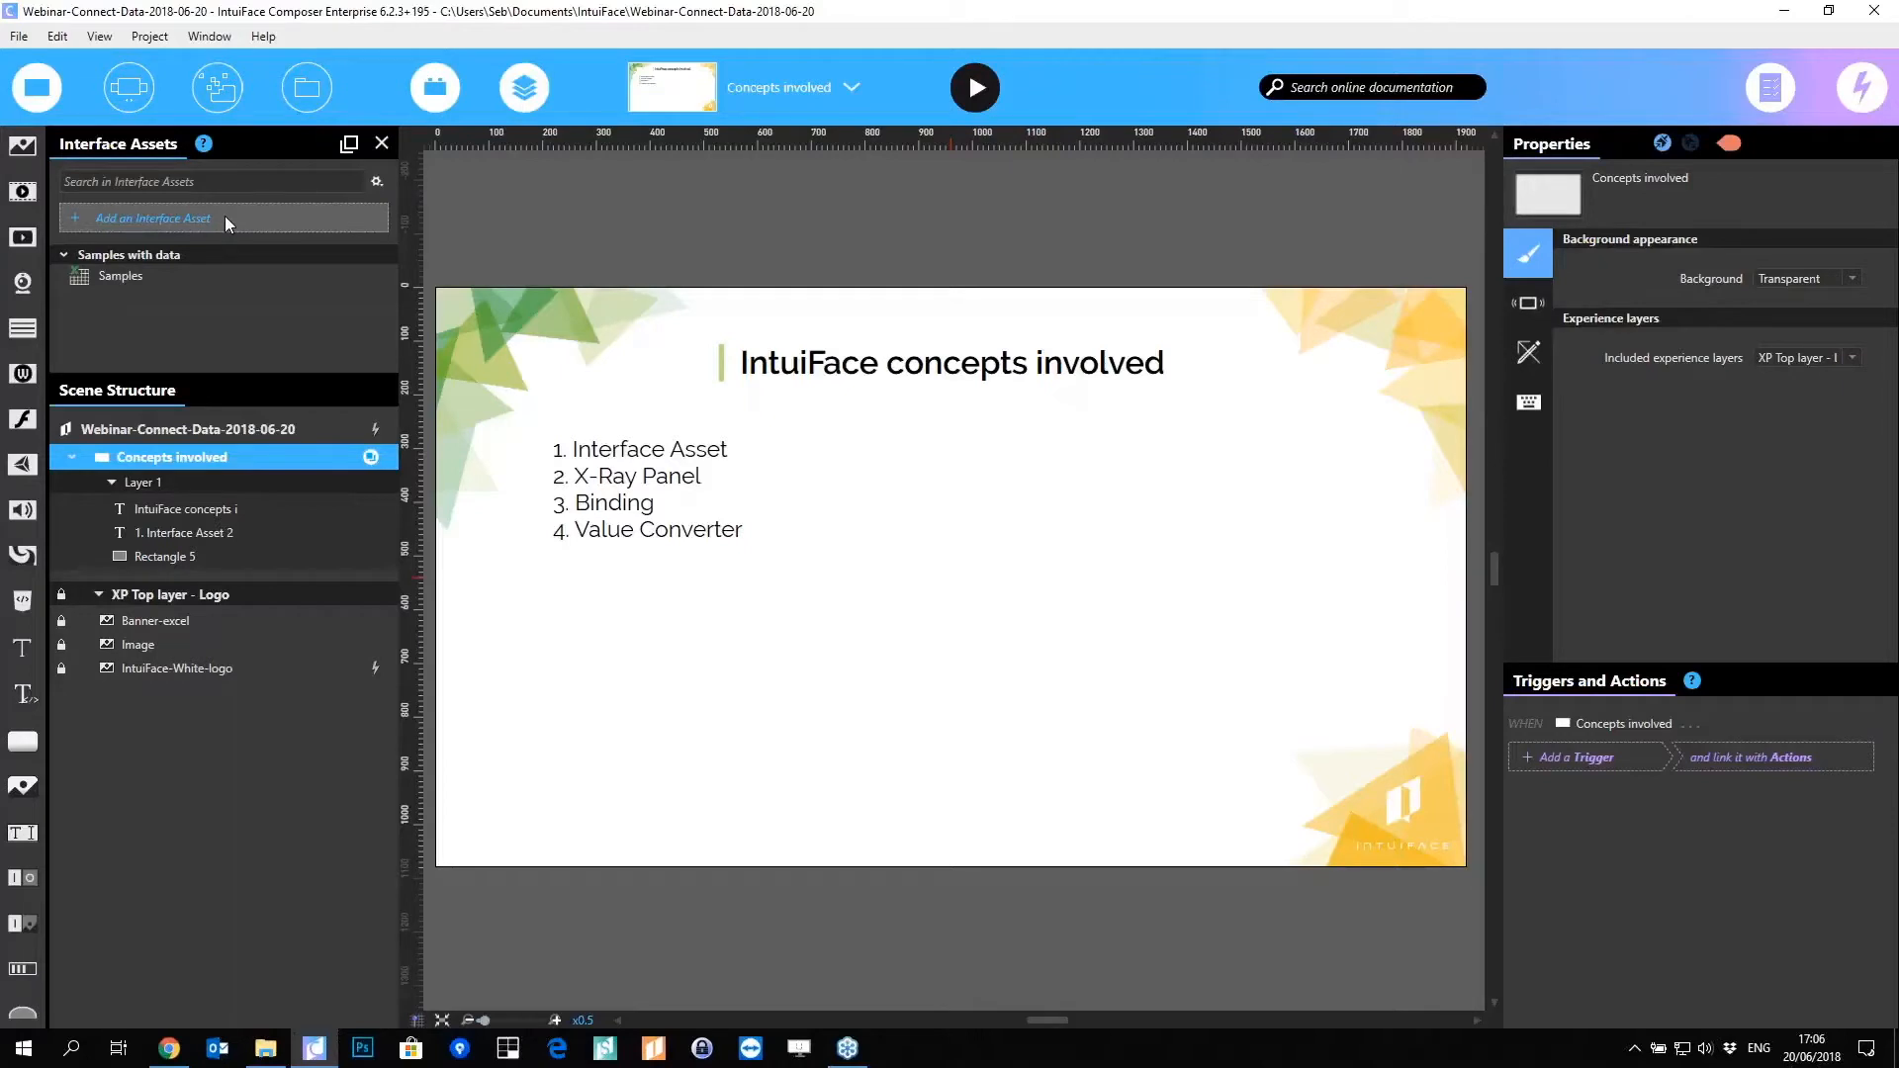
Step: Open the interface asset catalogue, move it right, and browse Analytics, Beacon, Device Information and External Triggers
{"action": "left_click", "coordinate": [224, 216]}
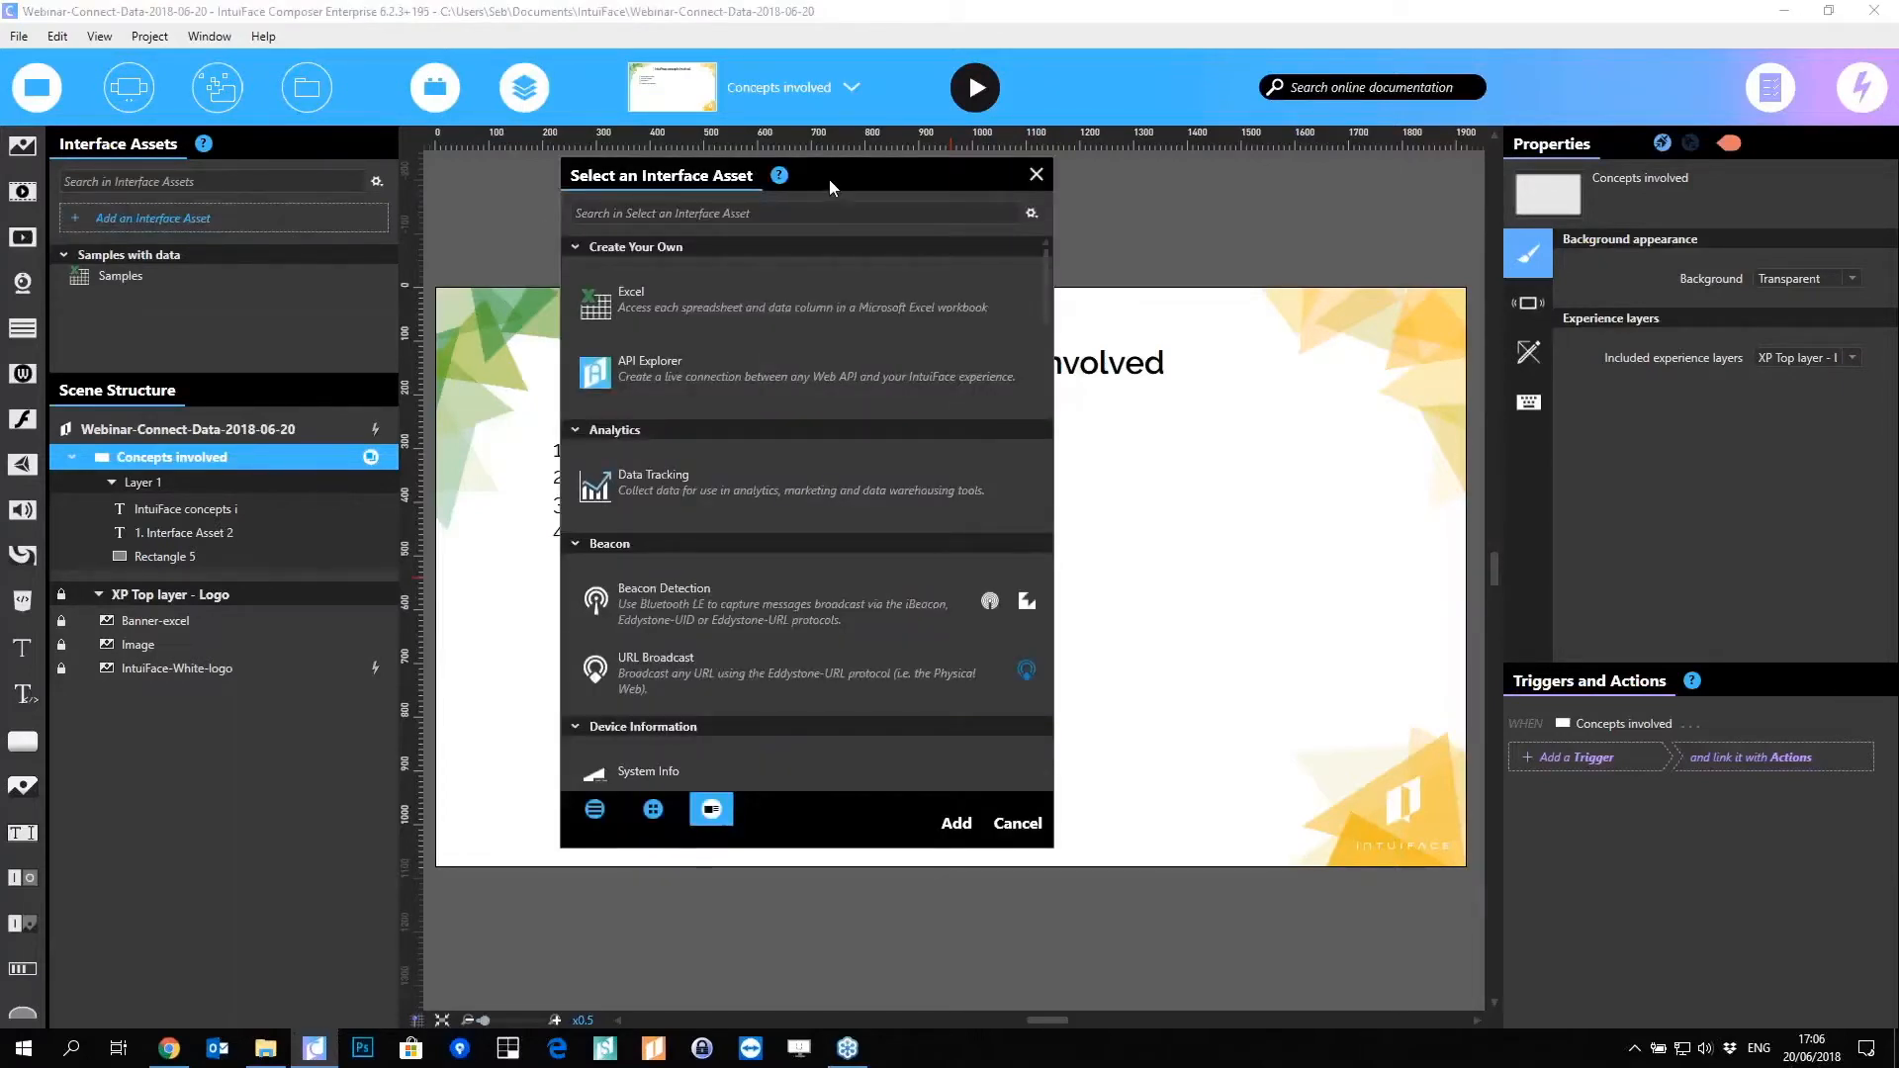
{"action": "left_click_drag", "start_coordinate": [829, 180], "coordinate": [947, 180]}
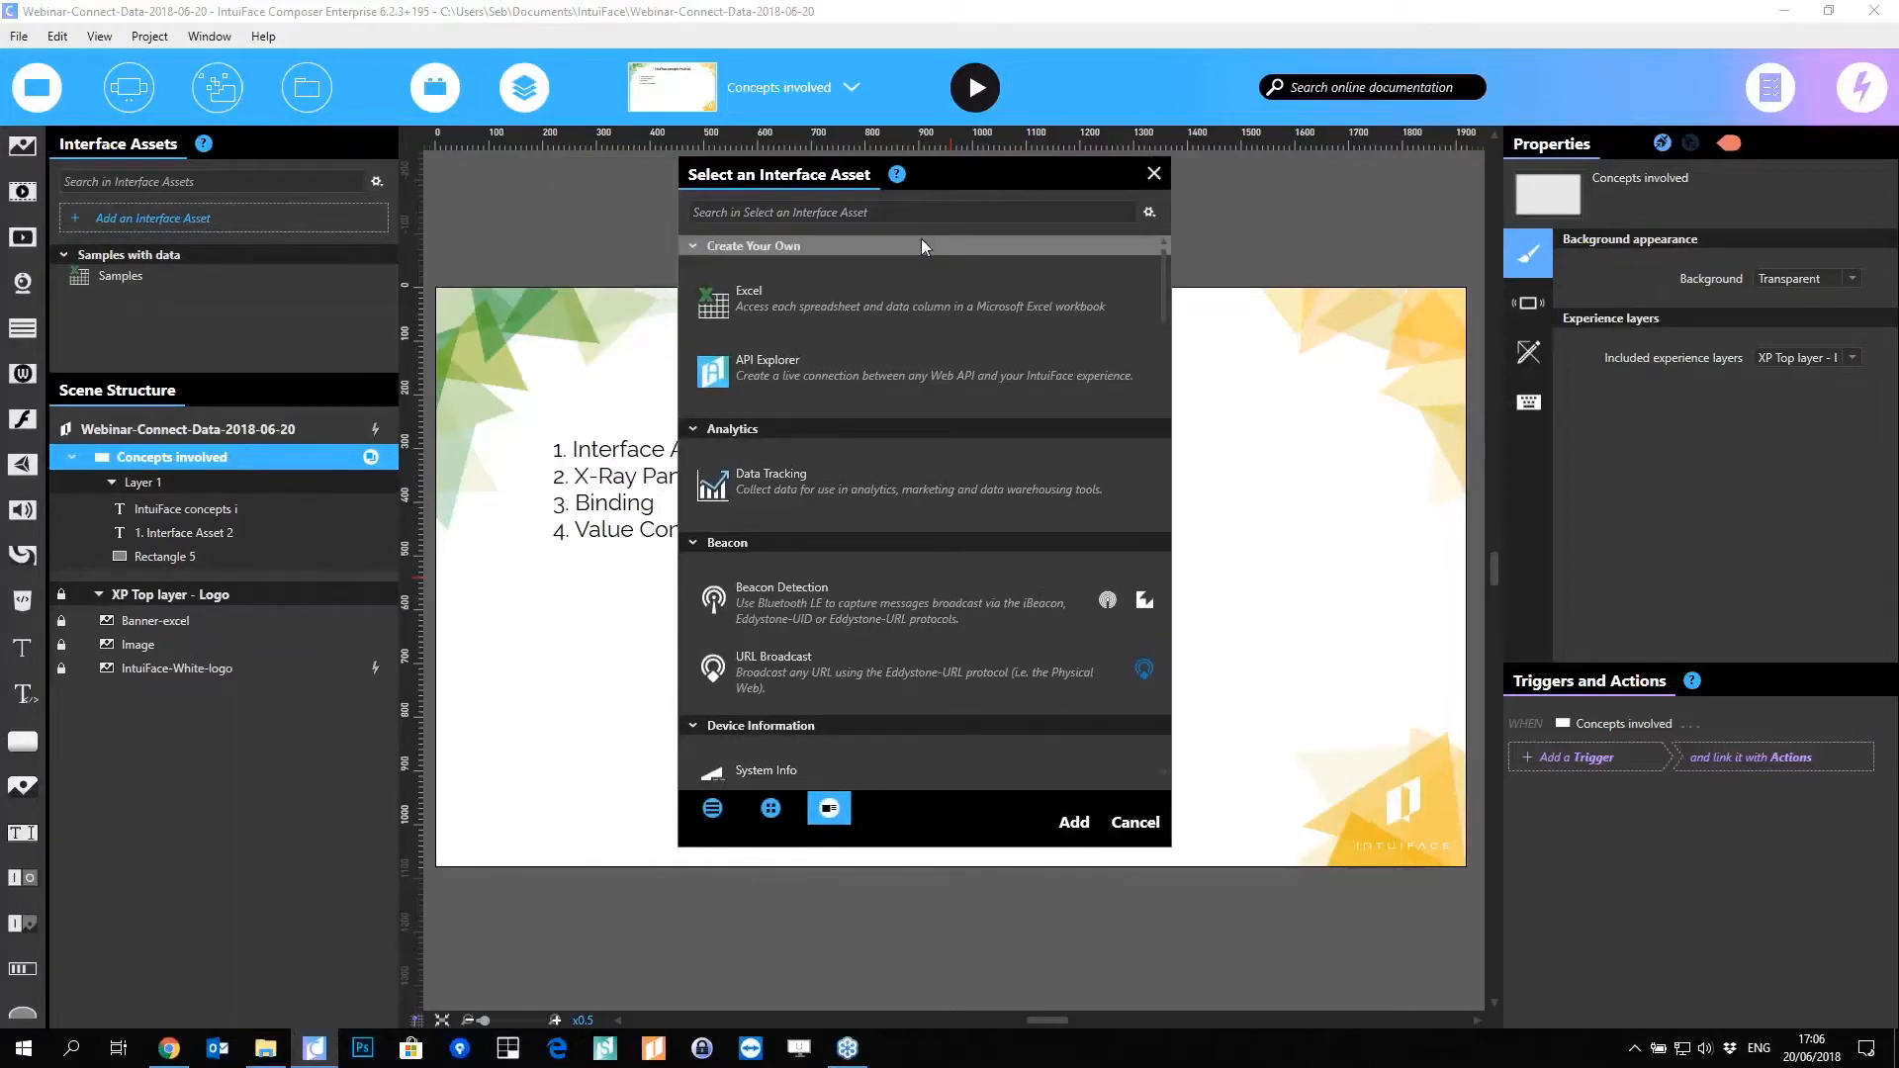
{"action": "mouse_move", "coordinate": [1164, 277]}
{"action": "left_mouse_down"}
{"action": "mouse_move", "coordinate": [1170, 330]}
{"action": "mouse_move", "coordinate": [1169, 250]}
{"action": "left_mouse_up"}
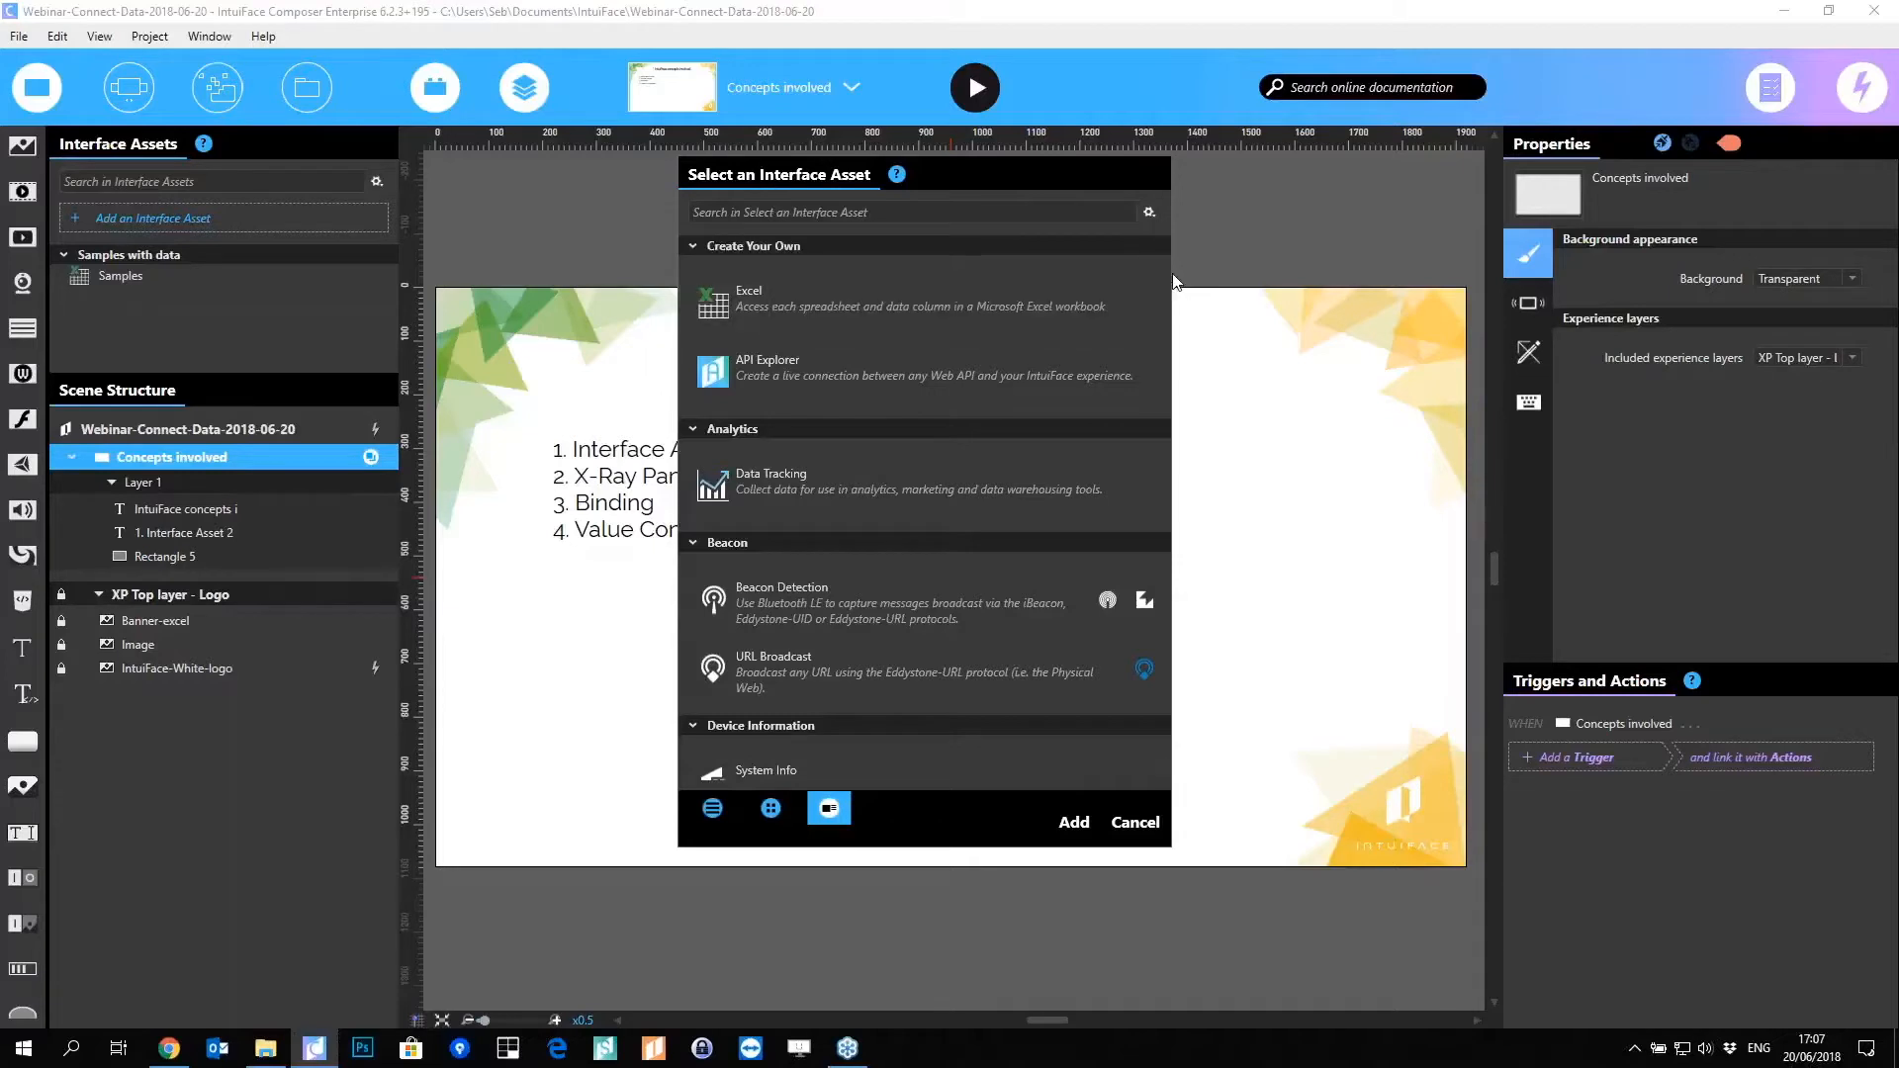
{"action": "left_click_drag", "start_coordinate": [1161, 259], "coordinate": [1165, 289]}
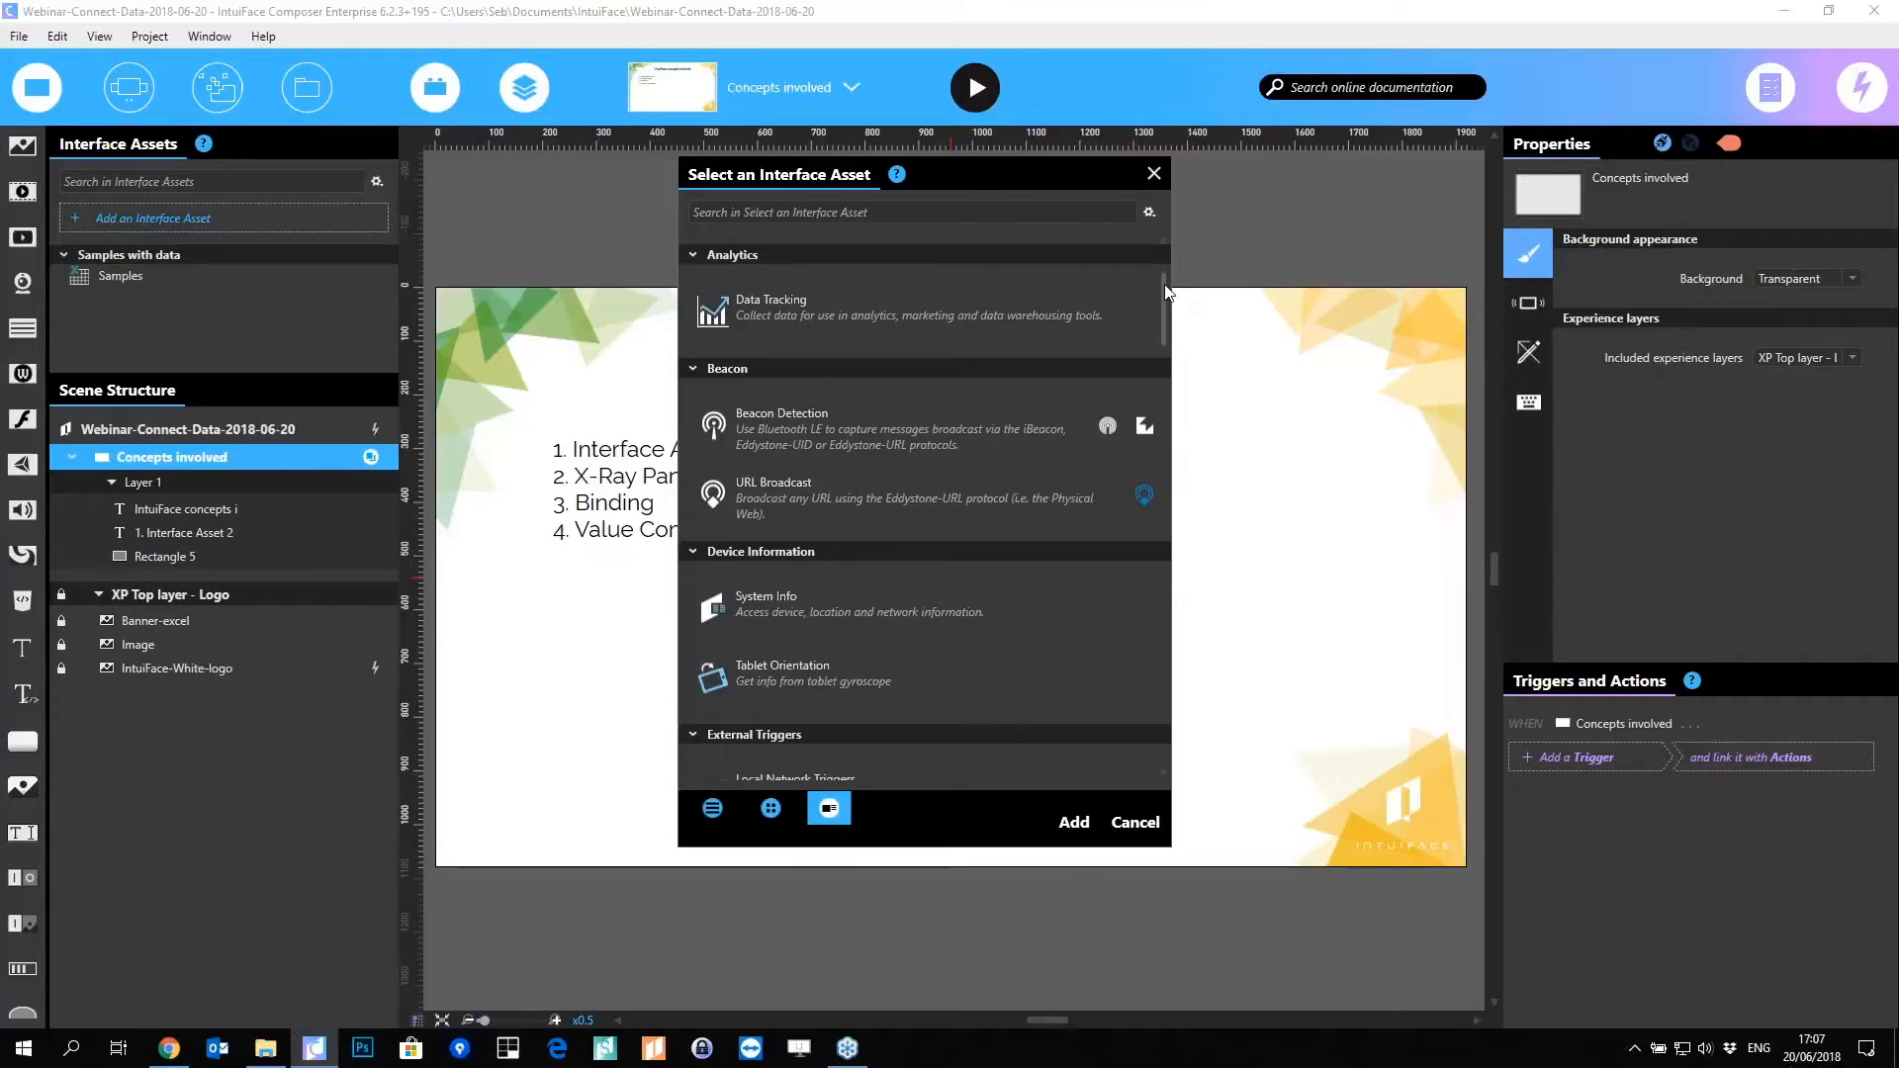
{"action": "left_click_drag", "start_coordinate": [1165, 290], "coordinate": [1165, 305]}
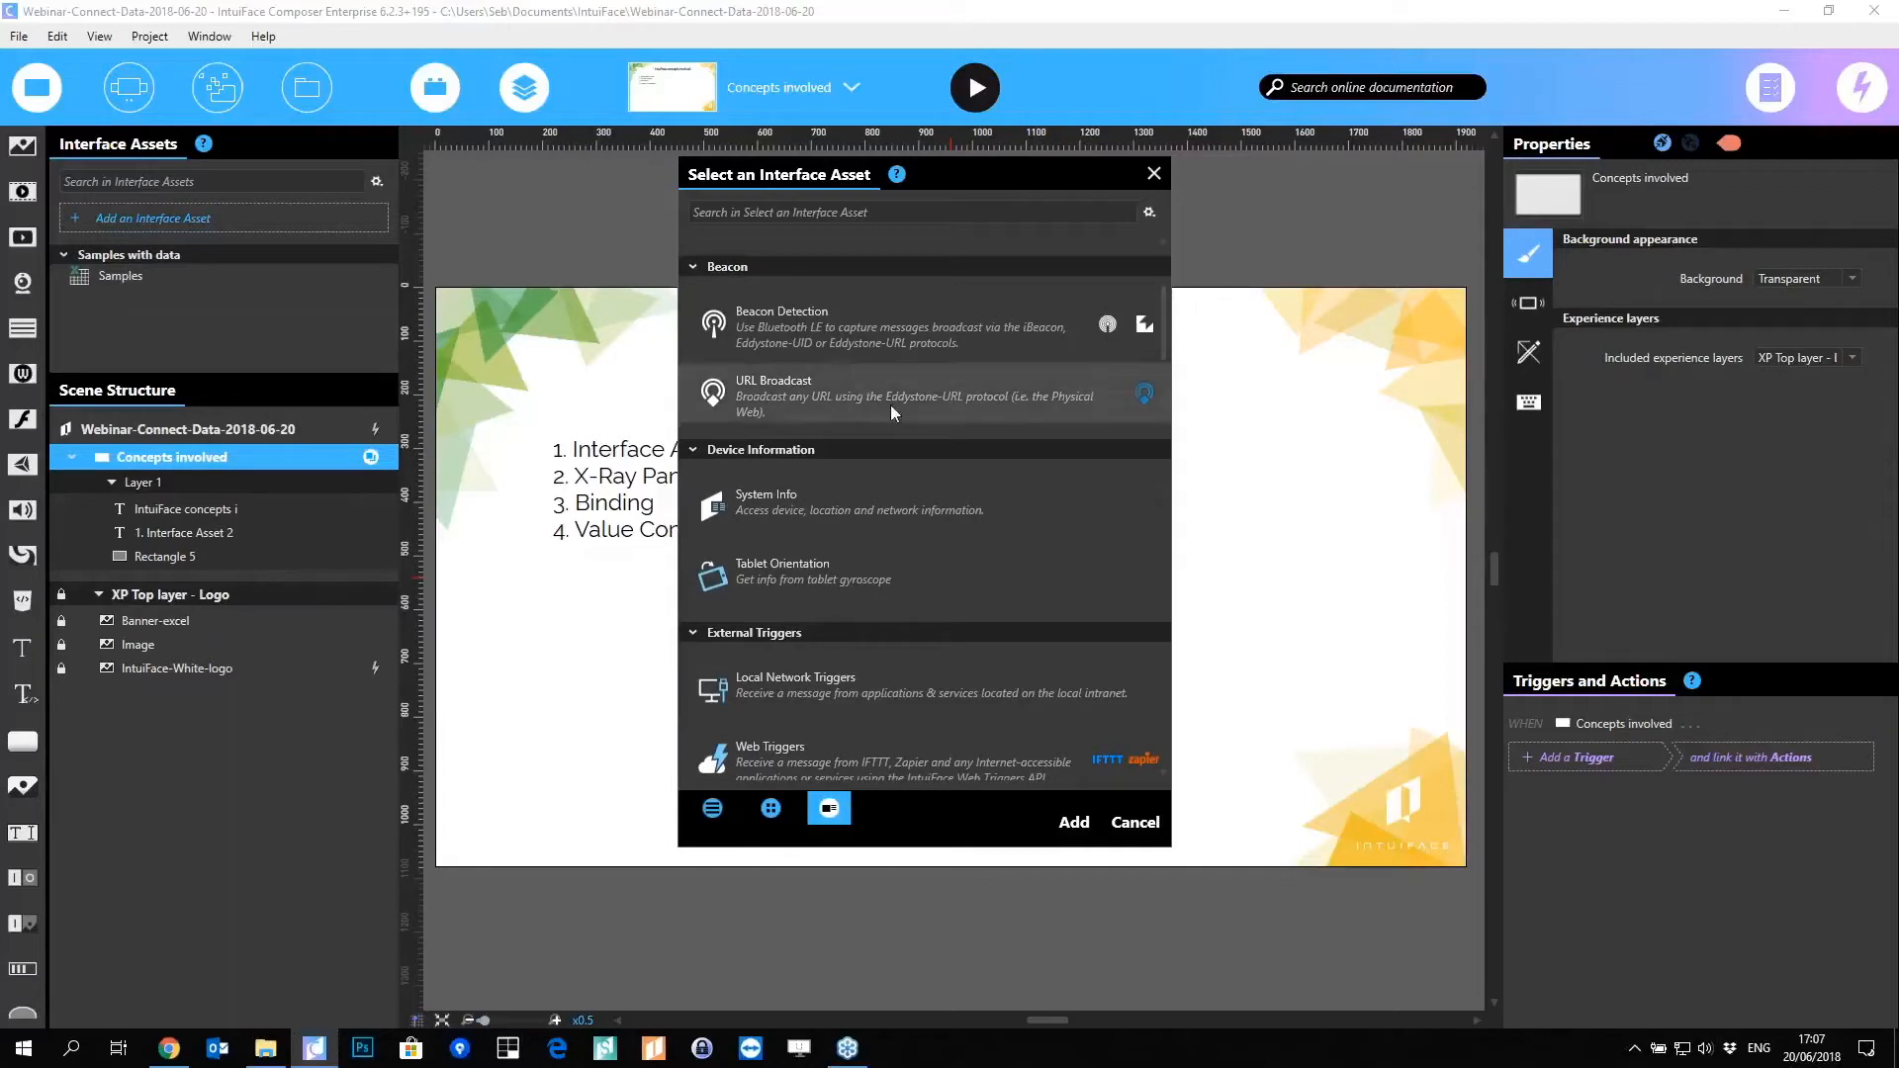
{"action": "scroll", "coordinate": [1088, 376], "scroll_direction": "down", "scroll_amount": 3}
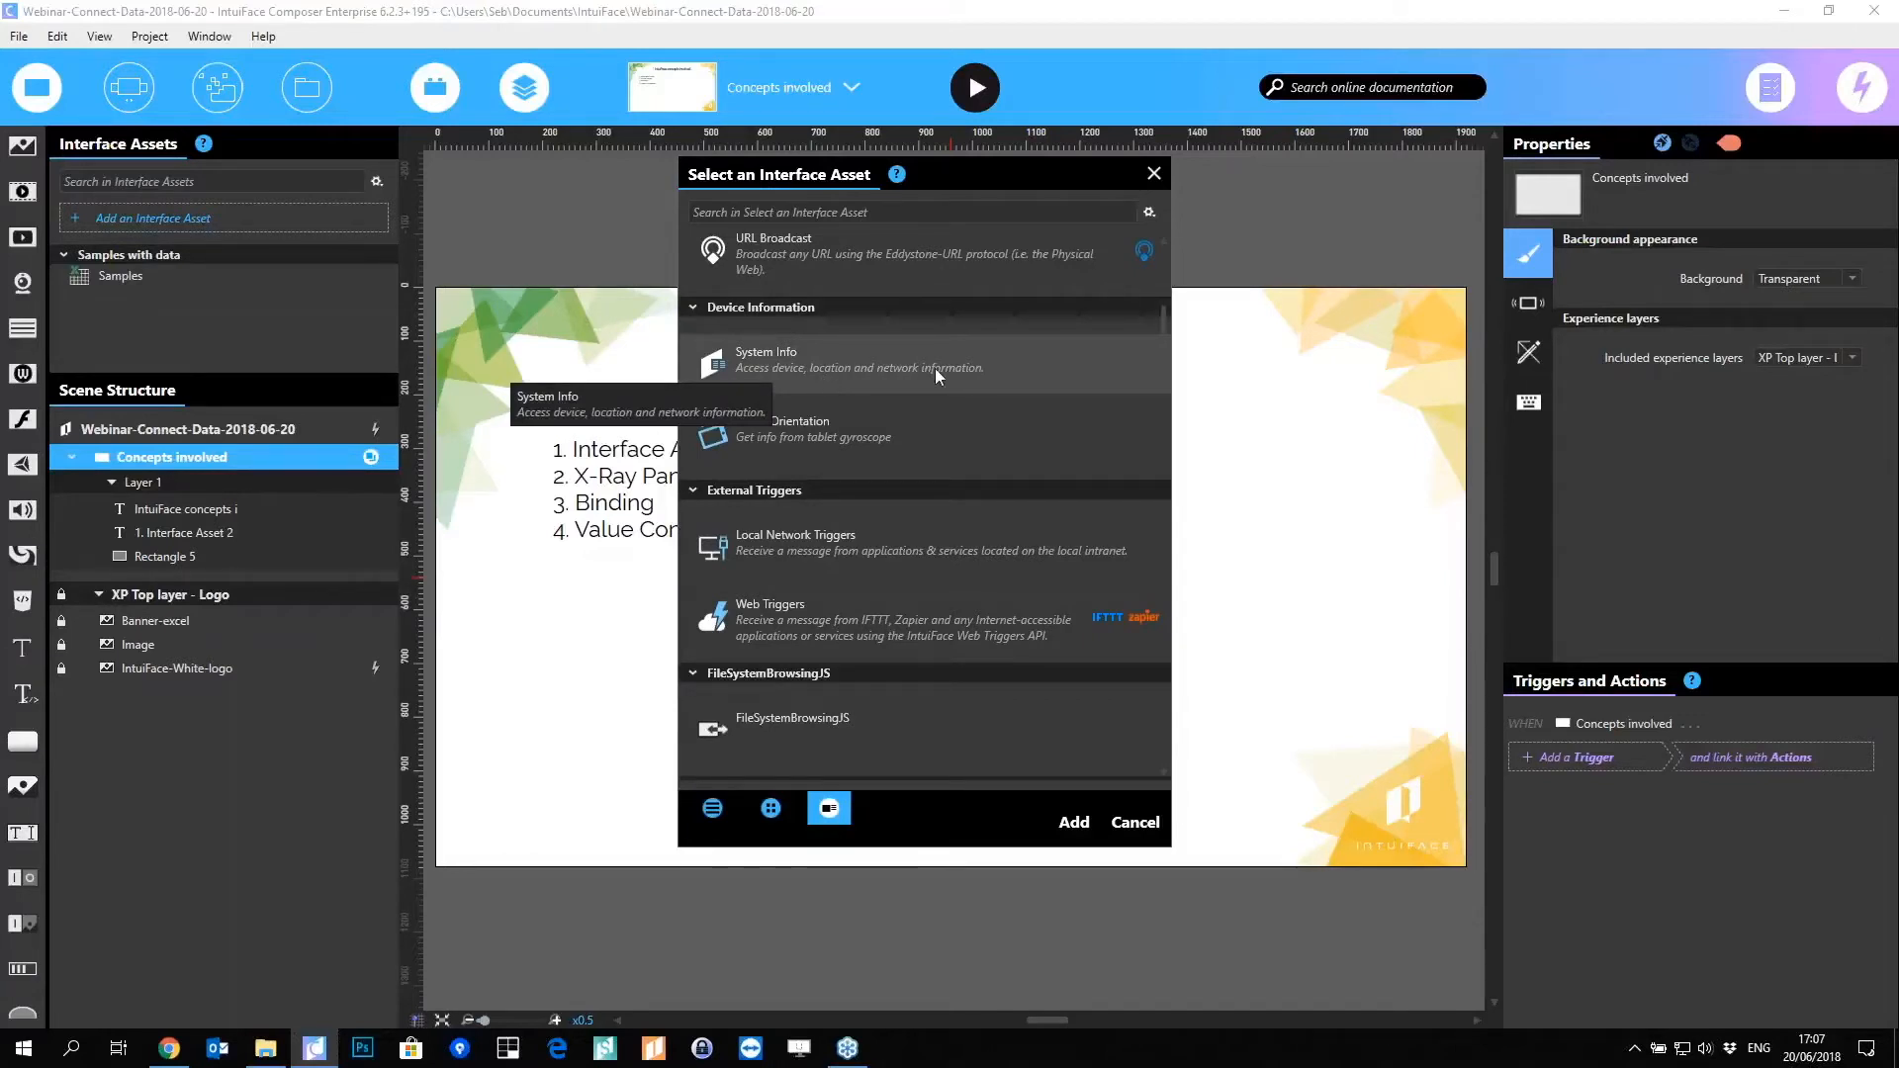
{"action": "scroll", "coordinate": [935, 368], "scroll_direction": "down", "scroll_amount": 3}
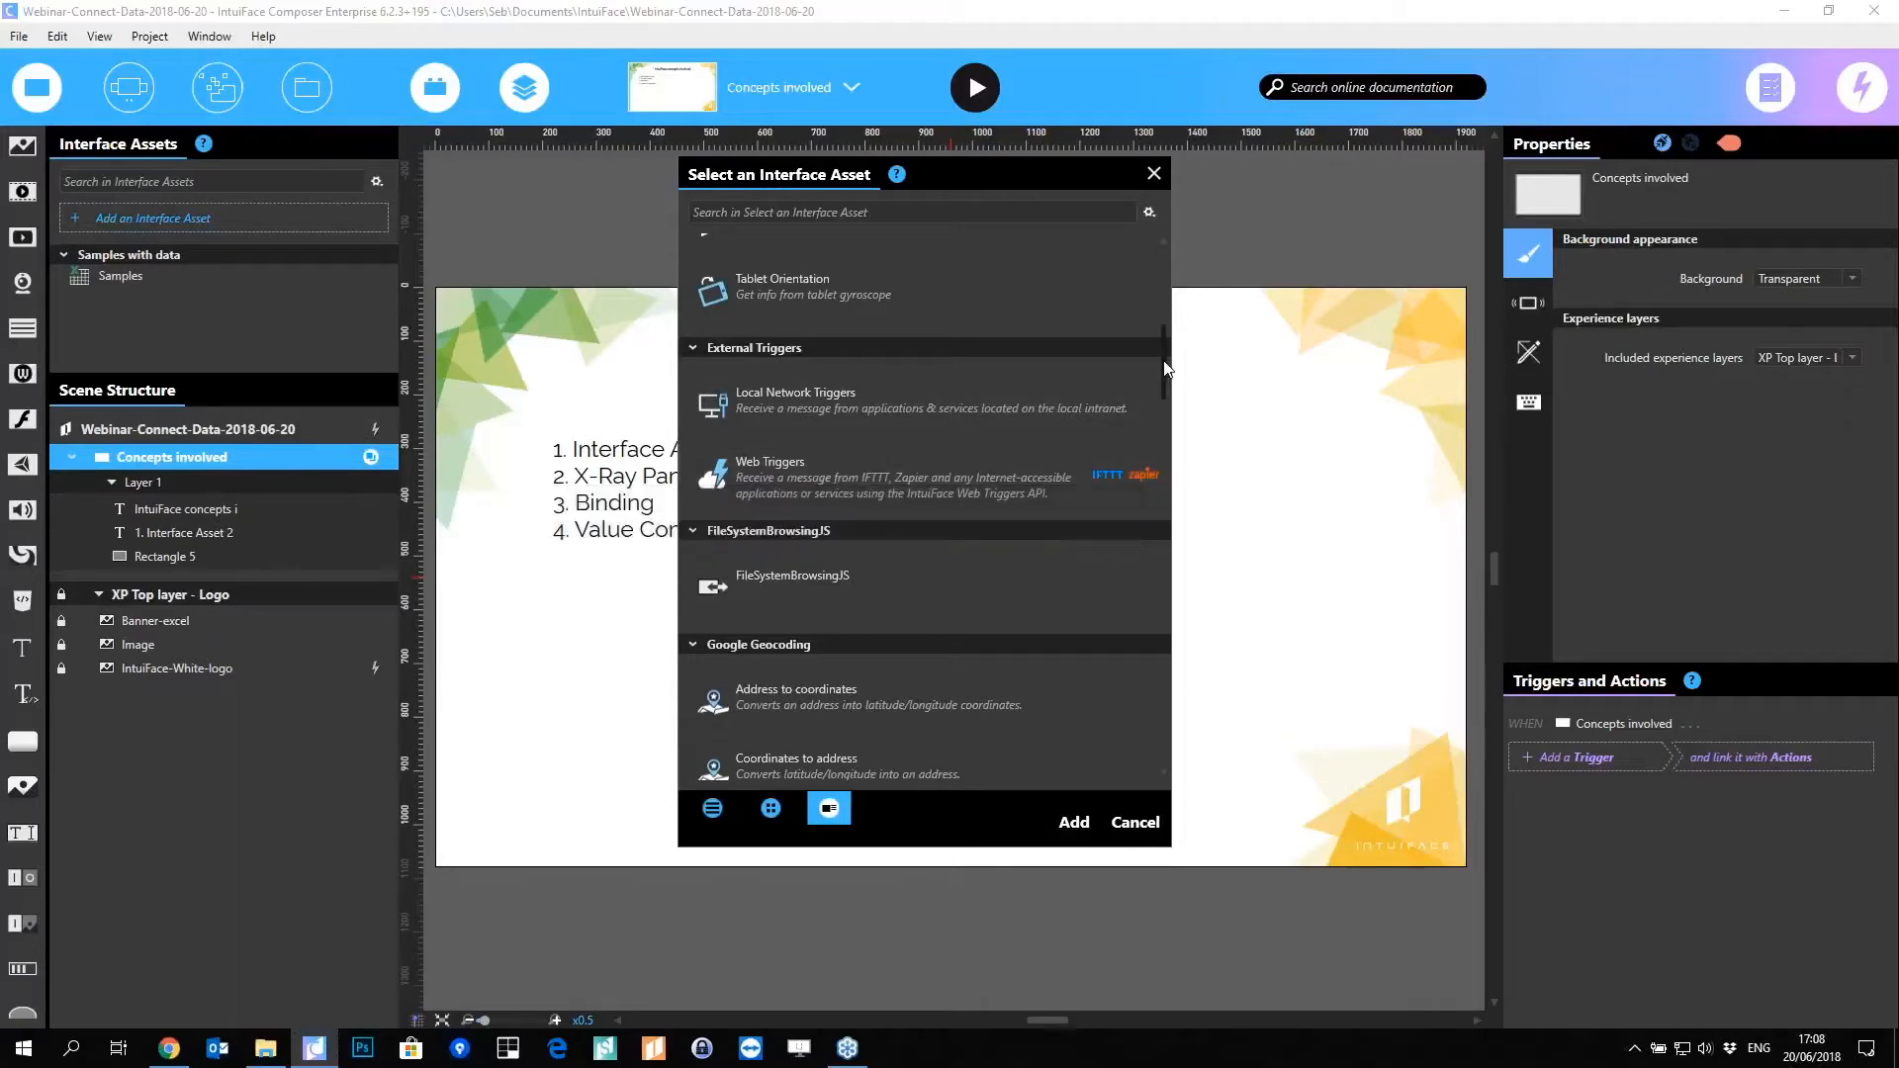
{"action": "scroll", "coordinate": [1164, 396], "scroll_direction": "down", "scroll_amount": 2}
{"action": "left_click_drag", "start_coordinate": [1165, 404], "coordinate": [1165, 468]}
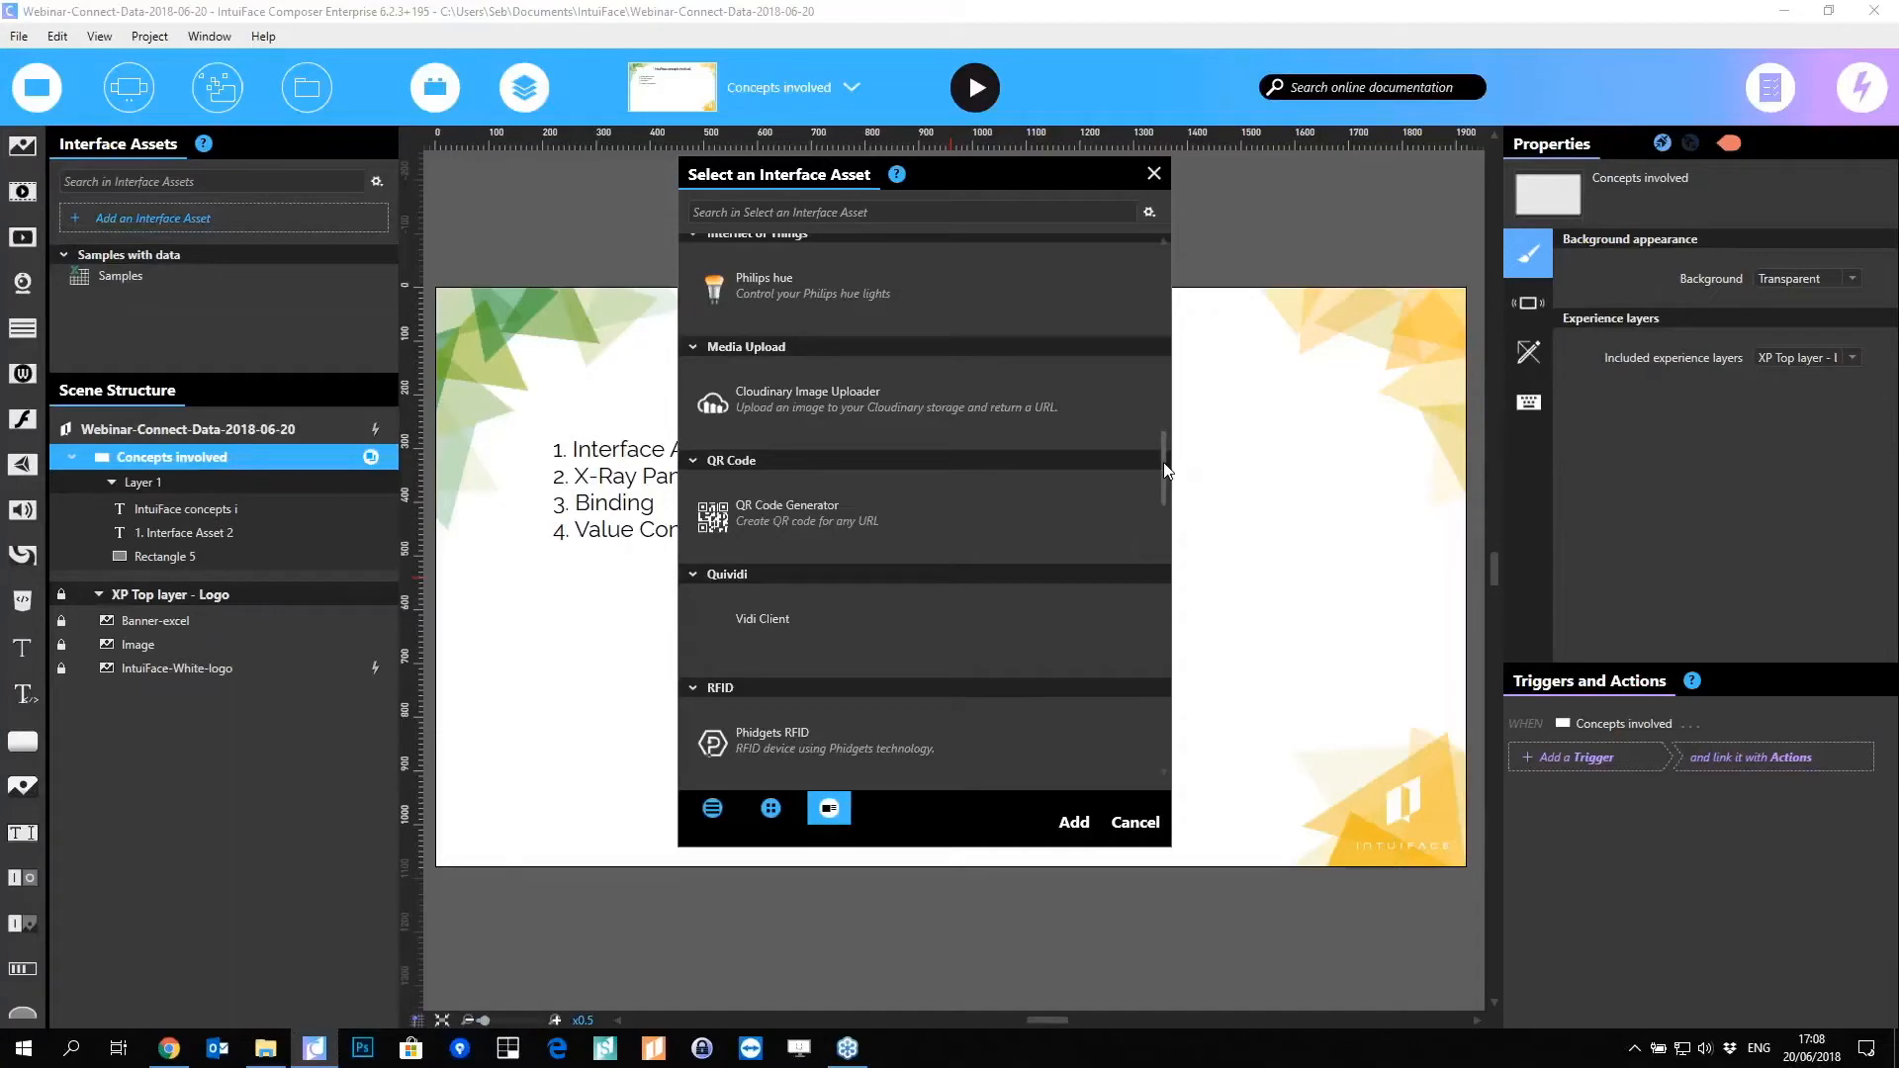
{"action": "left_click_drag", "start_coordinate": [1164, 461], "coordinate": [1160, 531]}
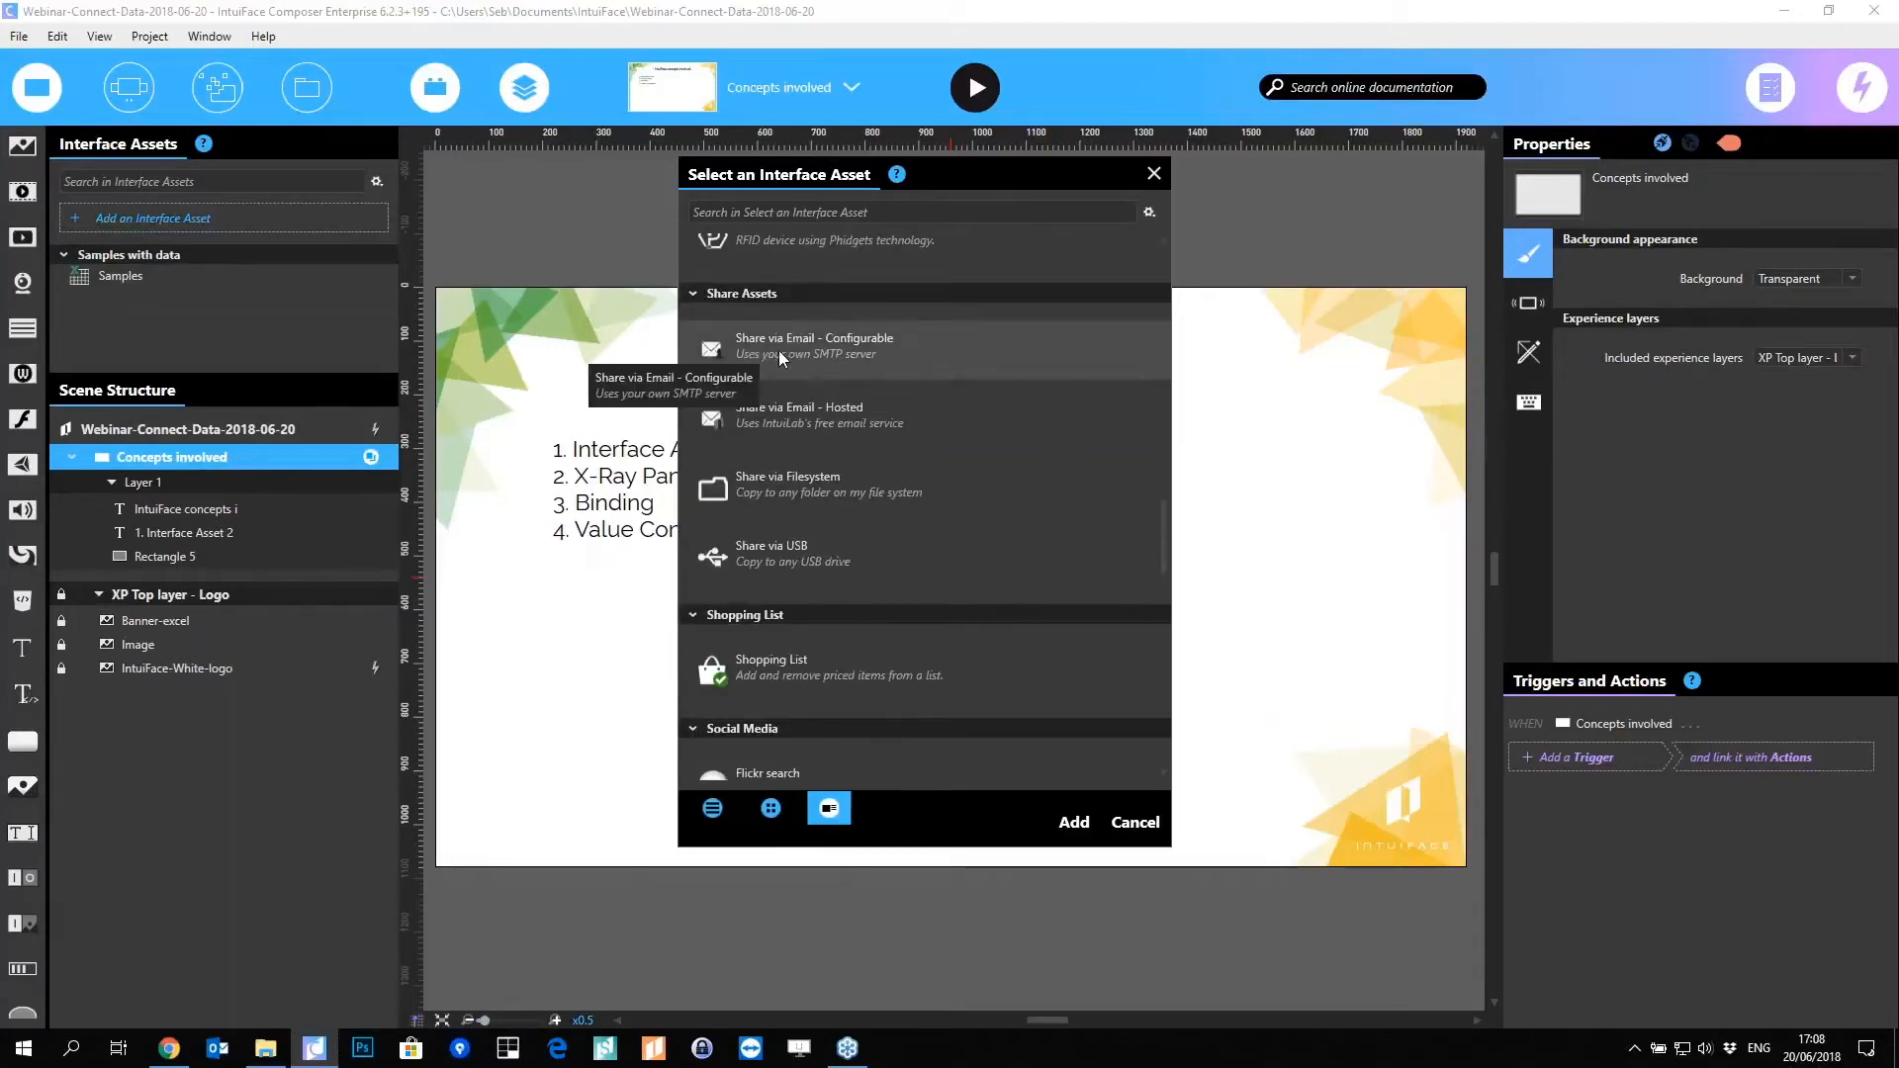
{"action": "scroll", "coordinate": [898, 370], "scroll_direction": "down", "scroll_amount": 2}
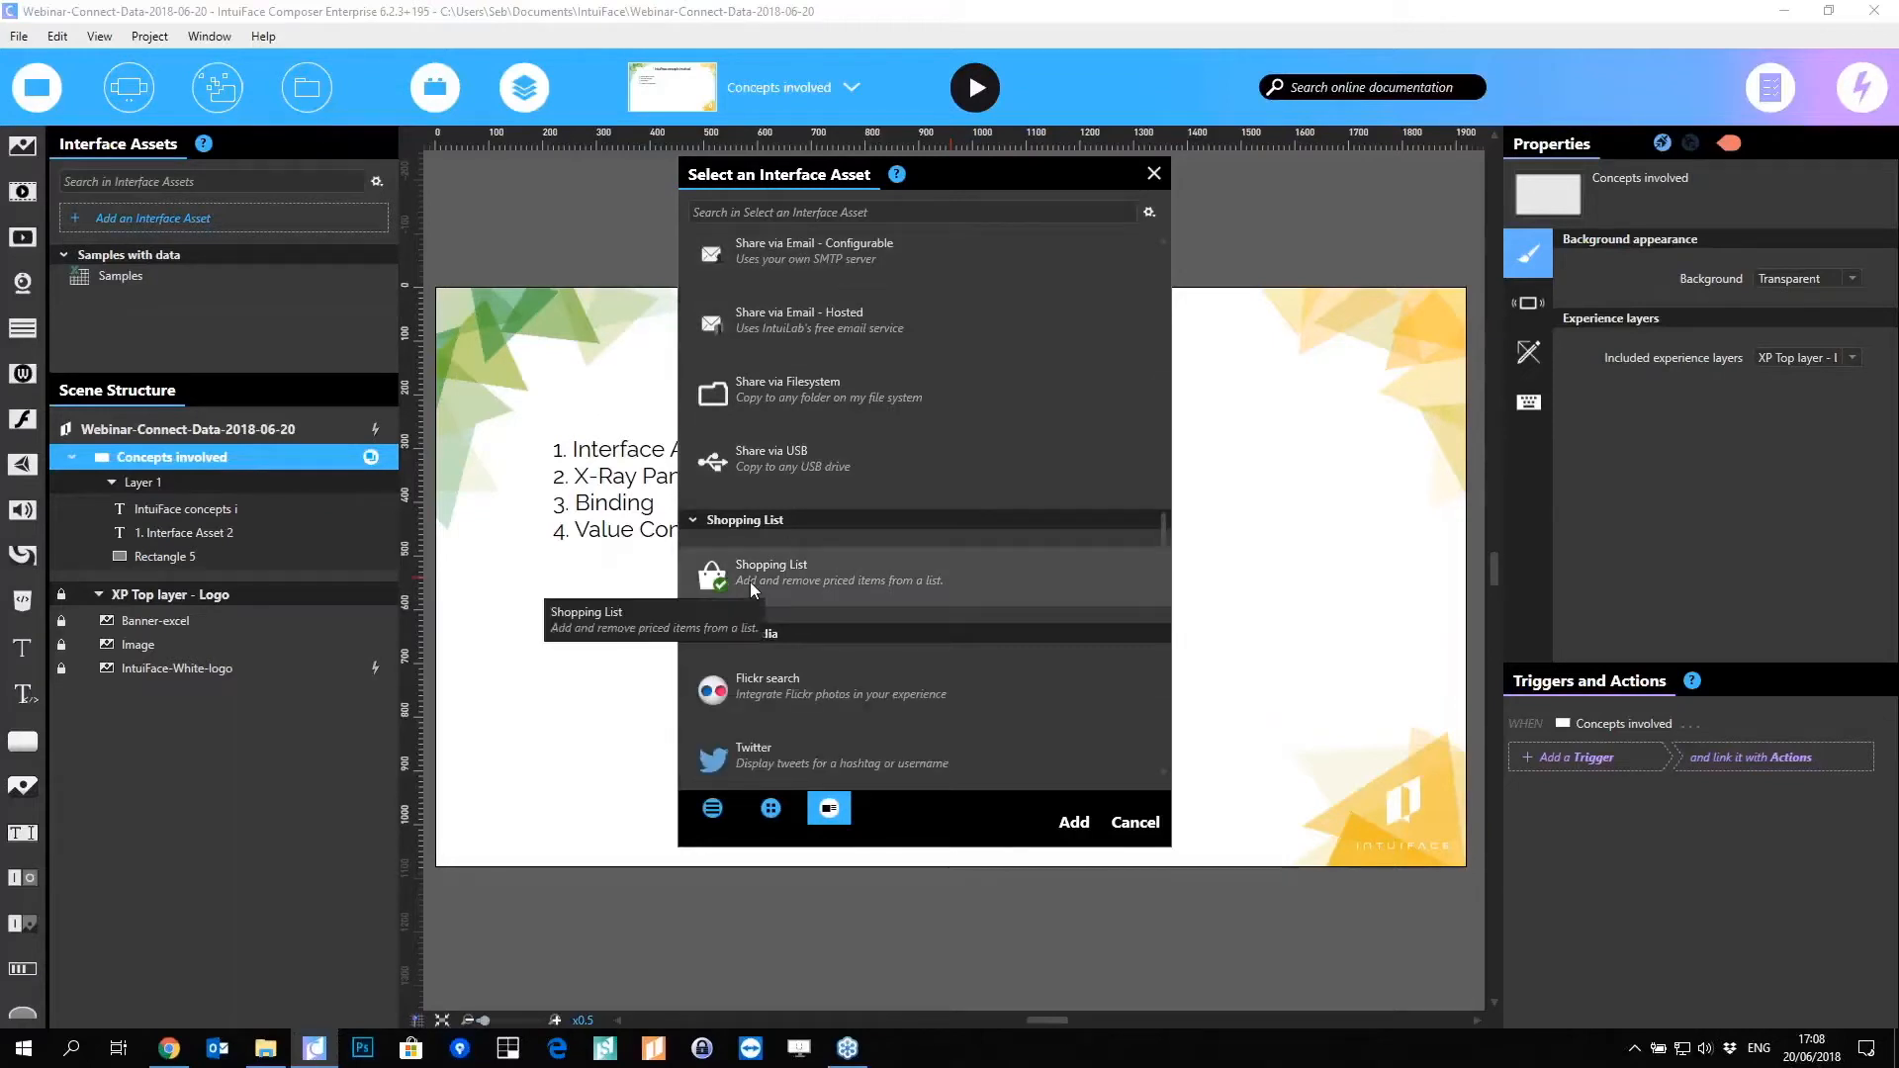
{"action": "scroll", "coordinate": [798, 555], "scroll_direction": "down", "scroll_amount": 9}
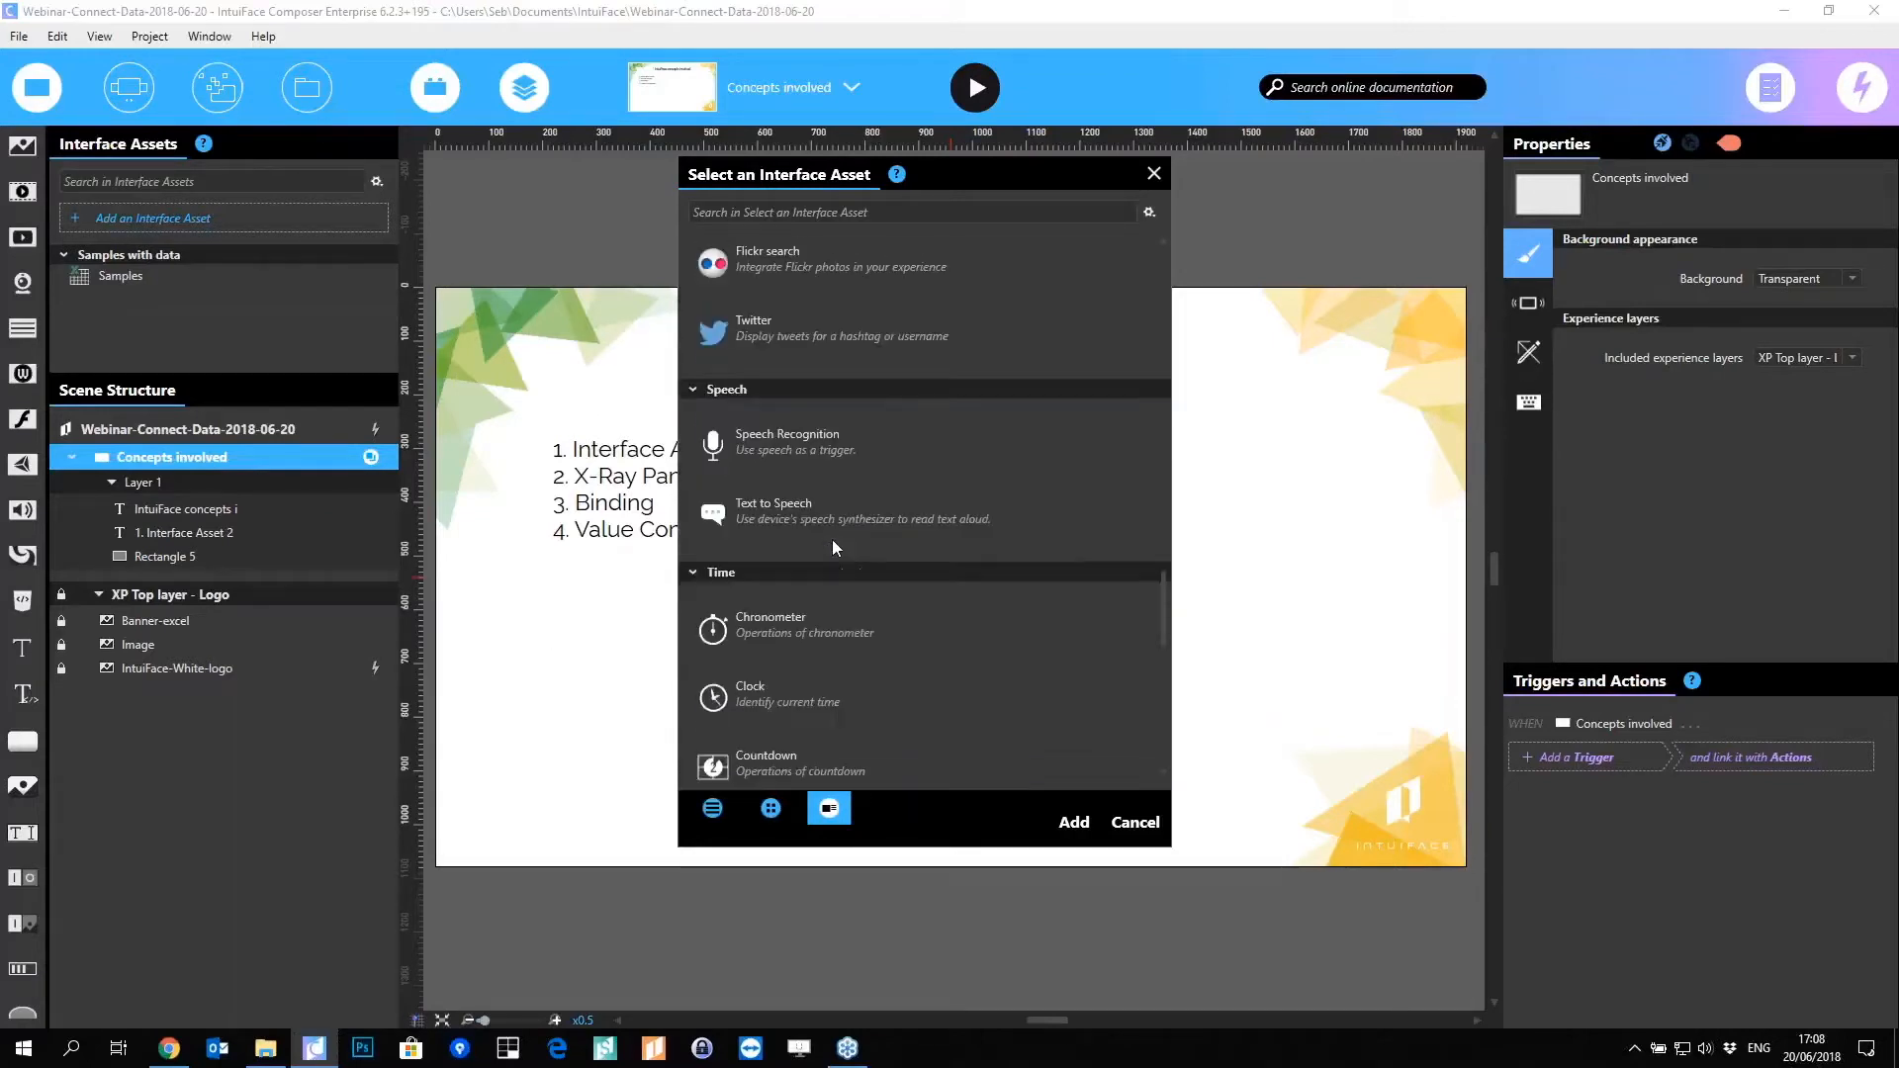
{"action": "scroll", "coordinate": [821, 564], "scroll_direction": "down", "scroll_amount": 4}
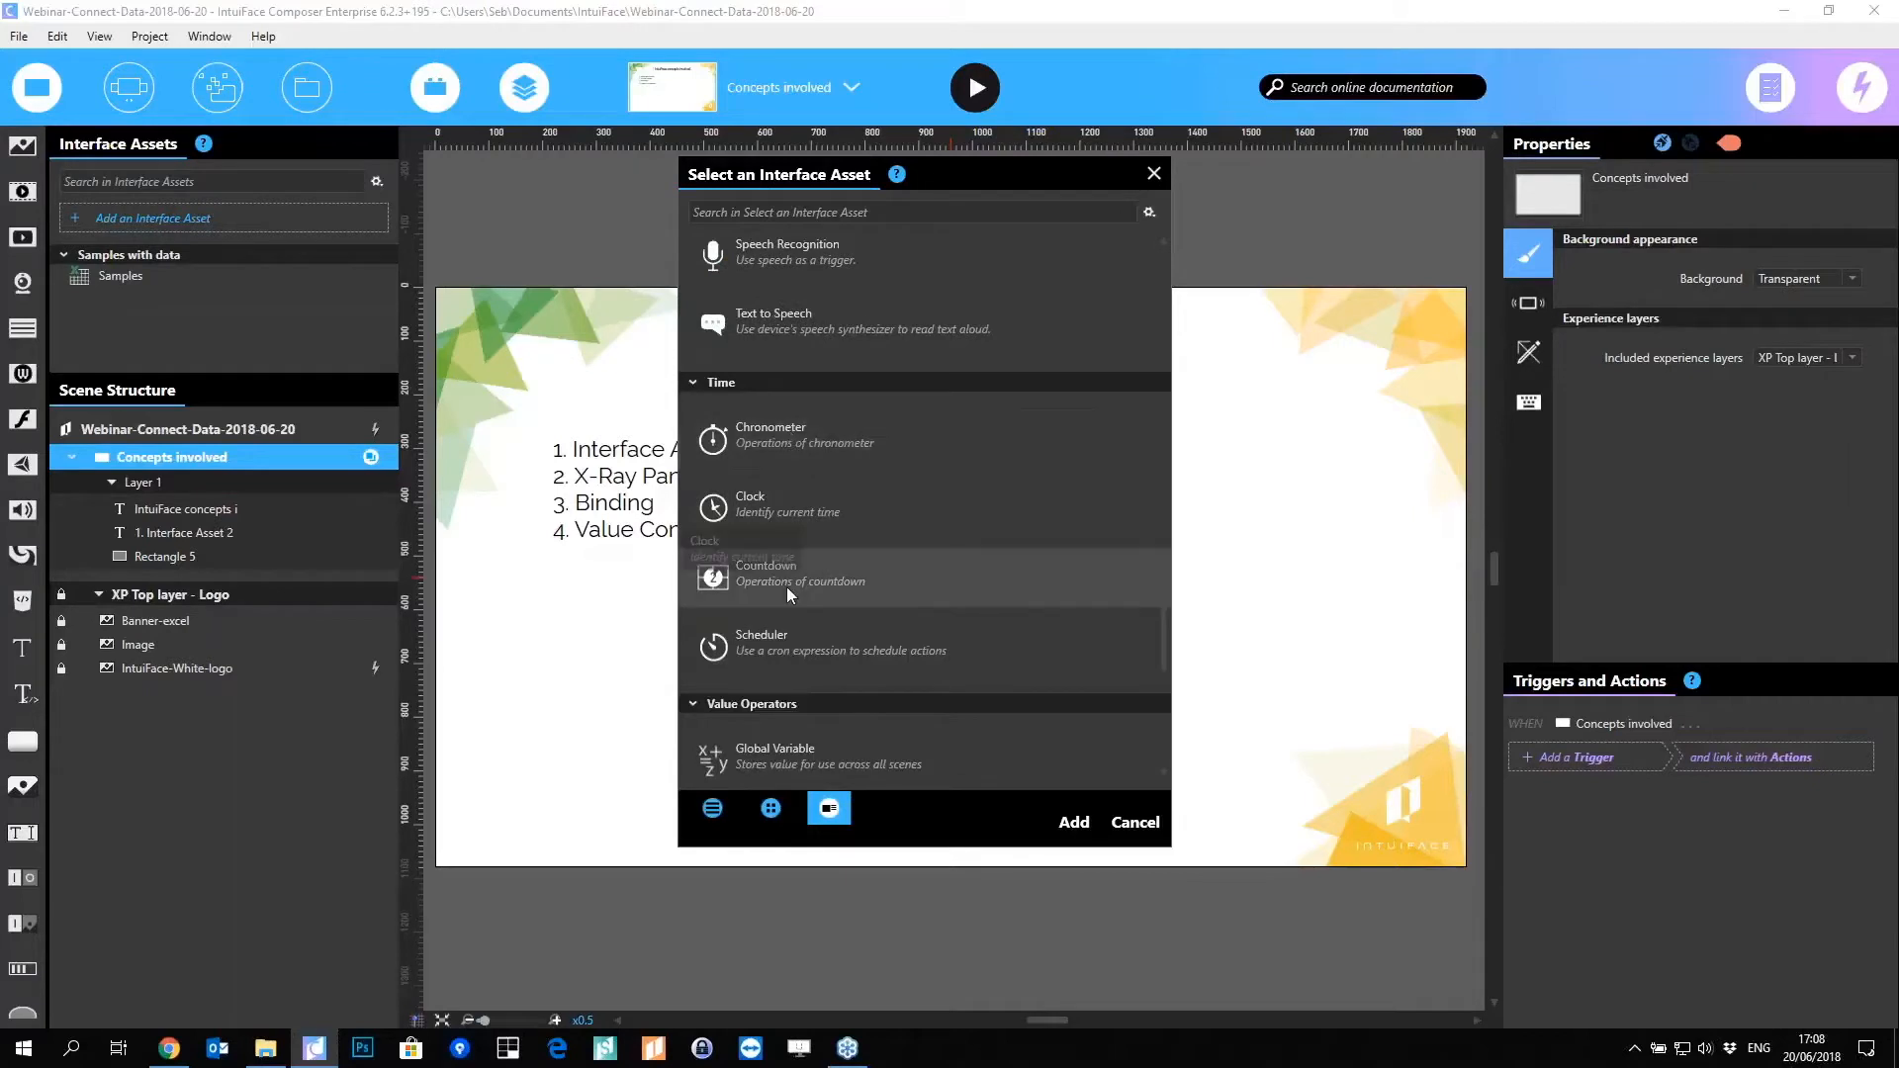
{"action": "scroll", "coordinate": [910, 633], "scroll_direction": "down", "scroll_amount": 8}
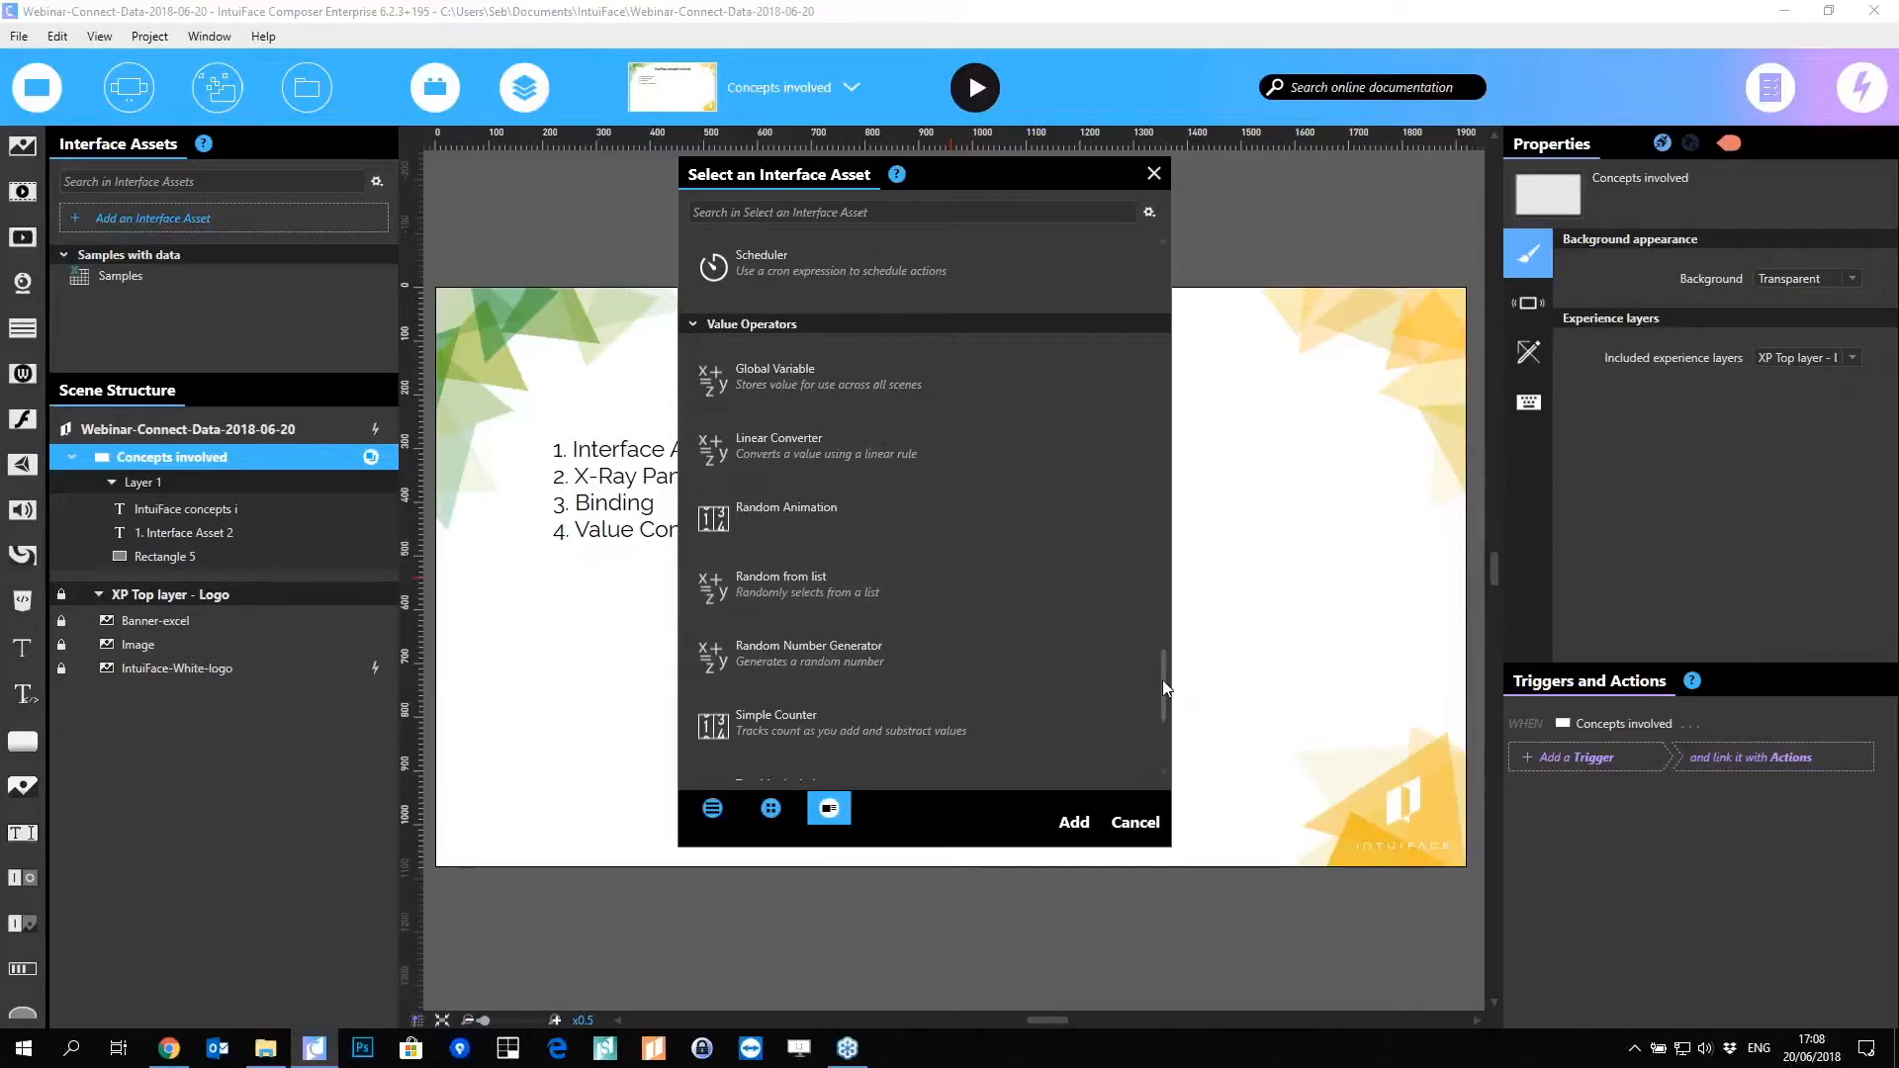
{"action": "left_click_drag", "start_coordinate": [1164, 685], "coordinate": [1166, 257]}
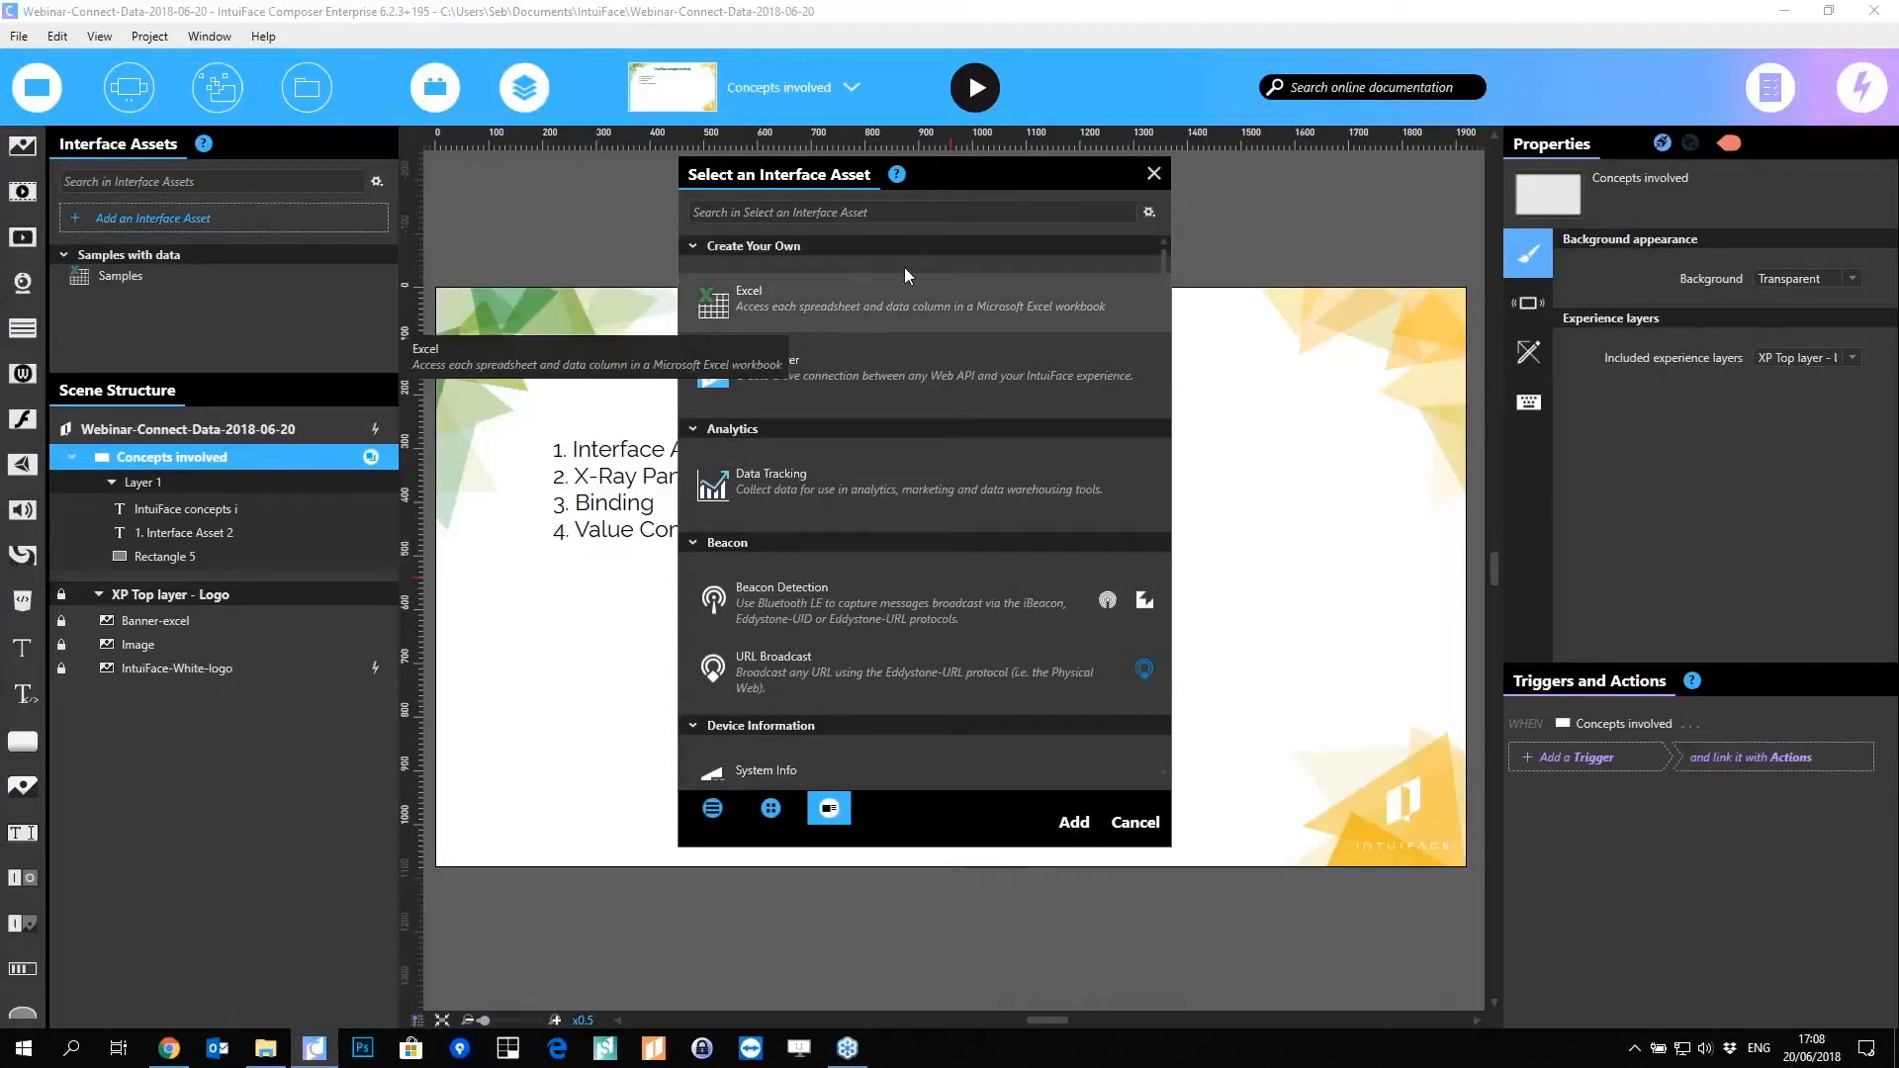
Step: Close the asset catalogue unused, select the Samples Excel asset, and briefly check the Scenes list
{"action": "left_click", "coordinate": [1154, 173]}
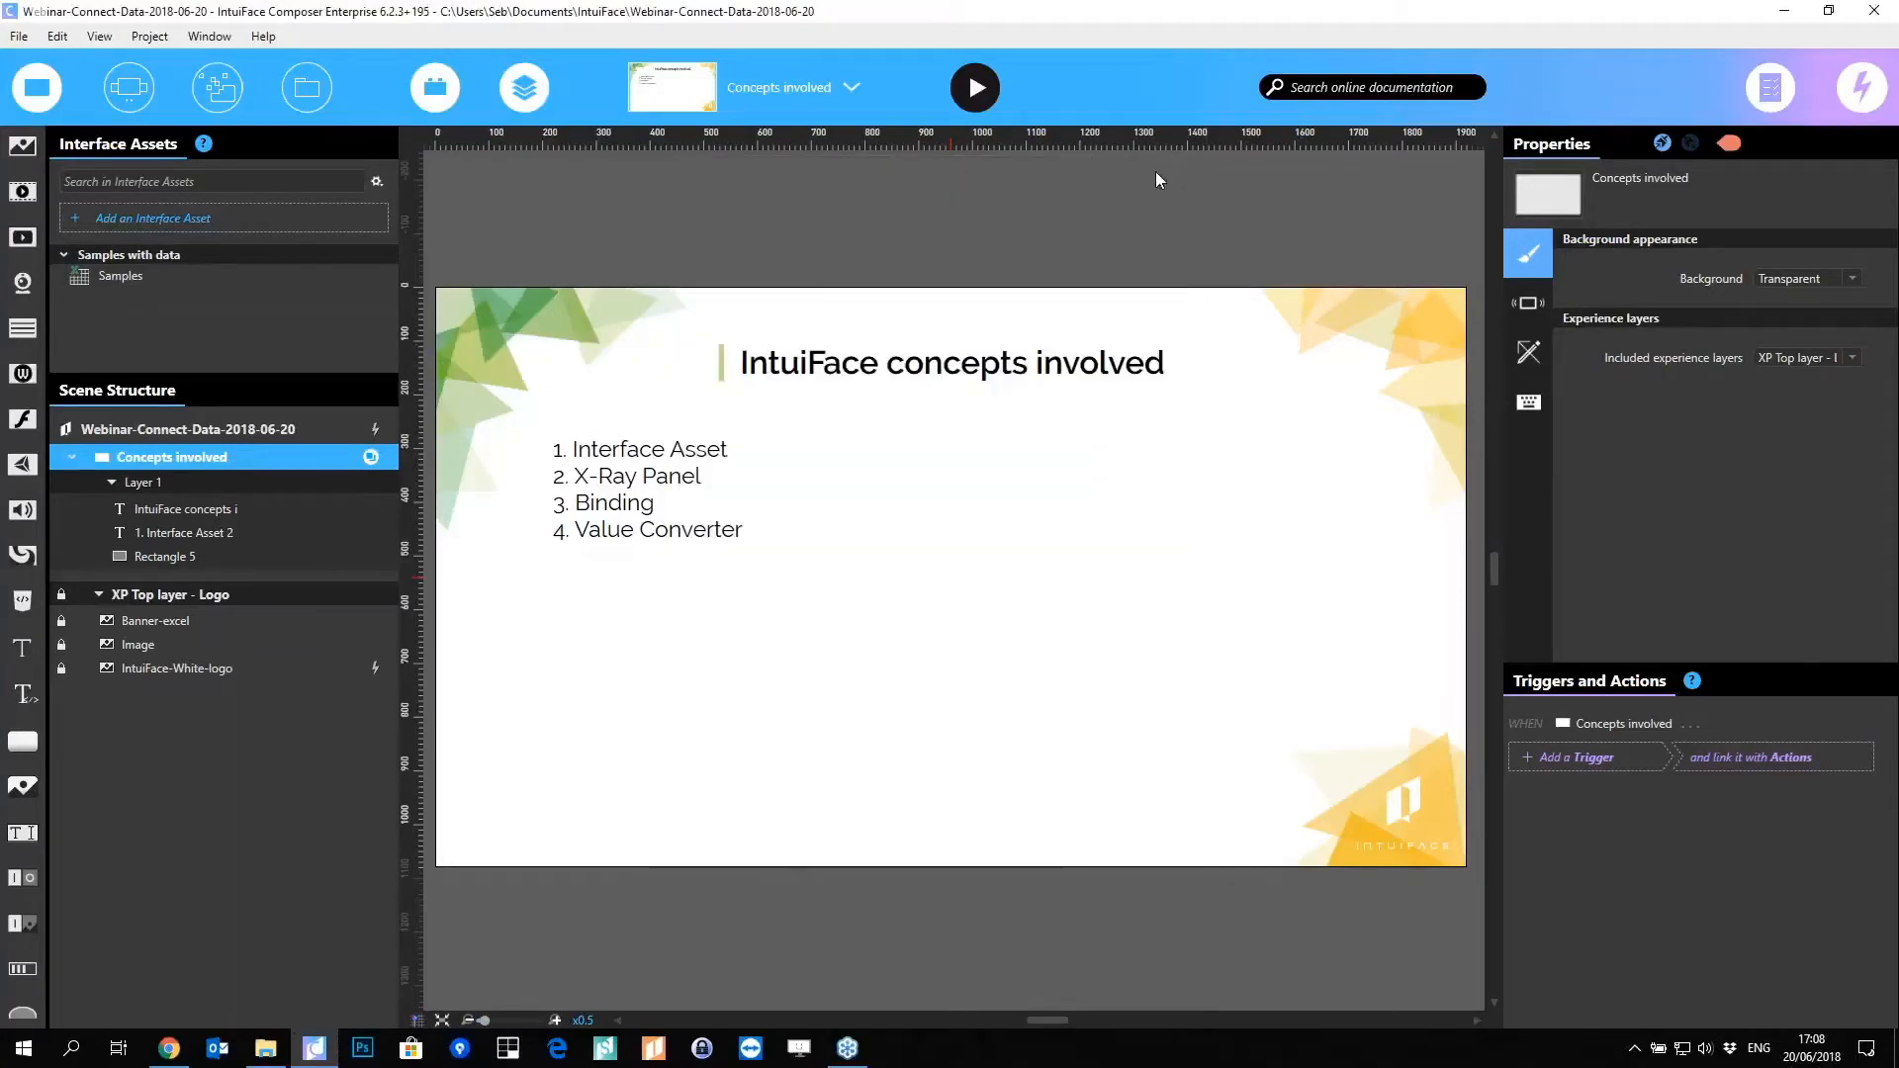
{"action": "left_click", "coordinate": [112, 276]}
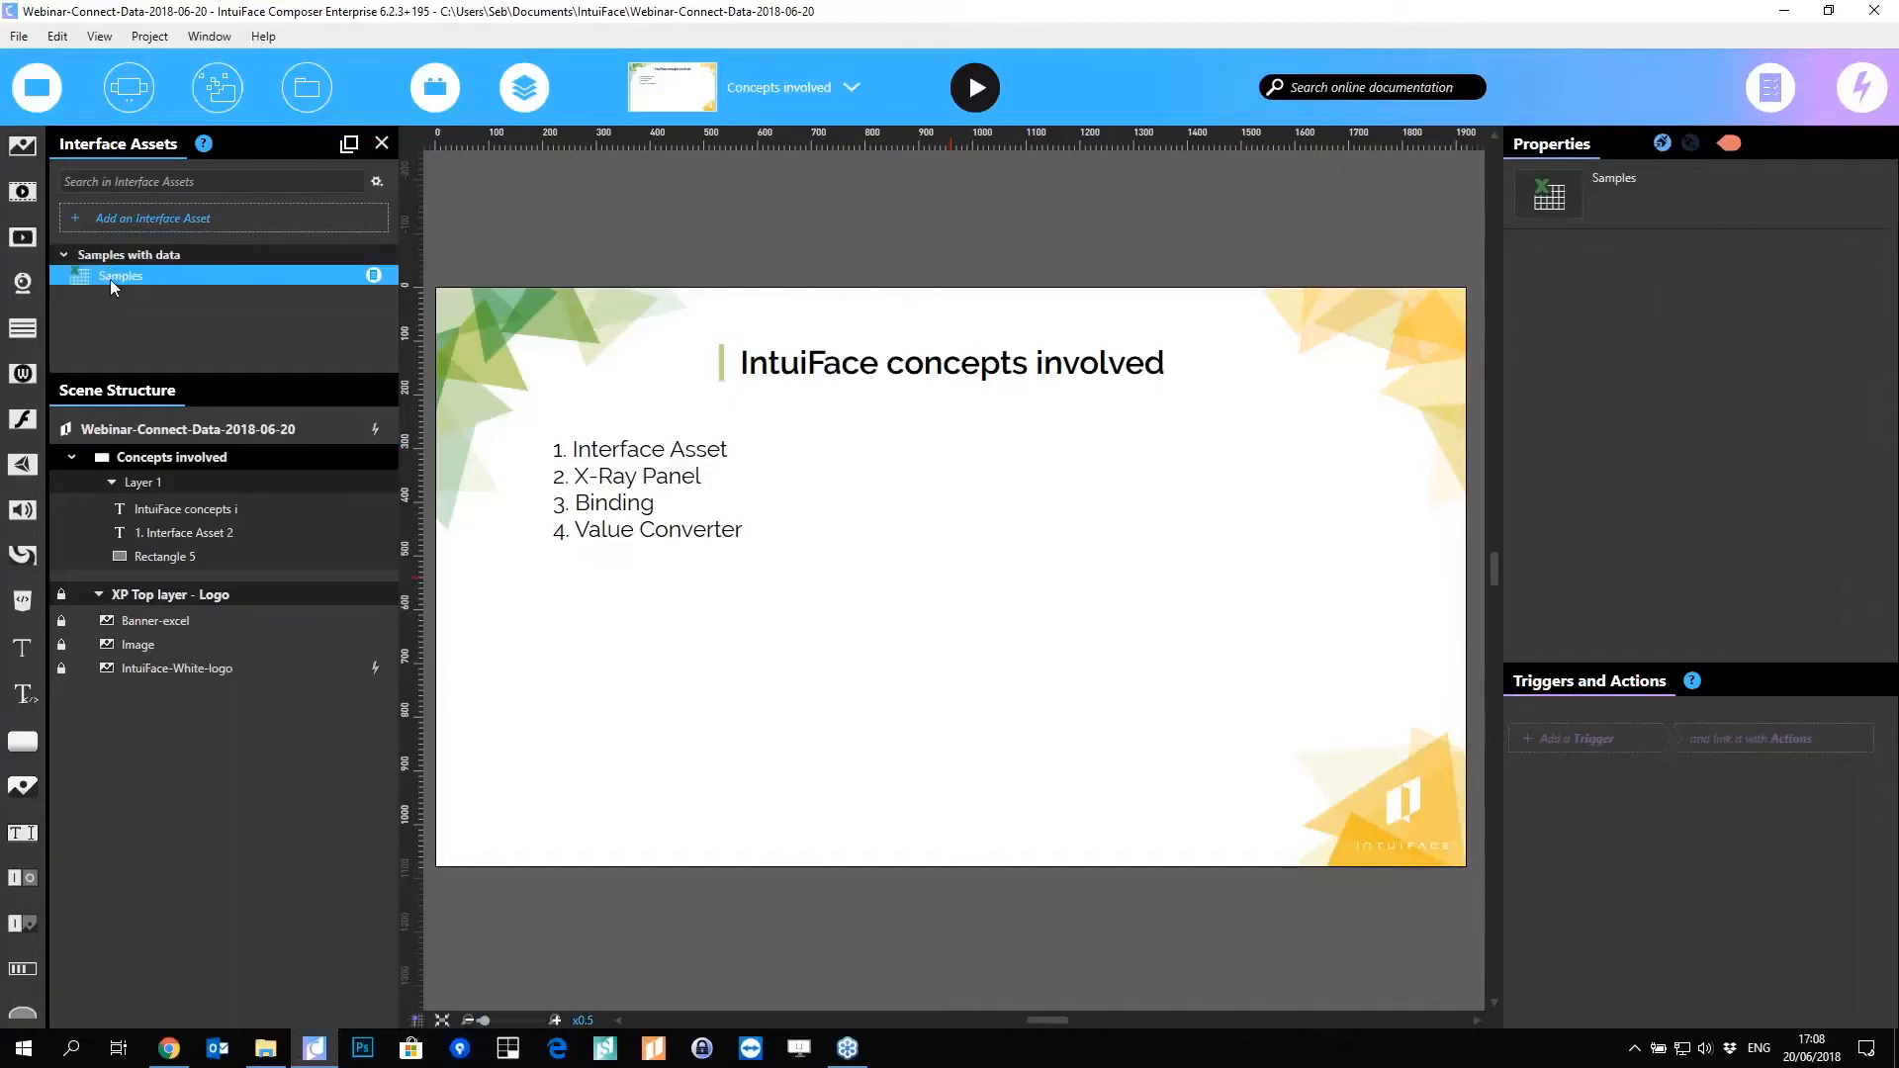
{"action": "left_click", "coordinate": [761, 85]}
{"action": "left_click", "coordinate": [717, 91]}
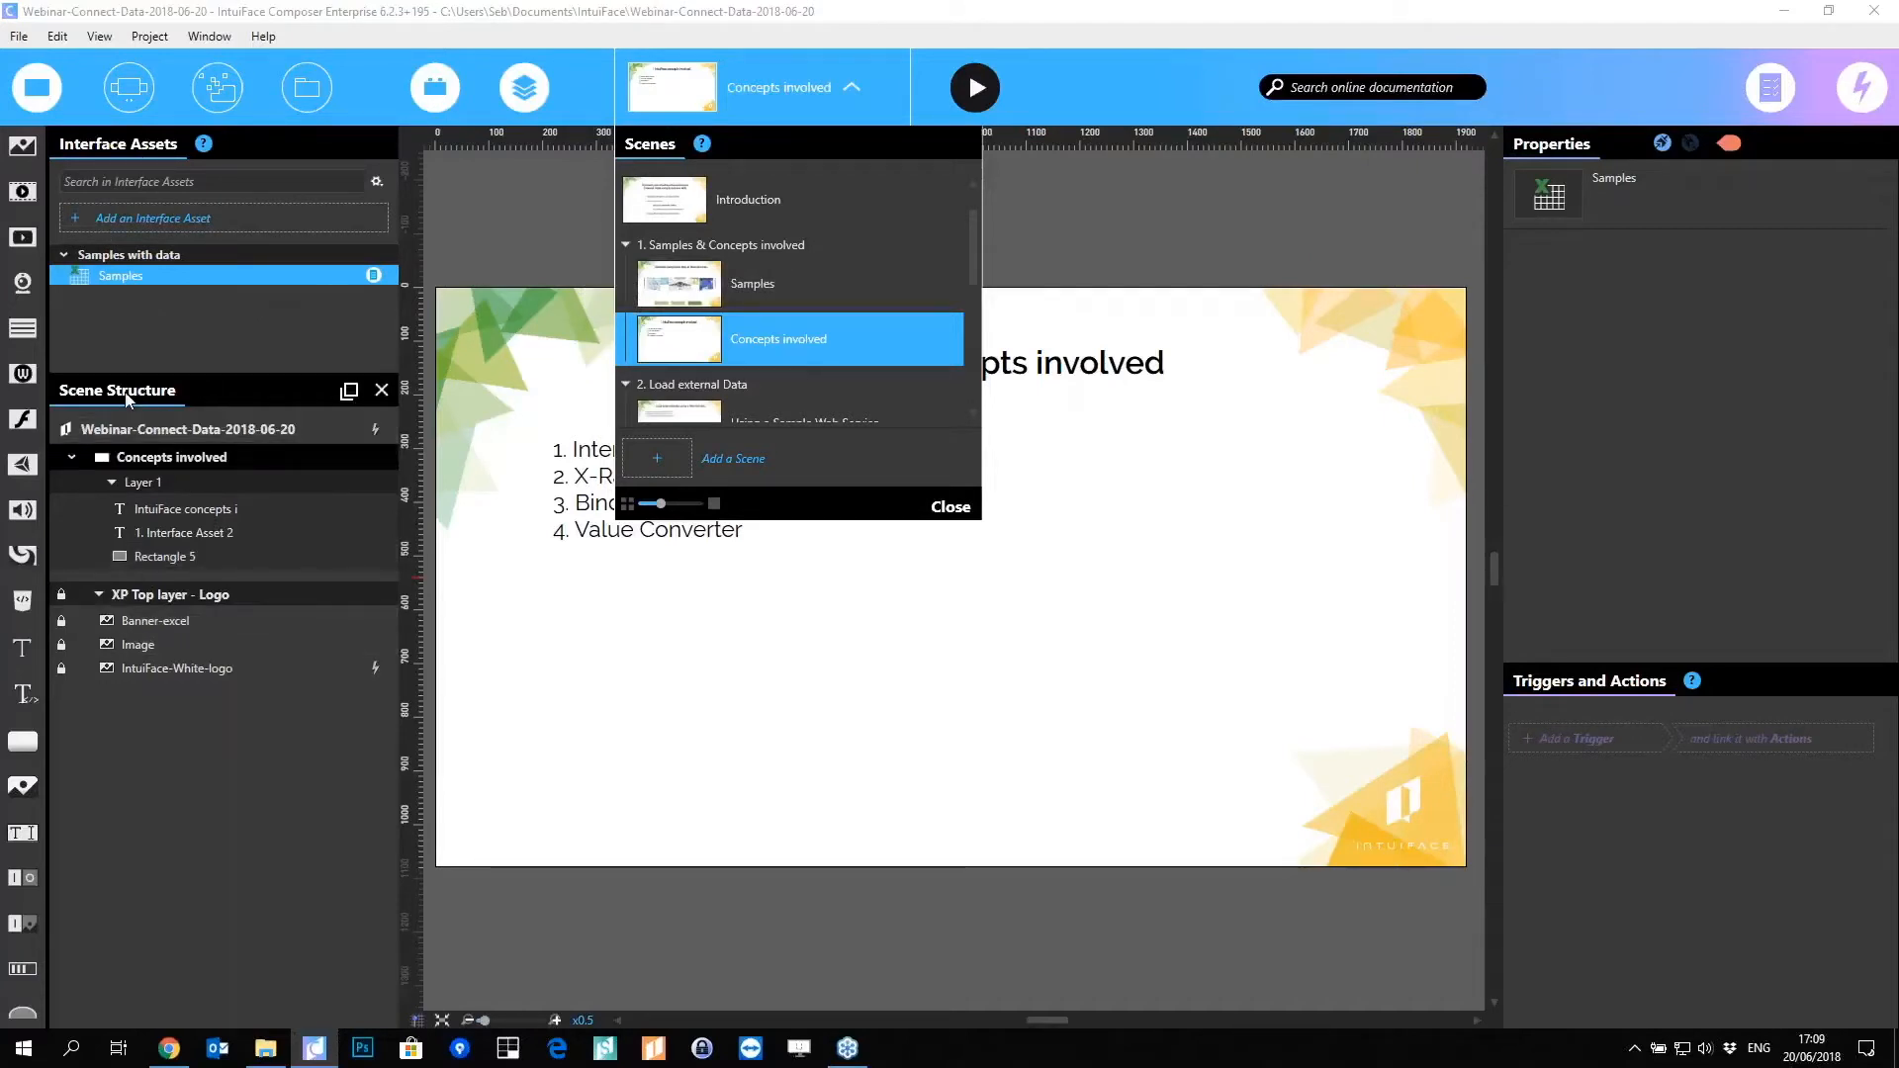
{"action": "left_click", "coordinate": [198, 324]}
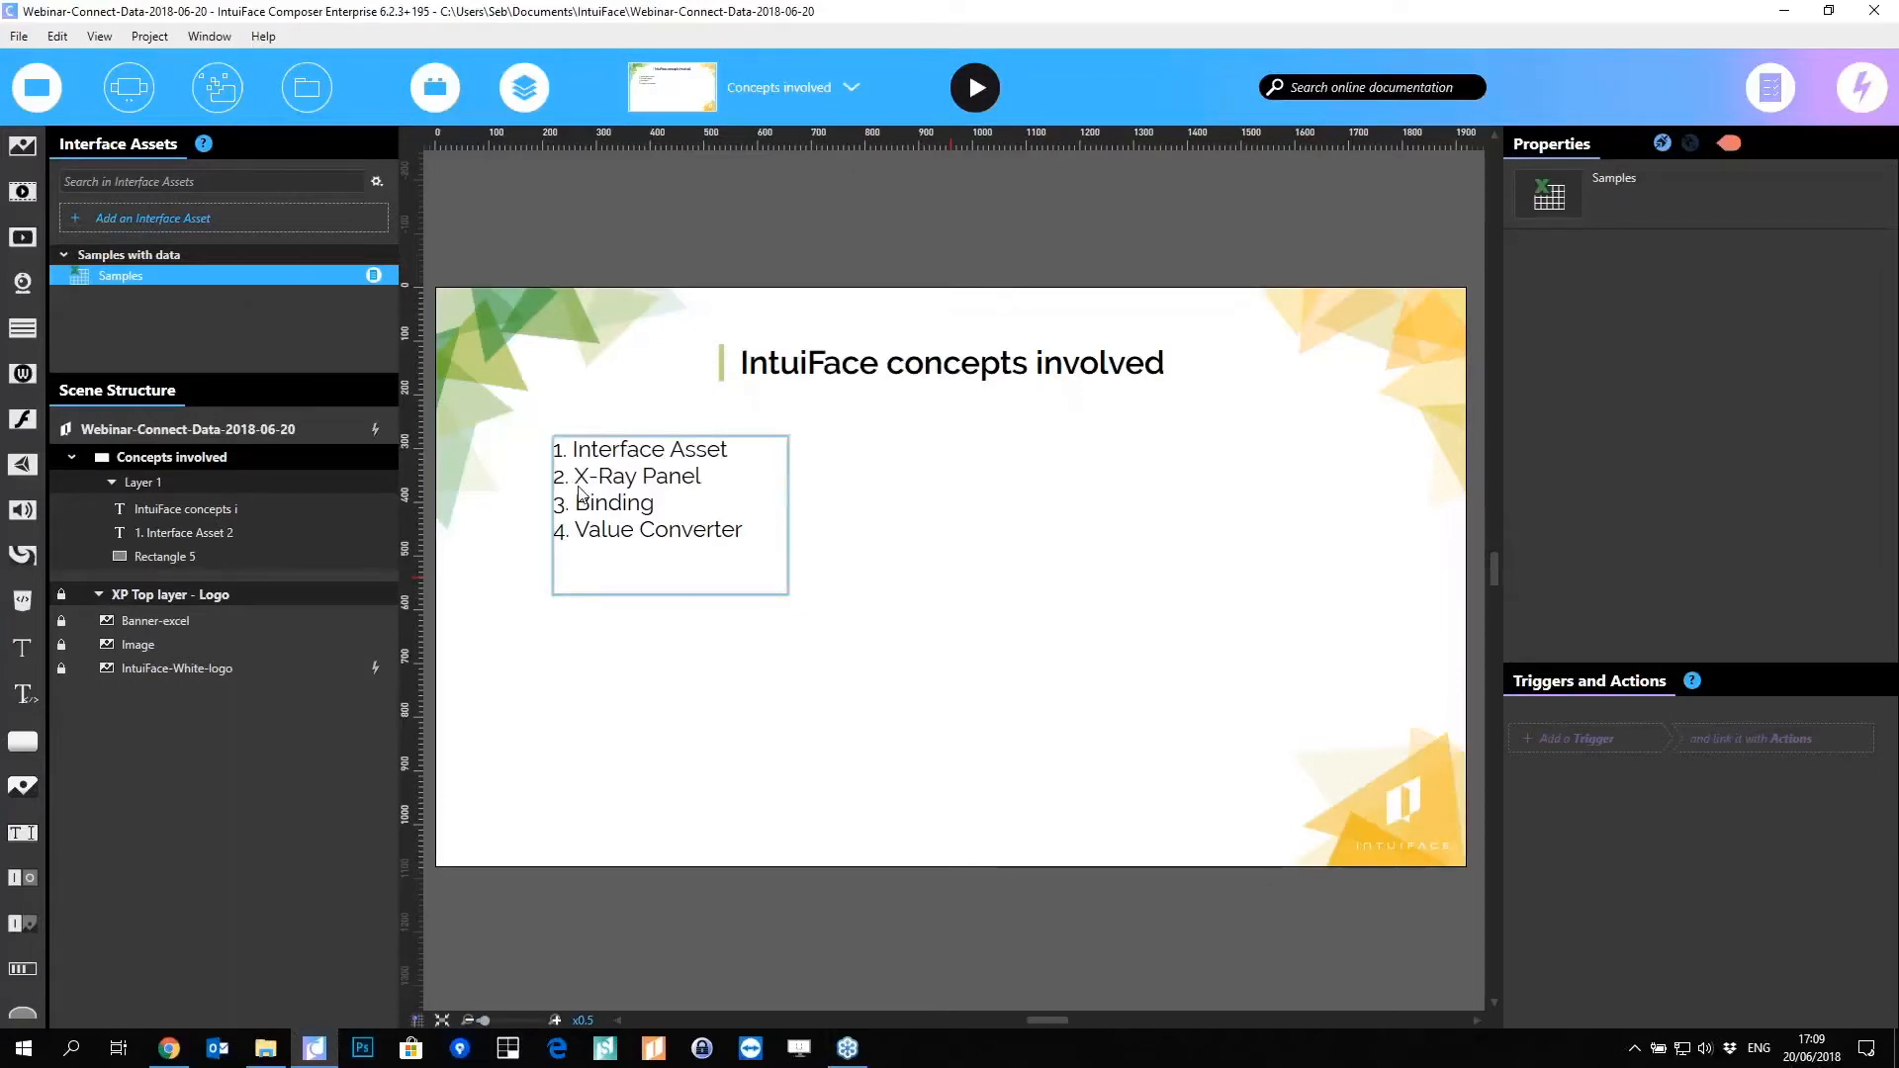
Step: Review the Samples X-Ray's read-only properties, triggers and Excel actions
{"action": "left_click", "coordinate": [374, 277]}
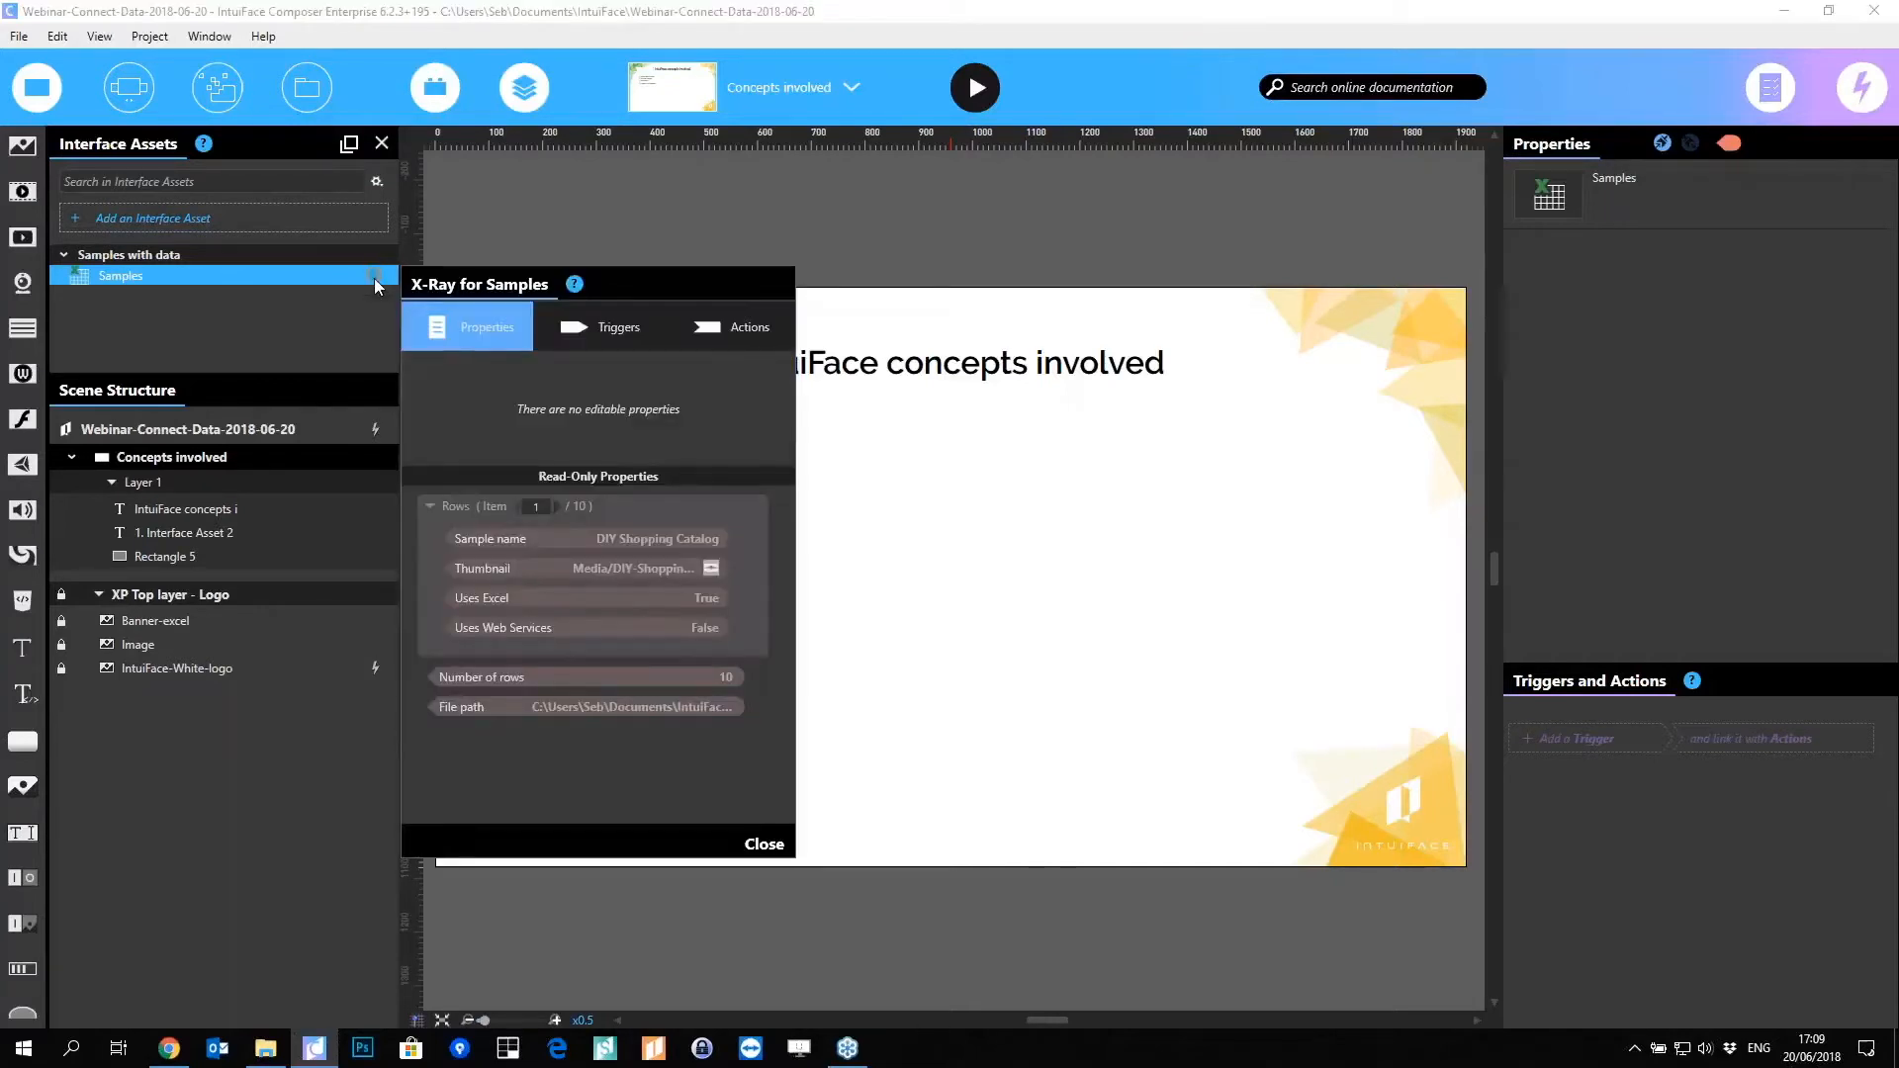
{"action": "left_click_drag", "start_coordinate": [605, 289], "coordinate": [660, 225]}
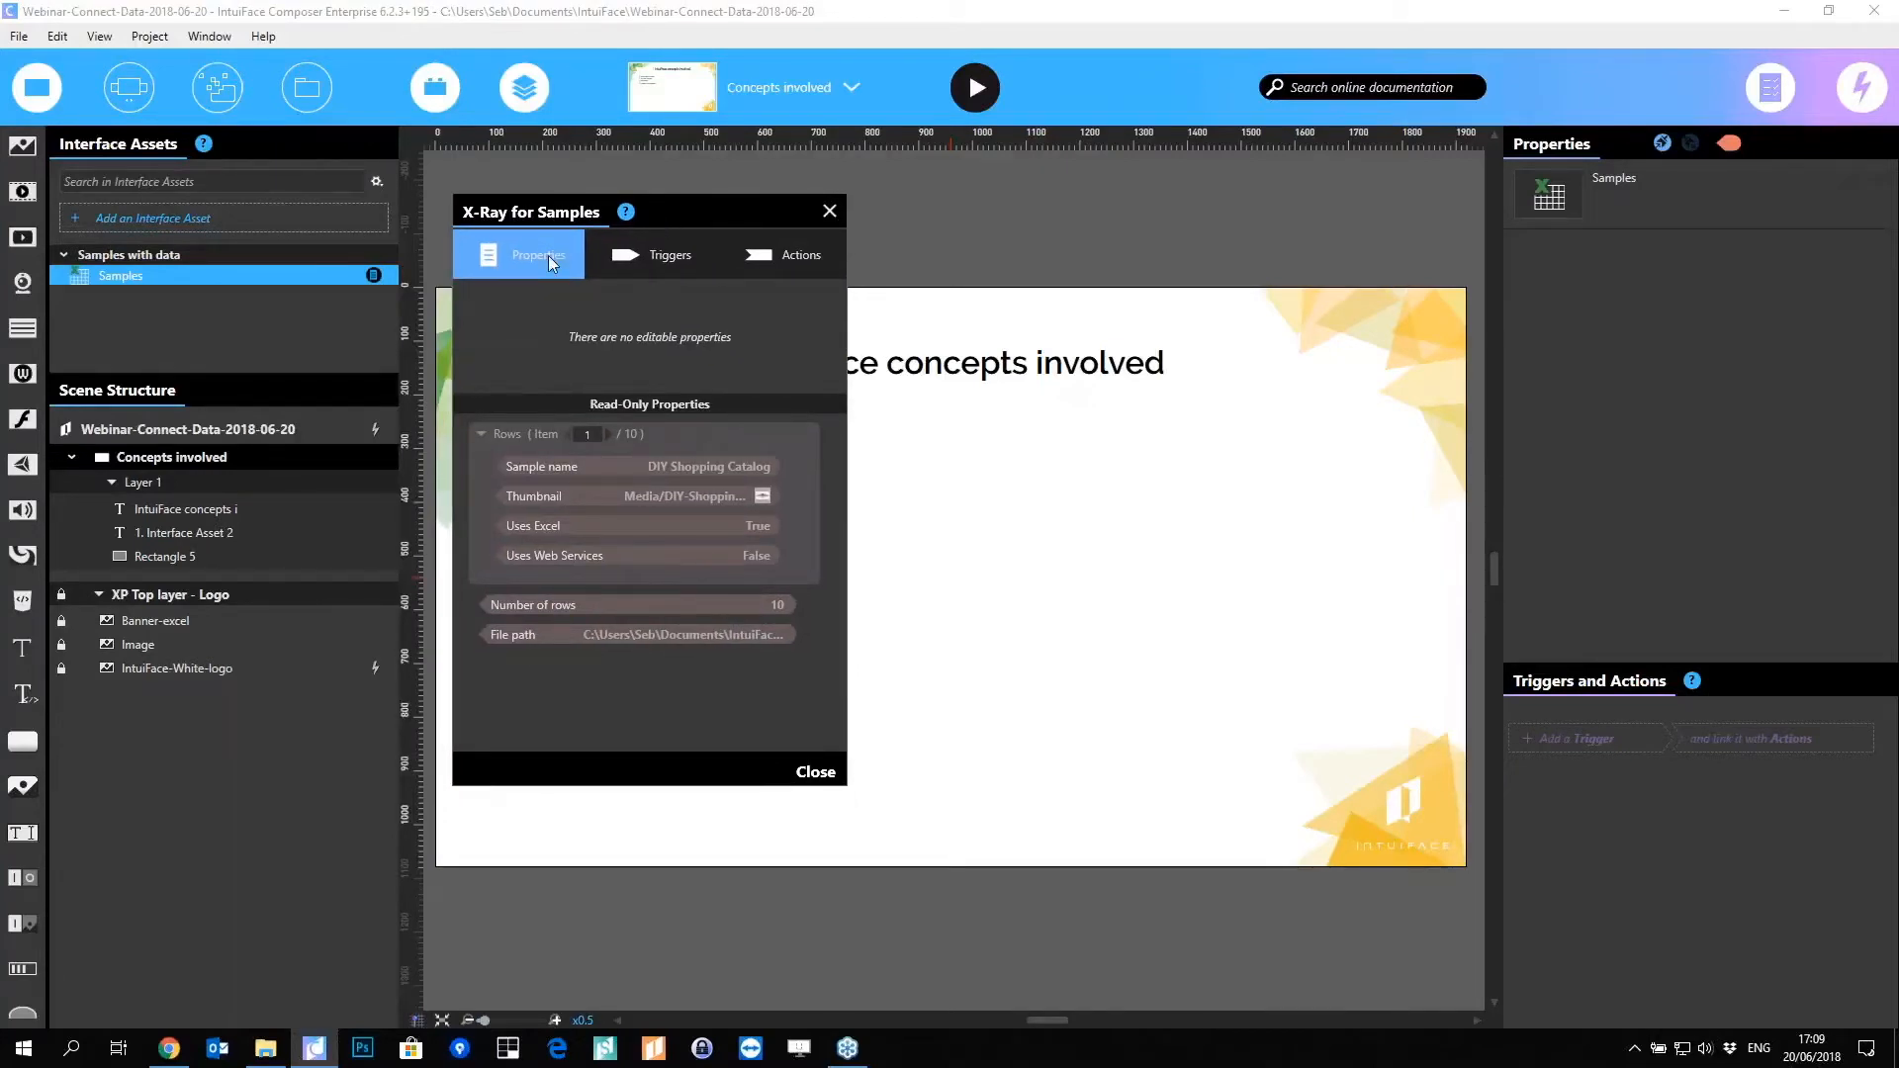
{"action": "left_click", "coordinate": [633, 253]}
{"action": "left_click", "coordinate": [764, 255]}
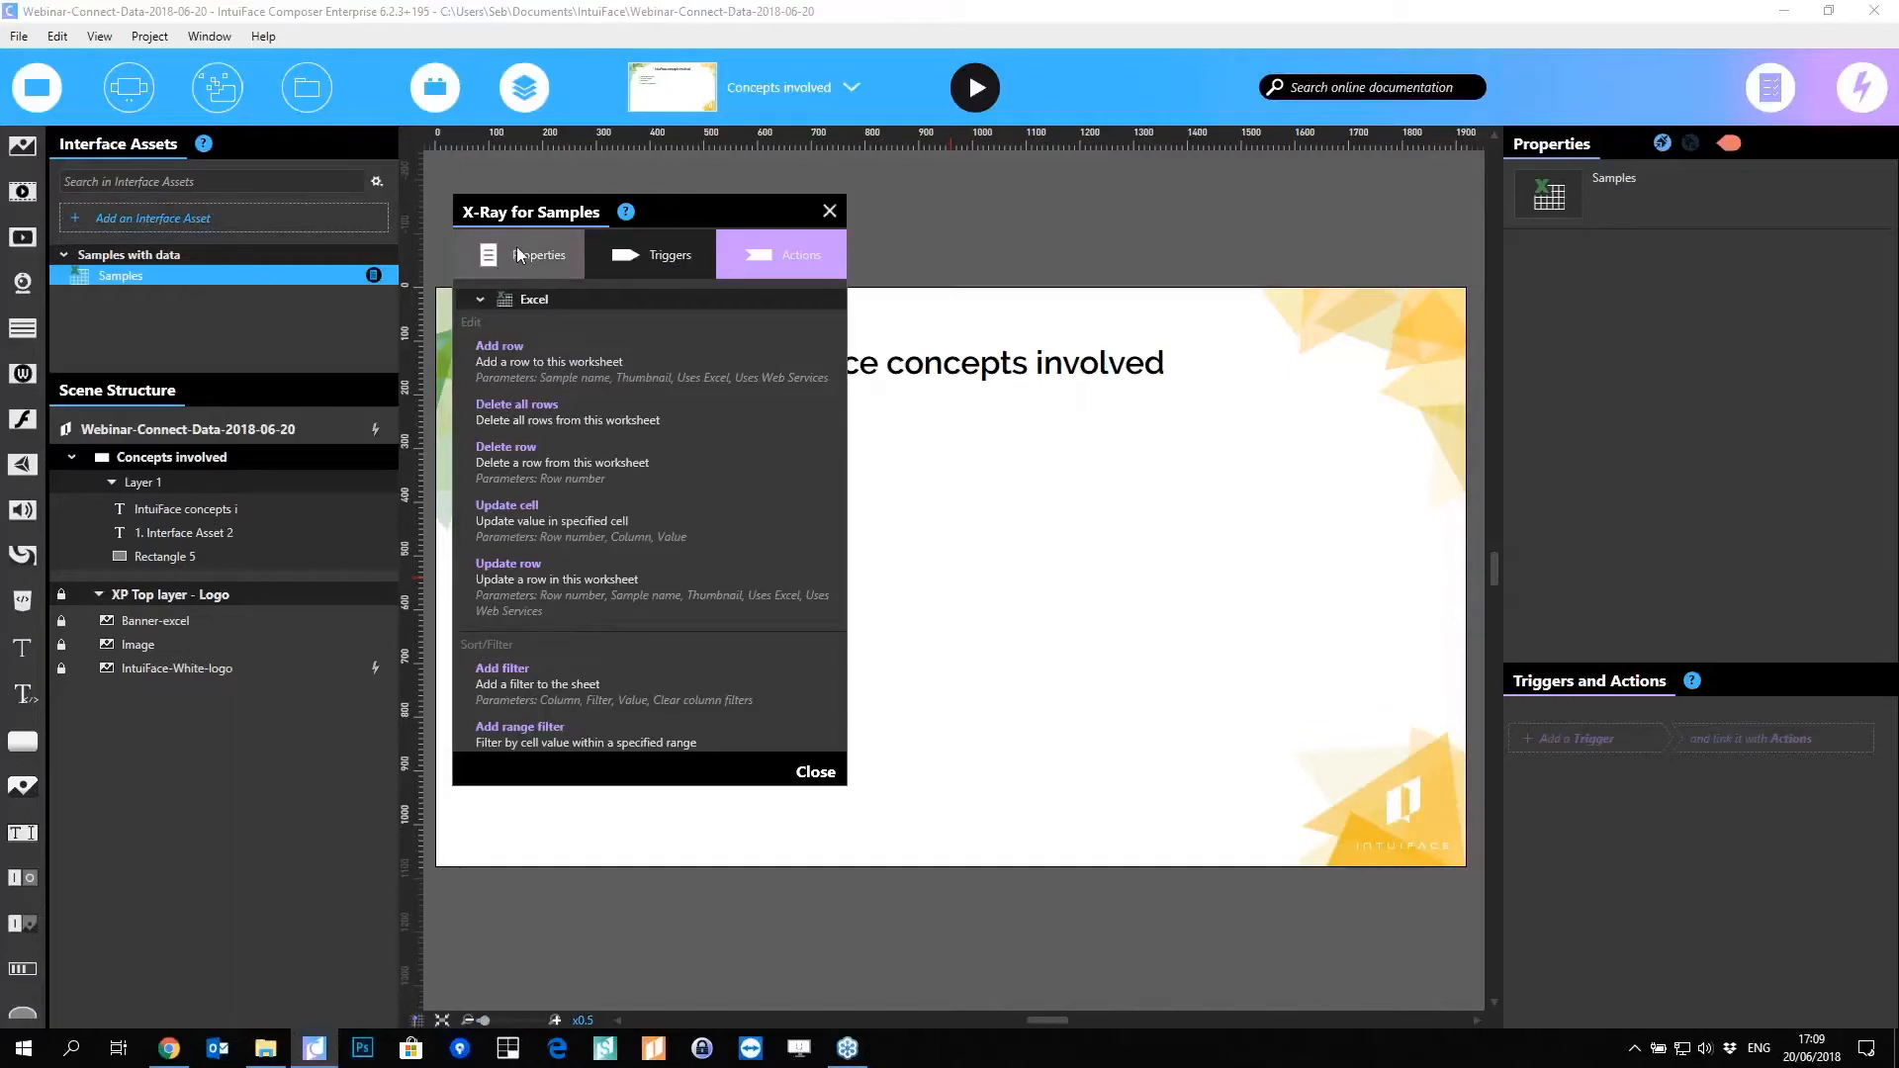
Step: Open the Samples workbook, Samples with data.xlsx, in Excel with Edit in Excel
{"action": "left_click", "coordinate": [110, 277]}
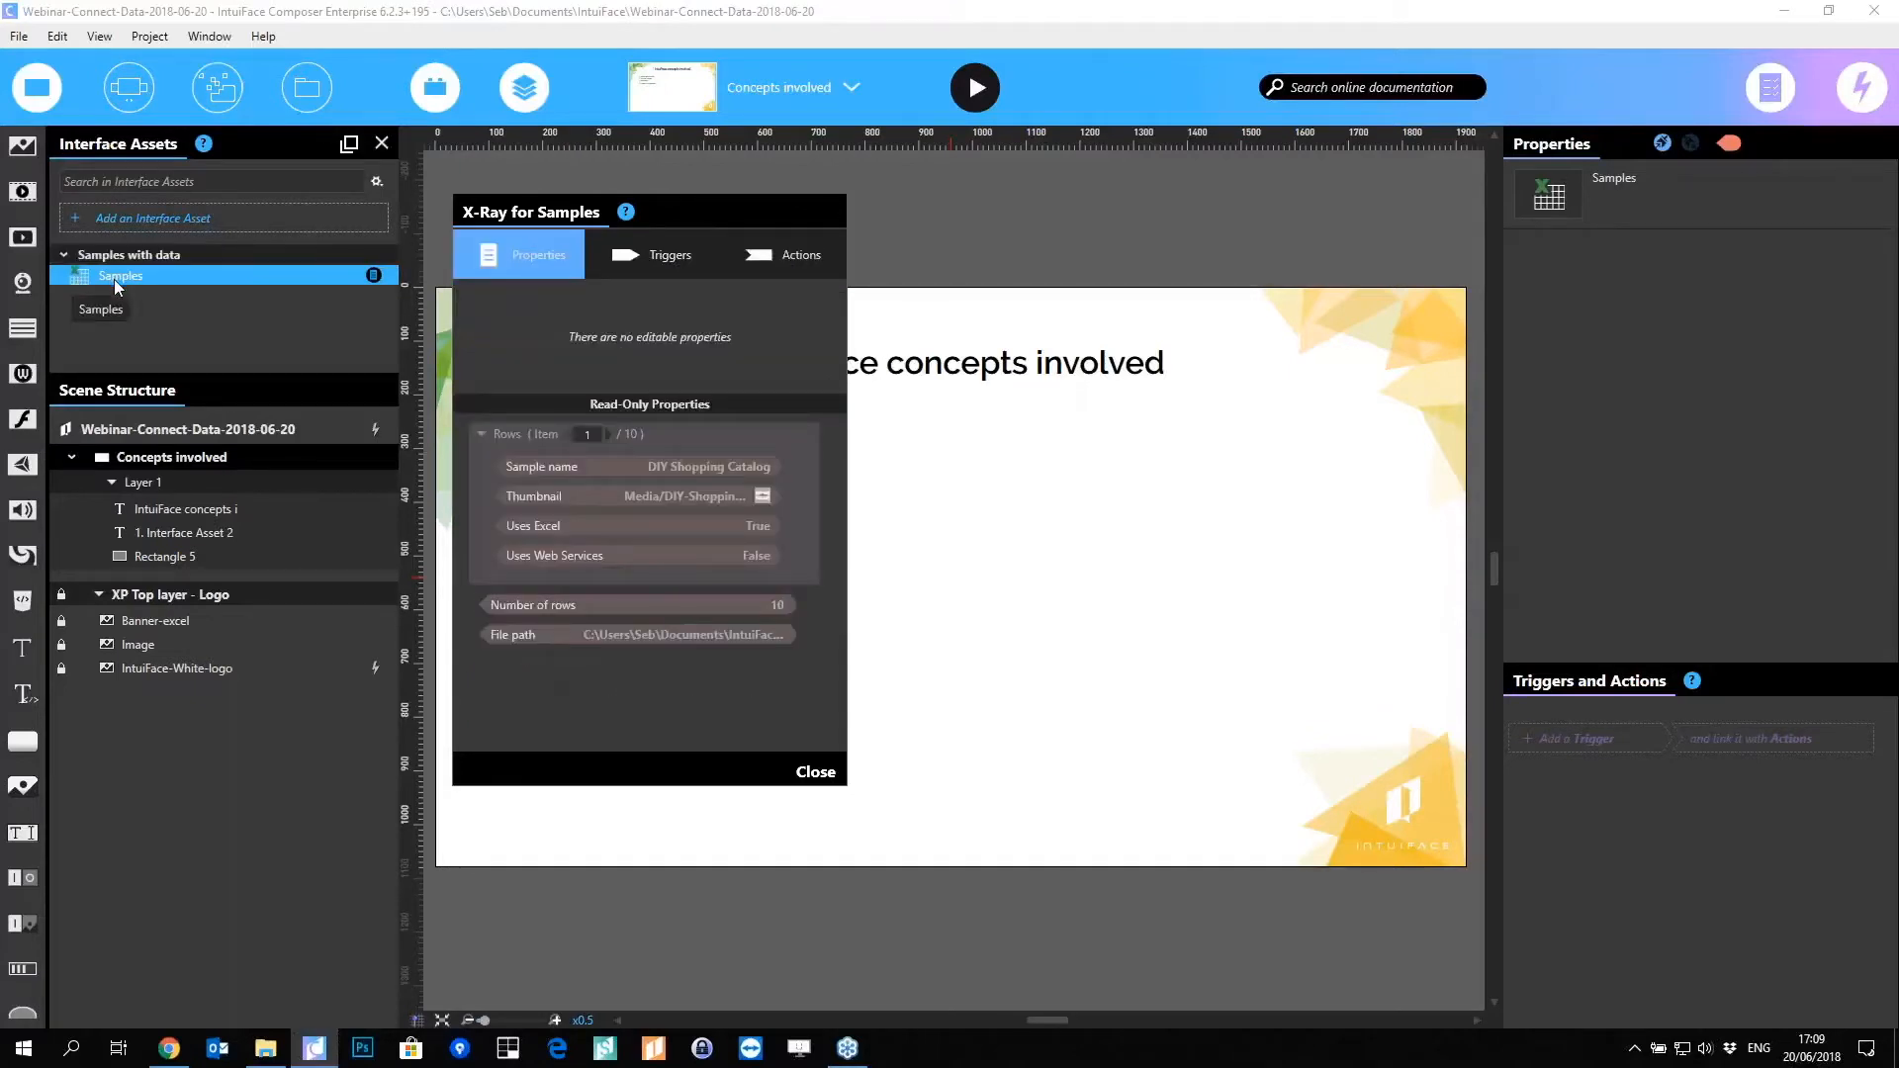
{"action": "right_click", "coordinate": [144, 277]}
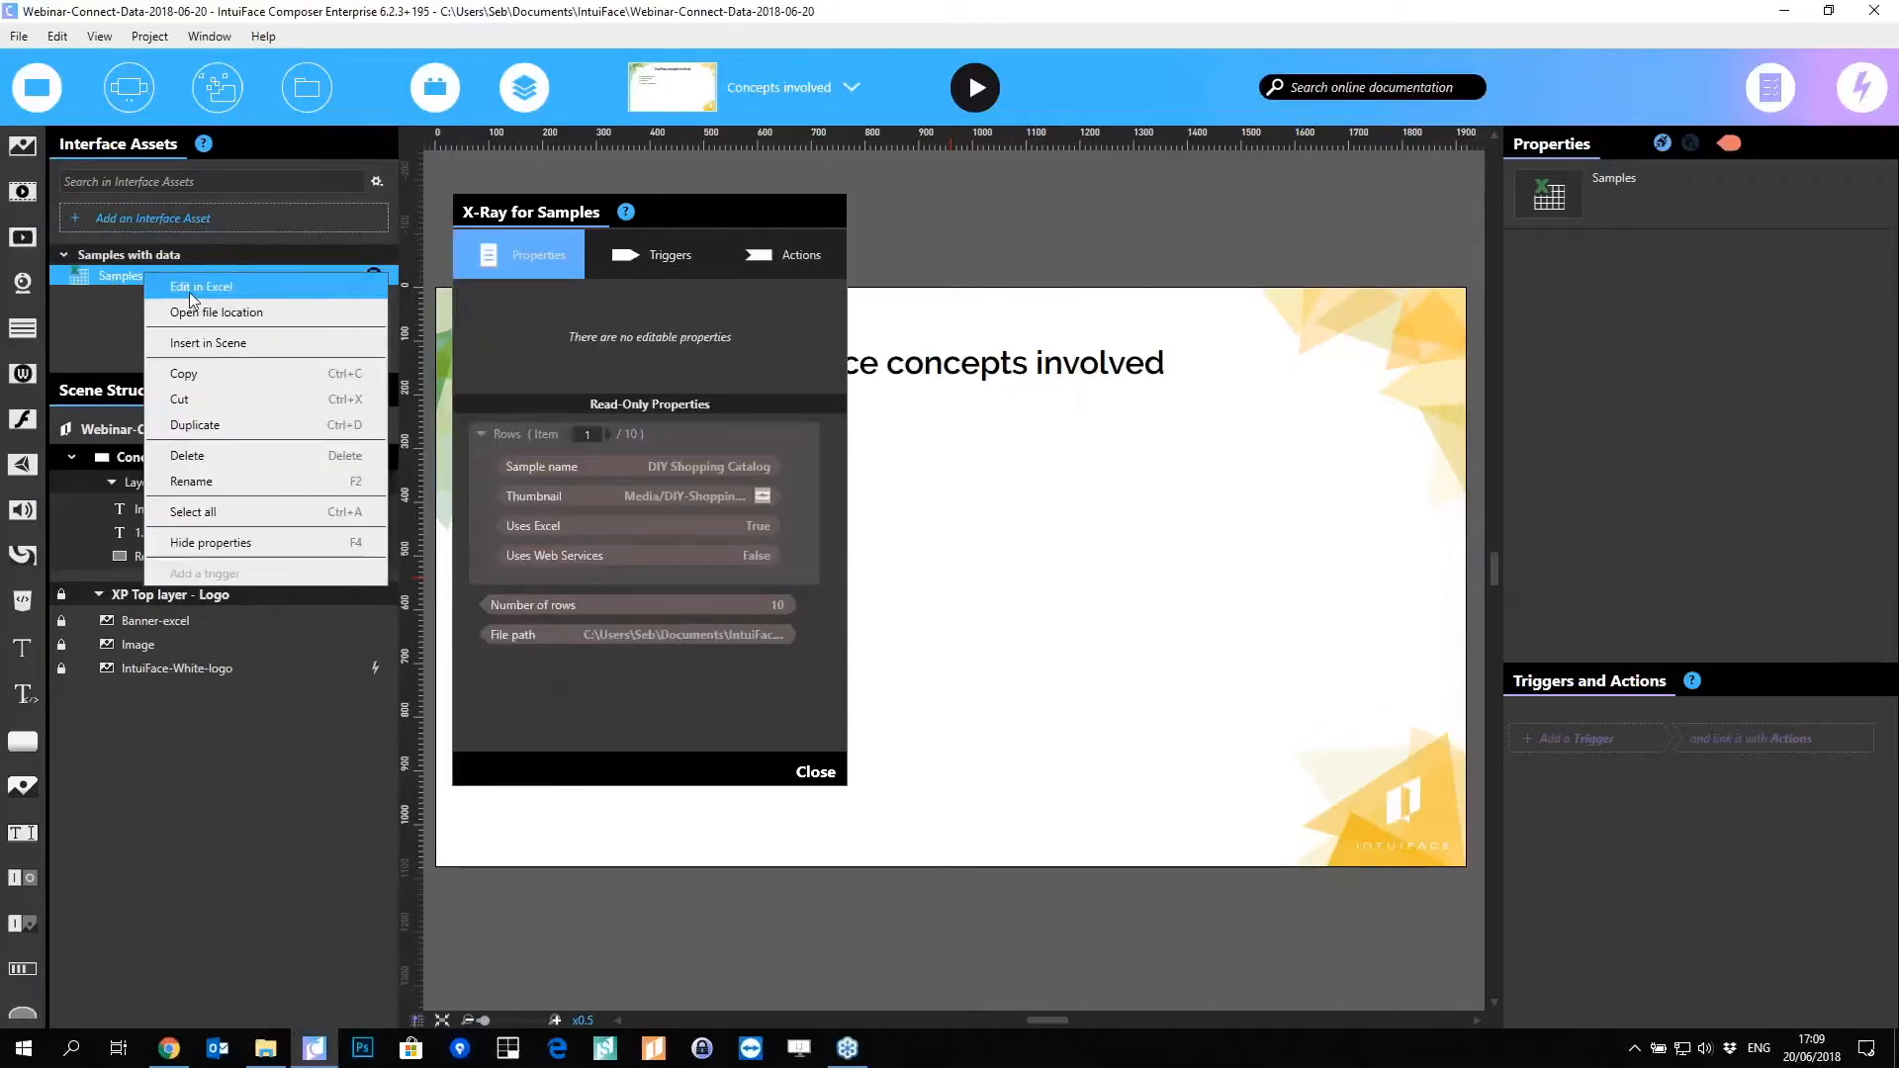
{"action": "left_click", "coordinate": [188, 293]}
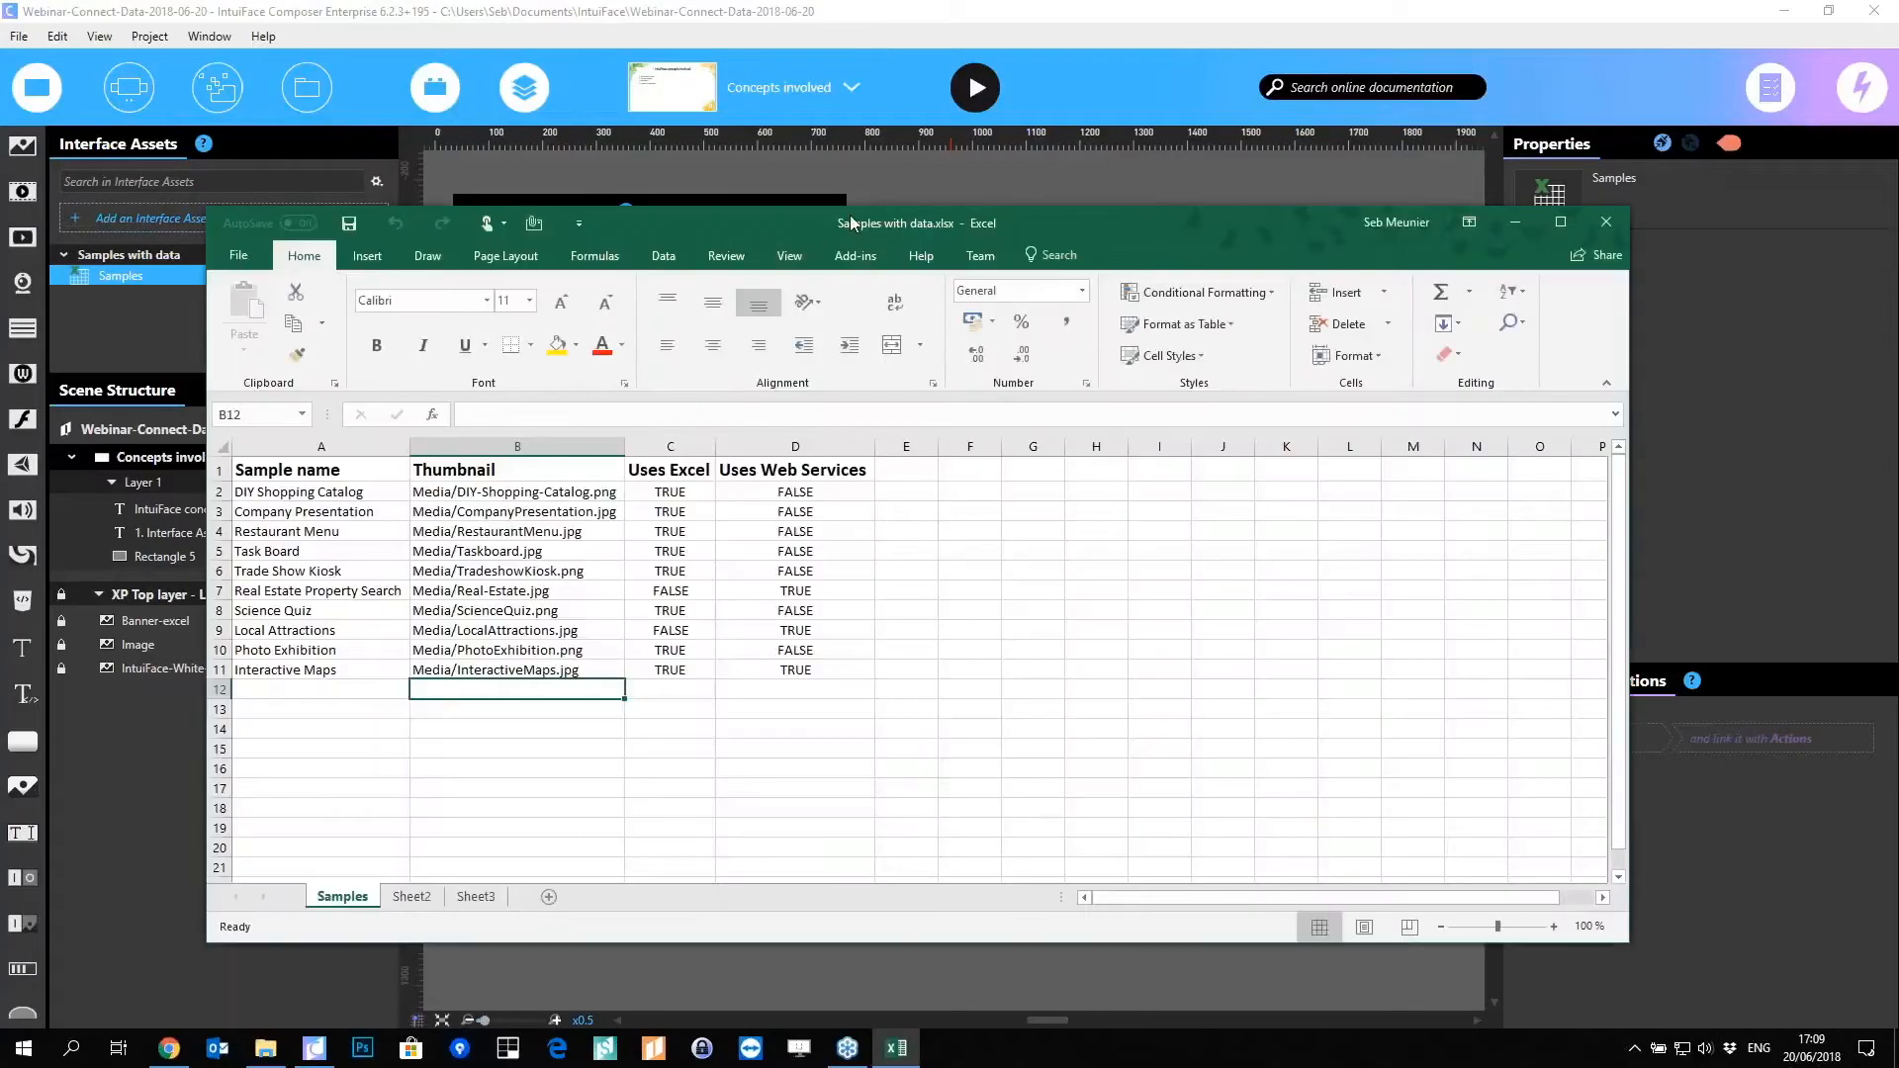
Step: Dock Excel to the right half and select the header cells A1:D1, including Thumbnail, Uses Excel and Uses Web Services
{"action": "left_click_drag", "start_coordinate": [852, 221], "coordinate": [900, 219]}
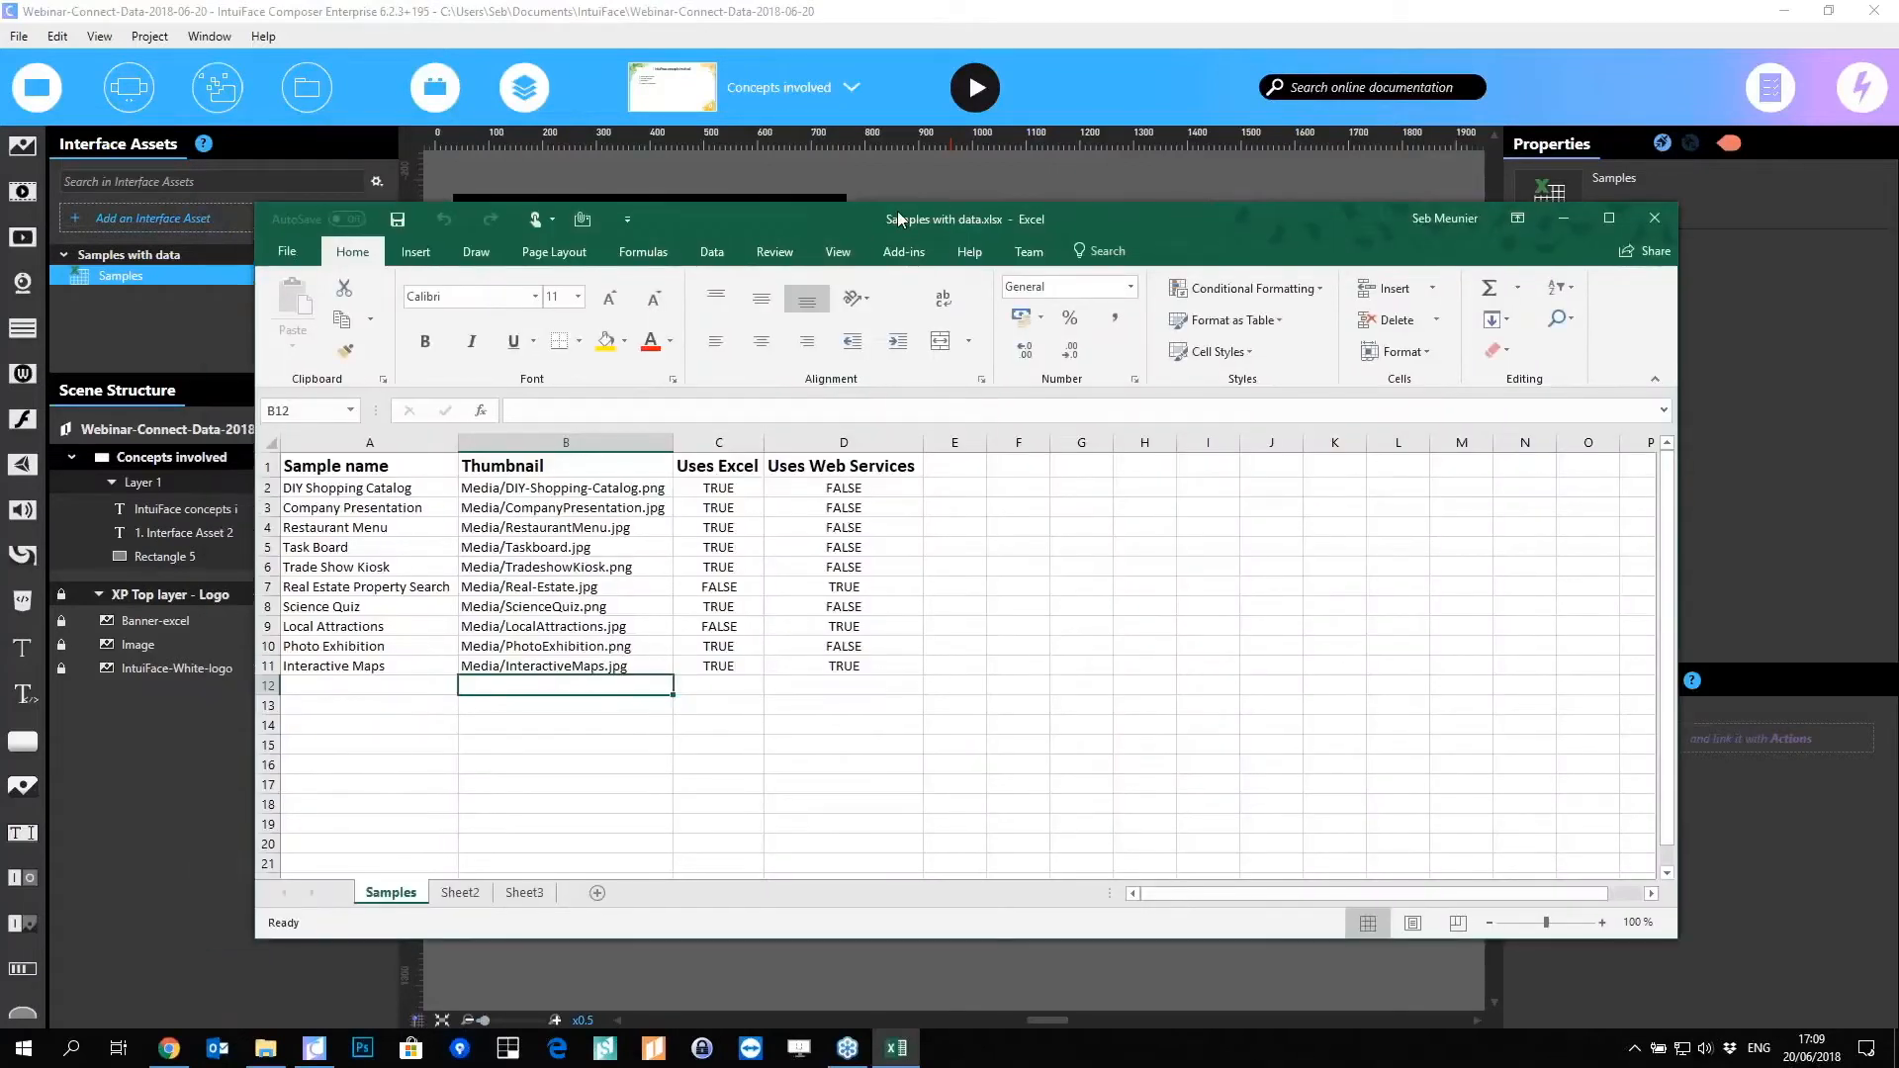
{"action": "key", "text": "super+Right"}
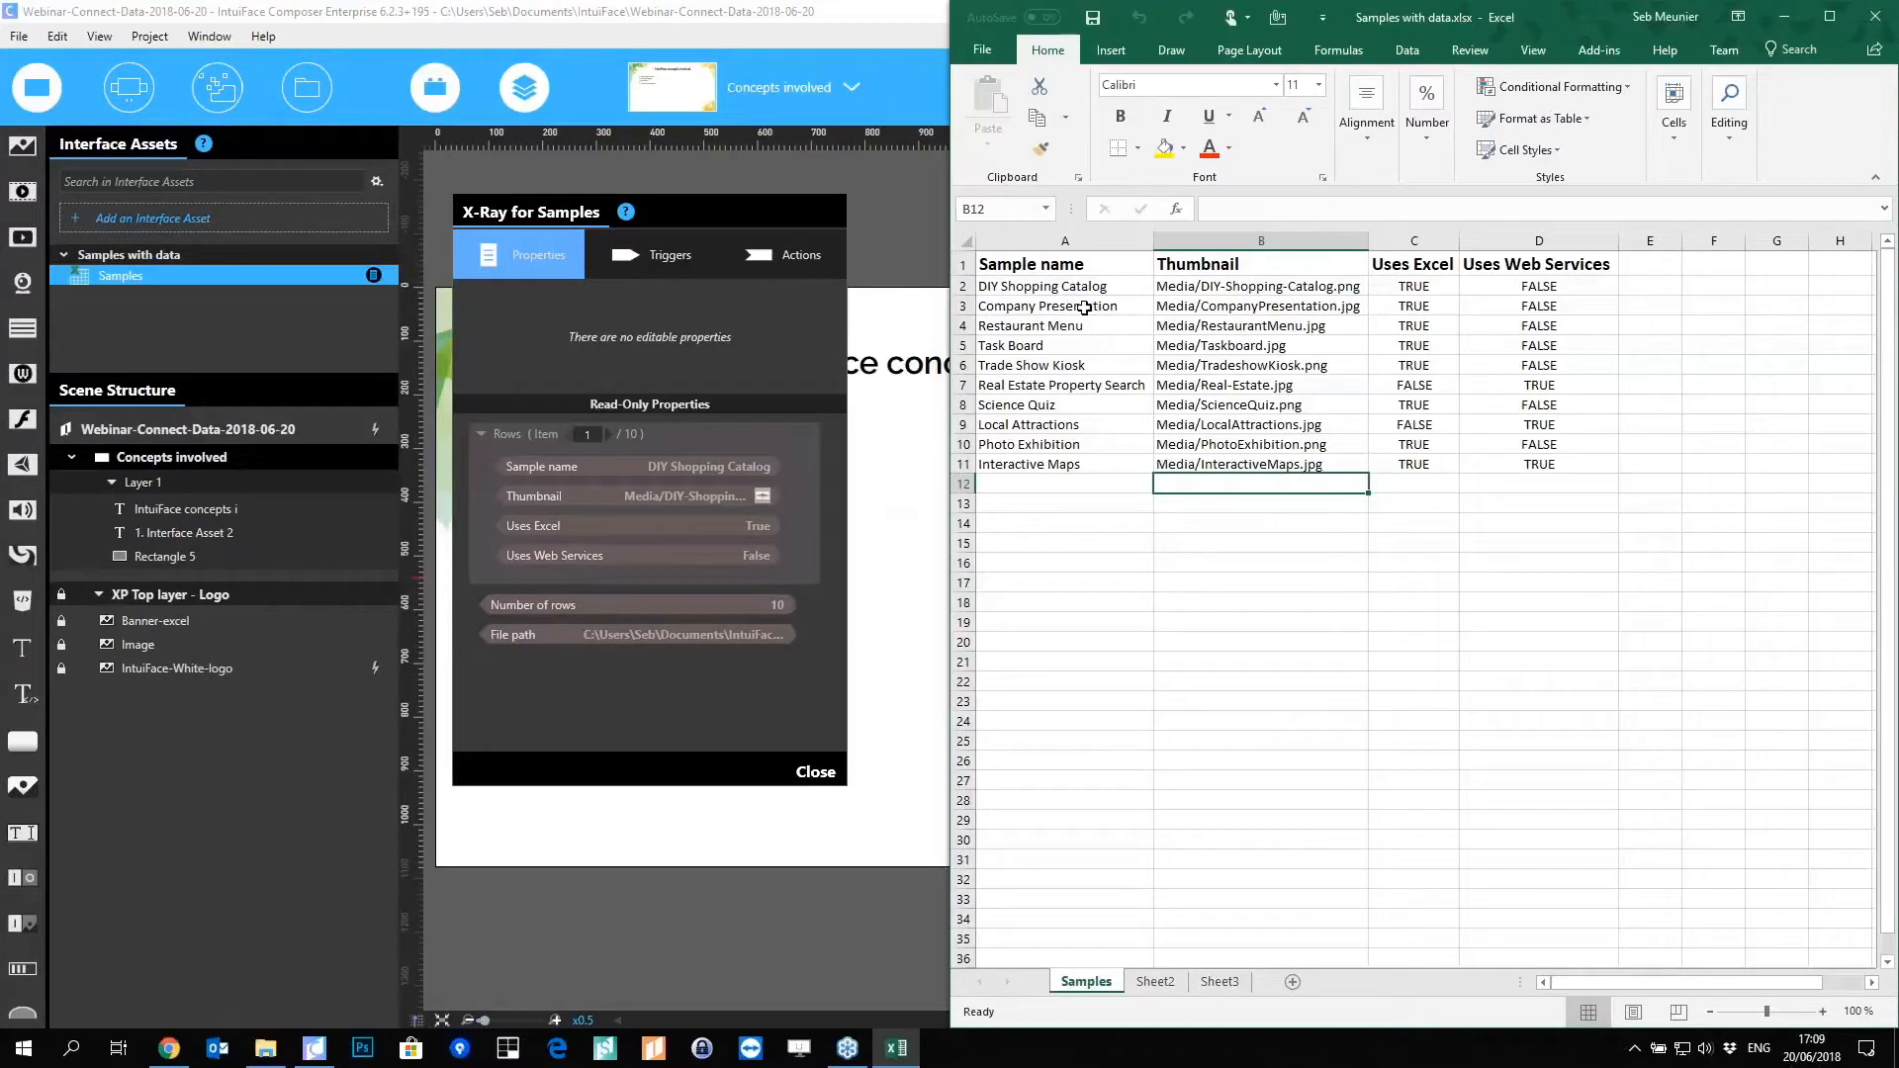
{"action": "left_click_drag", "start_coordinate": [1054, 263], "coordinate": [1493, 267]}
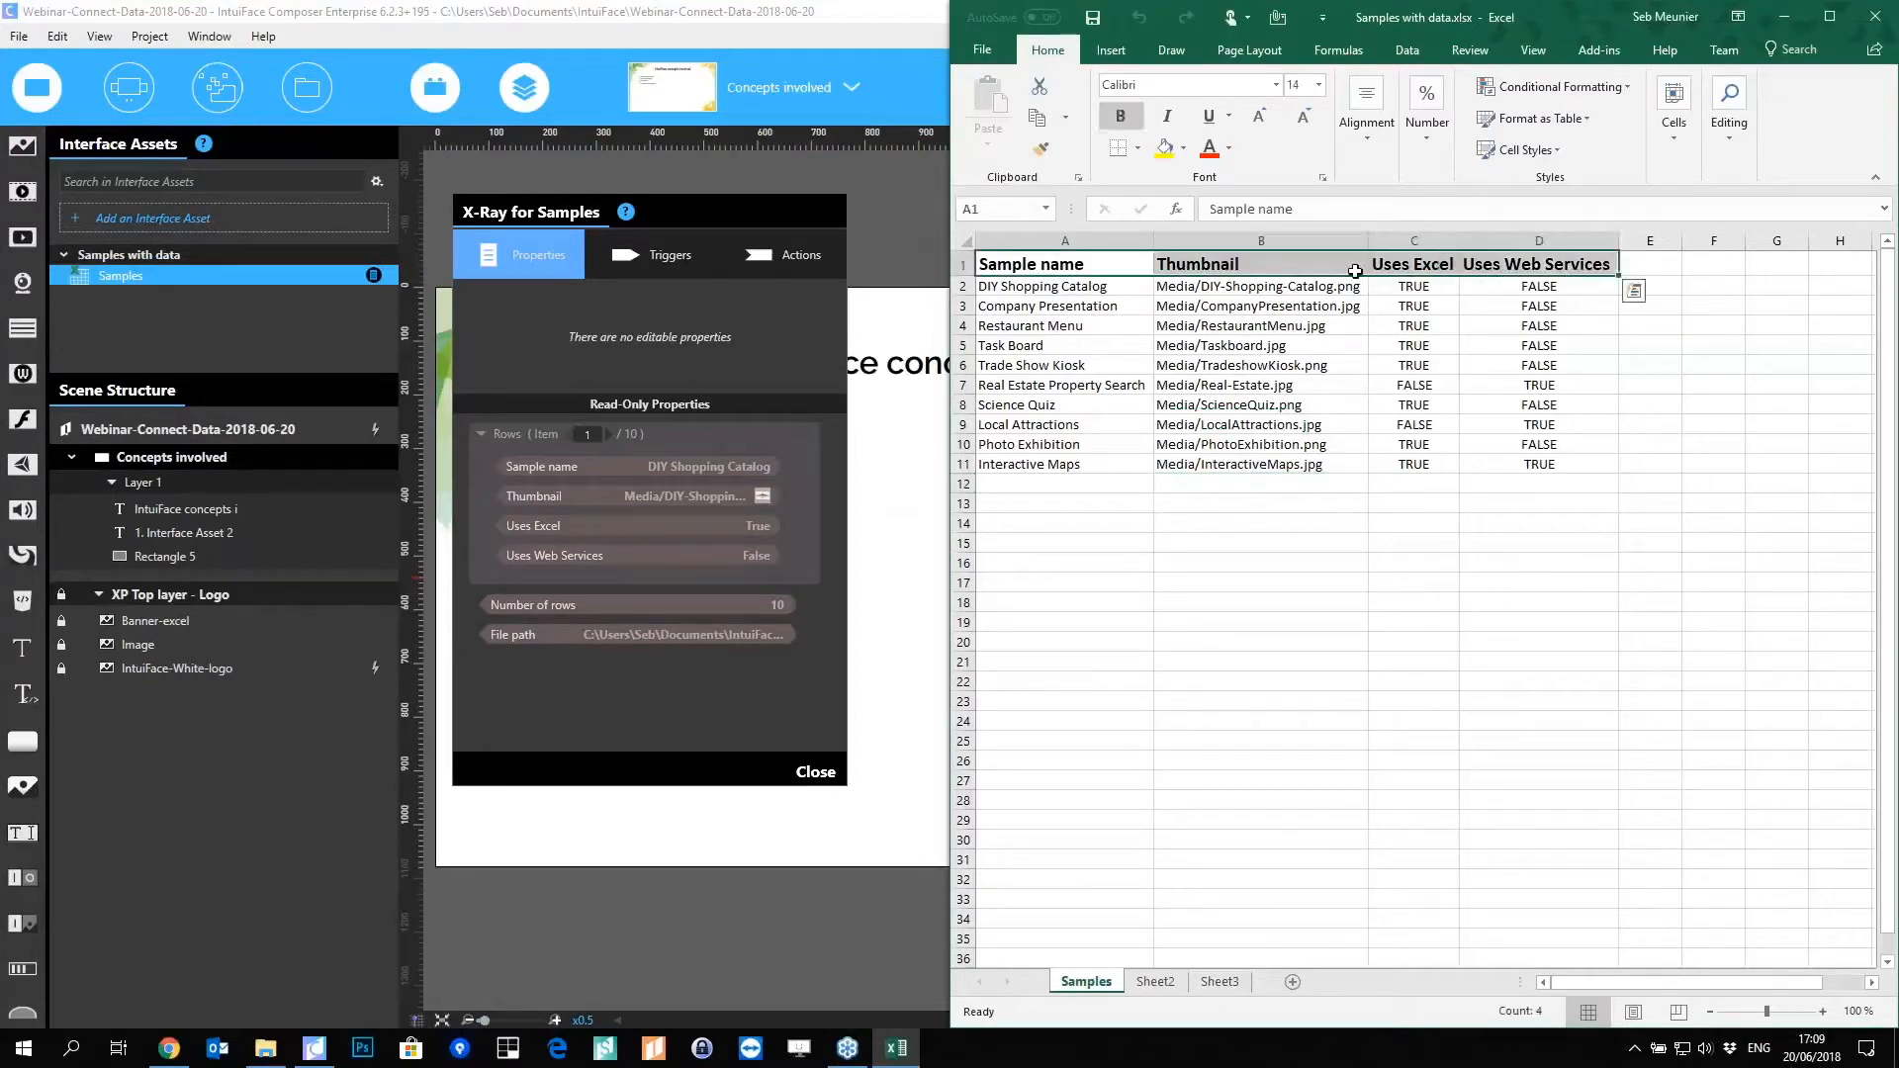
{"action": "left_click", "coordinate": [962, 265]}
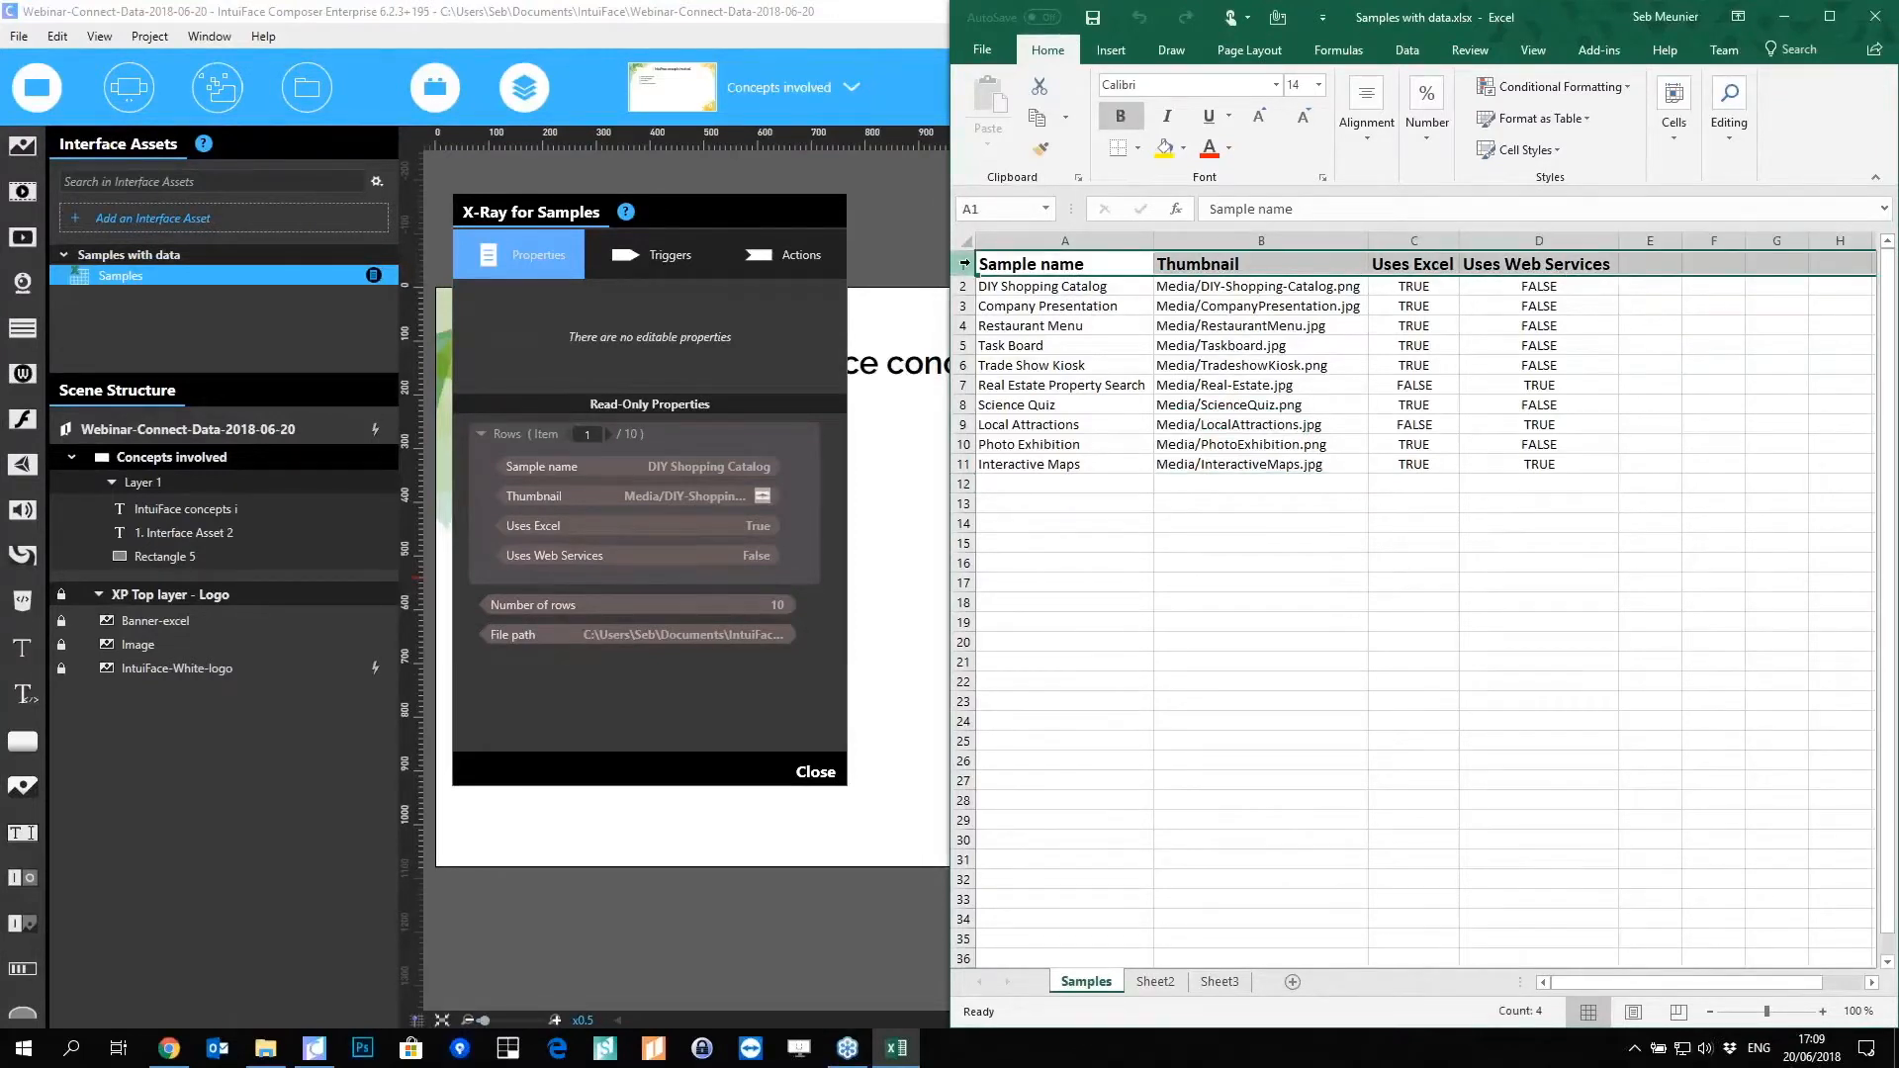
{"action": "left_click", "coordinate": [1063, 263]}
{"action": "left_click", "coordinate": [1286, 264]}
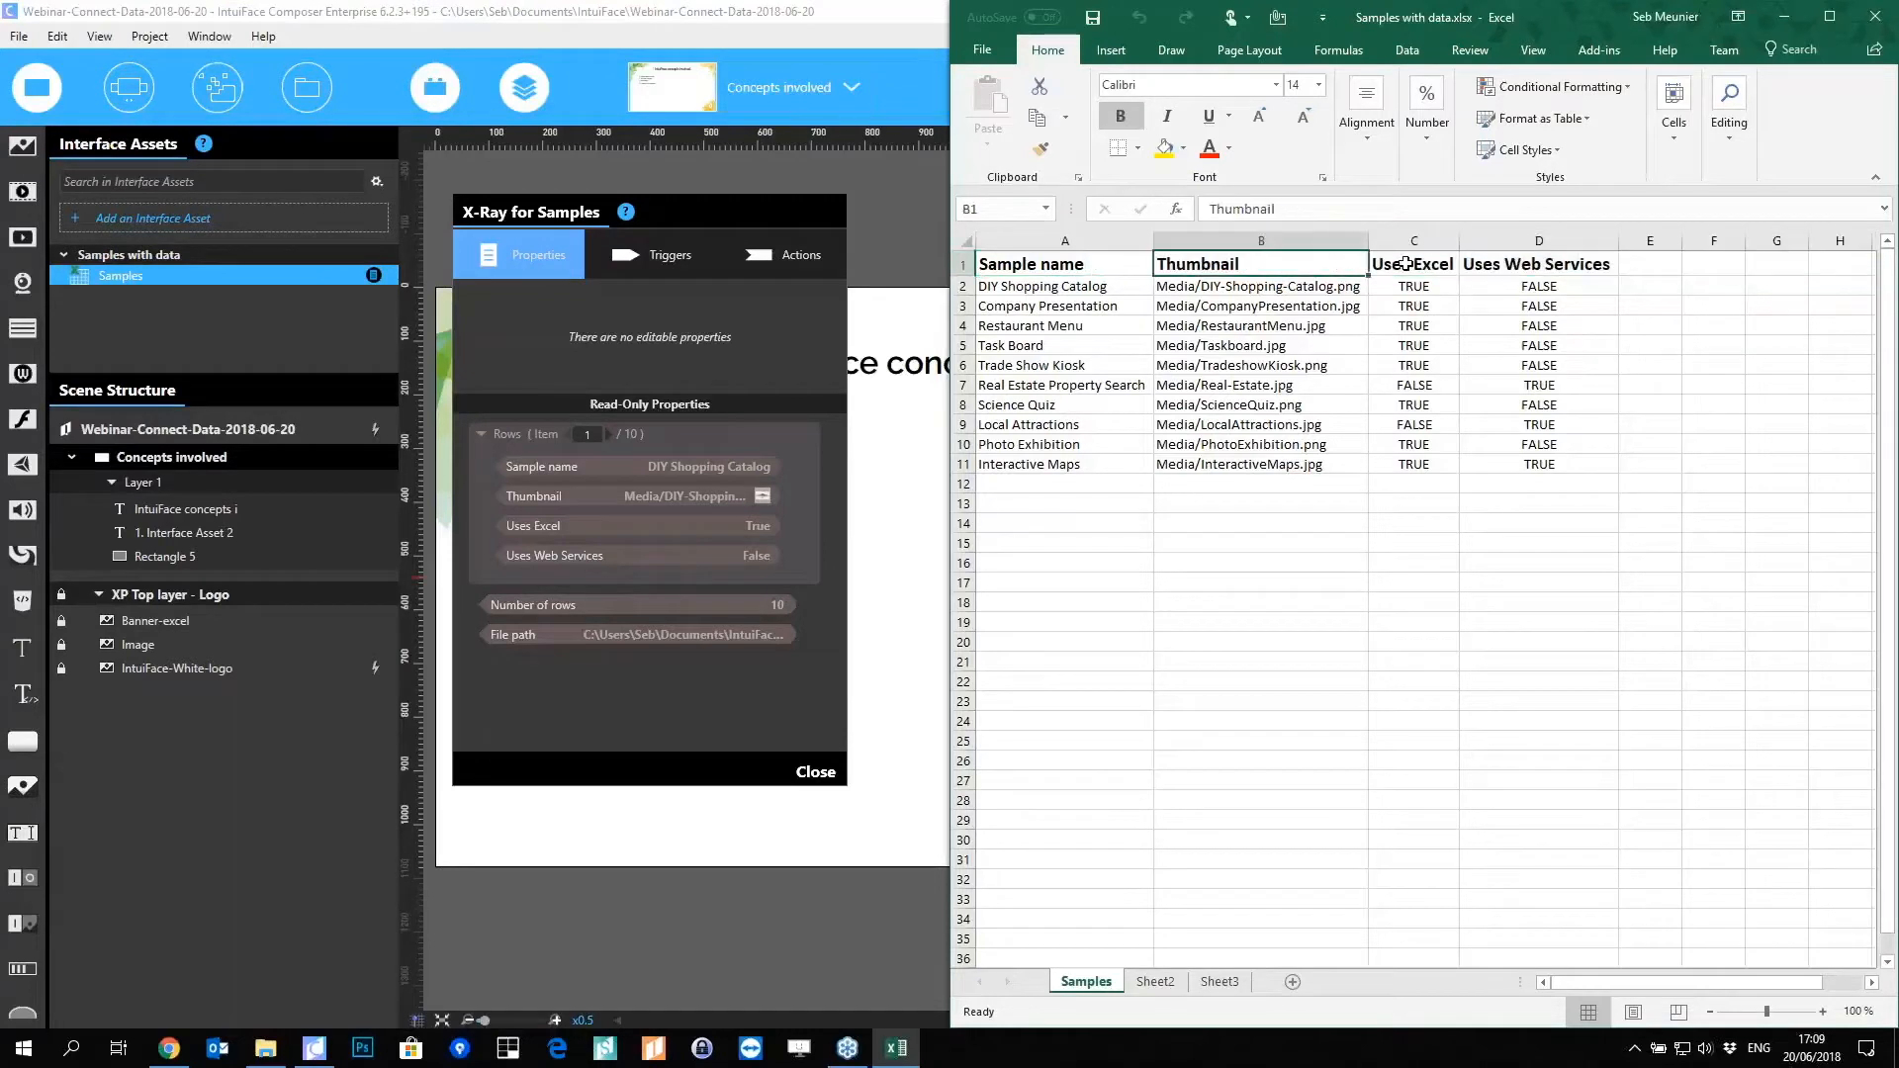
{"action": "left_click", "coordinate": [1440, 262]}
{"action": "left_click", "coordinate": [1484, 265]}
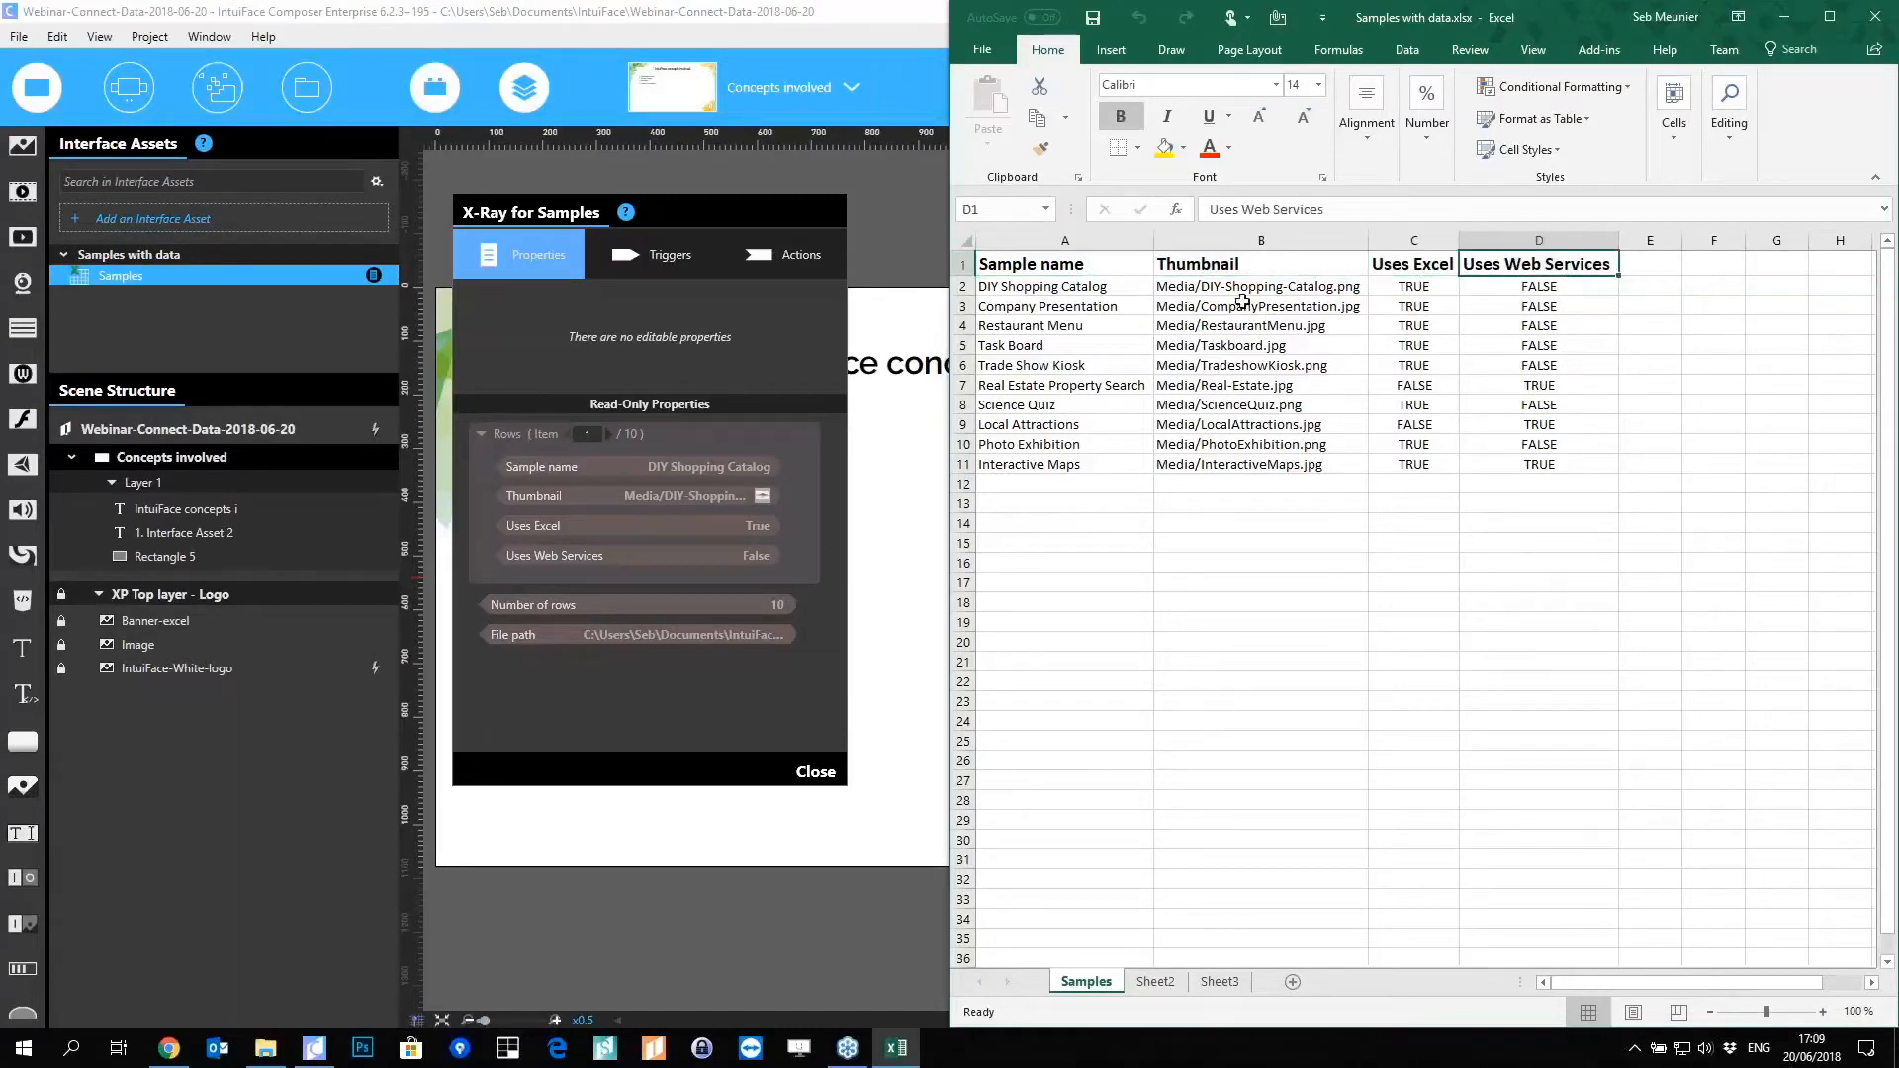
{"action": "left_click_drag", "start_coordinate": [1077, 262], "coordinate": [1462, 264]}
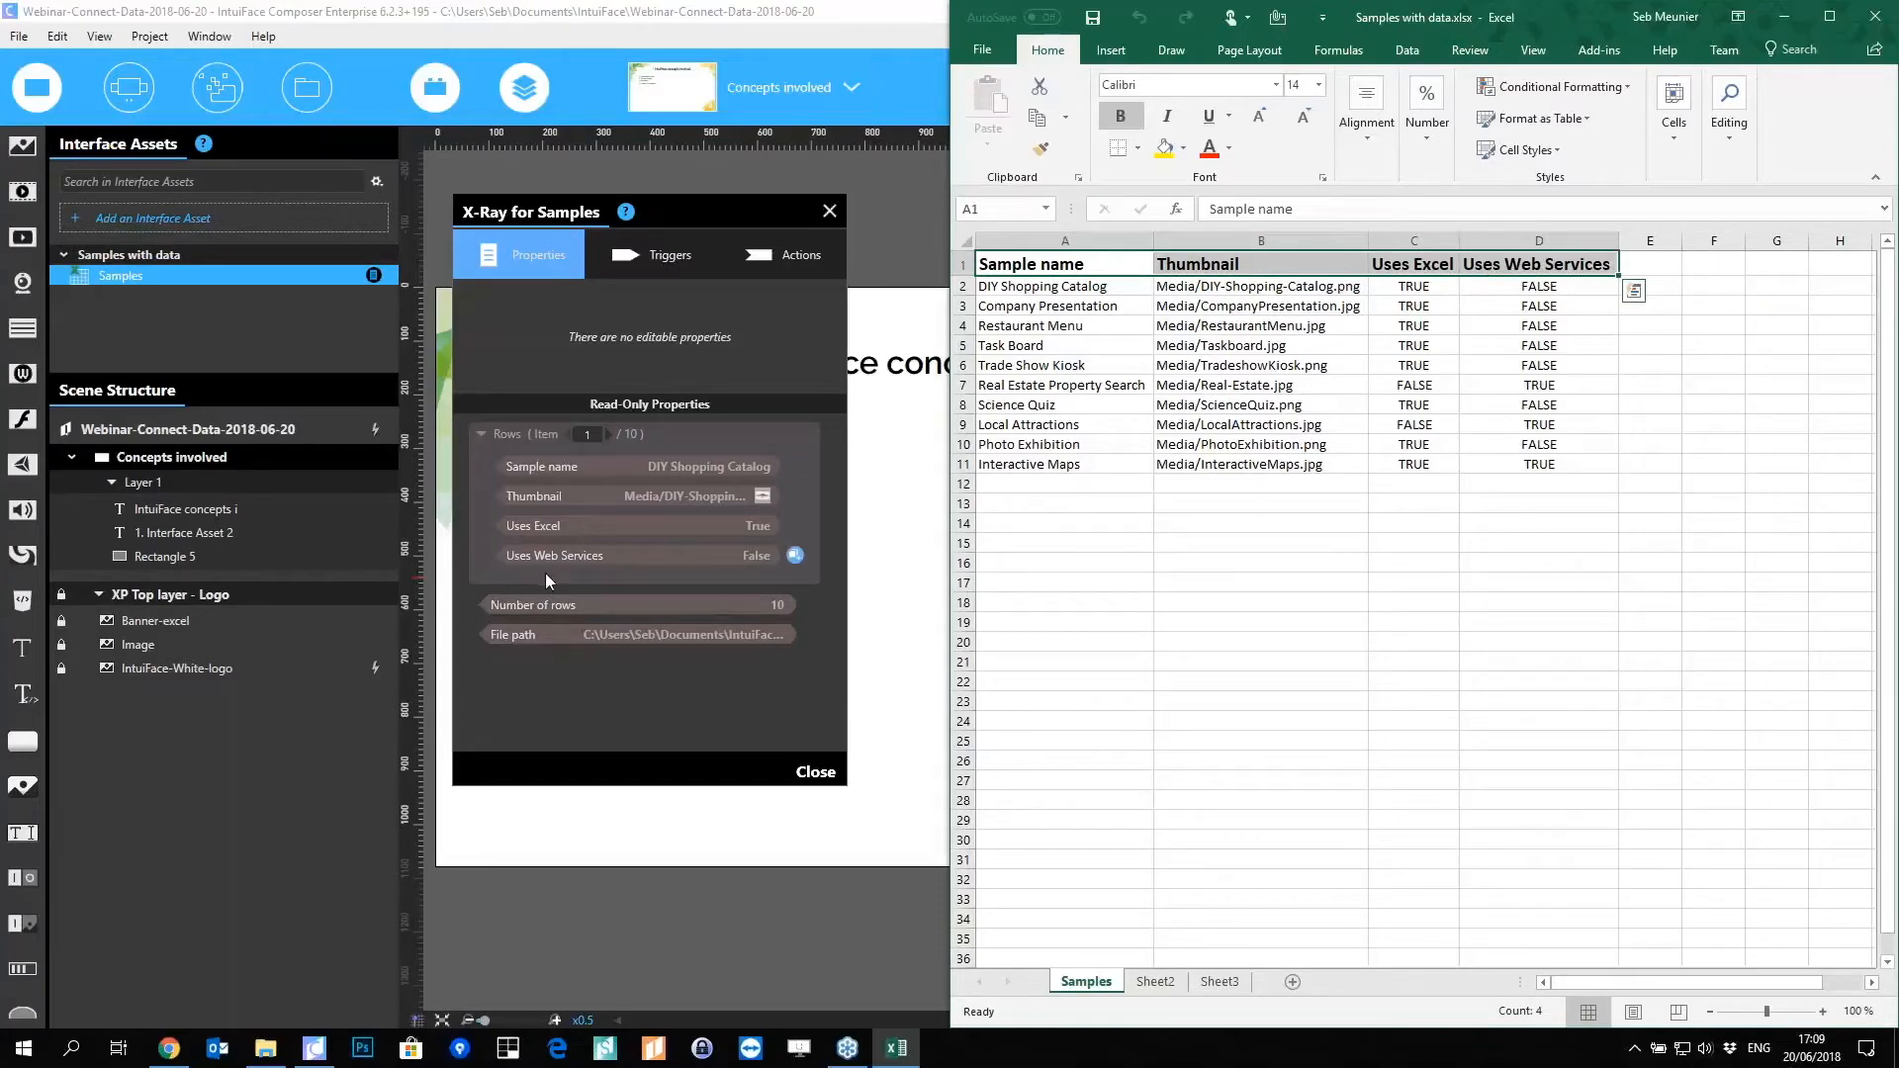
Step: Browse the sample rows, select the ten sample names in A2:A11, then return to Composer
{"action": "mouse_move", "coordinate": [569, 469]}
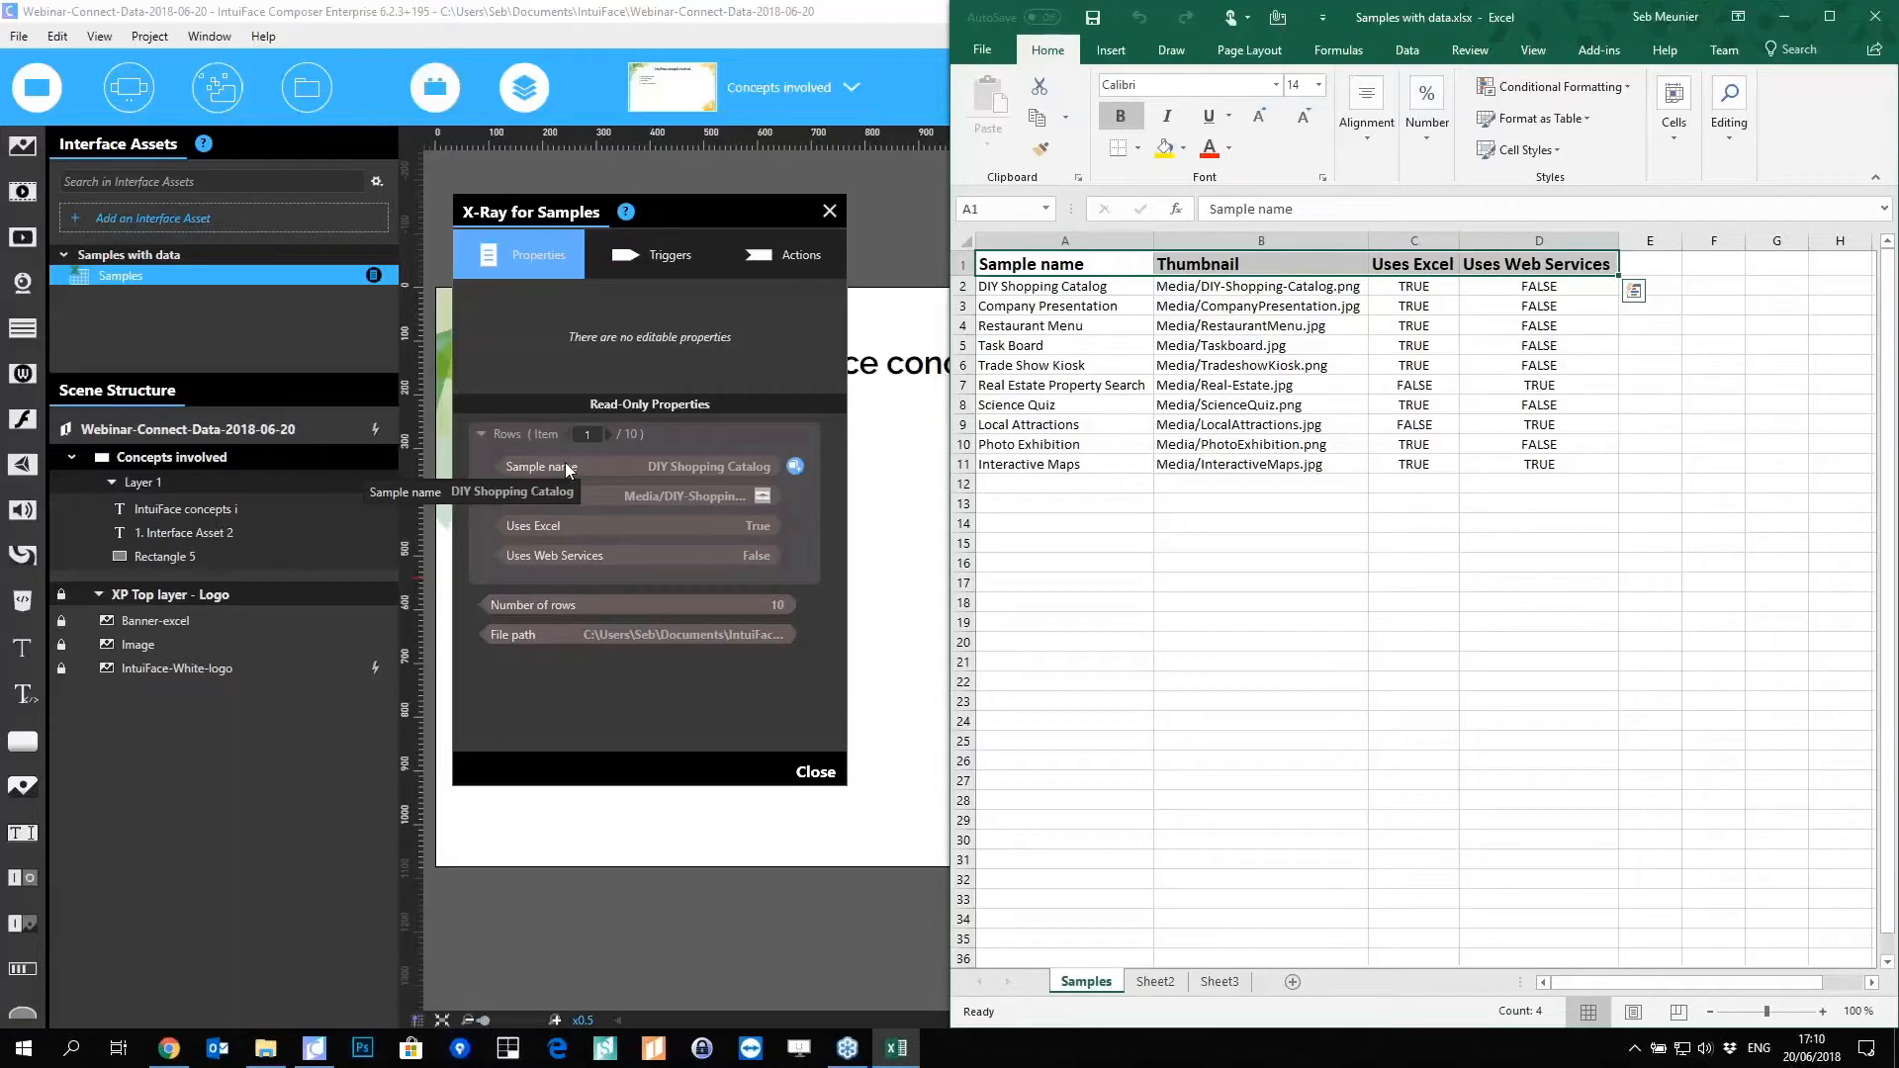
{"action": "left_click", "coordinate": [1117, 286]}
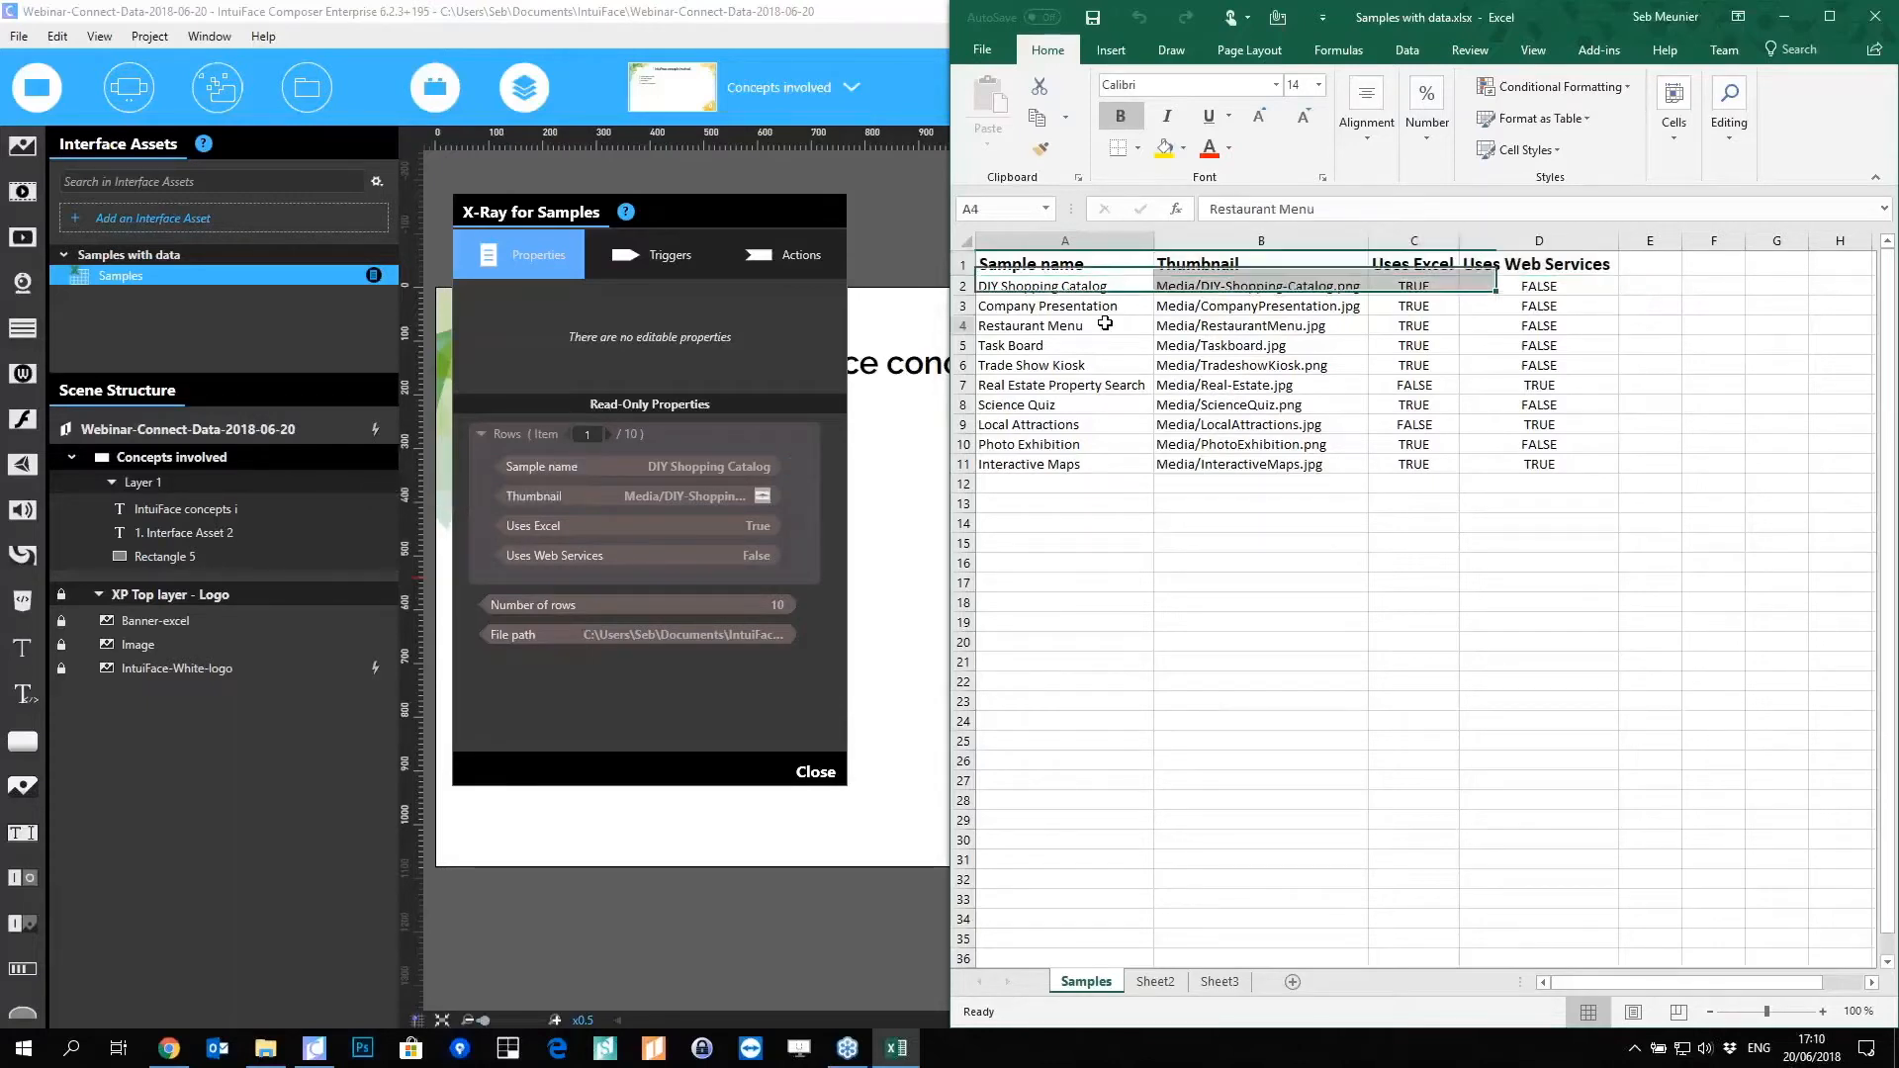
{"action": "key", "text": "Down"}
{"action": "key", "text": "Down"}
{"action": "left_click_drag", "start_coordinate": [1114, 262], "coordinate": [1526, 267]}
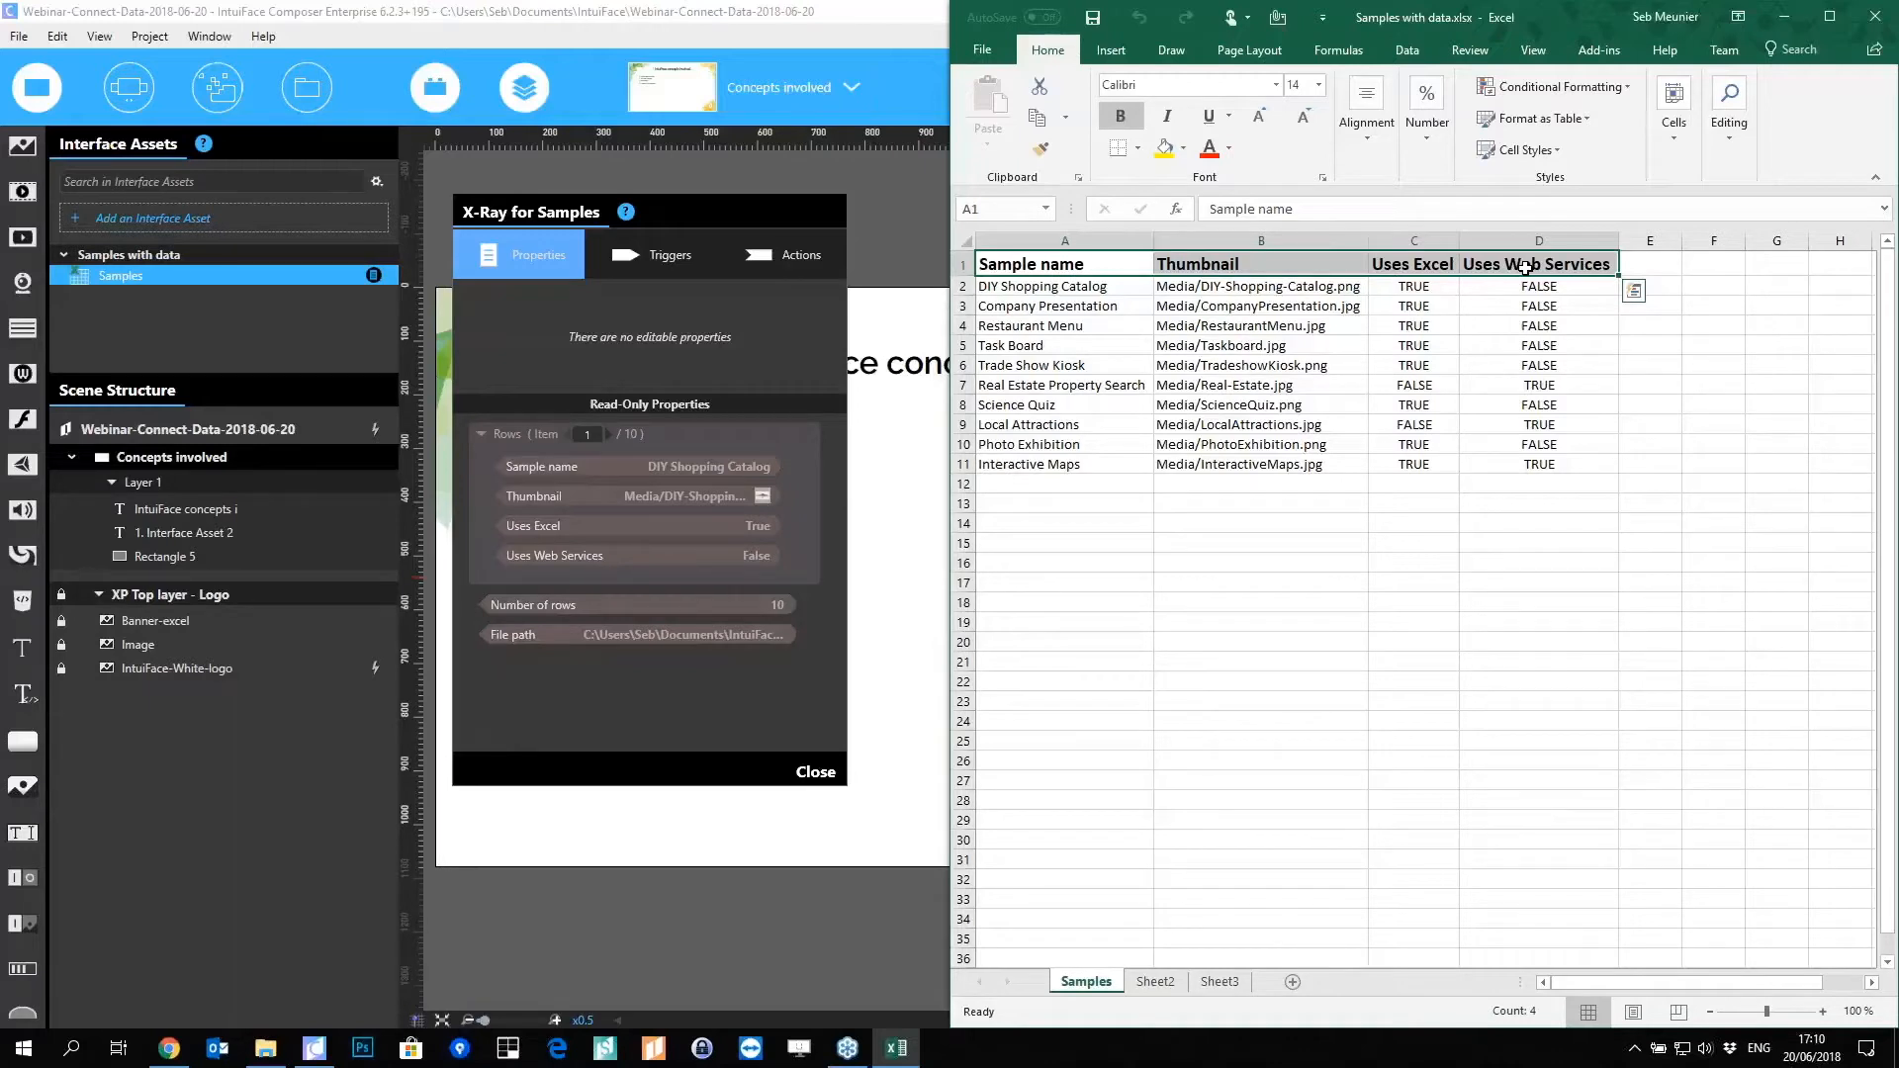
{"action": "left_click", "coordinate": [962, 264]}
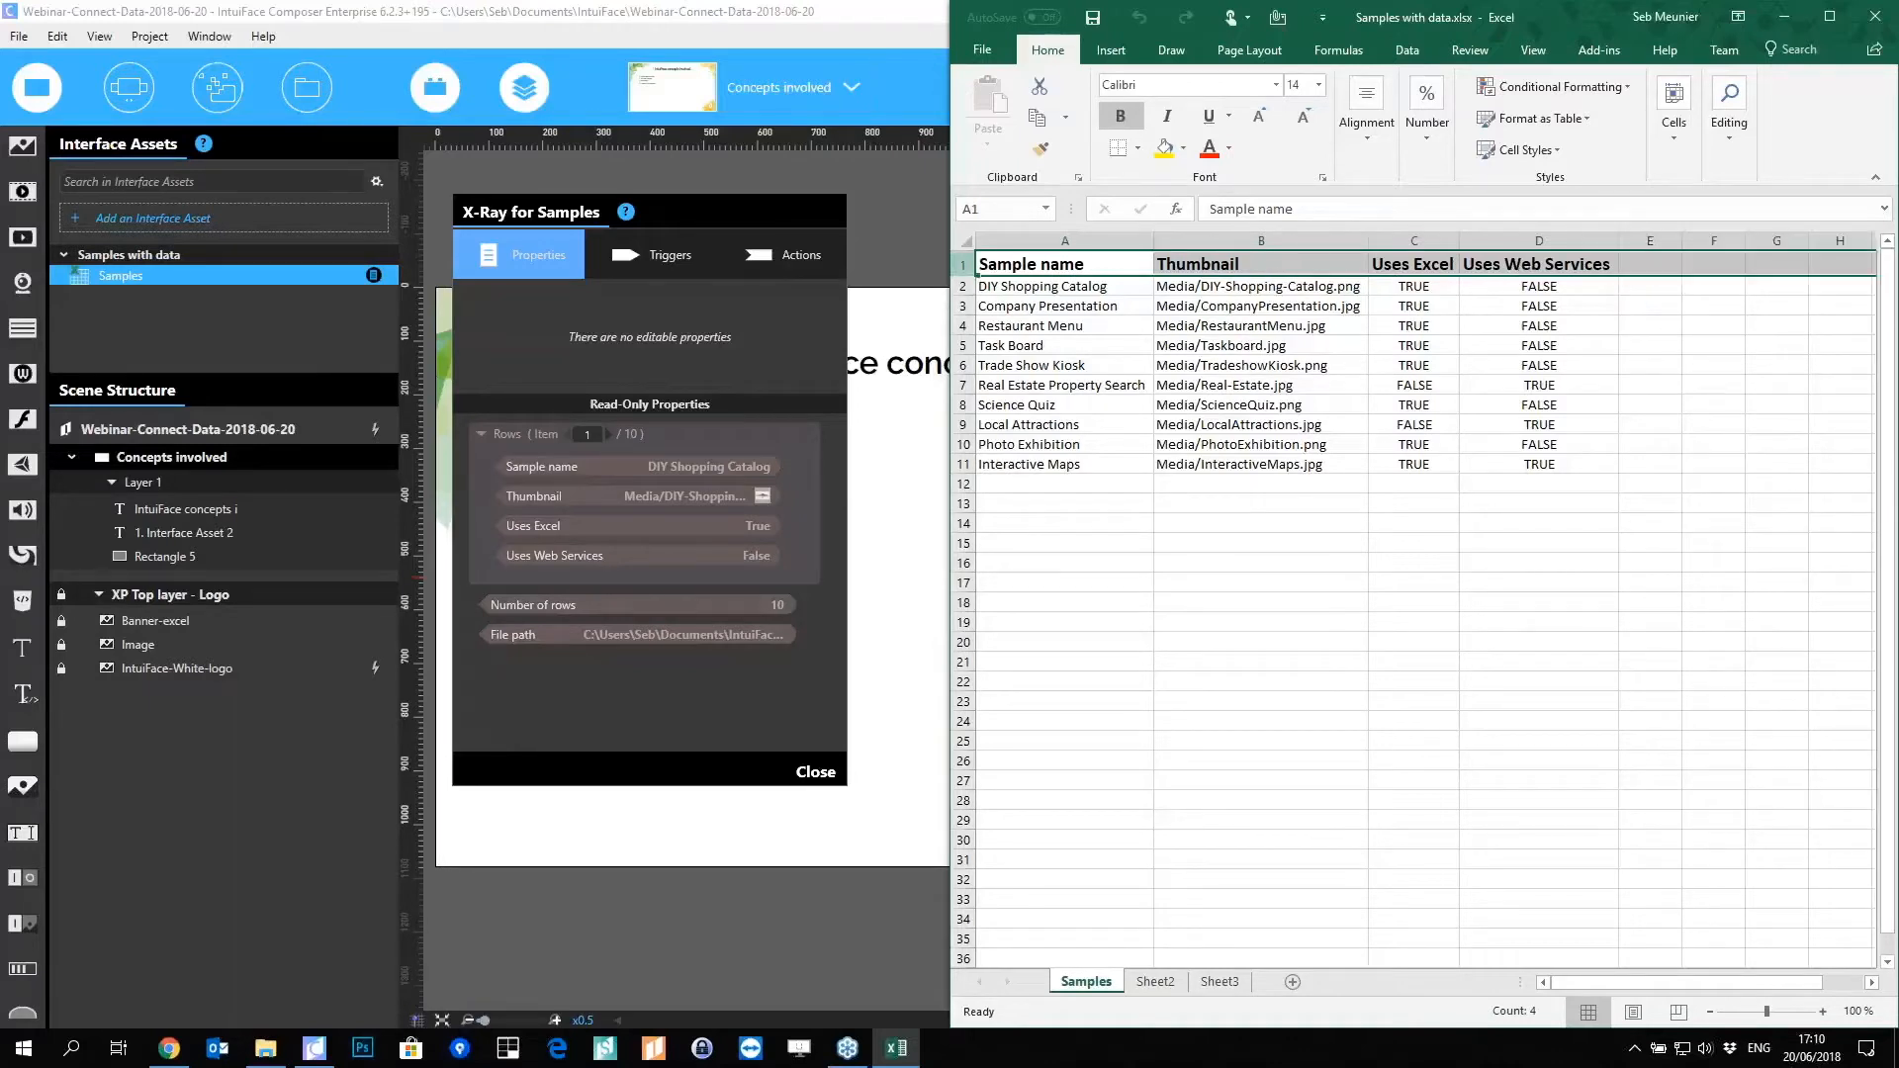
{"action": "left_click", "coordinate": [959, 286]}
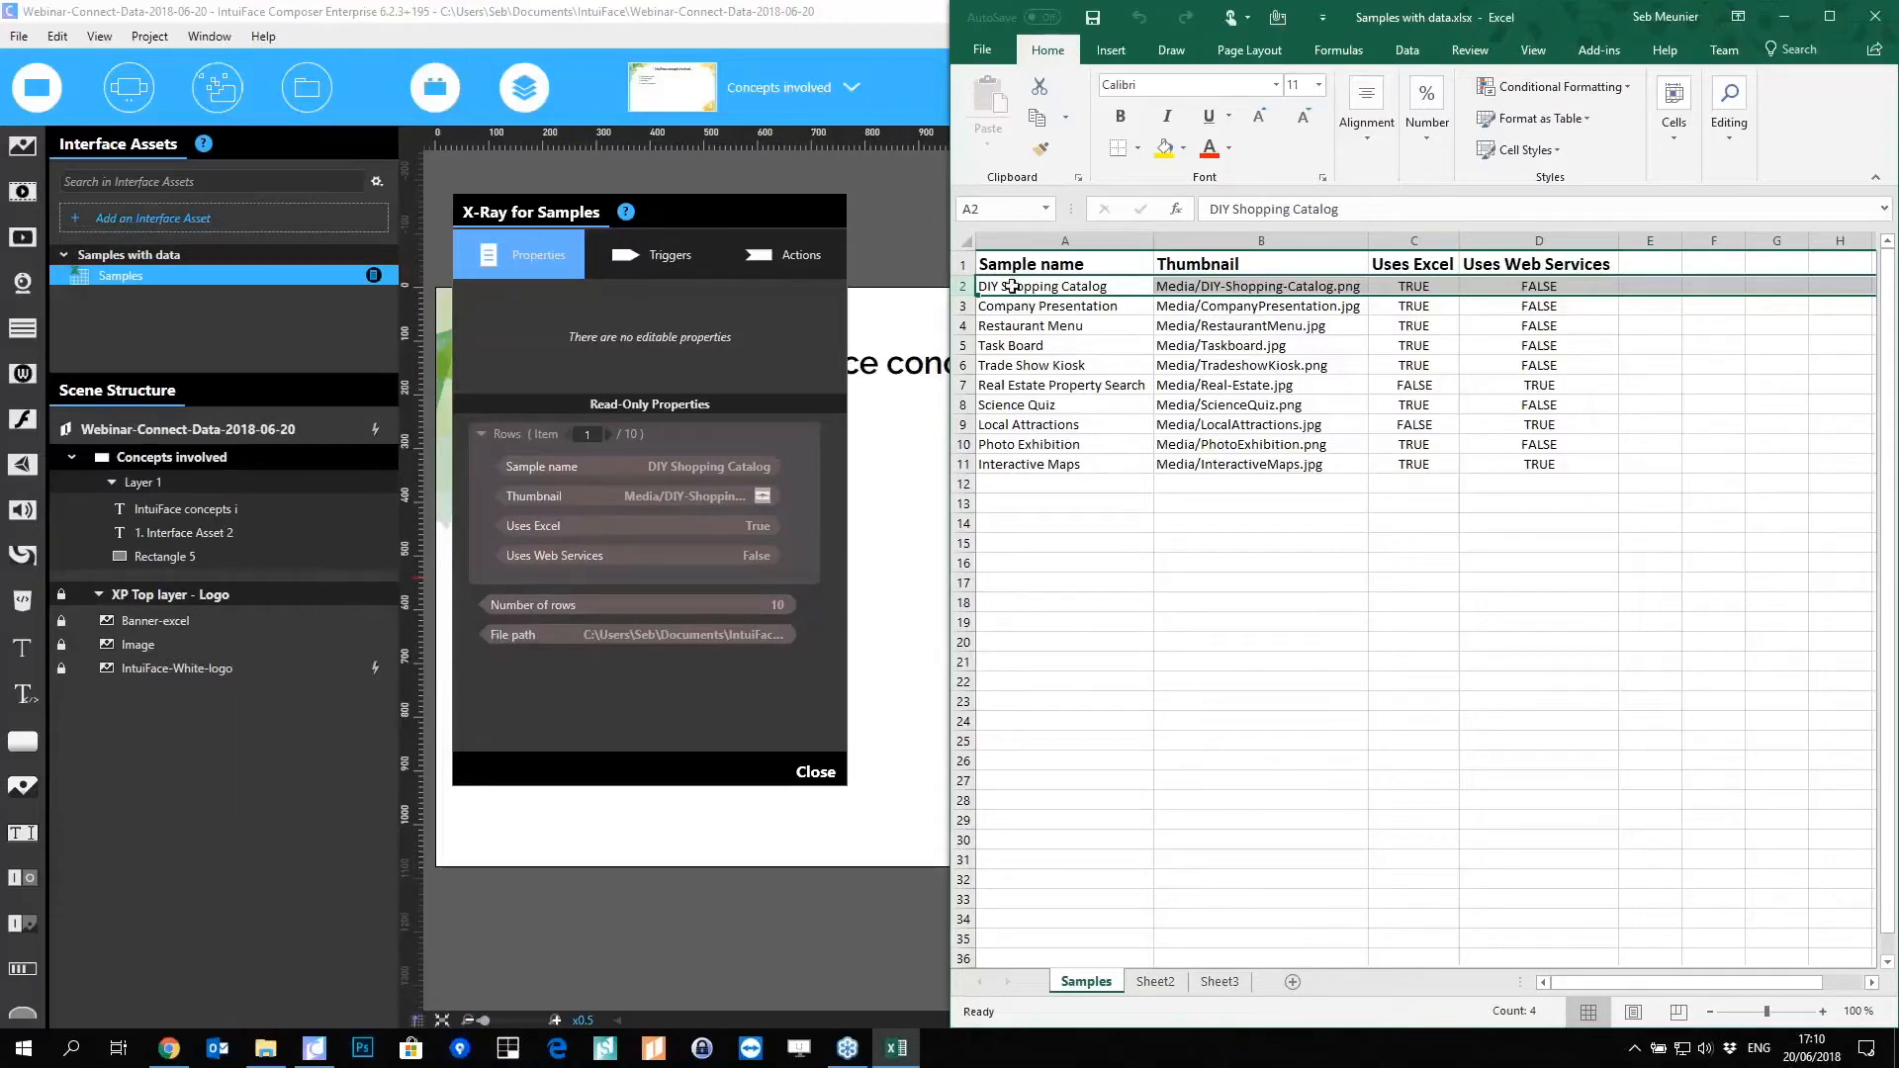
{"action": "left_click_drag", "start_coordinate": [1029, 286], "coordinate": [1021, 477]}
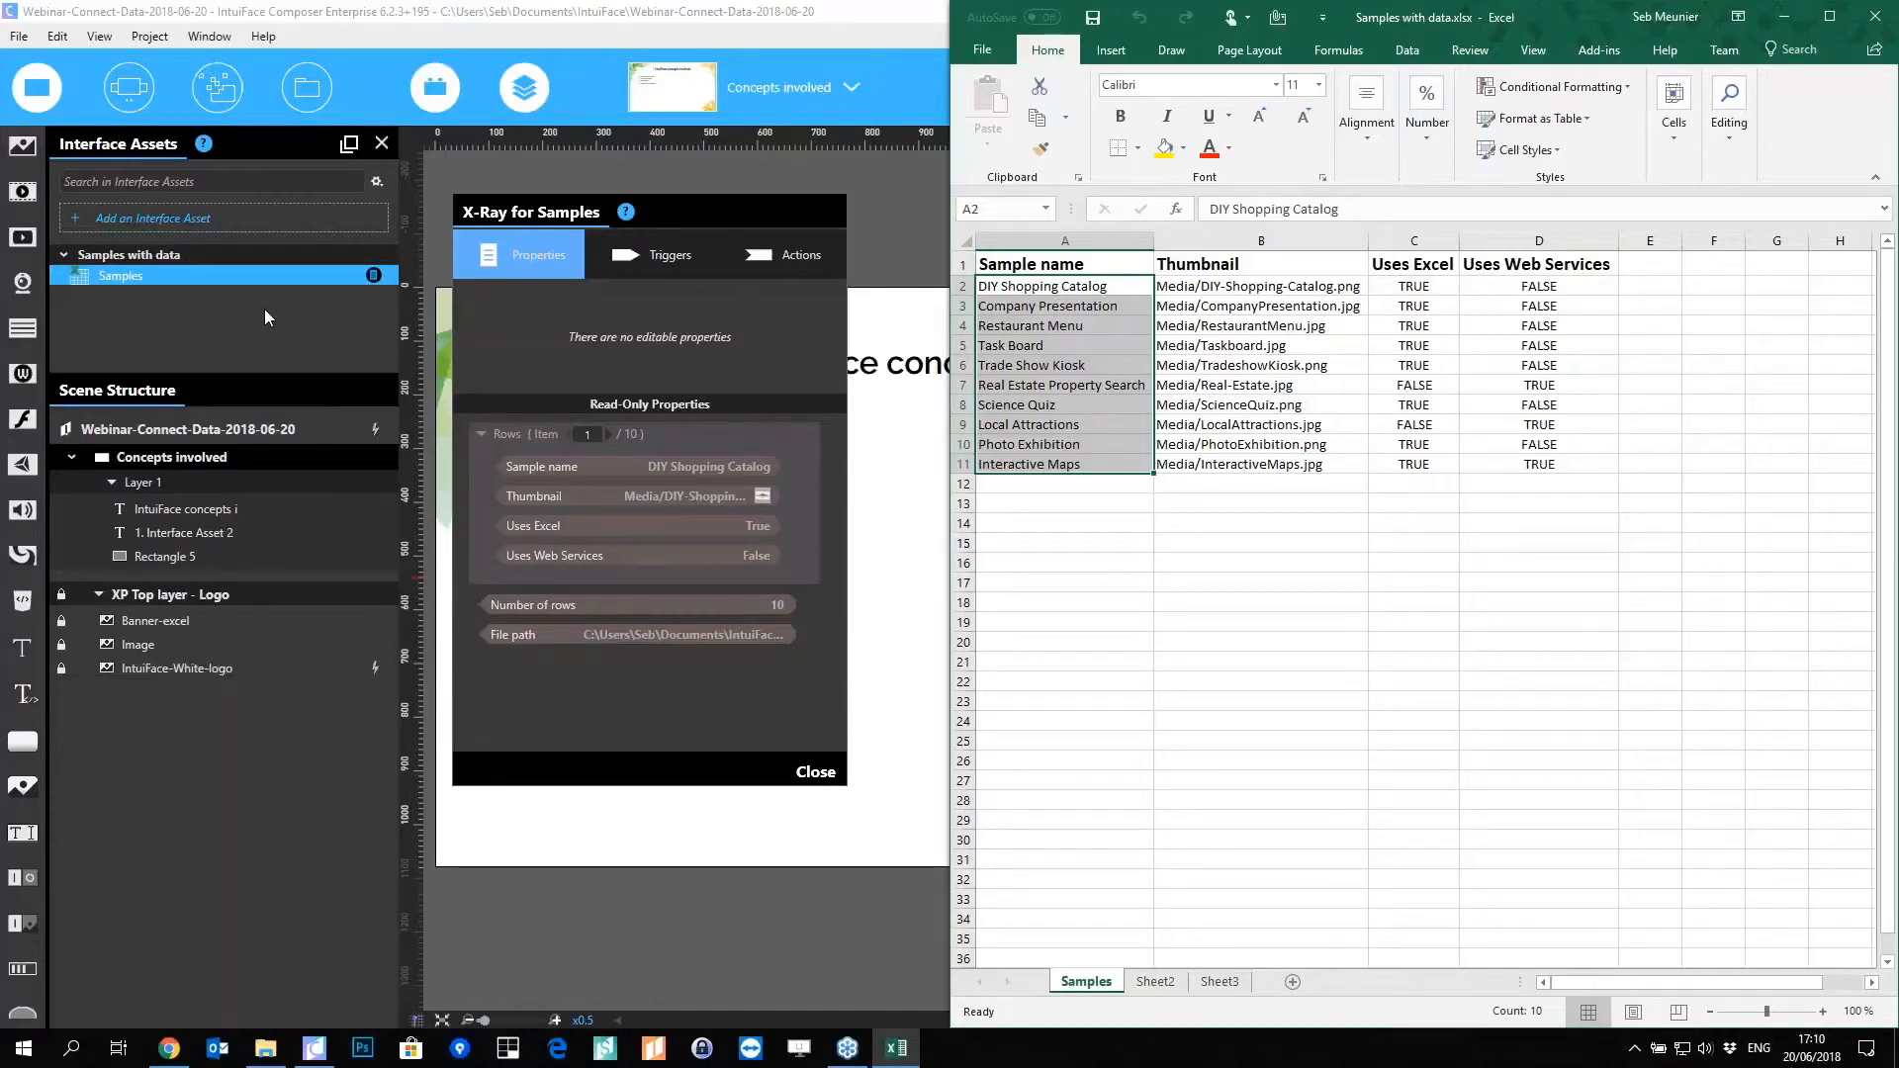
{"action": "left_click", "coordinate": [234, 277]}
{"action": "right_click", "coordinate": [233, 277]}
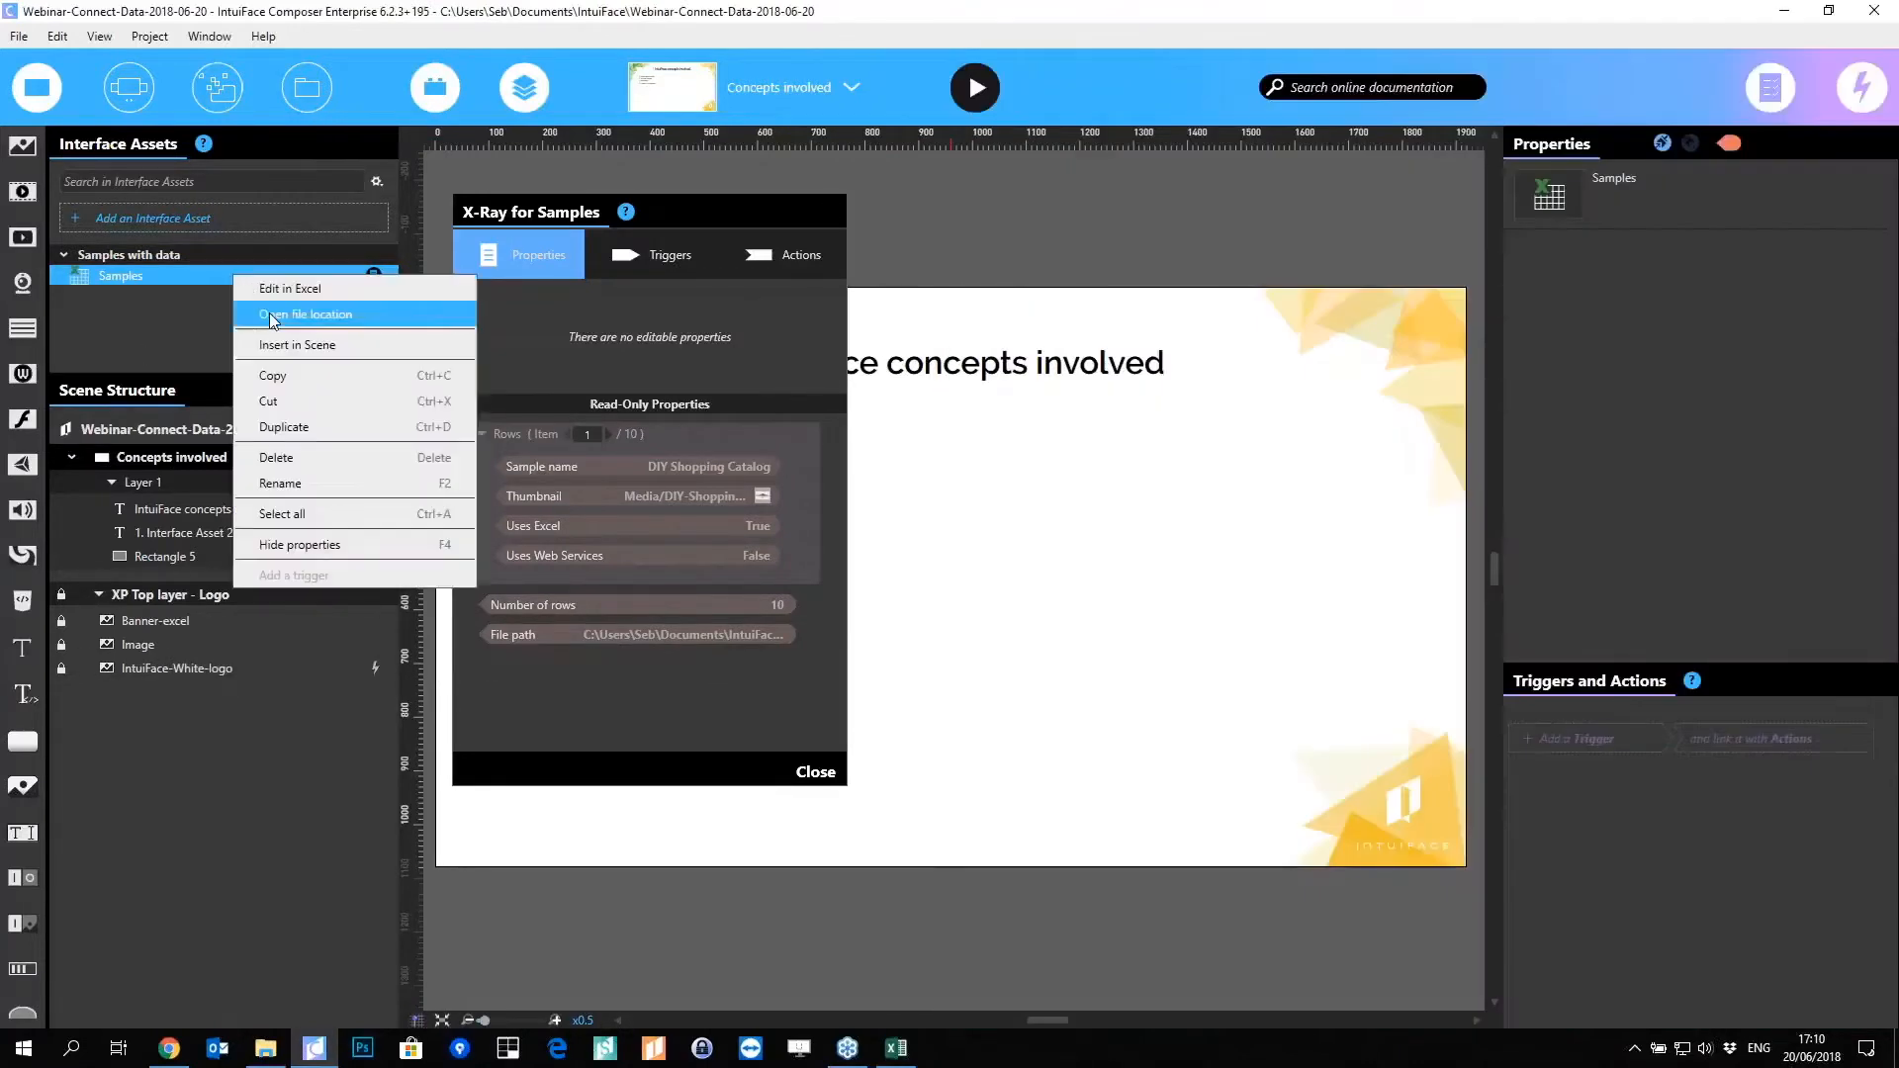
{"action": "left_click", "coordinate": [269, 312]}
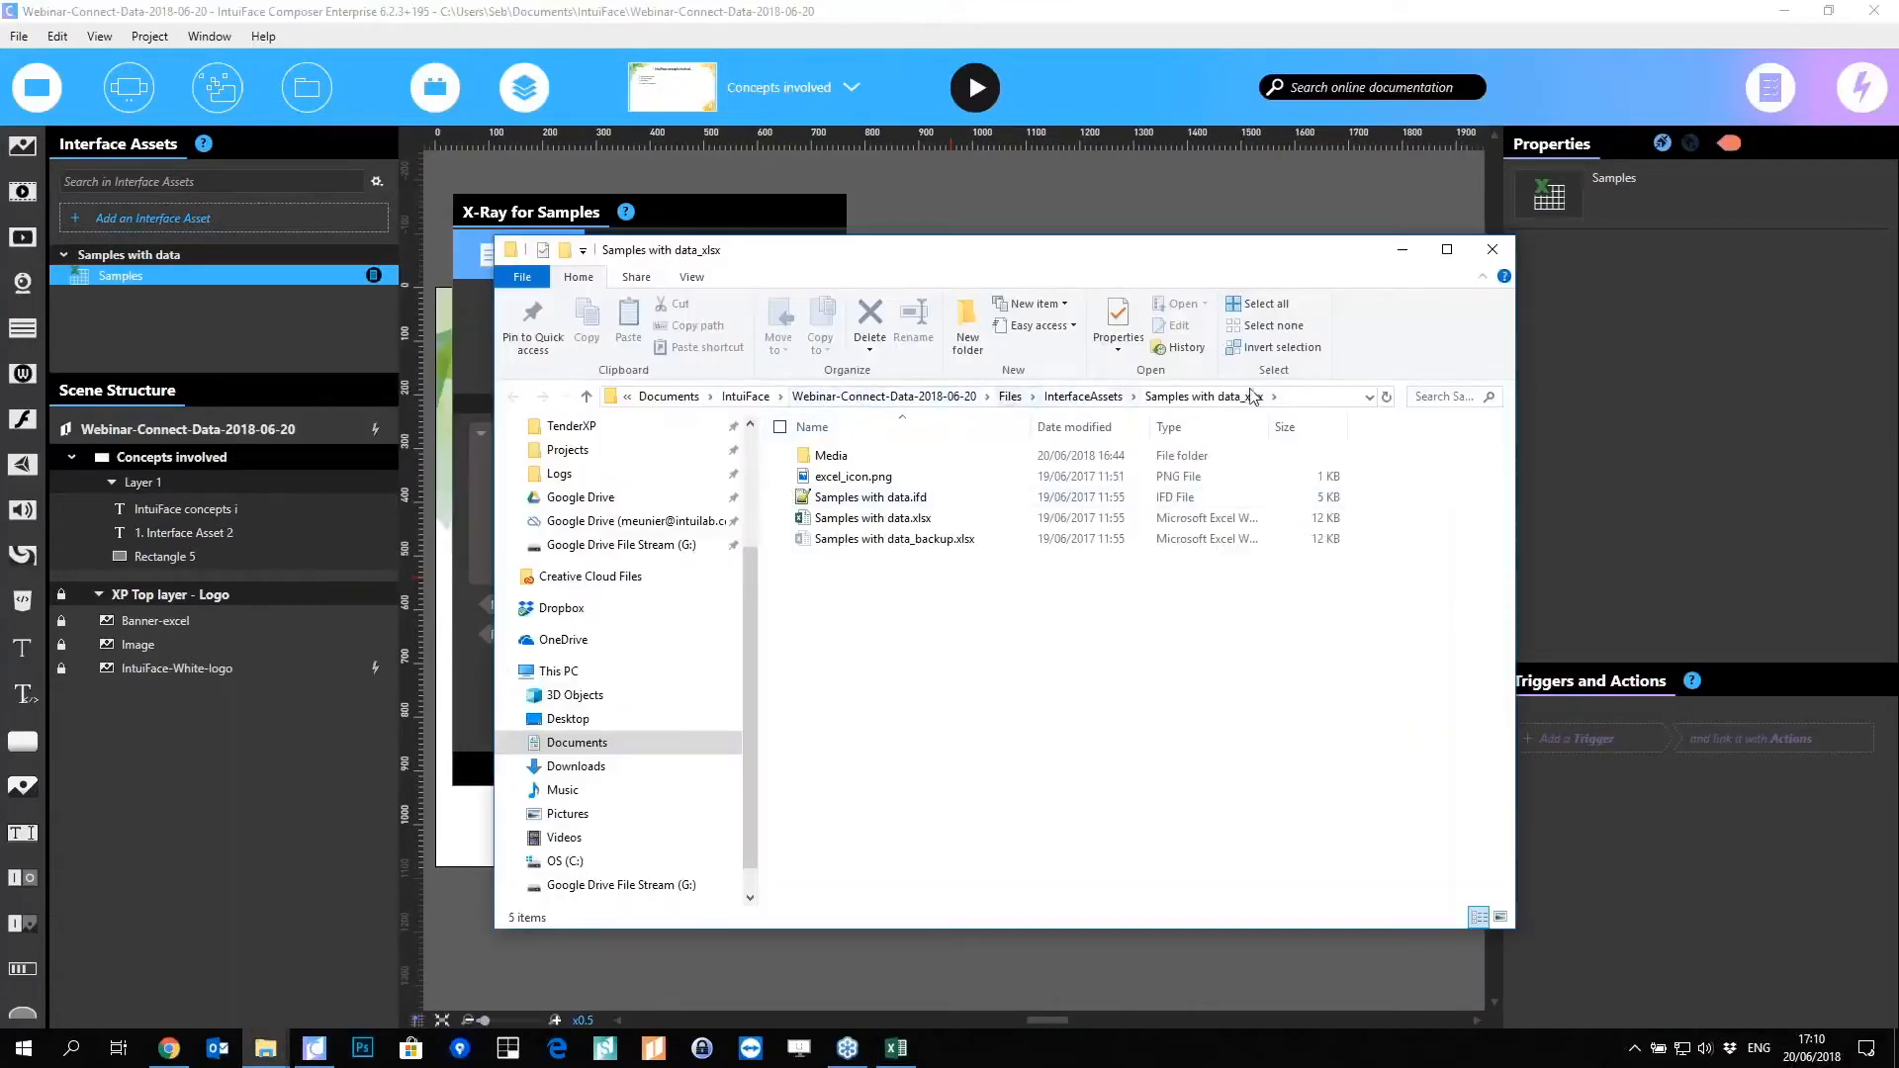
{"action": "left_click", "coordinate": [1502, 254]}
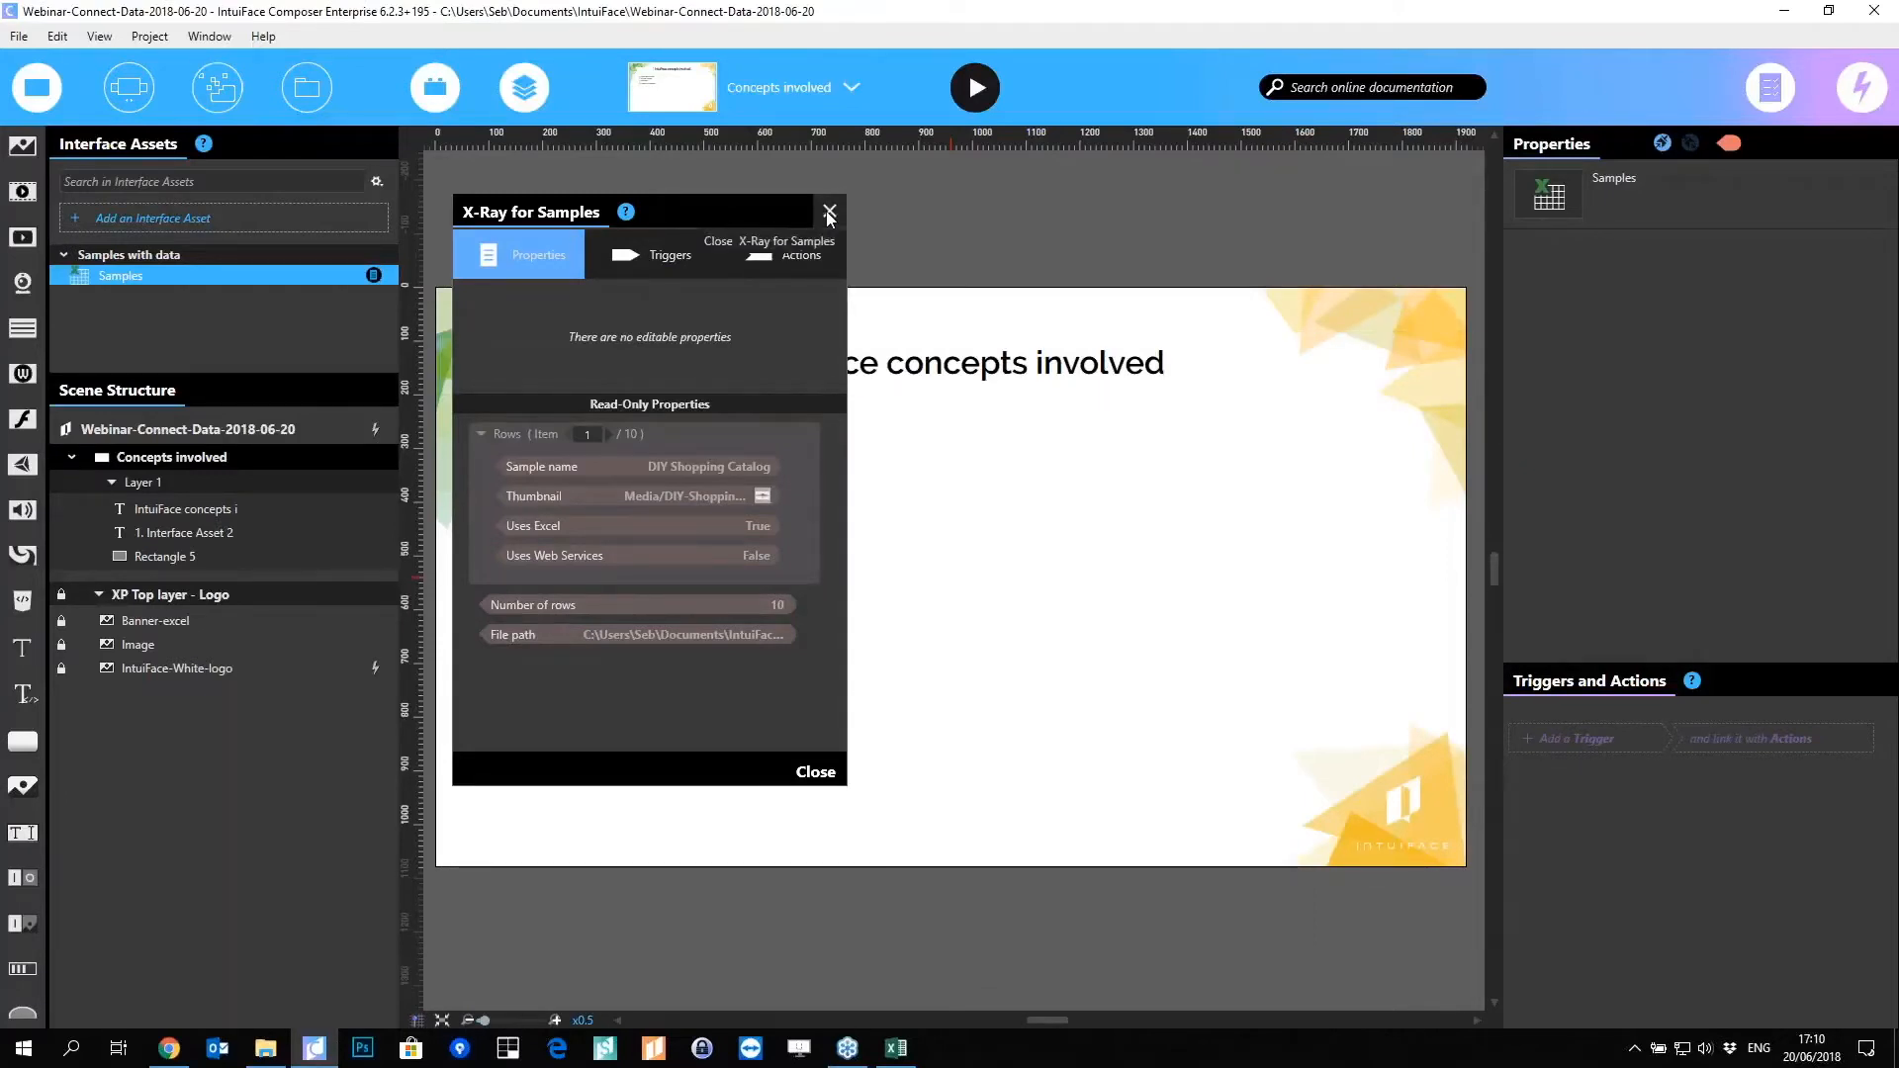
Step: Reopen the Samples X-Ray to check its triggers and Excel actions, then close it and select the scene
{"action": "left_click", "coordinate": [829, 213]}
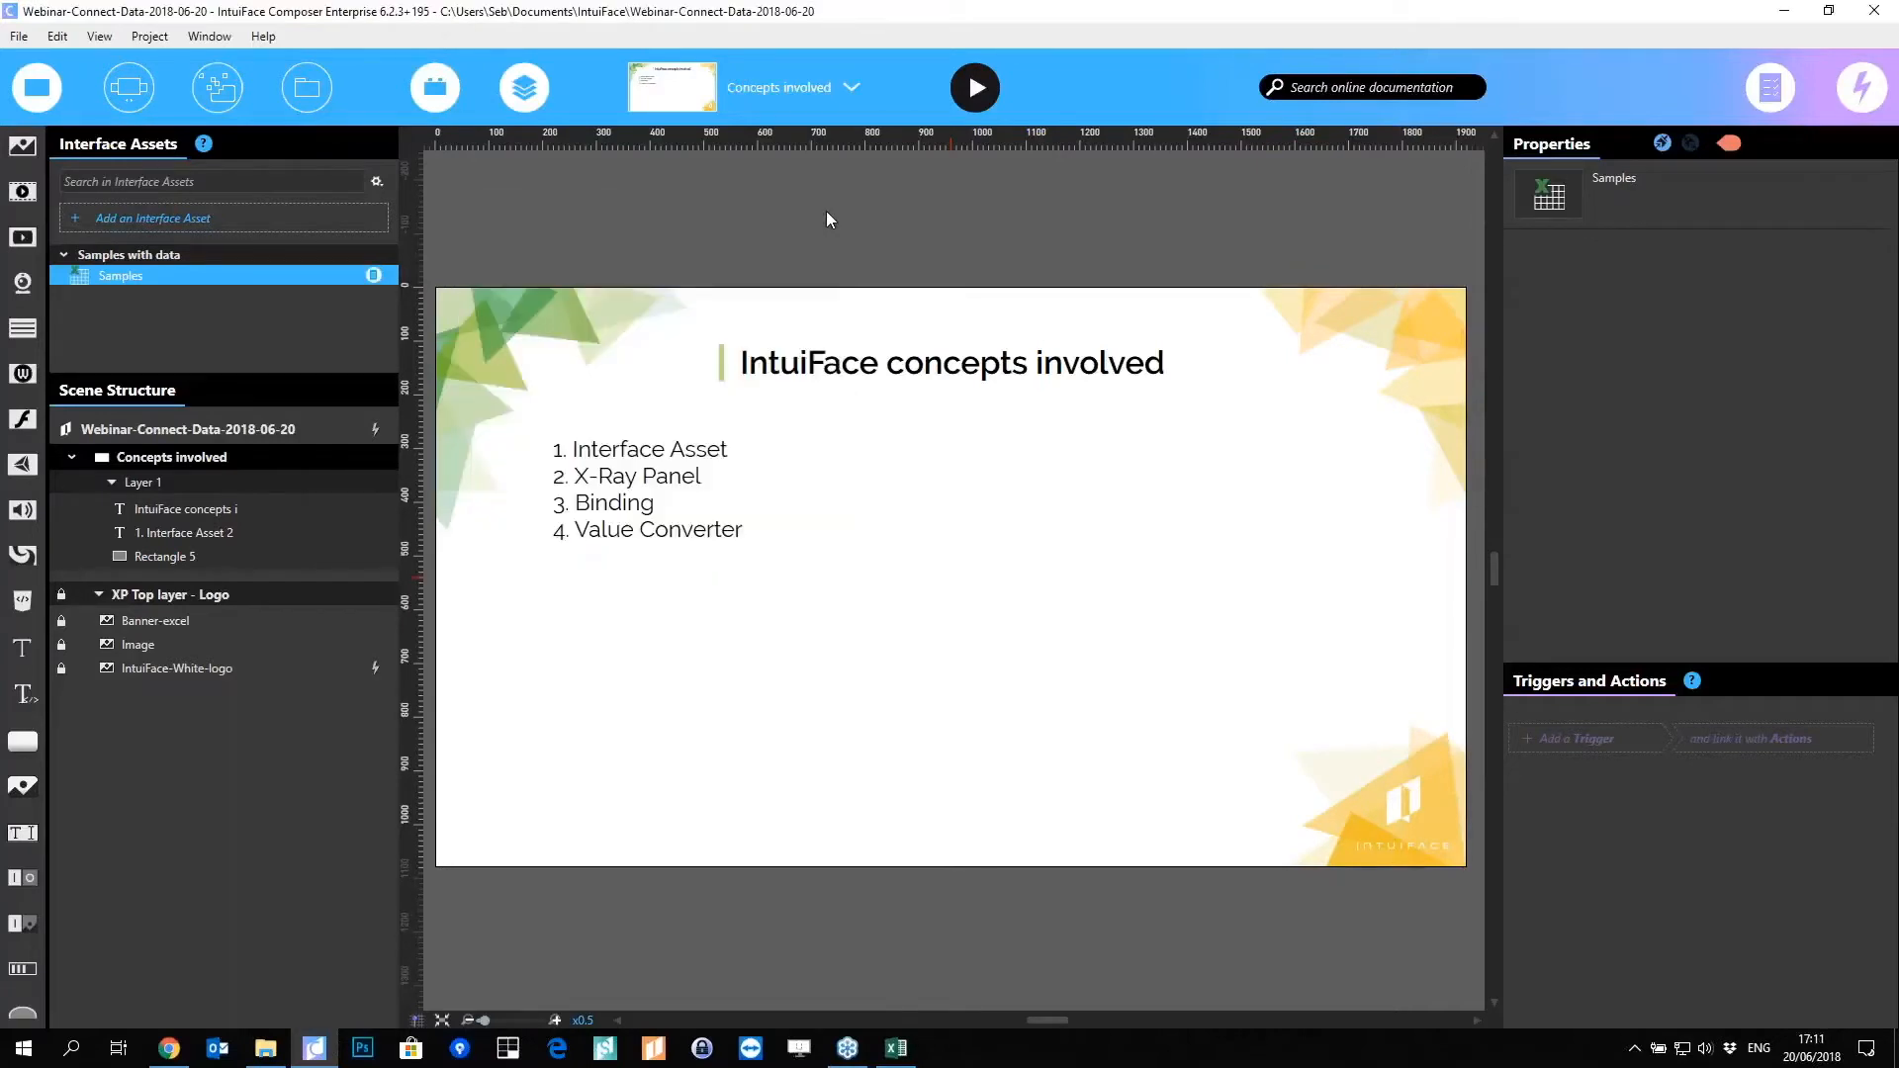
{"action": "left_click", "coordinate": [373, 277]}
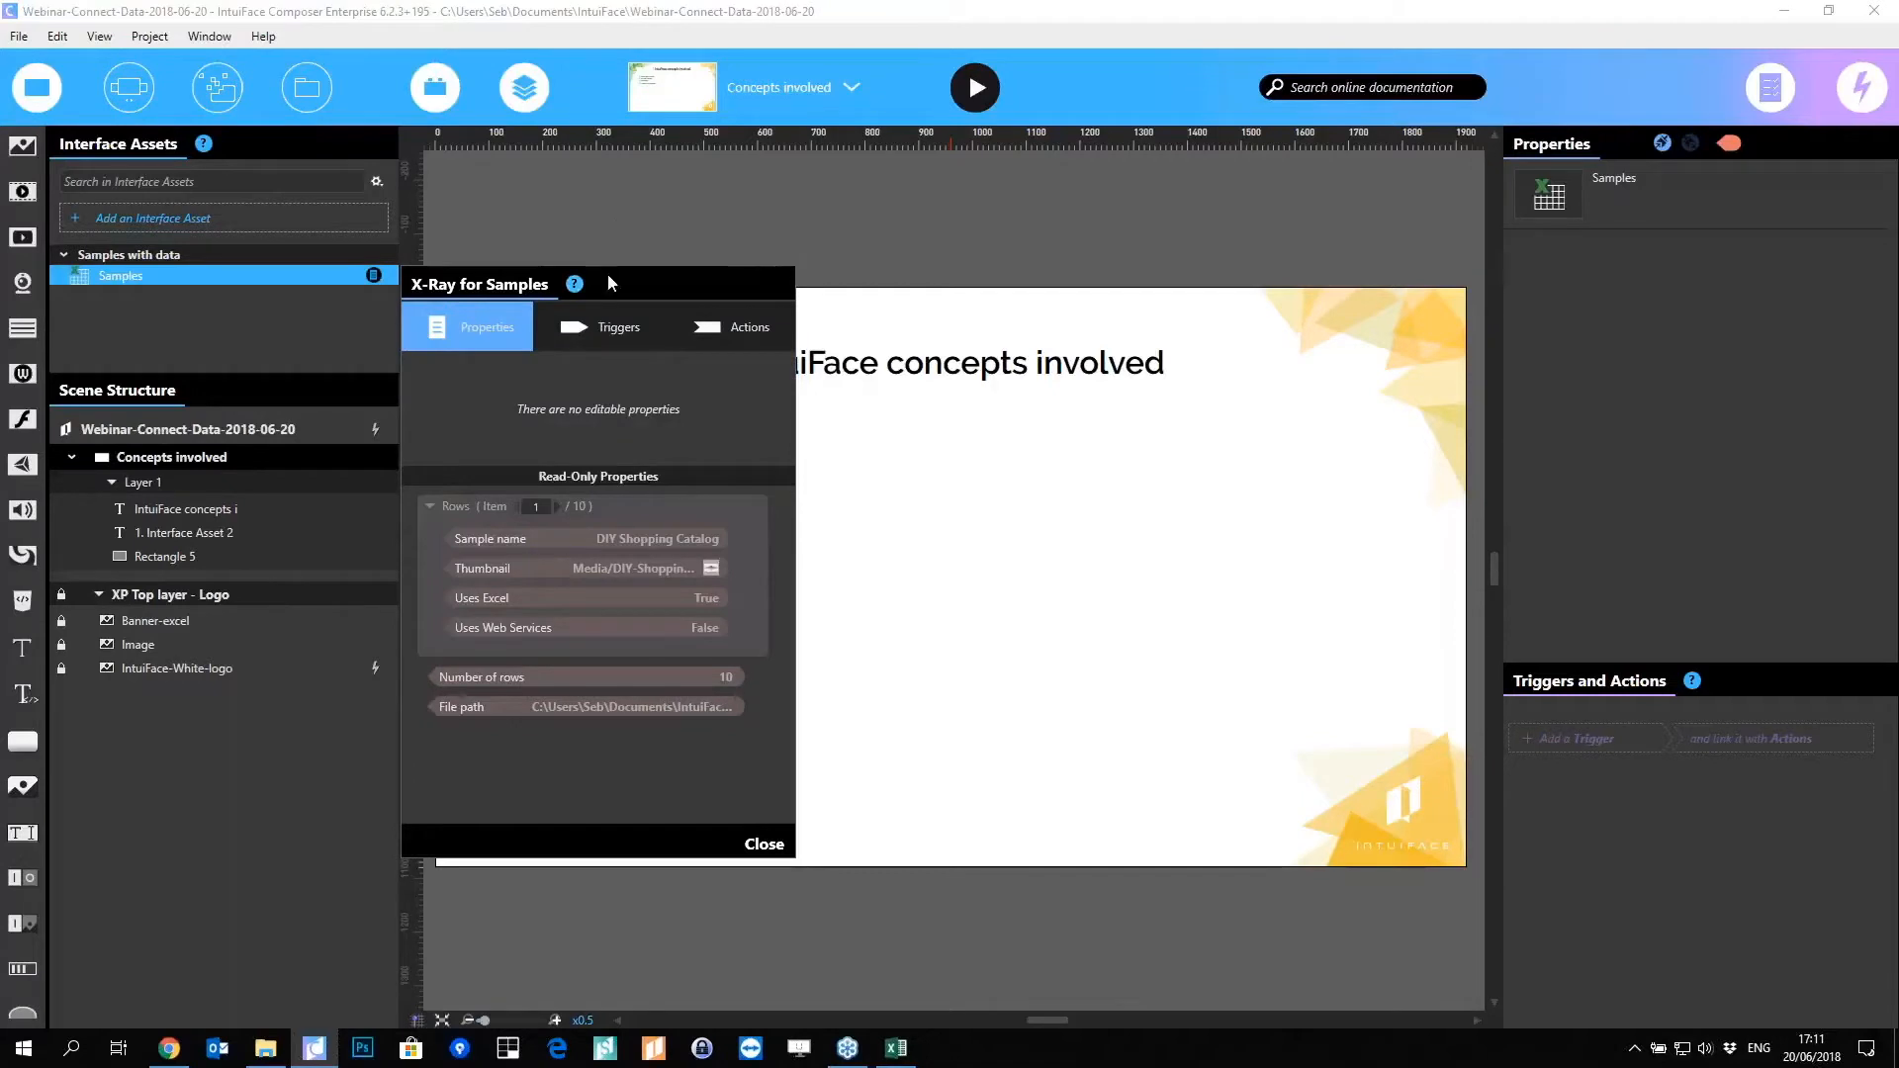
{"action": "left_click", "coordinate": [590, 328]}
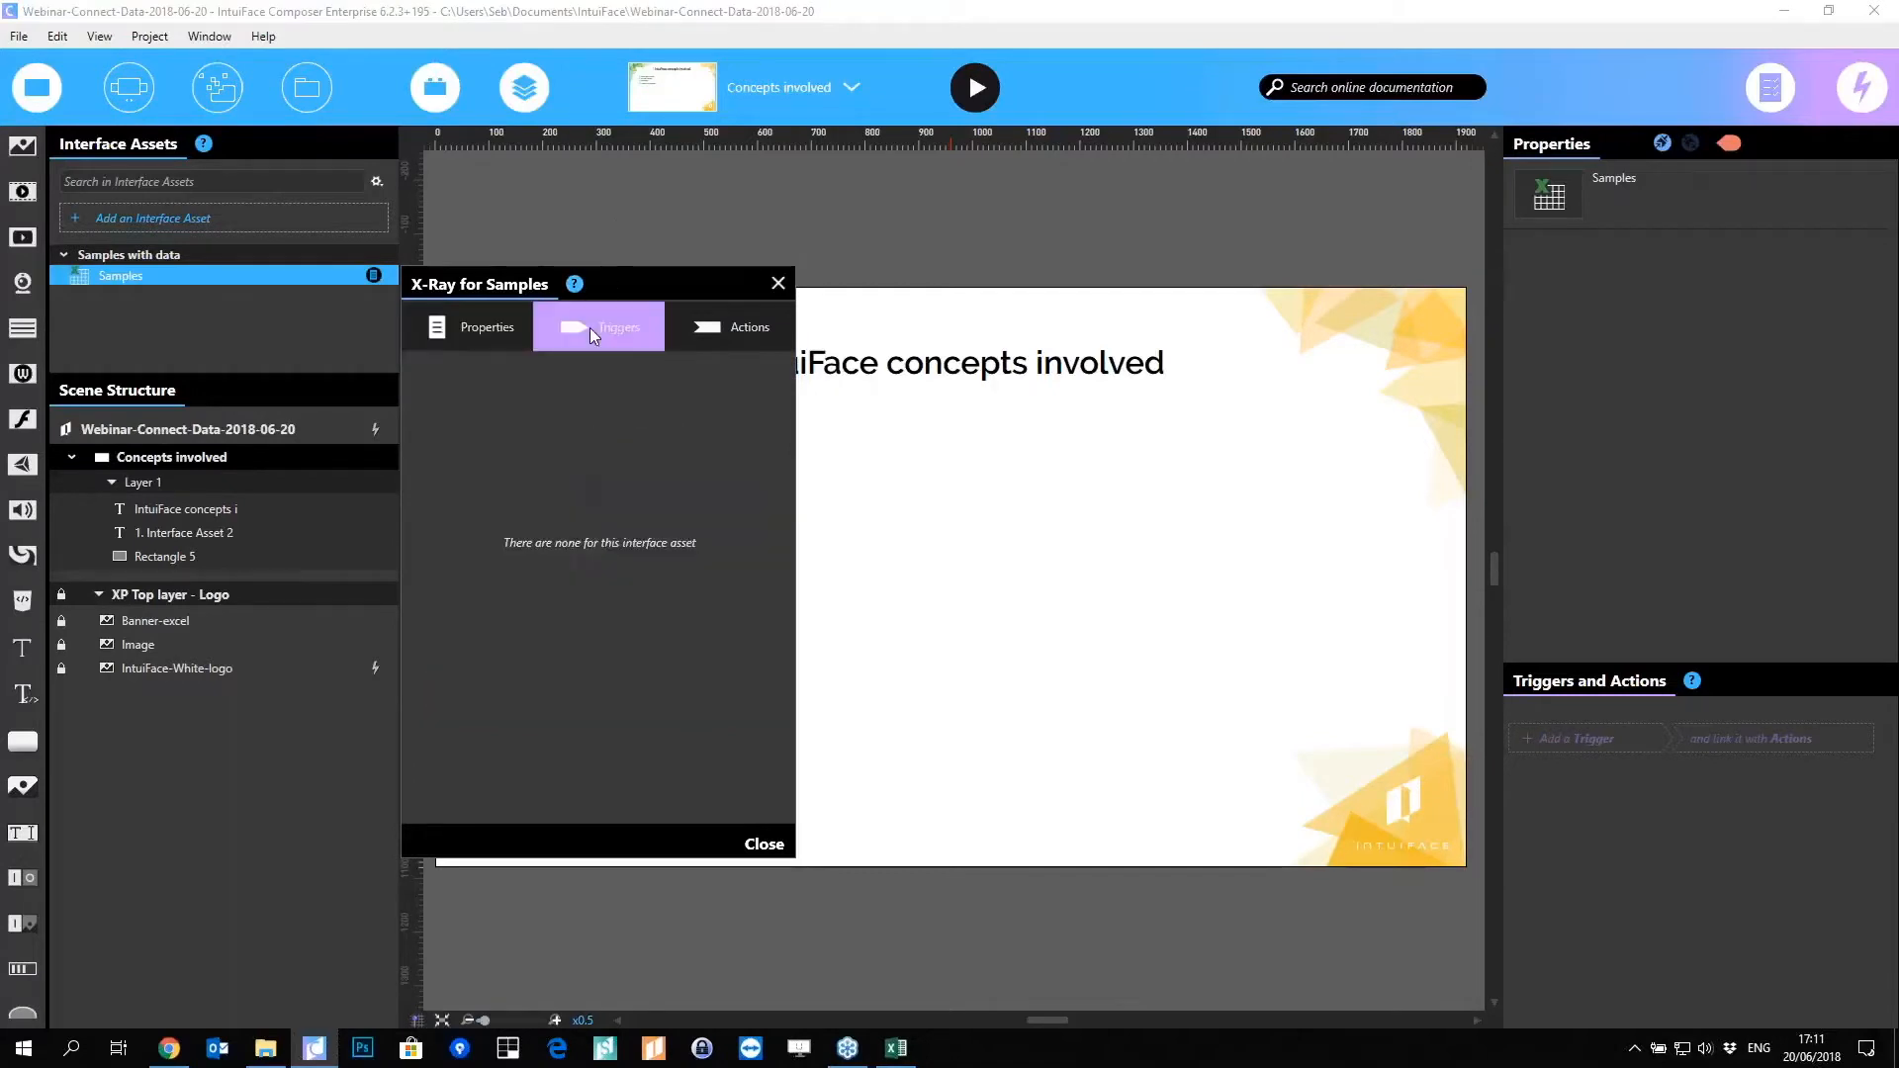
{"action": "left_click", "coordinate": [746, 339]}
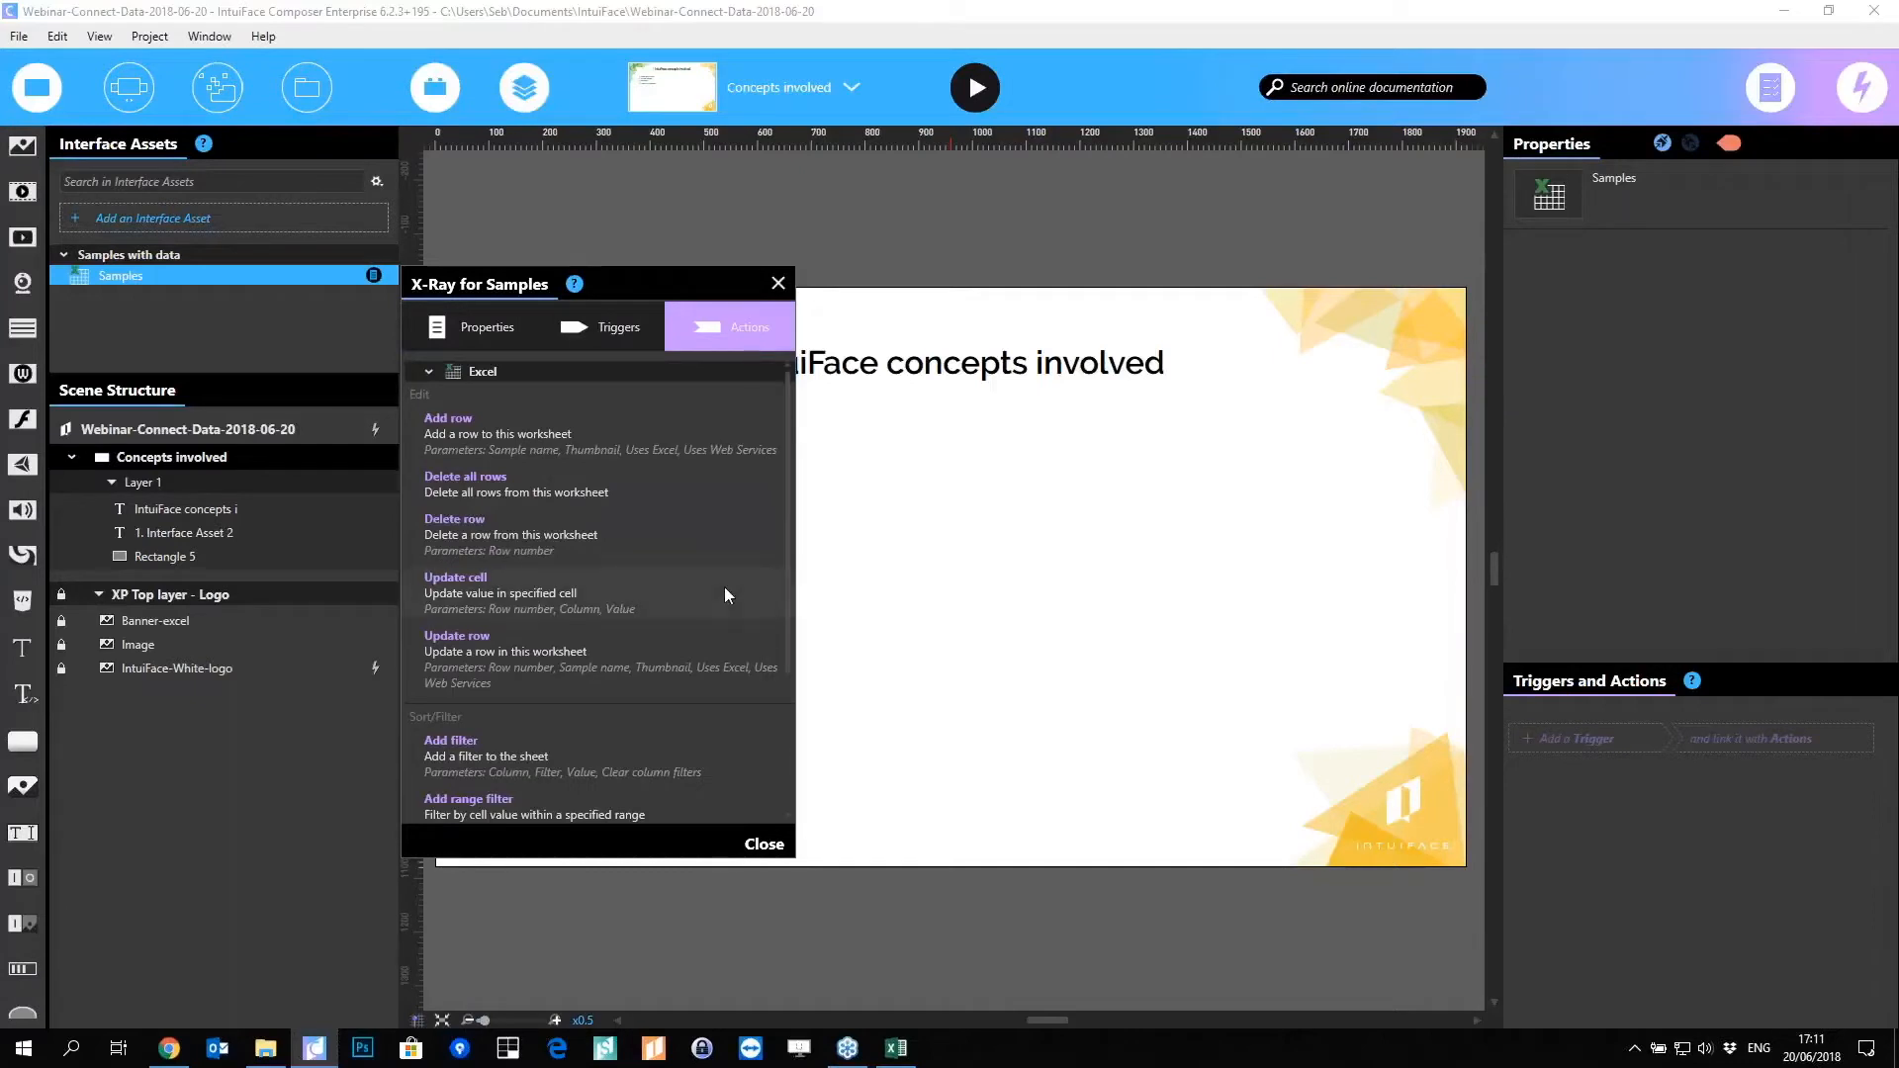
{"action": "scroll", "coordinate": [724, 594], "scroll_direction": "down", "scroll_amount": 1}
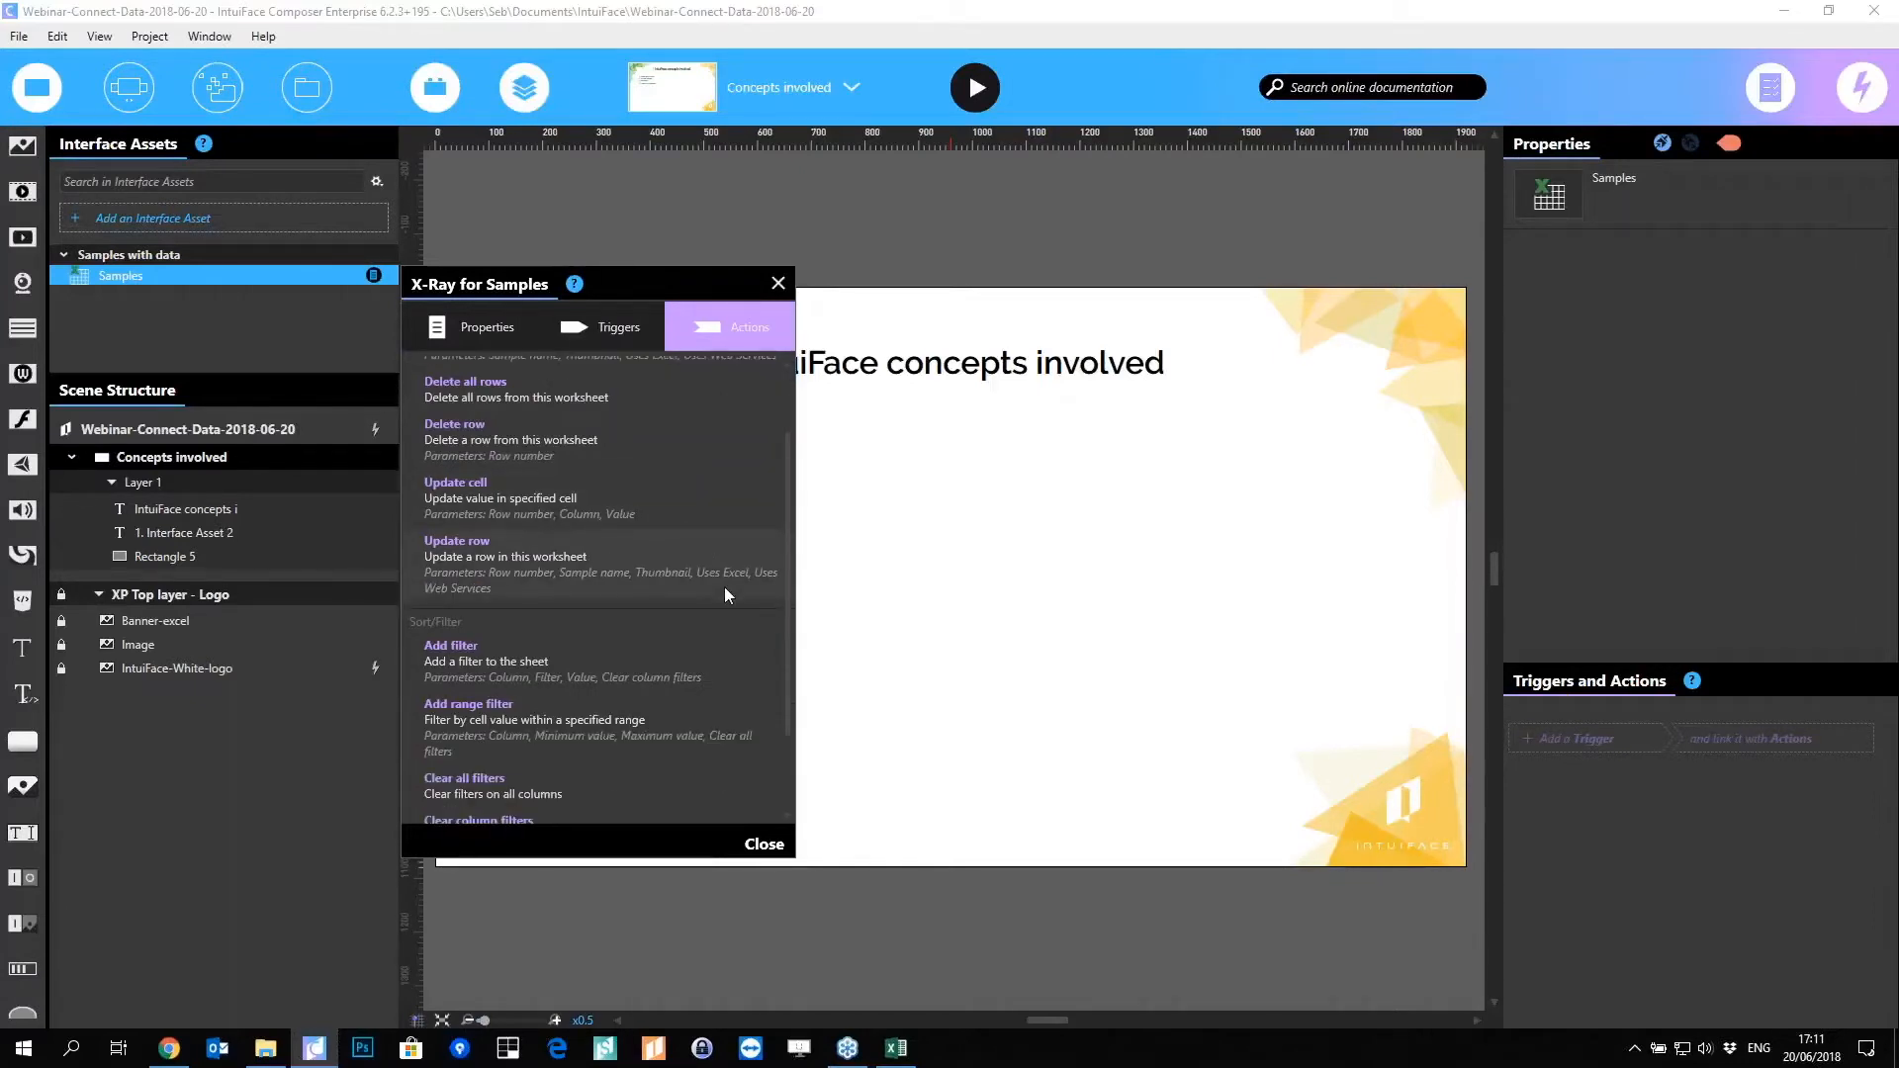
{"action": "left_click", "coordinate": [778, 284]}
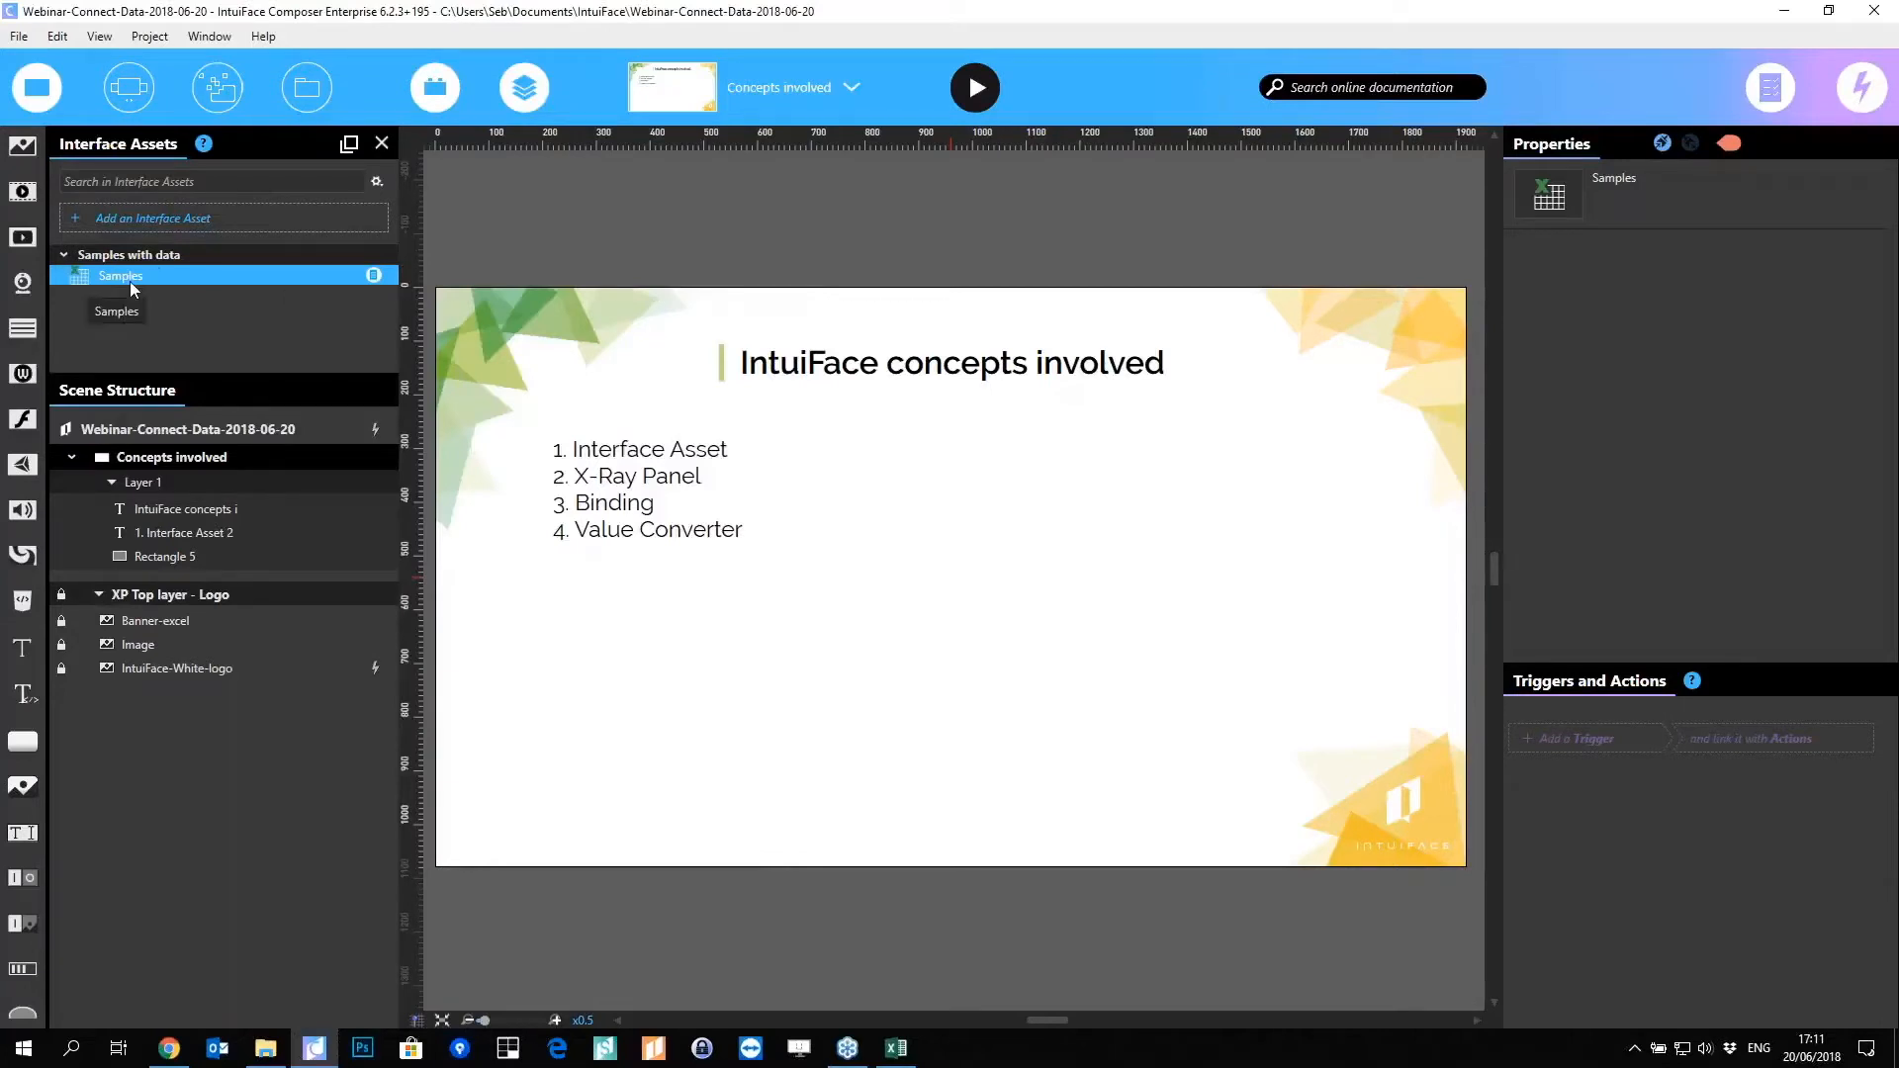
{"action": "left_click", "coordinate": [979, 676]}
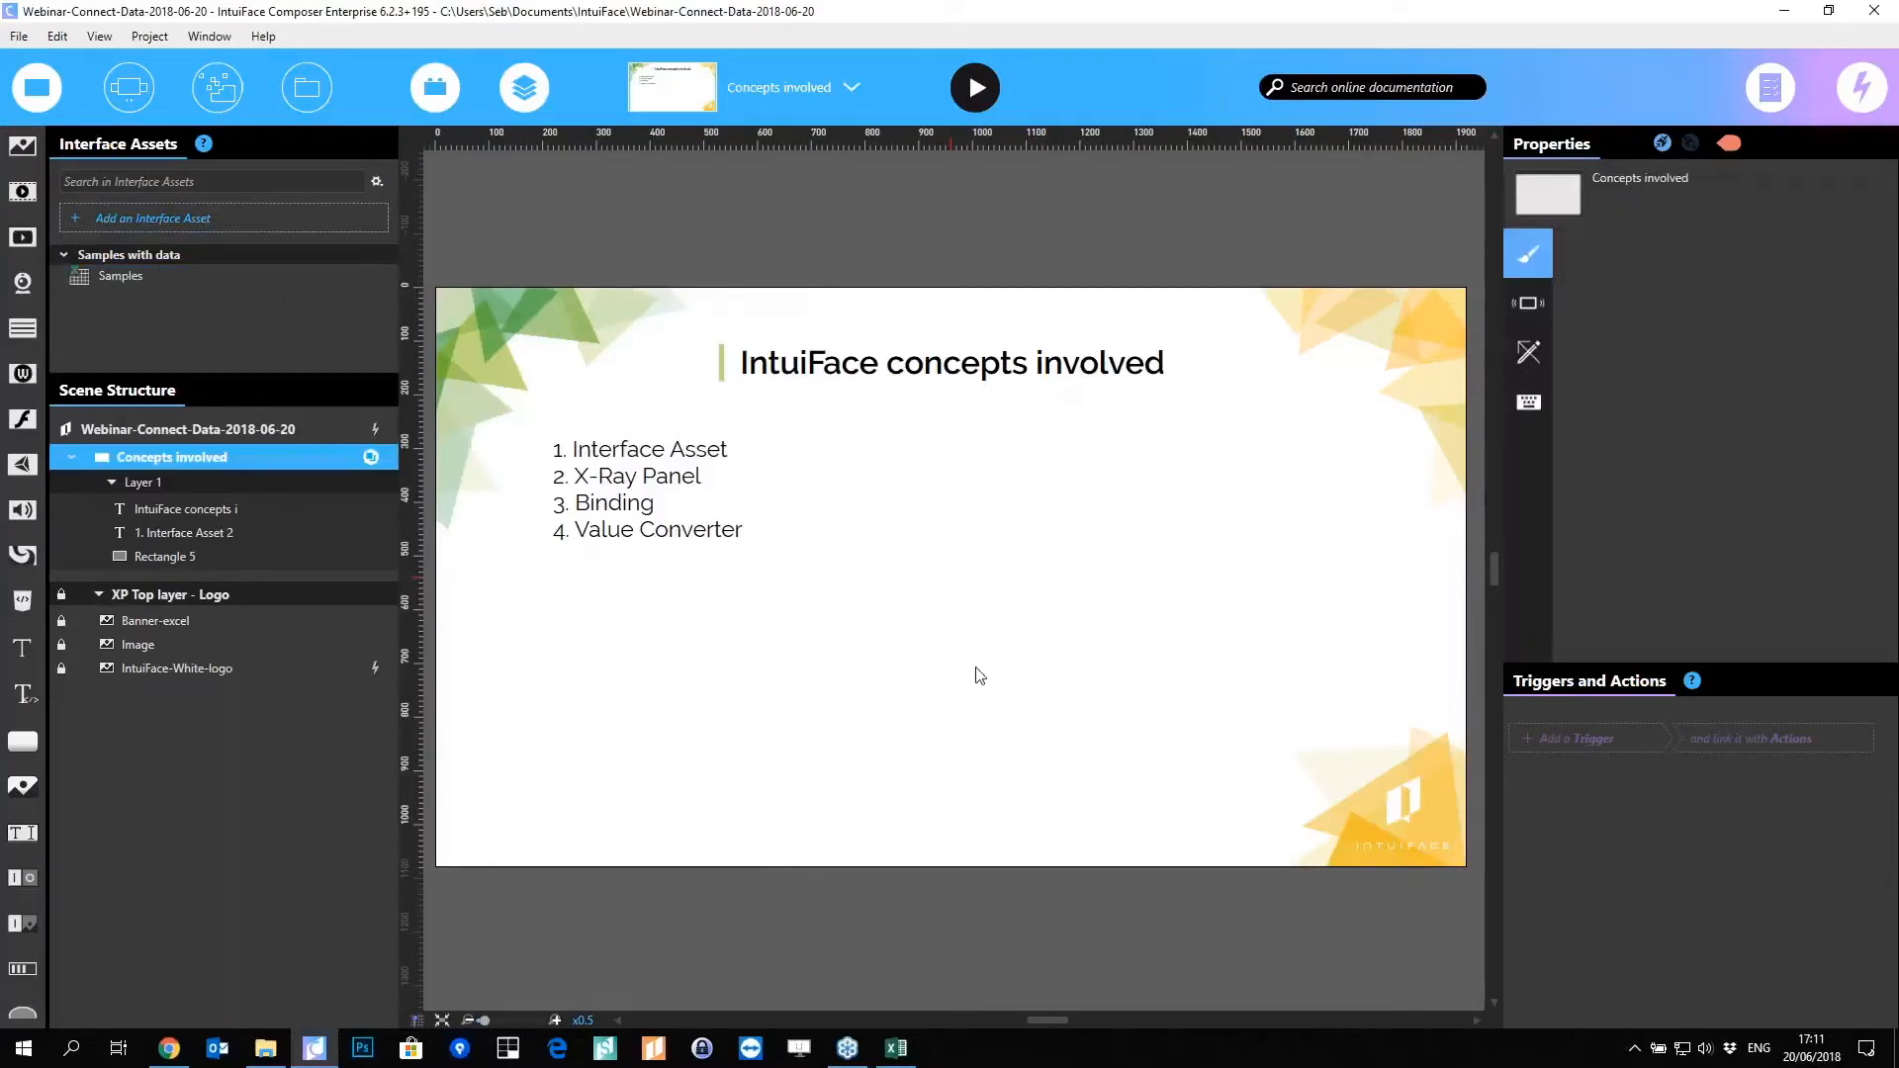
Step: Drop the Samples asset onto the slide as a collection, move it lower left, and shift the numbered list up-left
{"action": "left_click", "coordinate": [155, 274]}
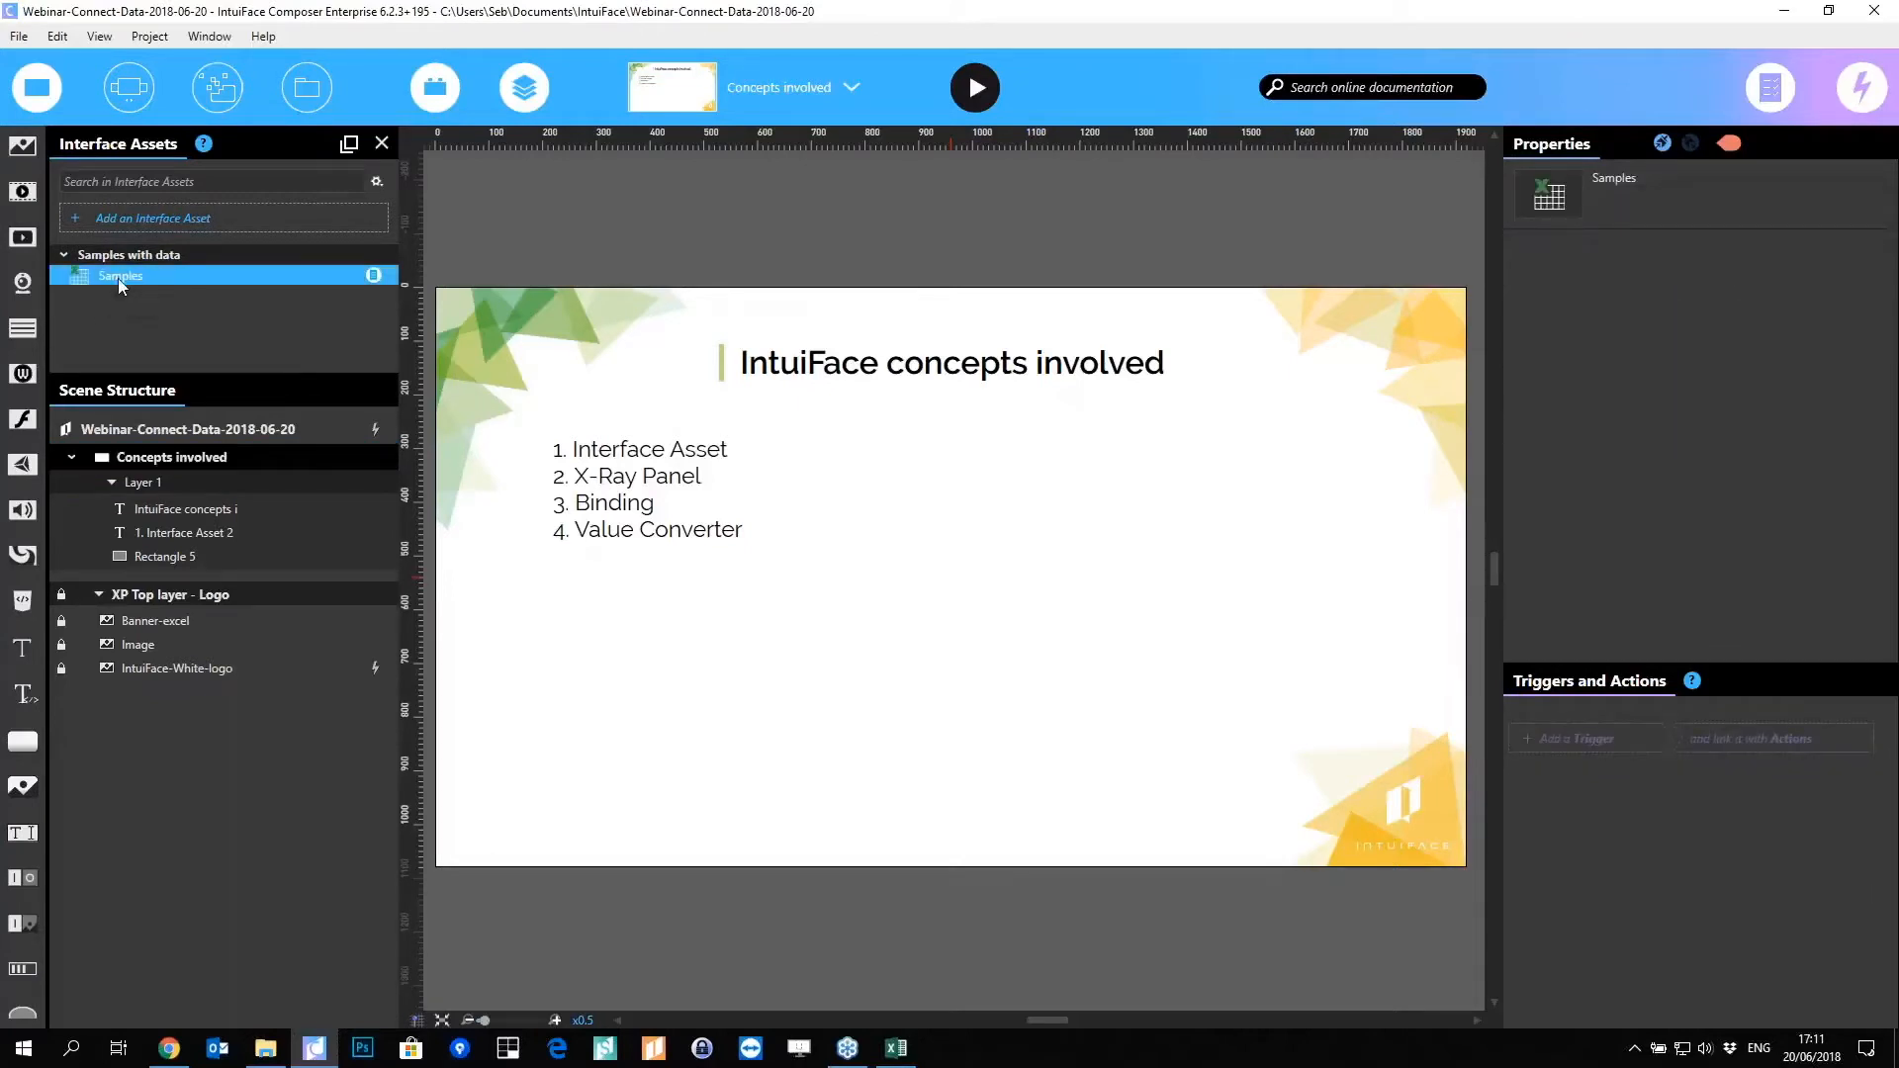
{"action": "left_click_drag", "start_coordinate": [117, 277], "coordinate": [1076, 549]}
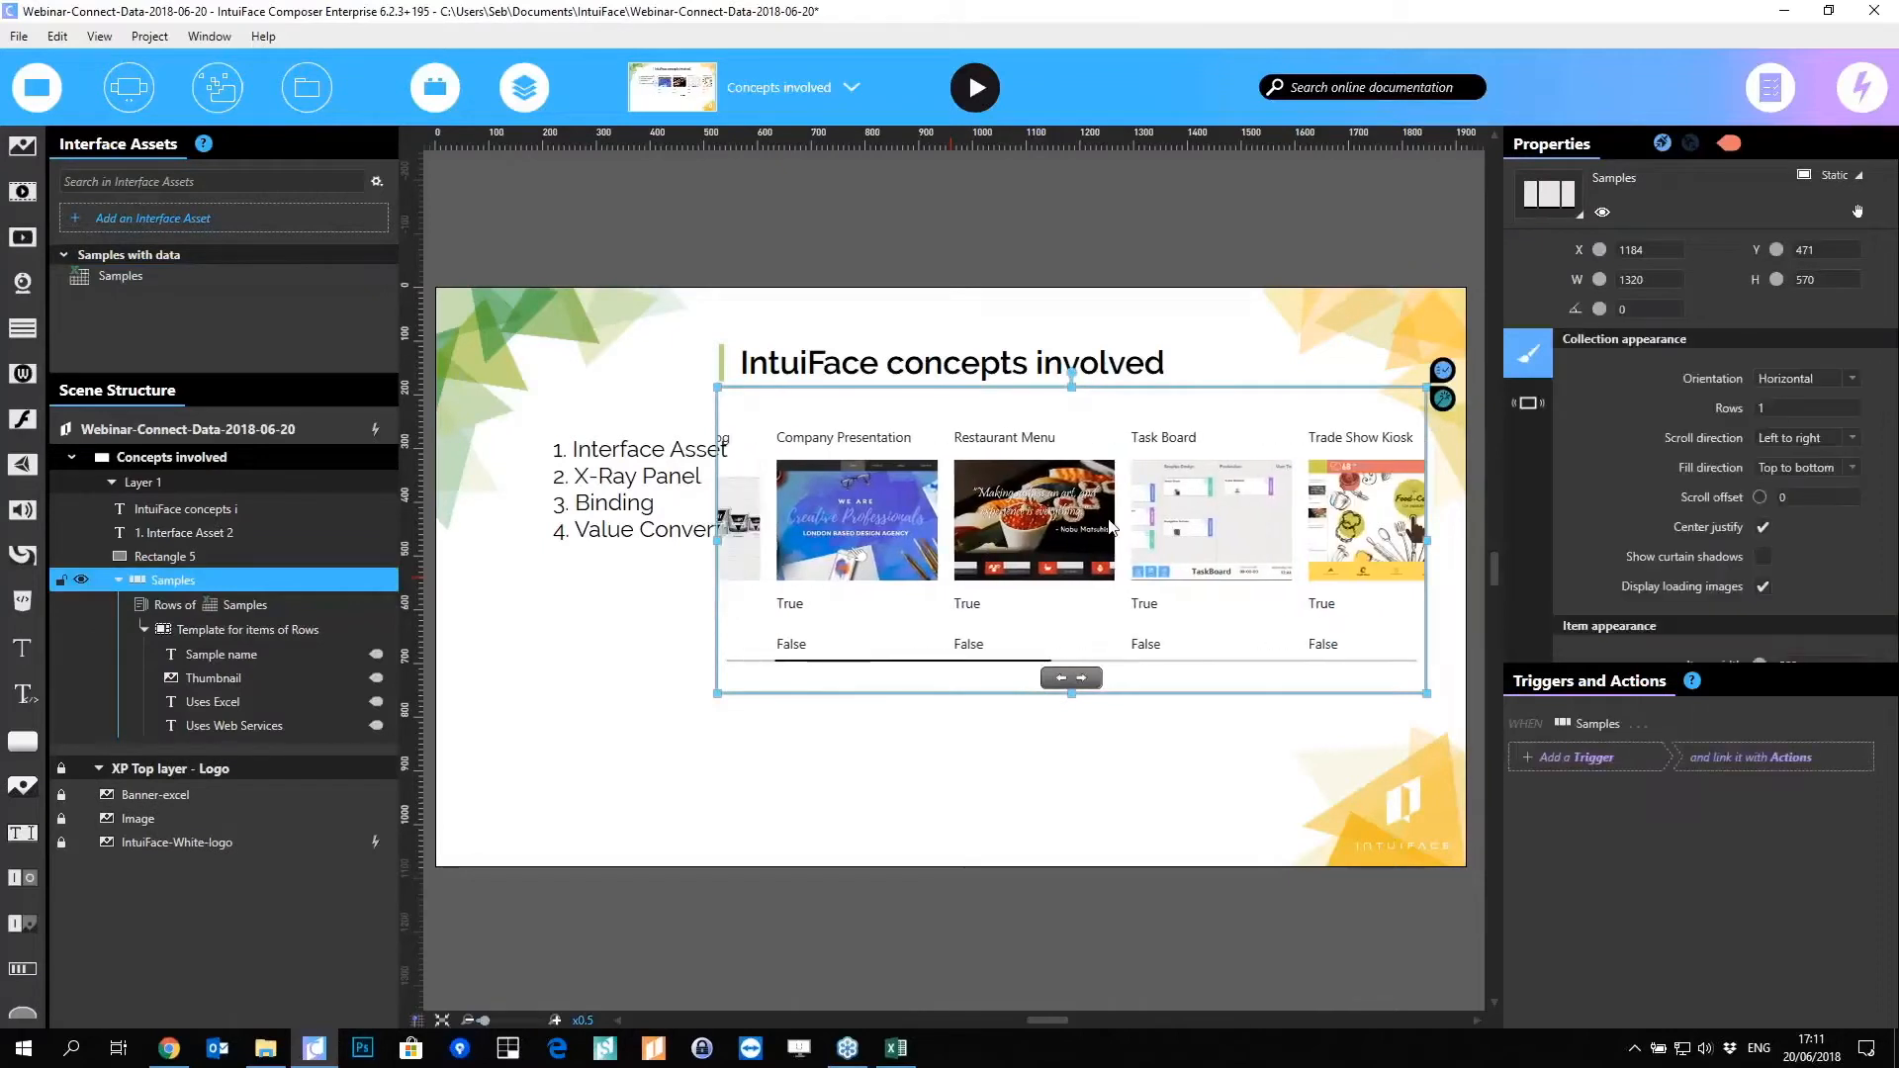
{"action": "left_click_drag", "start_coordinate": [729, 525], "coordinate": [583, 686]}
{"action": "left_click_drag", "start_coordinate": [605, 459], "coordinate": [562, 416]}
{"action": "left_click", "coordinate": [838, 682]}
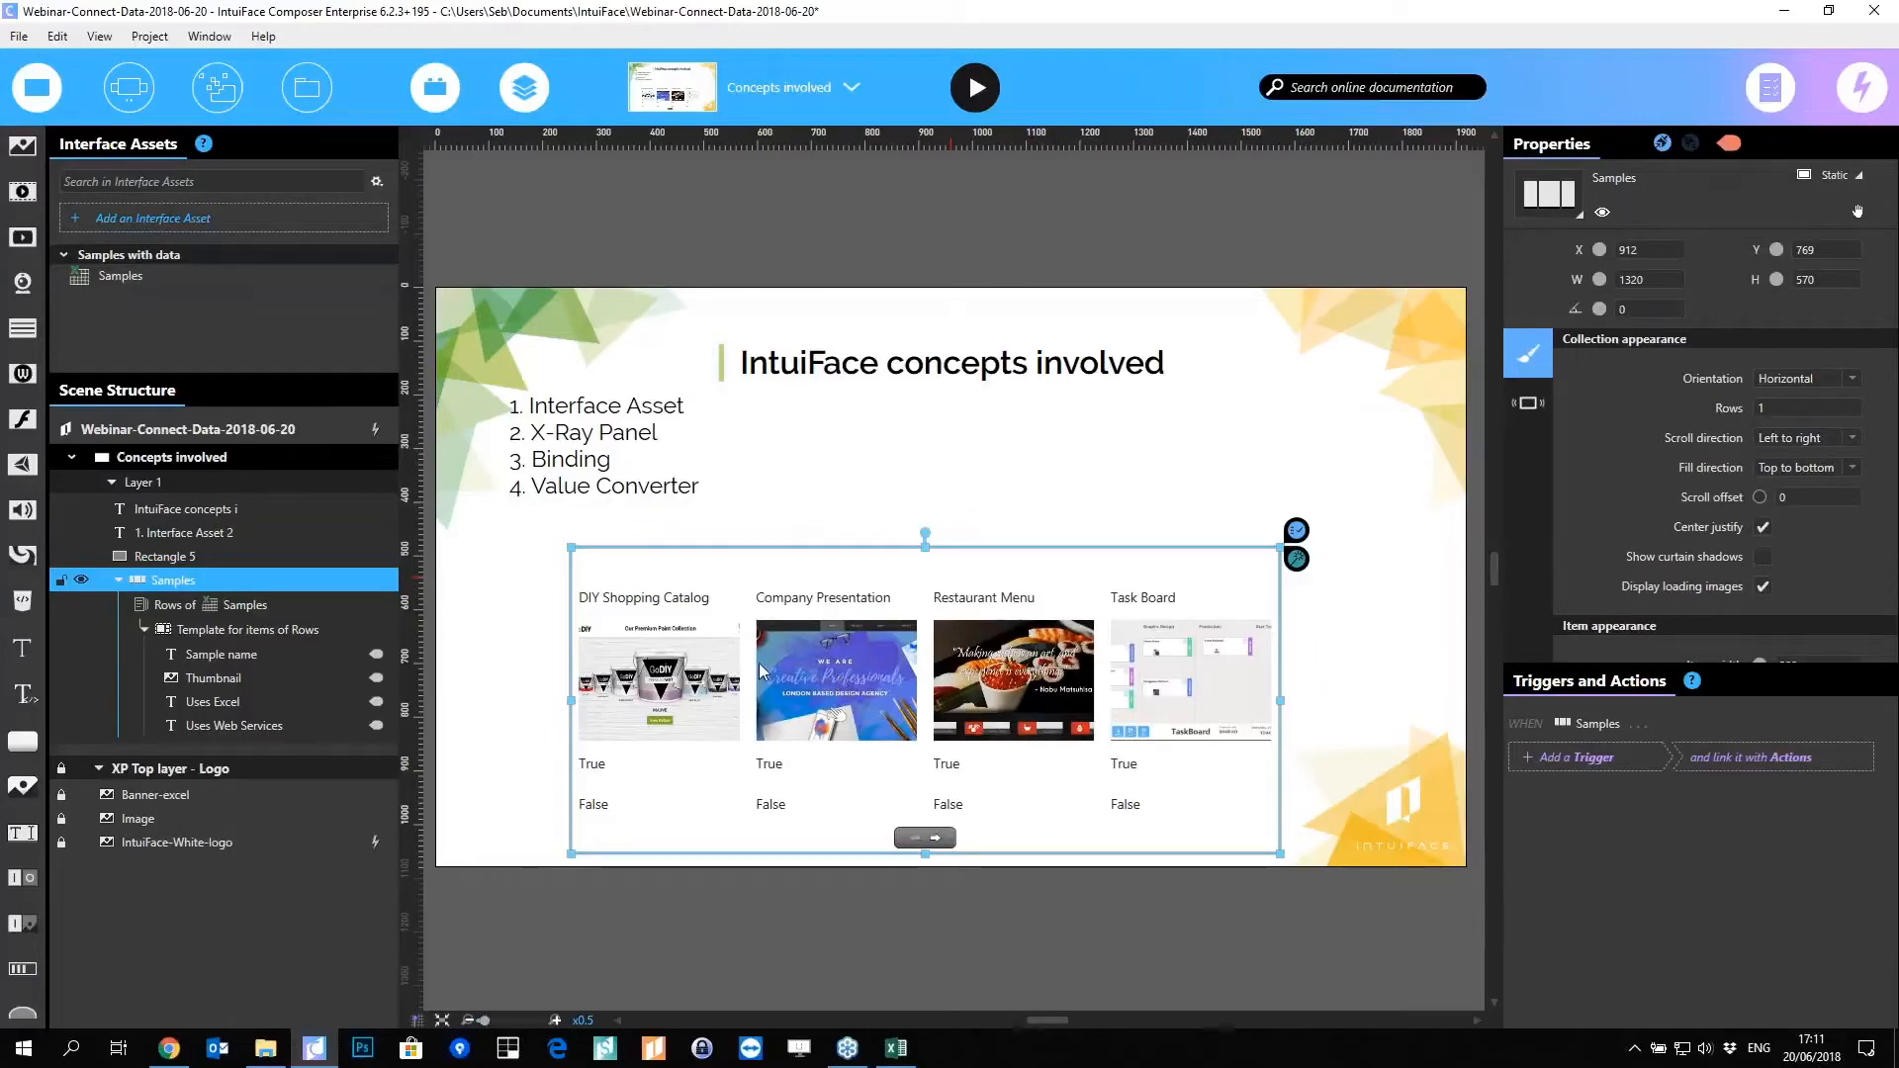
Step: Inspect the item template's fields, then widen the template so three larger sample cards fit across
{"action": "left_click", "coordinate": [235, 654]}
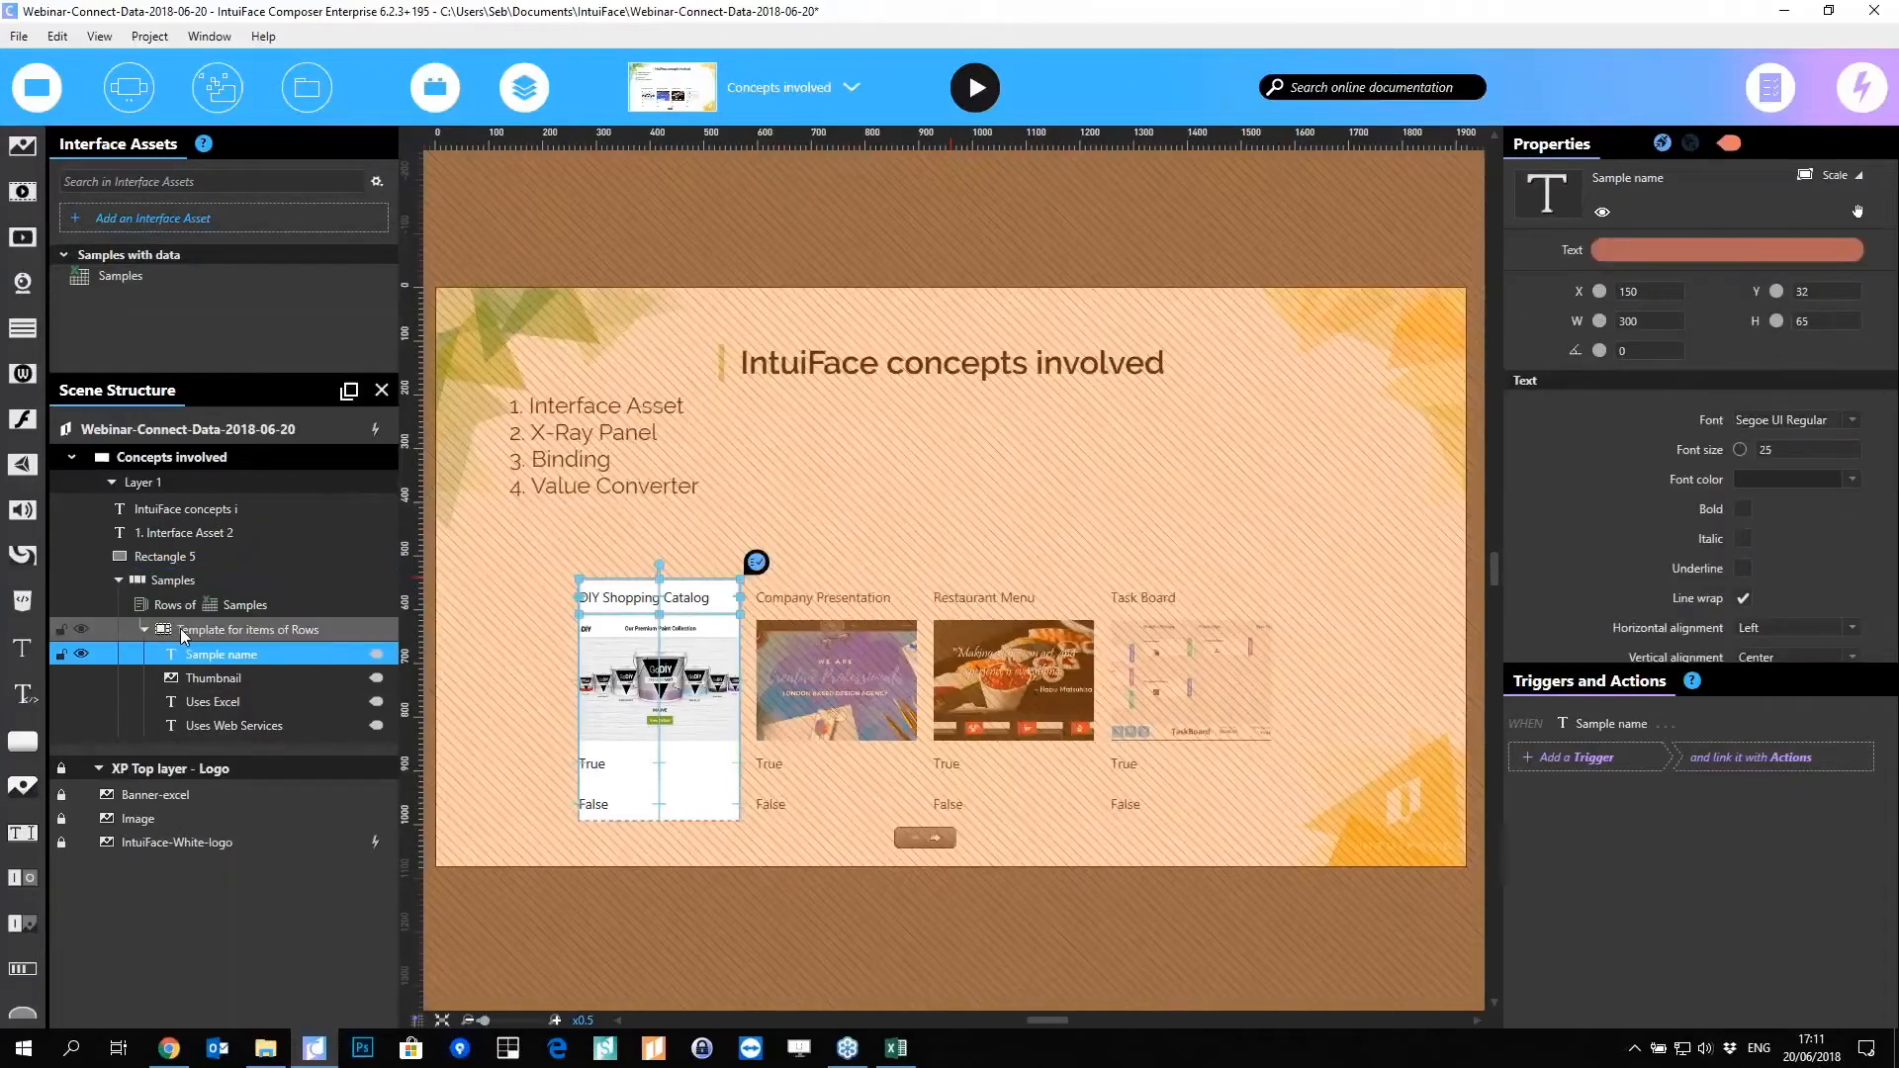
{"action": "left_click", "coordinate": [193, 633]}
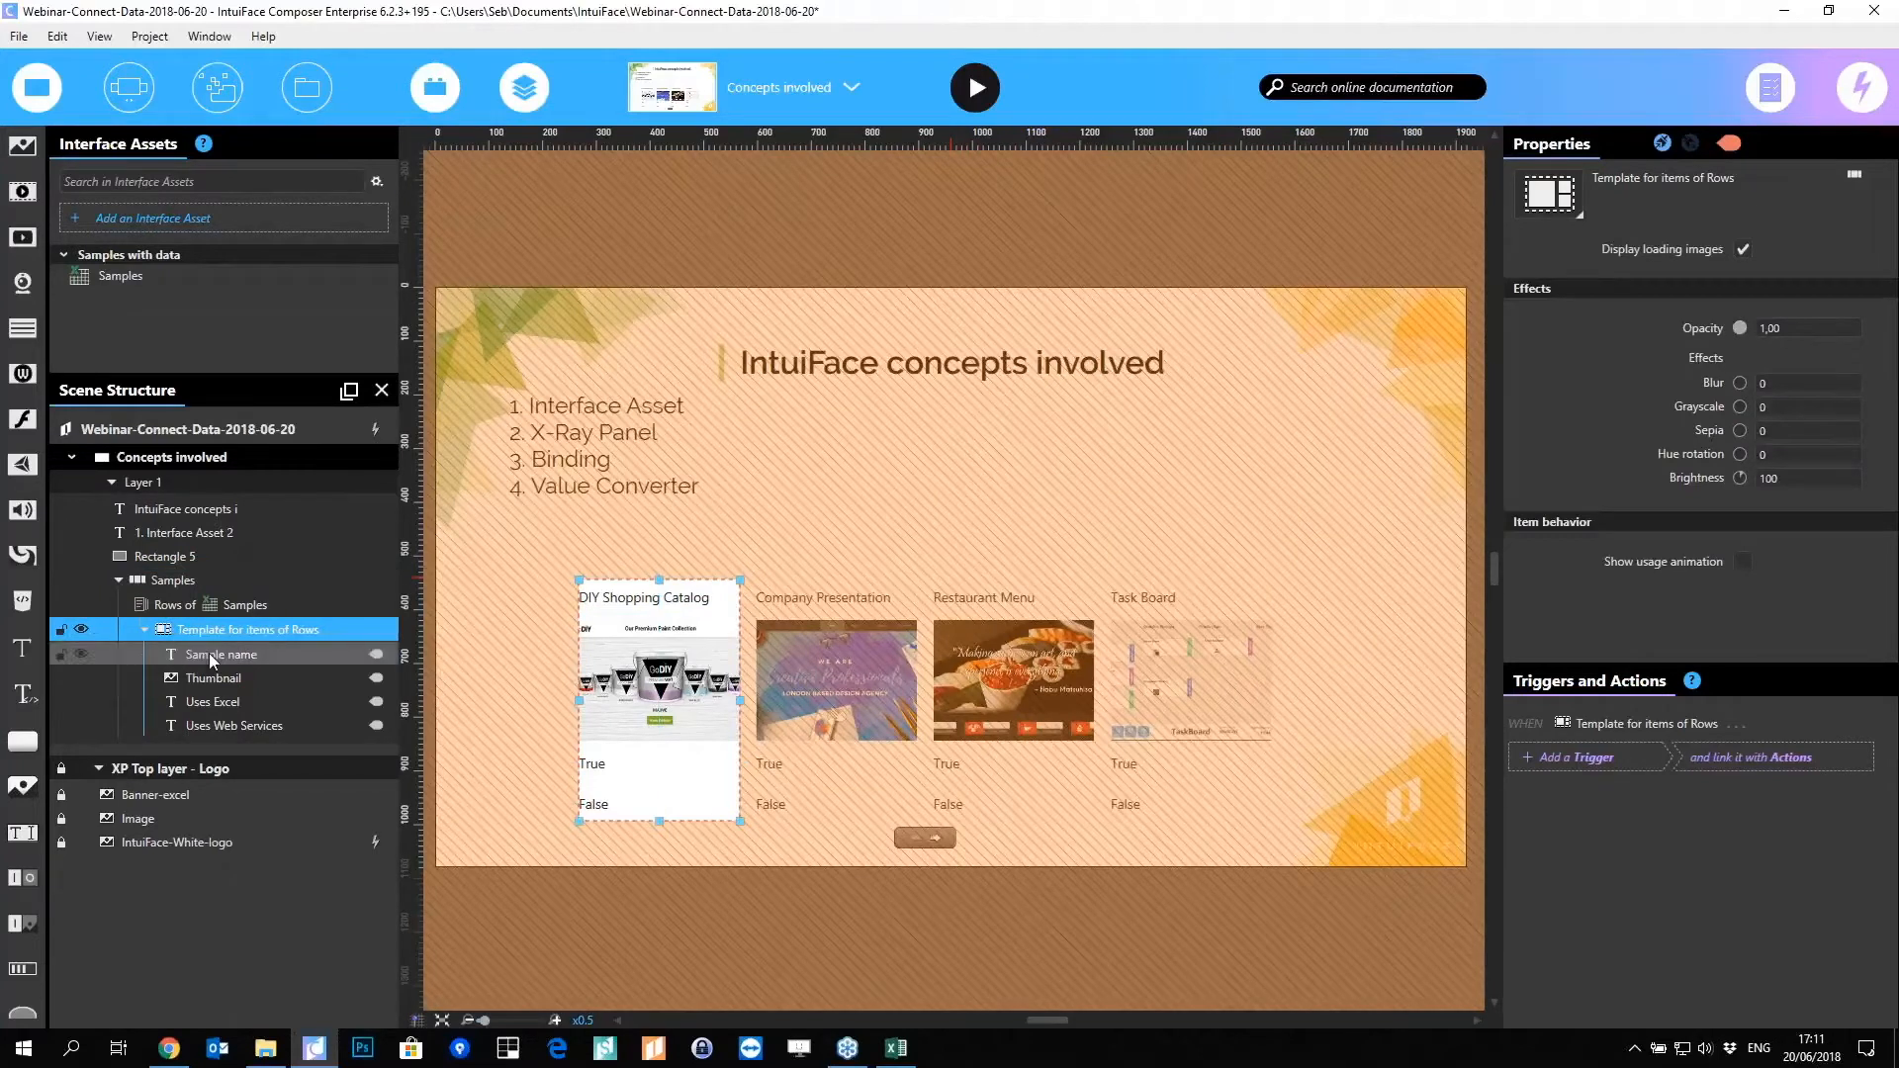
{"action": "left_click", "coordinate": [213, 655]}
{"action": "left_click", "coordinate": [220, 727], "text": "shift"}
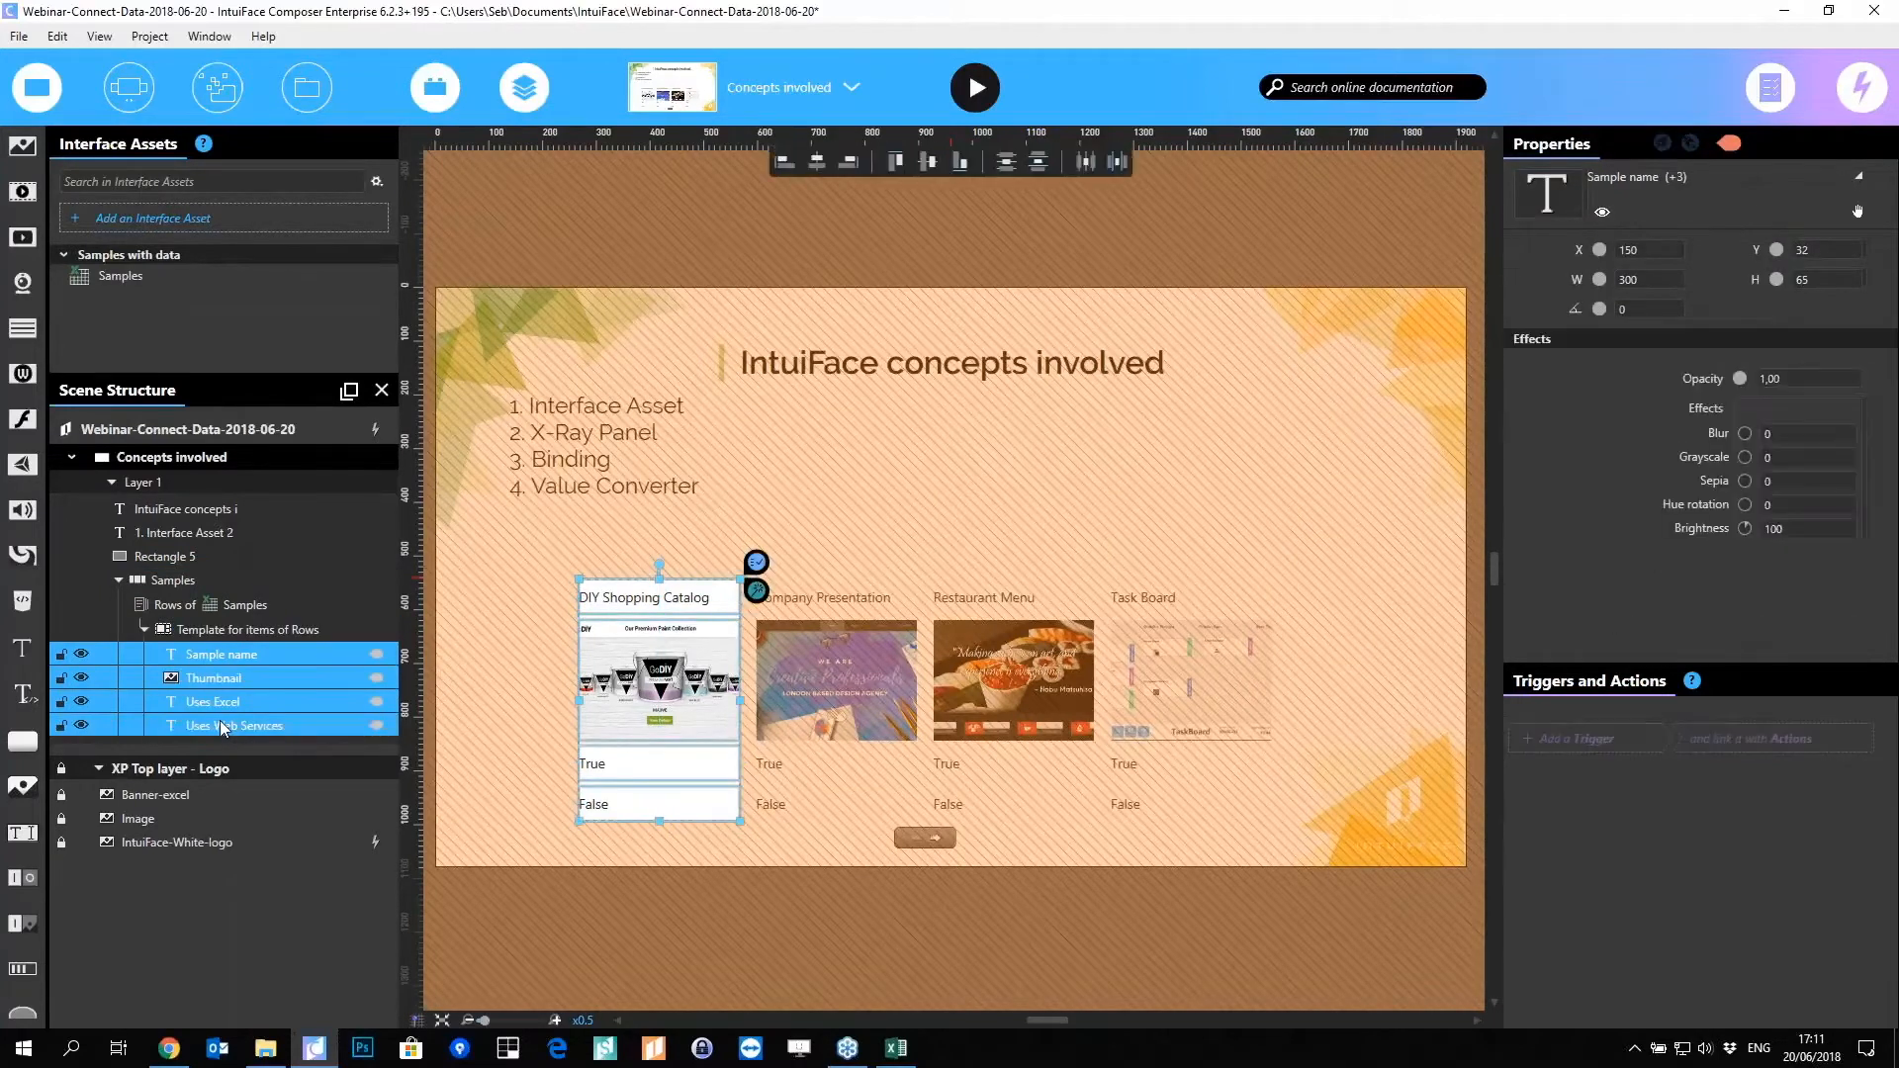
{"action": "left_click_drag", "start_coordinate": [220, 727], "coordinate": [225, 677]}
{"action": "left_click", "coordinate": [225, 677]}
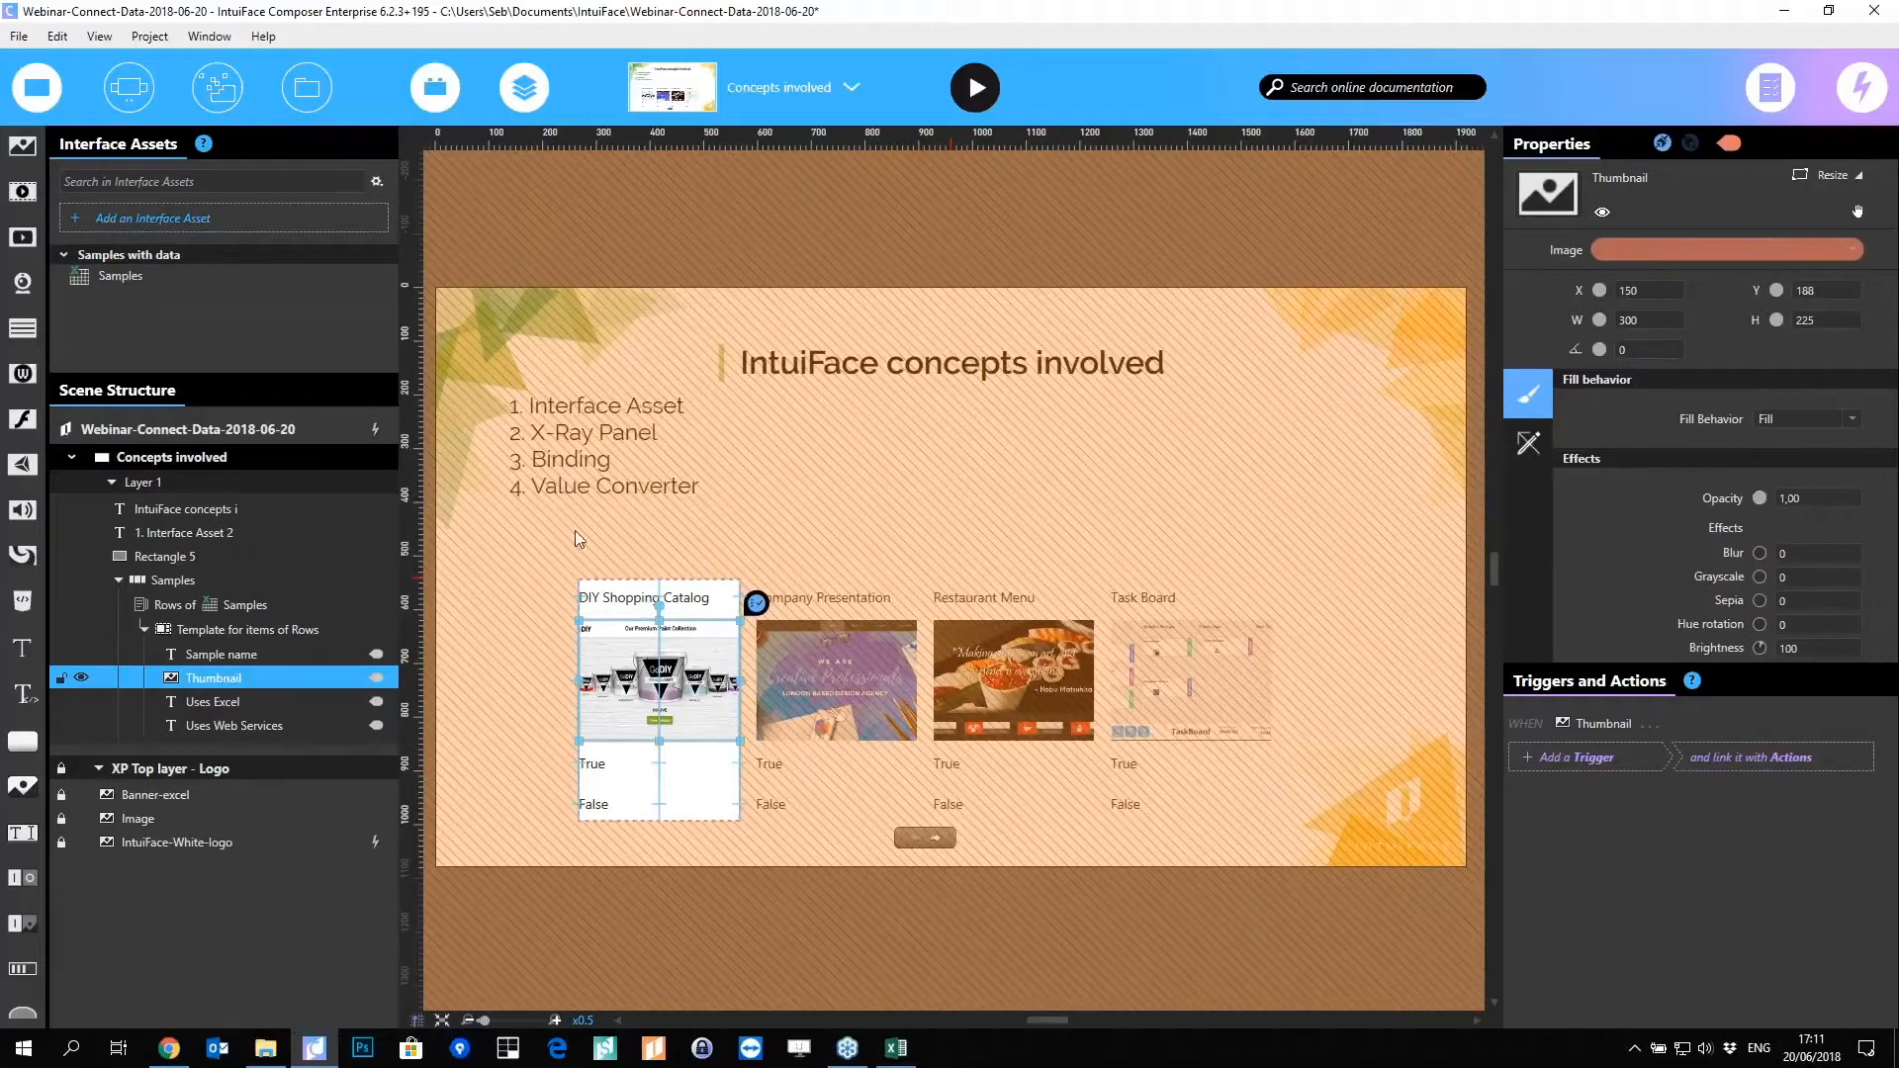
{"action": "left_click", "coordinate": [247, 630]}
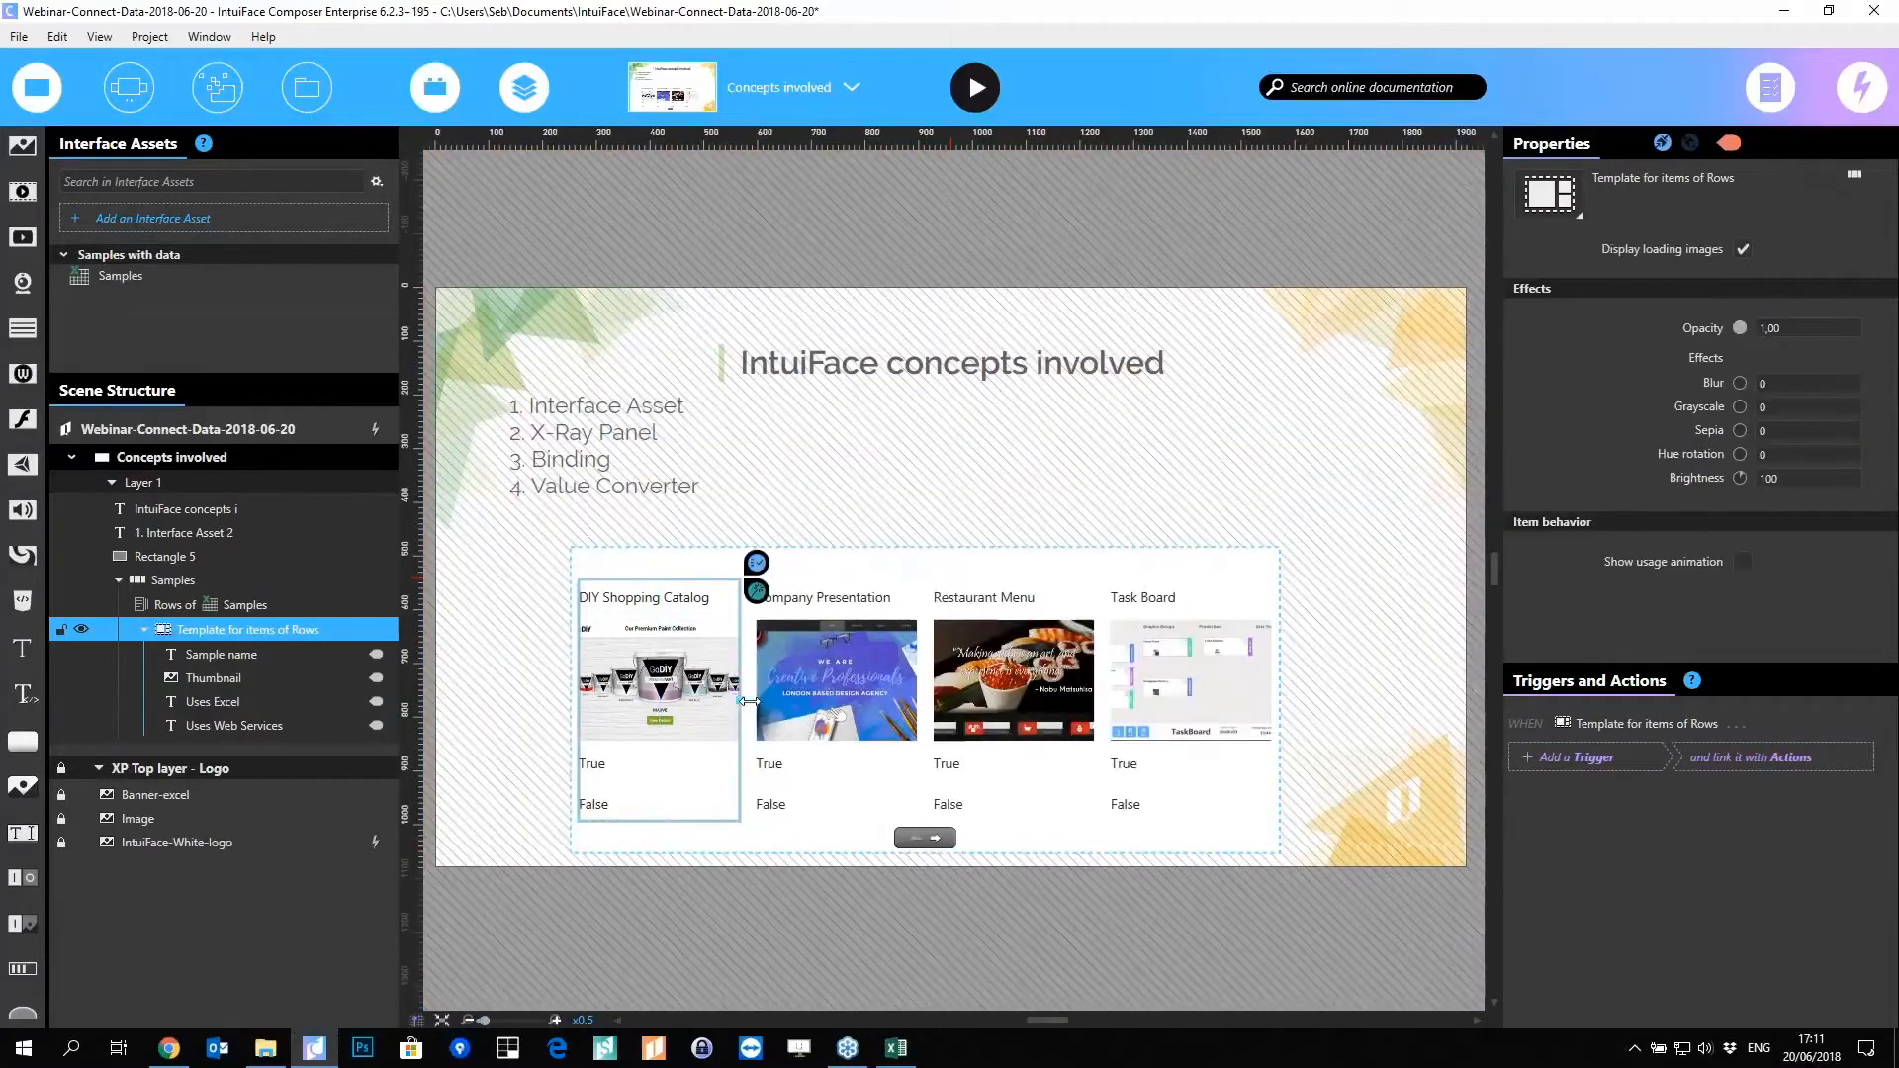
{"action": "left_click_drag", "start_coordinate": [740, 700], "coordinate": [820, 698]}
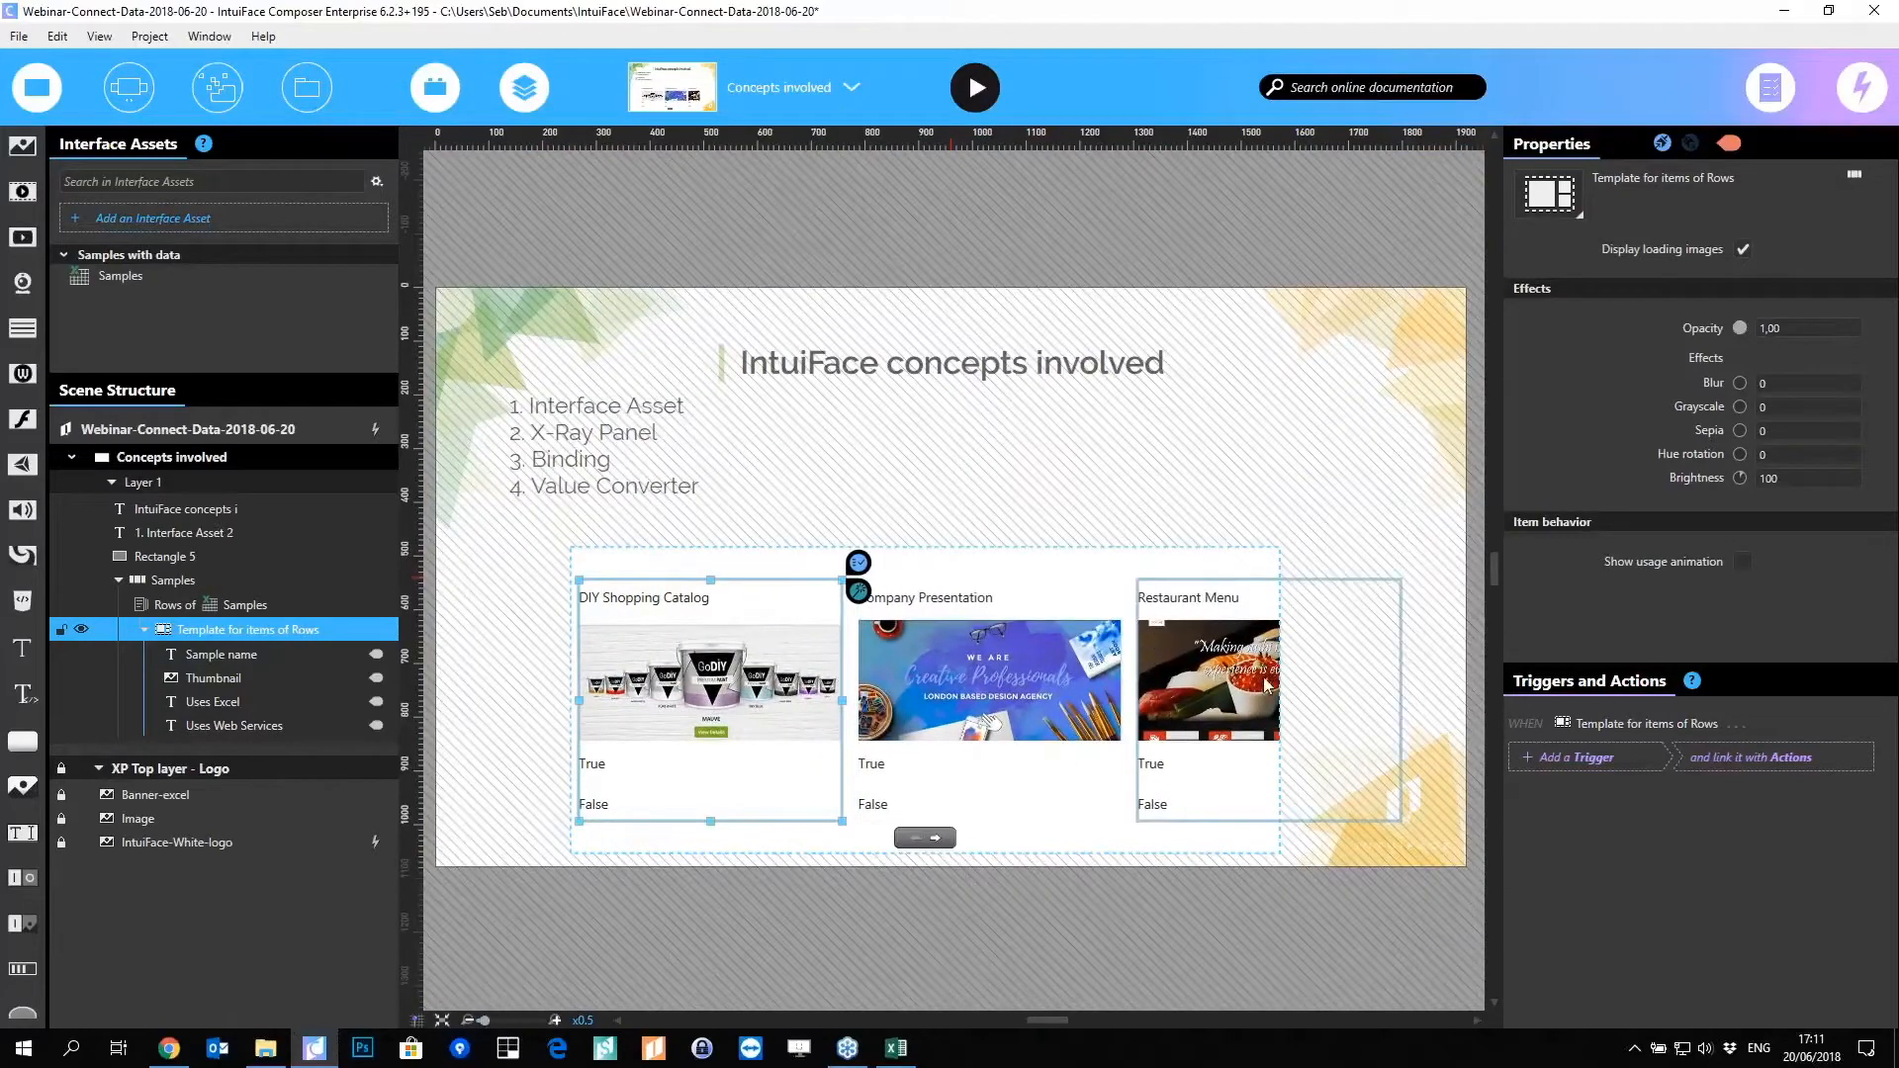
{"action": "left_click", "coordinate": [138, 581]}
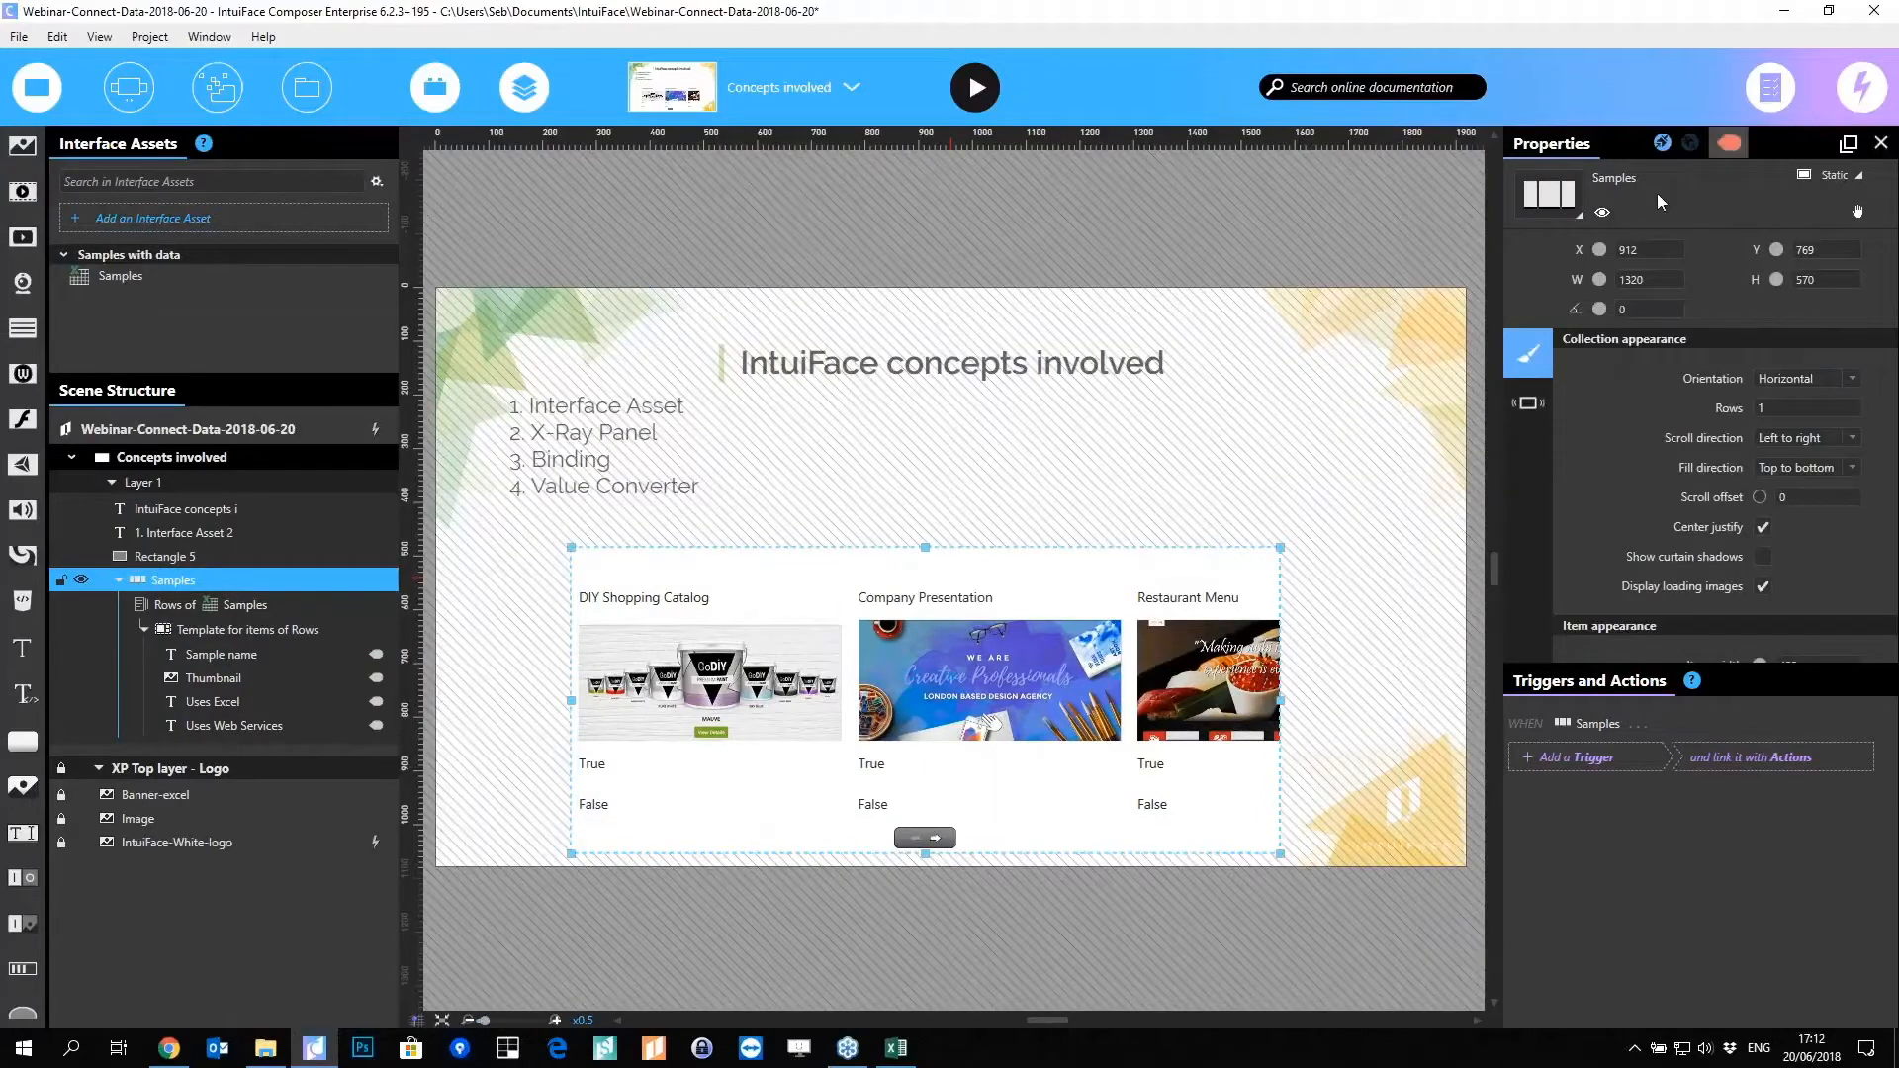
Step: Try the Asset Flow layout for the Samples collection, briefly entering and leaving template editing
{"action": "left_click", "coordinate": [1550, 196]}
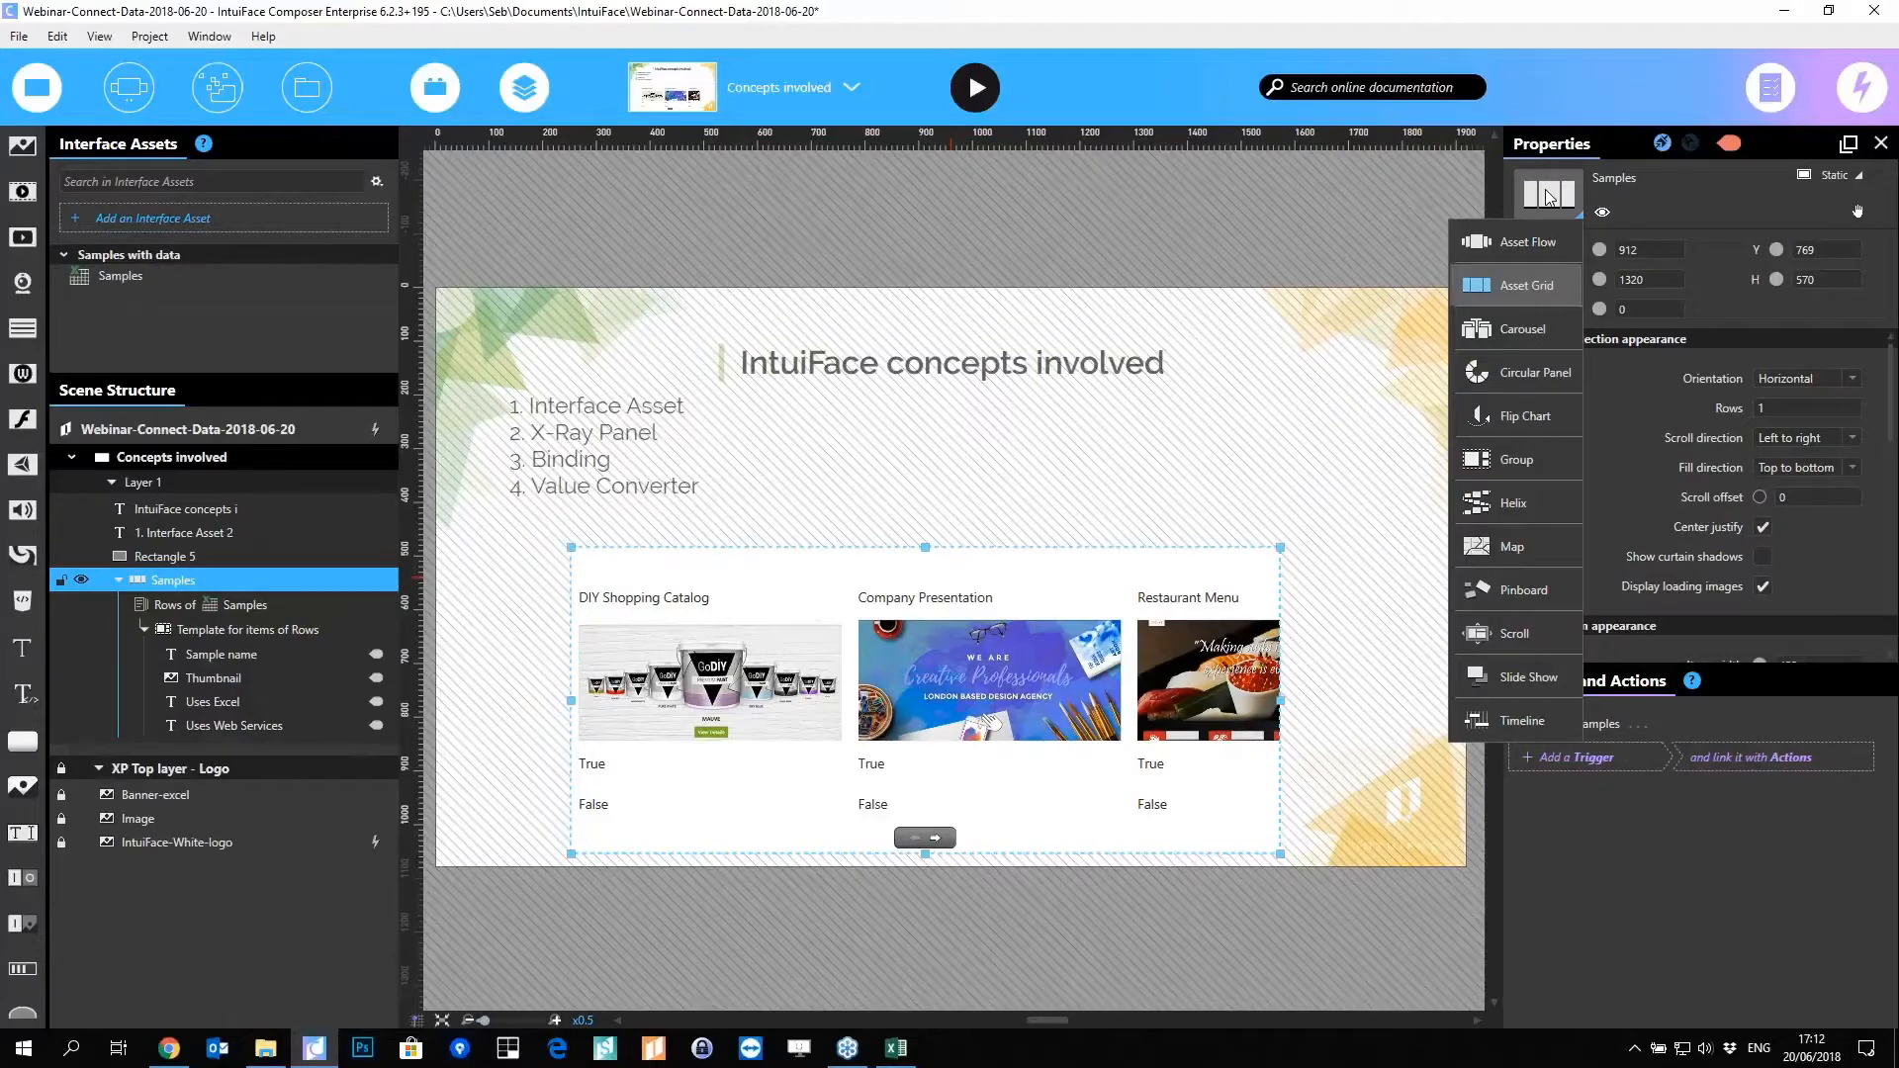
{"action": "left_click", "coordinate": [1523, 245]}
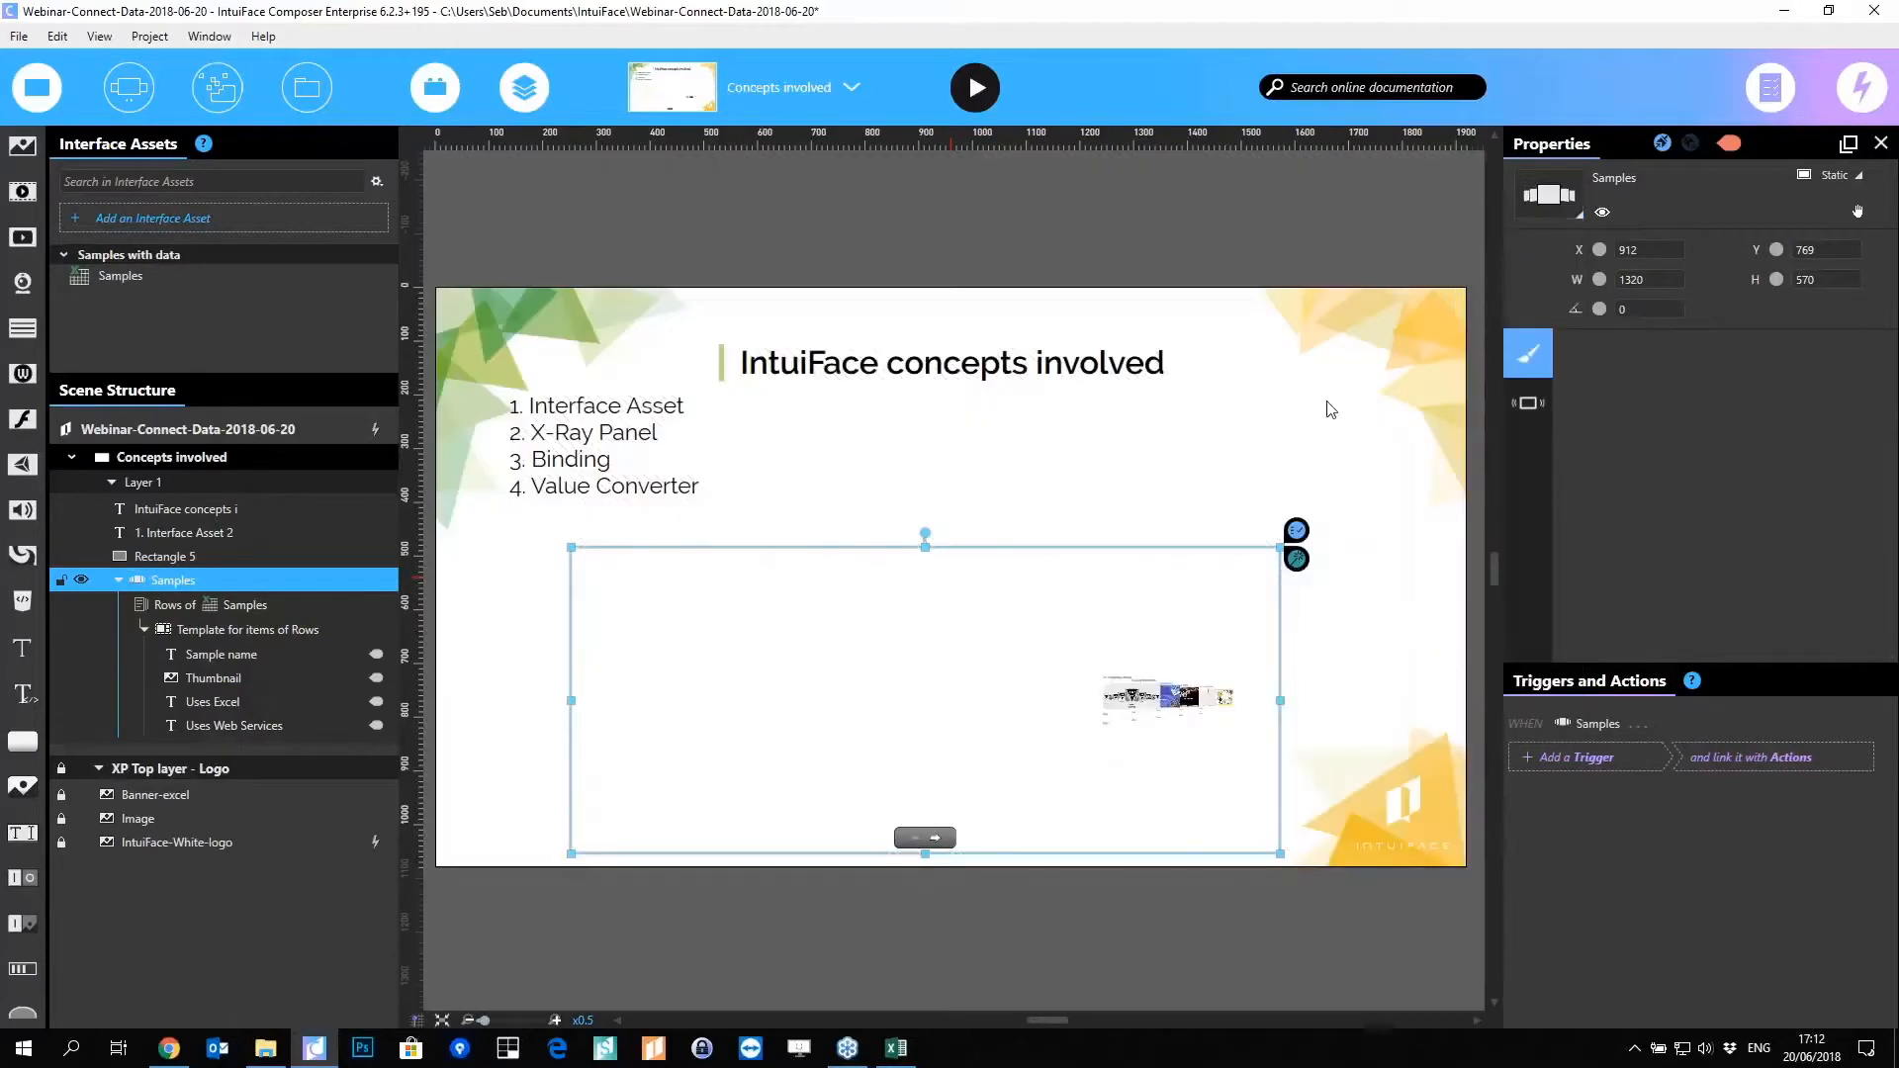
{"action": "double_click", "coordinate": [986, 689]}
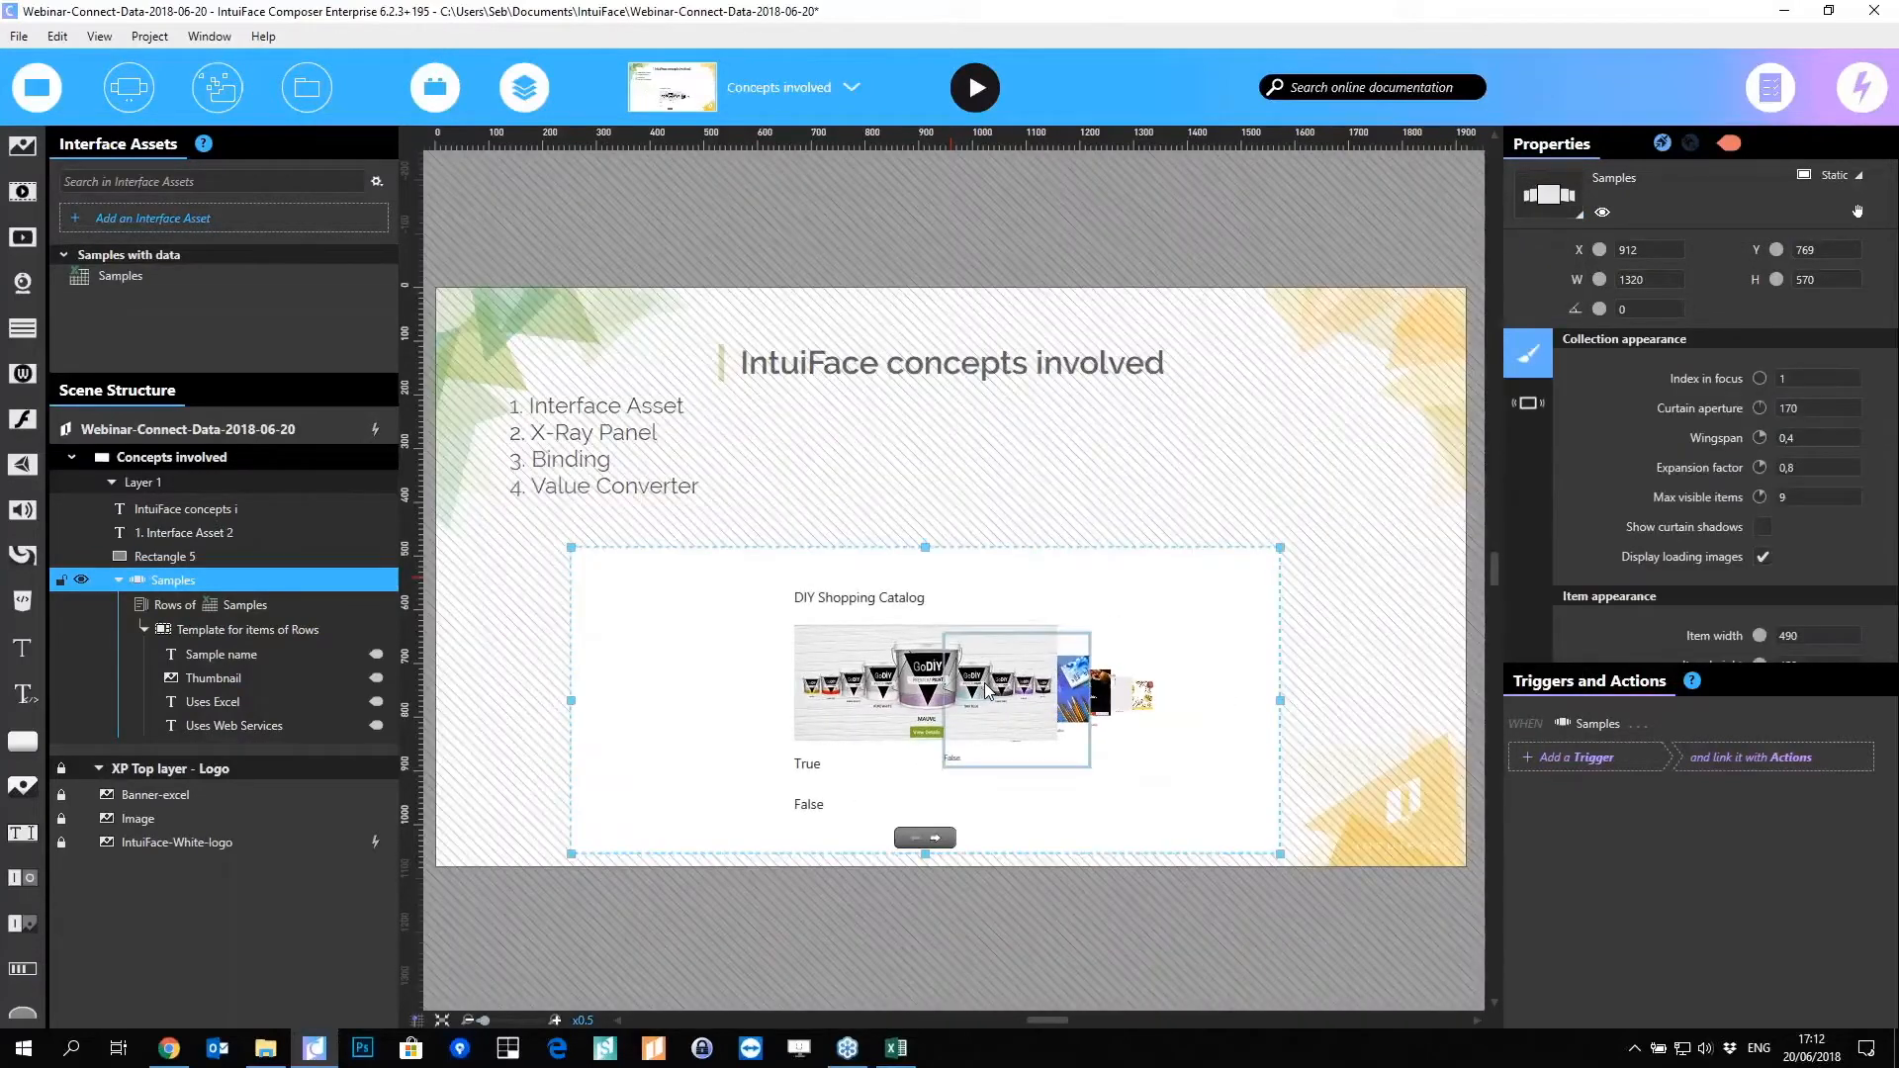
{"action": "key", "text": "Escape"}
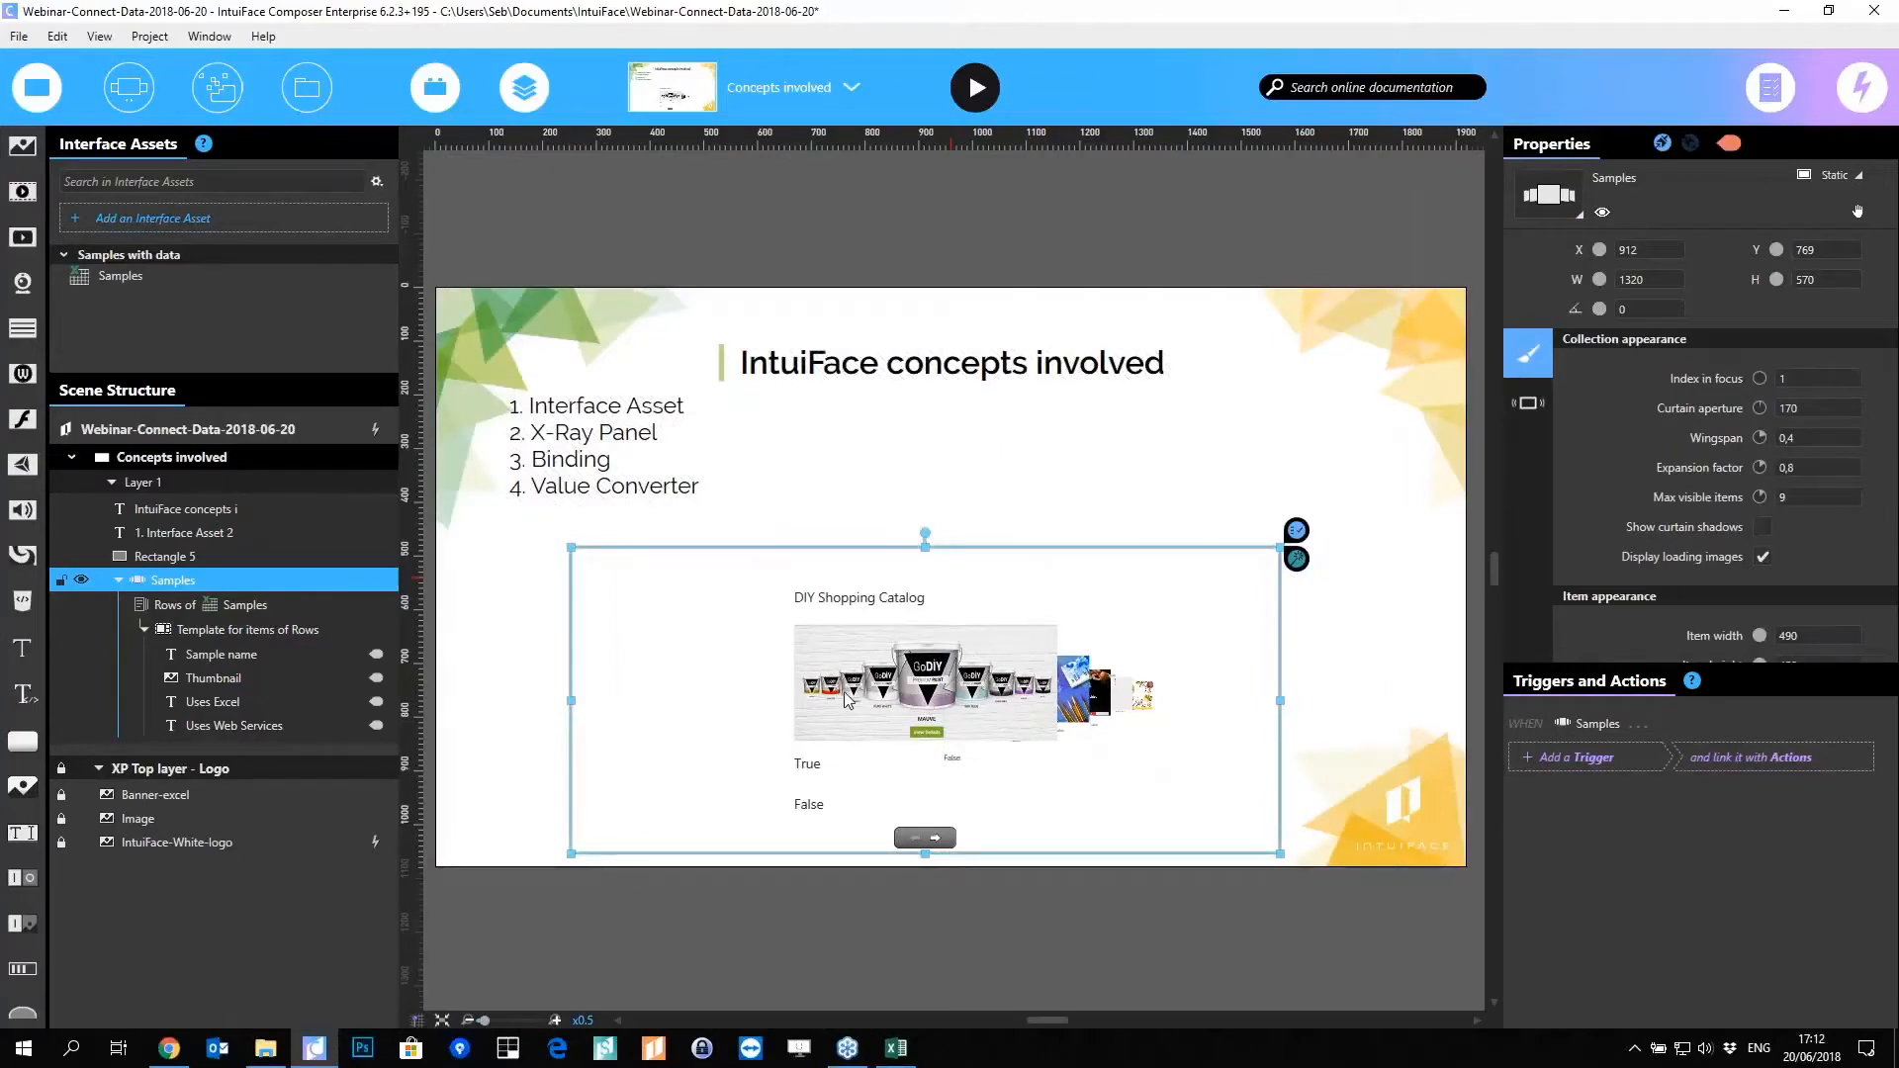
Step: Switch the Samples collection to Asset Grid, inspect the grid item template, then exit template editing
{"action": "left_click", "coordinate": [1549, 198]}
{"action": "left_click", "coordinate": [1528, 287]}
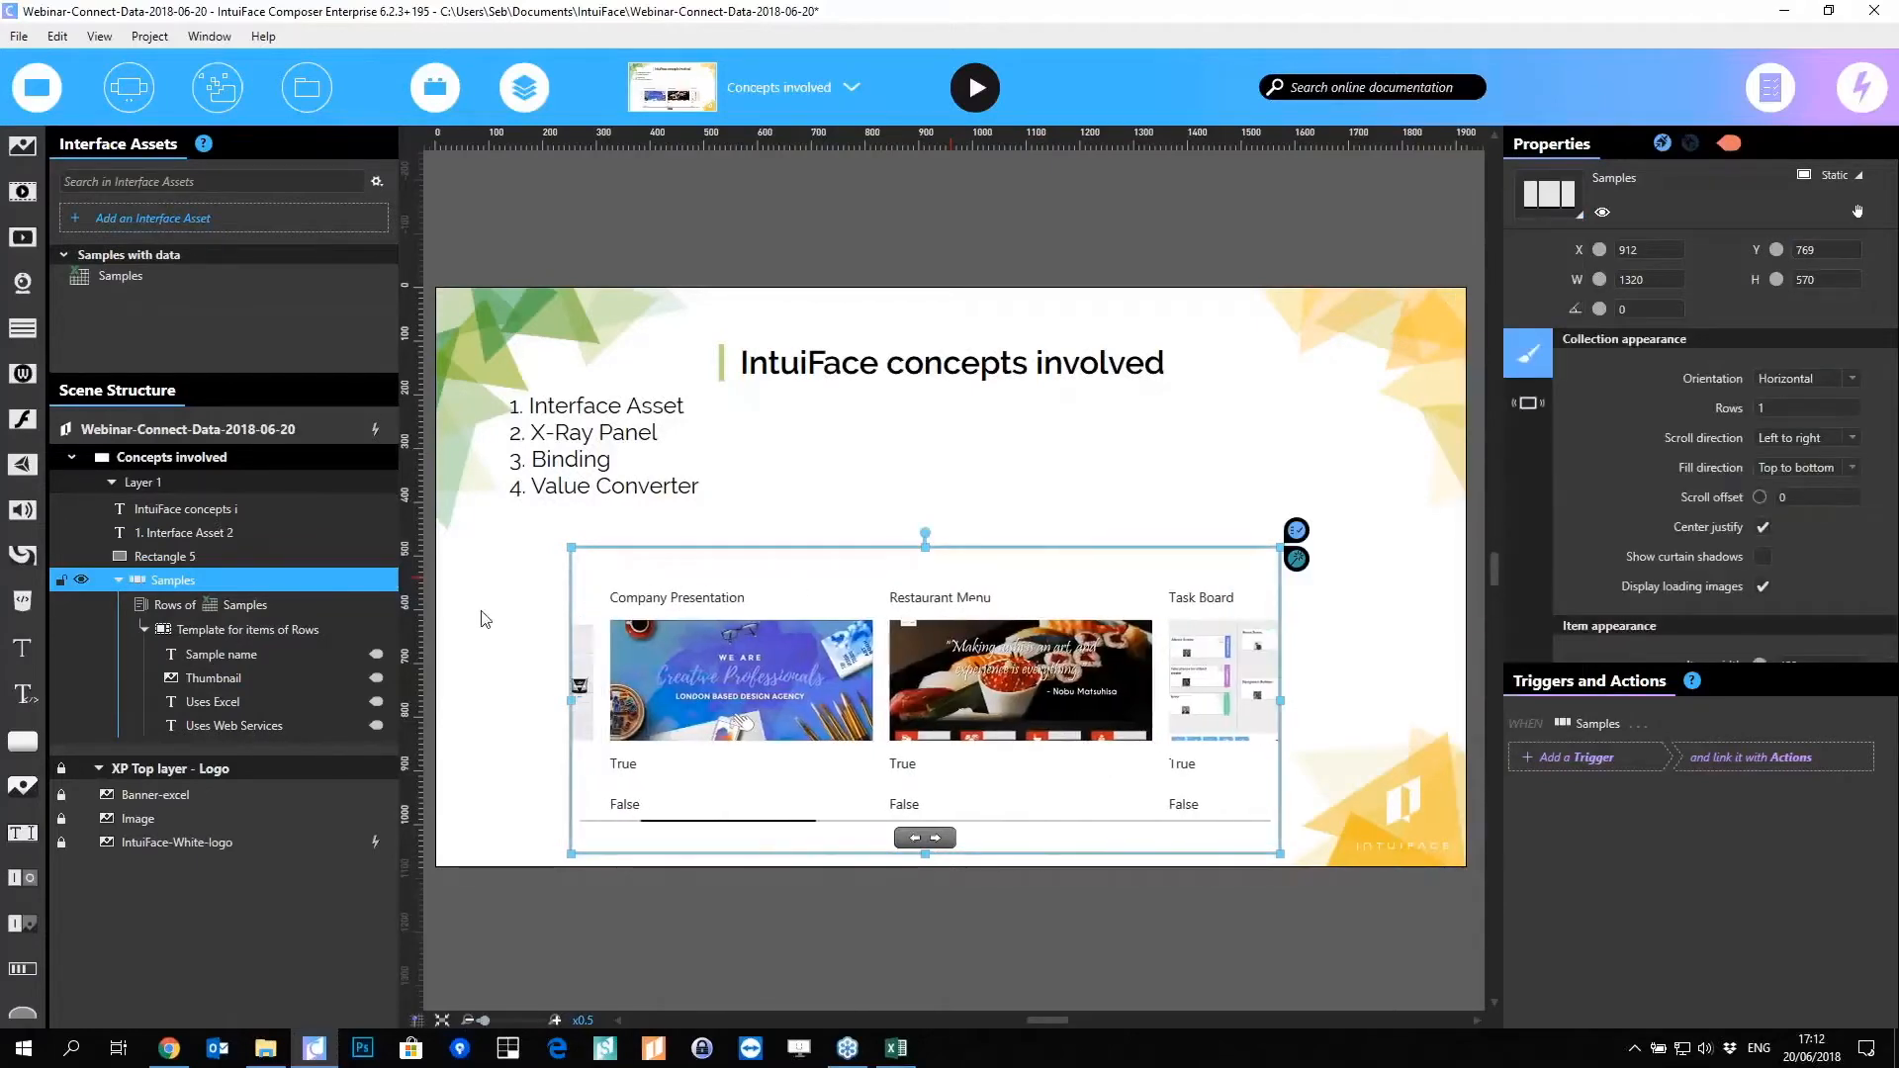
{"action": "left_click", "coordinate": [220, 631]}
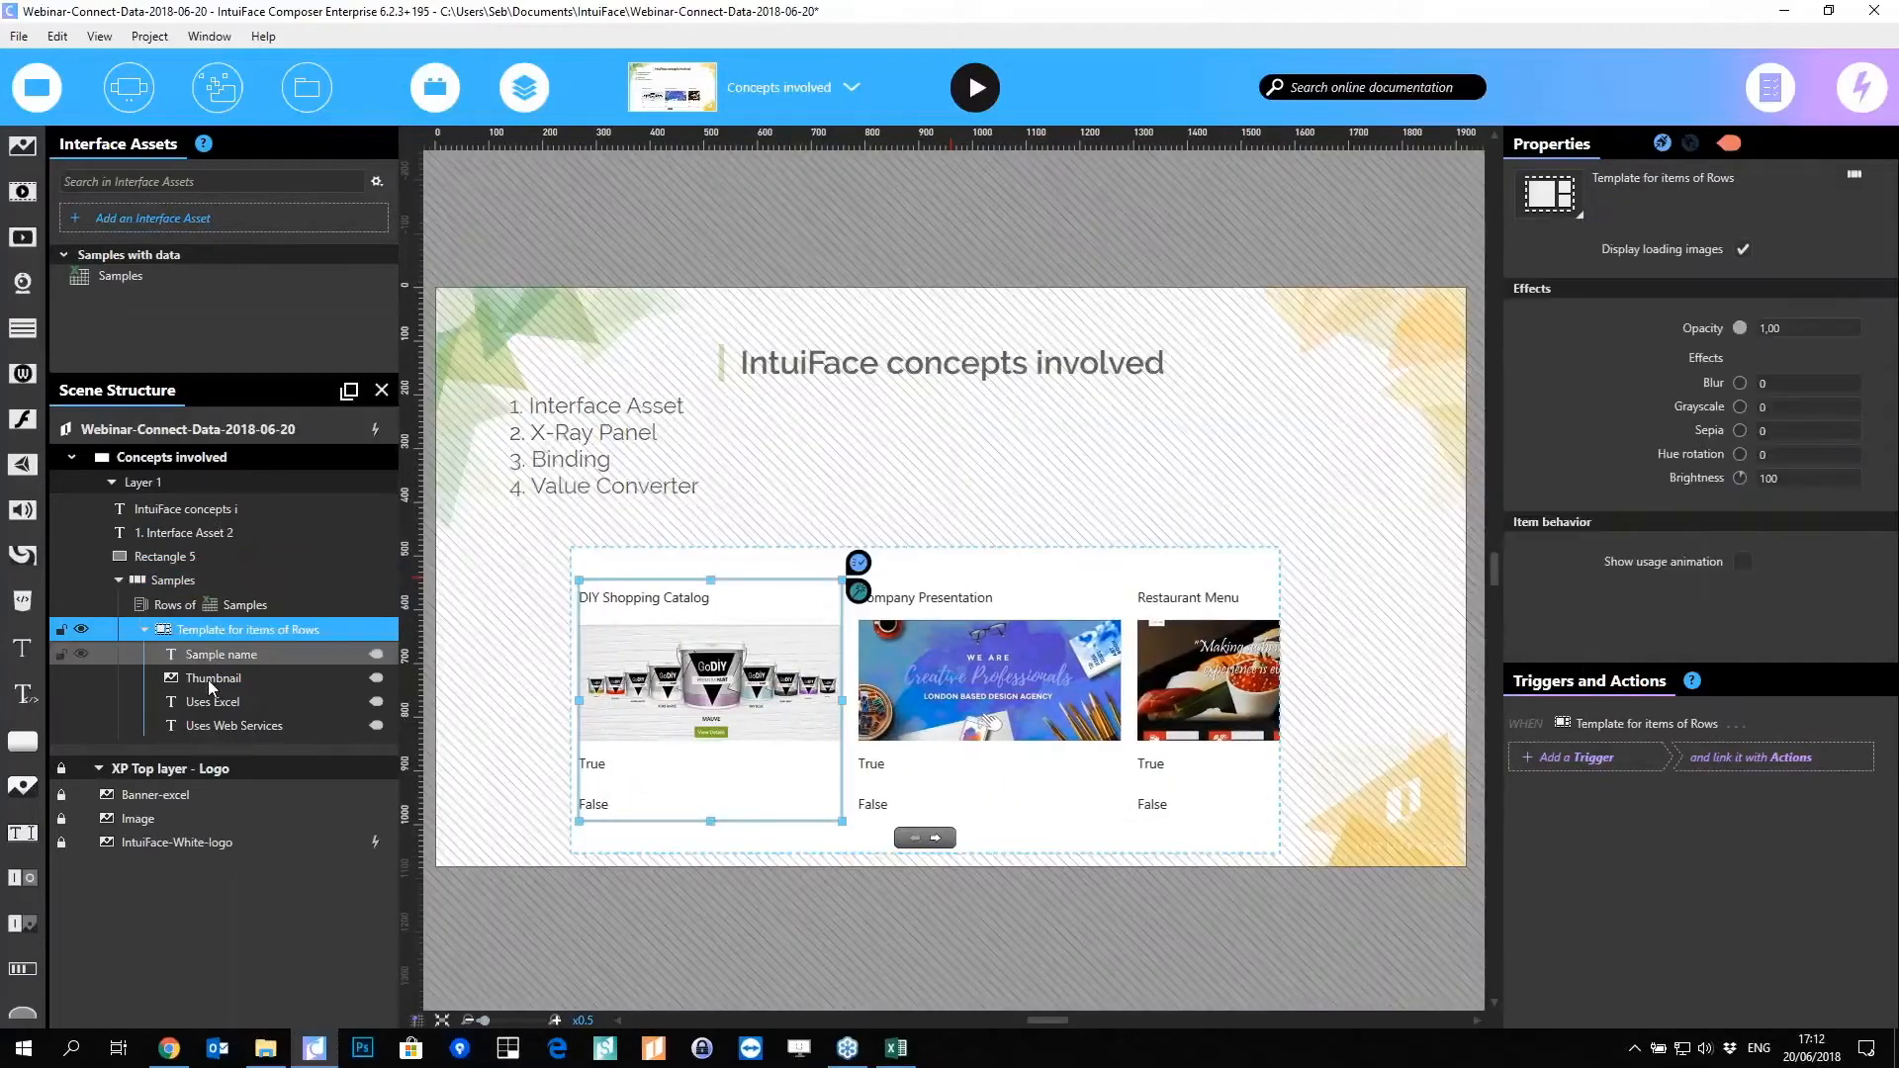
{"action": "left_click", "coordinate": [207, 680]}
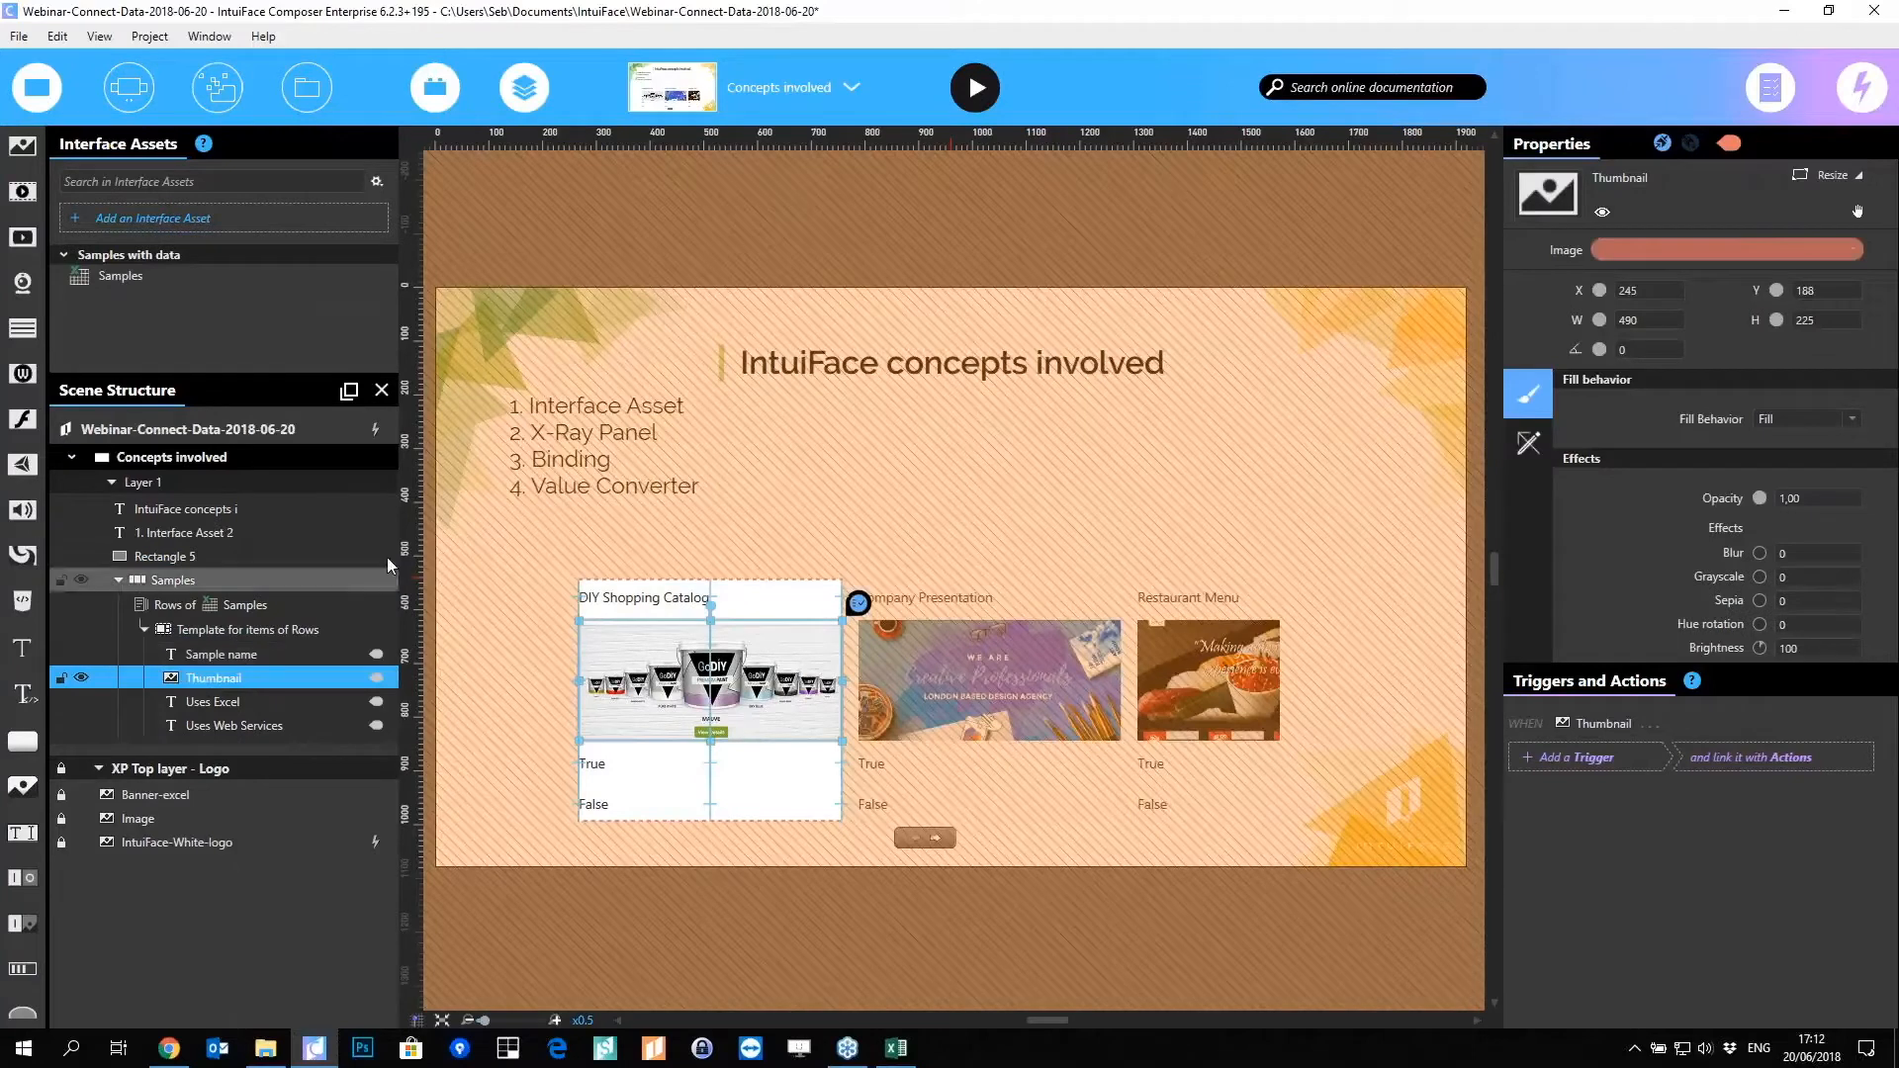
{"action": "left_click", "coordinate": [538, 542]}
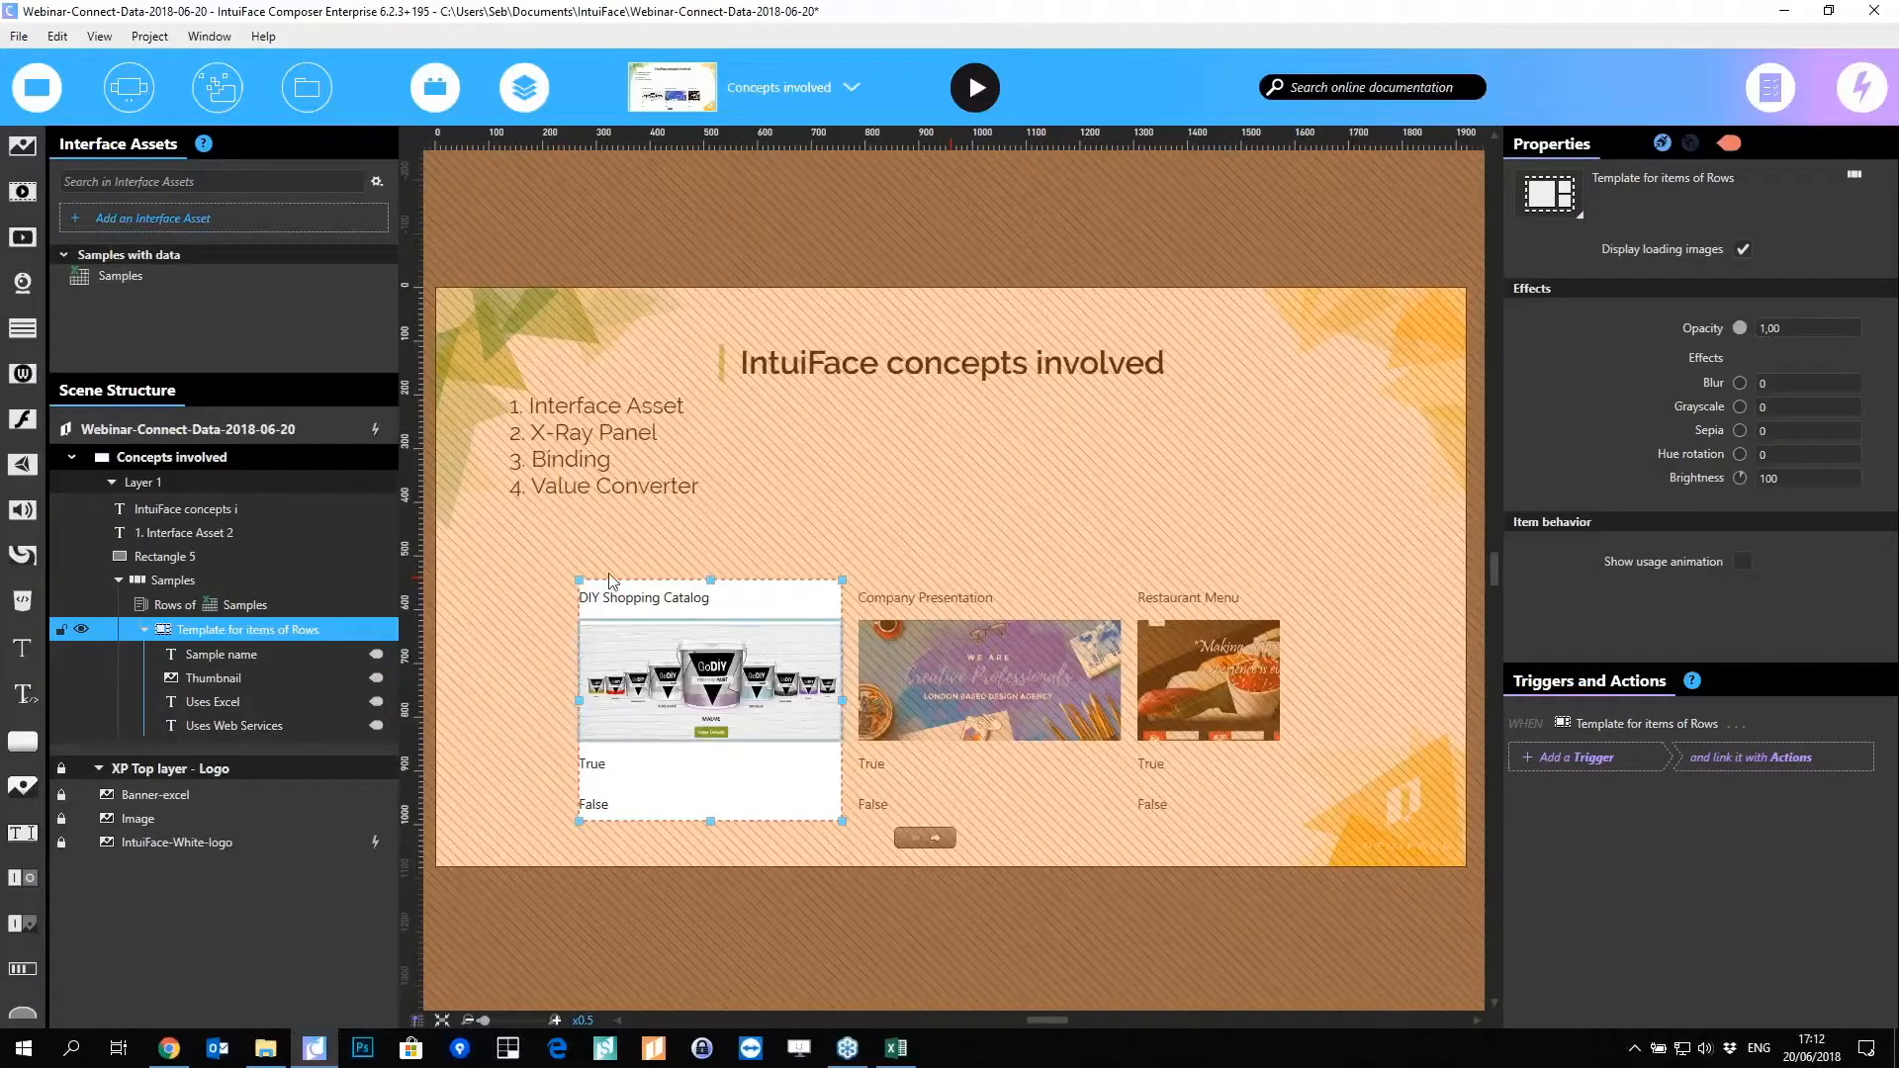
{"action": "left_click", "coordinate": [525, 534]}
{"action": "left_click", "coordinate": [525, 534]}
Step: Add an empty Image placeholder to the slide's upper right
{"action": "left_click", "coordinate": [534, 529]}
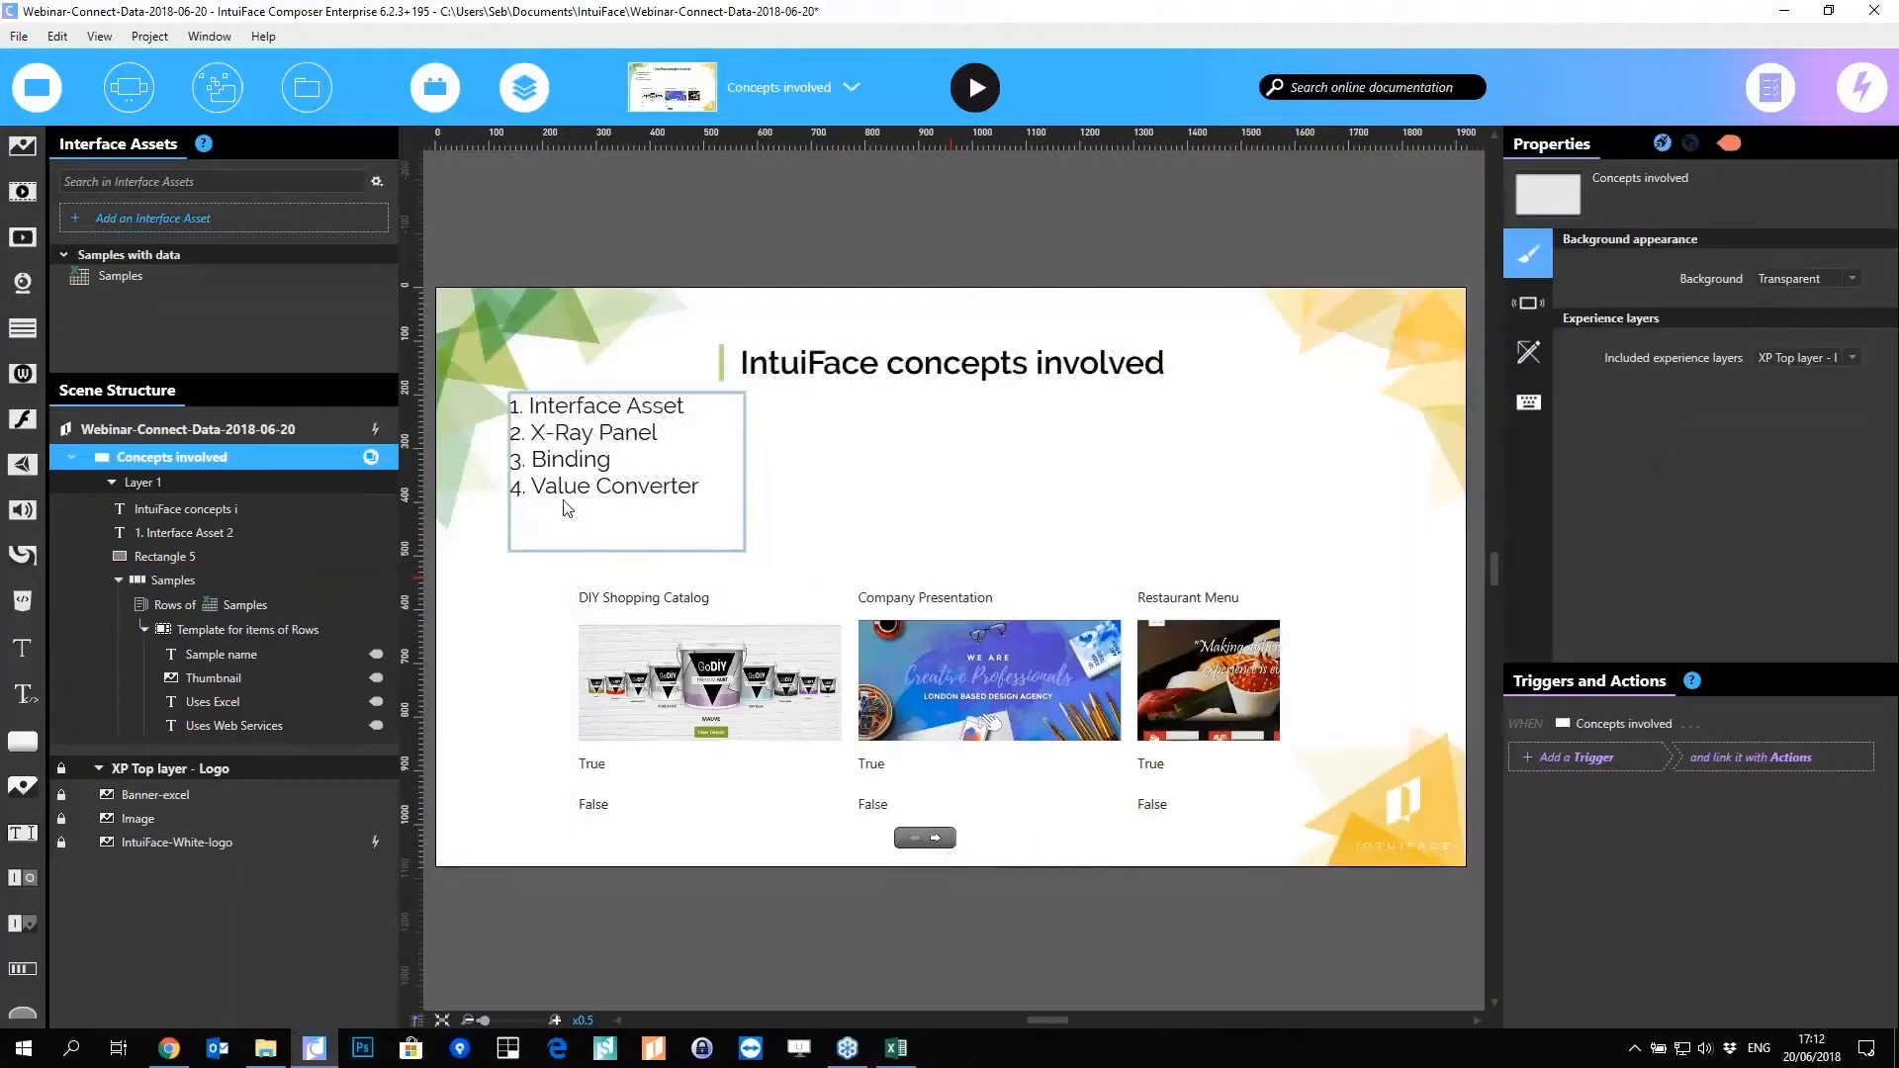
{"action": "left_click", "coordinate": [937, 653]}
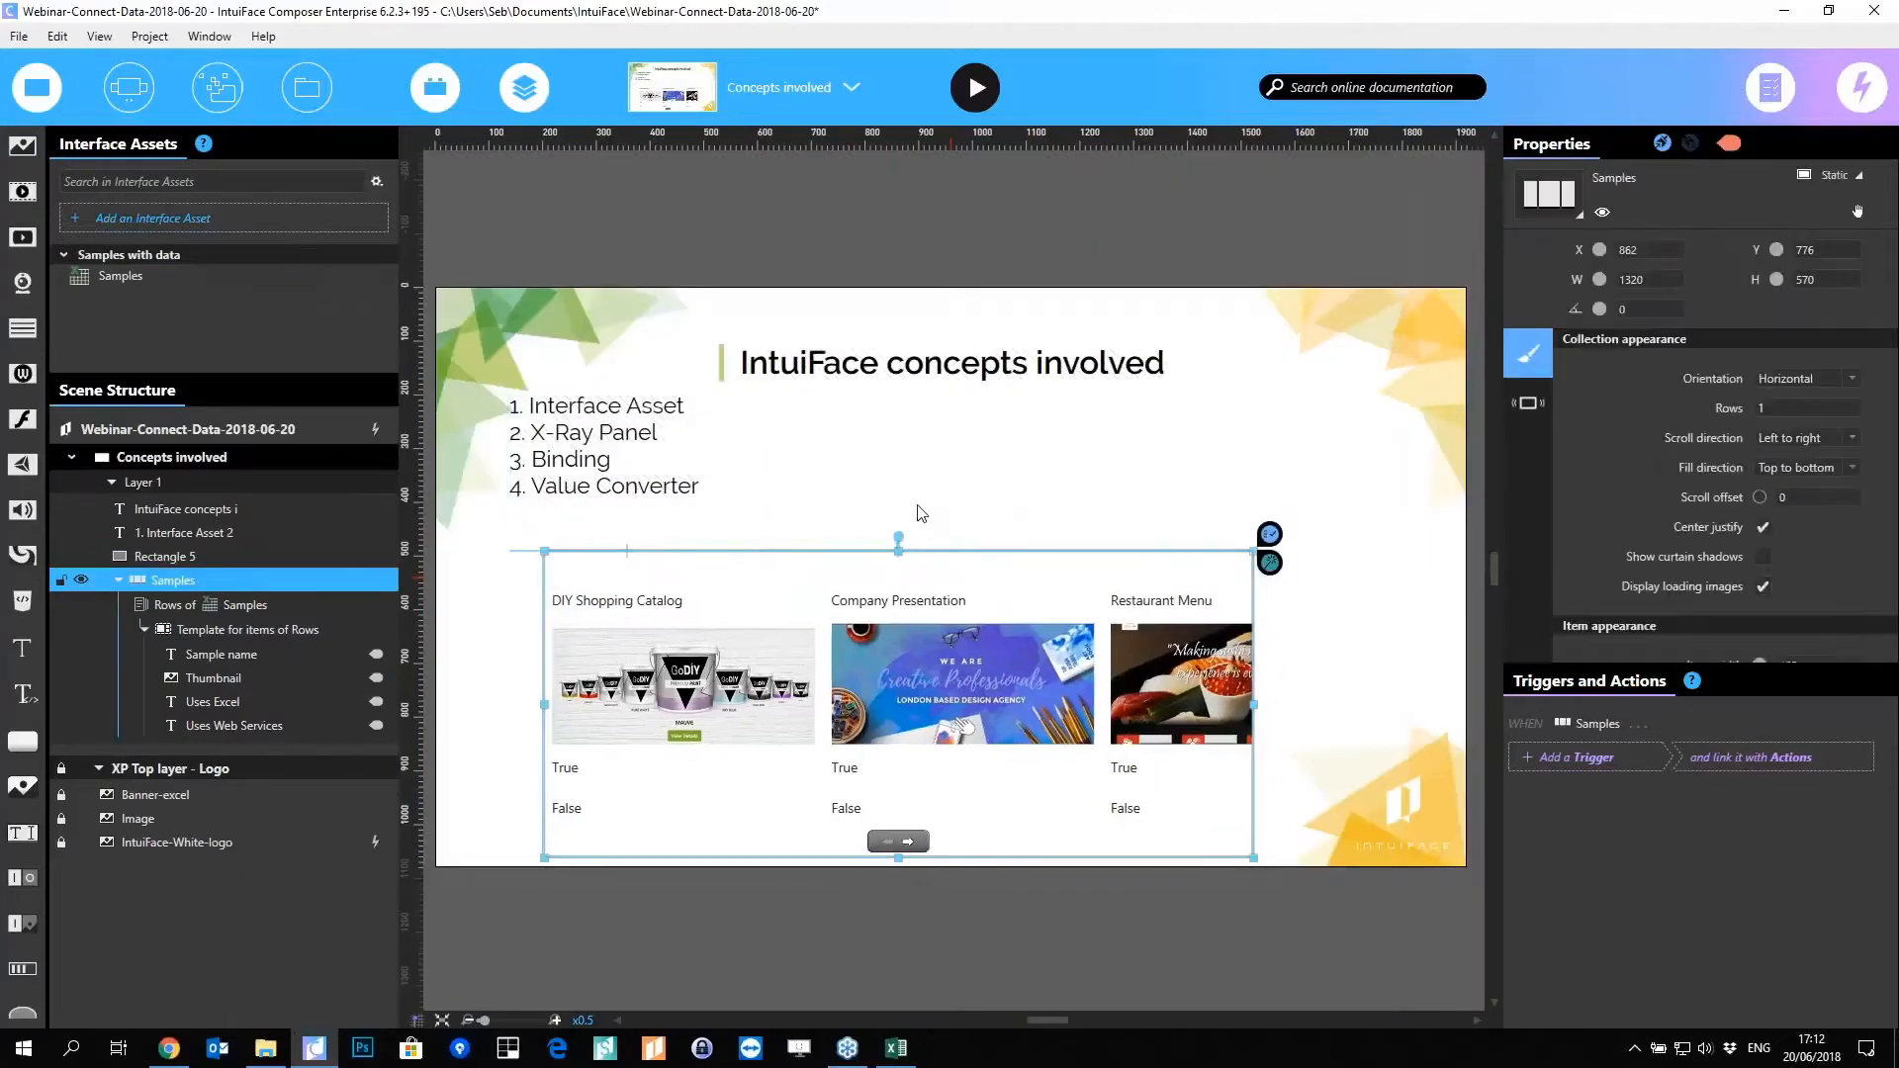
{"action": "left_click", "coordinate": [921, 513]}
{"action": "left_click_drag", "start_coordinate": [22, 146], "coordinate": [1073, 475]}
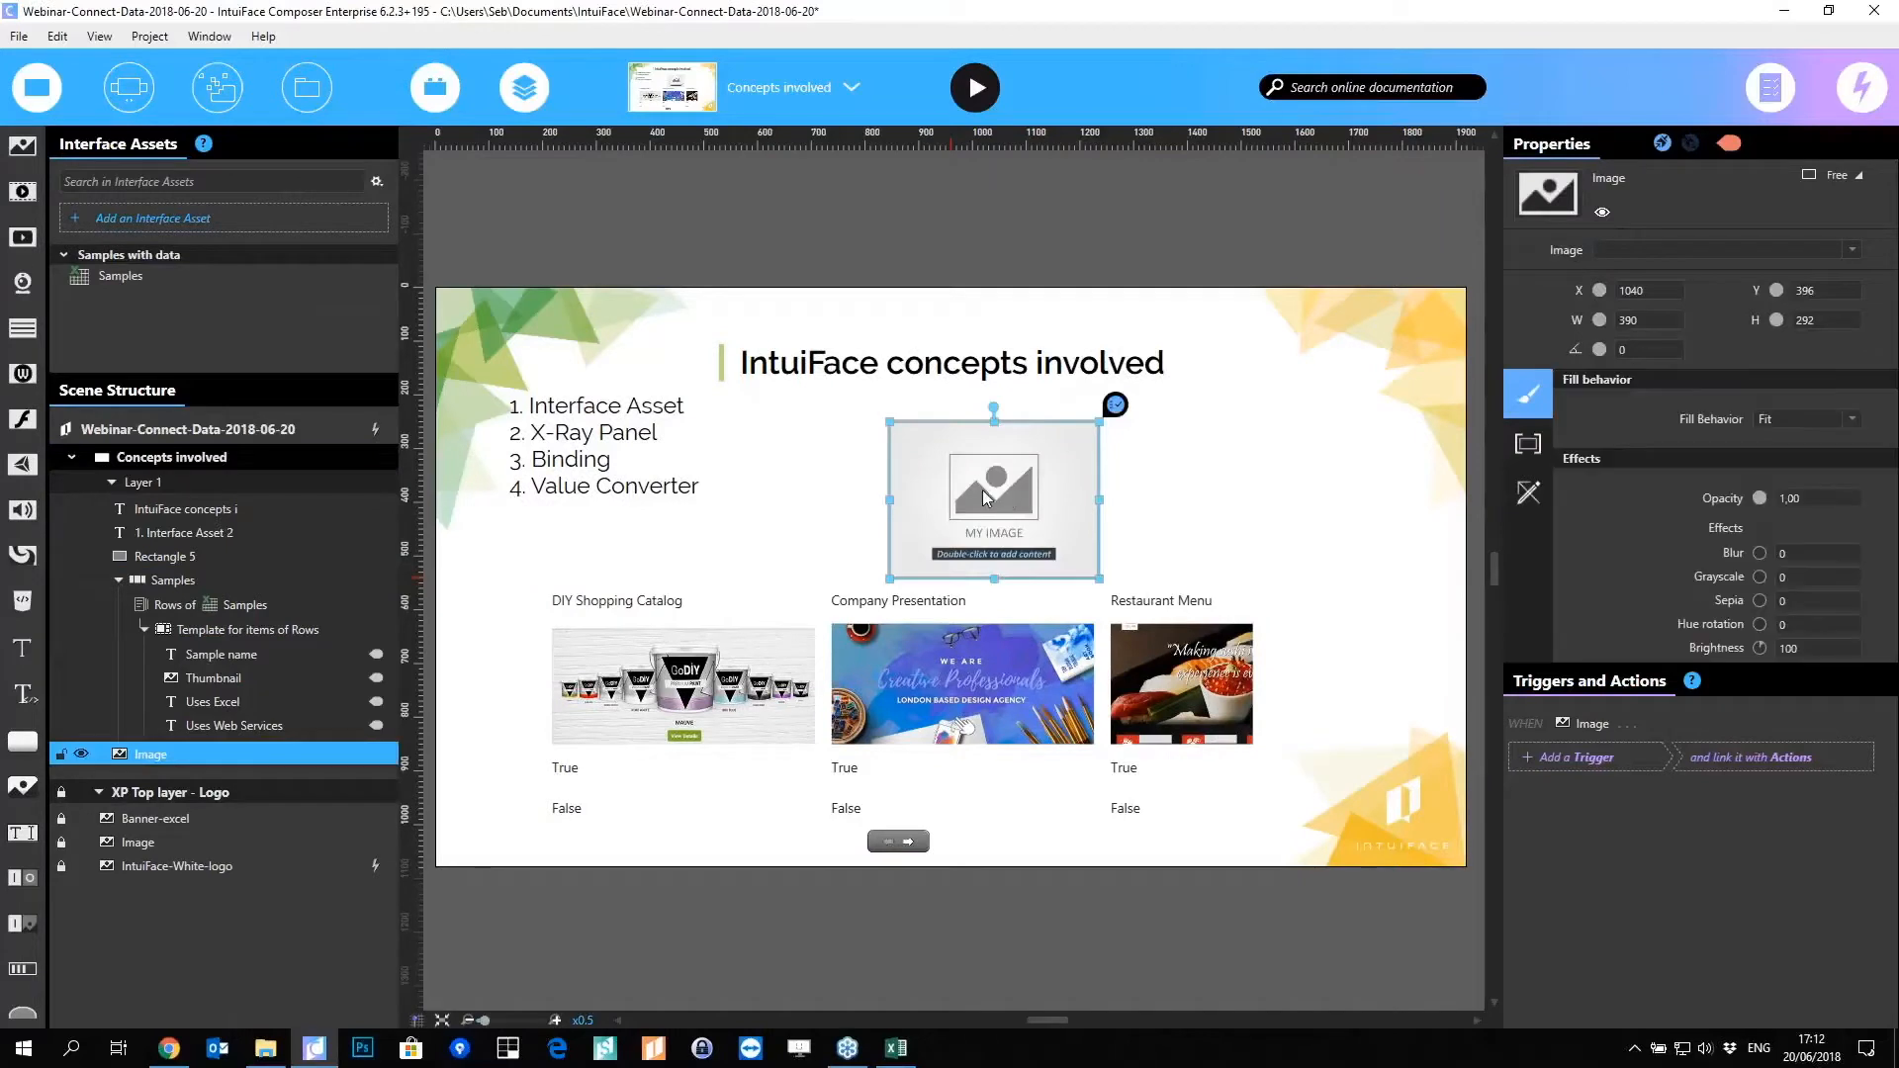
Step: Leave the image source empty and start a property binding on its Image property
{"action": "double_click", "coordinate": [1088, 476]}
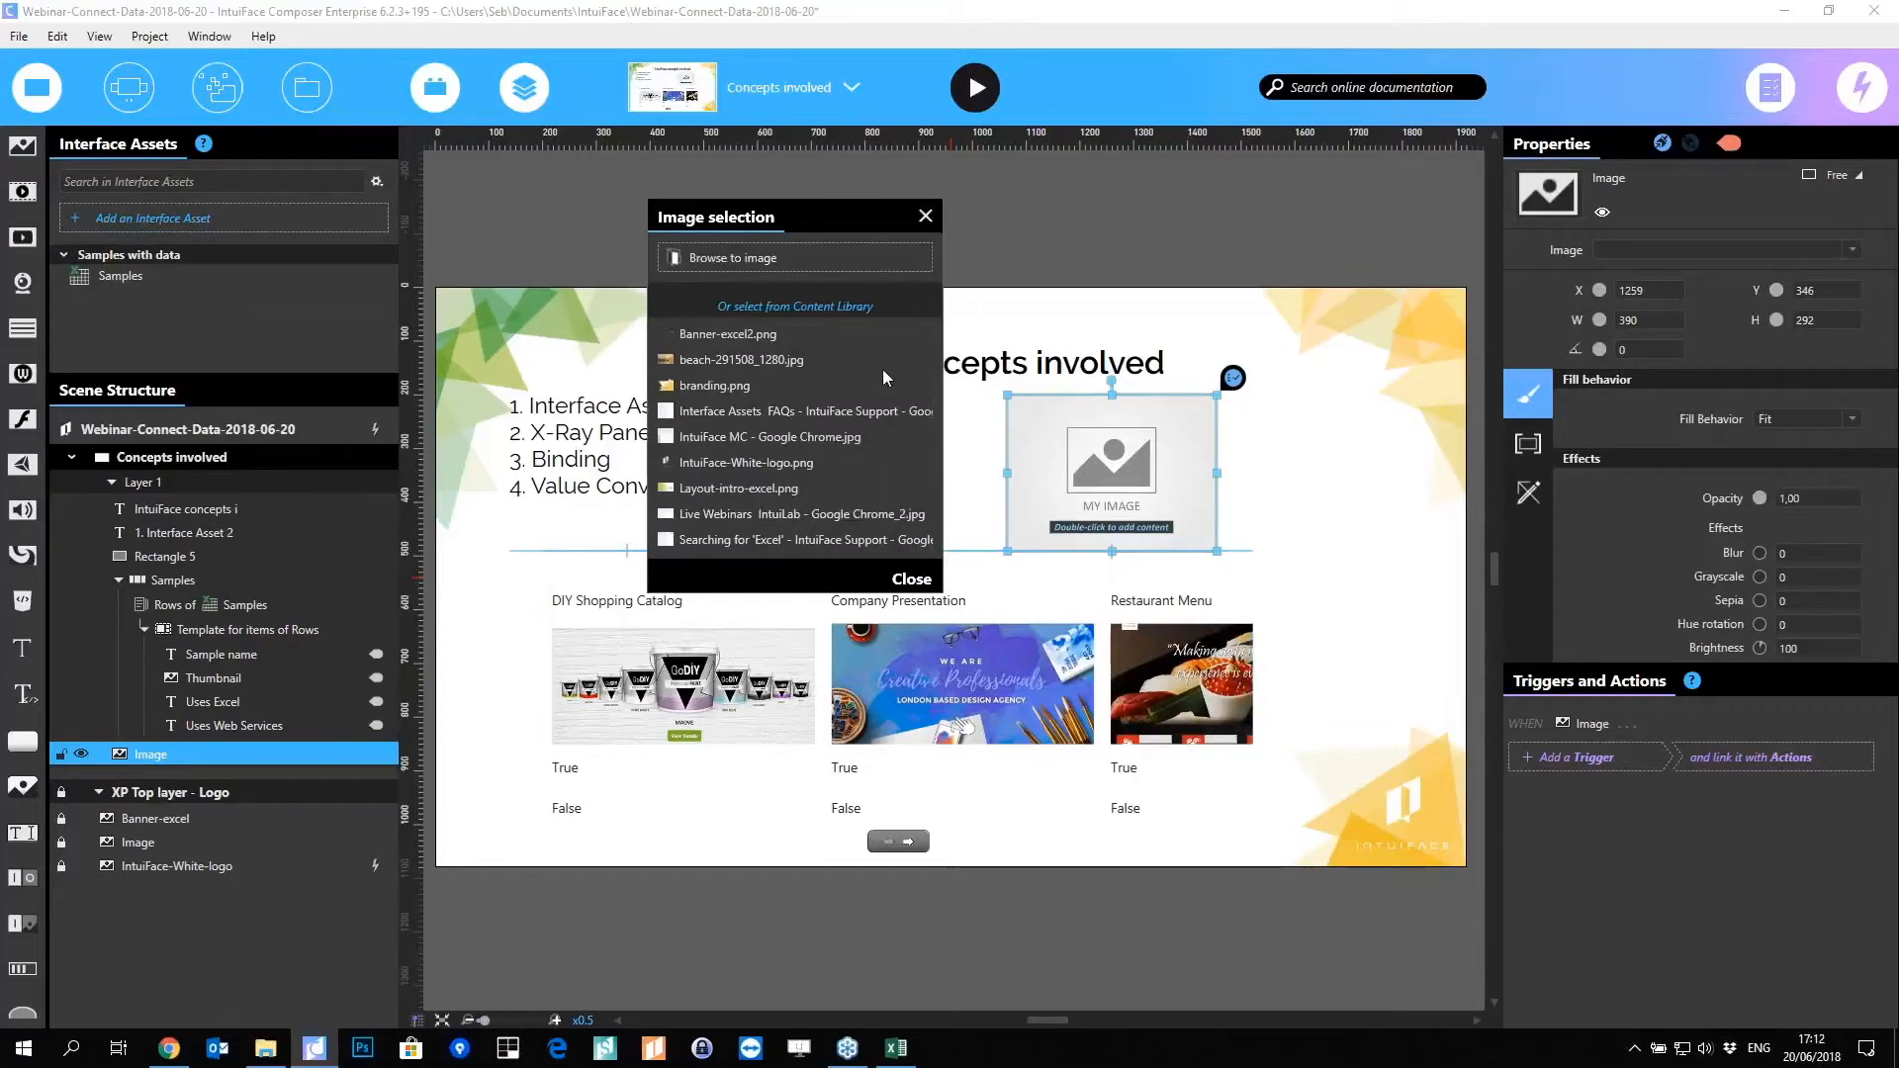
{"action": "left_click", "coordinate": [925, 216]}
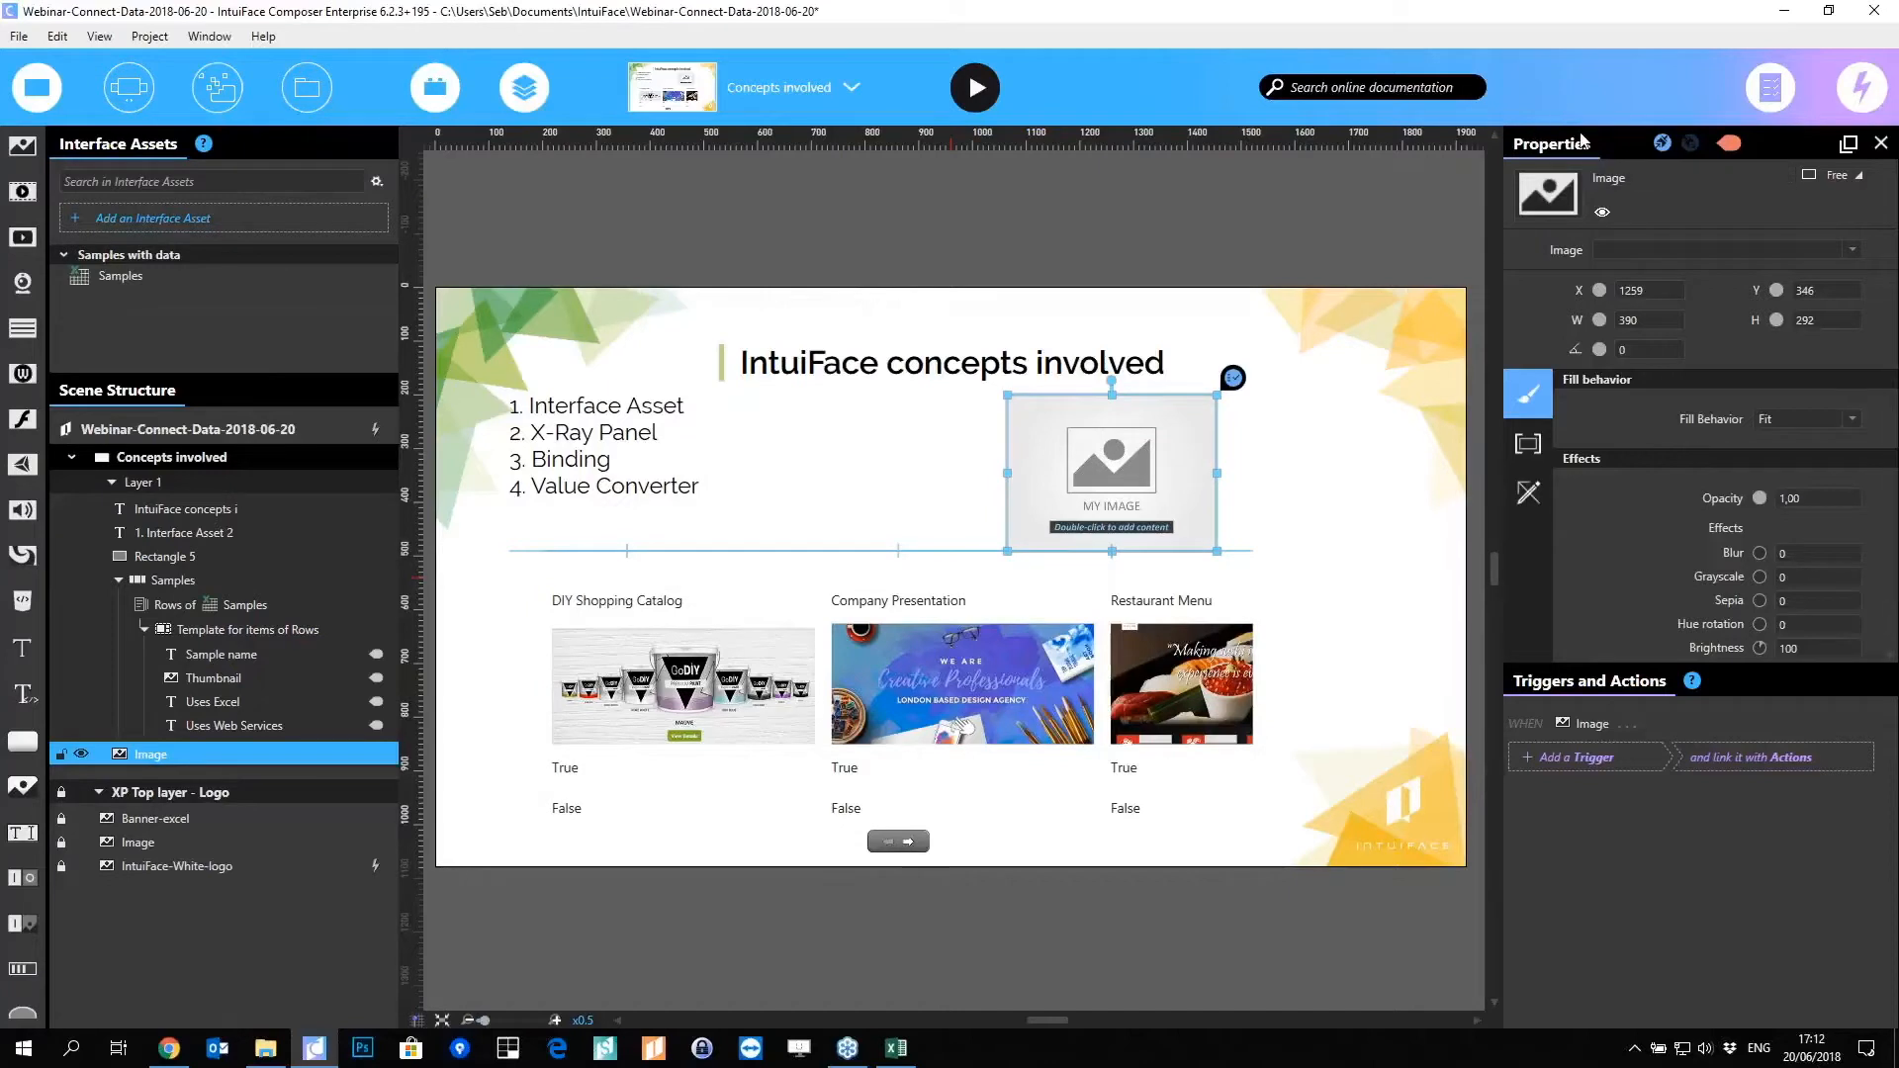
{"action": "left_click", "coordinate": [1851, 249]}
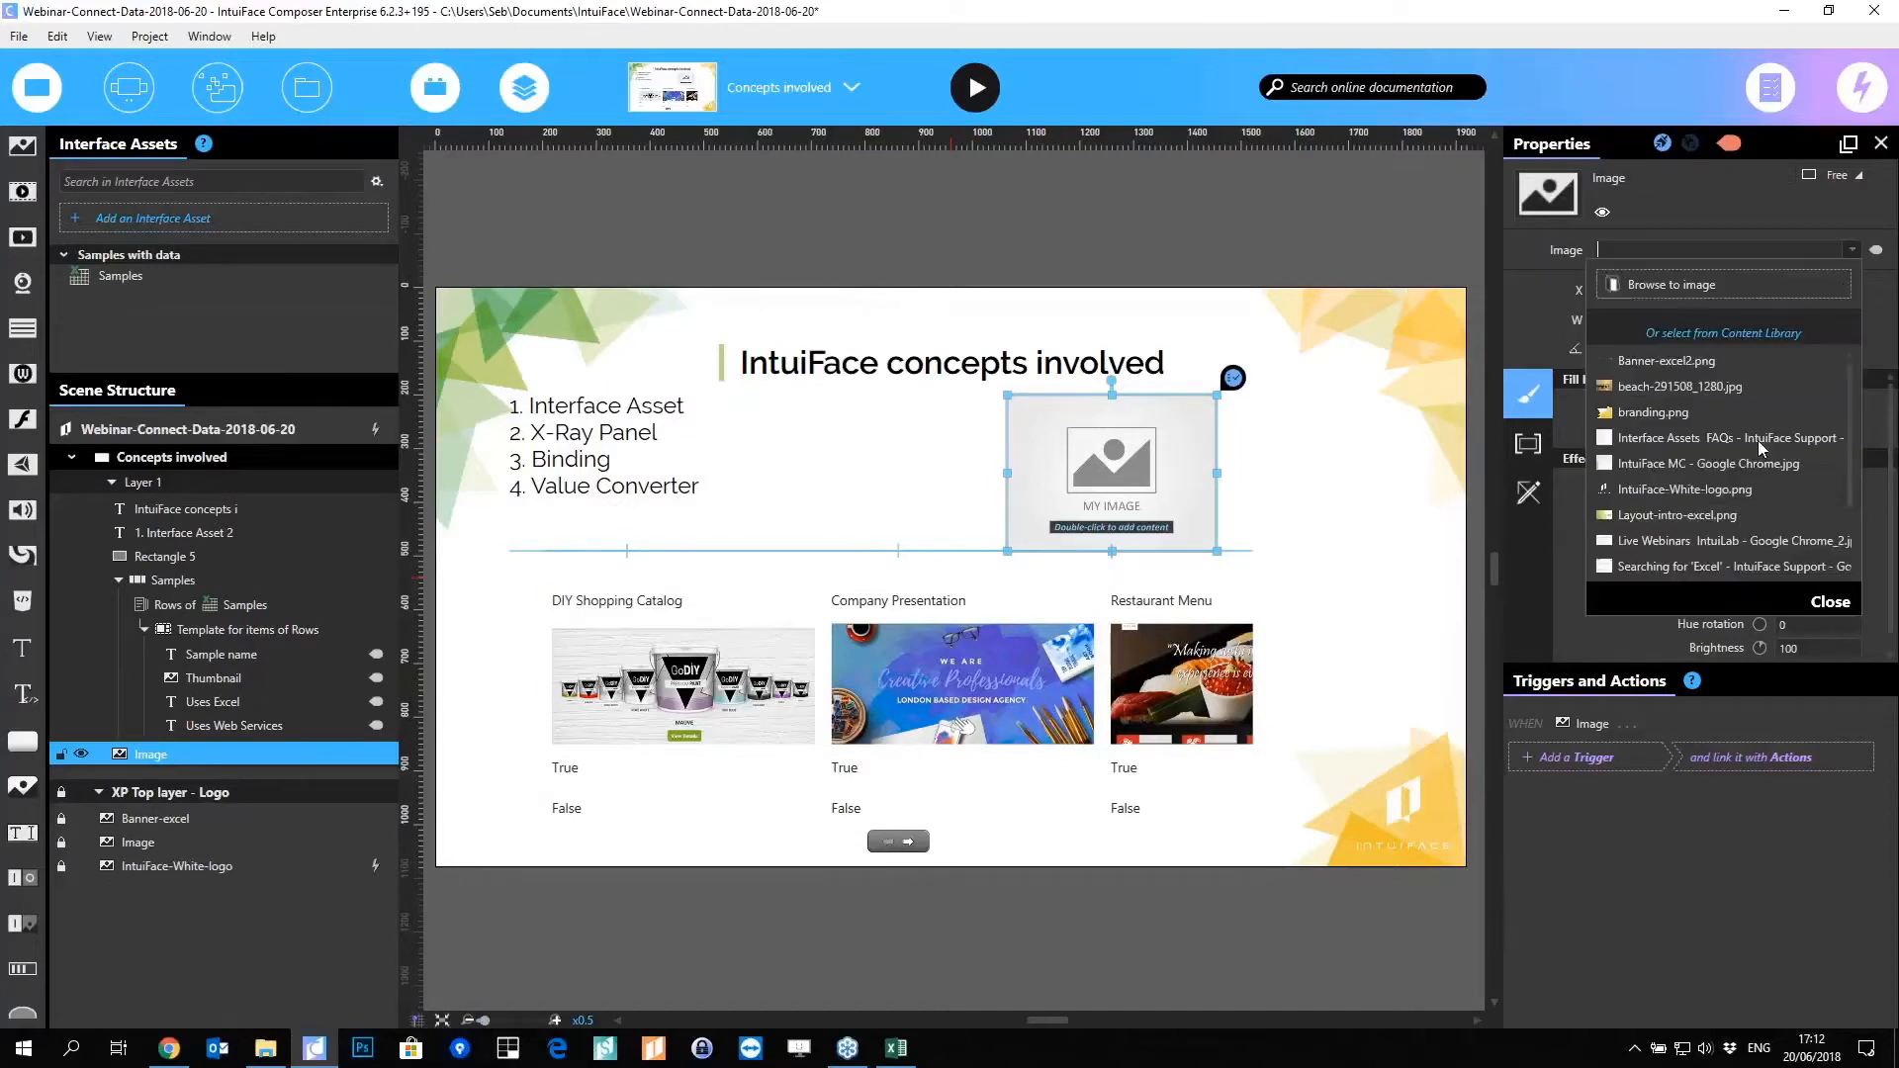
{"action": "left_click", "coordinate": [1739, 227]}
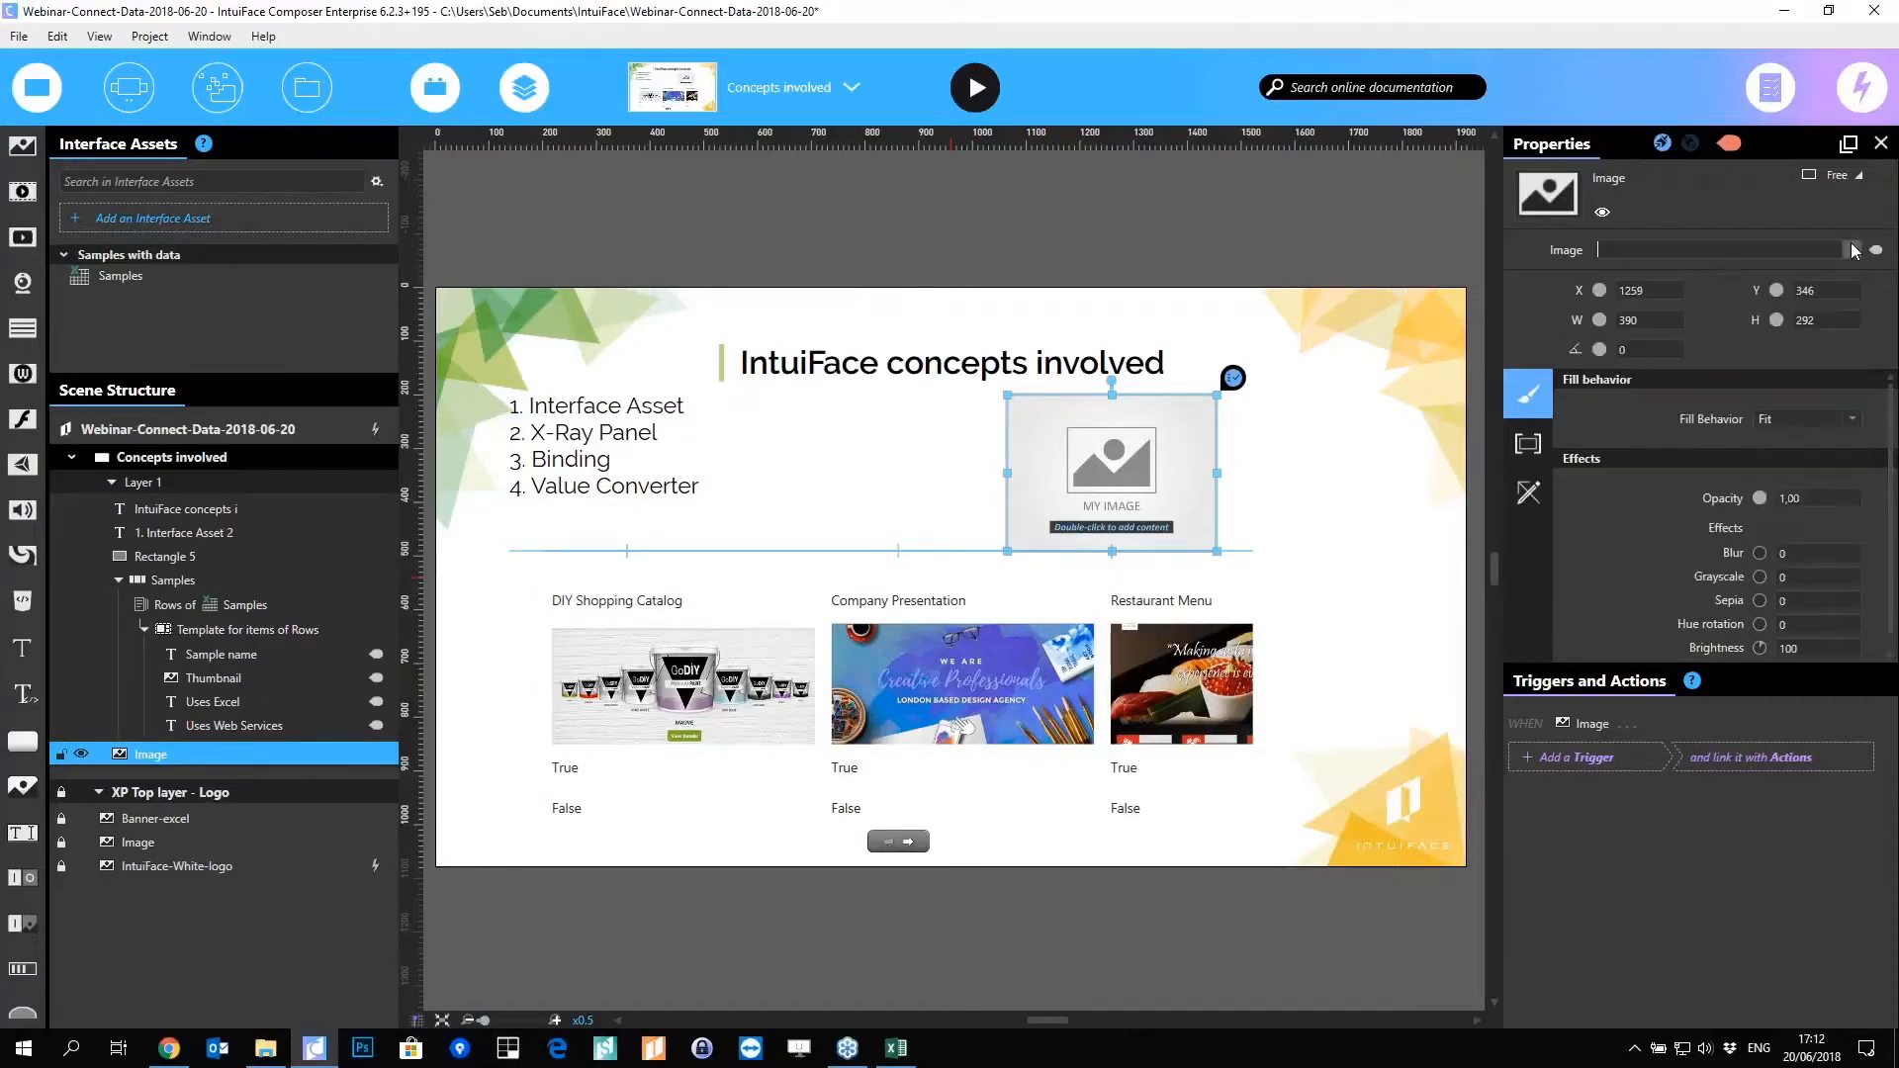
{"action": "left_click", "coordinate": [1752, 250]}
{"action": "left_click", "coordinate": [1877, 252]}
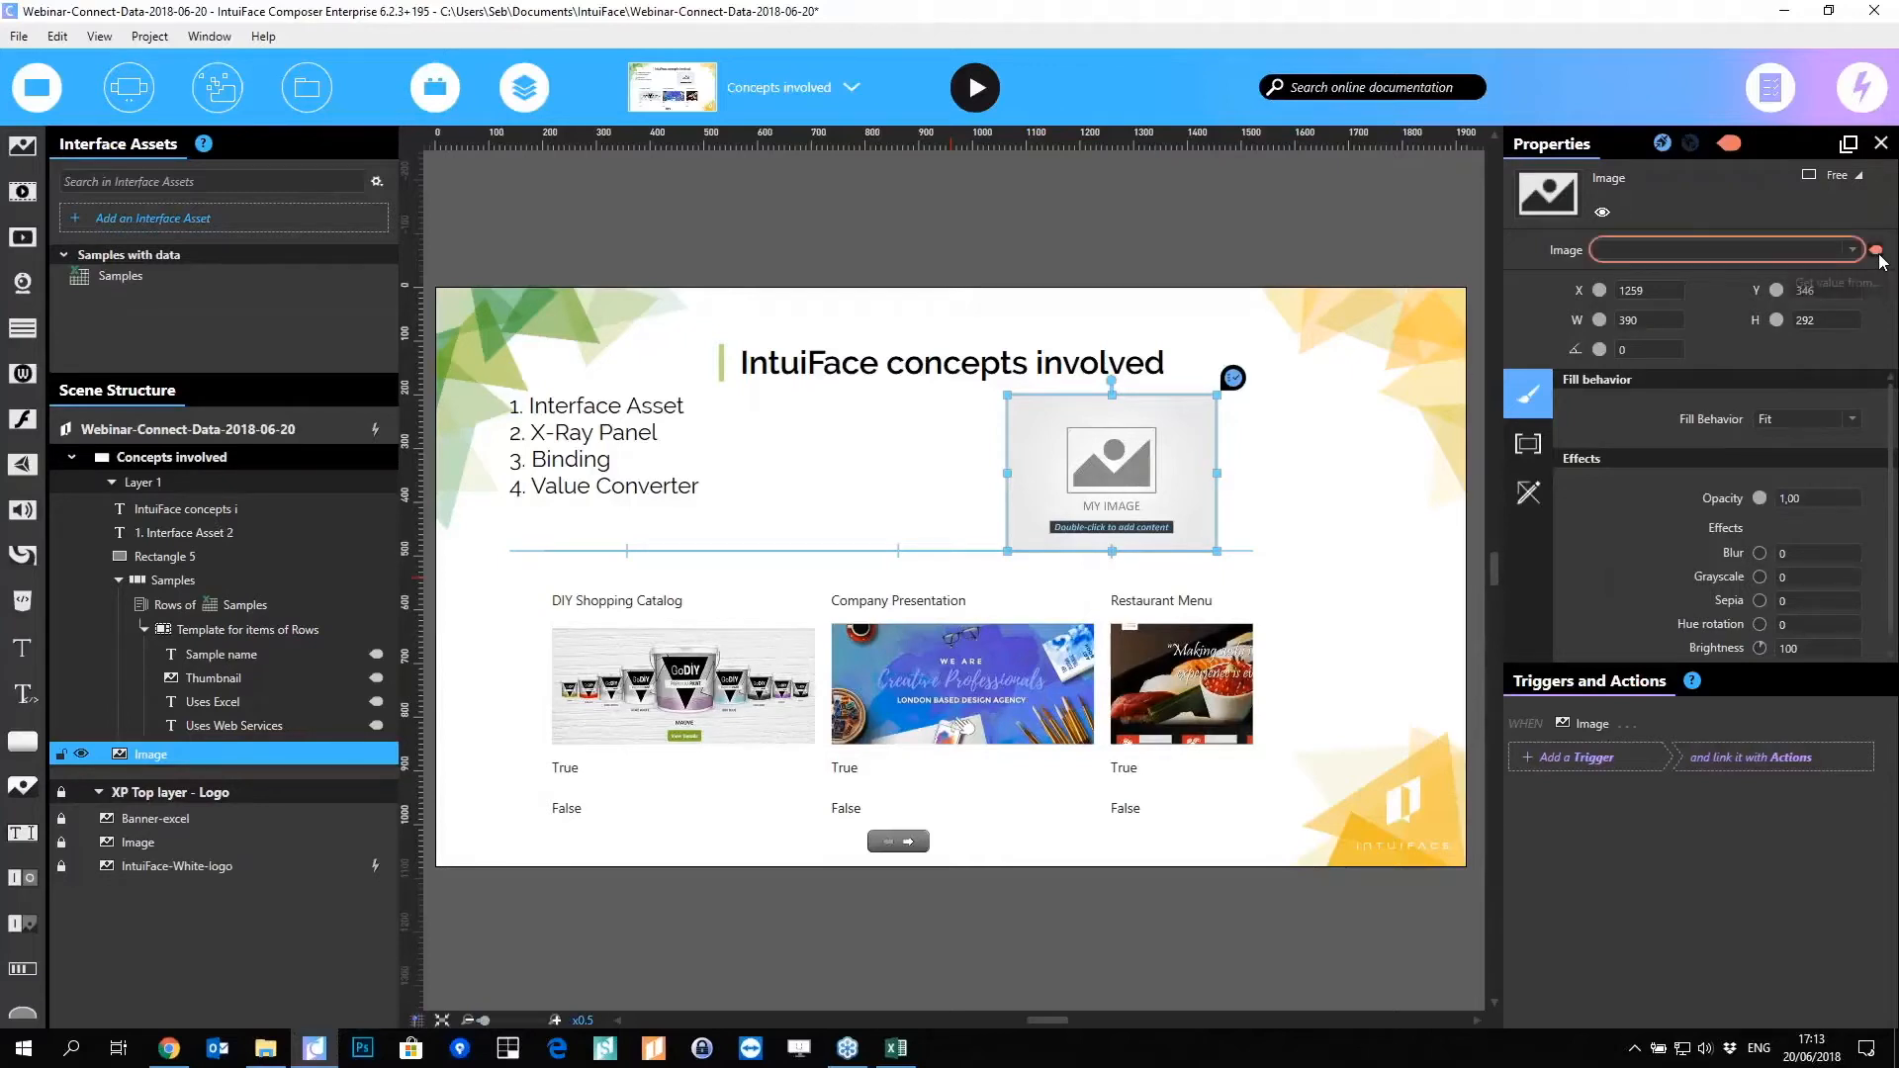
Step: In Property binding, choose Interface Assets > Samples and bind the image to the Thumbnail field
{"action": "left_click_drag", "start_coordinate": [1260, 128], "coordinate": [1730, 312]}
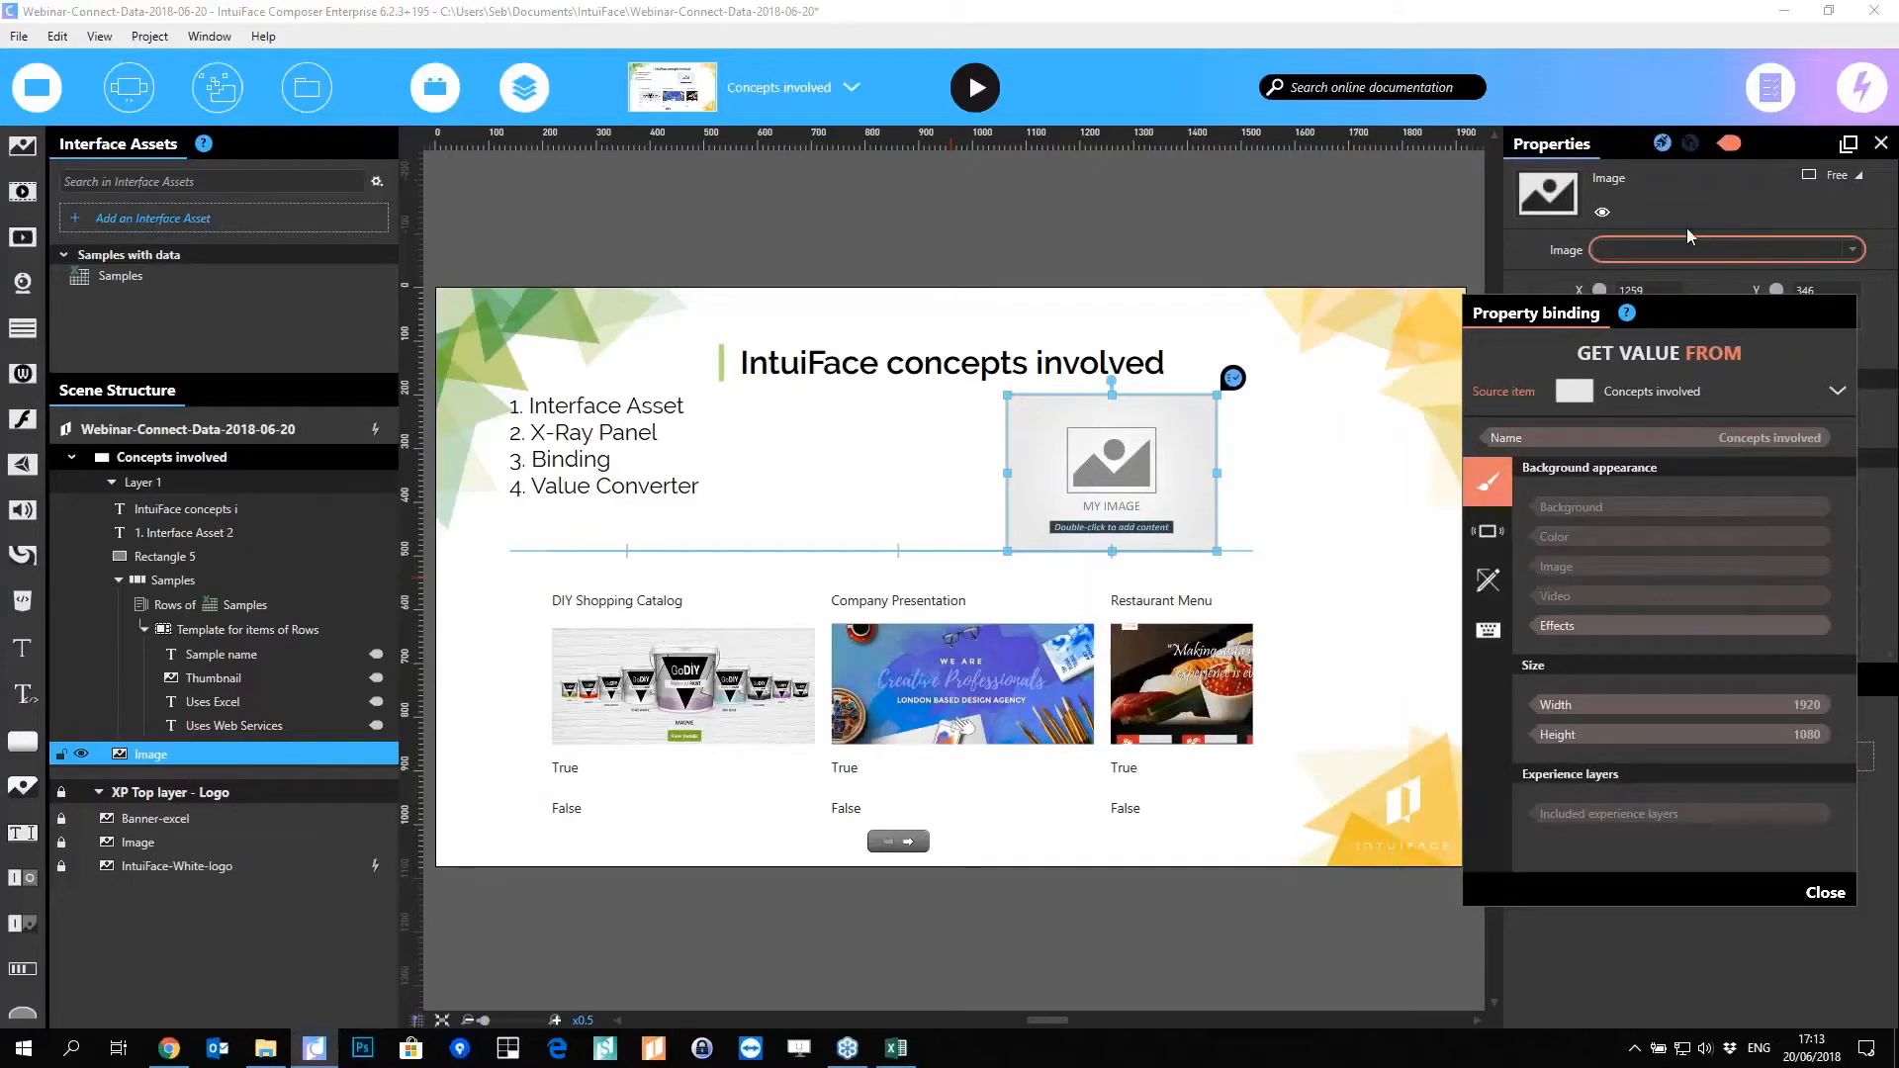
{"action": "left_click", "coordinate": [1719, 389]}
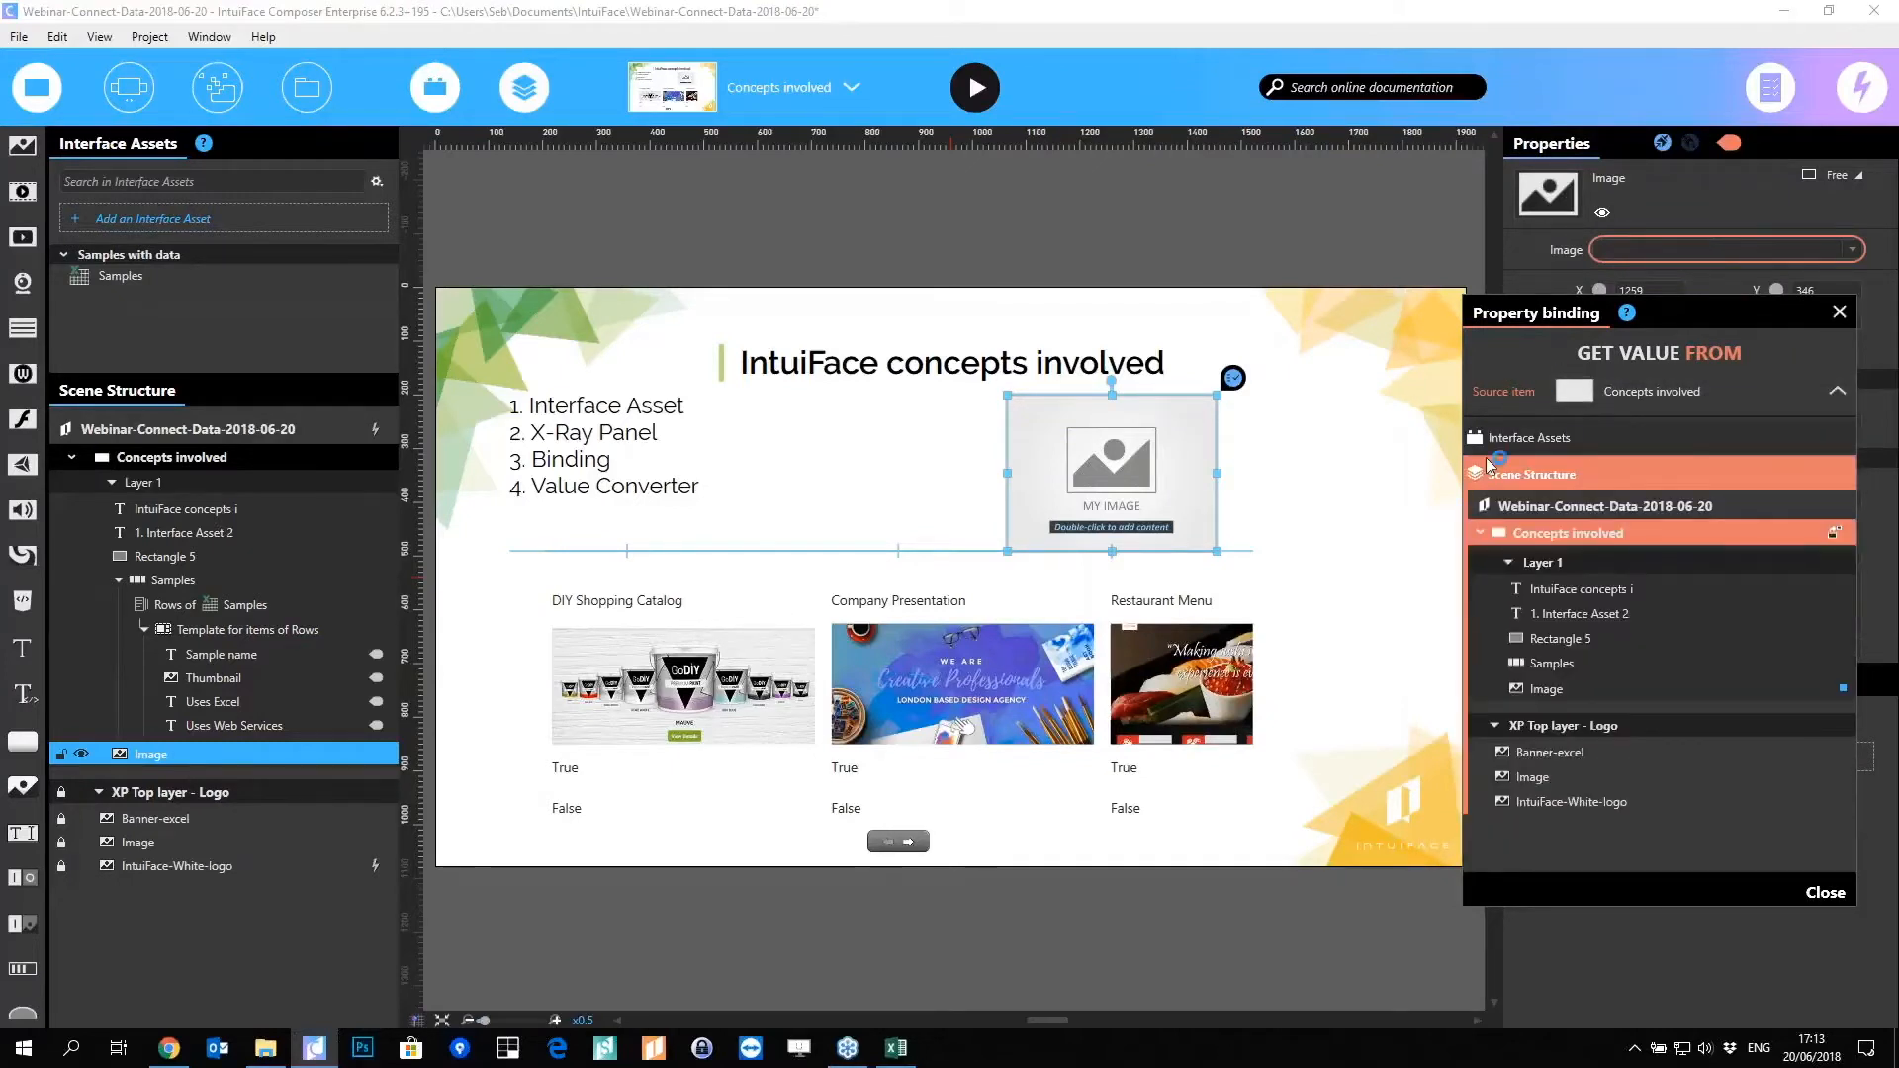
{"action": "left_click", "coordinate": [1533, 474]}
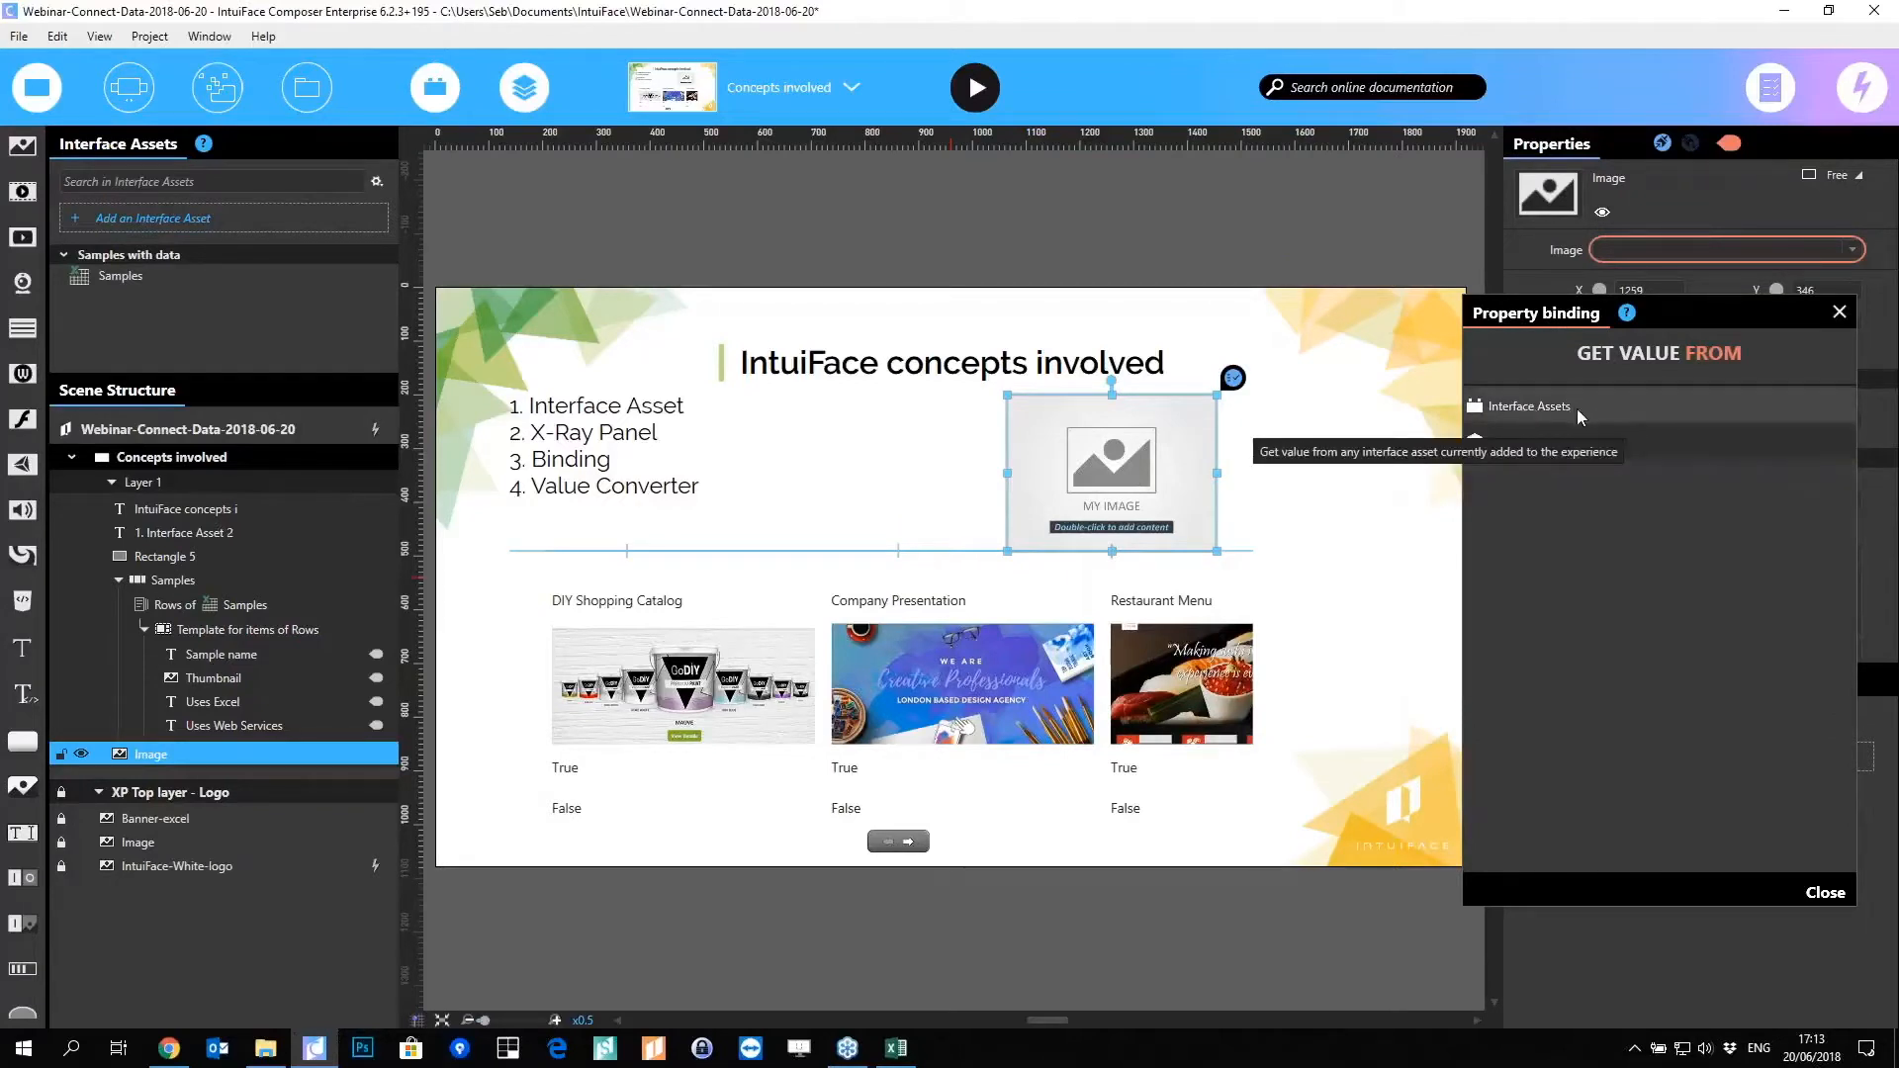
{"action": "left_click", "coordinate": [1534, 410]}
{"action": "left_click", "coordinate": [1565, 460]}
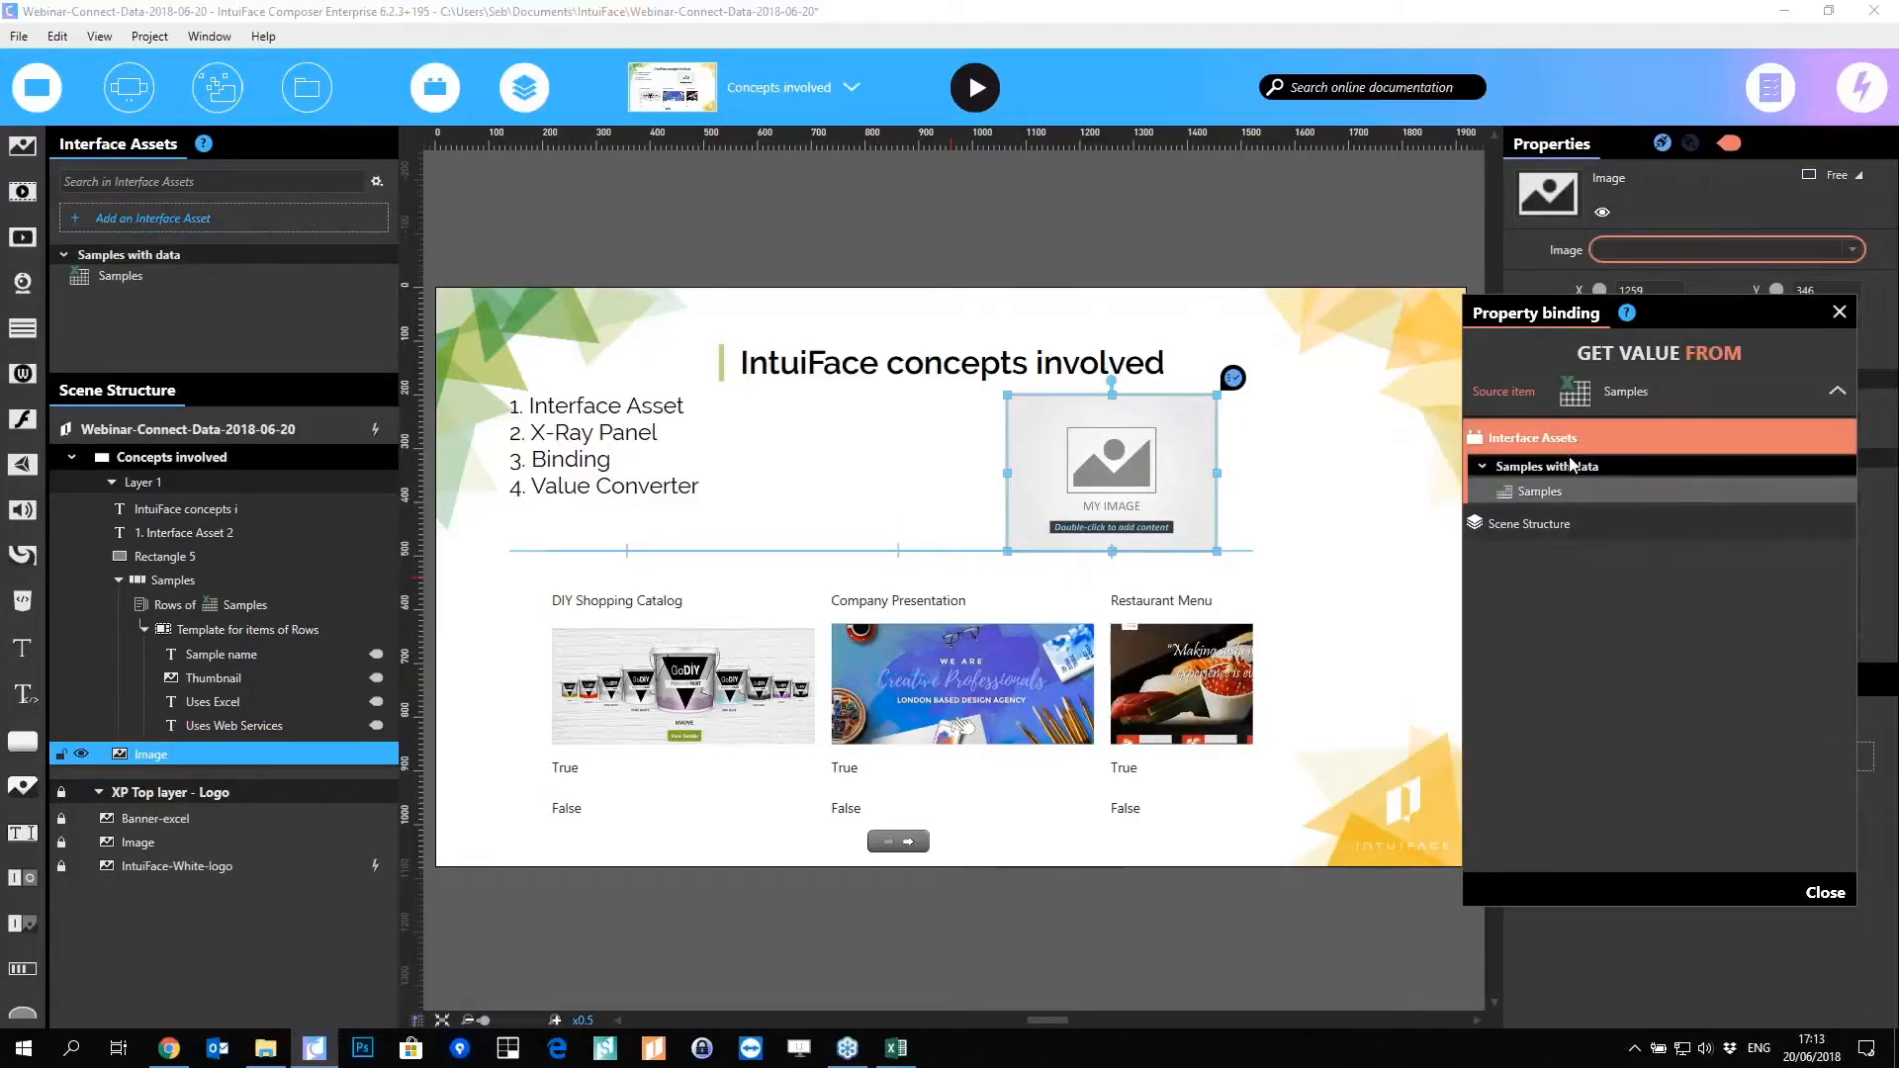
{"action": "left_click", "coordinate": [1493, 458]}
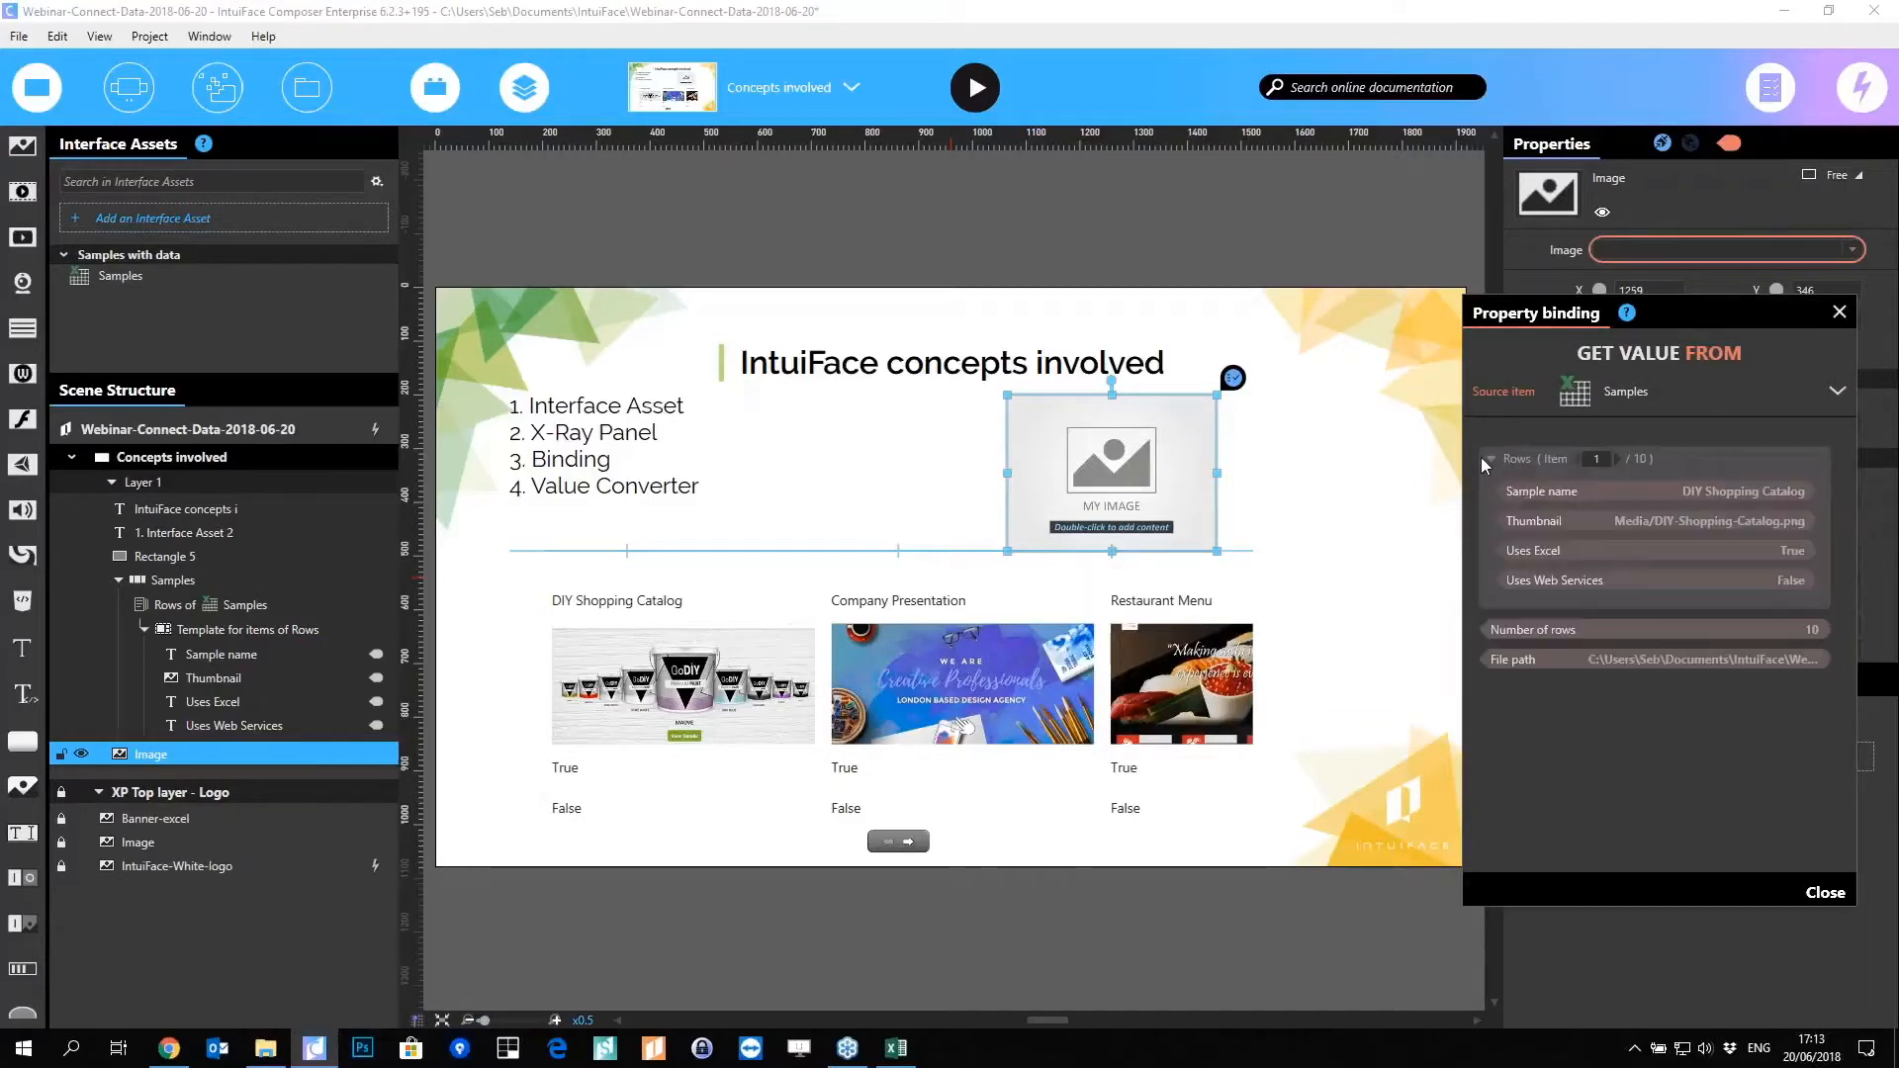
{"action": "left_click", "coordinate": [1596, 520]}
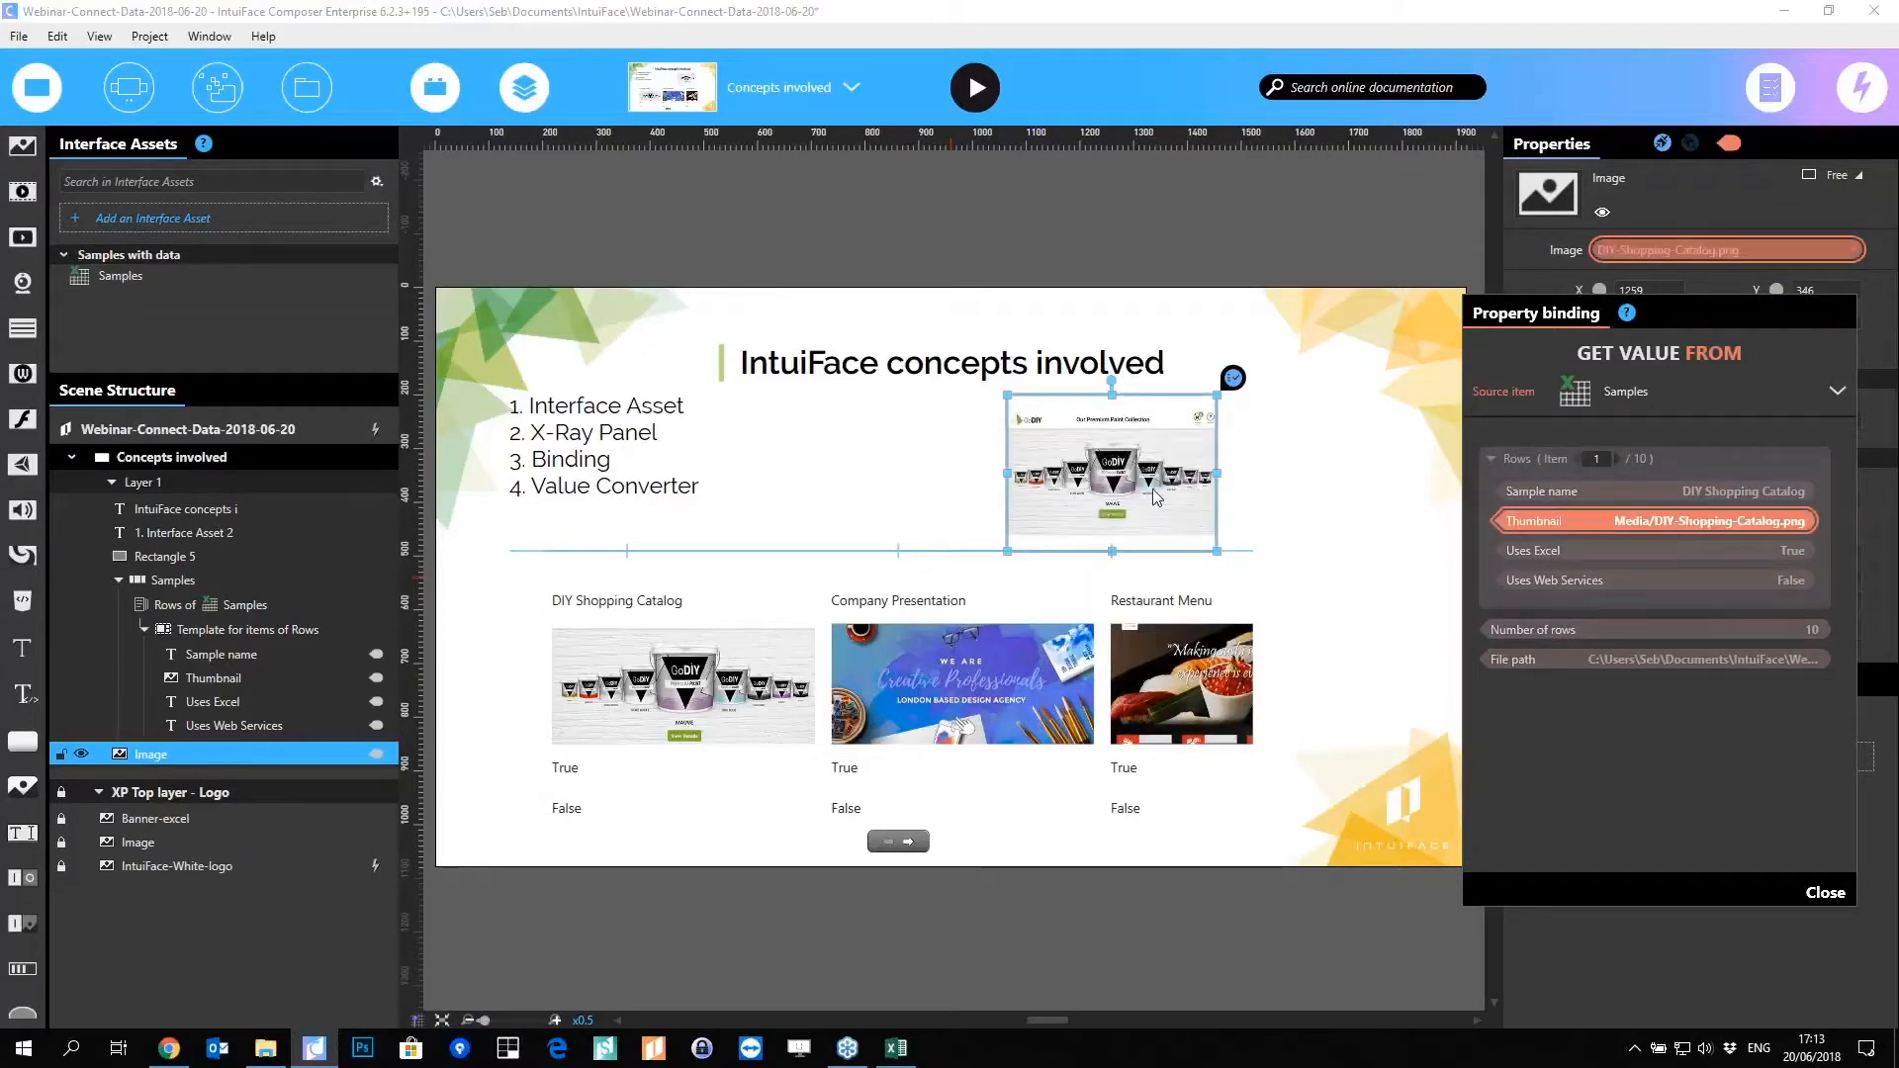
Step: Set the binding's Rows Item to 3 so it shows RestaurantMenu.jpg, then close the panel
{"action": "left_click", "coordinate": [1598, 459]}
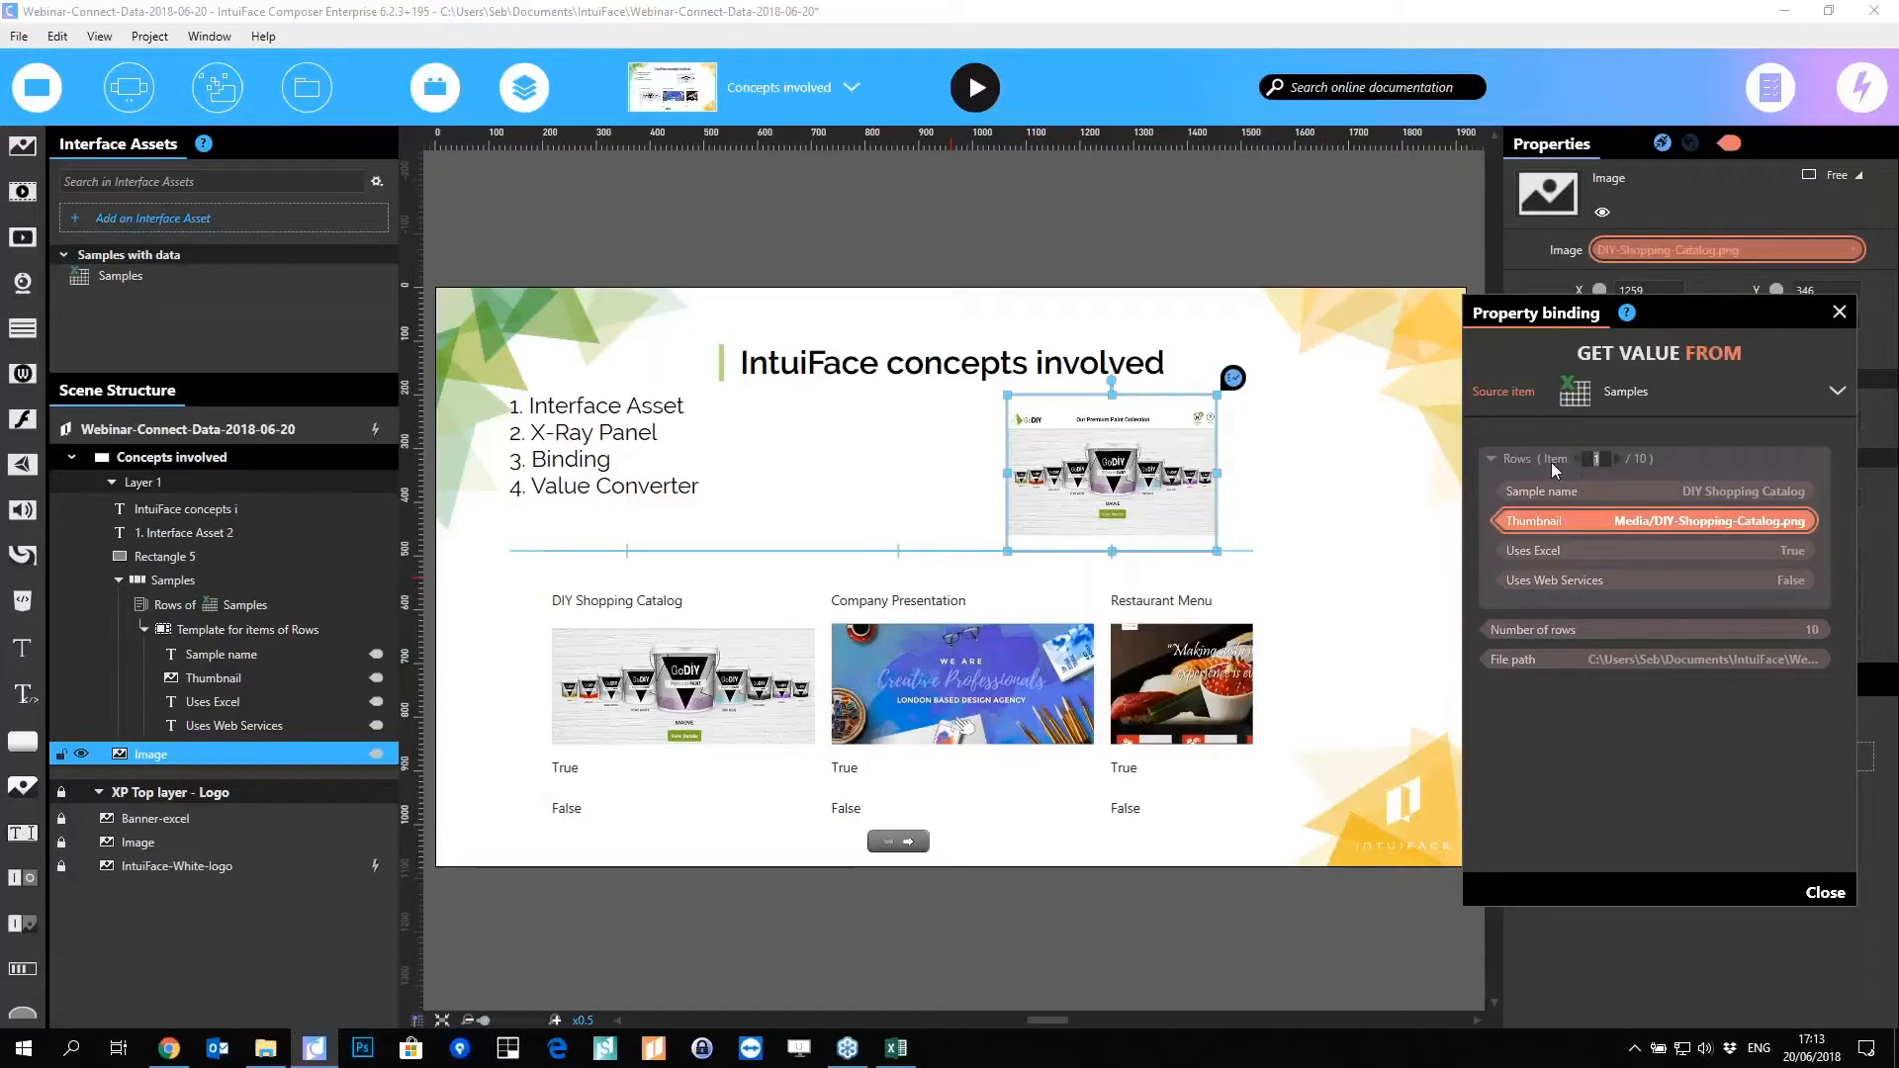
{"action": "type", "text": "3"}
{"action": "left_click", "coordinate": [1557, 518]}
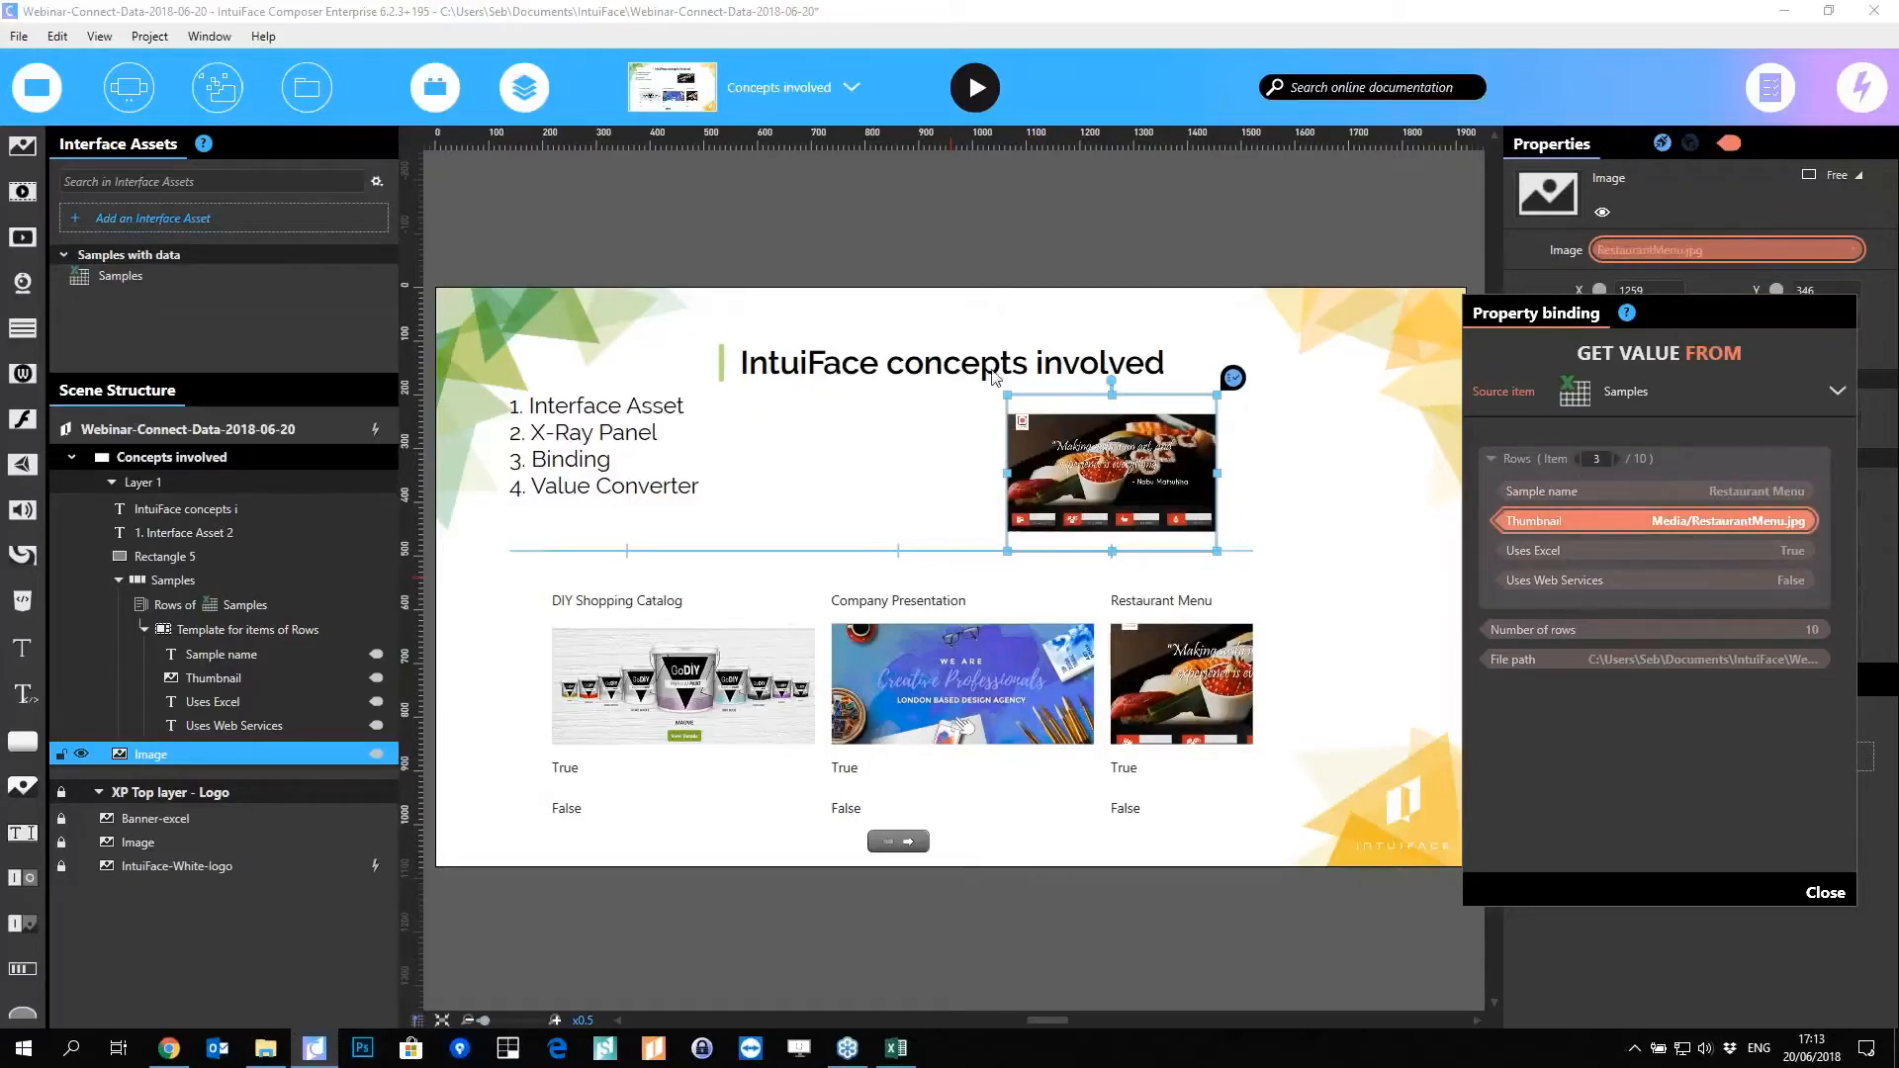
{"action": "left_click", "coordinate": [1839, 311]}
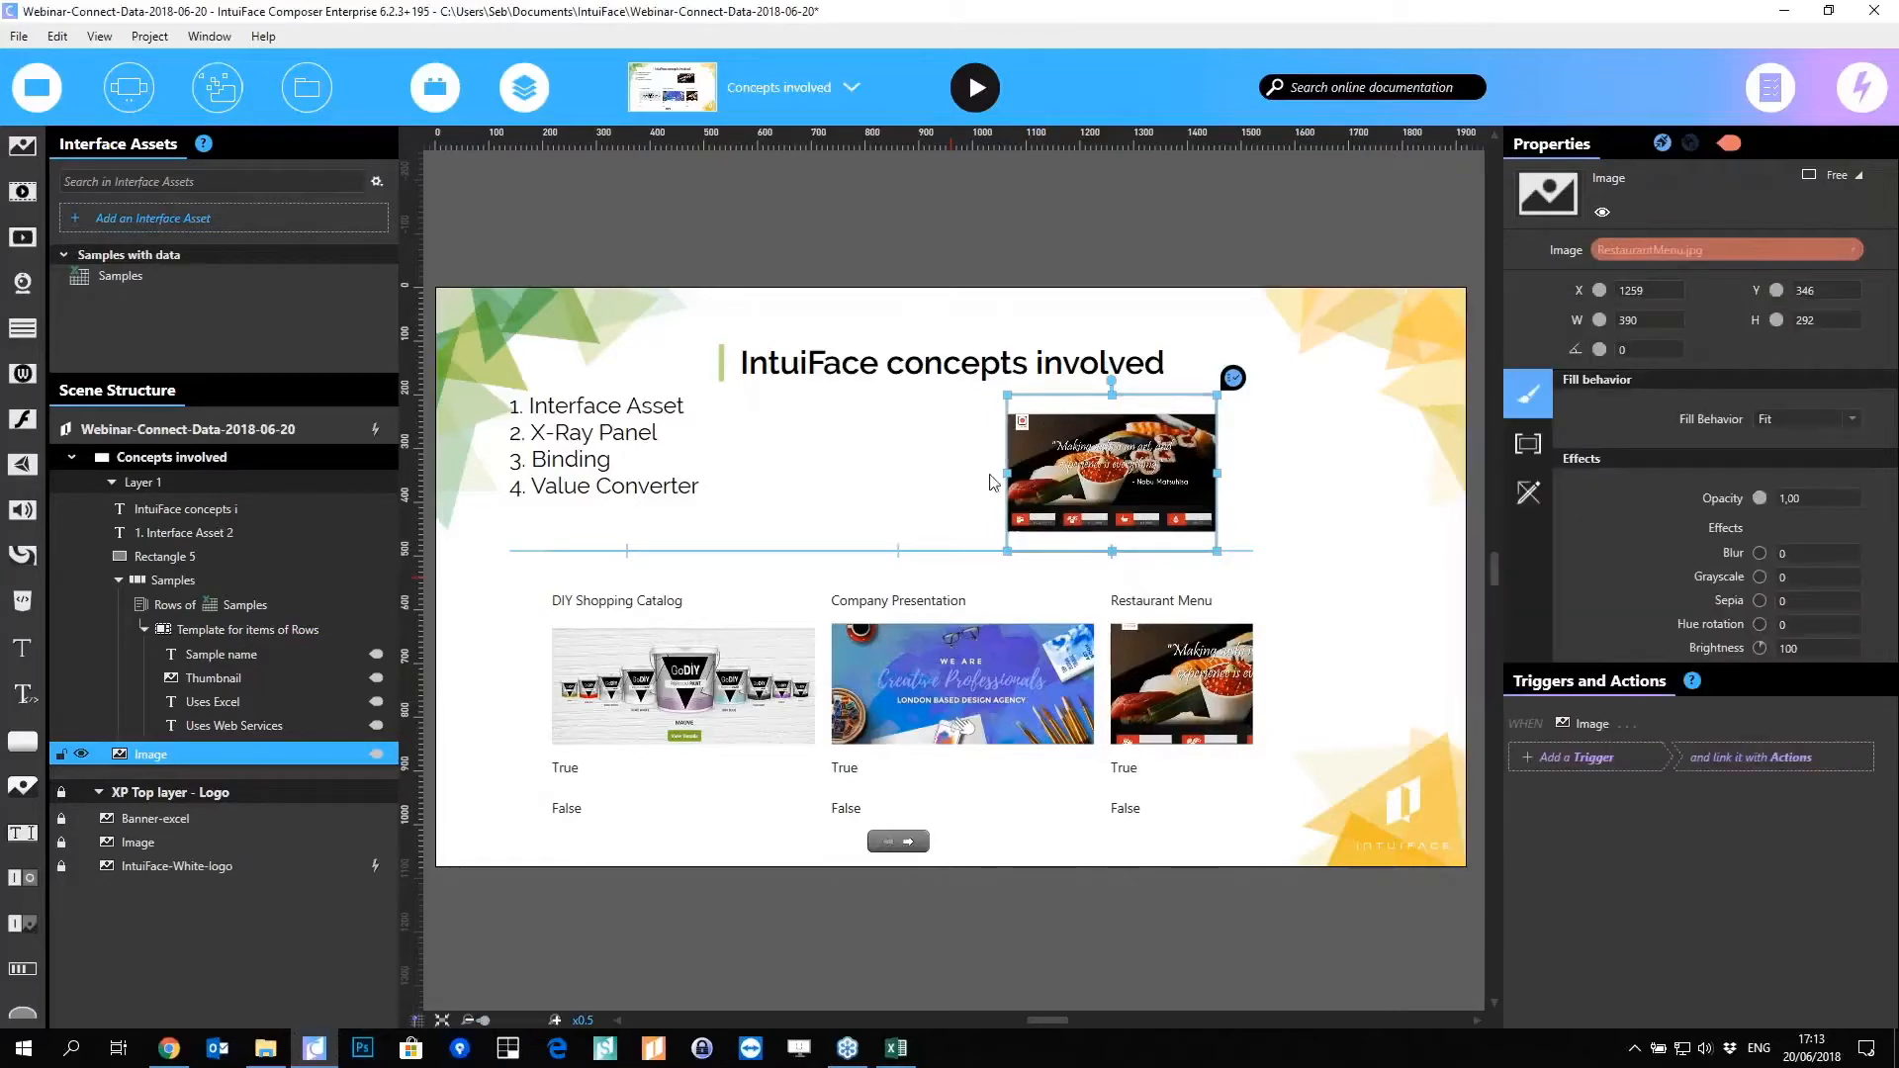
{"action": "left_click", "coordinate": [669, 718]}
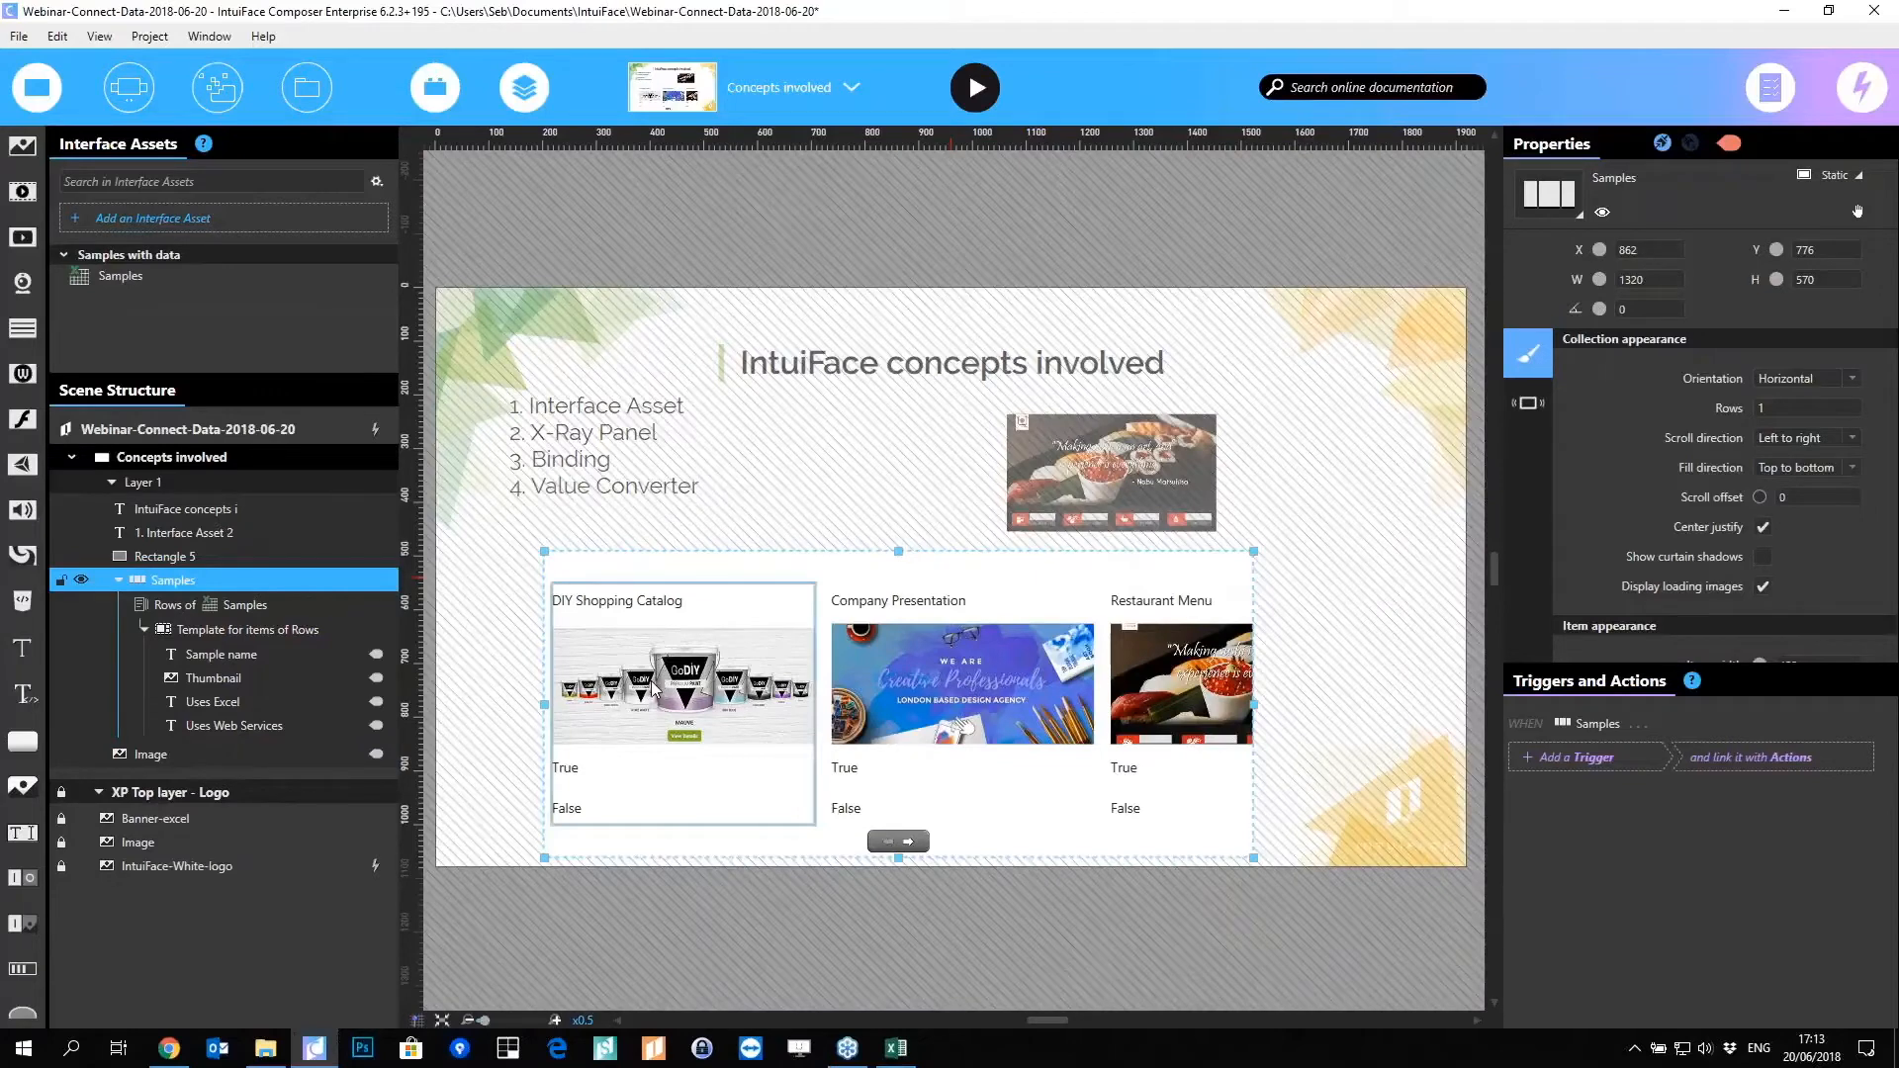
Step: Delete the Uses Excel and Uses Web Services texts from the gallery item template
{"action": "left_click", "coordinate": [659, 685]}
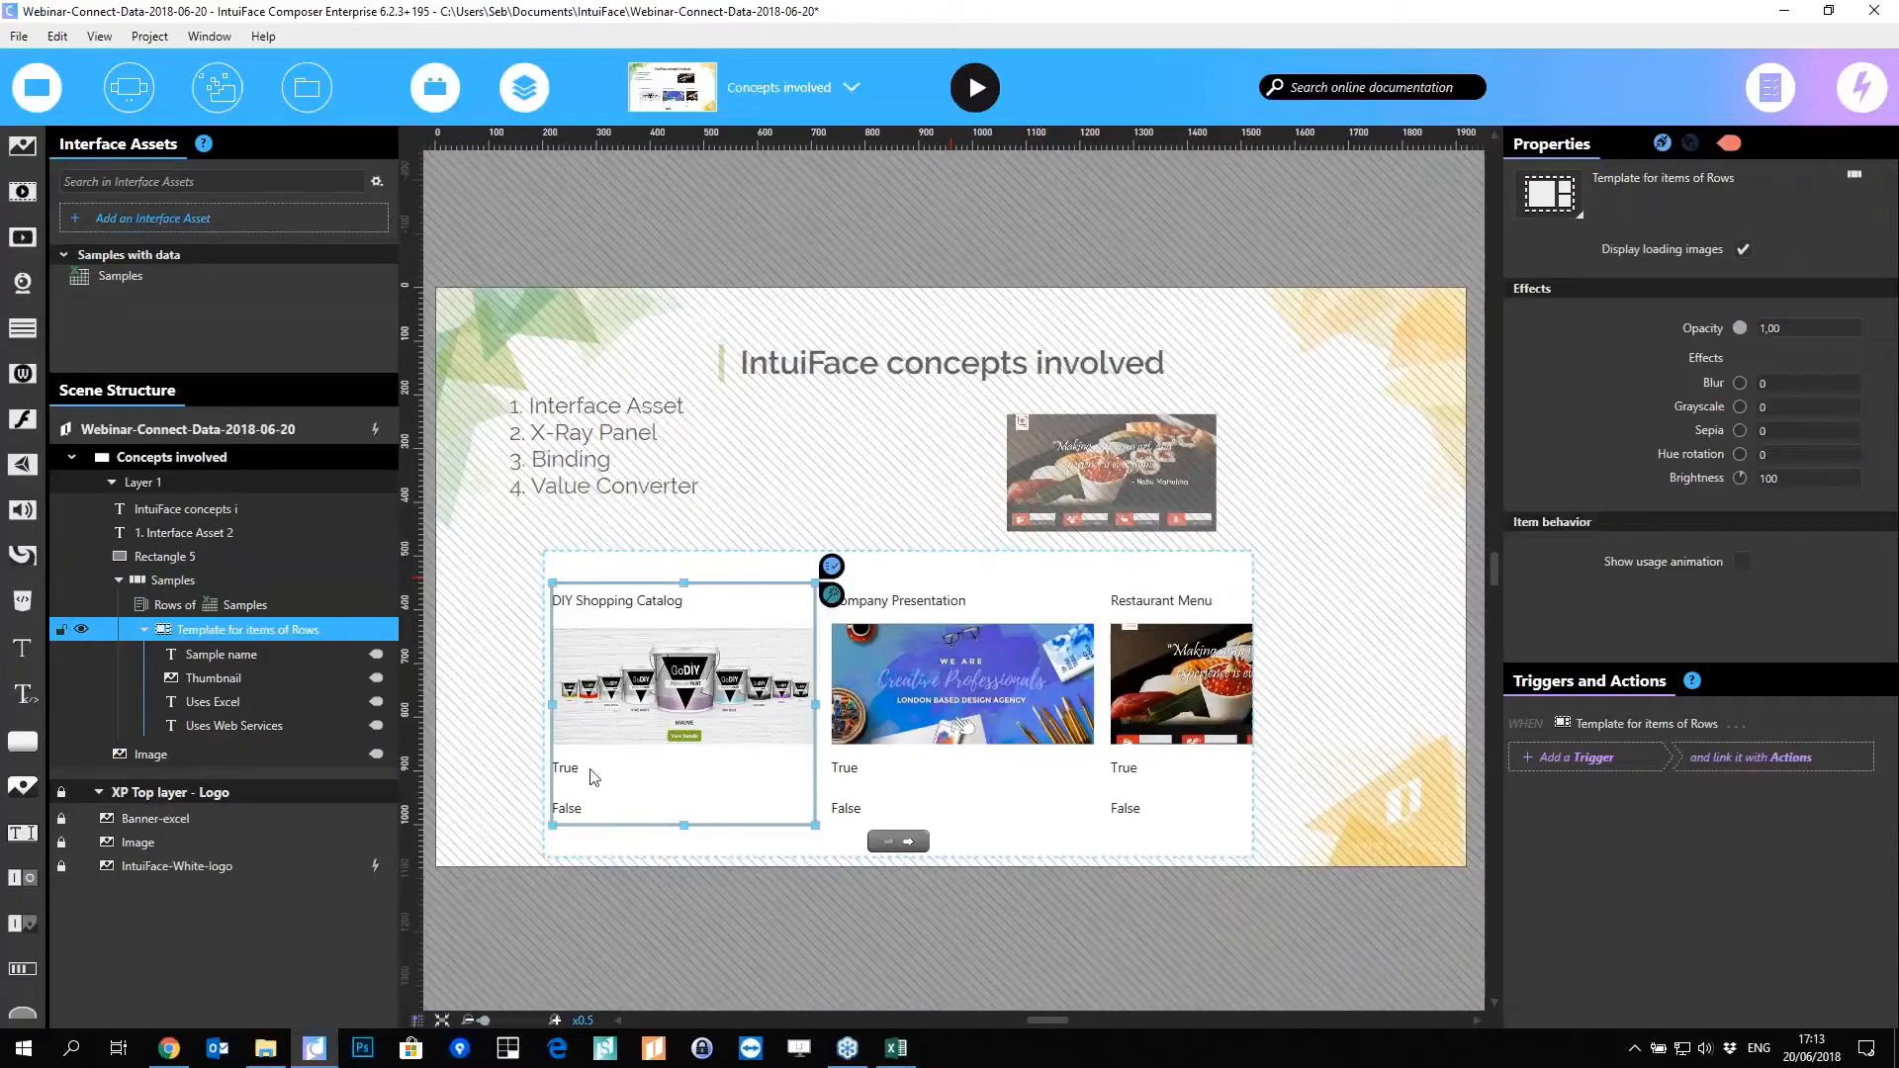
{"action": "left_click", "coordinate": [261, 703]}
{"action": "left_click", "coordinate": [240, 732], "text": "ctrl"}
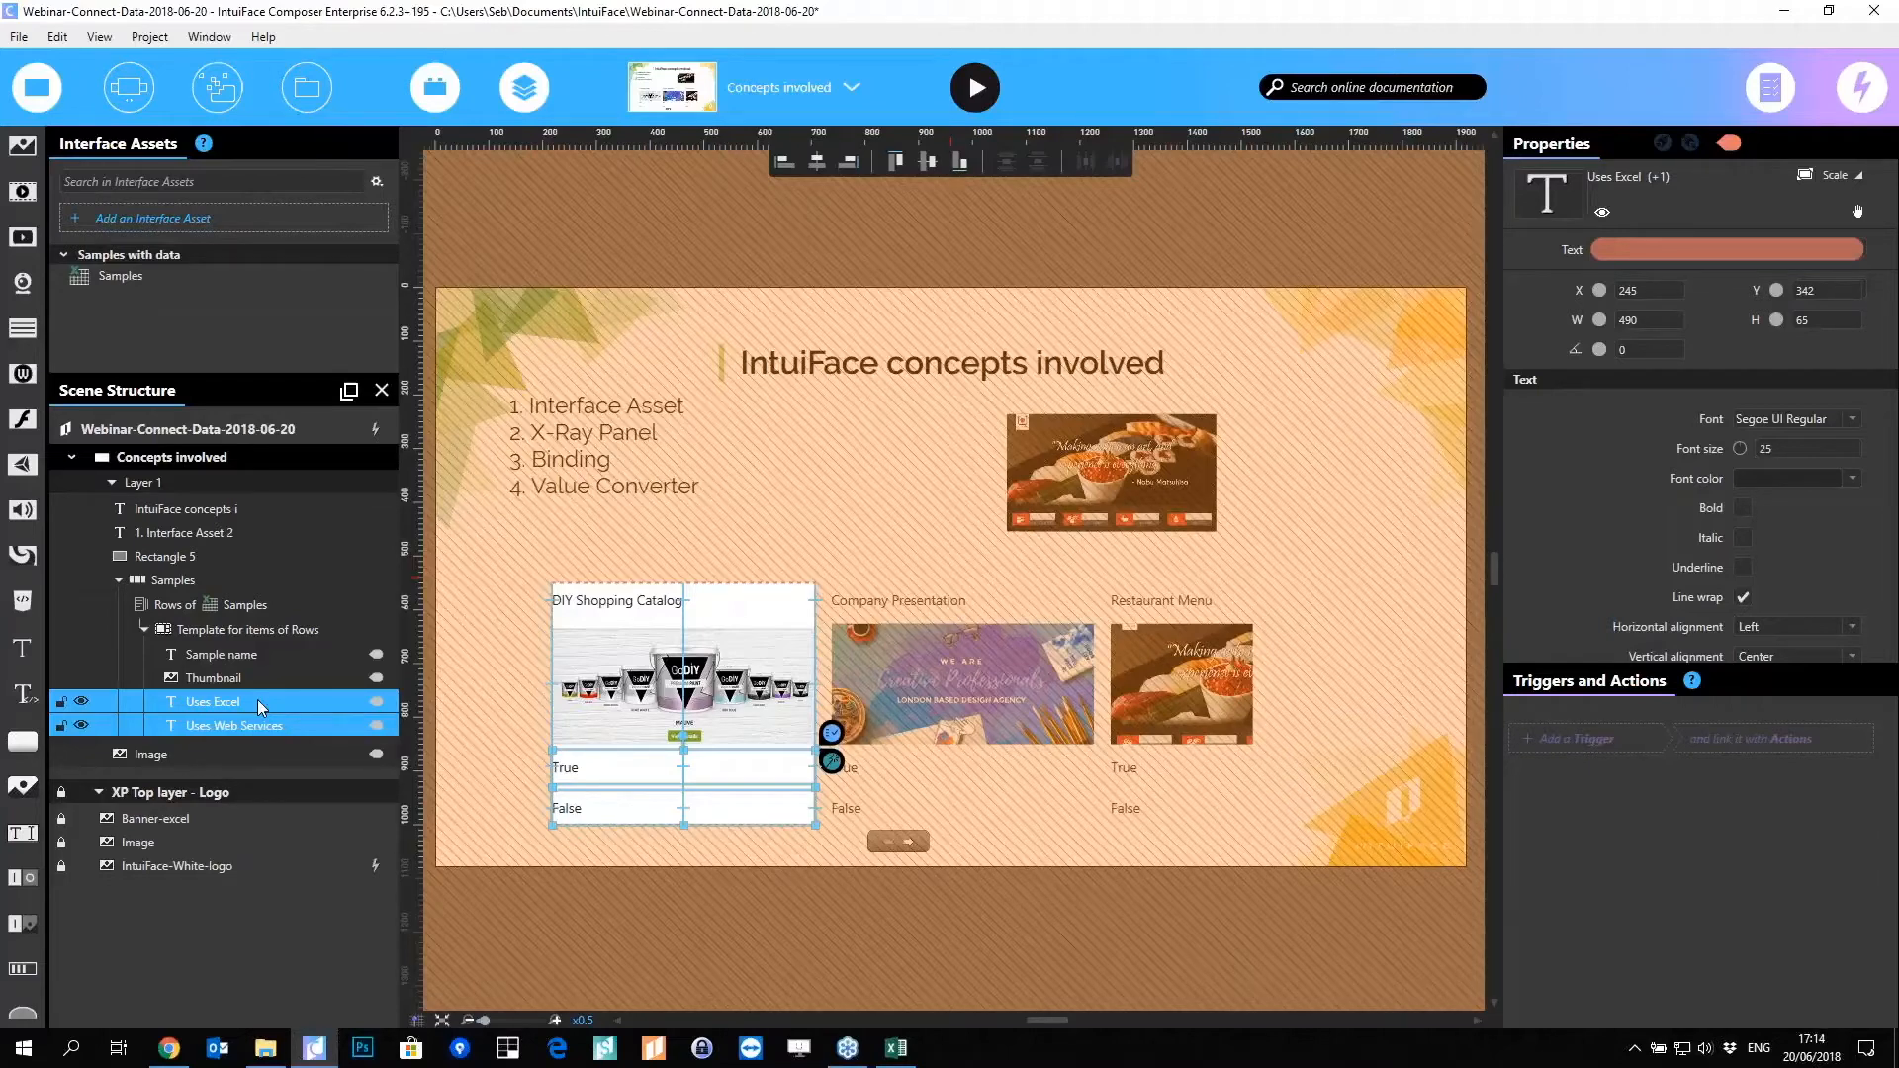
{"action": "key", "text": "Delete"}
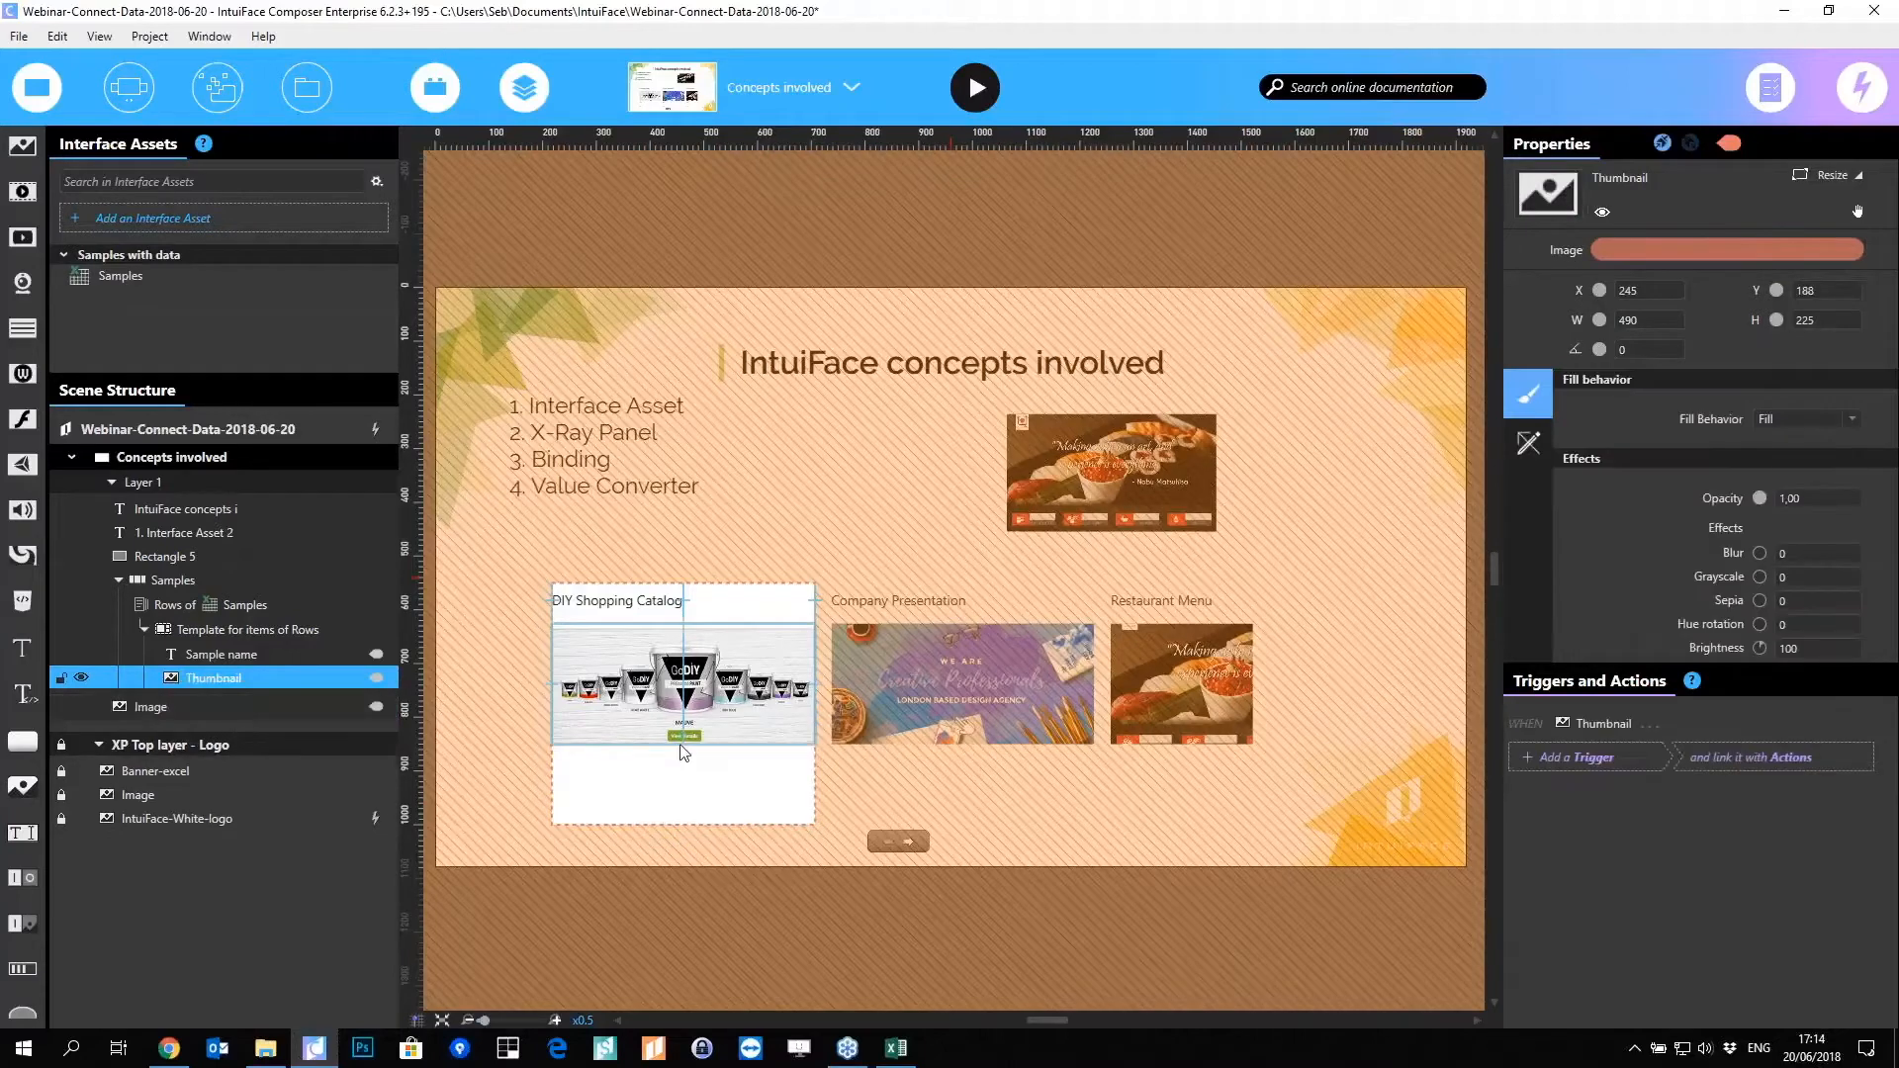
Step: Center the Sample name text horizontally and open the 0-Webinar-Excel-API folder in File Explorer
{"action": "left_click", "coordinate": [662, 607]}
{"action": "left_click", "coordinate": [1796, 628]}
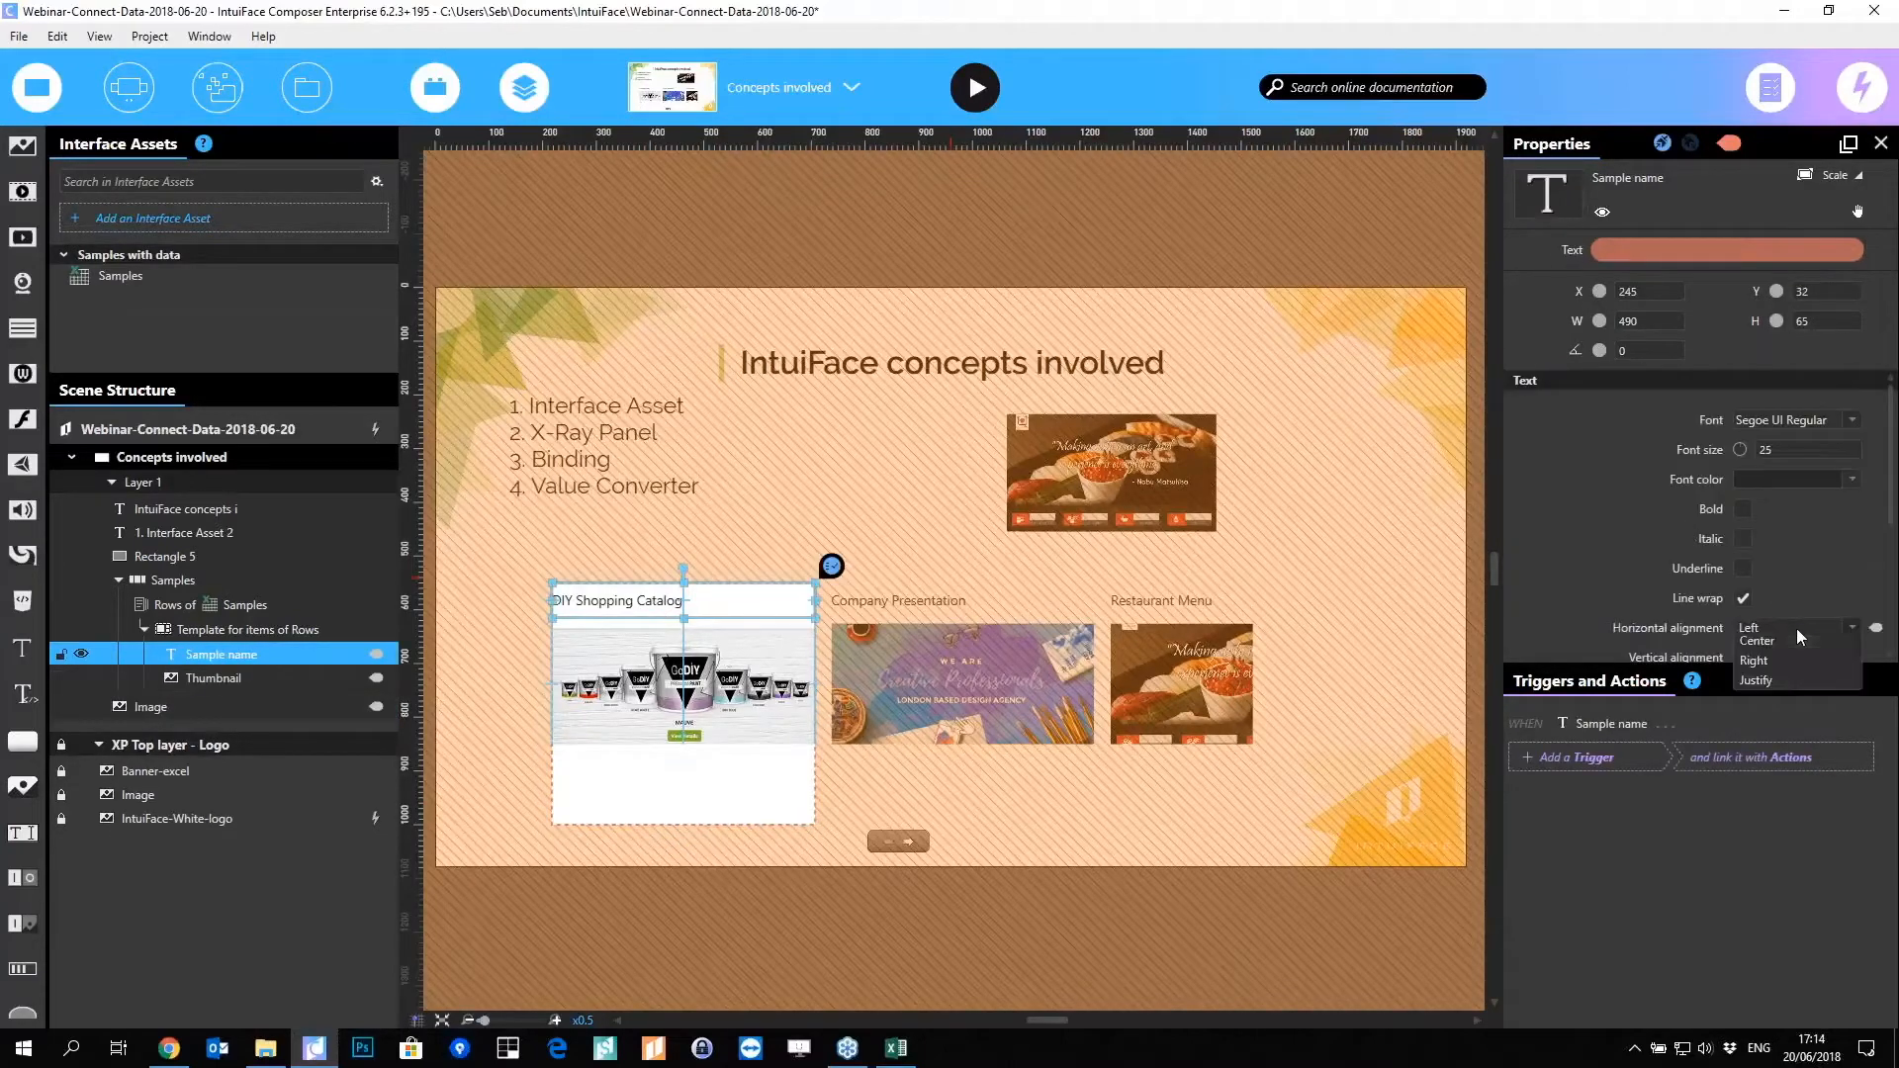
{"action": "left_click", "coordinate": [1783, 669]}
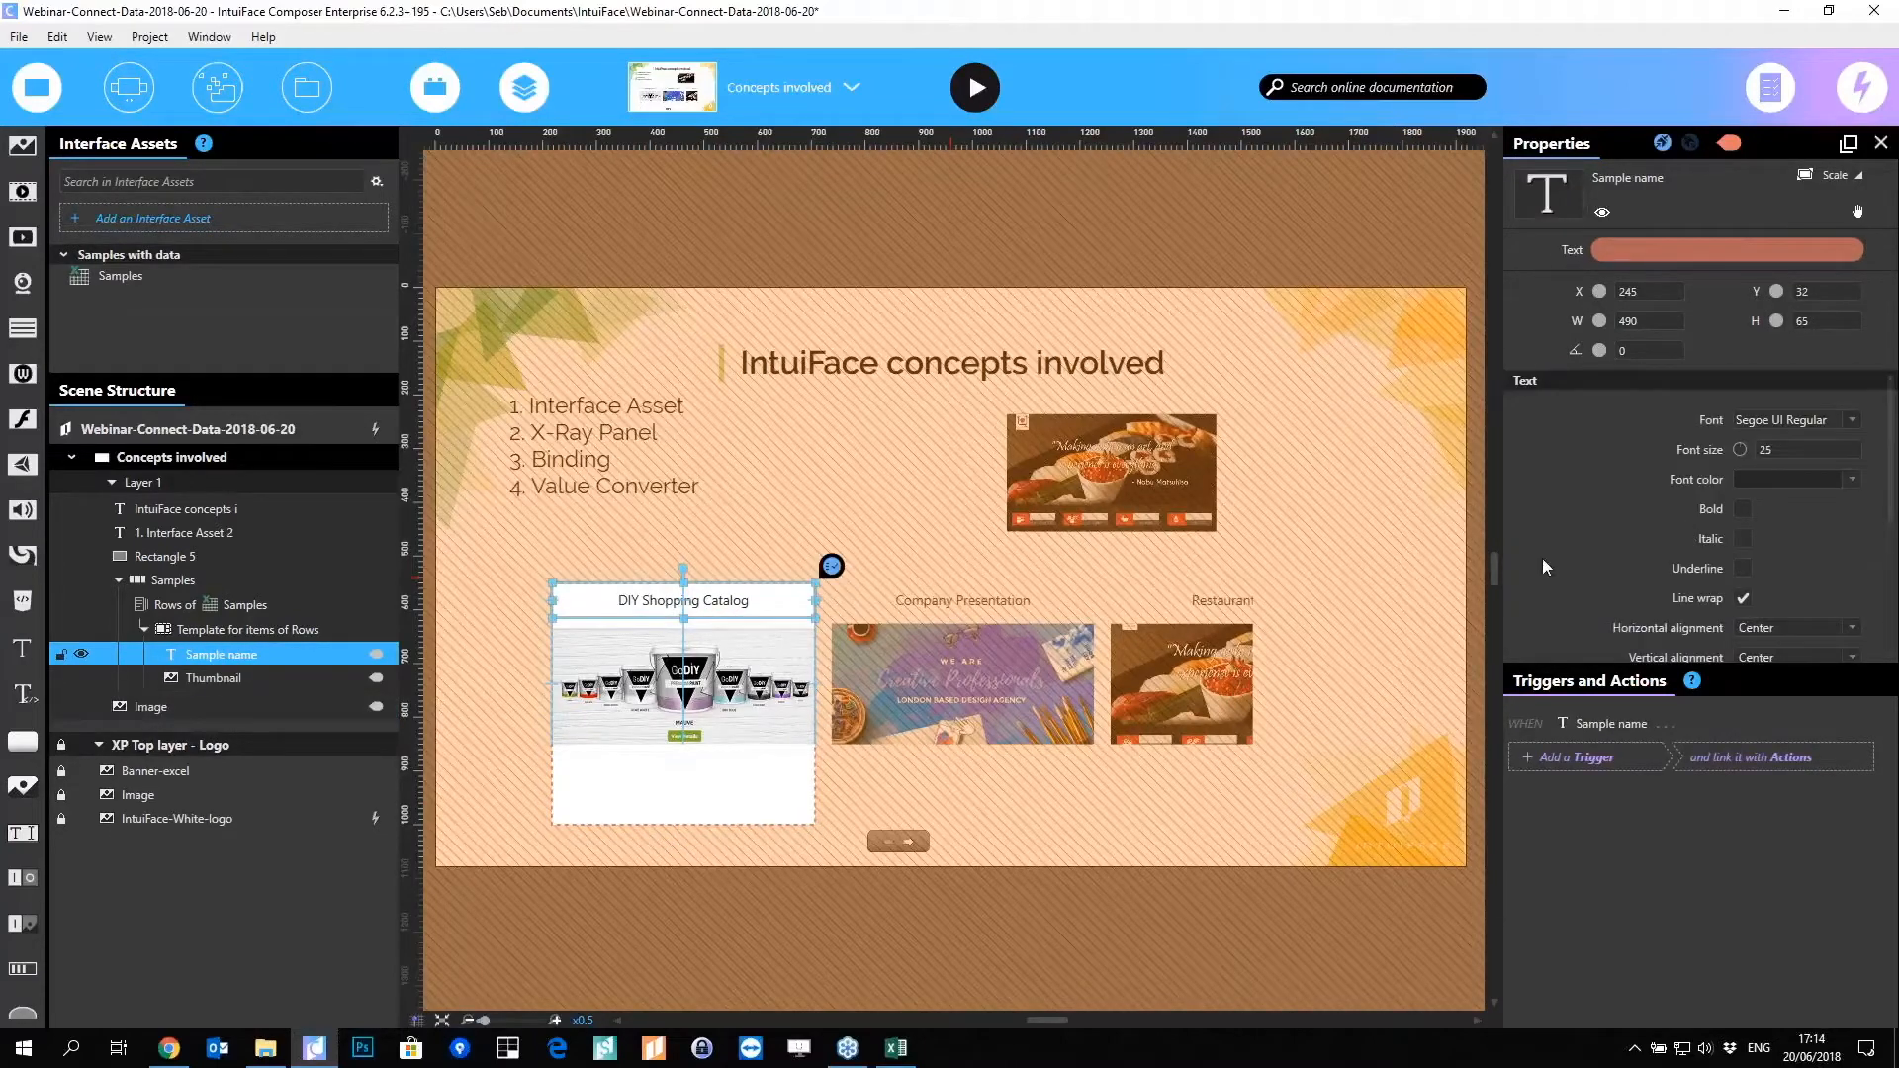
{"action": "left_click", "coordinate": [583, 824]}
{"action": "left_click", "coordinate": [265, 1047]}
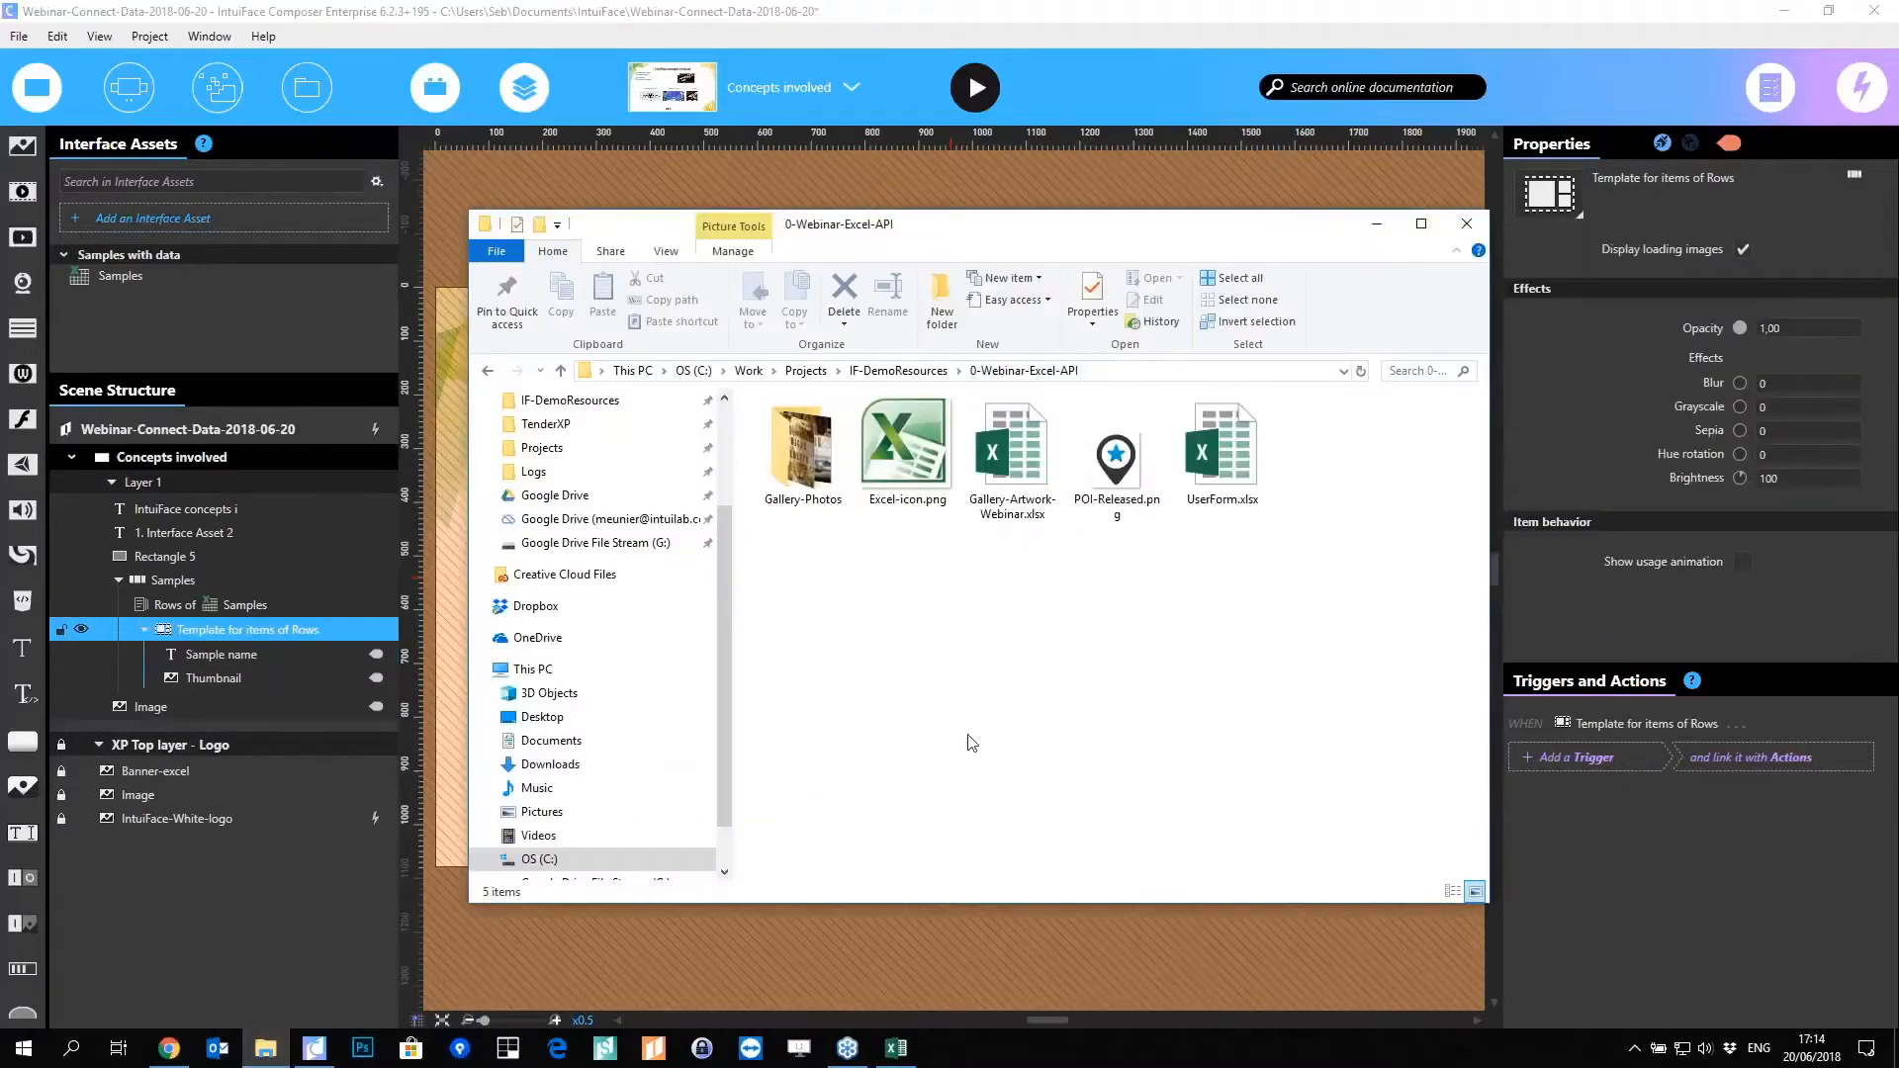
Step: Add Excel-icon.png to the item template over the thumbnail's bottom-right corner
{"action": "left_click", "coordinate": [958, 461]}
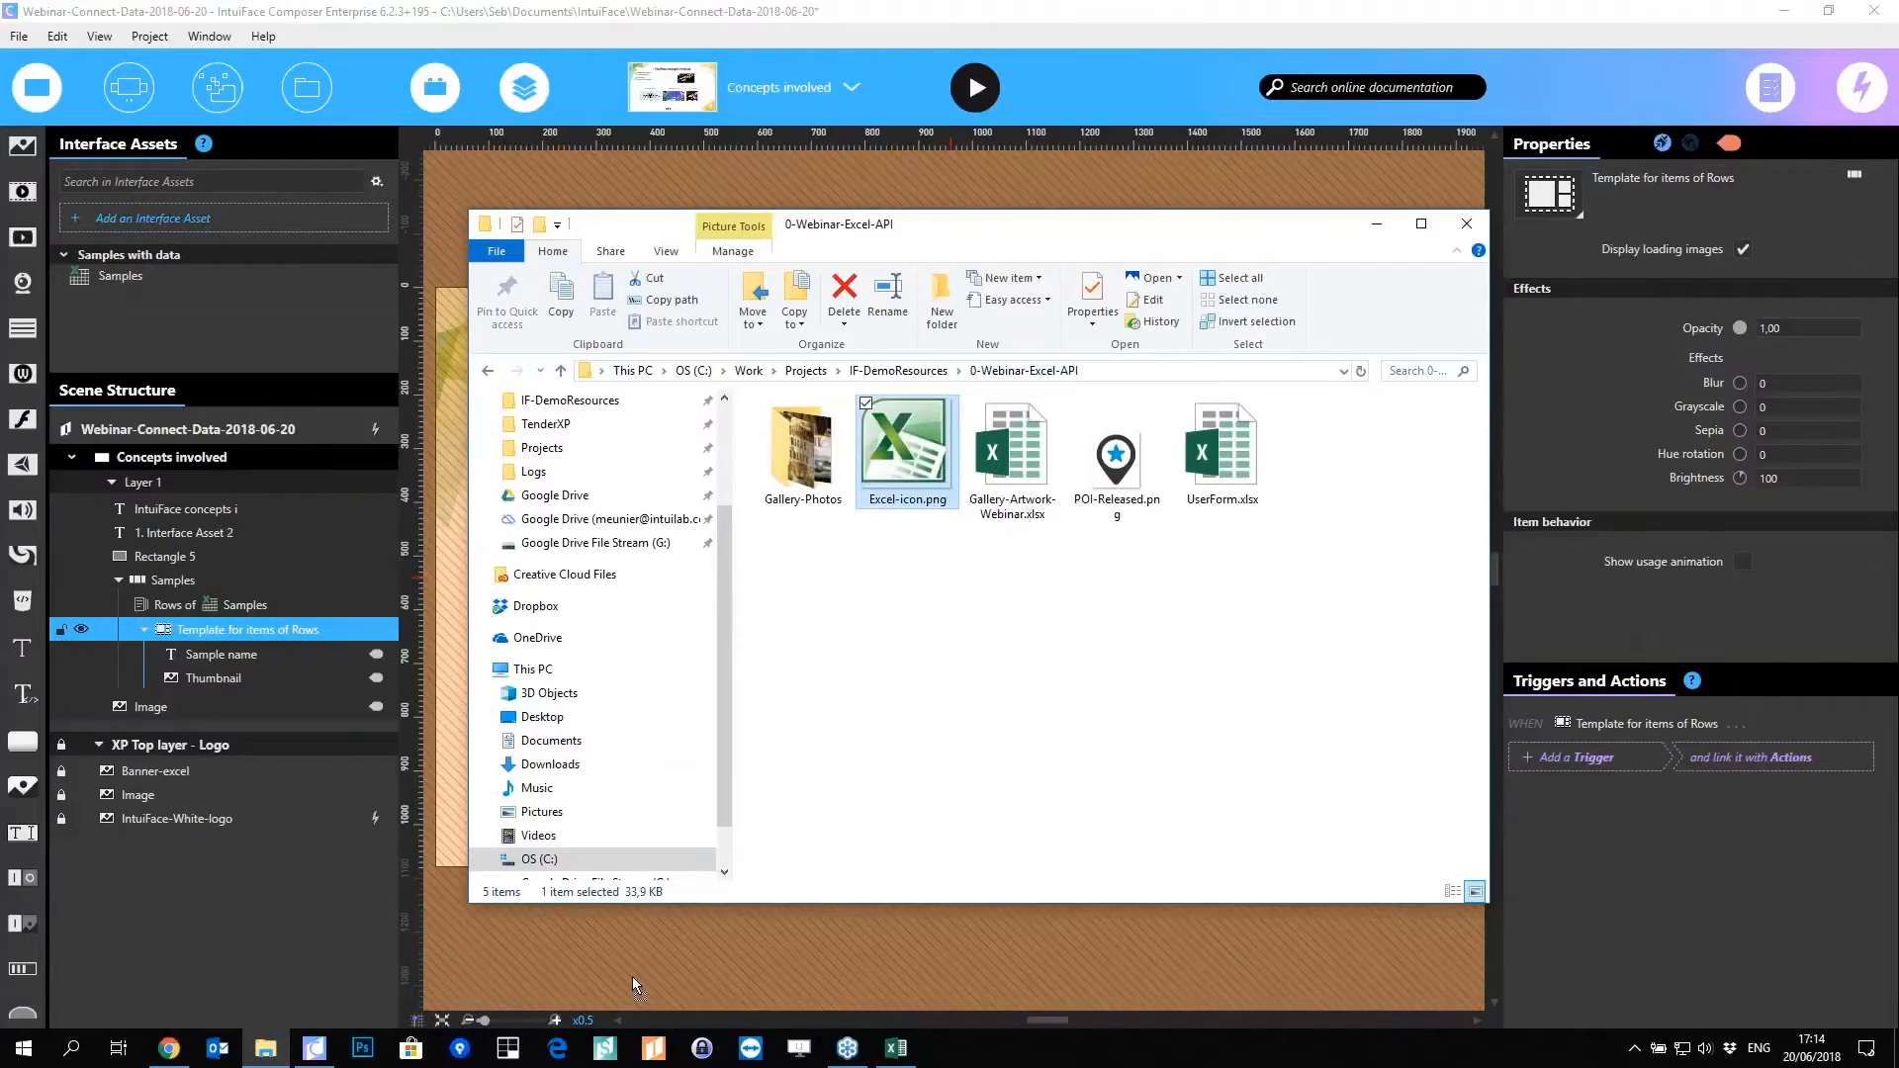
{"action": "left_click_drag", "start_coordinate": [633, 977], "coordinate": [633, 978]}
{"action": "left_click", "coordinate": [634, 940]}
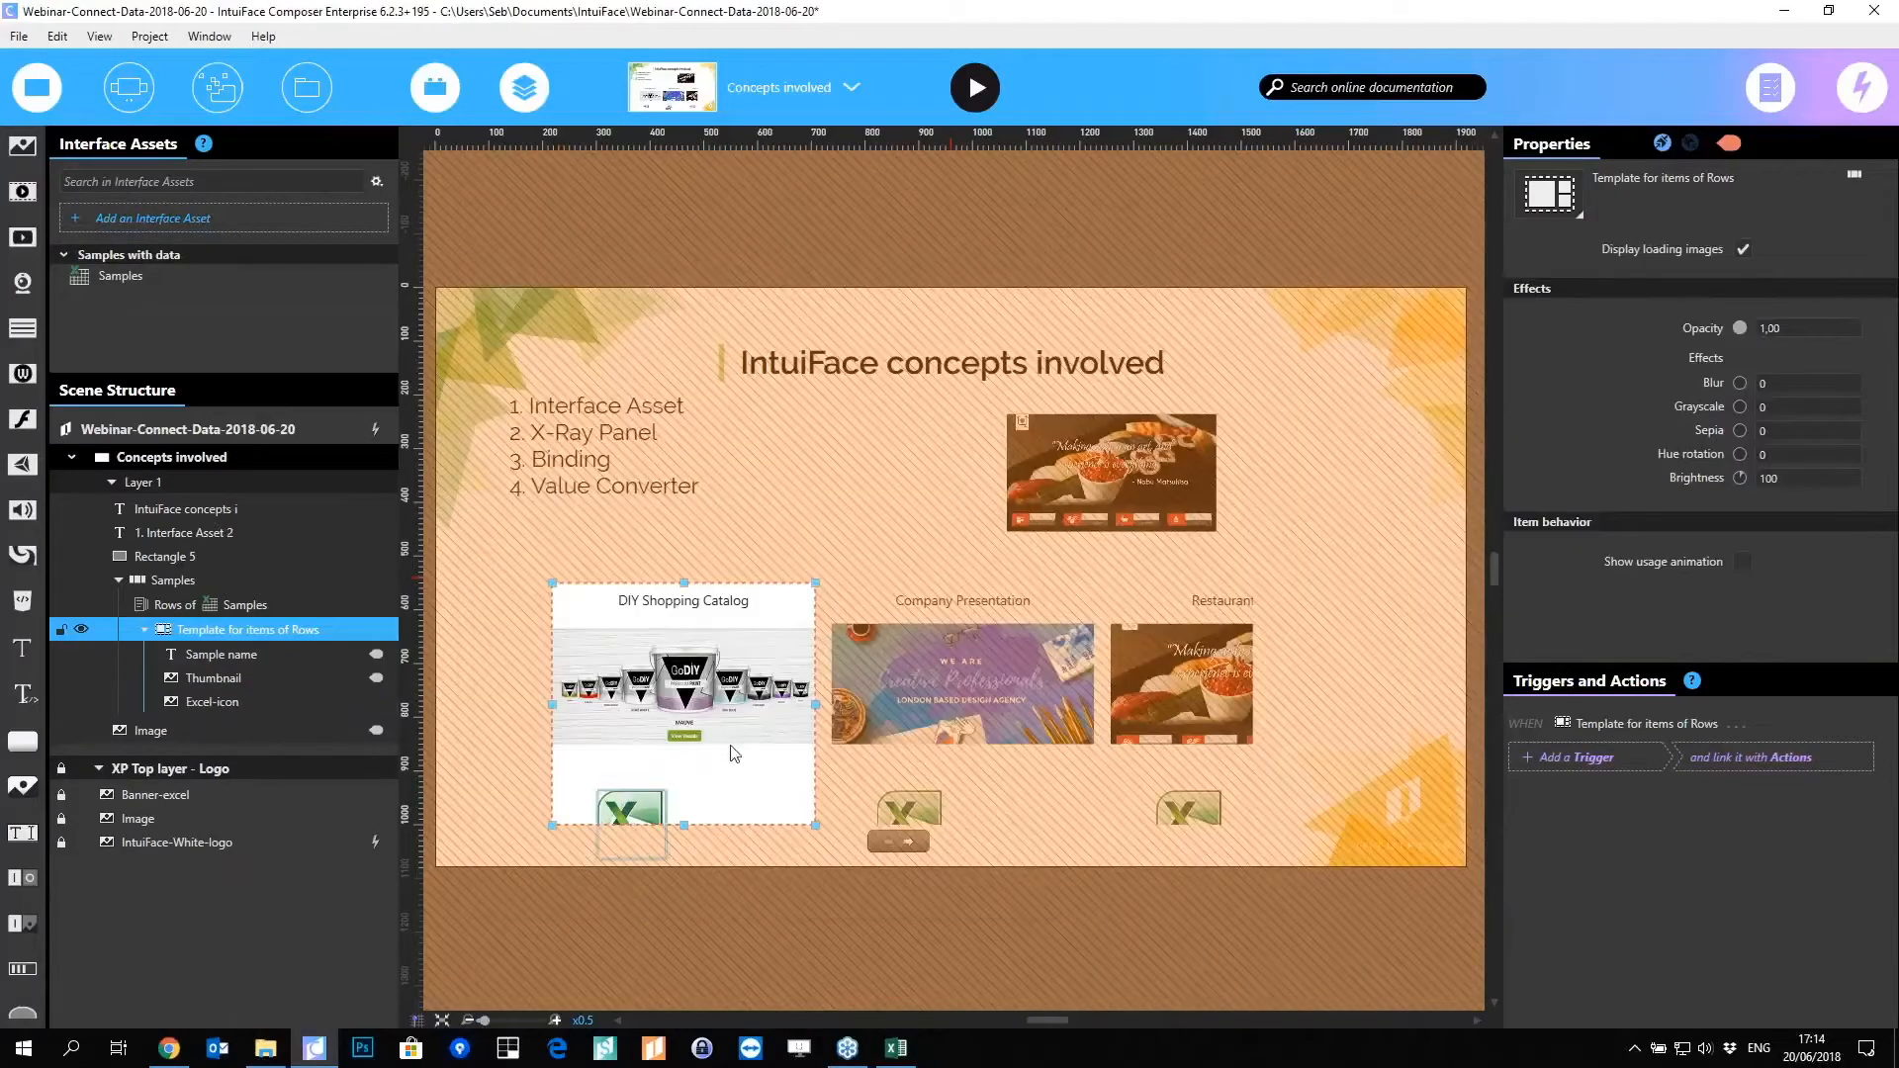
{"action": "left_click_drag", "start_coordinate": [630, 813], "coordinate": [774, 740]}
Step: Shorten the item template's height, then select the Excel icon
{"action": "left_click", "coordinate": [706, 806]}
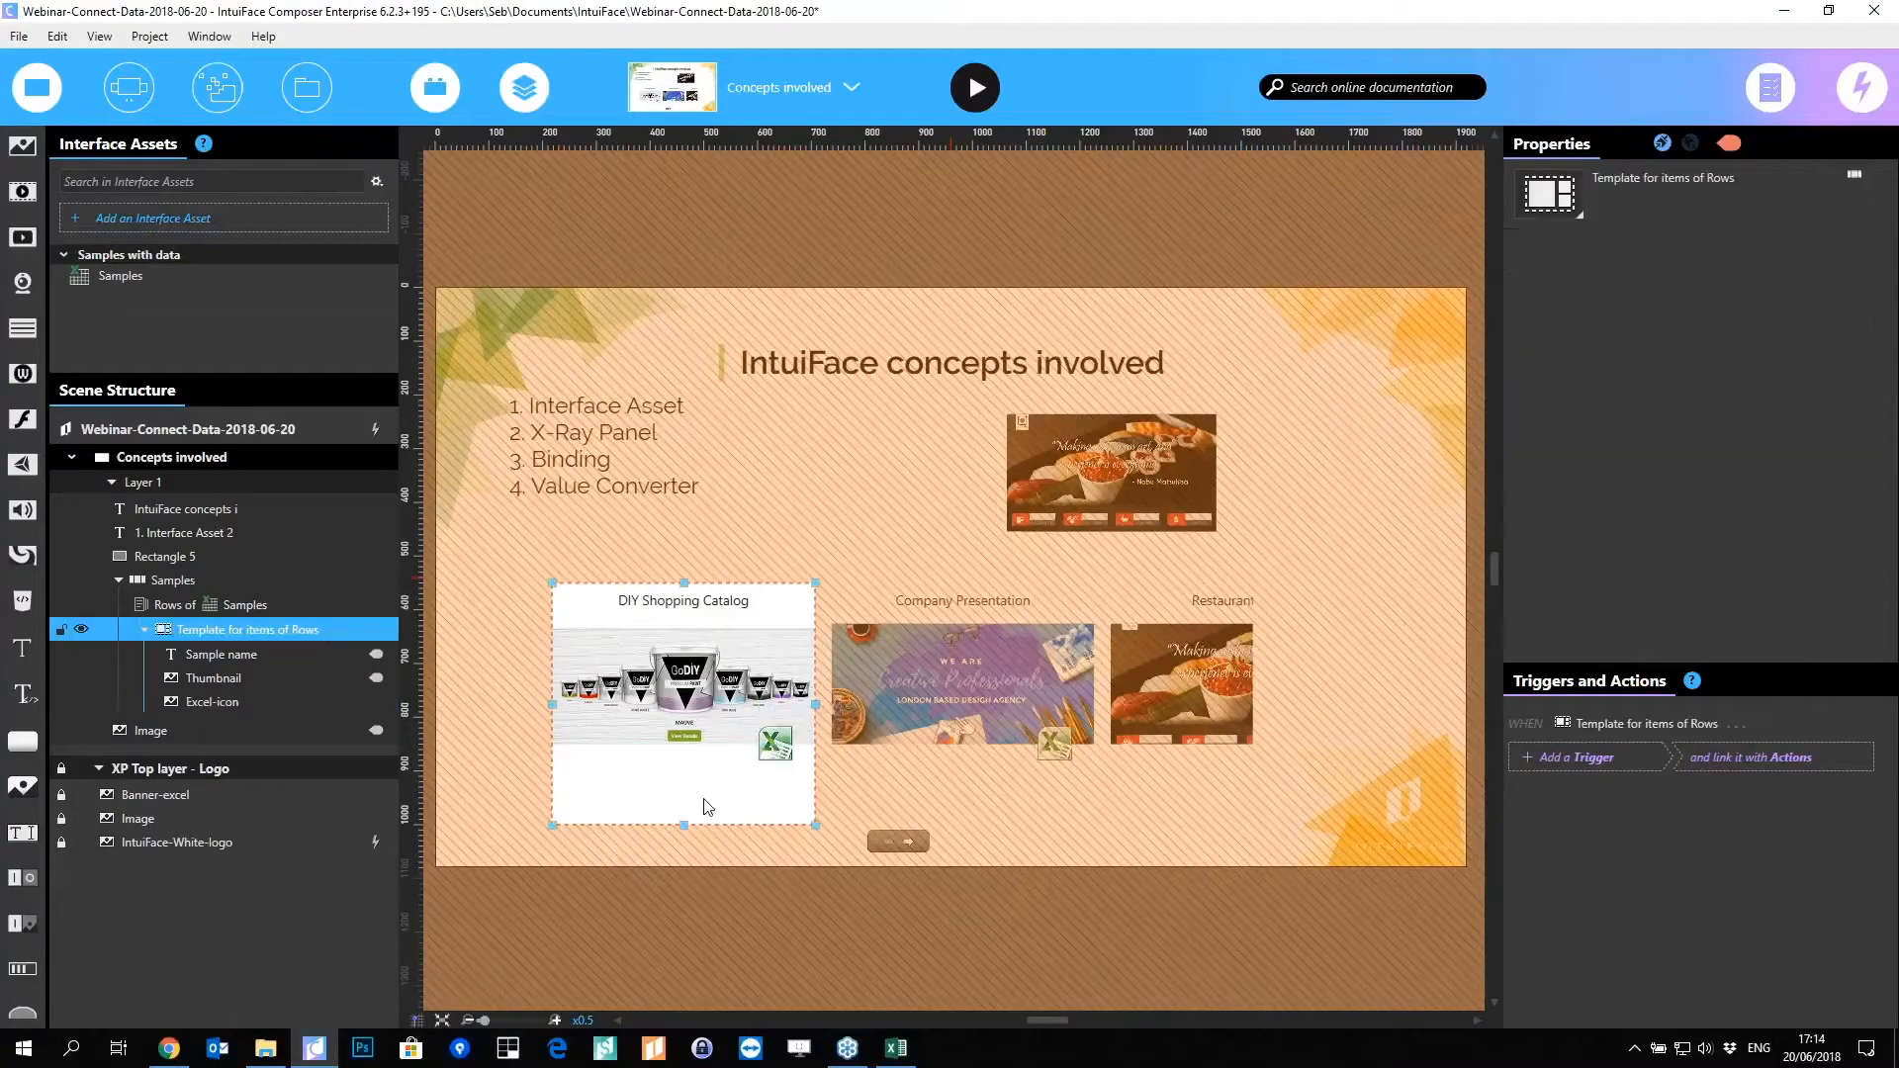
{"action": "left_click_drag", "start_coordinate": [683, 824], "coordinate": [683, 777]}
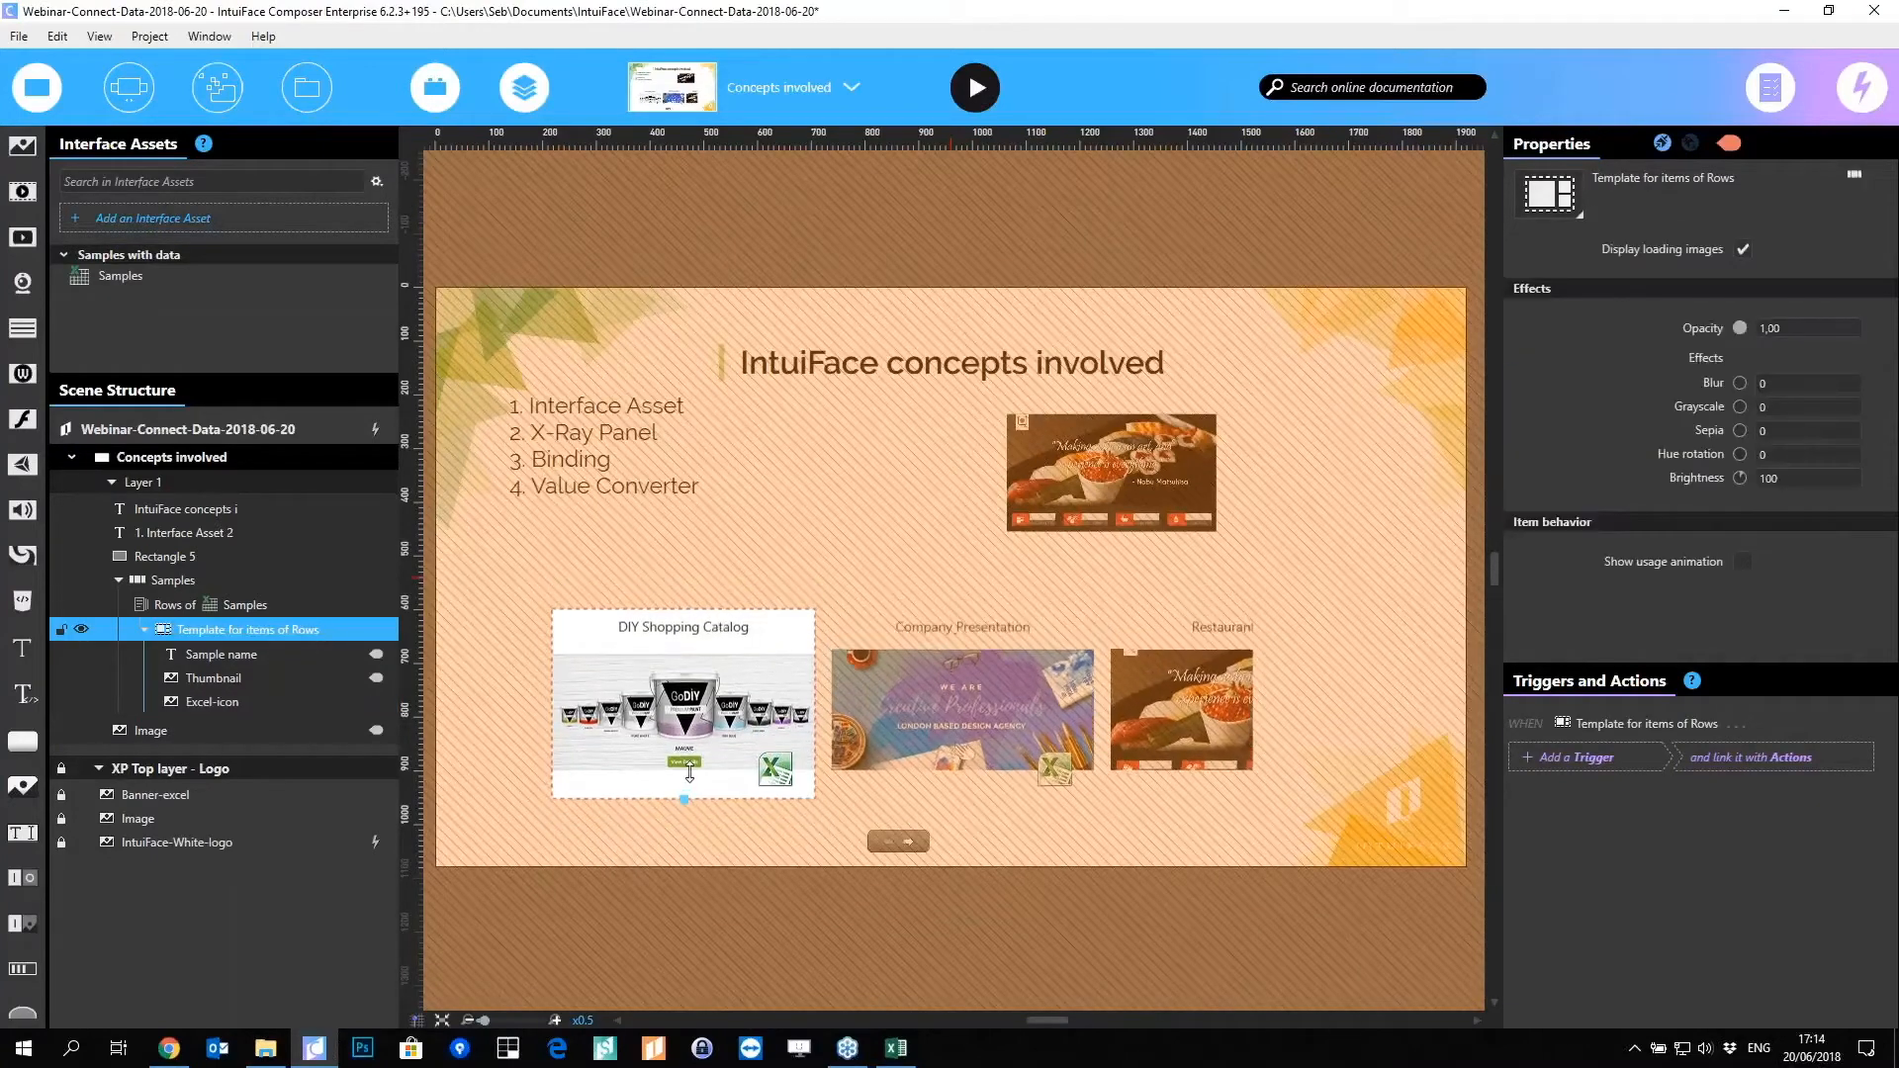
{"action": "left_click", "coordinate": [782, 782]}
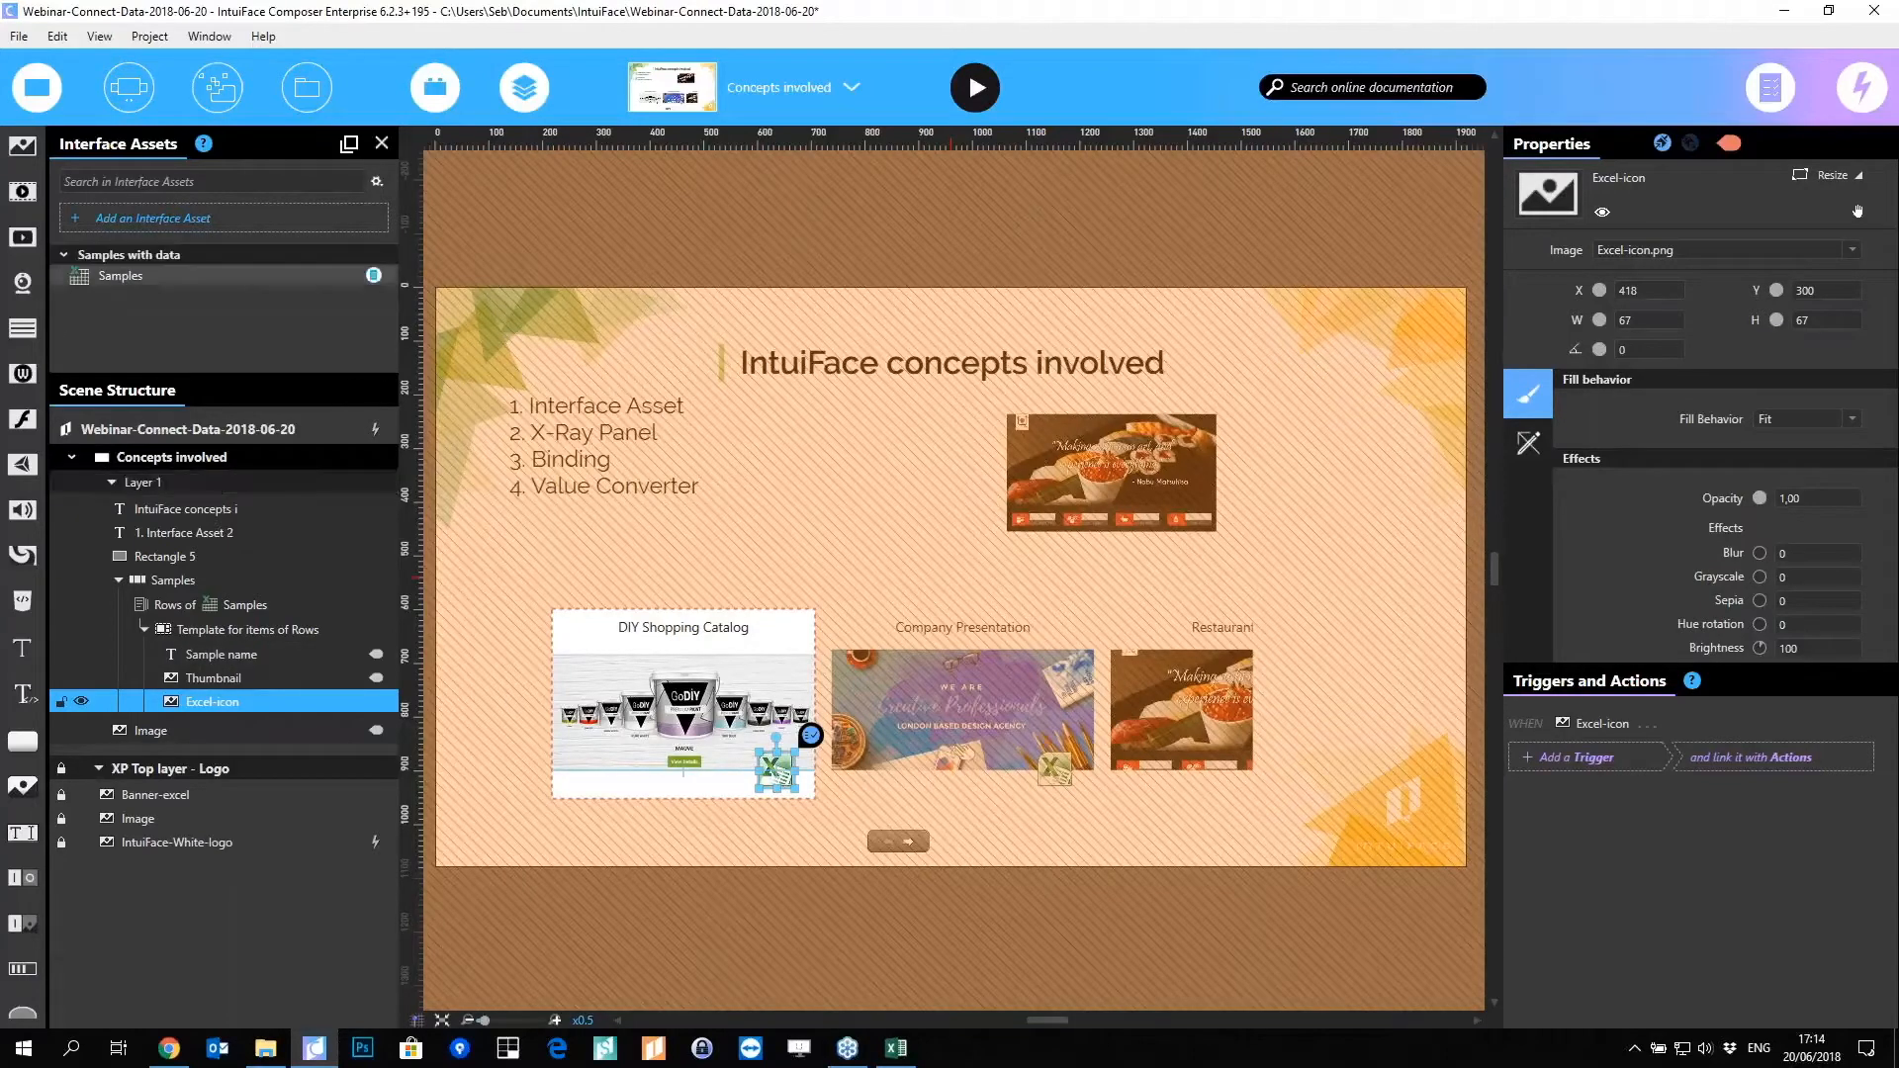
{"action": "left_click", "coordinate": [374, 278]}
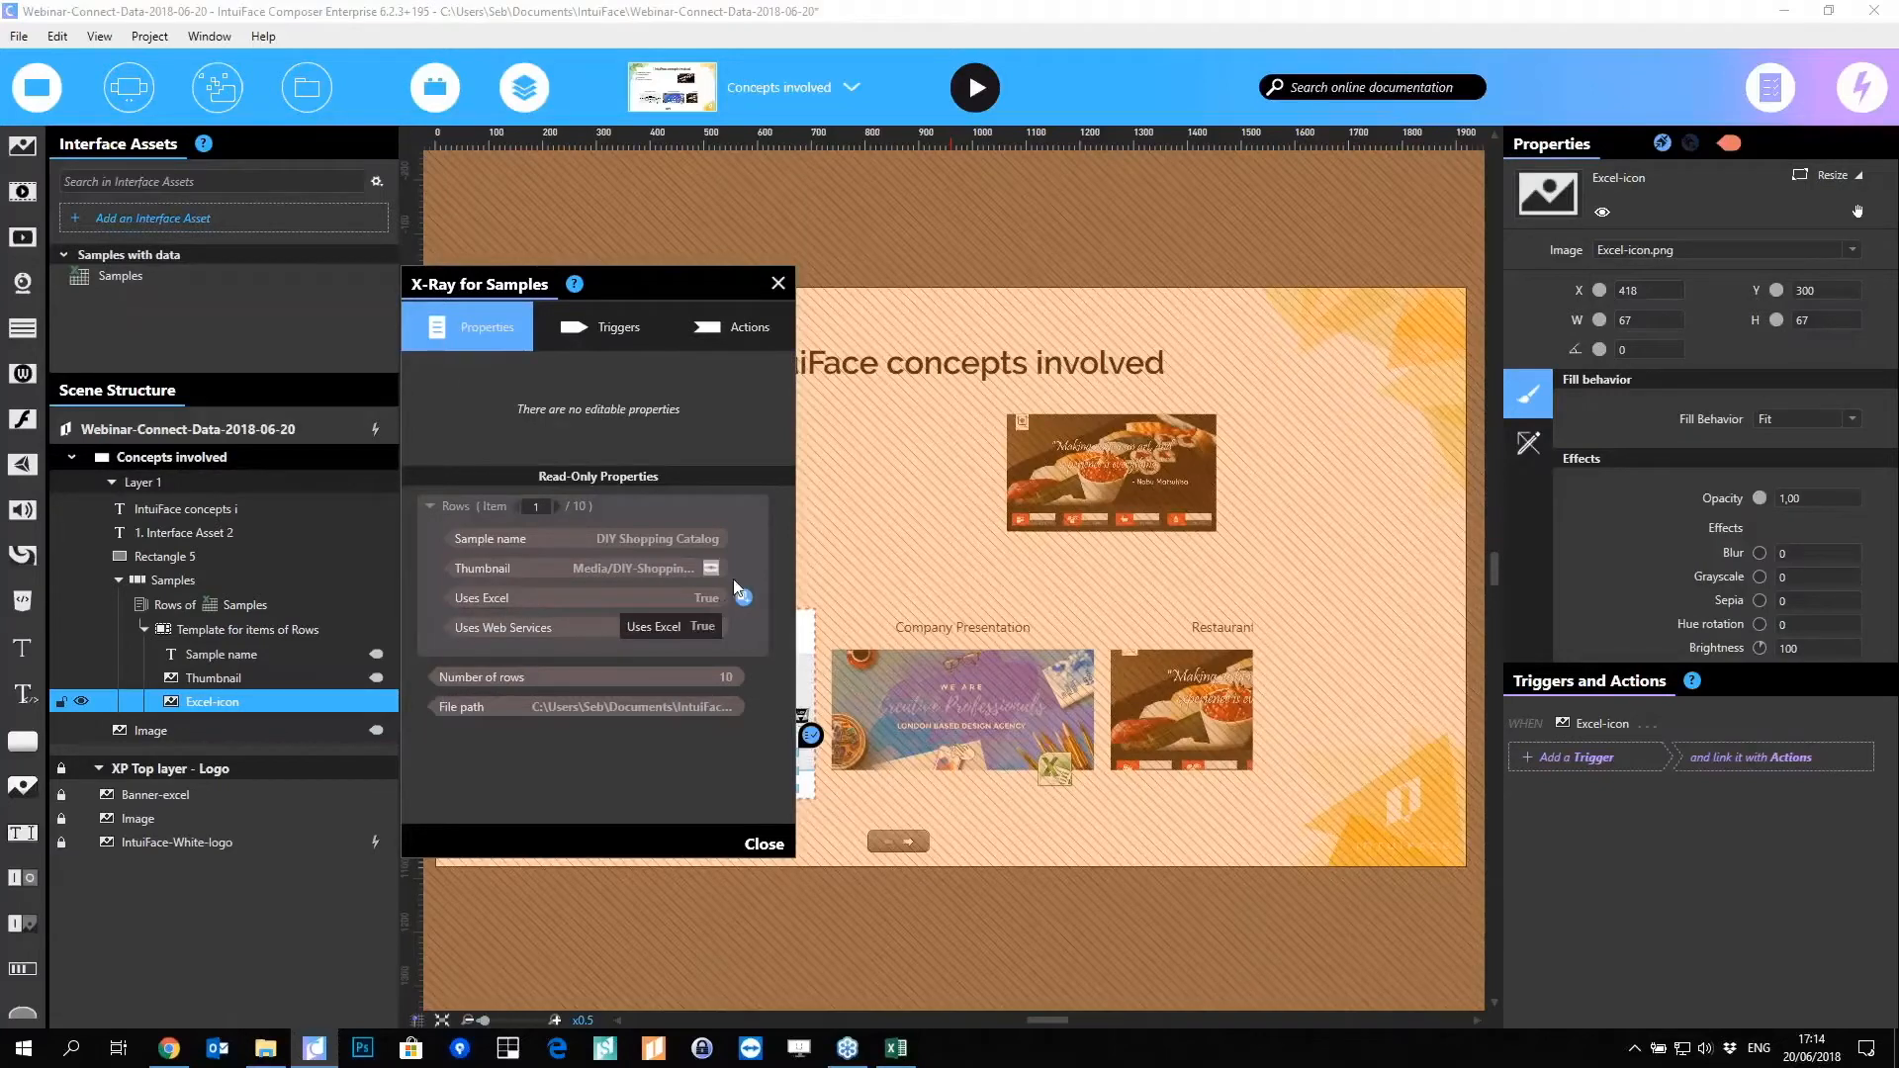
{"action": "left_click", "coordinate": [779, 284]}
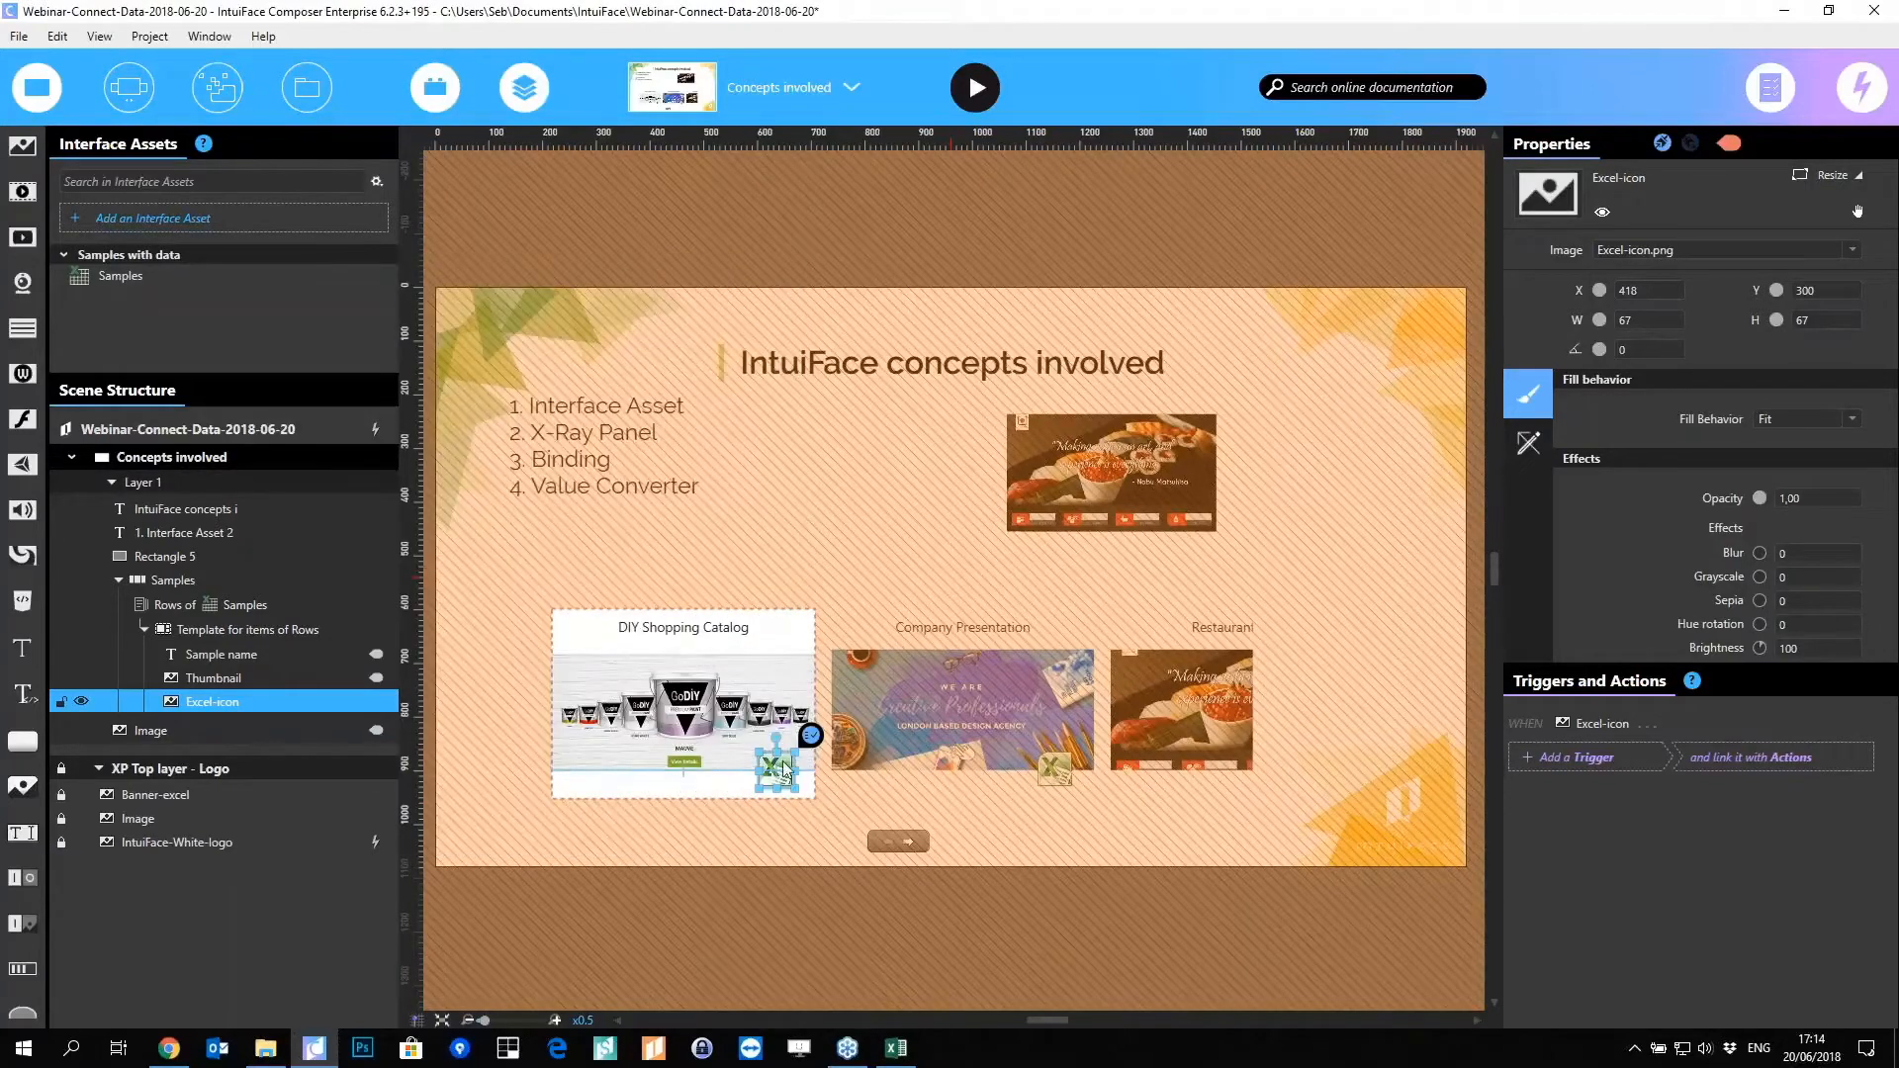
Step: Bind the Excel icon's Visible property to the Uses Excel value
{"action": "left_click", "coordinate": [1603, 212]}
{"action": "left_click", "coordinate": [1603, 212]}
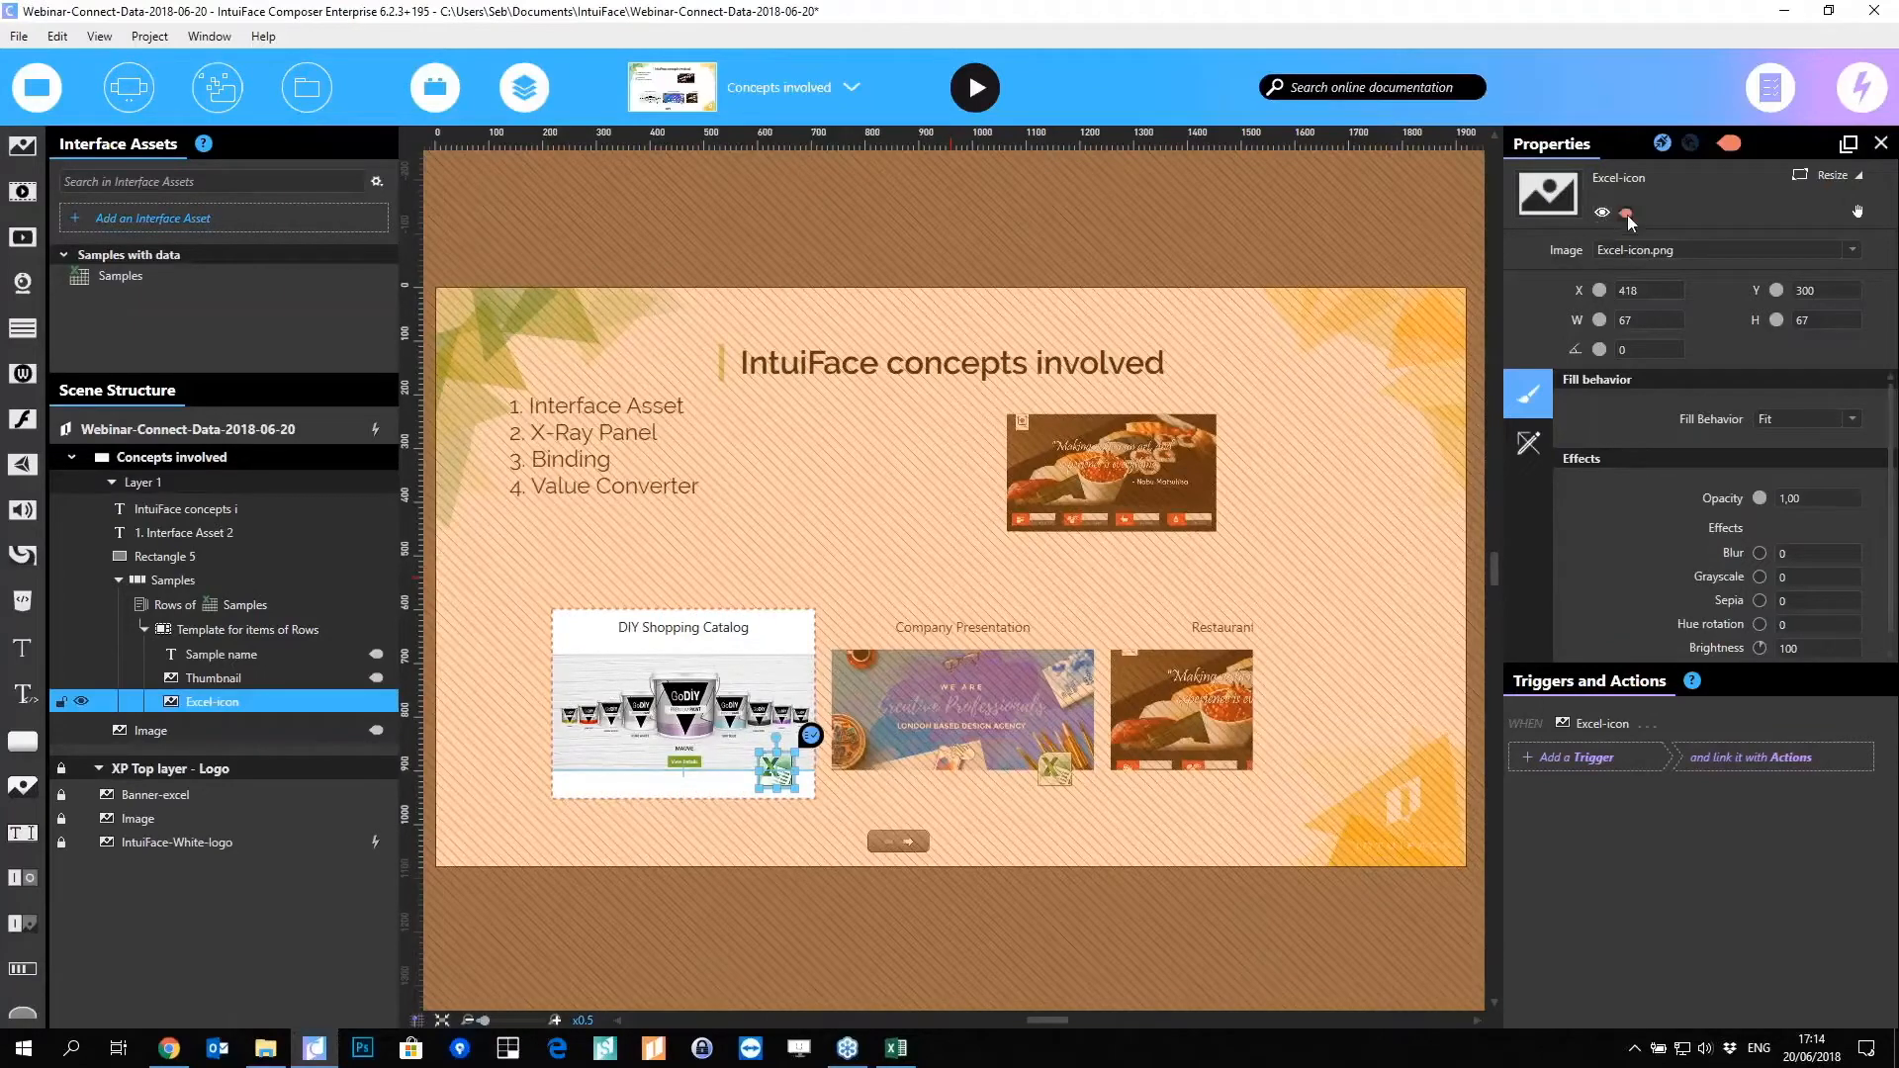
{"action": "left_click", "coordinate": [1626, 213]}
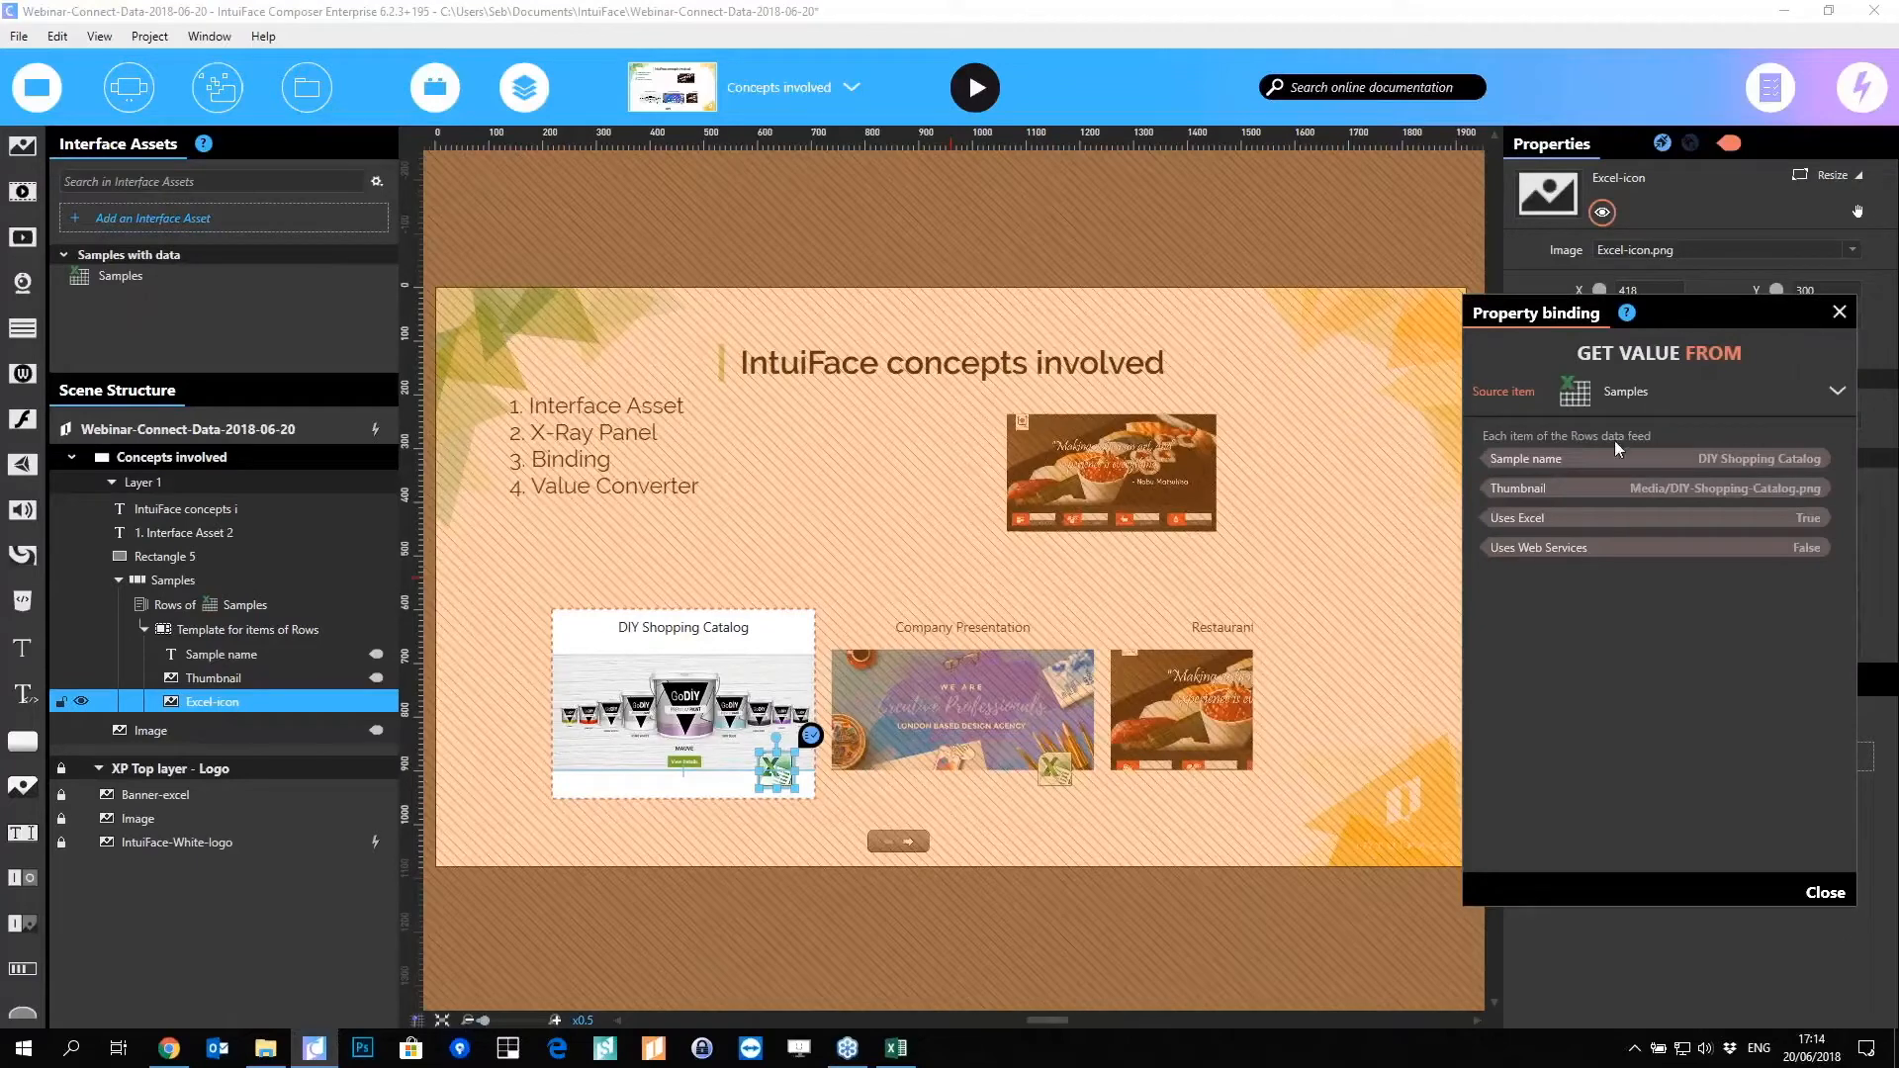
{"action": "left_click", "coordinate": [1746, 519]}
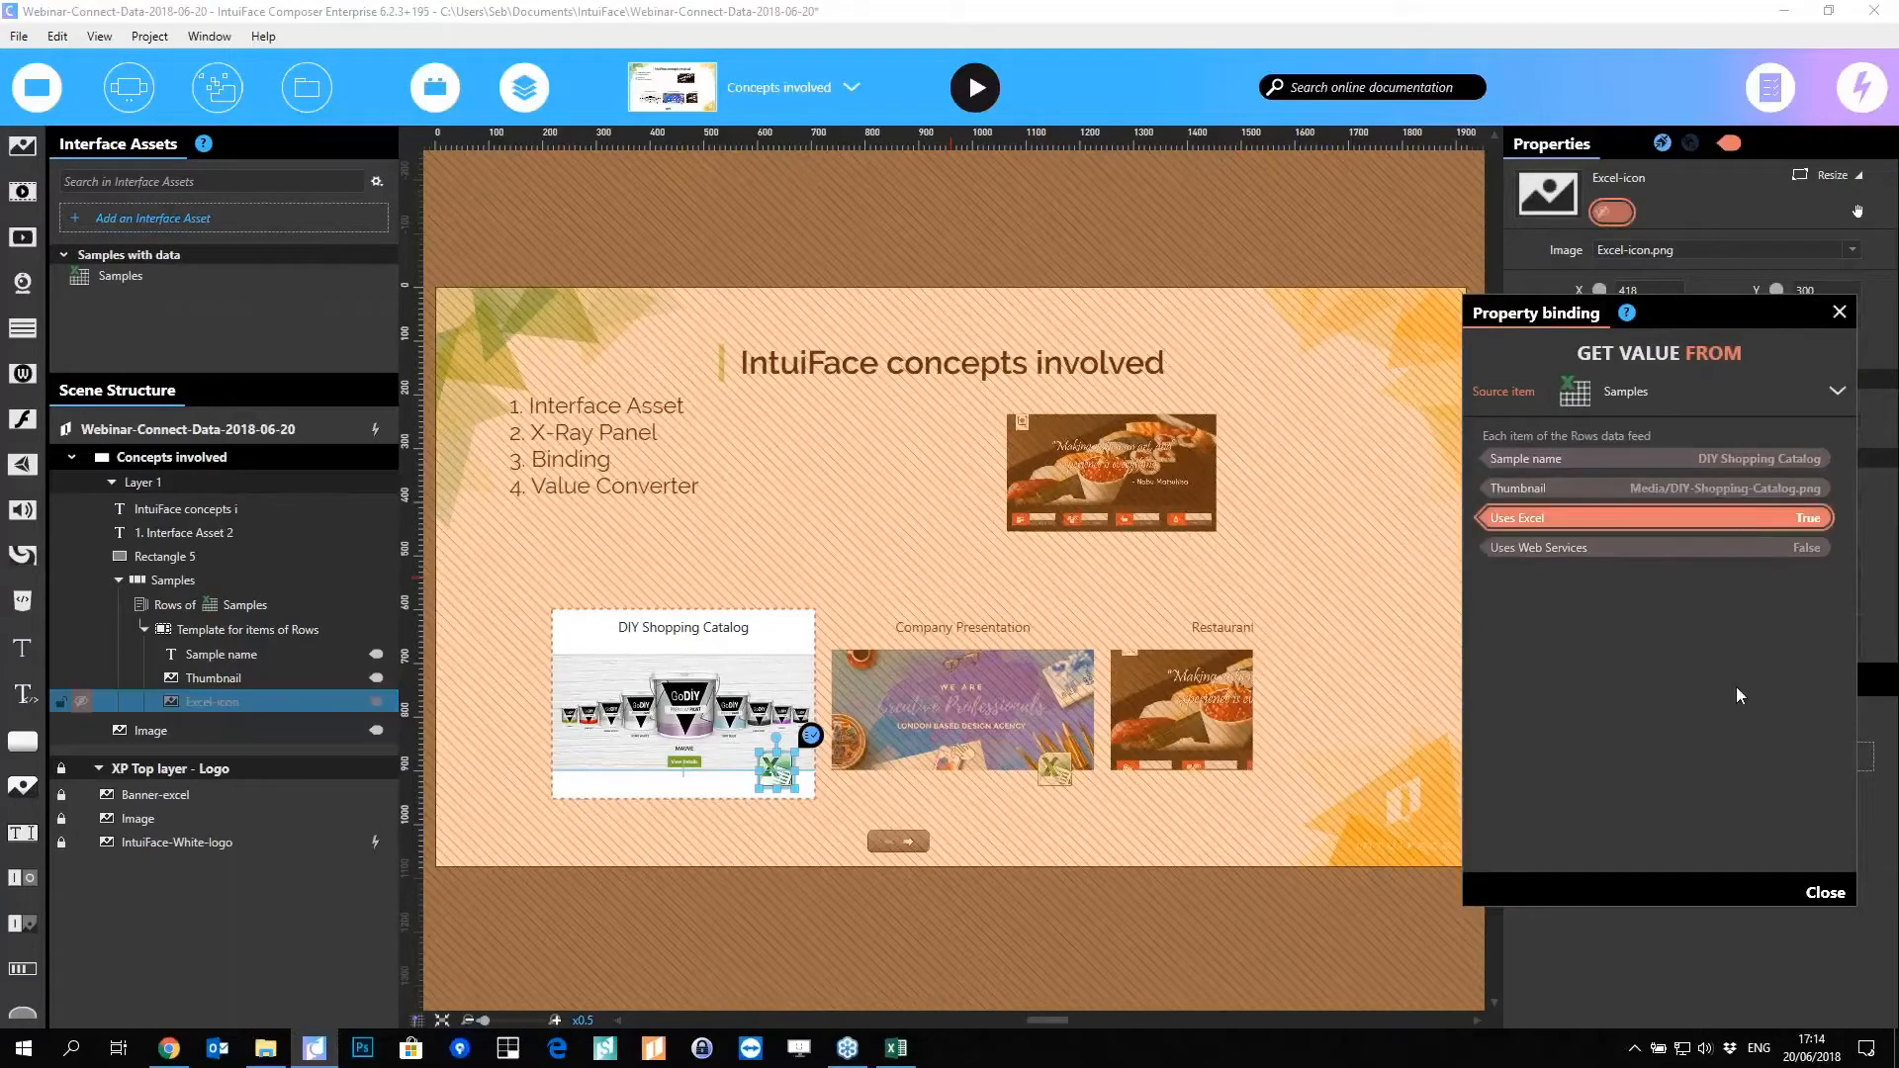
{"action": "left_click", "coordinate": [1824, 893]}
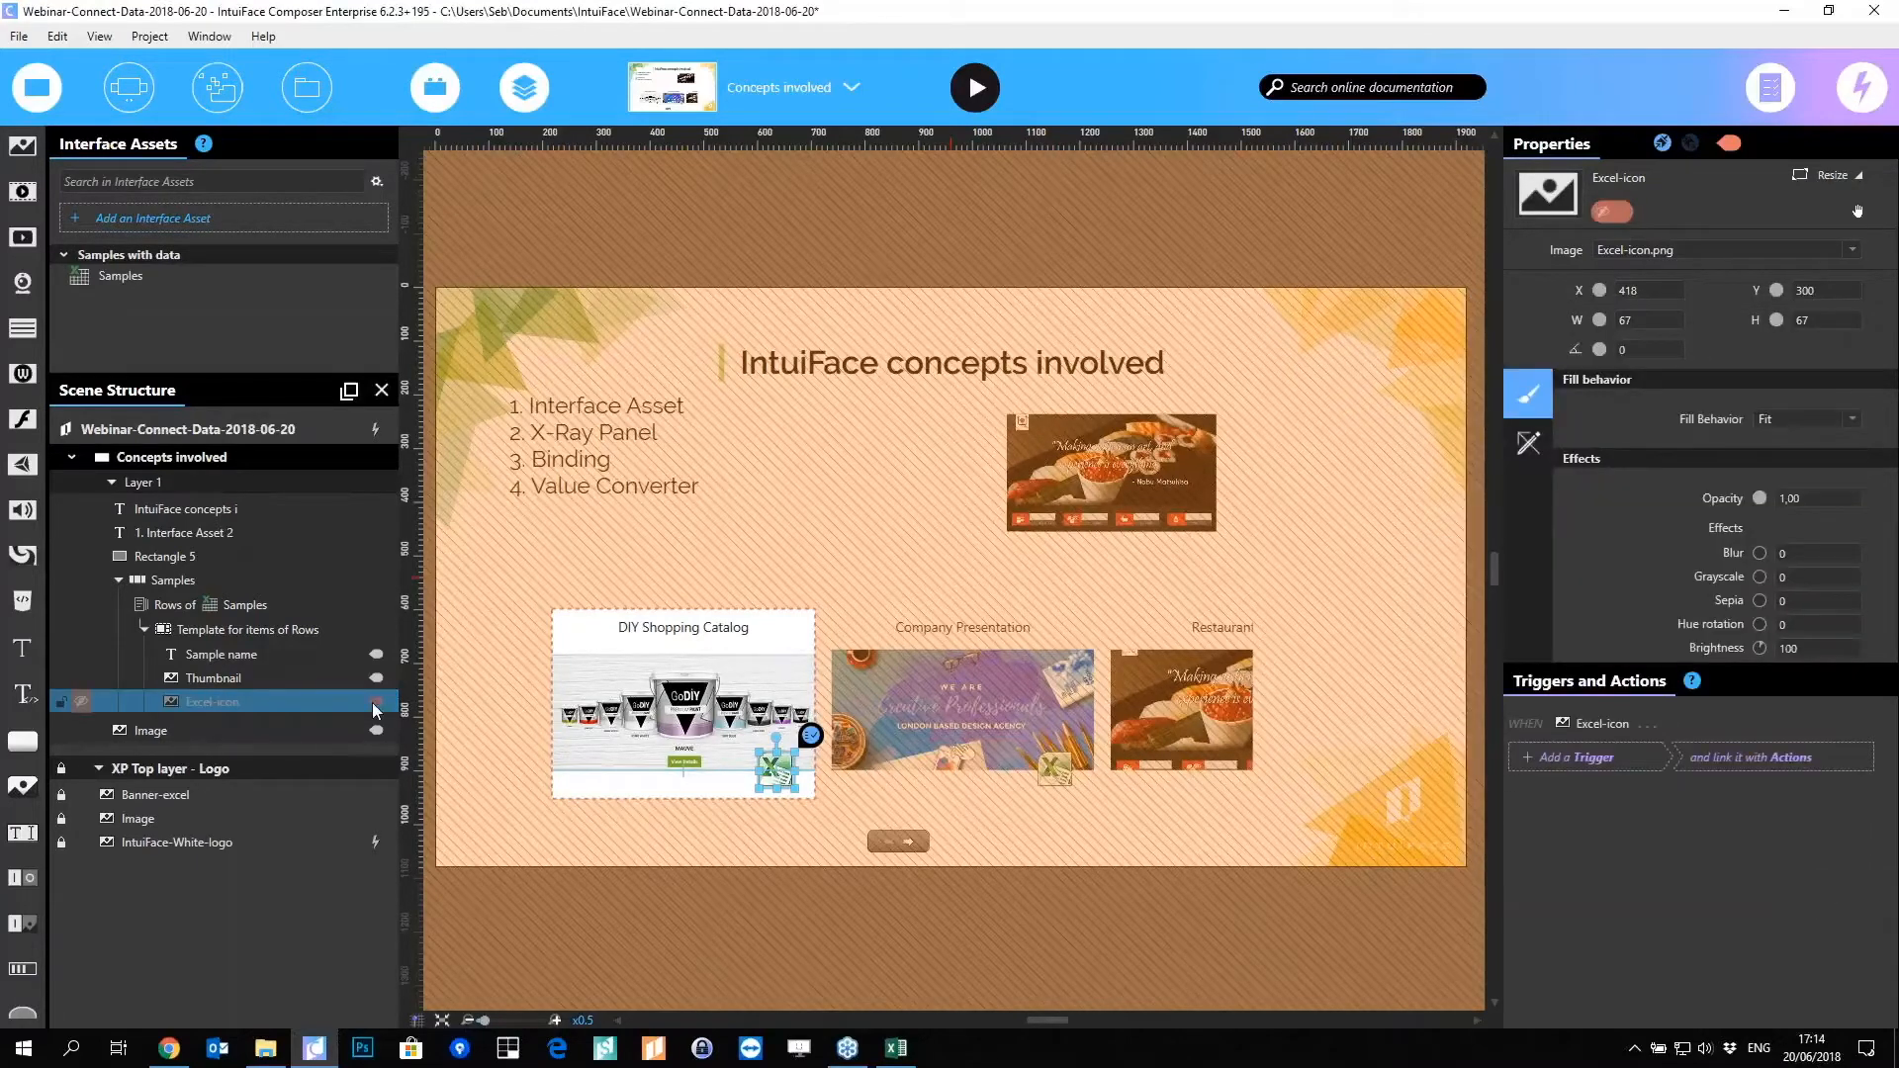
Step: Select the DIY Shopping Catalog title and then the thumbnail image in the template
{"action": "mouse_move", "coordinate": [378, 704]}
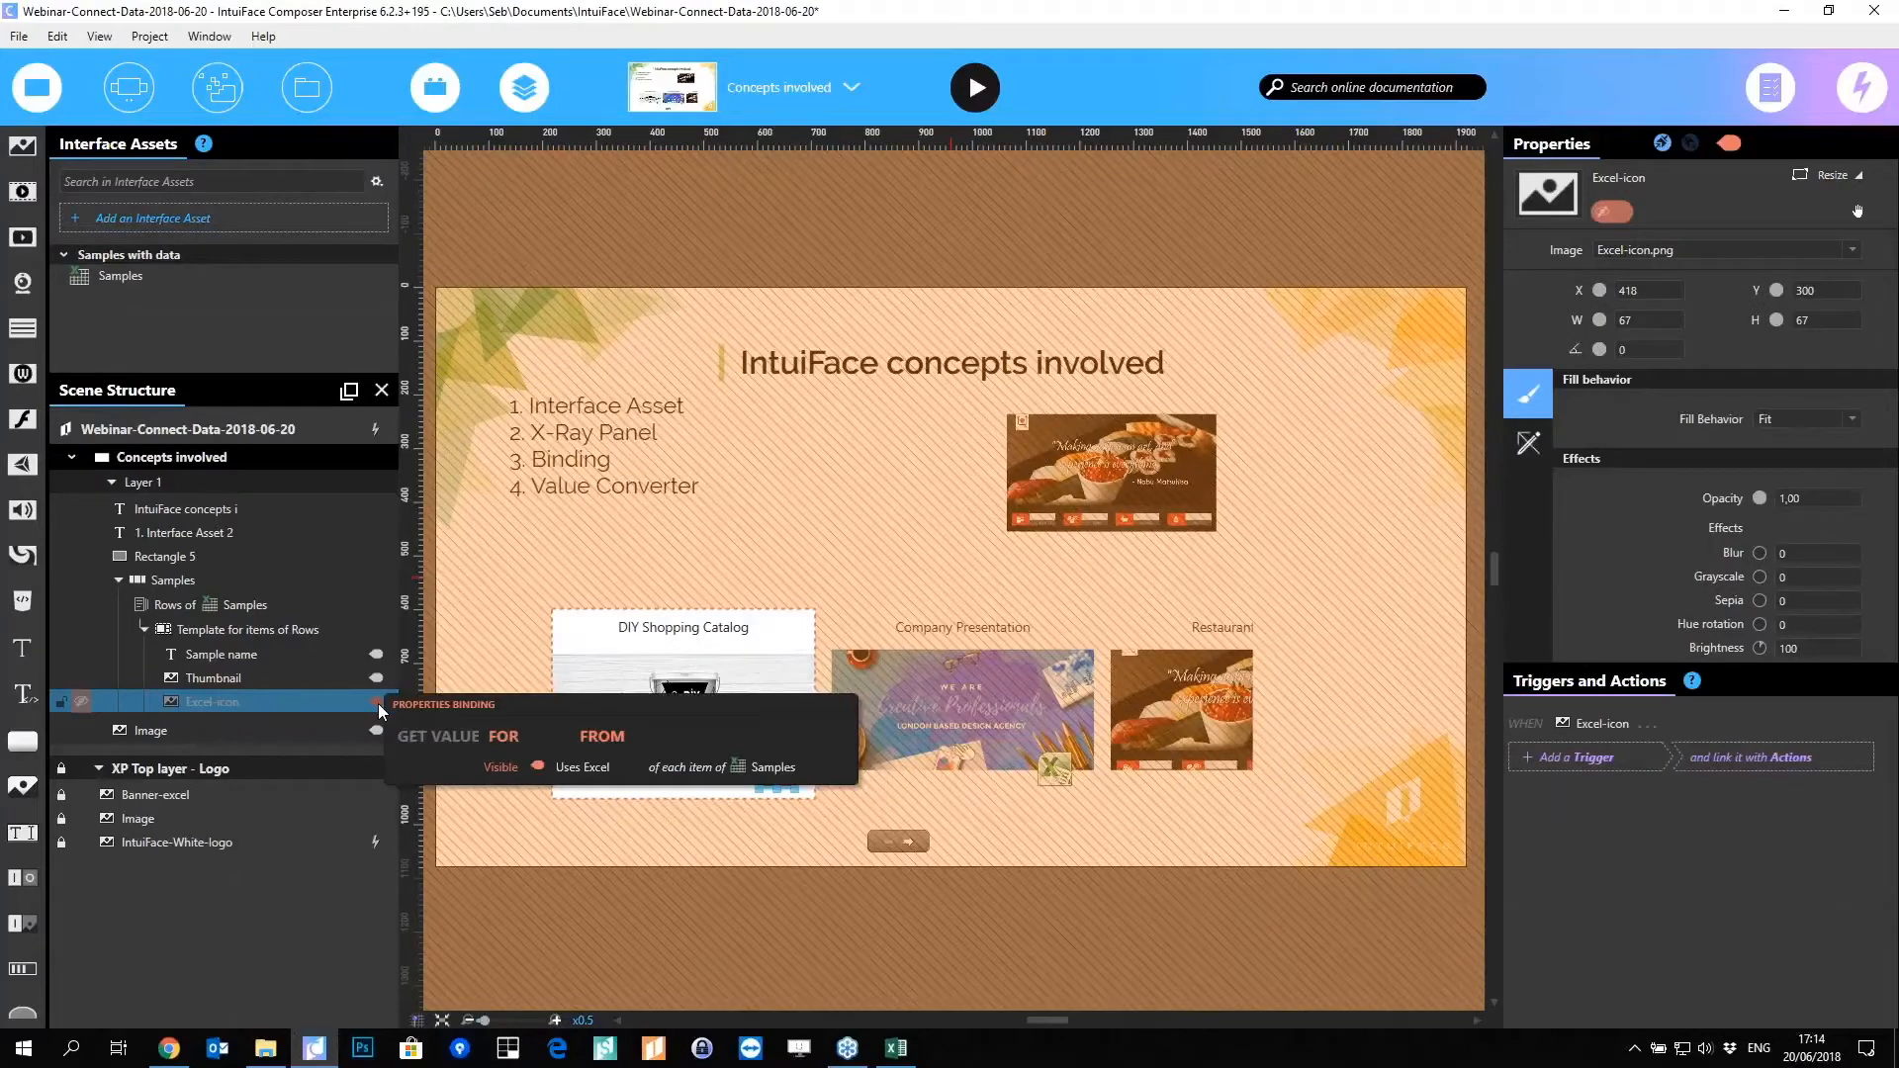
{"action": "left_click", "coordinate": [623, 631]}
{"action": "left_click", "coordinate": [594, 714]}
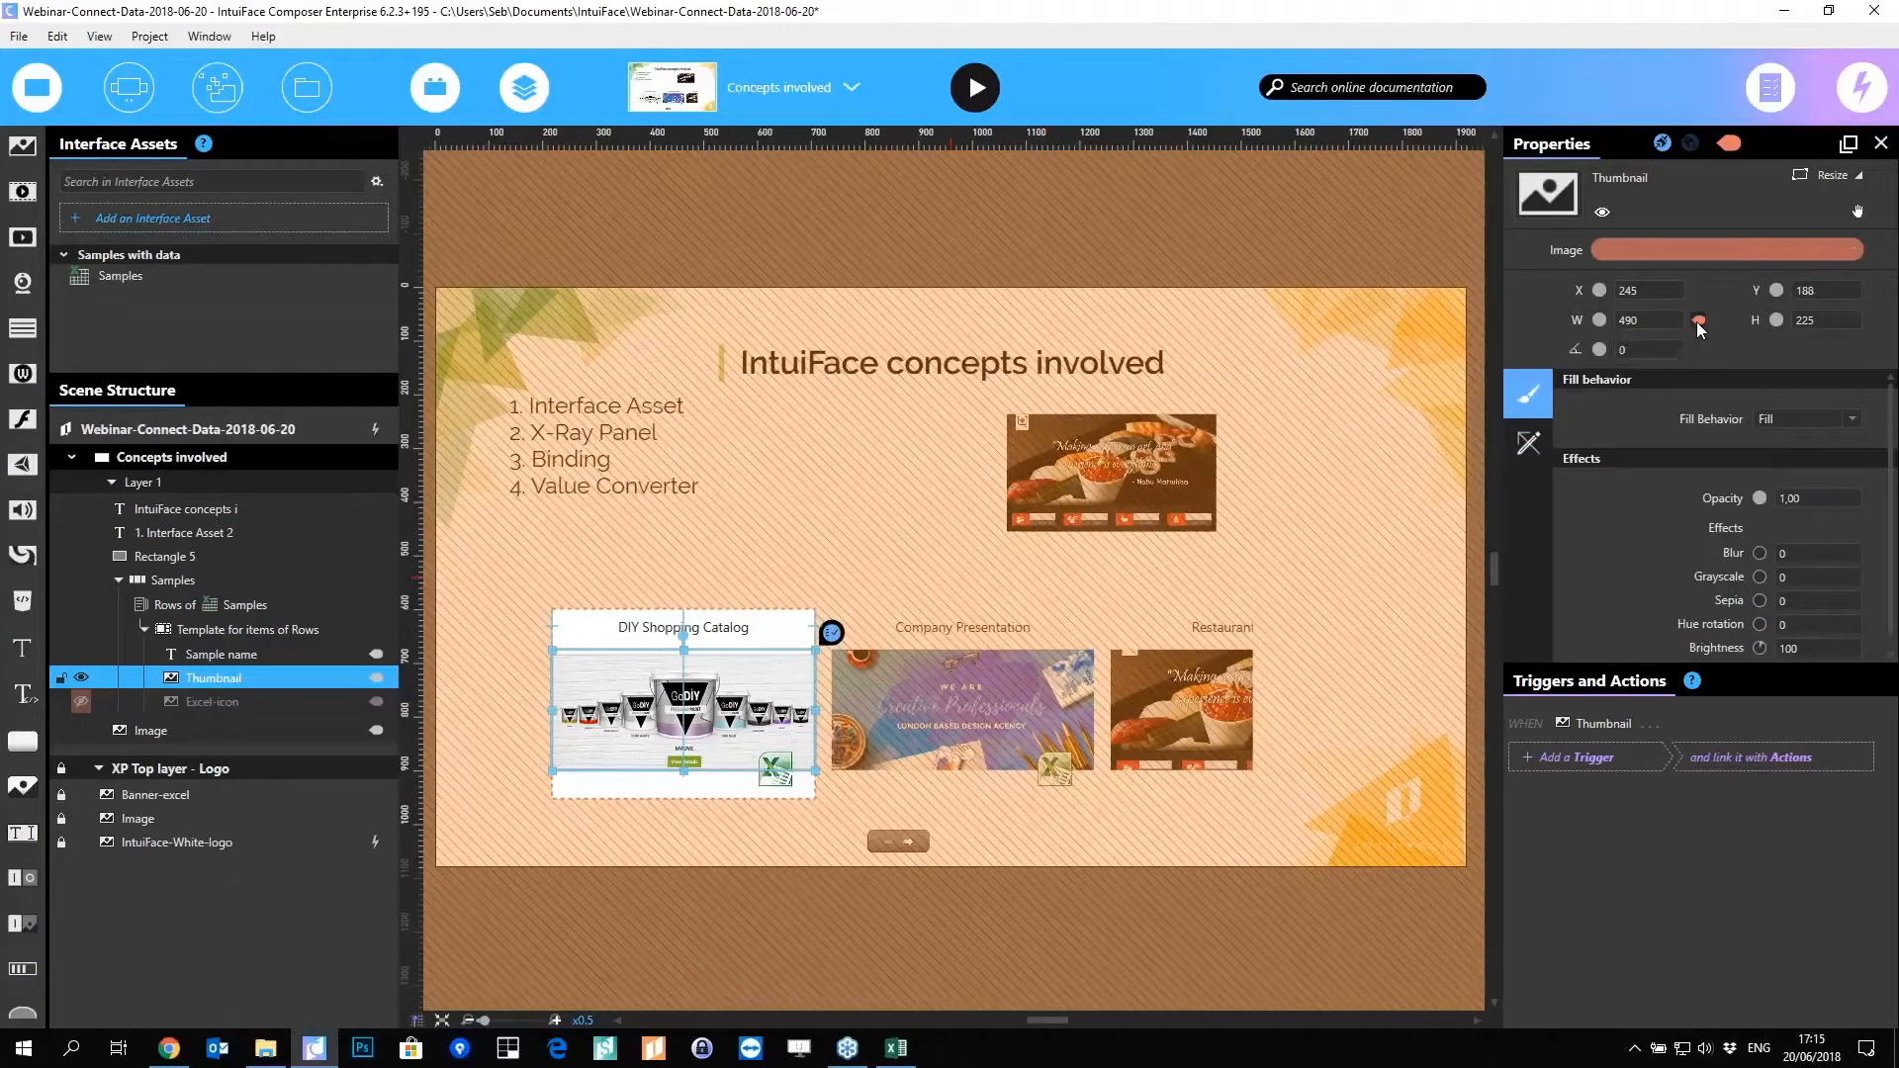
{"action": "left_click", "coordinate": [979, 88]}
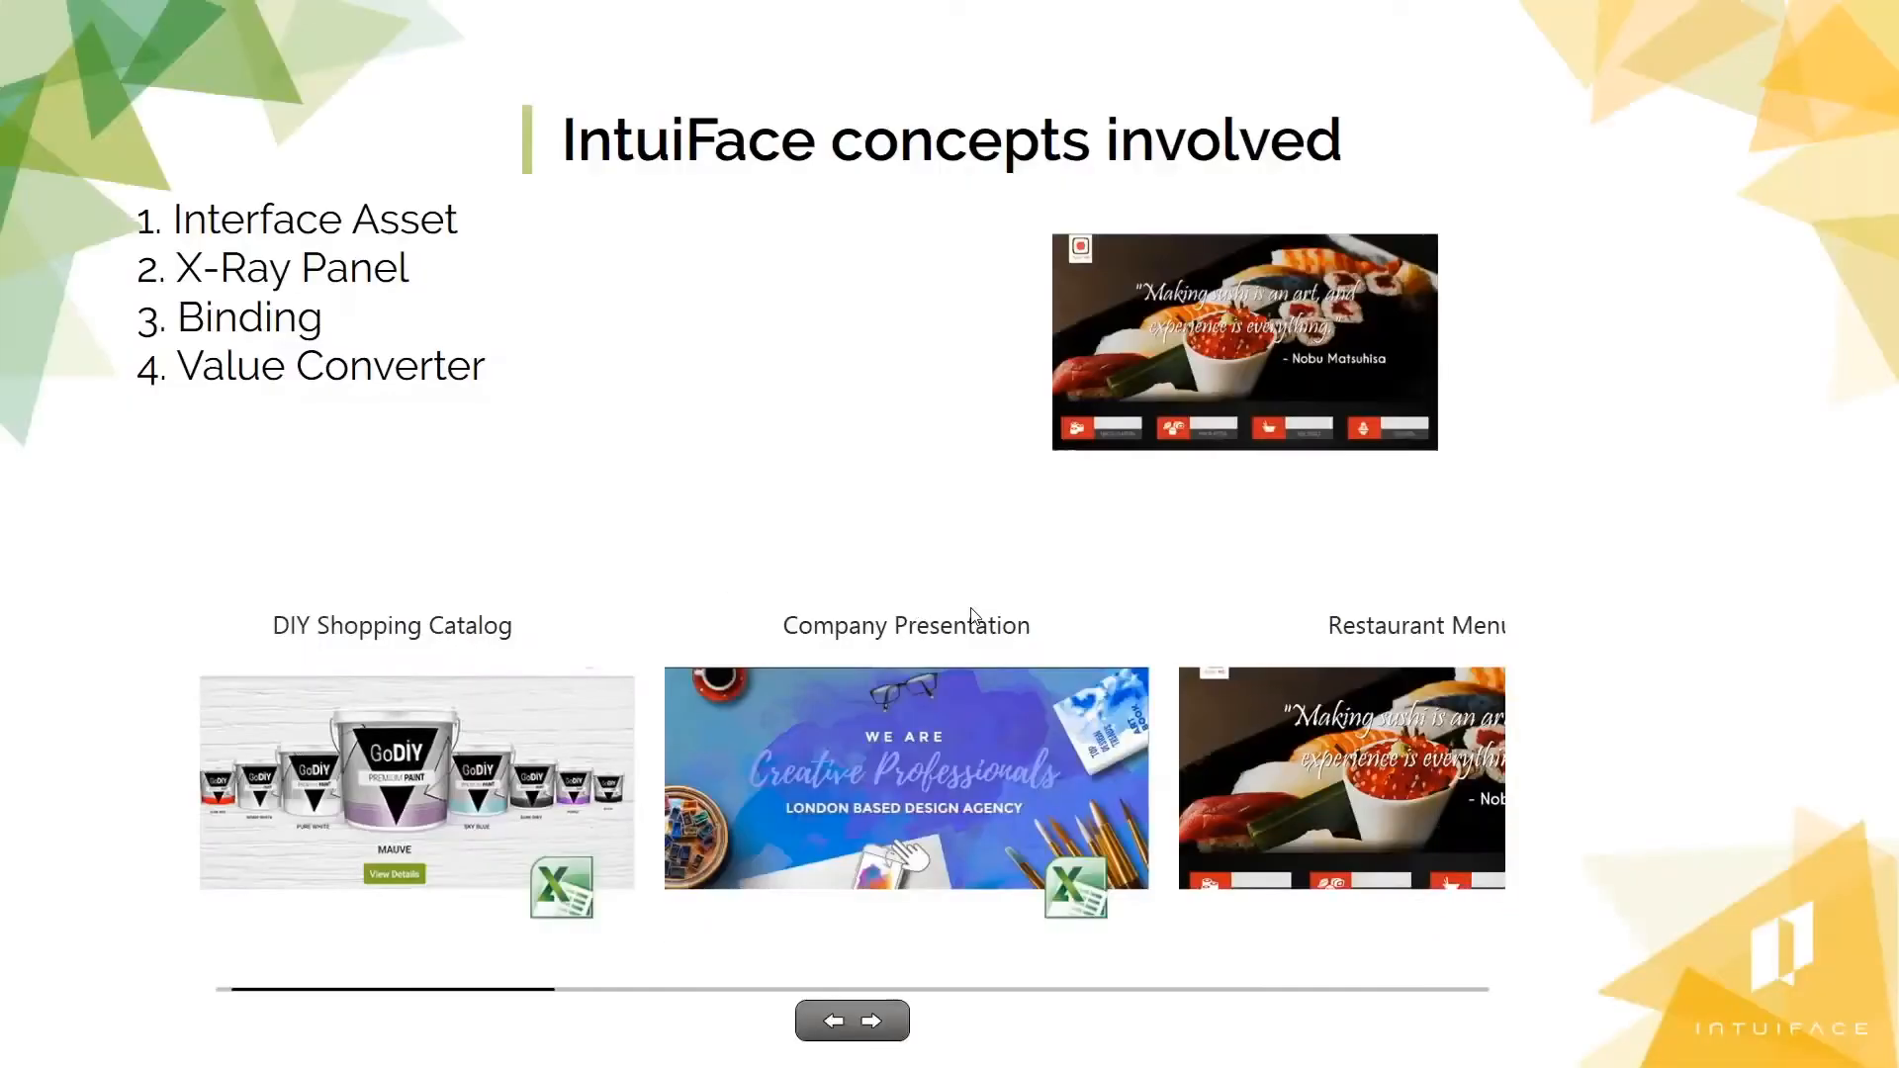
{"action": "left_click_drag", "start_coordinate": [970, 619], "coordinate": [734, 703]}
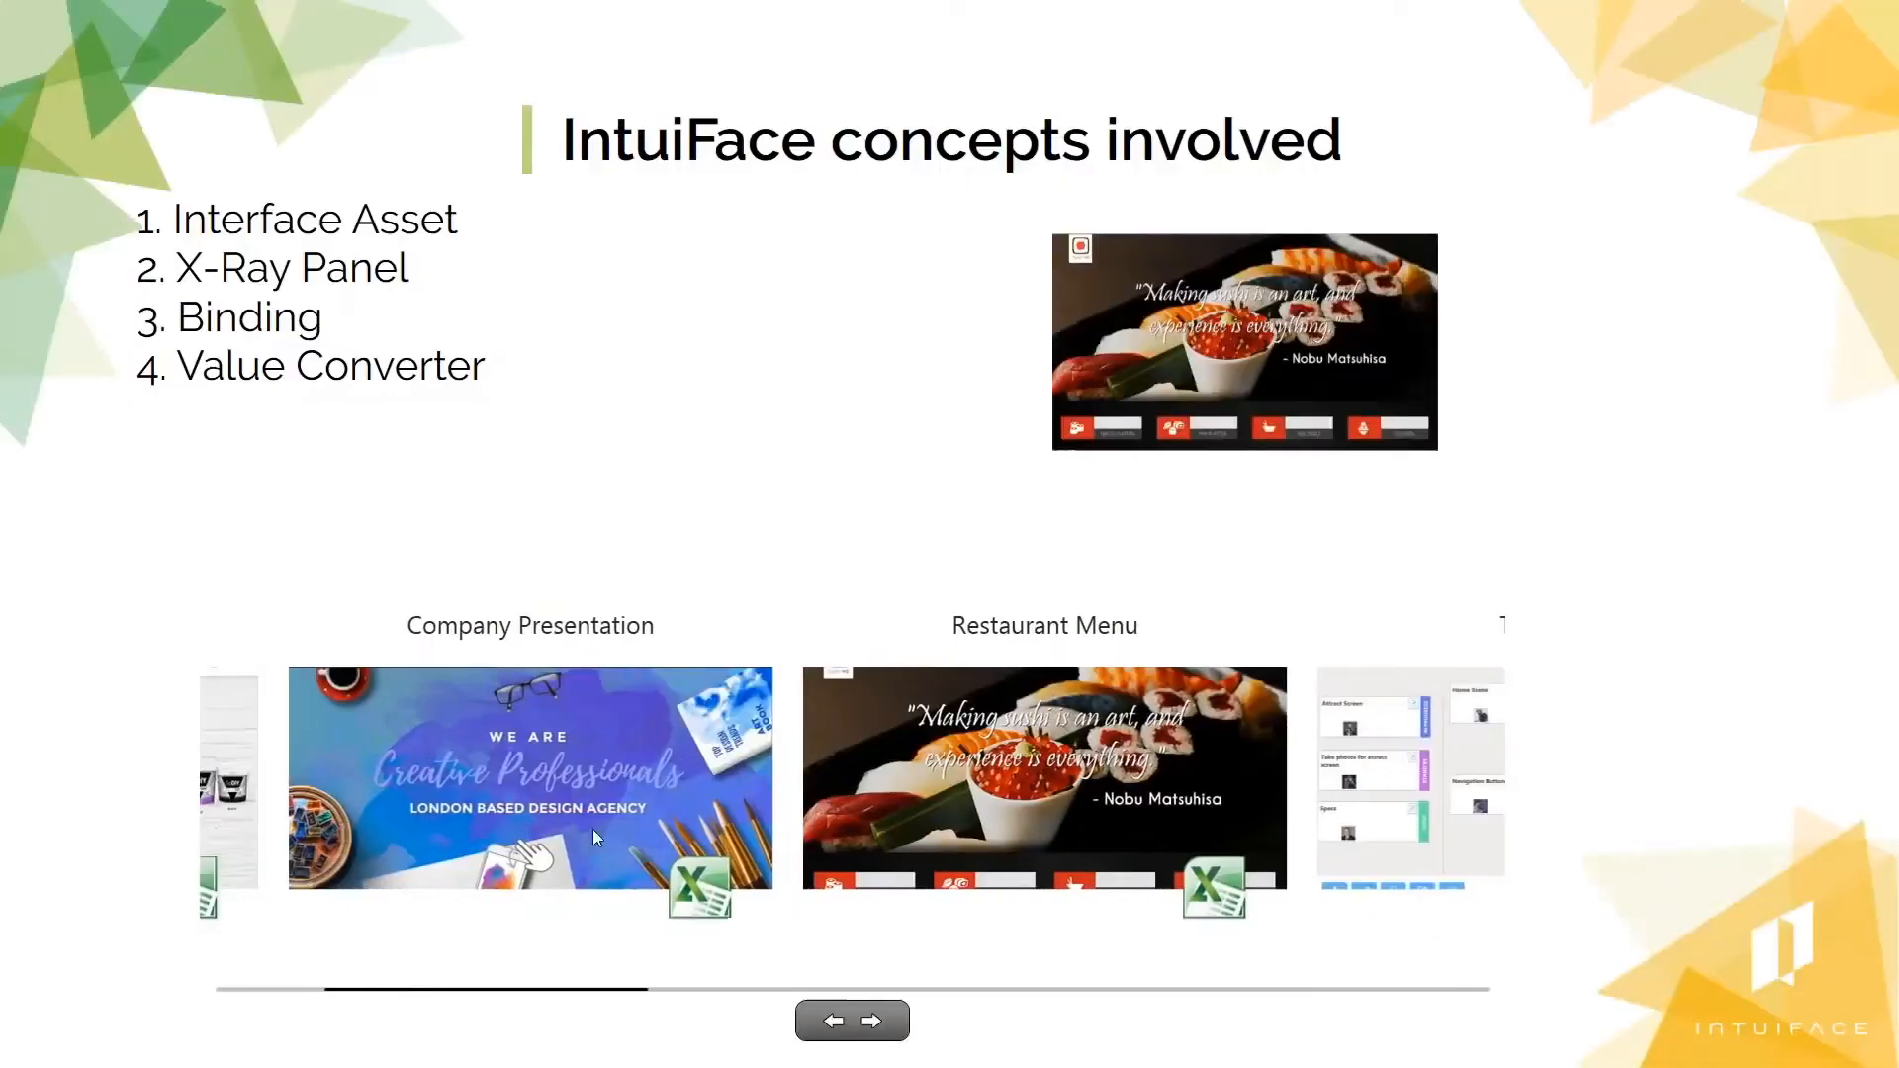
{"action": "left_click_drag", "start_coordinate": [597, 839], "coordinate": [725, 895]}
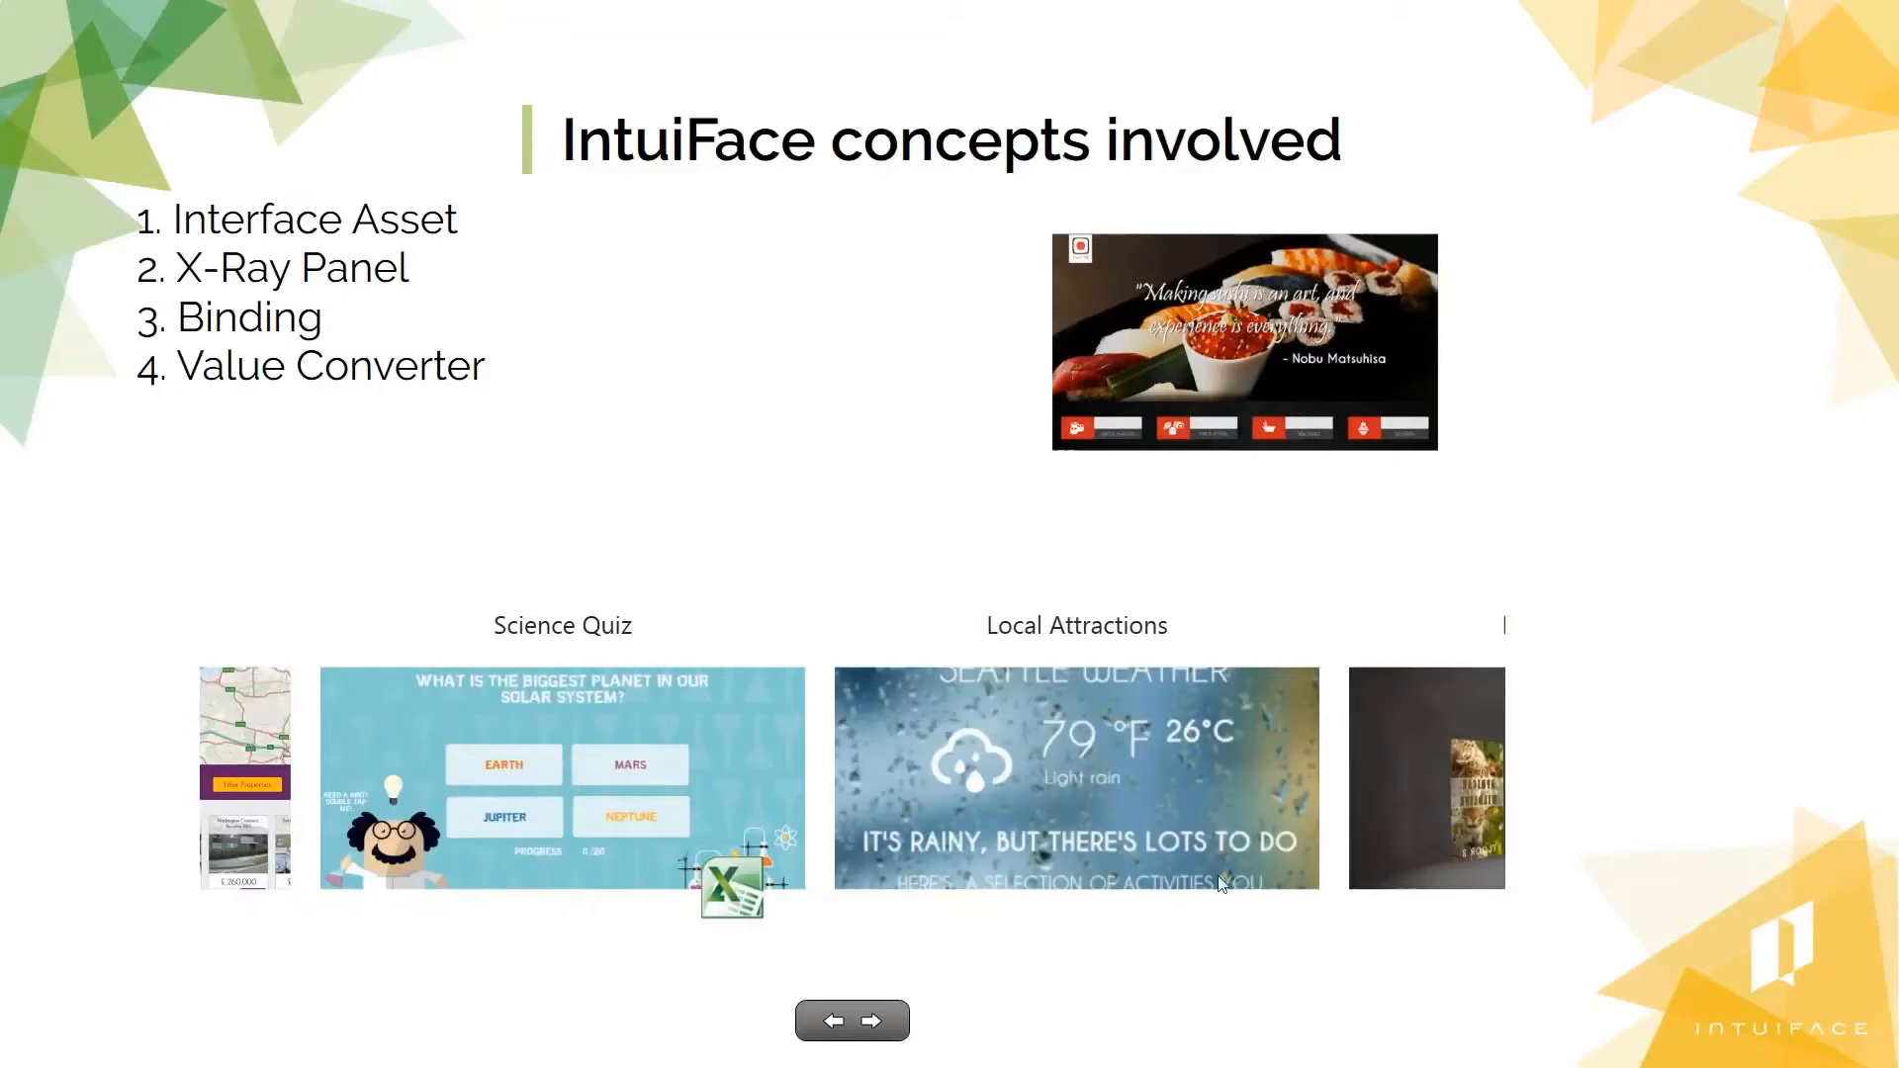
{"action": "key", "text": "Escape"}
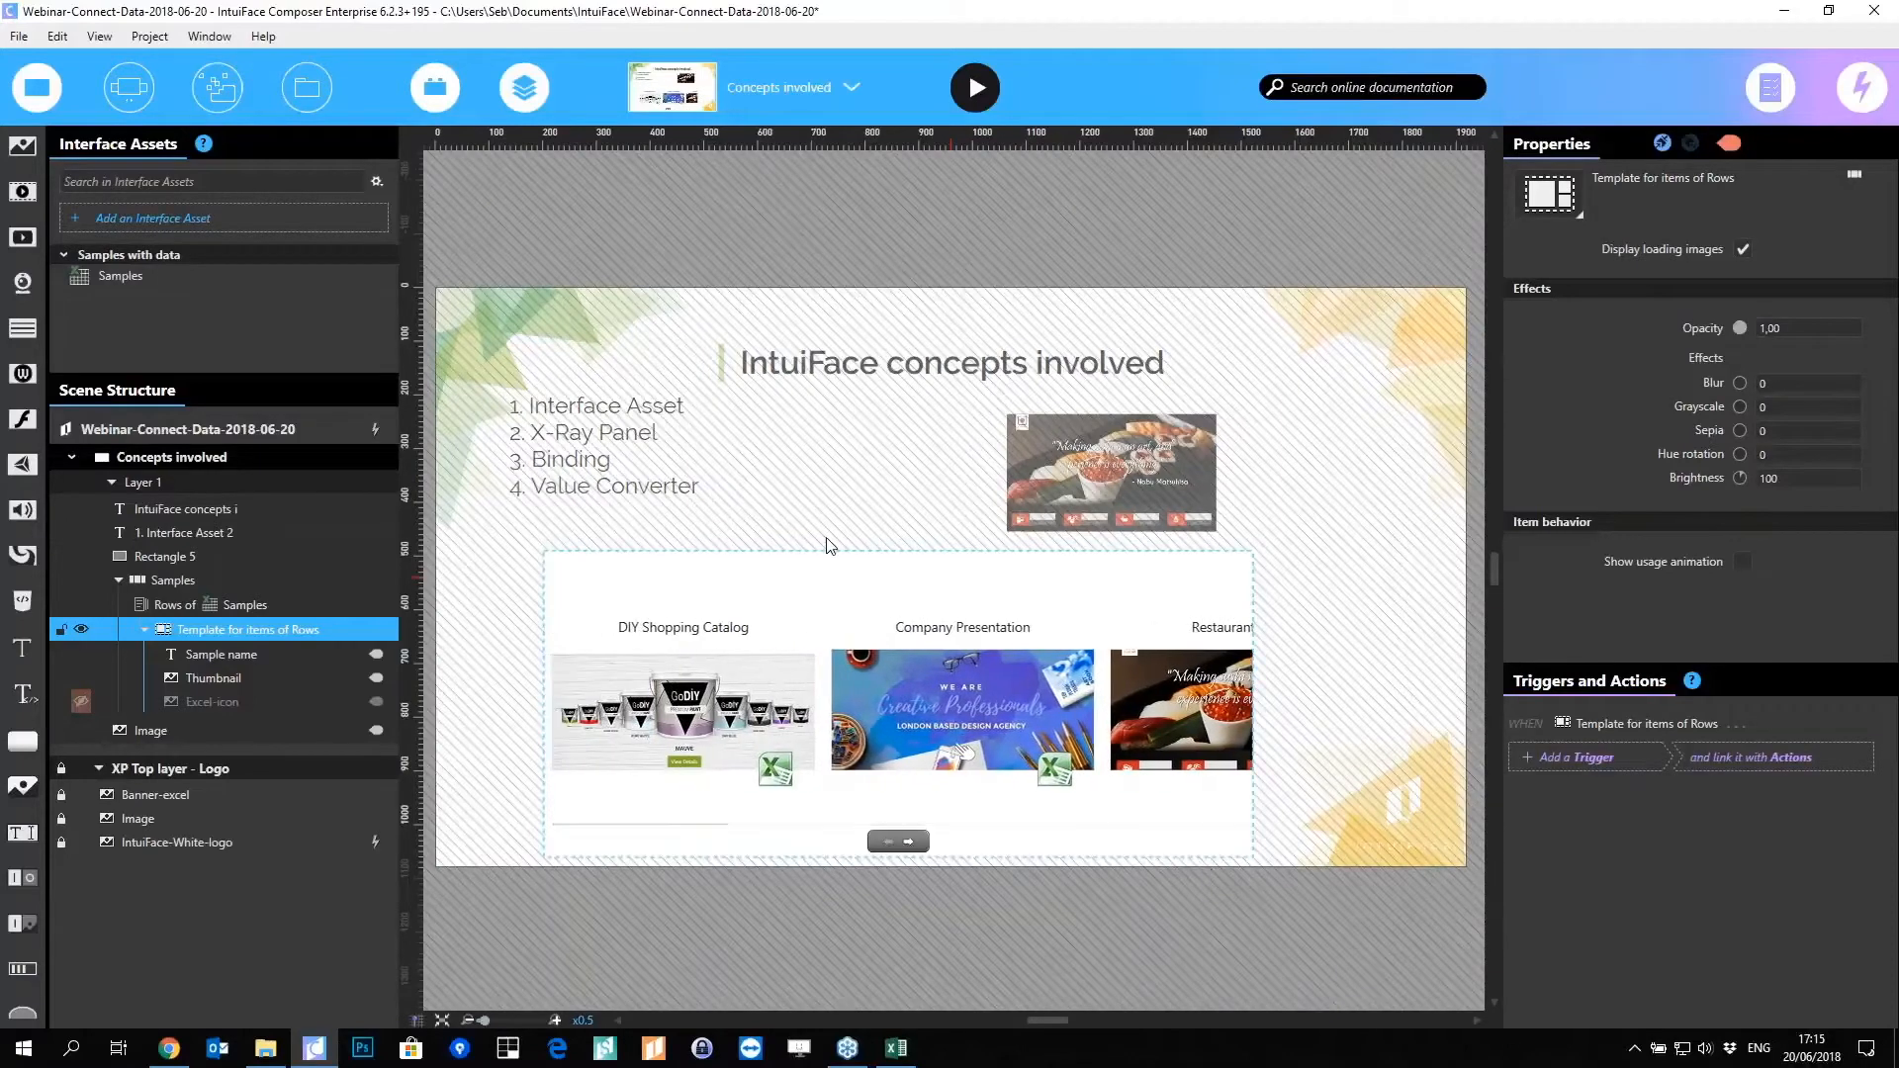
Step: Enter the DIY Shopping Catalog item template and select its Sample name title to view its Text binding
{"action": "left_click", "coordinate": [844, 494]}
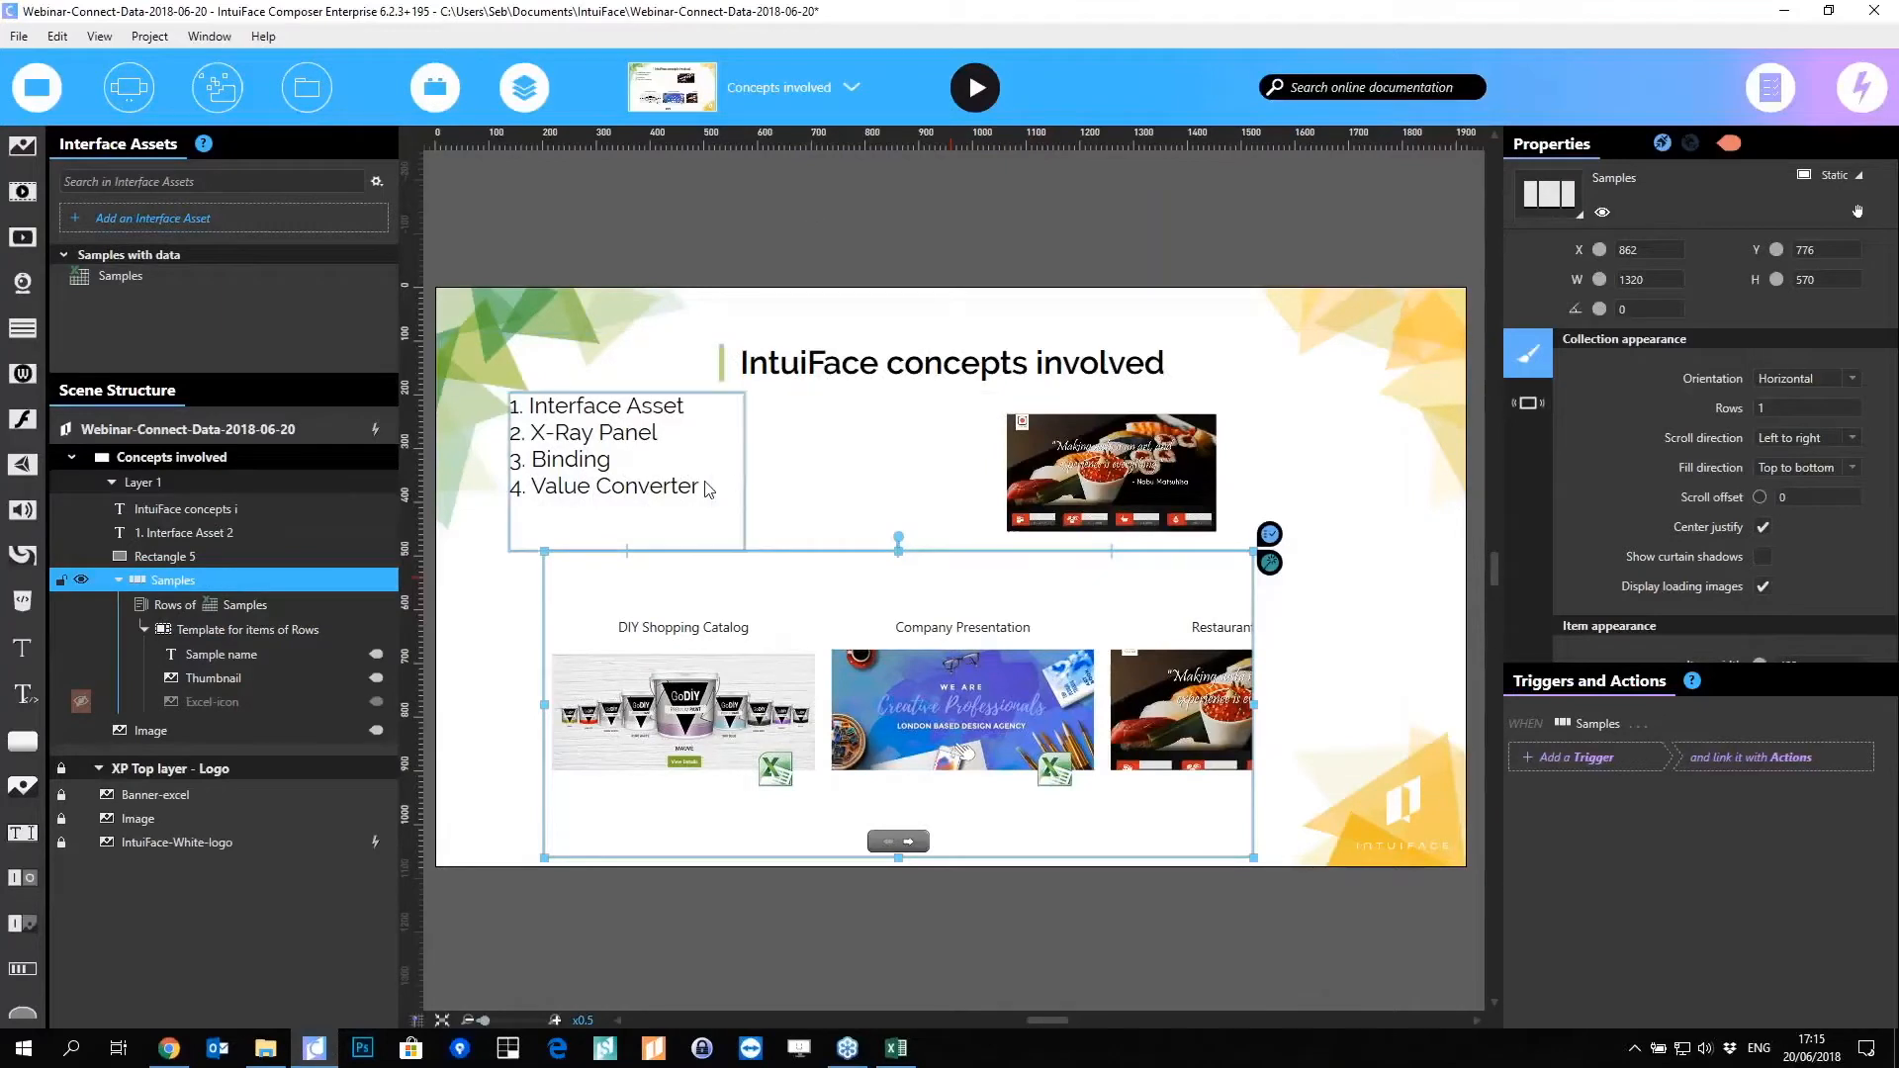
{"action": "left_click", "coordinate": [883, 500]}
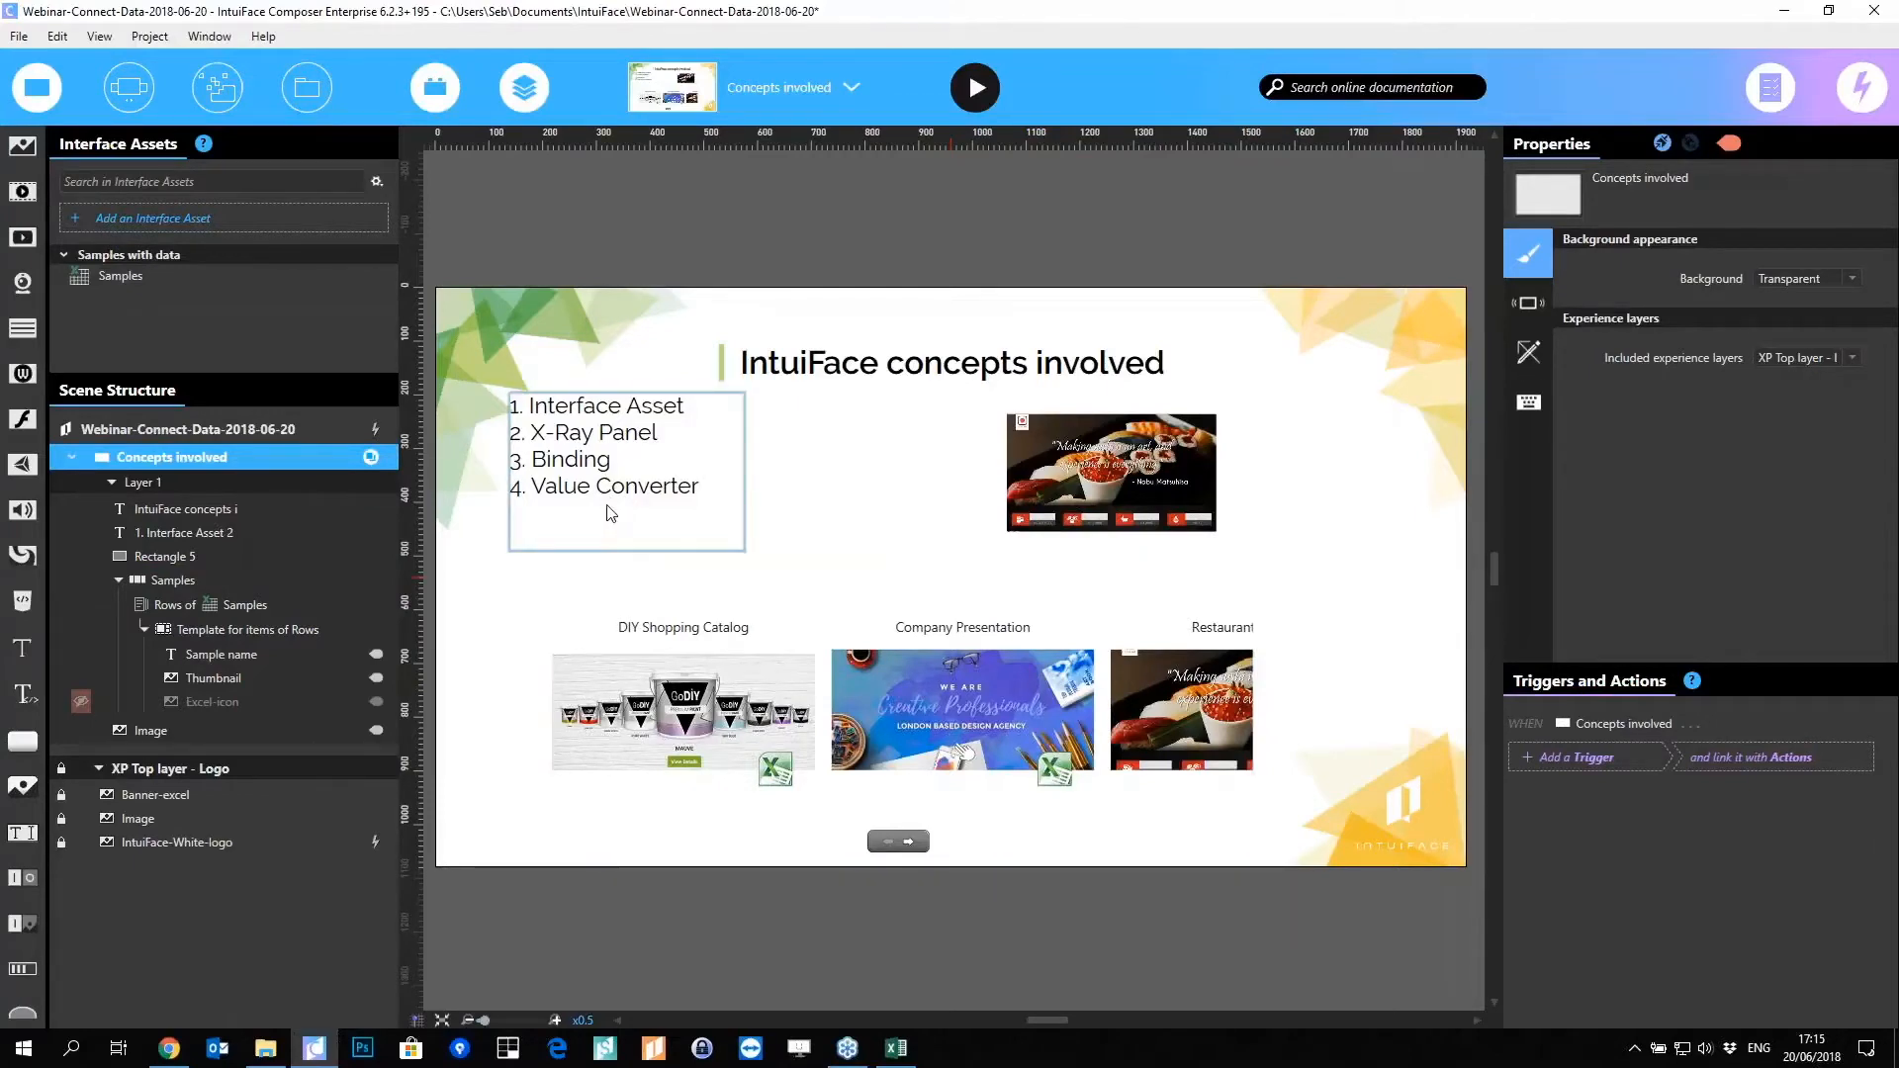
{"action": "double_click", "coordinate": [650, 641]}
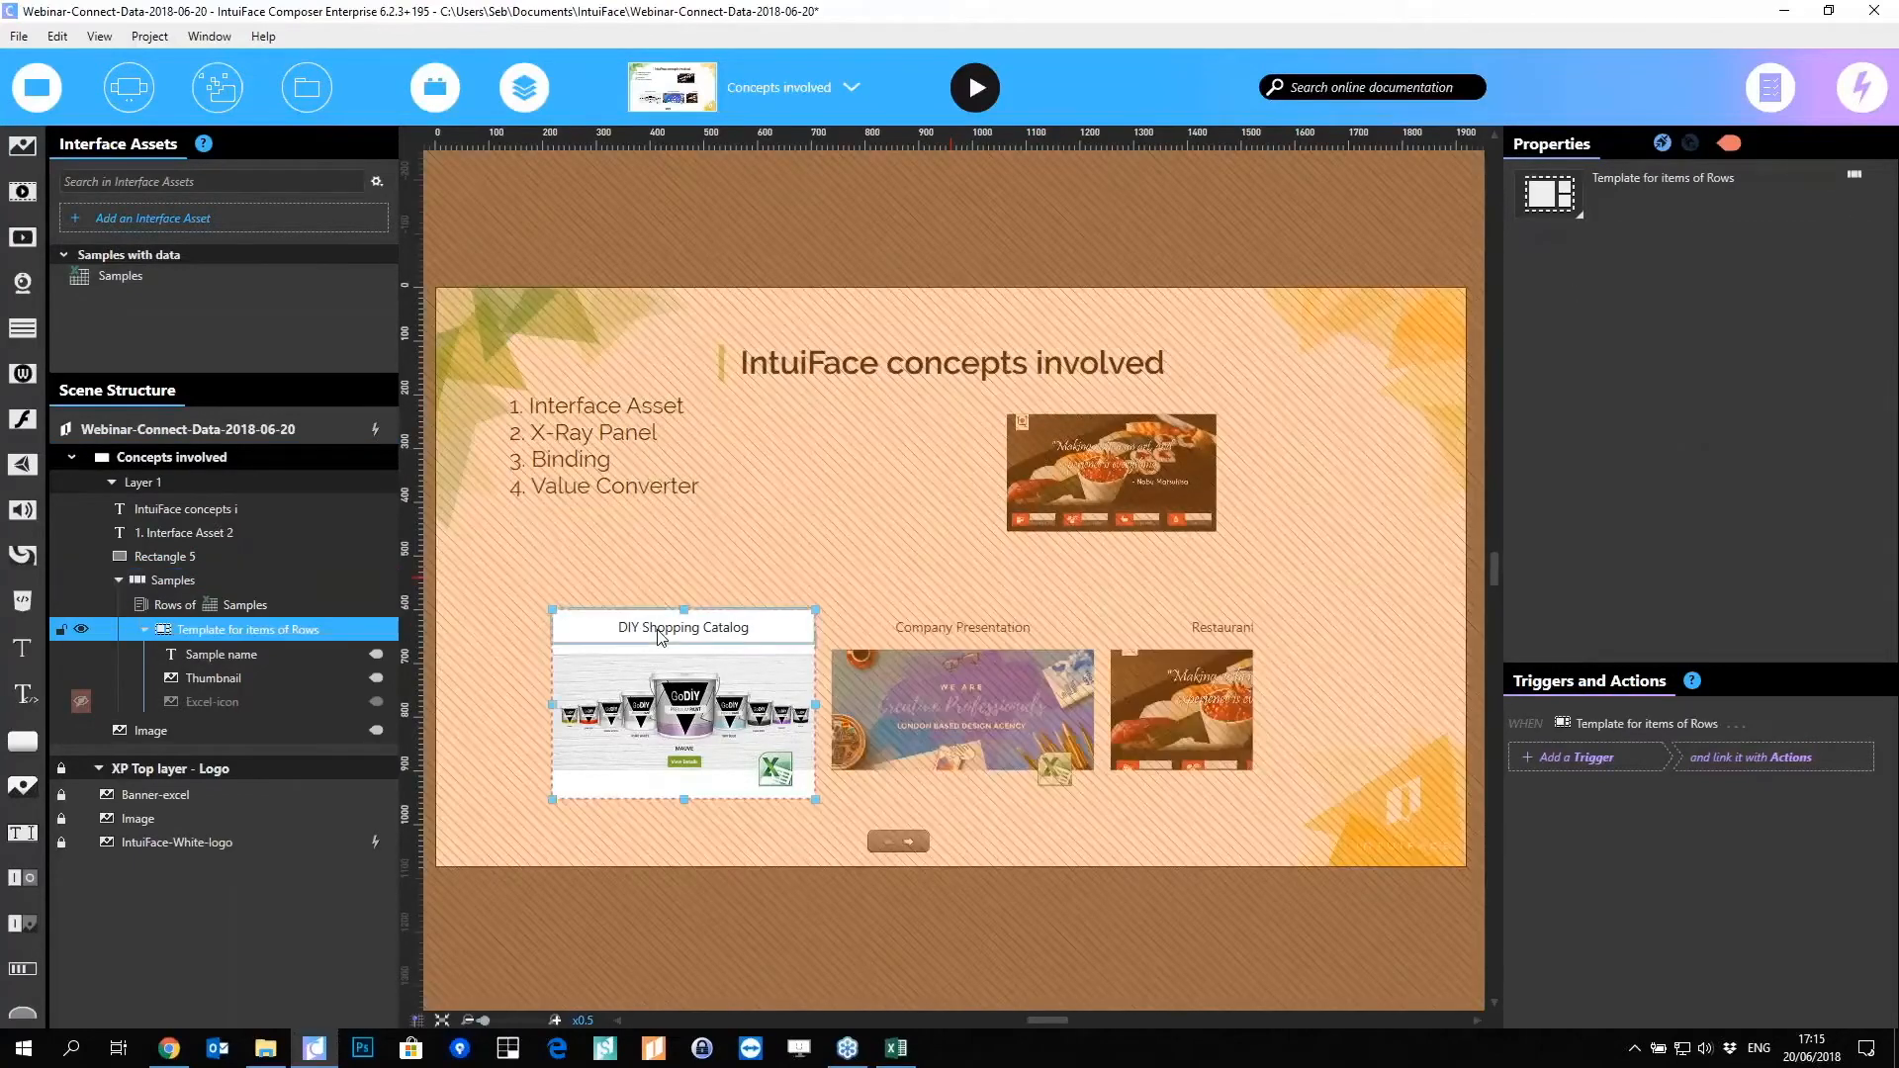
{"action": "left_click", "coordinate": [659, 636]}
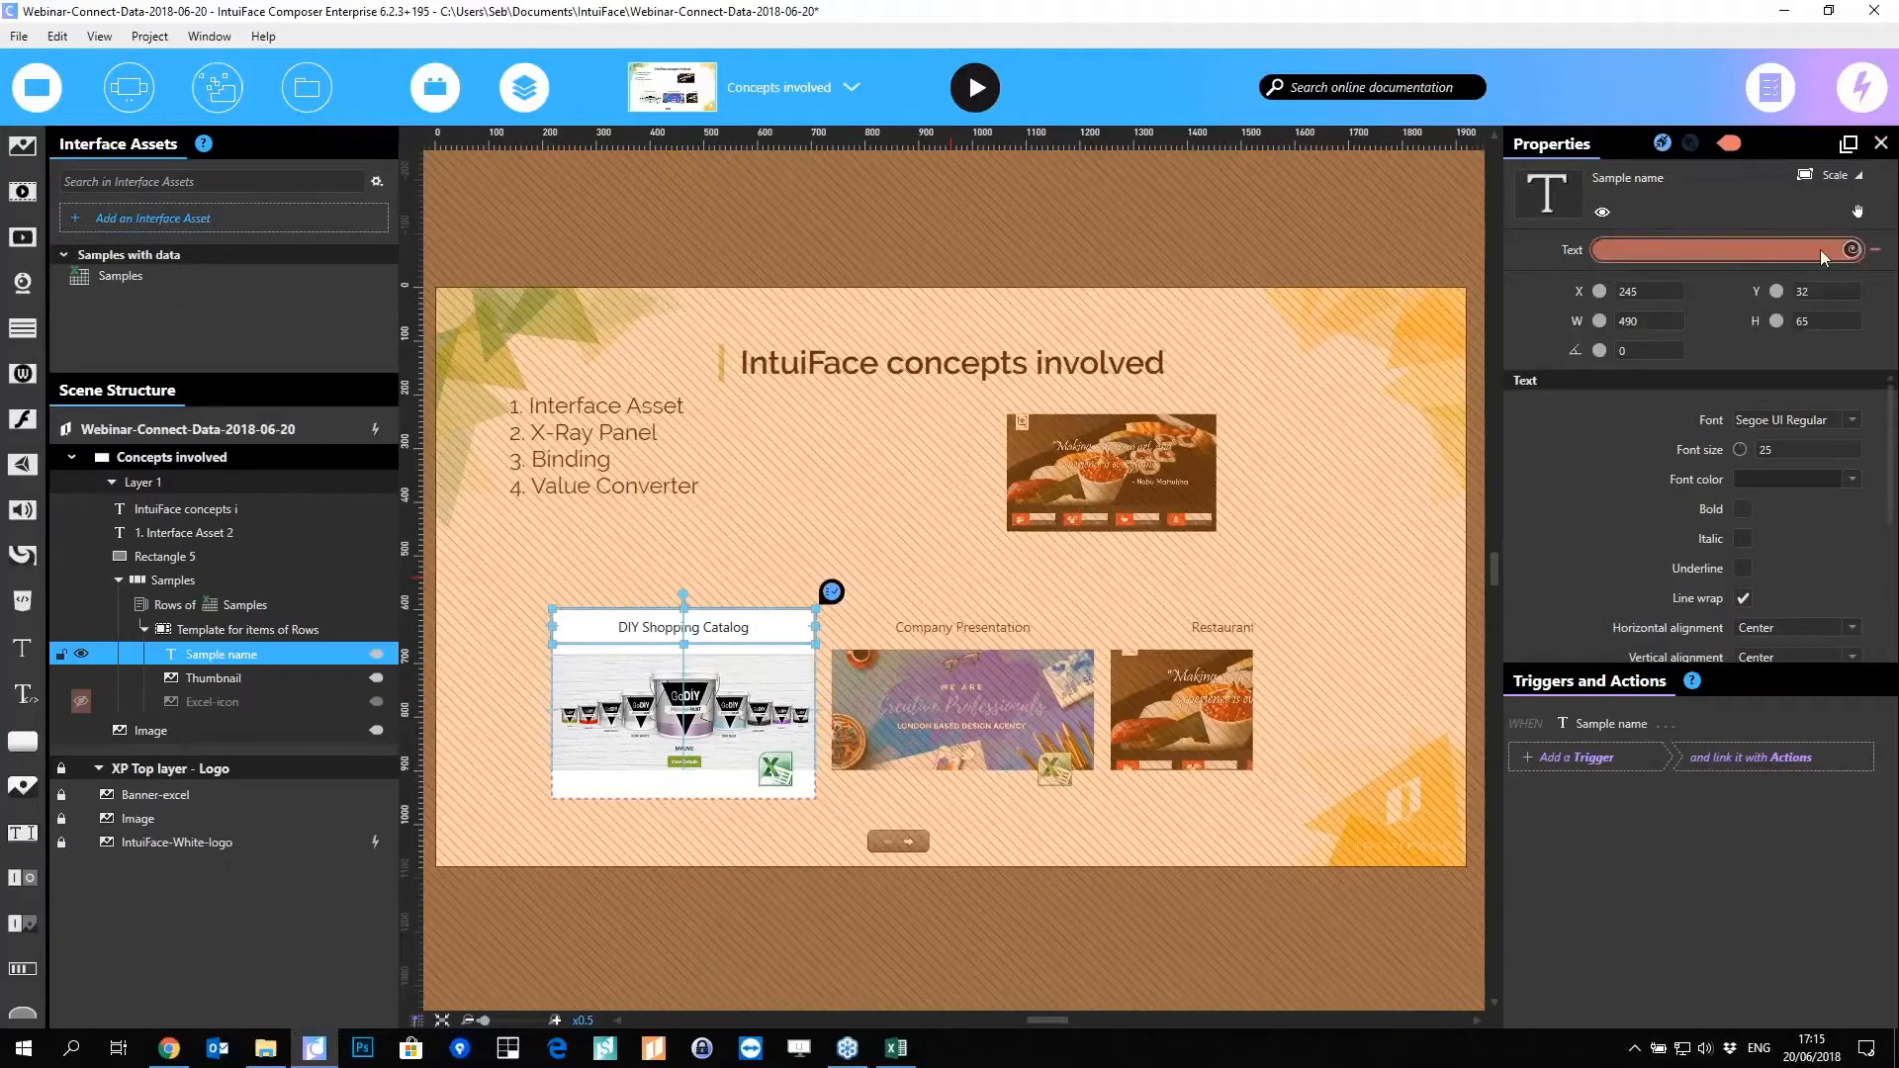
{"action": "mouse_move", "coordinate": [1820, 249]}
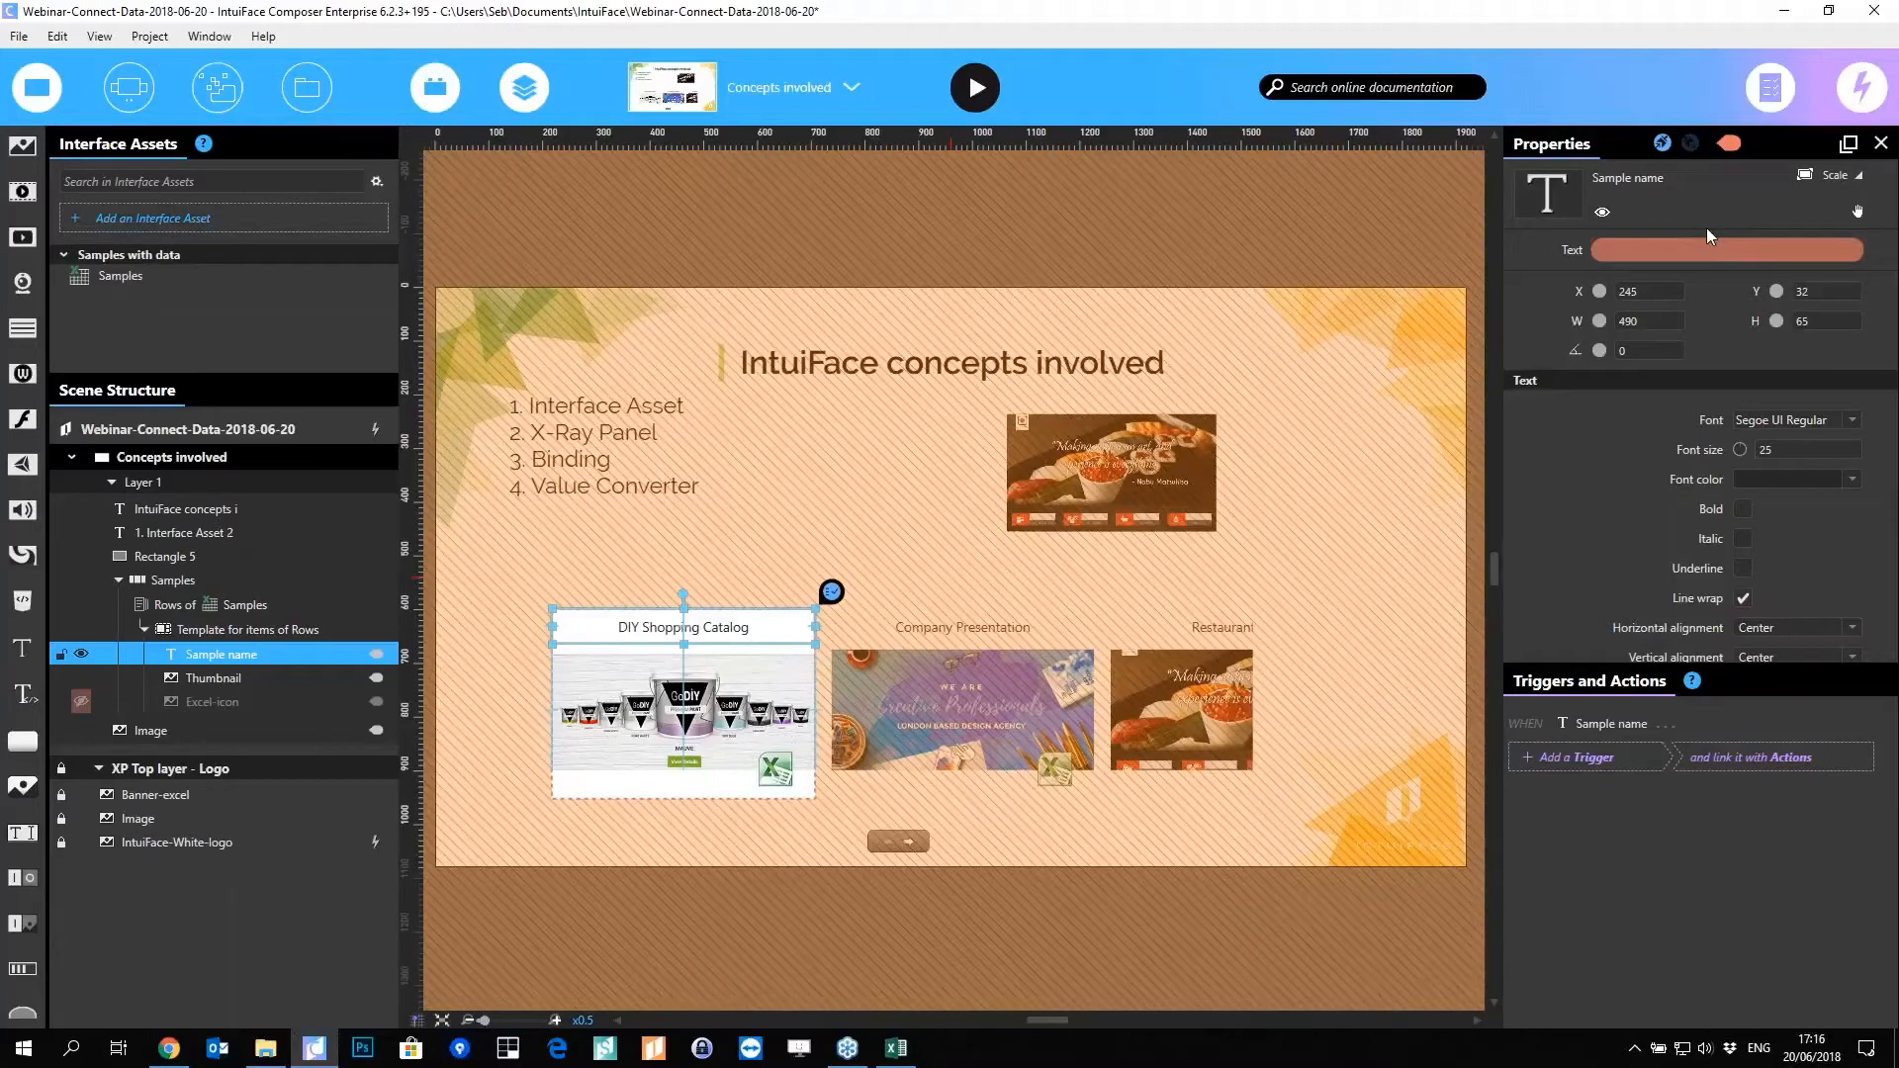
{"action": "mouse_move", "coordinate": [1731, 255]}
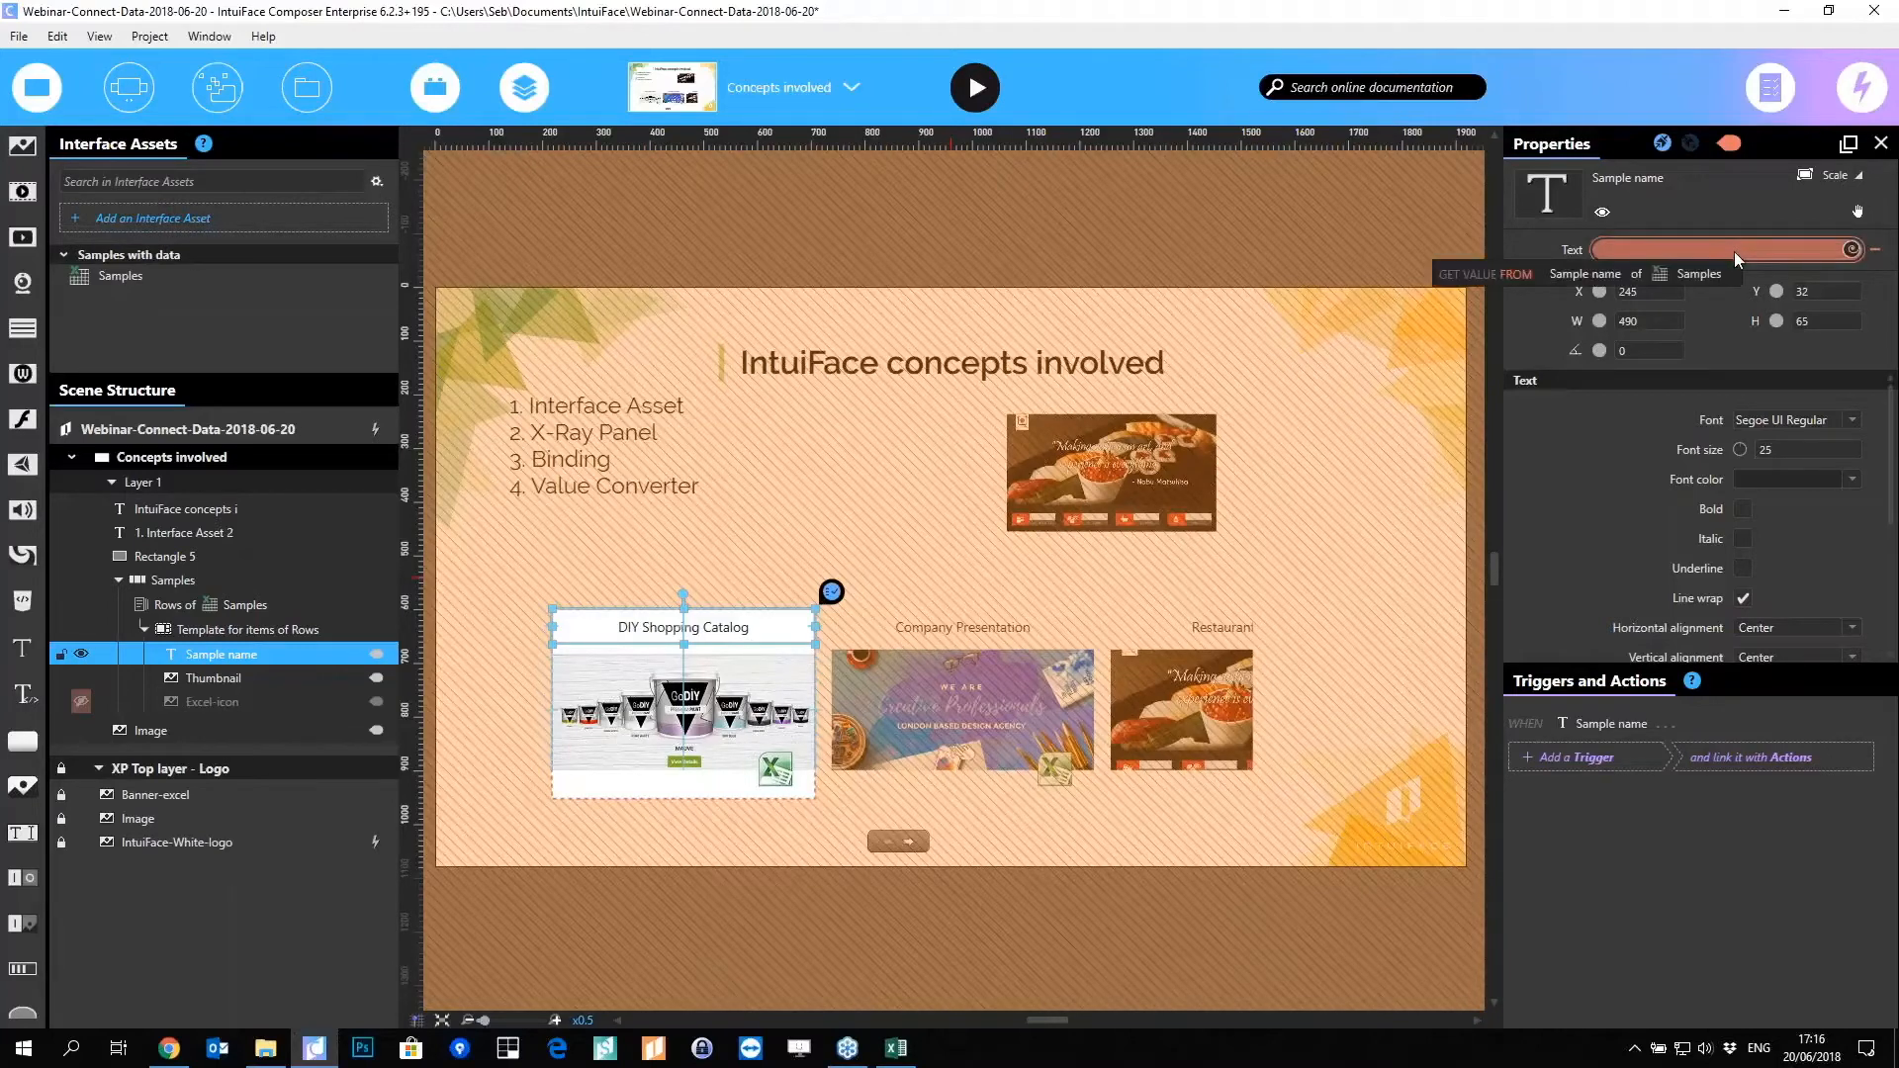
Step: Add a Text Manipulation > To uppercase converter to the Sample name title's Text binding
{"action": "left_click", "coordinate": [1853, 250]}
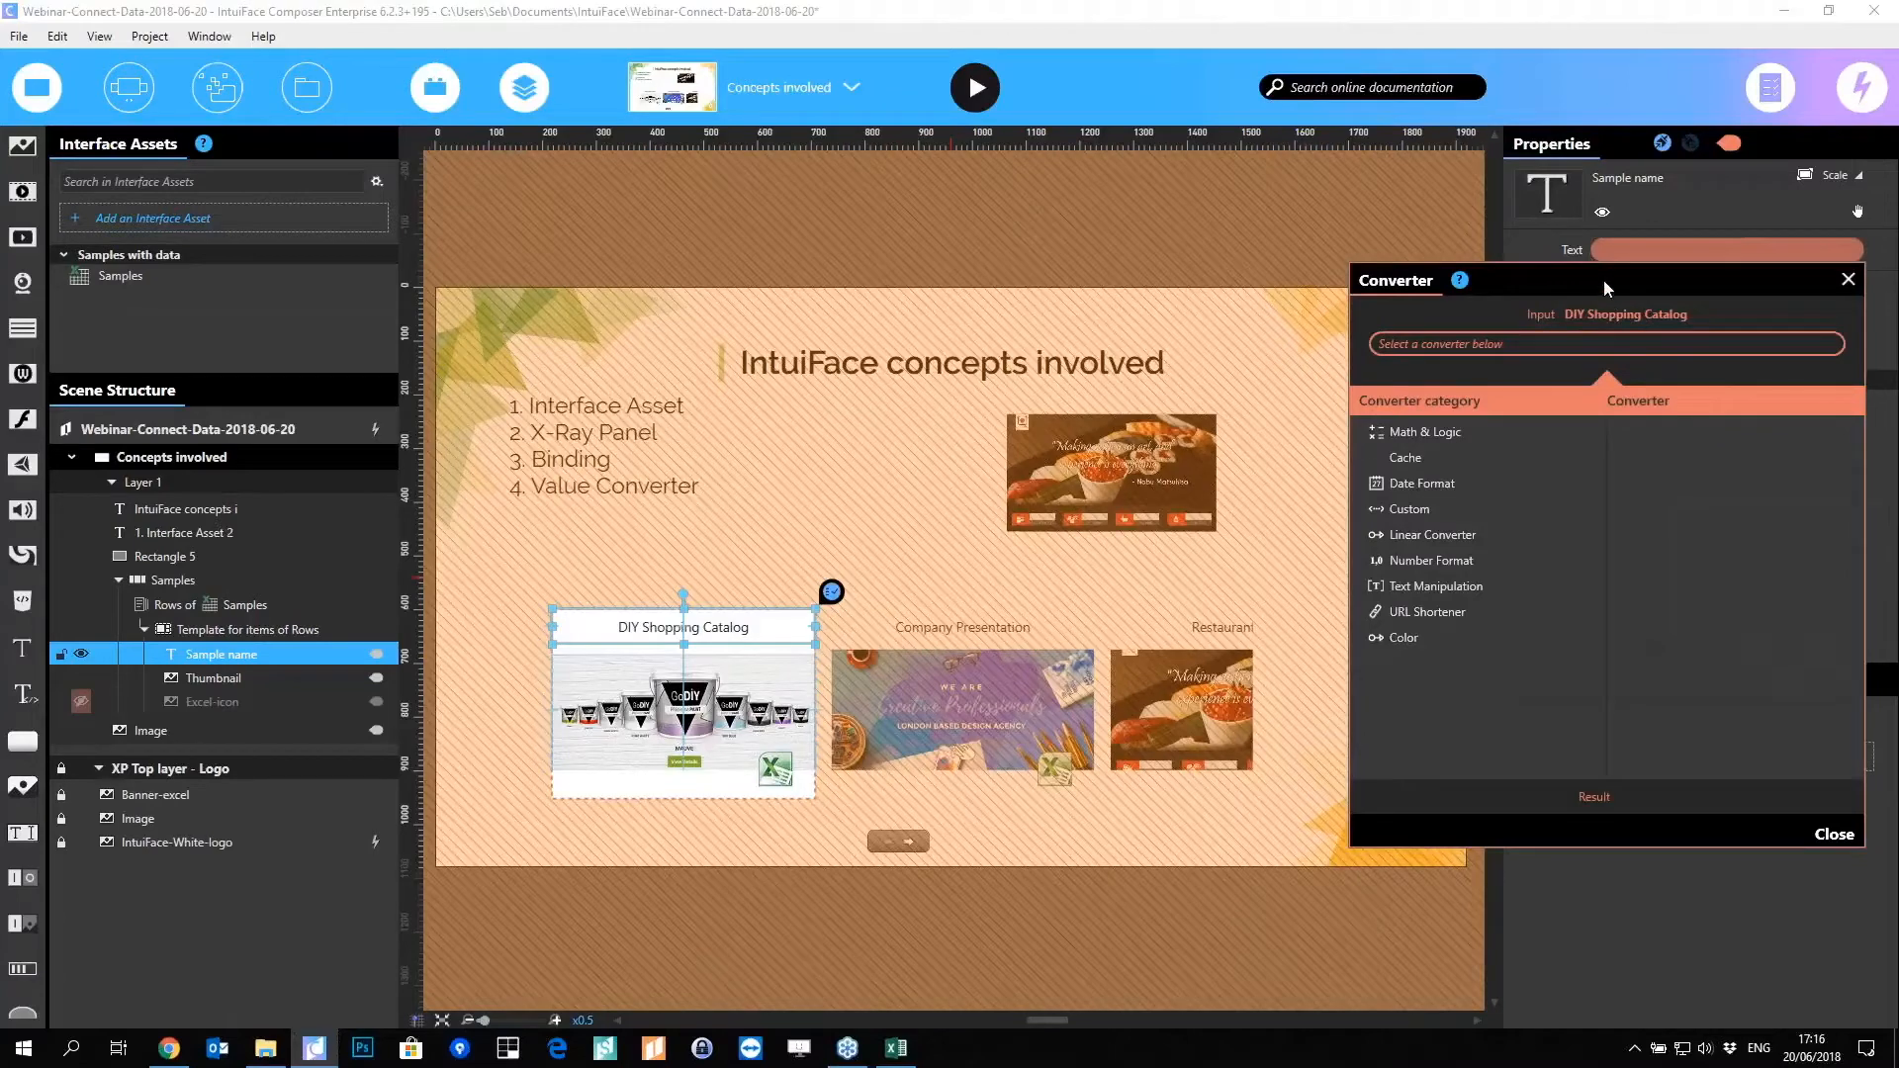
{"action": "left_click_drag", "start_coordinate": [1605, 282], "coordinate": [1563, 287]}
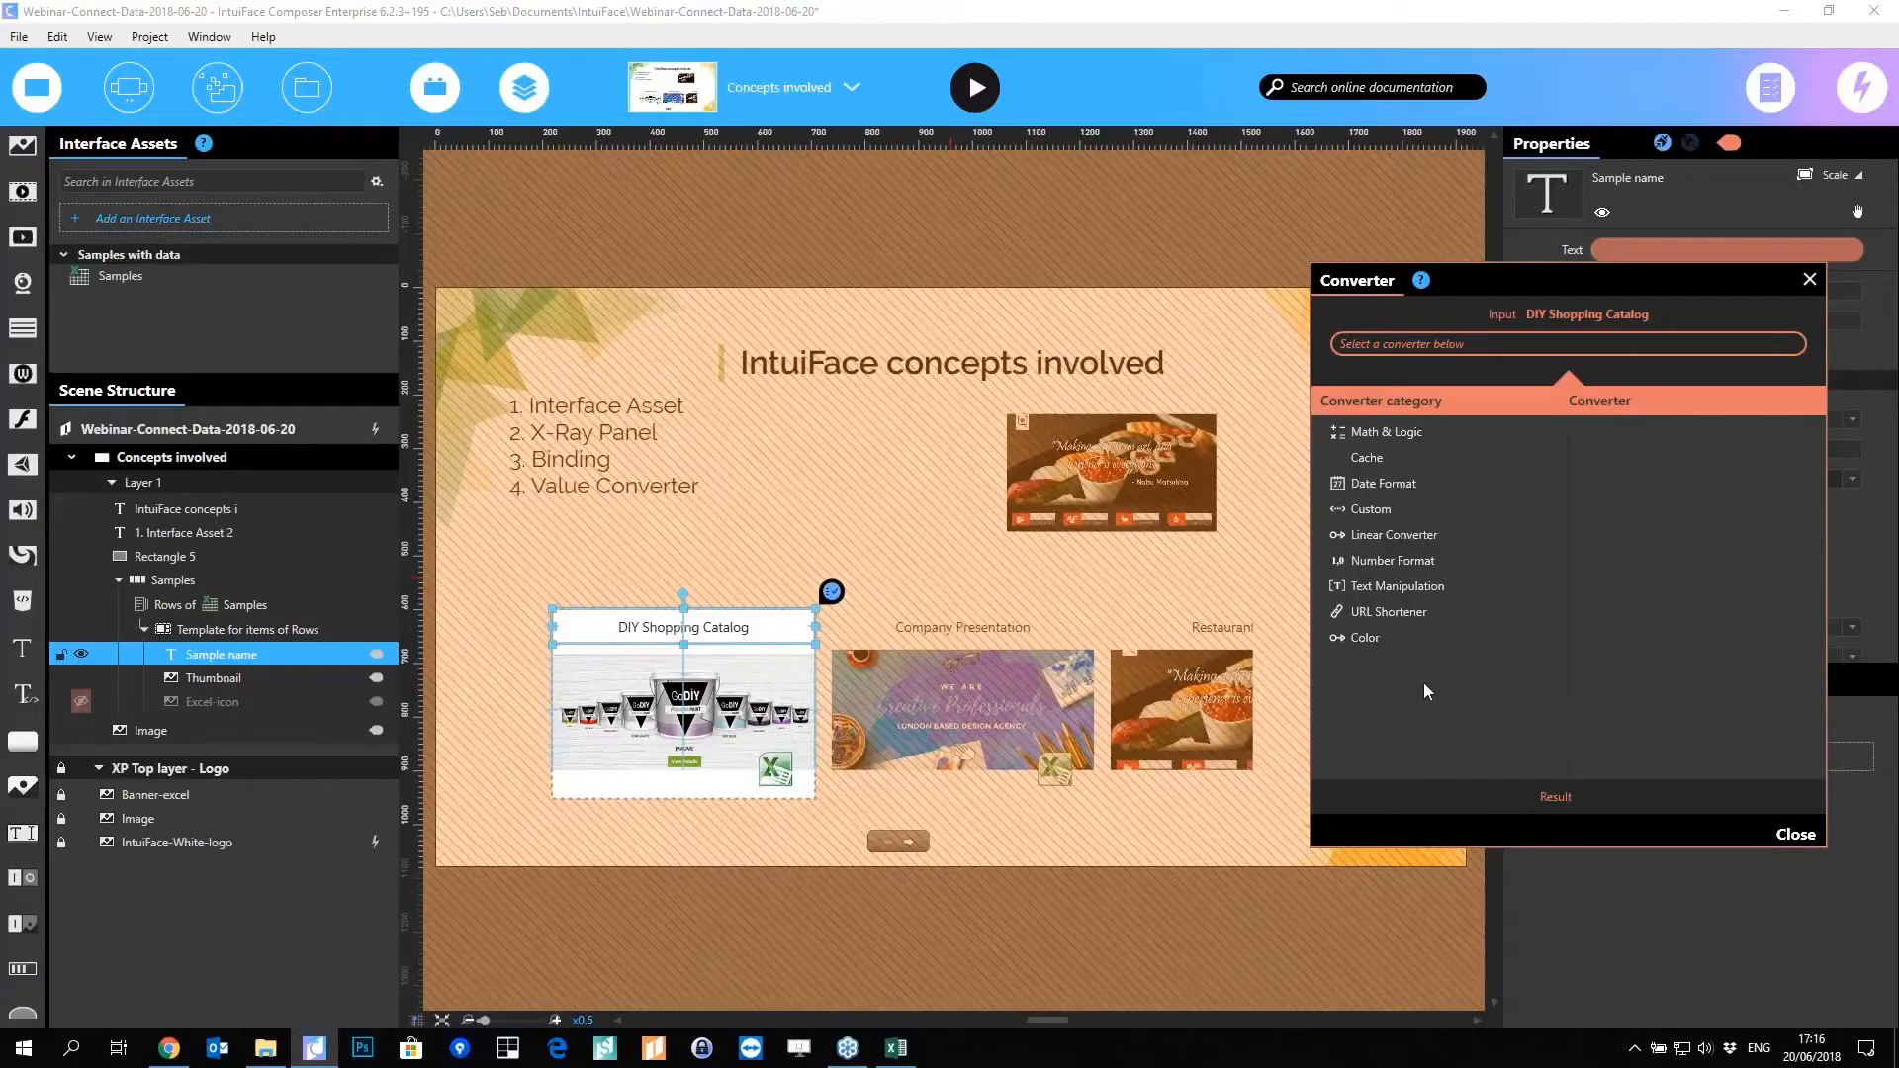
{"action": "left_click", "coordinate": [1375, 590]}
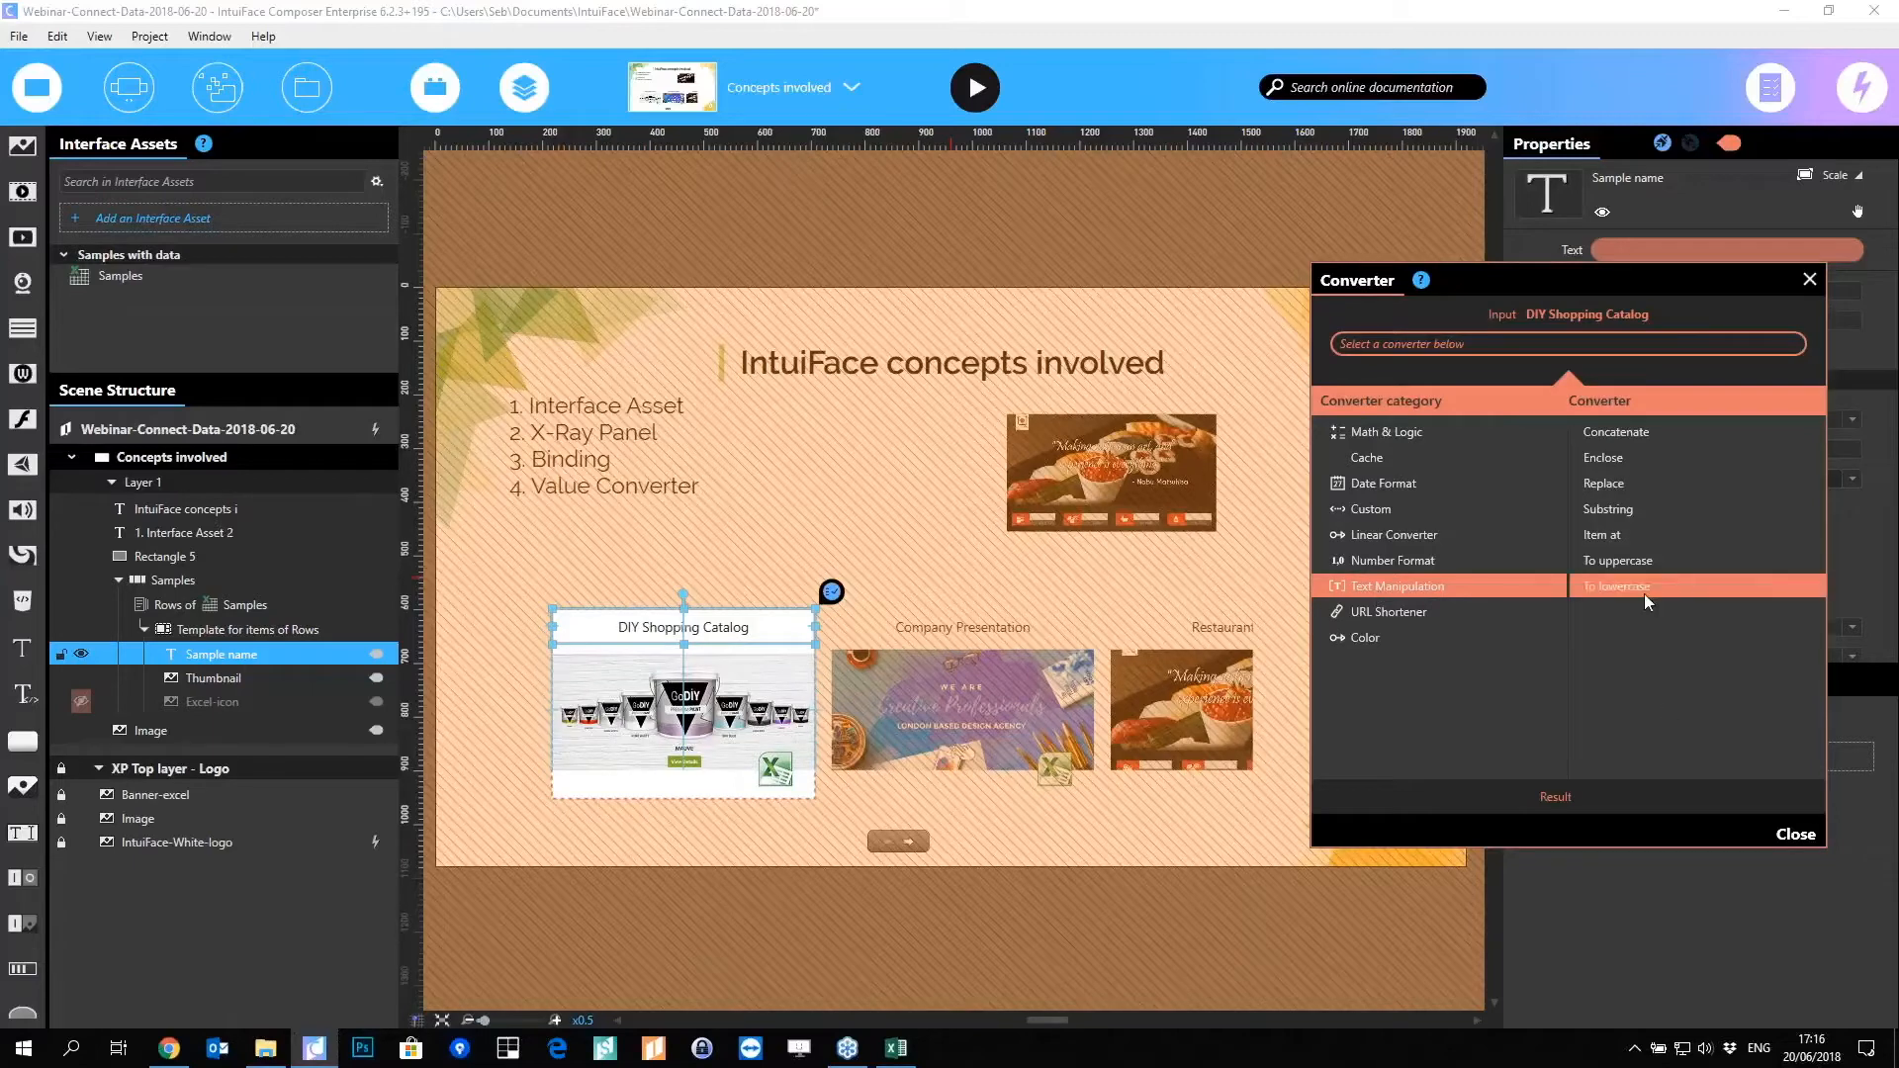
{"action": "left_click", "coordinate": [1646, 561]}
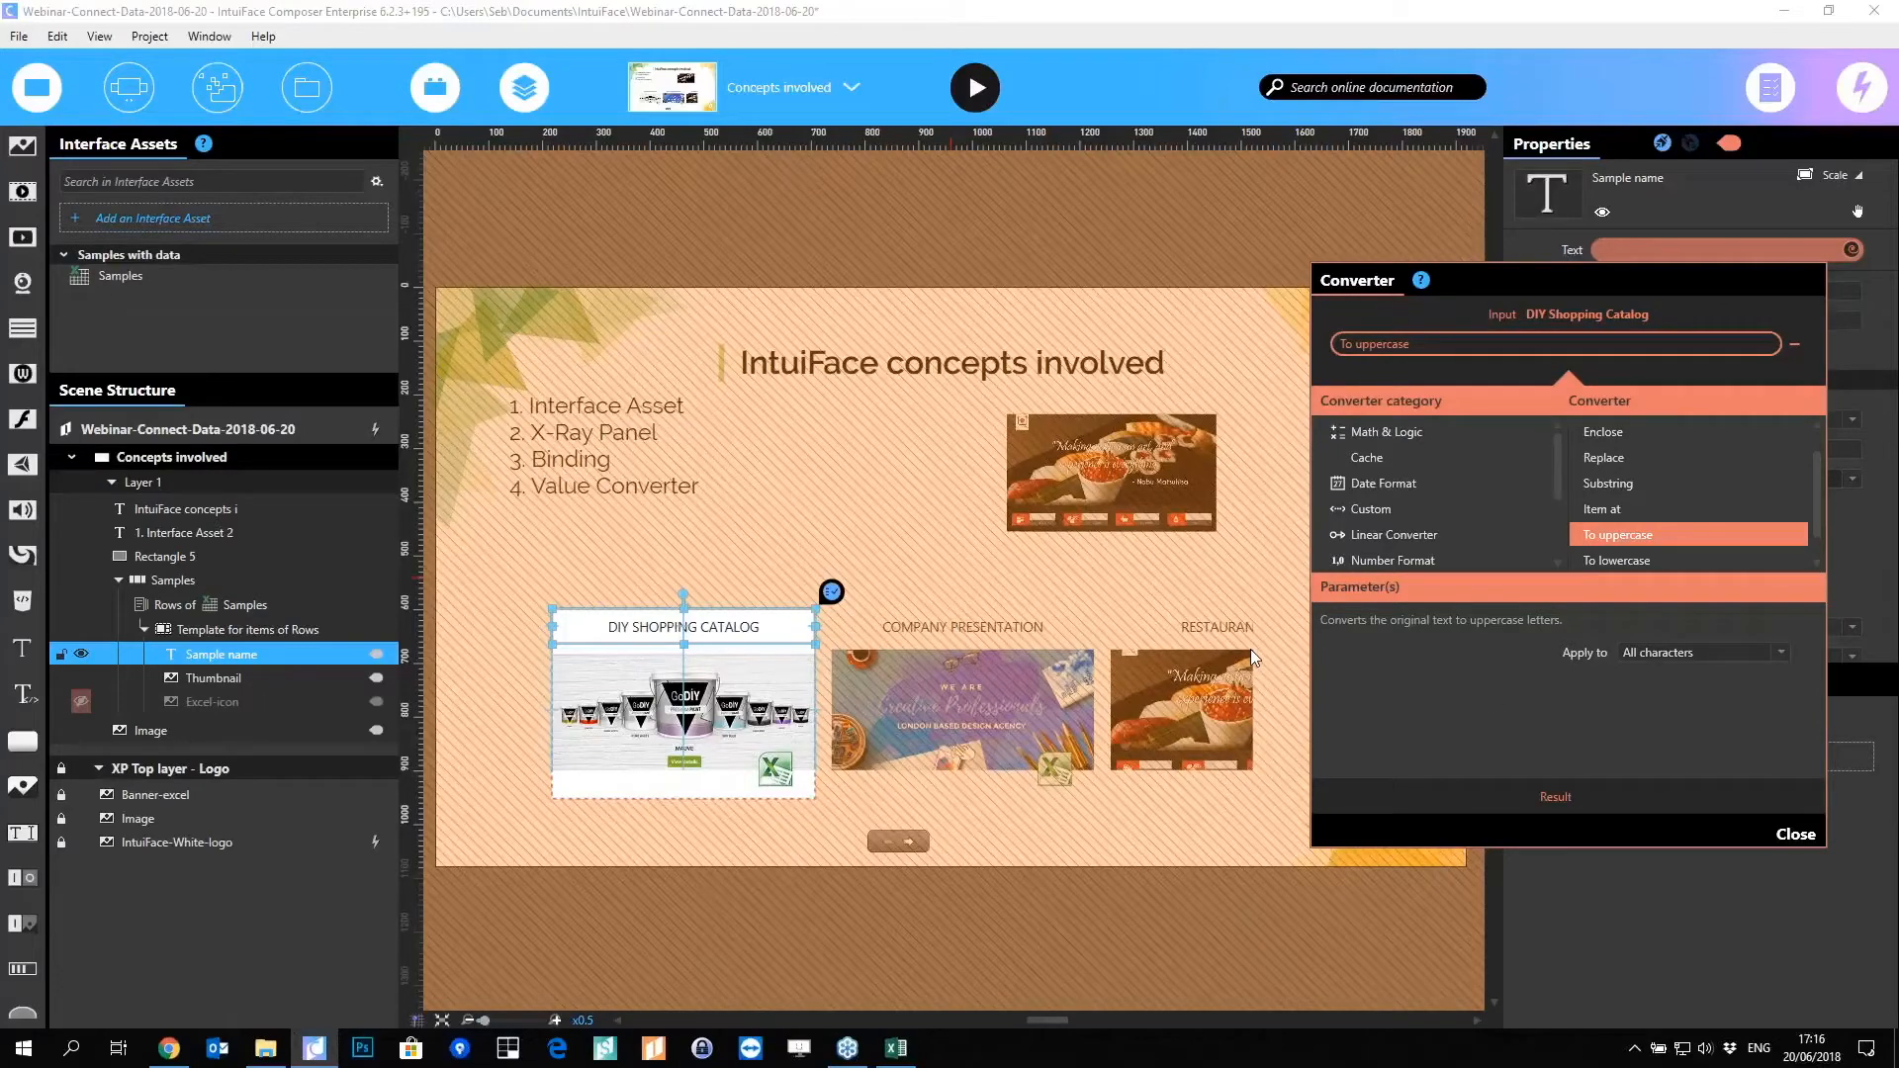
{"action": "left_click", "coordinate": [1795, 834]}
{"action": "left_click", "coordinate": [1103, 902]}
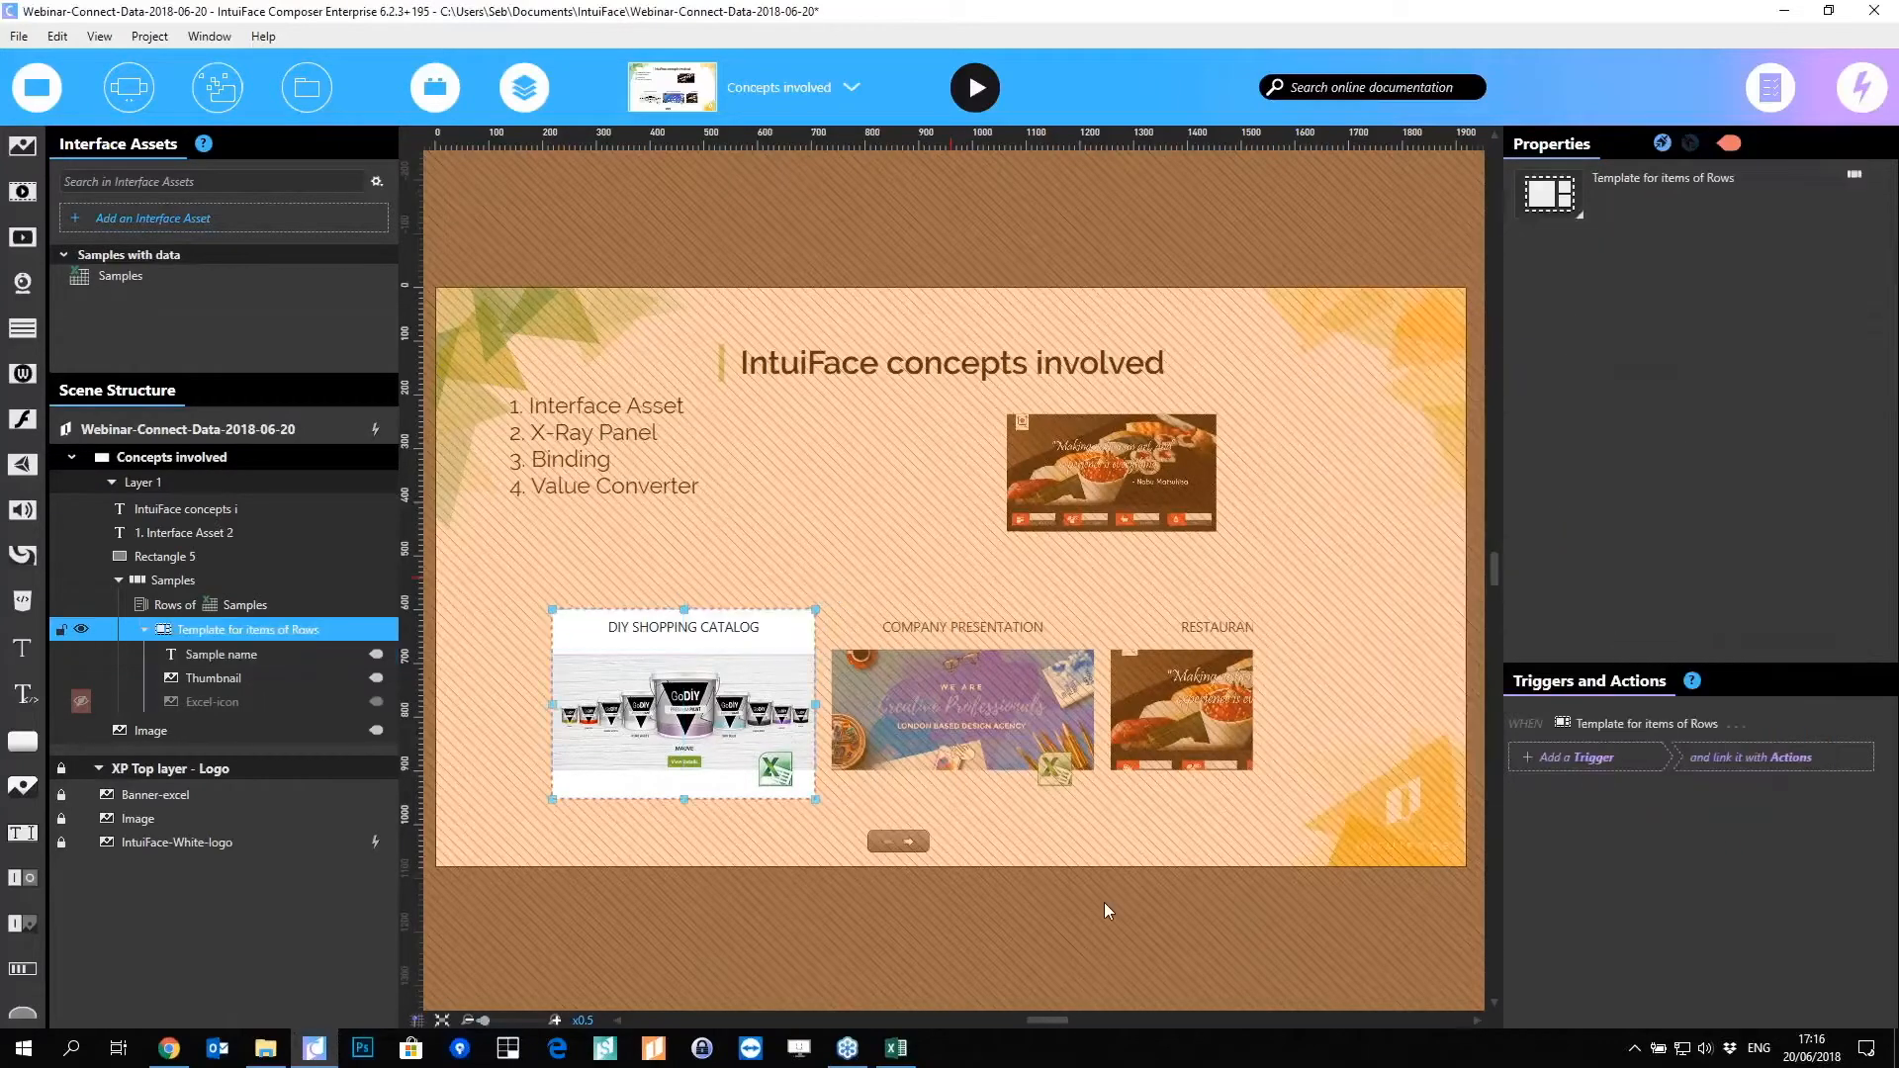
Step: Widen the Samples collection so Restaurant Menu shows fully, then inspect the Samples data in X-Ray
{"action": "left_click", "coordinate": [1100, 874]}
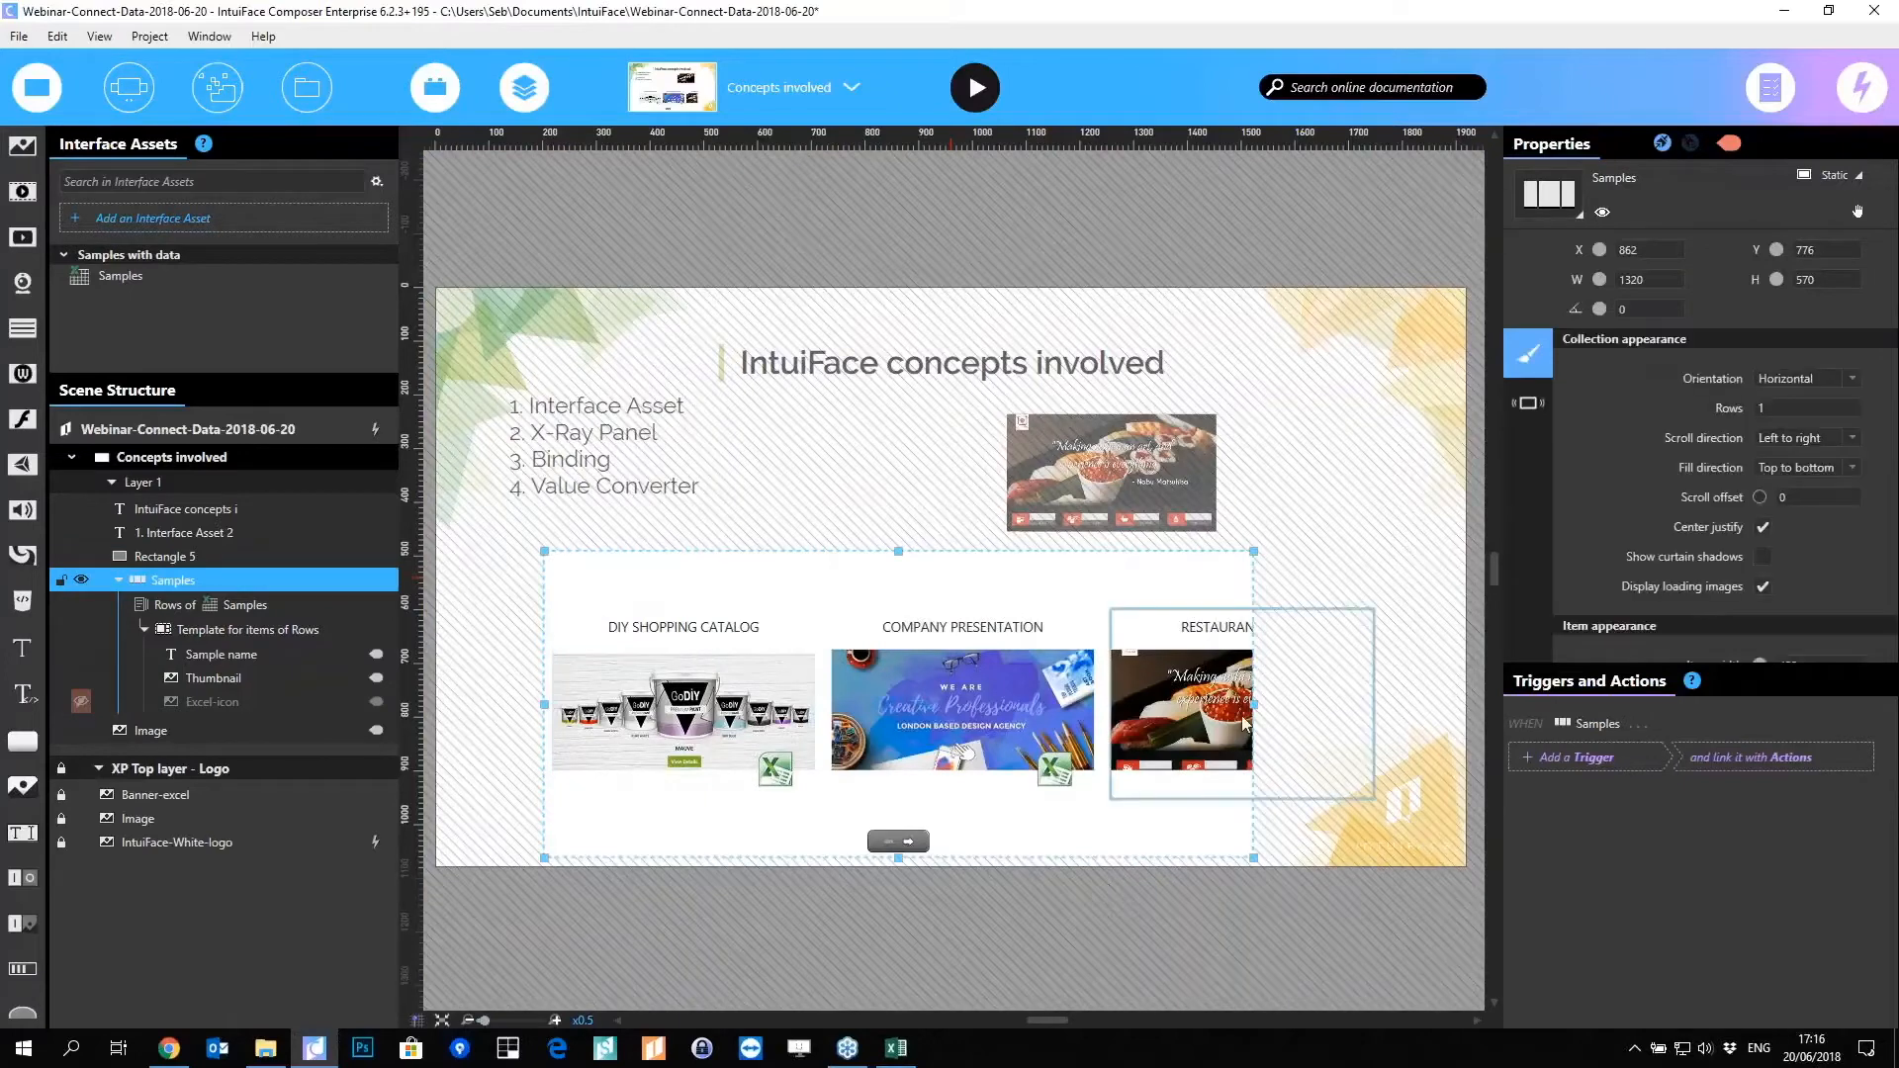
{"action": "left_click_drag", "start_coordinate": [1253, 704], "coordinate": [1390, 703]}
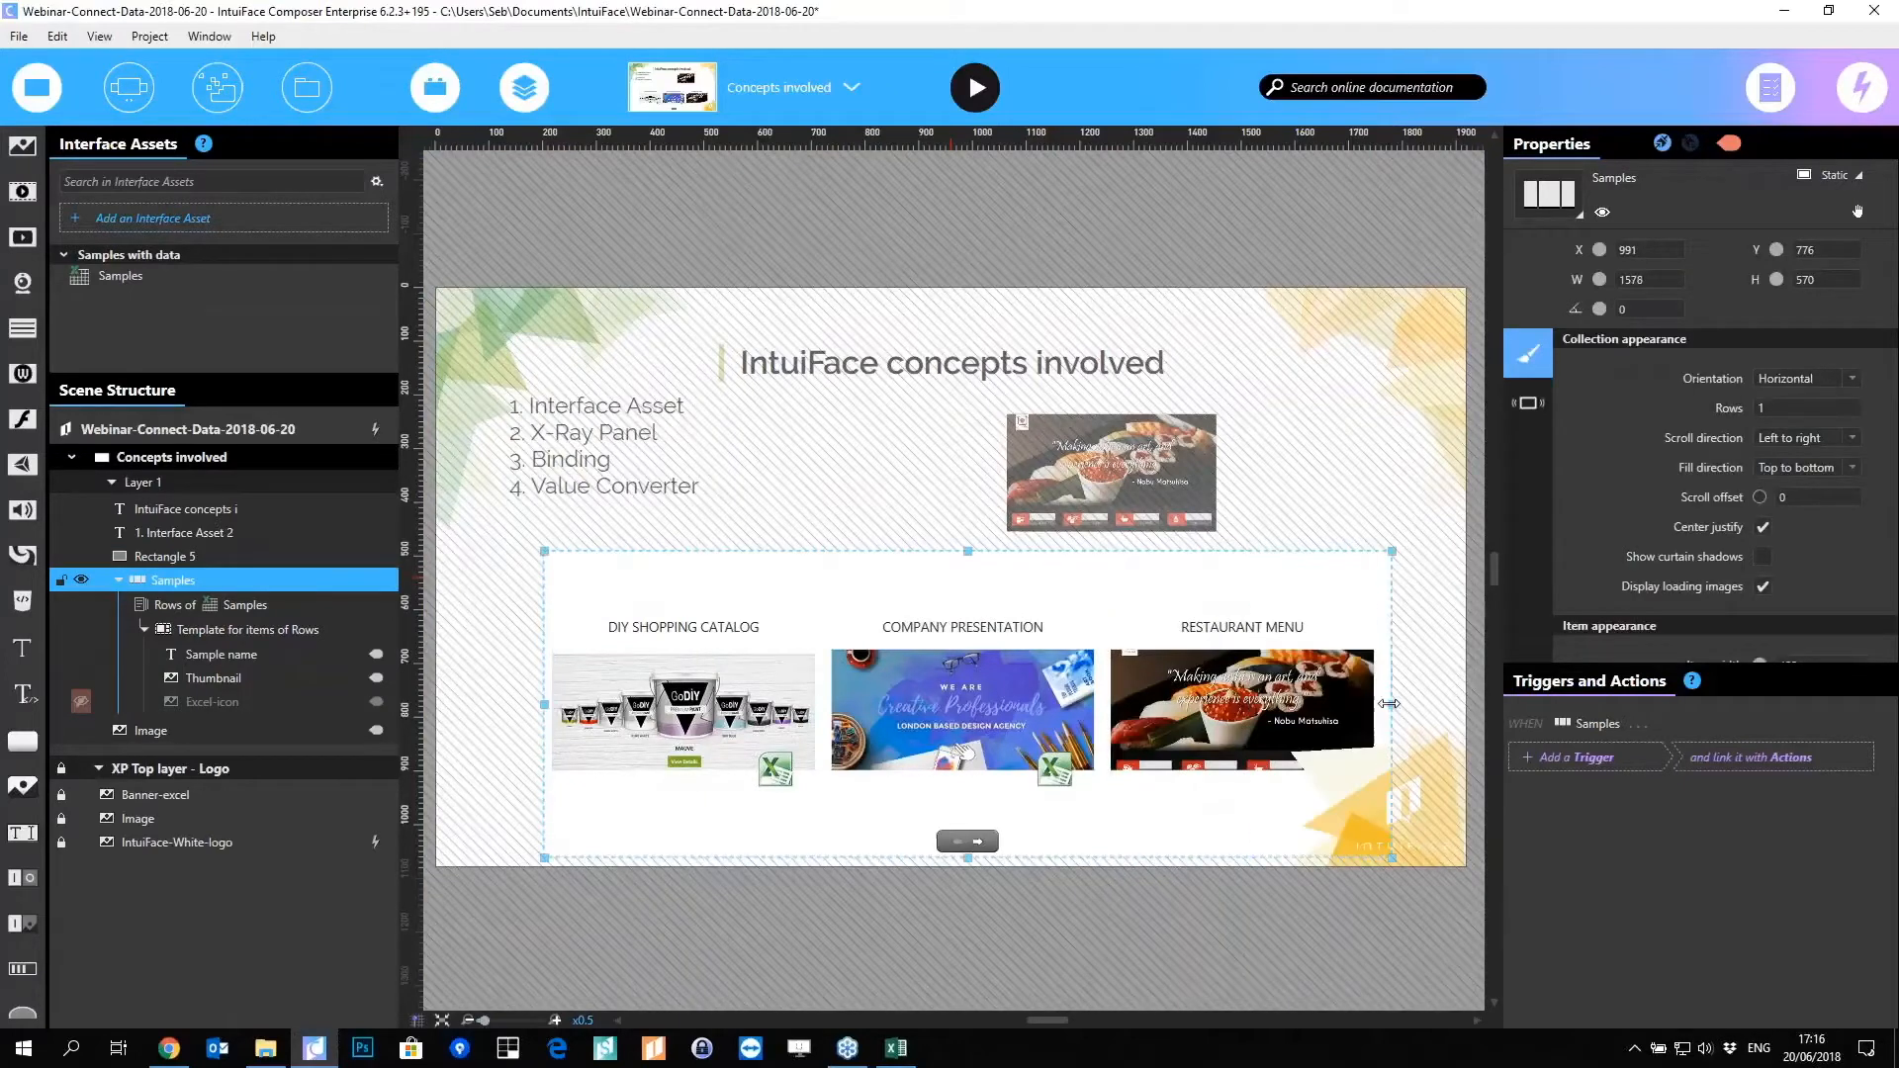
{"action": "left_click", "coordinate": [1089, 954]}
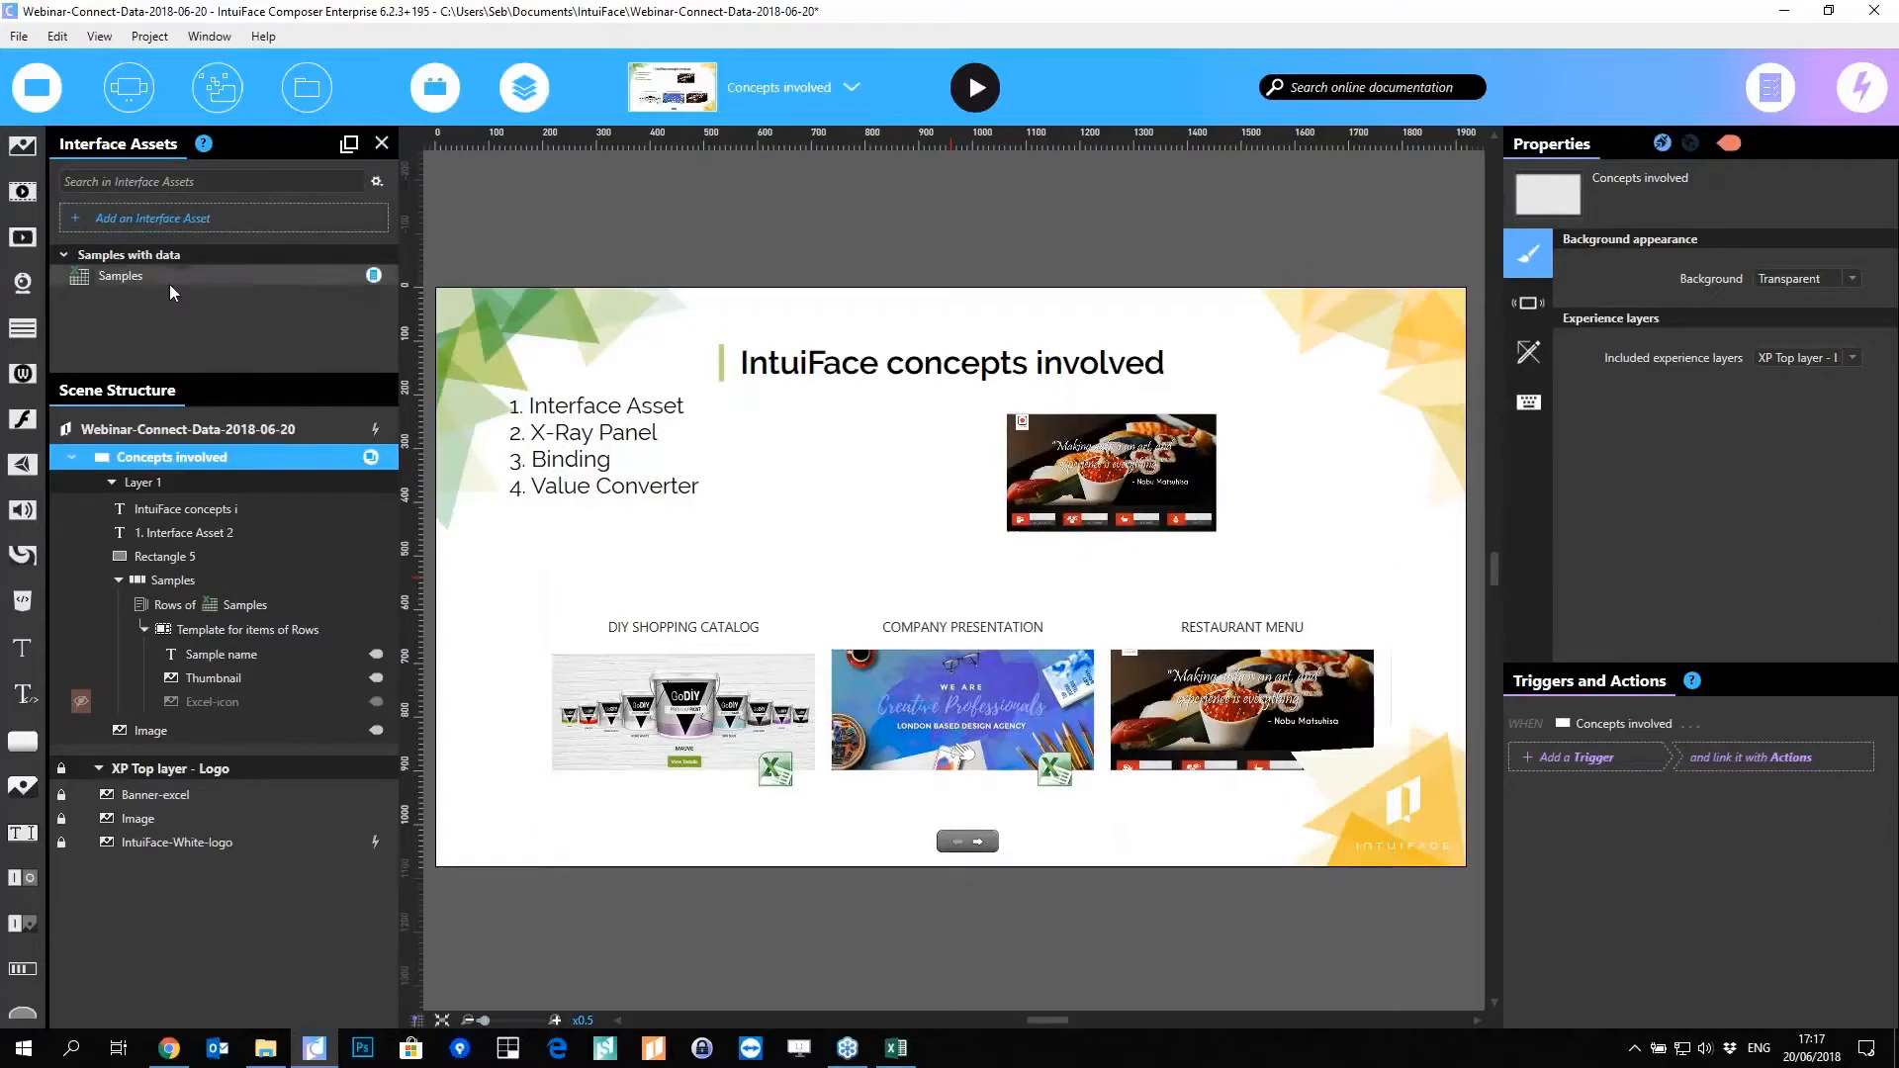
{"action": "left_click", "coordinate": [373, 275]}
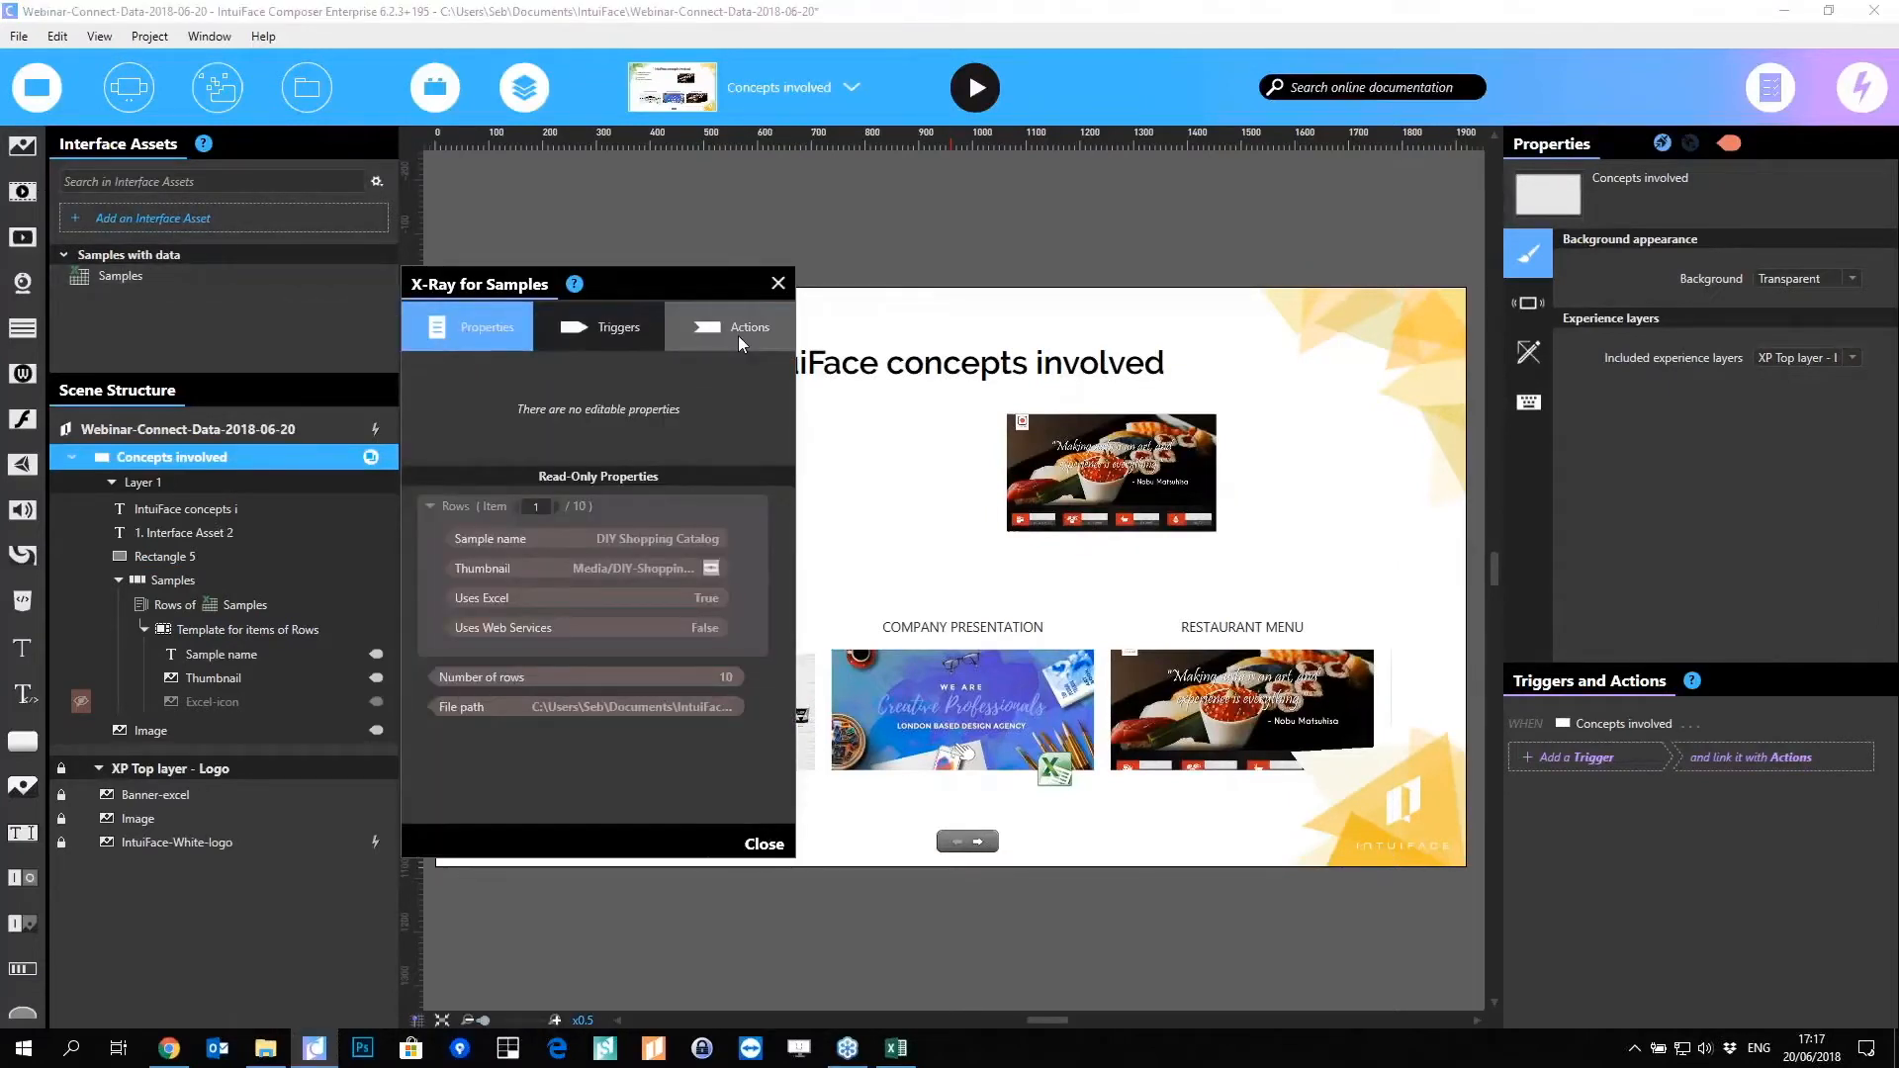
{"action": "left_click", "coordinate": [778, 283]}
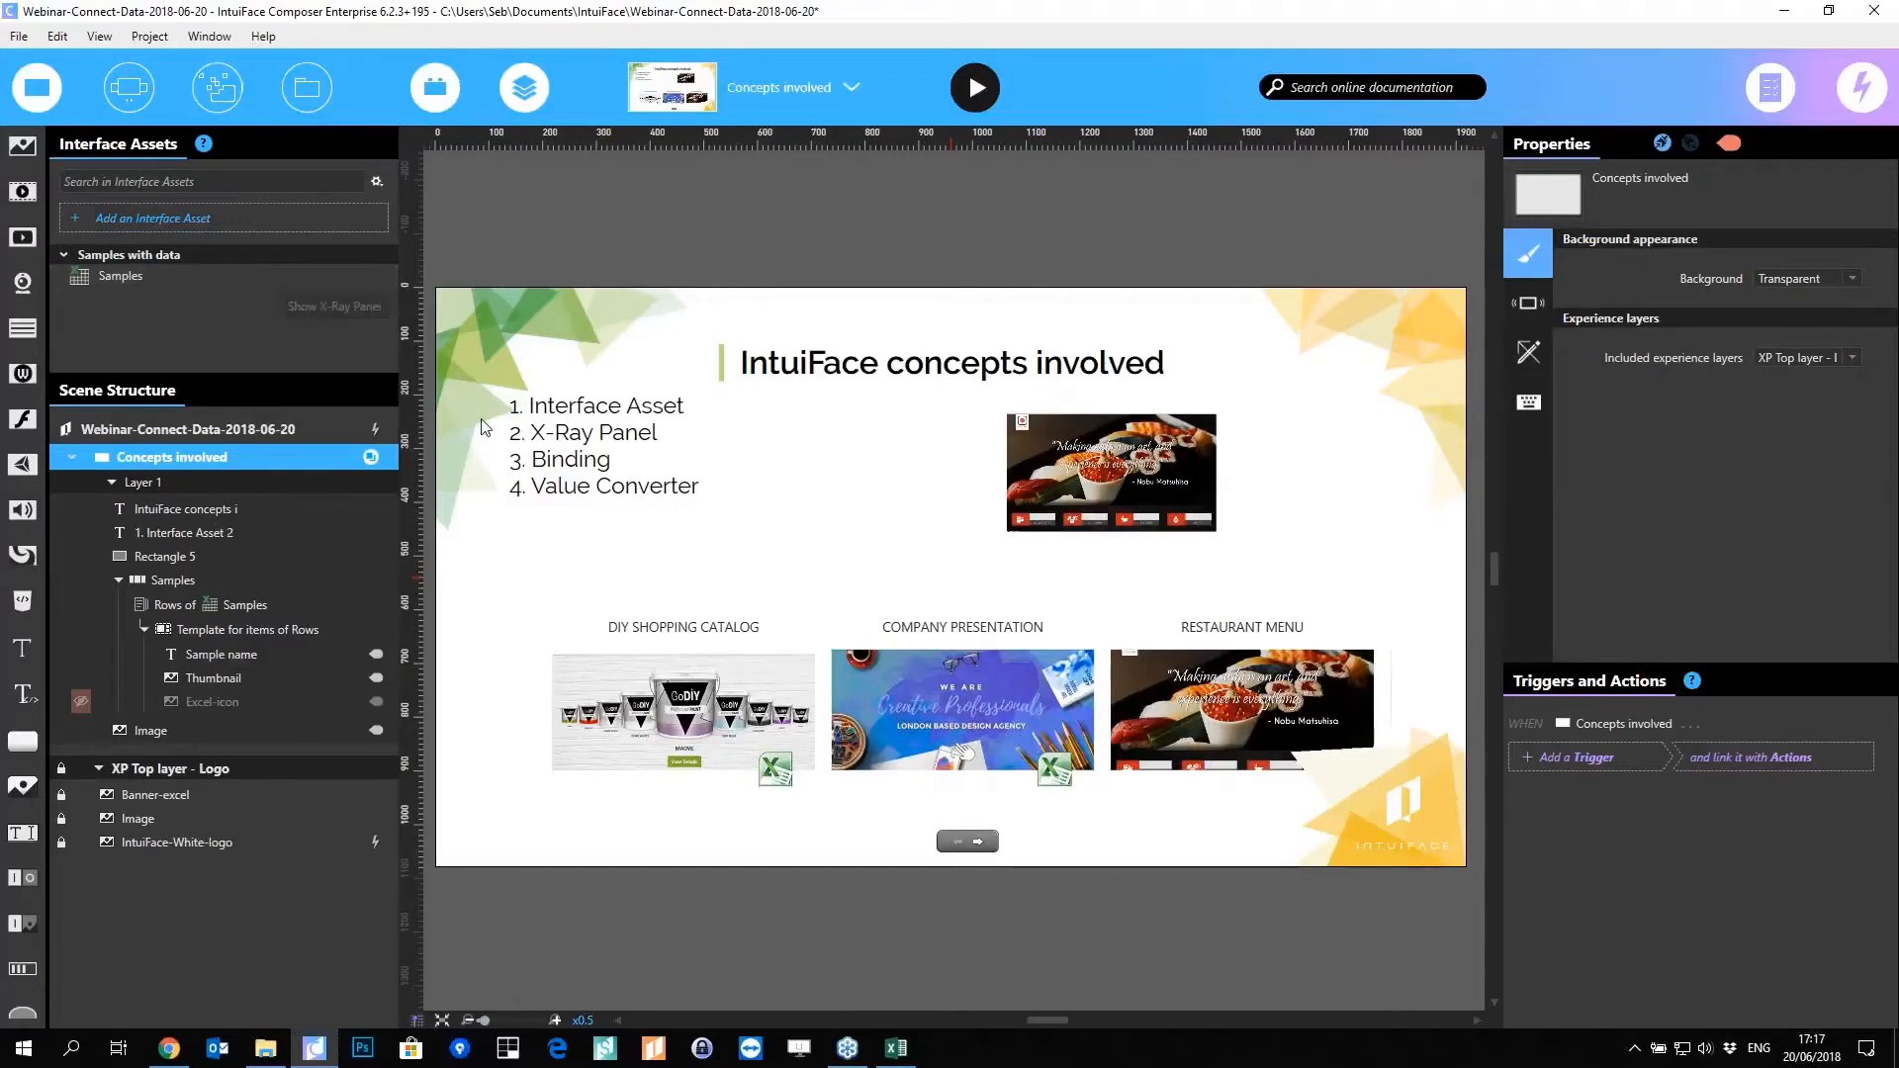
{"action": "mouse_move", "coordinate": [376, 656]}
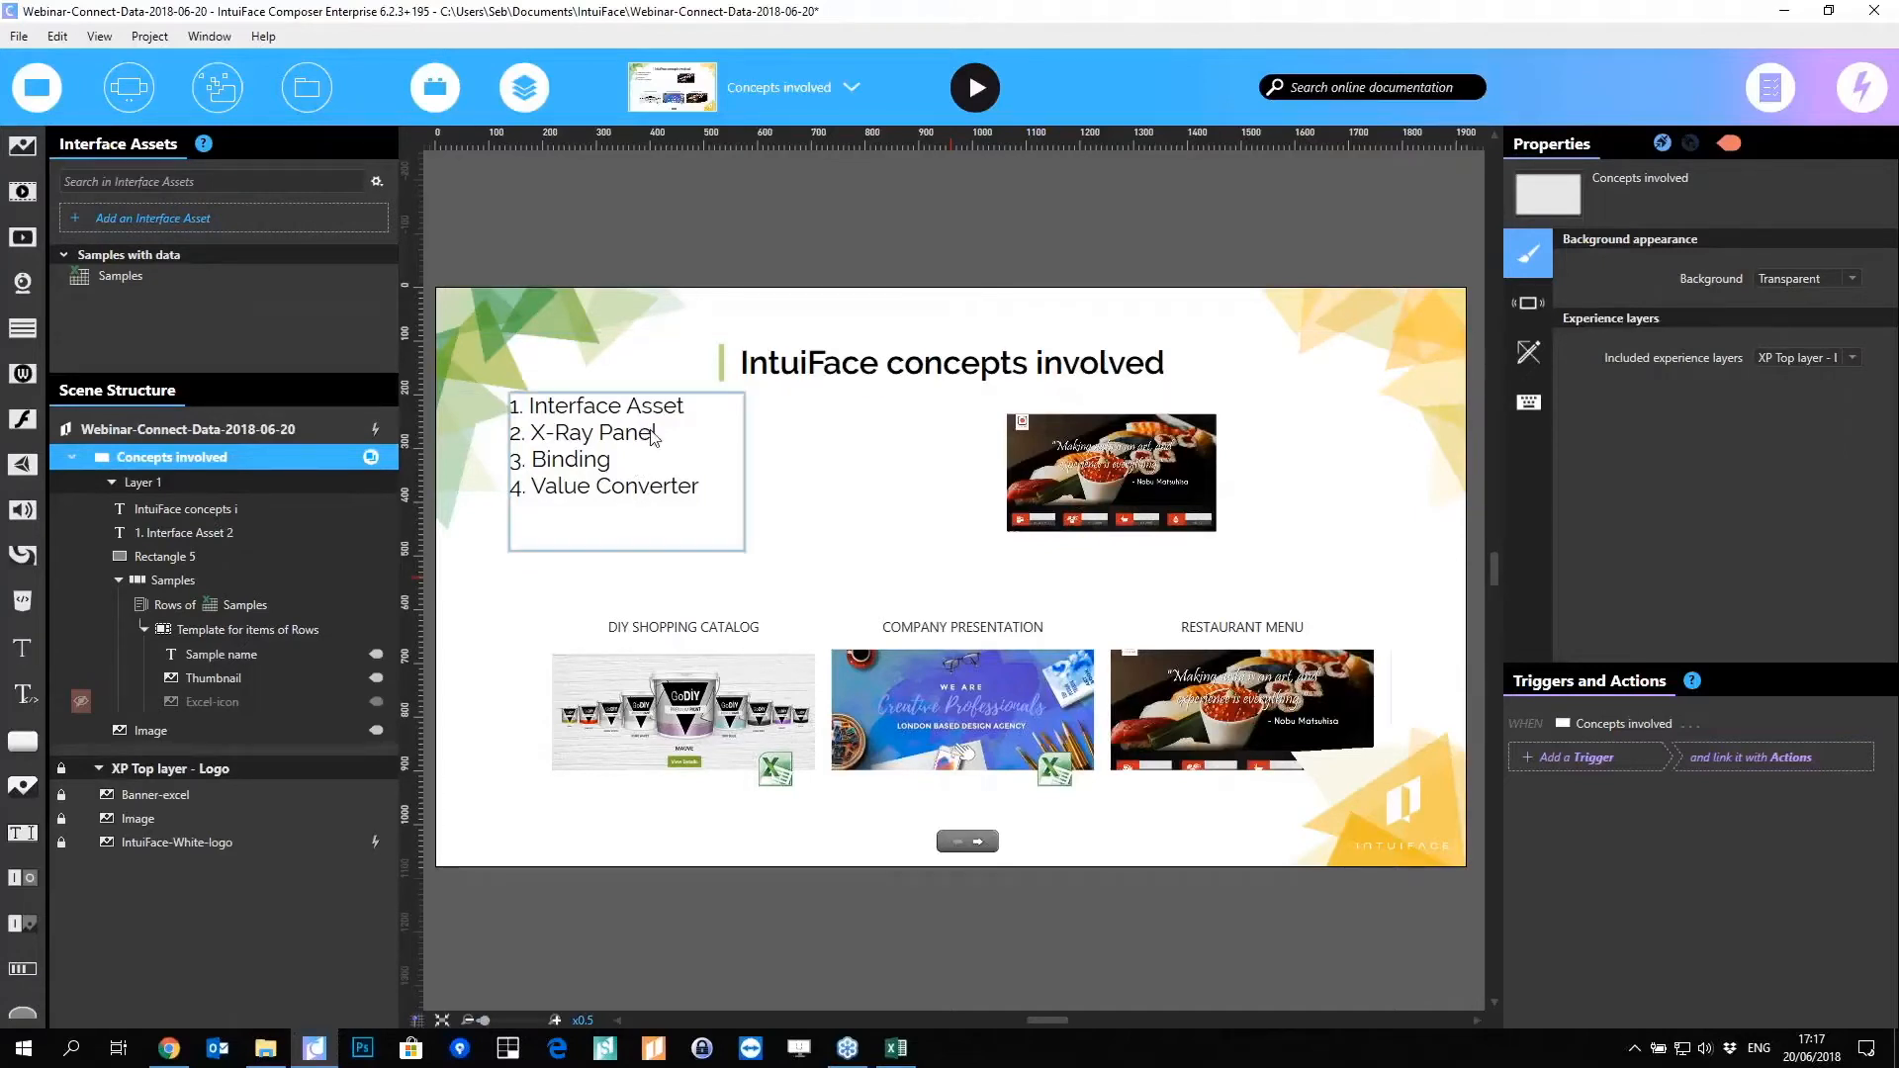
Step: Browse the scene list, briefly opening the Using a Sample Web Service scene
{"action": "left_click", "coordinate": [806, 85]}
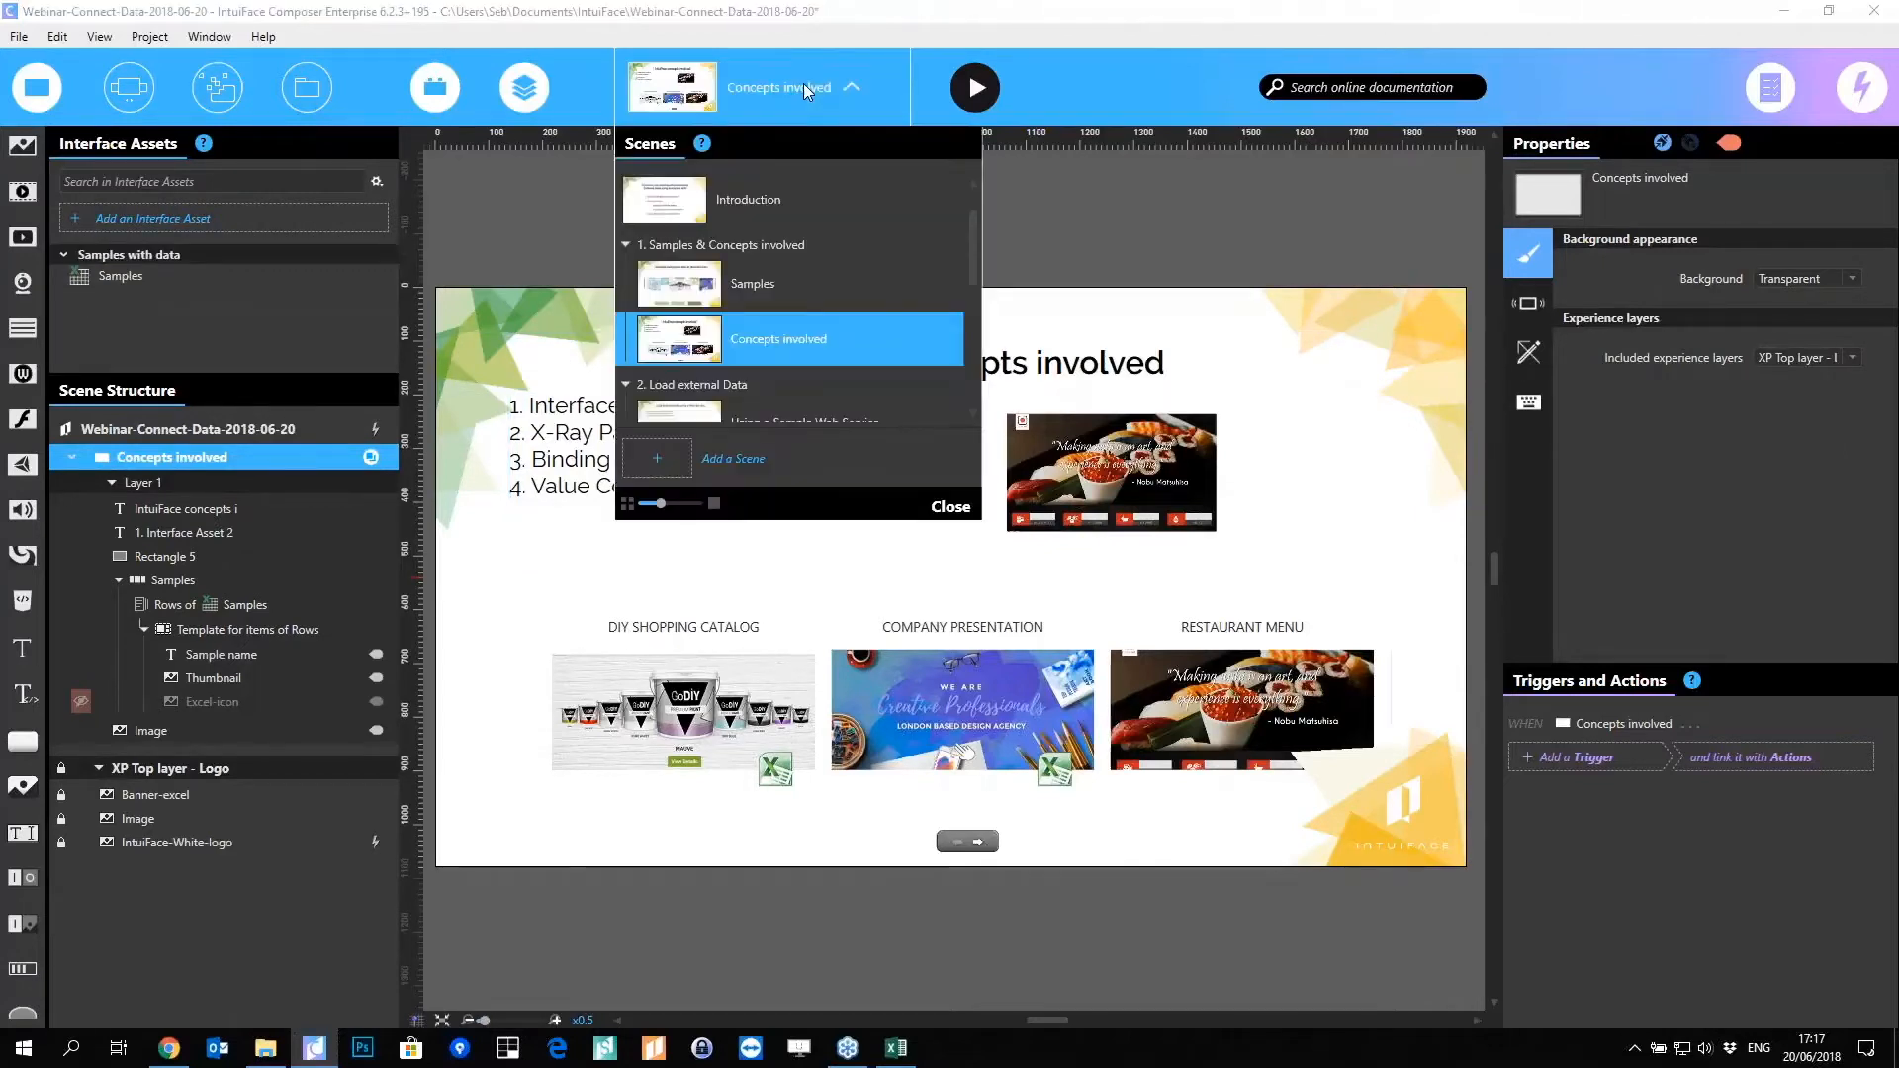
{"action": "scroll", "coordinate": [852, 247], "scroll_direction": "down", "scroll_amount": 1}
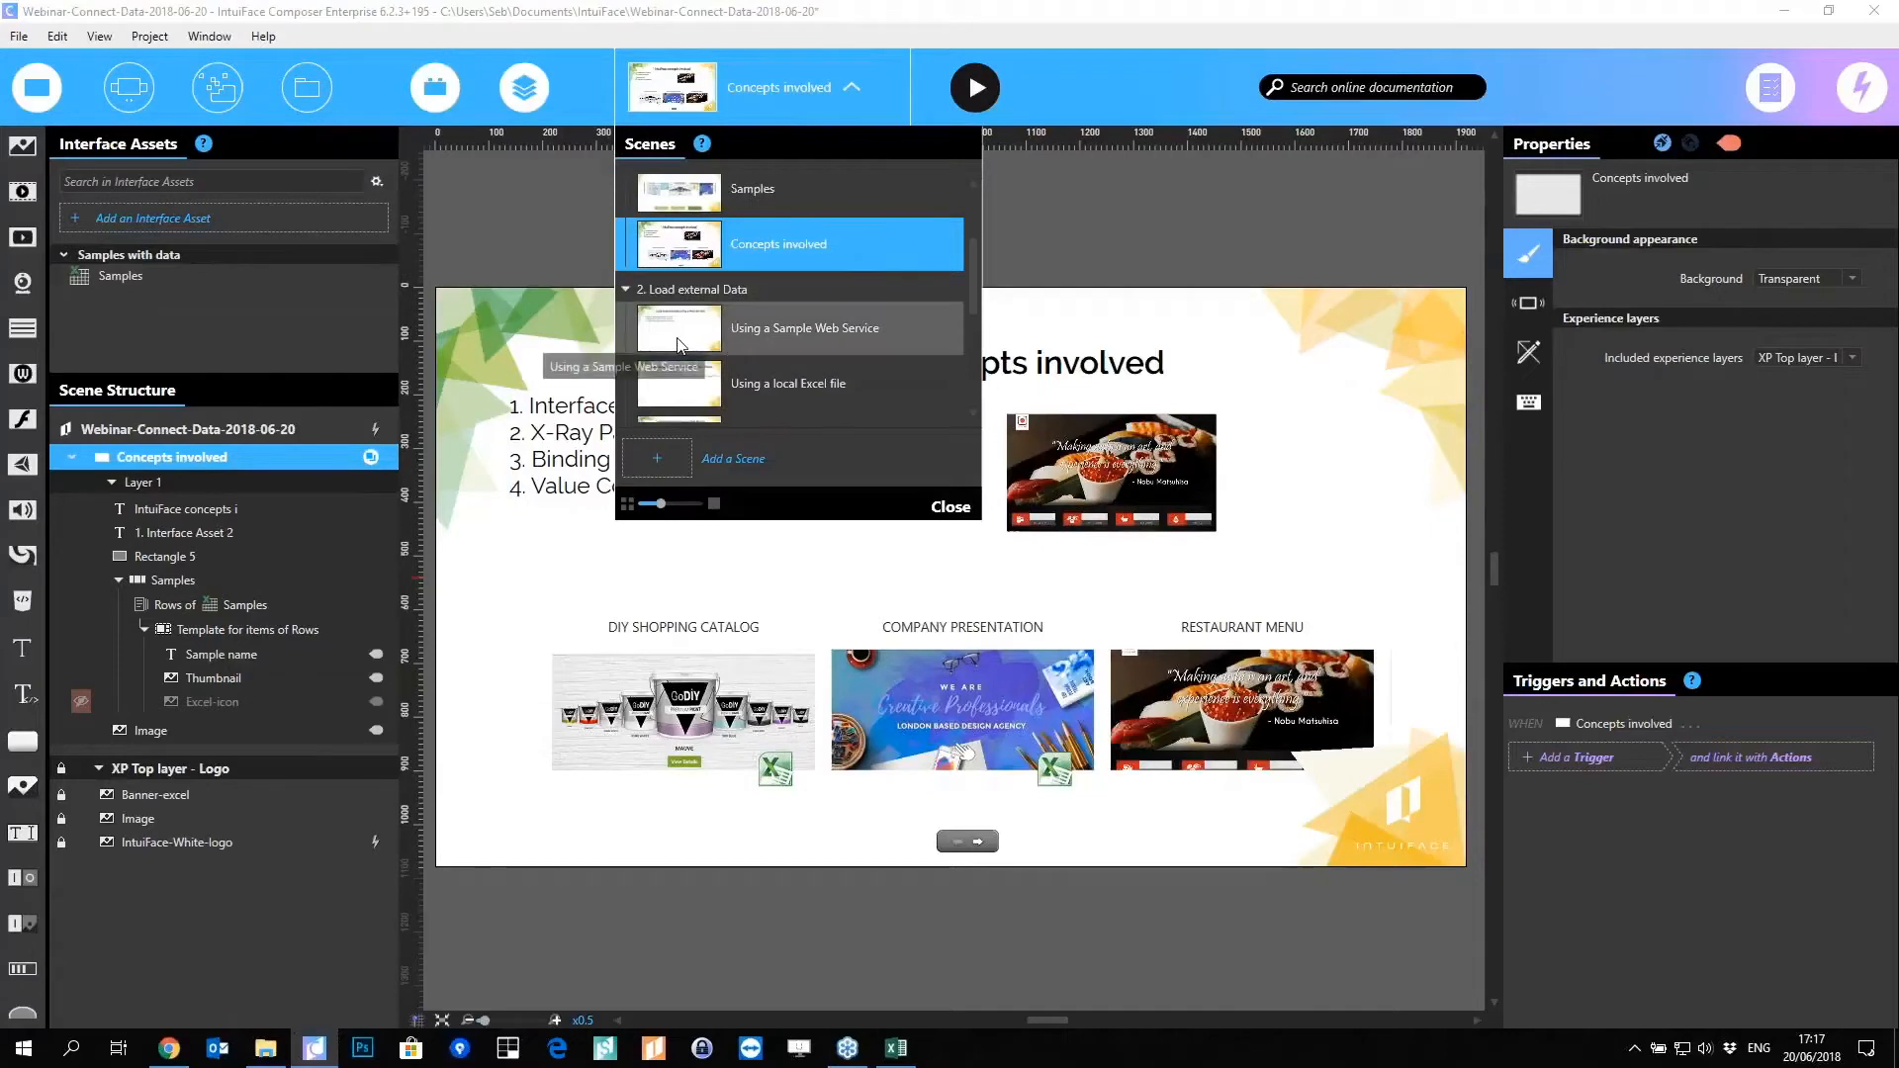
{"action": "left_click", "coordinate": [732, 336]}
{"action": "left_click", "coordinate": [501, 234]}
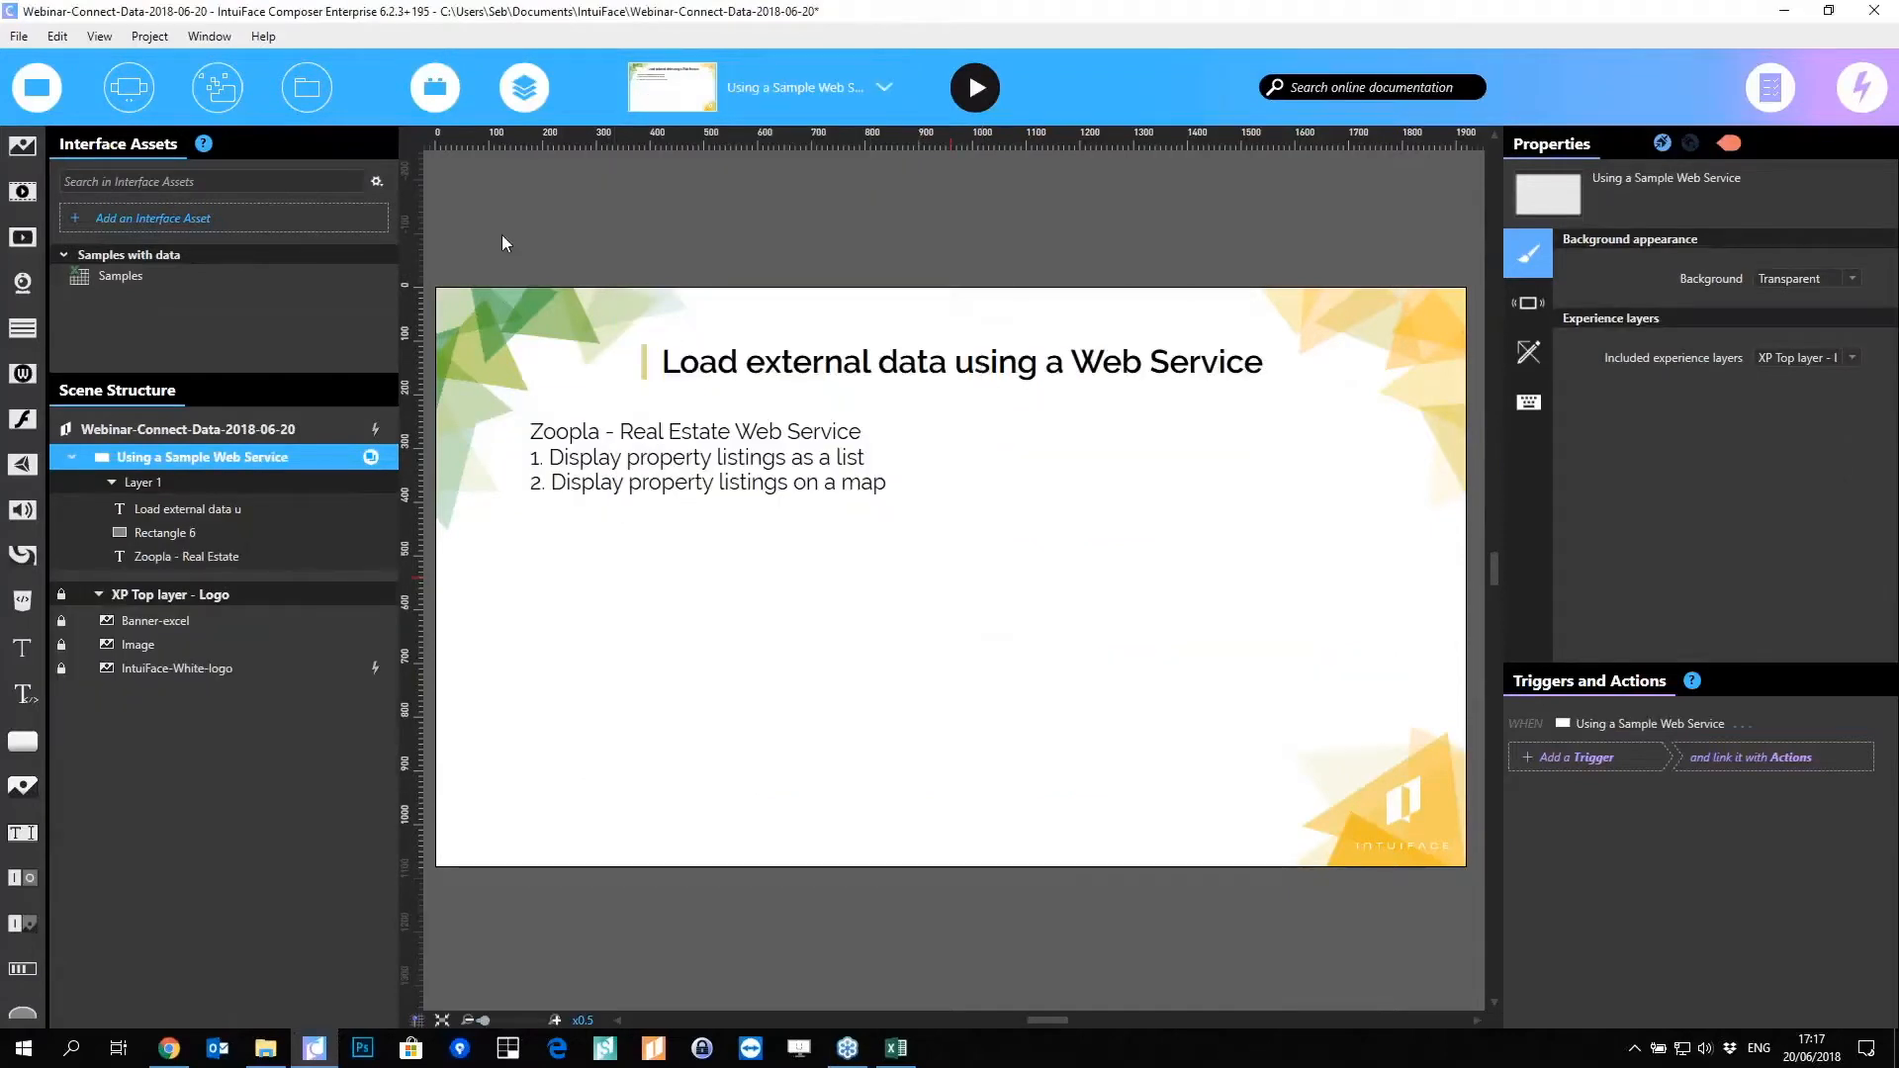
Step: Switch to Using a local Excel file and delete the stray pink vertical guide
{"action": "left_click", "coordinate": [806, 100]}
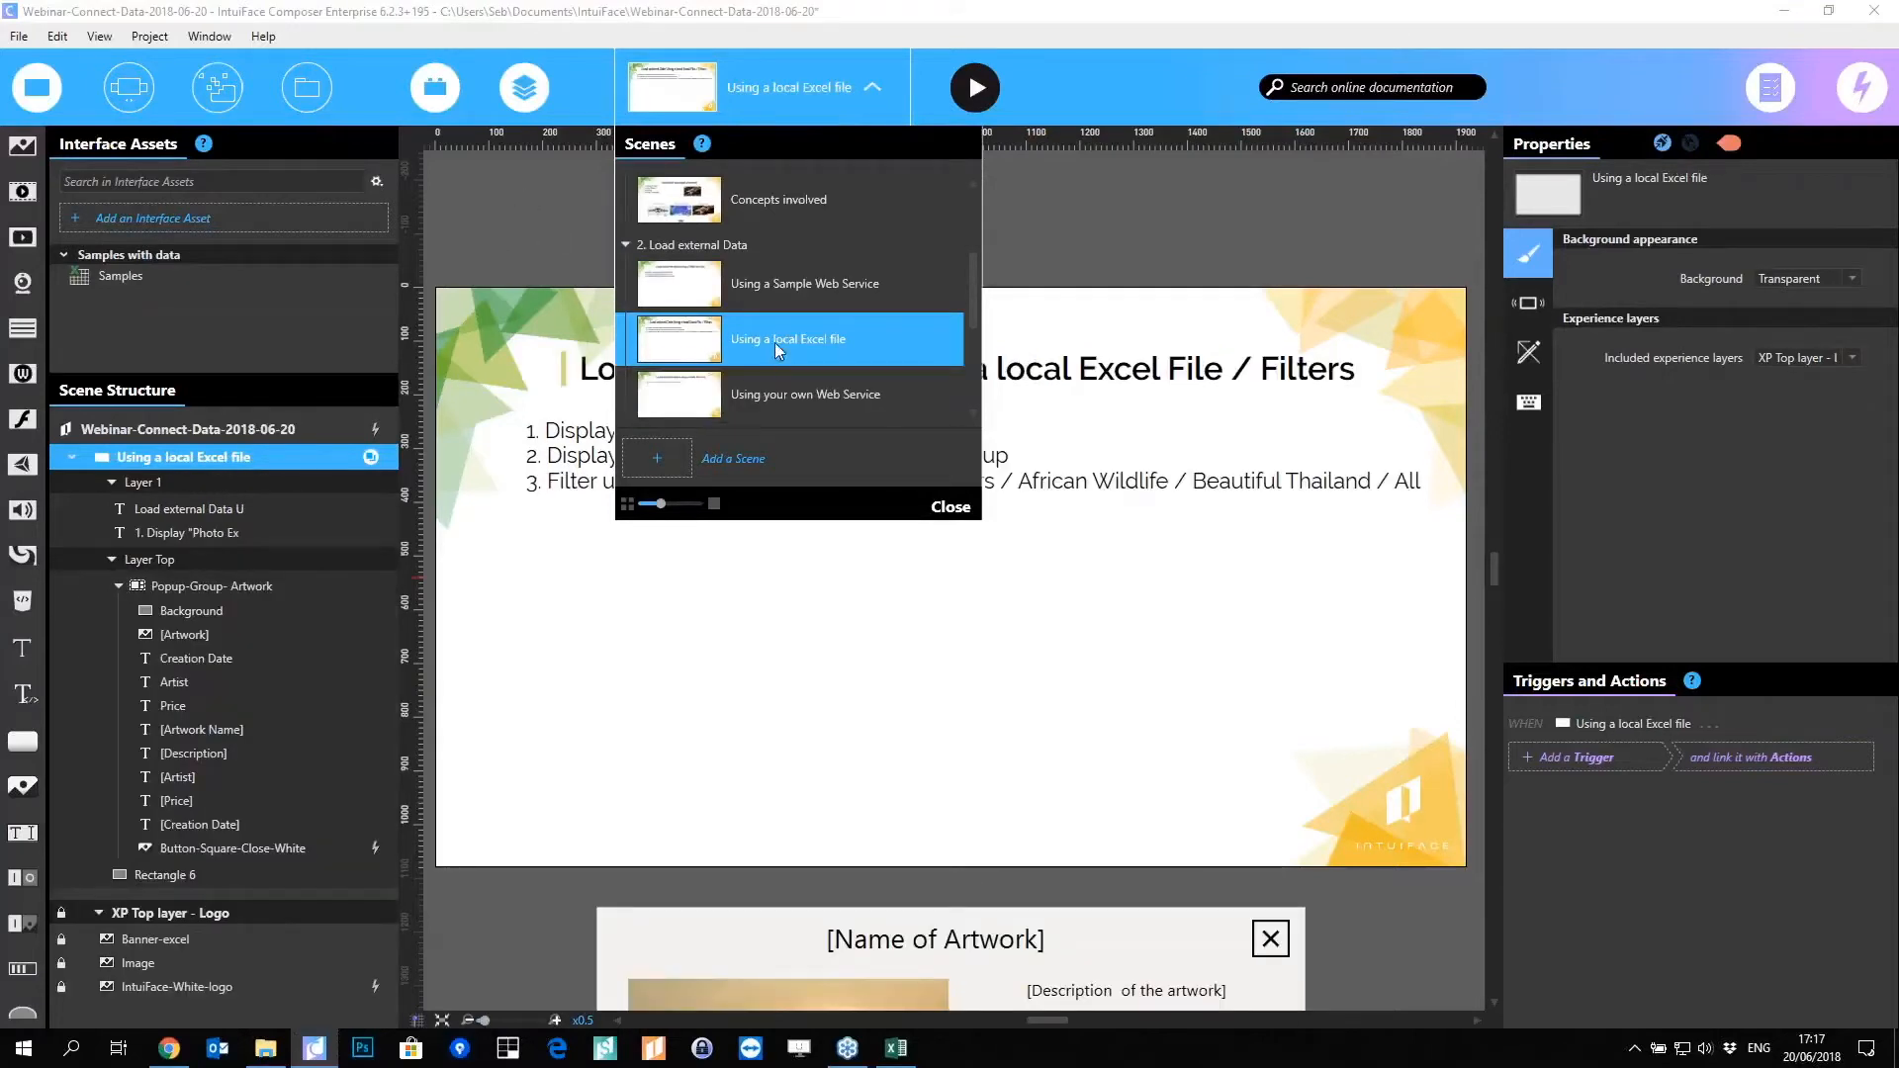
{"action": "left_click_drag", "start_coordinate": [775, 342], "coordinate": [465, 259]}
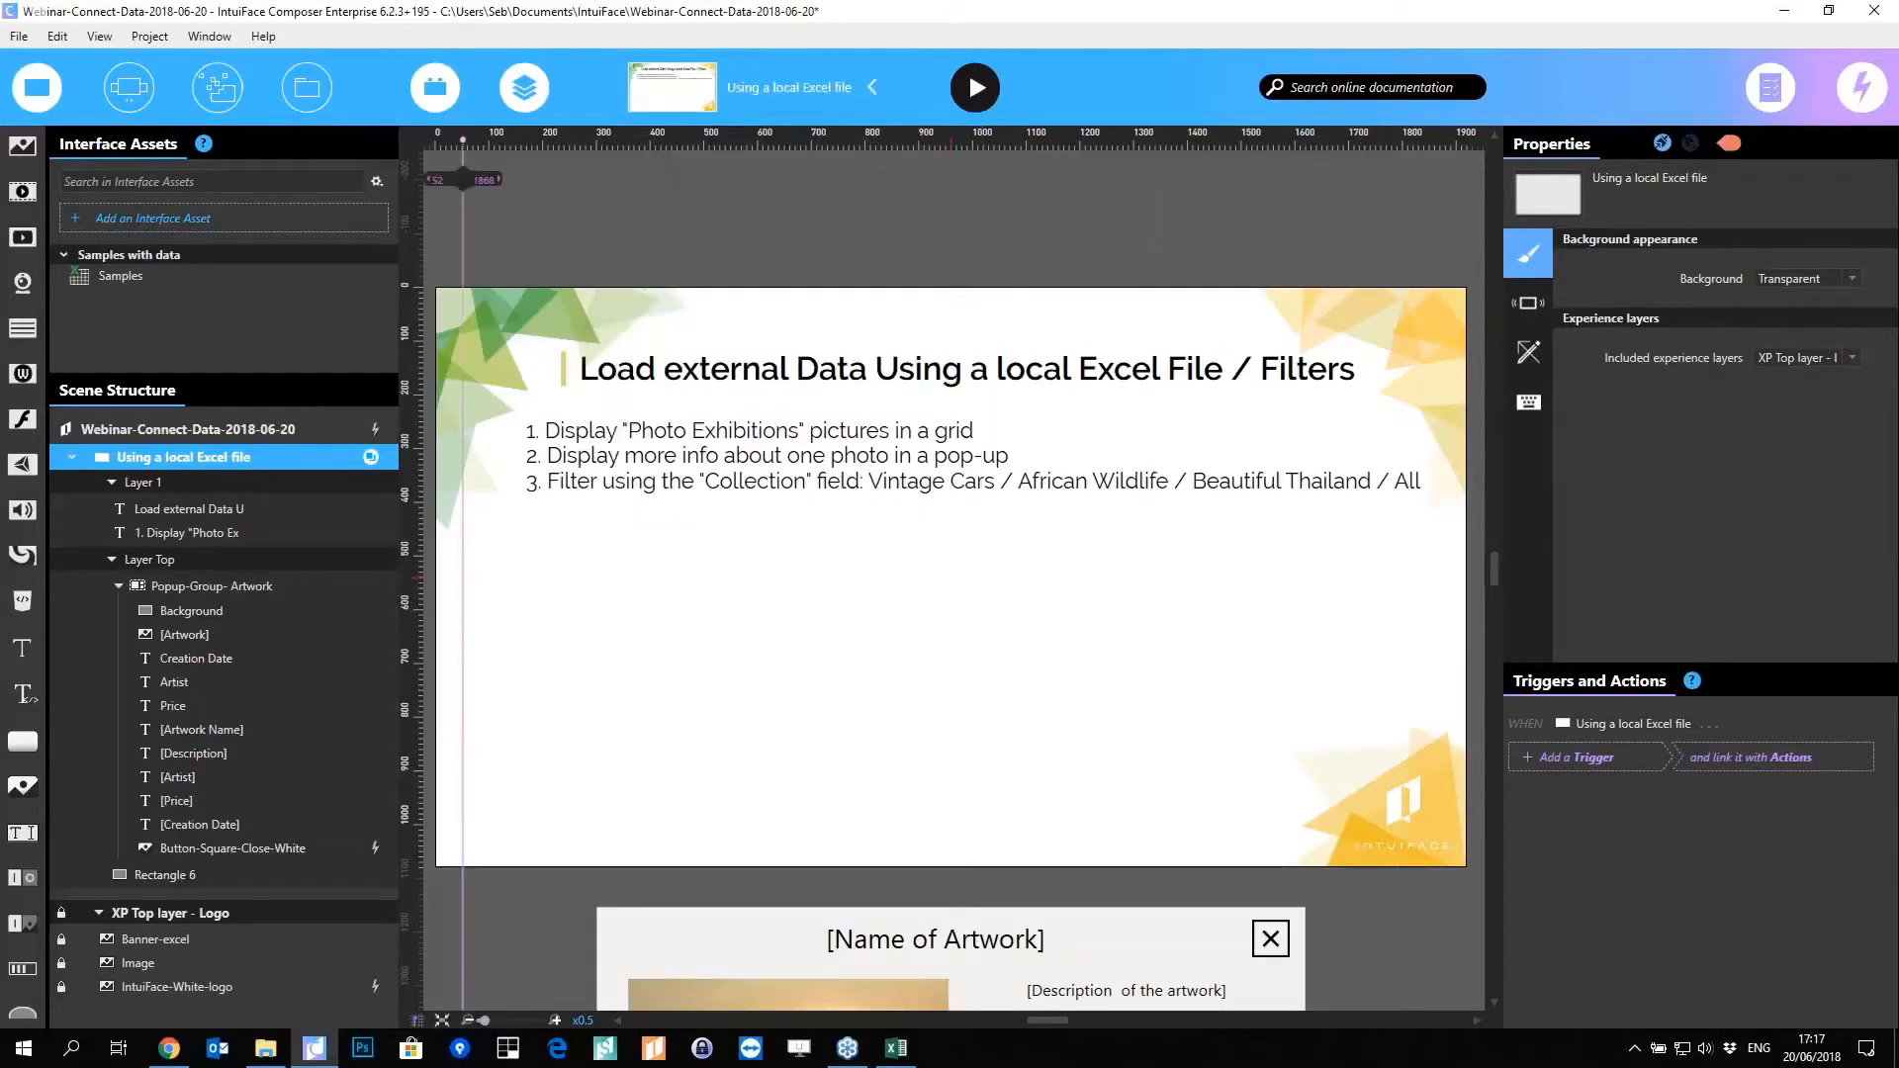
{"action": "right_click", "coordinate": [463, 134]}
{"action": "left_click", "coordinate": [435, 148]}
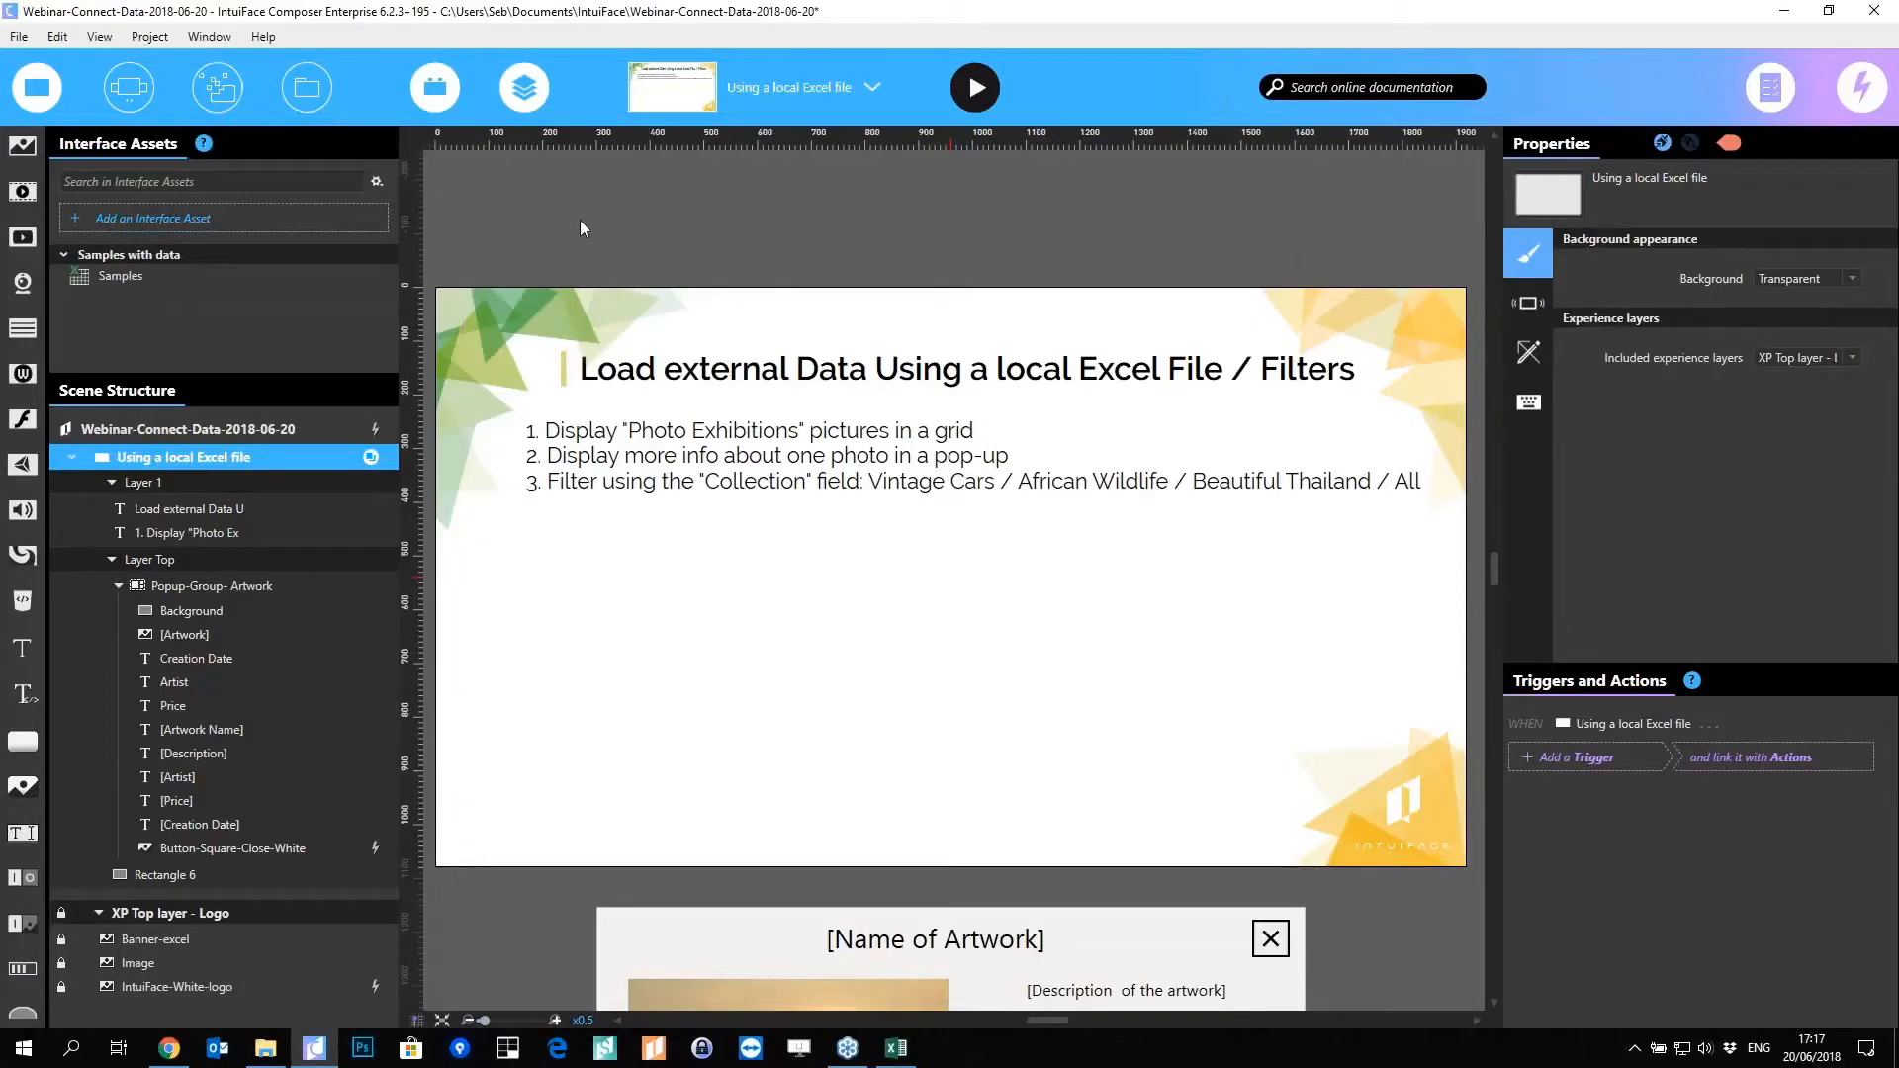
Step: Open Gallery-Artwork-Webinar.xlsx from the 0-Webinar-Excel-API folder
{"action": "left_click", "coordinate": [265, 1048]}
{"action": "left_click", "coordinate": [886, 709]}
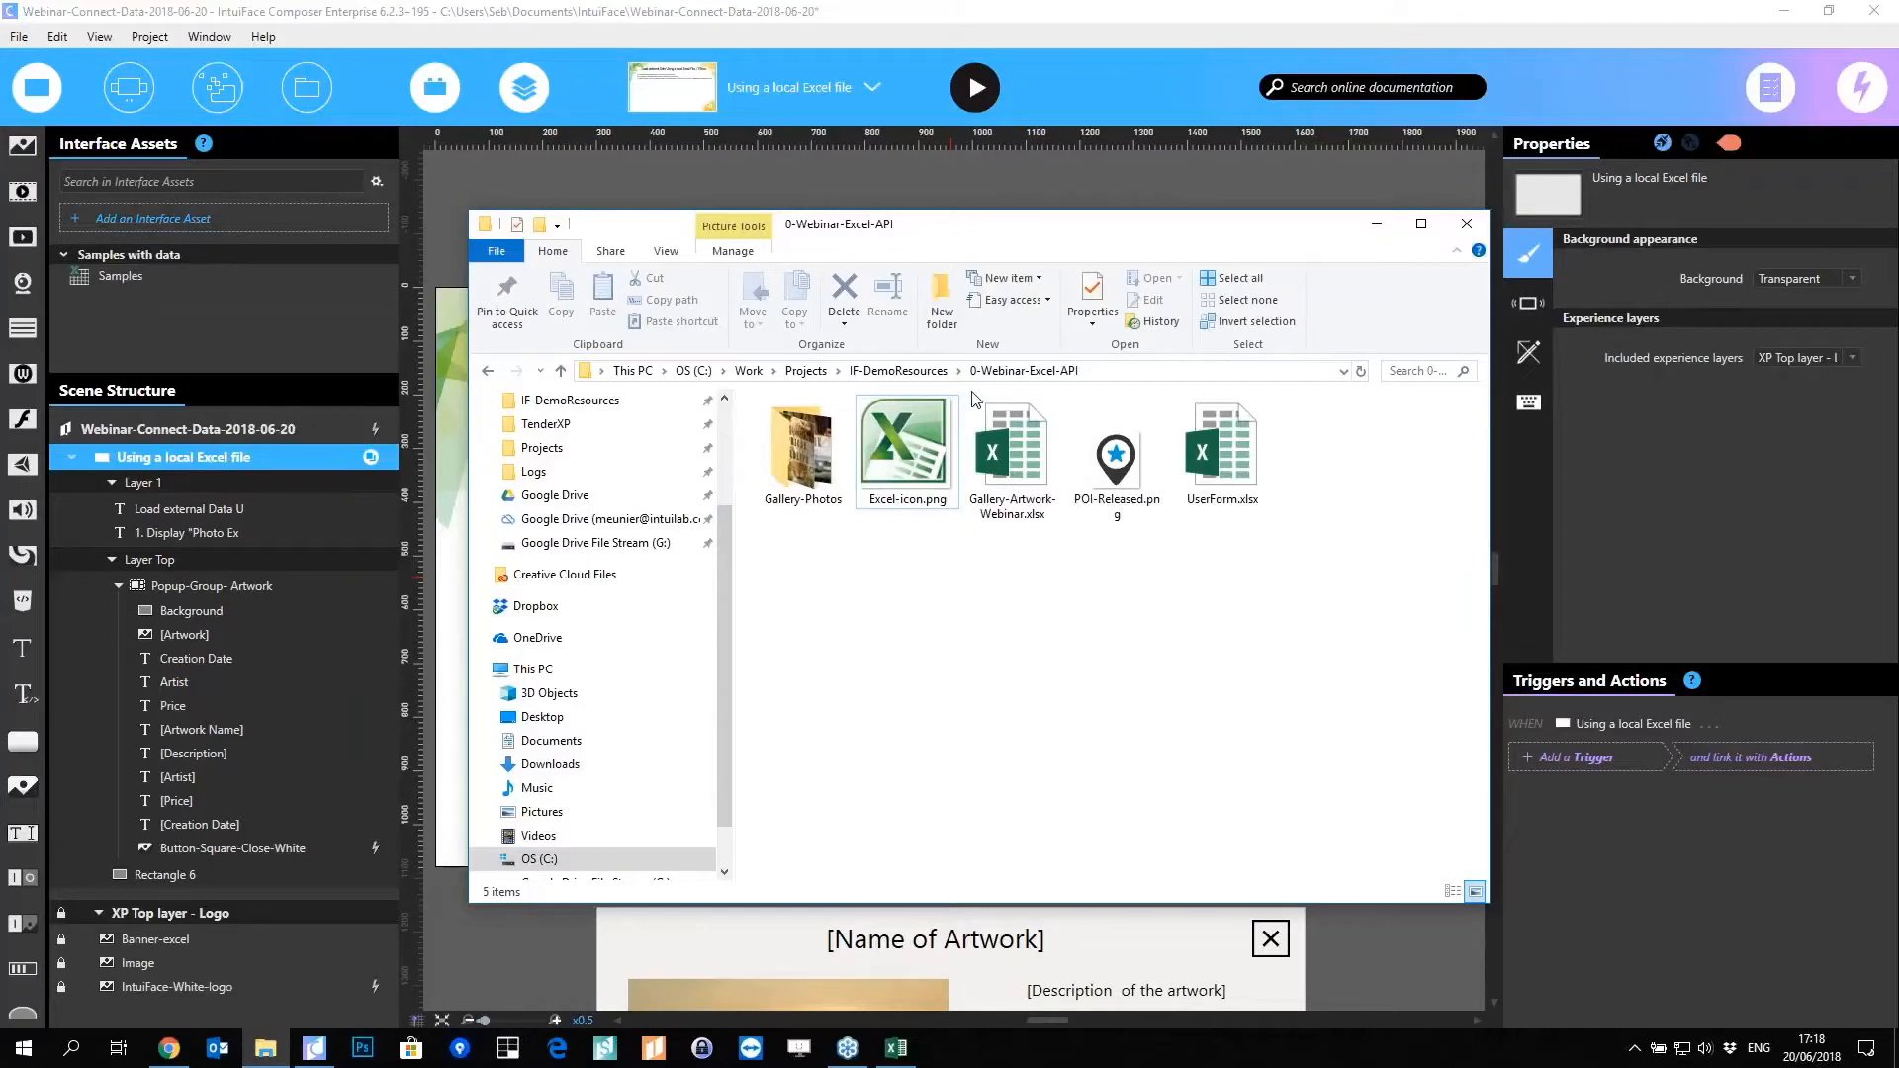
{"action": "left_click", "coordinate": [1024, 471]}
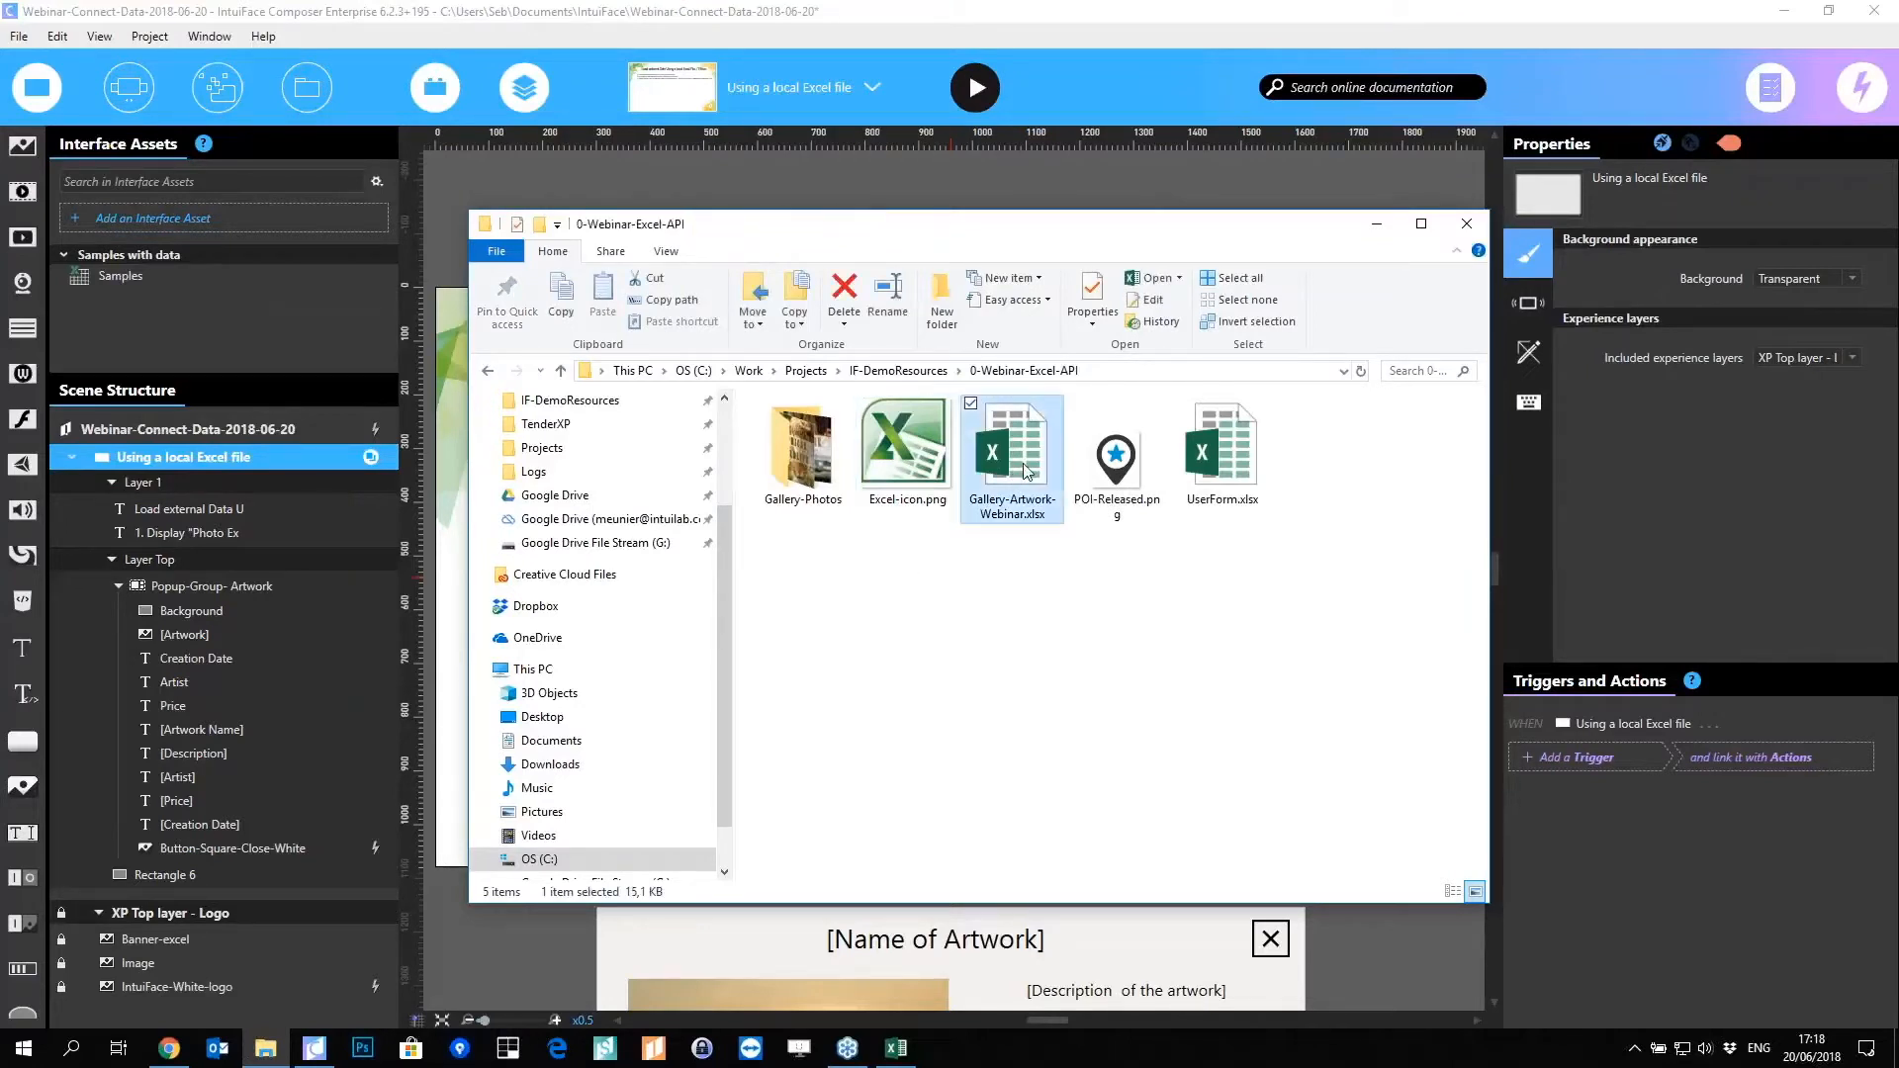
{"action": "key", "text": "alt+Tab"}
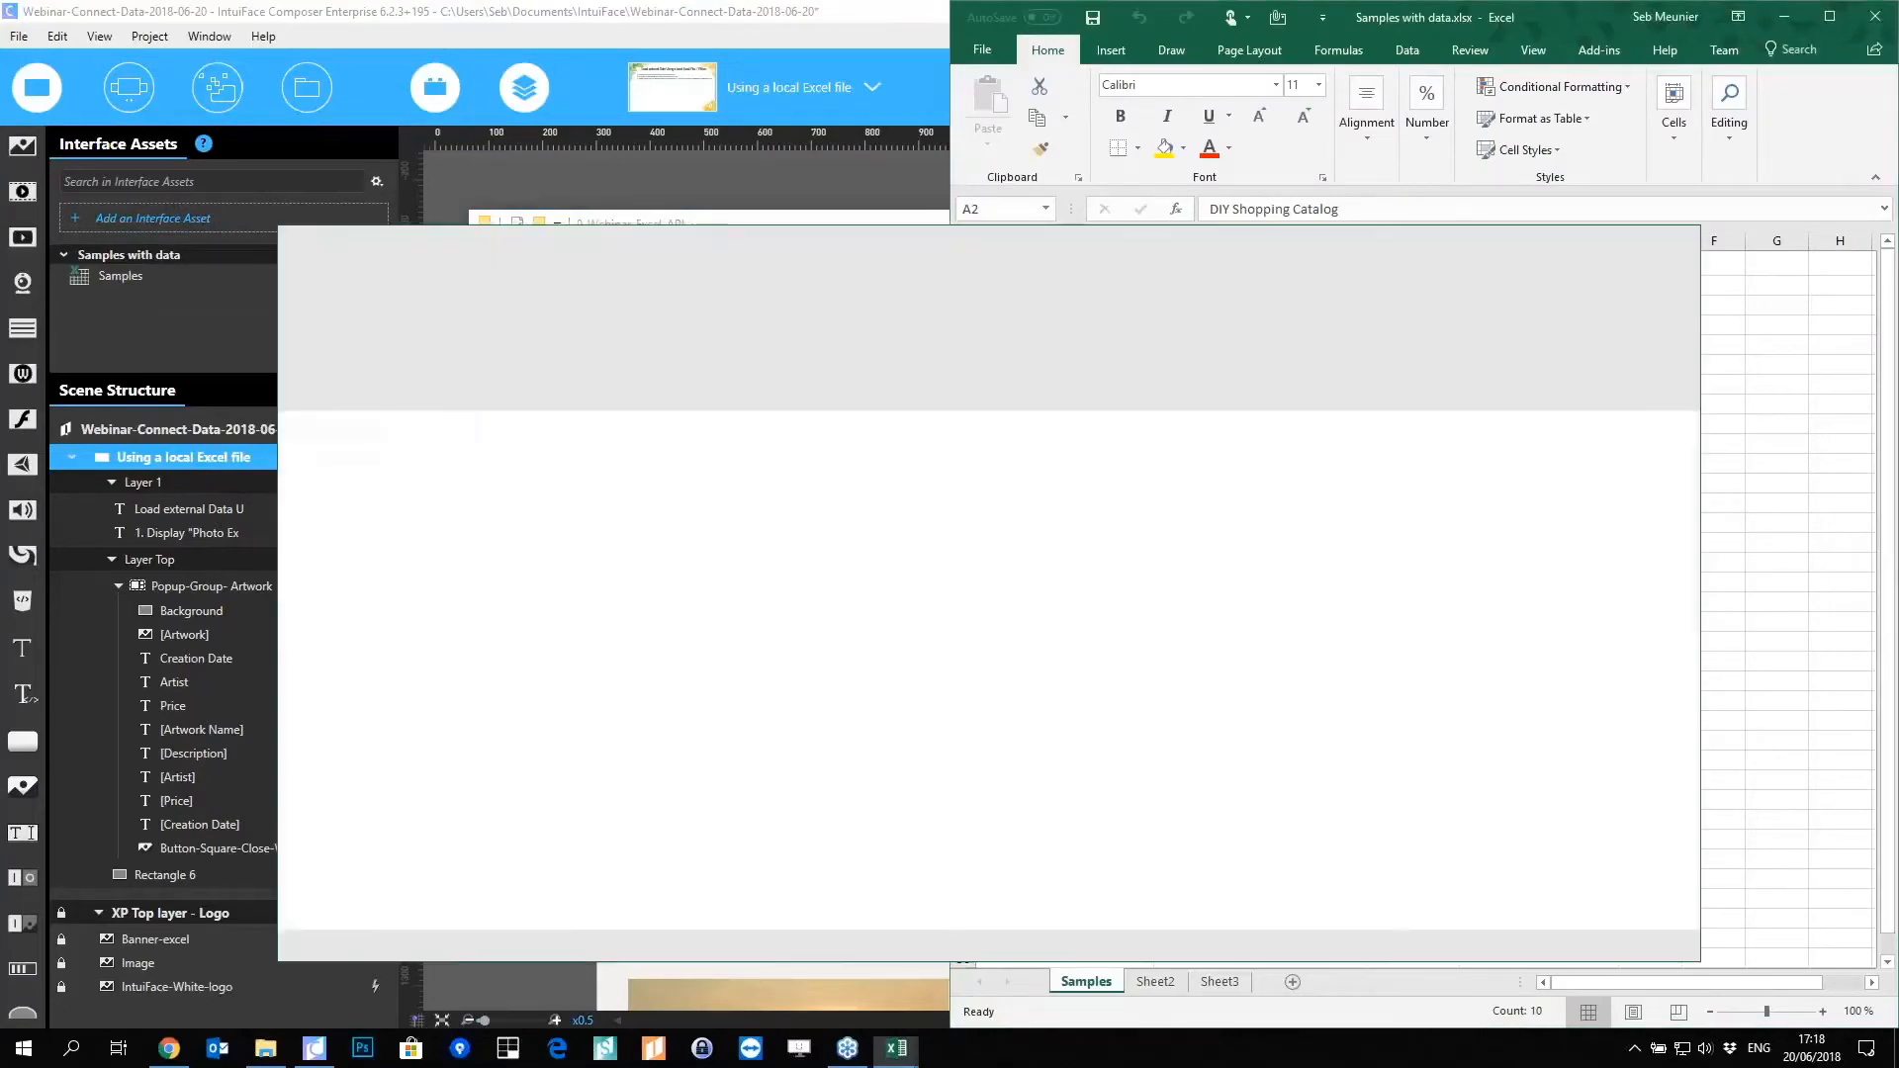
Step: Close Samples with data.xlsx and maximize the gallery workbook's Photo list sheet with ribbon collapsed
{"action": "left_click", "coordinate": [1873, 17]}
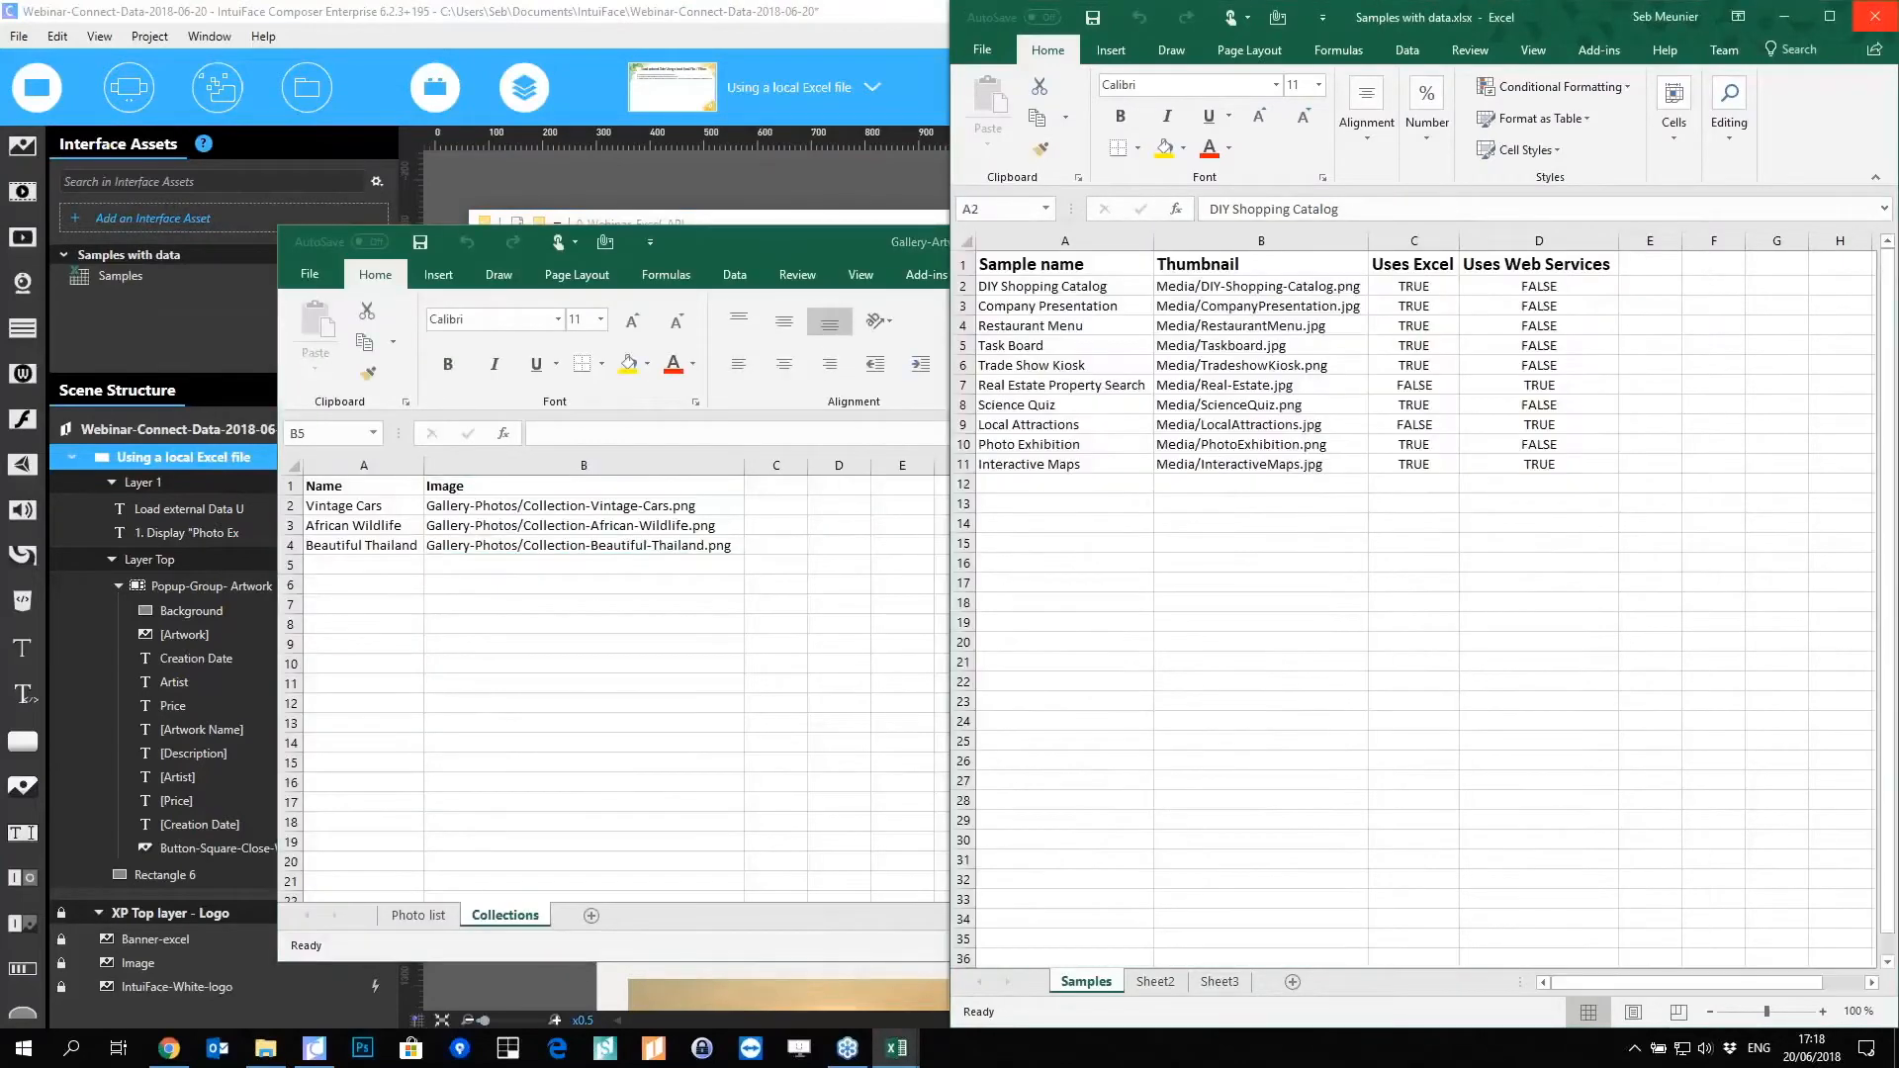
{"action": "left_click", "coordinate": [902, 583]}
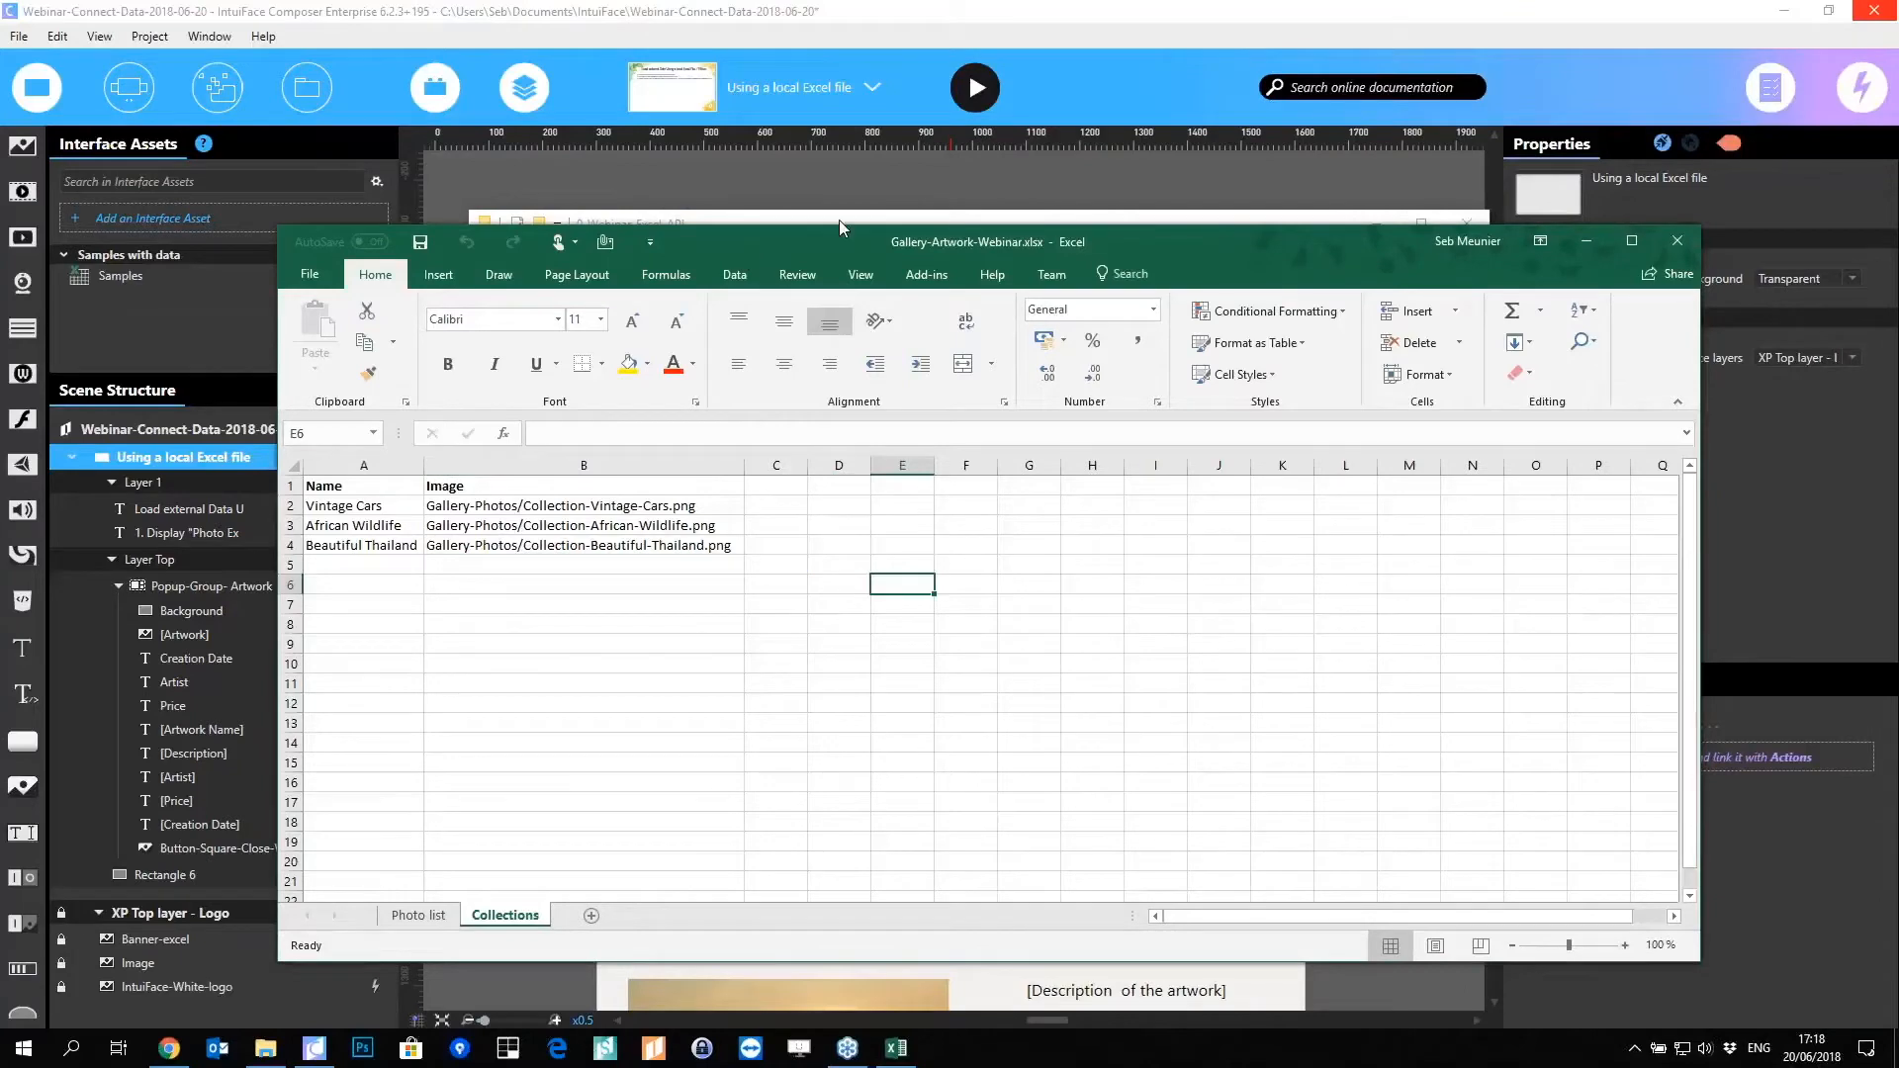
{"action": "left_click_drag", "start_coordinate": [839, 228], "coordinate": [1037, 153]}
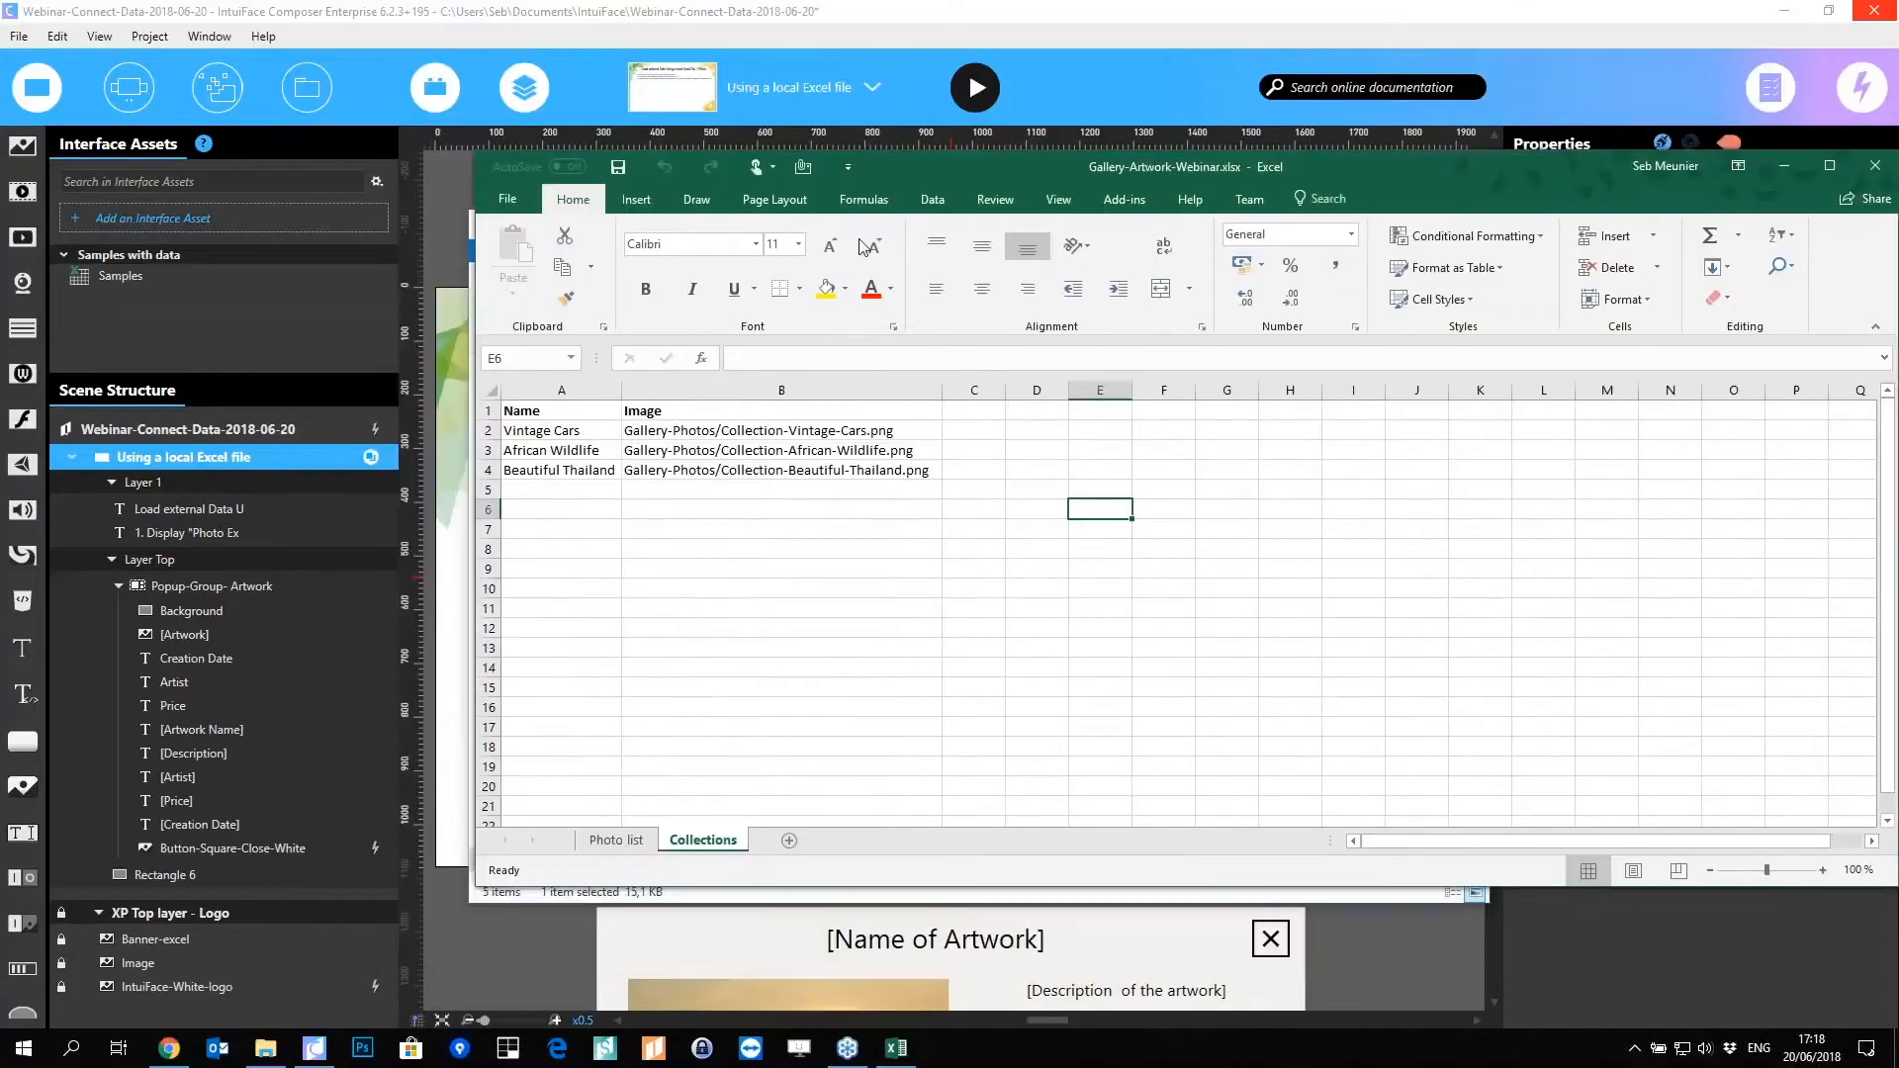
{"action": "left_click", "coordinate": [614, 848]}
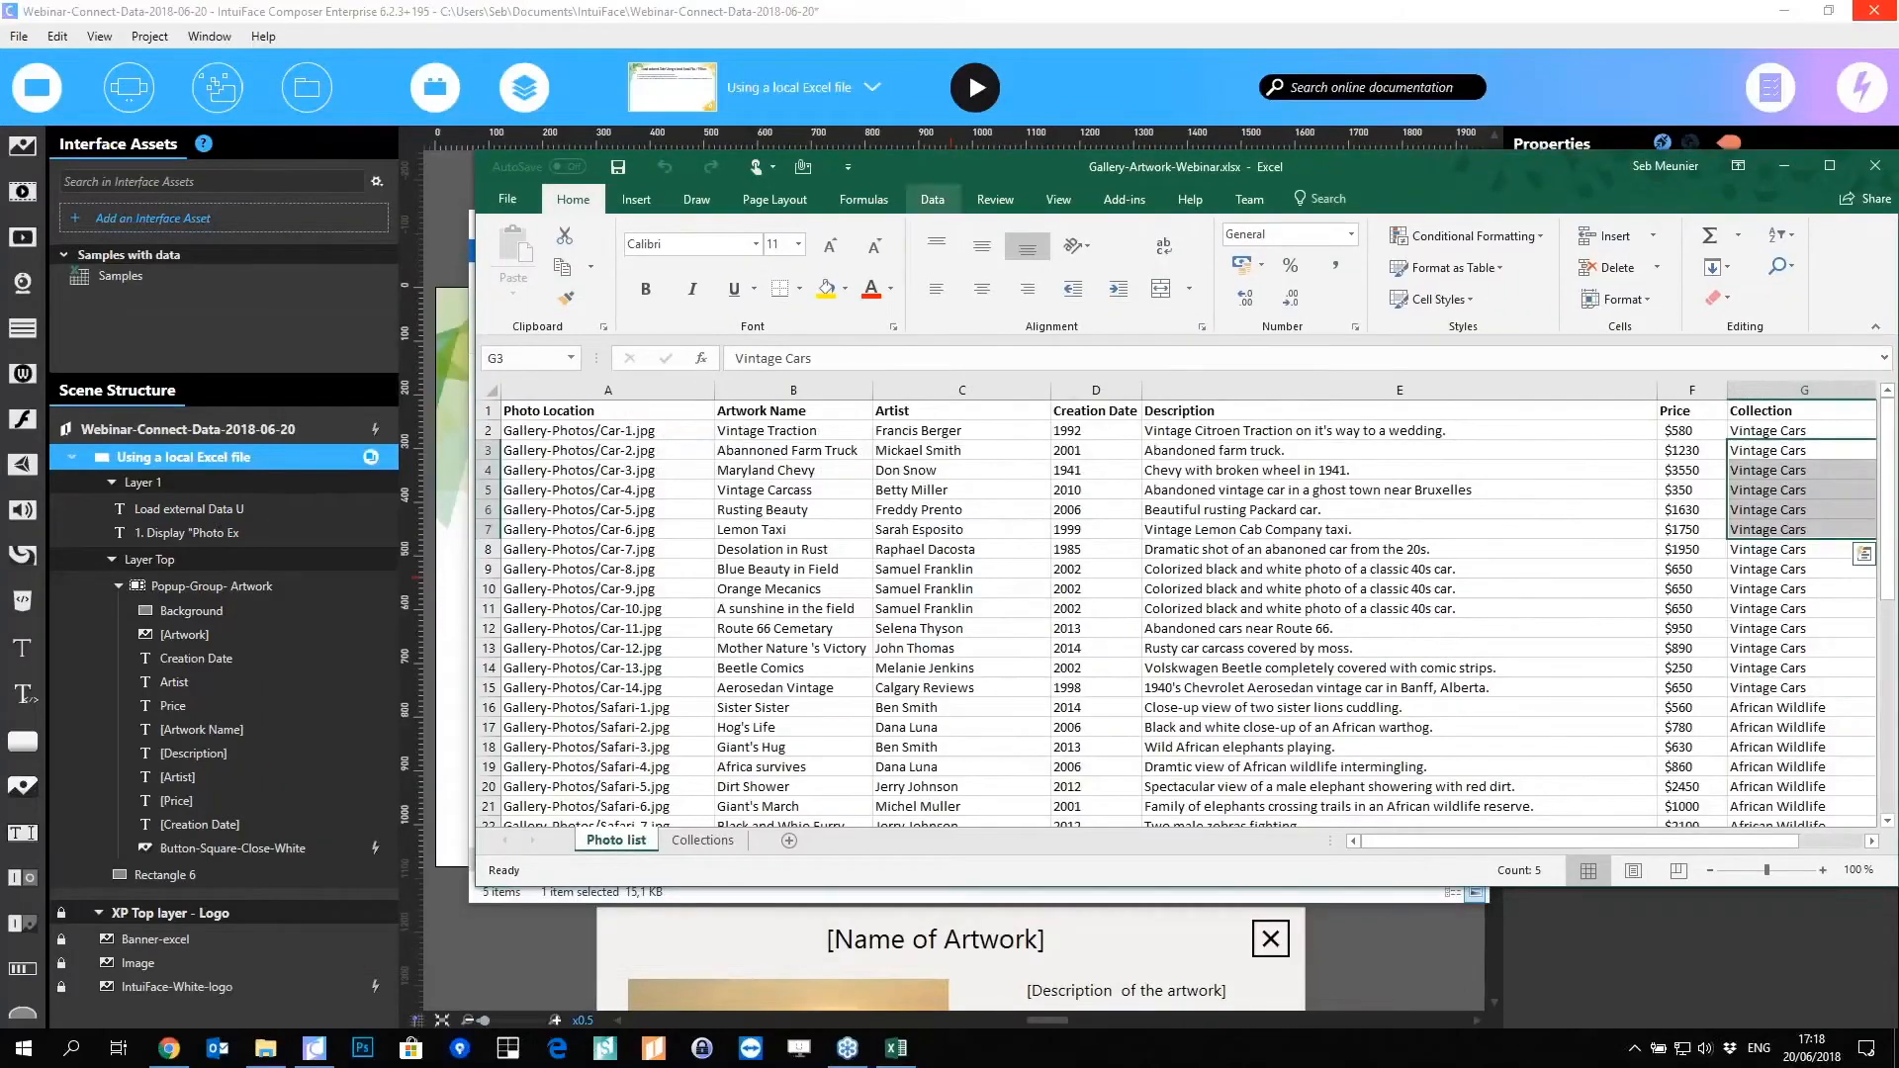
{"action": "key", "text": "super+Up"}
{"action": "scroll", "coordinate": [436, 326], "scroll_direction": "down", "scroll_amount": 1}
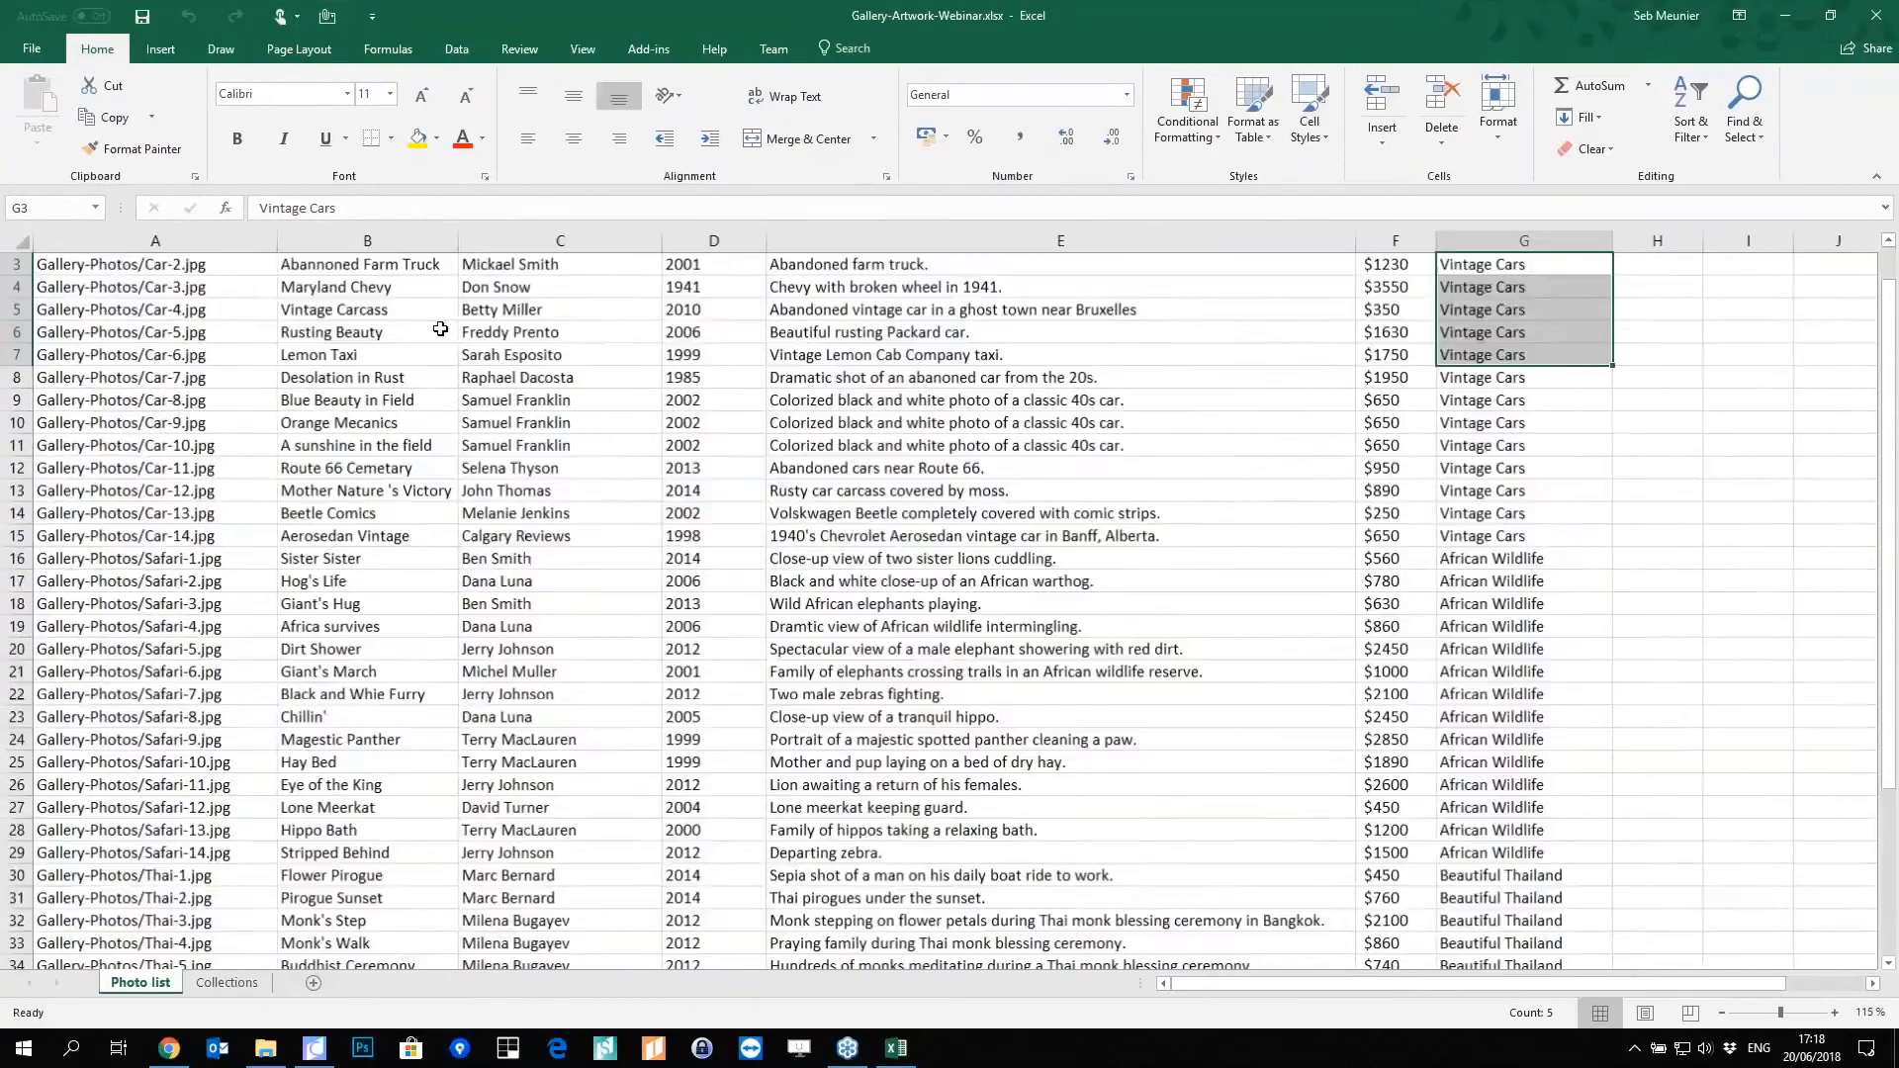
{"action": "scroll", "coordinate": [389, 386], "scroll_direction": "up", "scroll_amount": 1}
{"action": "scroll", "coordinate": [389, 386], "scroll_direction": "up", "scroll_amount": 1}
{"action": "left_click", "coordinate": [269, 378]}
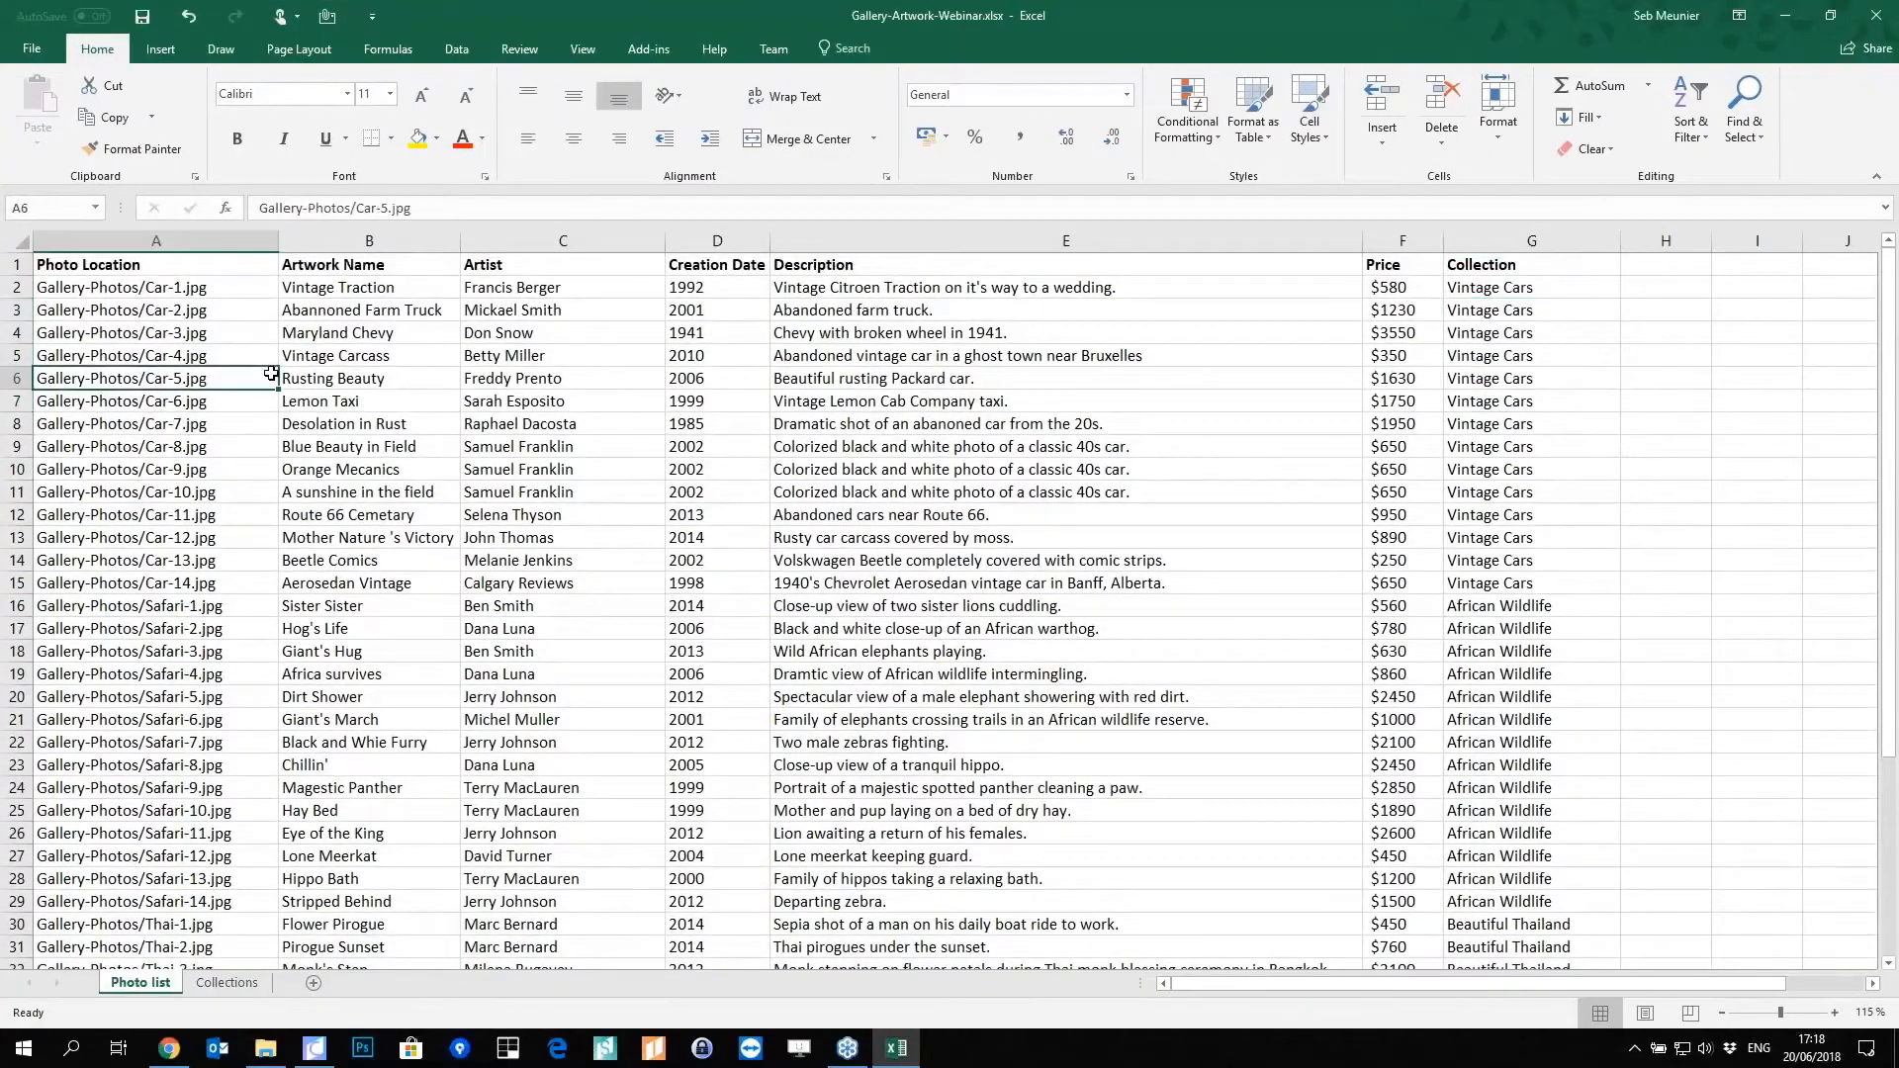
{"action": "double_click", "coordinate": [103, 49]}
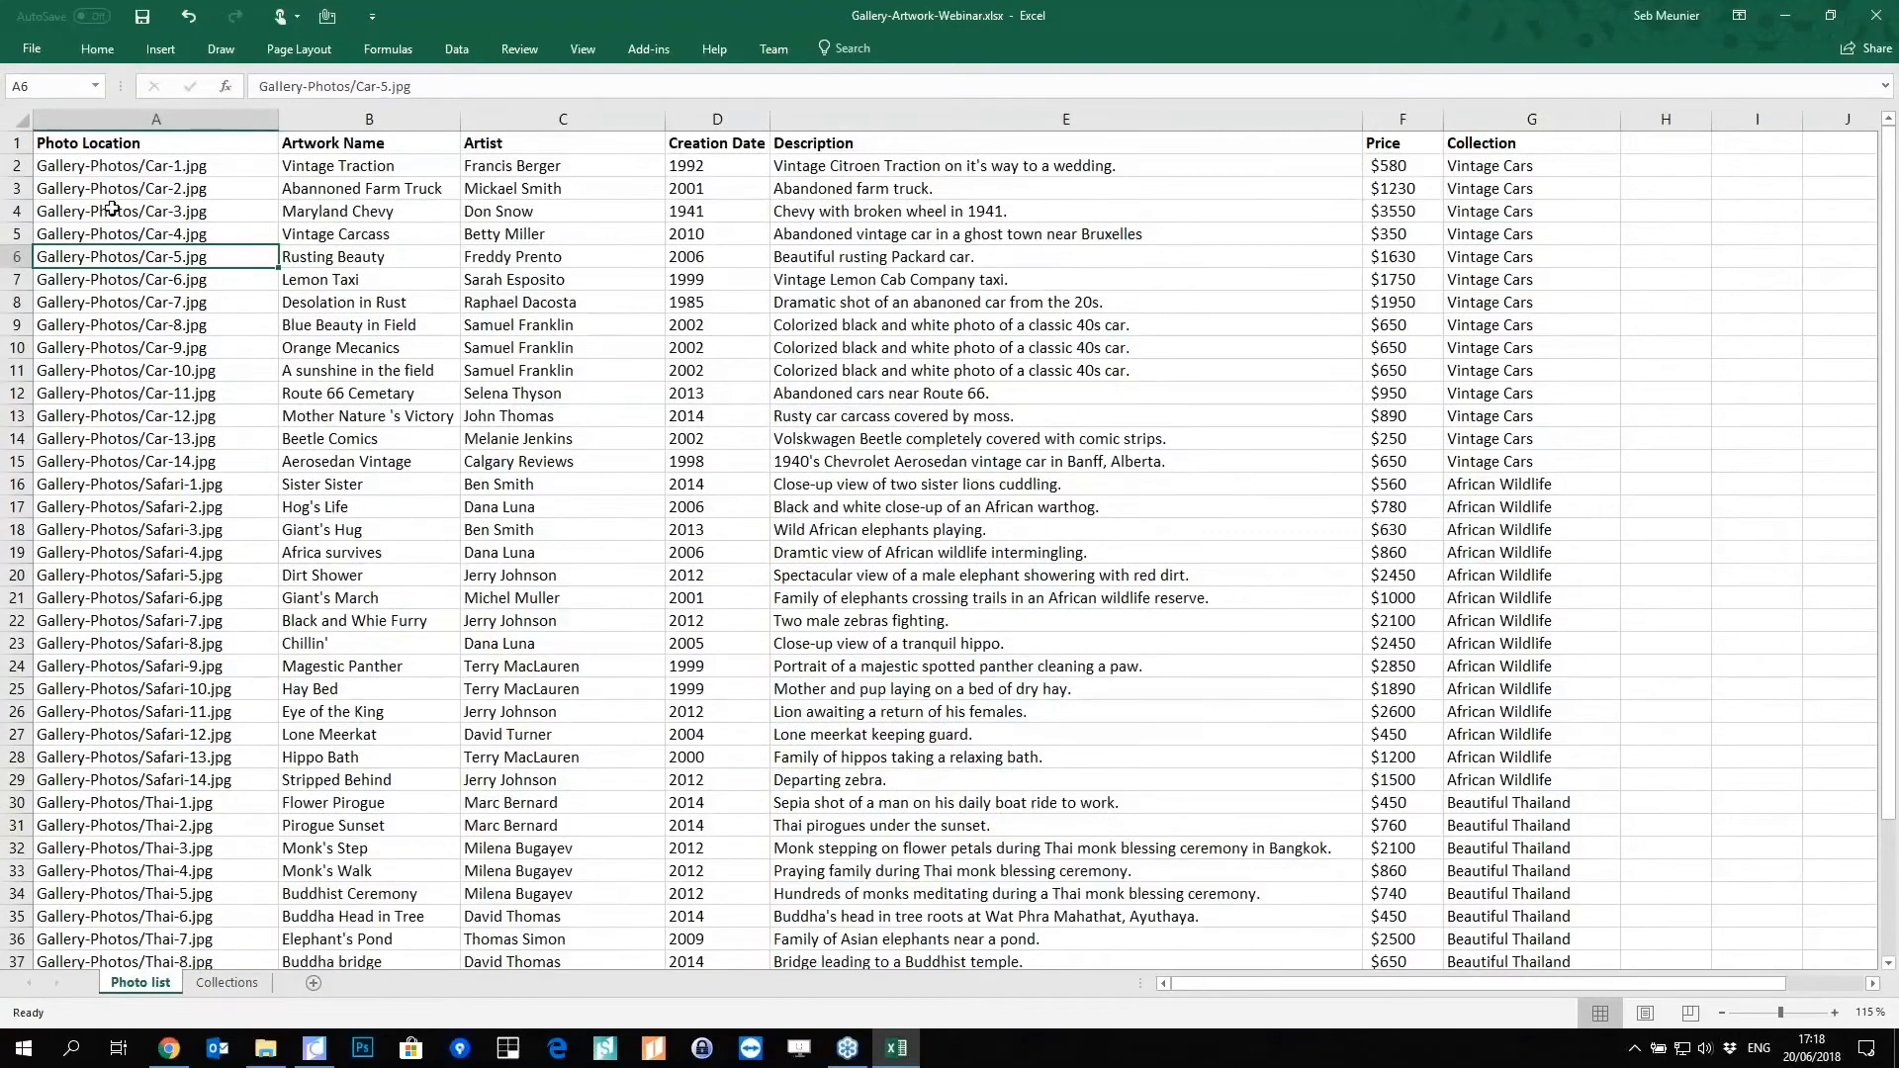
Step: Review the Collections sheet's names and image paths, such as Vintage Cars and Beautiful Thailand
{"action": "left_click", "coordinate": [212, 989]}
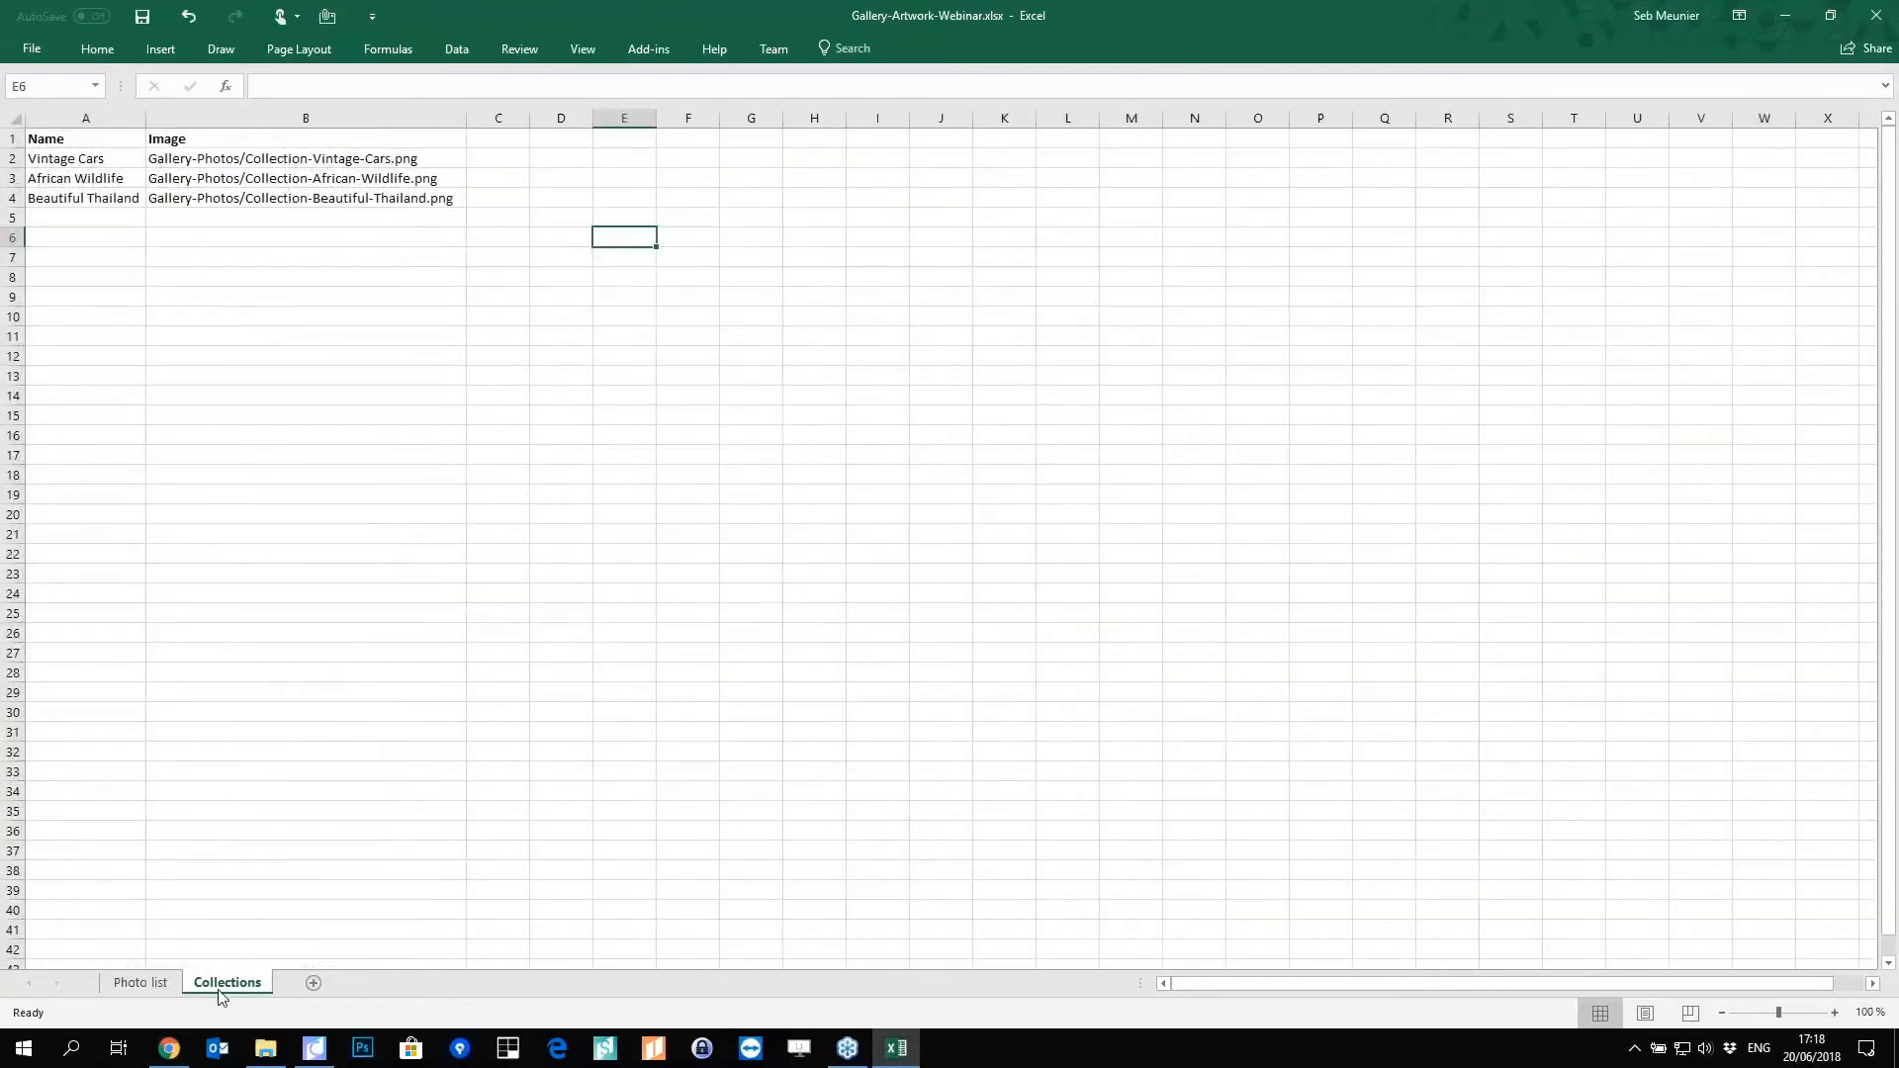
{"action": "left_click_drag", "start_coordinate": [93, 156], "coordinate": [180, 196]}
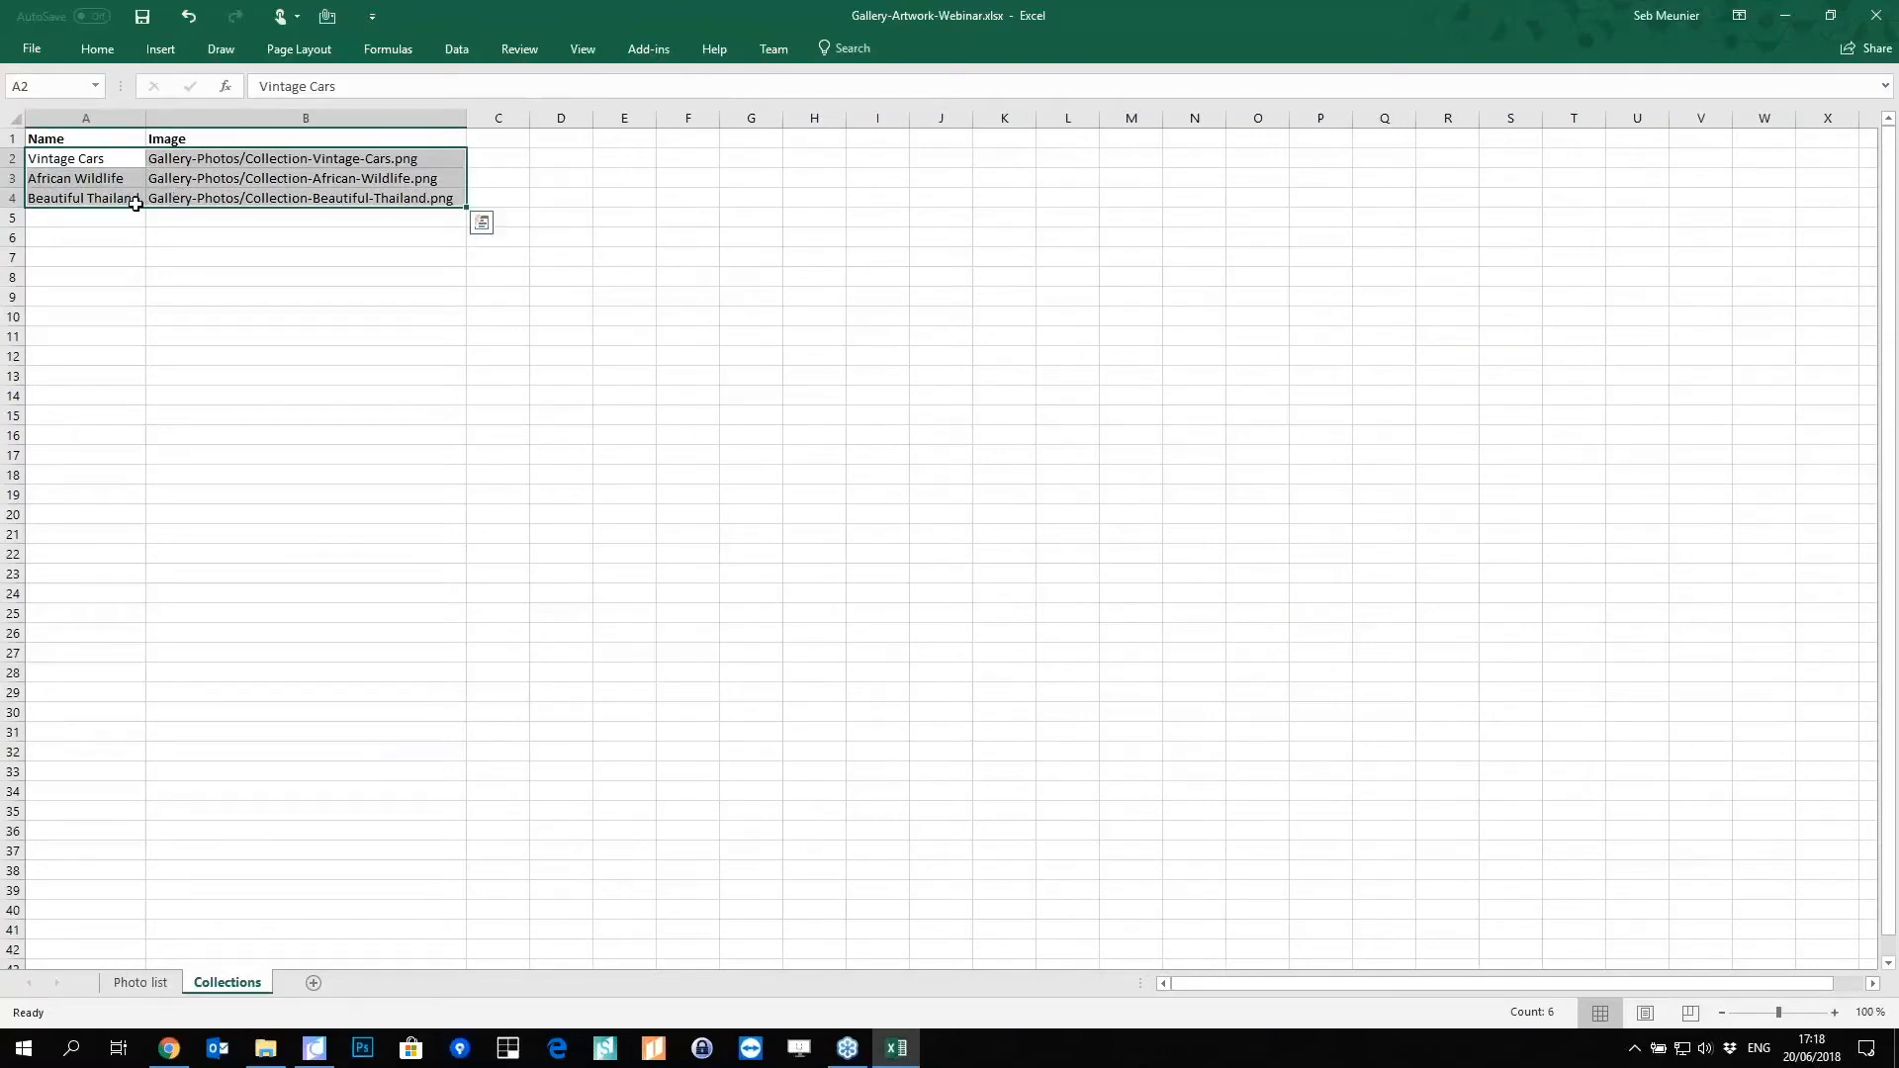
{"action": "left_click", "coordinate": [134, 161]}
{"action": "left_click", "coordinate": [132, 193]}
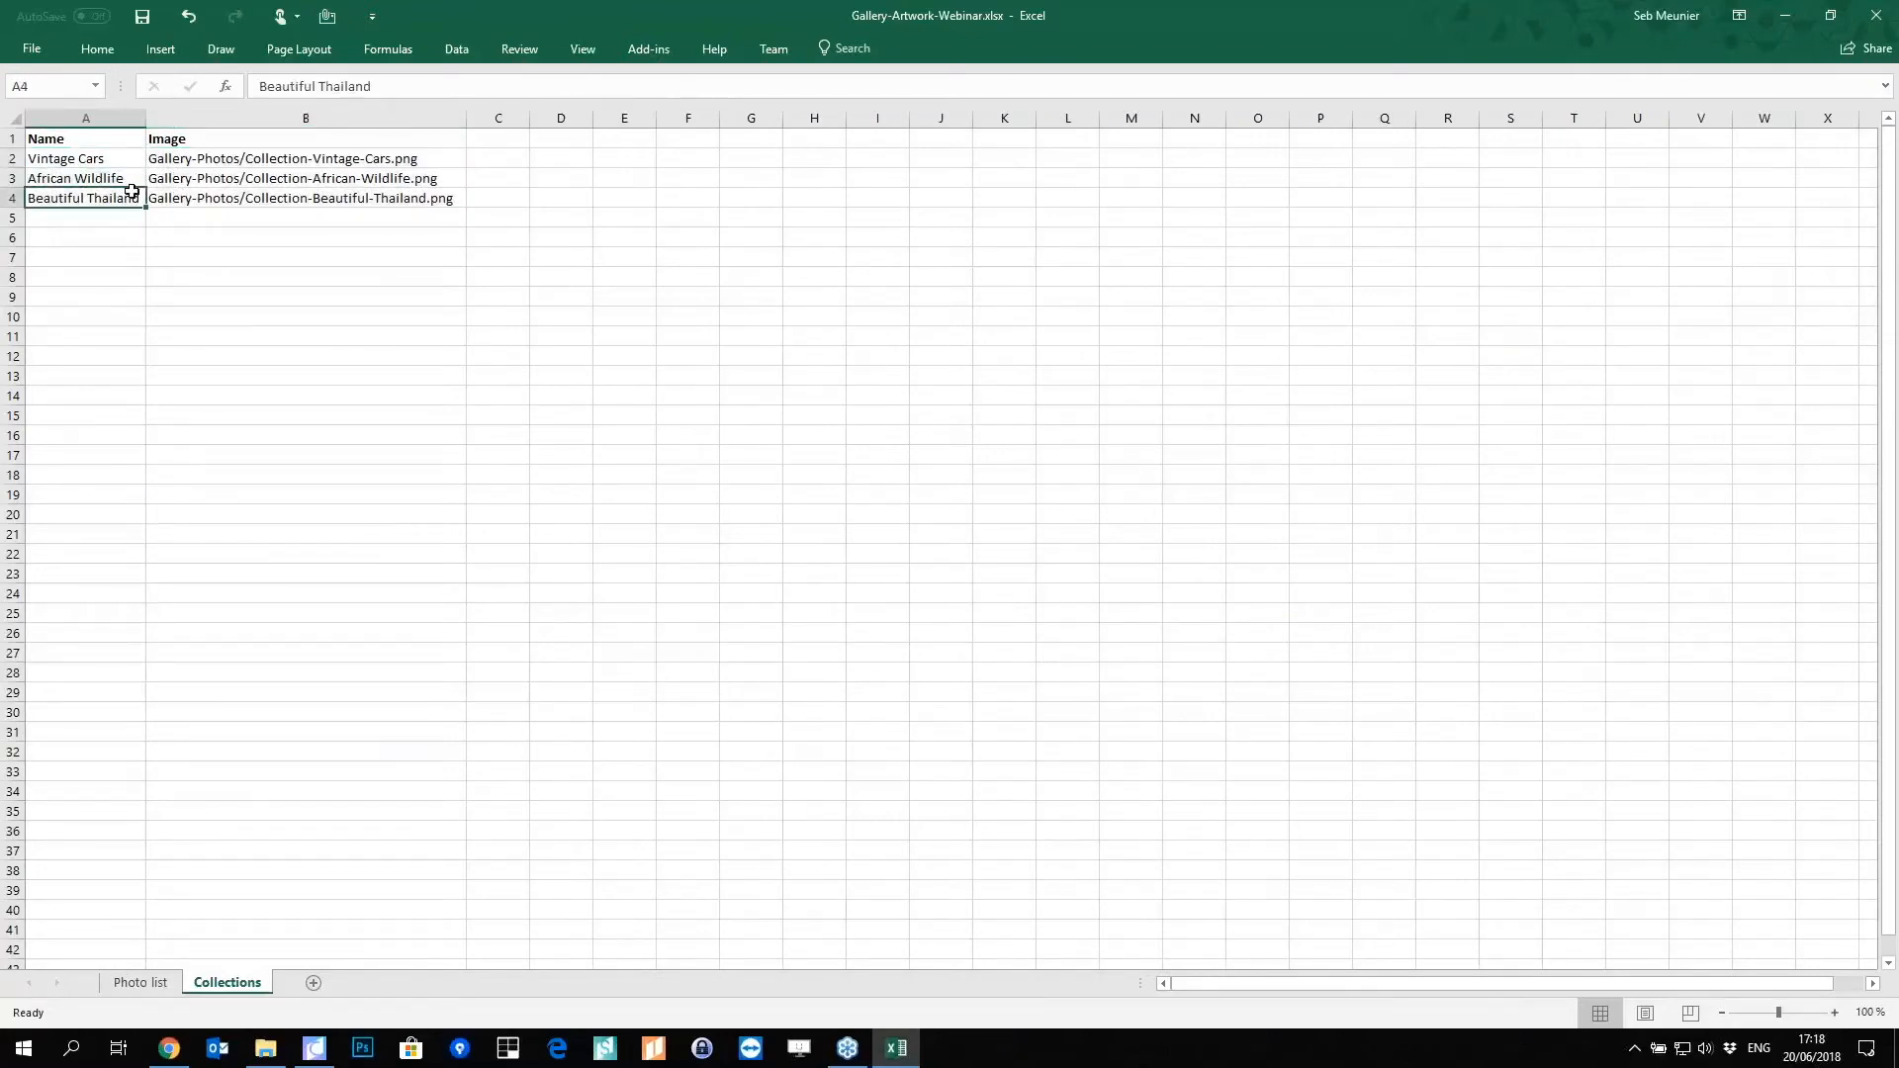
Step: On Photo list, examine the headers and first record: Car-1.jpg, Vintage Traction, Vintage Cars
{"action": "left_click", "coordinate": [126, 984]}
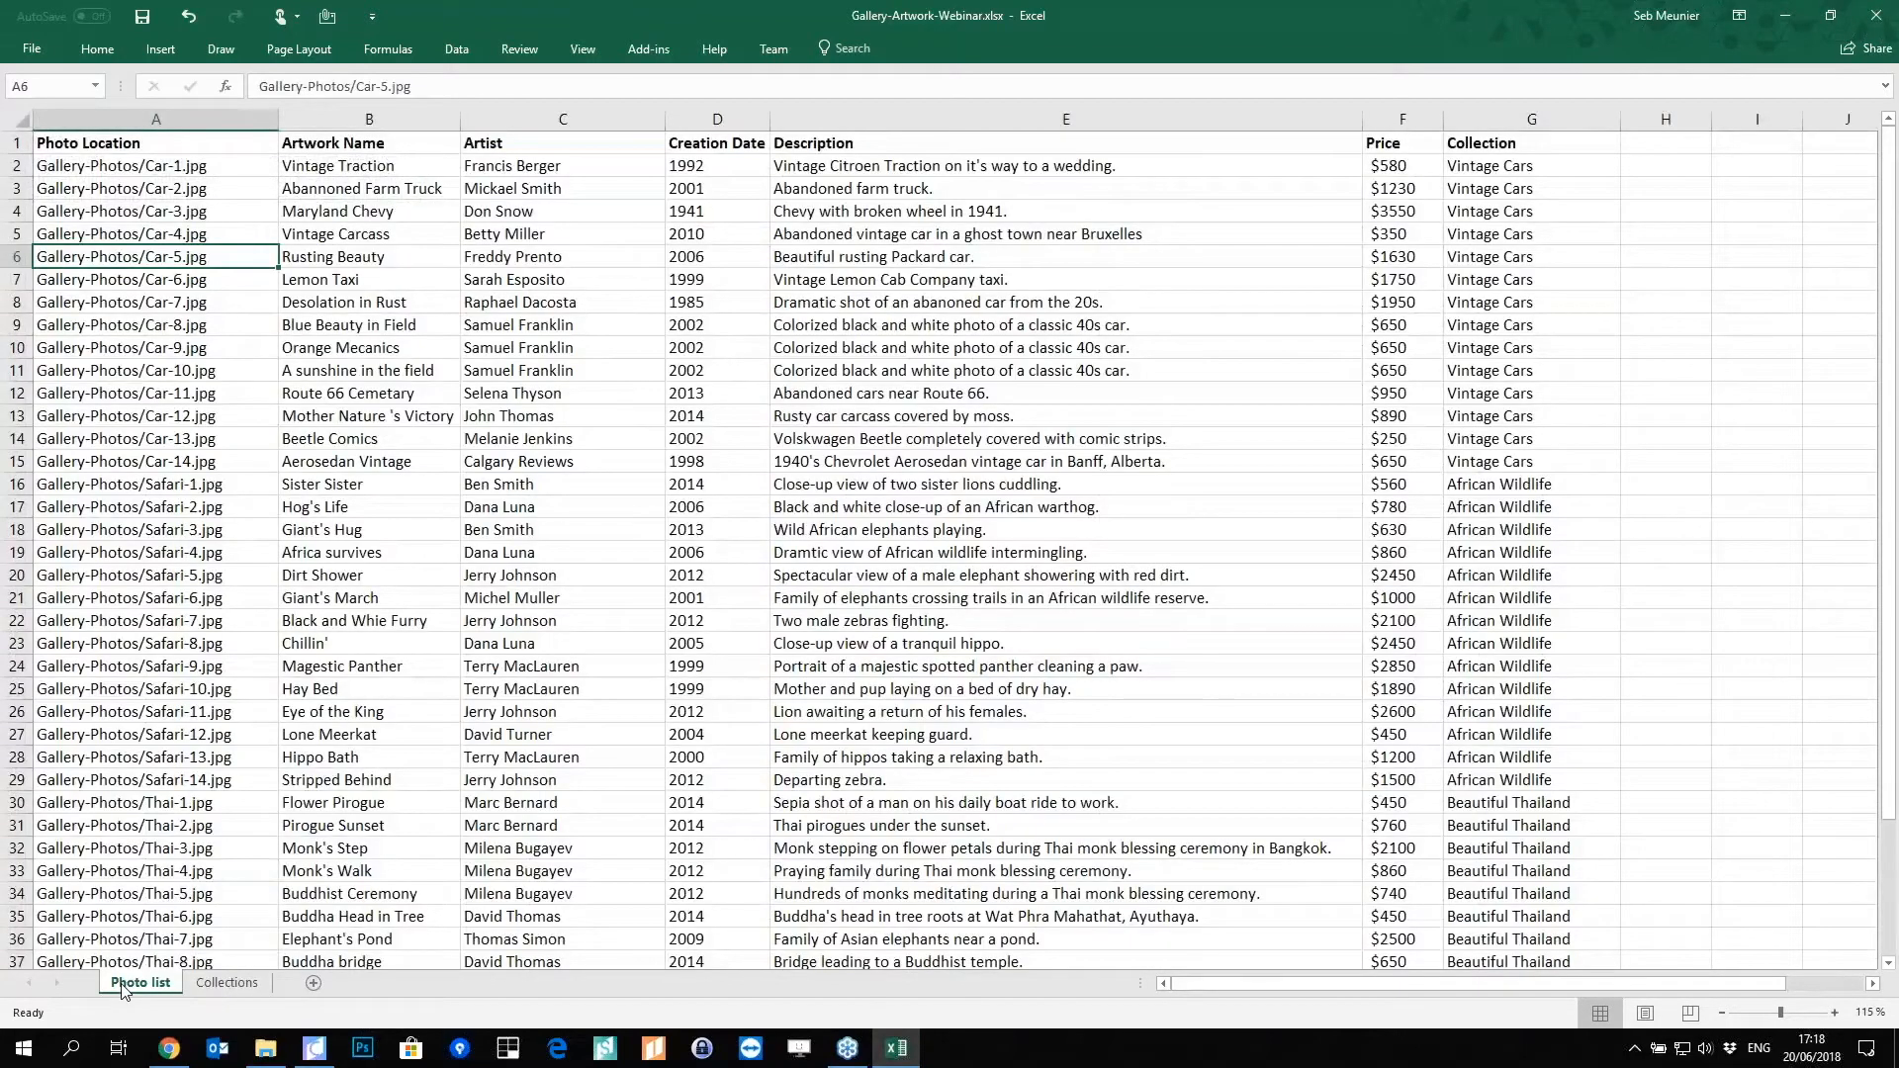
{"action": "left_click", "coordinate": [16, 144]}
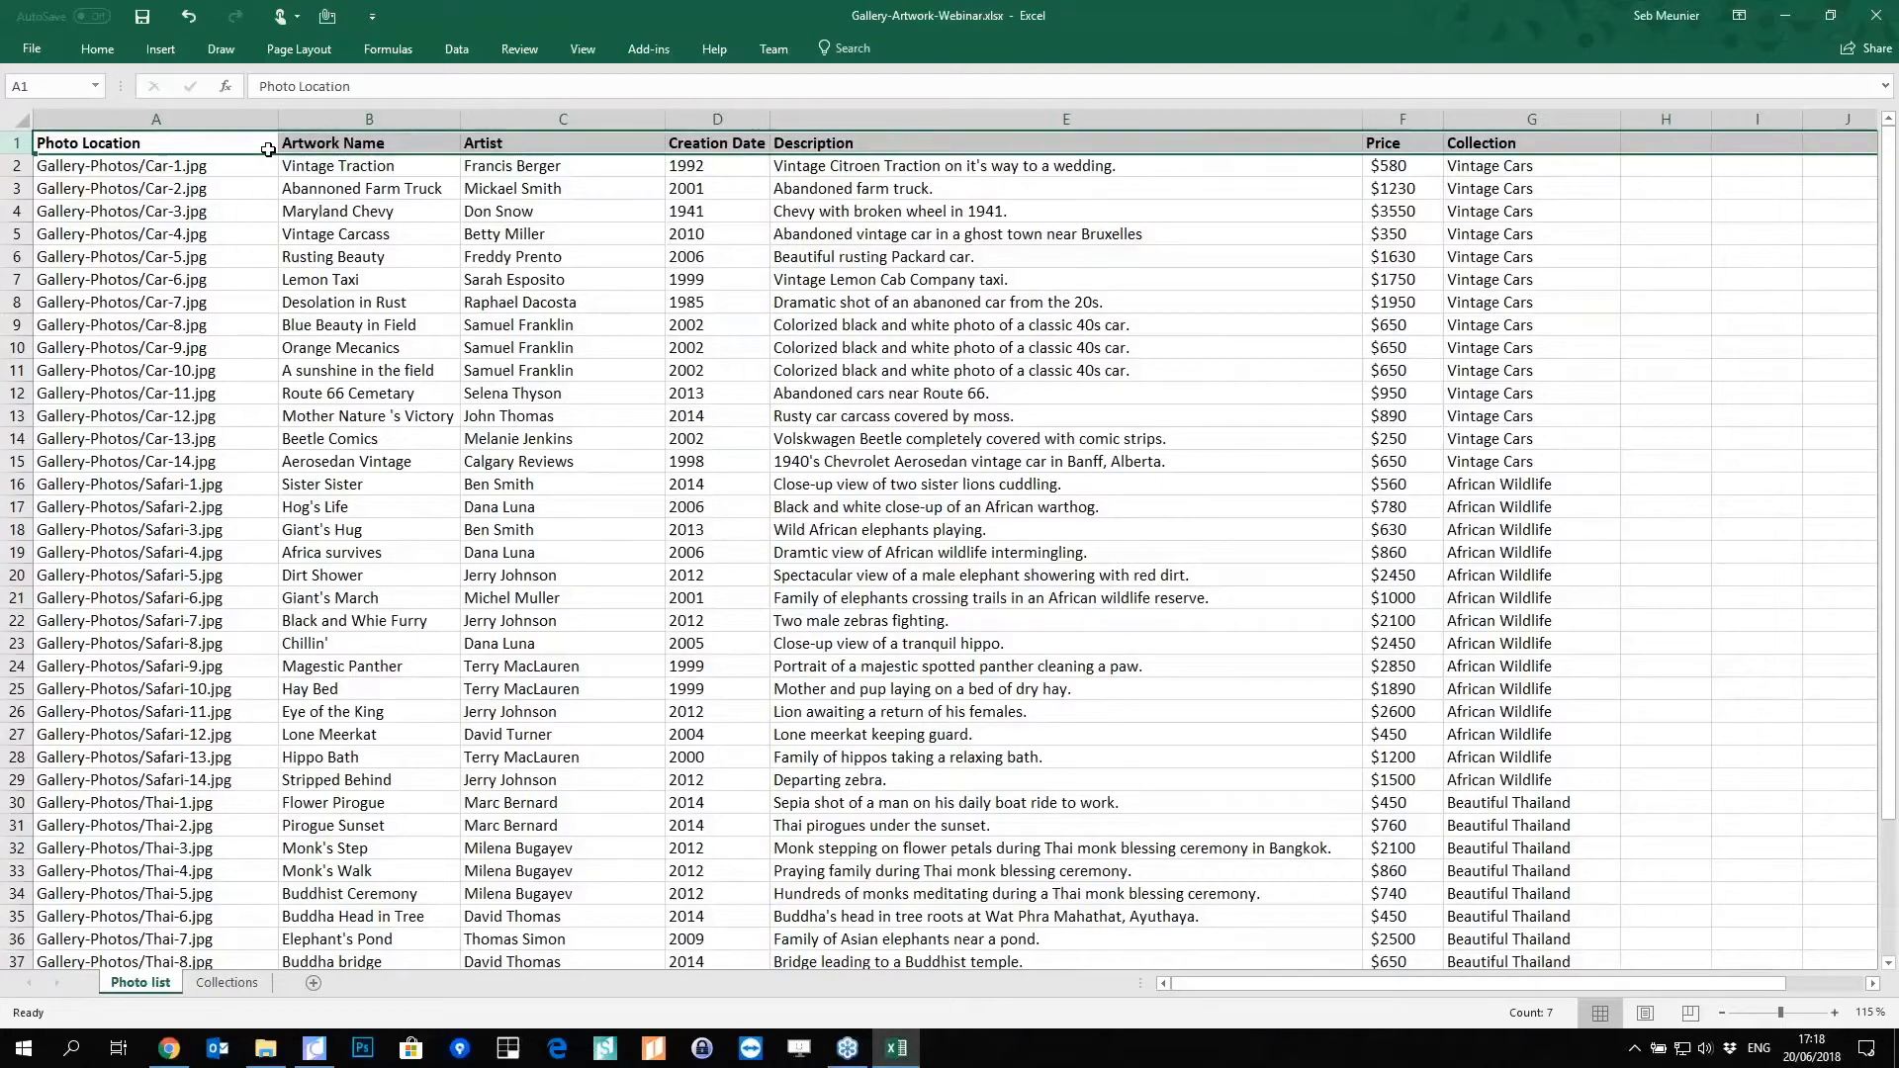
{"action": "left_click", "coordinate": [183, 149]}
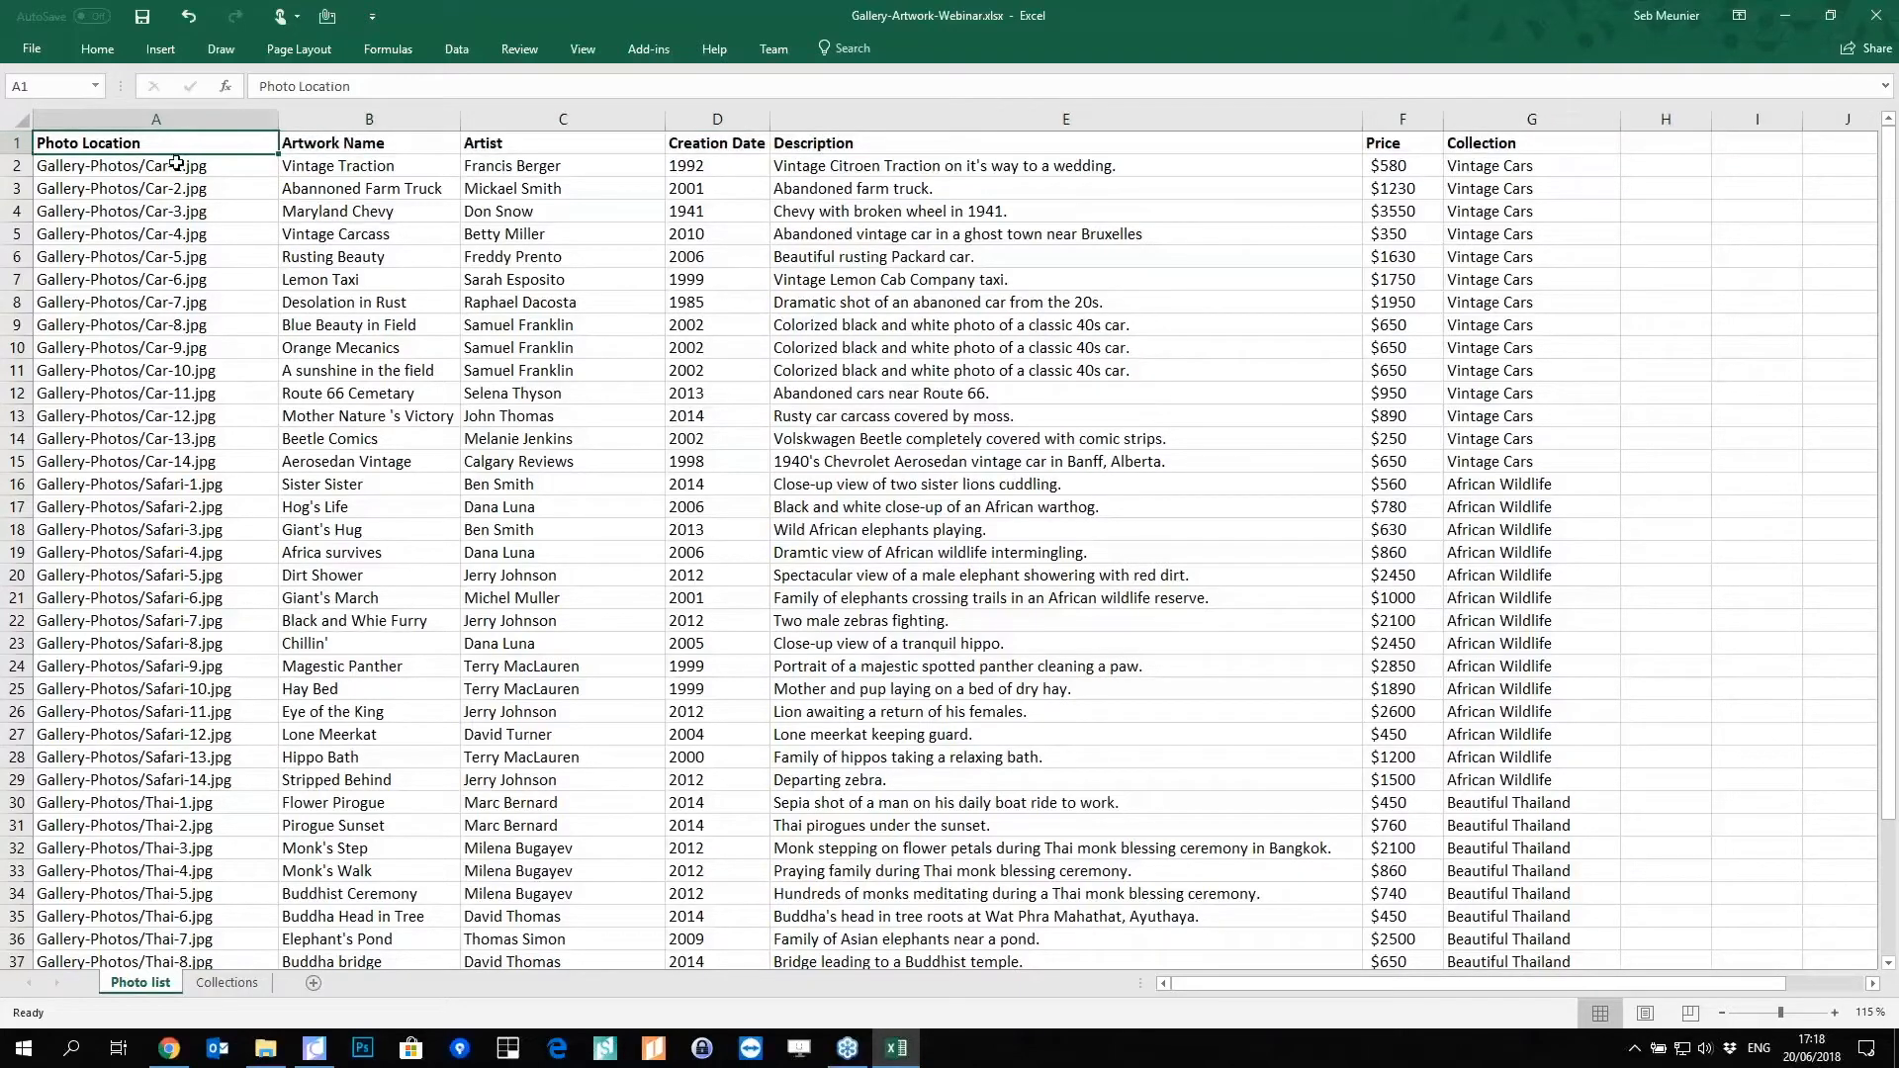
{"action": "left_click", "coordinate": [175, 164]}
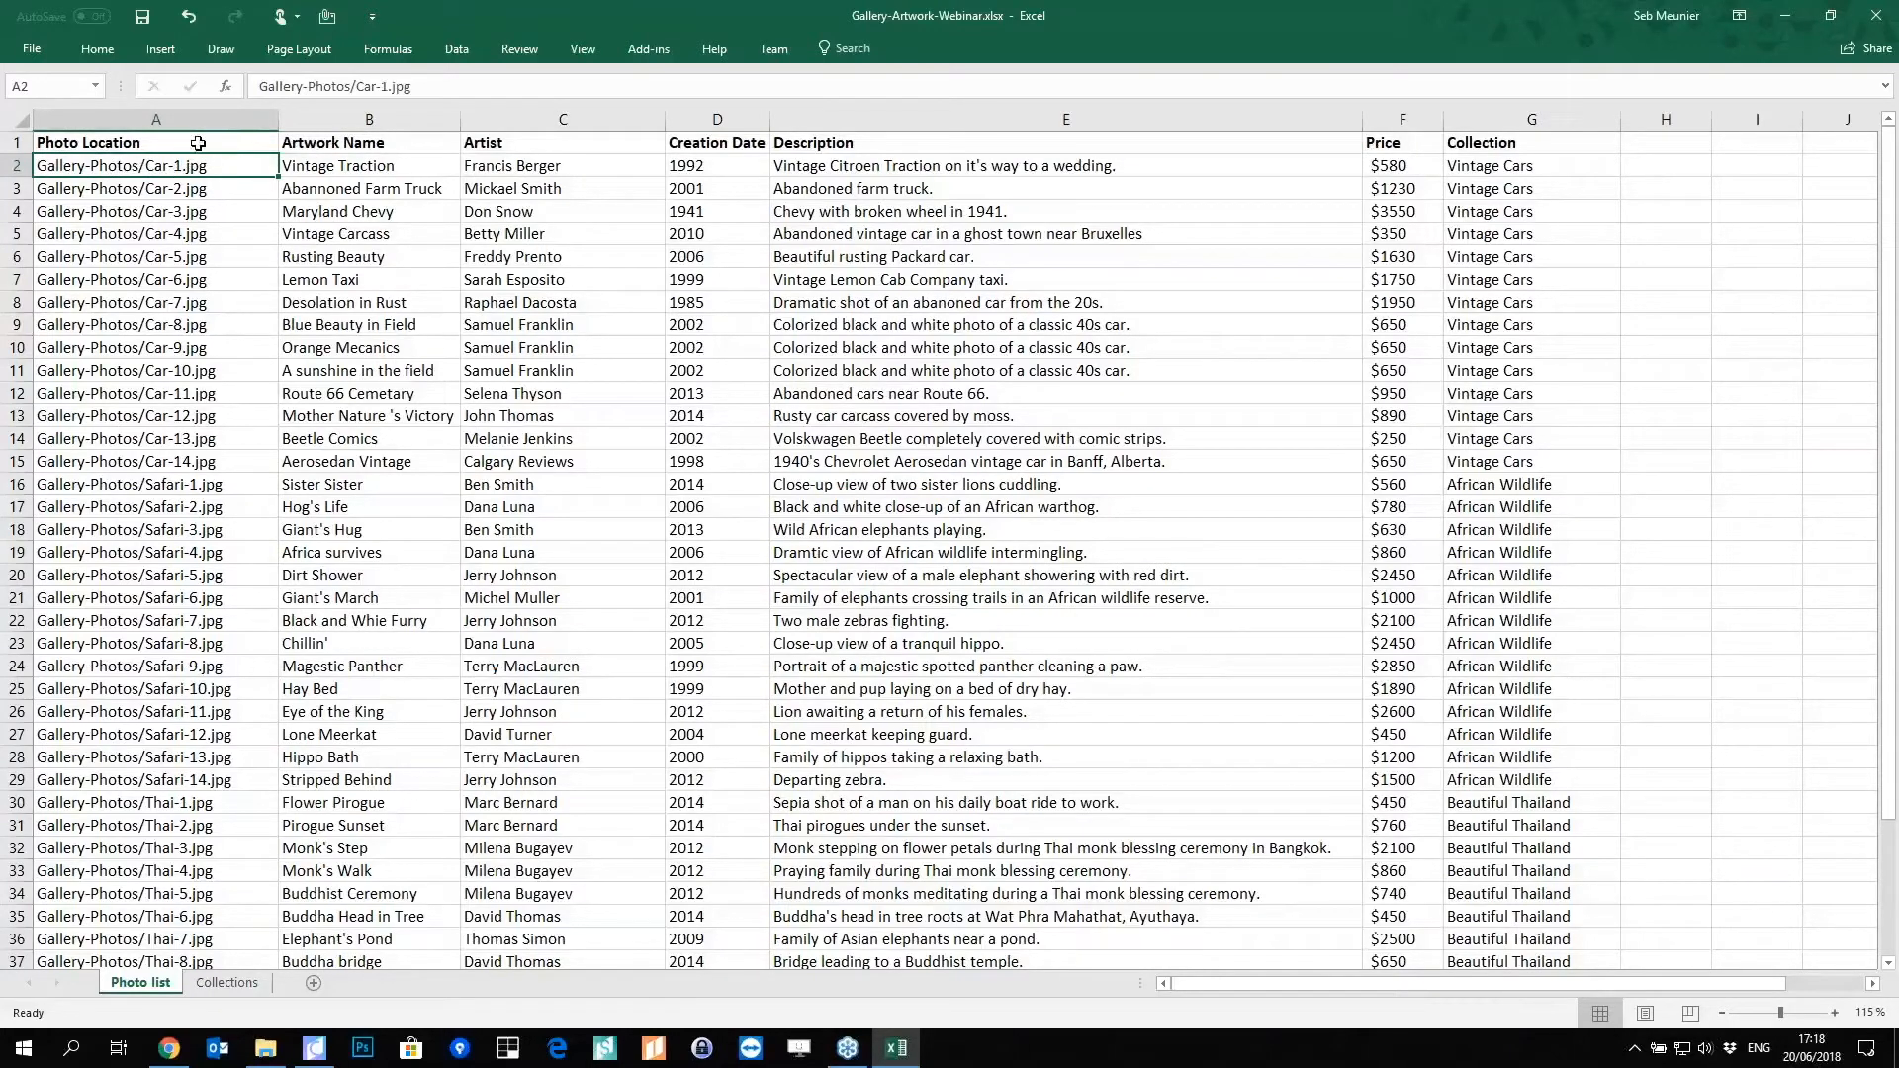
{"action": "left_click", "coordinate": [383, 166]}
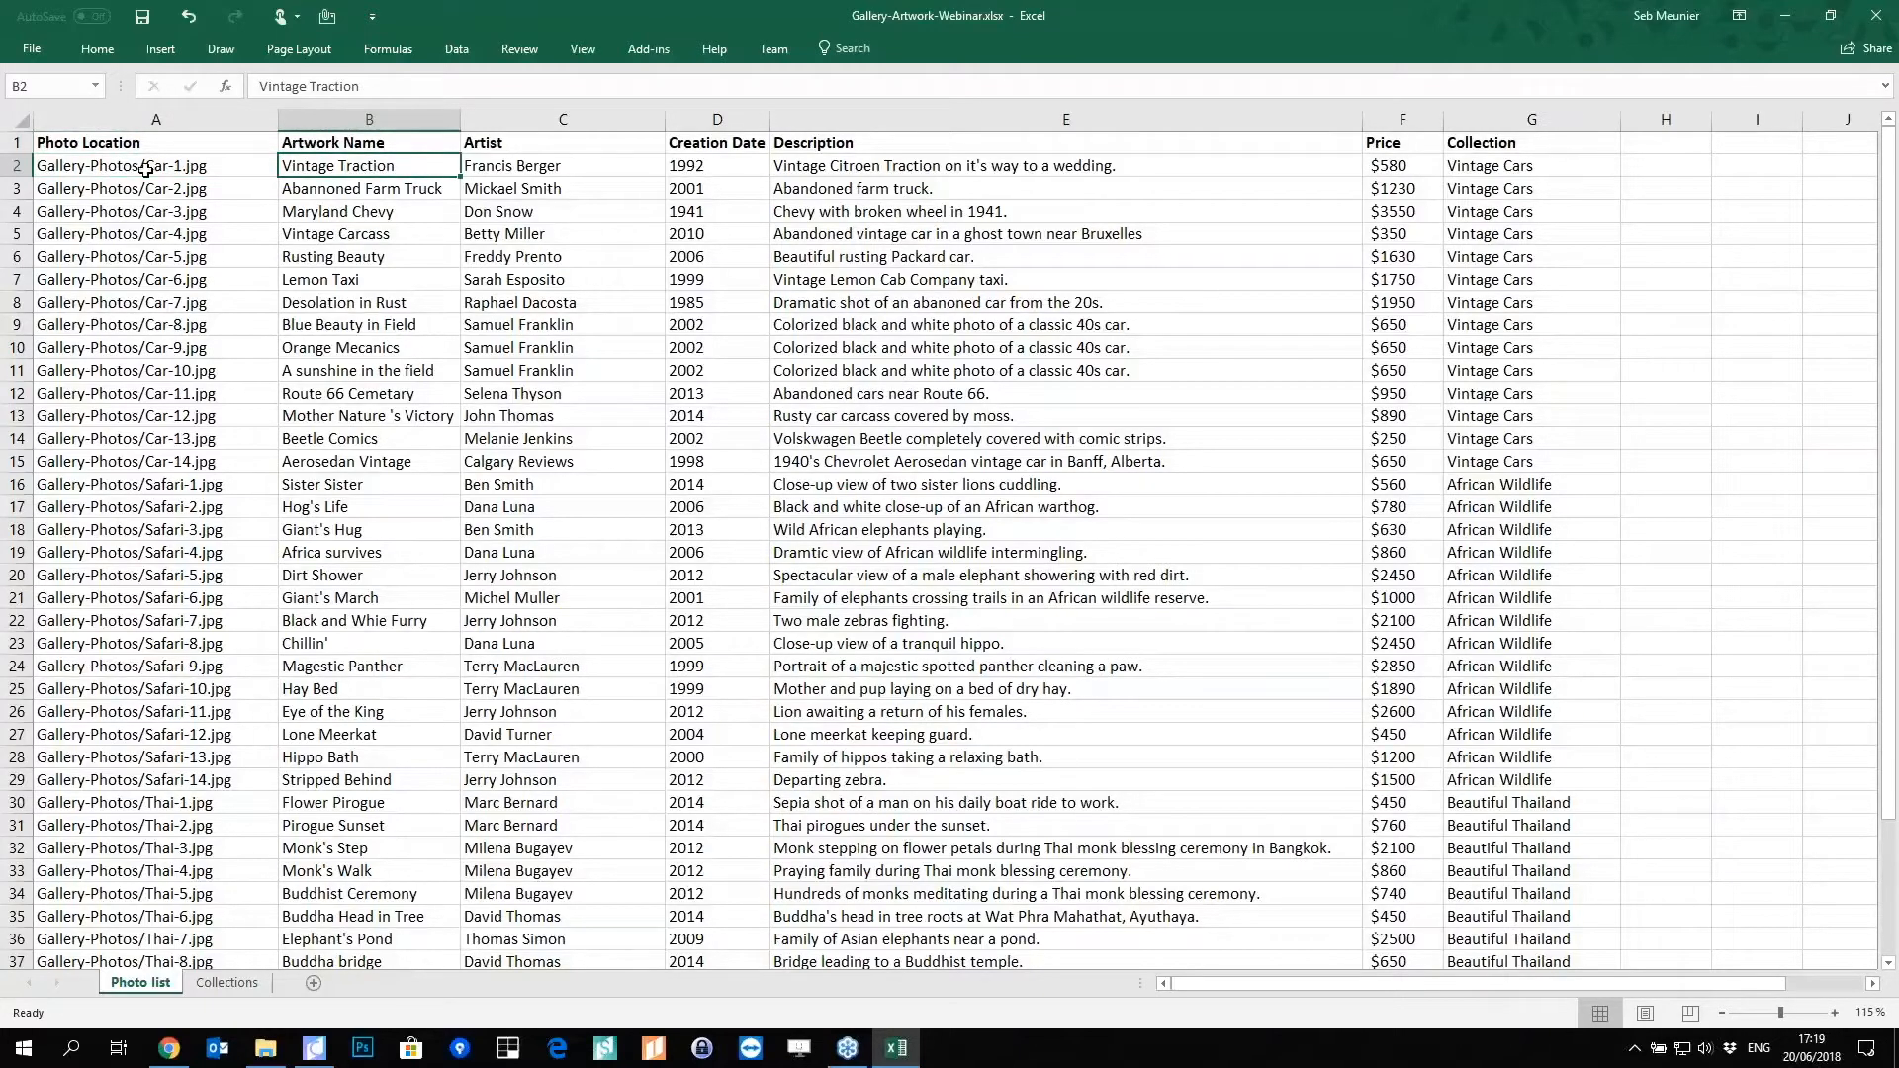
{"action": "left_click", "coordinate": [15, 166]}
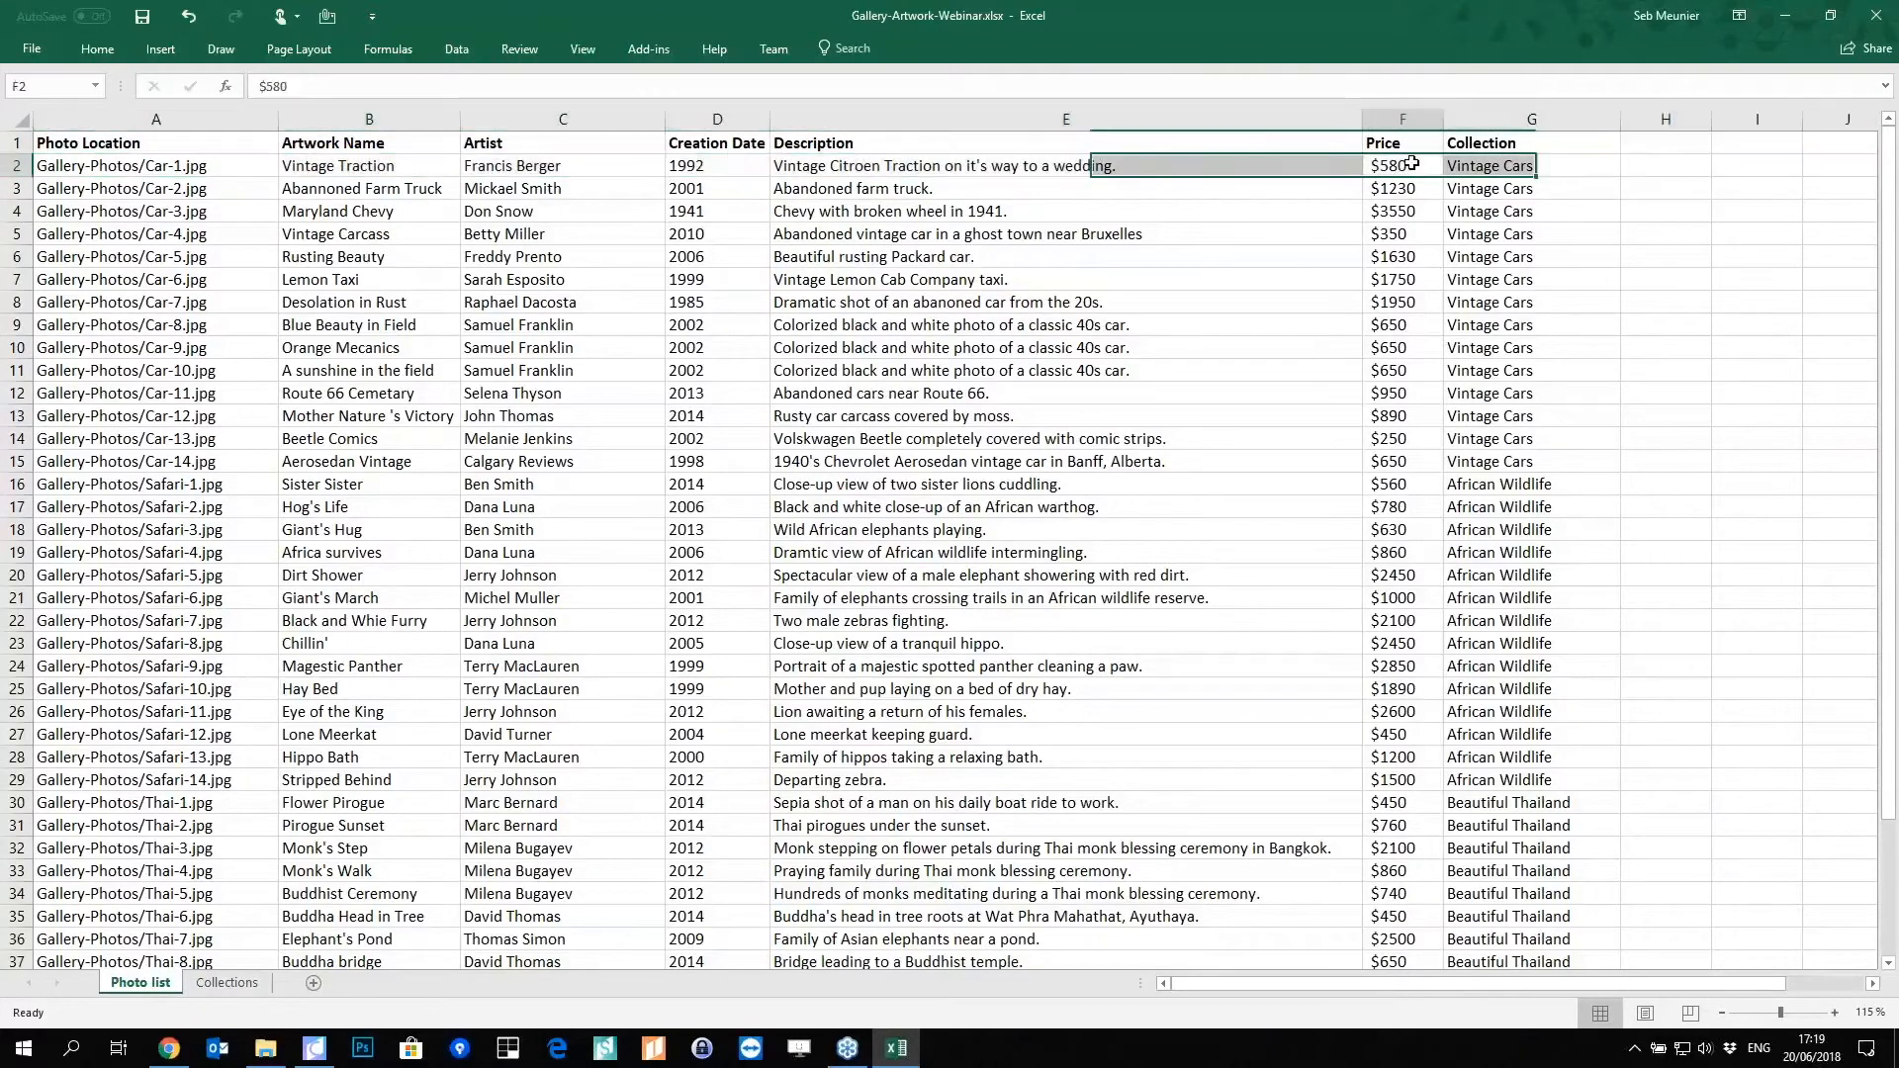
{"action": "left_click", "coordinate": [1527, 165]}
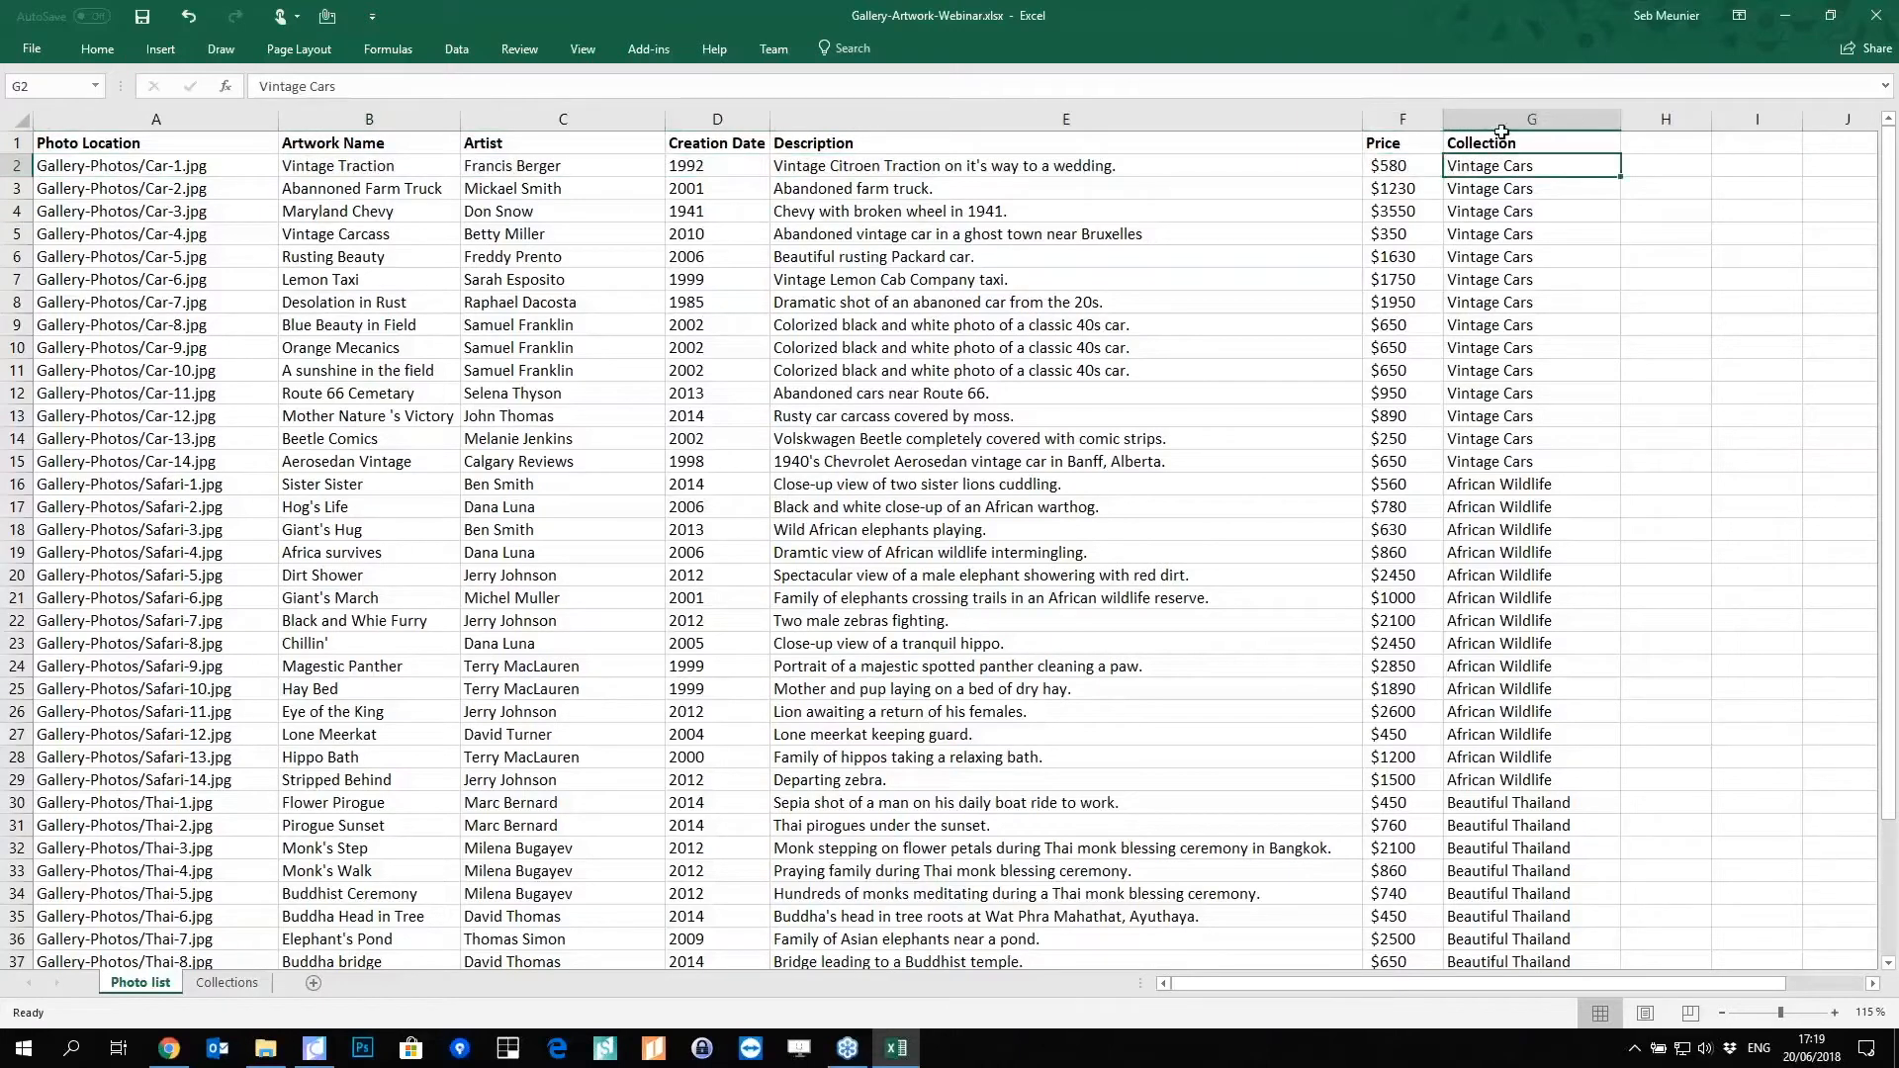
{"action": "left_click", "coordinate": [1531, 140]}
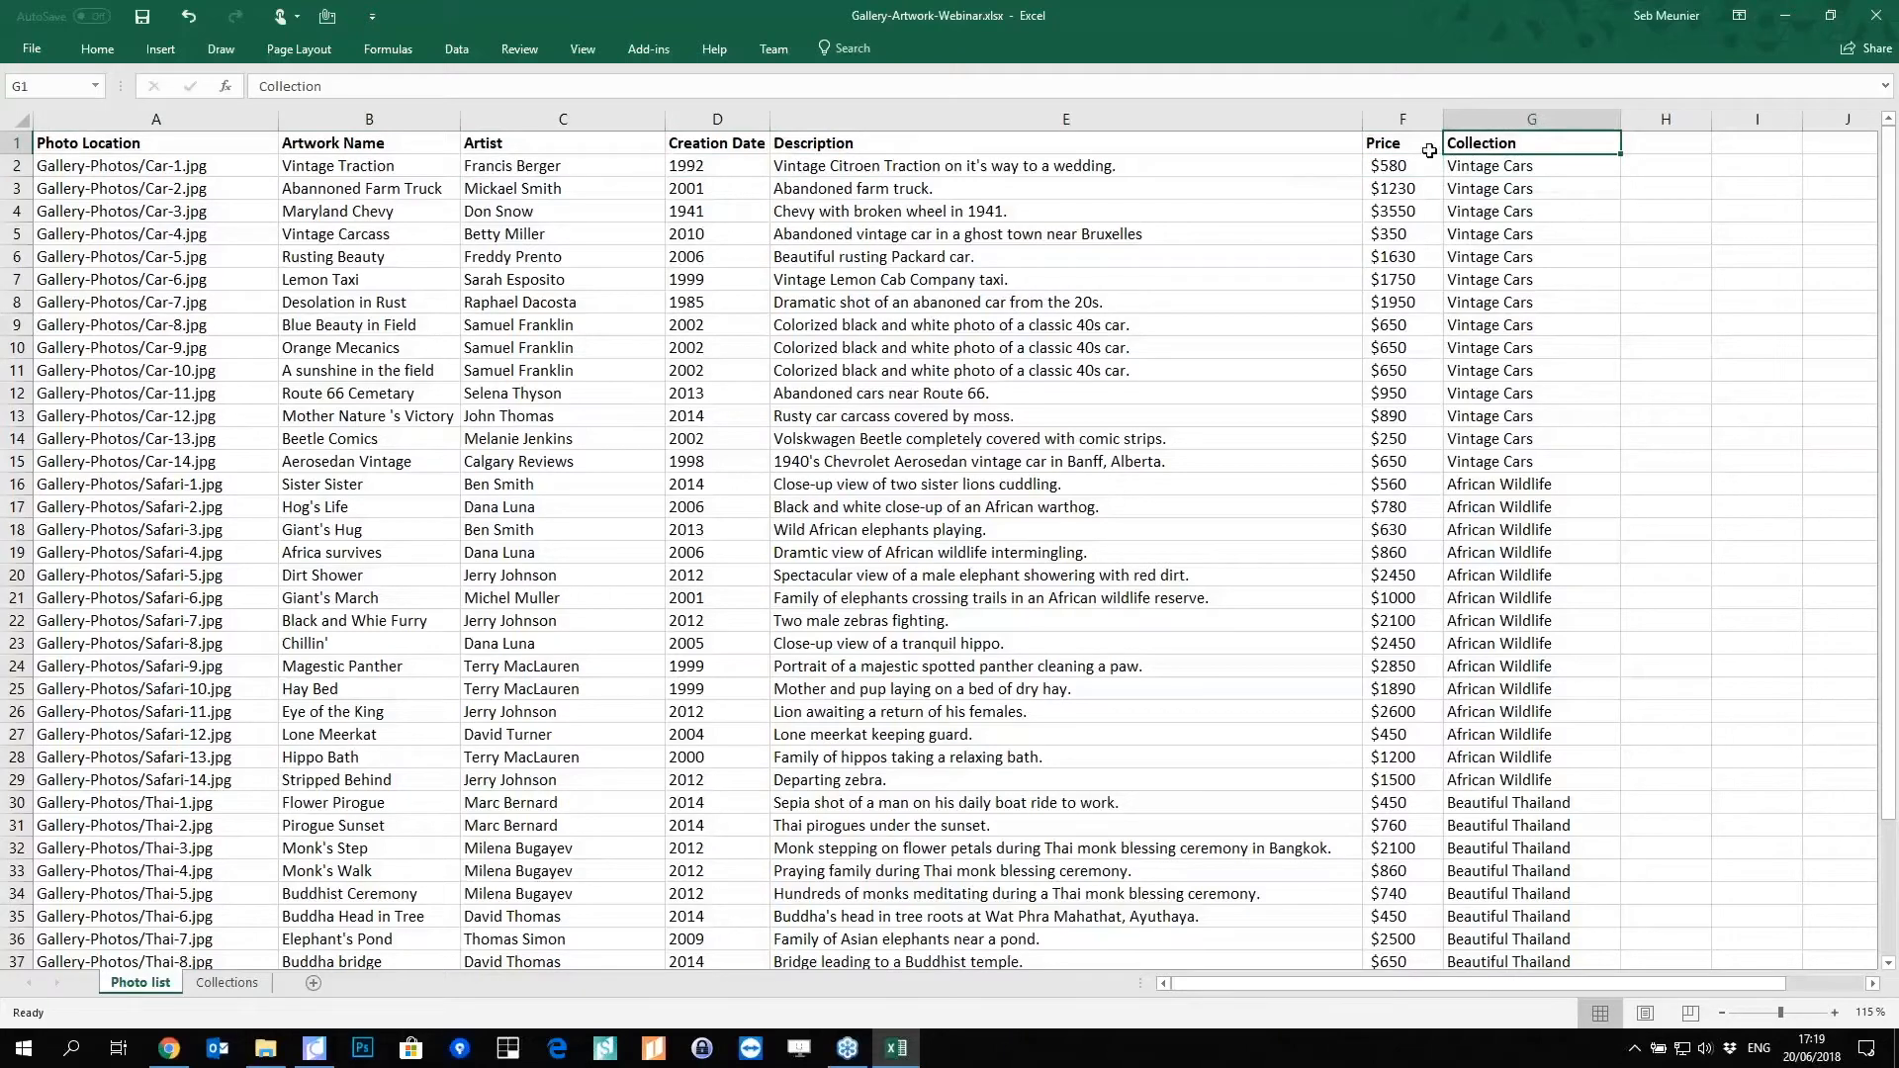
Step: Filter the Collection column to Vintage Cars only, then close Excel with Don't Save
{"action": "left_click", "coordinate": [456, 49]}
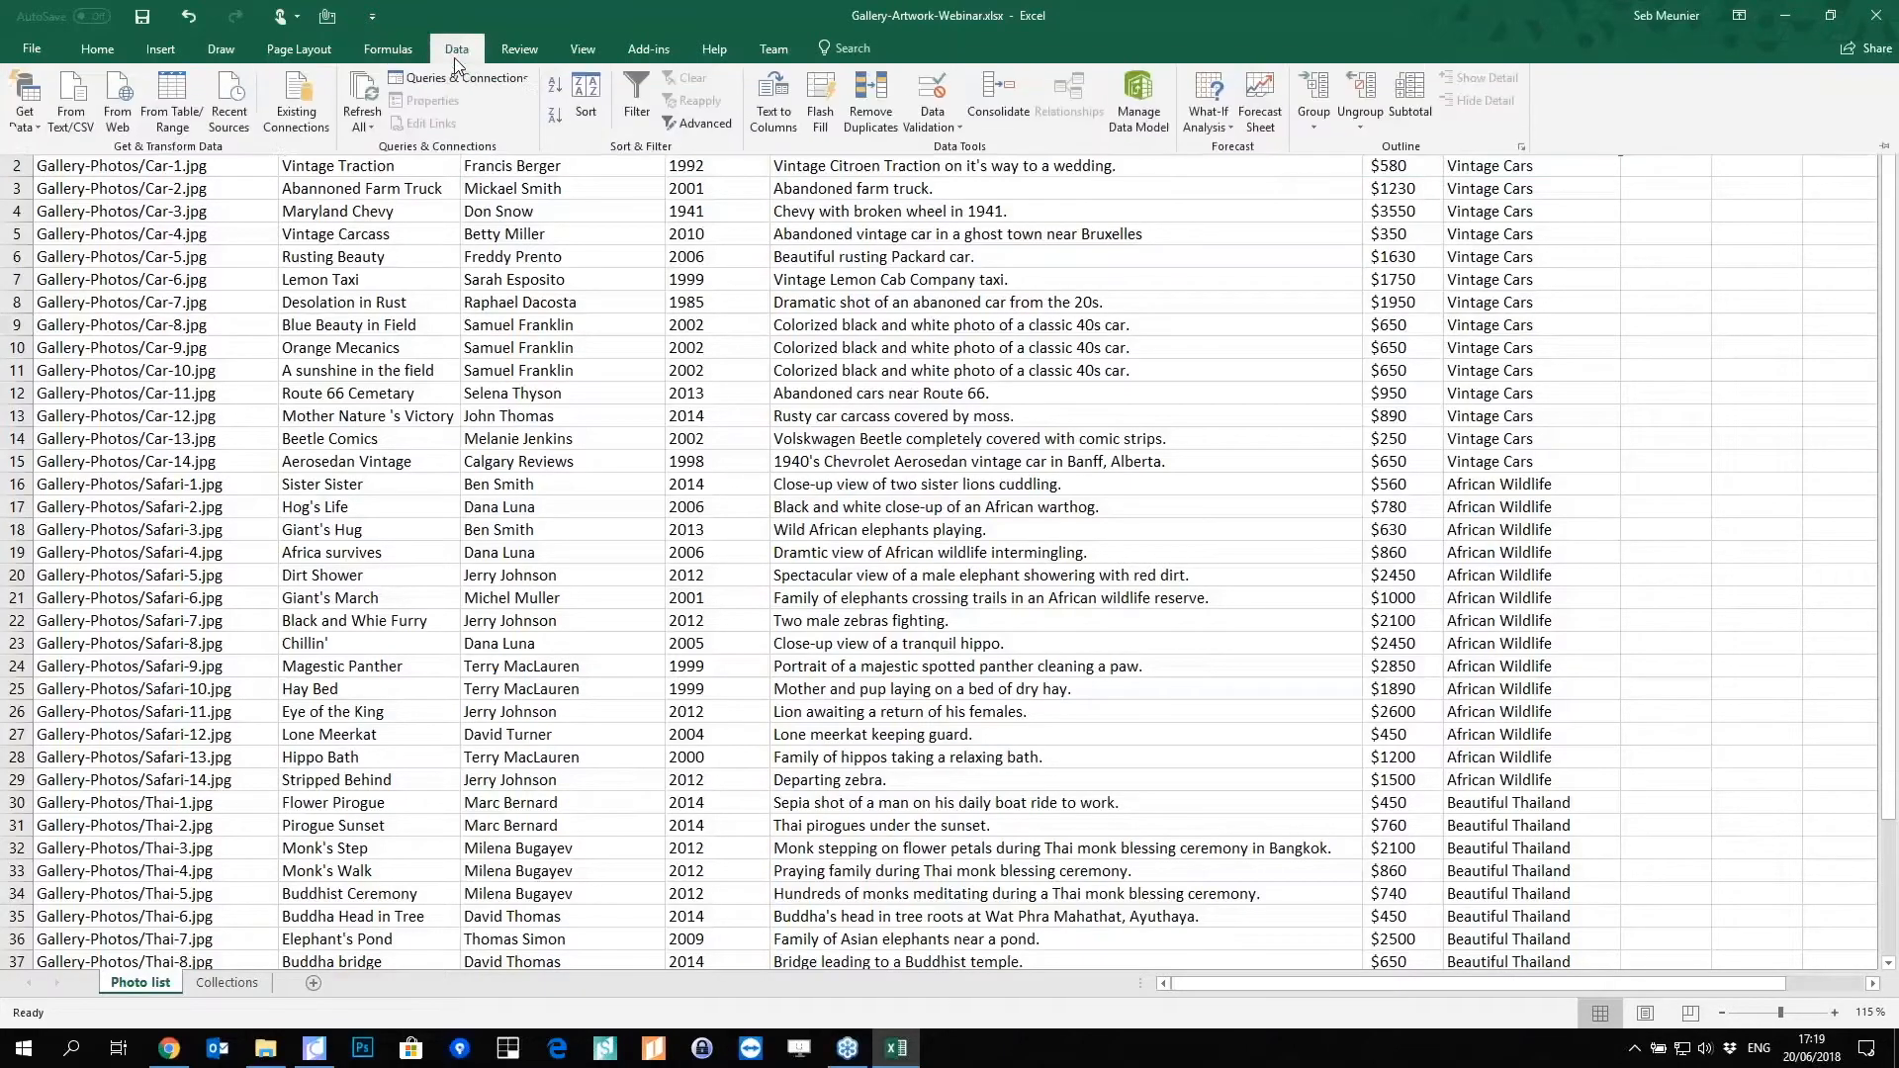
{"action": "left_click", "coordinate": [648, 89]}
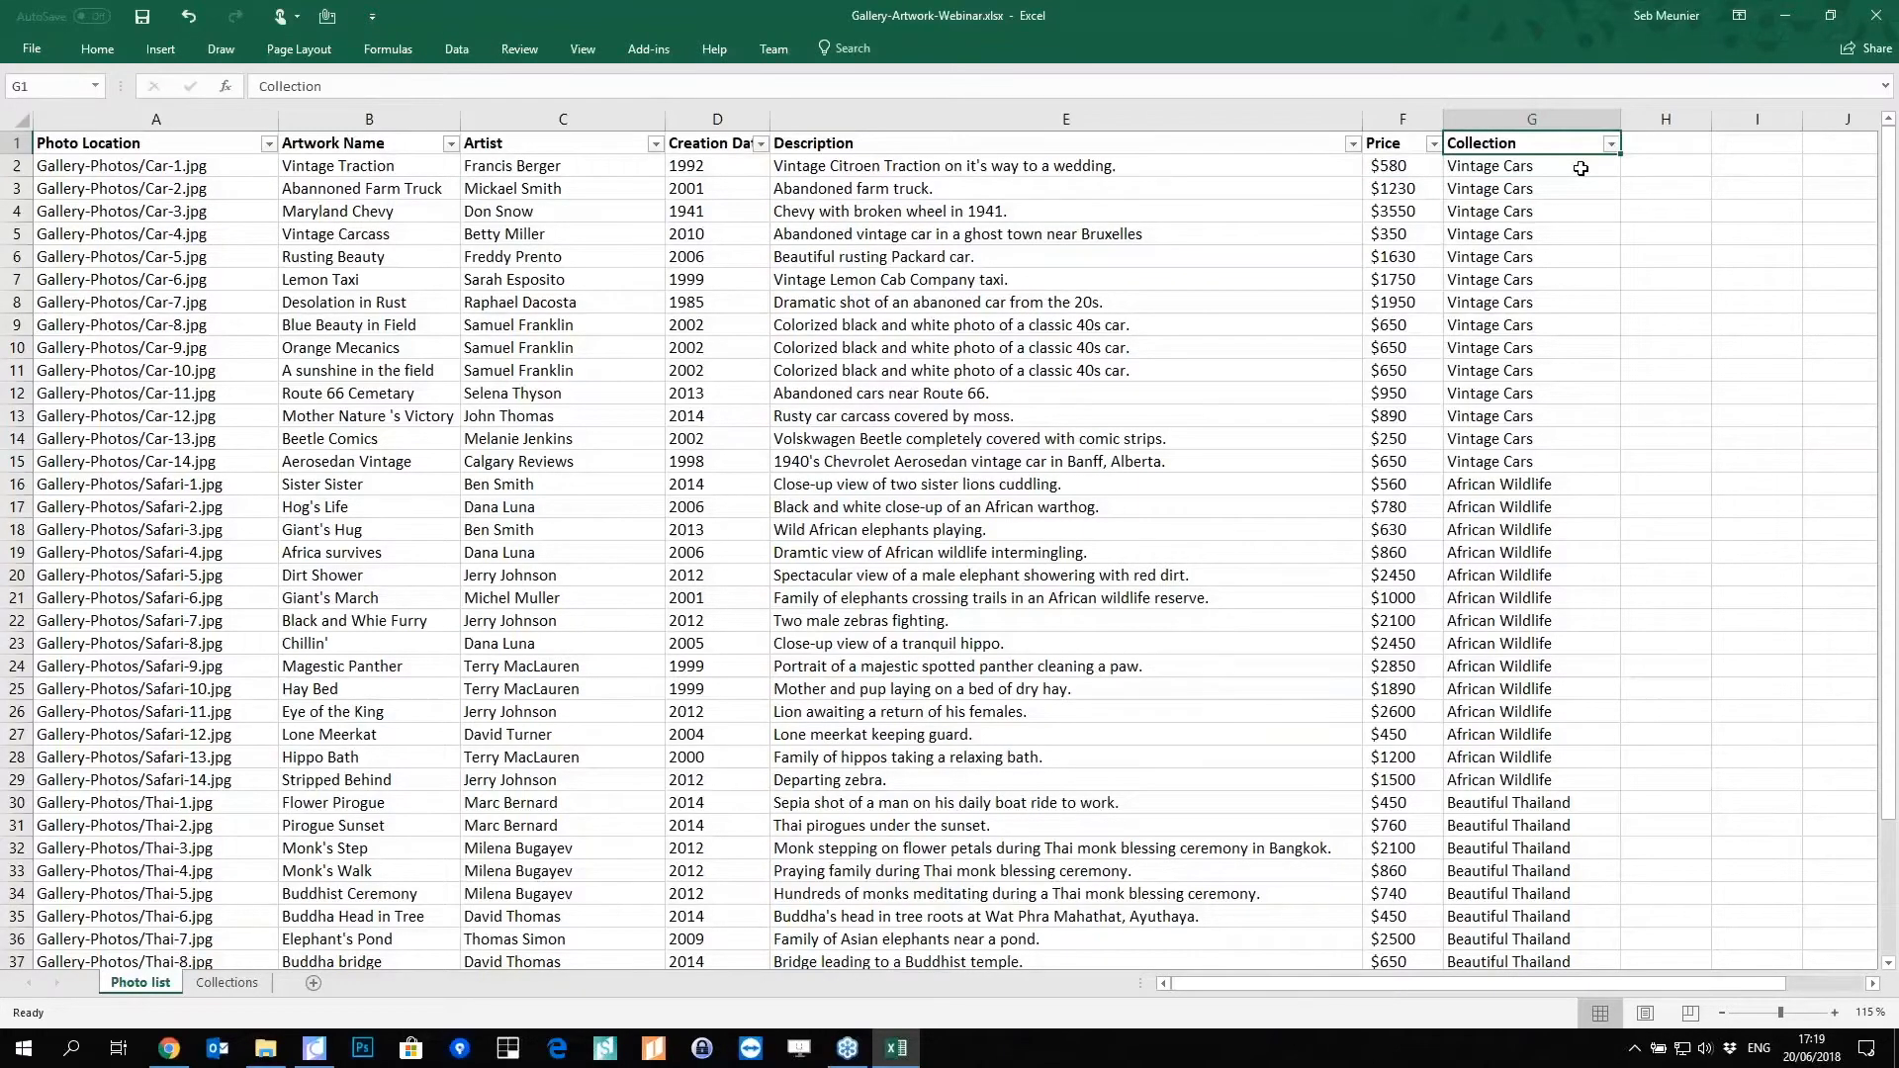
{"action": "left_click", "coordinate": [1611, 144]}
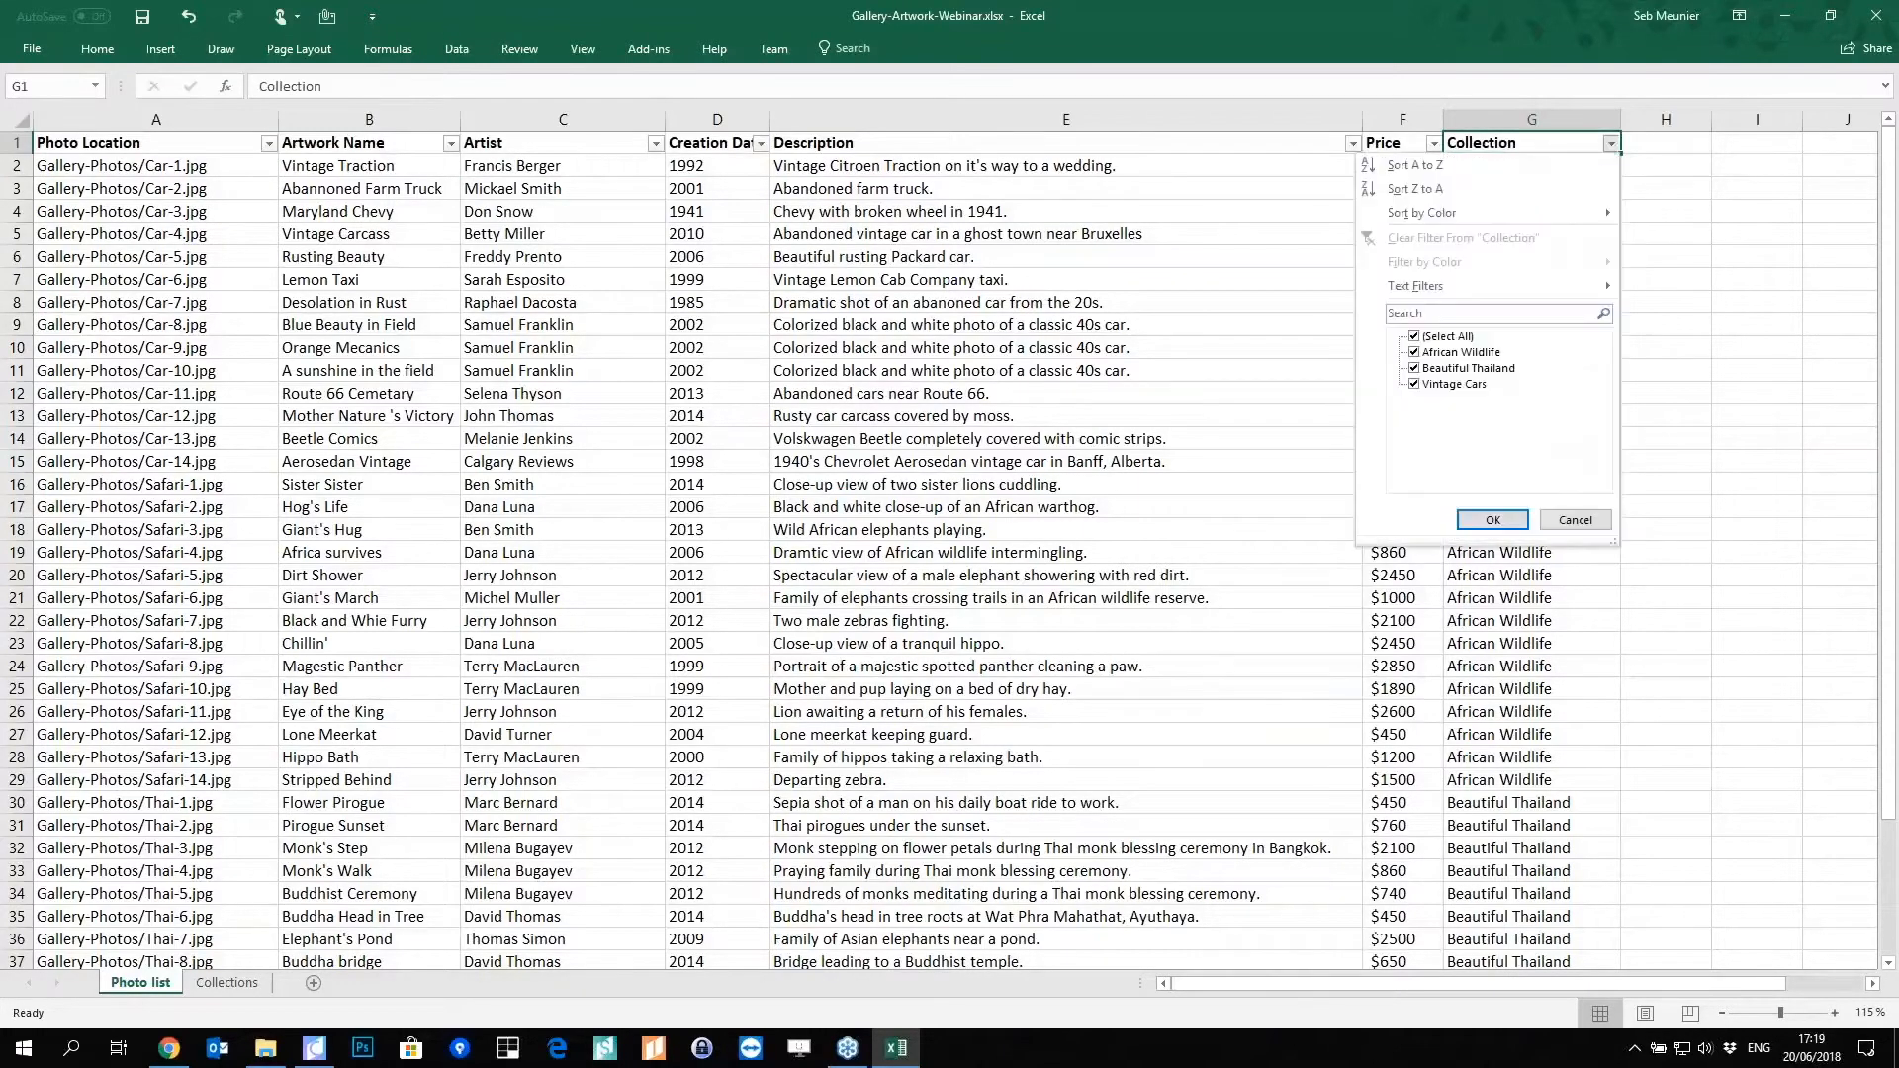
{"action": "left_click", "coordinate": [1416, 338]}
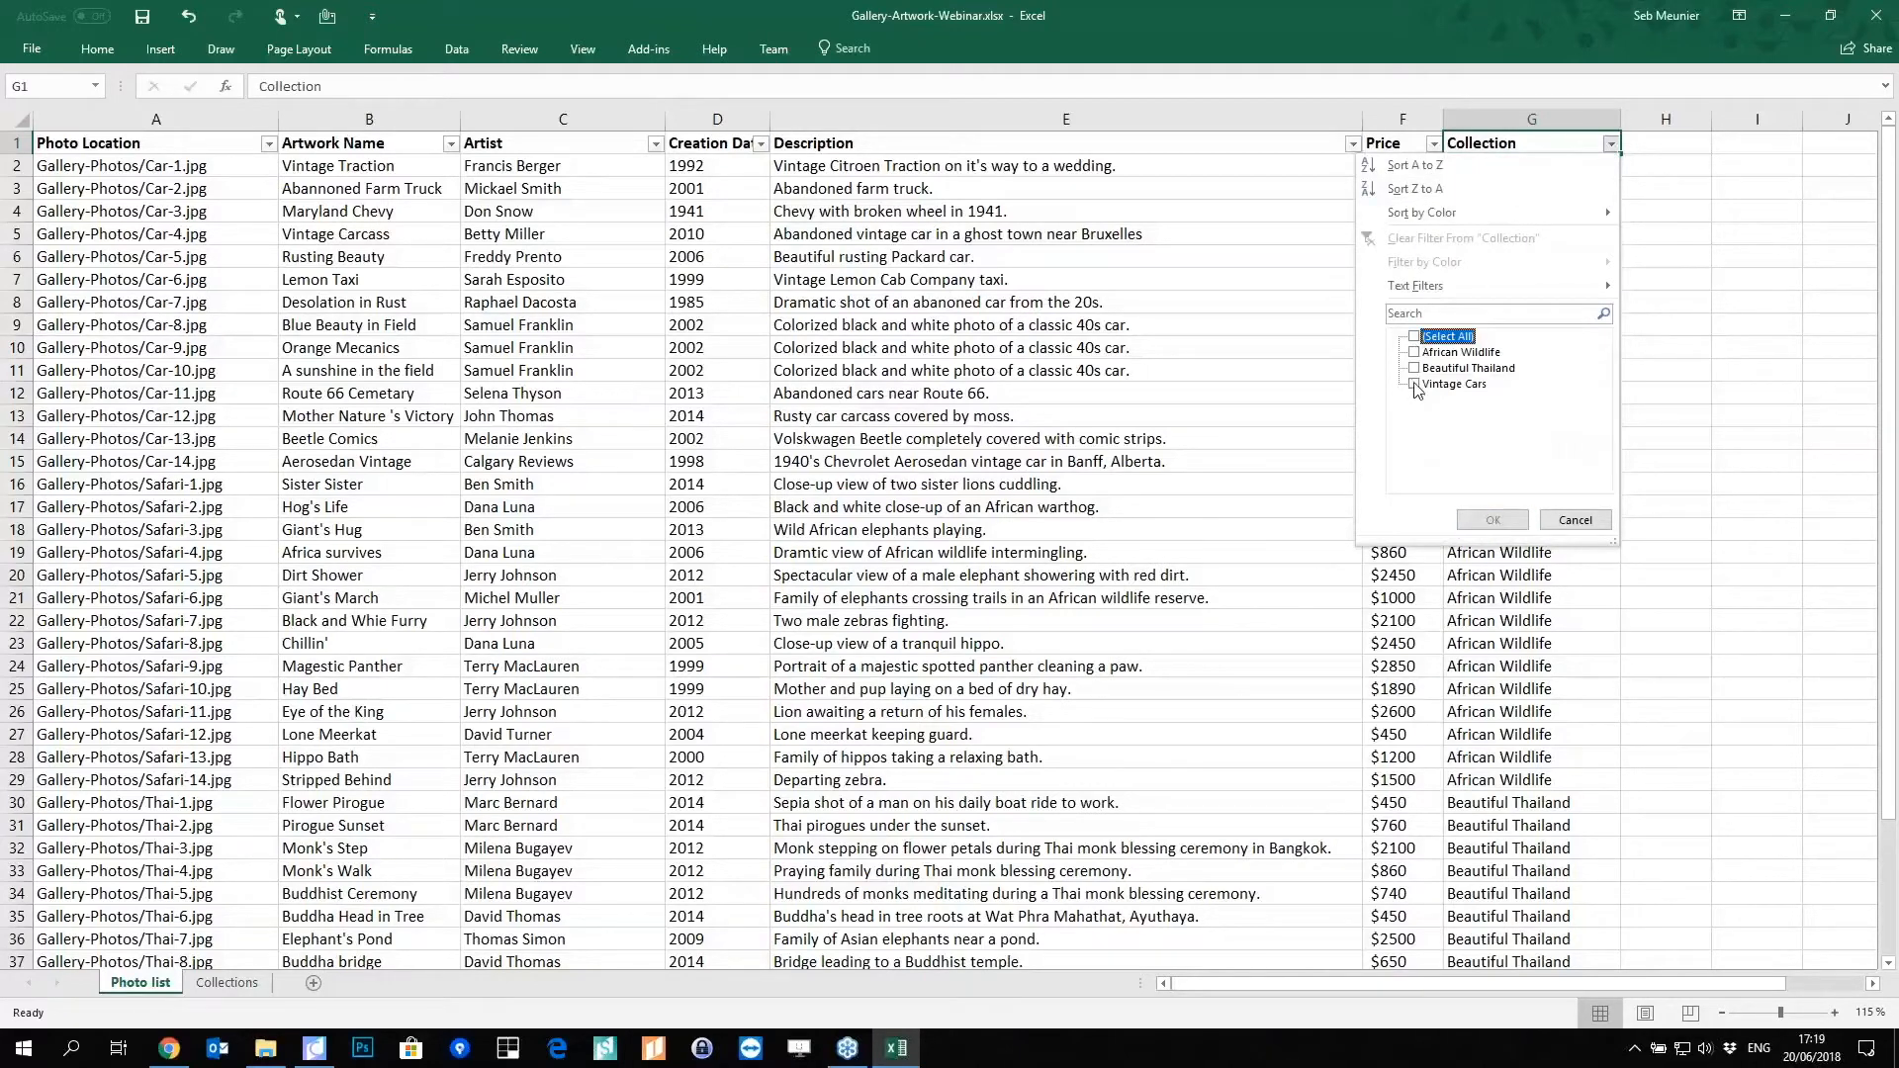
{"action": "left_click", "coordinate": [1415, 385]}
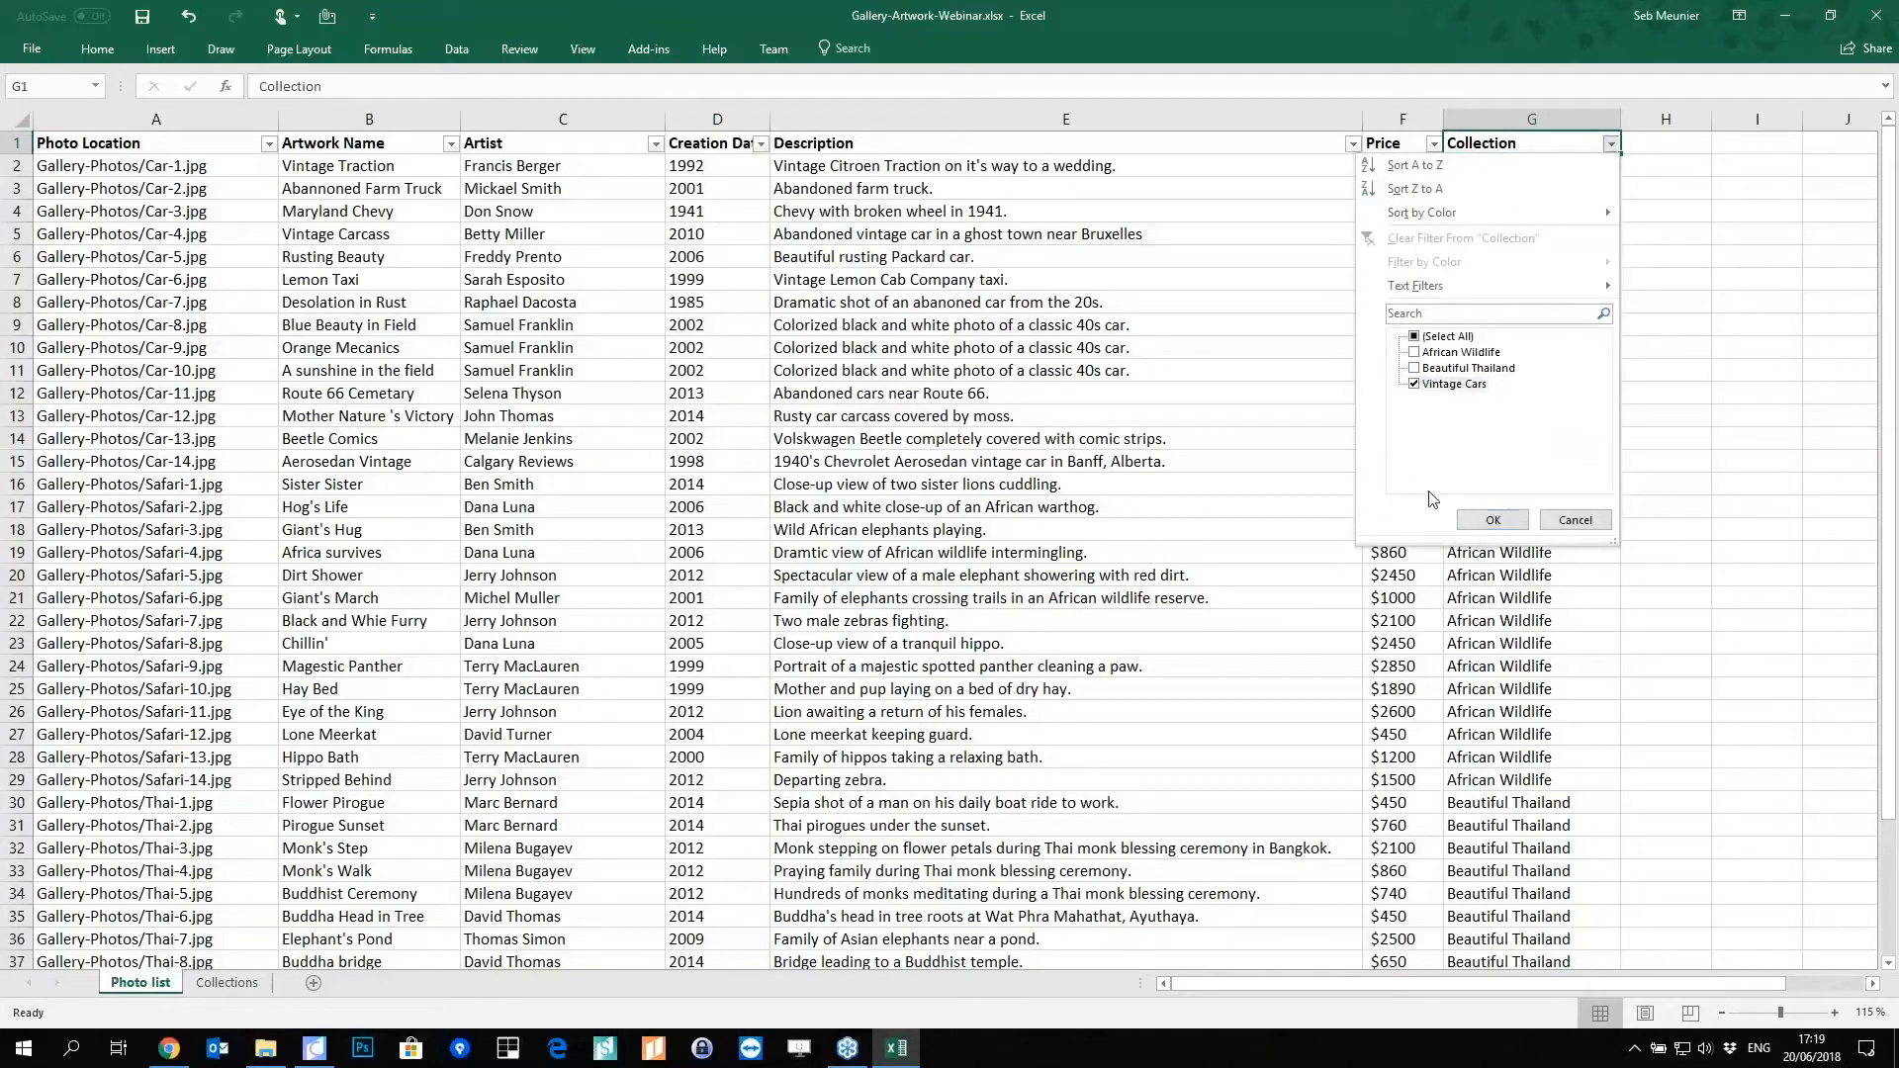
{"action": "left_click", "coordinate": [1493, 520]}
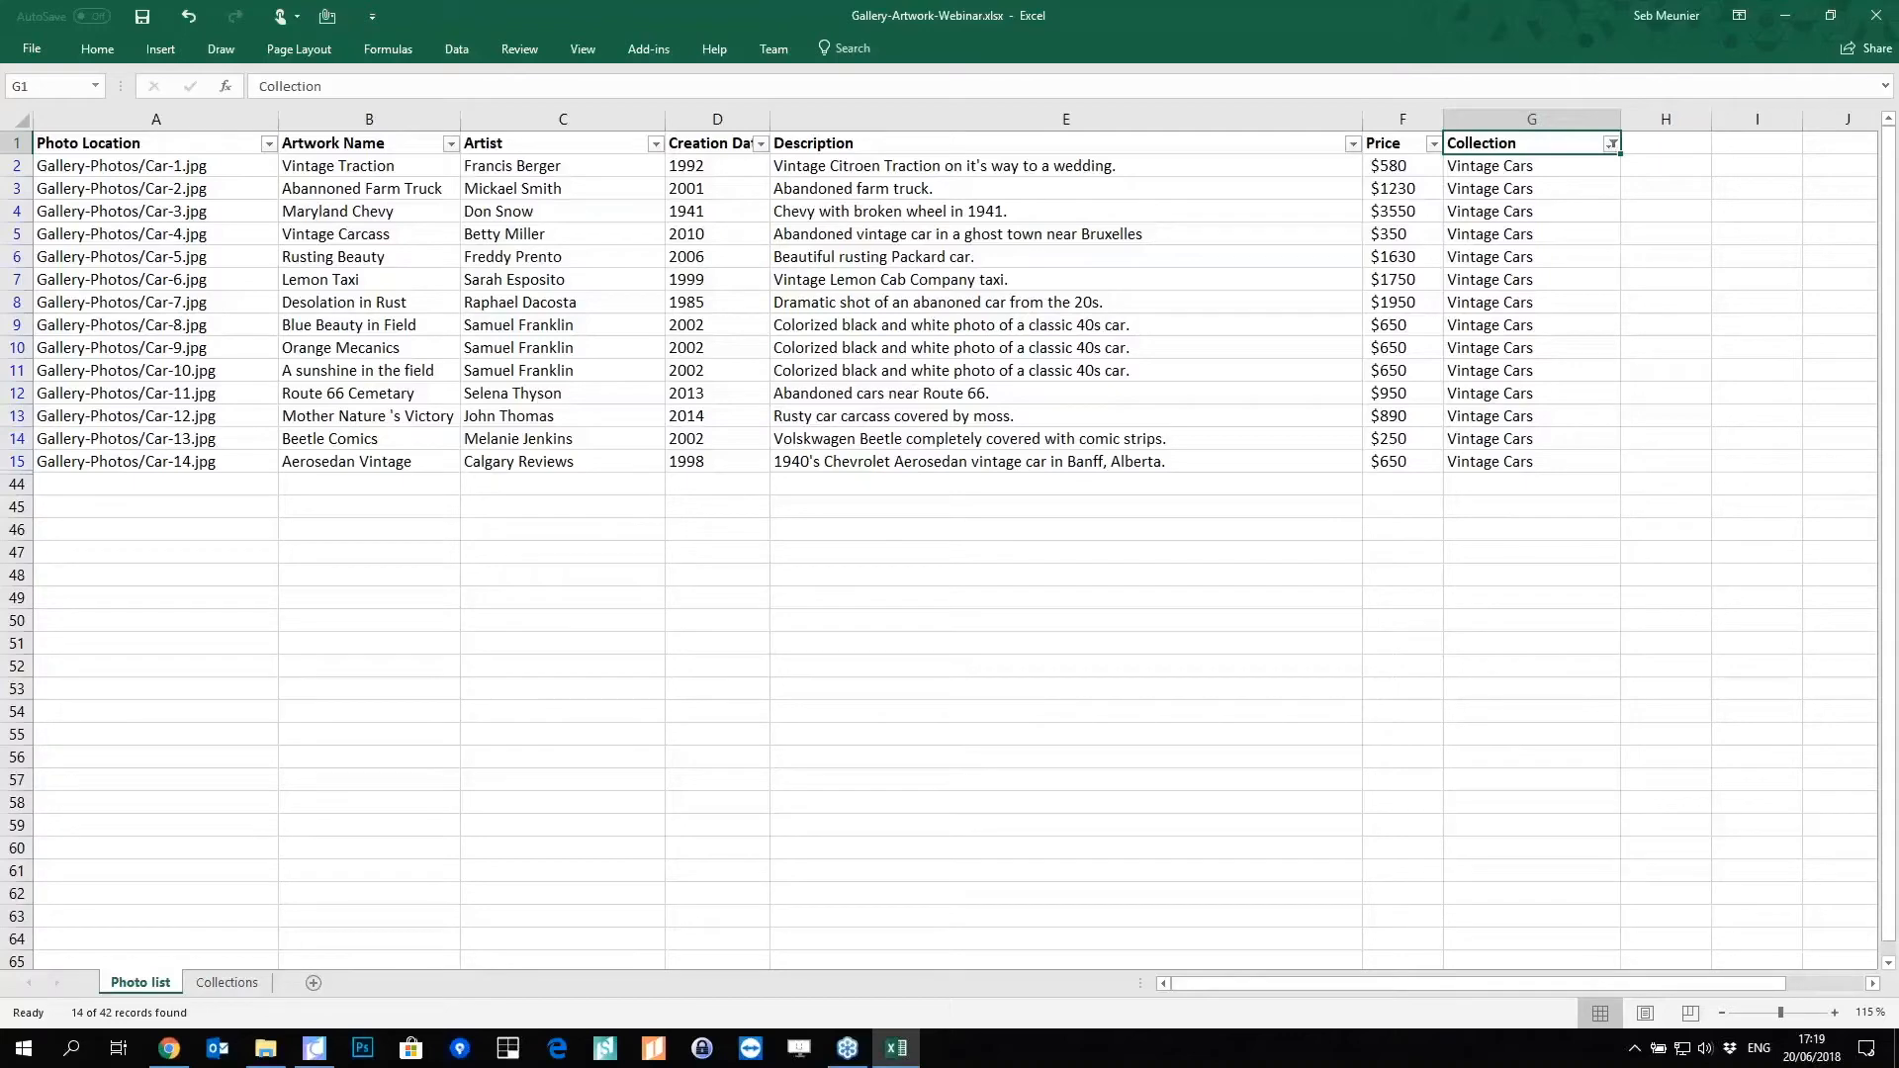
{"action": "left_click", "coordinate": [1876, 15]}
{"action": "left_click", "coordinate": [947, 552]}
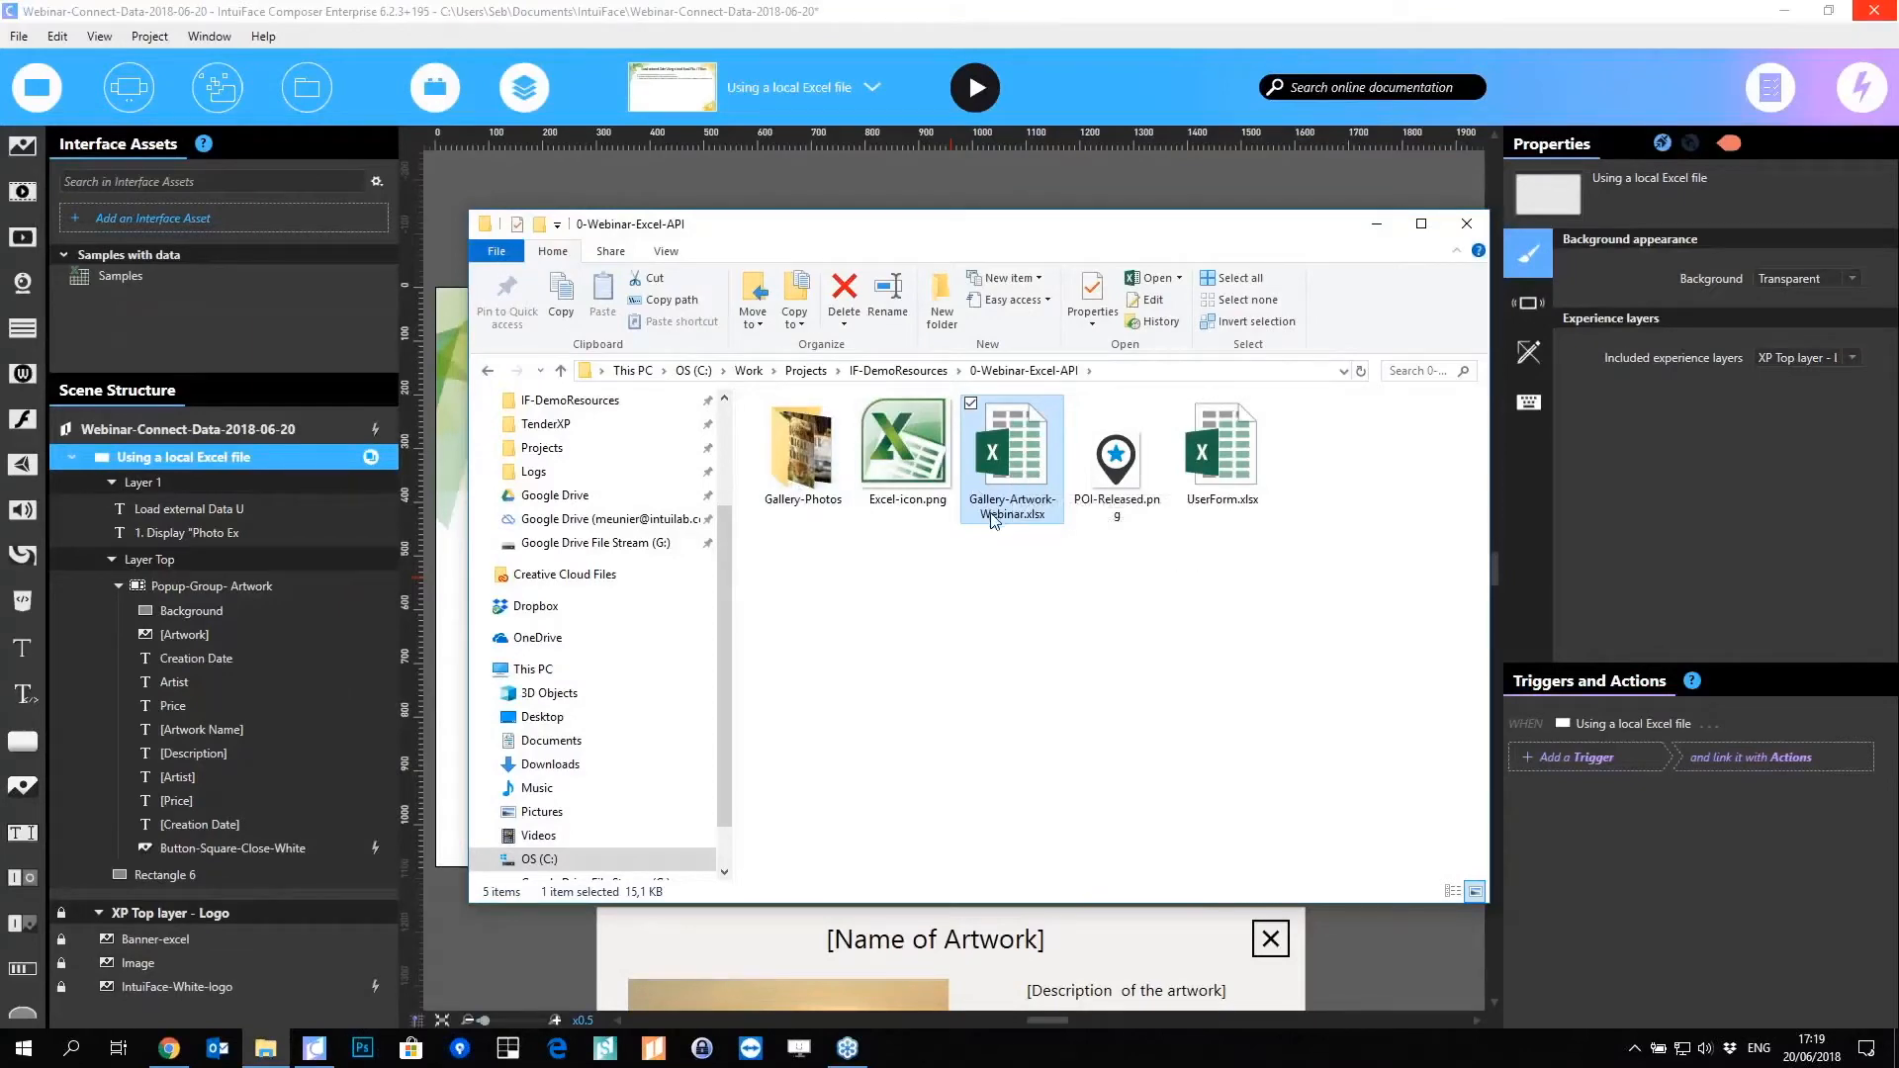
Step: Drag Gallery-Artwork-Webinar.xlsx from File Explorer onto the Composer scene to add its collections
{"action": "double_click", "coordinate": [829, 506]}
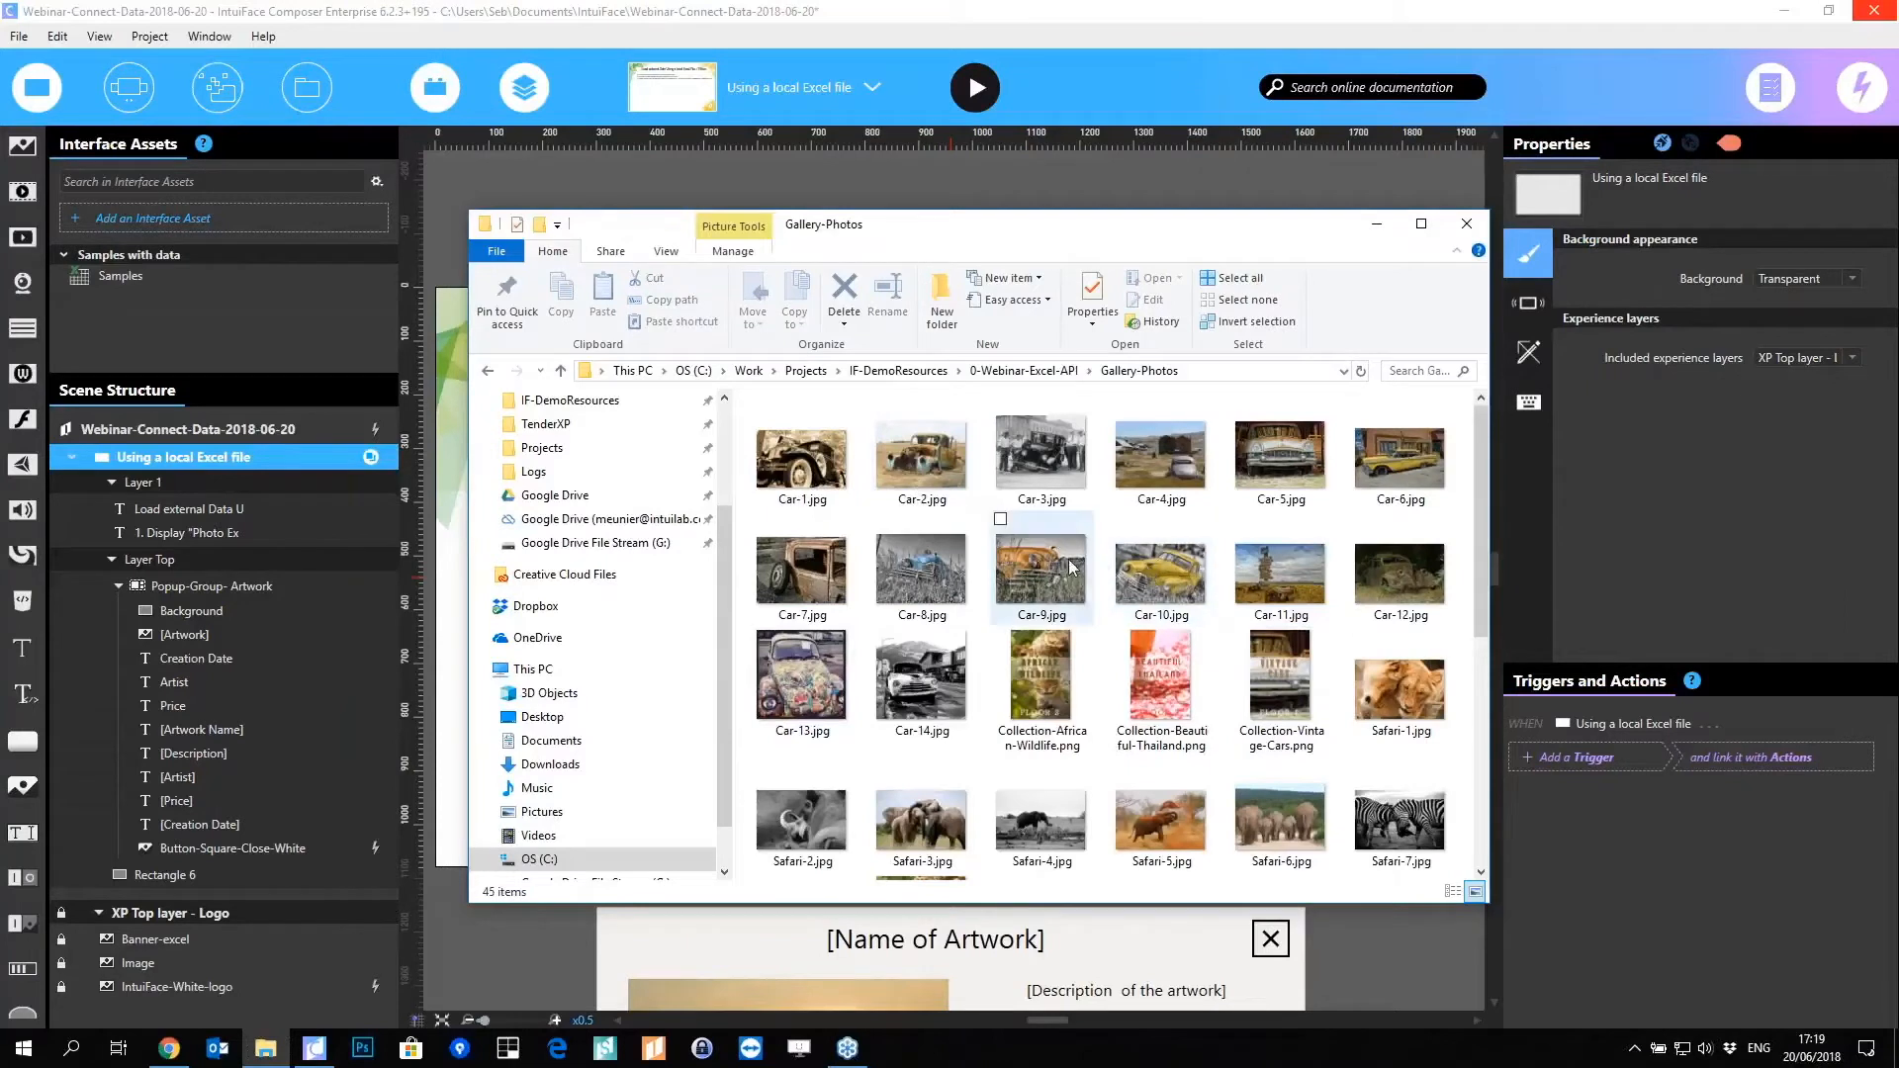
{"action": "left_click", "coordinate": [1046, 373]}
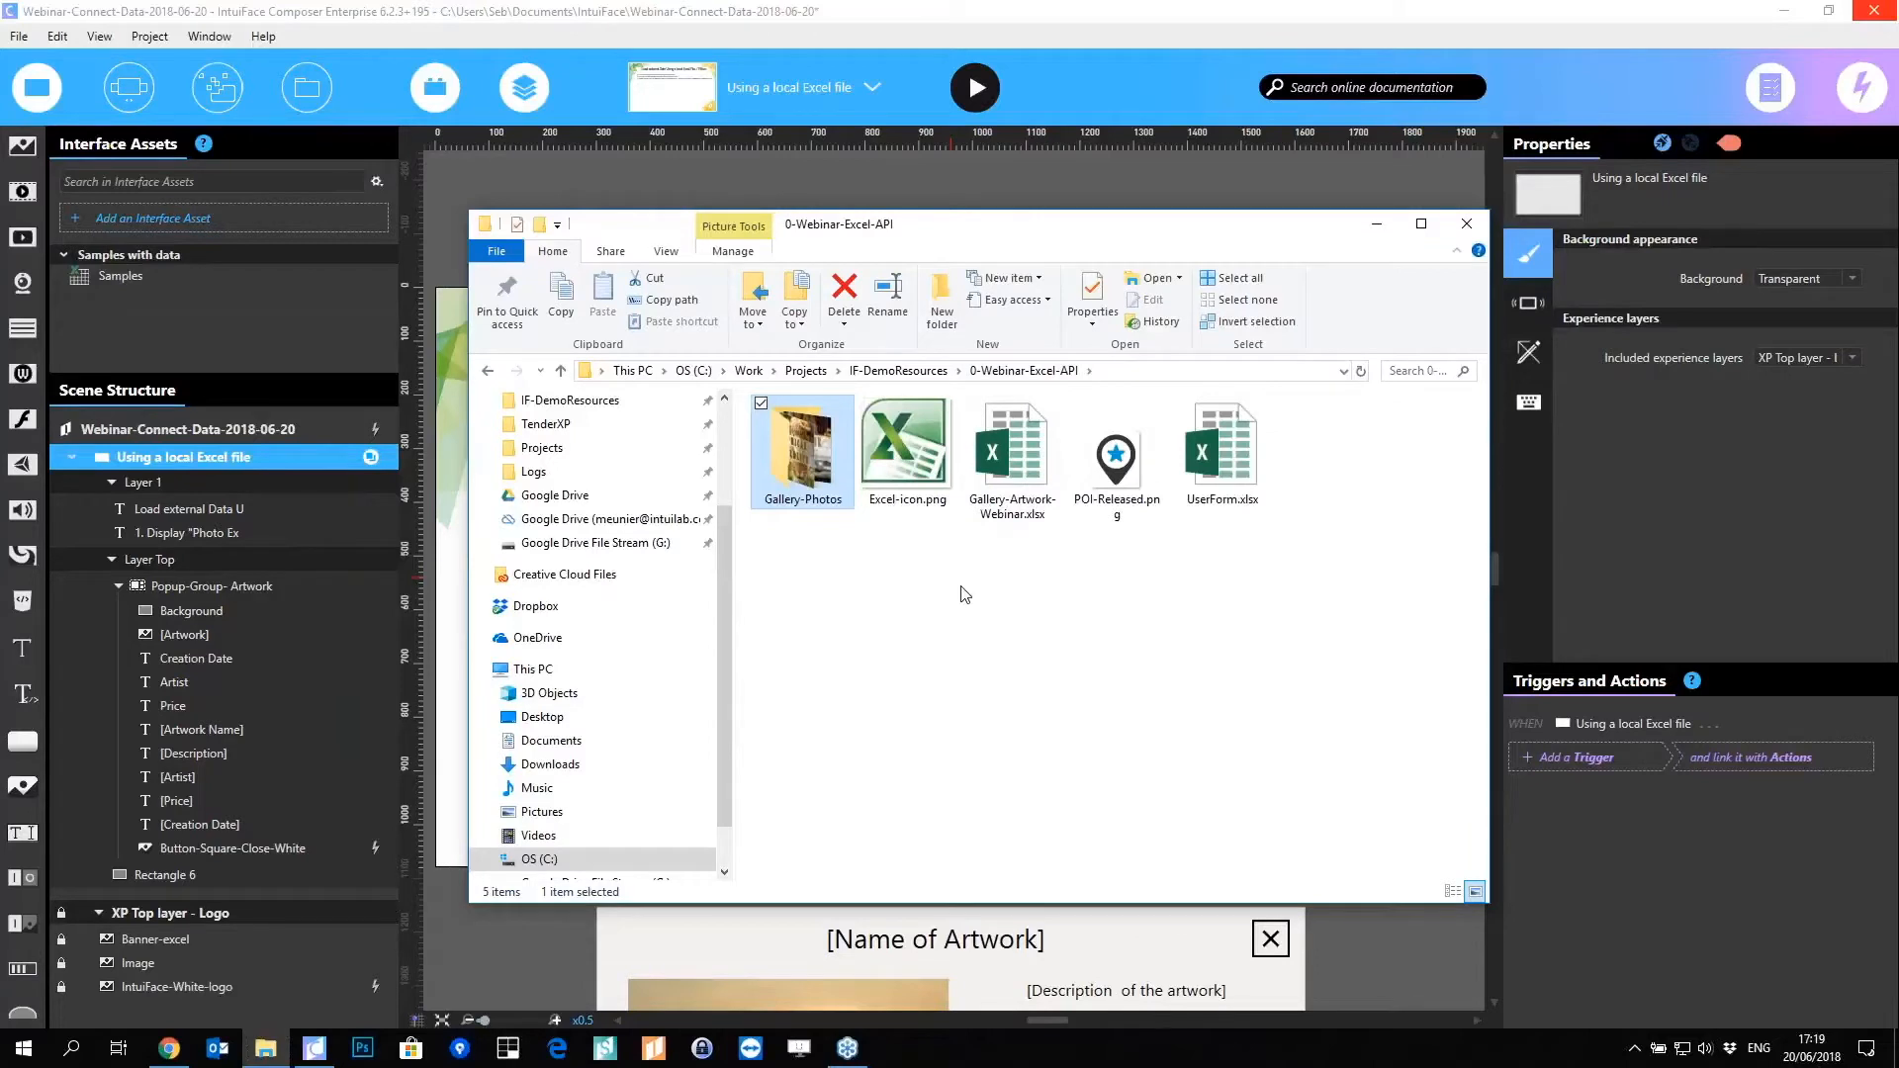
{"action": "left_click", "coordinate": [1002, 484], "text": "ctrl"}
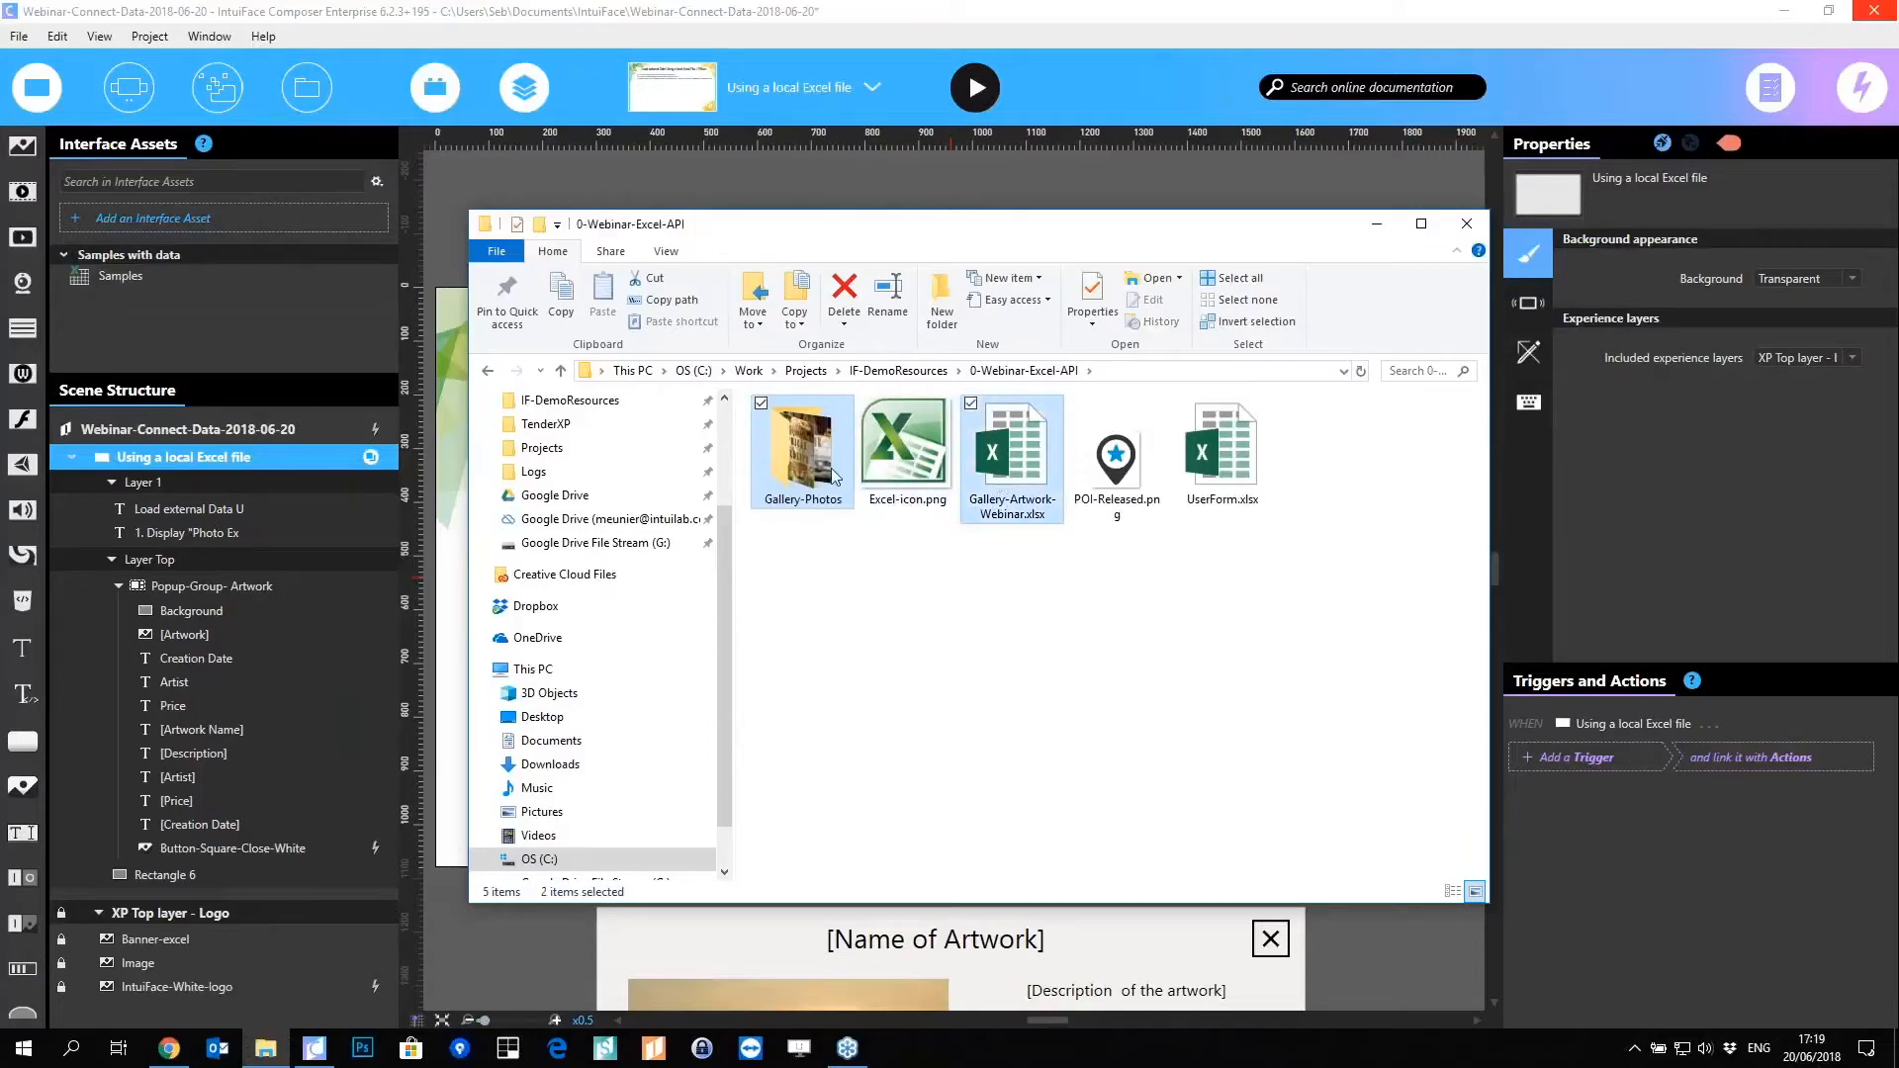
{"action": "left_click_drag", "start_coordinate": [817, 210], "coordinate": [826, 149]}
{"action": "left_click_drag", "start_coordinate": [1076, 168], "coordinate": [1402, 163]}
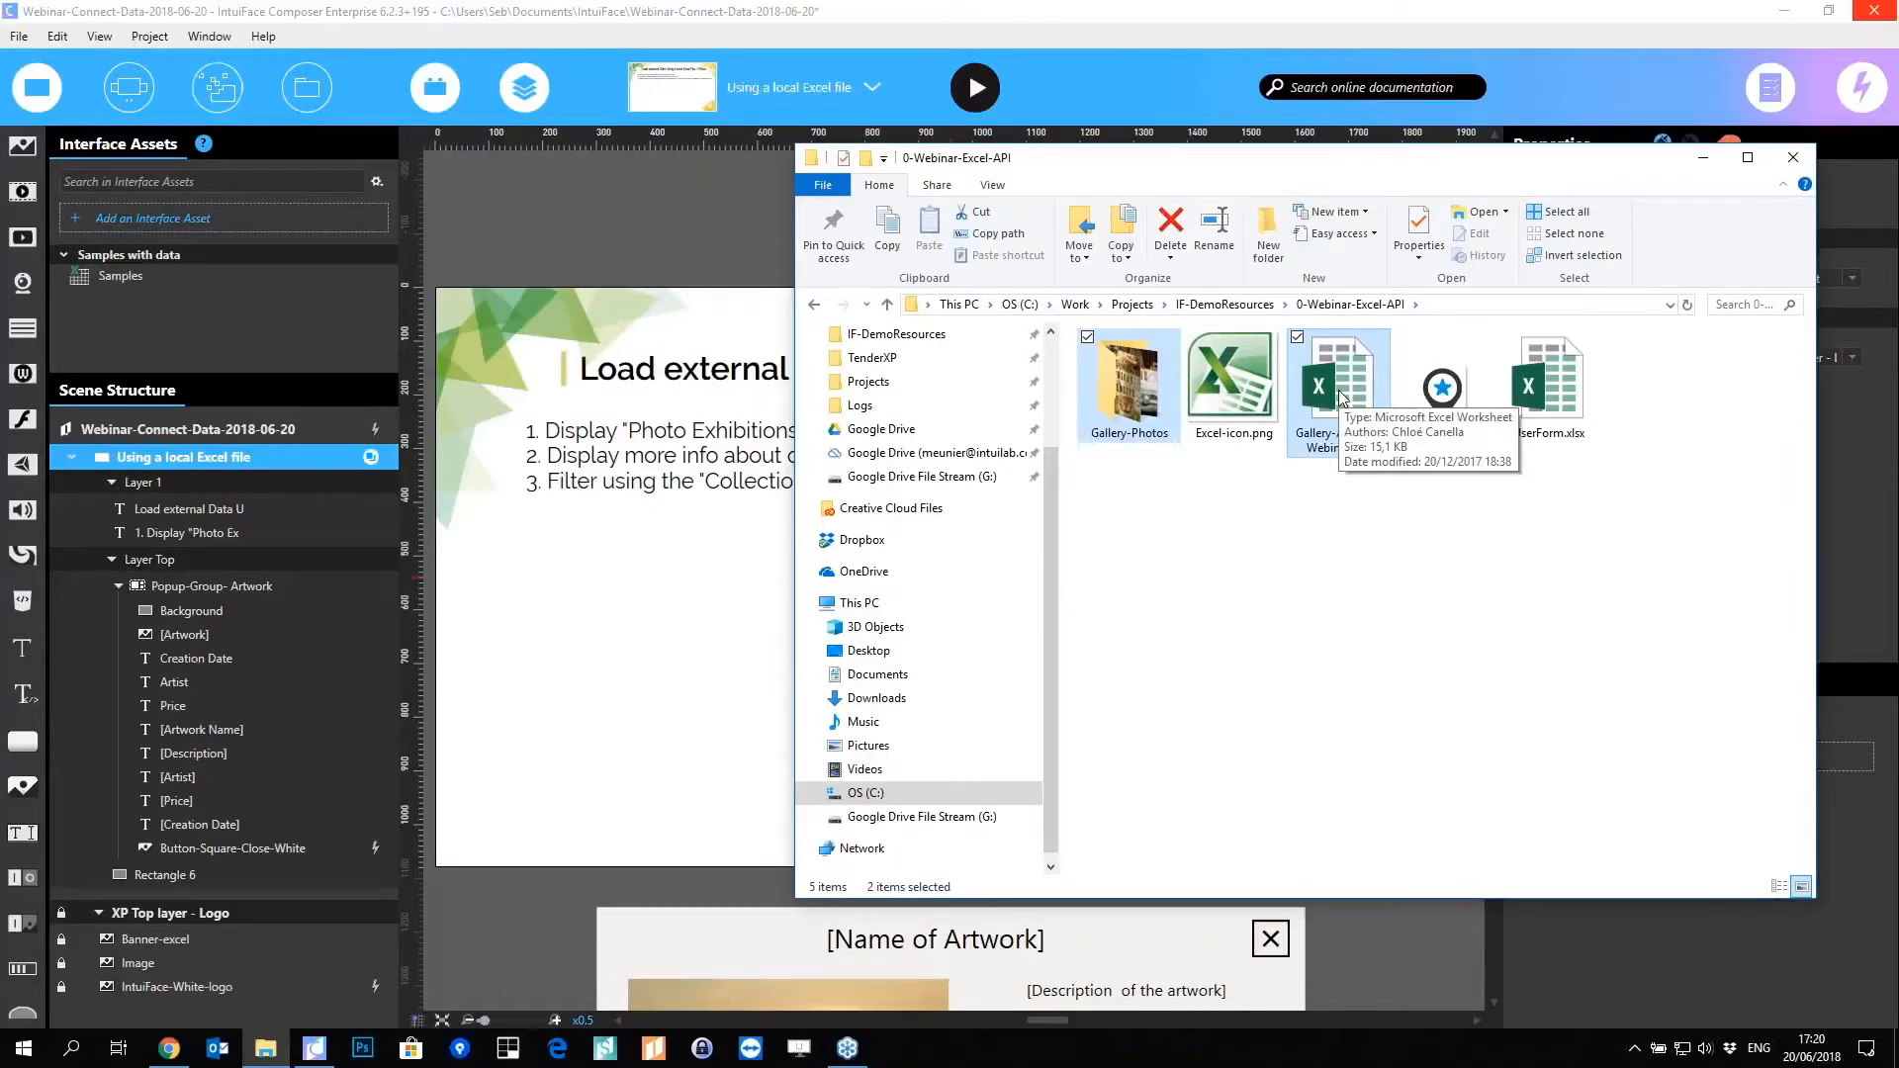
{"action": "left_click_drag", "start_coordinate": [1341, 394], "coordinate": [671, 643]}
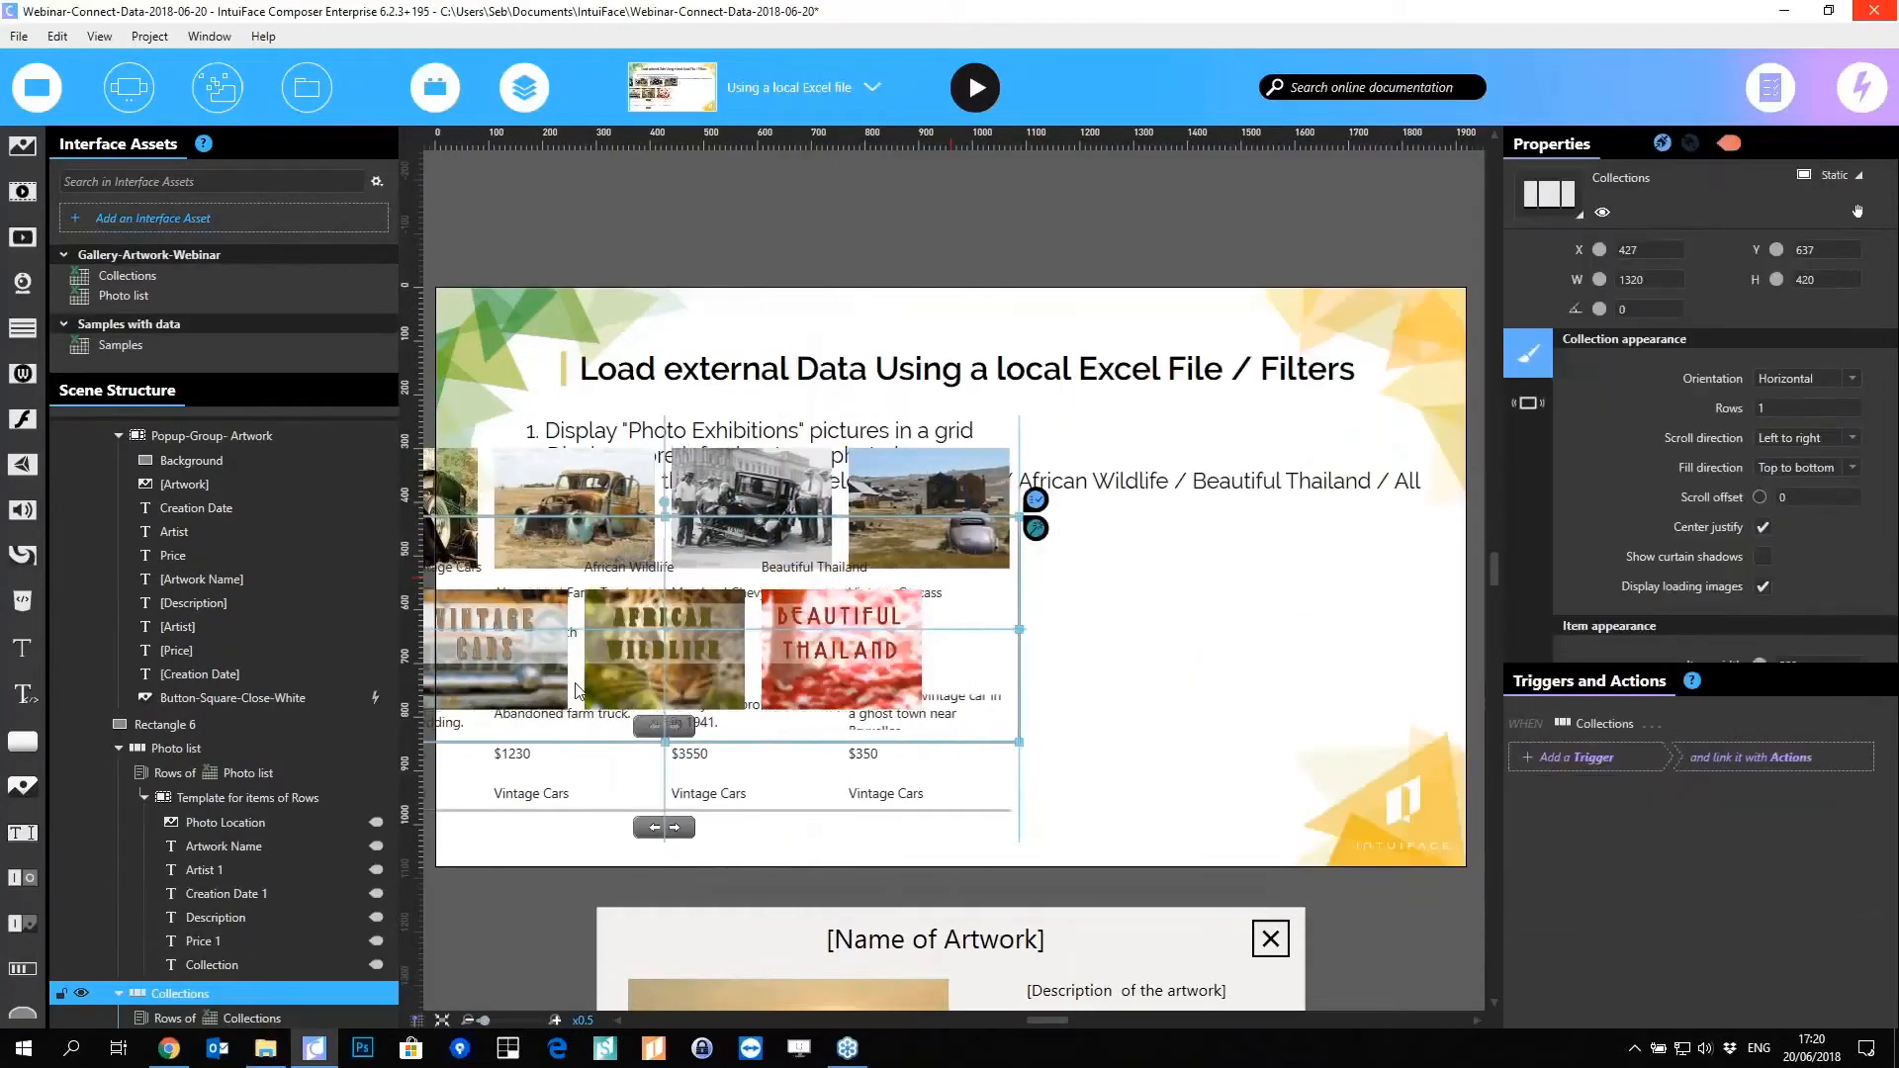
Step: Park the Collections list above the scene and place the Photo list, 620 high, under the bullet points
{"action": "left_click_drag", "start_coordinate": [656, 708], "coordinate": [1284, 757]}
{"action": "left_click_drag", "start_coordinate": [685, 648], "coordinate": [641, 720]}
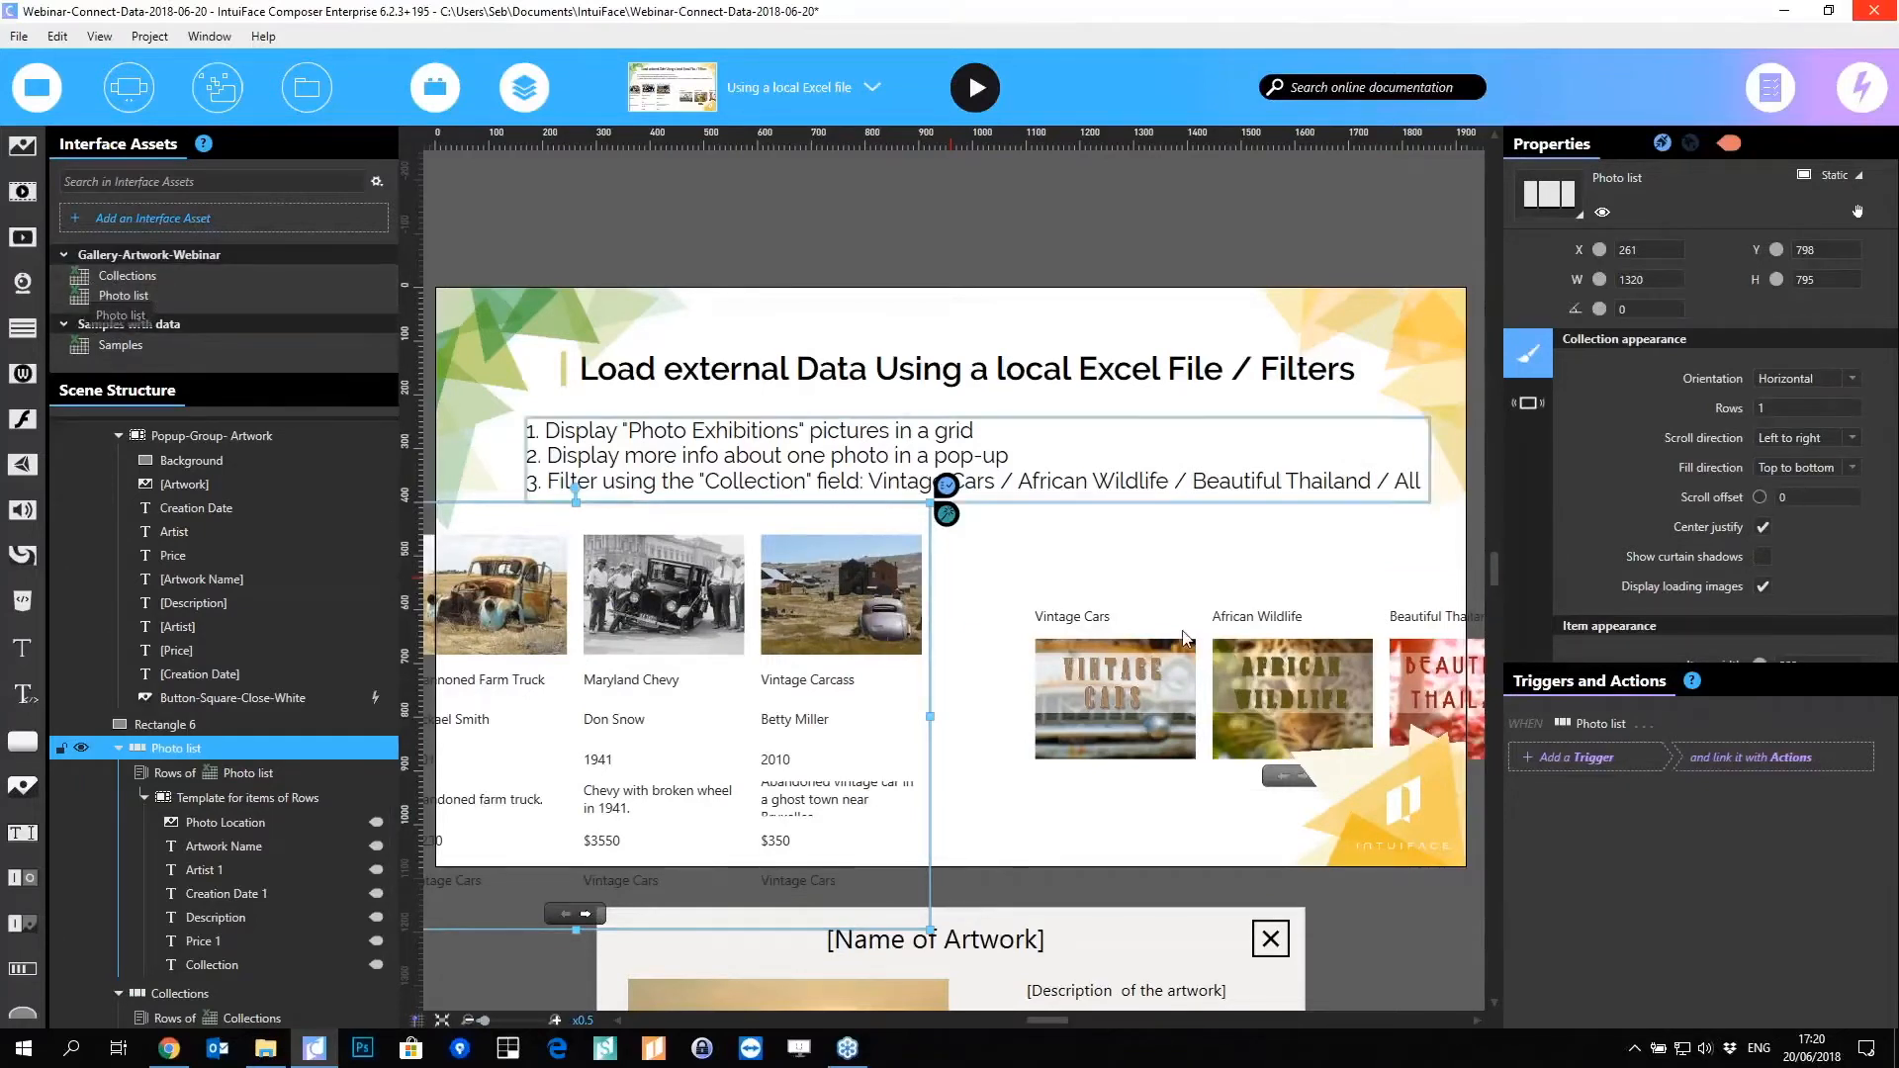
{"action": "left_click_drag", "start_coordinate": [1228, 701], "coordinate": [817, 184]}
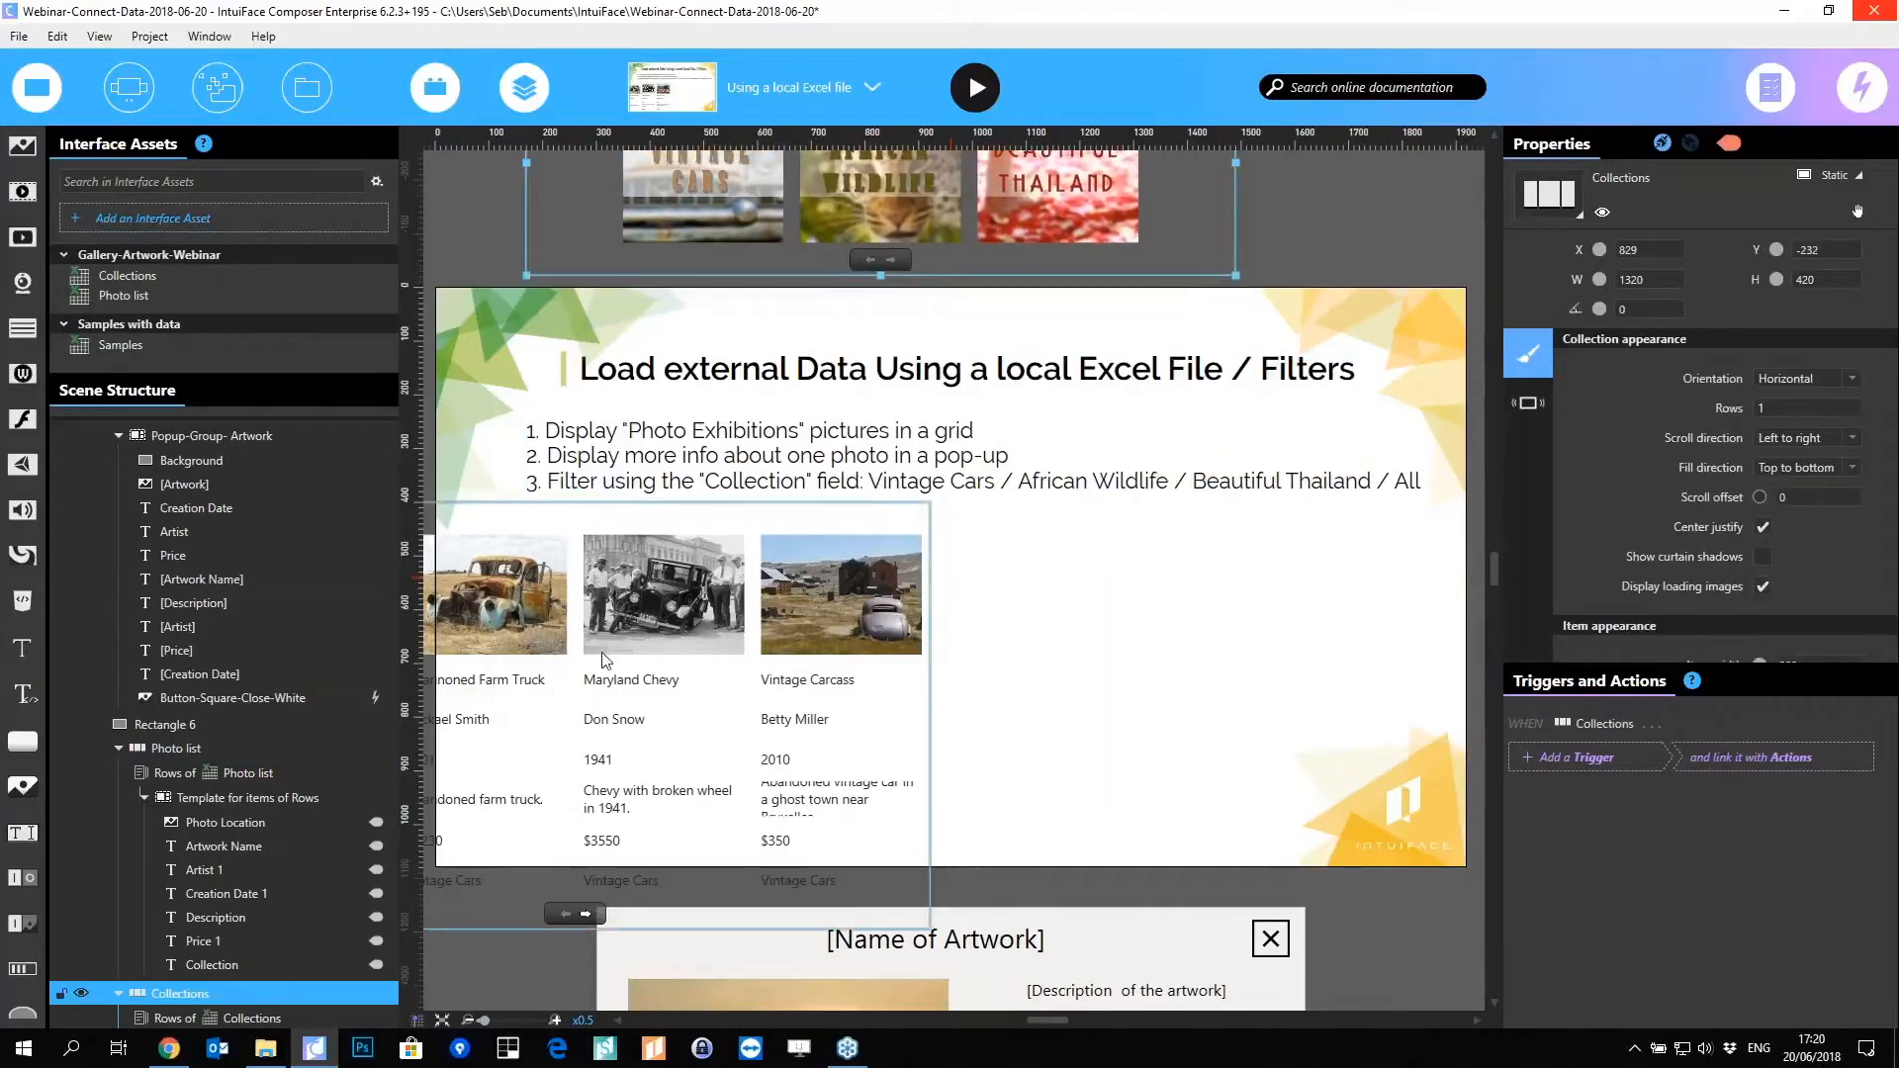
{"action": "left_click_drag", "start_coordinate": [606, 660], "coordinate": [966, 612]}
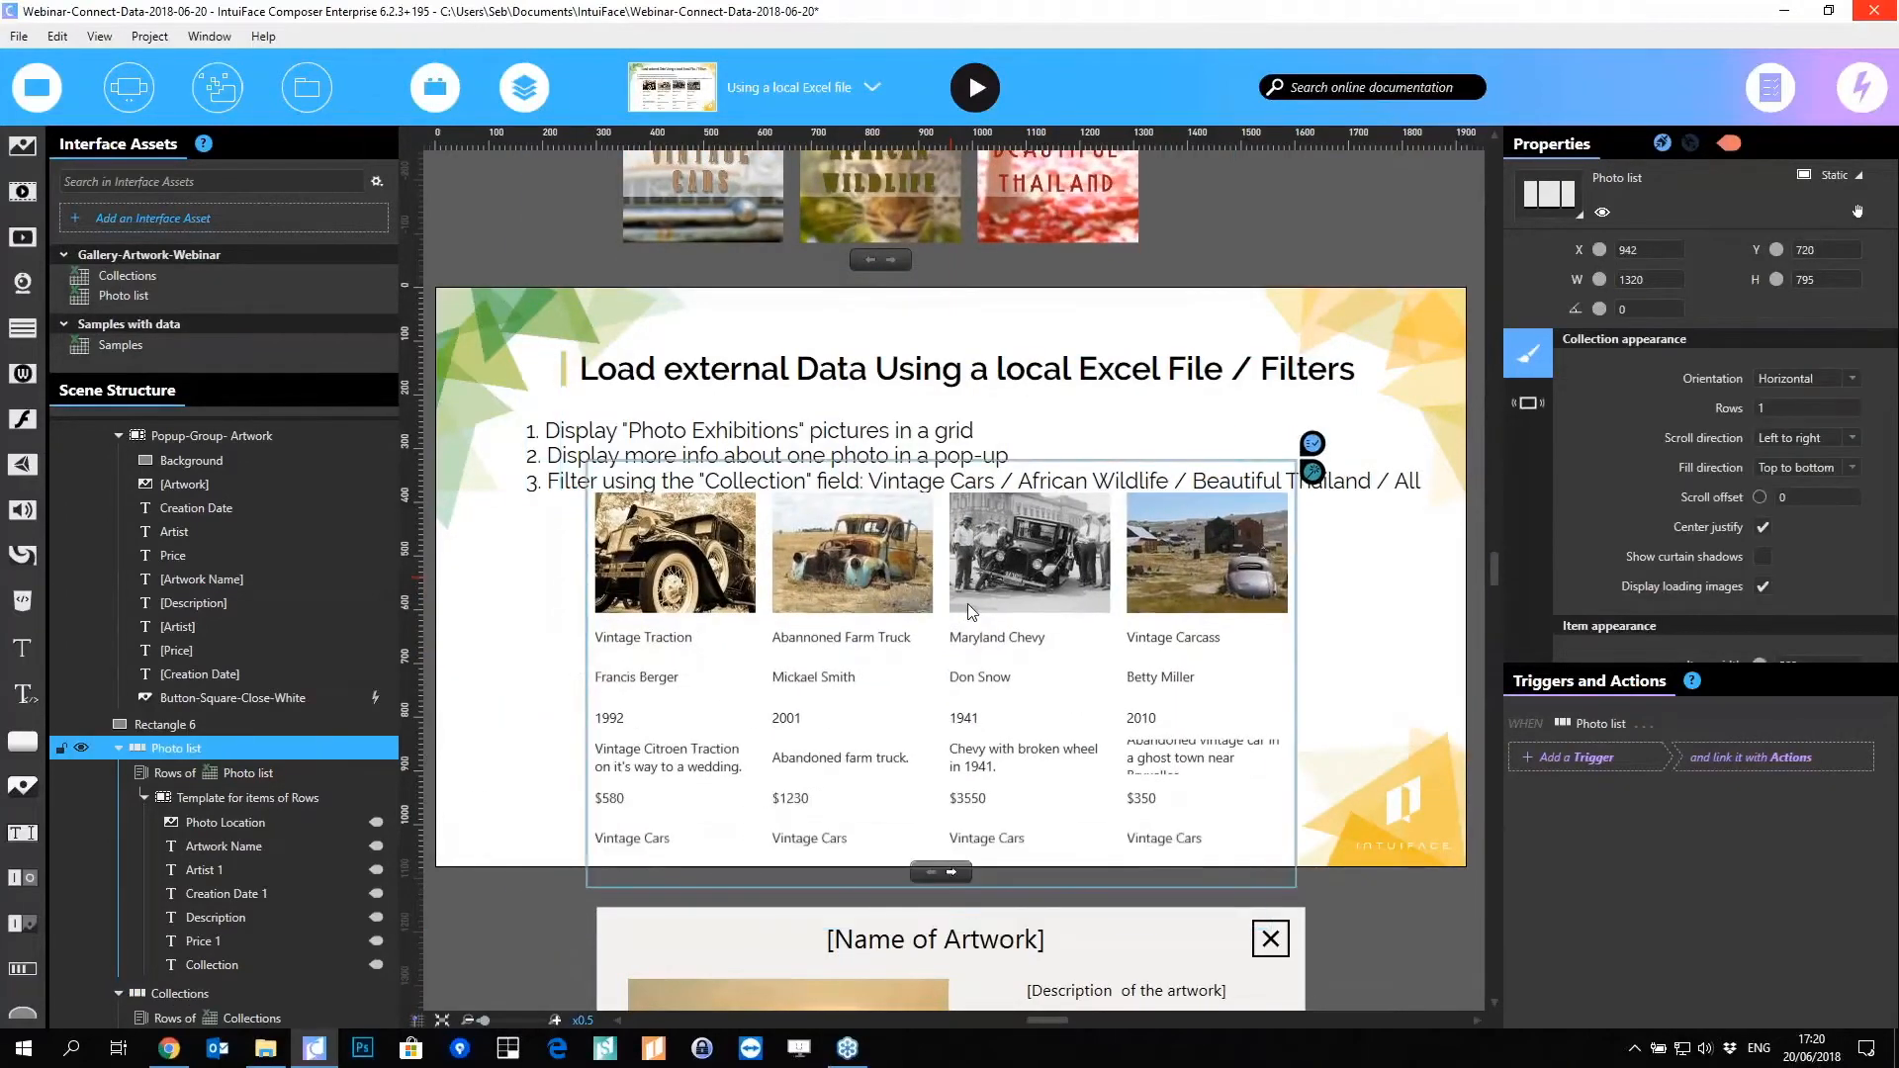
{"action": "left_click_drag", "start_coordinate": [942, 463], "coordinate": [942, 555]}
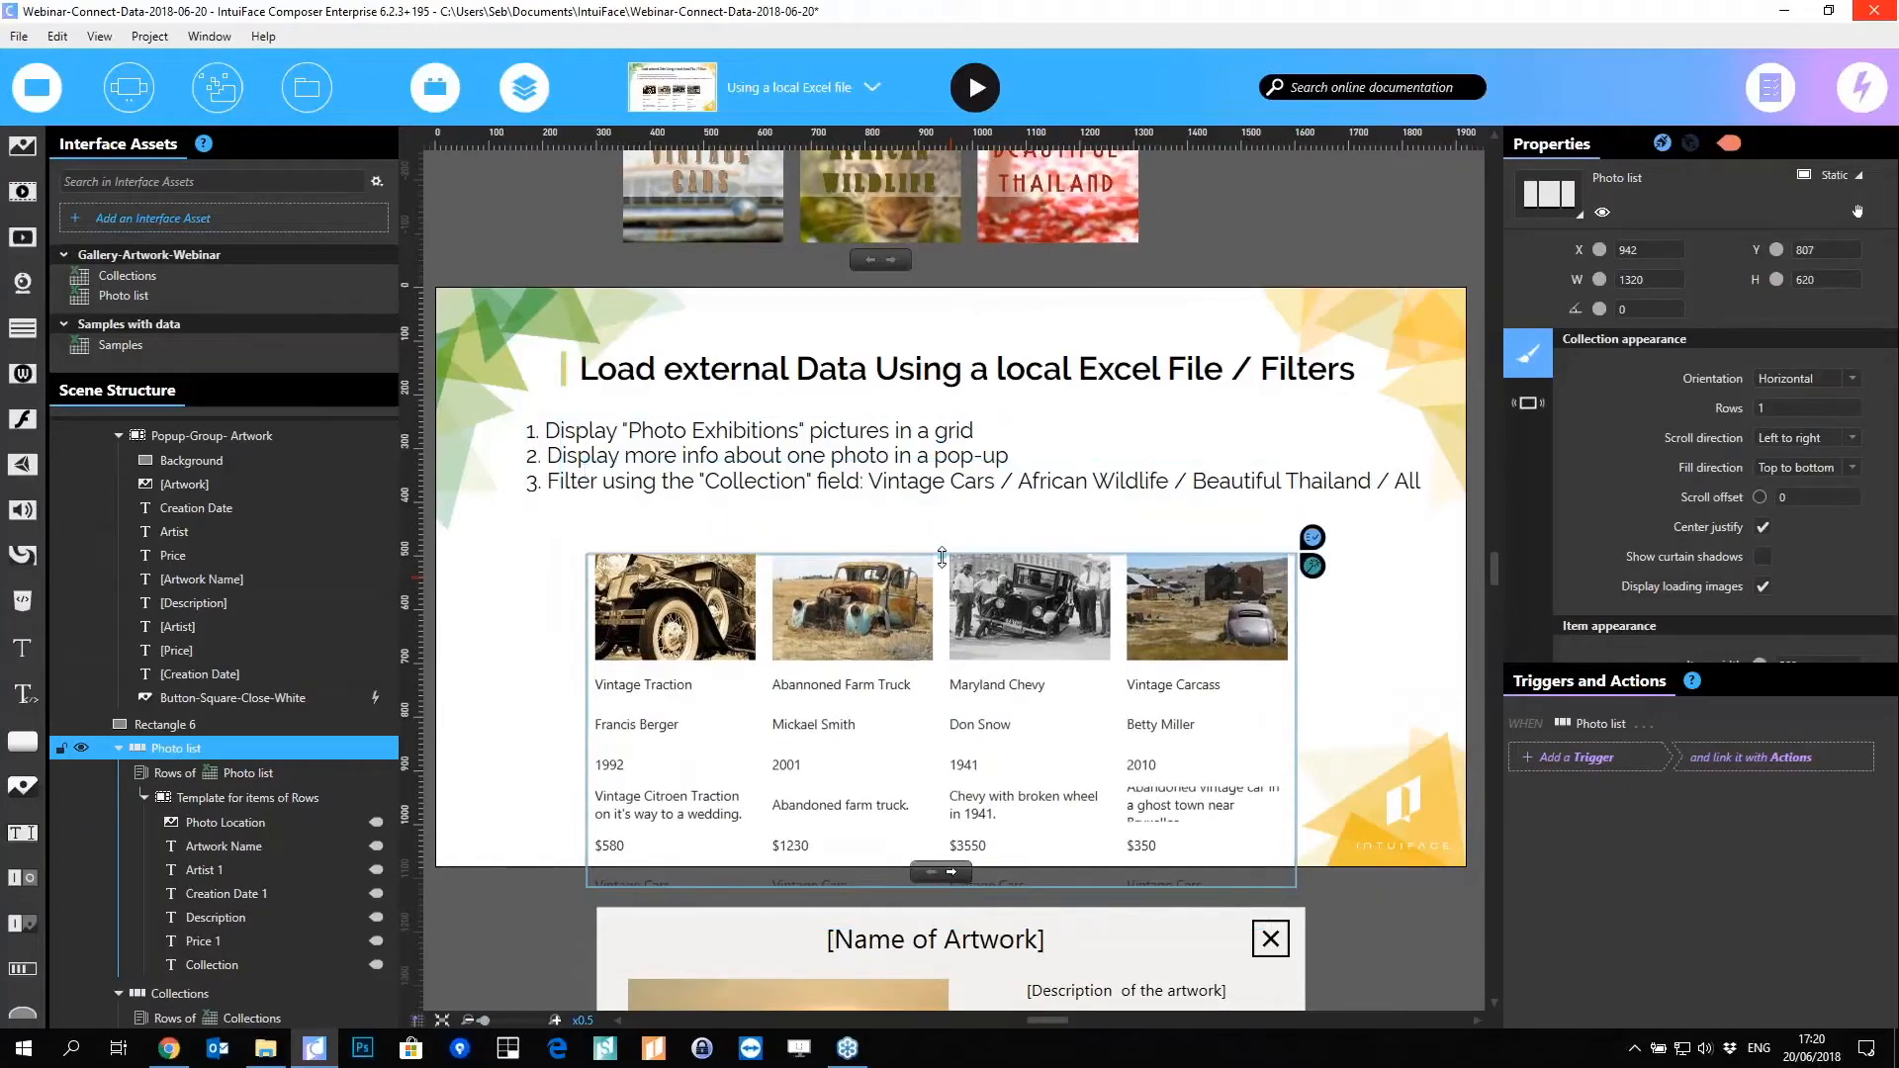
{"action": "mouse_move", "coordinate": [937, 648]}
{"action": "left_mouse_down"}
{"action": "mouse_move", "coordinate": [946, 595]}
{"action": "mouse_move", "coordinate": [947, 625]}
{"action": "left_mouse_up"}
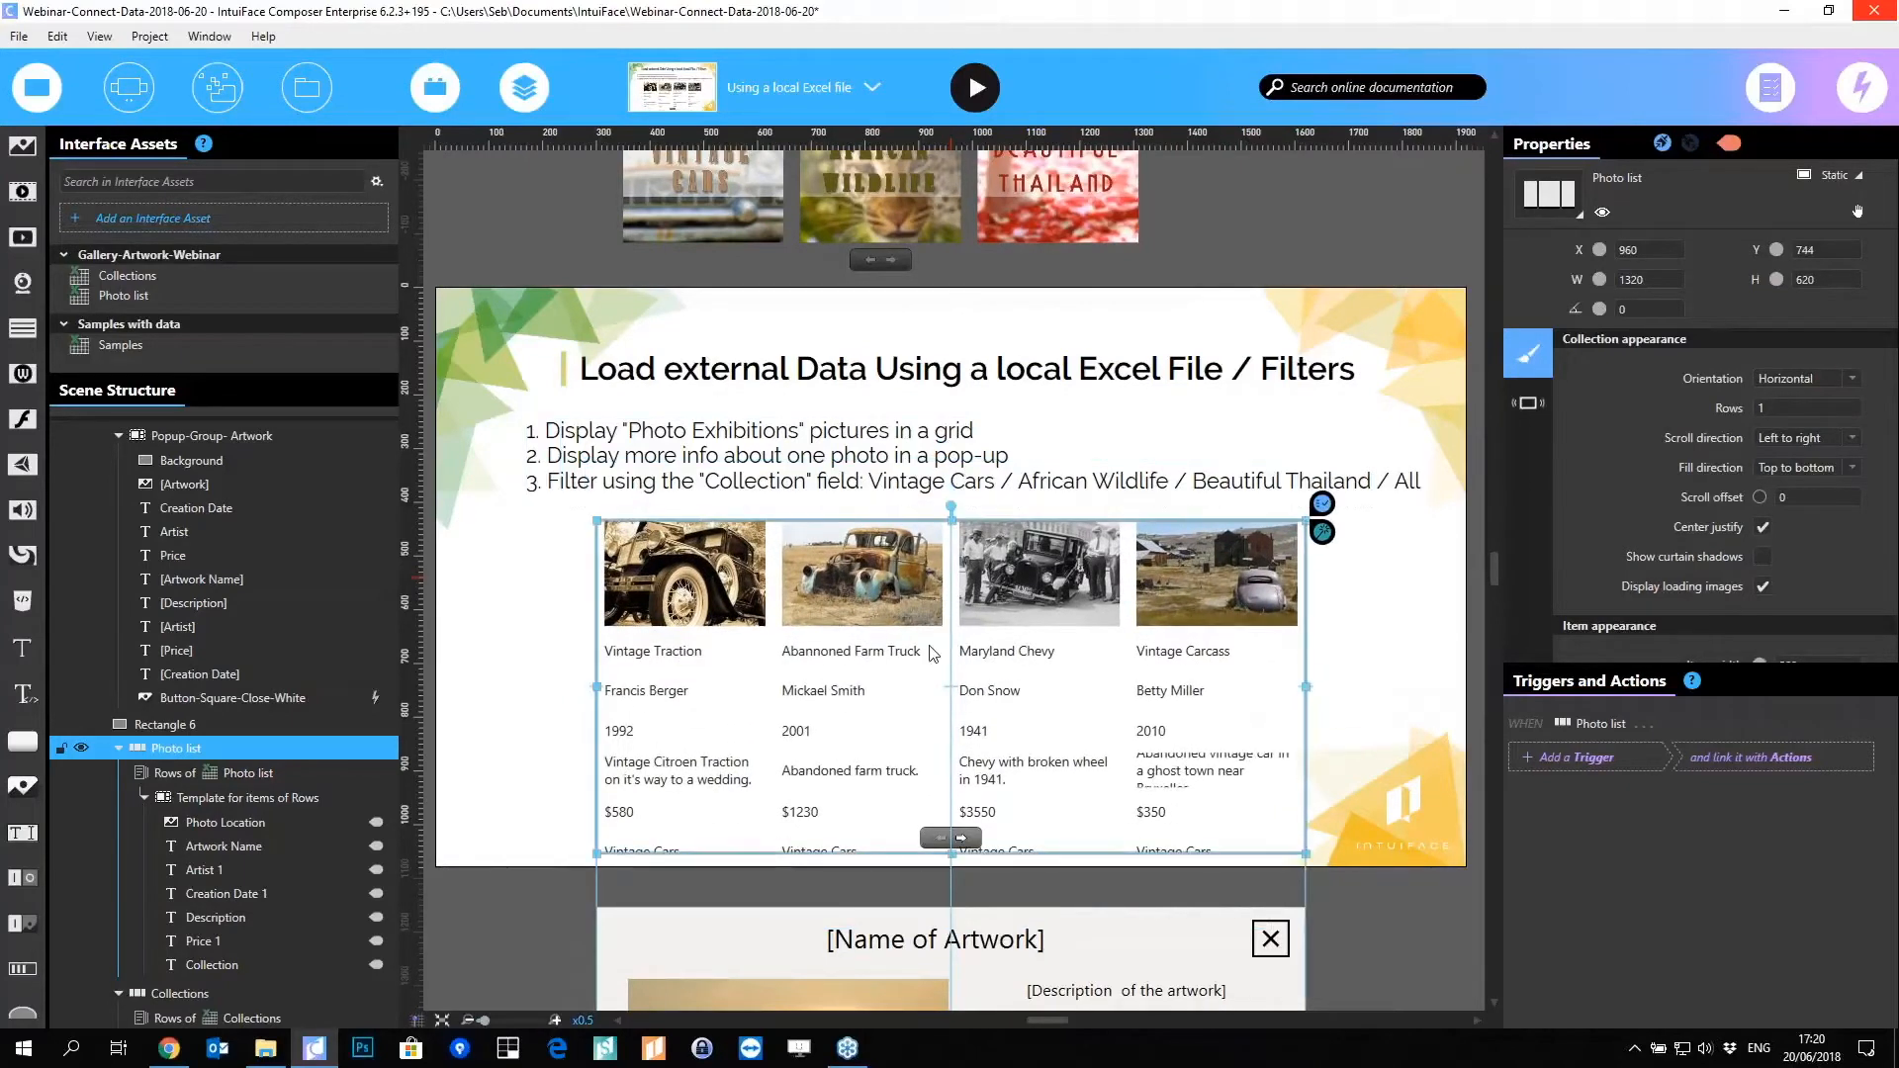
{"action": "scroll", "coordinate": [270, 722], "scroll_direction": "down", "scroll_amount": 2}
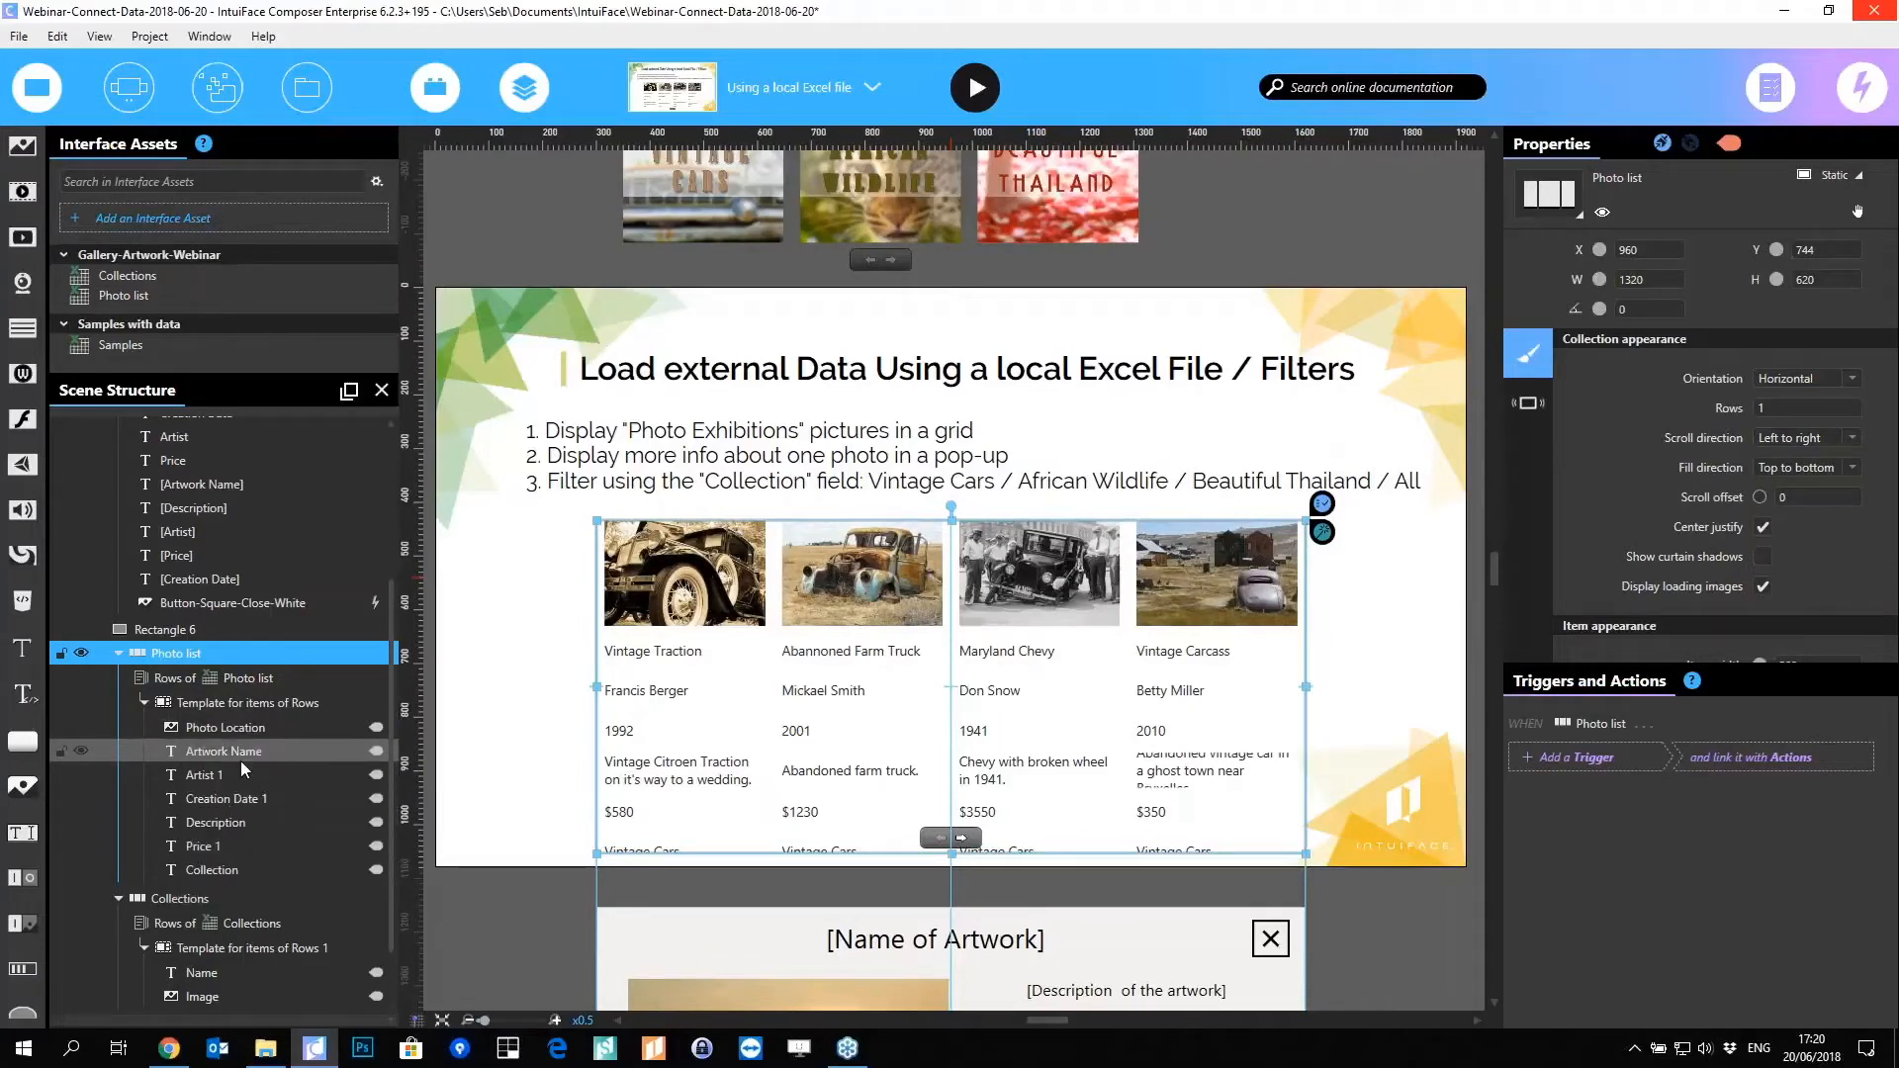
Step: Check which data field feeds the template's Photo Location image
{"action": "left_click", "coordinate": [225, 728]}
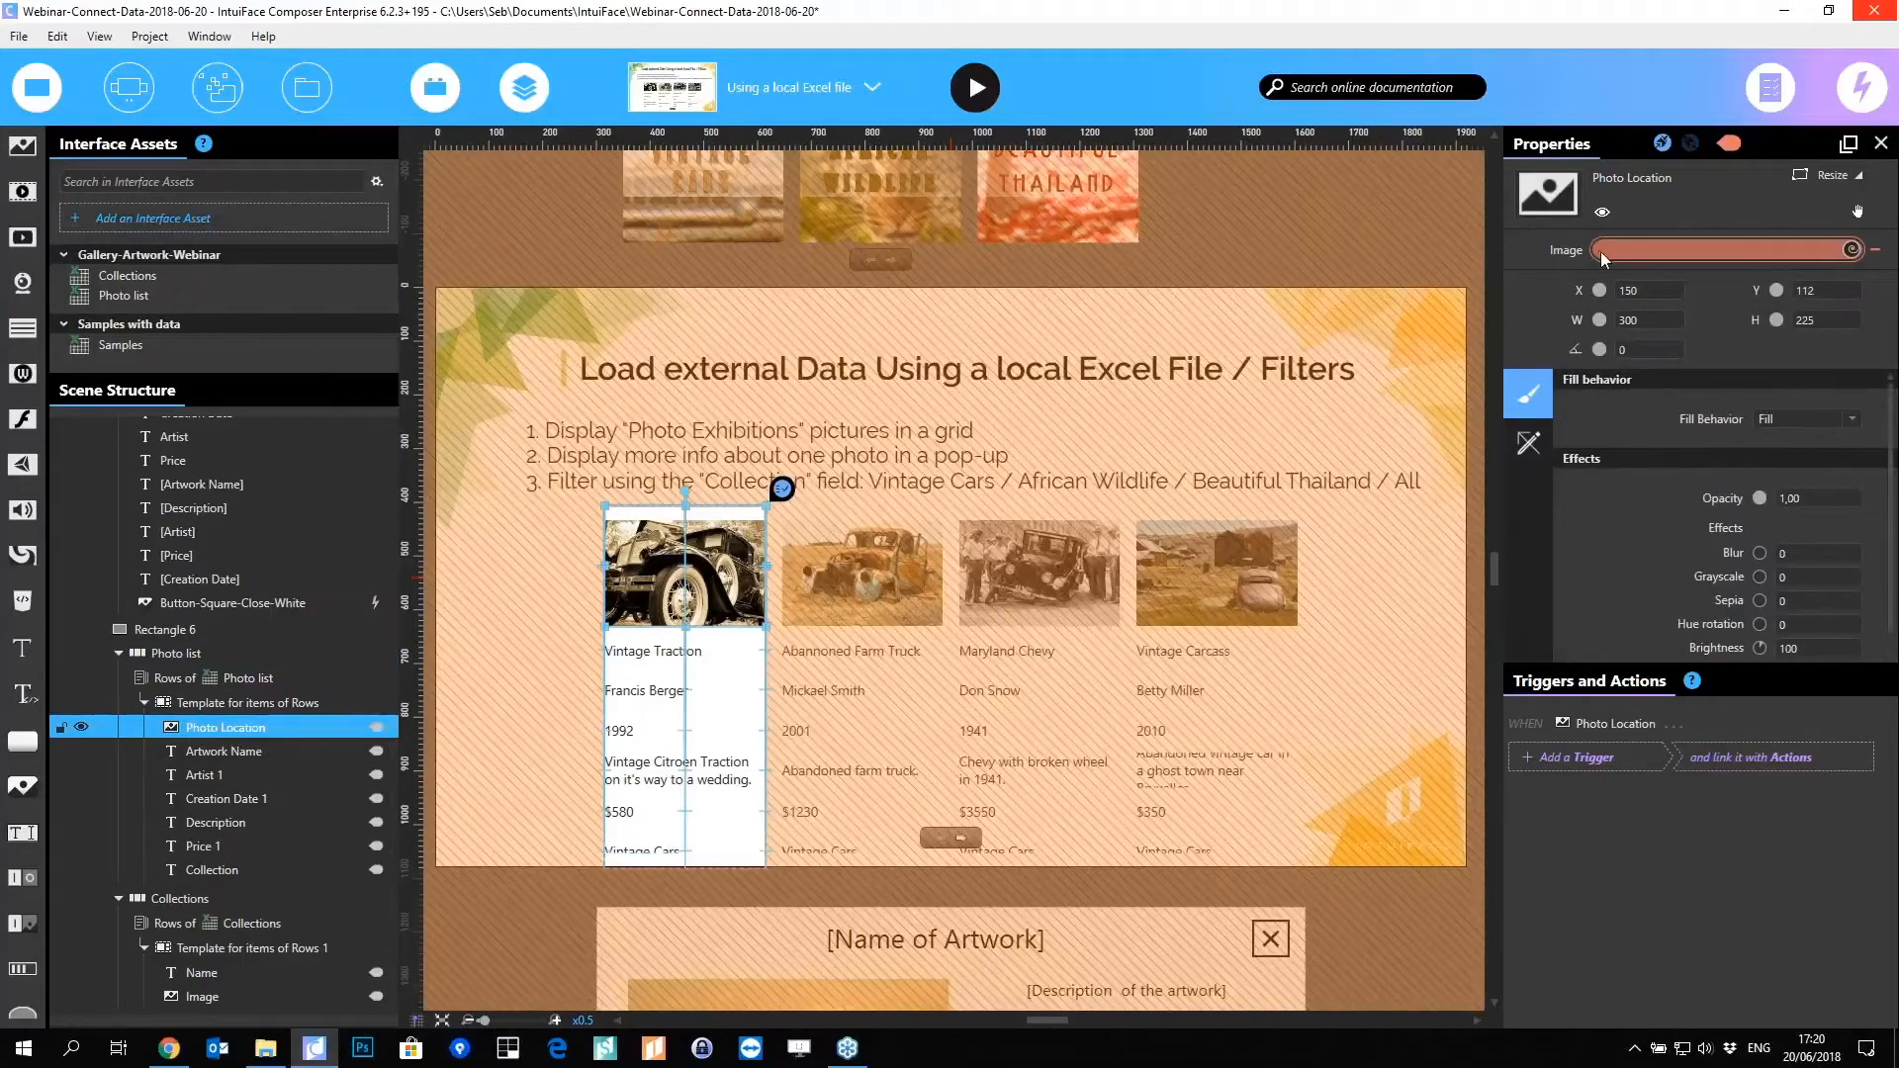
{"action": "mouse_move", "coordinate": [1626, 250]}
{"action": "left_click", "coordinate": [1723, 247]}
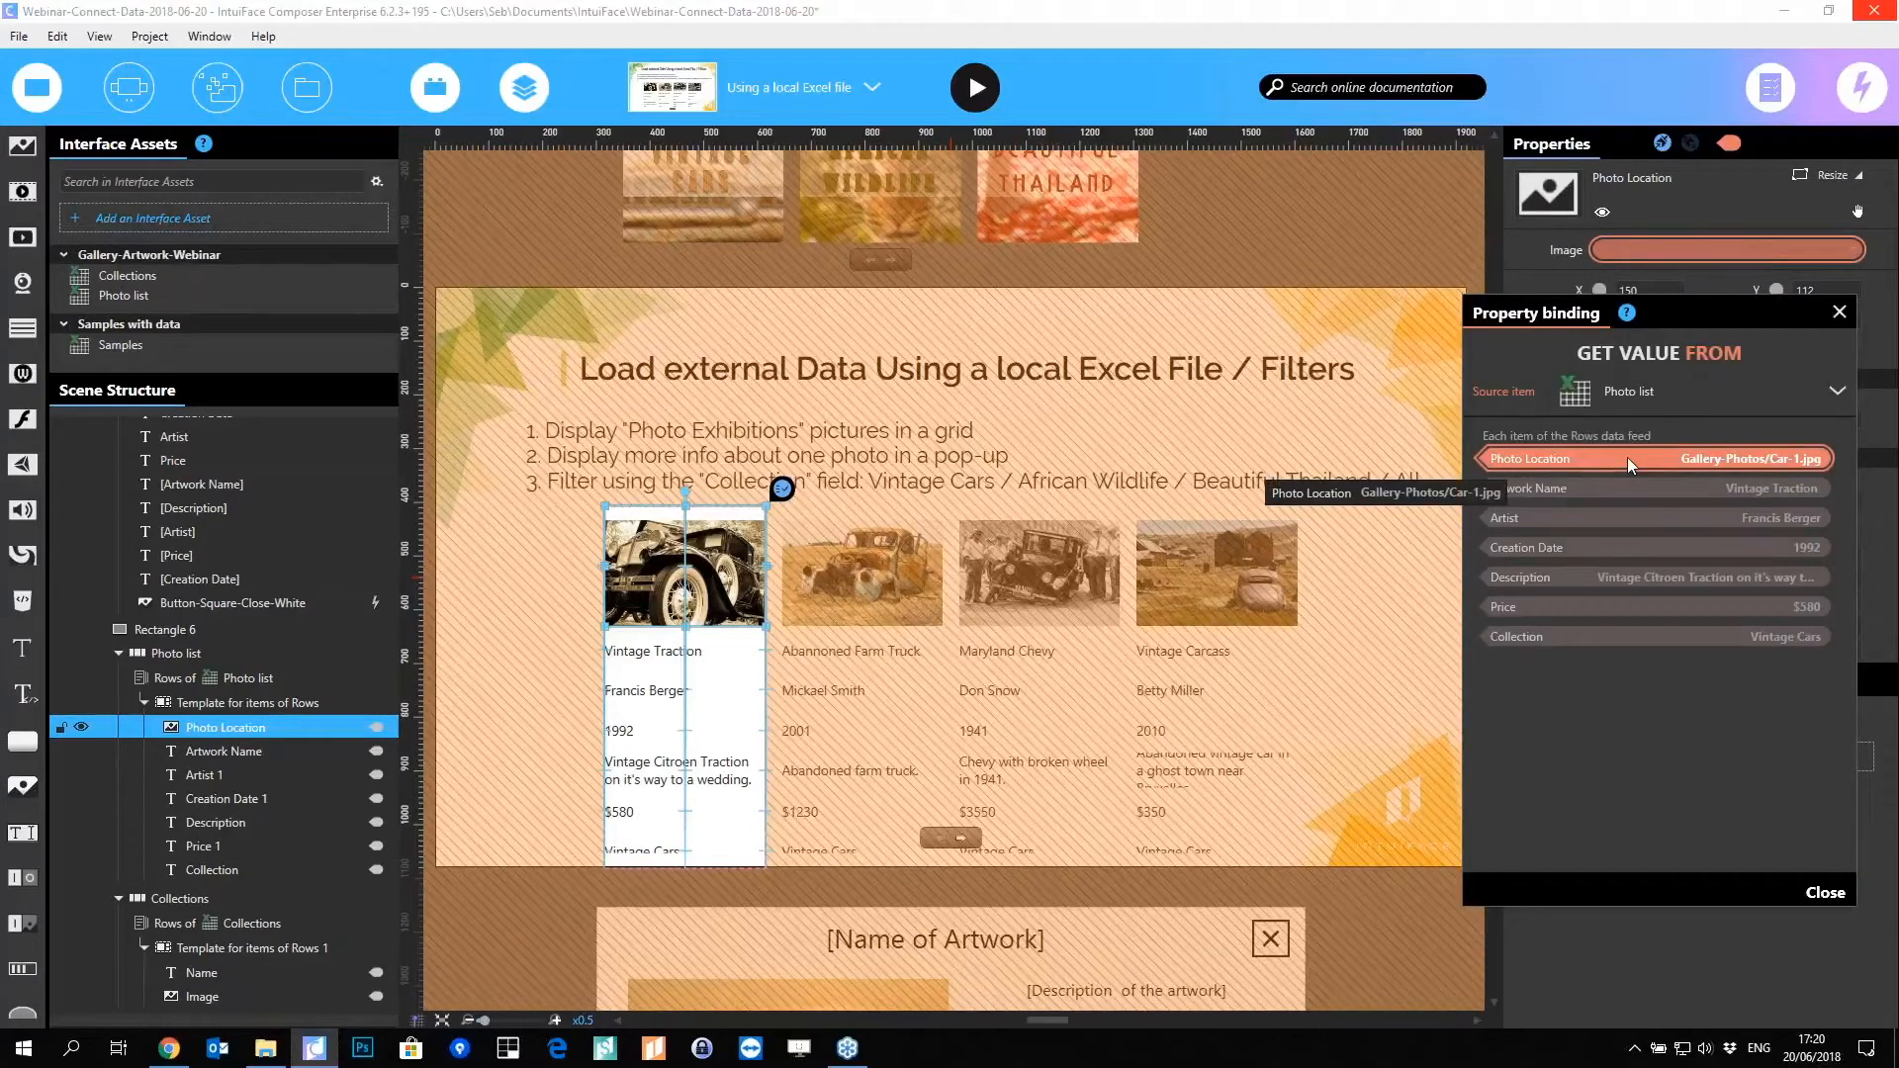
{"action": "left_click", "coordinate": [1838, 311]}
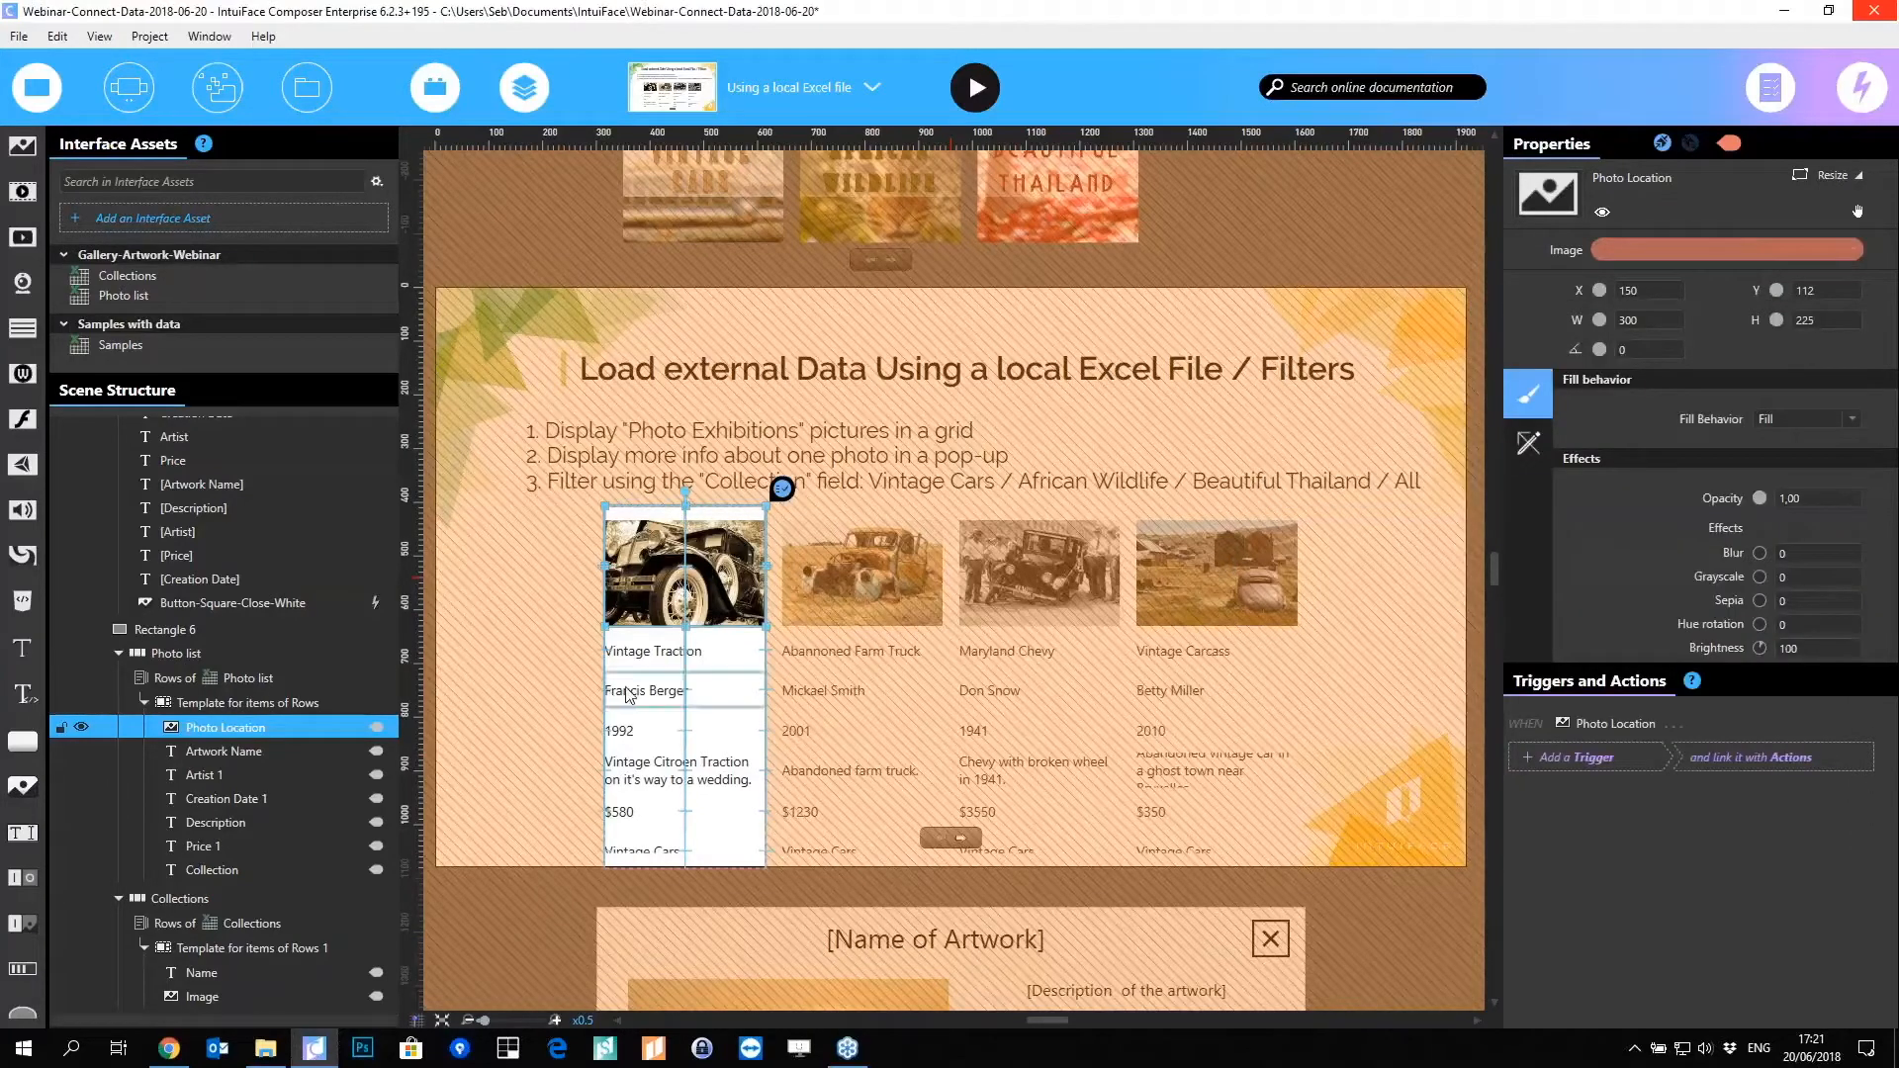
Step: Delete the Artist 1 through Collection texts, shorten the template, and centre Artwork Name
{"action": "left_click", "coordinate": [198, 775]}
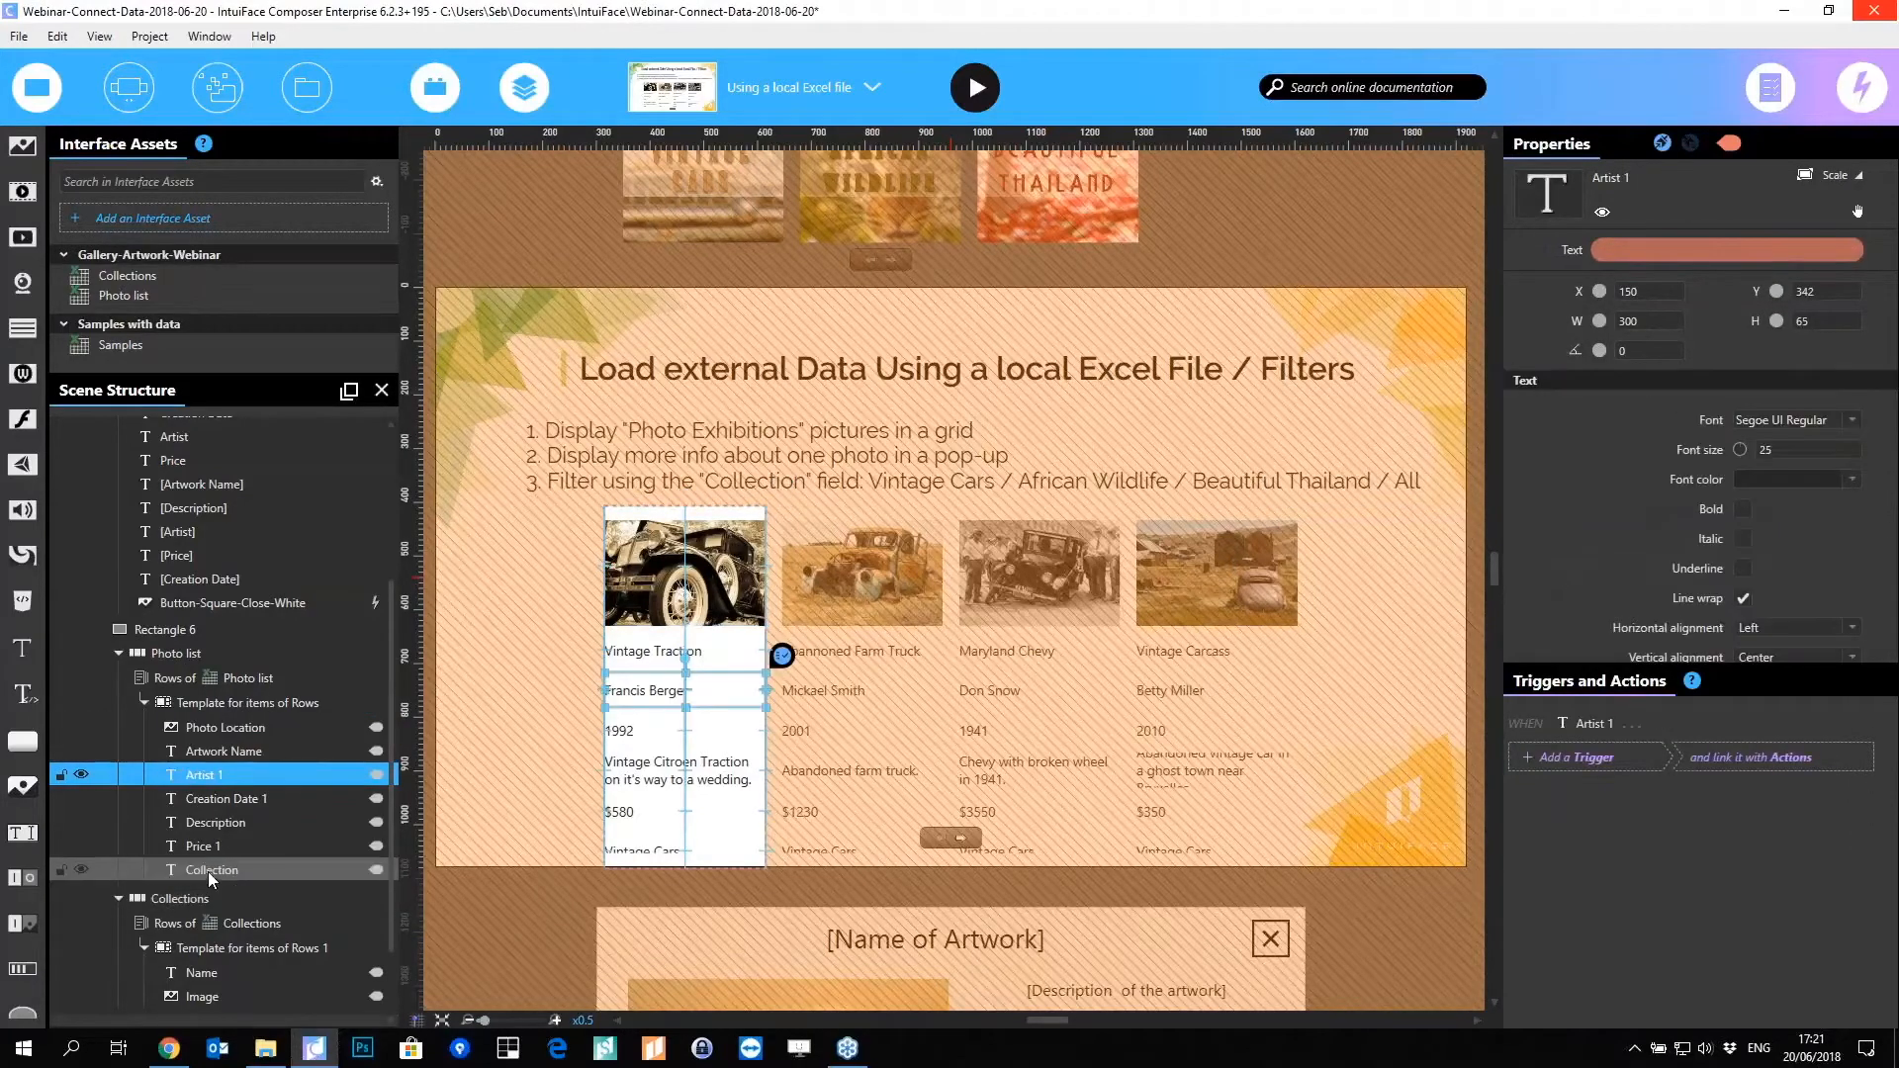
{"action": "left_click", "coordinate": [210, 870], "text": "shift"}
{"action": "key", "text": "Delete"}
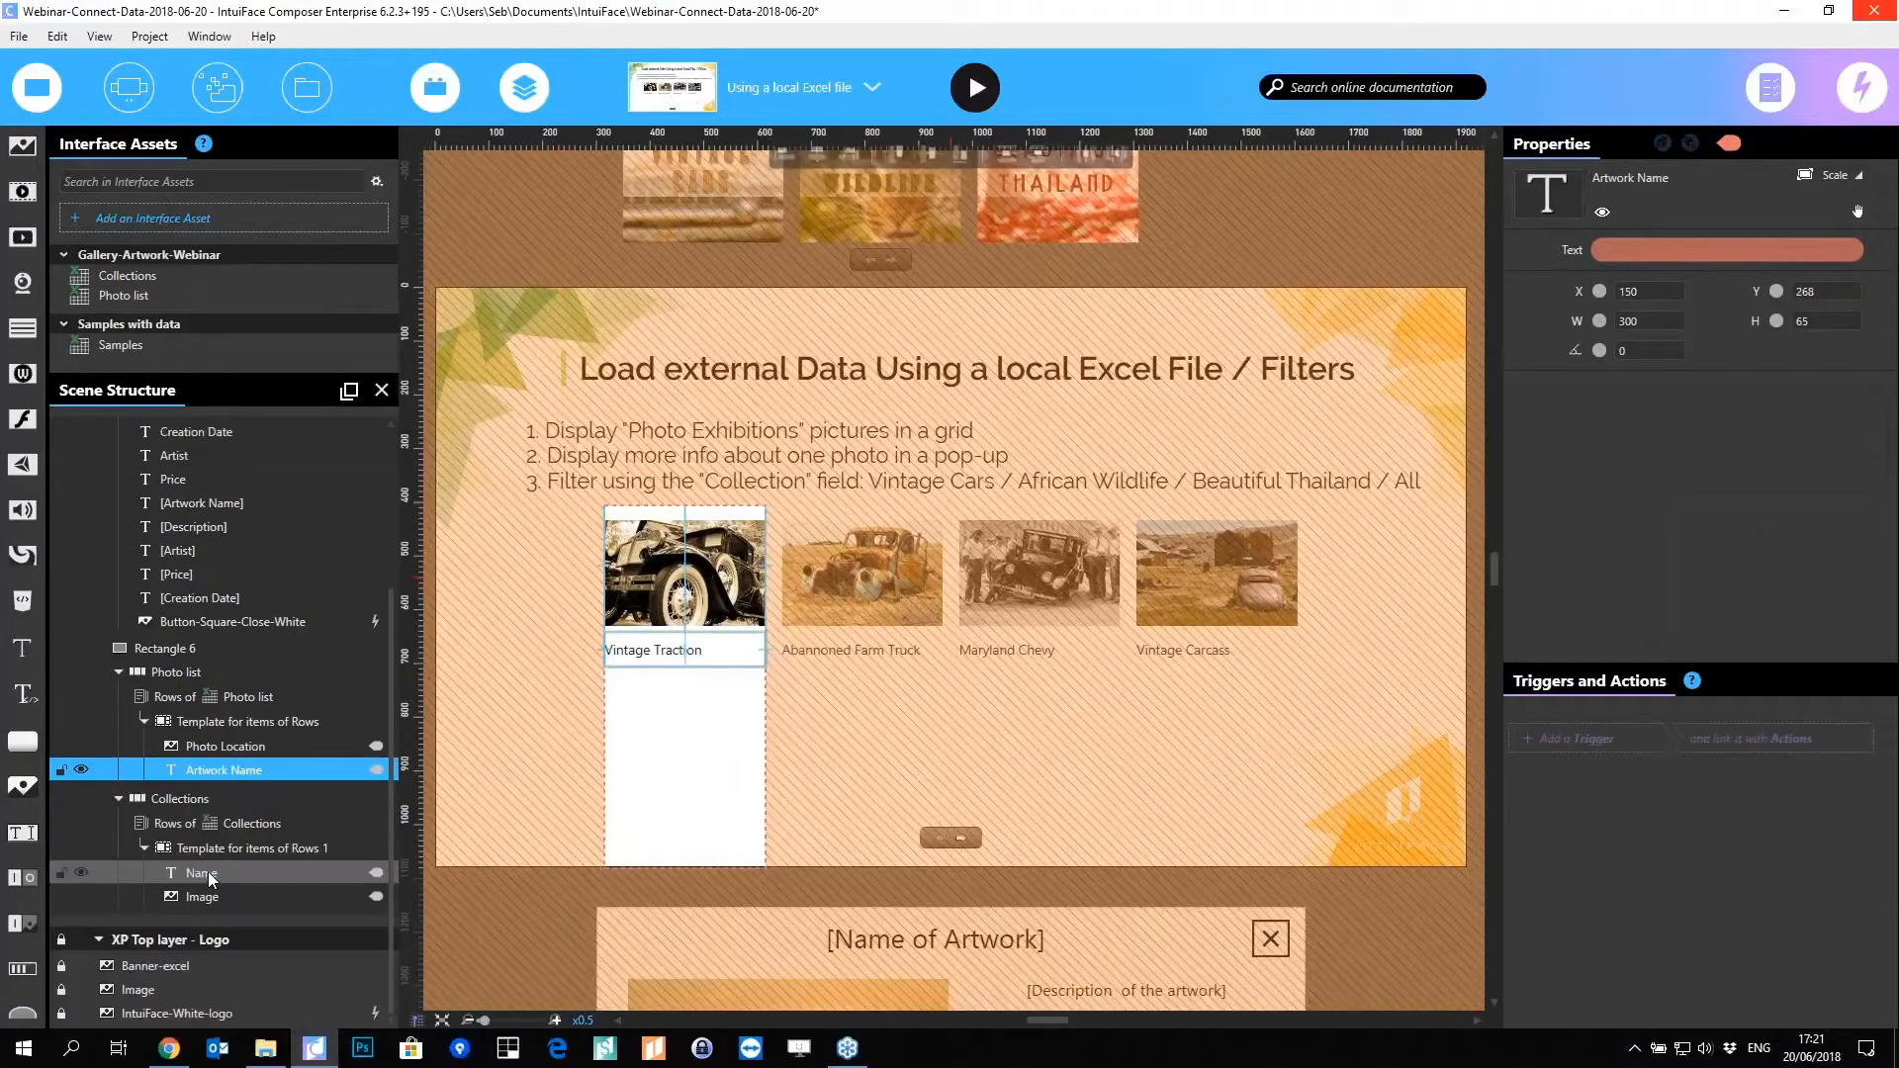
{"action": "left_click_drag", "start_coordinate": [688, 852], "coordinate": [669, 755]}
{"action": "left_click", "coordinate": [670, 755]}
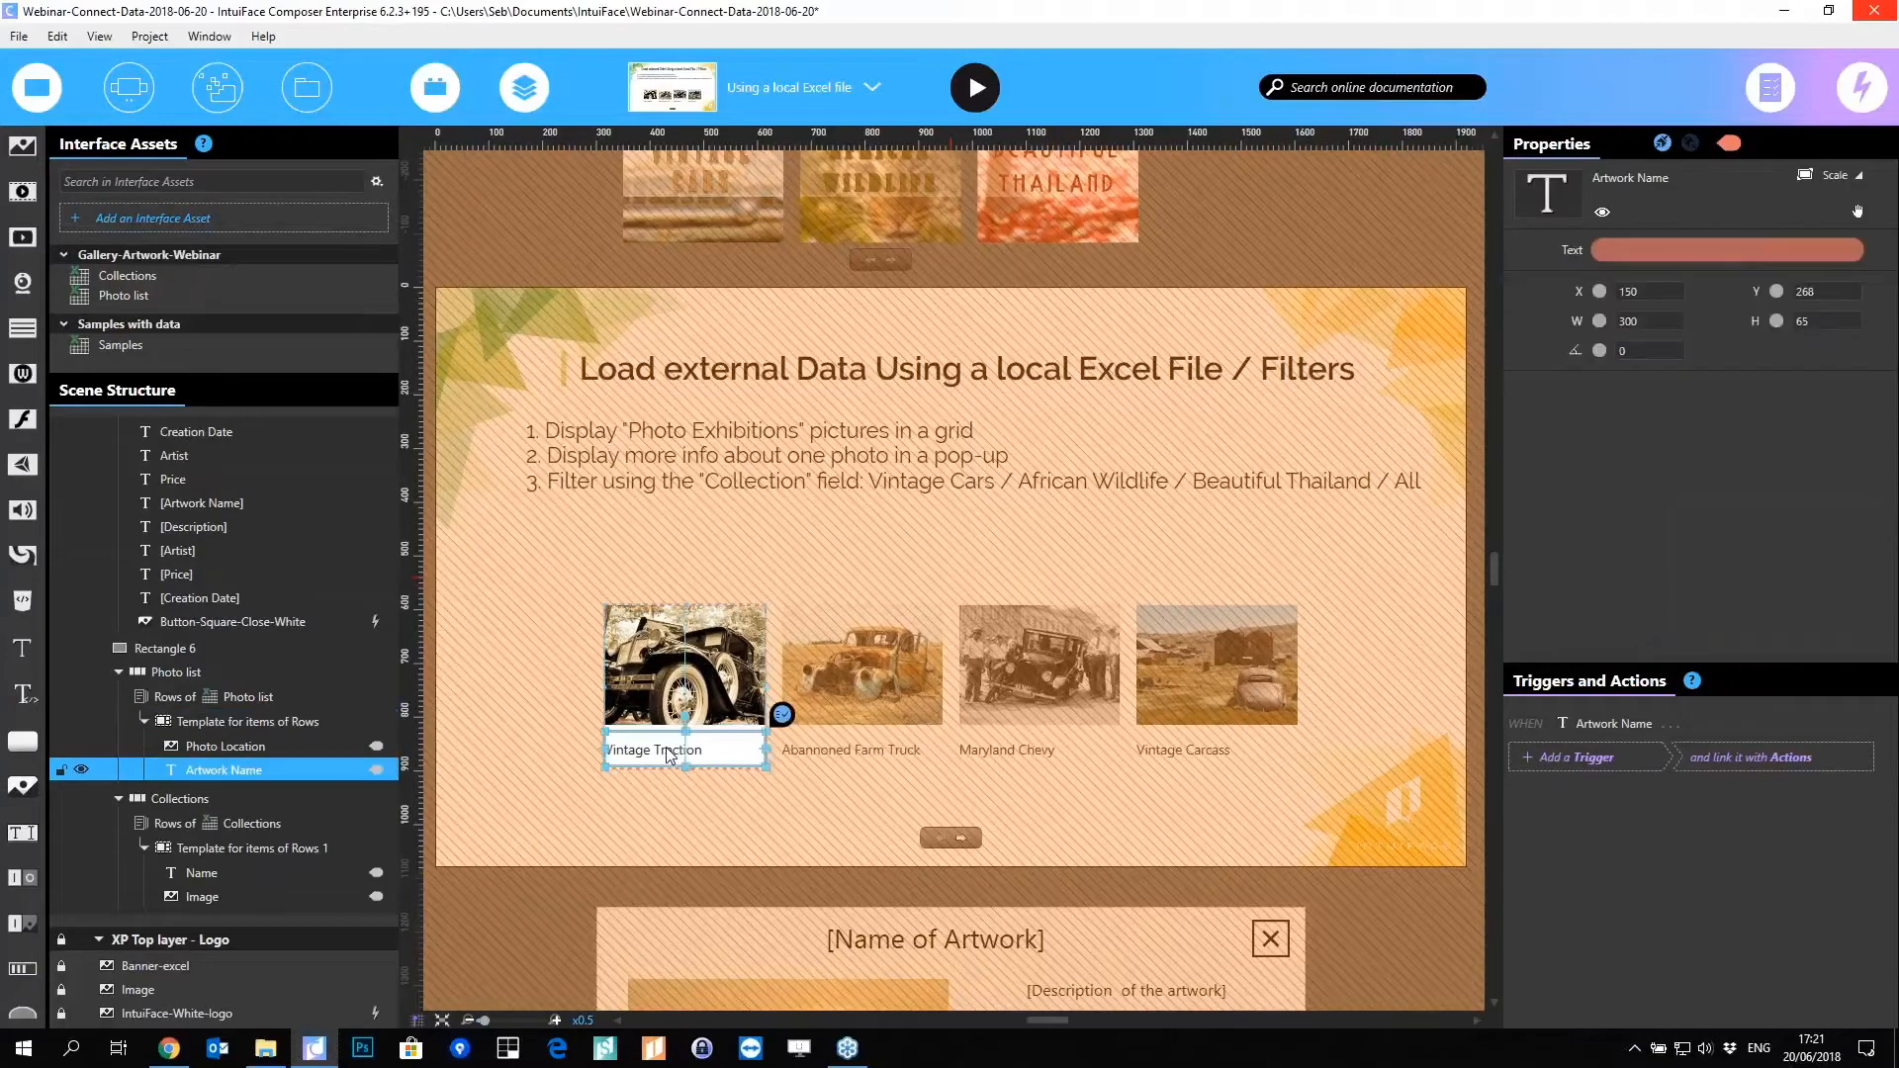
{"action": "left_click", "coordinate": [1785, 629]}
{"action": "left_click", "coordinate": [1758, 669]}
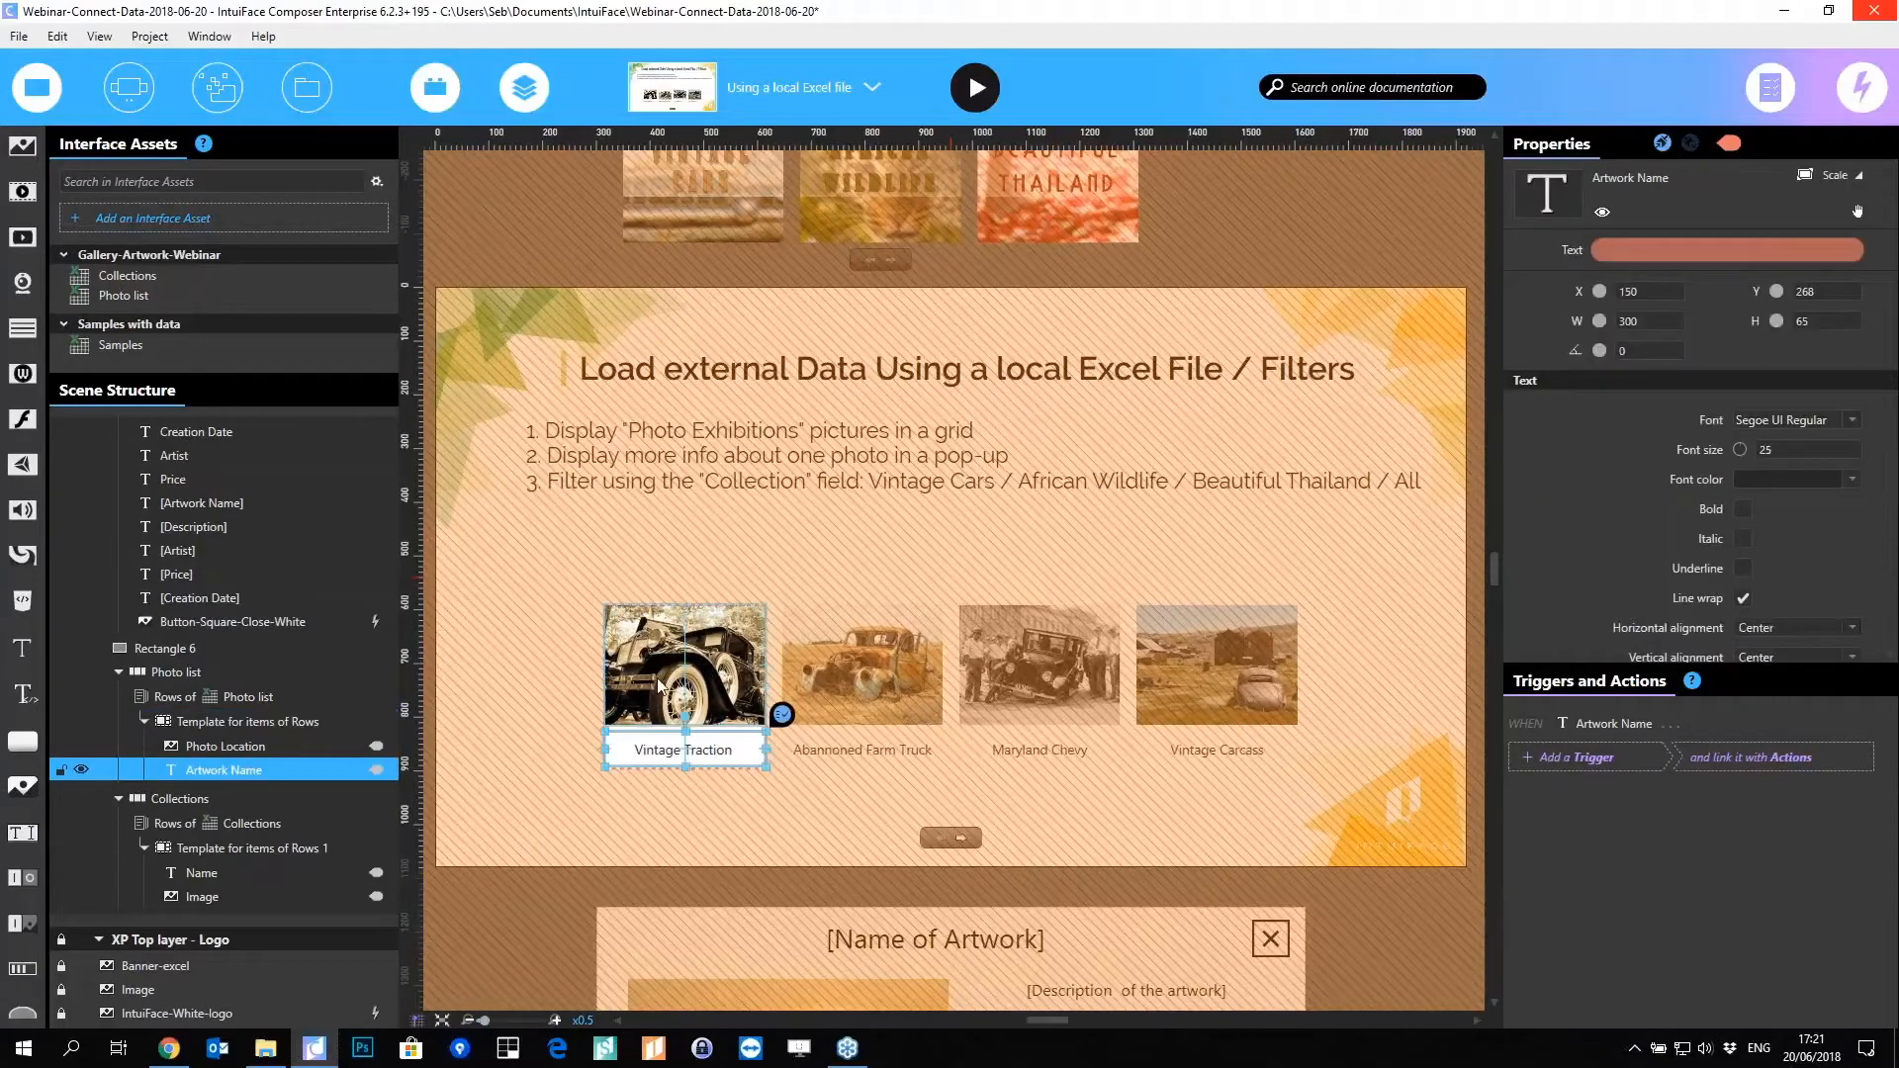
Step: Widen each grid item and its photo, then make the items slightly shorter
{"action": "left_click", "coordinate": [656, 687]}
{"action": "left_click", "coordinate": [537, 708]}
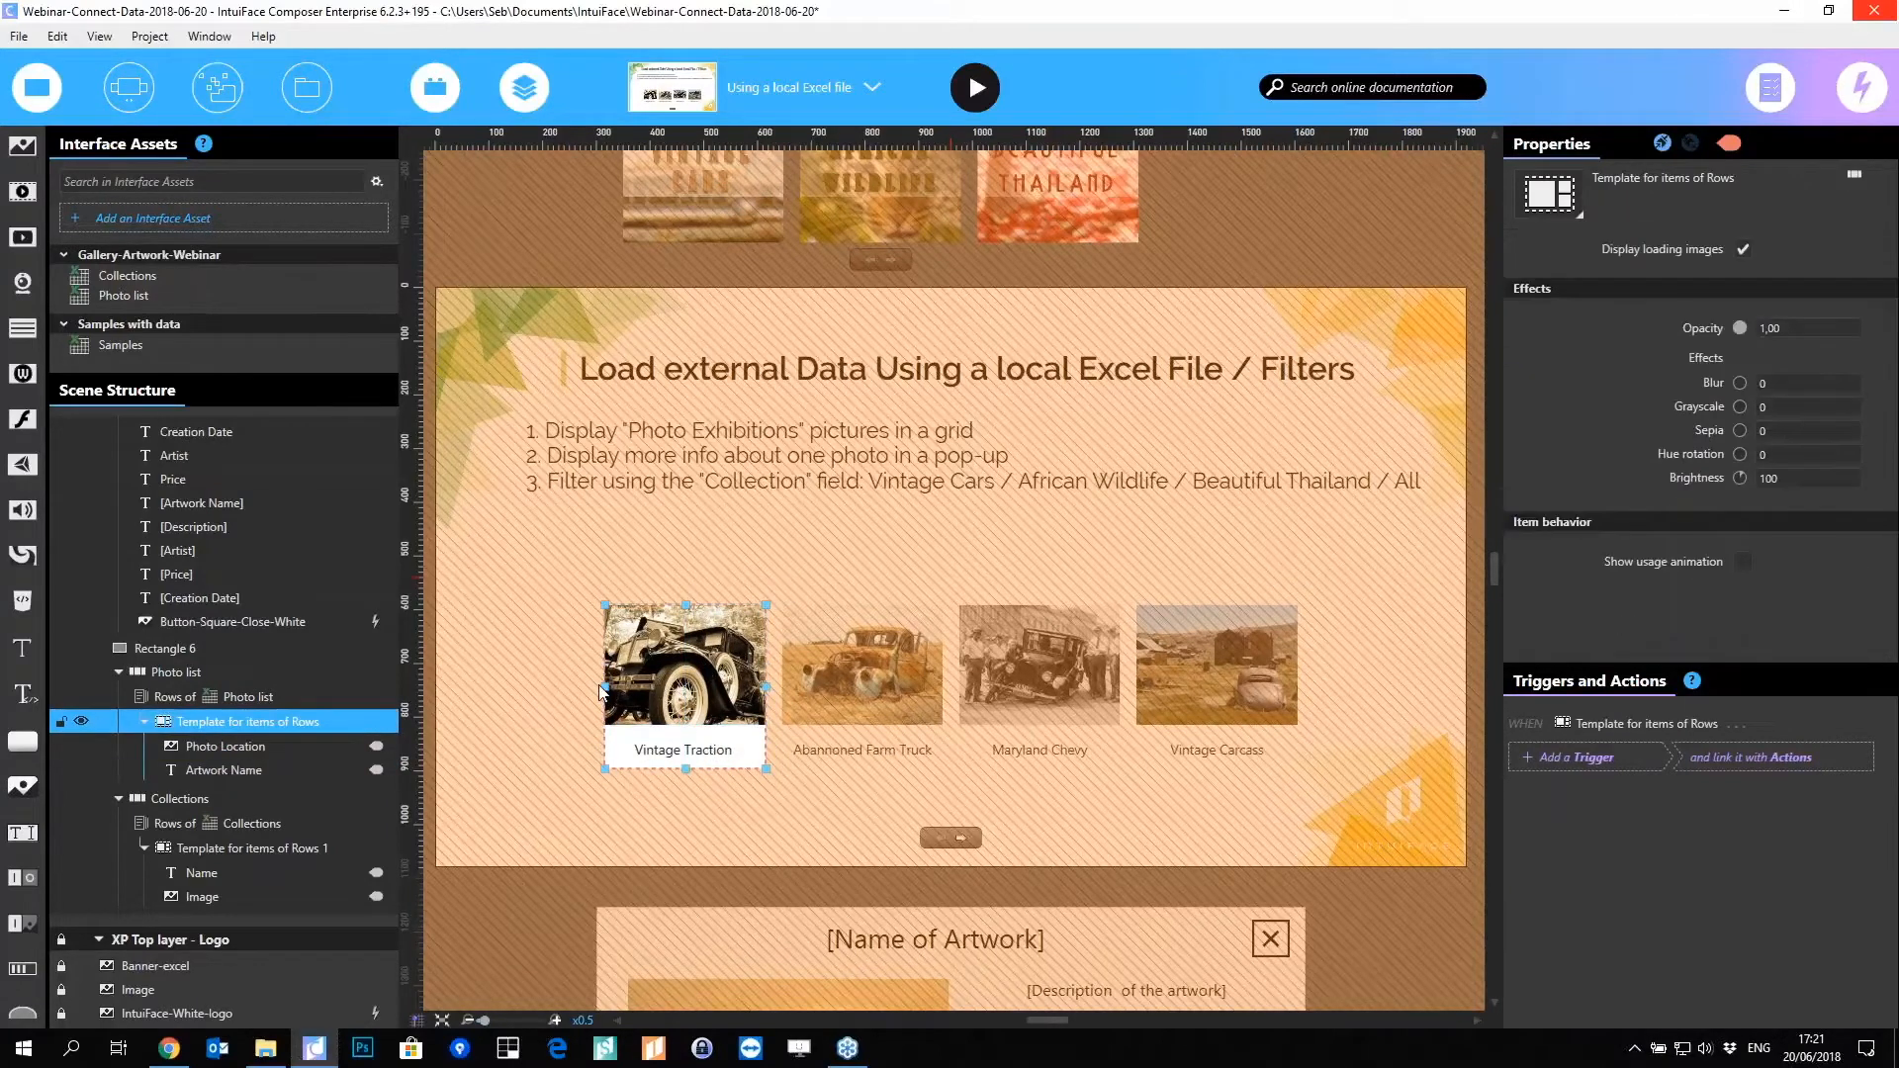
{"action": "mouse_move", "coordinate": [604, 687]}
{"action": "left_mouse_down"}
{"action": "mouse_move", "coordinate": [558, 687]}
{"action": "mouse_move", "coordinate": [623, 724]}
{"action": "mouse_move", "coordinate": [606, 724]}
{"action": "left_mouse_up"}
{"action": "left_click", "coordinate": [665, 679]}
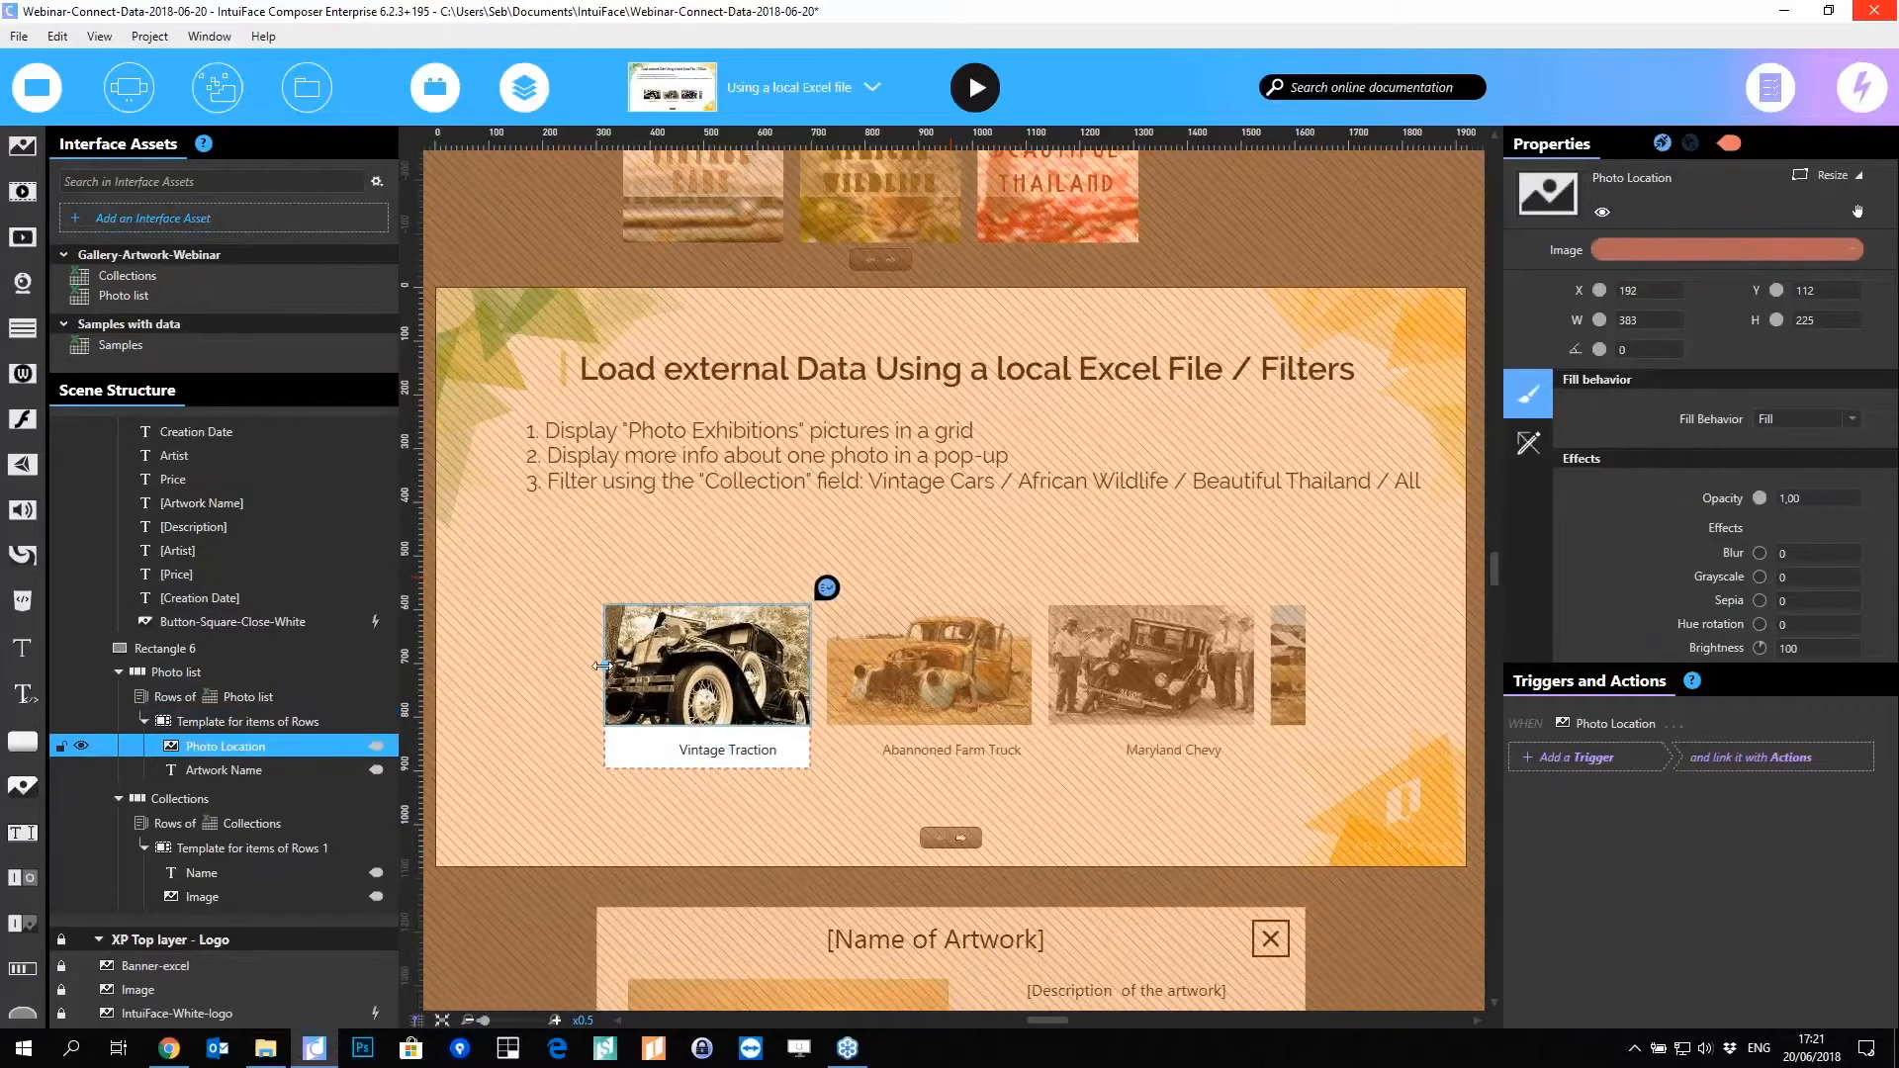
{"action": "left_click", "coordinate": [711, 757]}
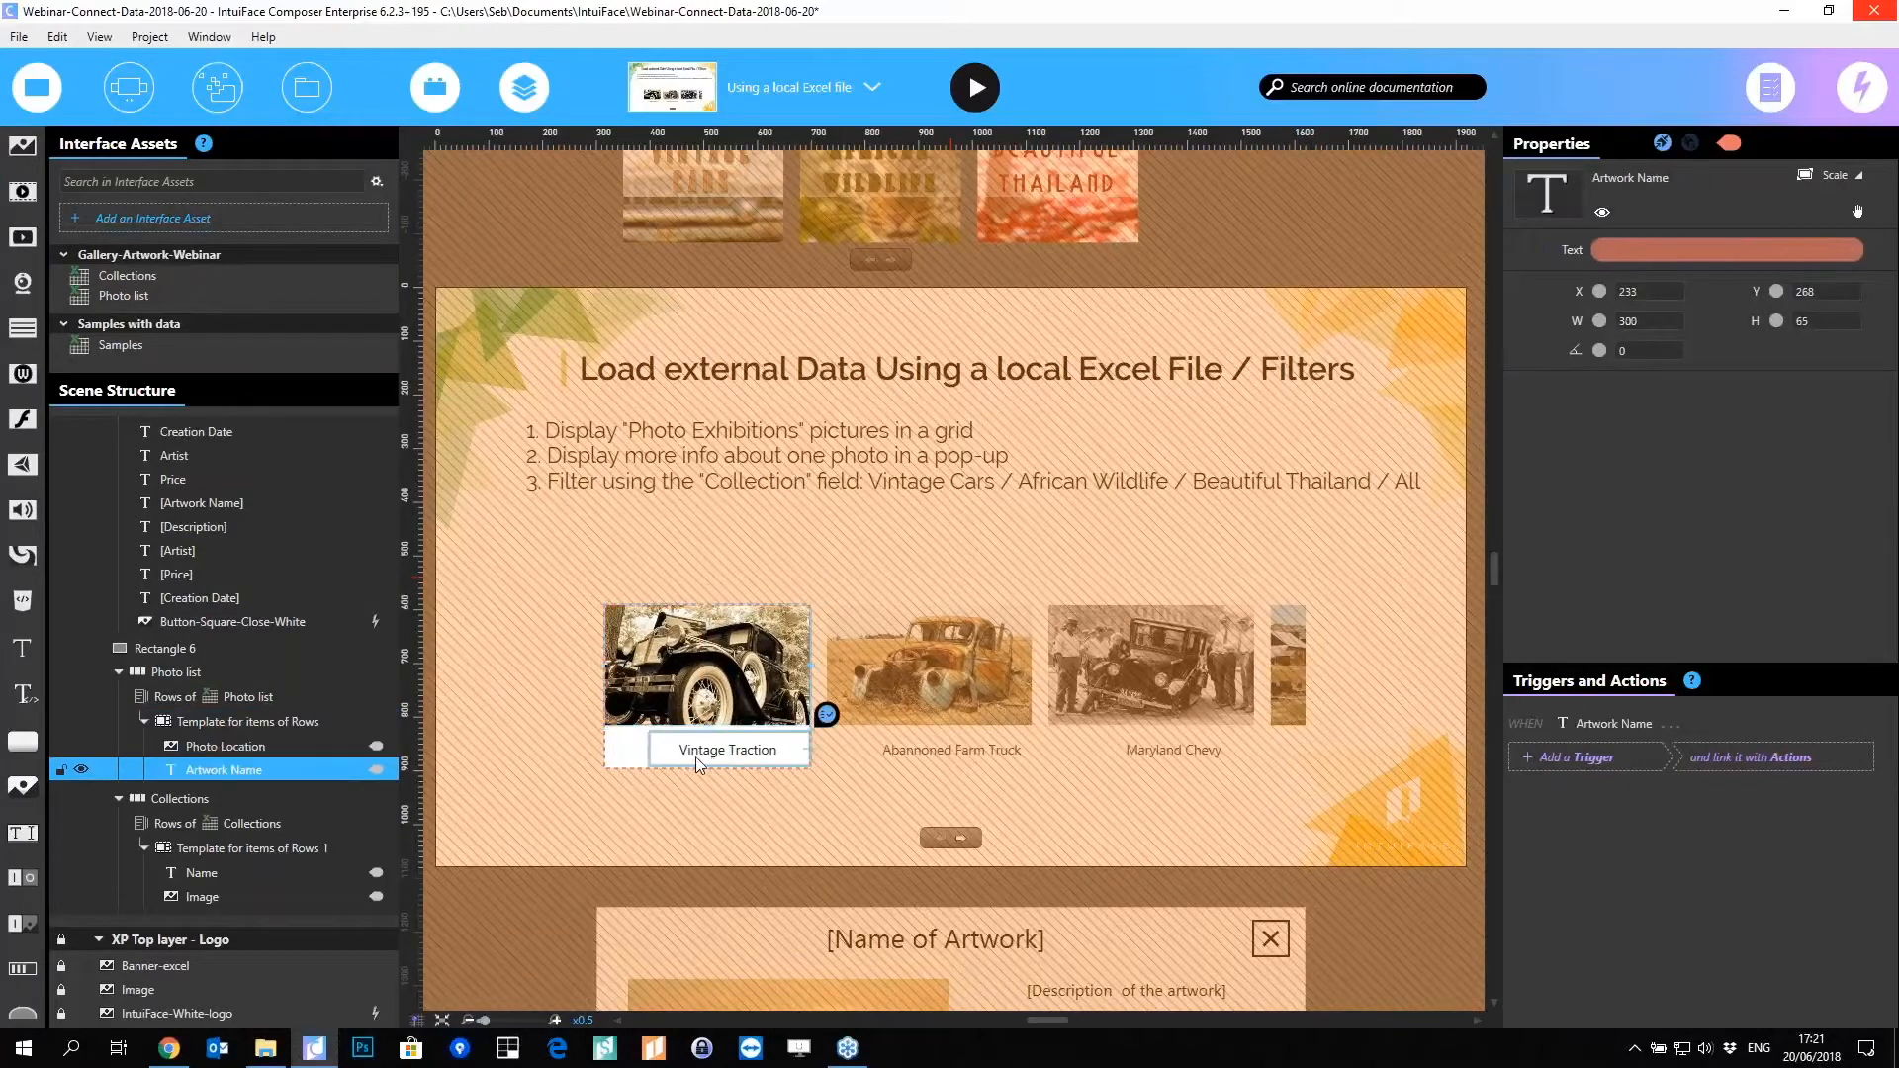
{"action": "left_click", "coordinate": [637, 807]}
{"action": "left_click_drag", "start_coordinate": [707, 767], "coordinate": [708, 764]}
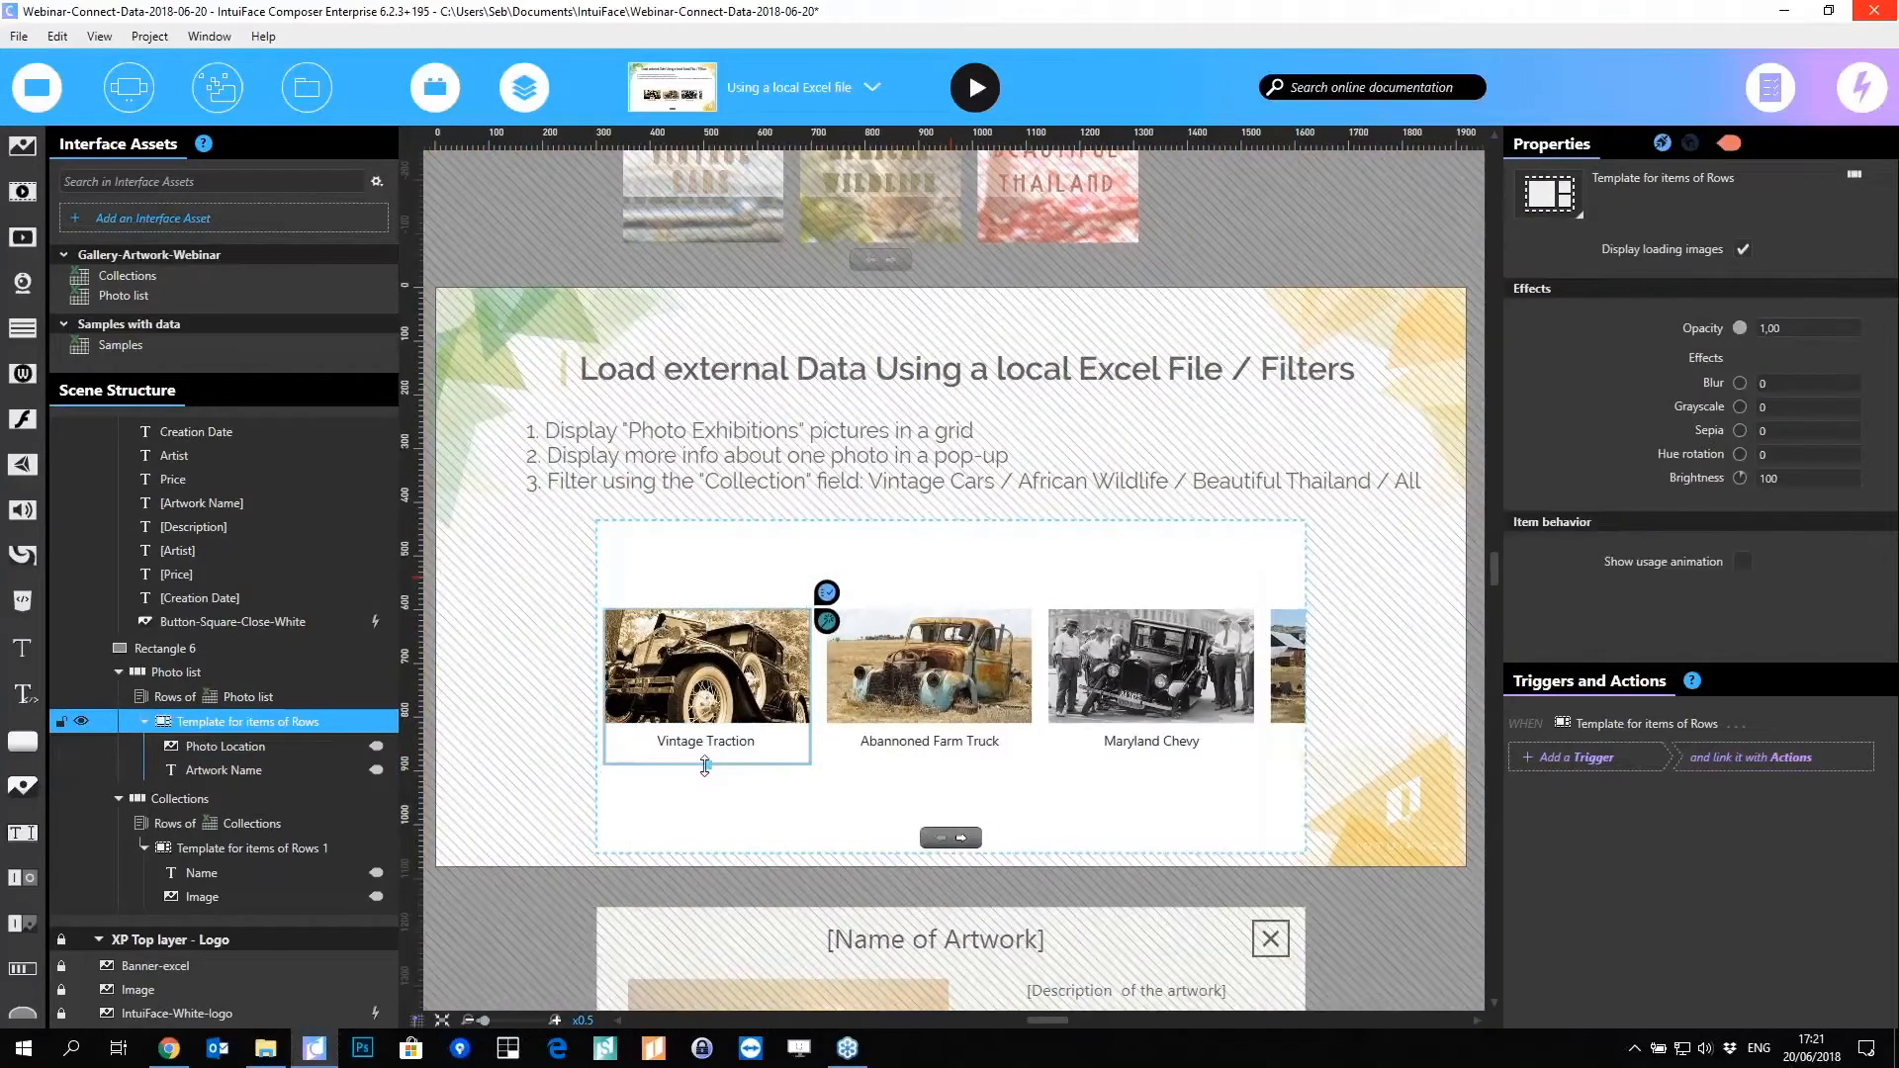
{"action": "left_click", "coordinate": [673, 816]}
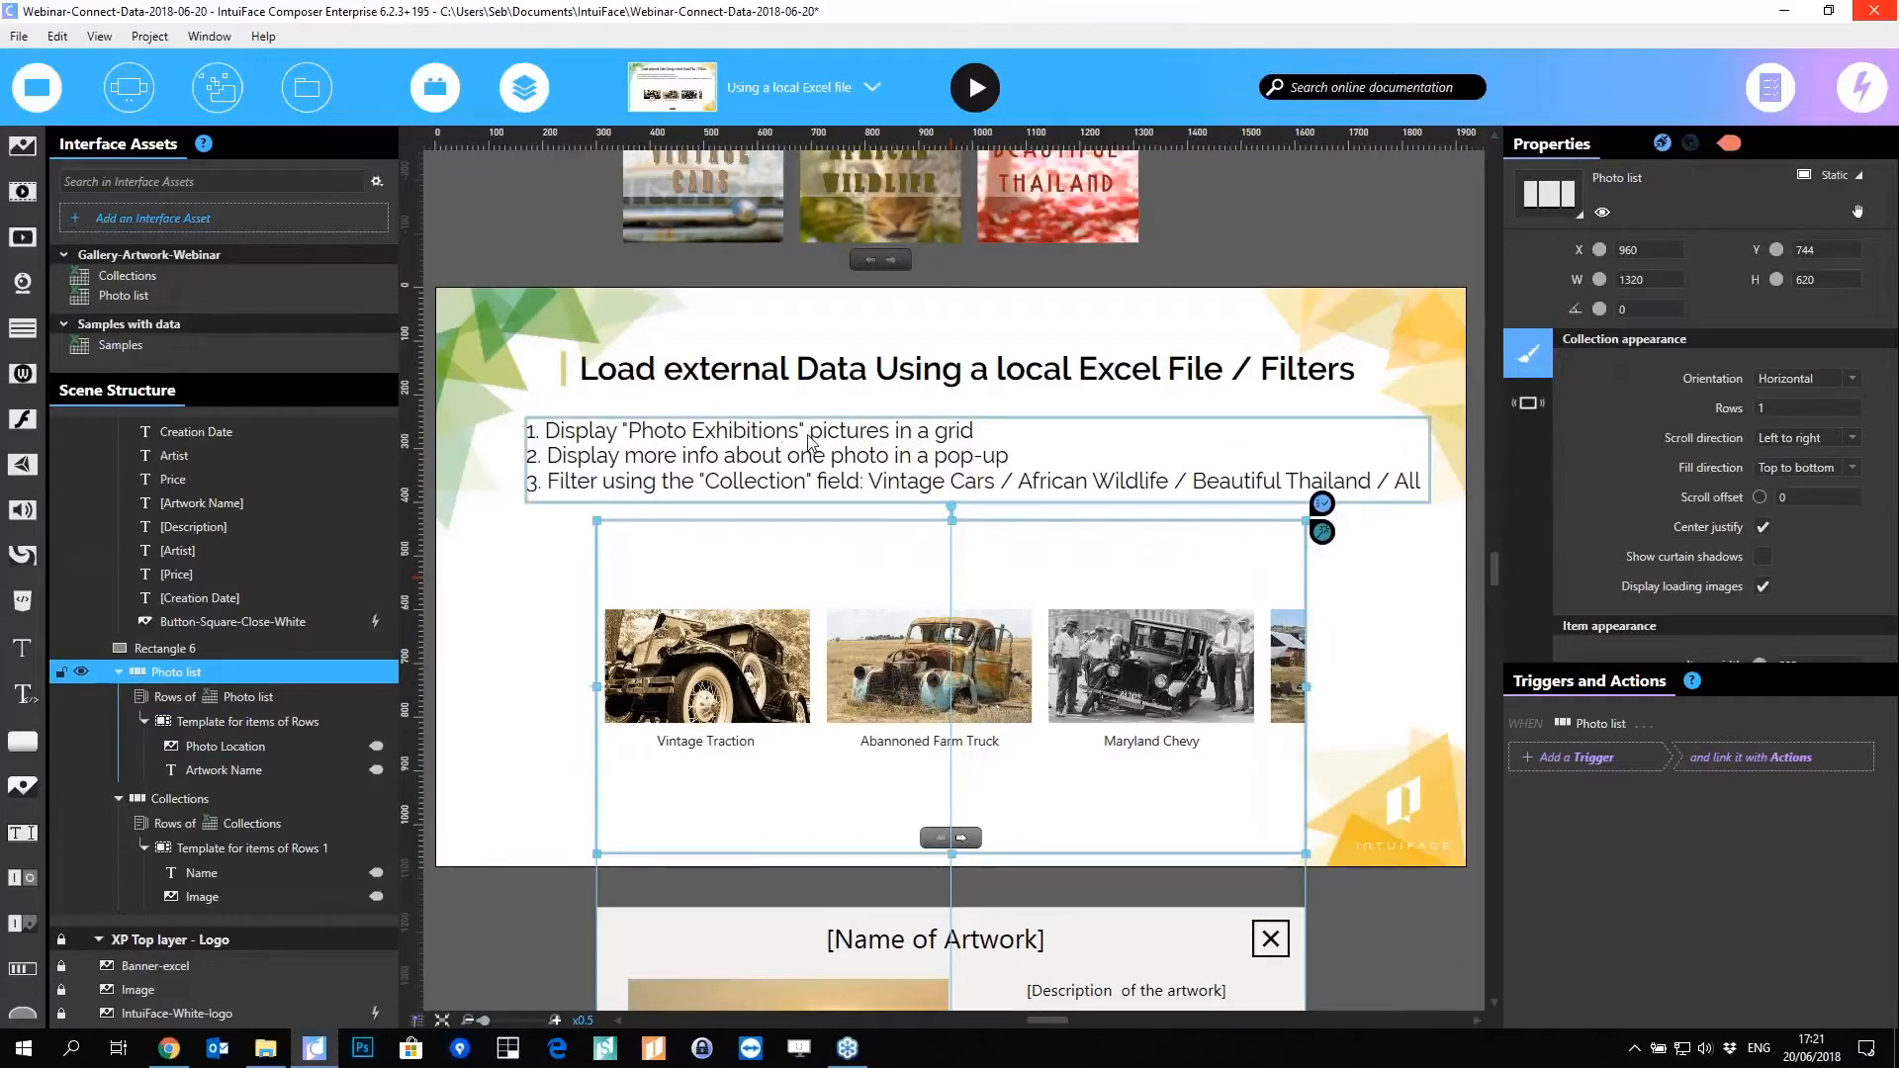
Step: Move the Photo list left, widen it to 1465, and set its Rows to 2
{"action": "left_click", "coordinate": [809, 442]}
{"action": "left_click", "coordinate": [957, 687]}
{"action": "left_click_drag", "start_coordinate": [957, 687], "coordinate": [807, 687]}
{"action": "left_click_drag", "start_coordinate": [1179, 686], "coordinate": [1423, 684]}
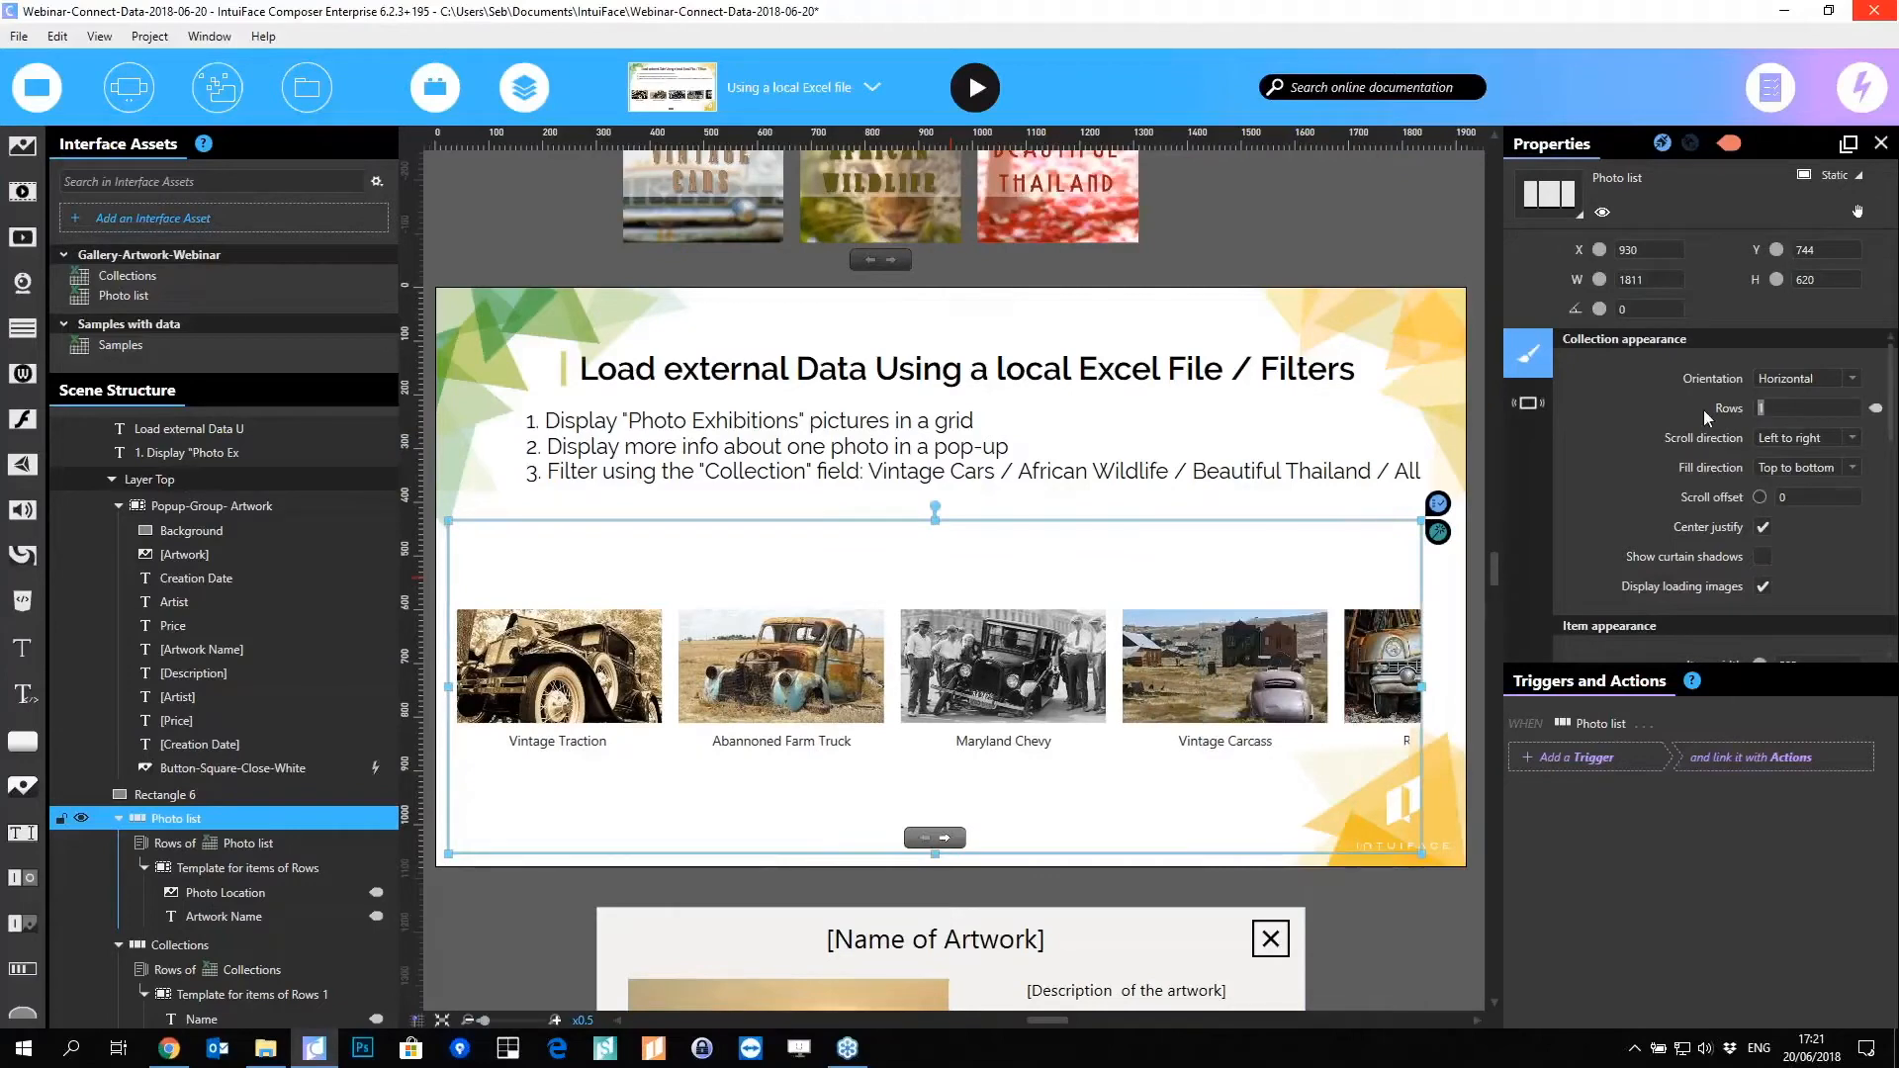
{"action": "type", "text": "2"}
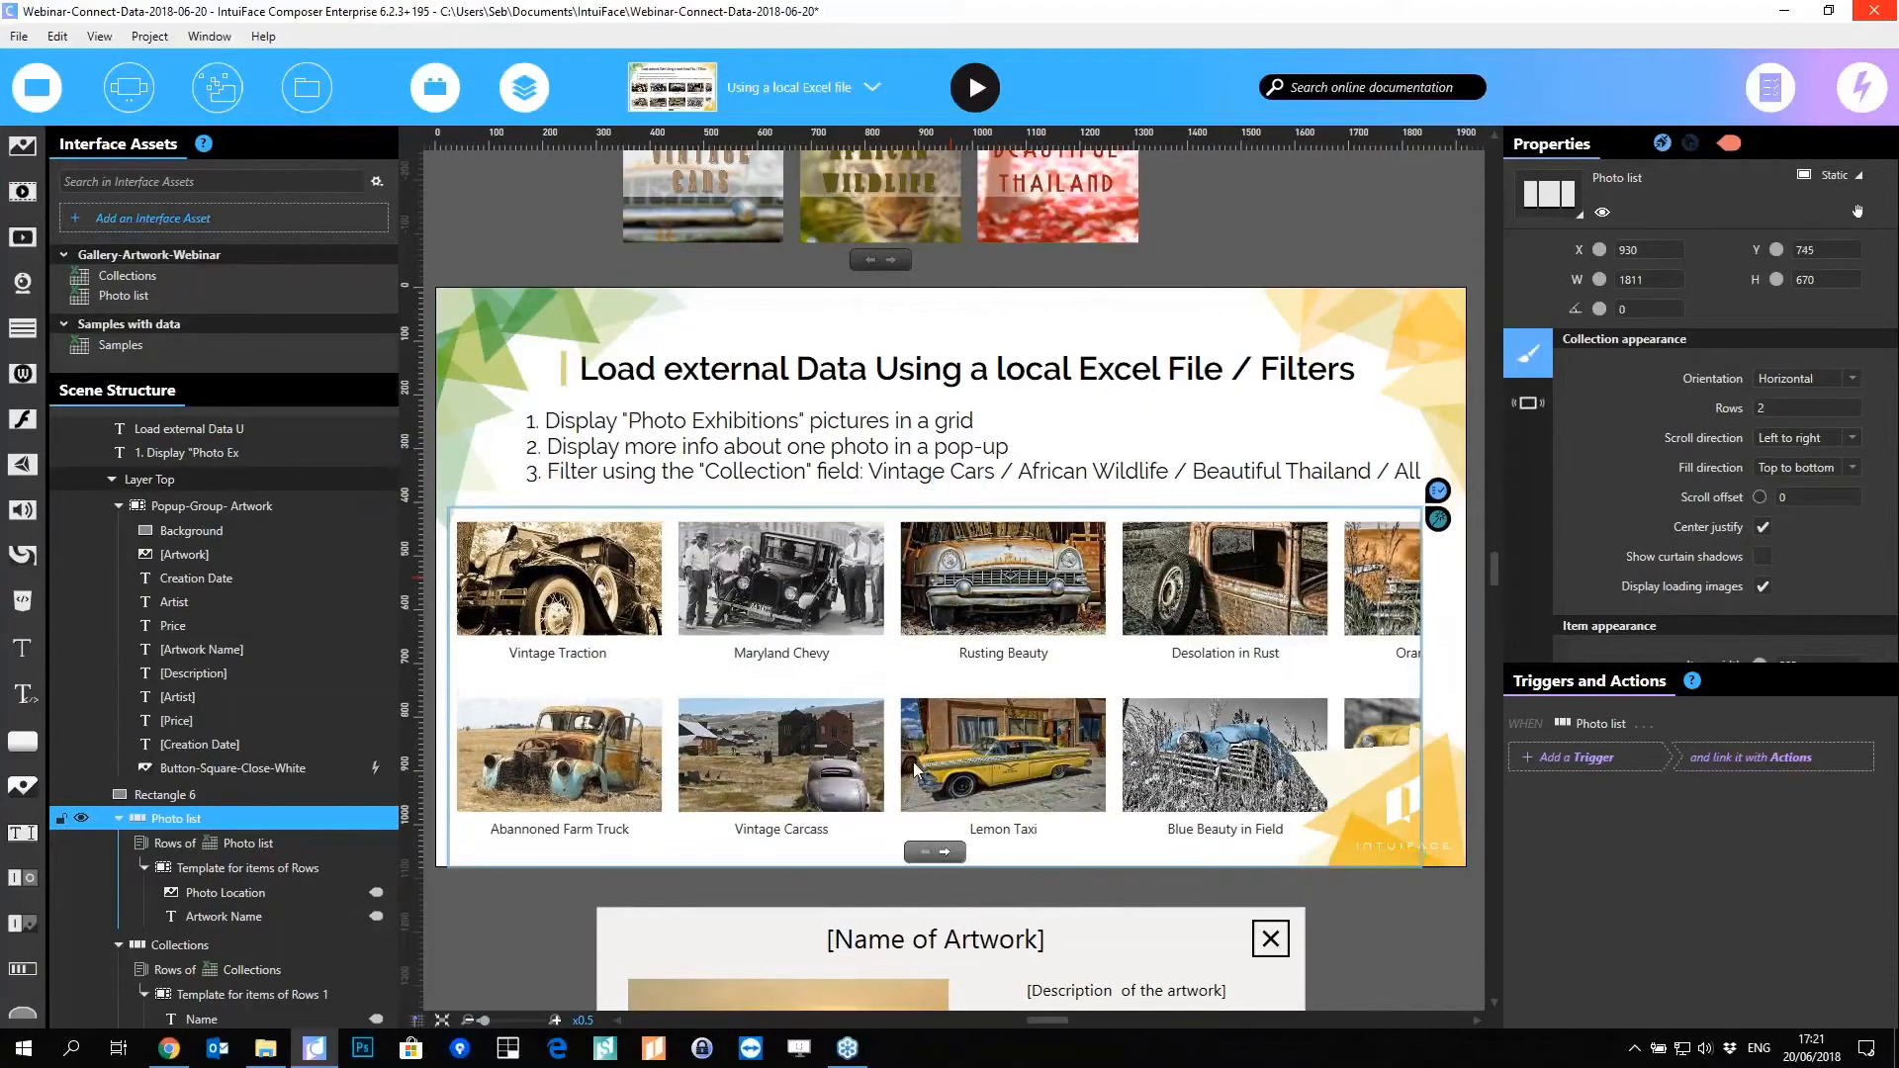
{"action": "left_click", "coordinate": [1528, 402]}
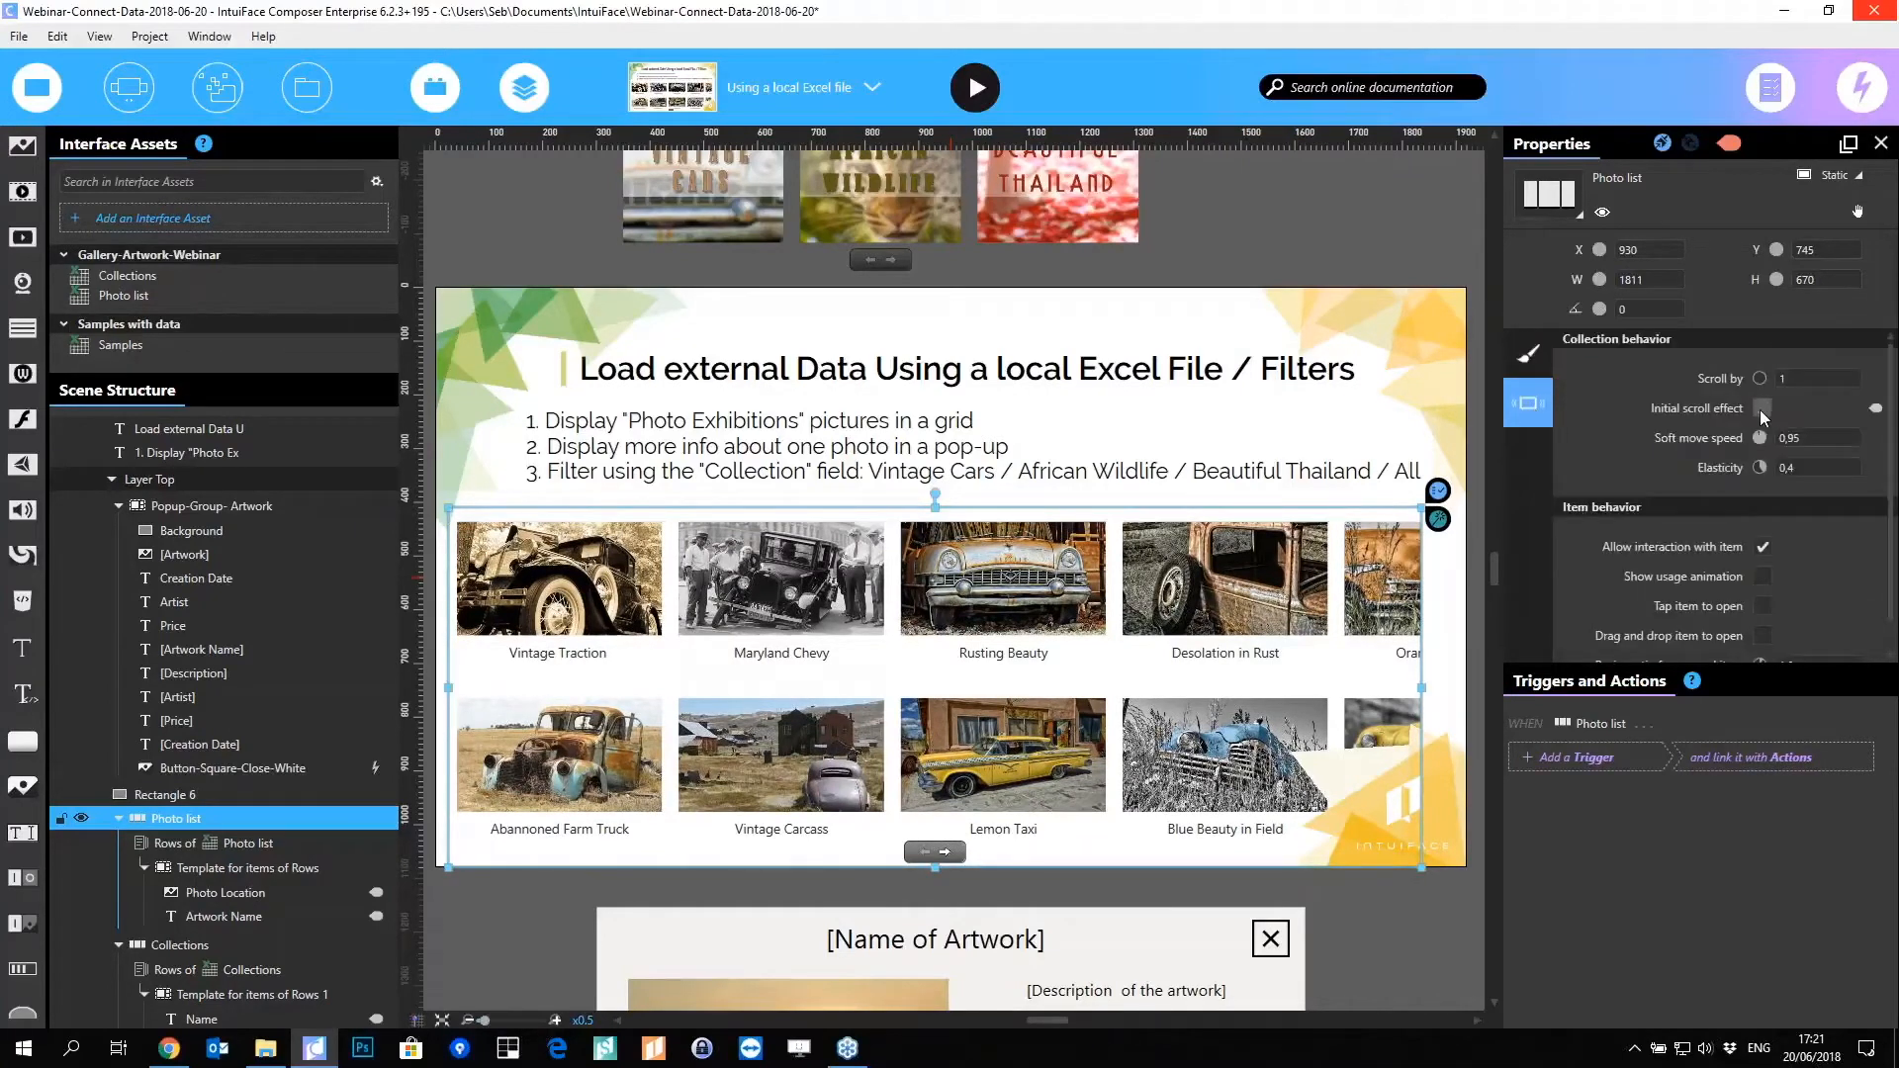
{"action": "left_click", "coordinate": [1528, 353]}
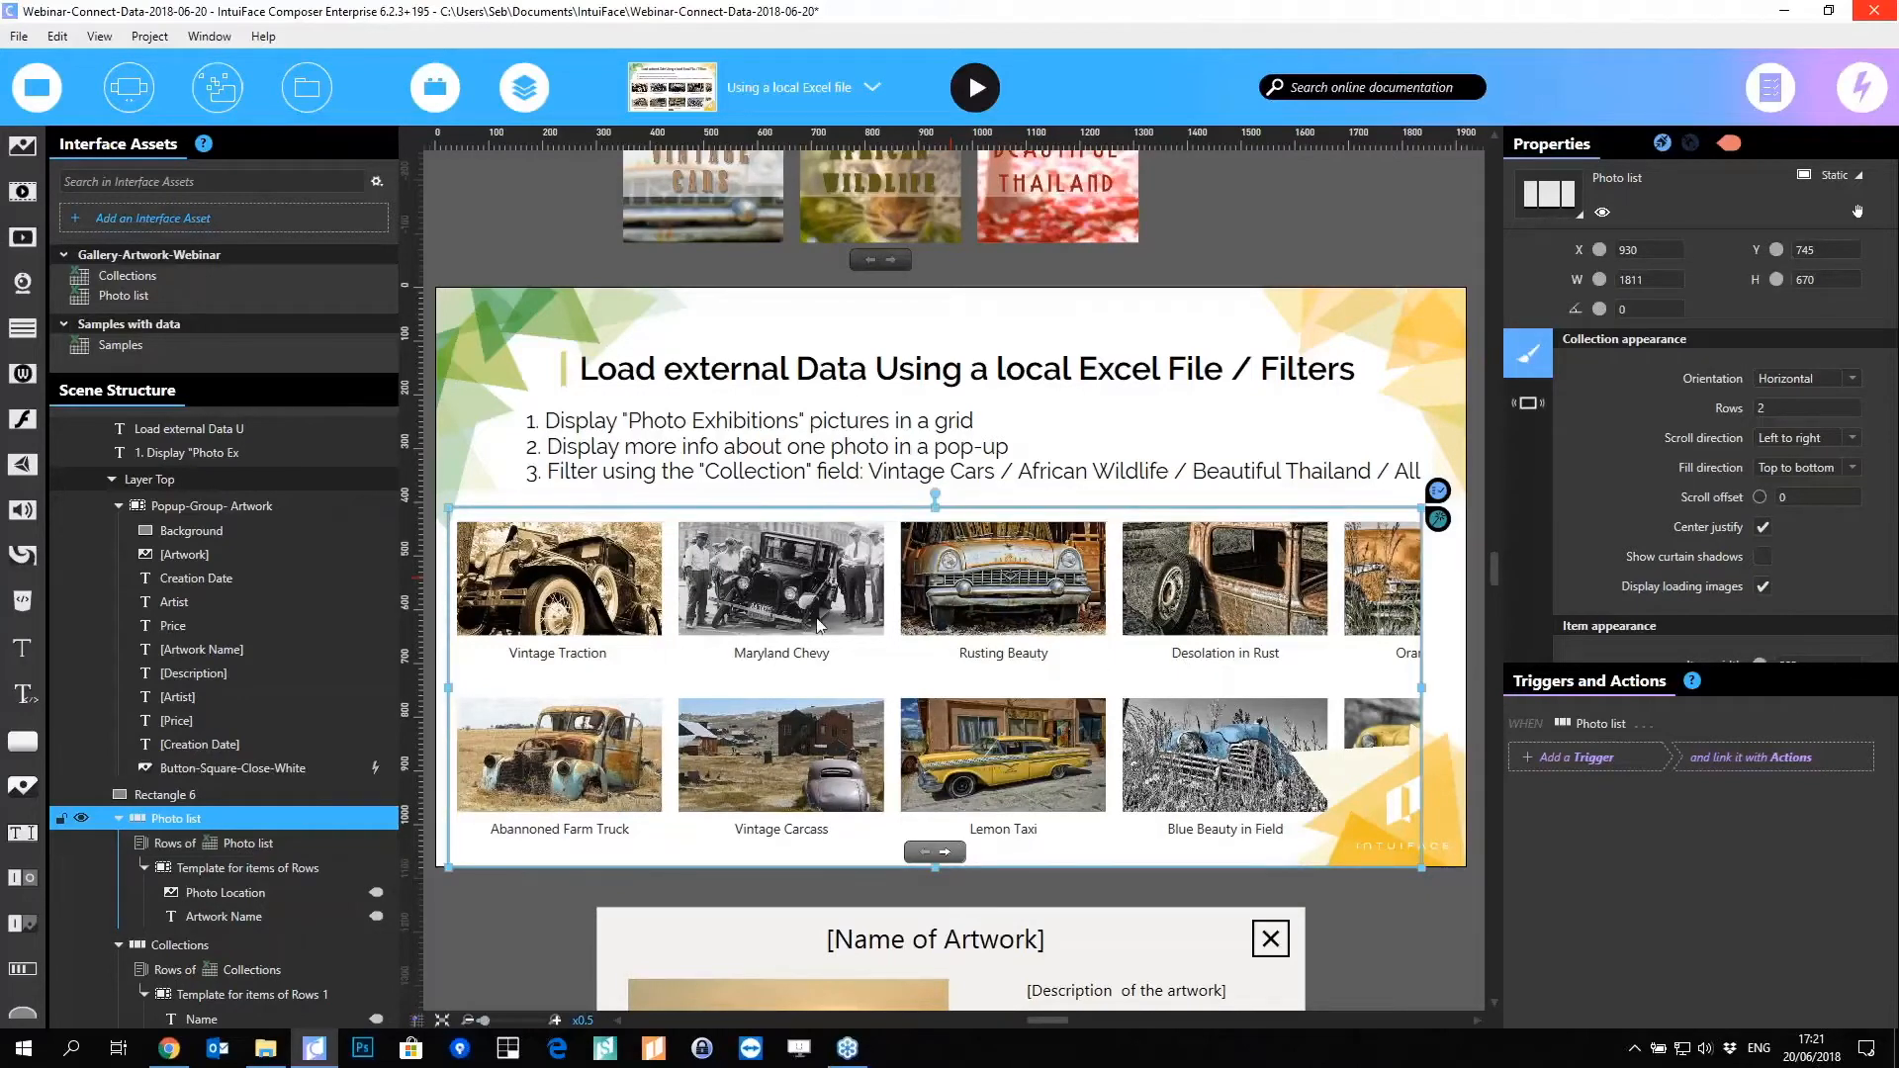
{"action": "left_click", "coordinate": [695, 485]}
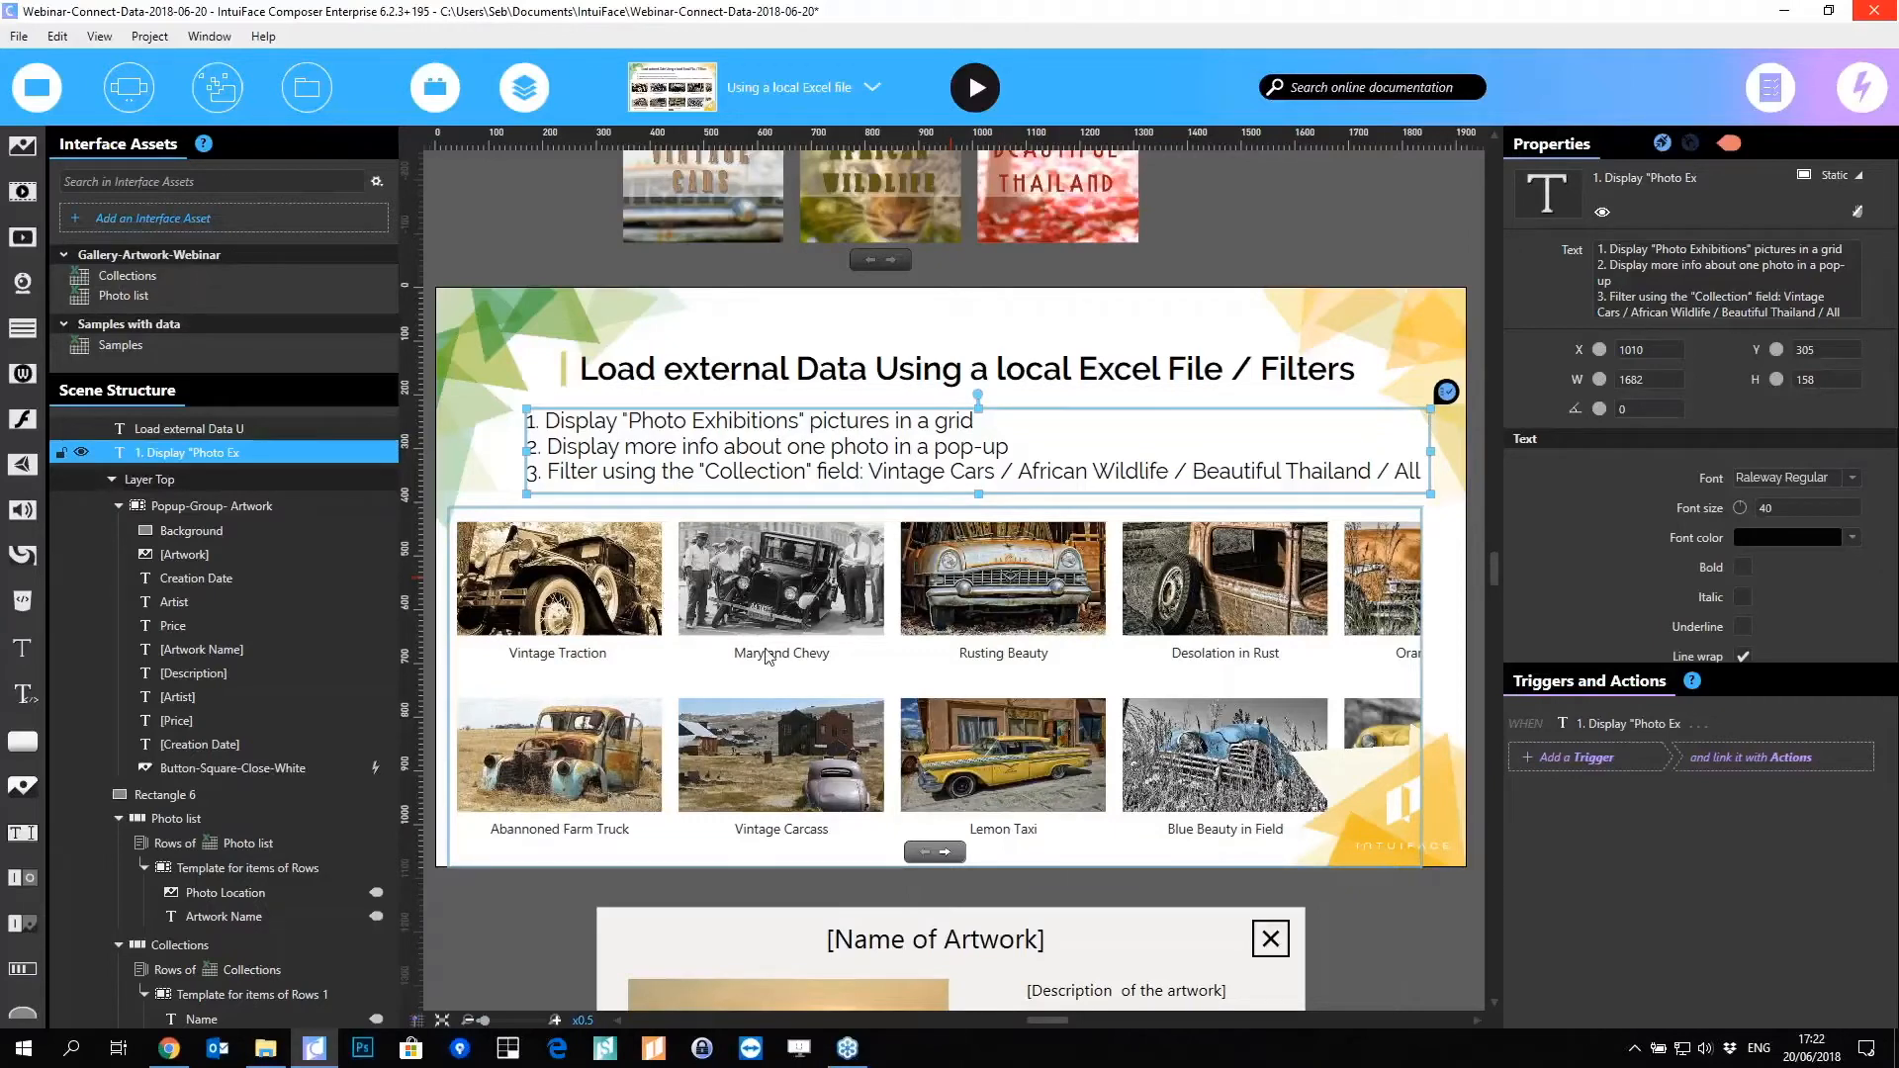
Step: Select the artwork pop-up group and undo an accidental move over the gallery
{"action": "scroll", "coordinate": [799, 732], "scroll_direction": "down", "scroll_amount": 5}
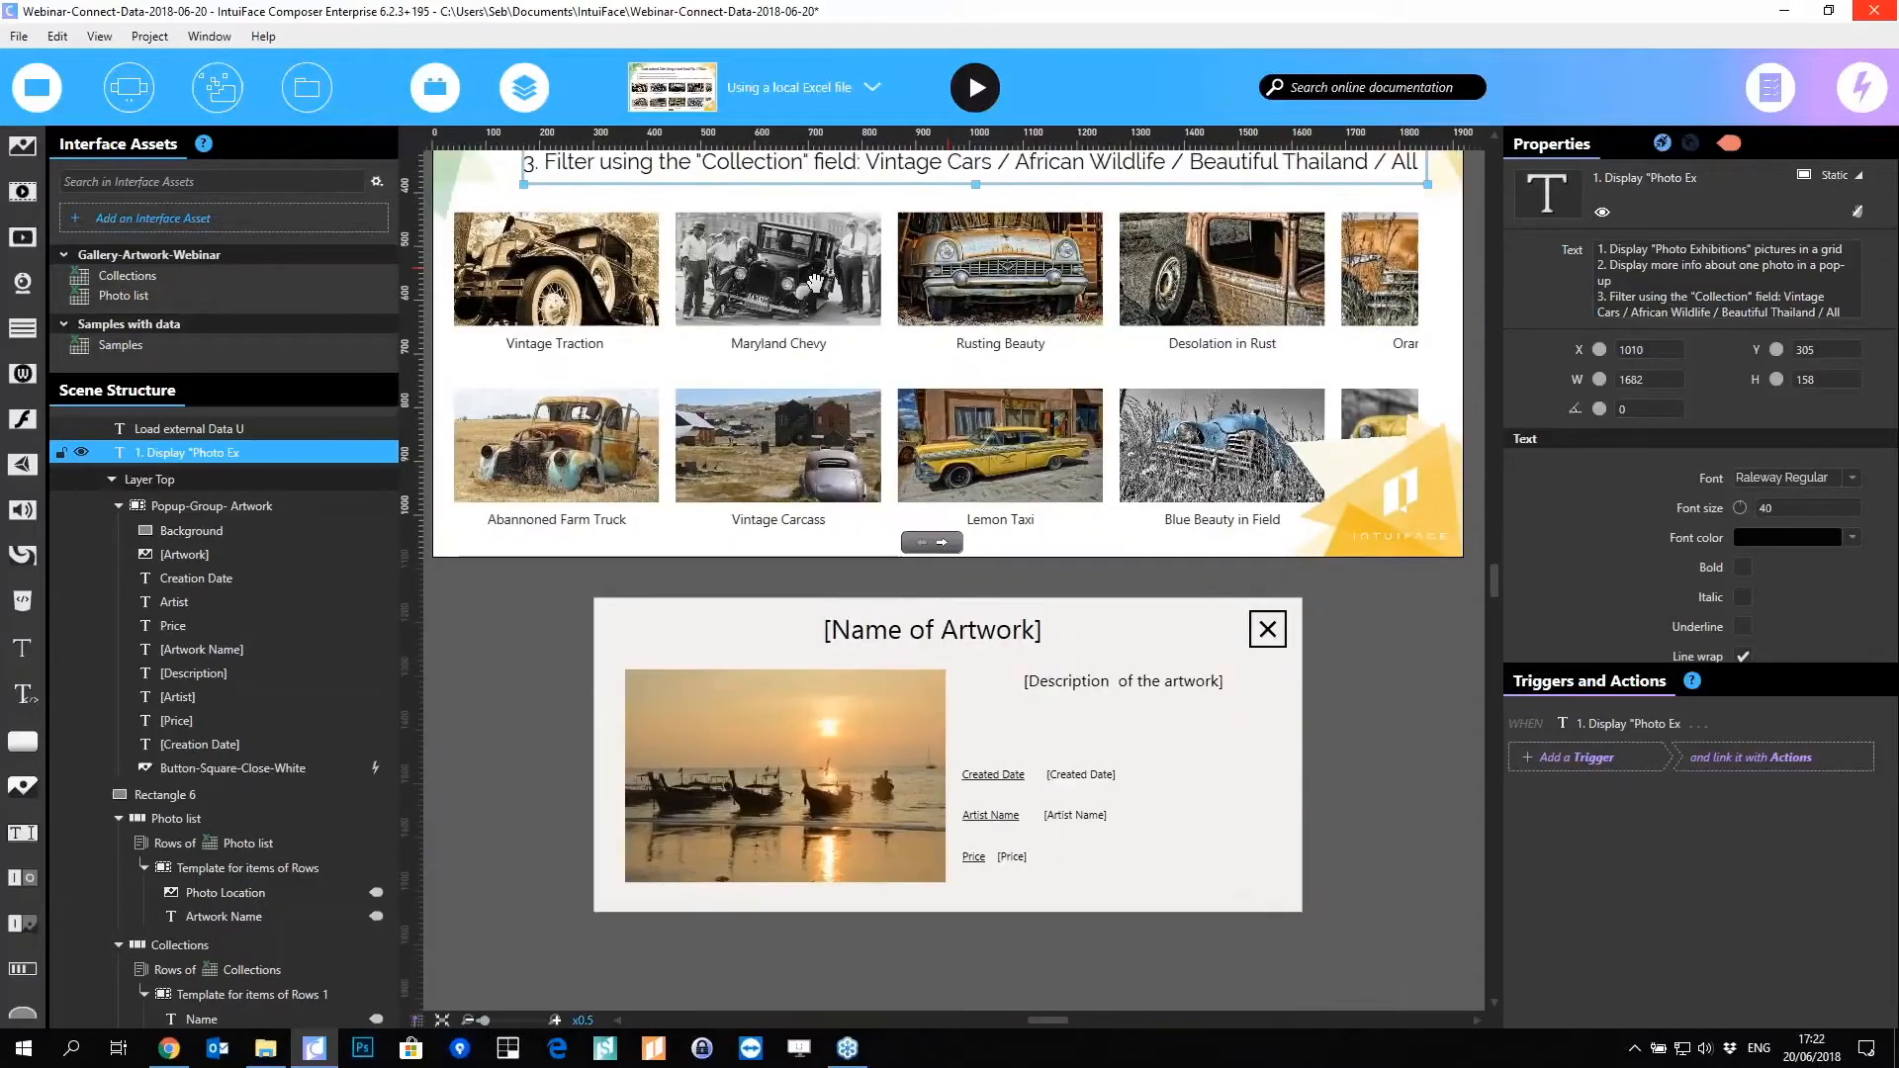
{"action": "left_click", "coordinate": [655, 519]}
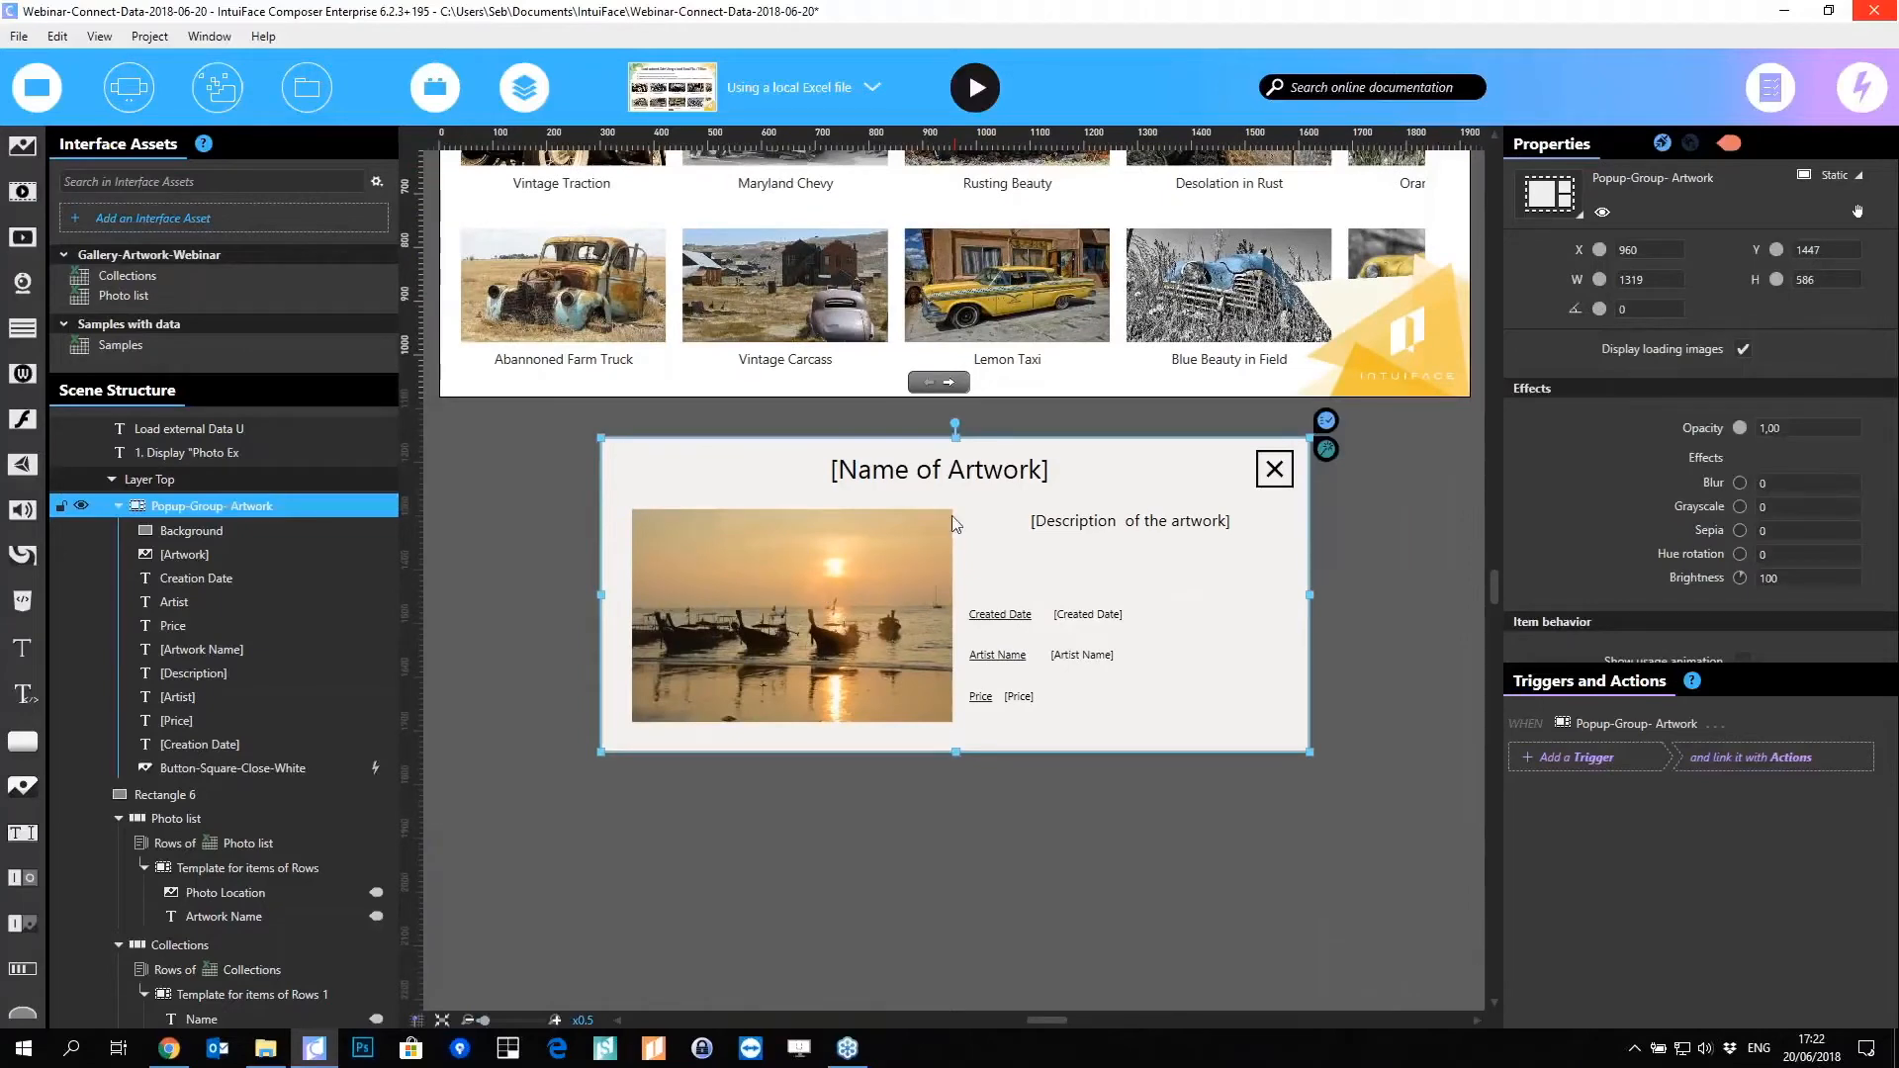
{"action": "scroll", "coordinate": [1004, 707], "scroll_direction": "down", "scroll_amount": 1}
{"action": "scroll", "coordinate": [935, 673], "scroll_direction": "down", "scroll_amount": 1}
{"action": "scroll", "coordinate": [934, 594], "scroll_direction": "up", "scroll_amount": 2}
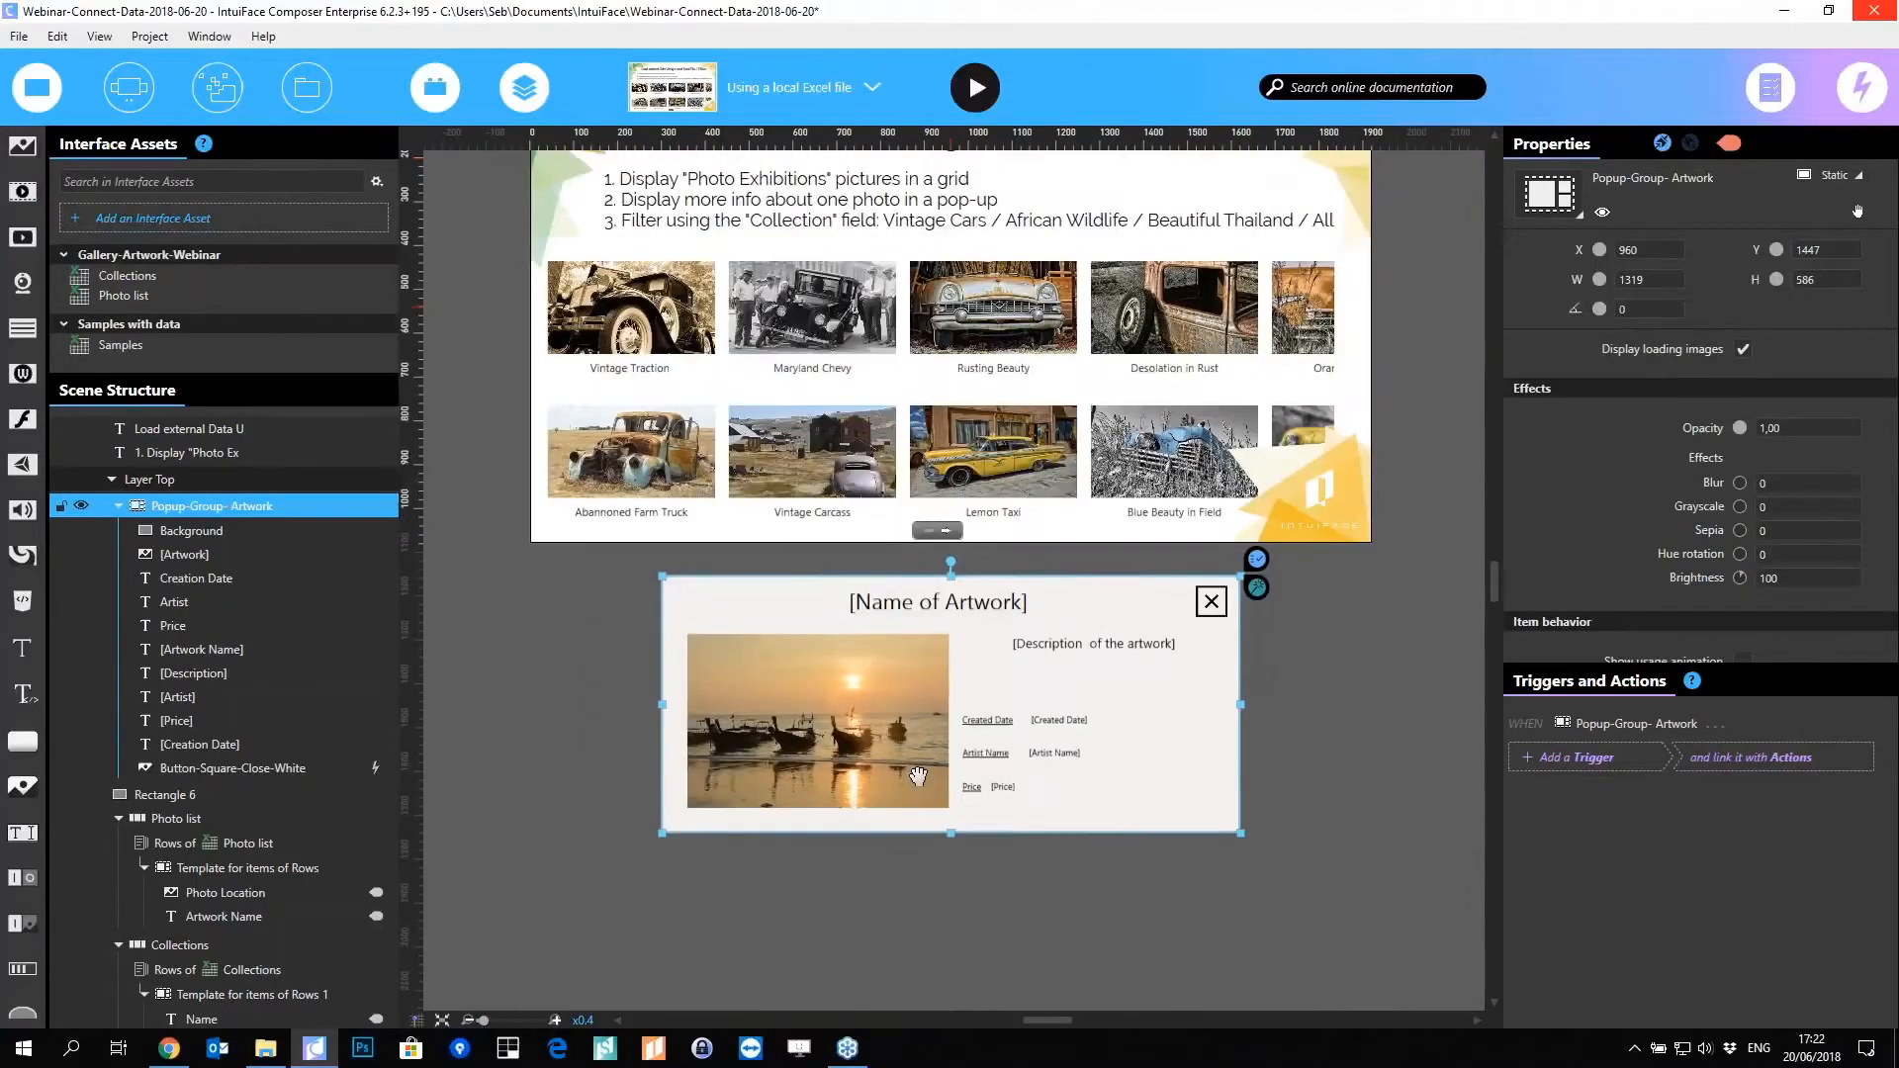
{"action": "left_click_drag", "start_coordinate": [935, 772], "coordinate": [918, 435]}
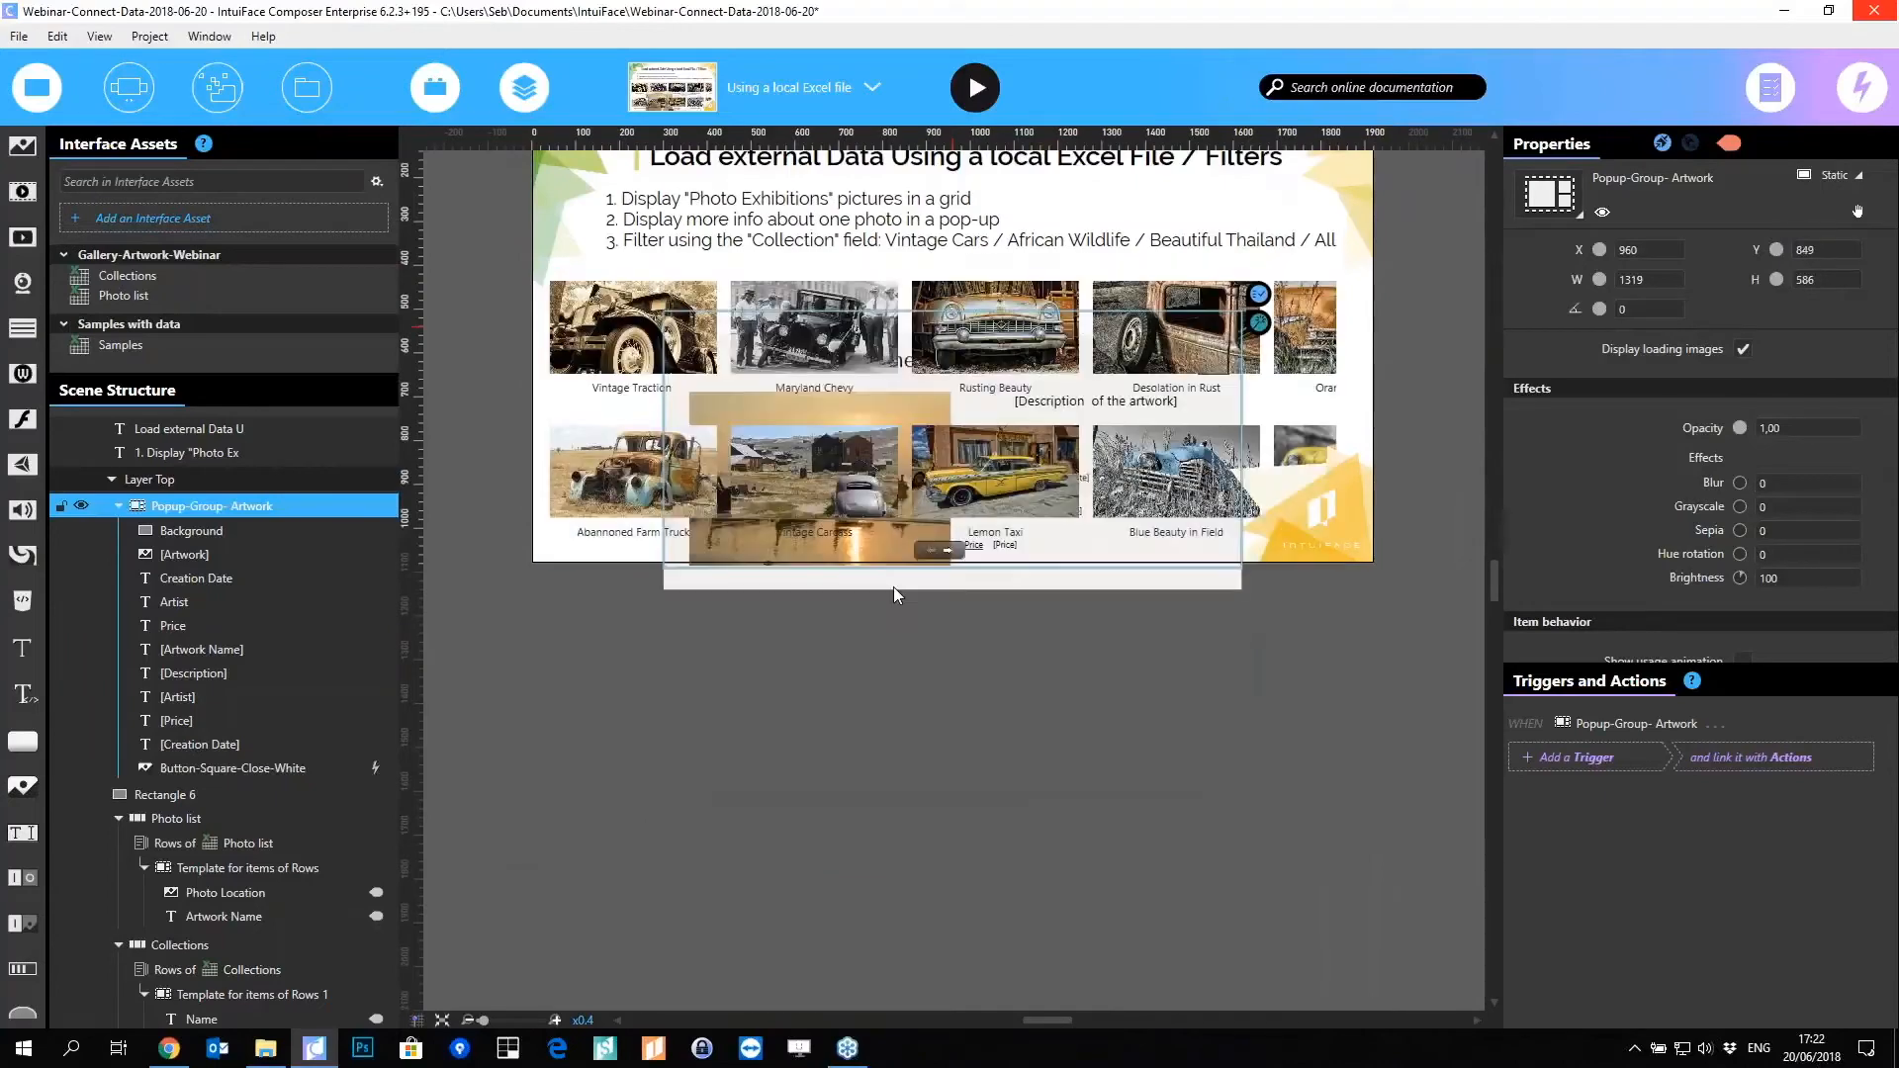
{"action": "key", "text": "ctrl+z"}
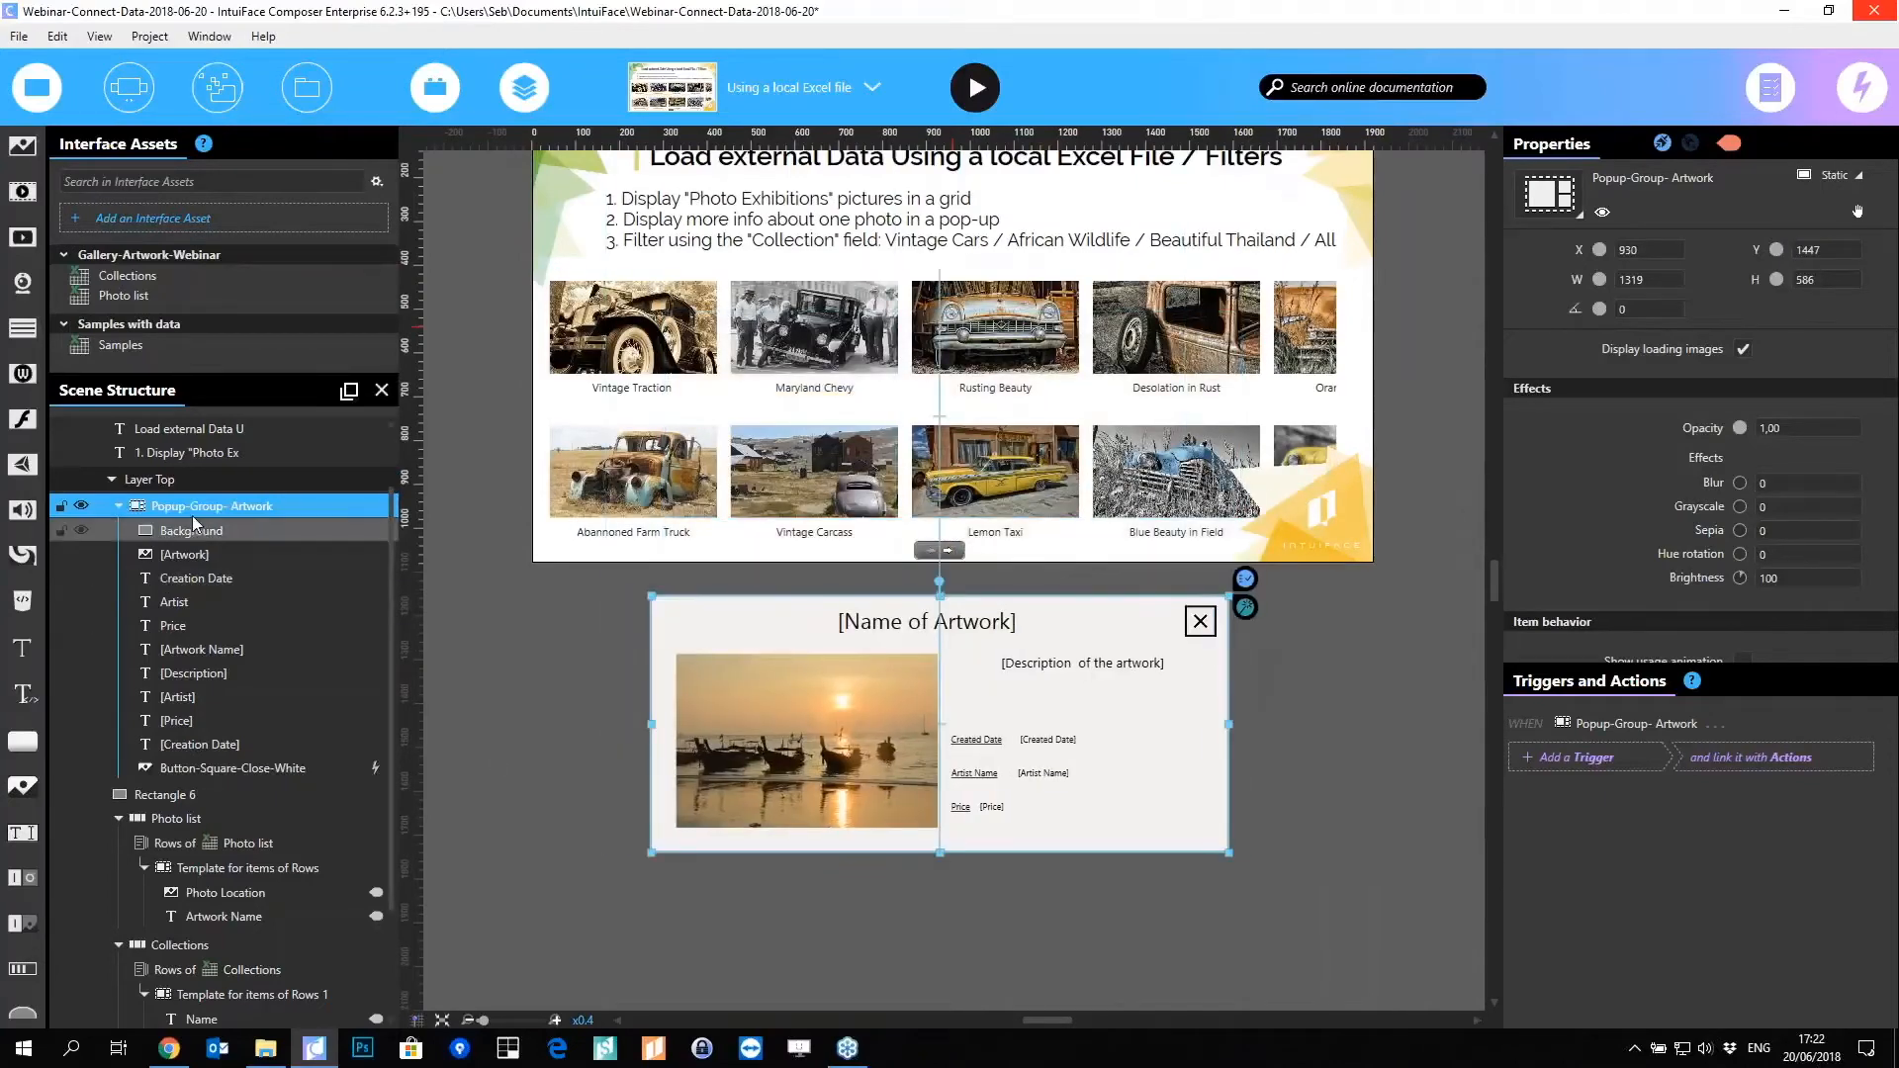
Step: Add Layer 2 and drag Popup-Group-Artwork into it, checking it stacks over the grid
{"action": "scroll", "coordinate": [193, 485], "scroll_direction": "up", "scroll_amount": 5}
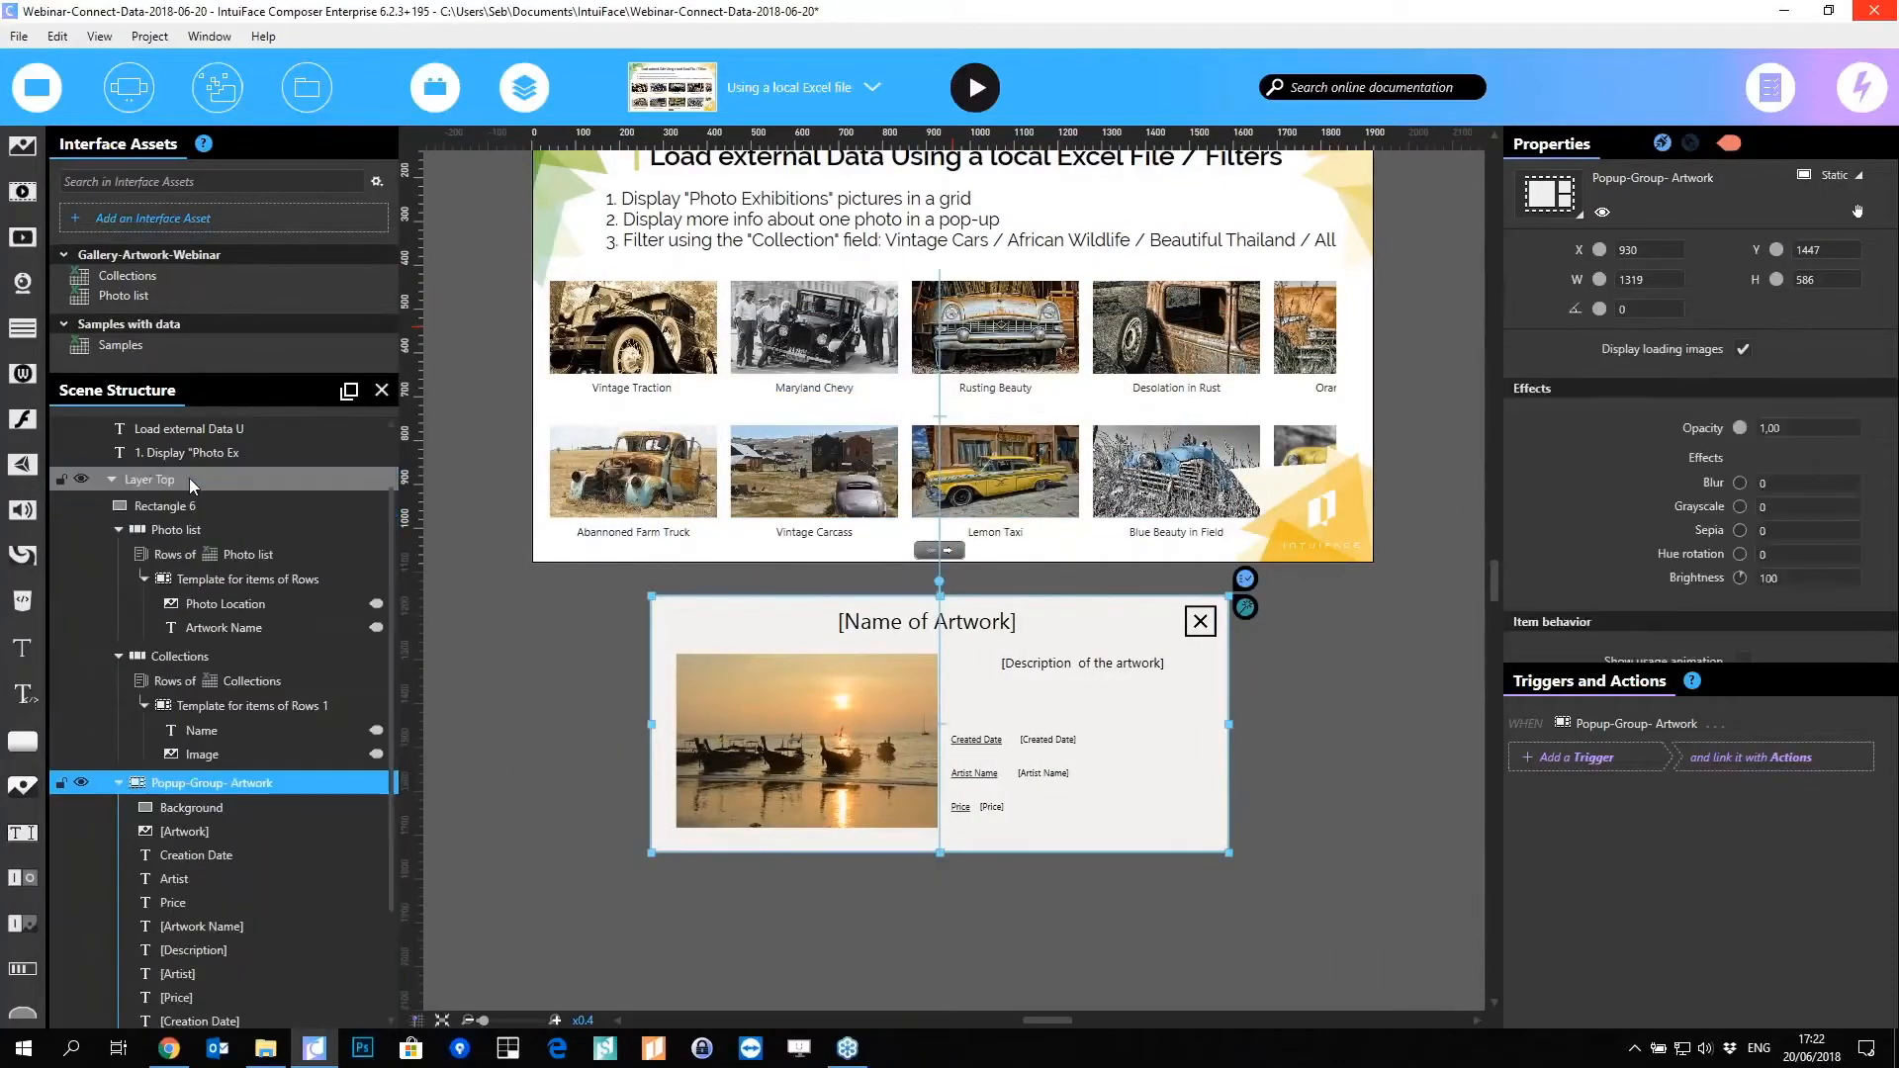
{"action": "left_click", "coordinate": [371, 461]}
{"action": "scroll", "coordinate": [371, 462], "scroll_direction": "down", "scroll_amount": 3}
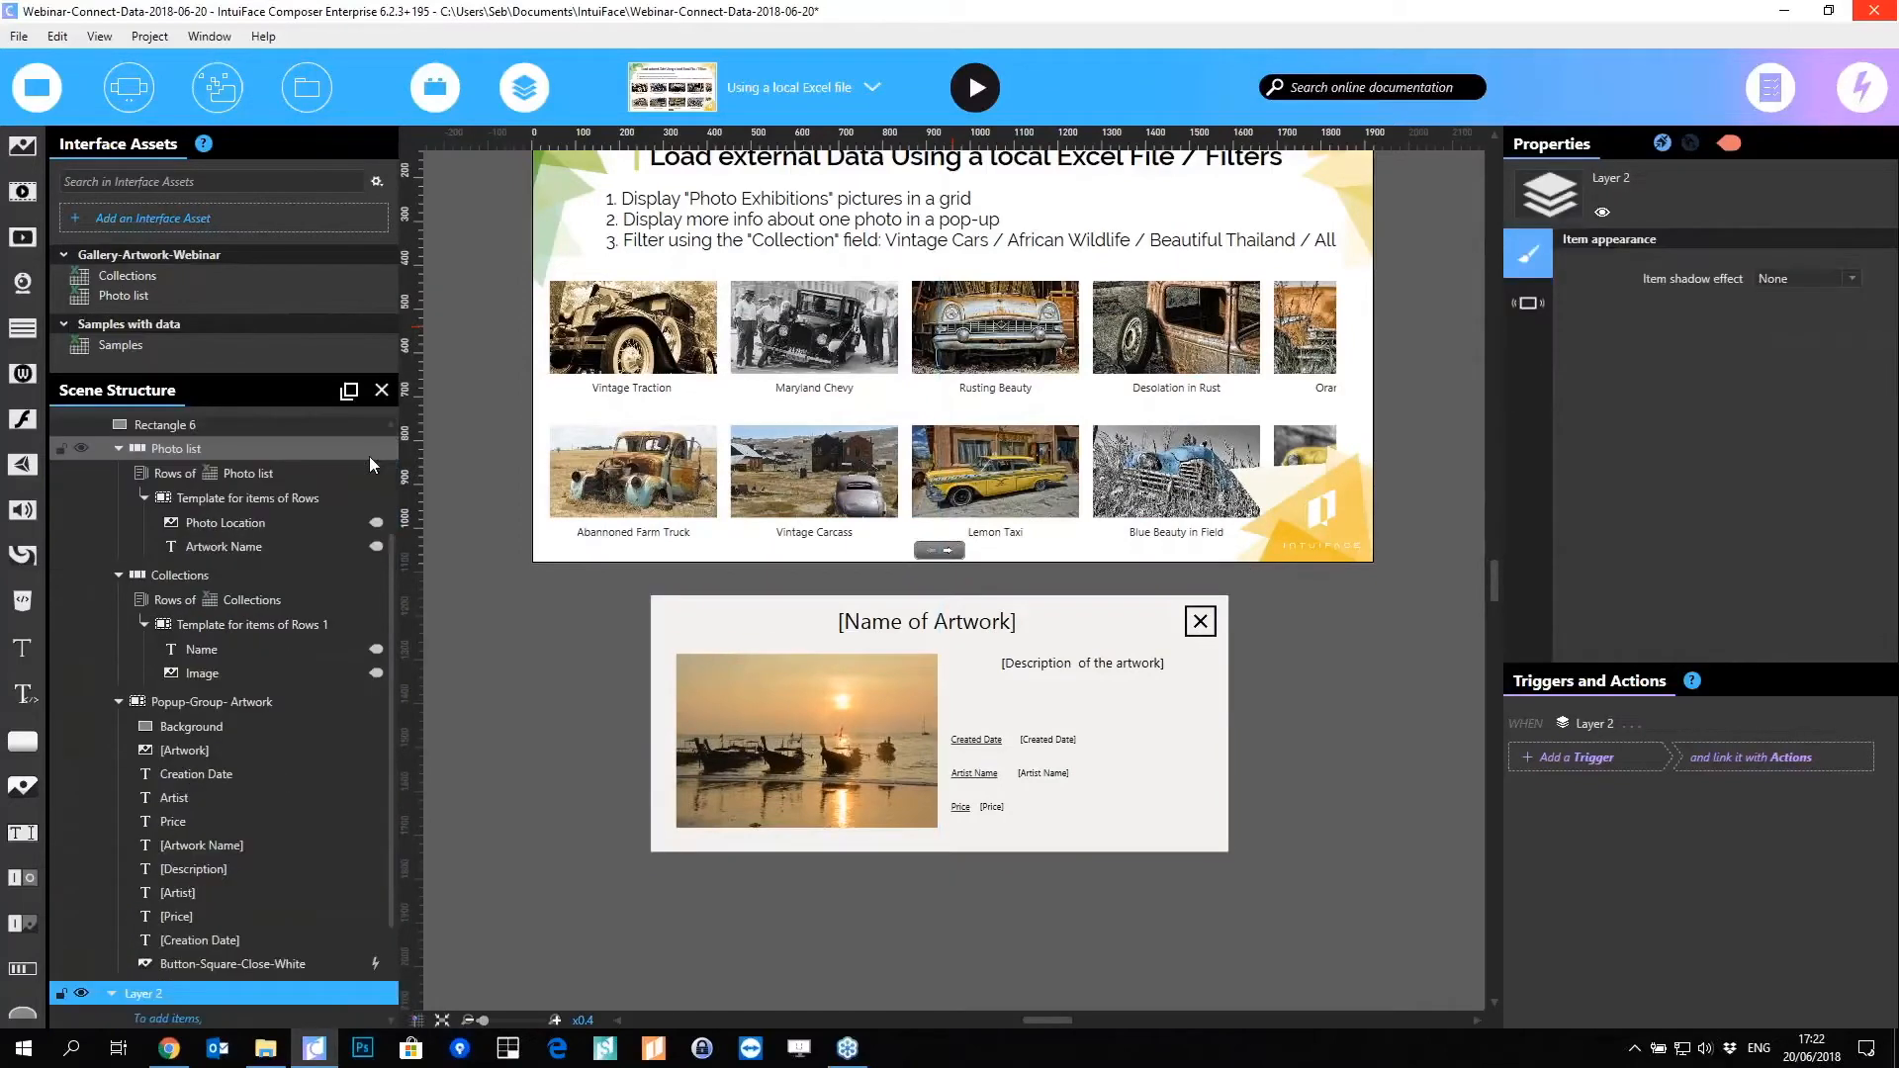
{"action": "left_click_drag", "start_coordinate": [178, 705], "coordinate": [170, 877]}
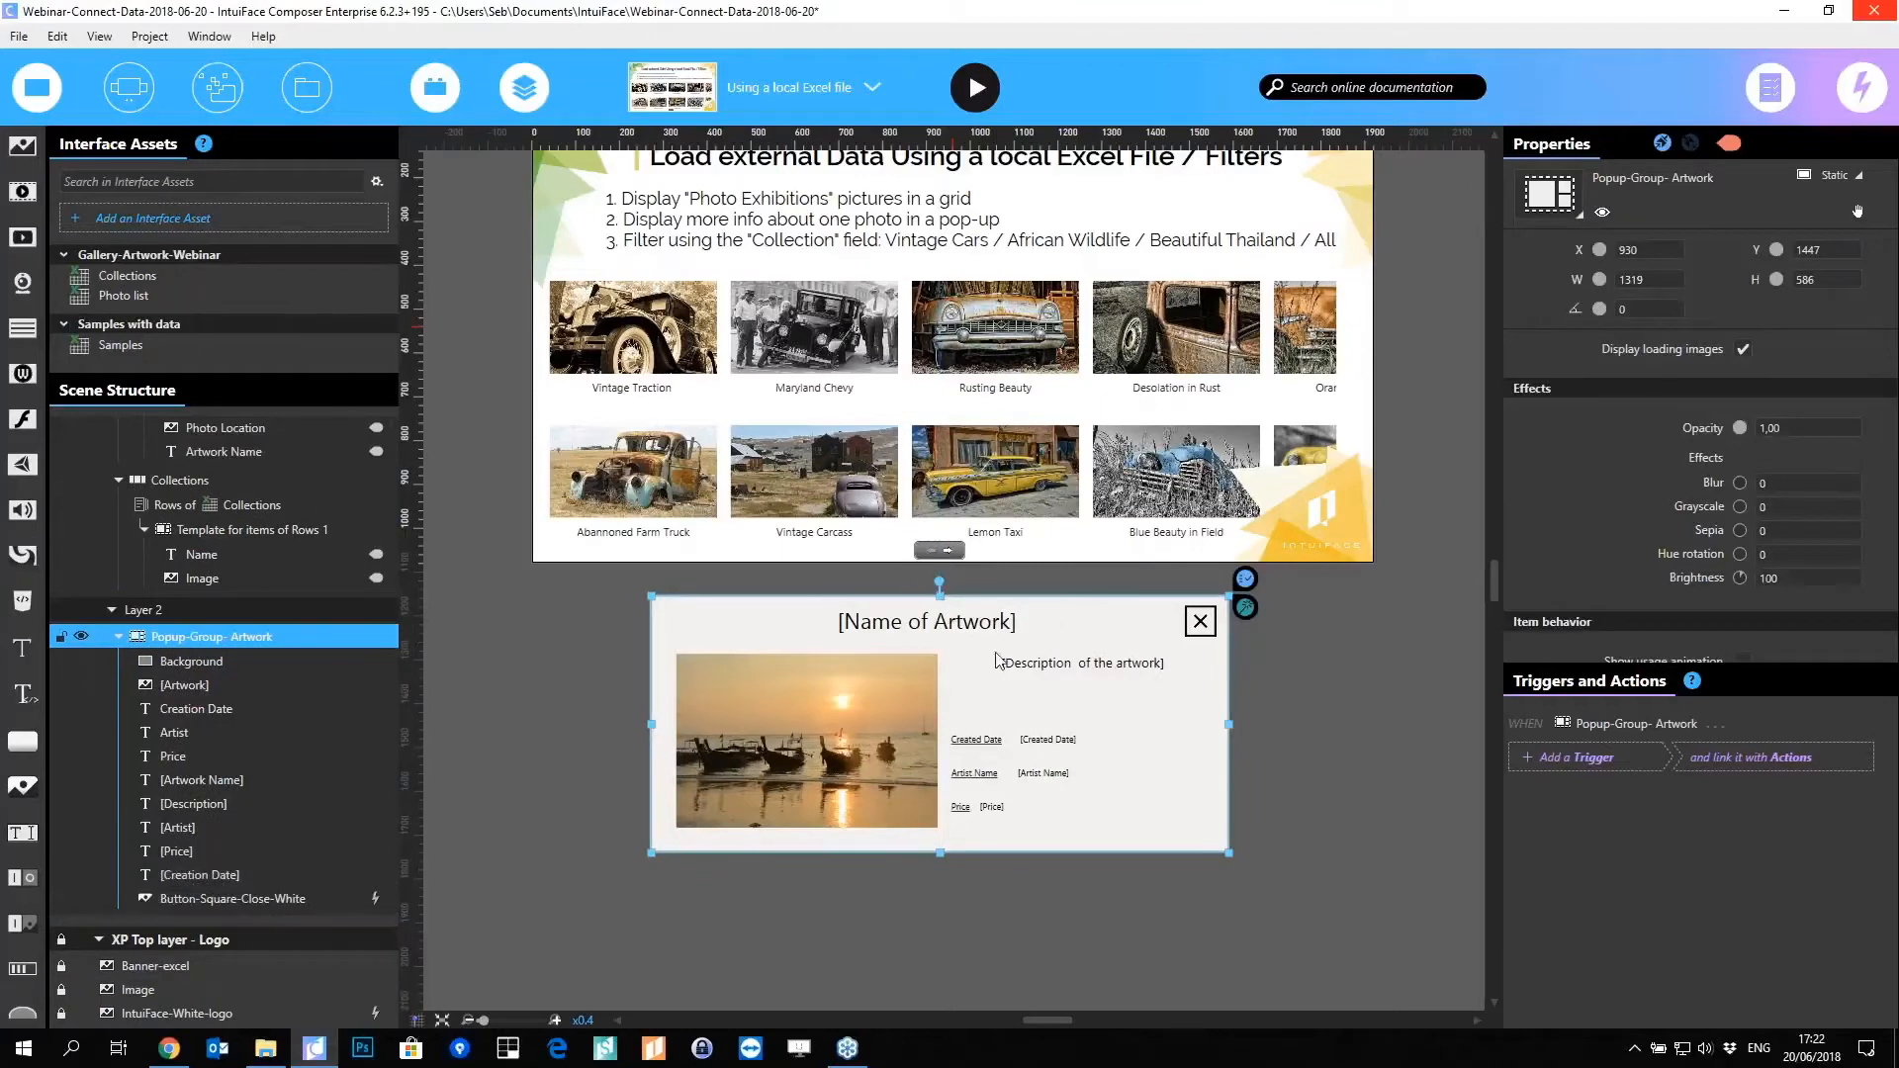
{"action": "mouse_move", "coordinate": [964, 739]}
{"action": "left_mouse_down"}
{"action": "mouse_move", "coordinate": [965, 391]}
{"action": "mouse_move", "coordinate": [964, 723]}
{"action": "left_mouse_up"}
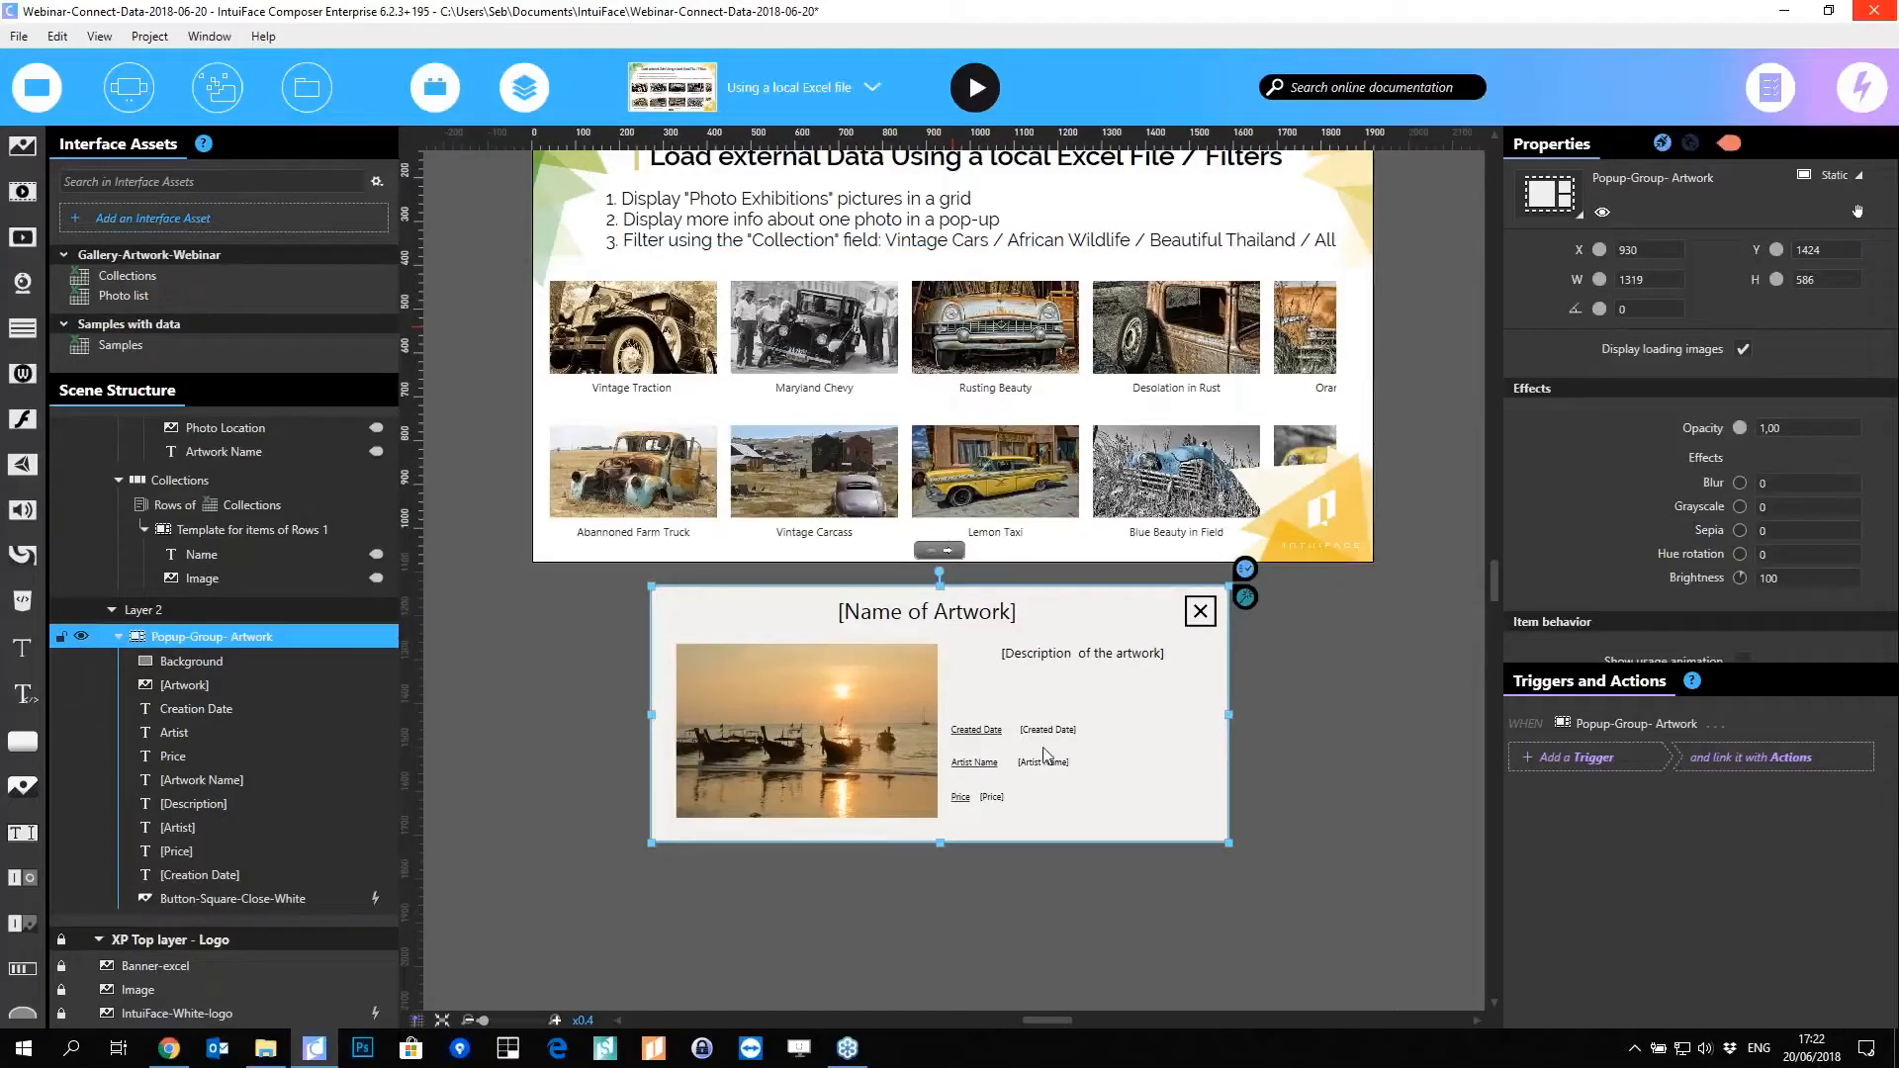
{"action": "left_click", "coordinate": [692, 416]}
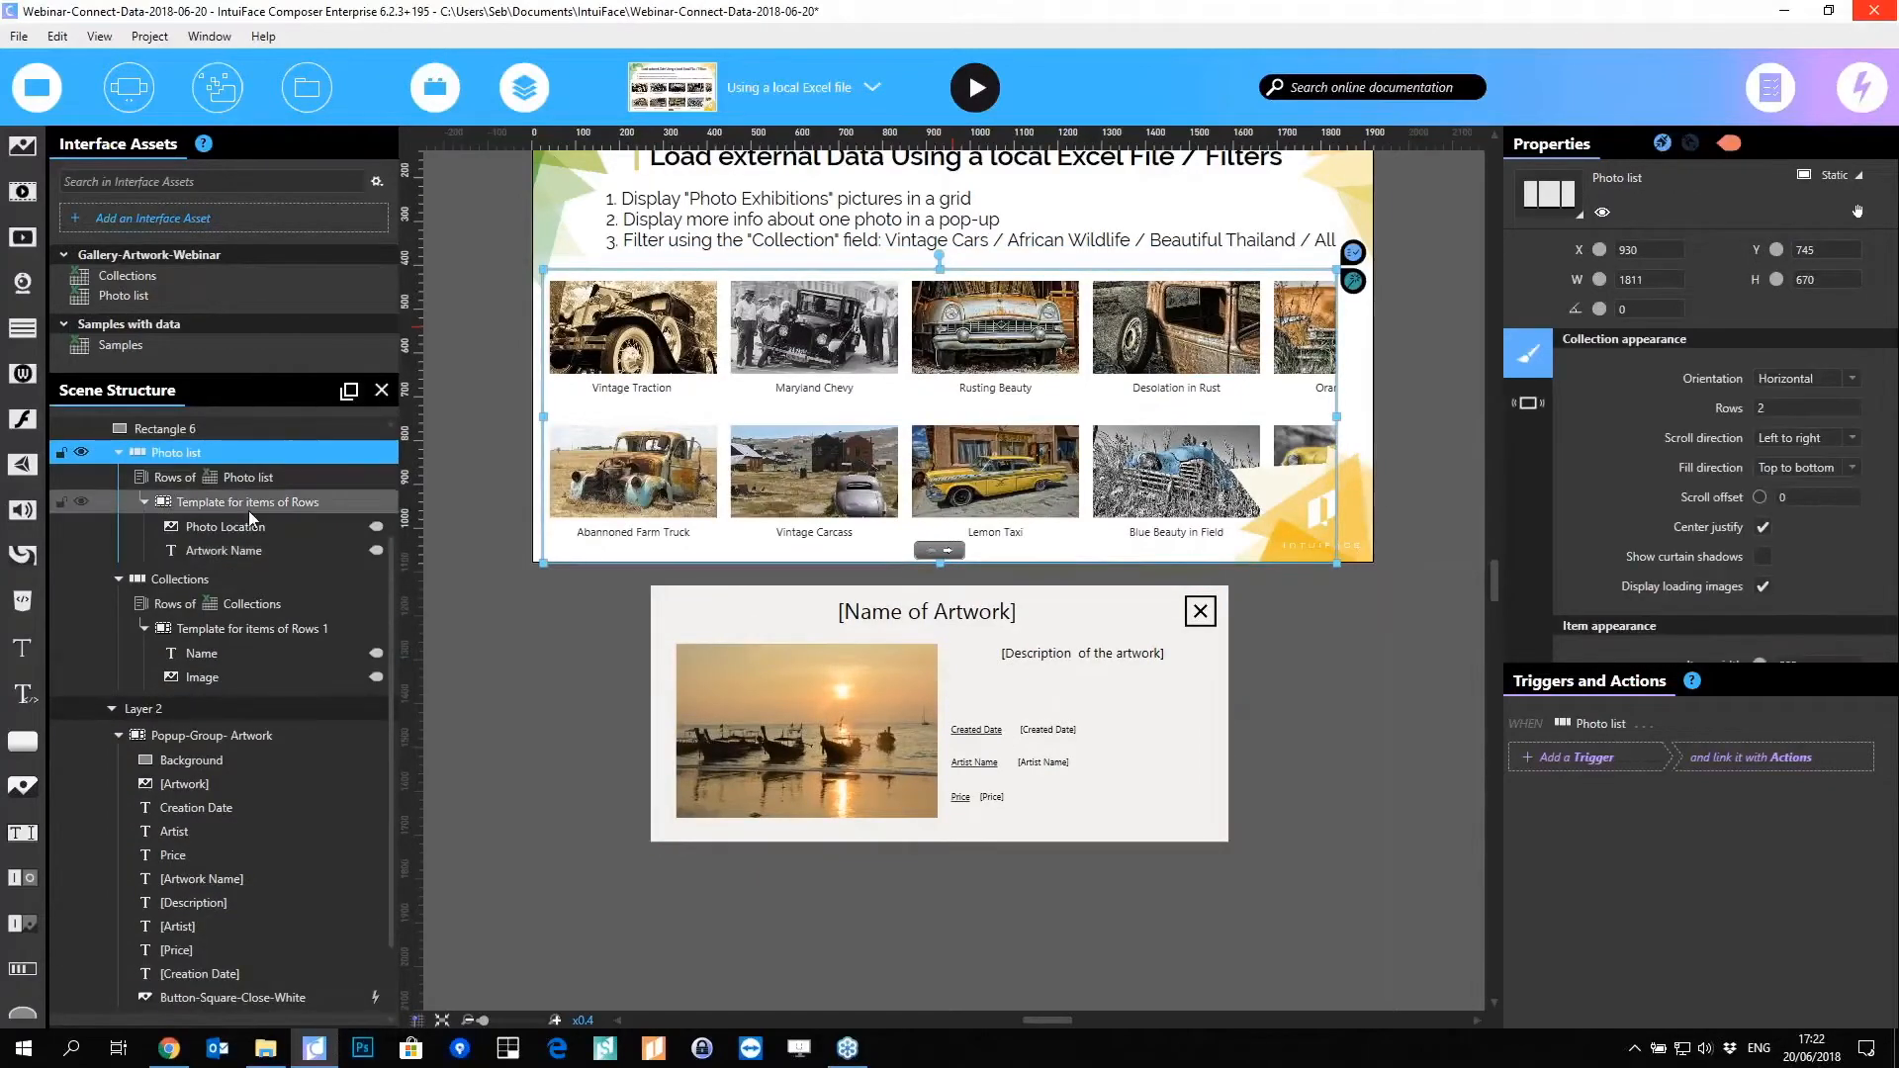
Step: Add a Touch and Gestures 'Is tapped' trigger to the Photo list's item template
{"action": "left_click", "coordinate": [251, 511]}
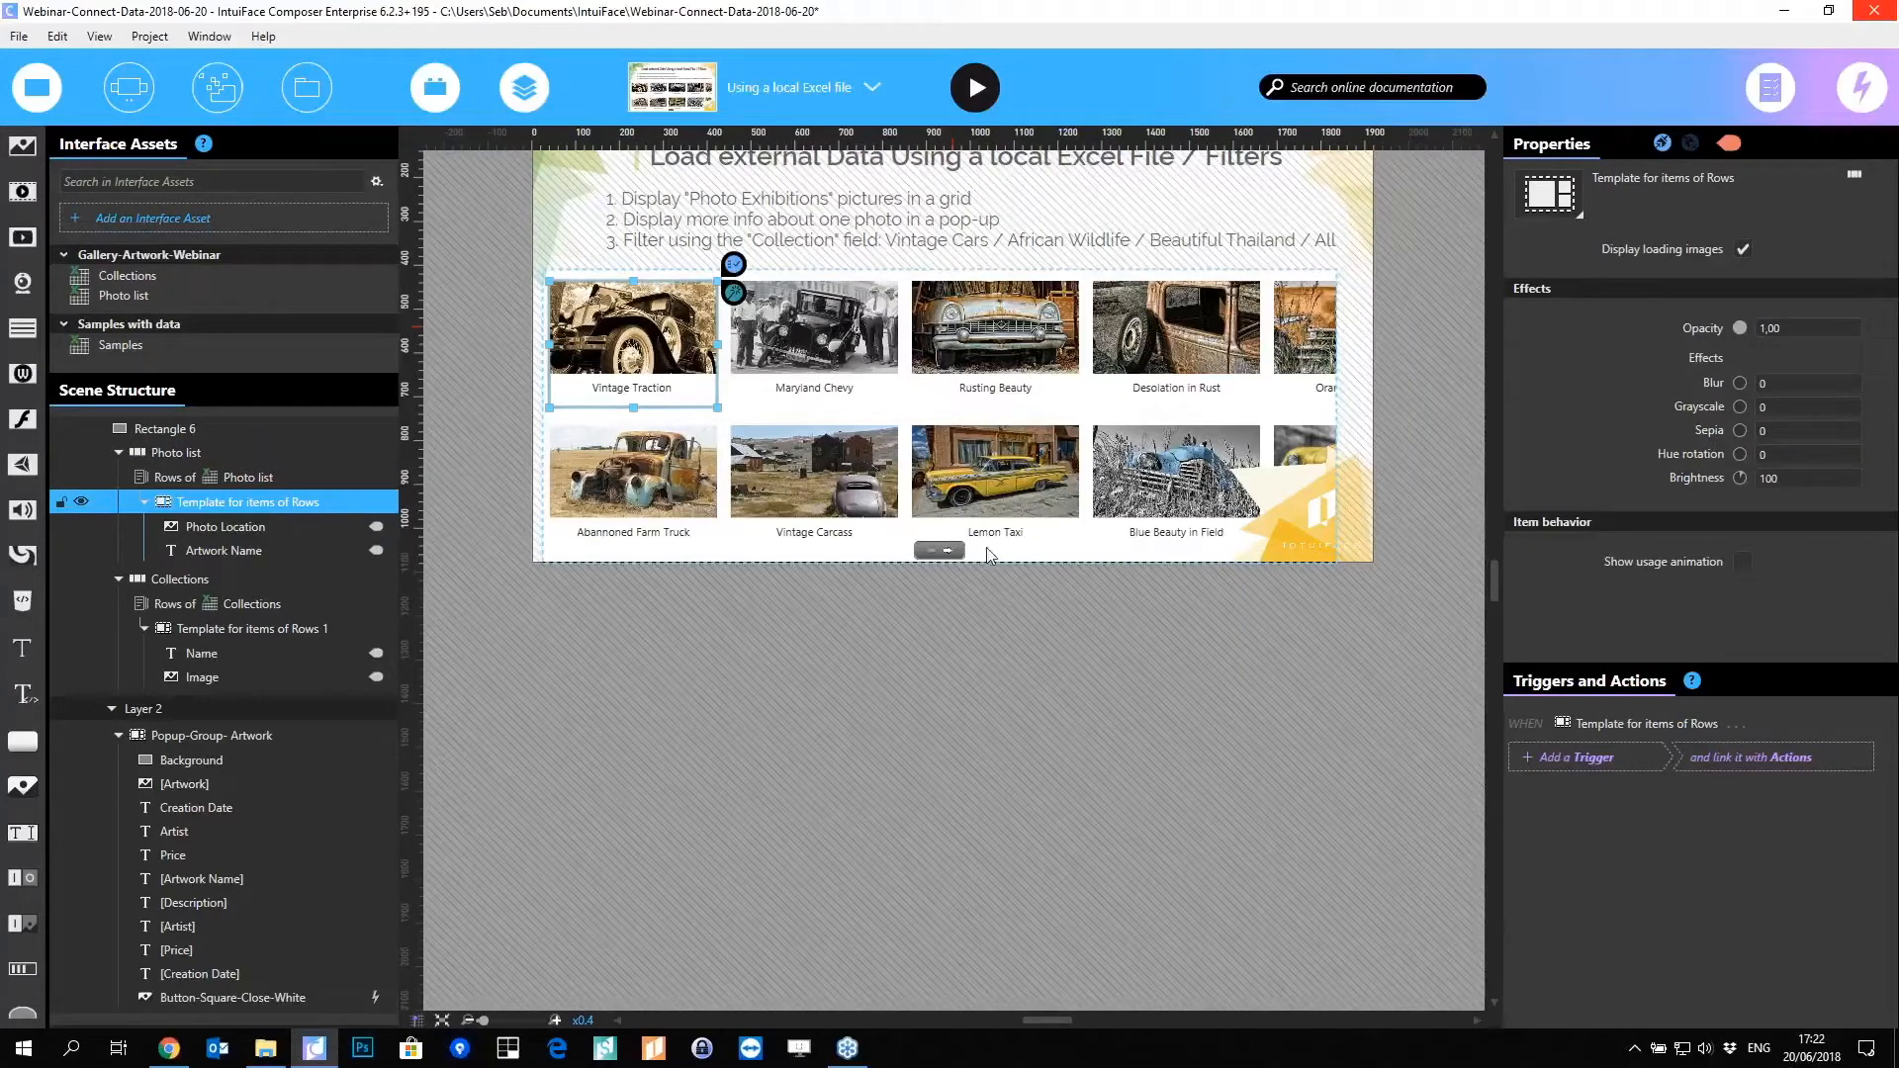
{"action": "left_click", "coordinate": [1575, 758]}
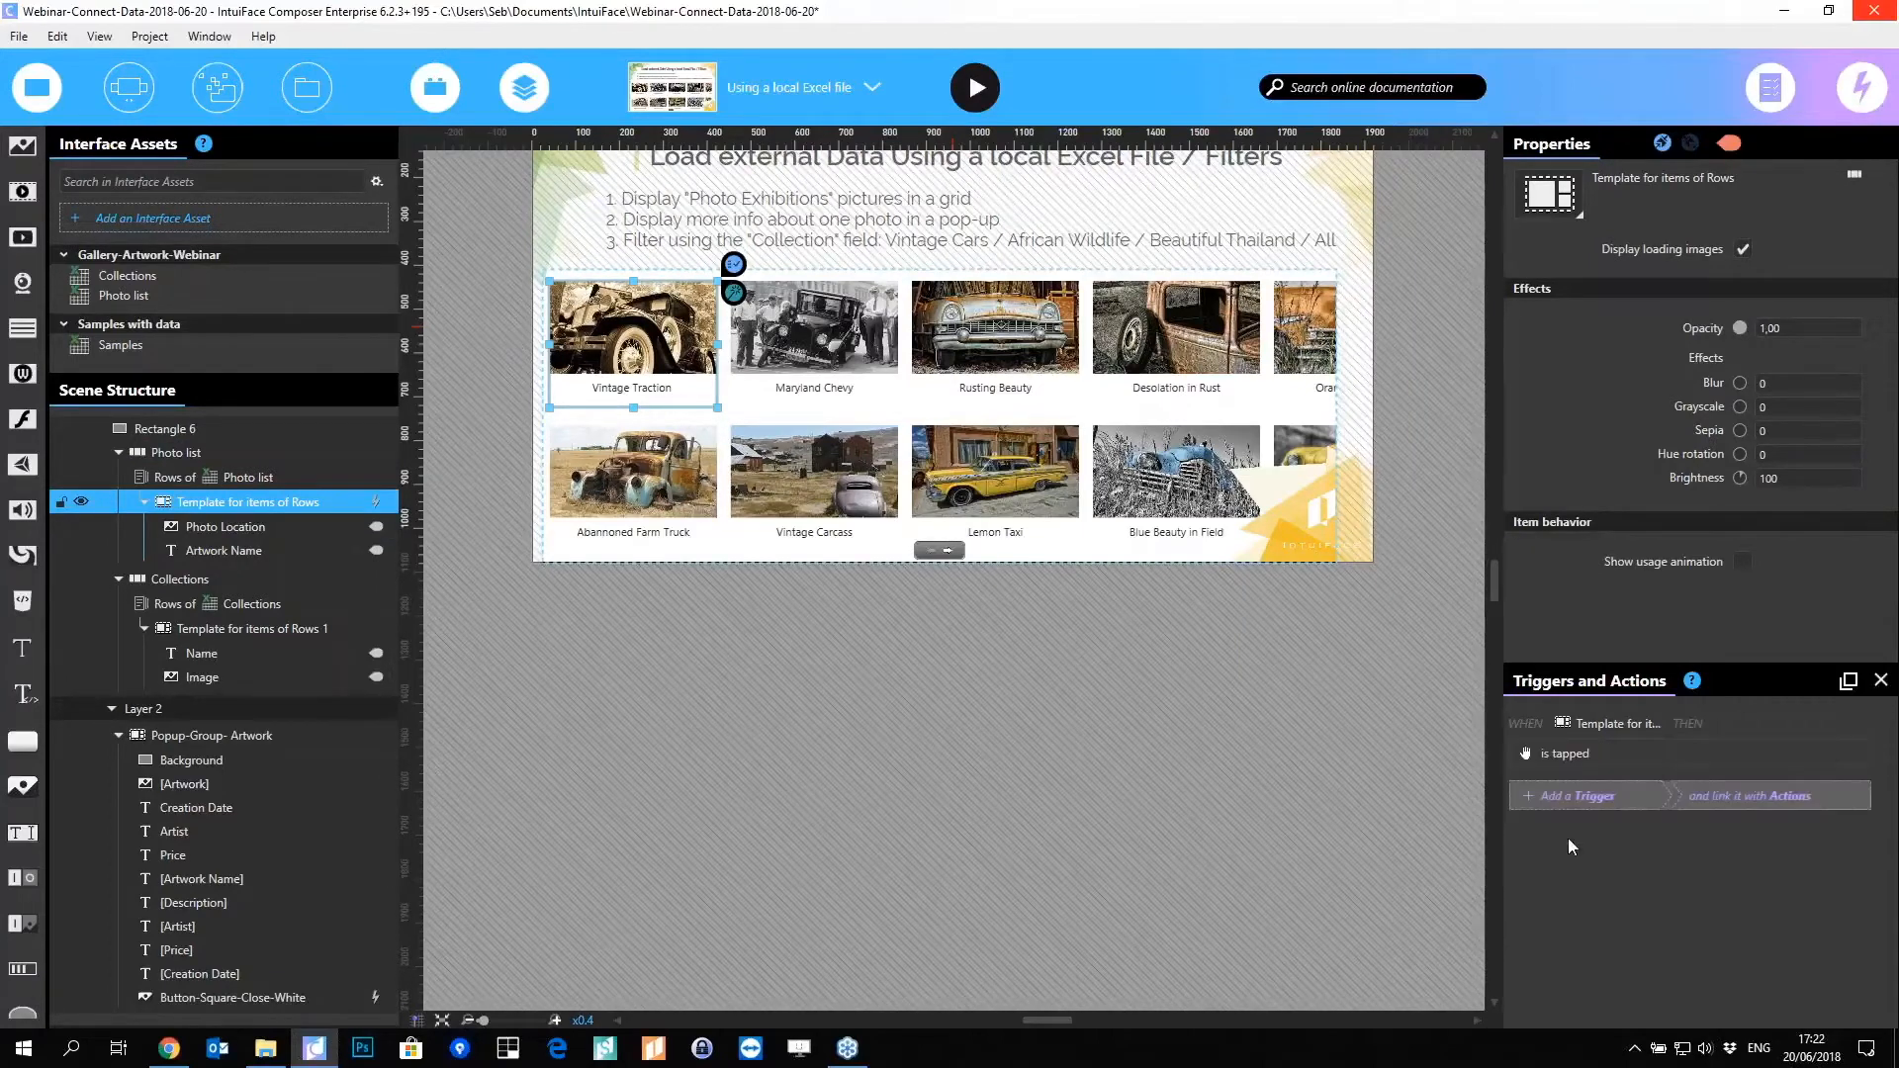
{"action": "left_click_drag", "start_coordinate": [825, 170], "coordinate": [1009, 297]}
{"action": "left_click", "coordinate": [808, 545]}
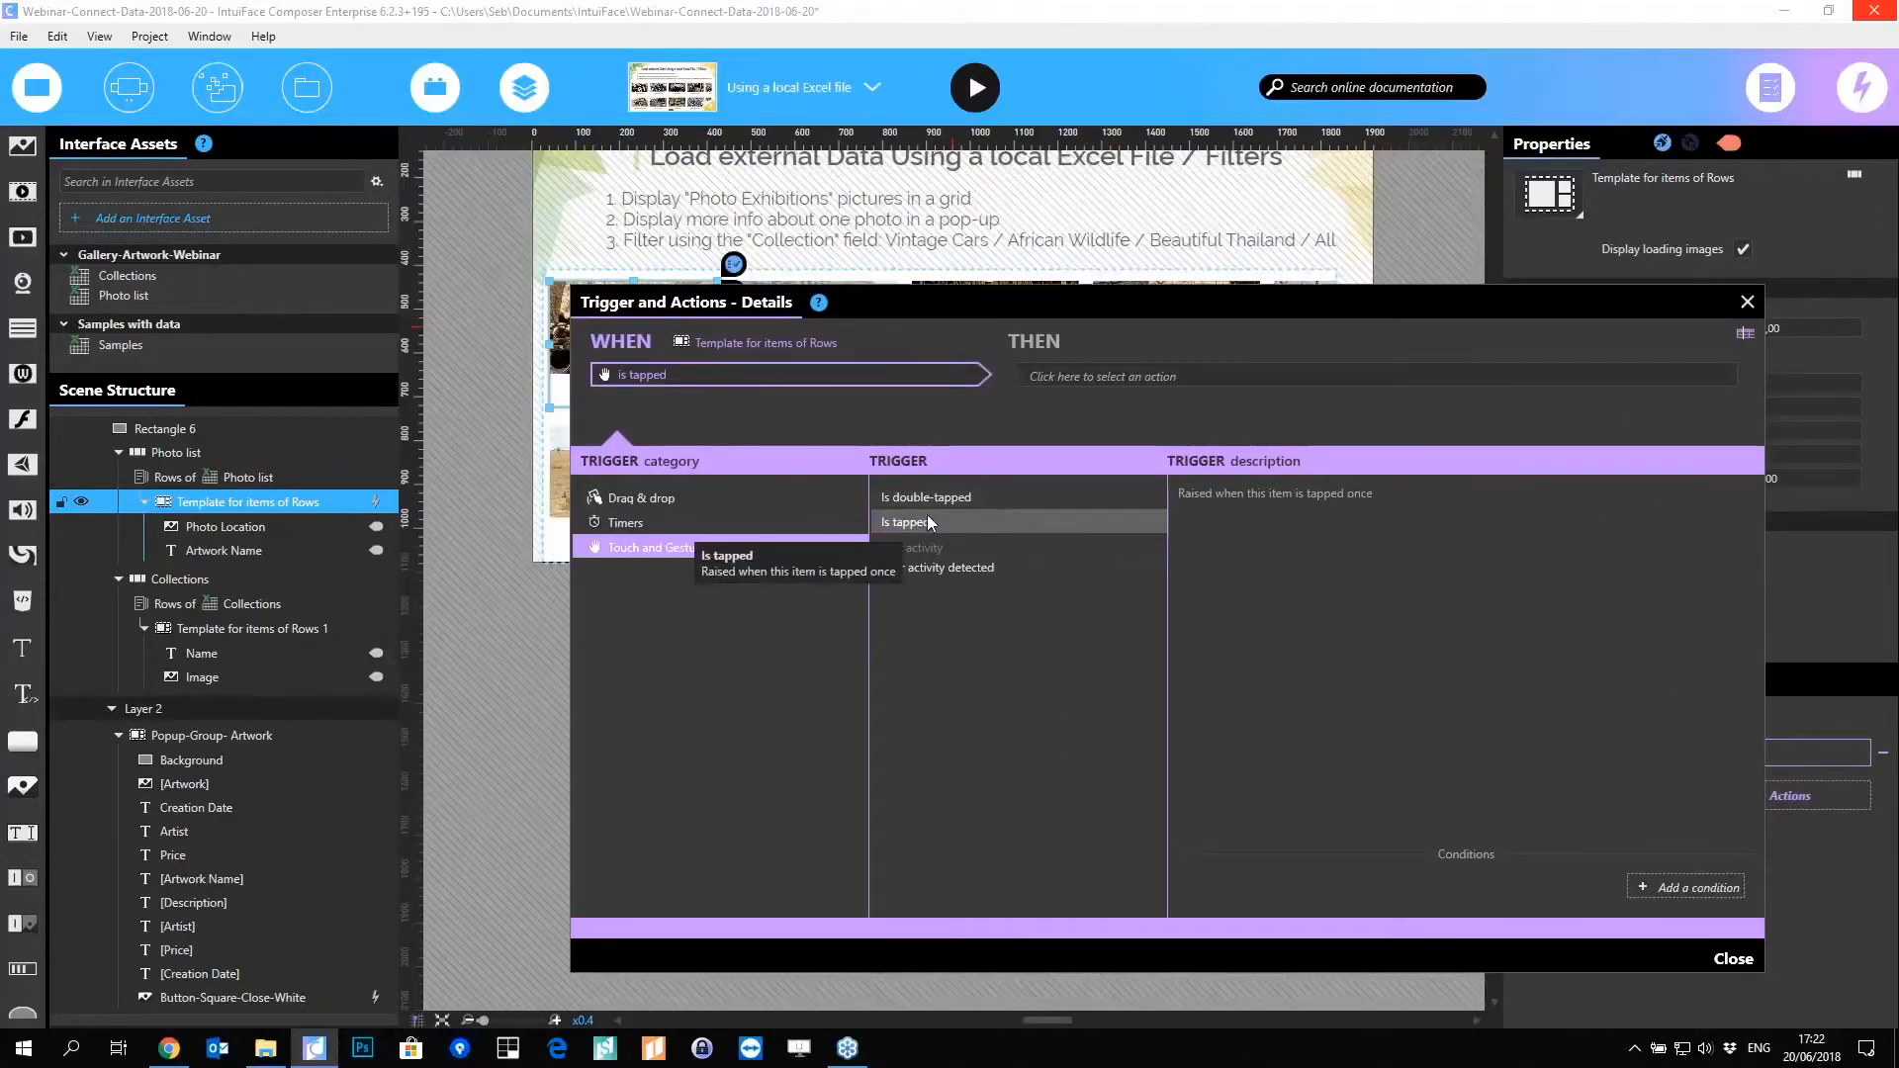
{"action": "left_click", "coordinate": [1165, 376]}
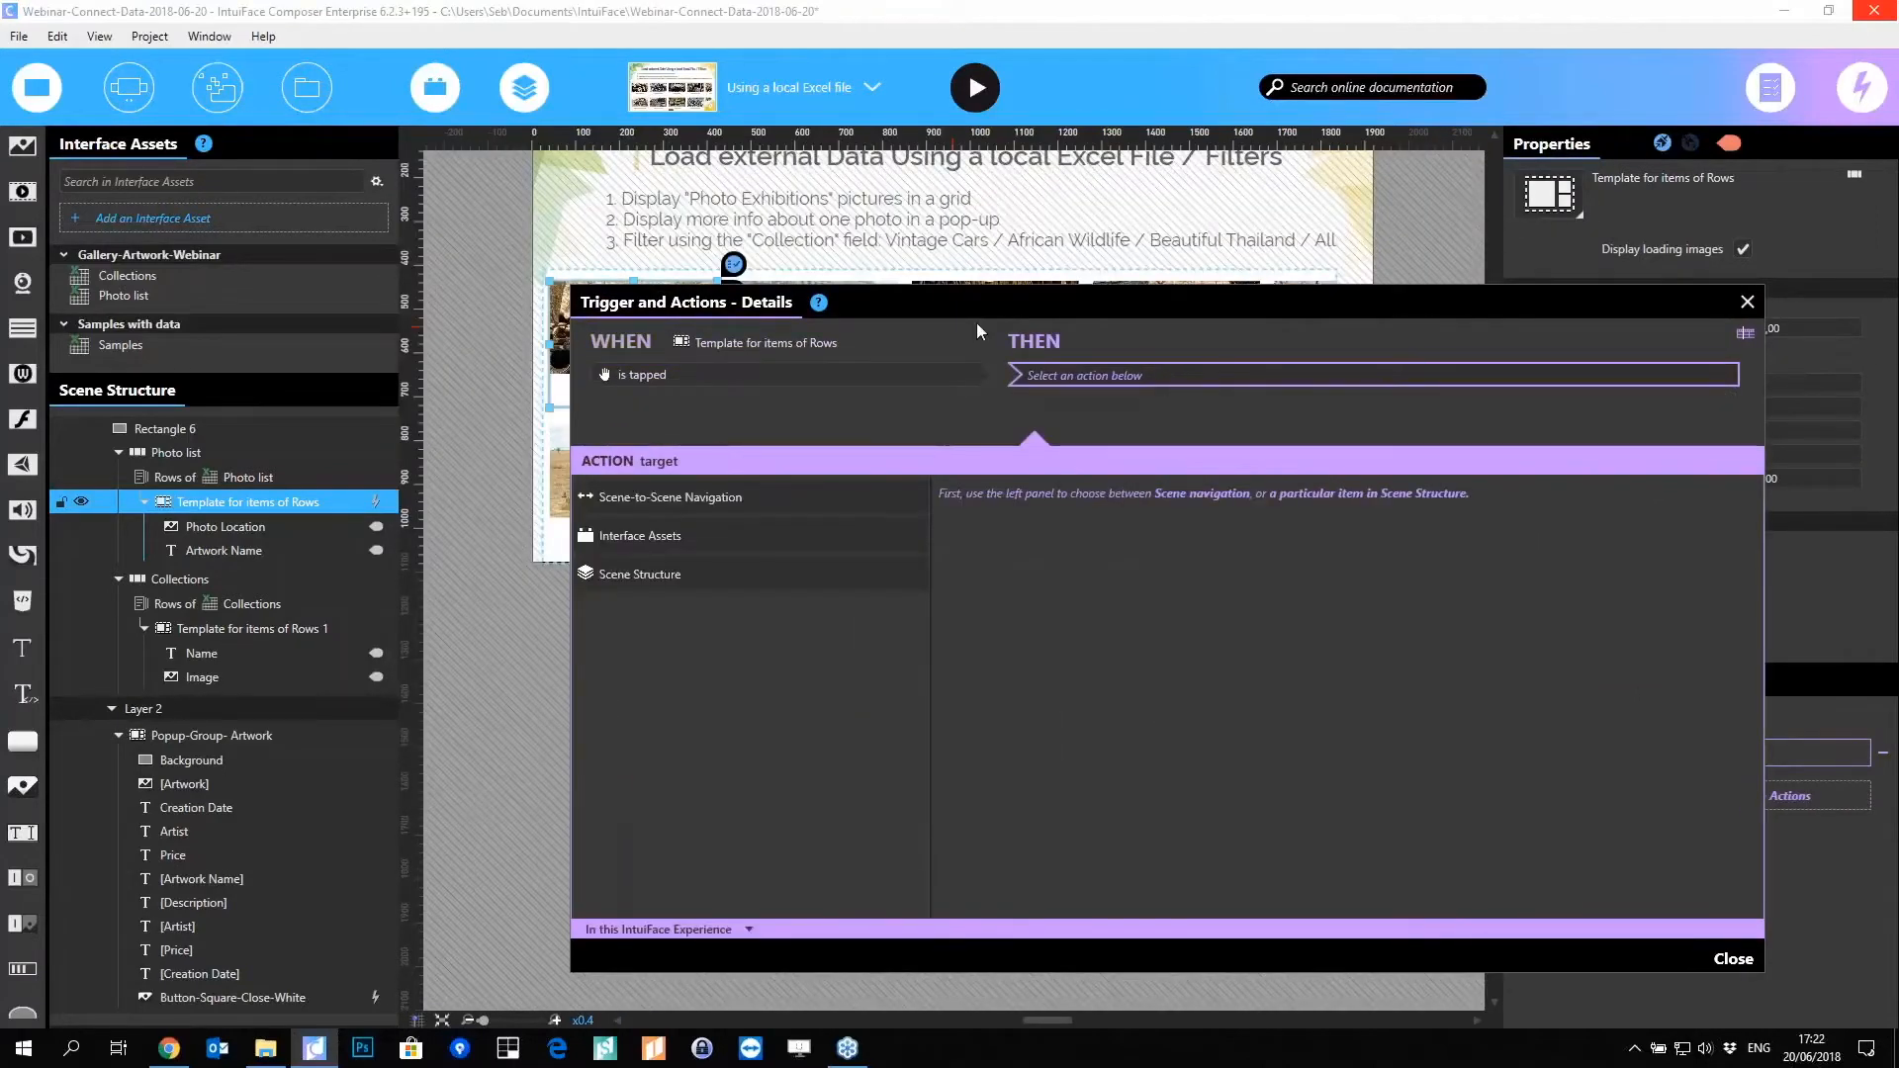
Step: Add a Change image action on Layer 2's [Artwork], bound to the item's Photo Location
{"action": "left_click_drag", "start_coordinate": [998, 299], "coordinate": [1048, 226]}
{"action": "left_click", "coordinate": [791, 501]}
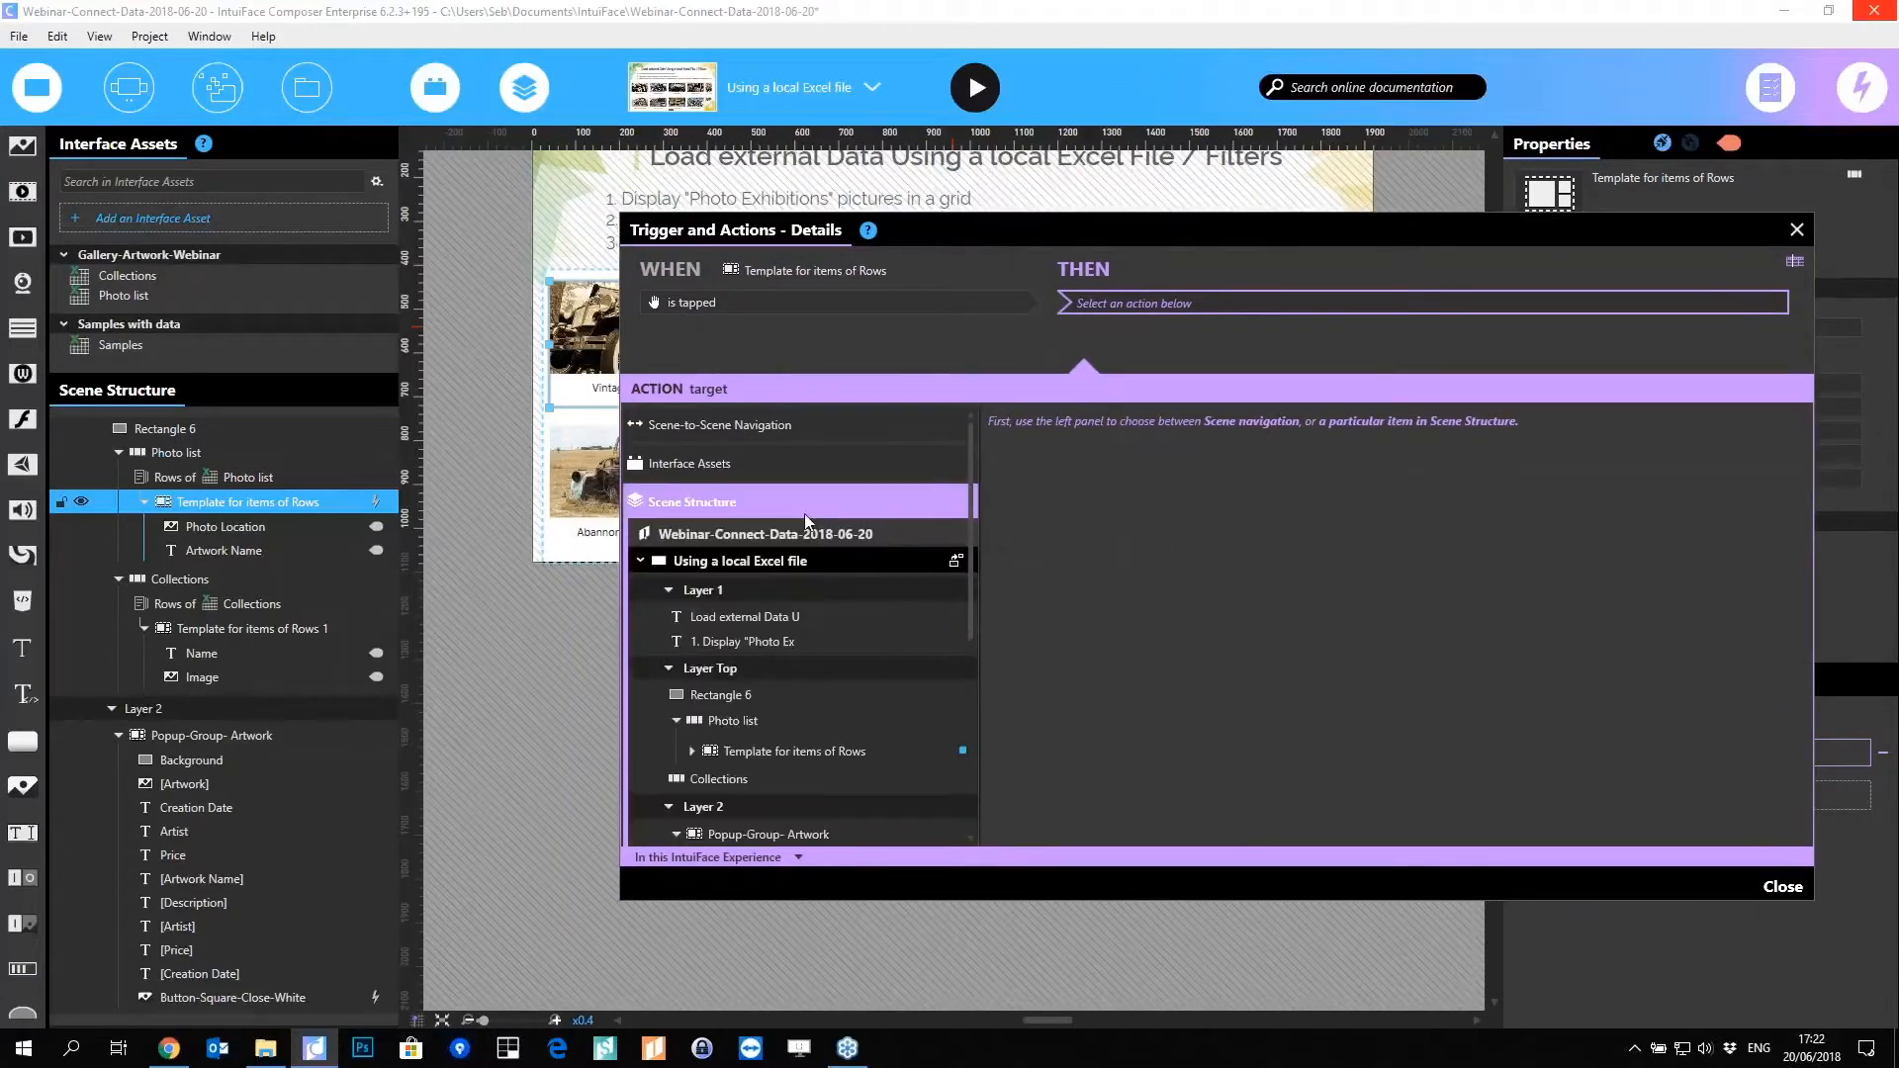
{"action": "scroll", "coordinate": [851, 633], "scroll_direction": "down", "scroll_amount": 5}
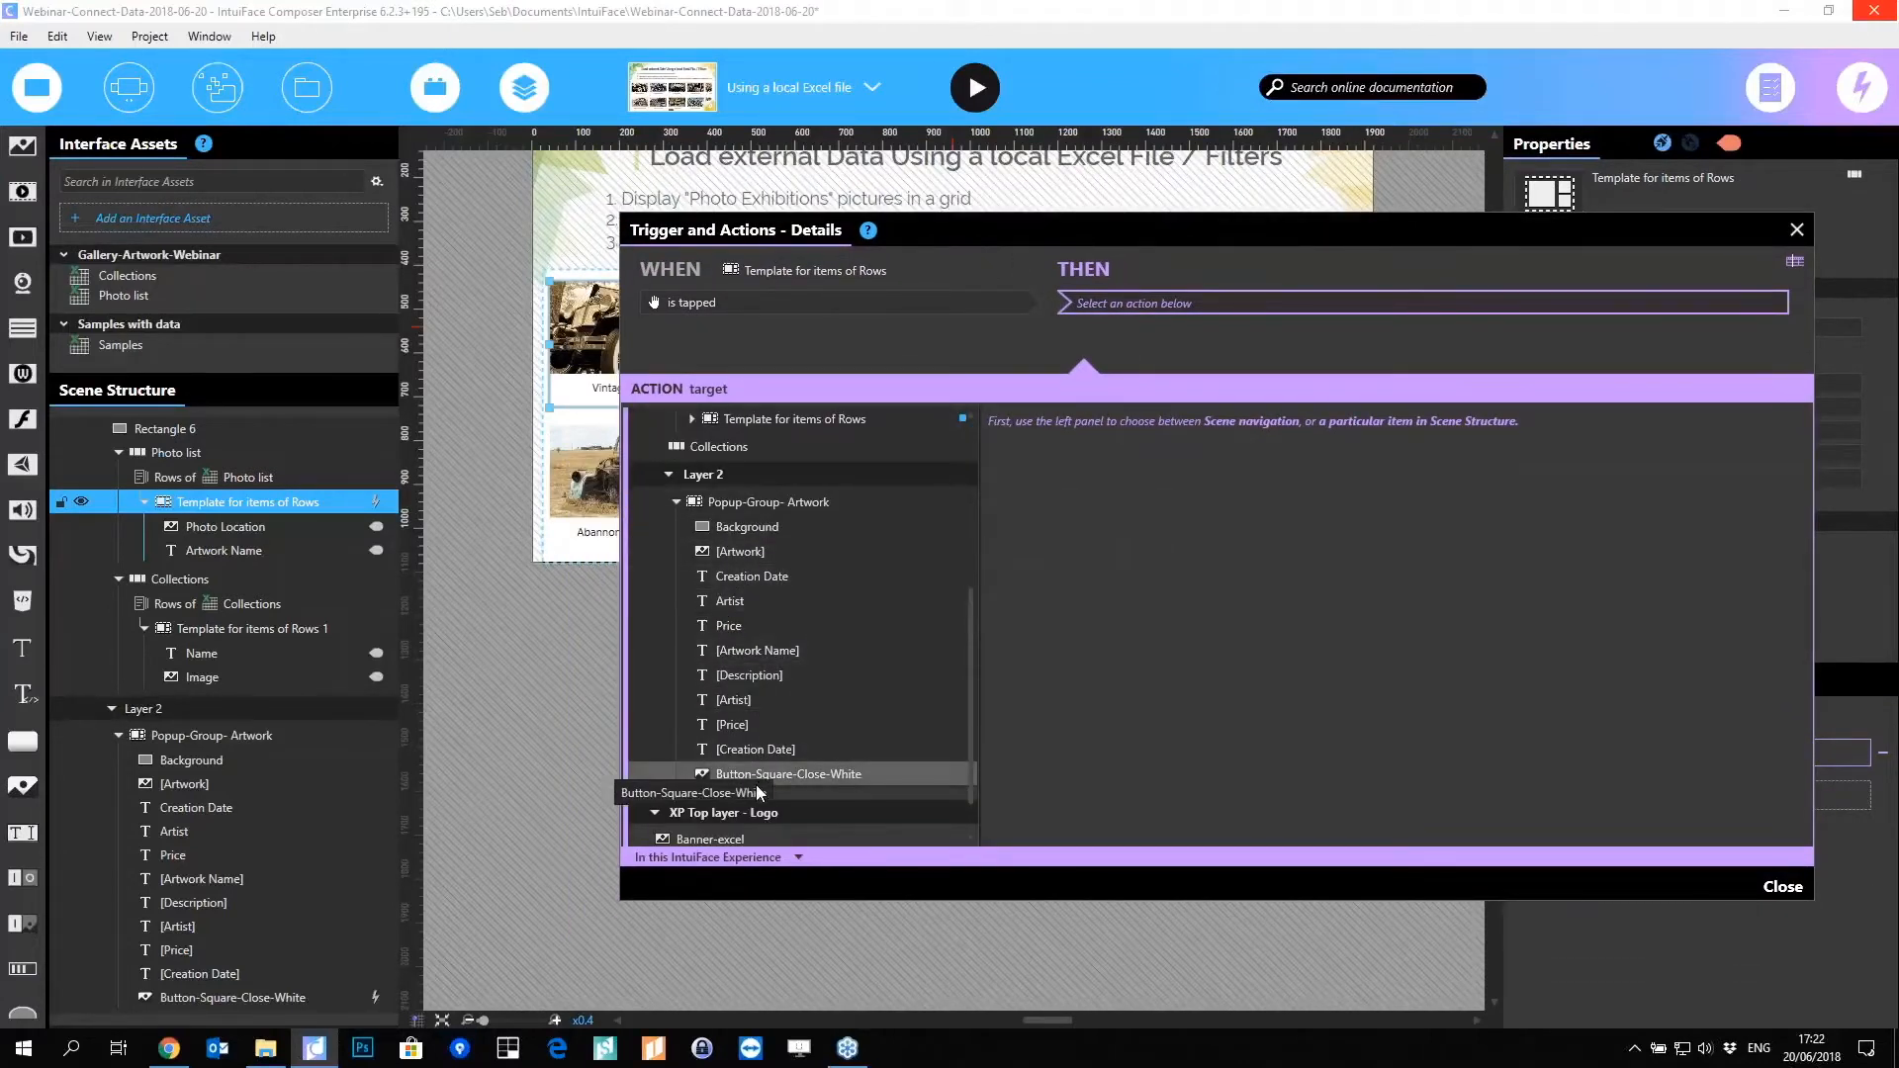
{"action": "left_click", "coordinate": [740, 556]}
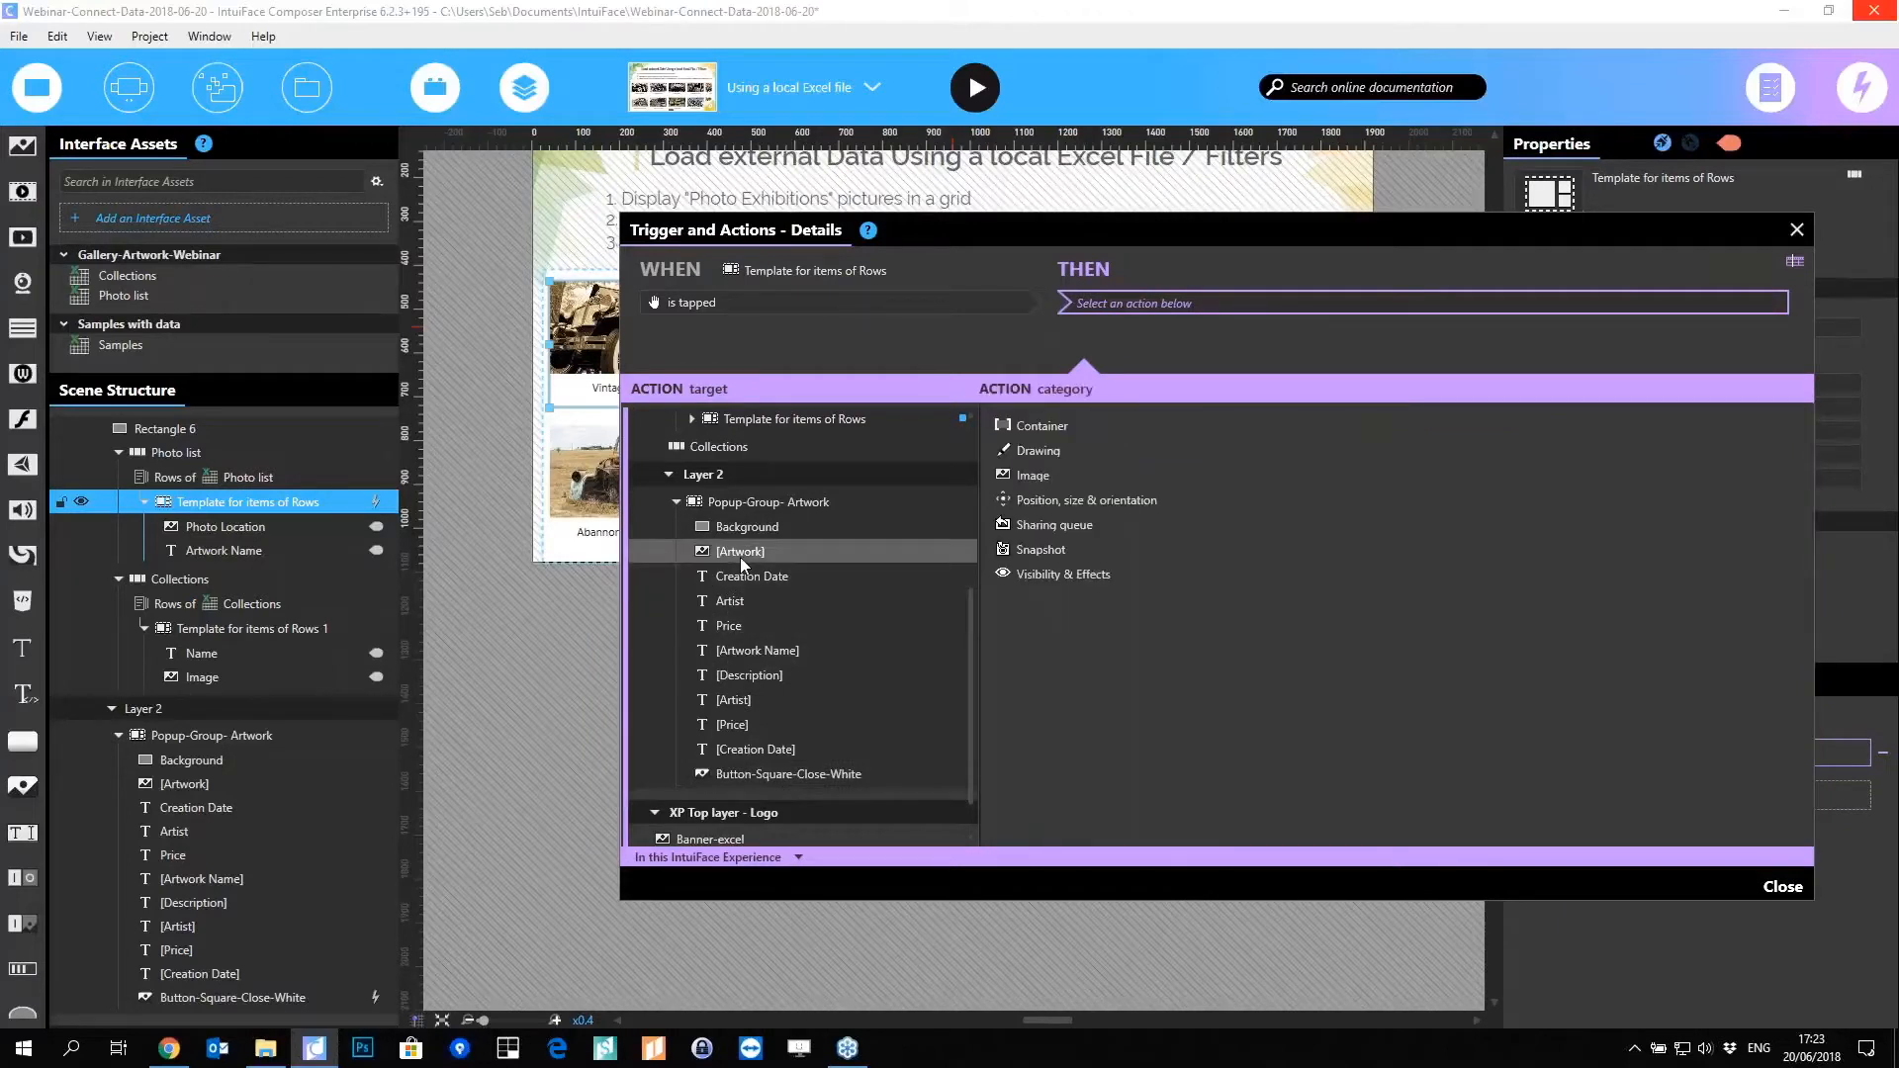
{"action": "left_click", "coordinate": [1034, 477]}
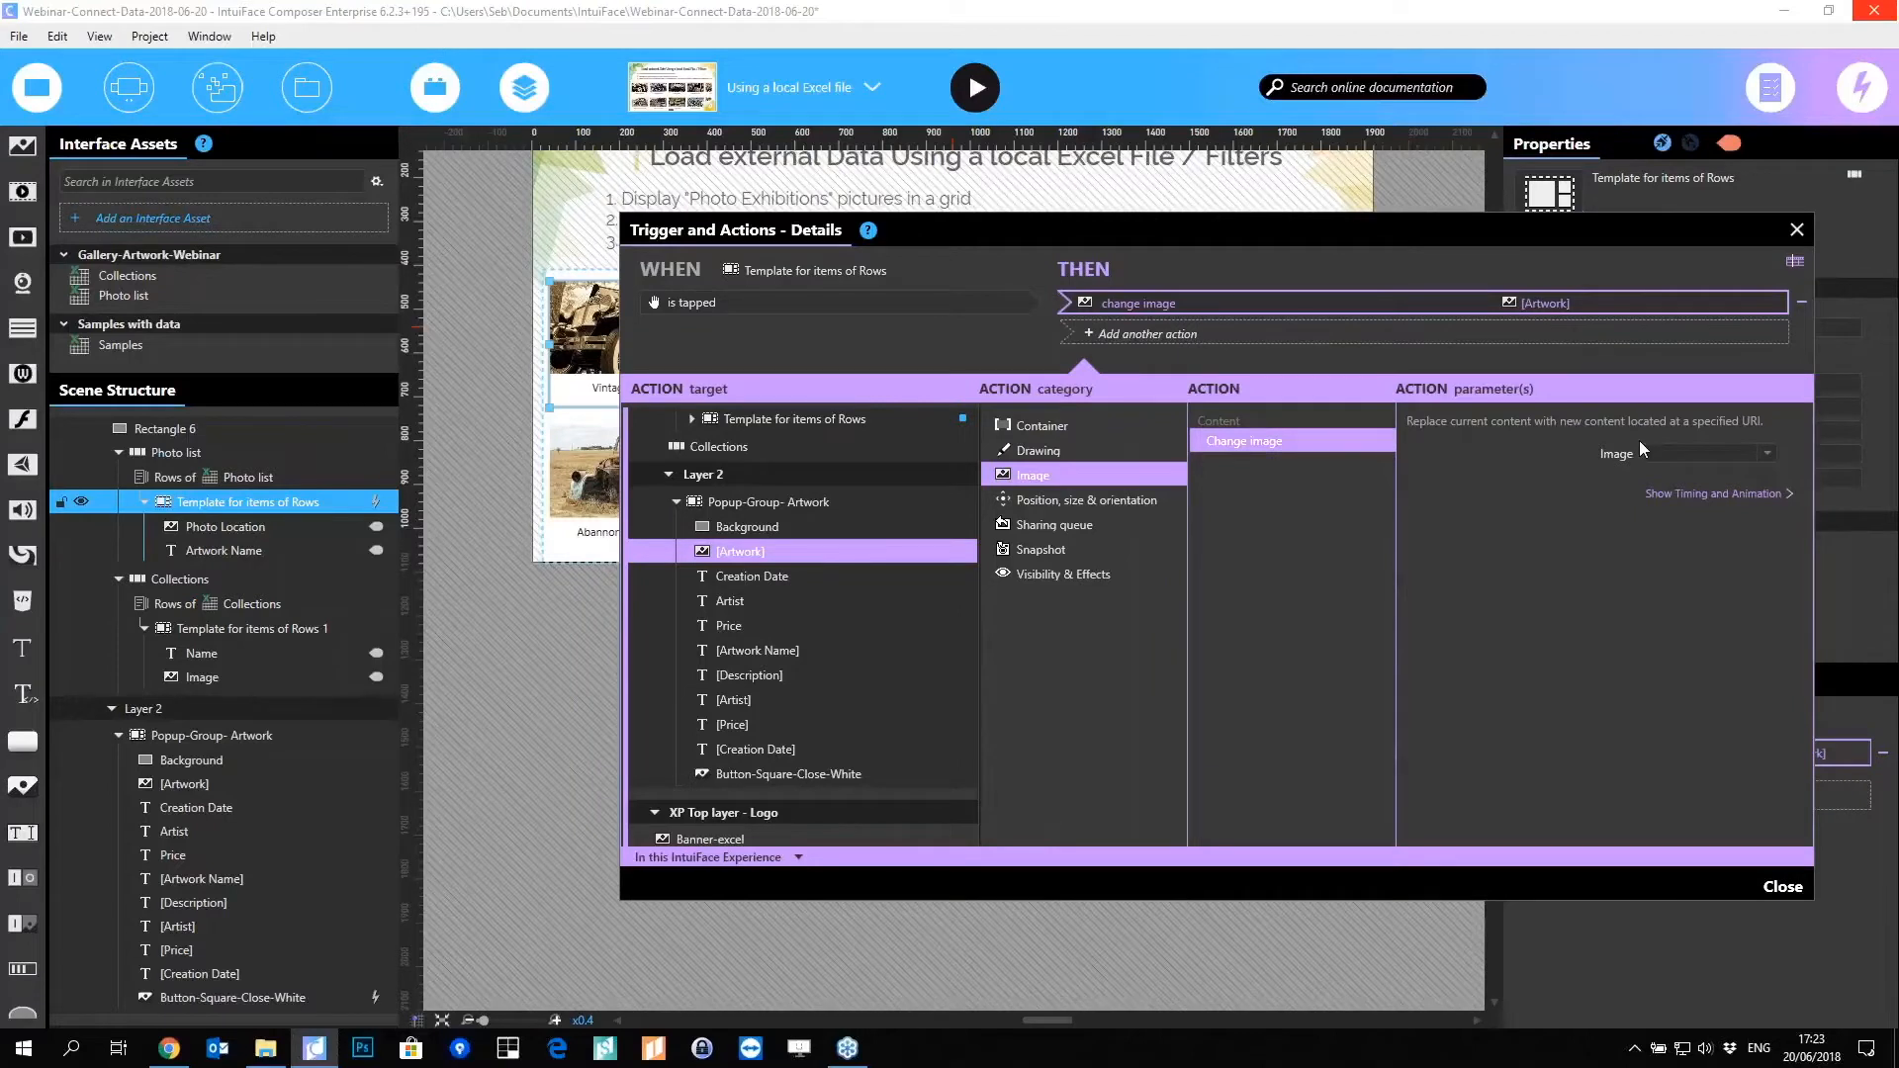
{"action": "left_click", "coordinate": [1765, 454]}
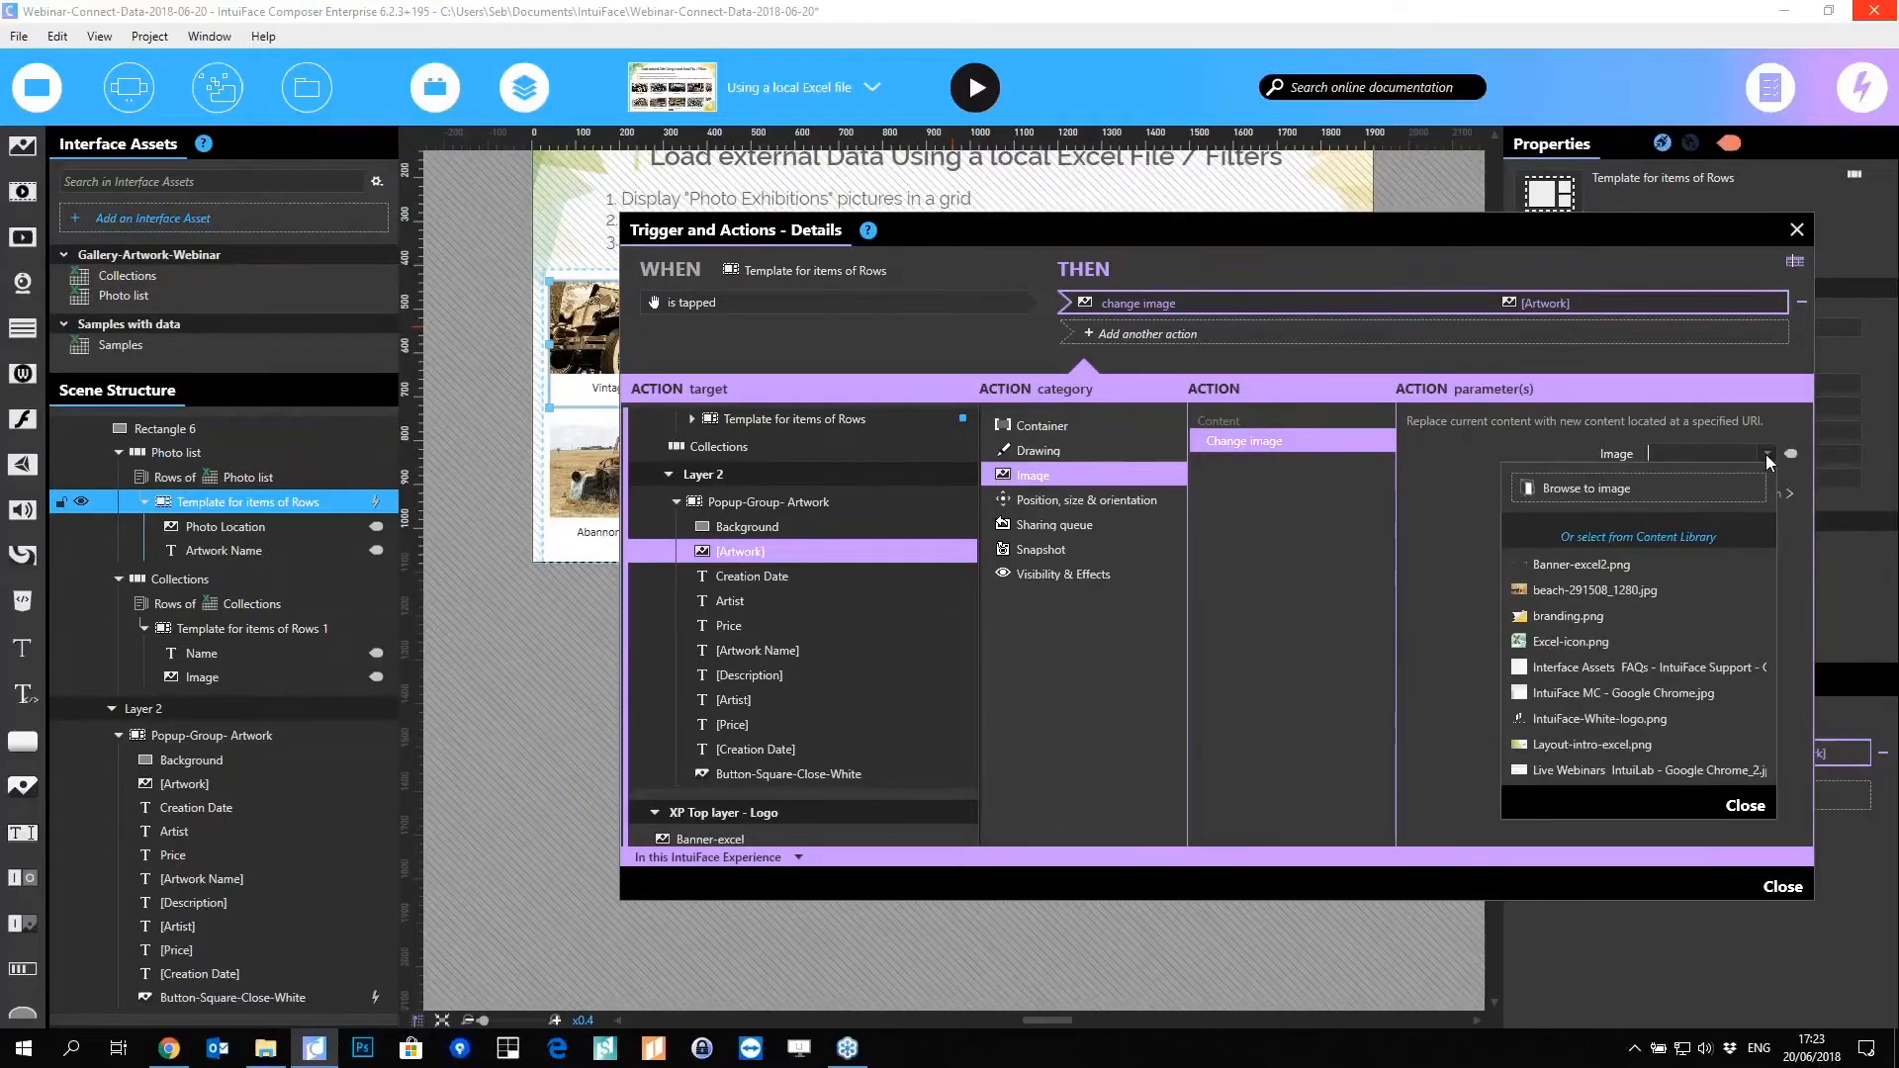
{"action": "left_click", "coordinate": [1765, 454]}
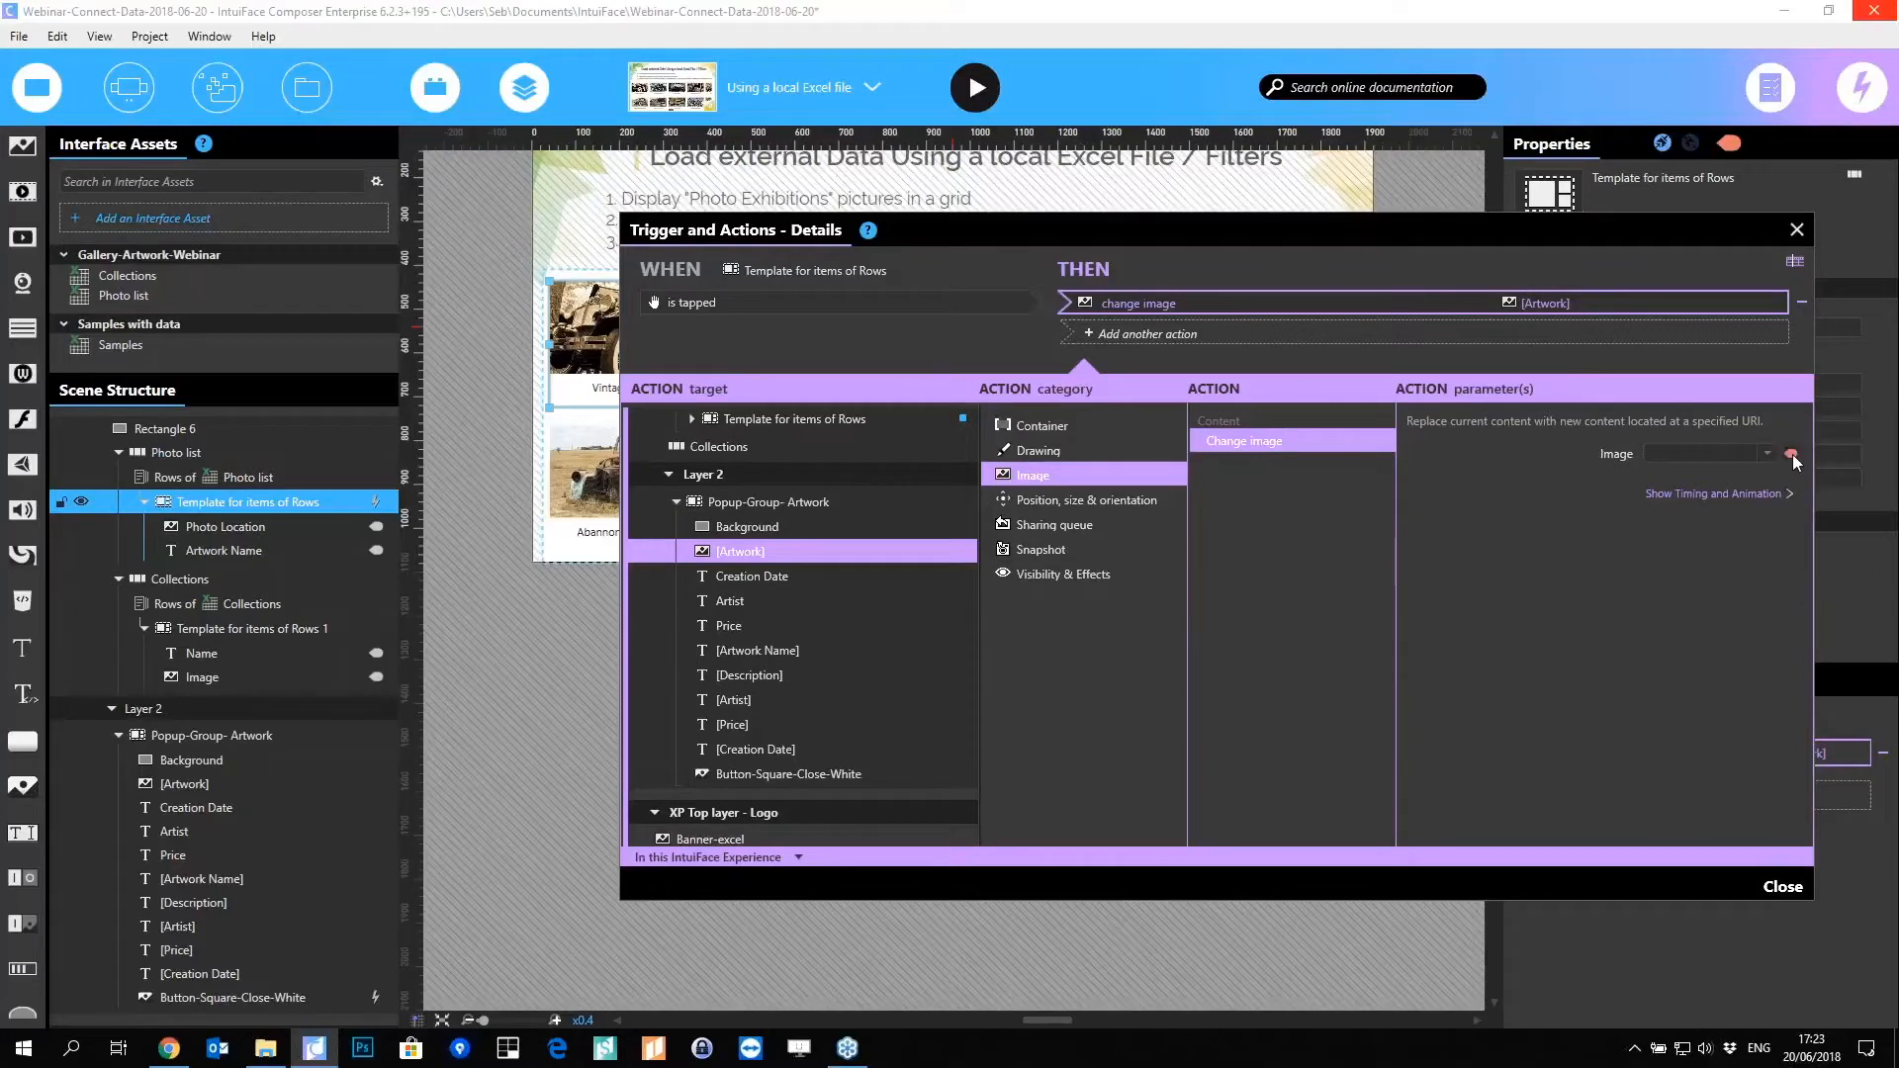
{"action": "left_click", "coordinate": [1792, 455]}
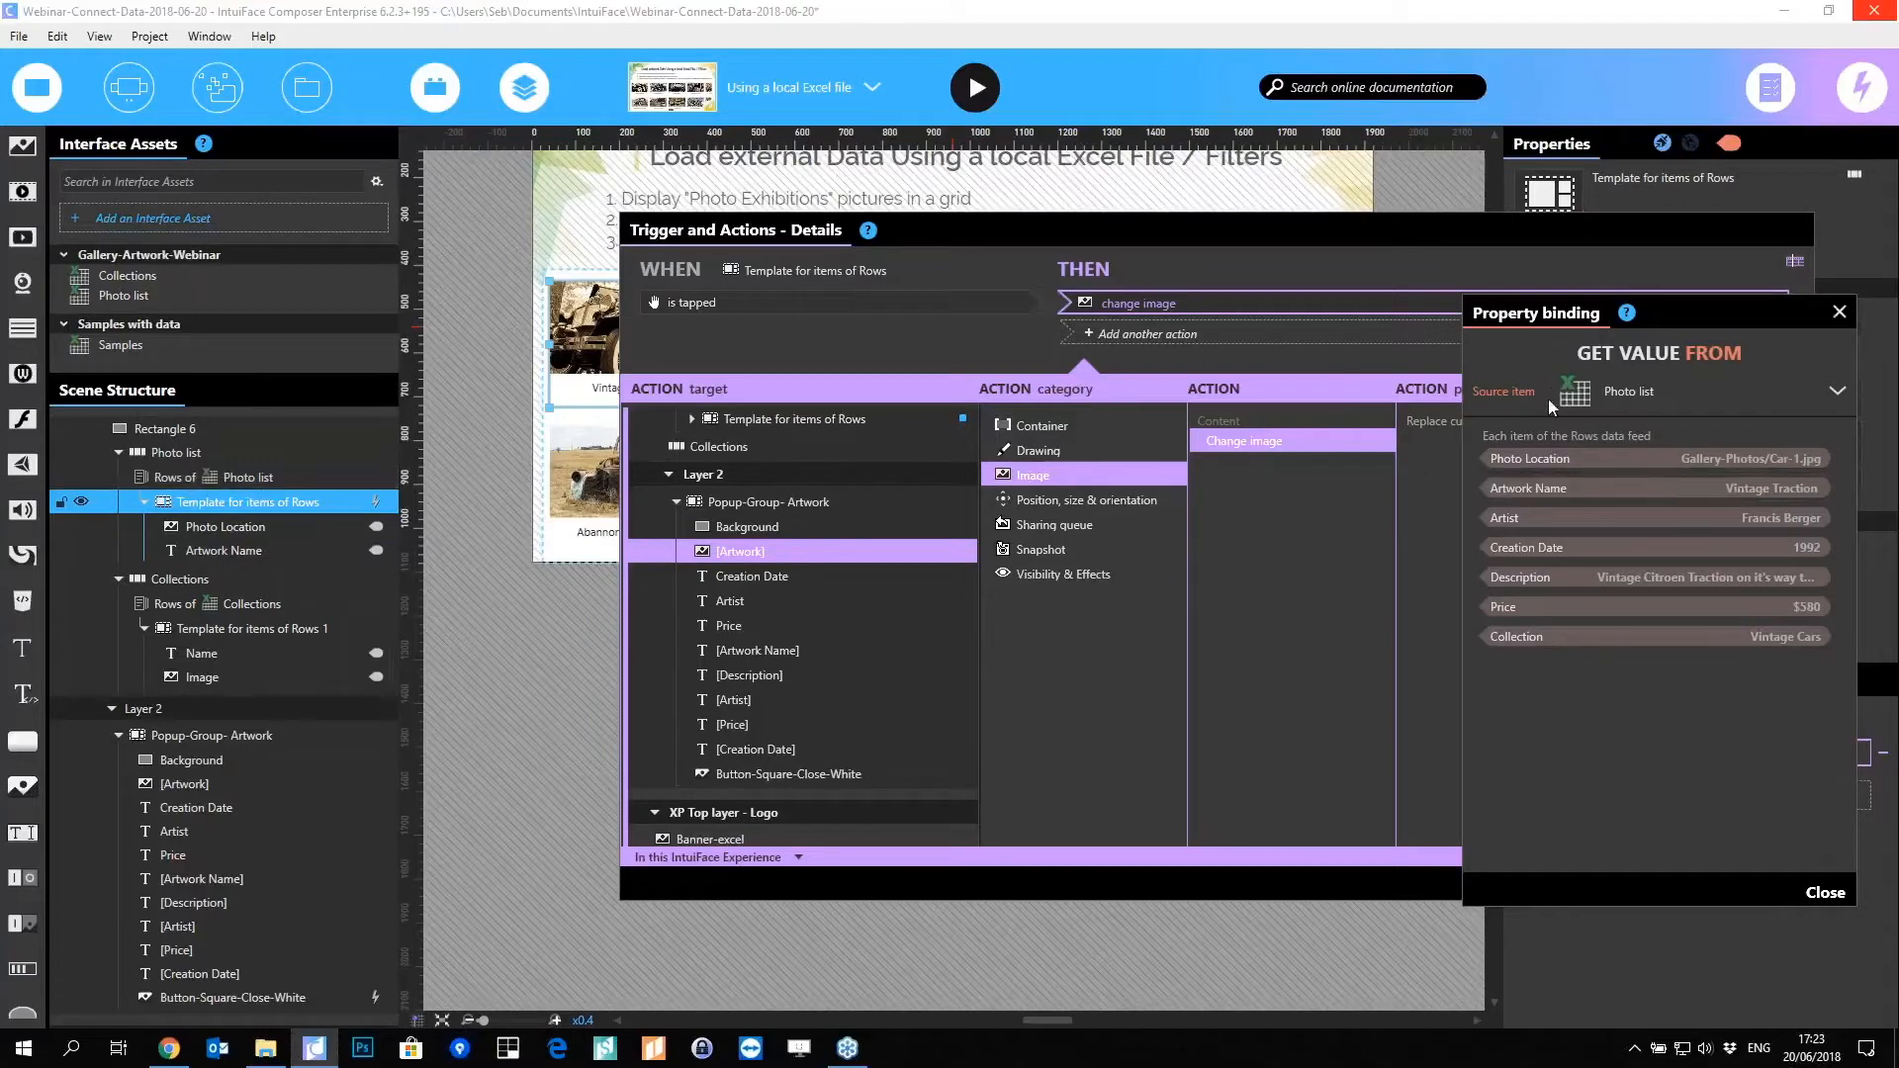
{"action": "left_click", "coordinate": [1550, 458]}
{"action": "left_click", "coordinate": [1823, 890]}
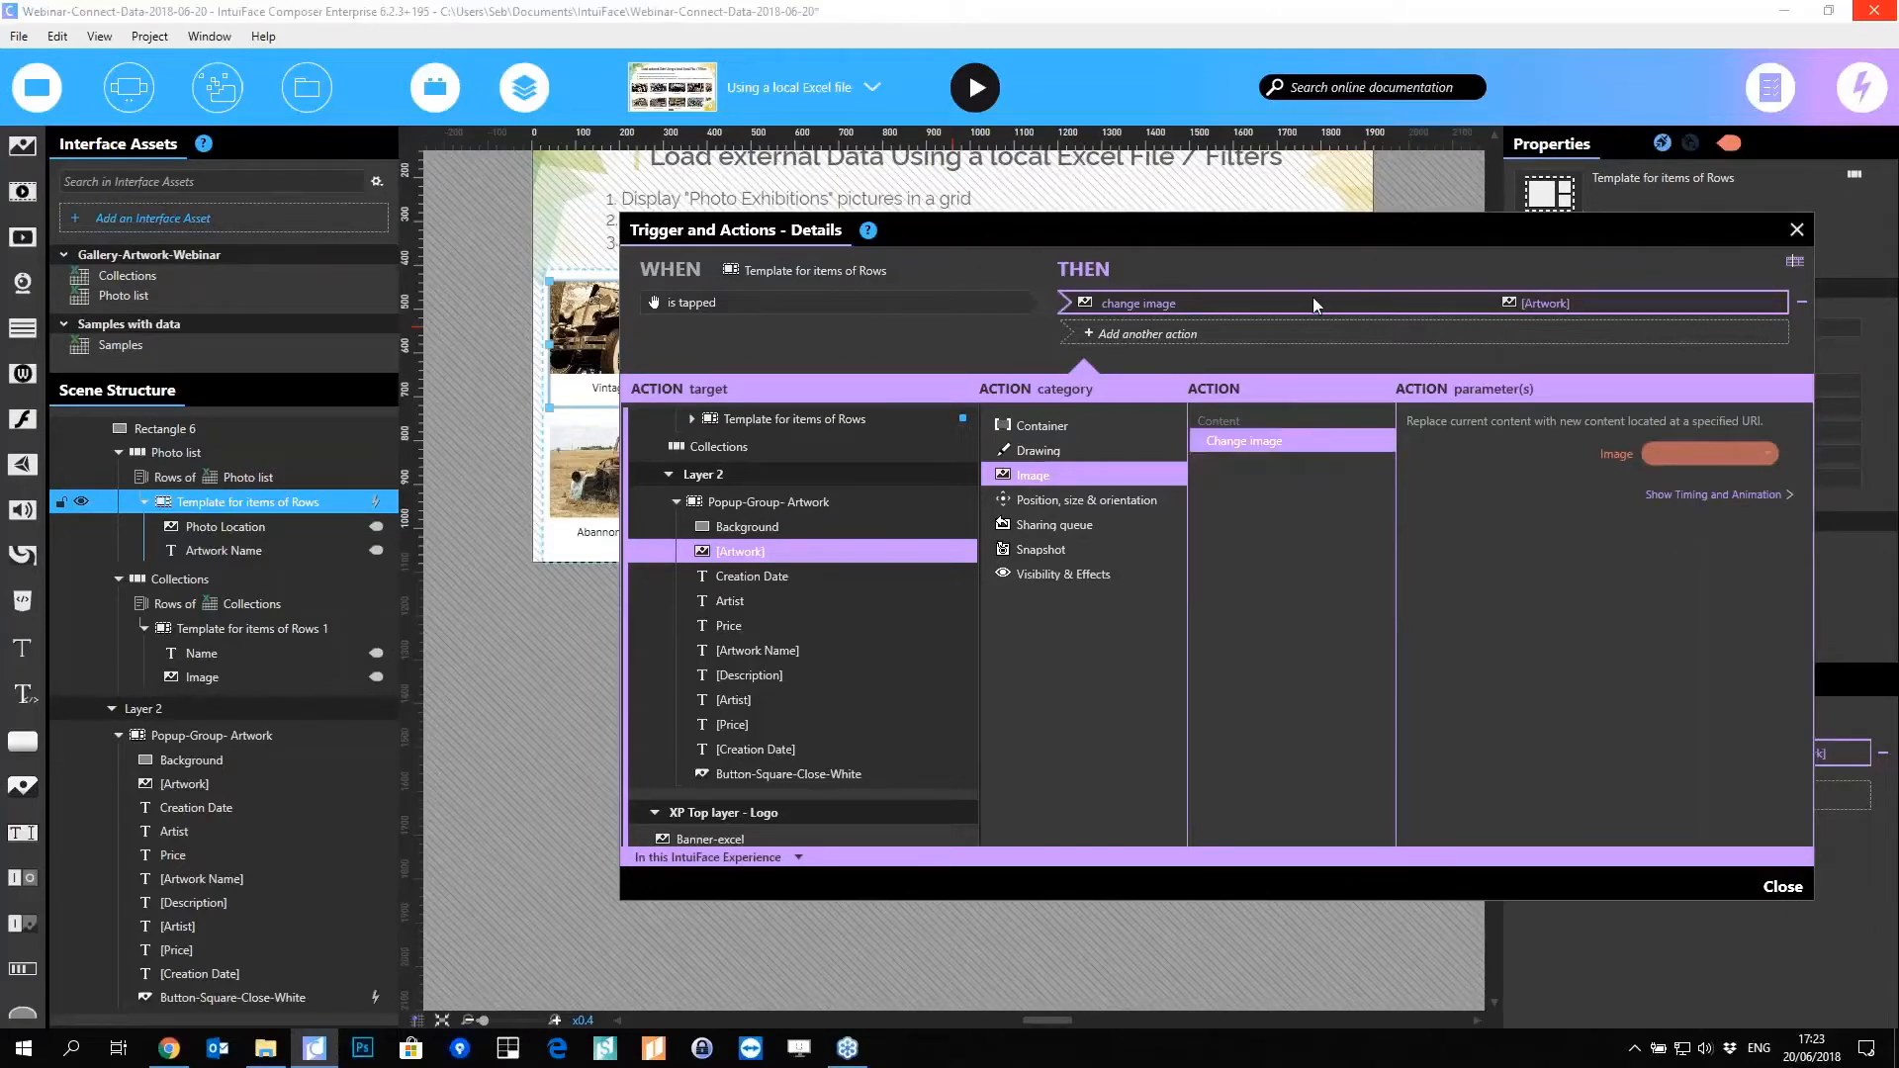
Step: Add a Set text action on [Artwork Name] bound to the item's Artwork Name
{"action": "left_click", "coordinate": [1287, 336]}
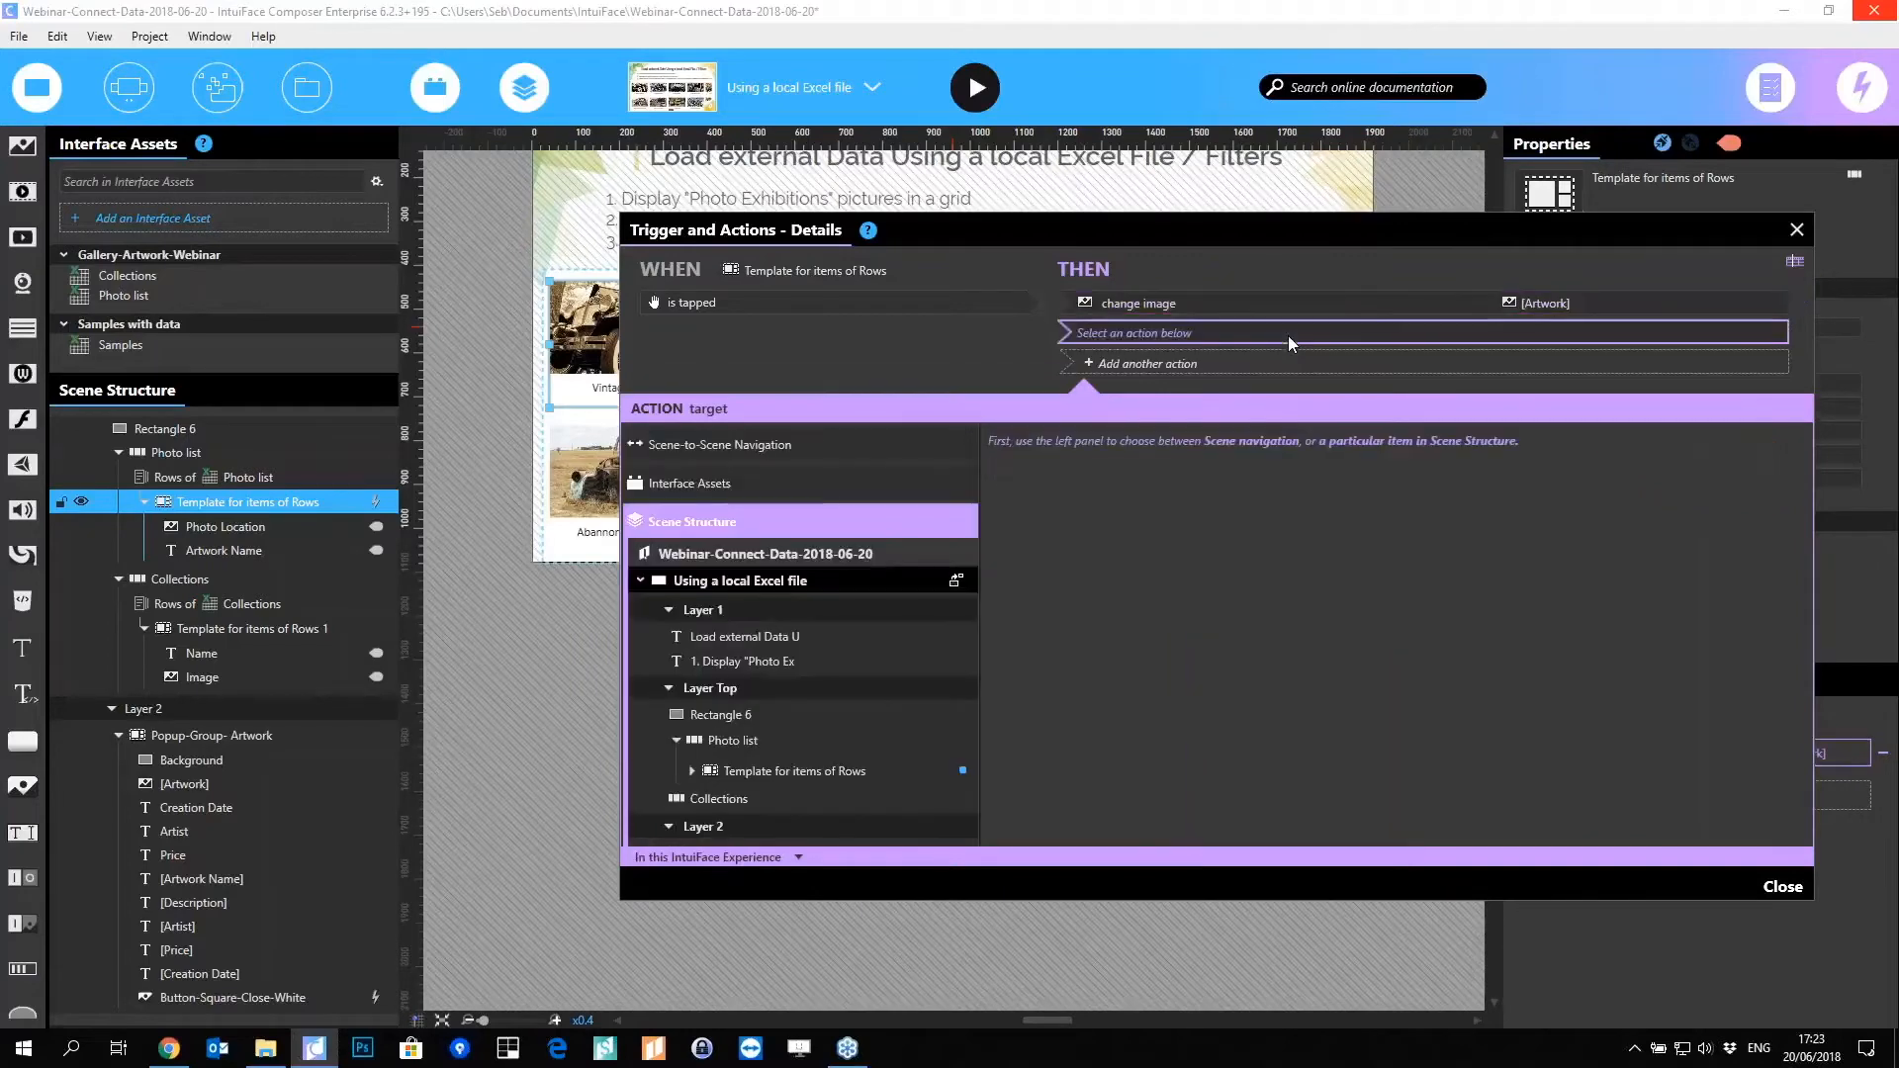
{"action": "scroll", "coordinate": [886, 735], "scroll_direction": "down", "scroll_amount": 5}
{"action": "scroll", "coordinate": [887, 735], "scroll_direction": "down", "scroll_amount": 2}
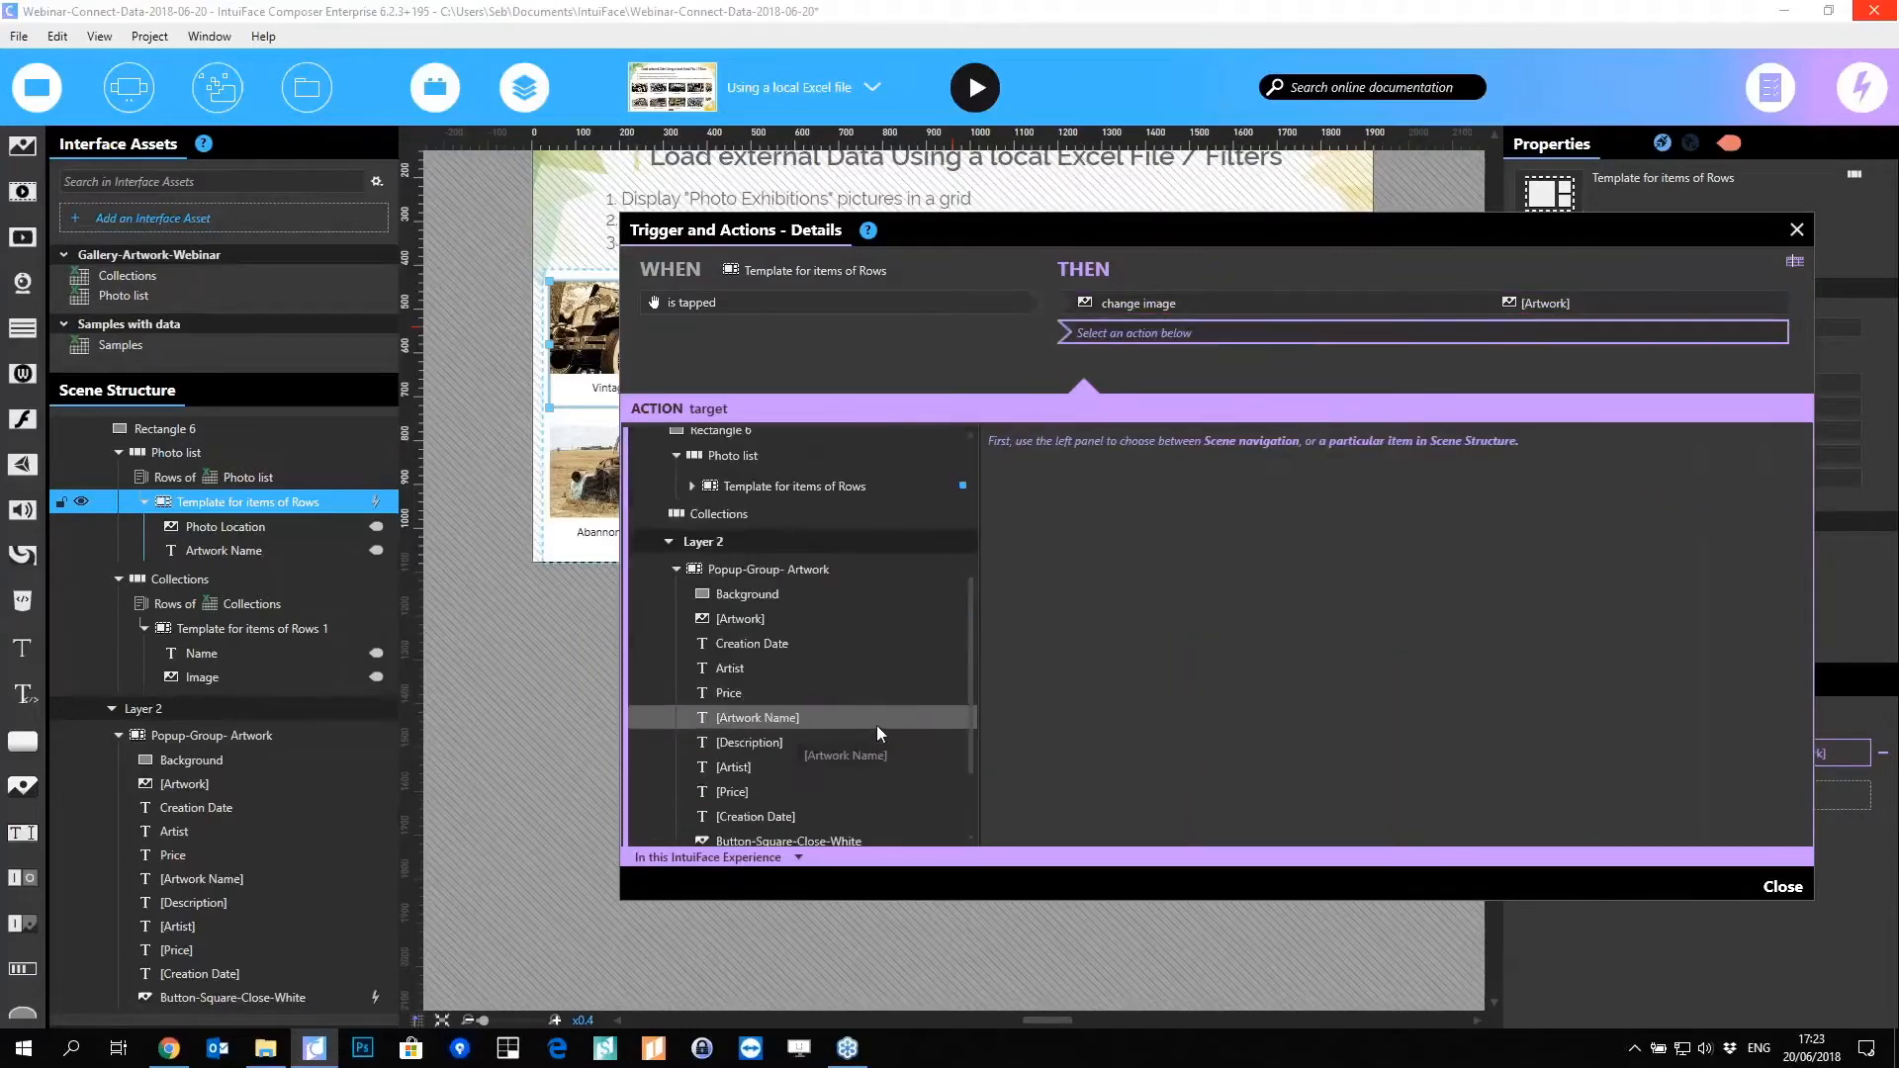
{"action": "left_click", "coordinate": [871, 720]}
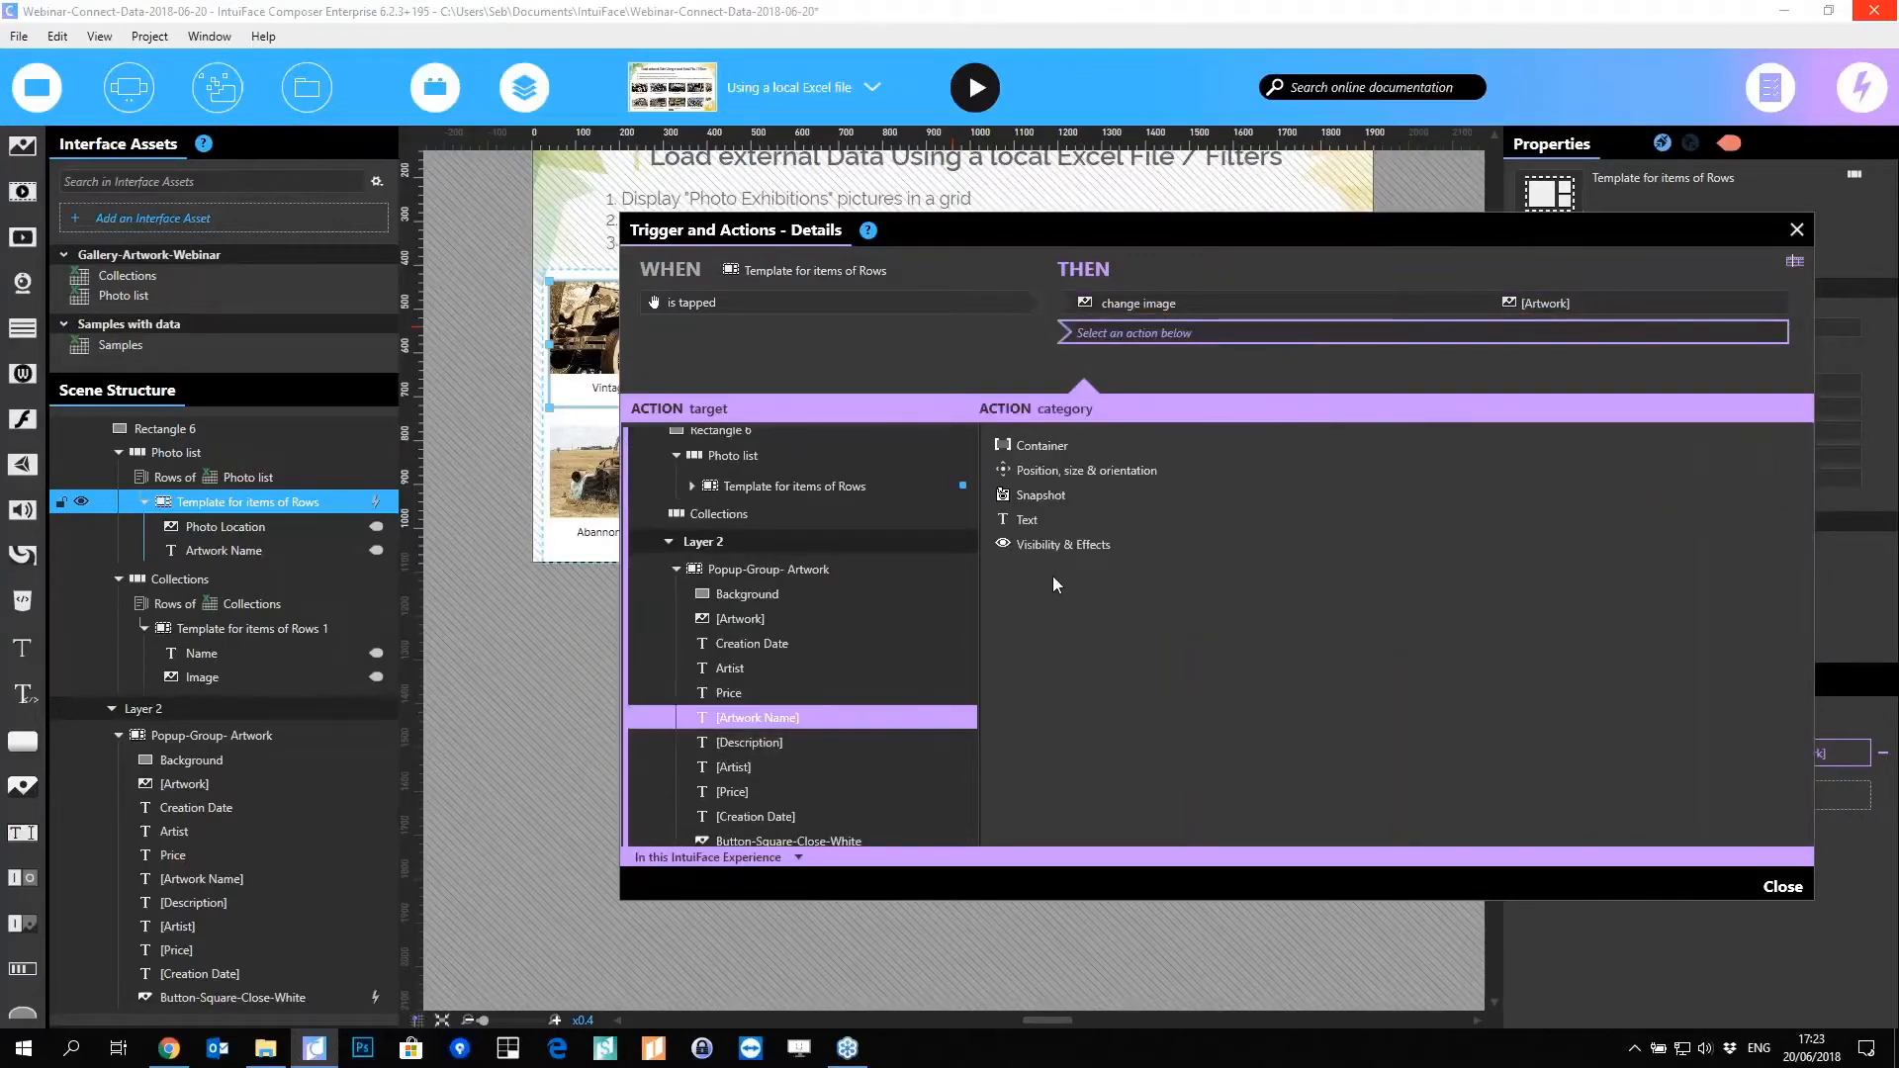
{"action": "left_click", "coordinate": [1033, 518]}
{"action": "left_click", "coordinate": [1243, 444]}
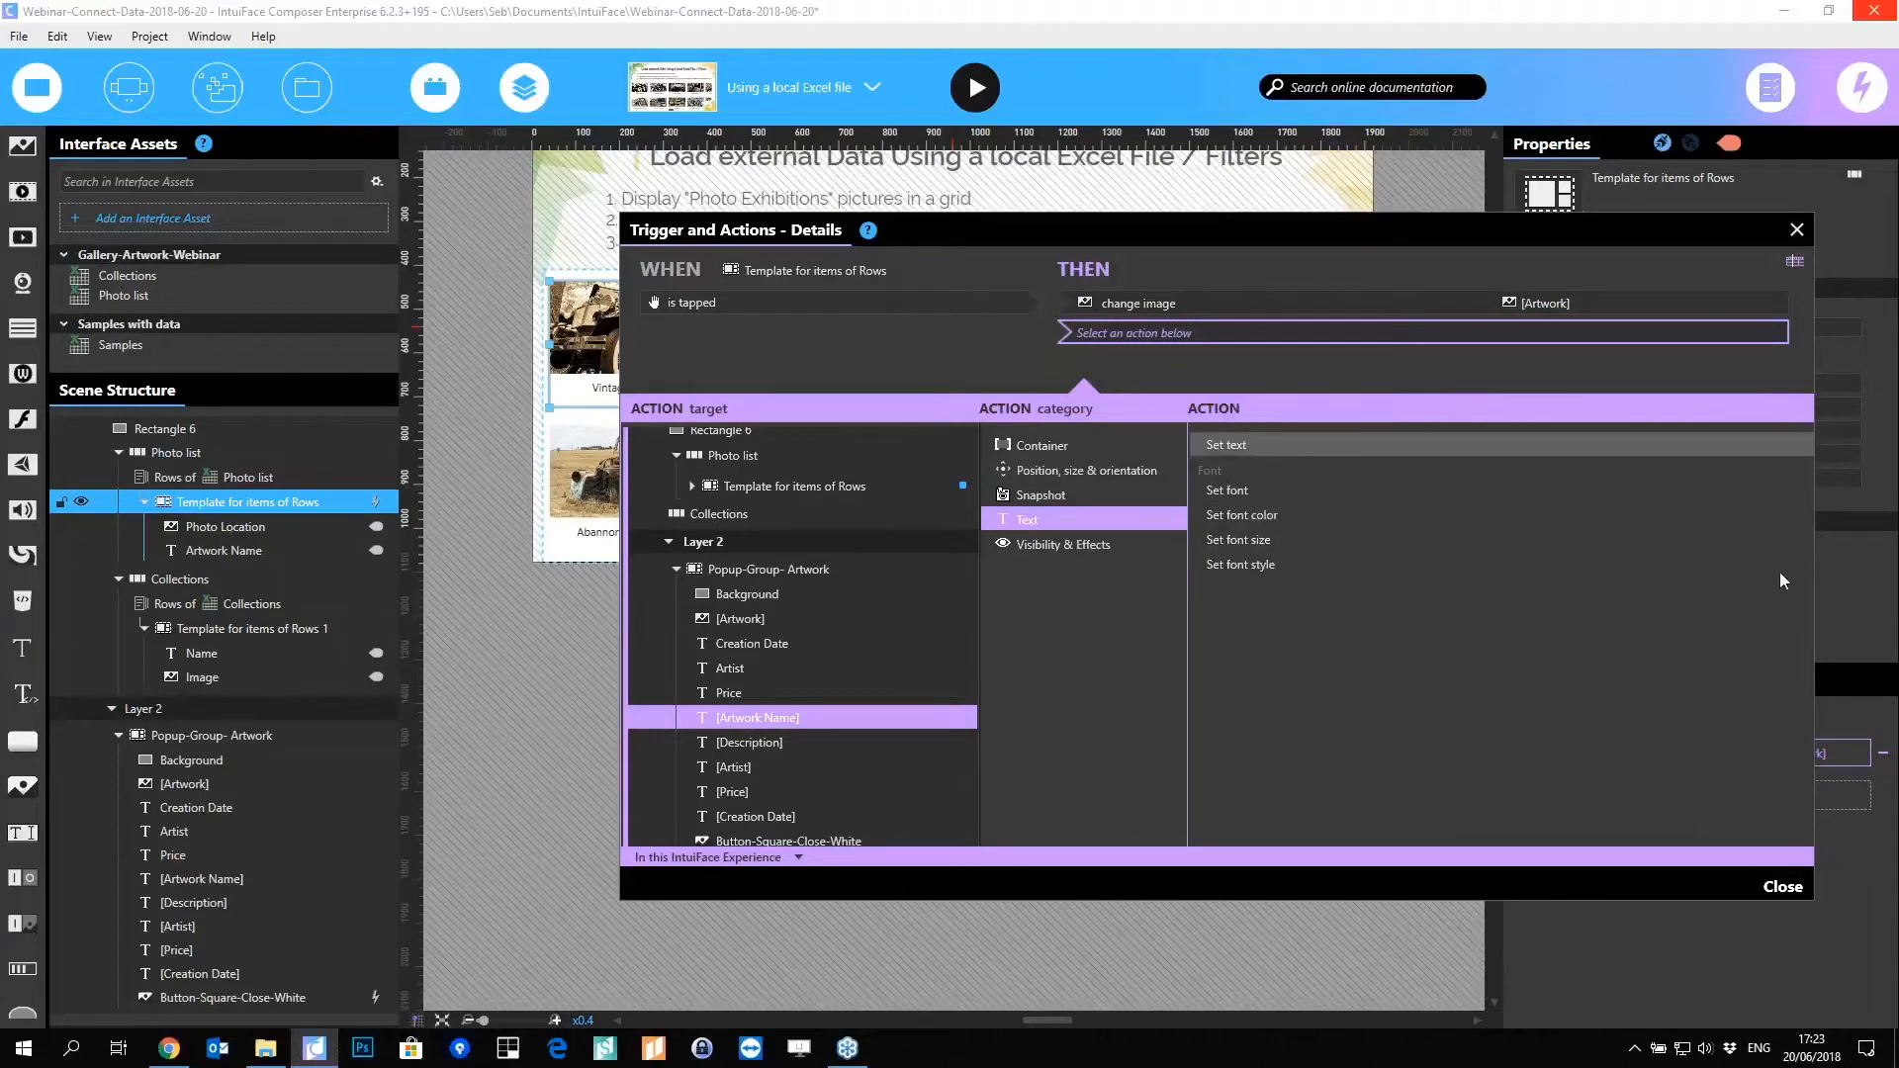
{"action": "left_click", "coordinate": [905, 719]}
{"action": "left_click", "coordinate": [1790, 477]}
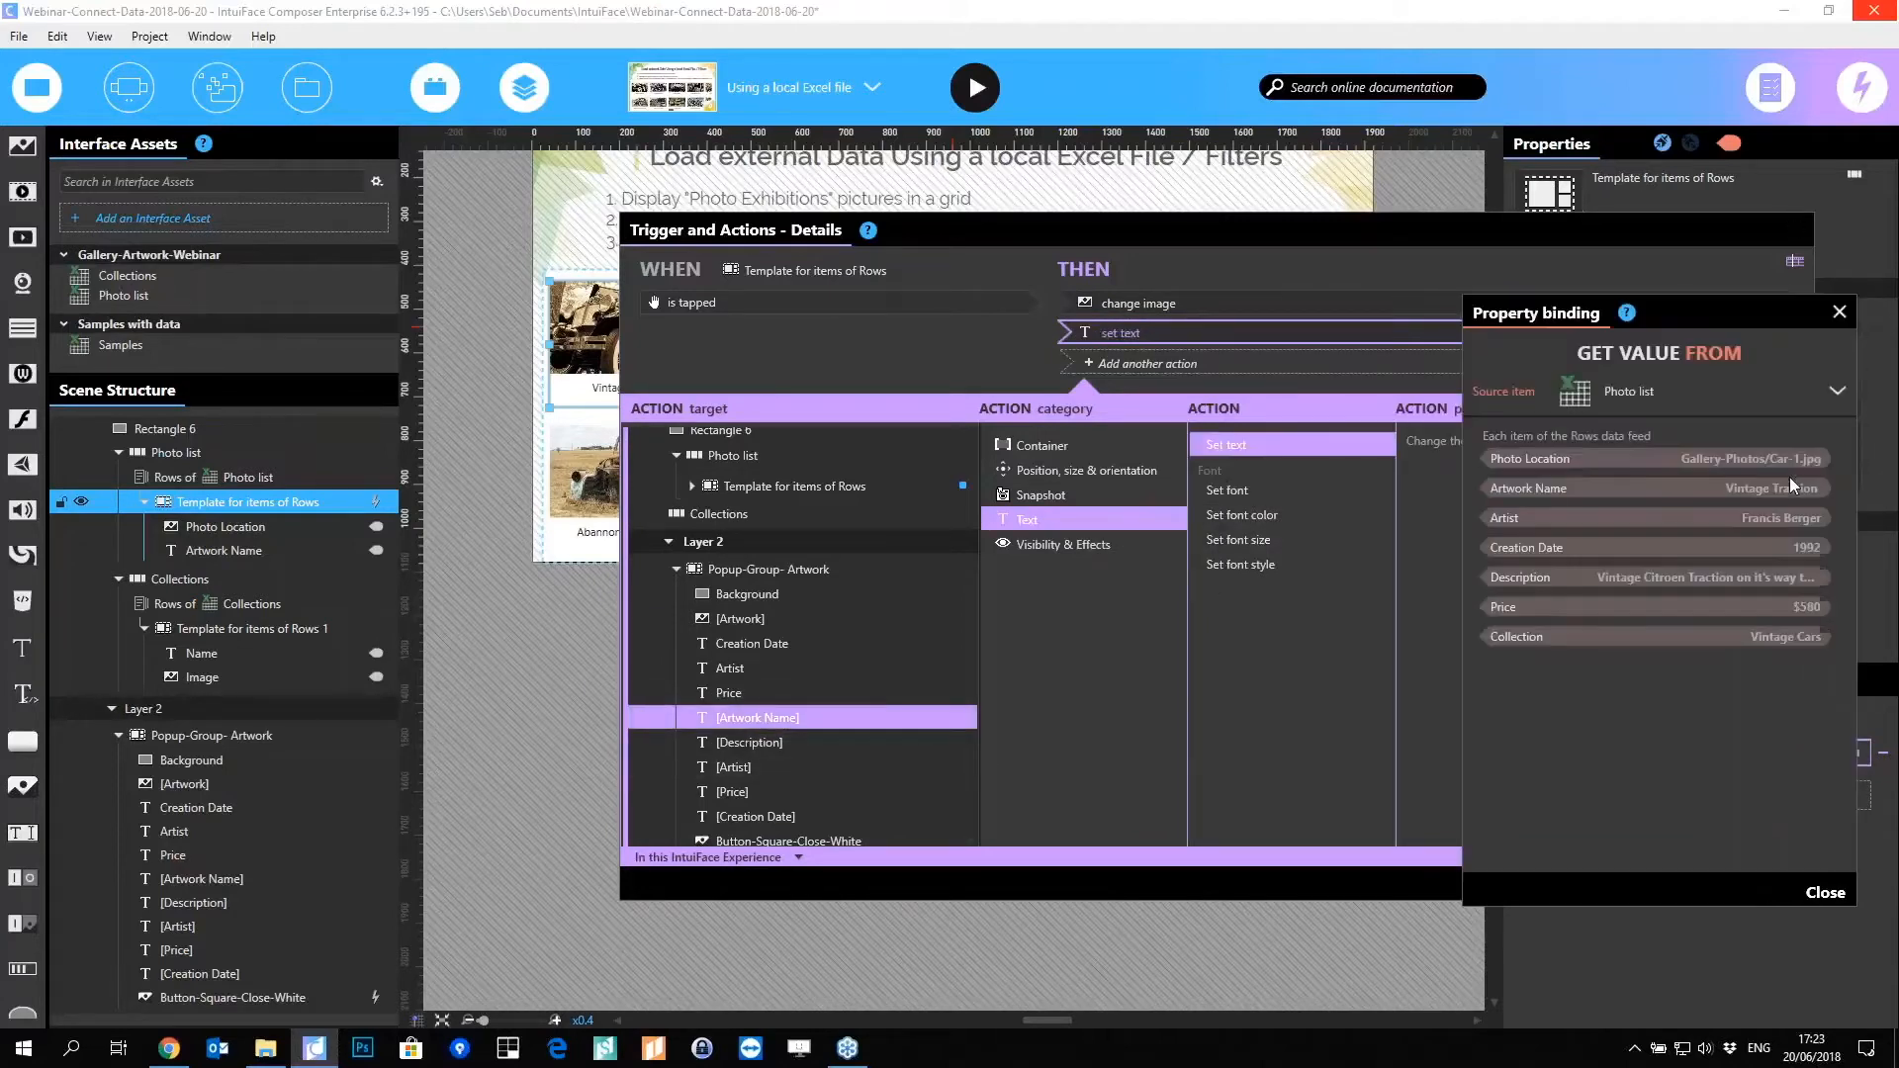
{"action": "left_click", "coordinate": [1550, 490]}
{"action": "left_click", "coordinate": [1822, 892]}
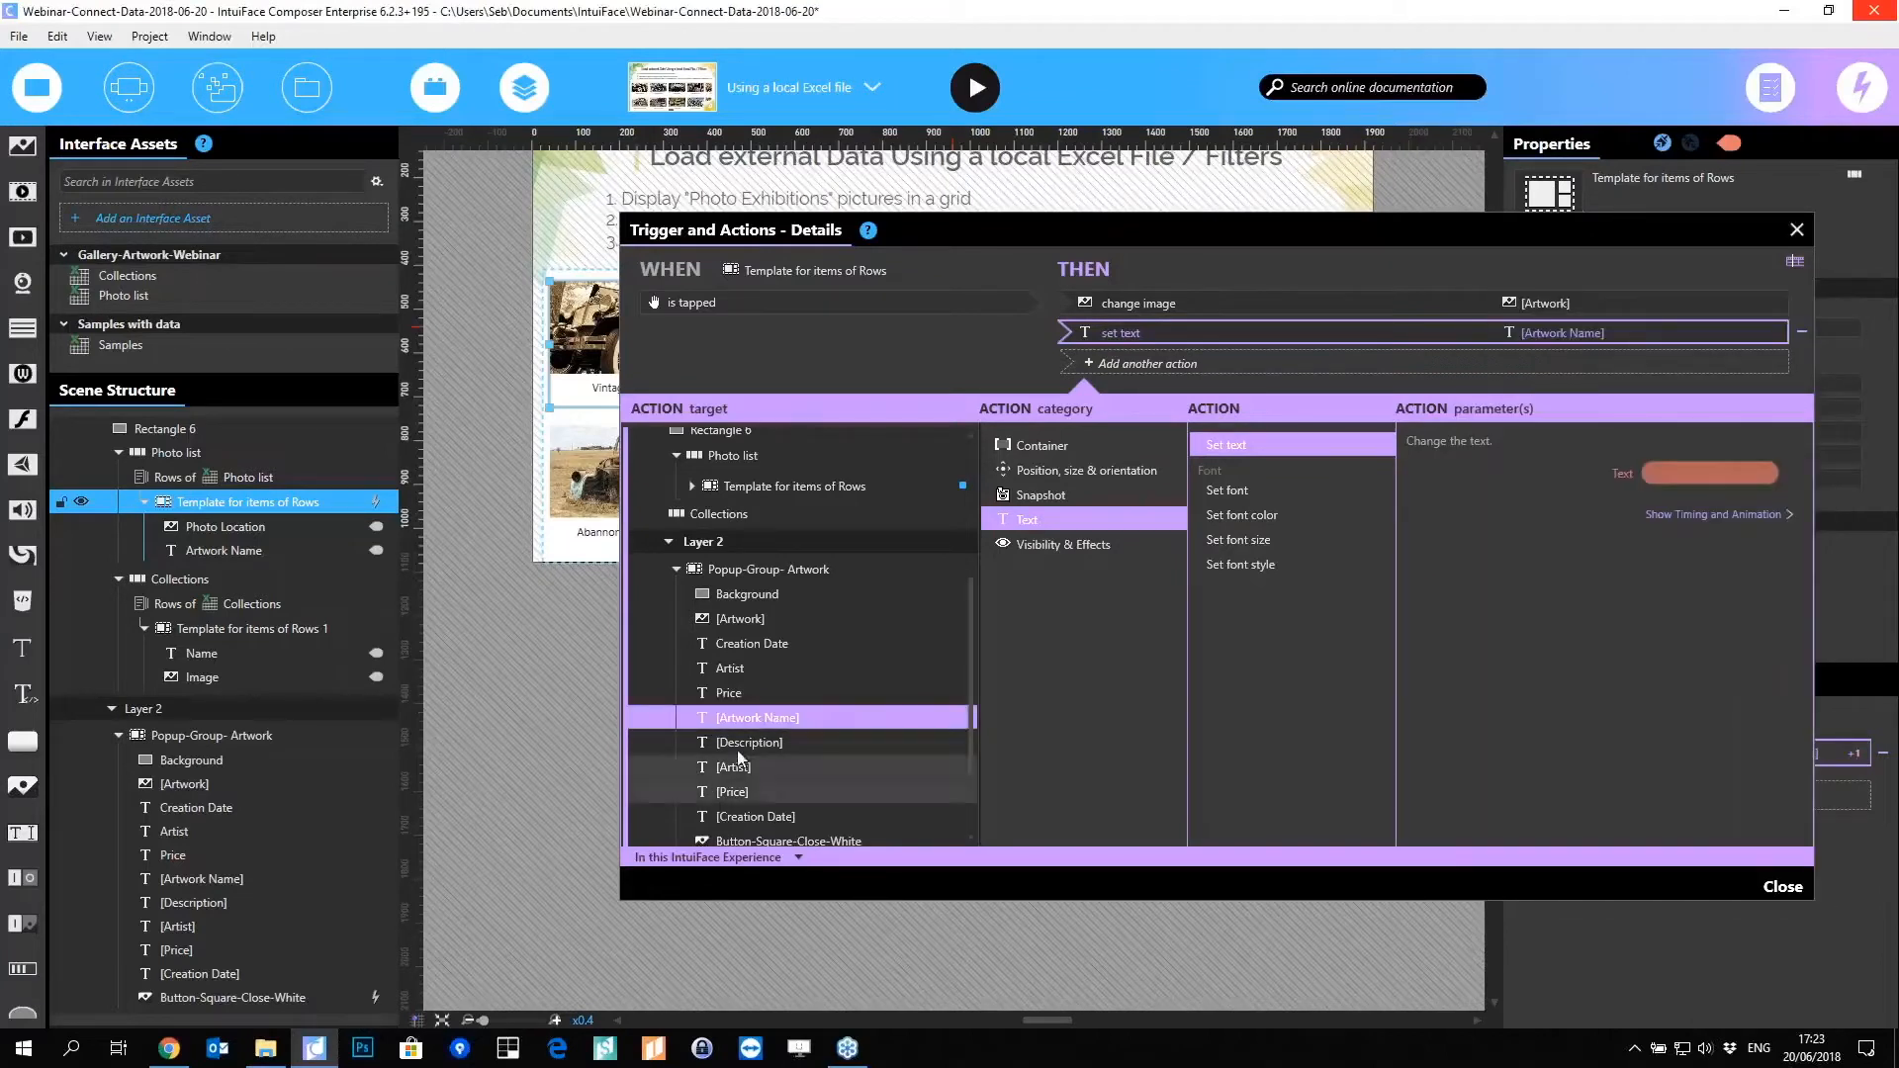
Step: Duplicate the set text action four times and bind a copy to [Description] with Description
{"action": "right_click", "coordinate": [1209, 338]}
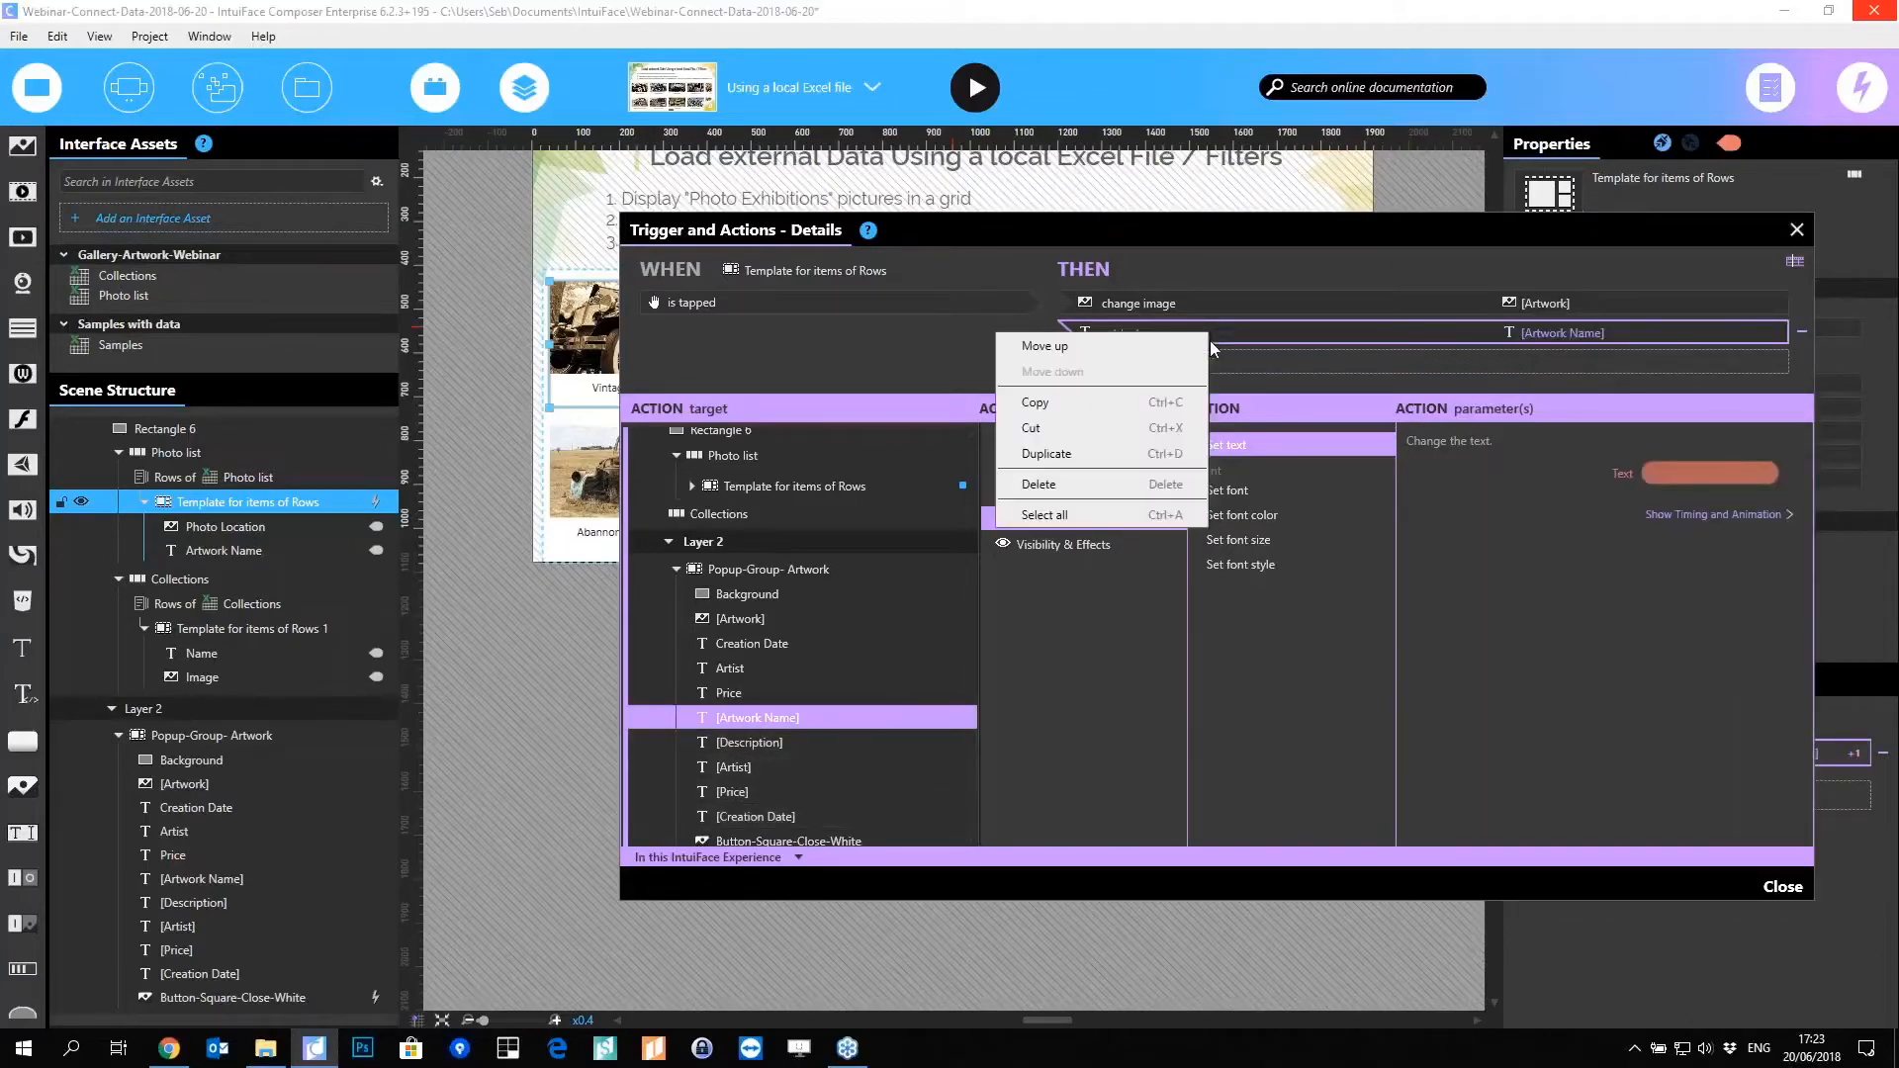
{"action": "left_click", "coordinate": [1096, 454]}
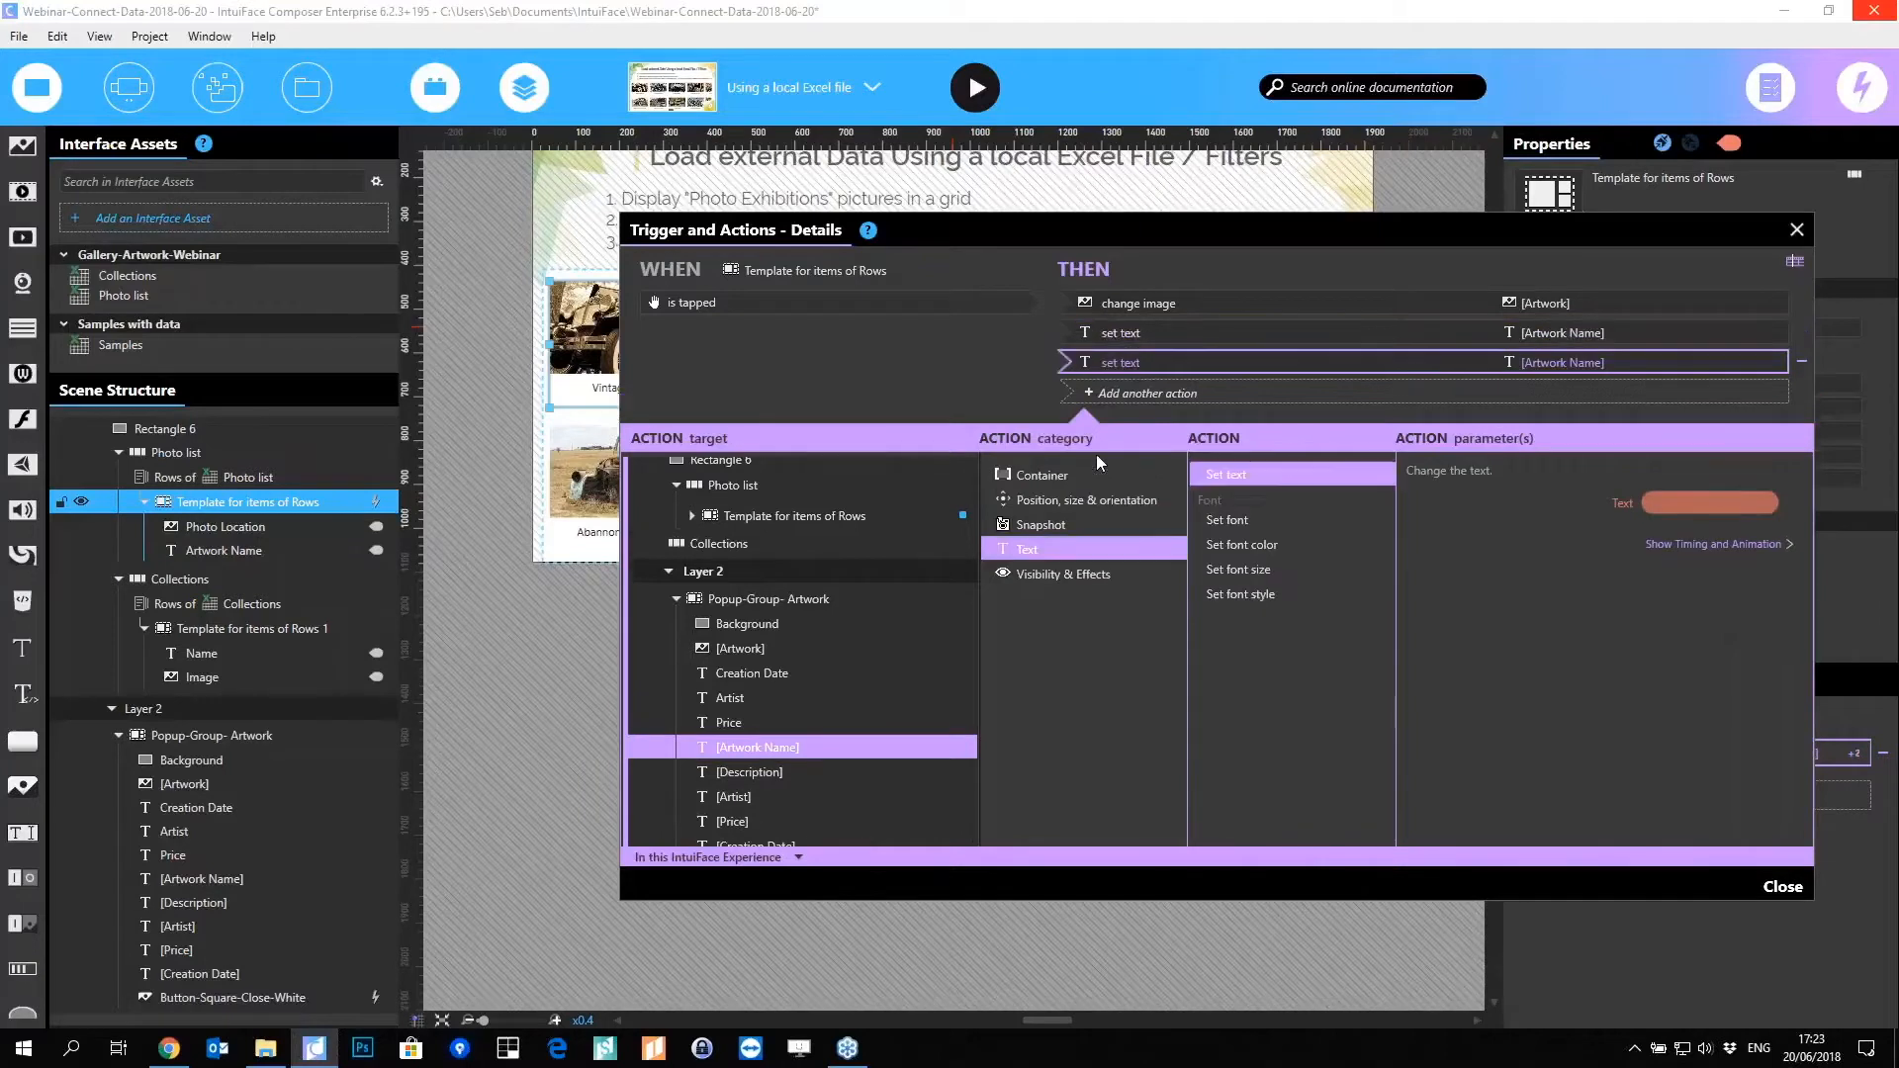
{"action": "key", "text": "ctrl+d"}
{"action": "key", "text": "ctrl+d"}
{"action": "key", "text": "ctrl+d"}
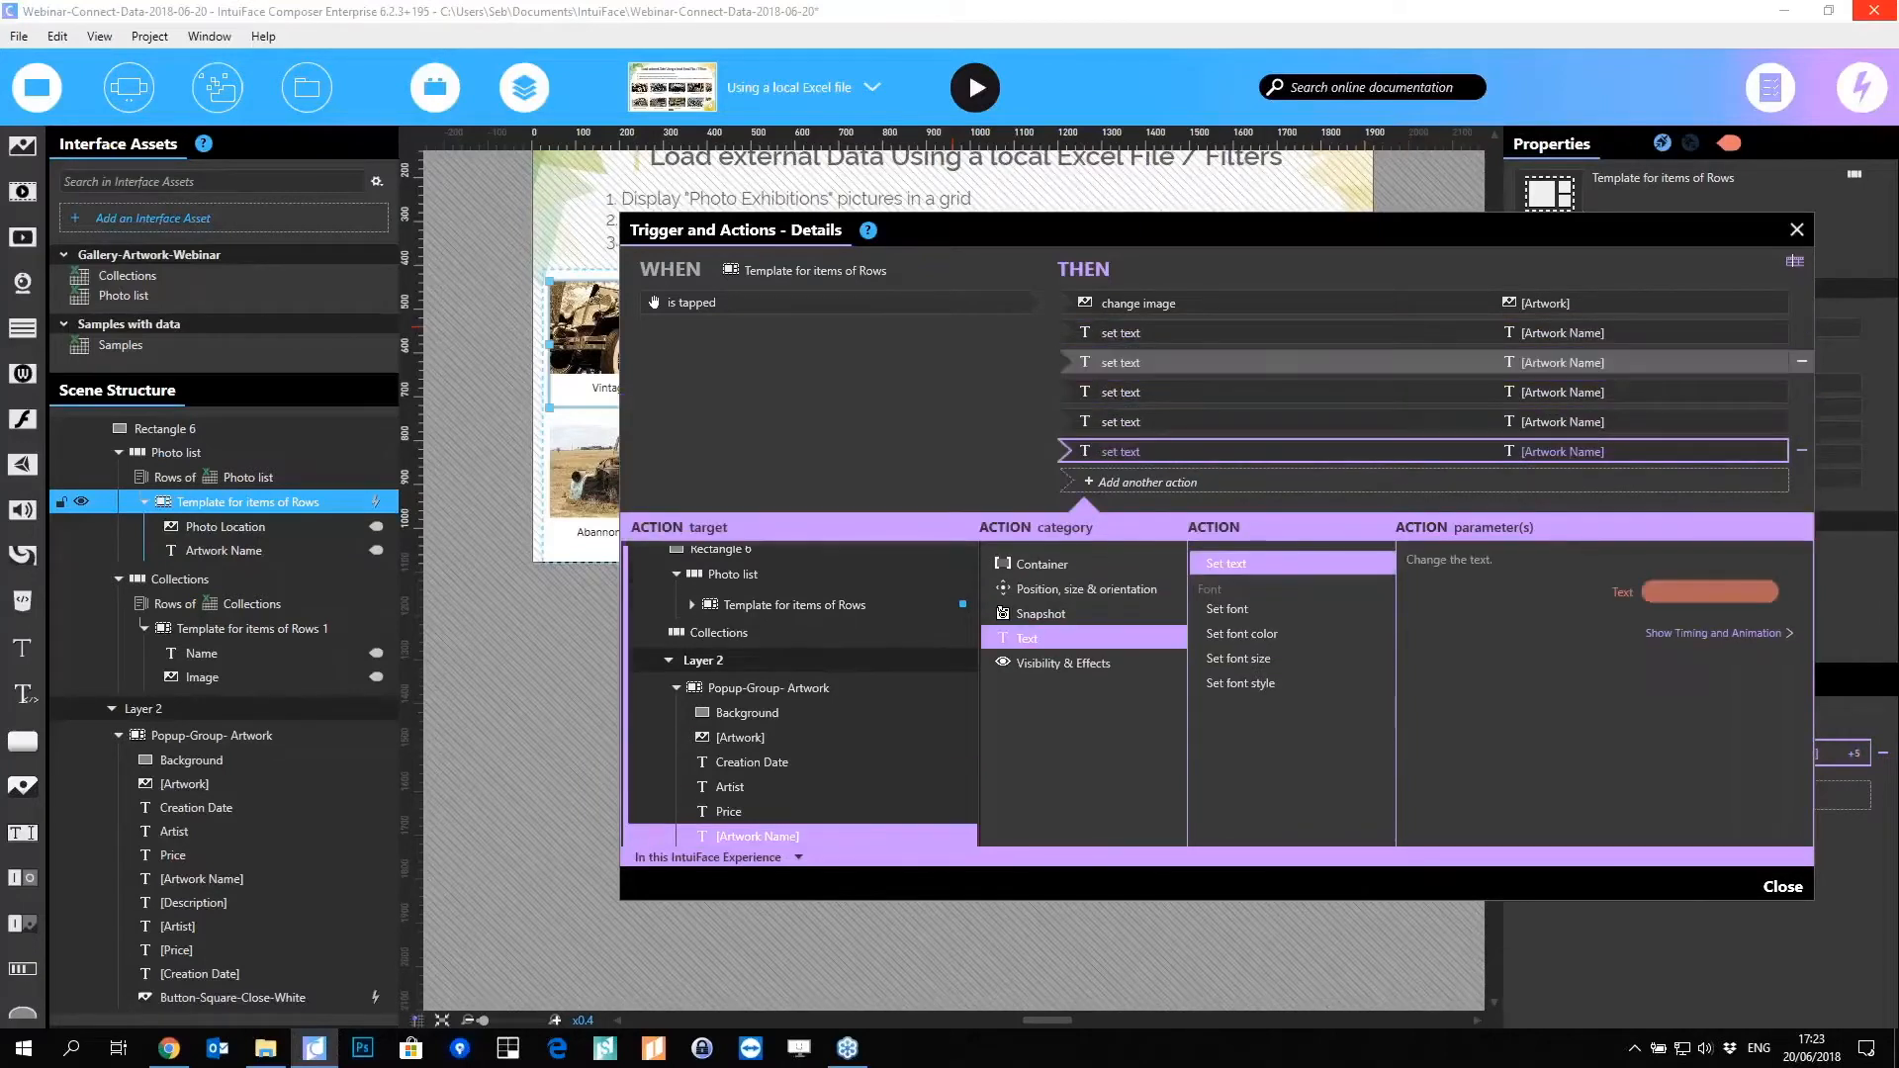
{"action": "left_click", "coordinate": [1168, 374]}
{"action": "scroll", "coordinate": [813, 746], "scroll_direction": "down", "scroll_amount": 3}
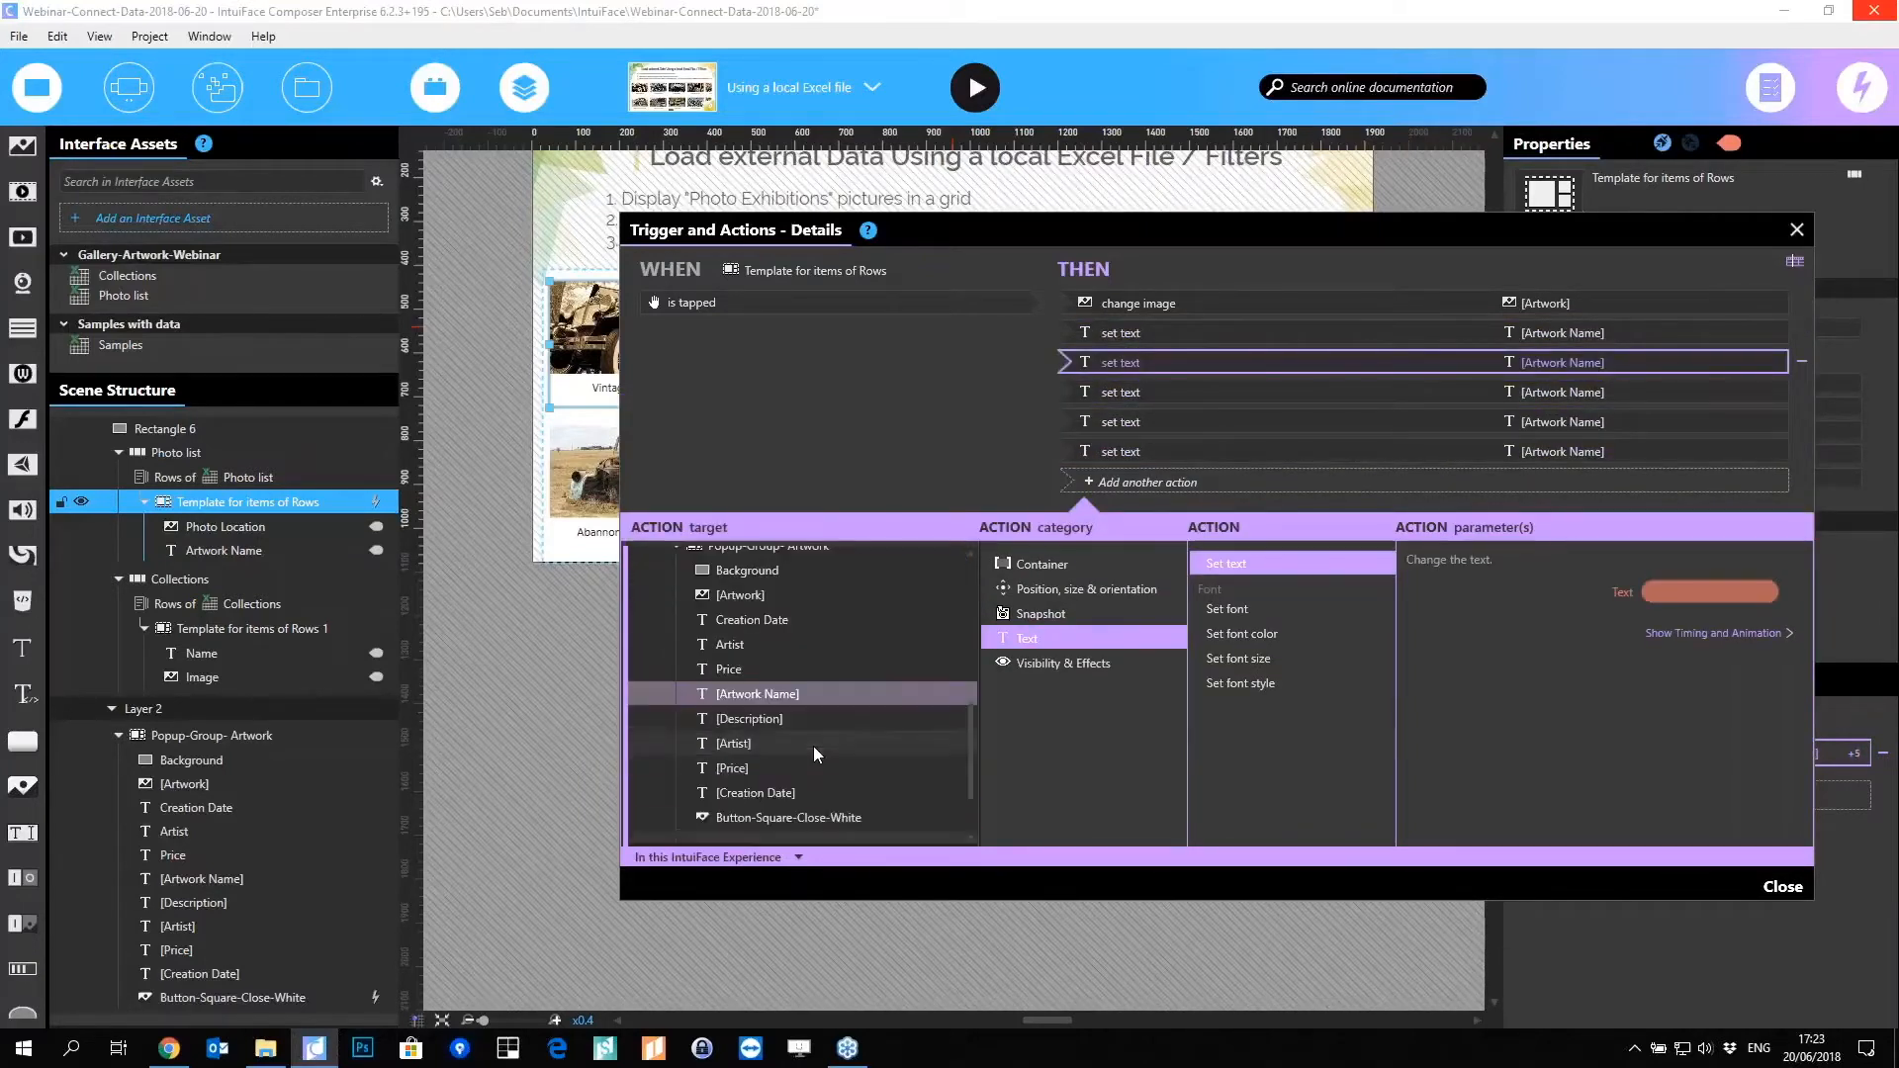
{"action": "left_click", "coordinate": [737, 720]}
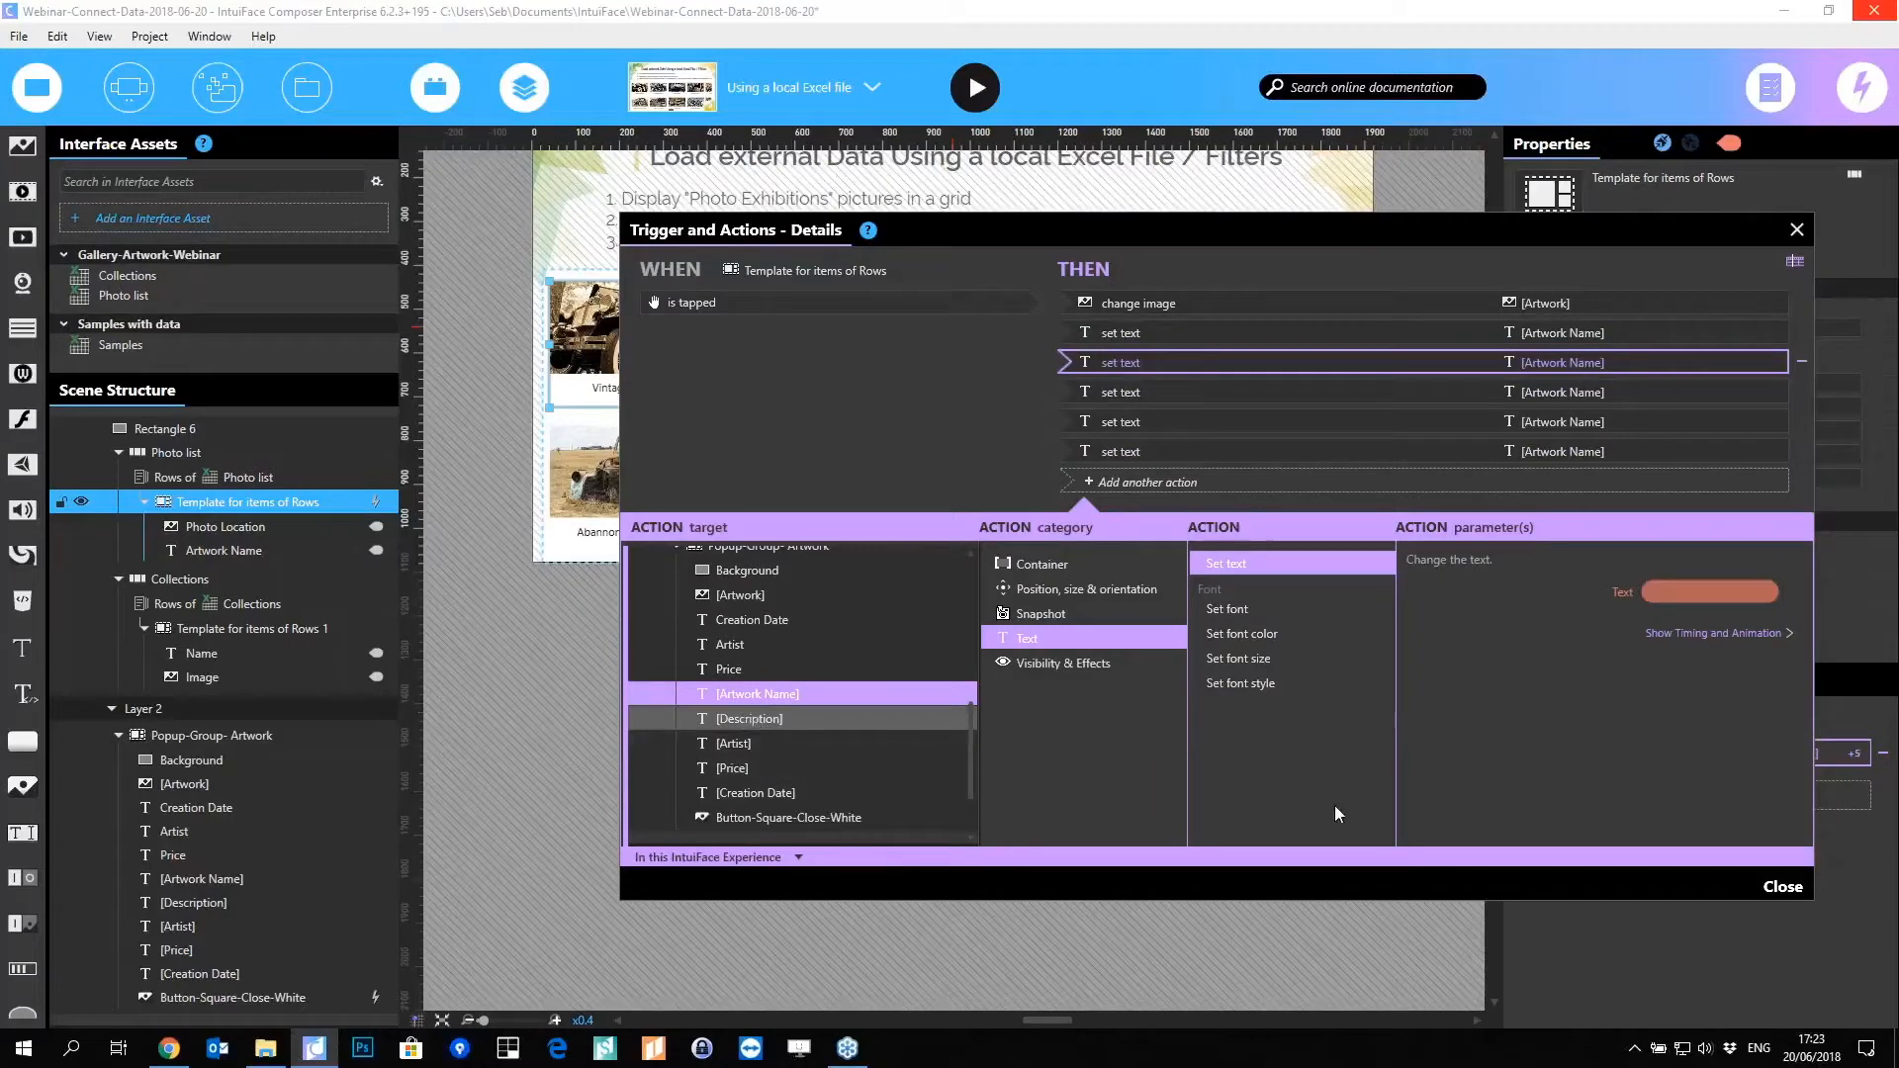
{"action": "left_click", "coordinate": [1681, 592]}
{"action": "left_click", "coordinate": [1530, 578]}
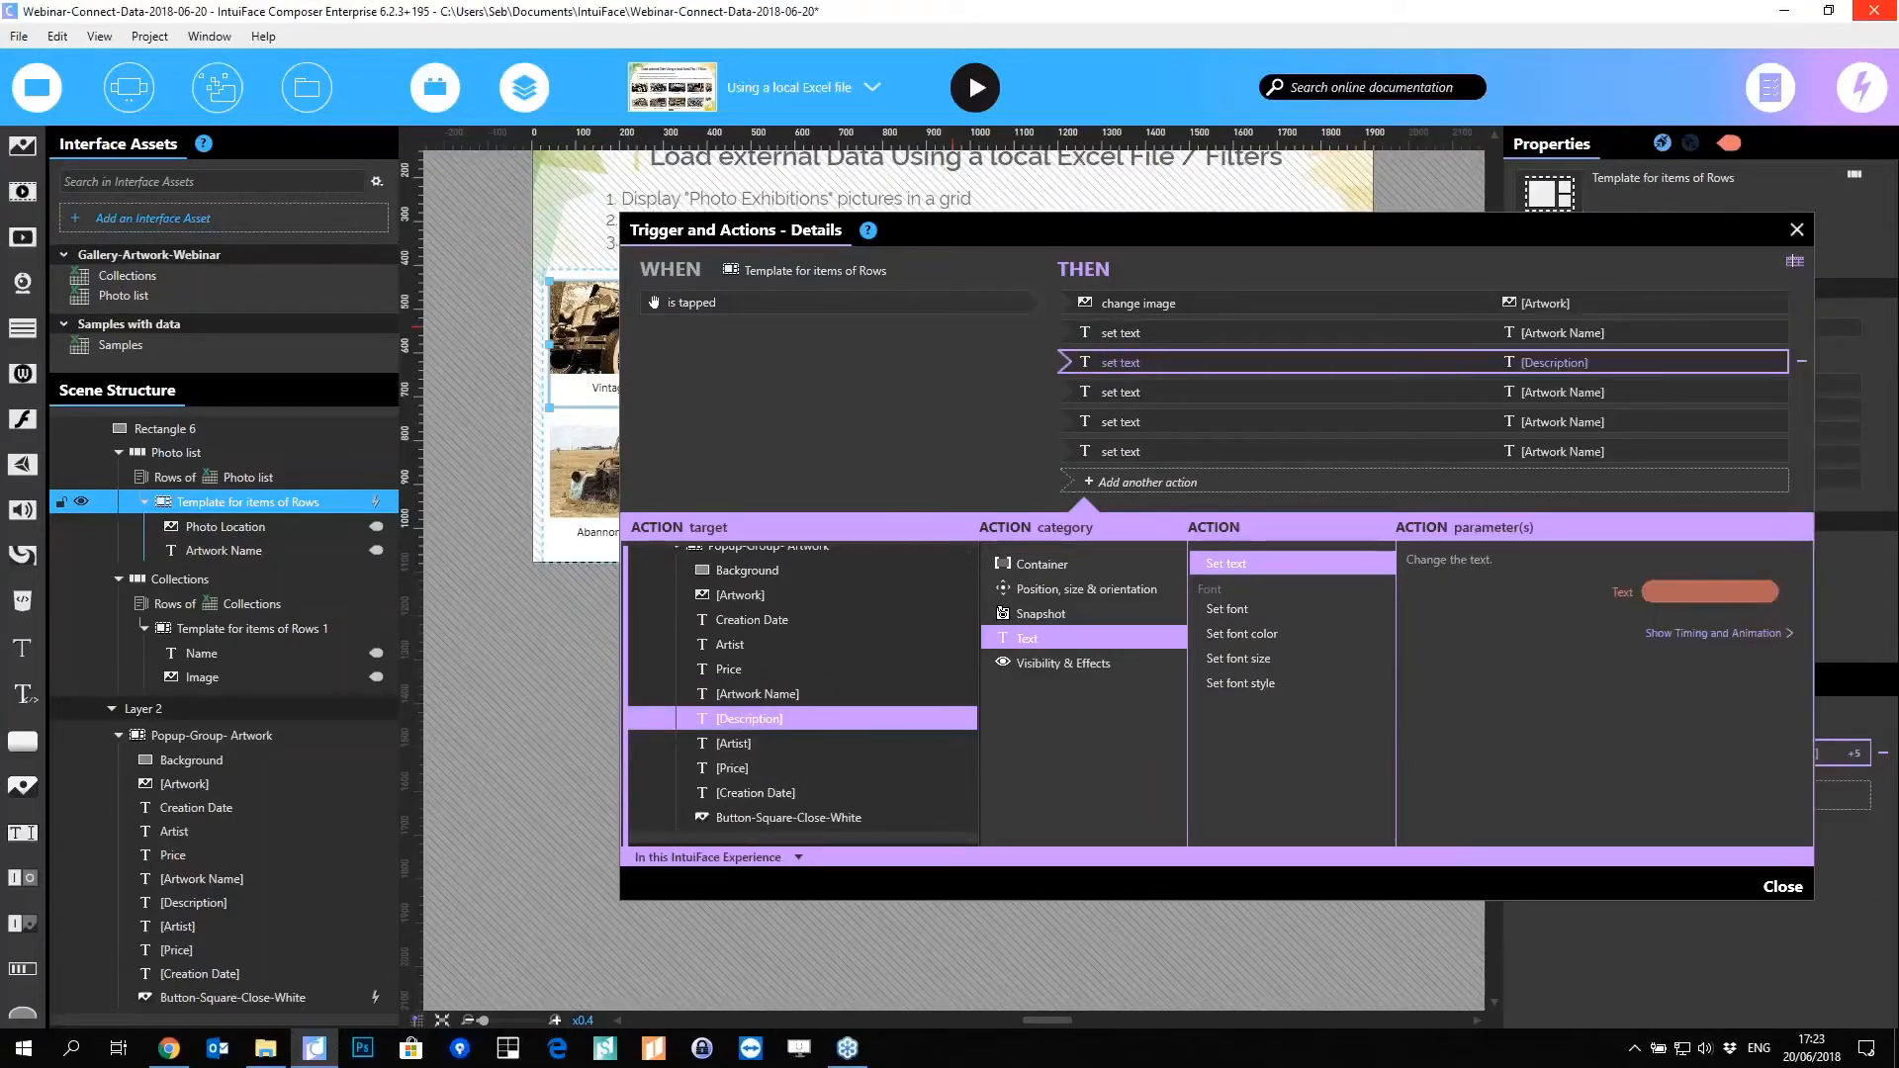
Step: Bind the remaining copies to [Artist], [Price] and [Creation Date] with their matching fields
{"action": "left_click", "coordinate": [1700, 591]}
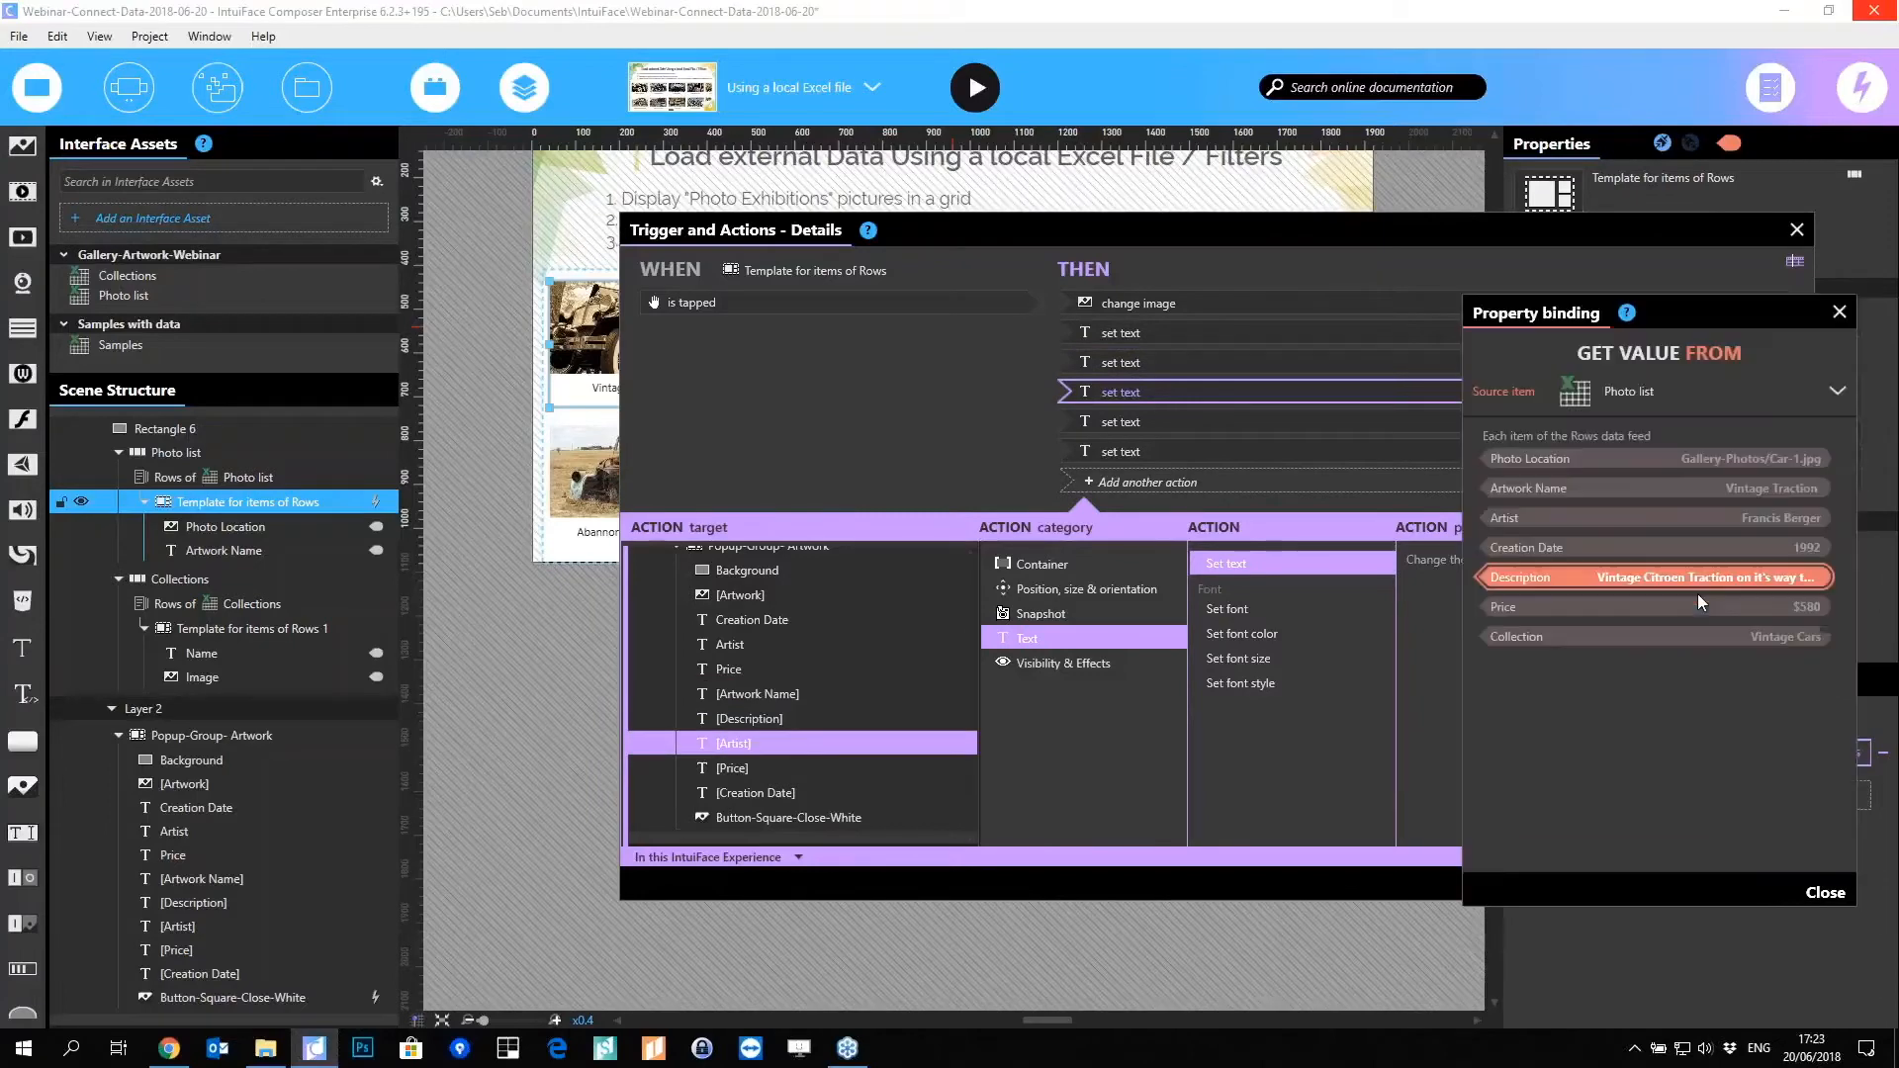
{"action": "left_click", "coordinate": [1536, 520]}
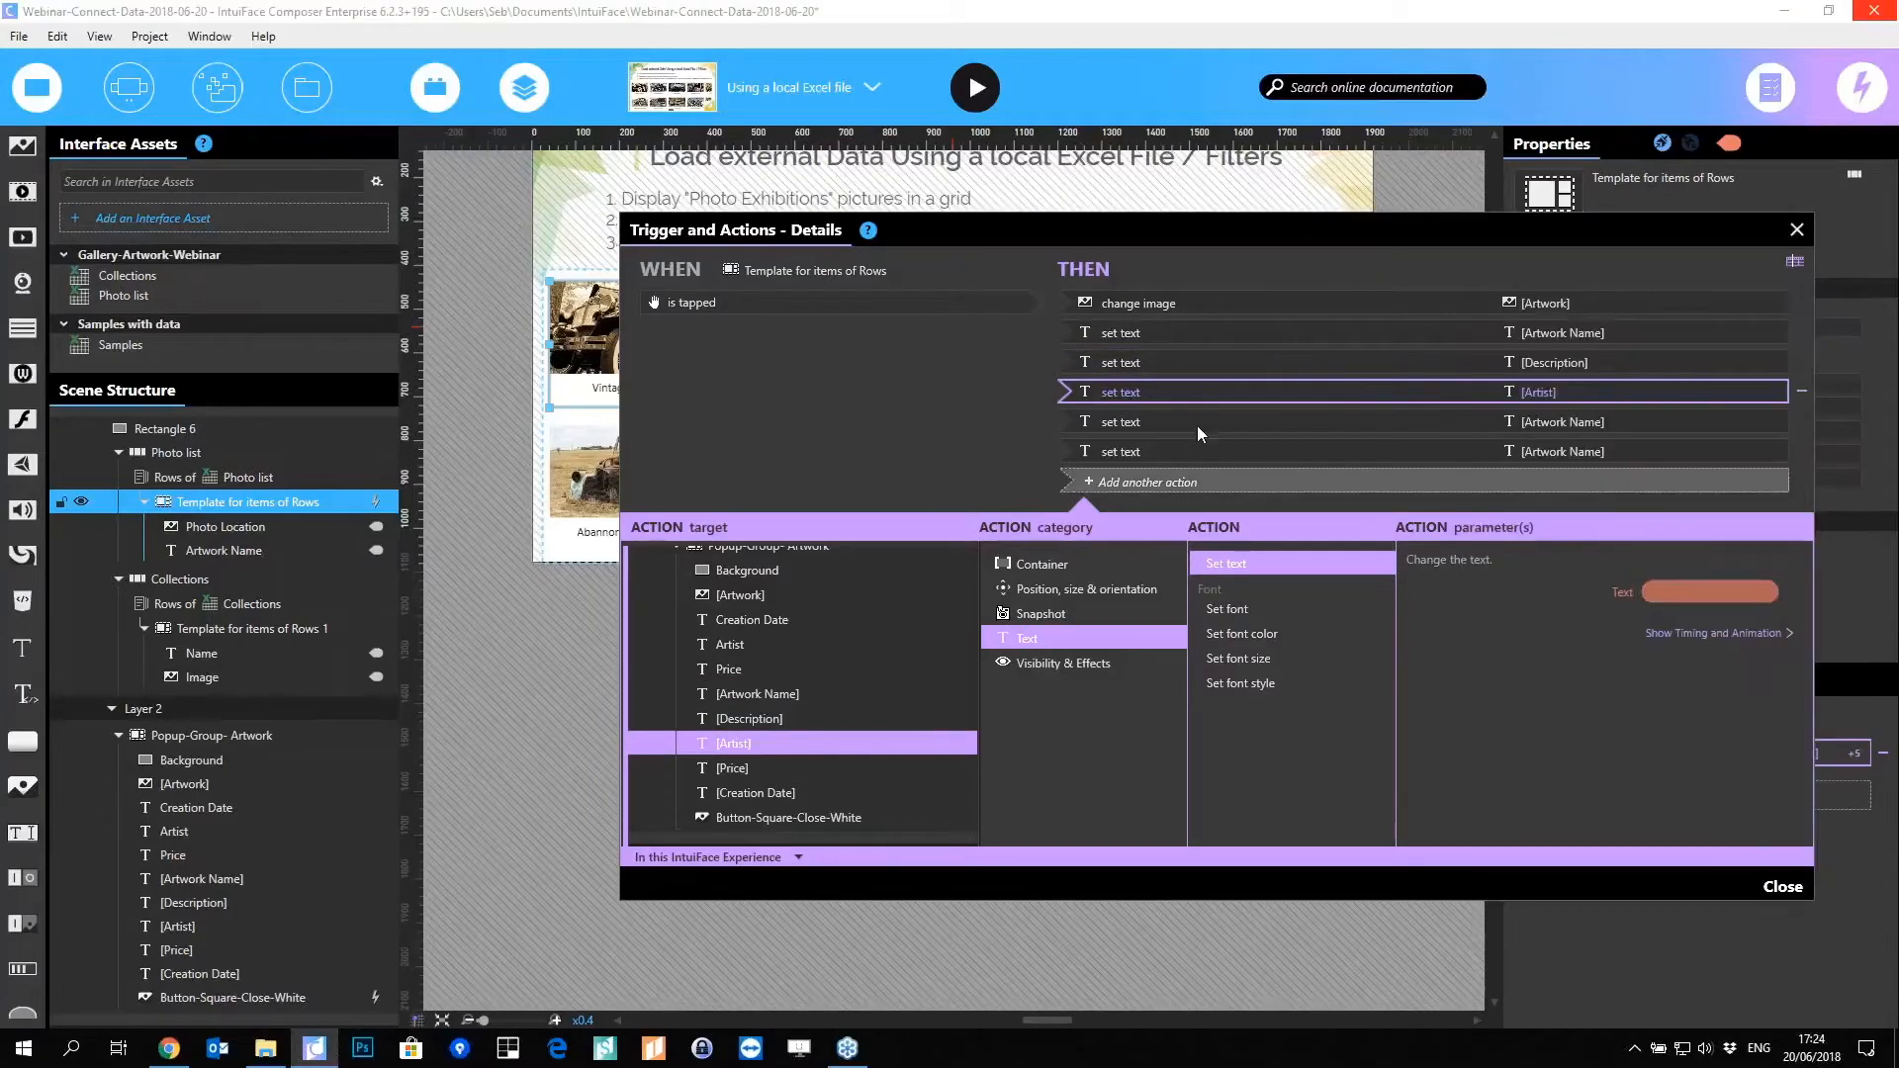
{"action": "left_click", "coordinate": [754, 770]}
{"action": "left_click", "coordinate": [1663, 592]}
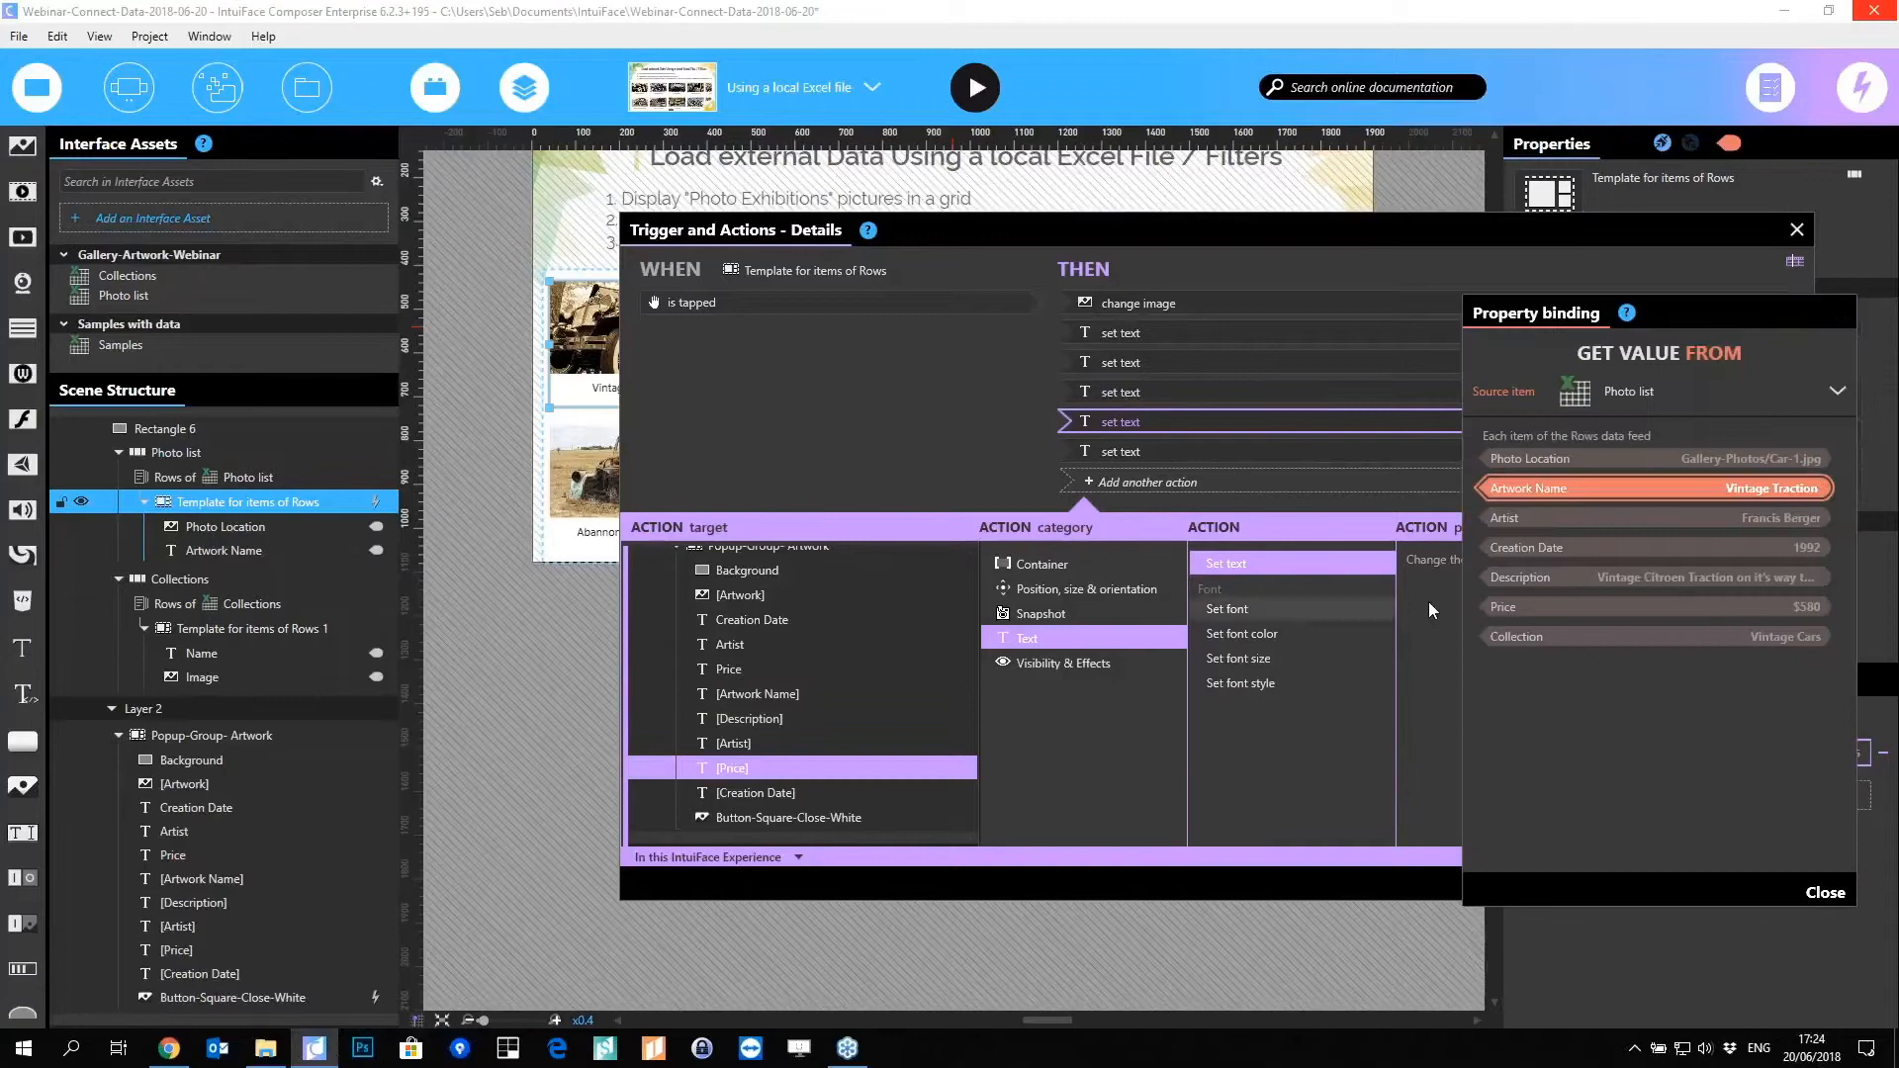
{"action": "left_click", "coordinate": [1572, 606]}
{"action": "left_click", "coordinate": [1274, 455]}
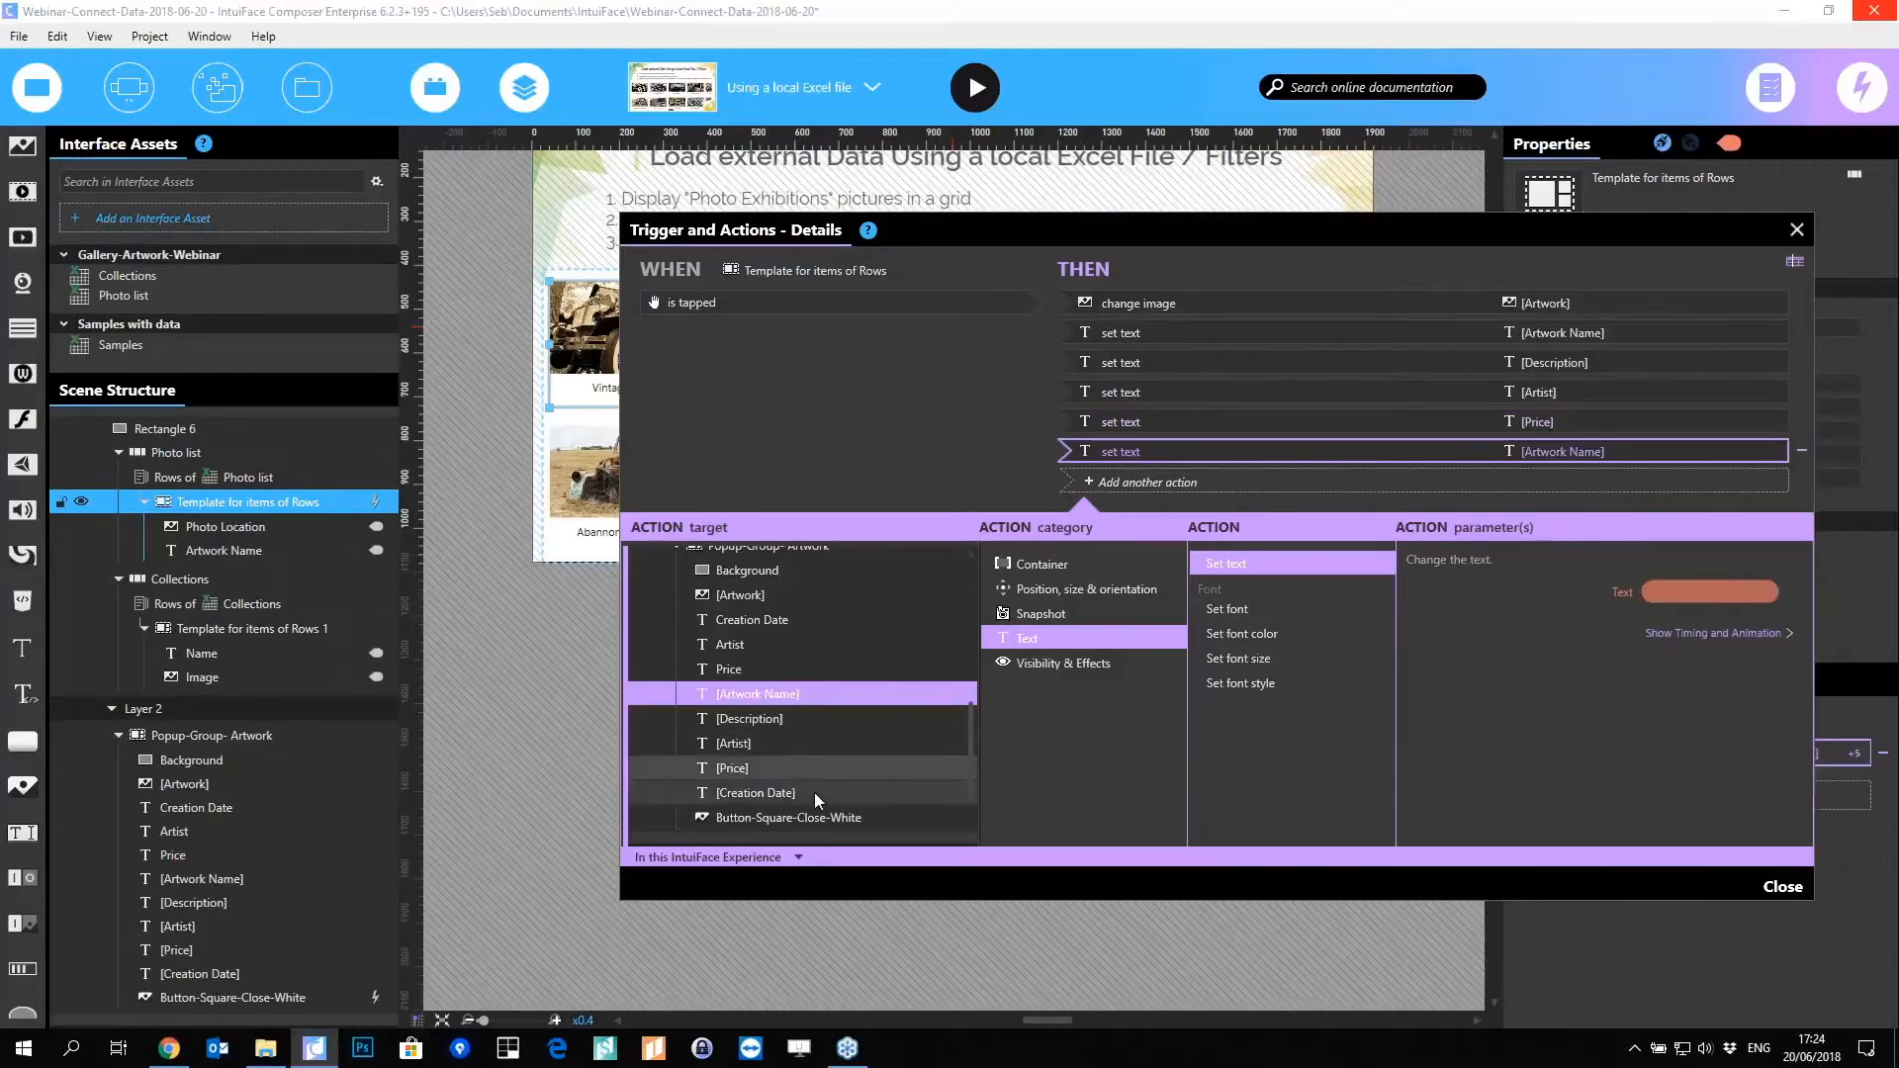
{"action": "left_click", "coordinate": [815, 792]}
{"action": "left_click", "coordinate": [1767, 585]}
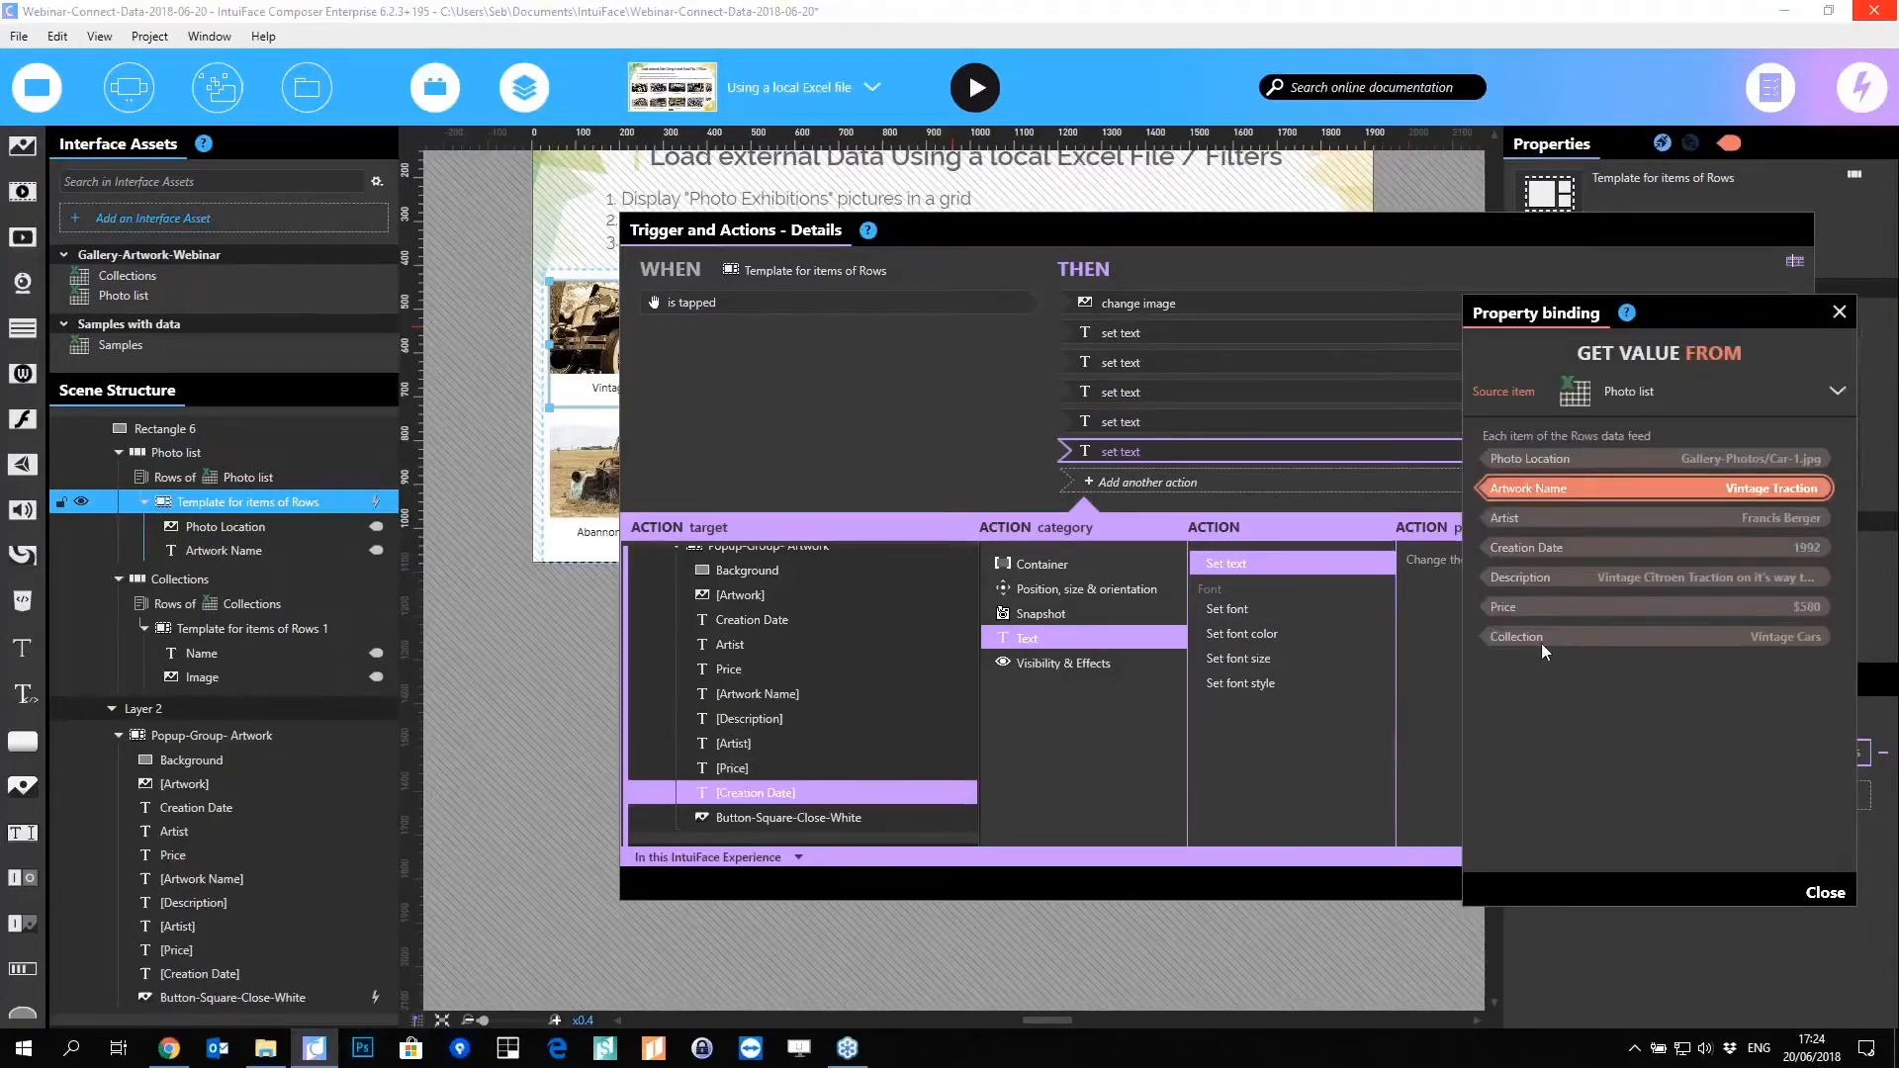
{"action": "left_click", "coordinate": [1596, 546]}
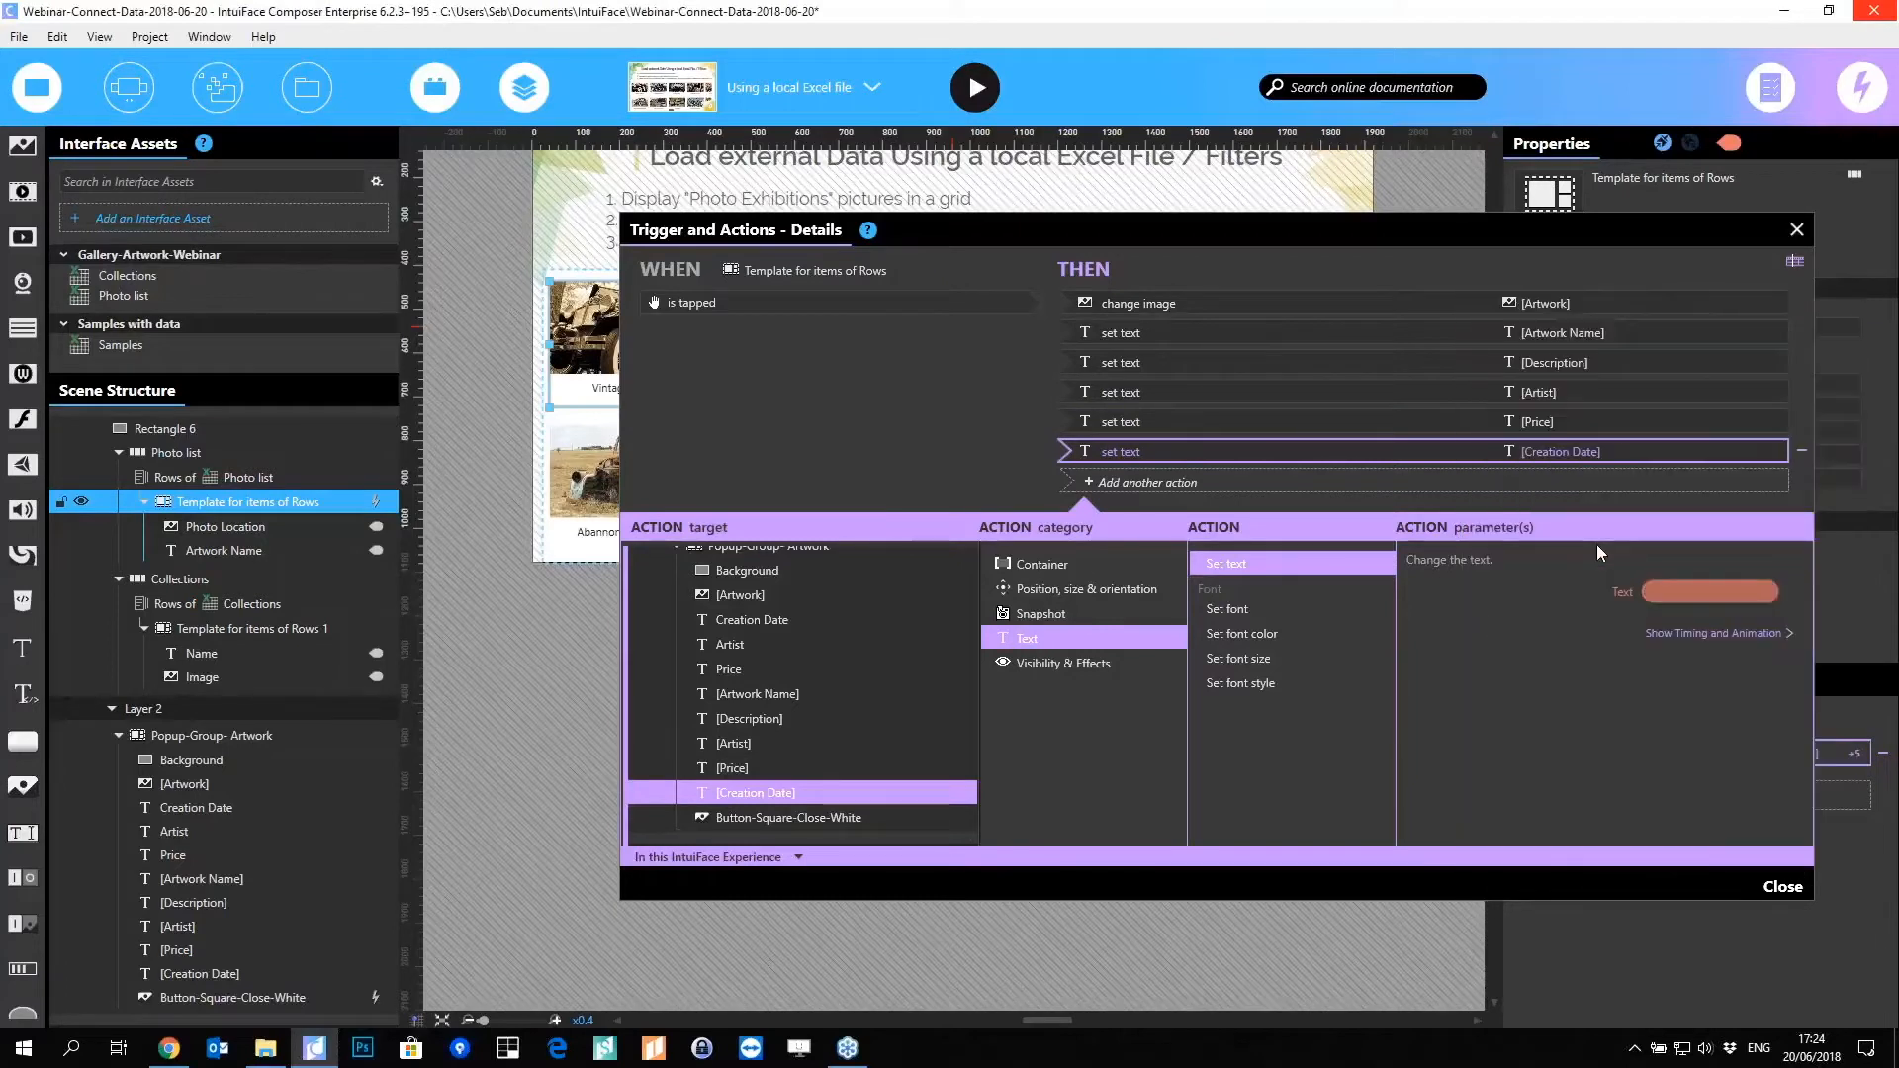
{"action": "left_click", "coordinate": [1239, 481]}
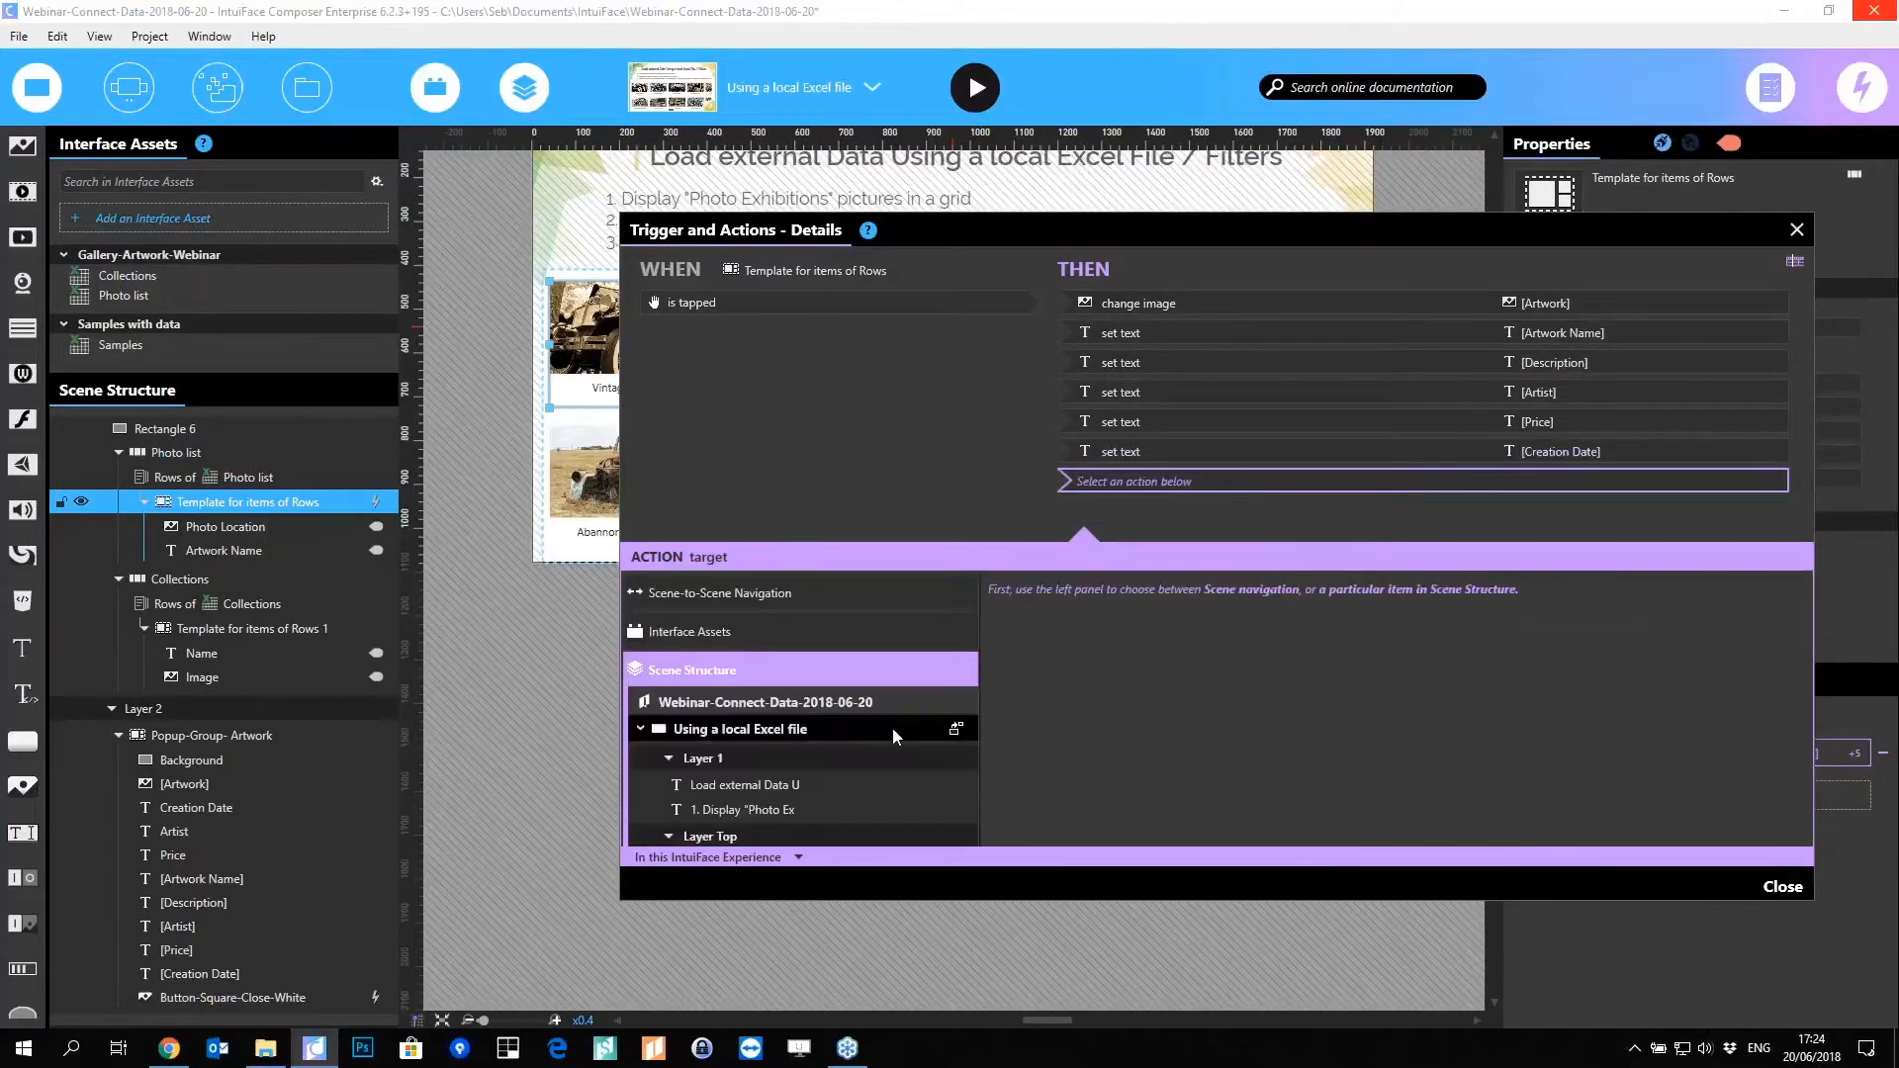
Step: Add a Move to action sending Popup-Group- Artwork to X 930, Y 725, and close the trigger editor
{"action": "scroll", "coordinate": [892, 727], "scroll_direction": "down", "scroll_amount": 5}
{"action": "scroll", "coordinate": [874, 727], "scroll_direction": "down", "scroll_amount": 1}
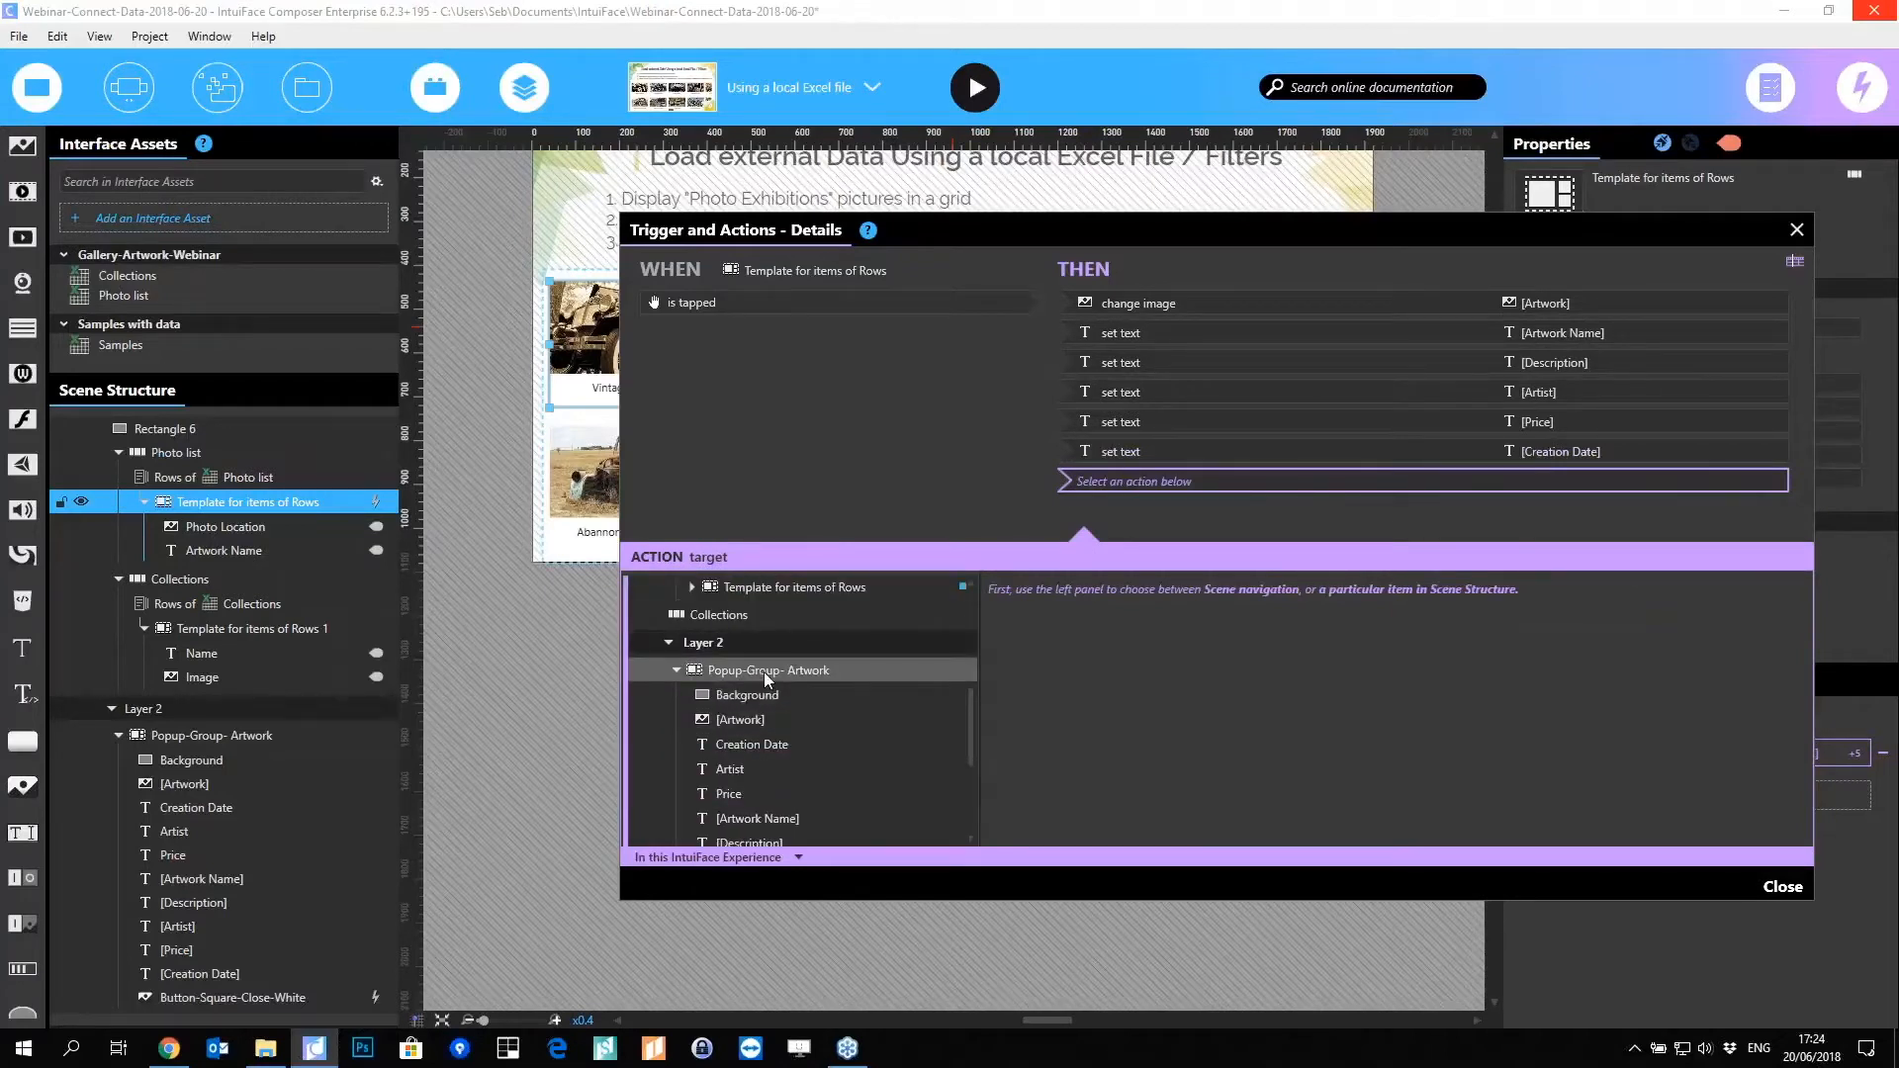
{"action": "left_click", "coordinate": [764, 672]}
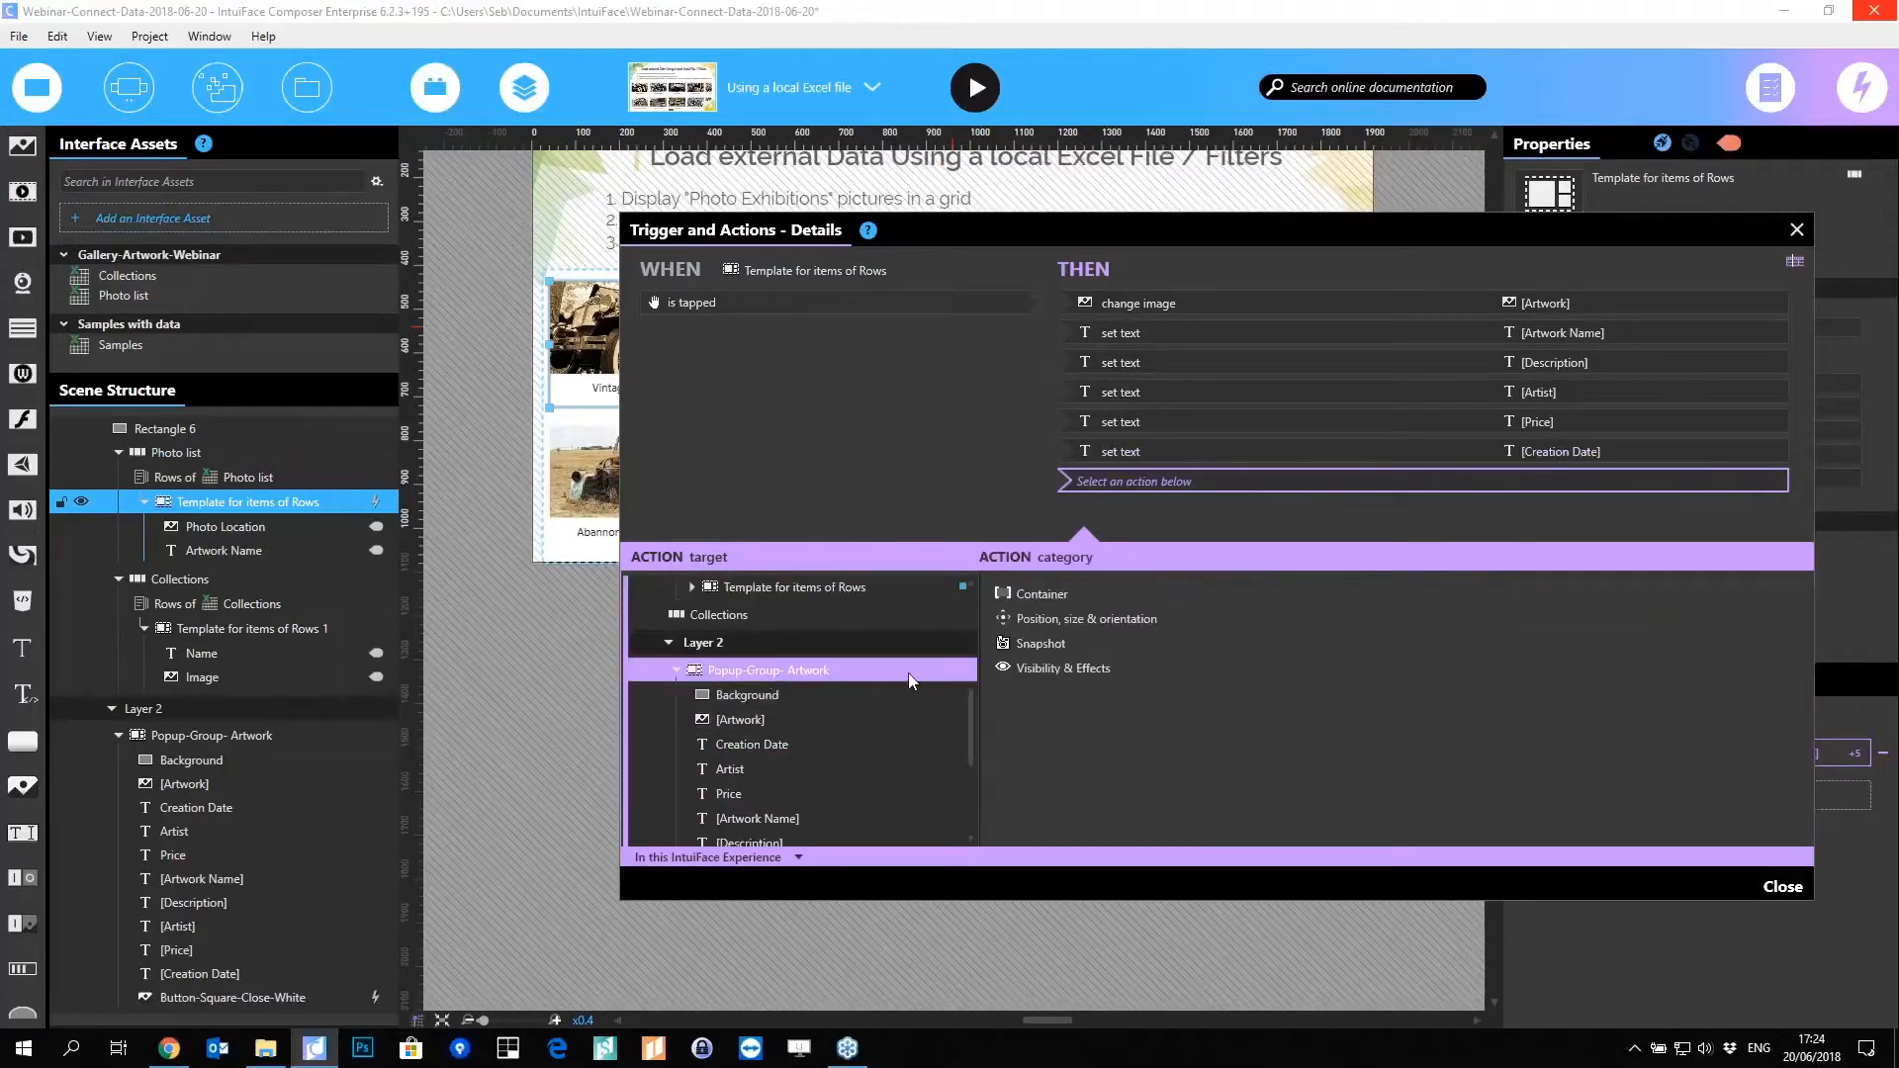
{"action": "left_click", "coordinate": [1084, 619]}
{"action": "left_click", "coordinate": [1233, 735]}
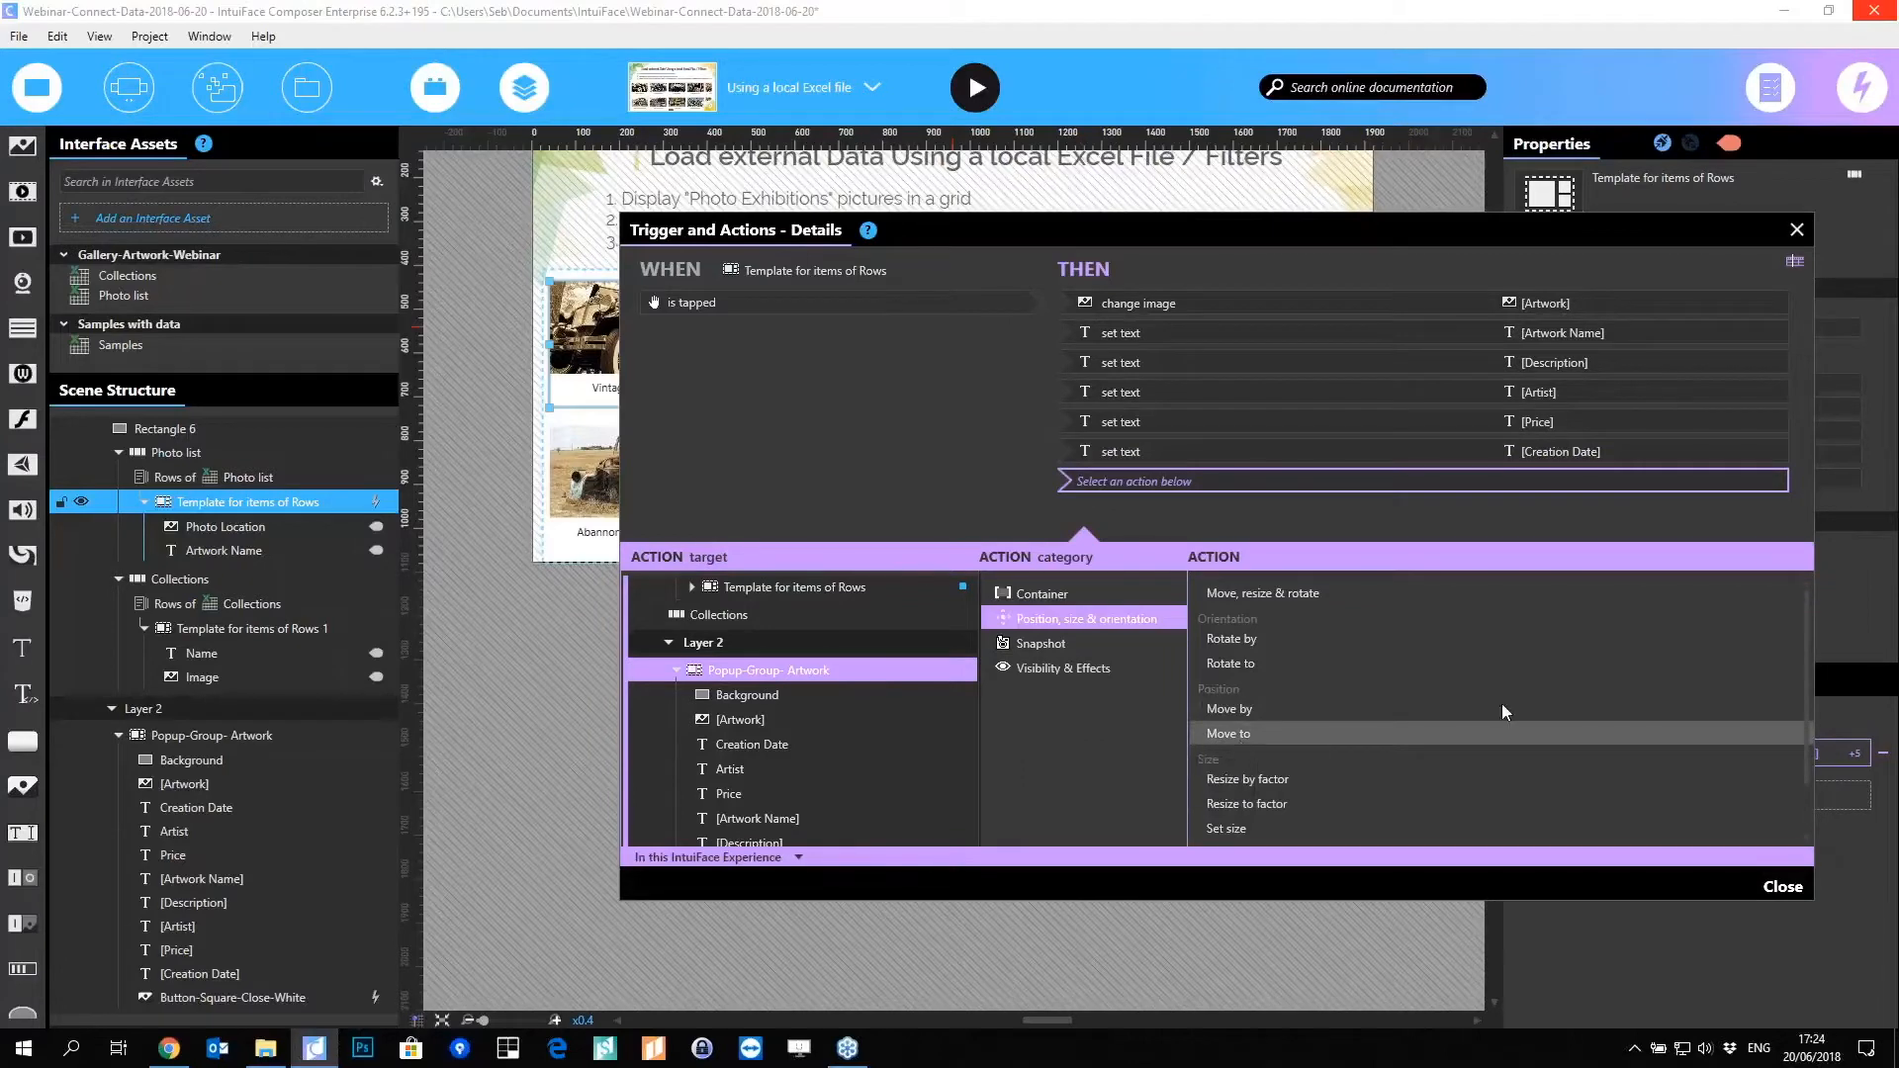
{"action": "left_click", "coordinate": [1786, 687]}
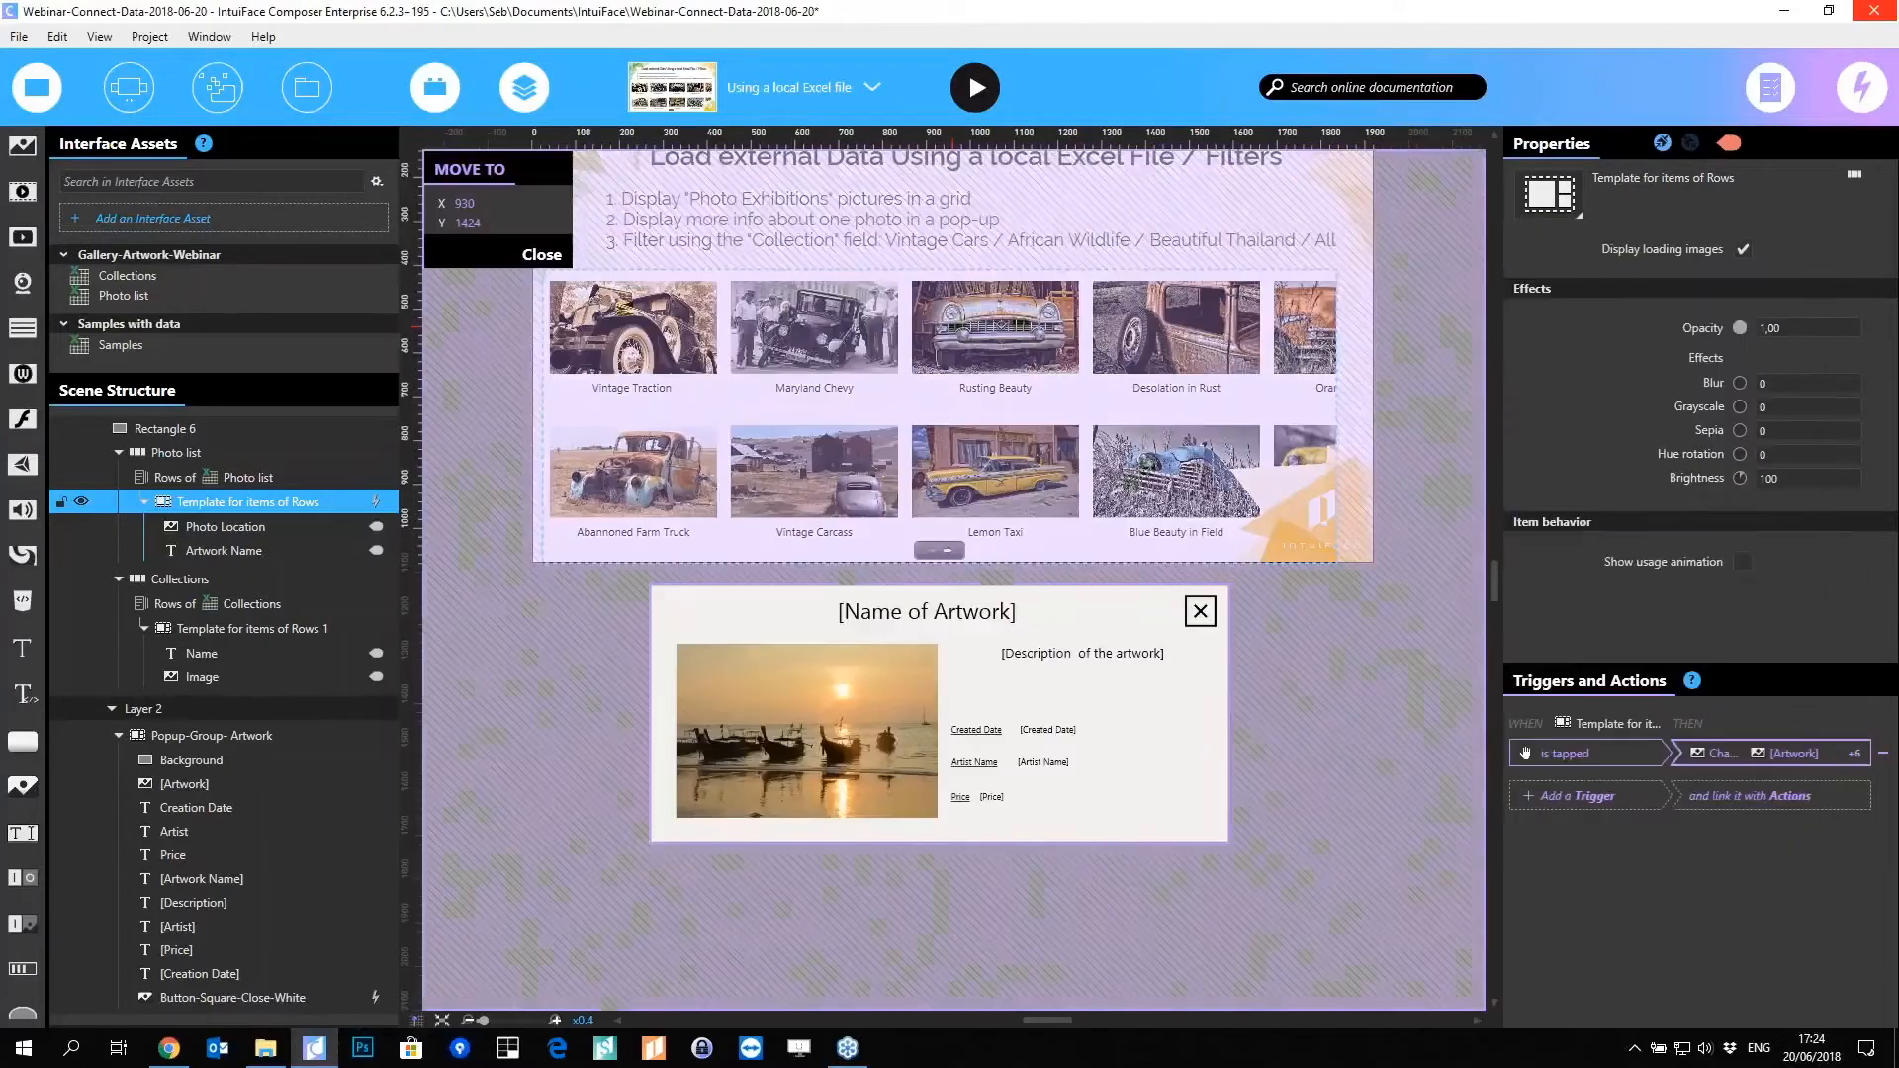
{"action": "left_click_drag", "start_coordinate": [975, 764], "coordinate": [995, 477]}
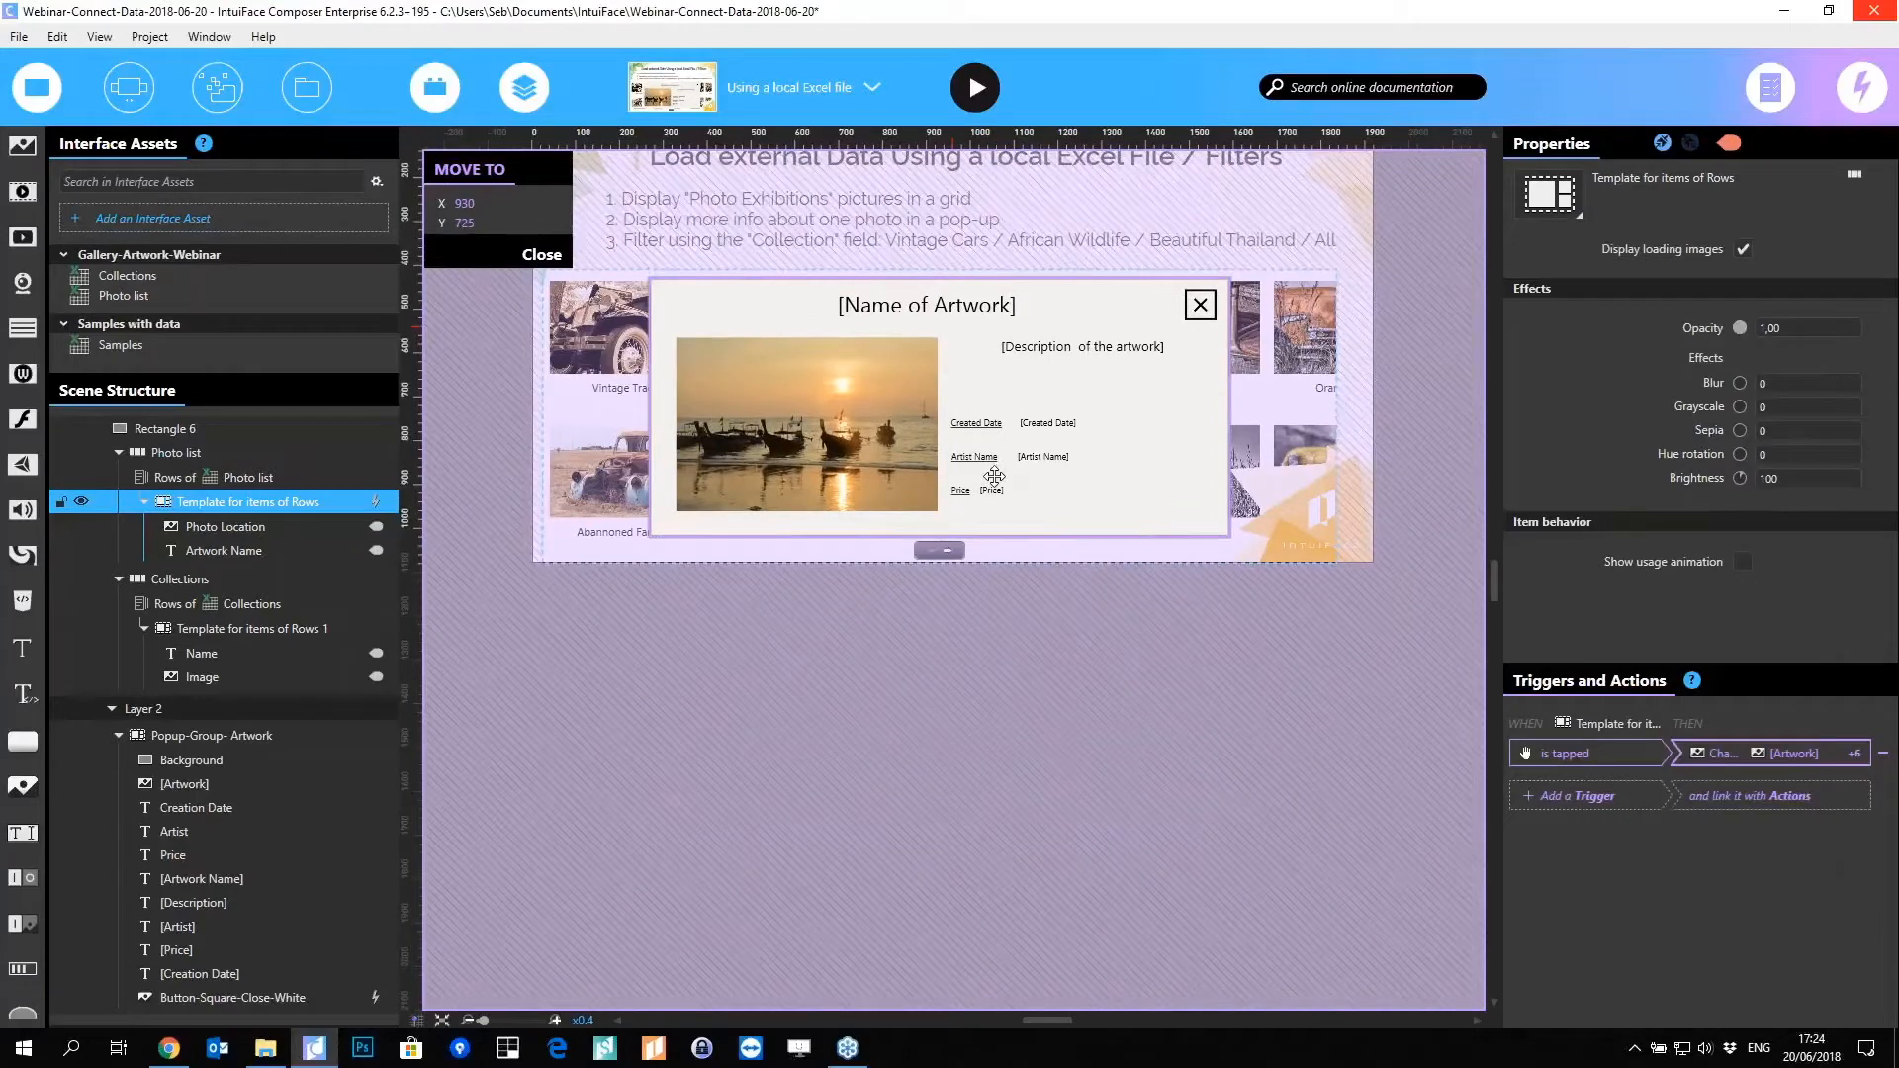
{"action": "left_click", "coordinate": [541, 254]}
{"action": "left_click", "coordinate": [1782, 886]}
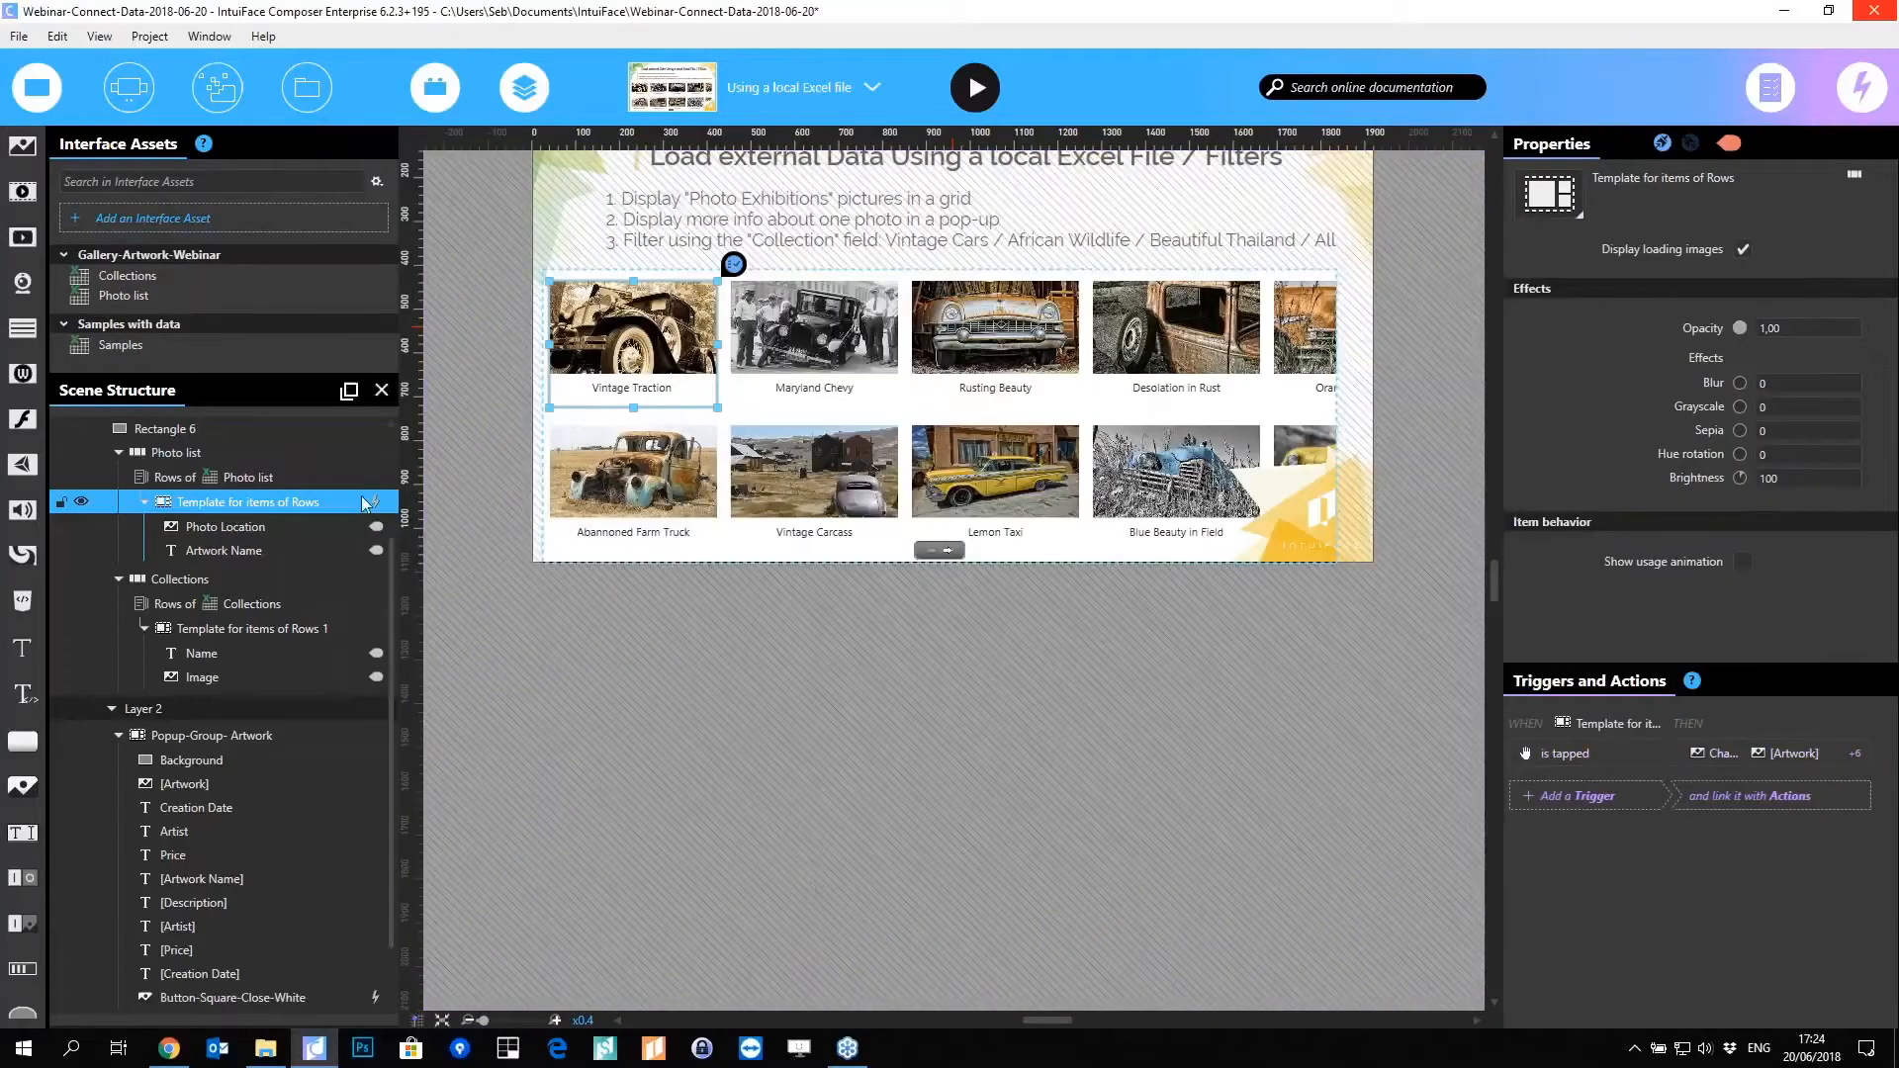
Step: Save the experience with Ctrl+S and launch it in Play mode
{"action": "mouse_move", "coordinate": [377, 513]}
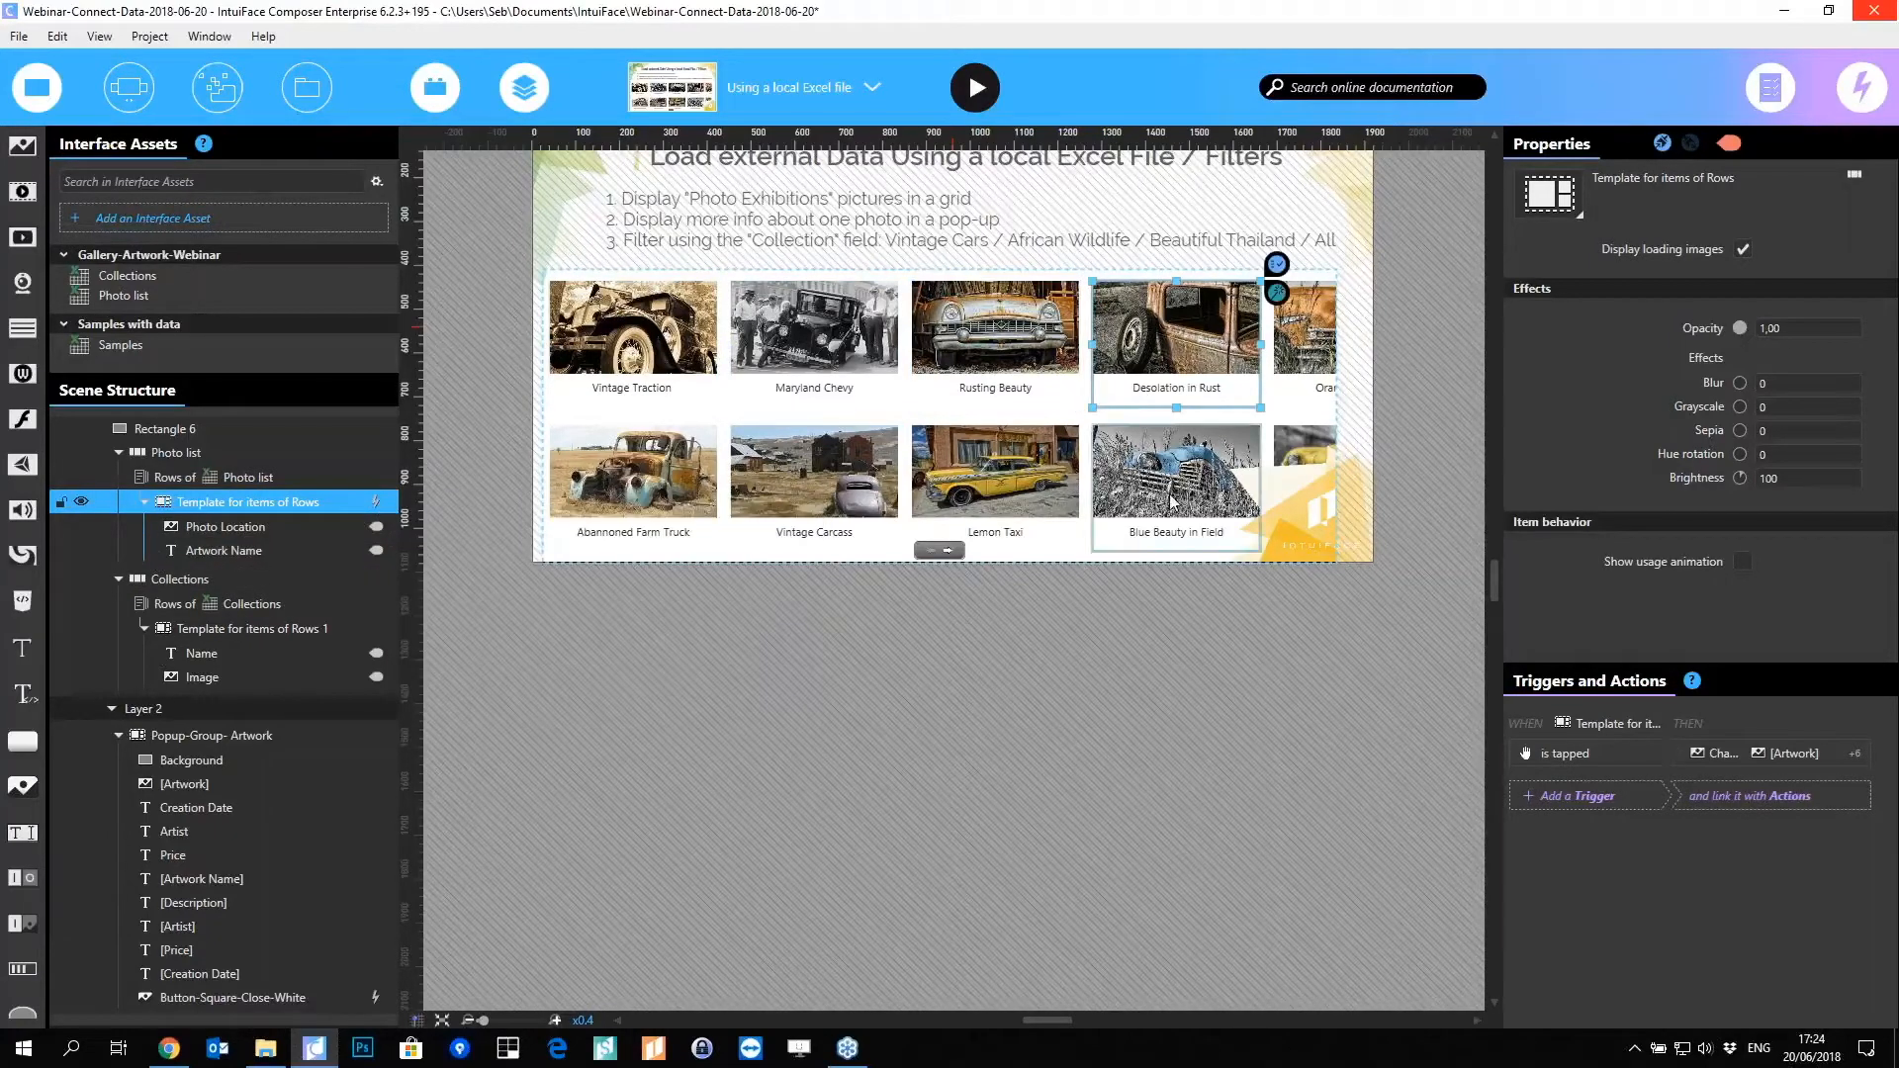
{"action": "key", "text": "Escape"}
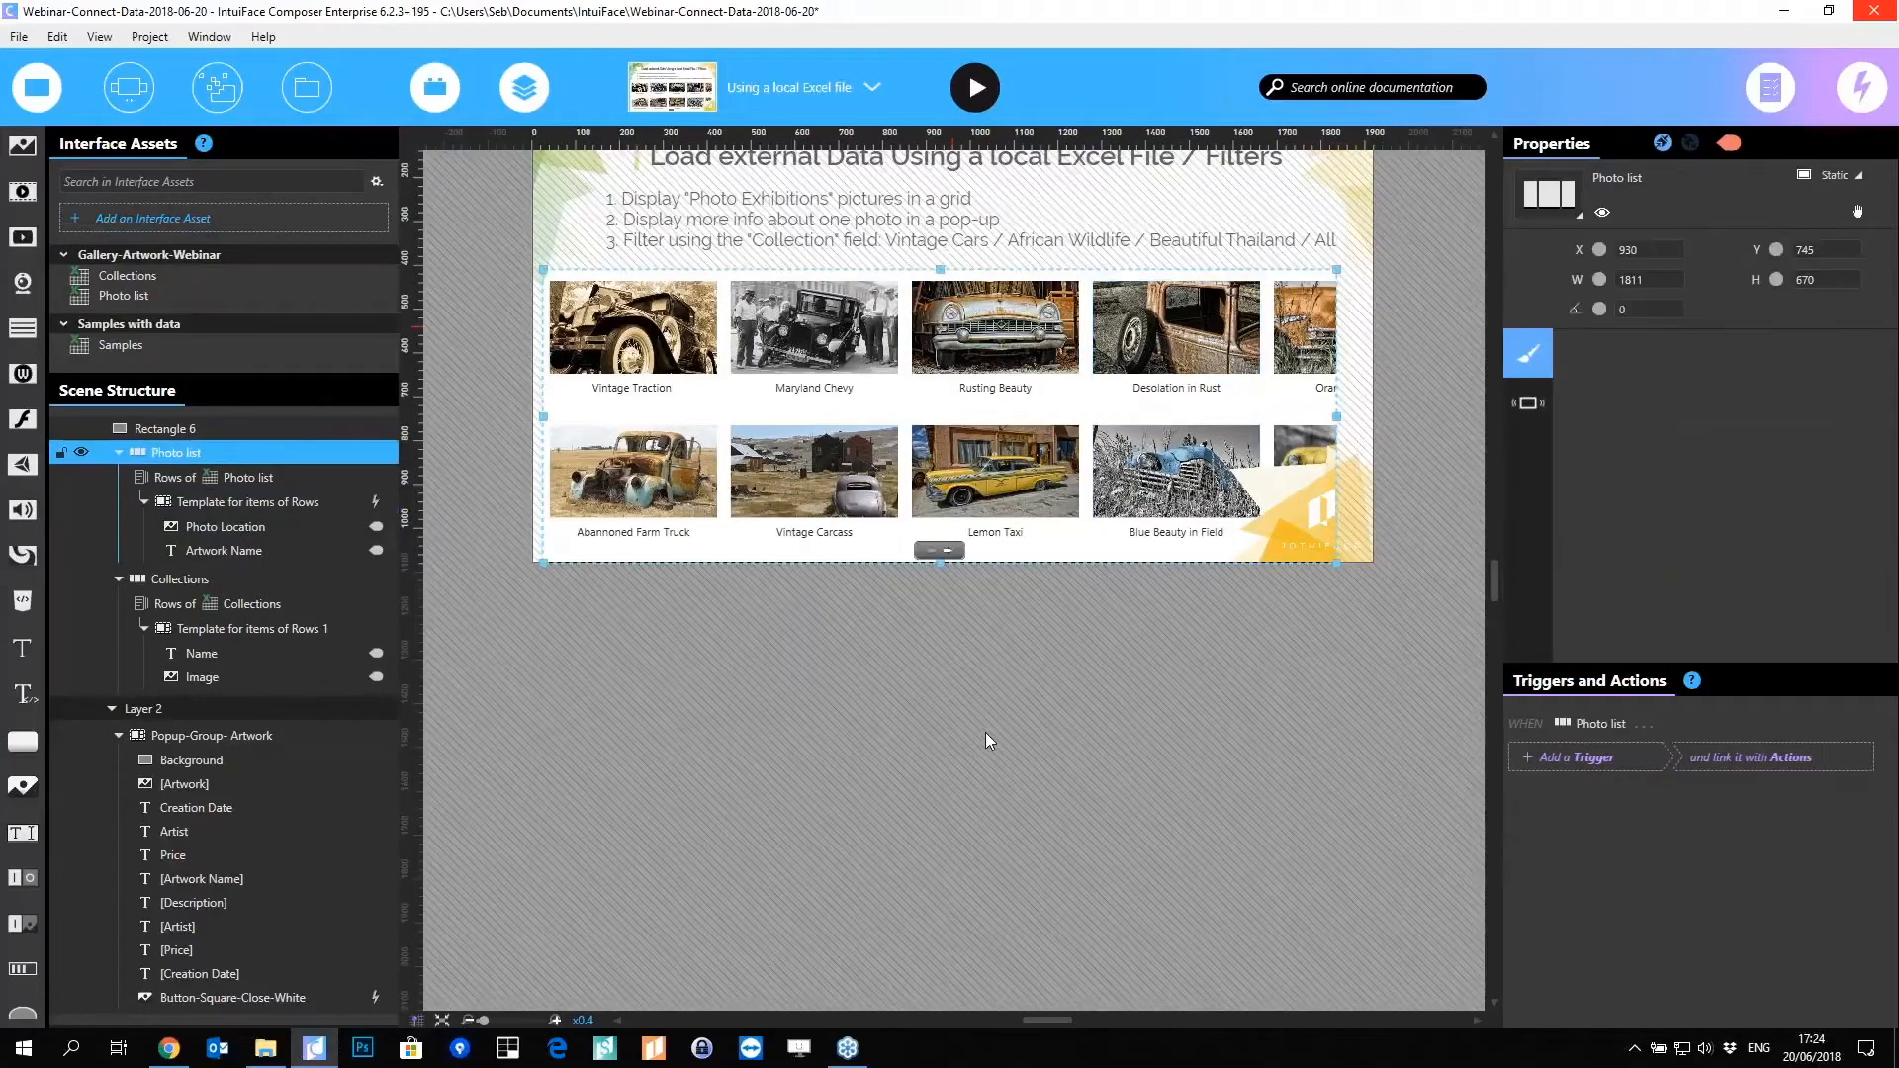
{"action": "key", "text": "ctrl+s"}
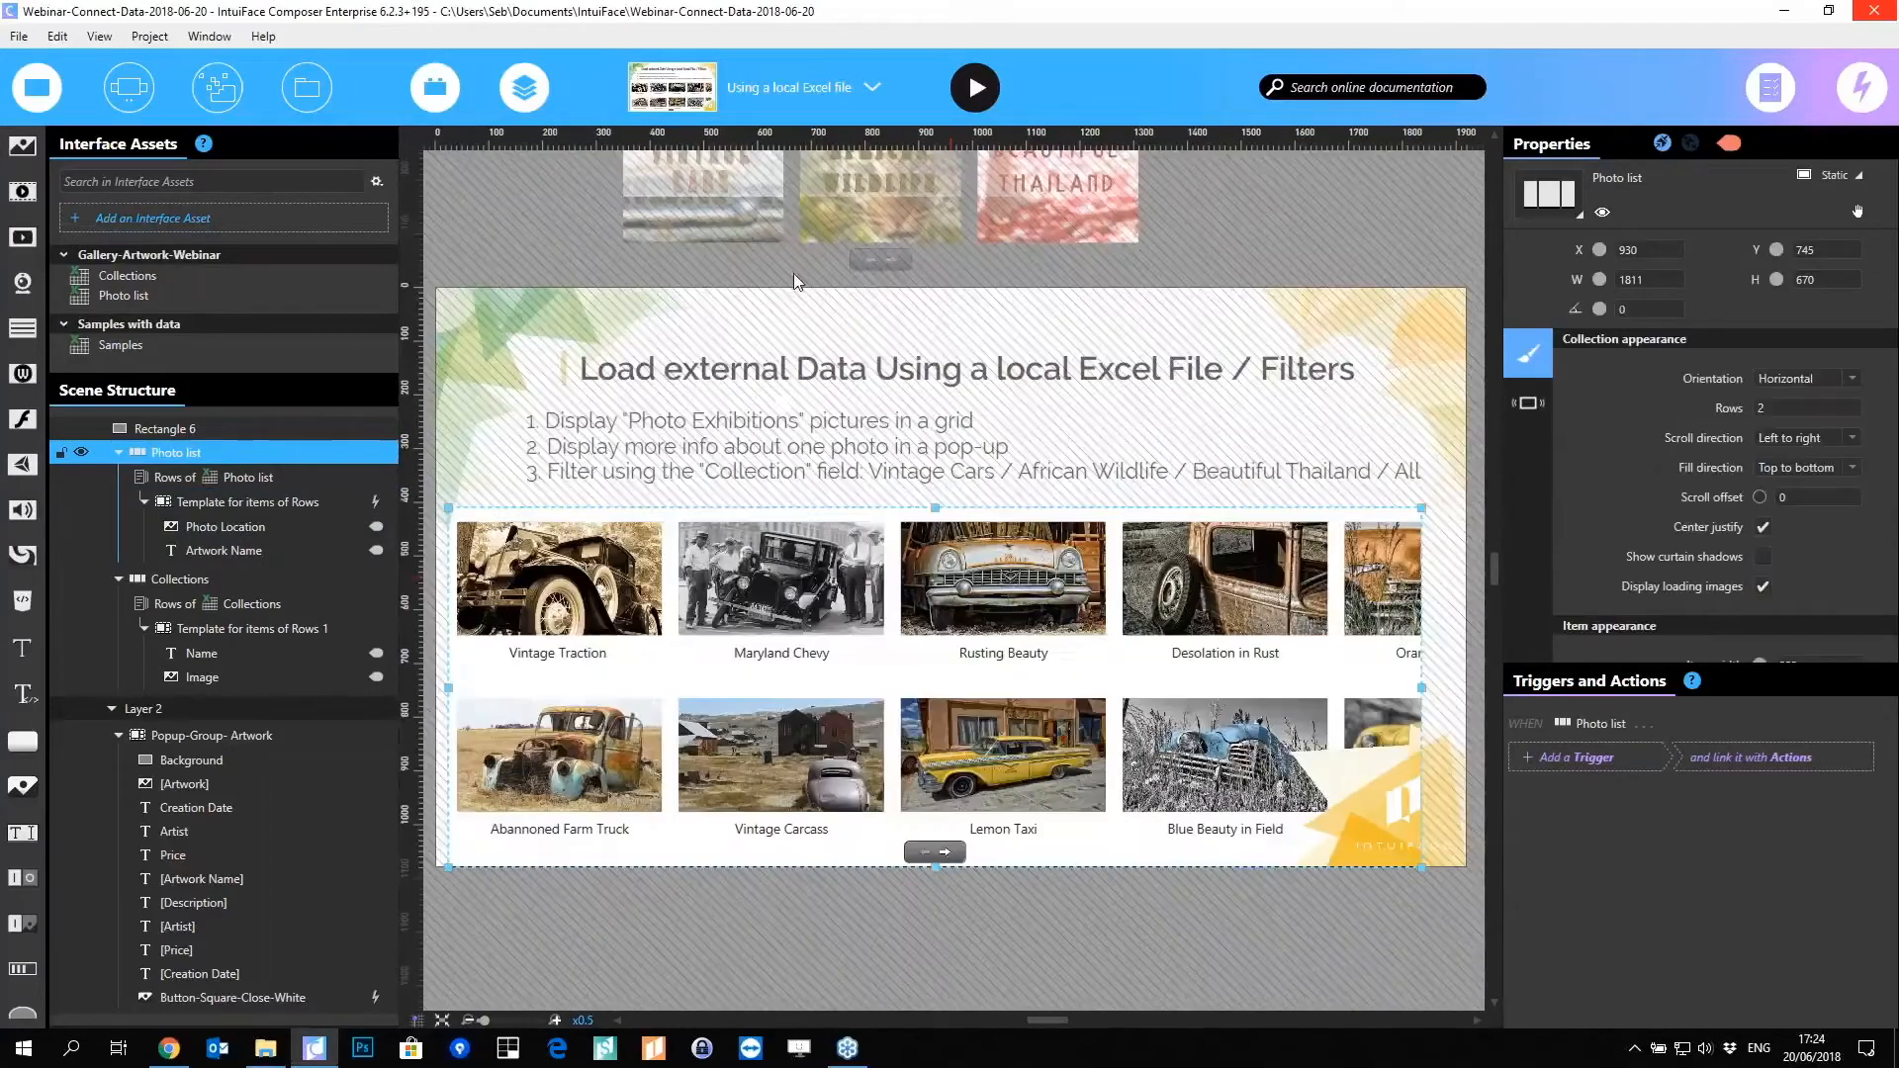
{"action": "left_click", "coordinate": [974, 99]}
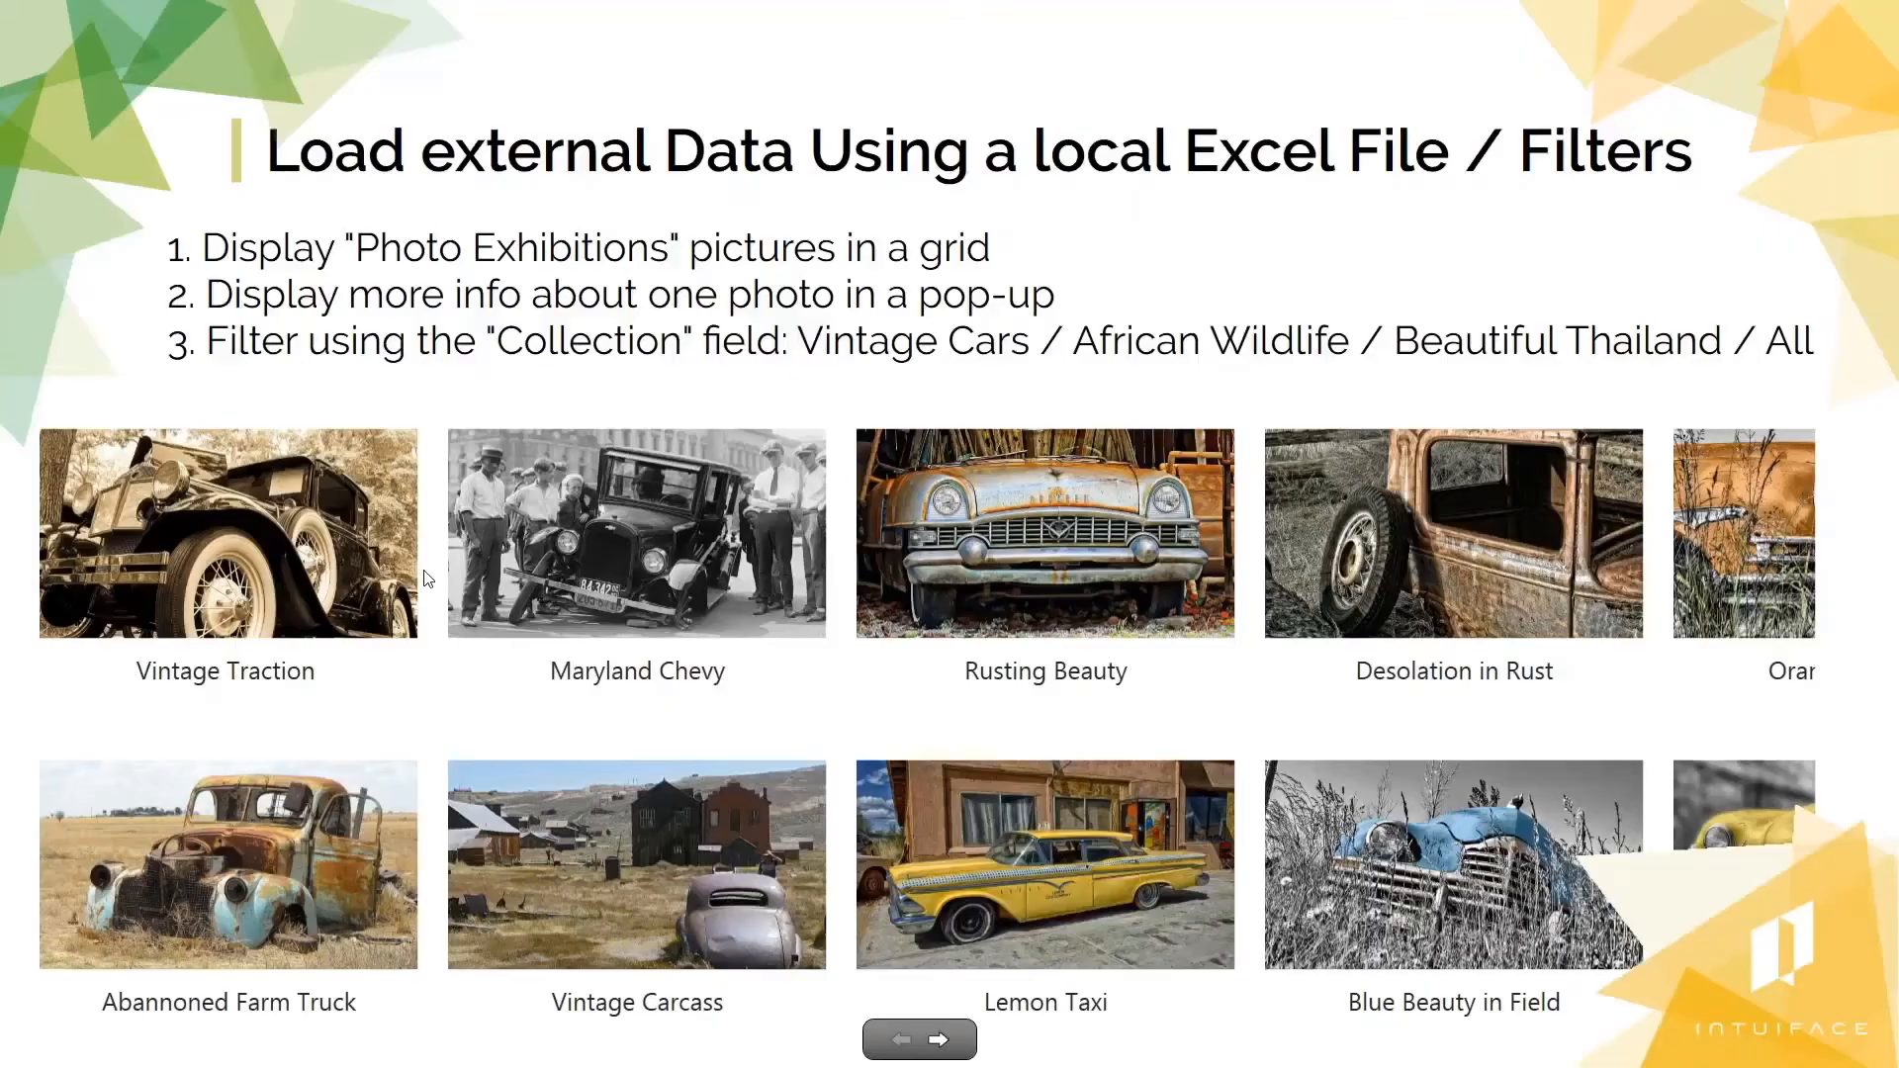
Step: Flick the running photo grid to later pictures, then swipe back so it starts at Rusting Beauty
{"action": "left_click_drag", "start_coordinate": [1116, 556], "coordinate": [395, 569]}
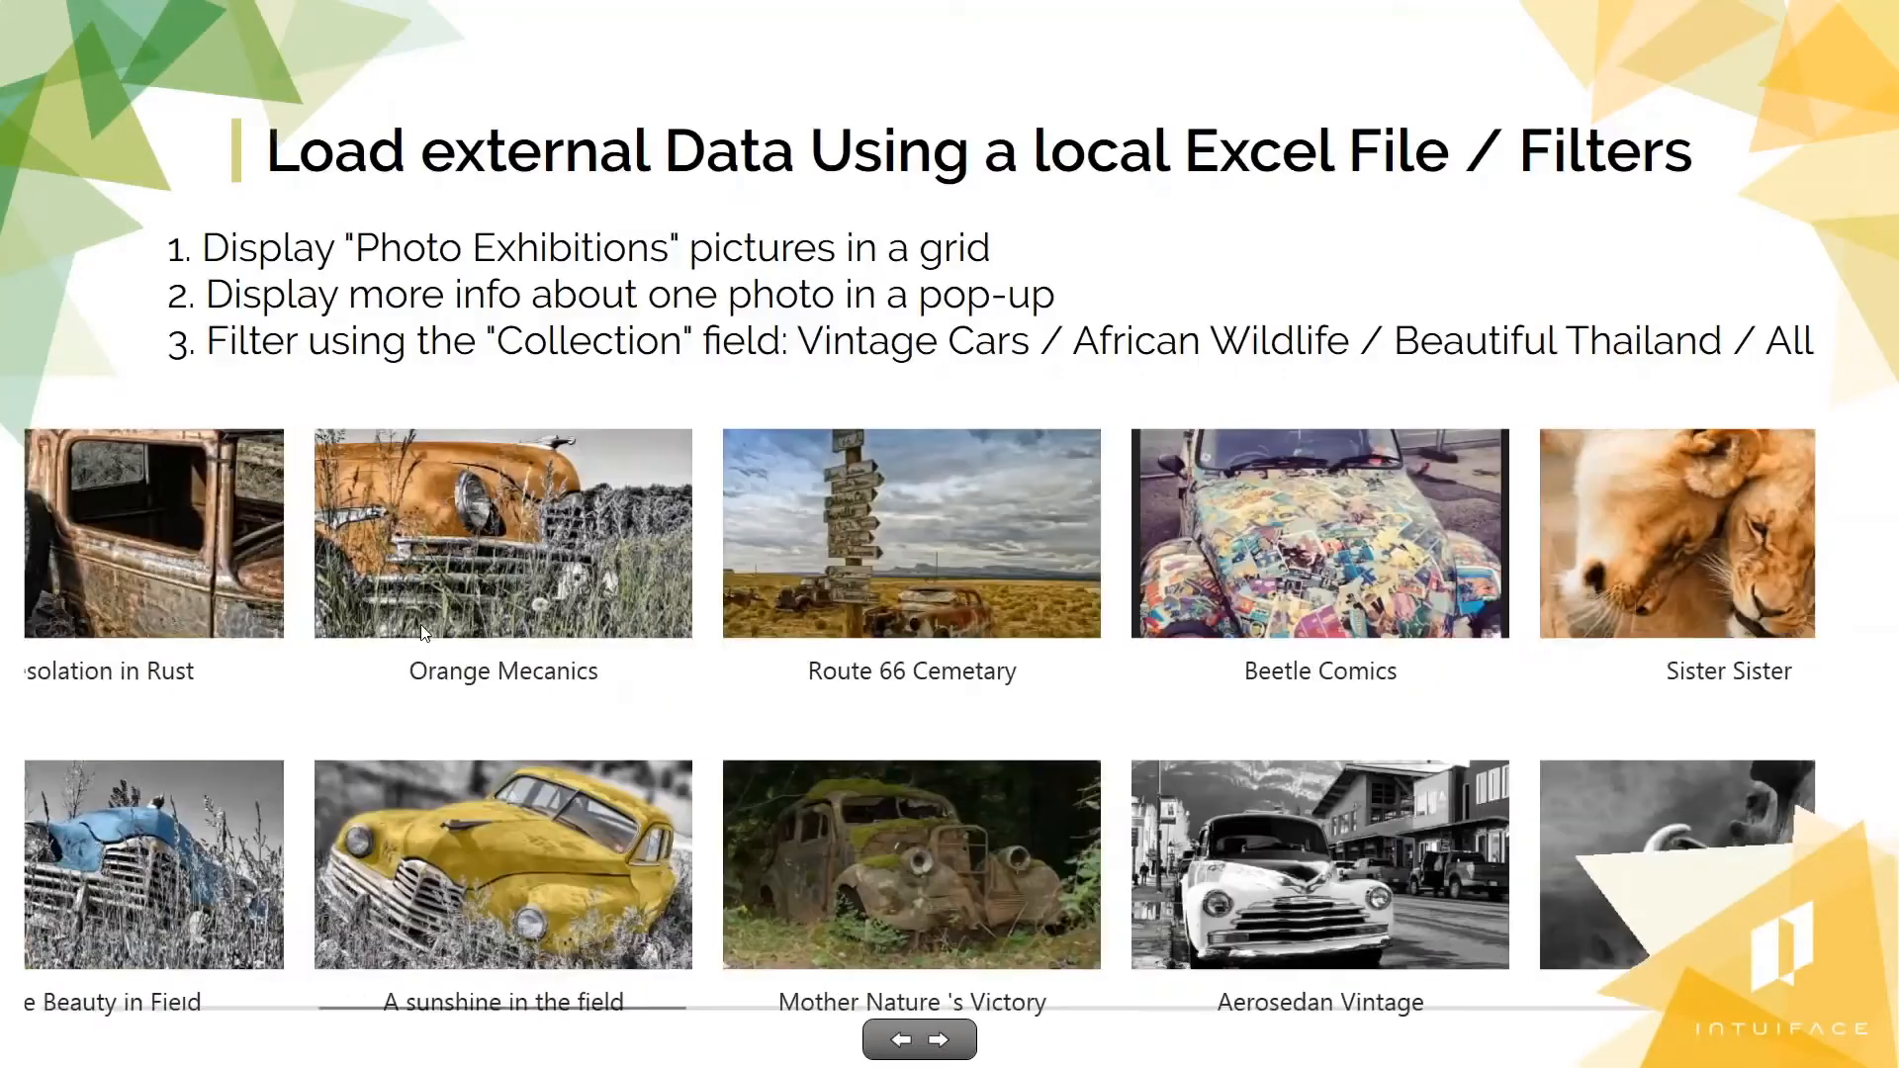
{"action": "left_click_drag", "start_coordinate": [445, 791], "coordinate": [1426, 845]}
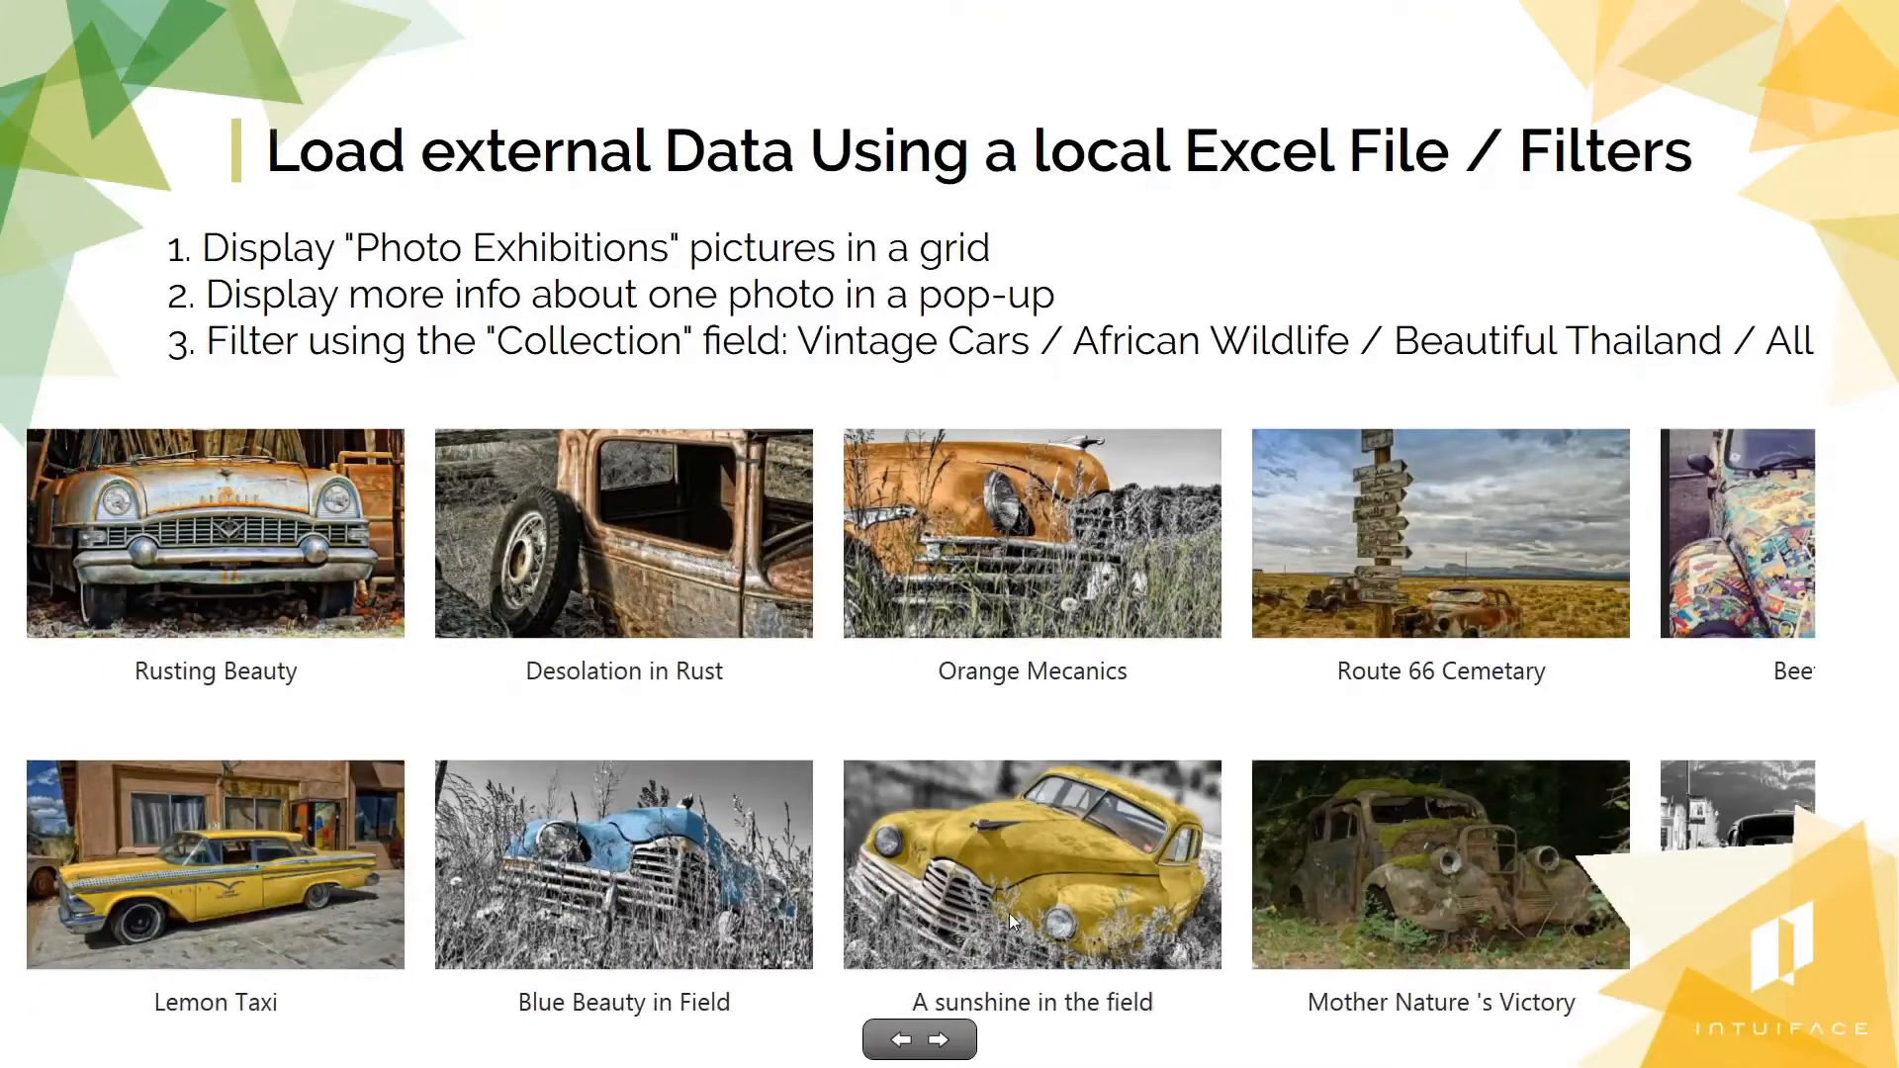
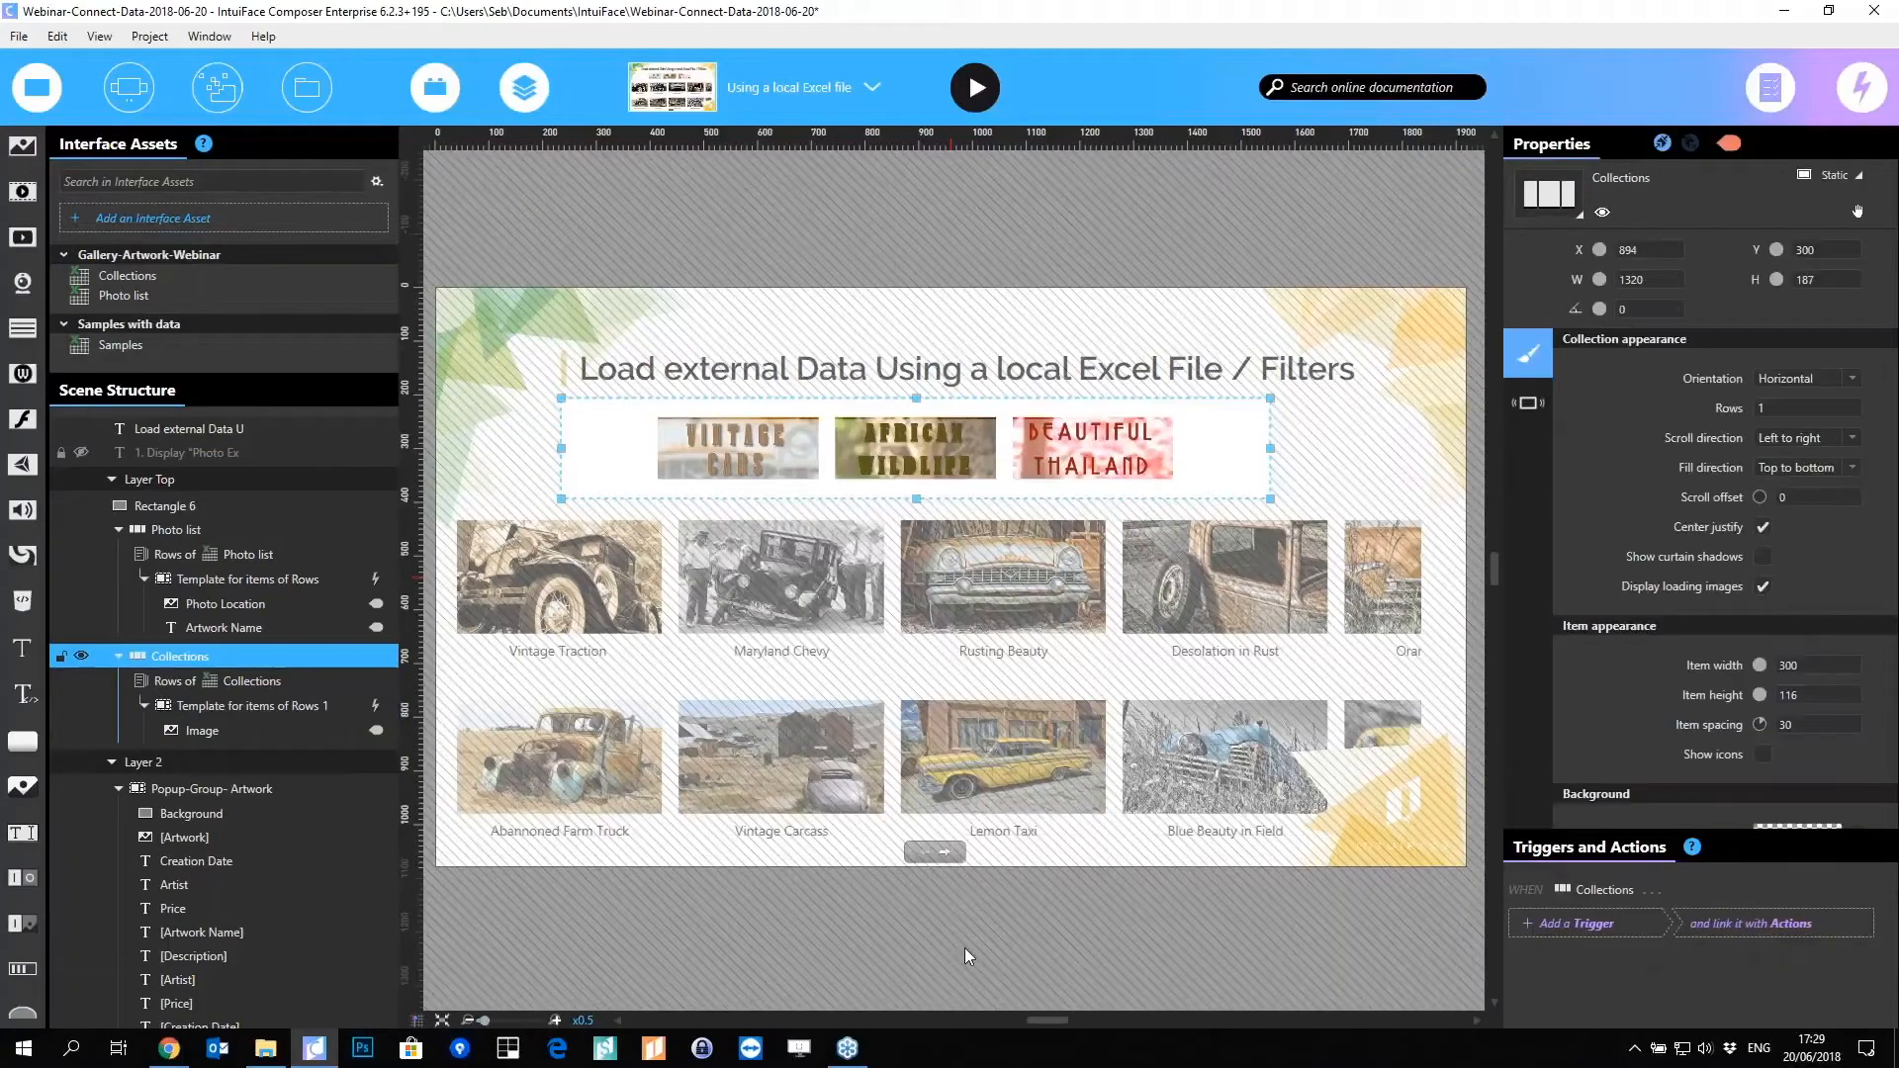
Step: Reveal the hidden Popup-Group-Artwork area below the canvas, then select the scene itself
{"action": "left_click", "coordinate": [964, 947]}
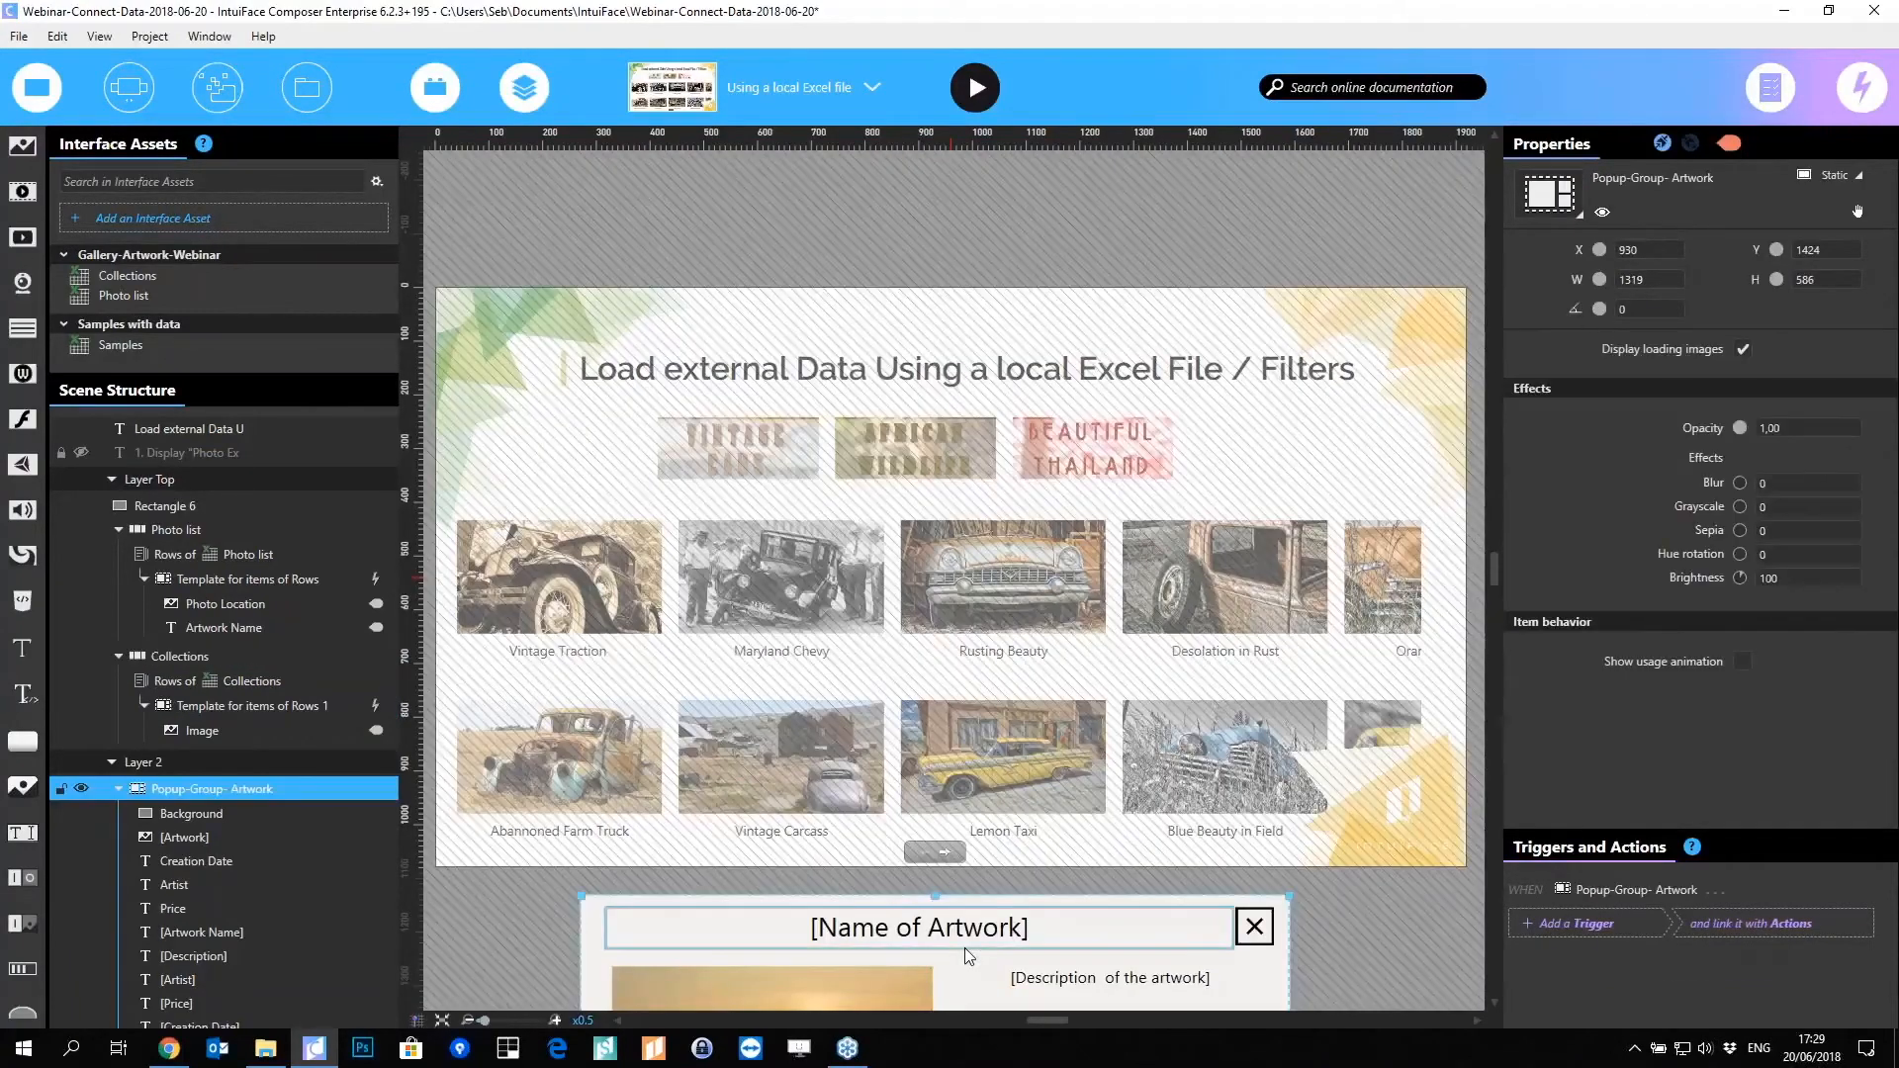
{"action": "left_click", "coordinate": [1007, 228]}
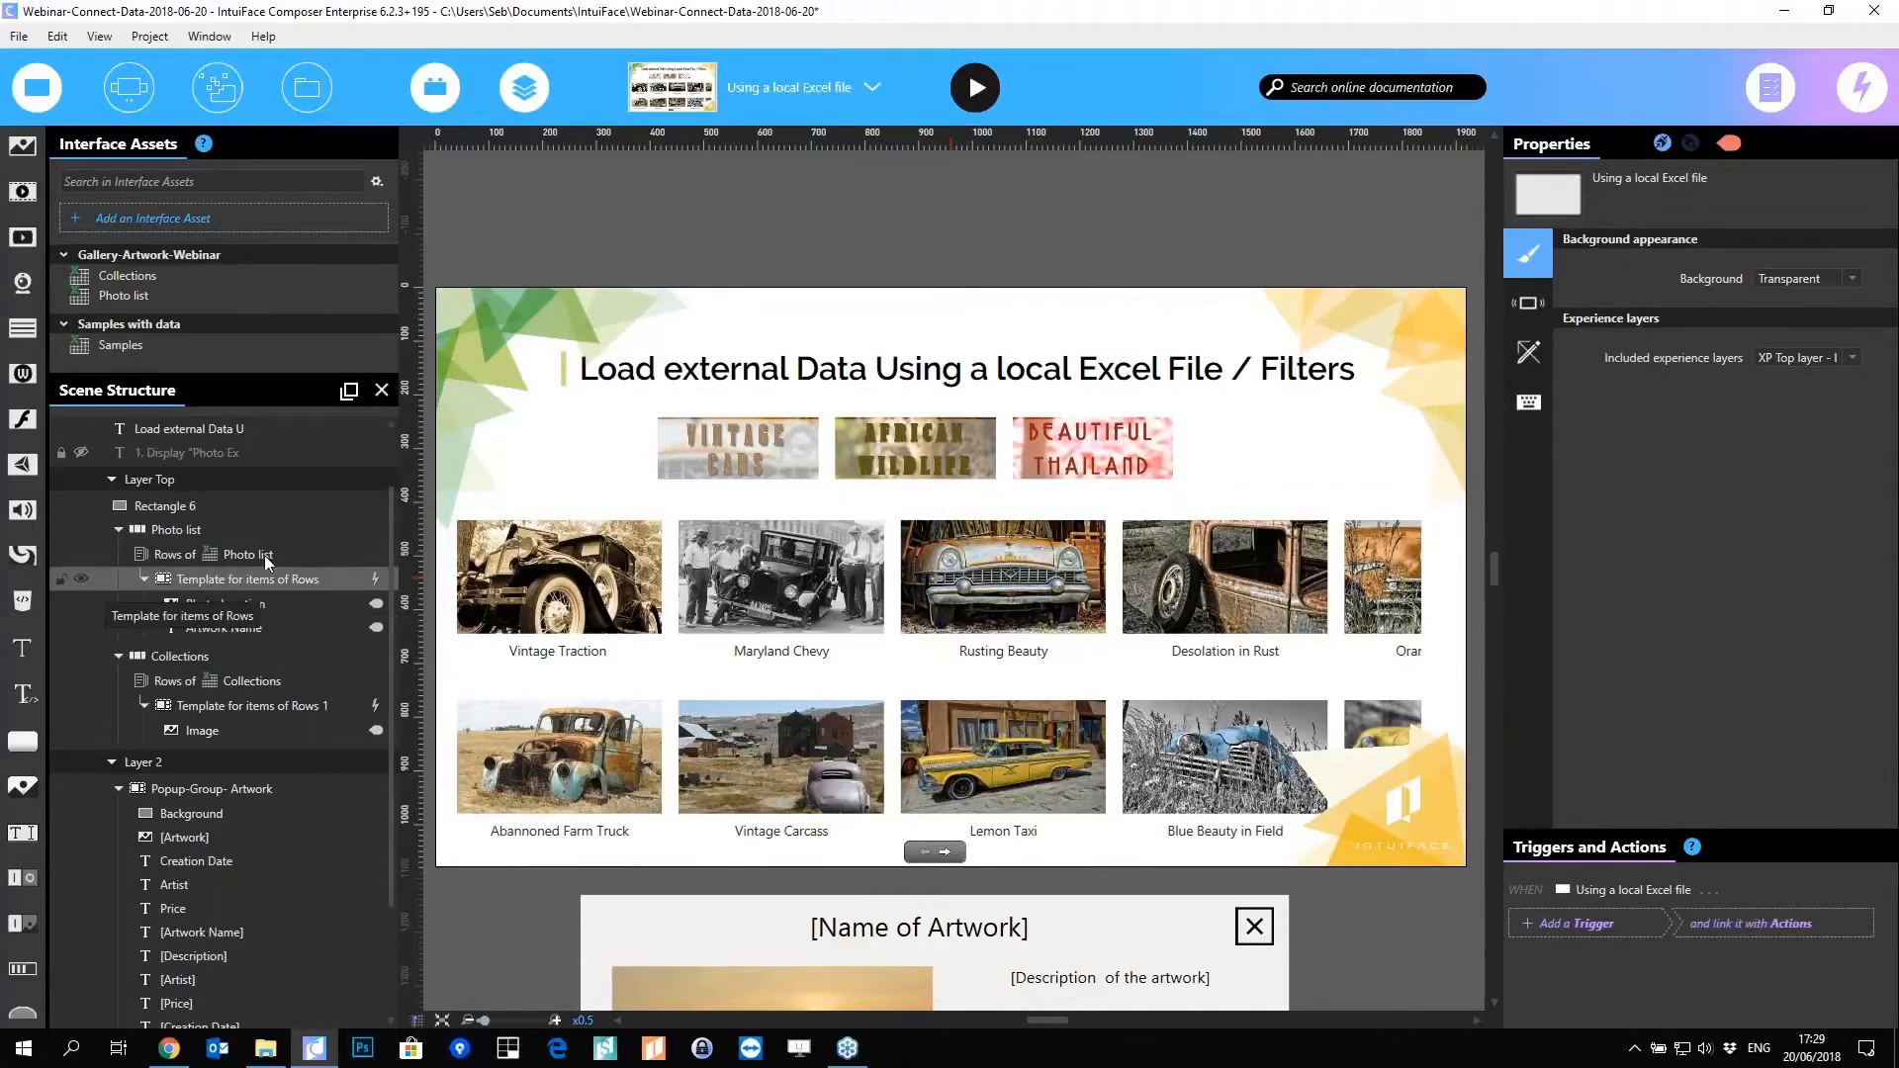
Step: Pick 'Using a Sample Web Service' from the scene list and close the list
{"action": "left_click", "coordinate": [809, 91]}
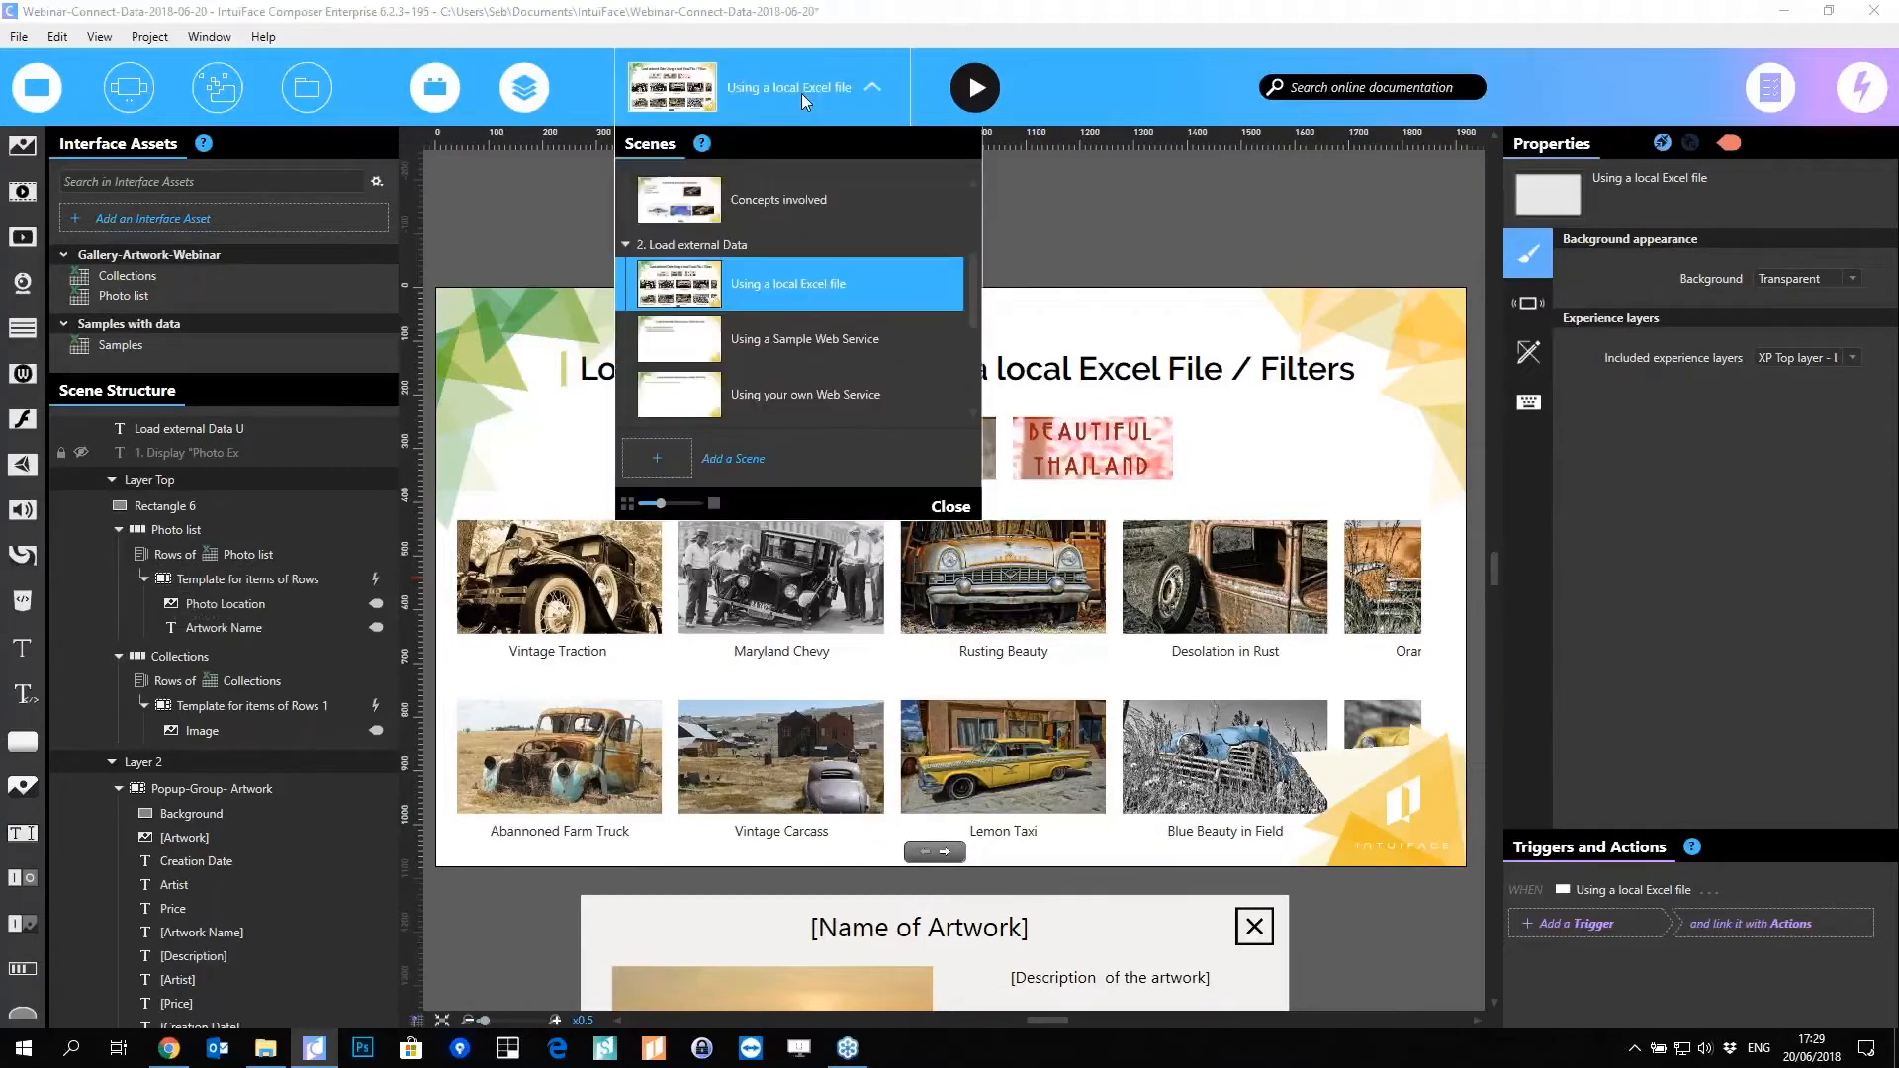
{"action": "left_click", "coordinate": [793, 348]}
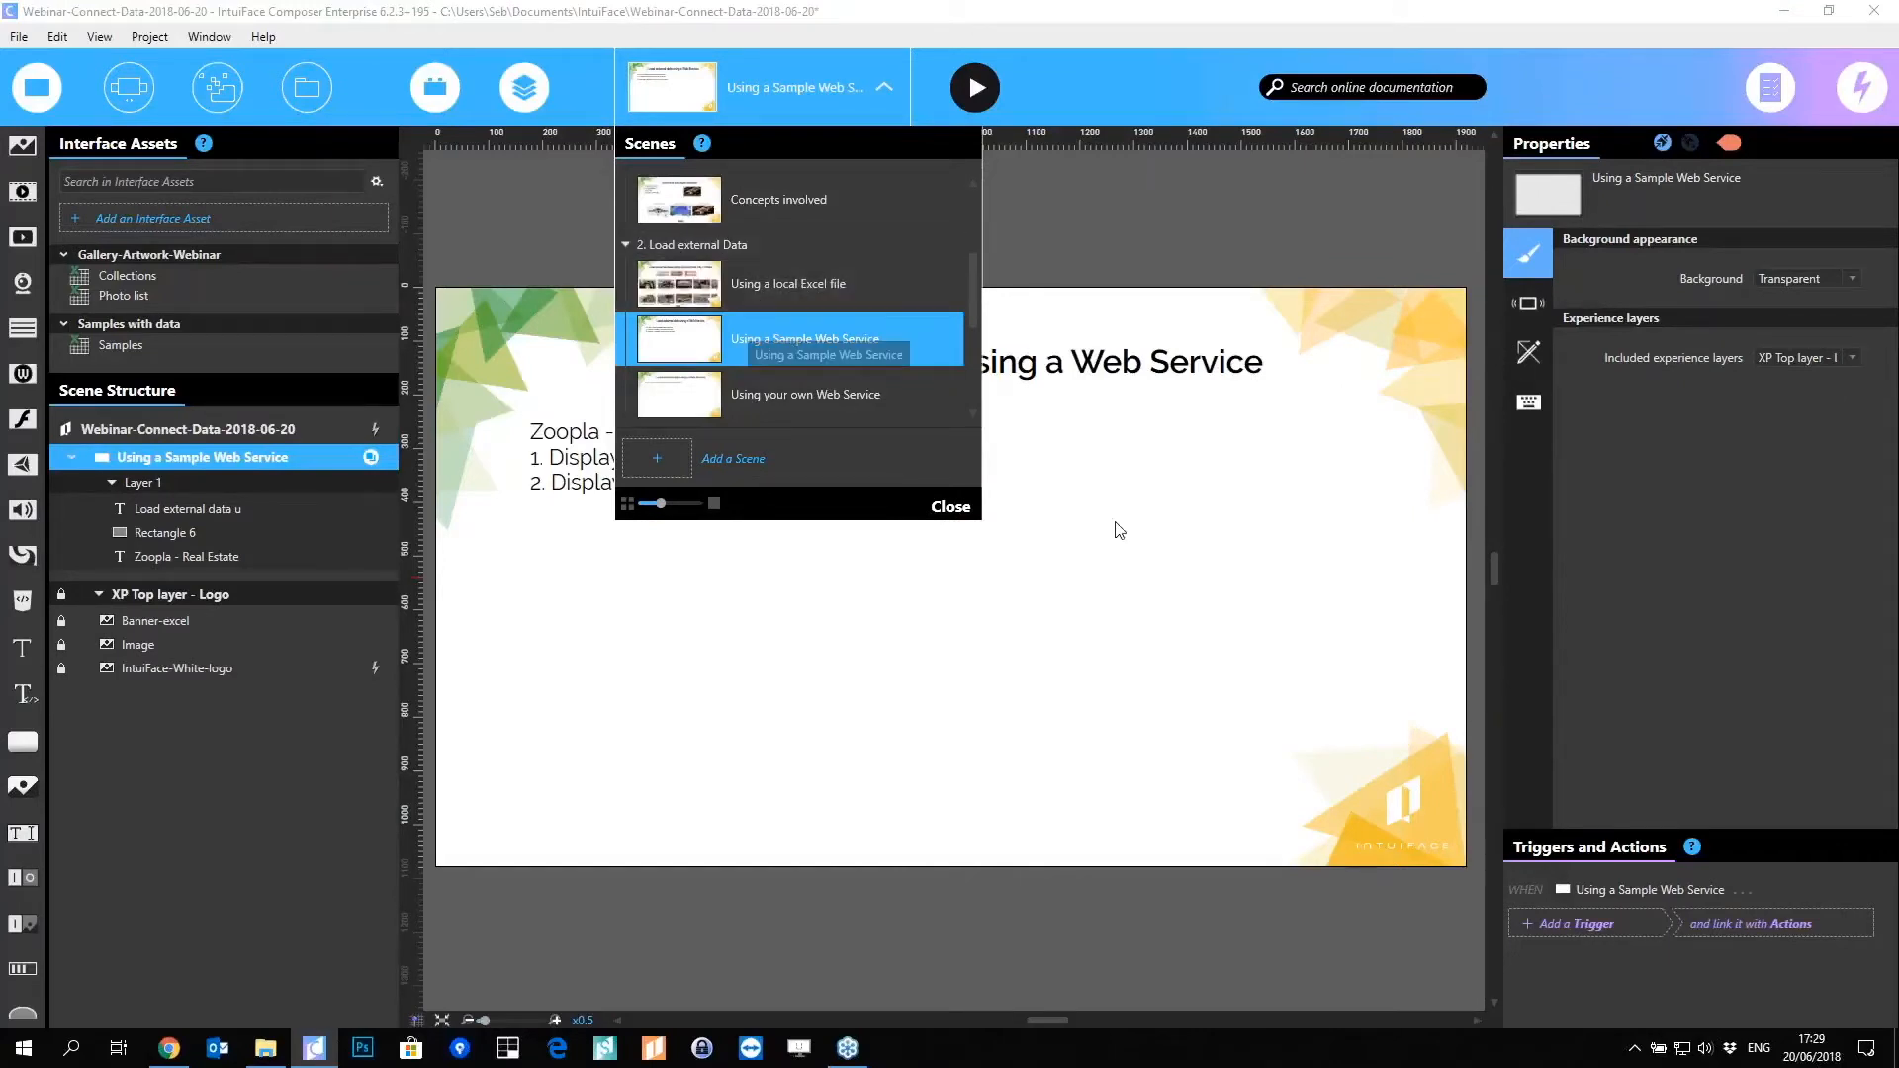
{"action": "left_click", "coordinate": [1096, 613]}
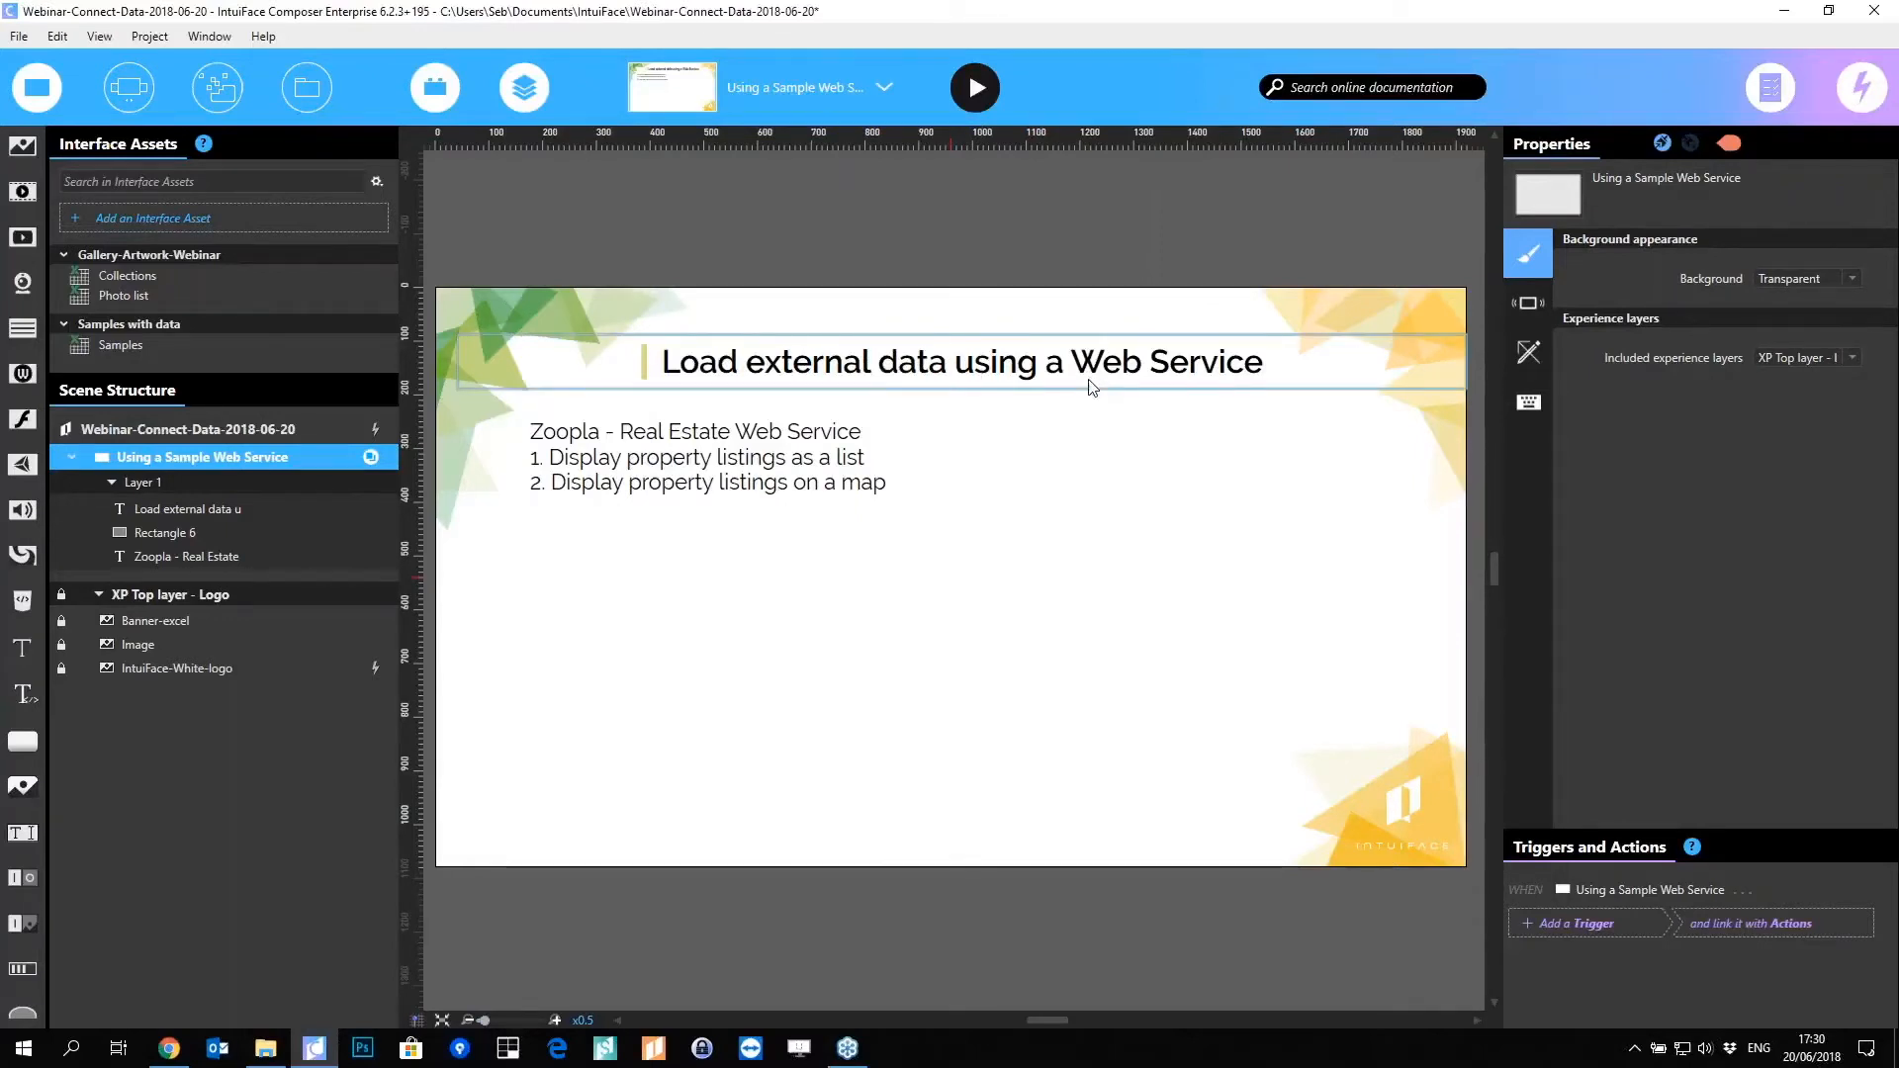
{"action": "left_click", "coordinate": [761, 87]}
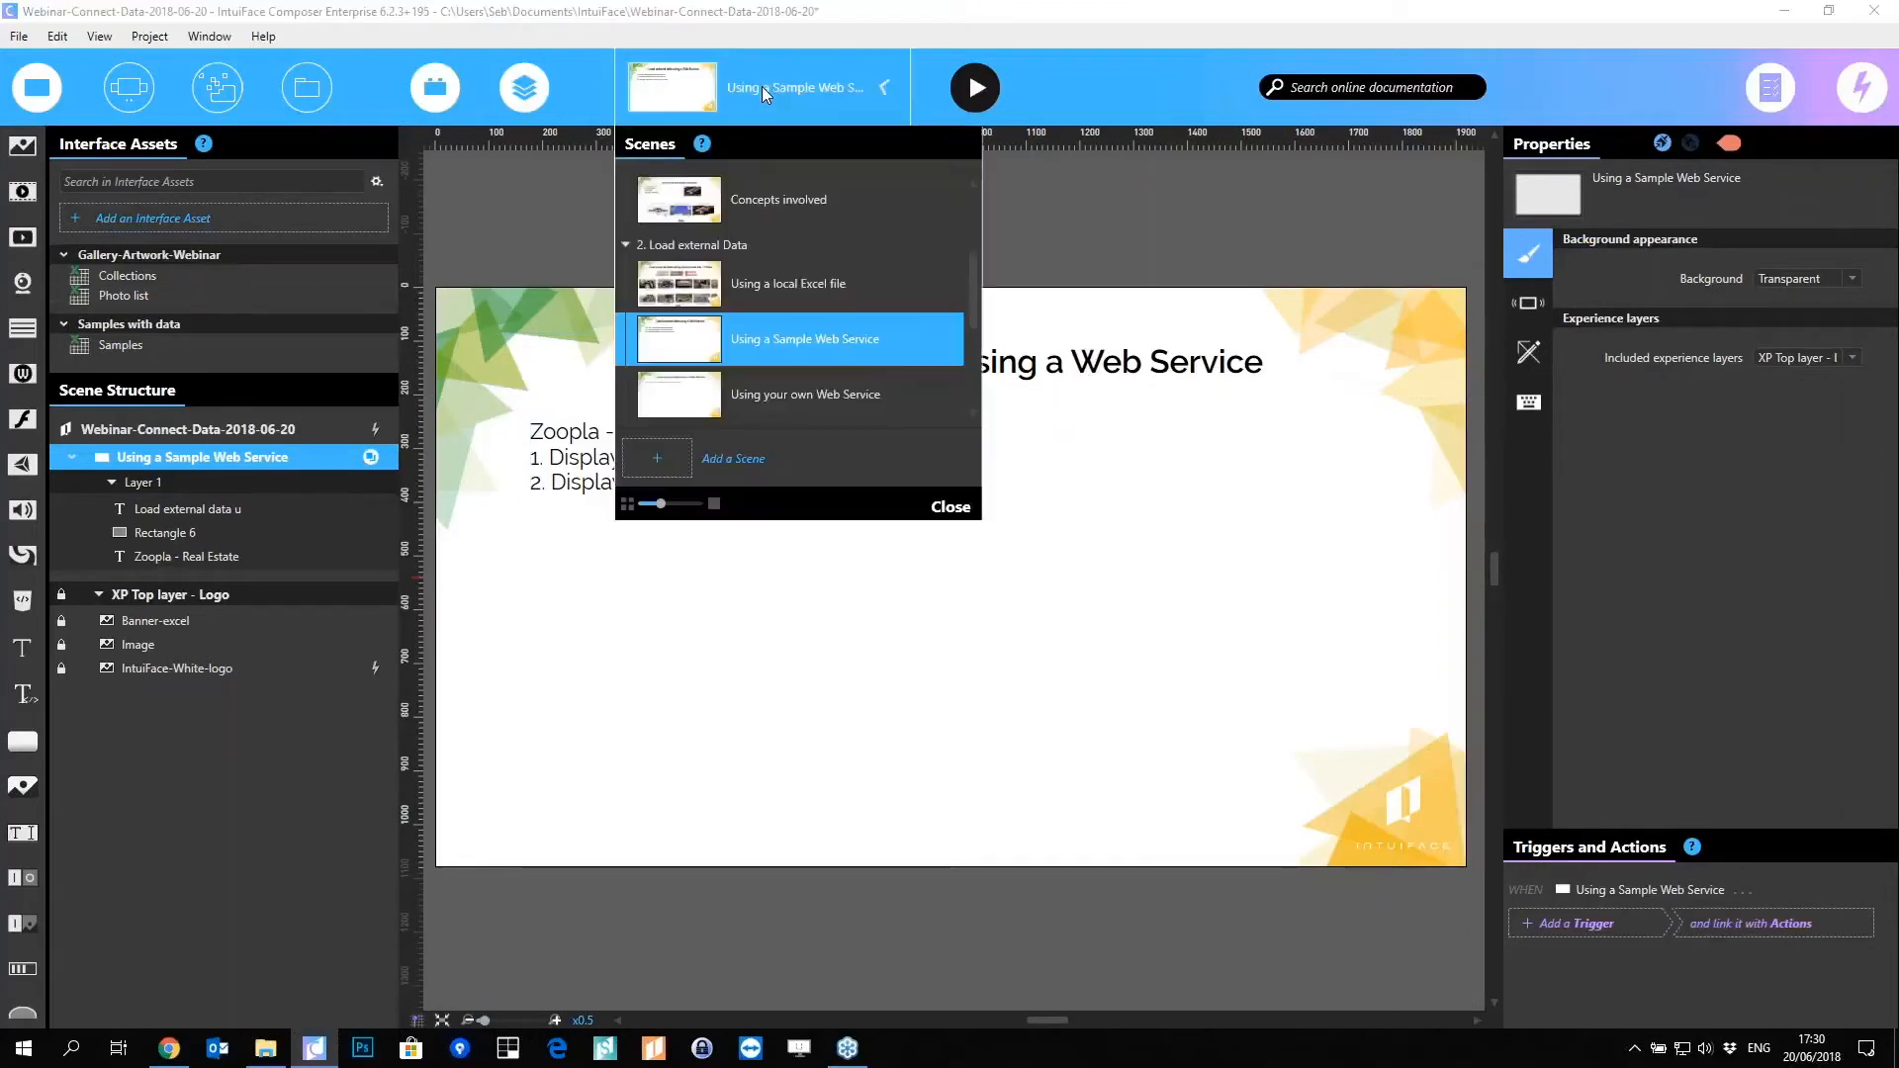
{"action": "left_click", "coordinate": [803, 682]}
Step: Add an API Explorer interface asset and move its window into view
{"action": "left_click", "coordinate": [198, 217]}
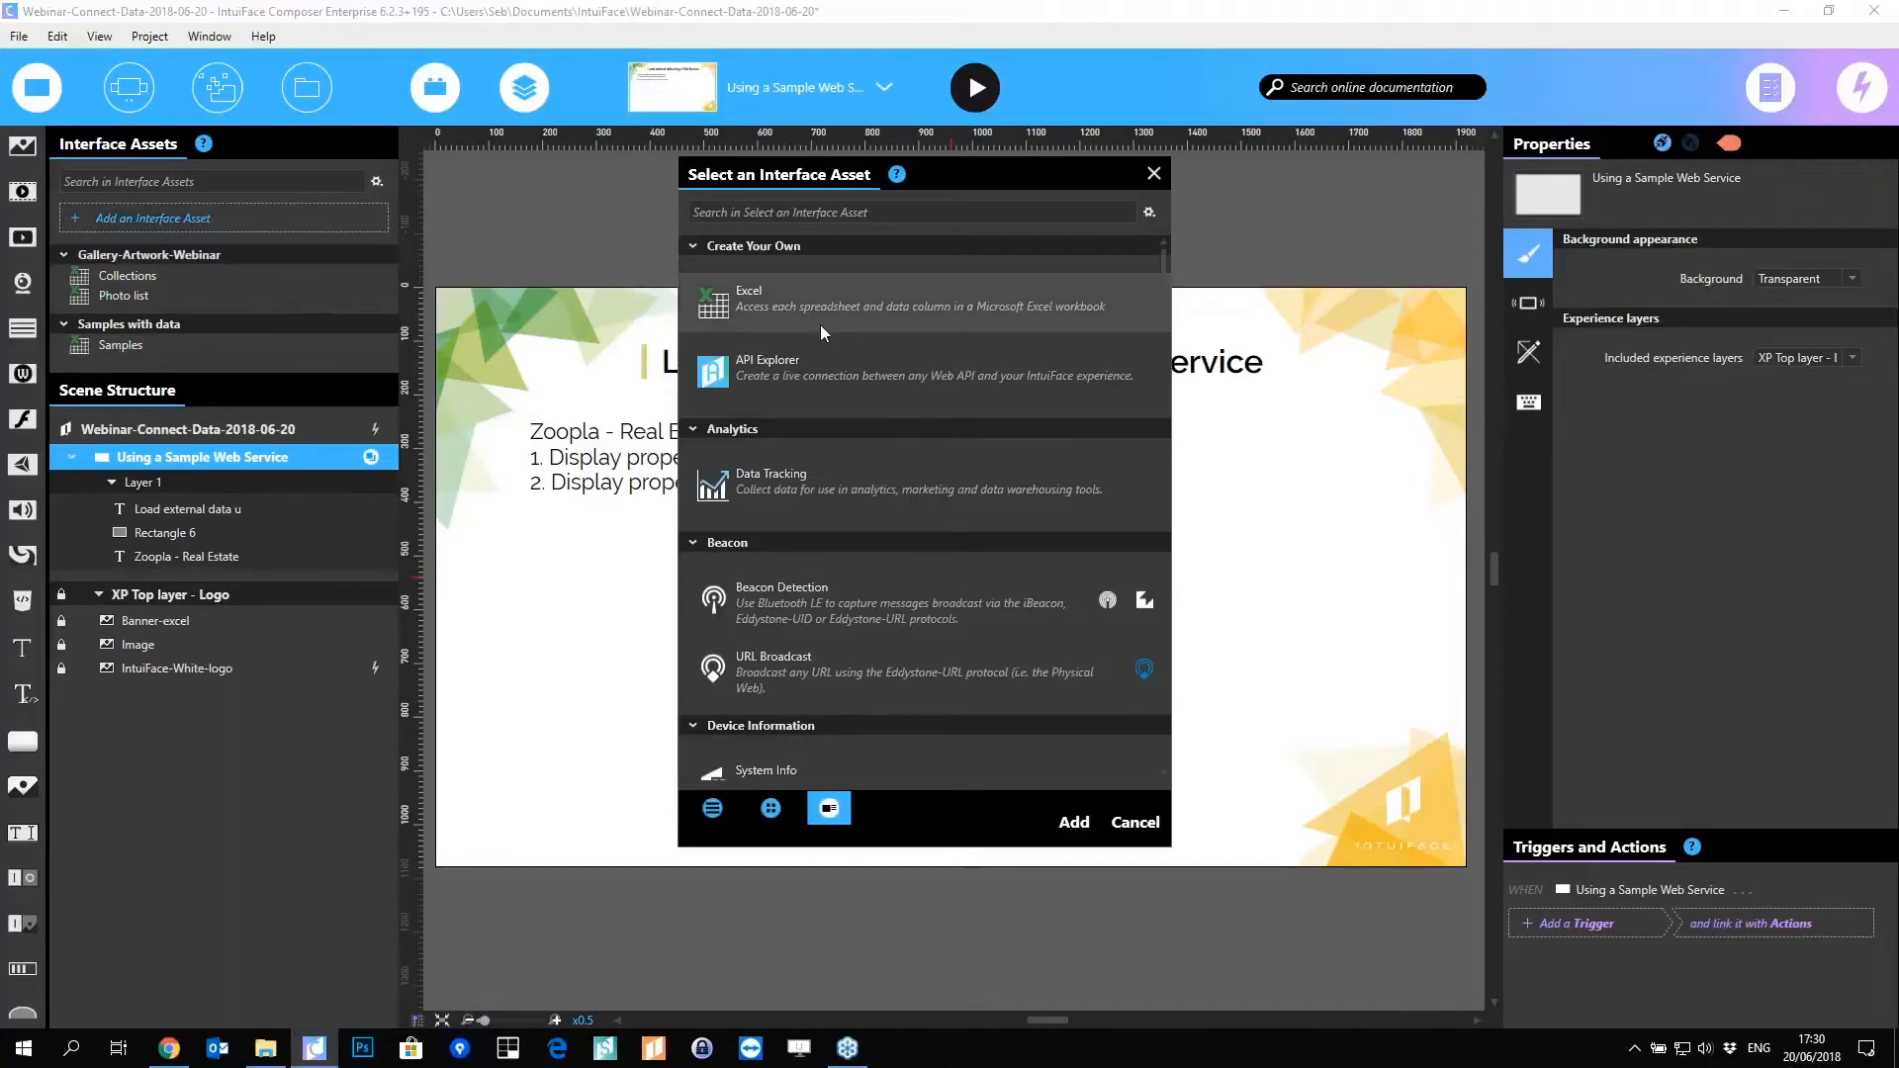
{"action": "double_click", "coordinate": [766, 372]}
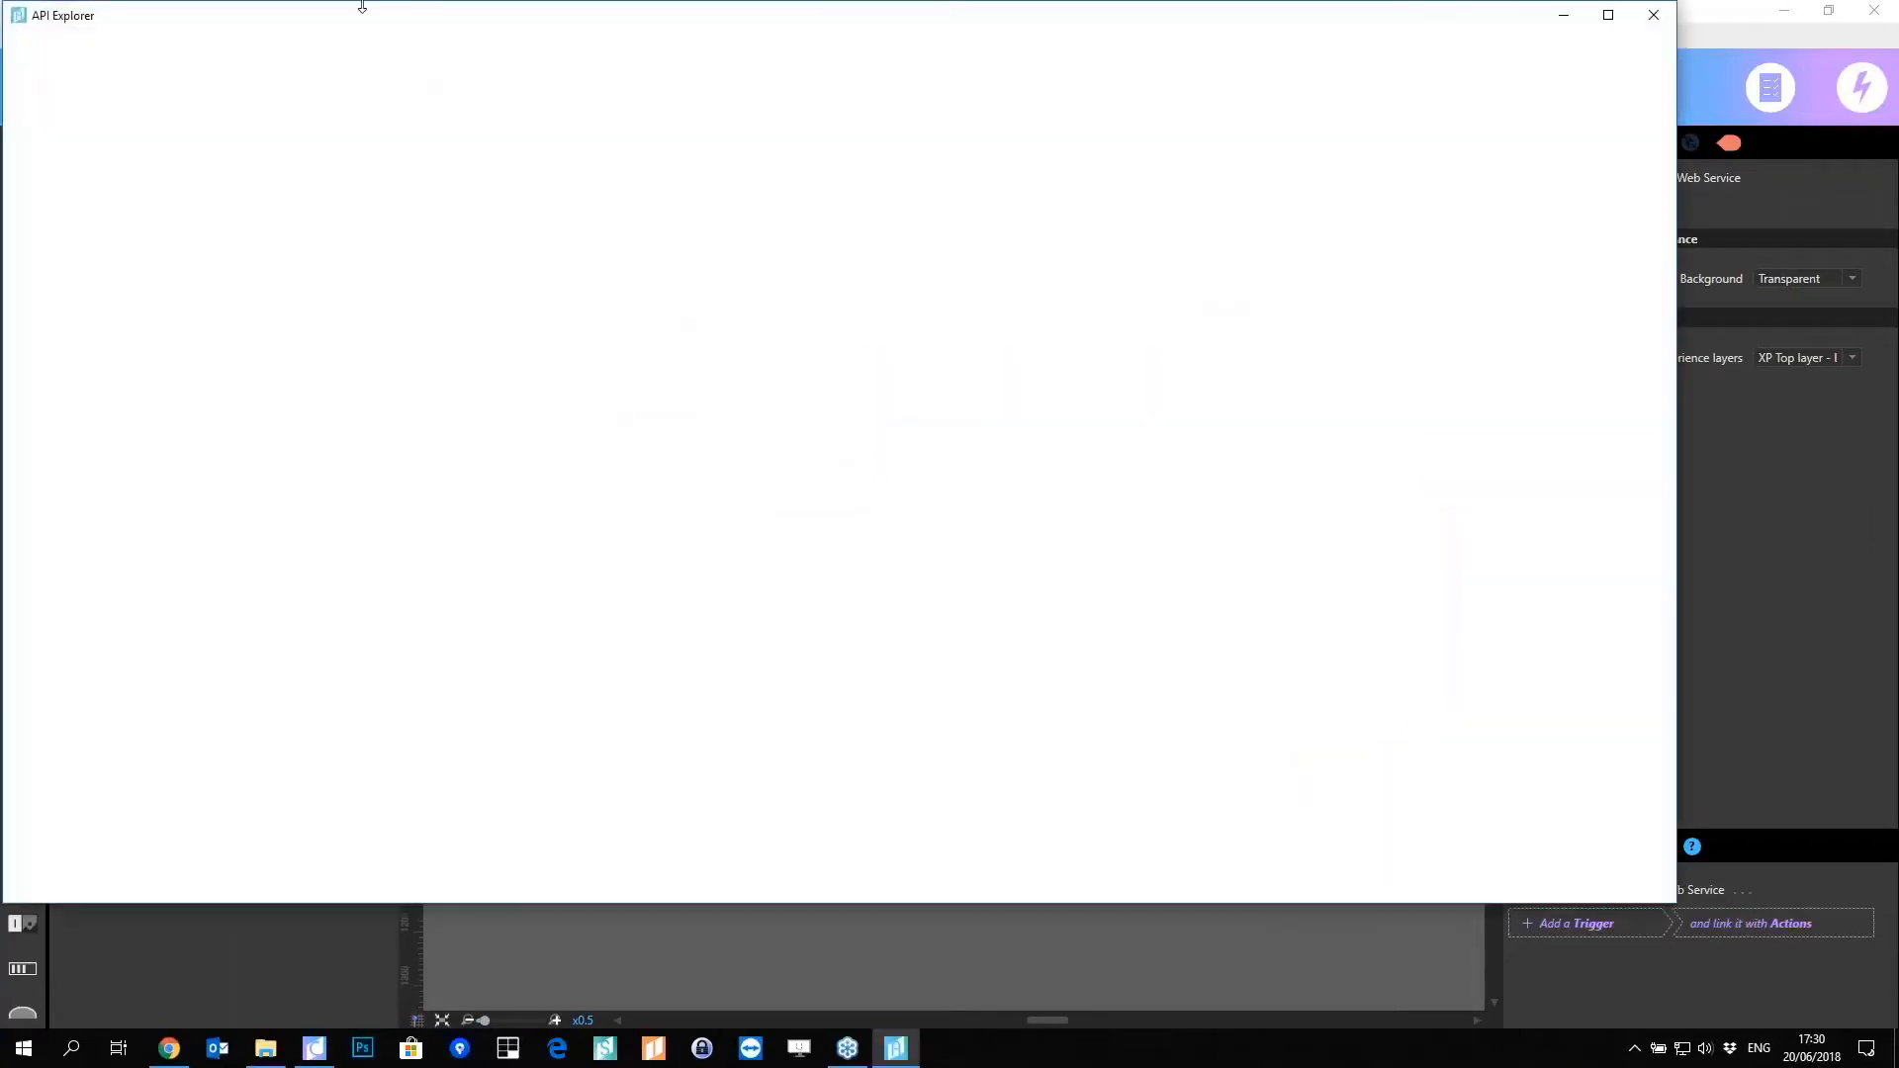
{"action": "left_click_drag", "start_coordinate": [362, 5], "coordinate": [537, 93]}
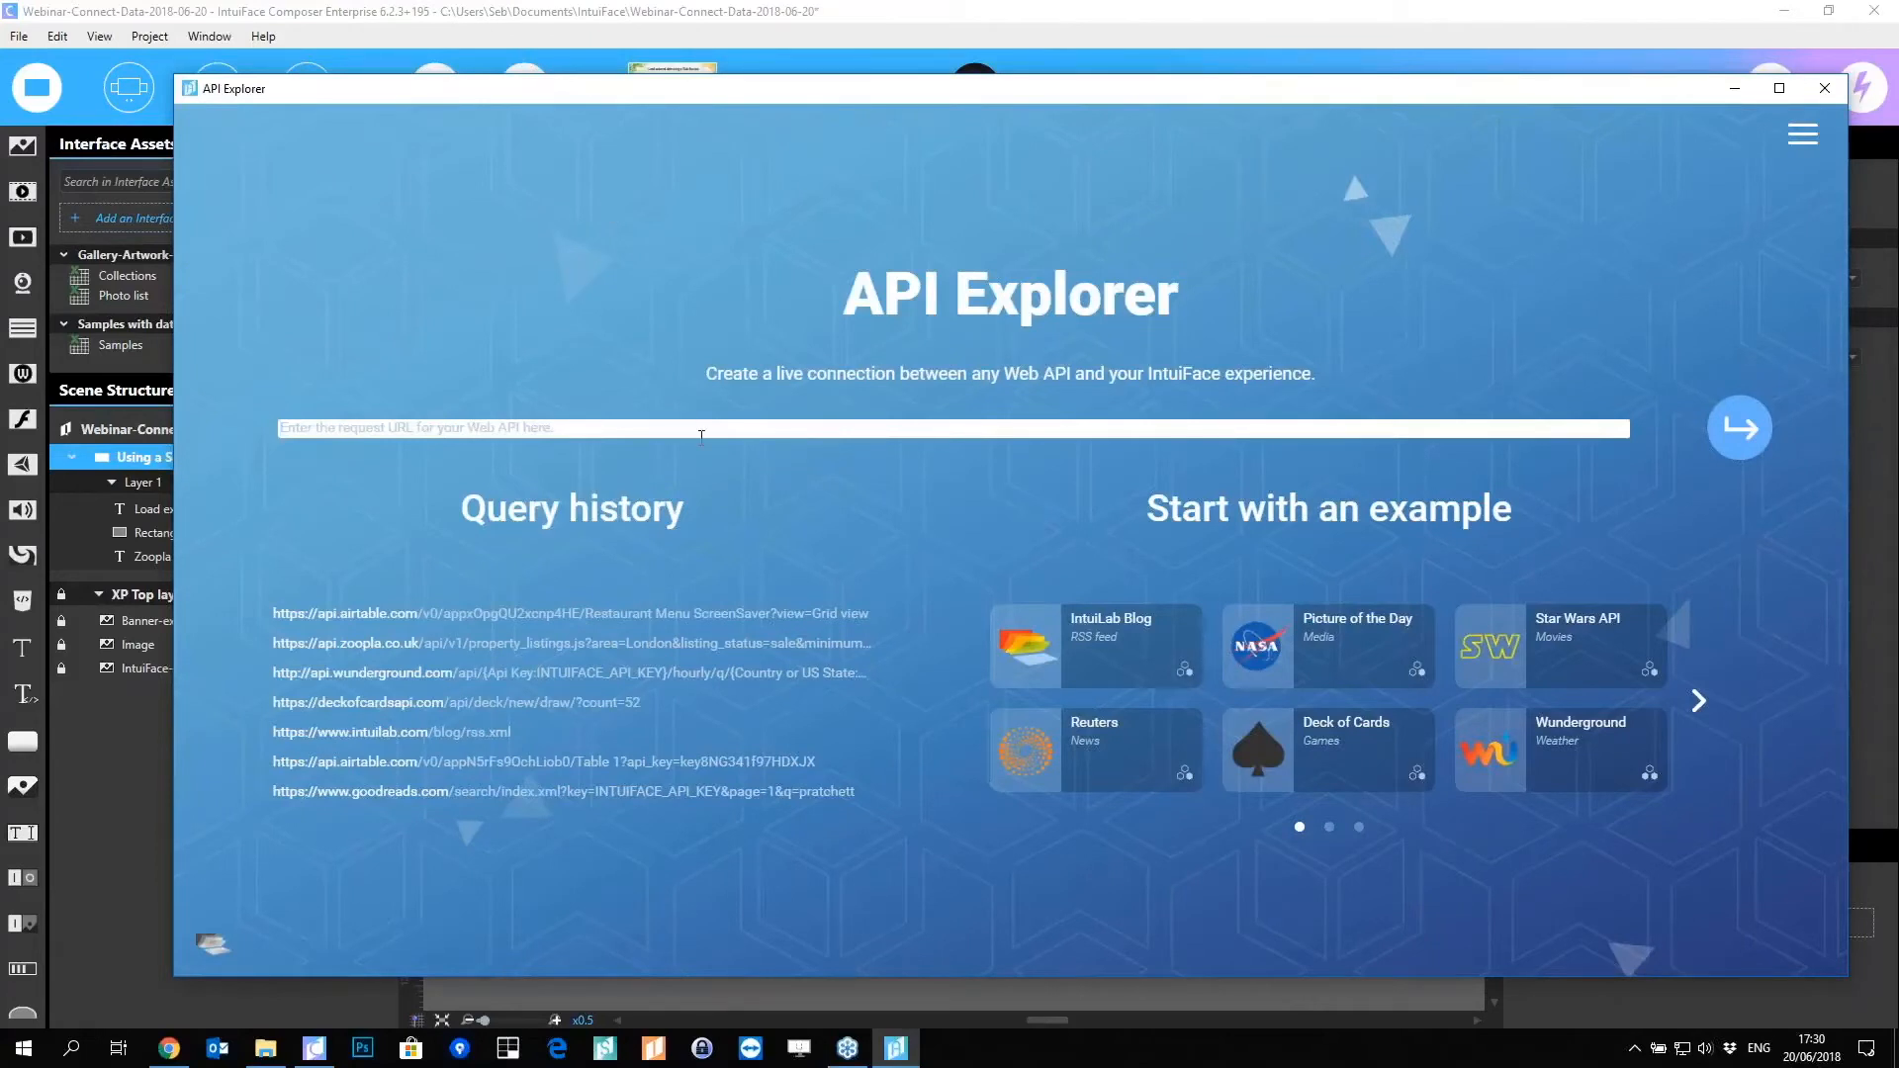
Step: Focus the request URL field and check the help and resources menu
{"action": "left_click", "coordinate": [441, 423]}
{"action": "left_click", "coordinate": [1798, 137]}
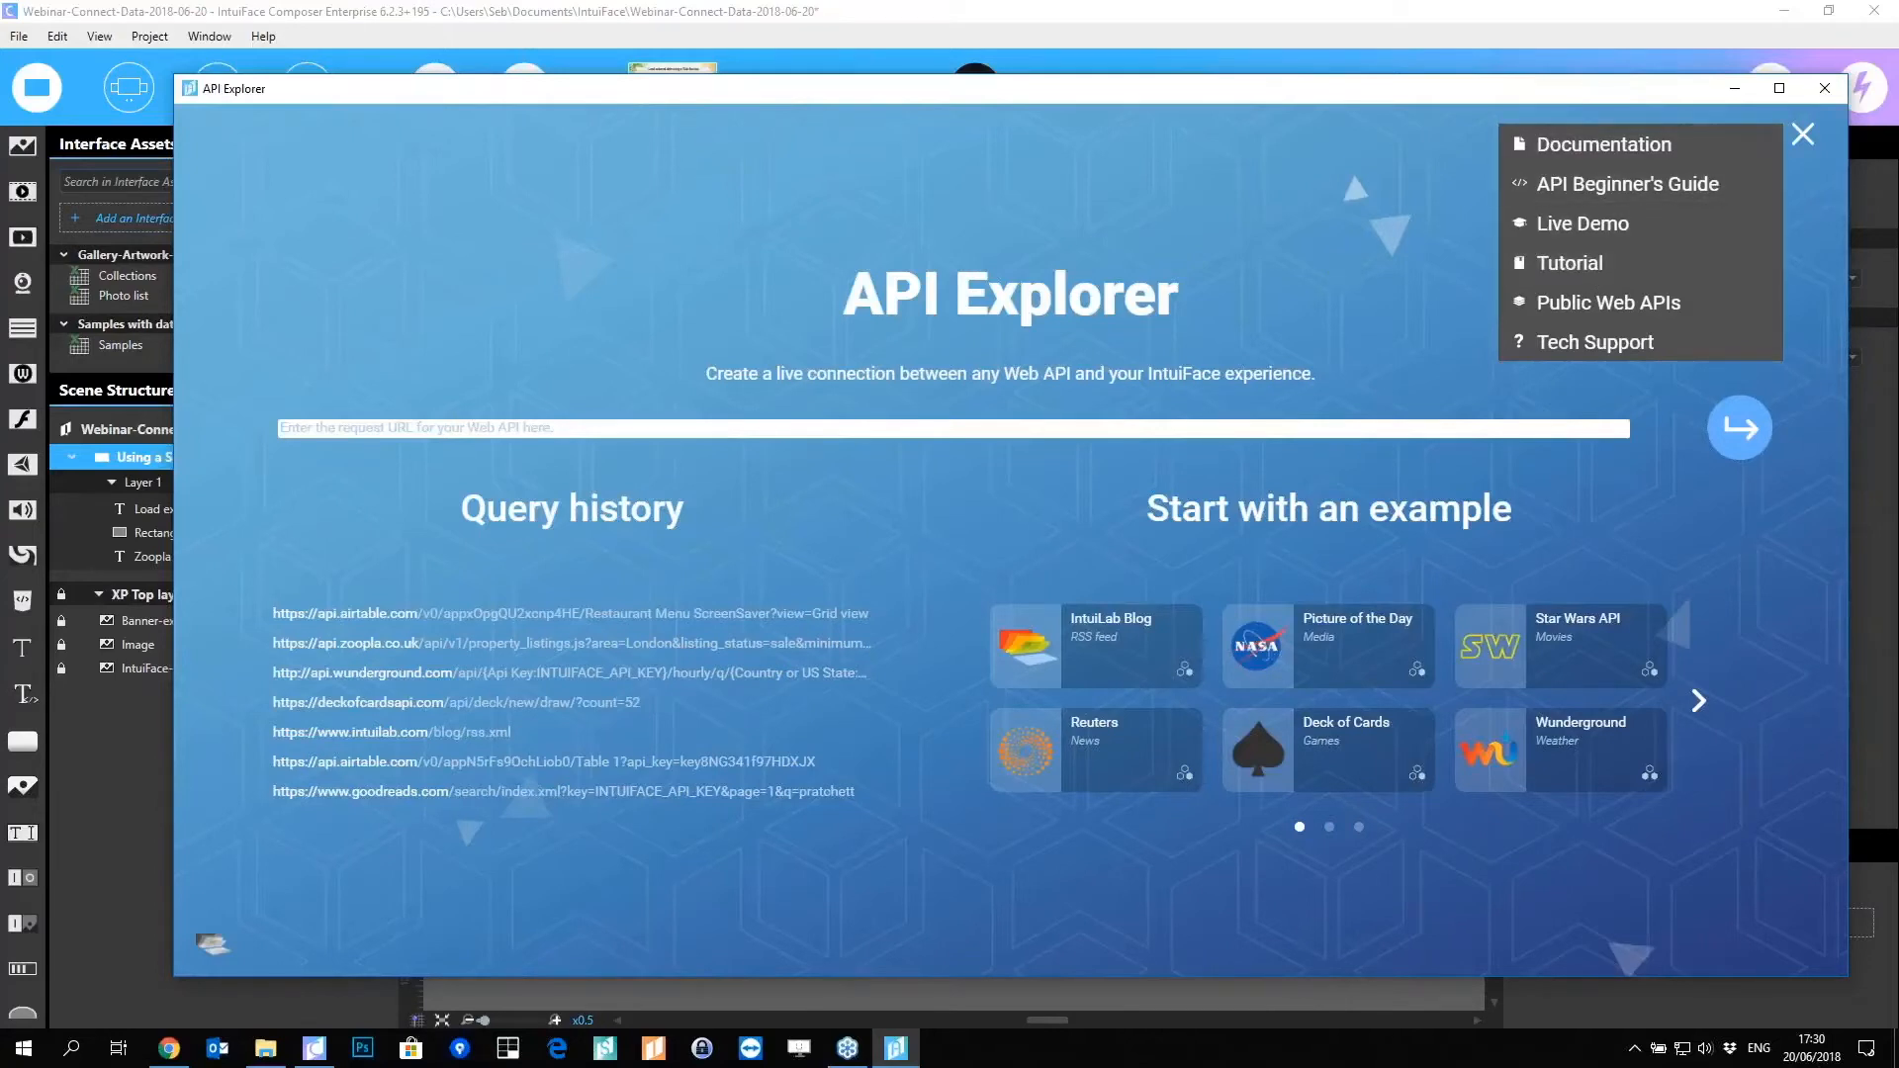
{"action": "left_click", "coordinate": [1802, 134]}
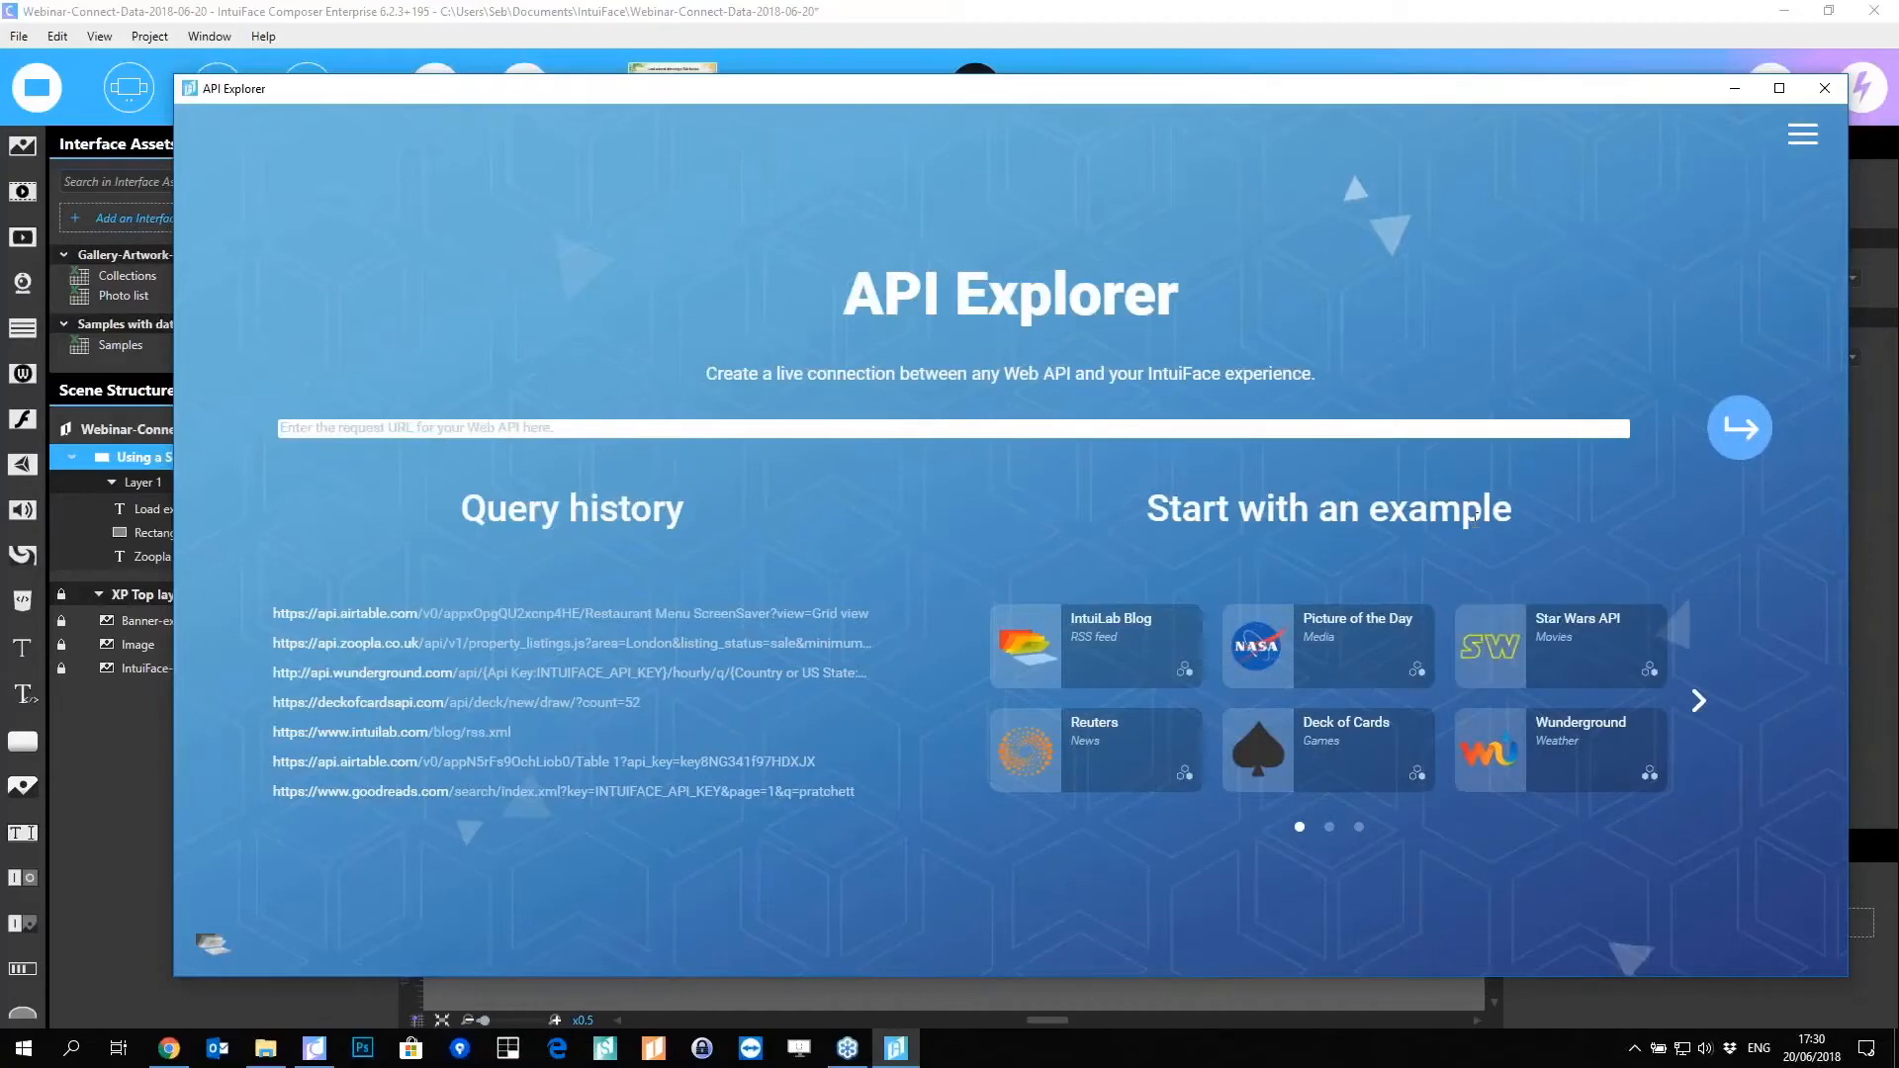
Step: Page through the example API carousel to the final page with Zoopla
{"action": "left_click", "coordinate": [1329, 827]}
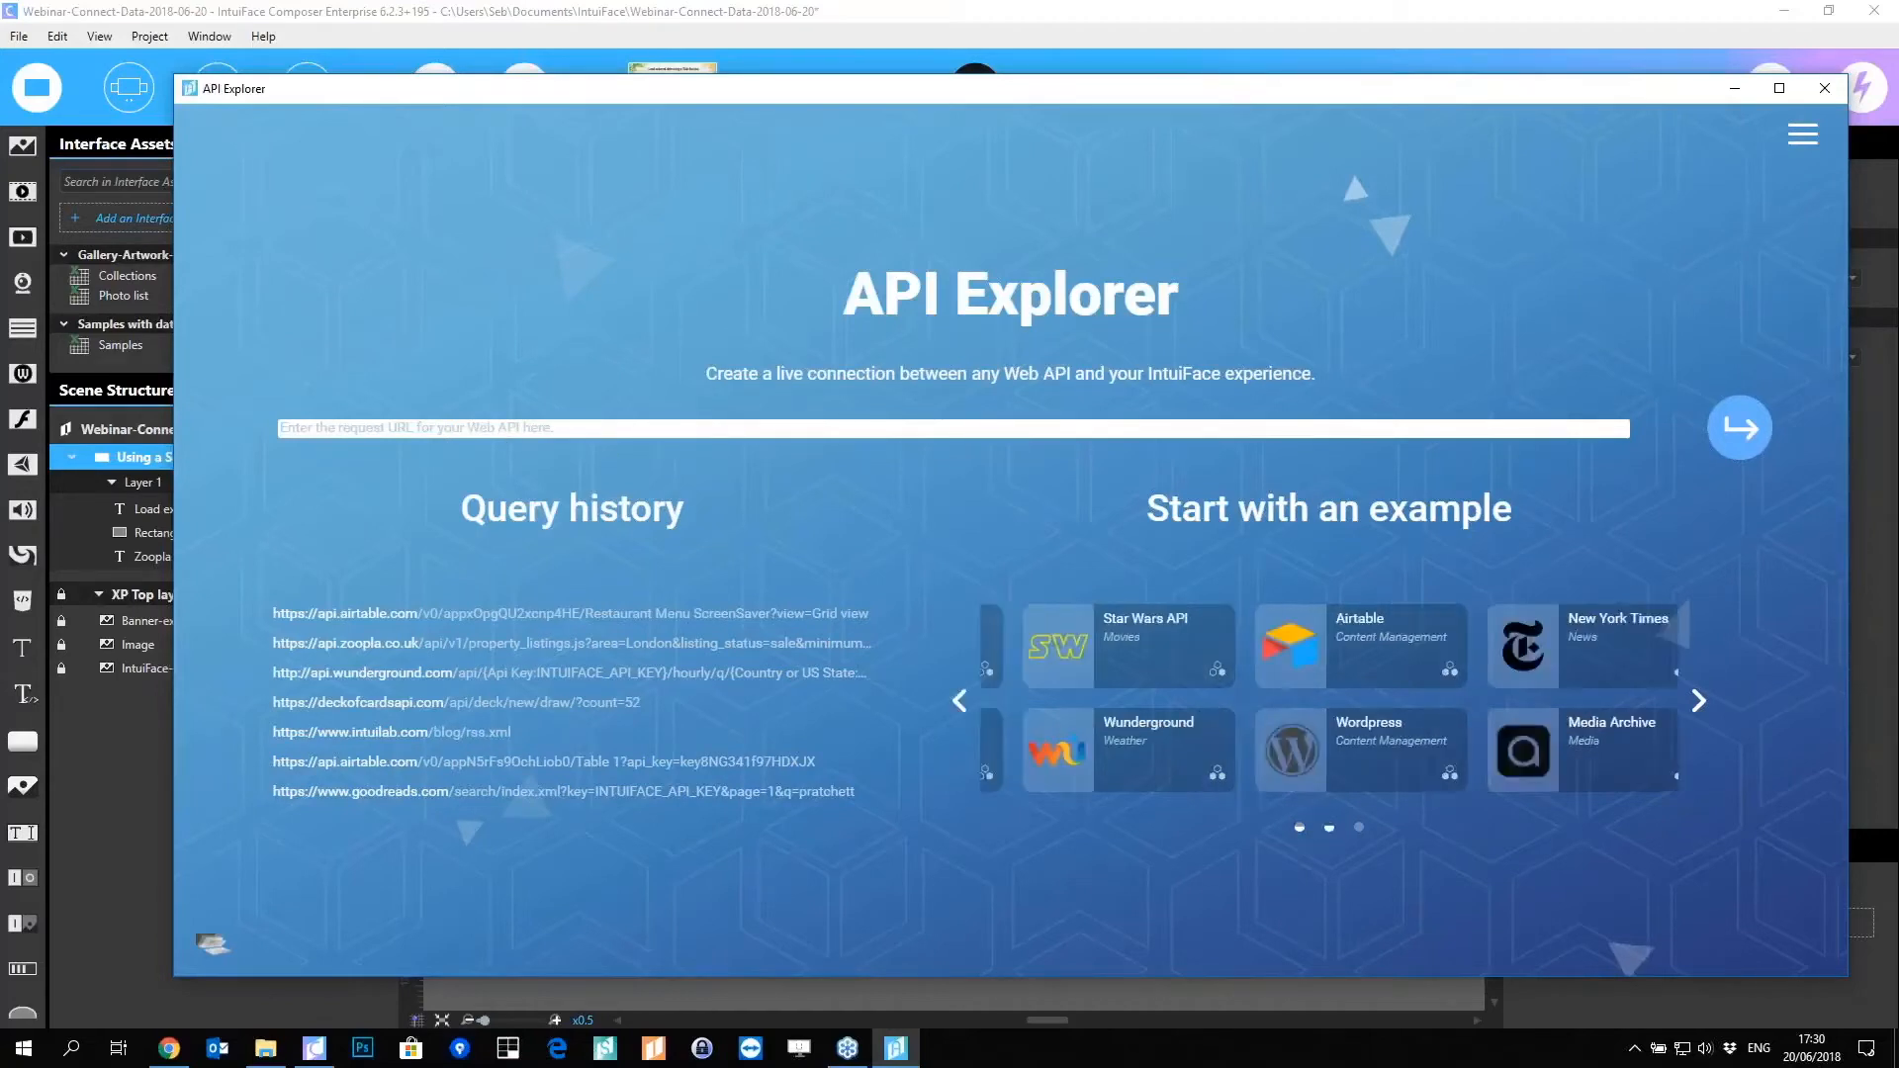
{"action": "left_click", "coordinate": [1300, 827]}
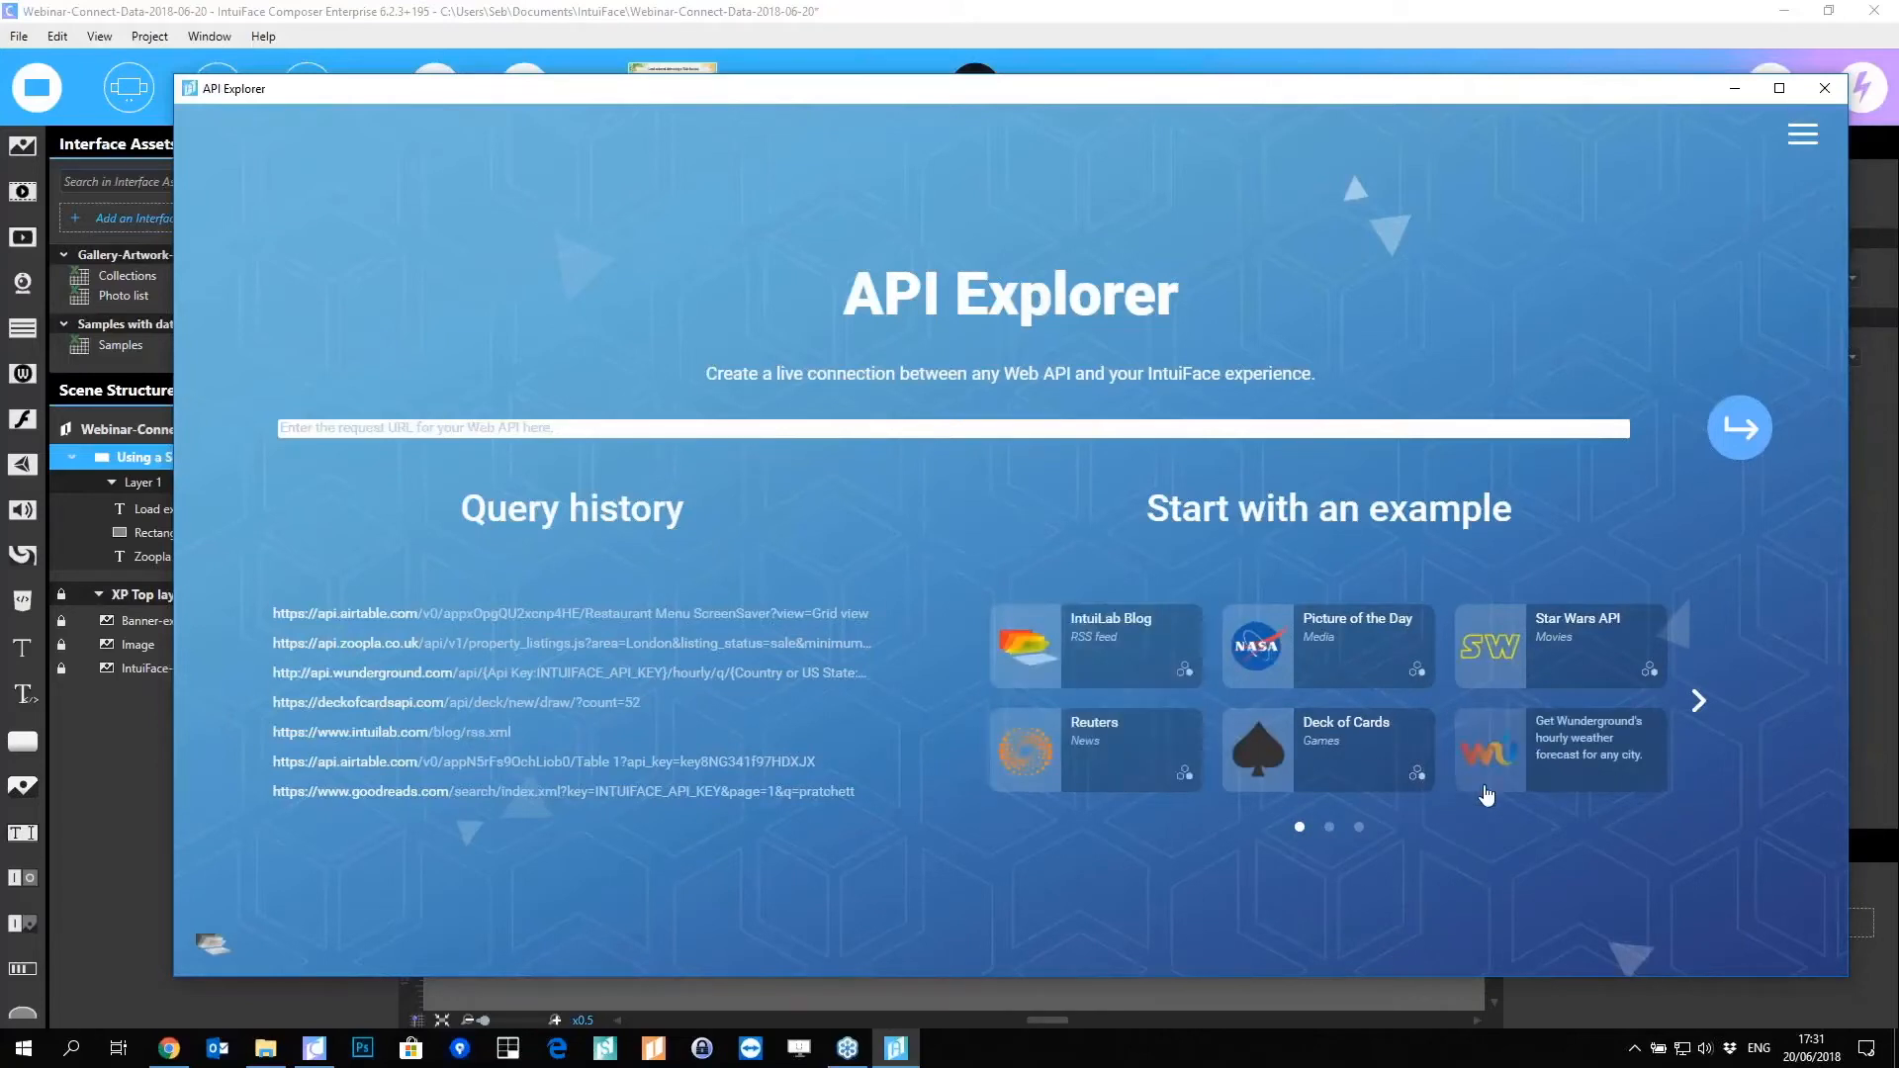
{"action": "left_click", "coordinate": [1329, 829]}
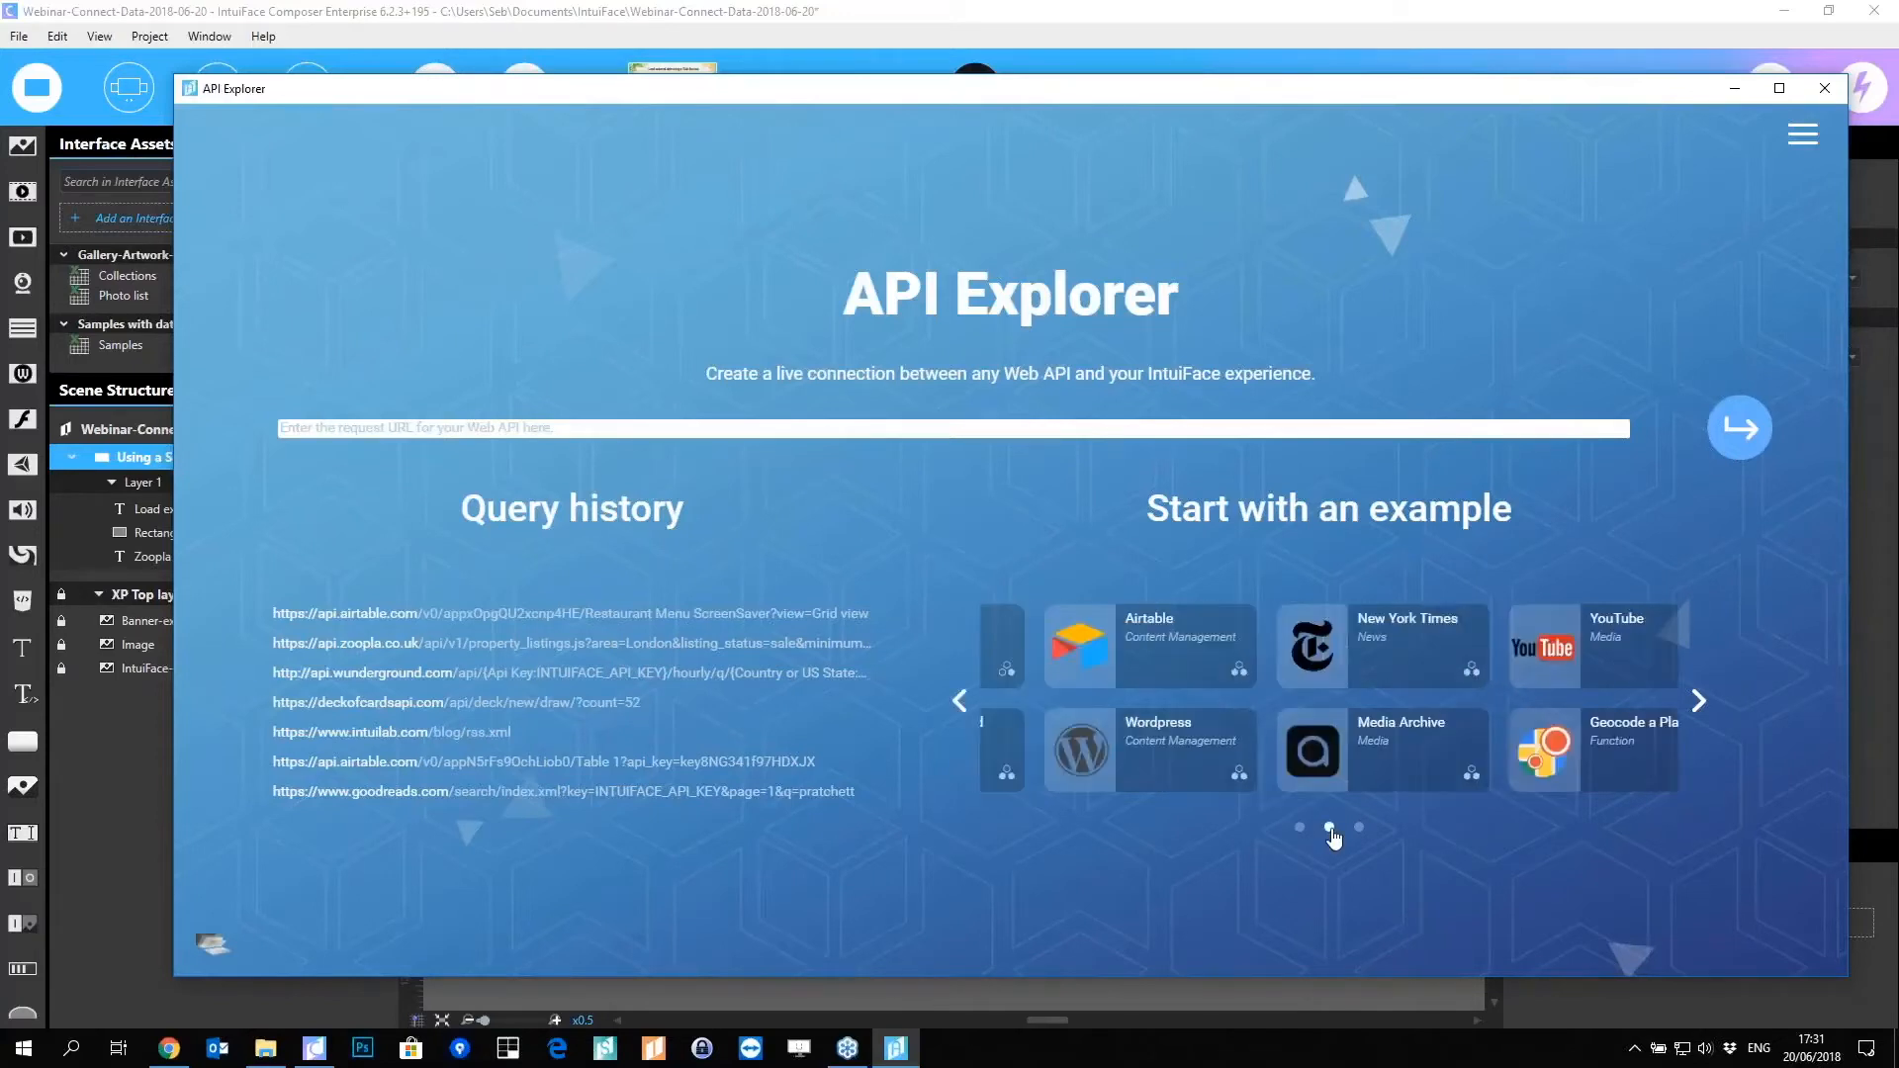
{"action": "mouse_move", "coordinate": [1182, 652]}
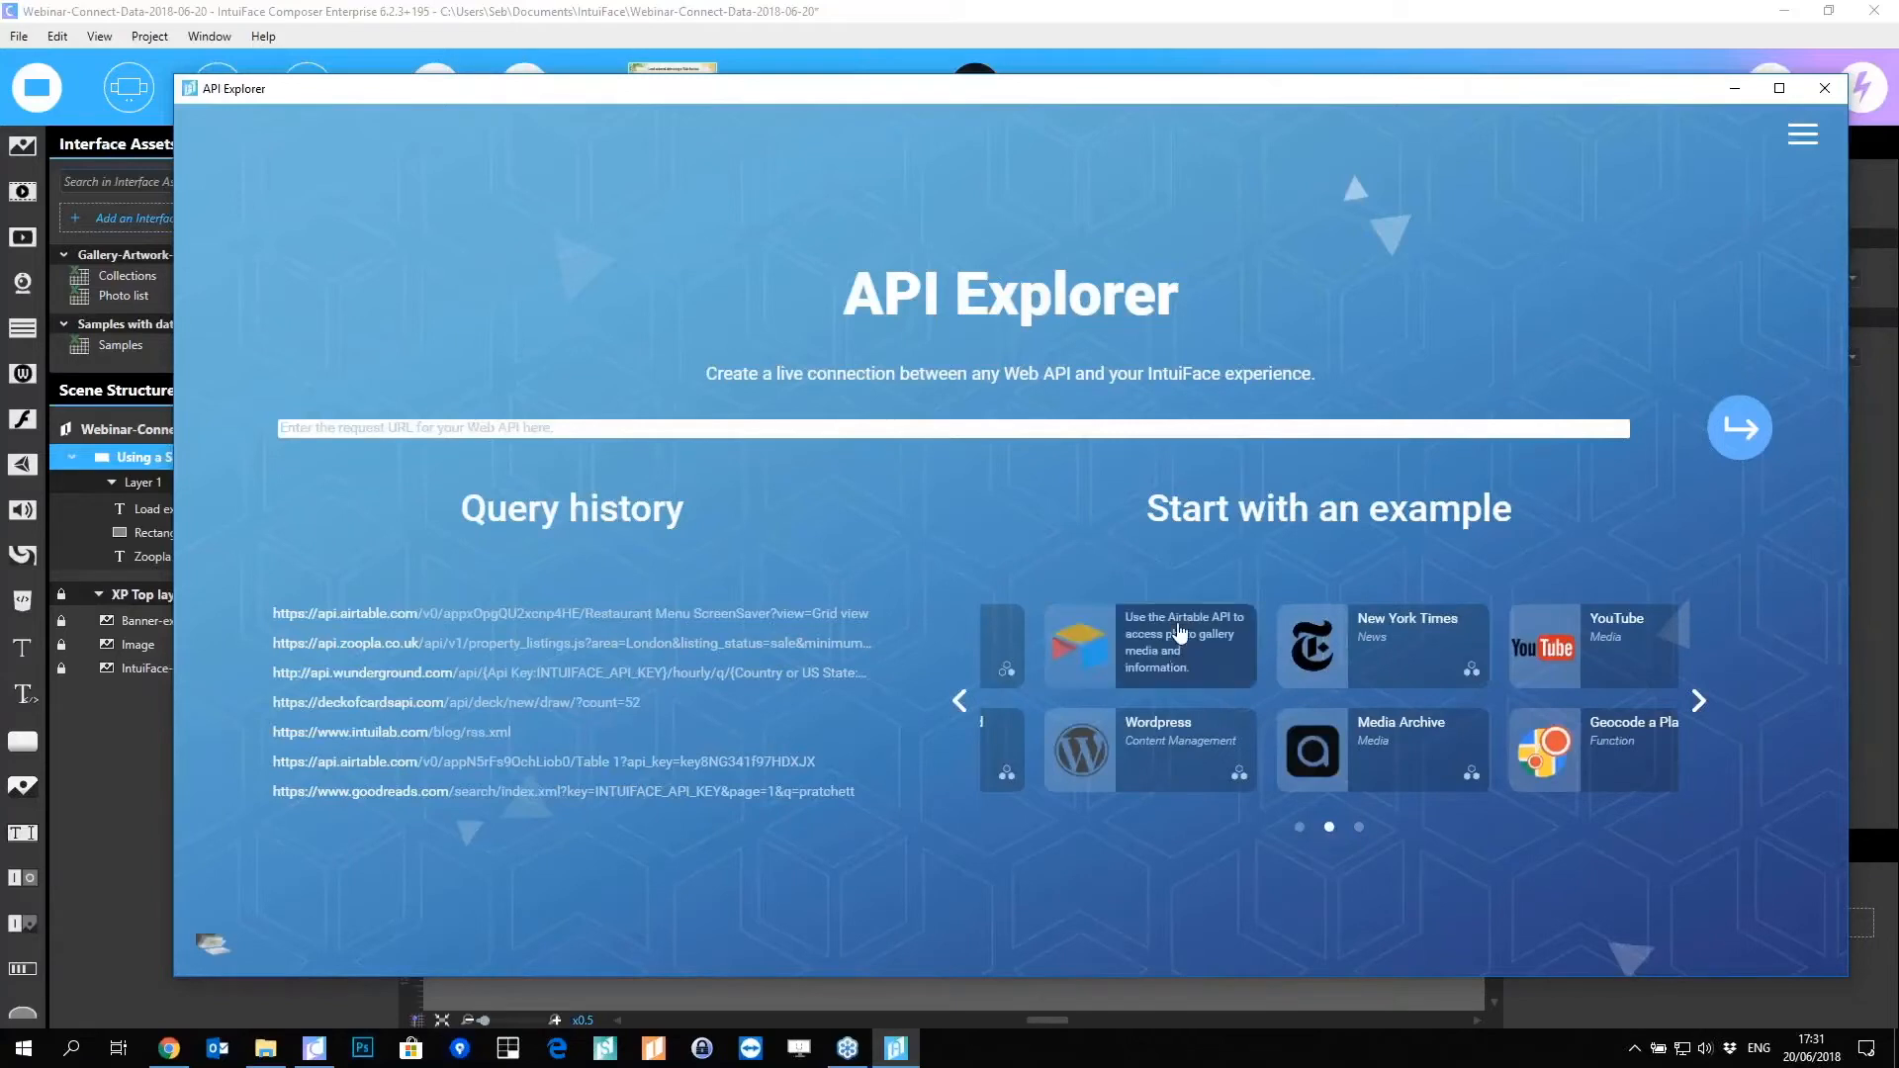
{"action": "mouse_move", "coordinate": [1154, 780]}
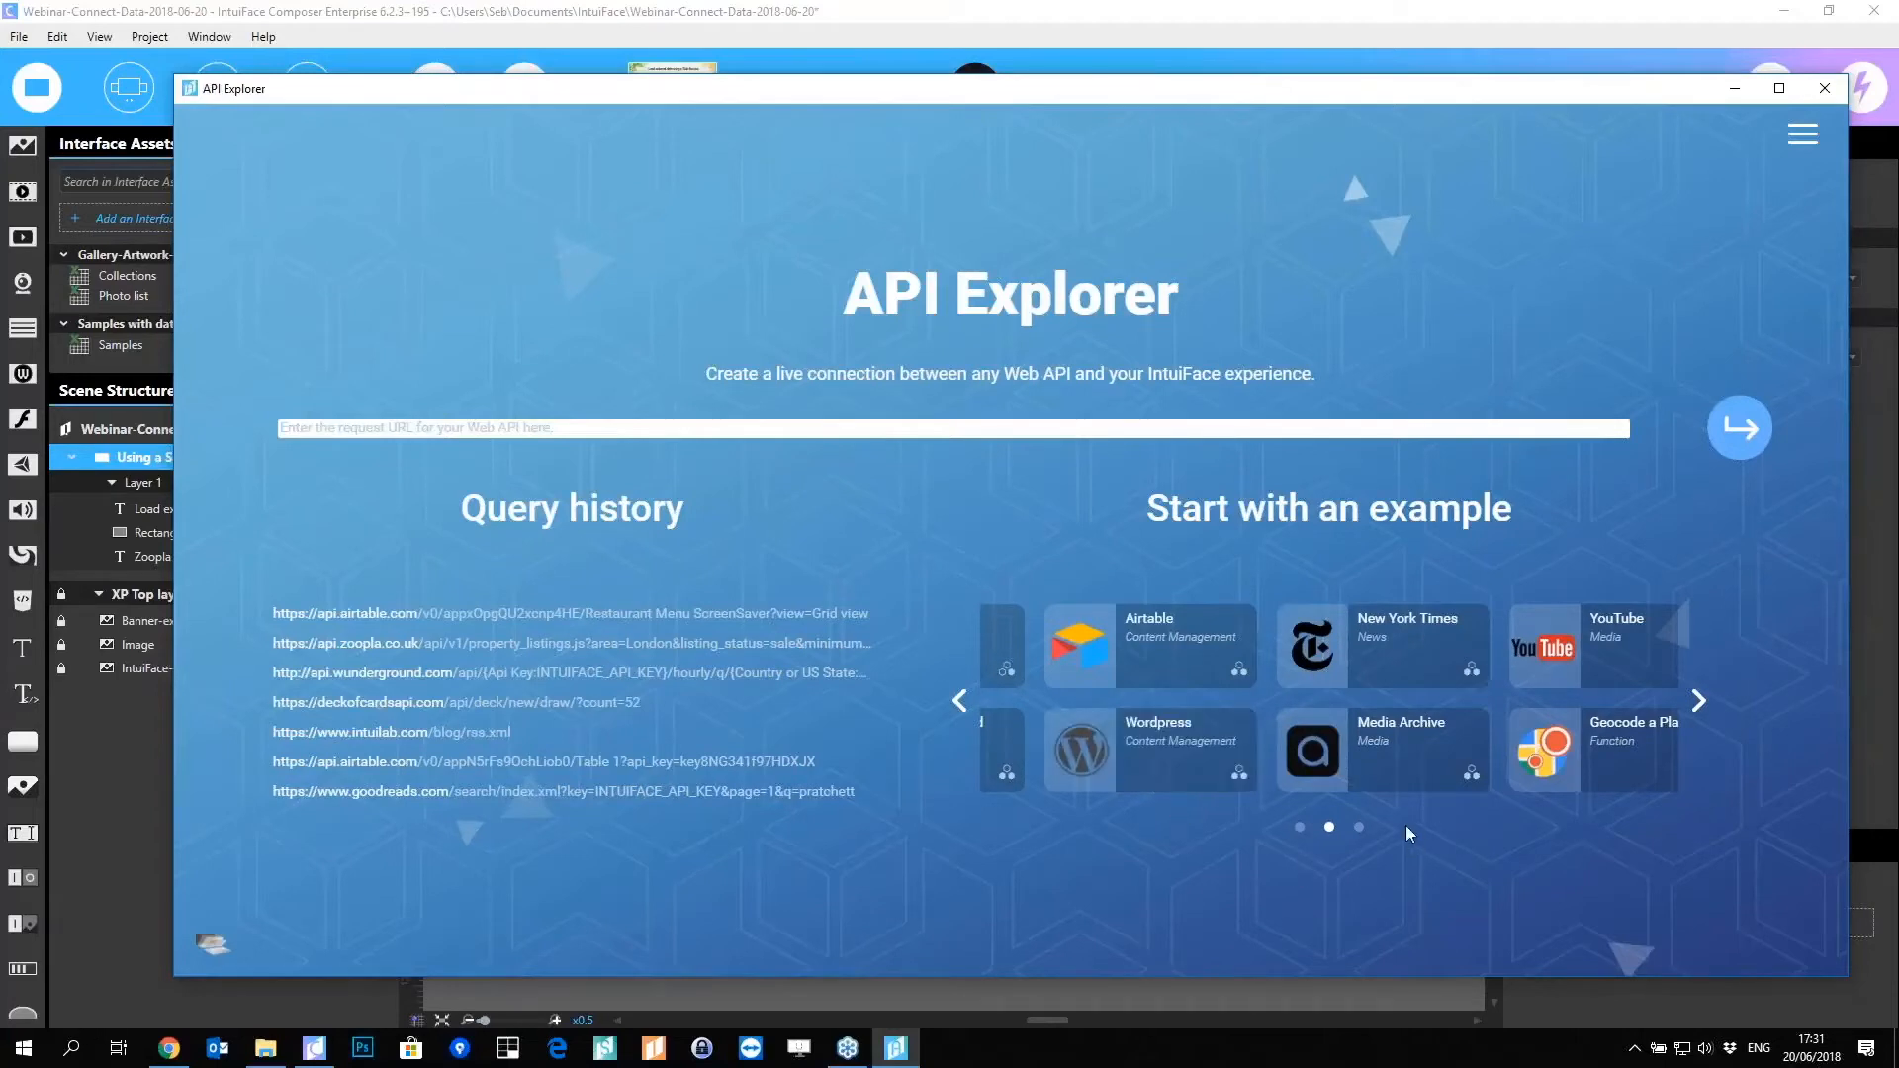
{"action": "left_click", "coordinate": [1359, 827]}
{"action": "mouse_move", "coordinate": [1590, 653]}
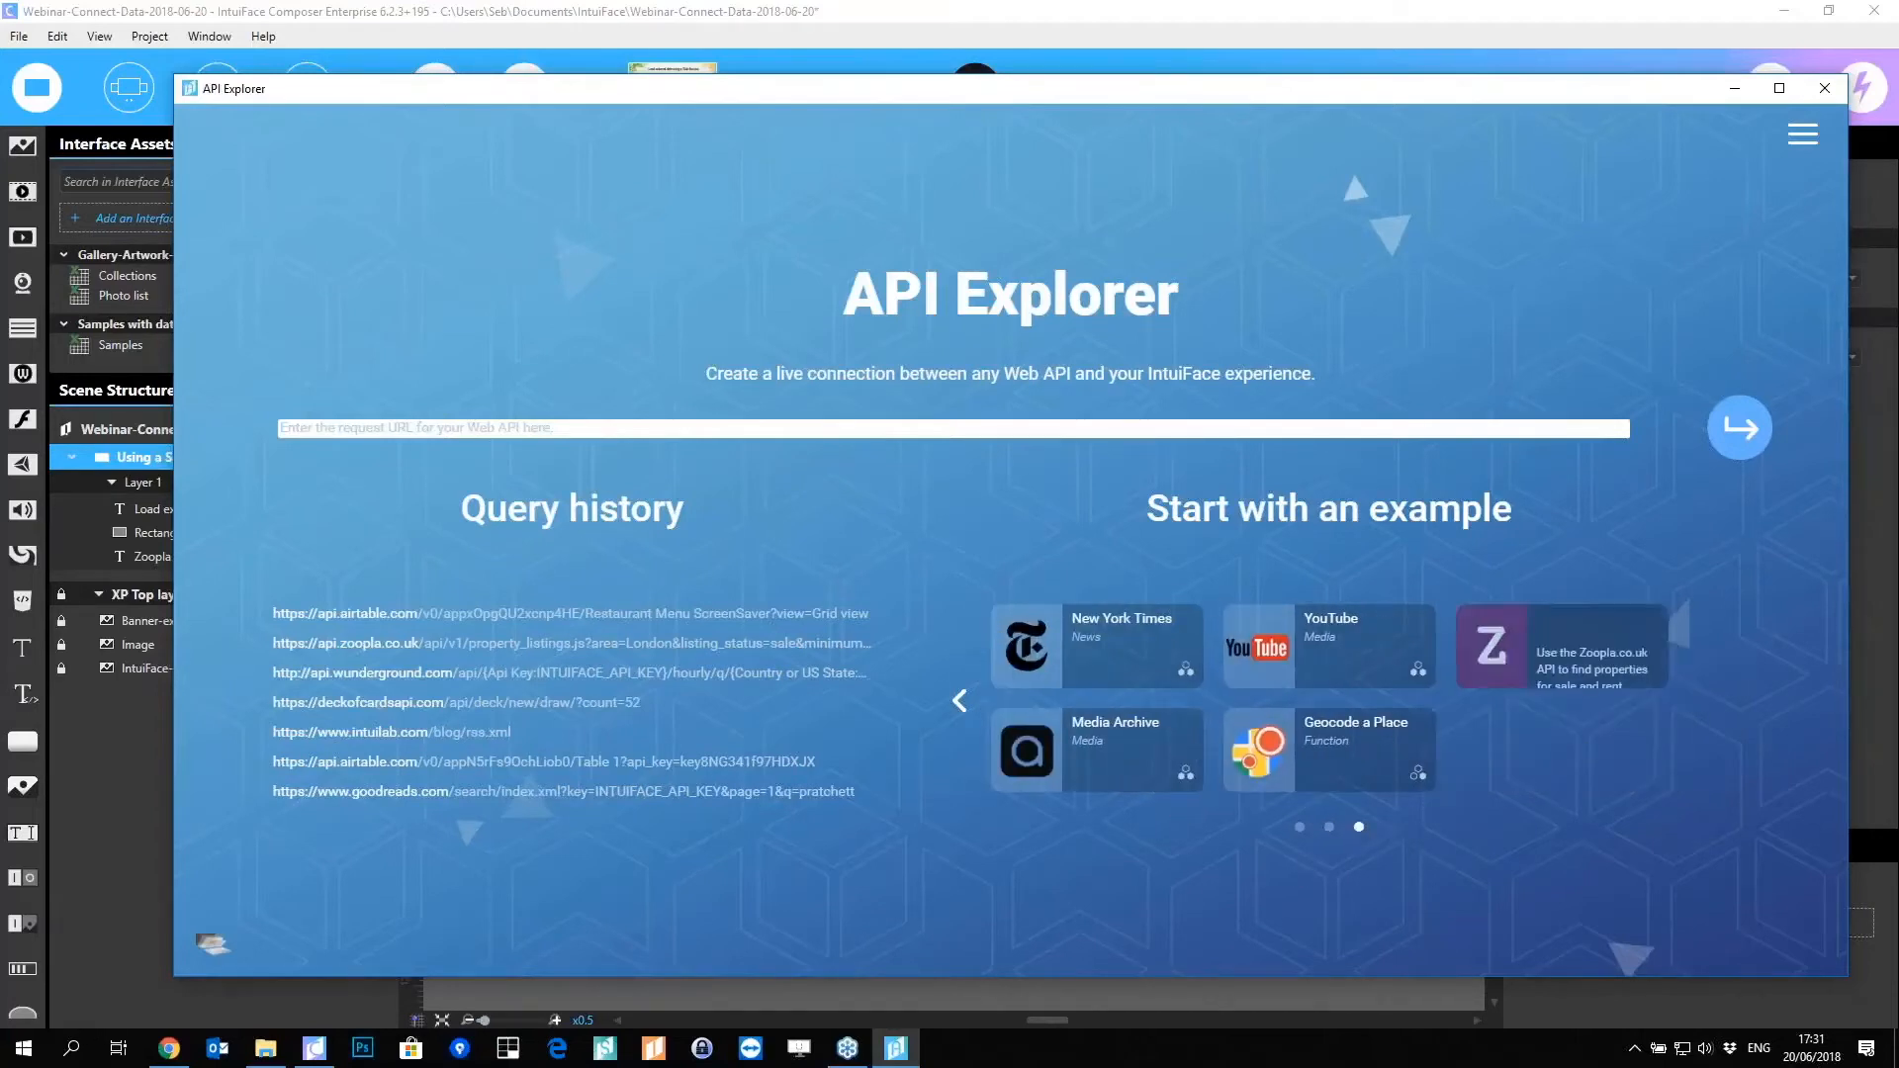
Step: Load the Zoopla property listings example, keeping GET as the request method
{"action": "left_click", "coordinate": [1565, 665]}
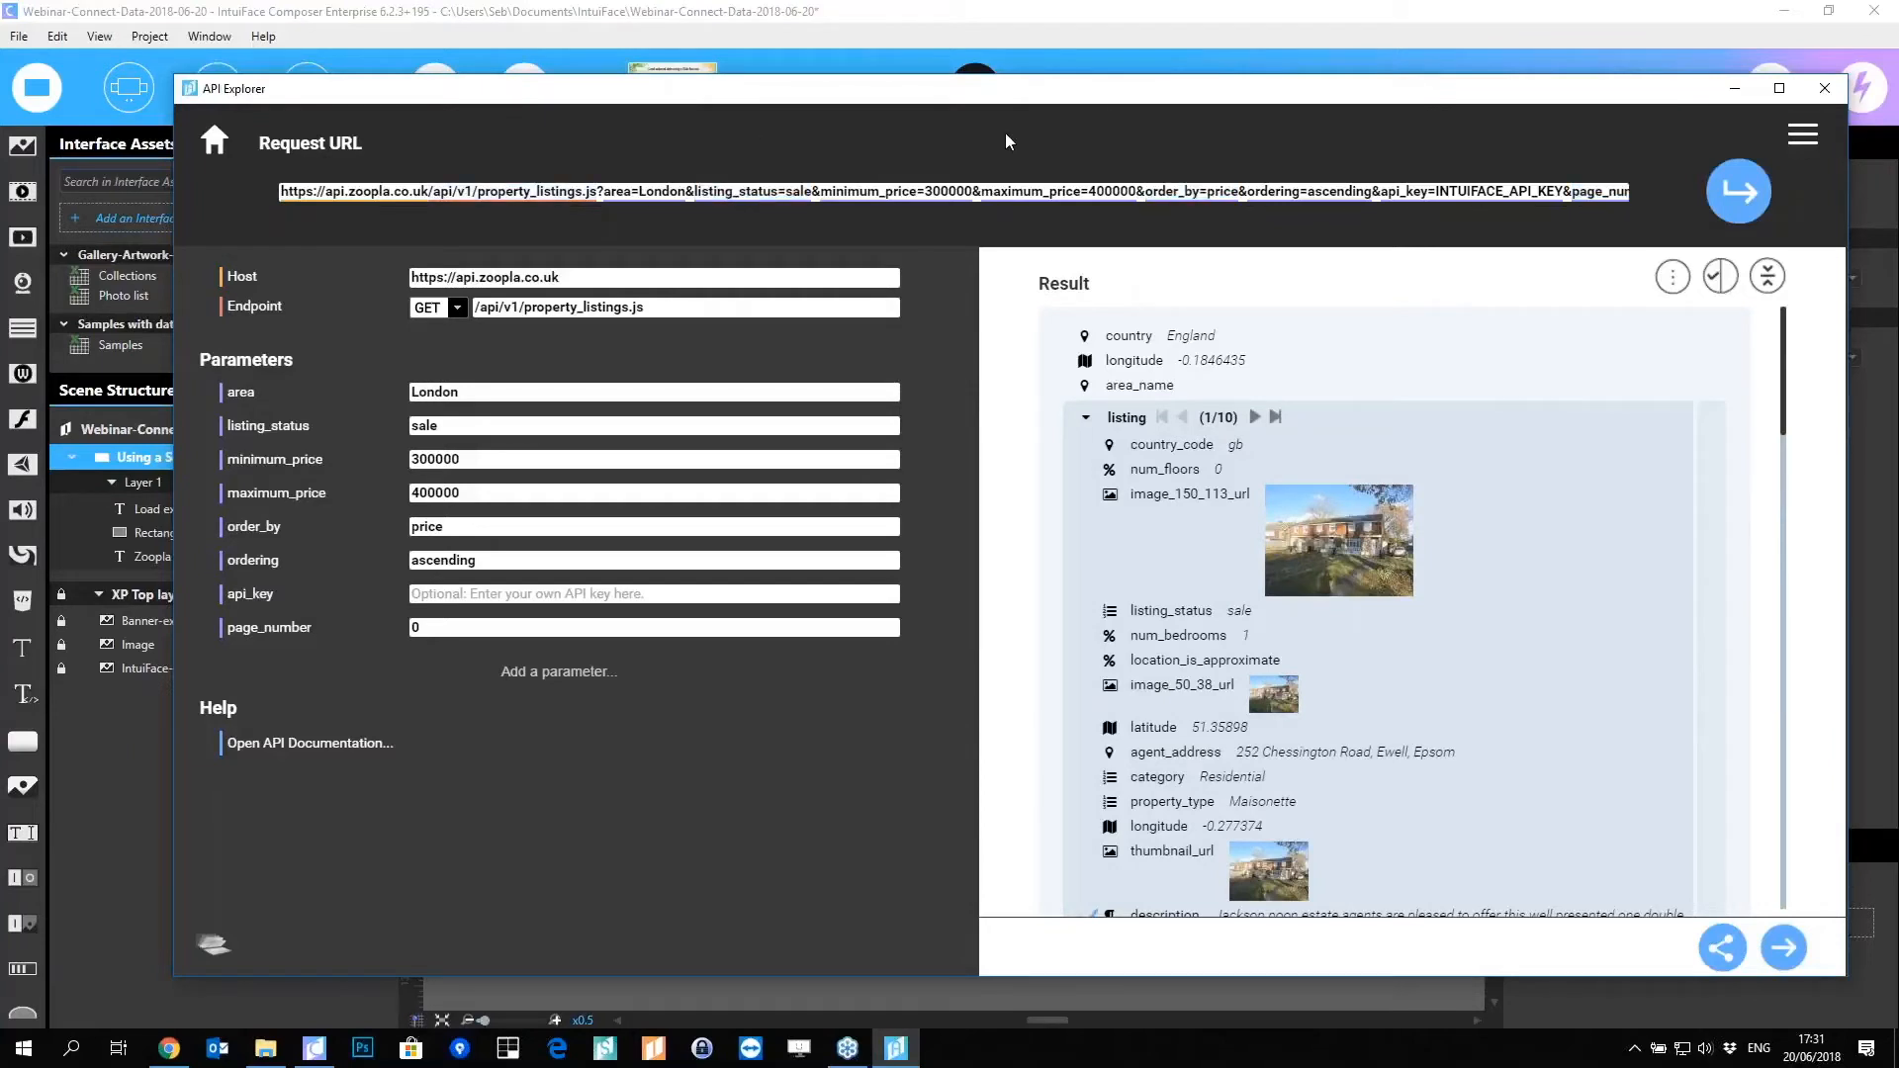
{"action": "left_click_drag", "start_coordinate": [1007, 92], "coordinate": [989, 88]}
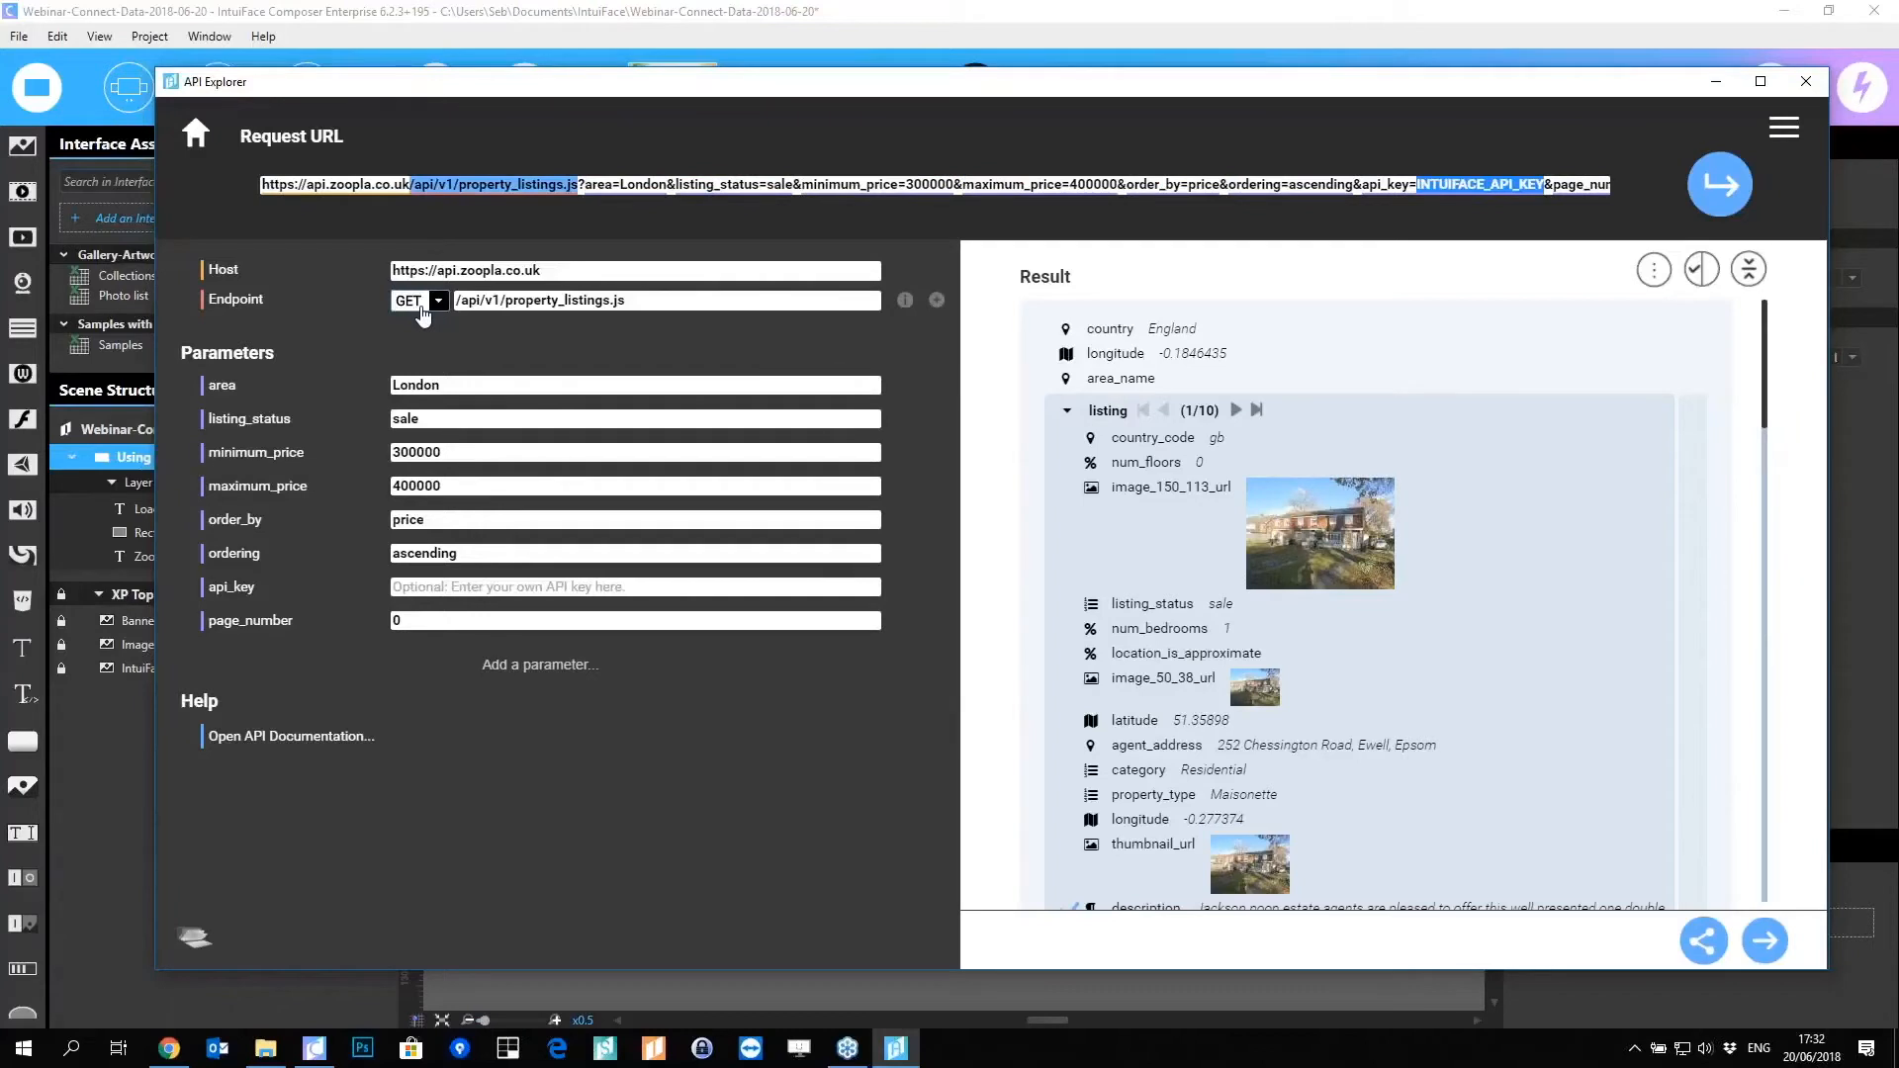
{"action": "left_click", "coordinate": [421, 307]}
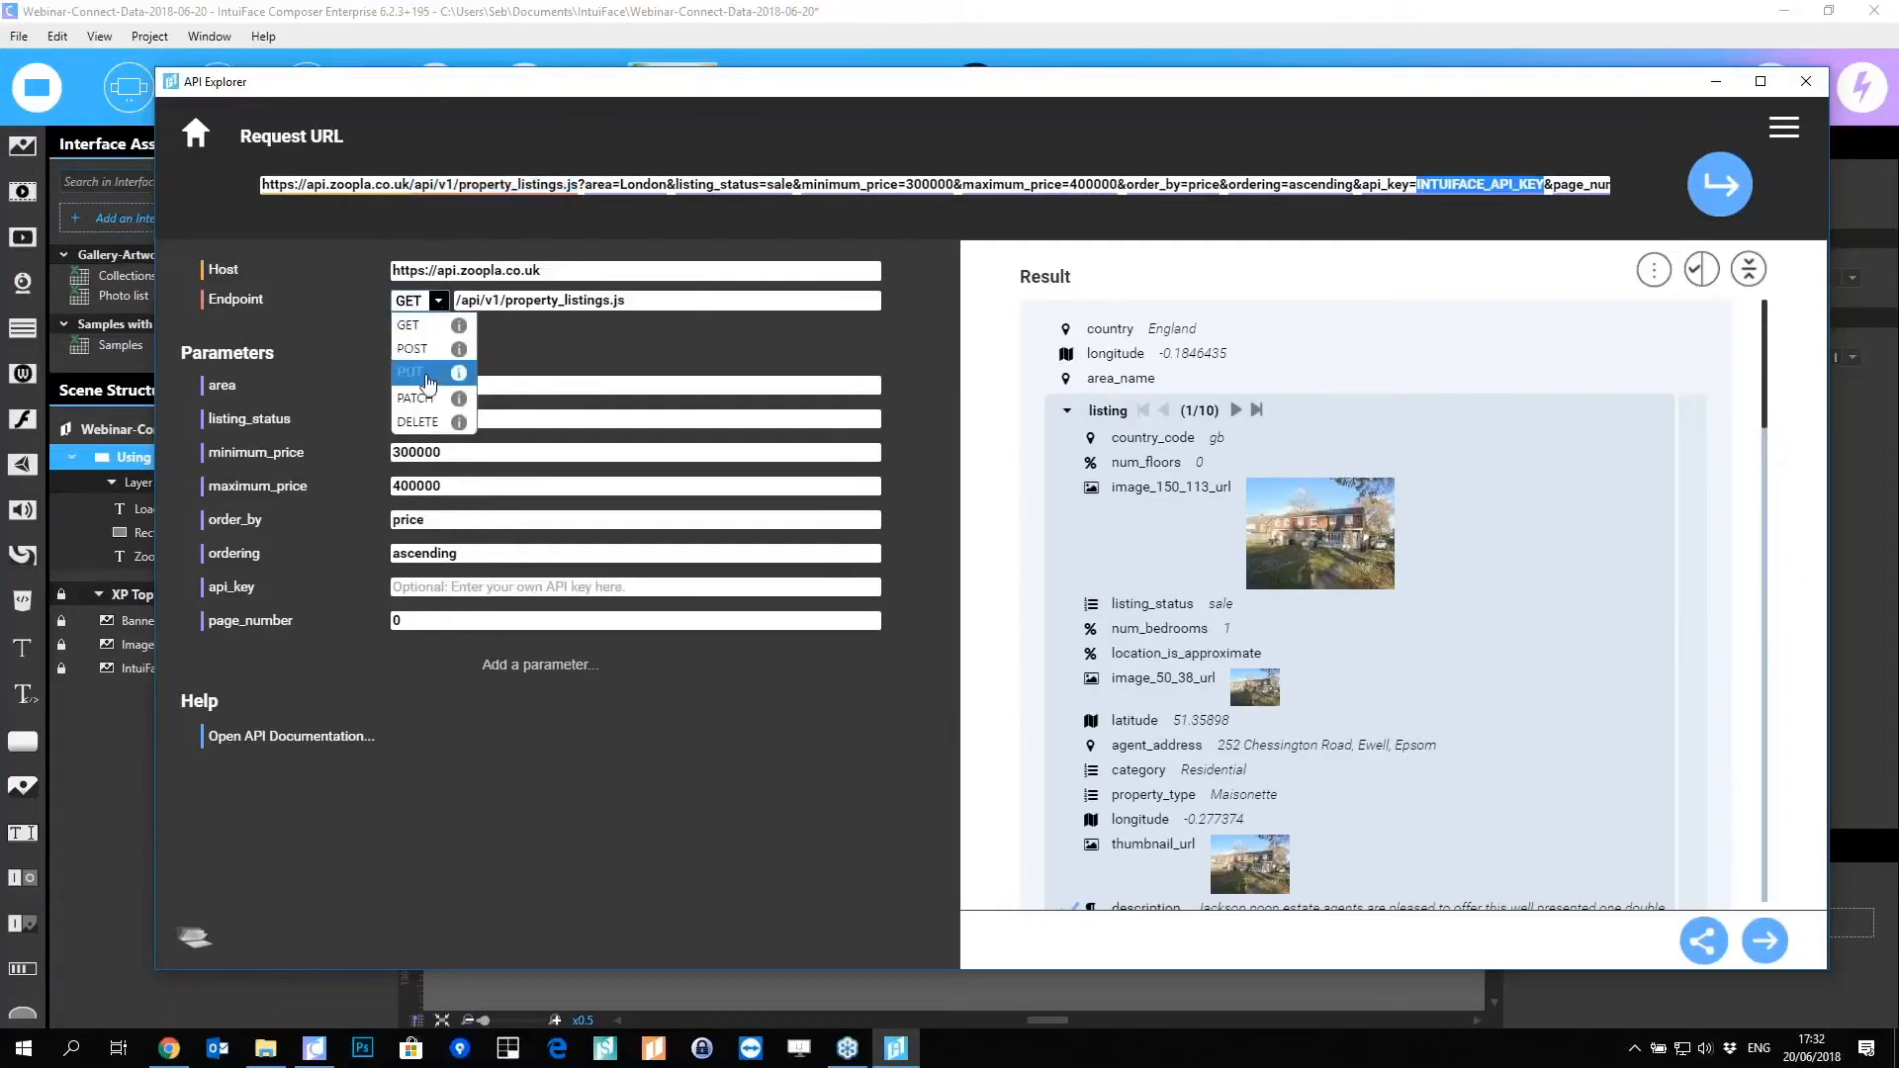
{"action": "left_click", "coordinate": [353, 344]}
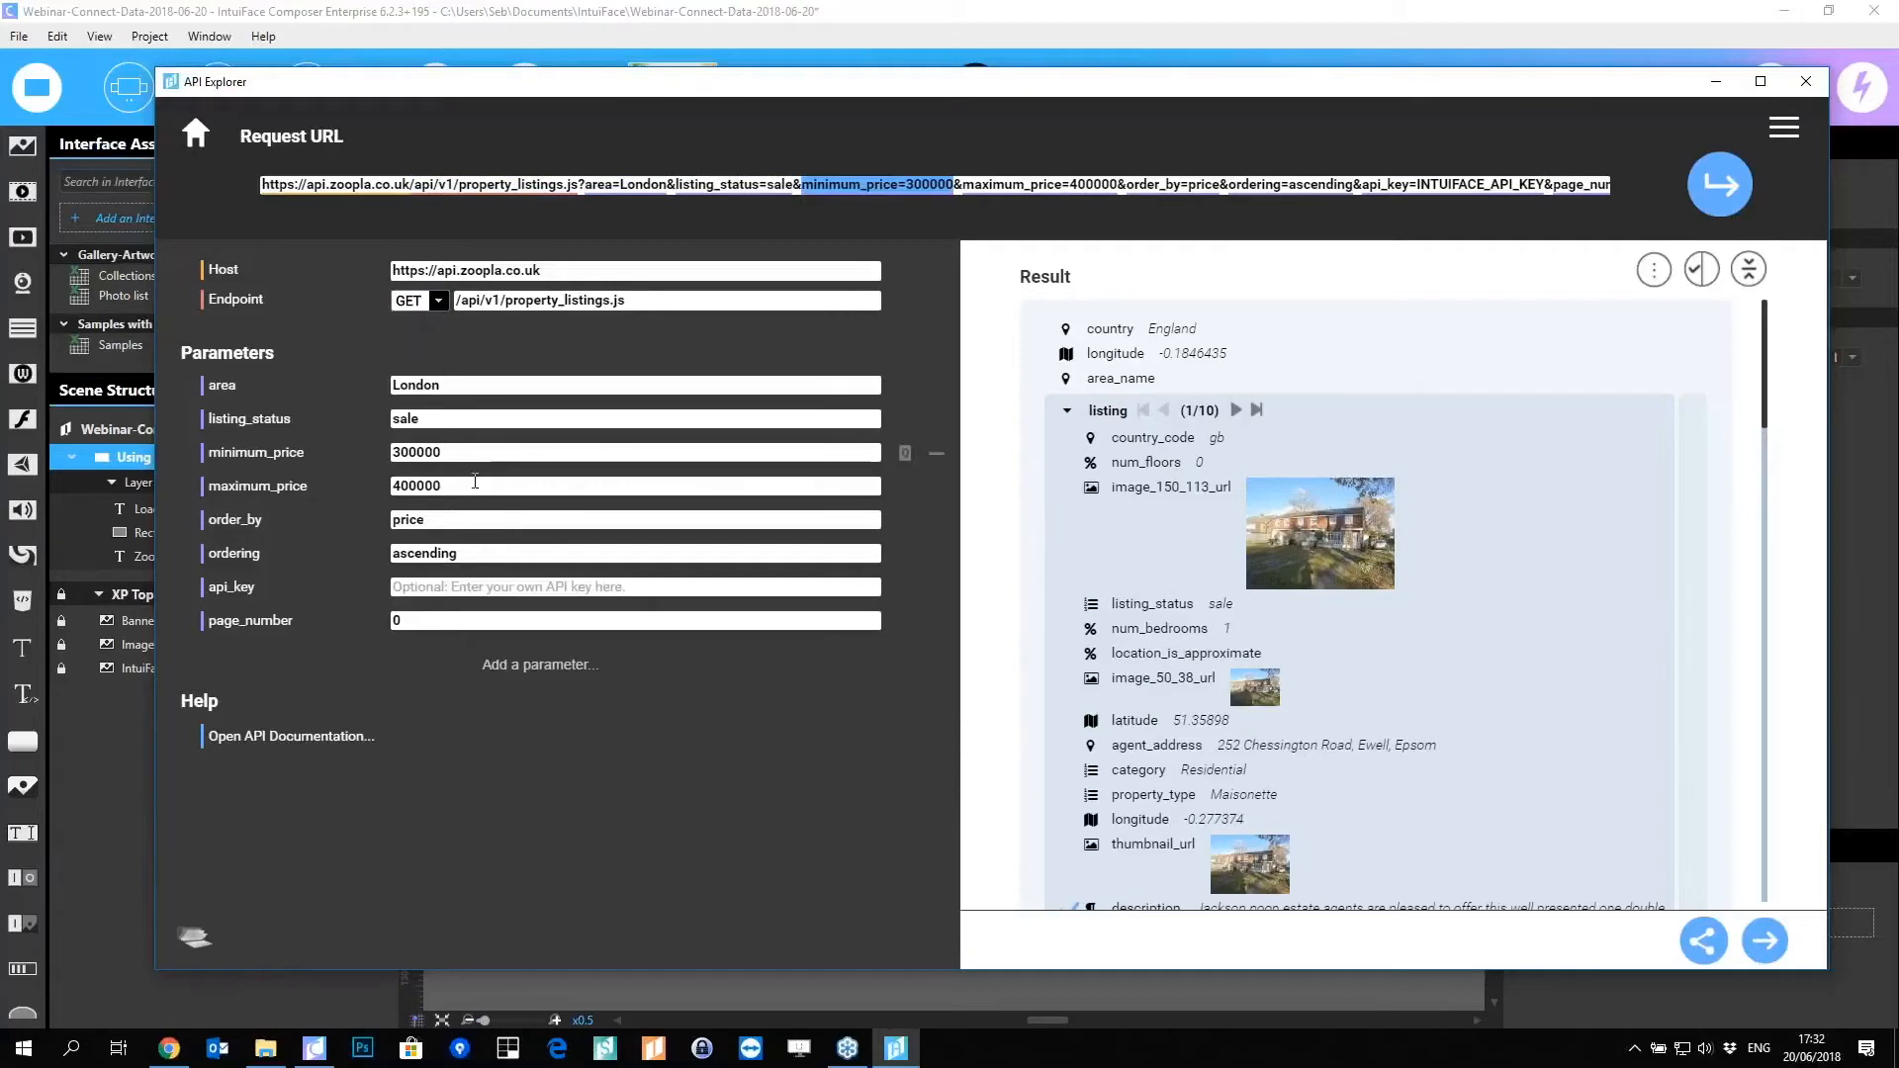
Step: Change minimum_price to 350000 and widen the Result panel
{"action": "left_click", "coordinate": [218, 450]}
{"action": "type", "text": "350000"}
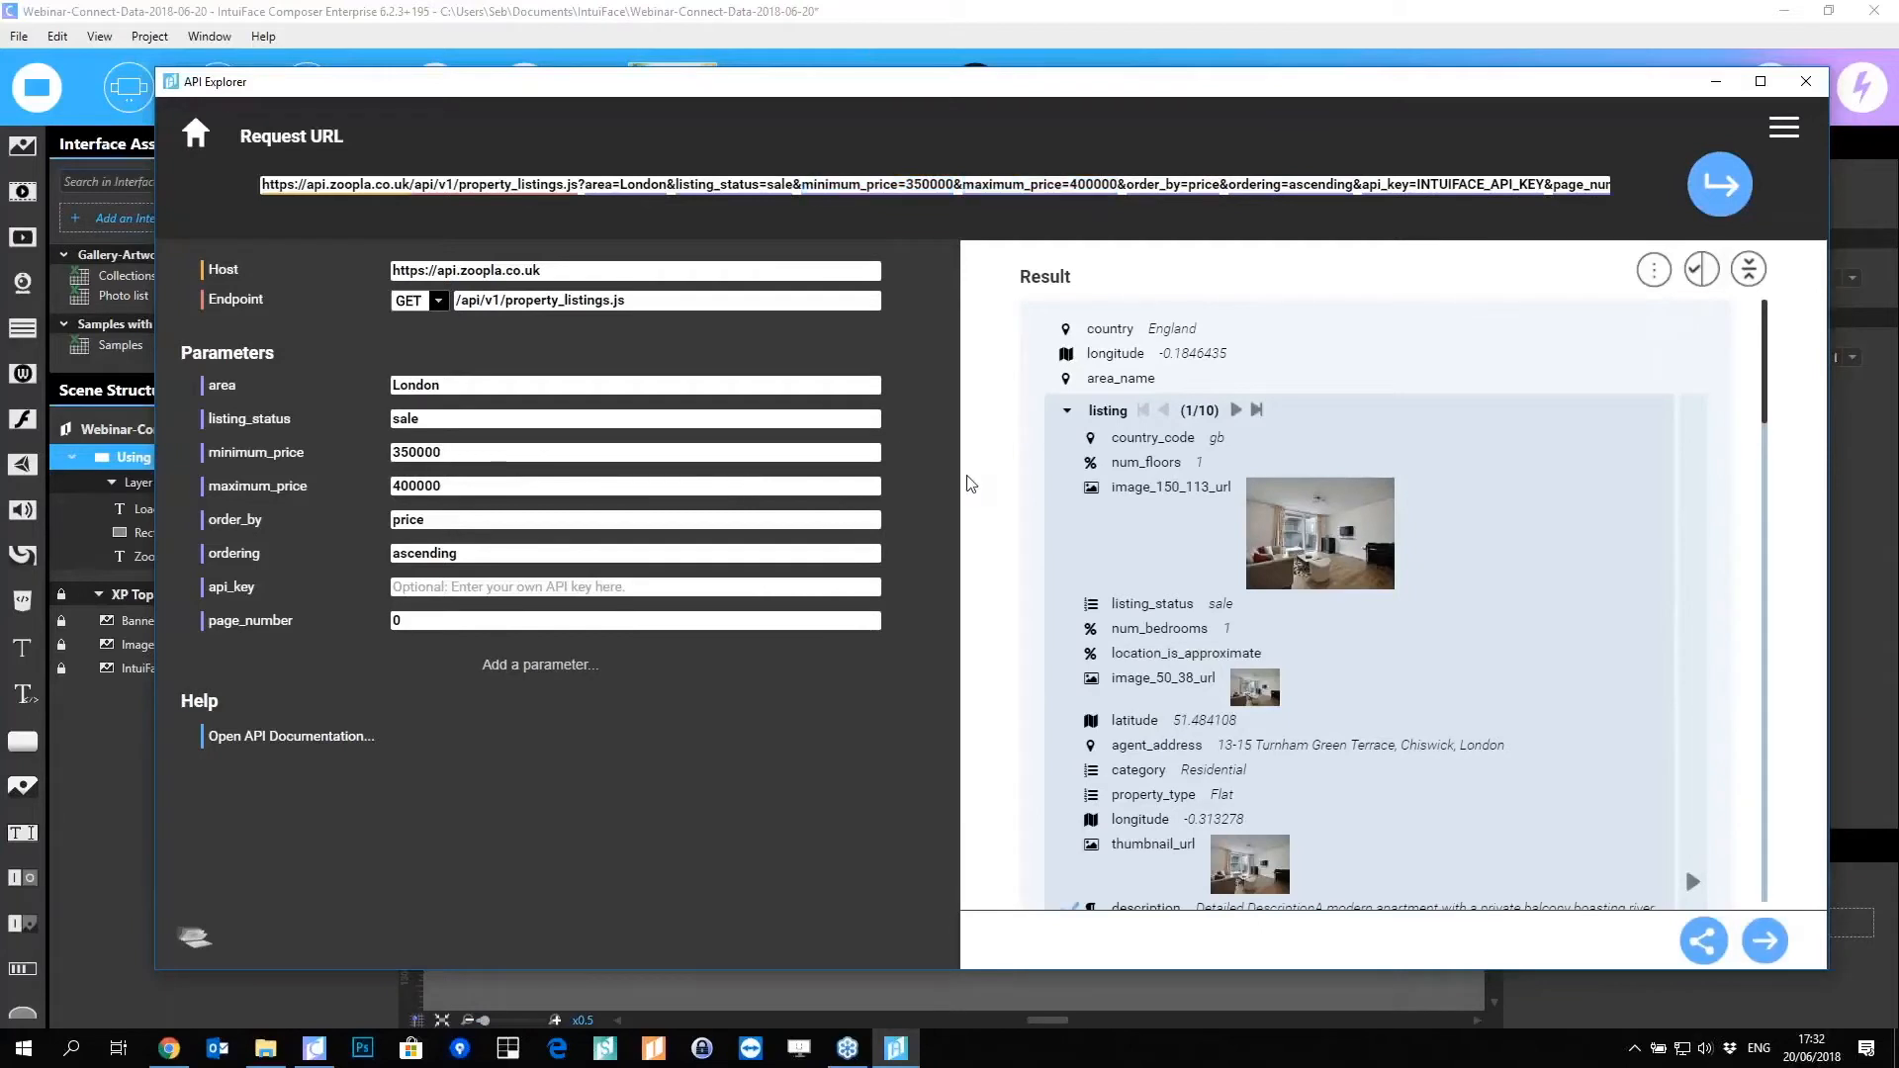
{"action": "left_click_drag", "start_coordinate": [961, 483], "coordinate": [628, 505]}
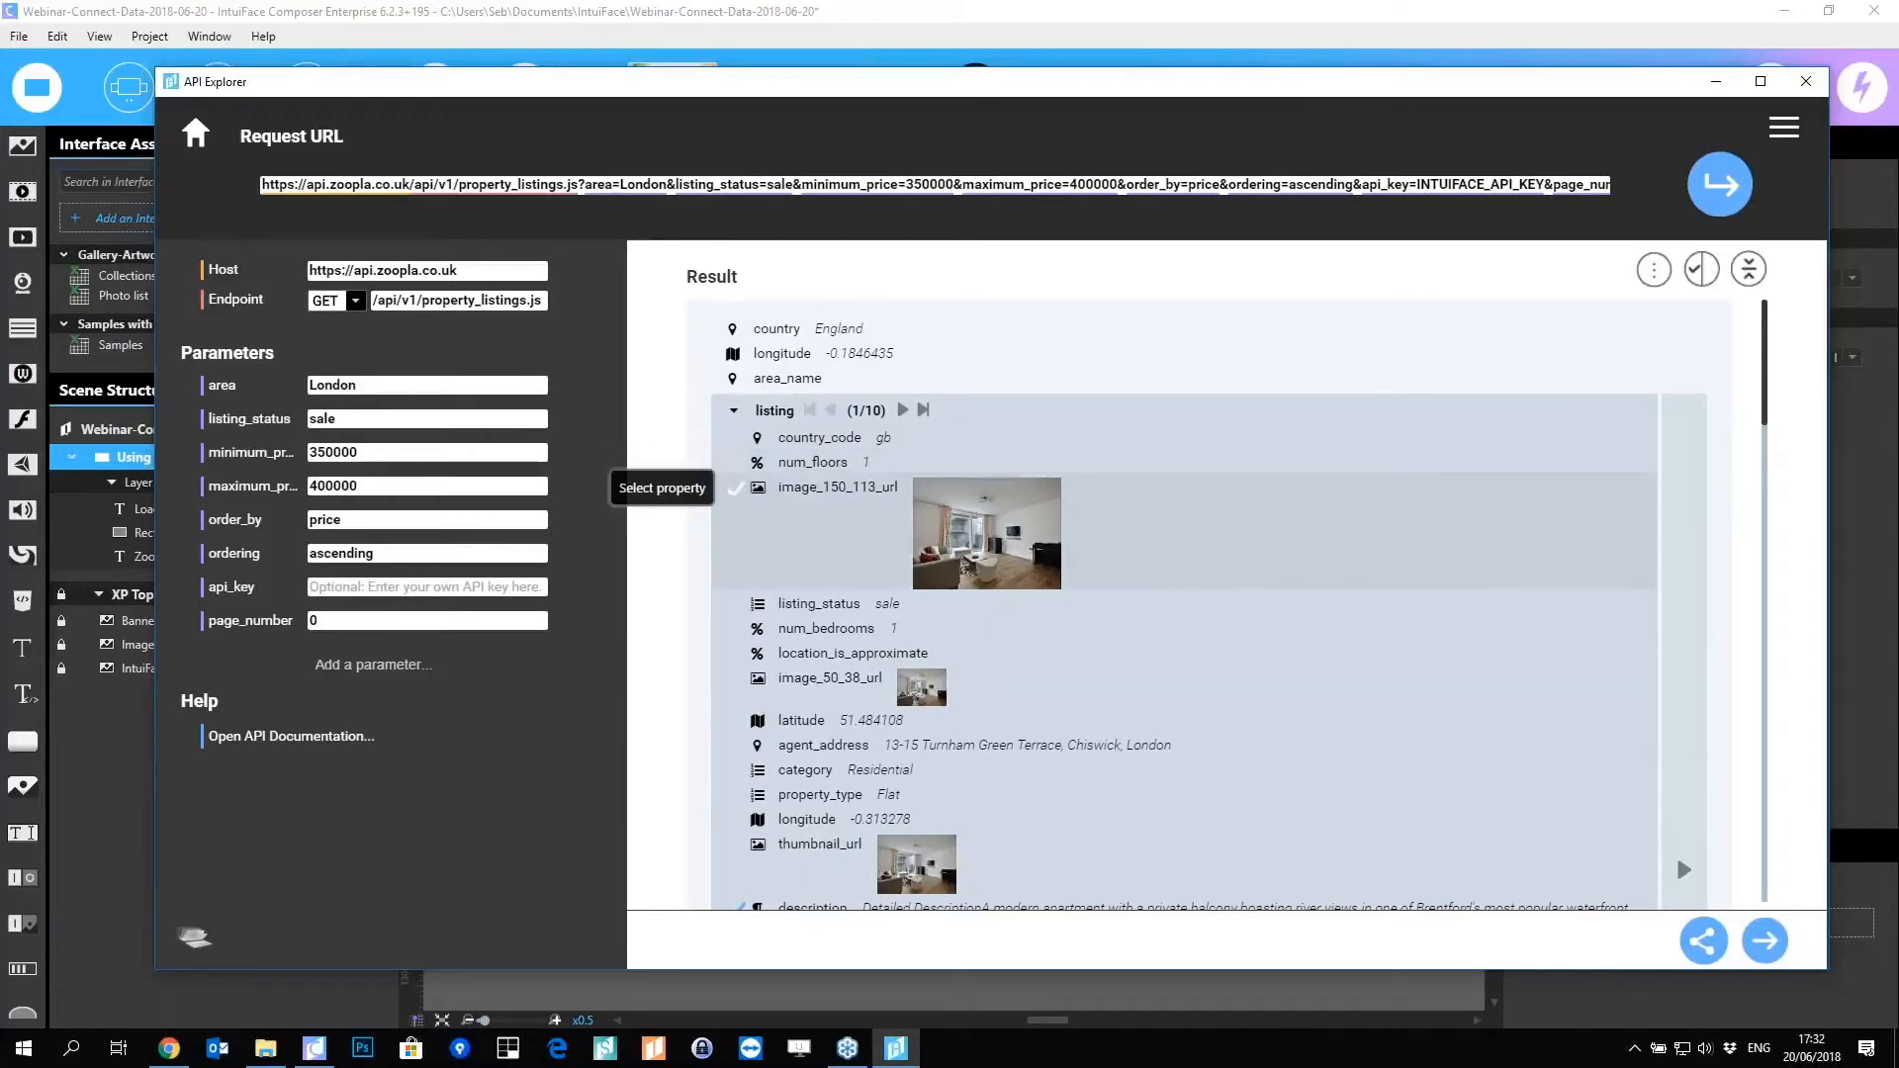
Step: Show only selected properties and uncheck description, floor_plan, floor area and short_description
{"action": "left_click", "coordinate": [1699, 281]}
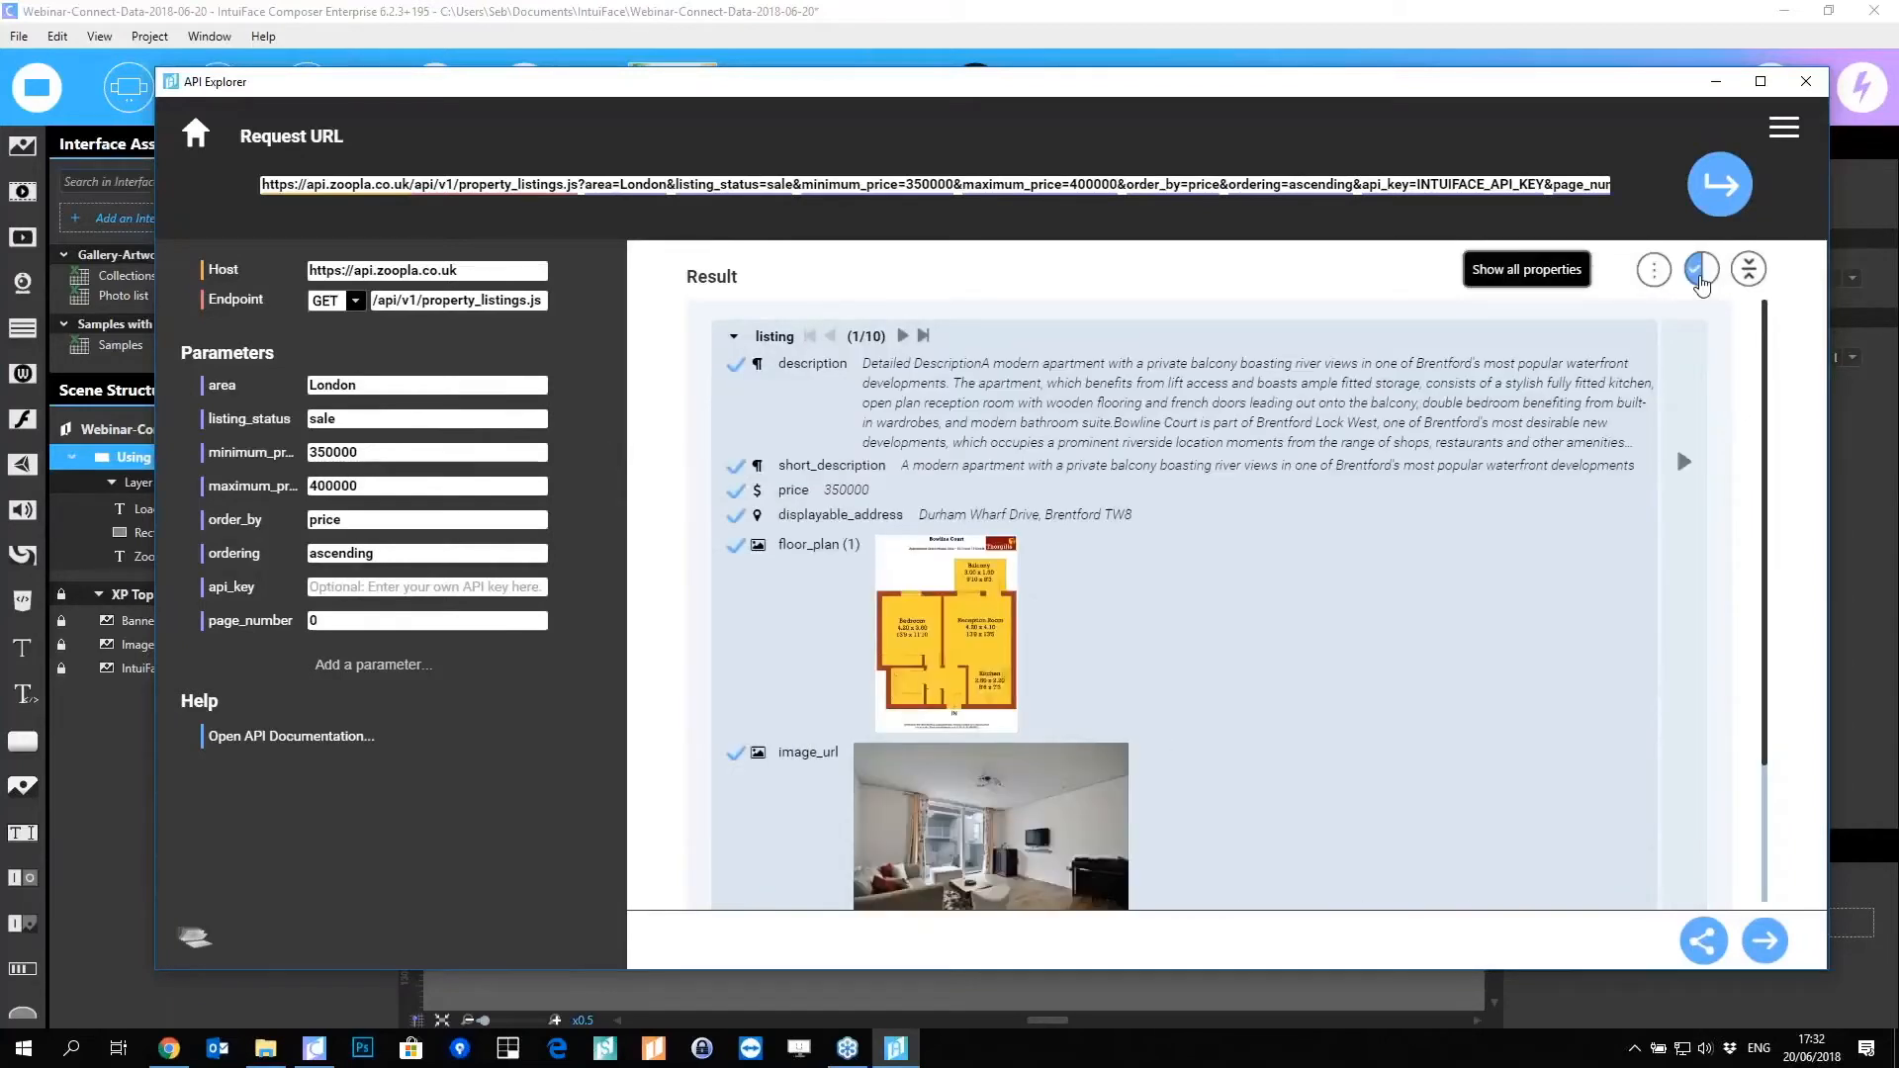
{"action": "left_click", "coordinate": [1700, 281]}
{"action": "scroll", "coordinate": [890, 594], "scroll_direction": "down", "scroll_amount": 4}
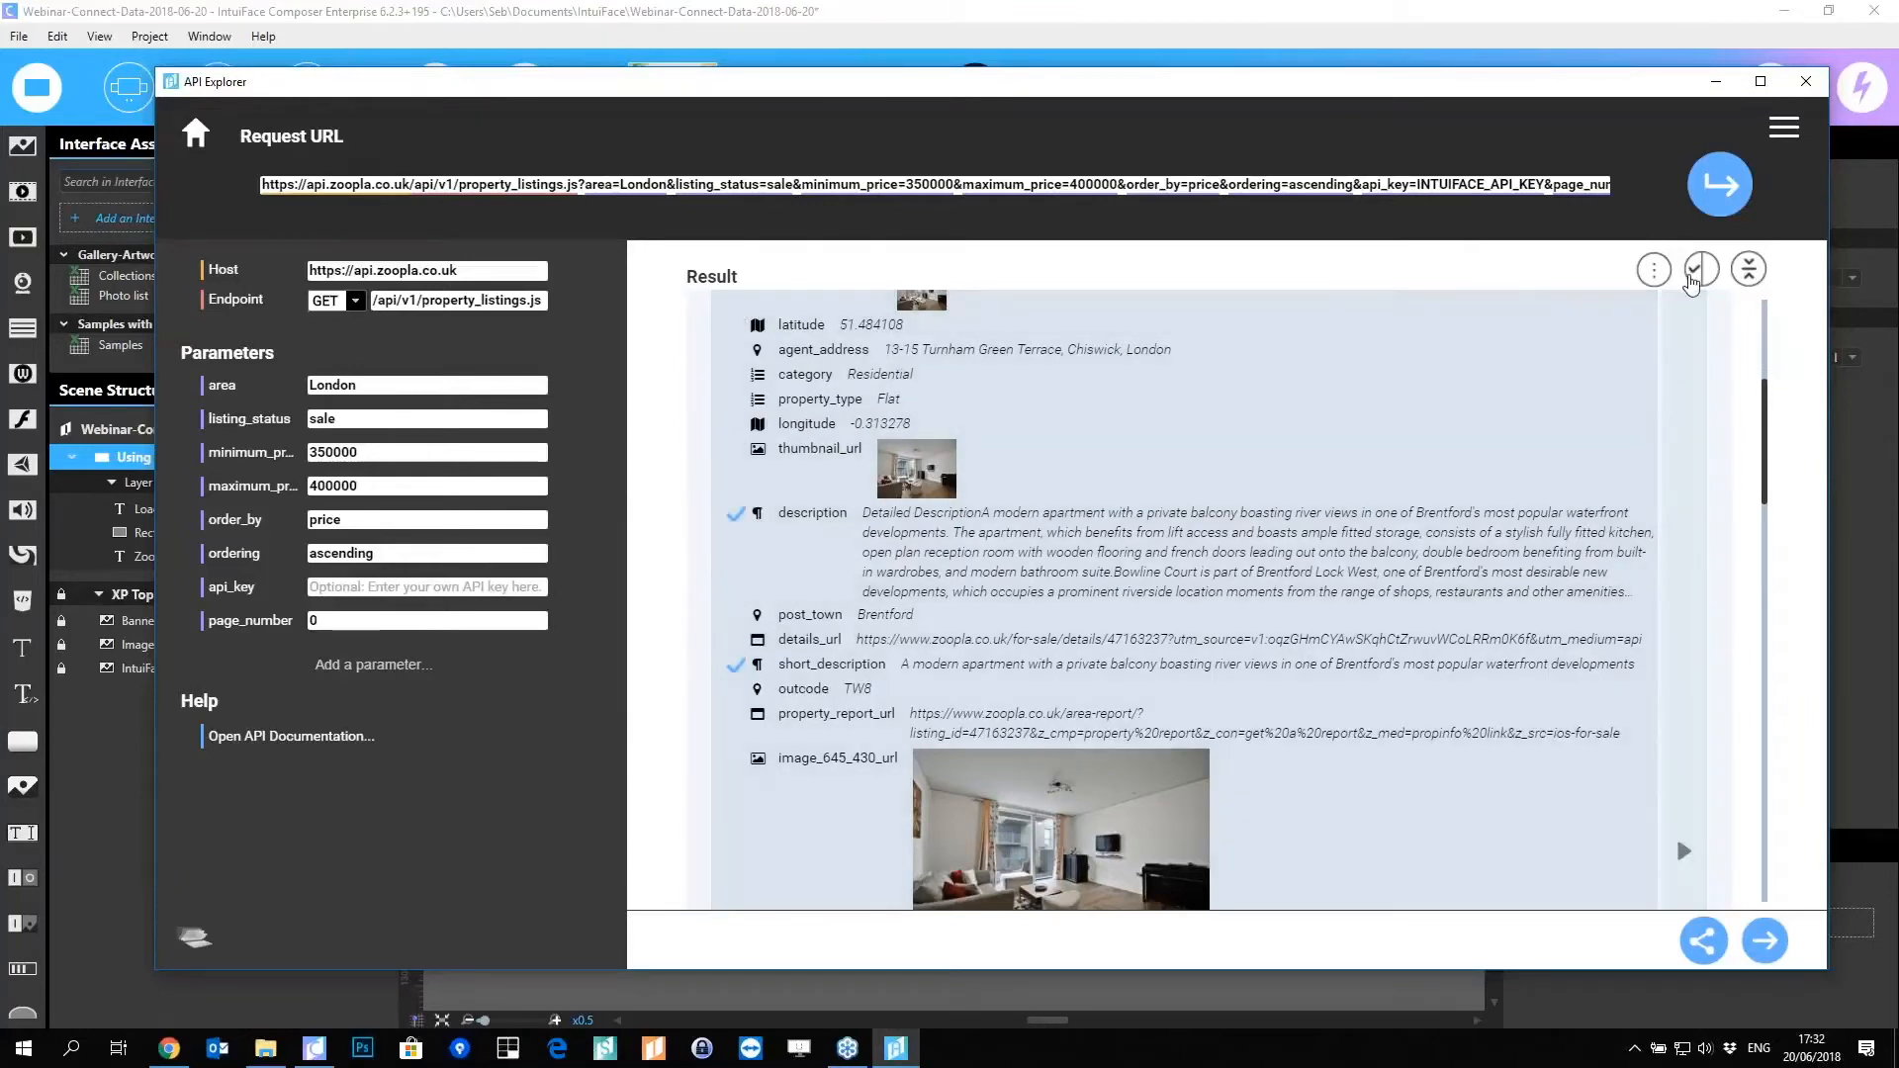
{"action": "left_click", "coordinate": [1701, 269]}
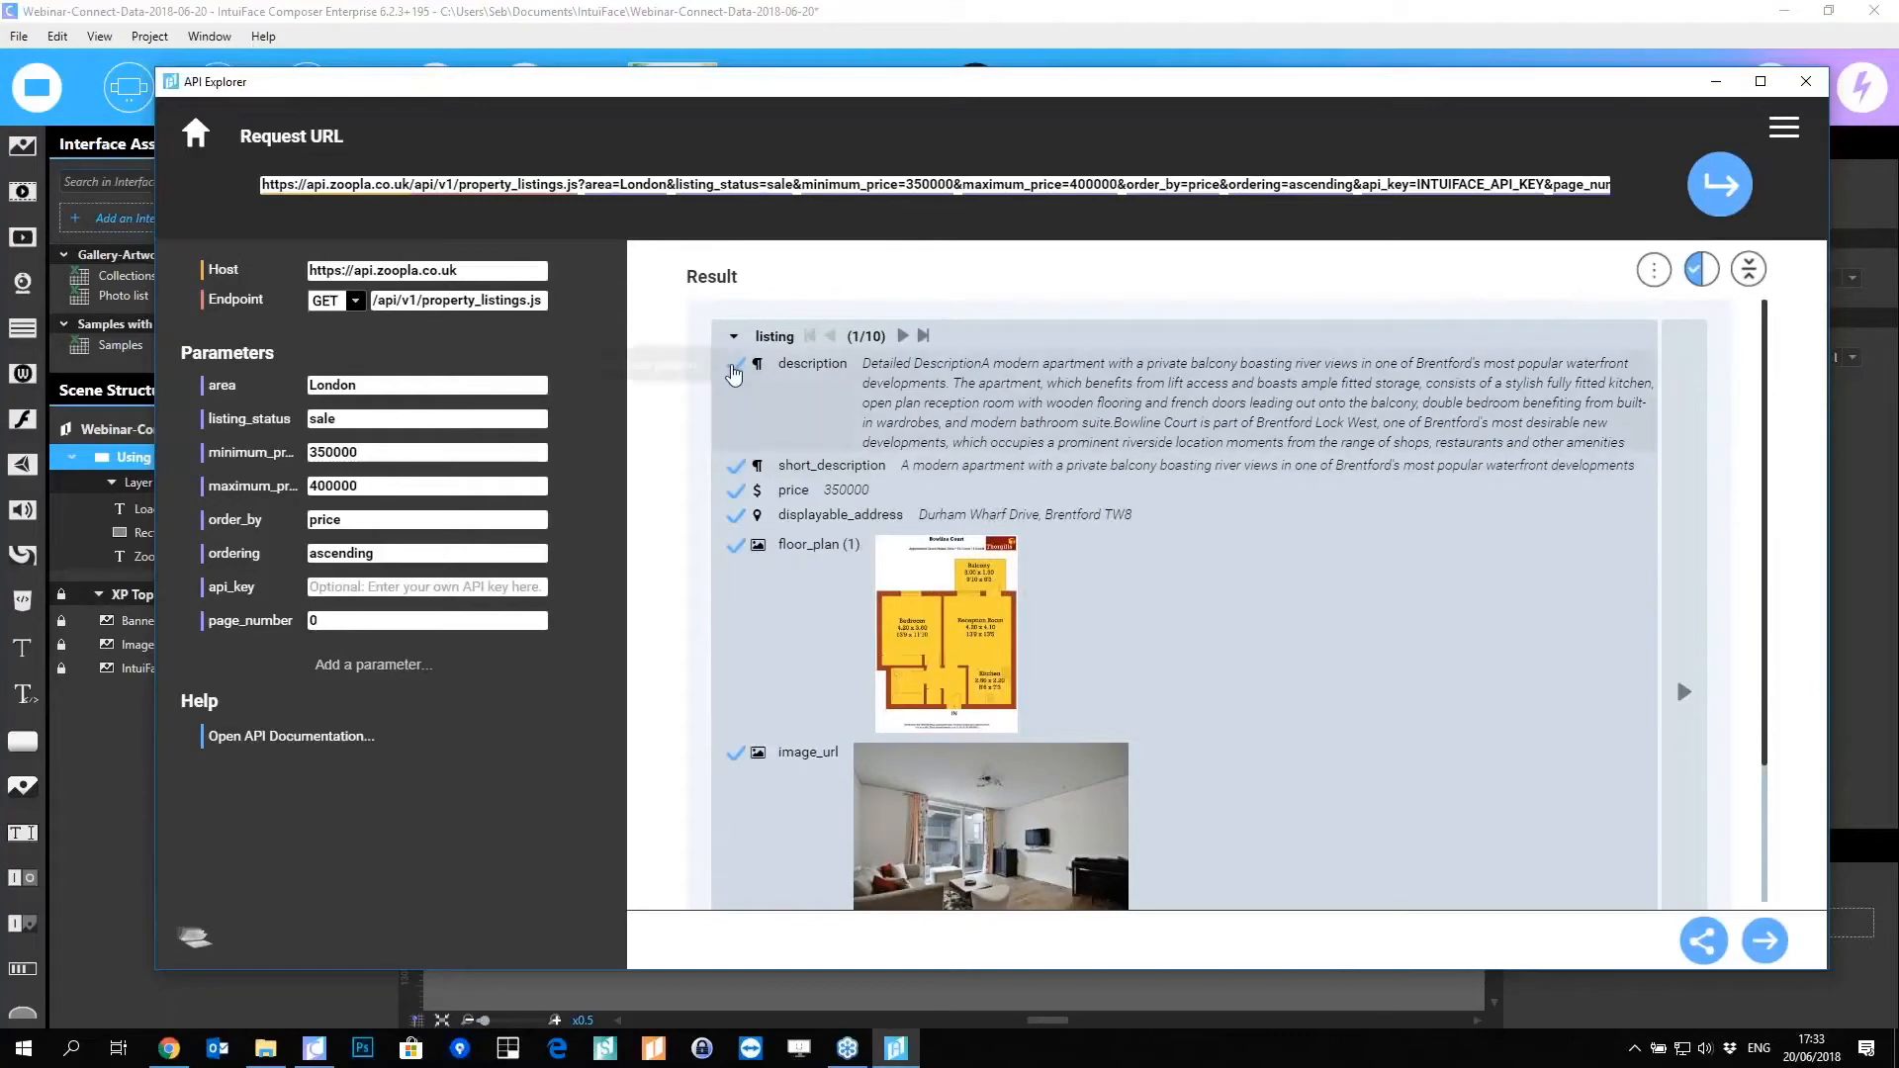
{"action": "left_click", "coordinate": [736, 364]}
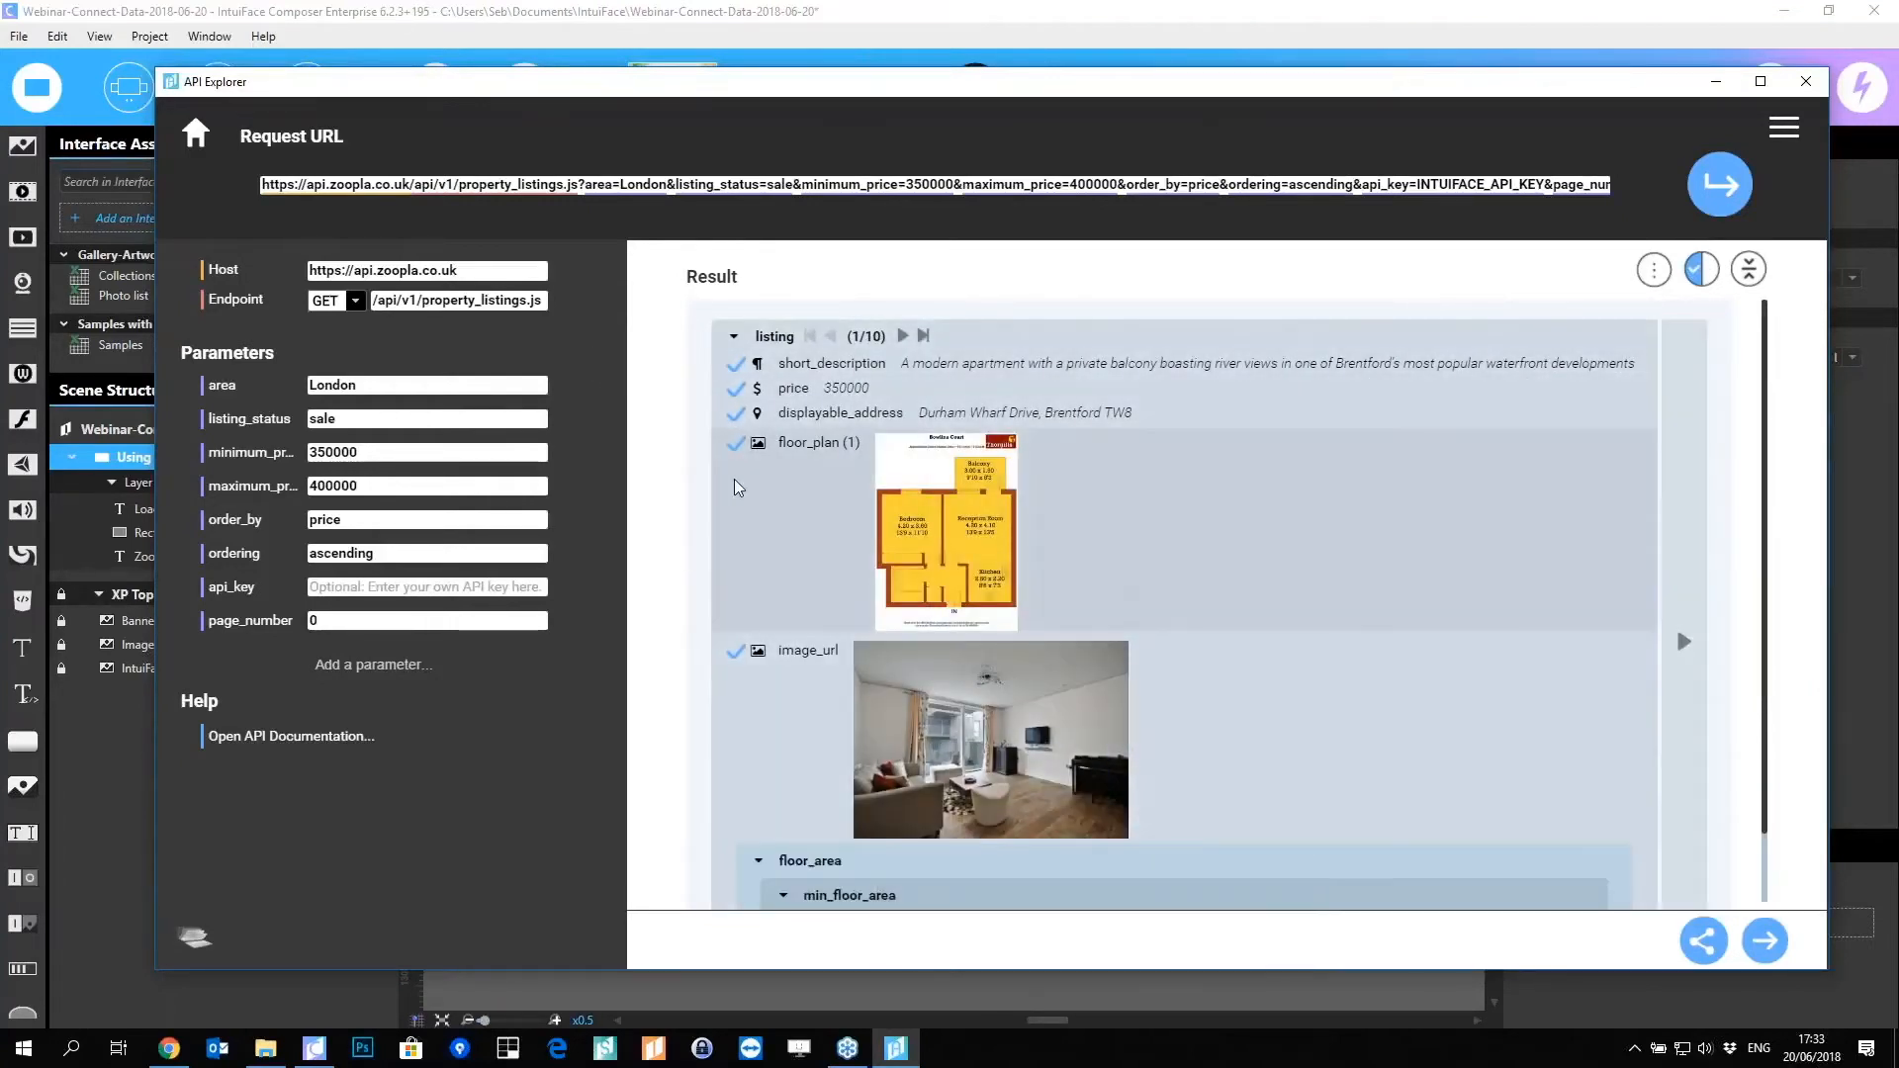
{"action": "left_click", "coordinate": [736, 442]}
{"action": "mouse_move", "coordinate": [920, 495]}
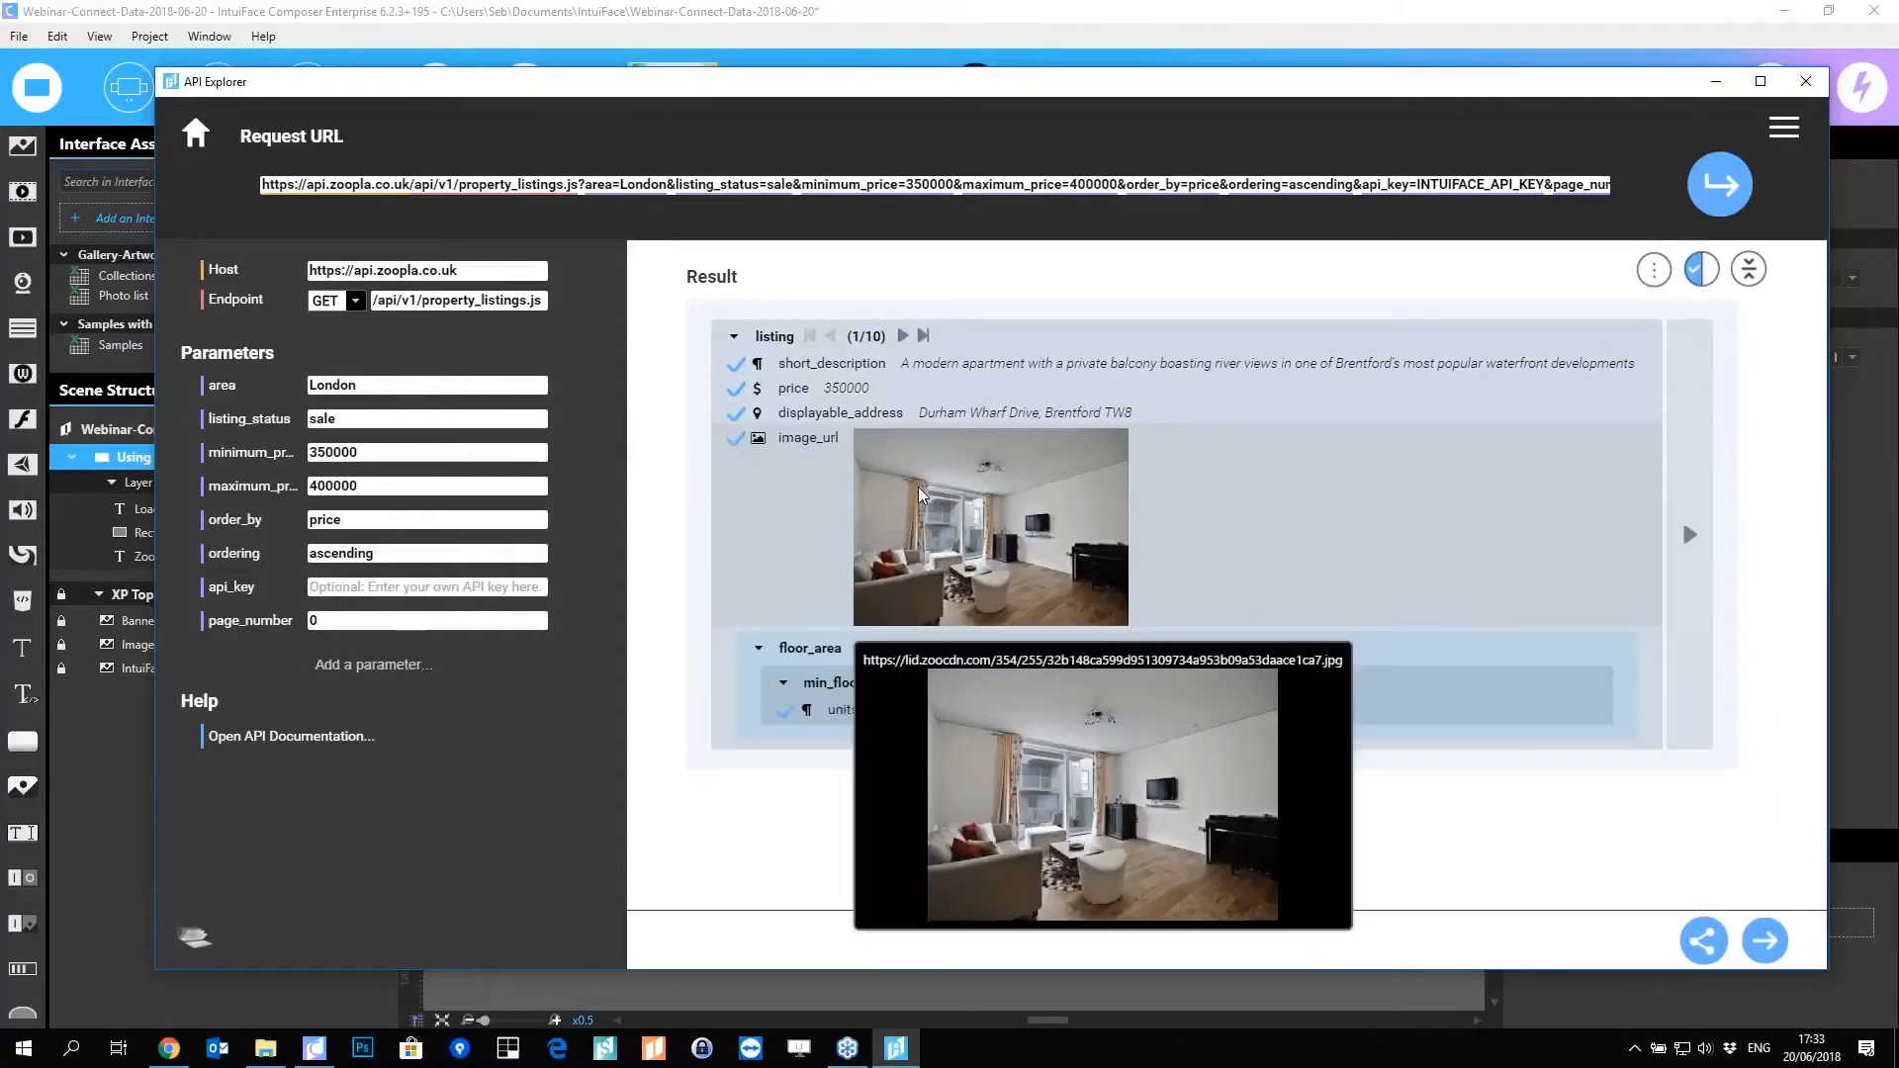
{"action": "left_click", "coordinate": [789, 718]}
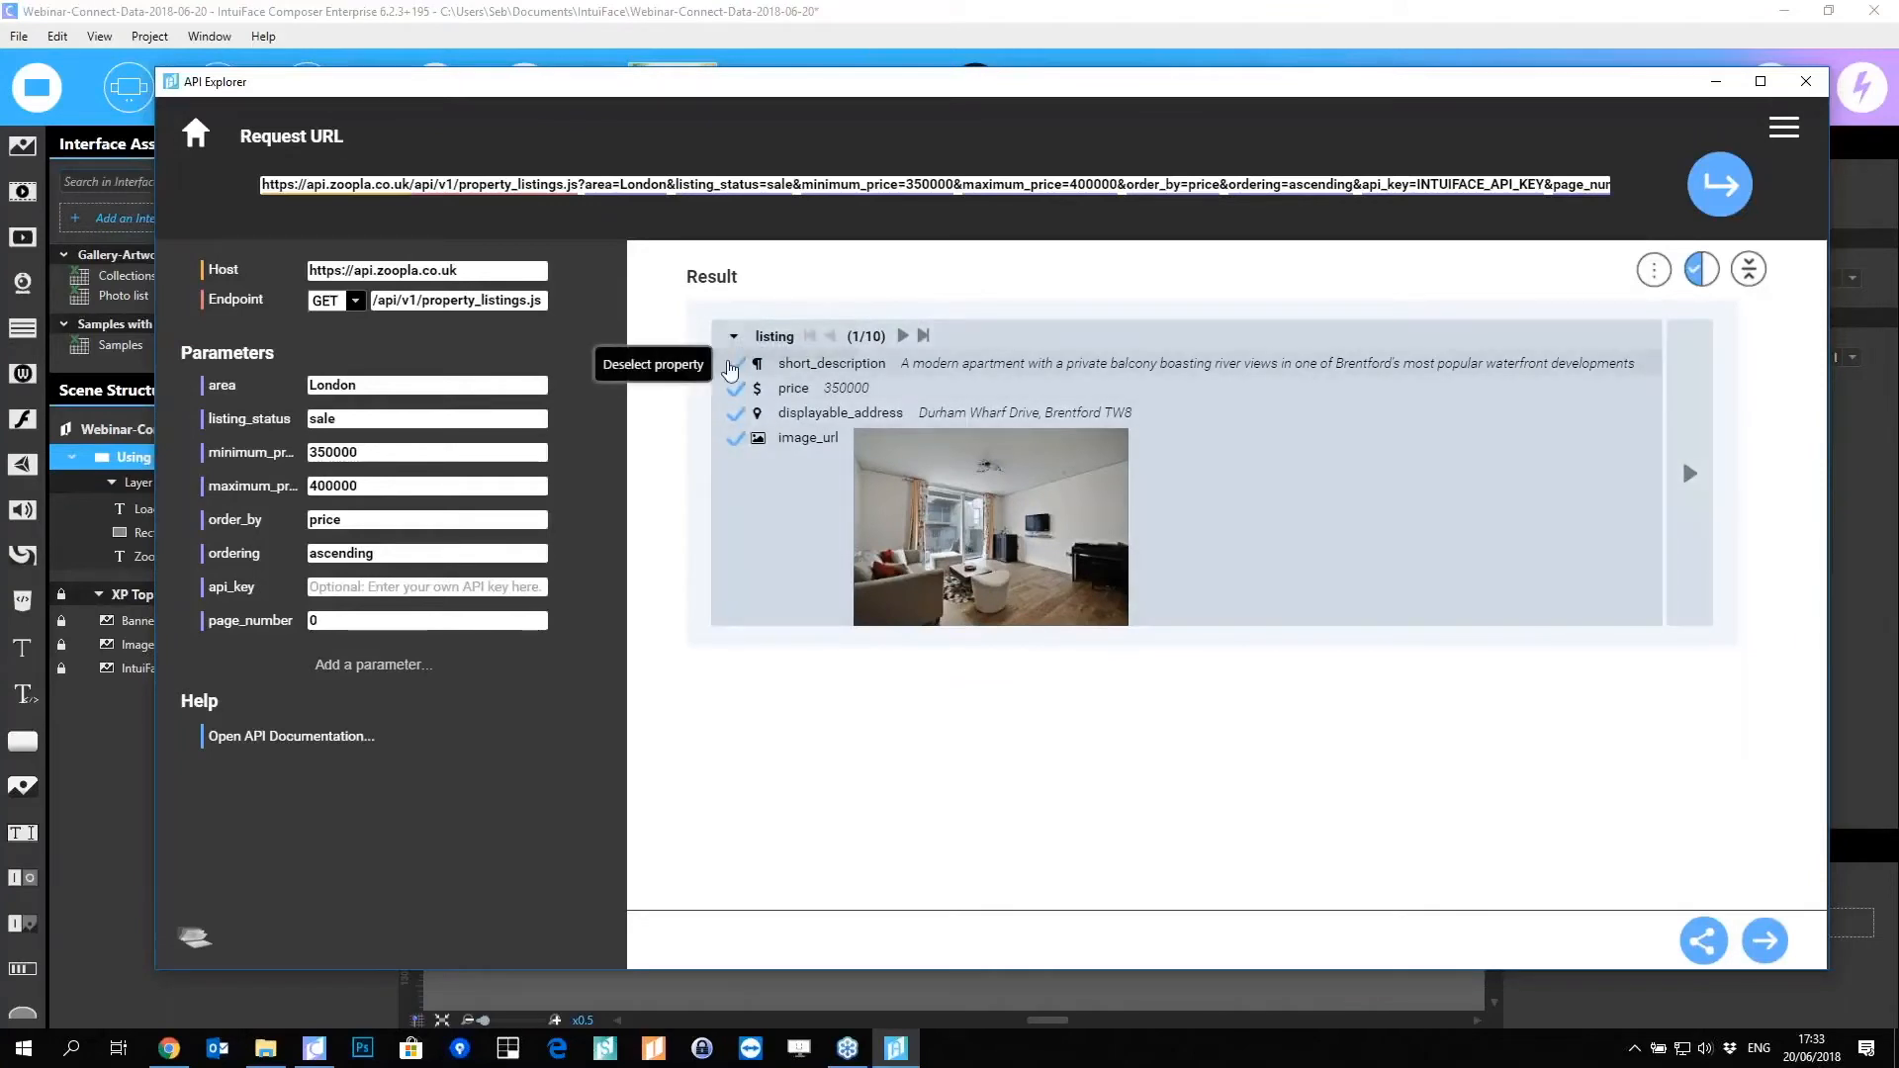
{"action": "left_click", "coordinate": [736, 364]}
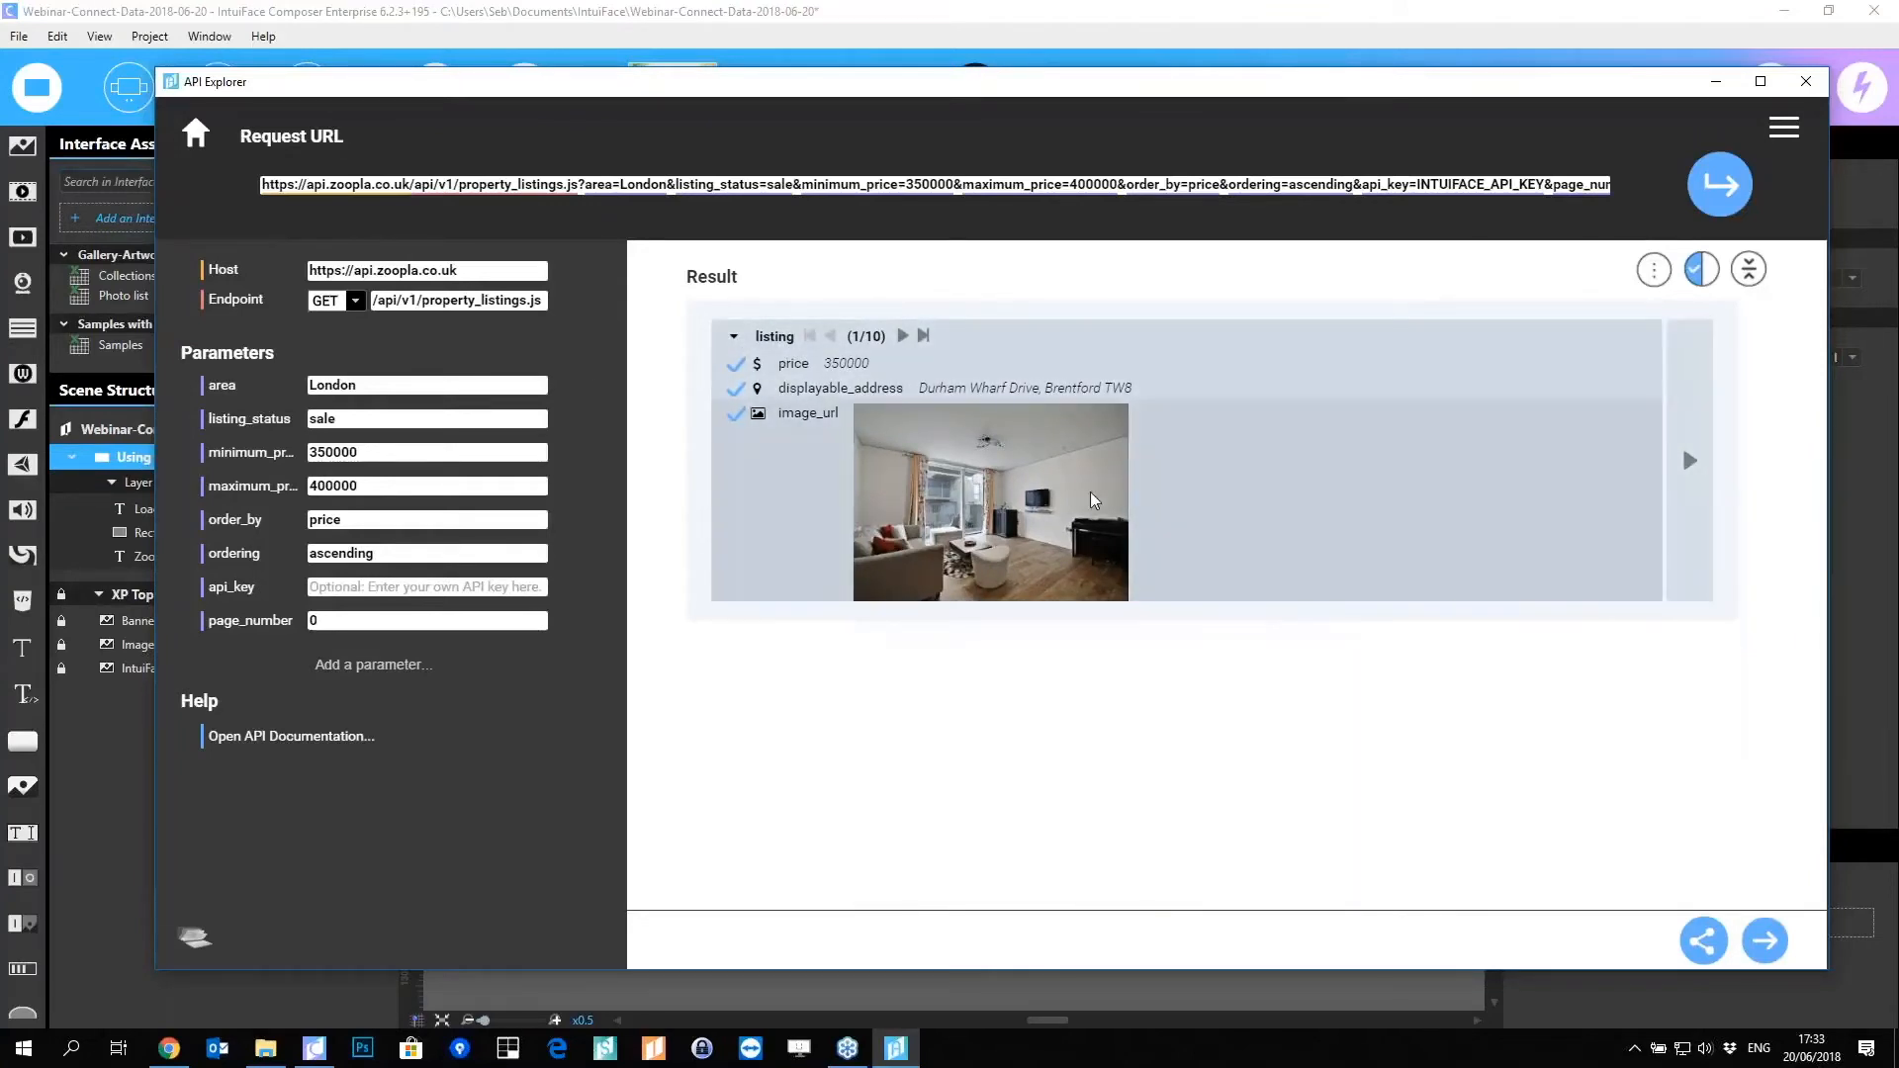
{"action": "mouse_move", "coordinate": [1097, 485]}
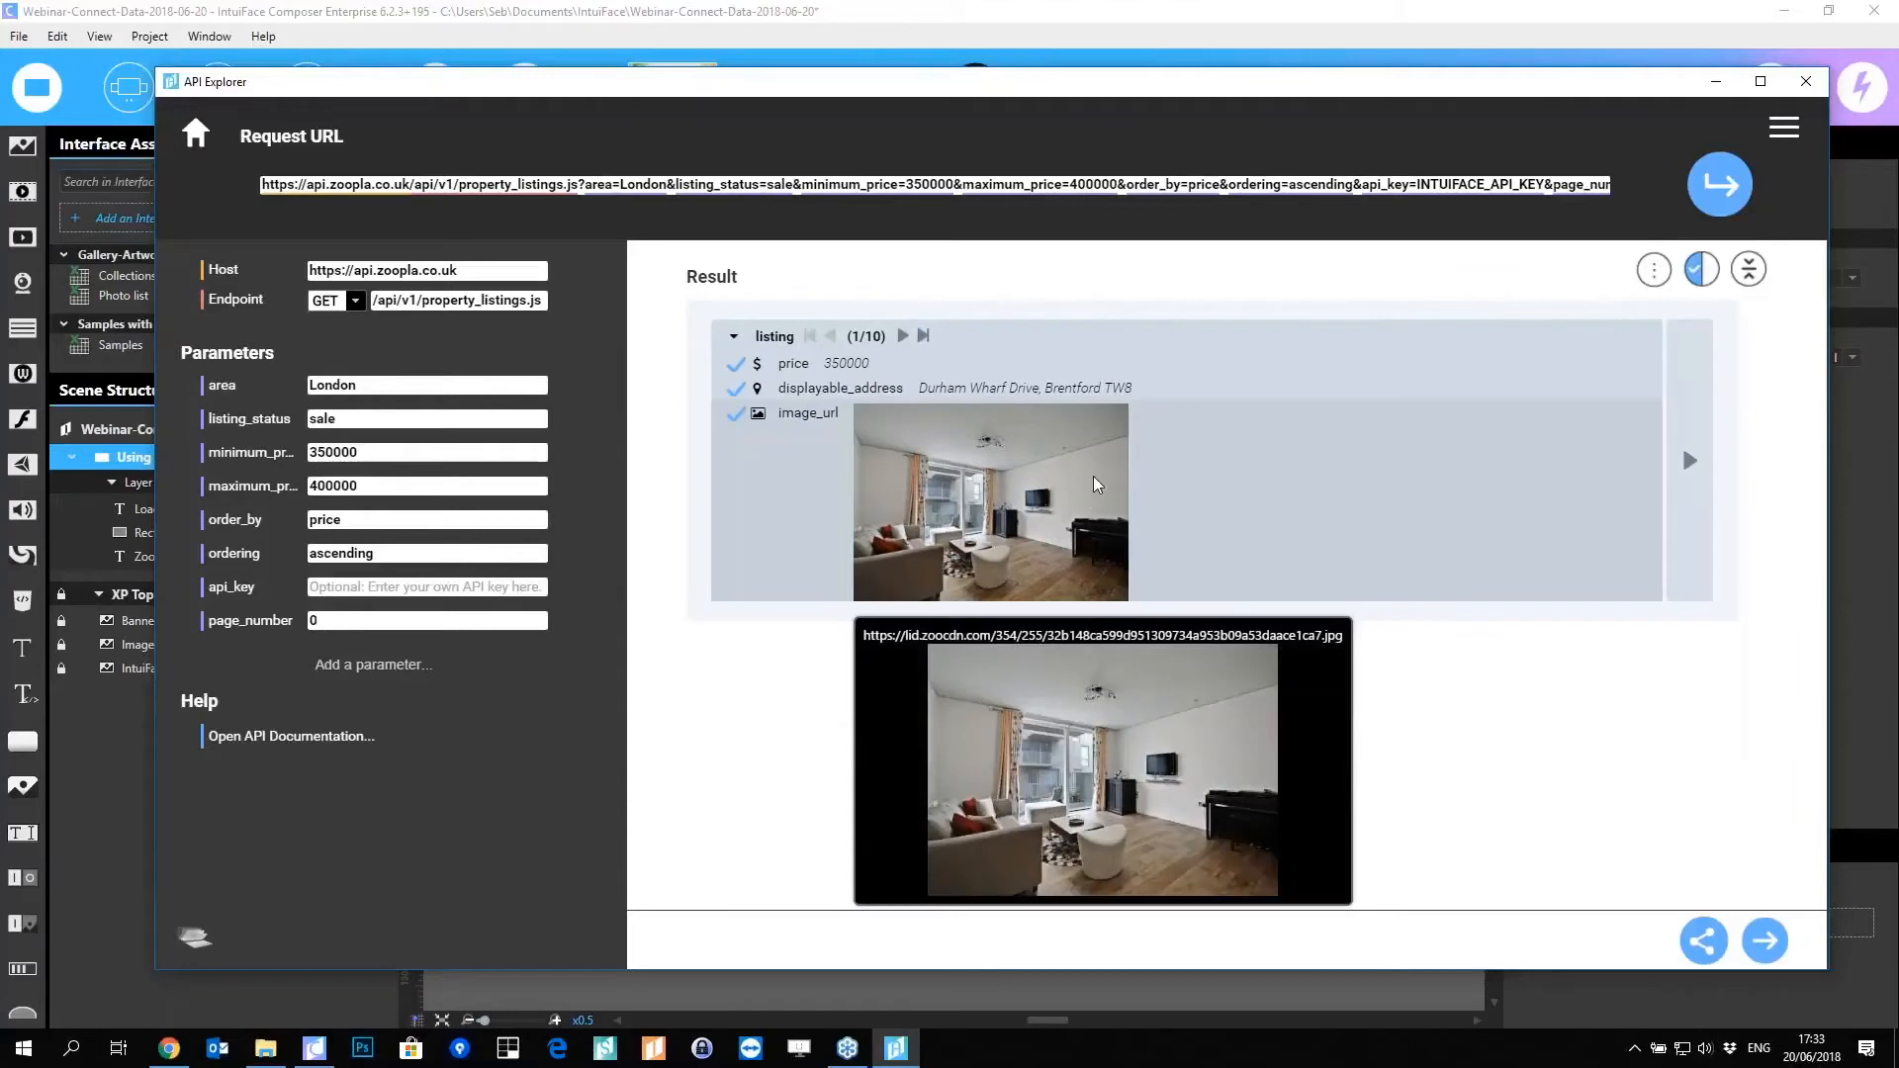
Step: Show all properties, collapse listing, and set result_count's type to Numbers > Number
{"action": "left_click", "coordinate": [1702, 269]}
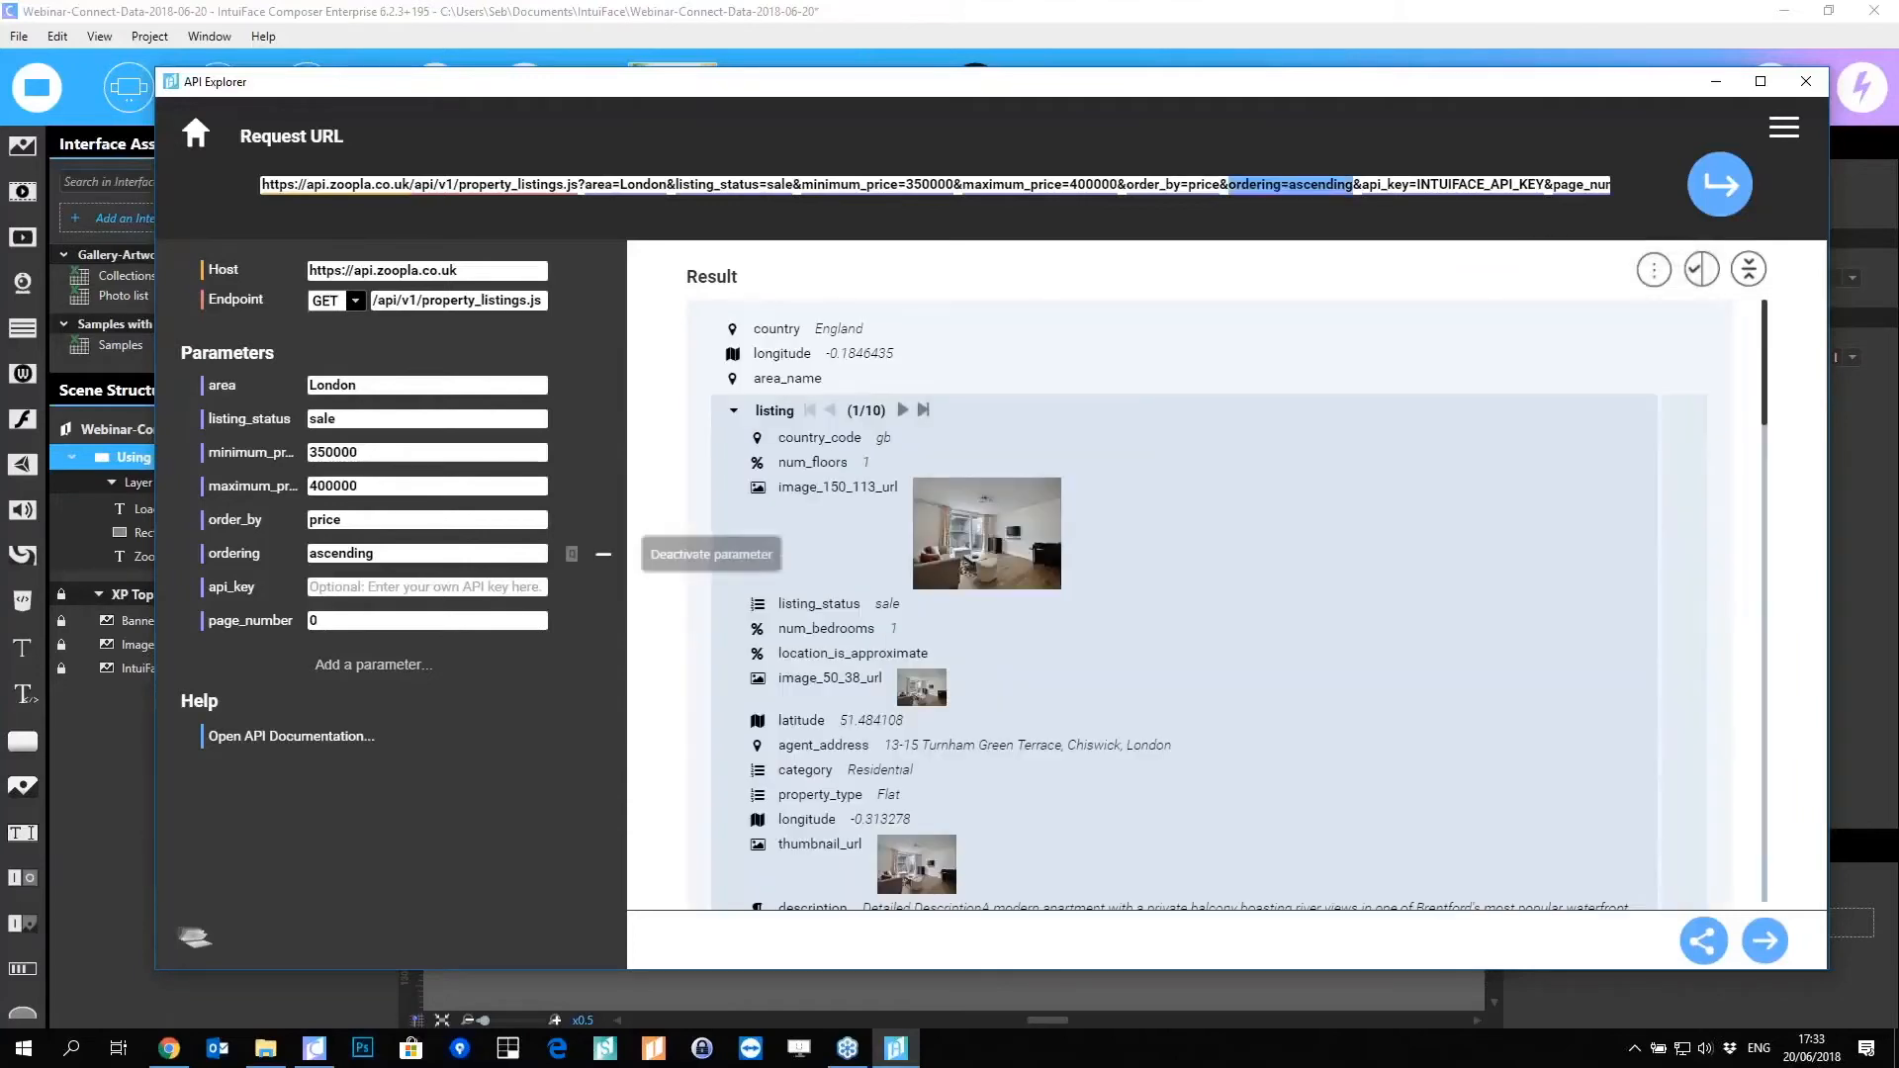
{"action": "left_click", "coordinate": [733, 410]}
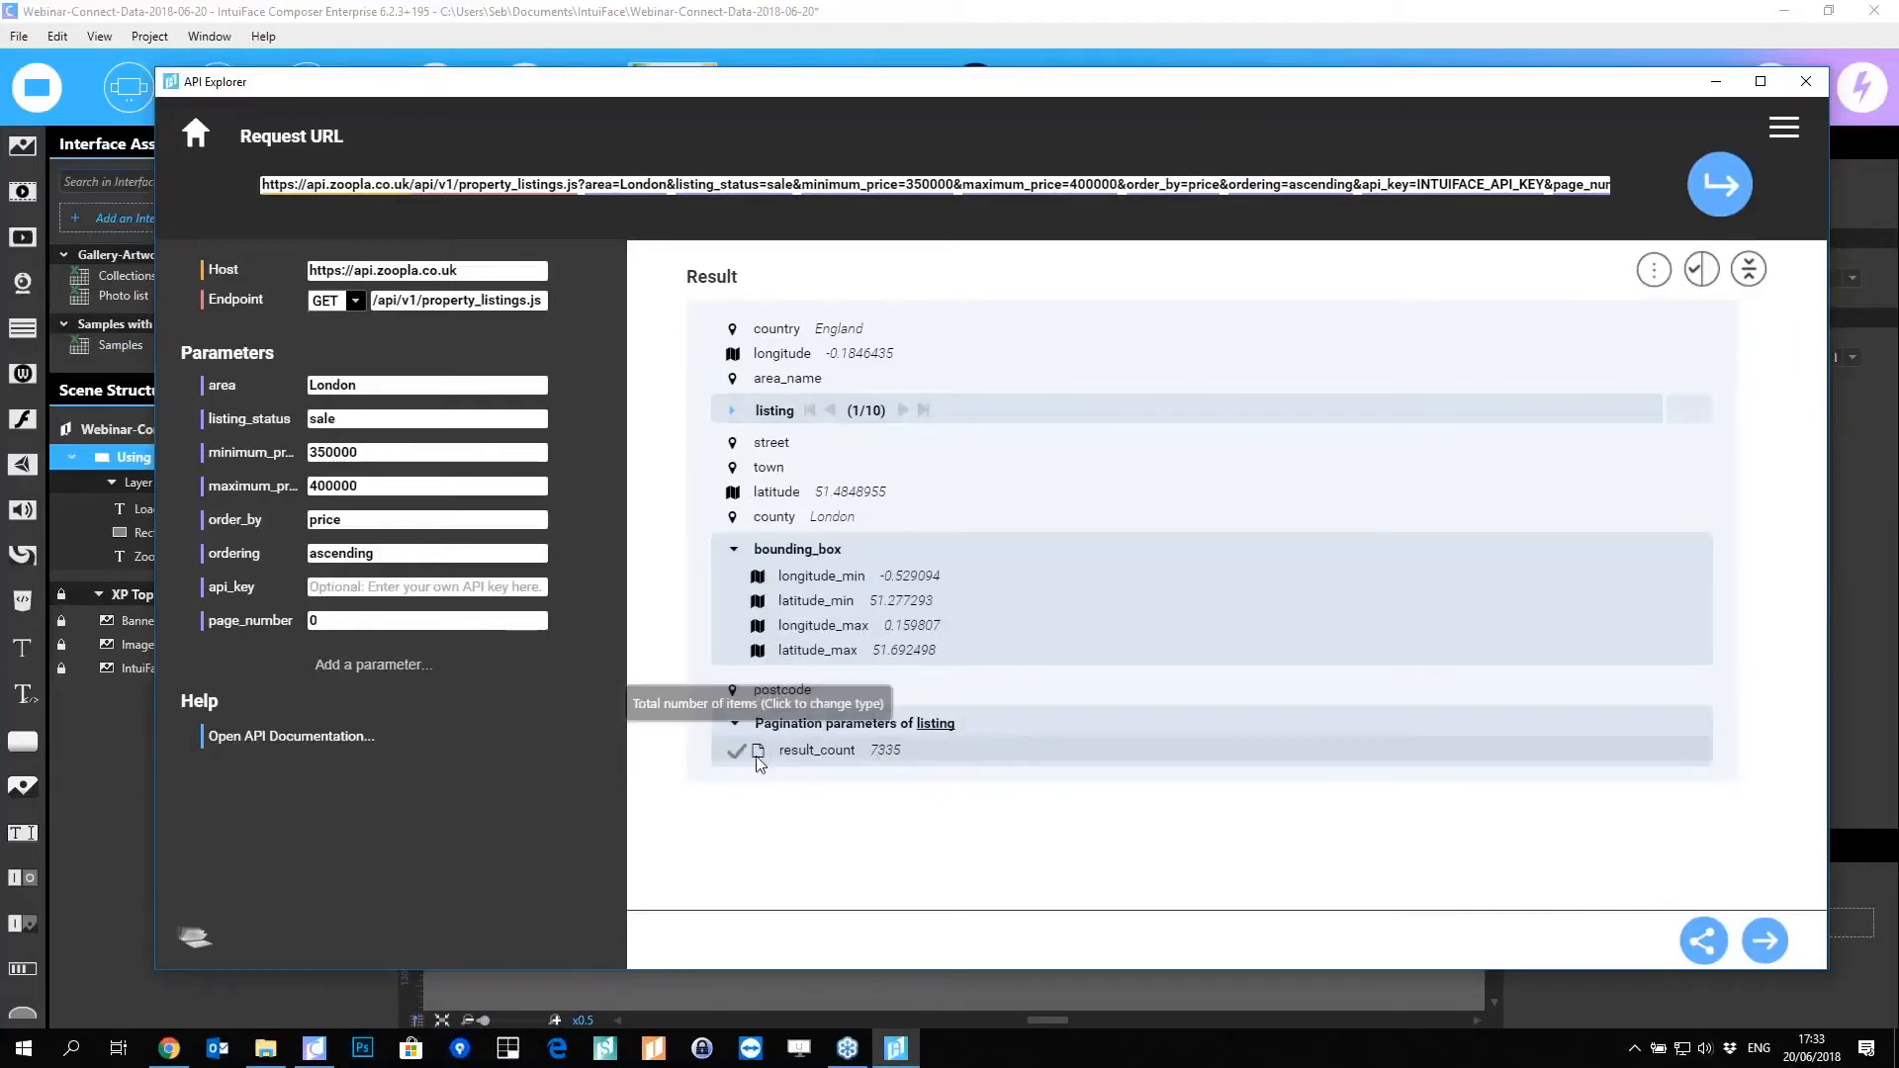
{"action": "left_click", "coordinate": [872, 756]}
{"action": "mouse_move", "coordinate": [846, 880]}
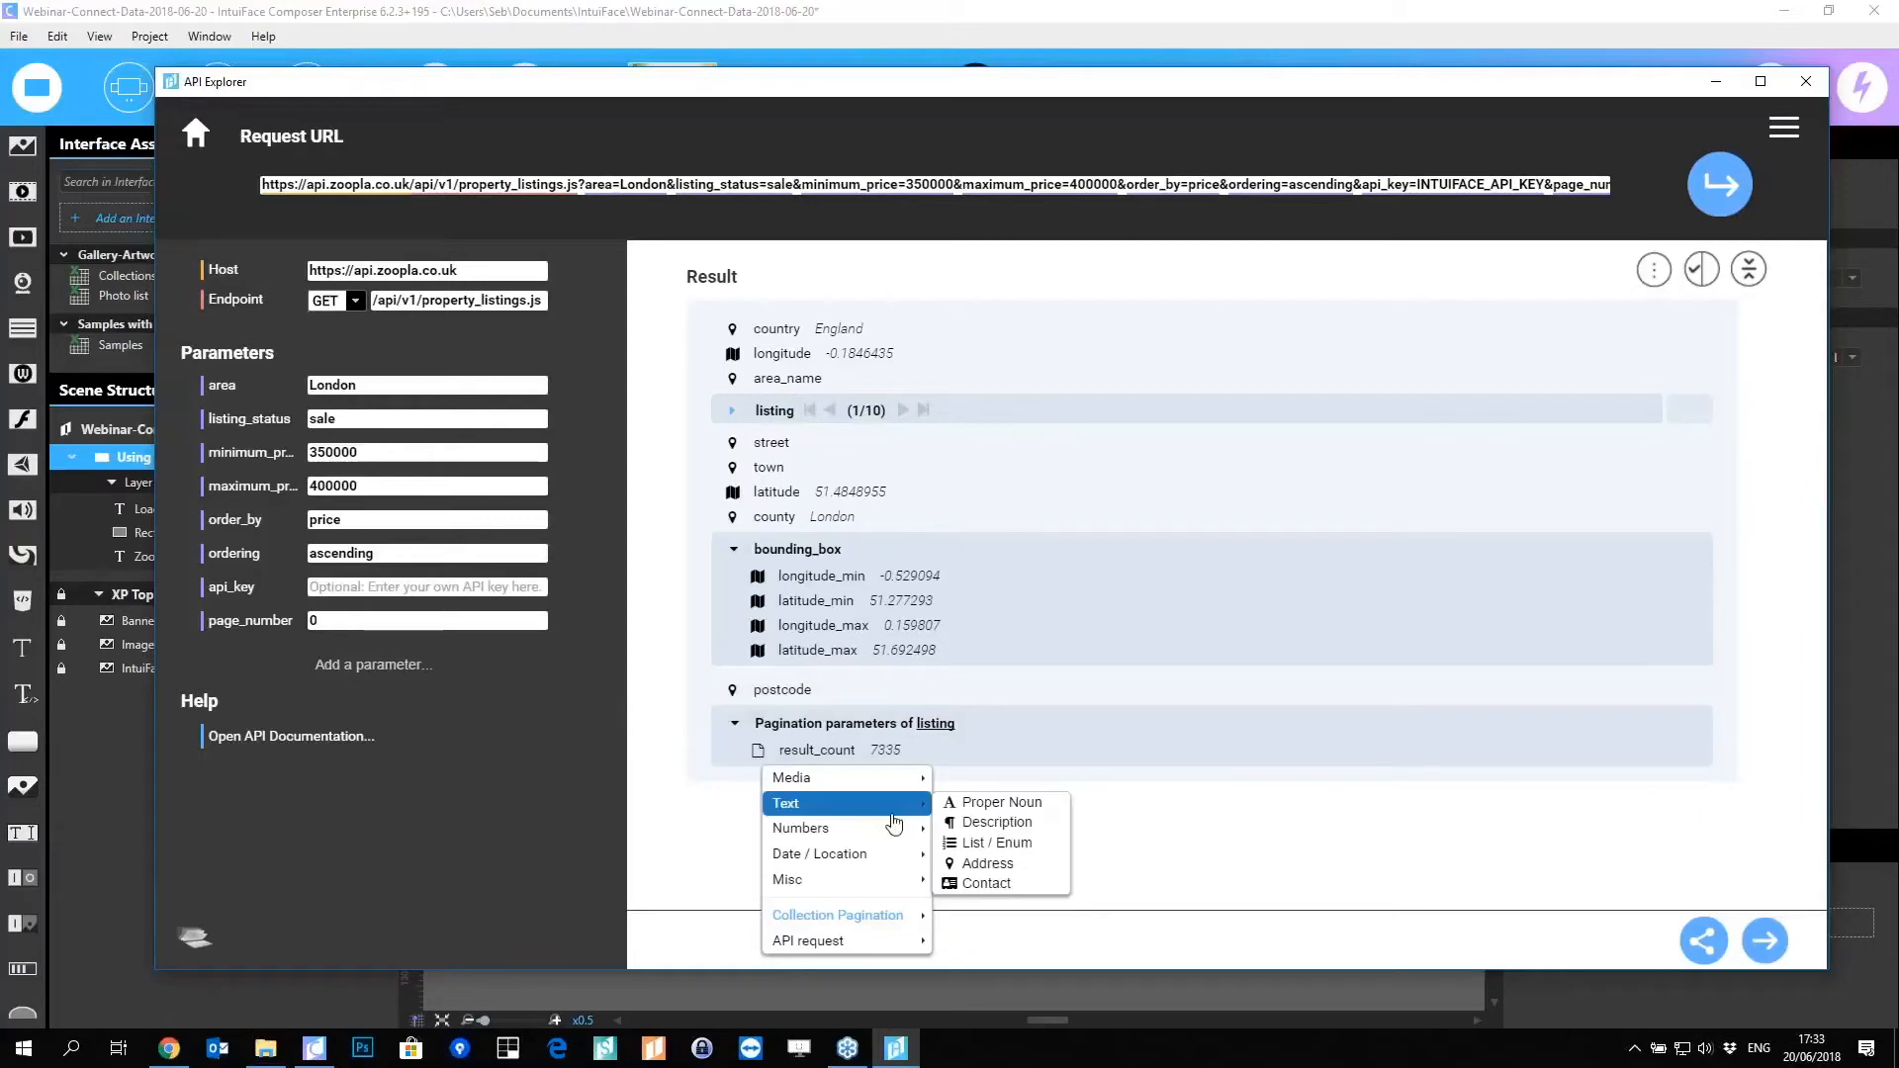
{"action": "left_click", "coordinate": [979, 829]}
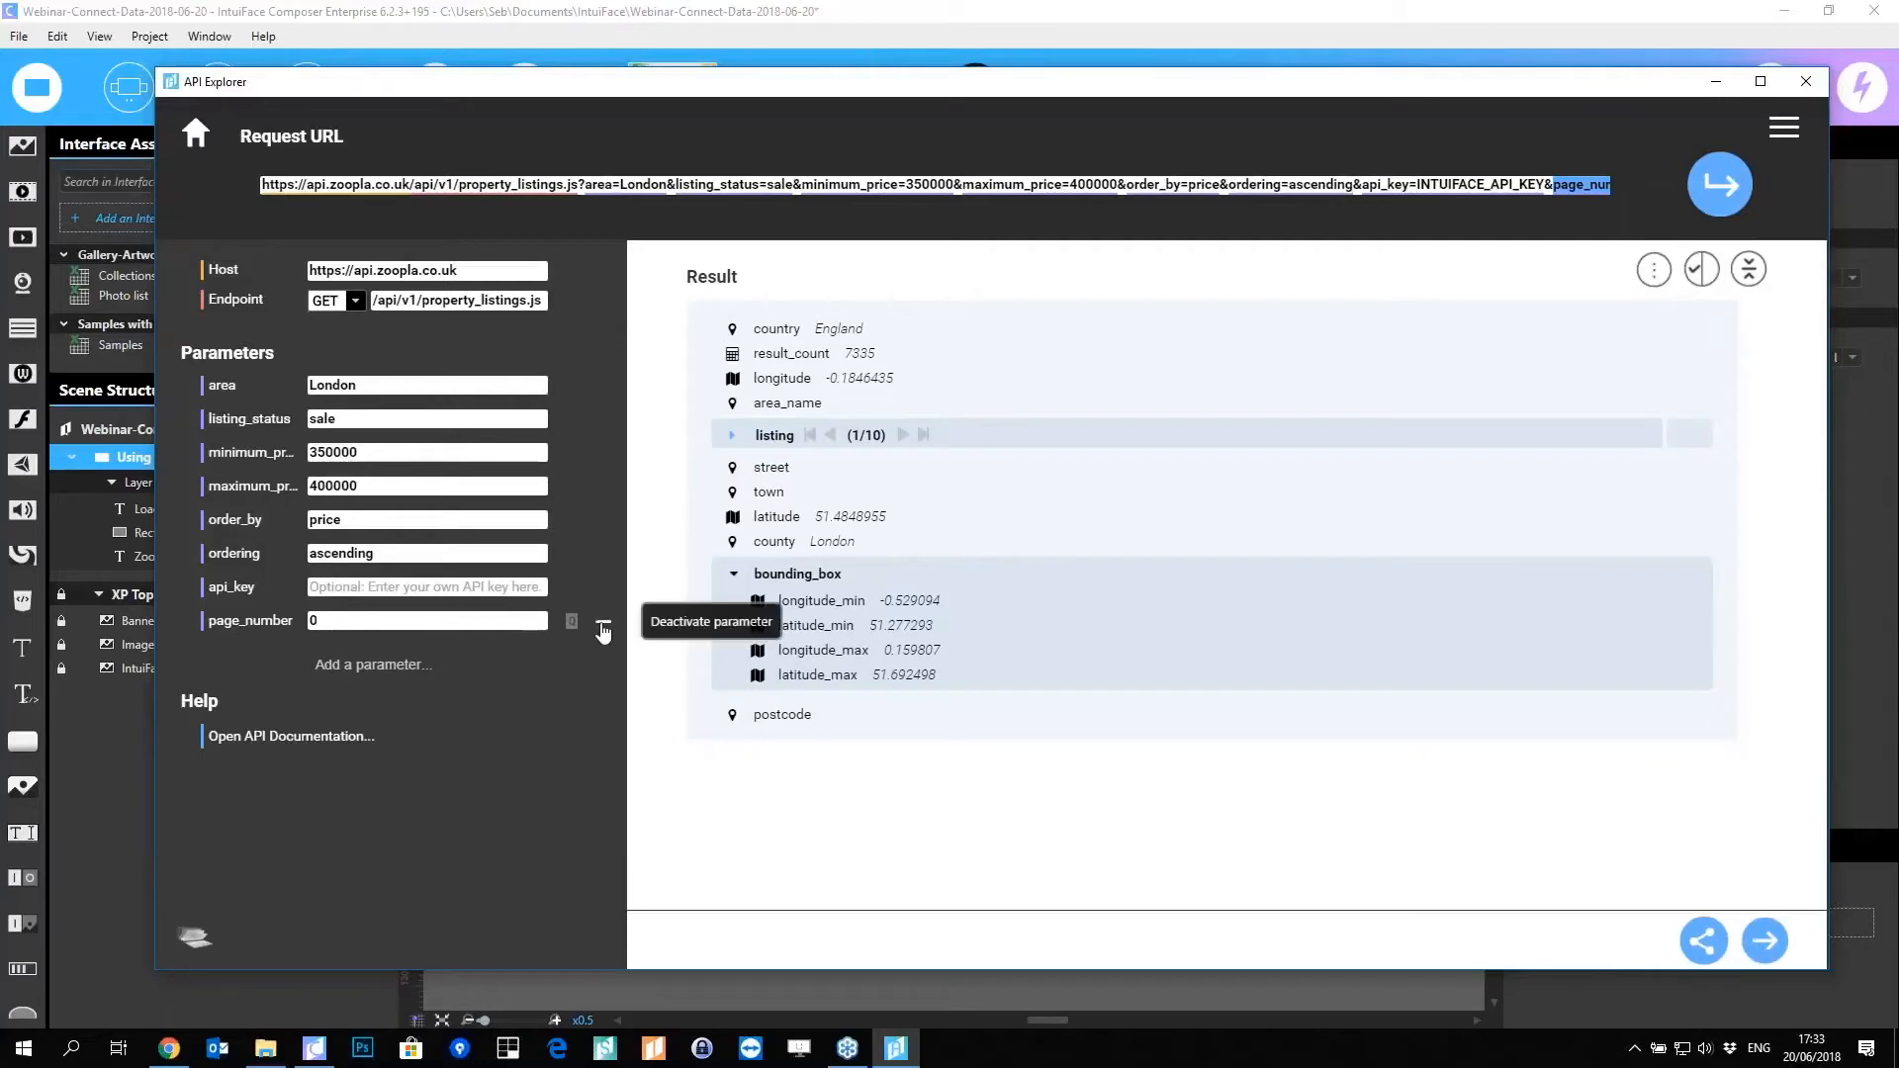
Step: Deactivate page_number and name the new interface asset Zoopla Listing
{"action": "left_click", "coordinate": [600, 626]}
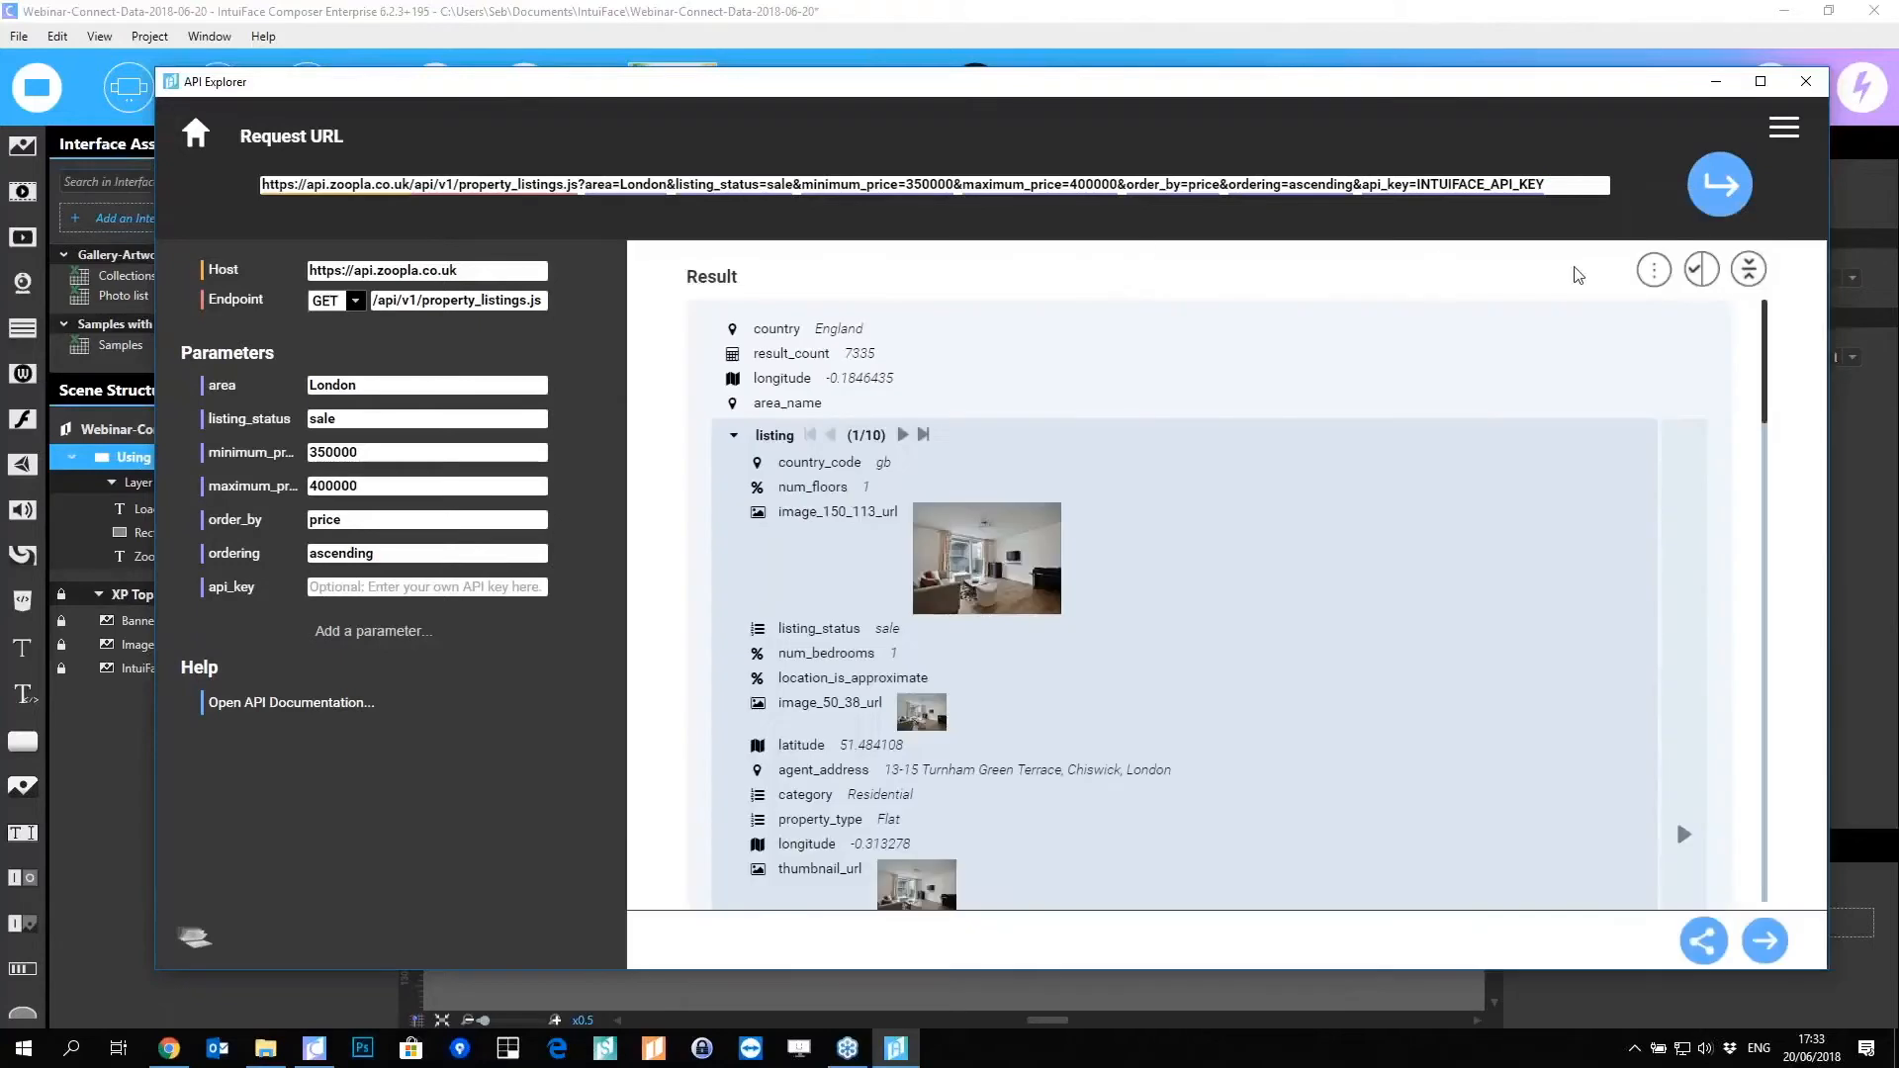
{"action": "left_click", "coordinate": [1700, 269]}
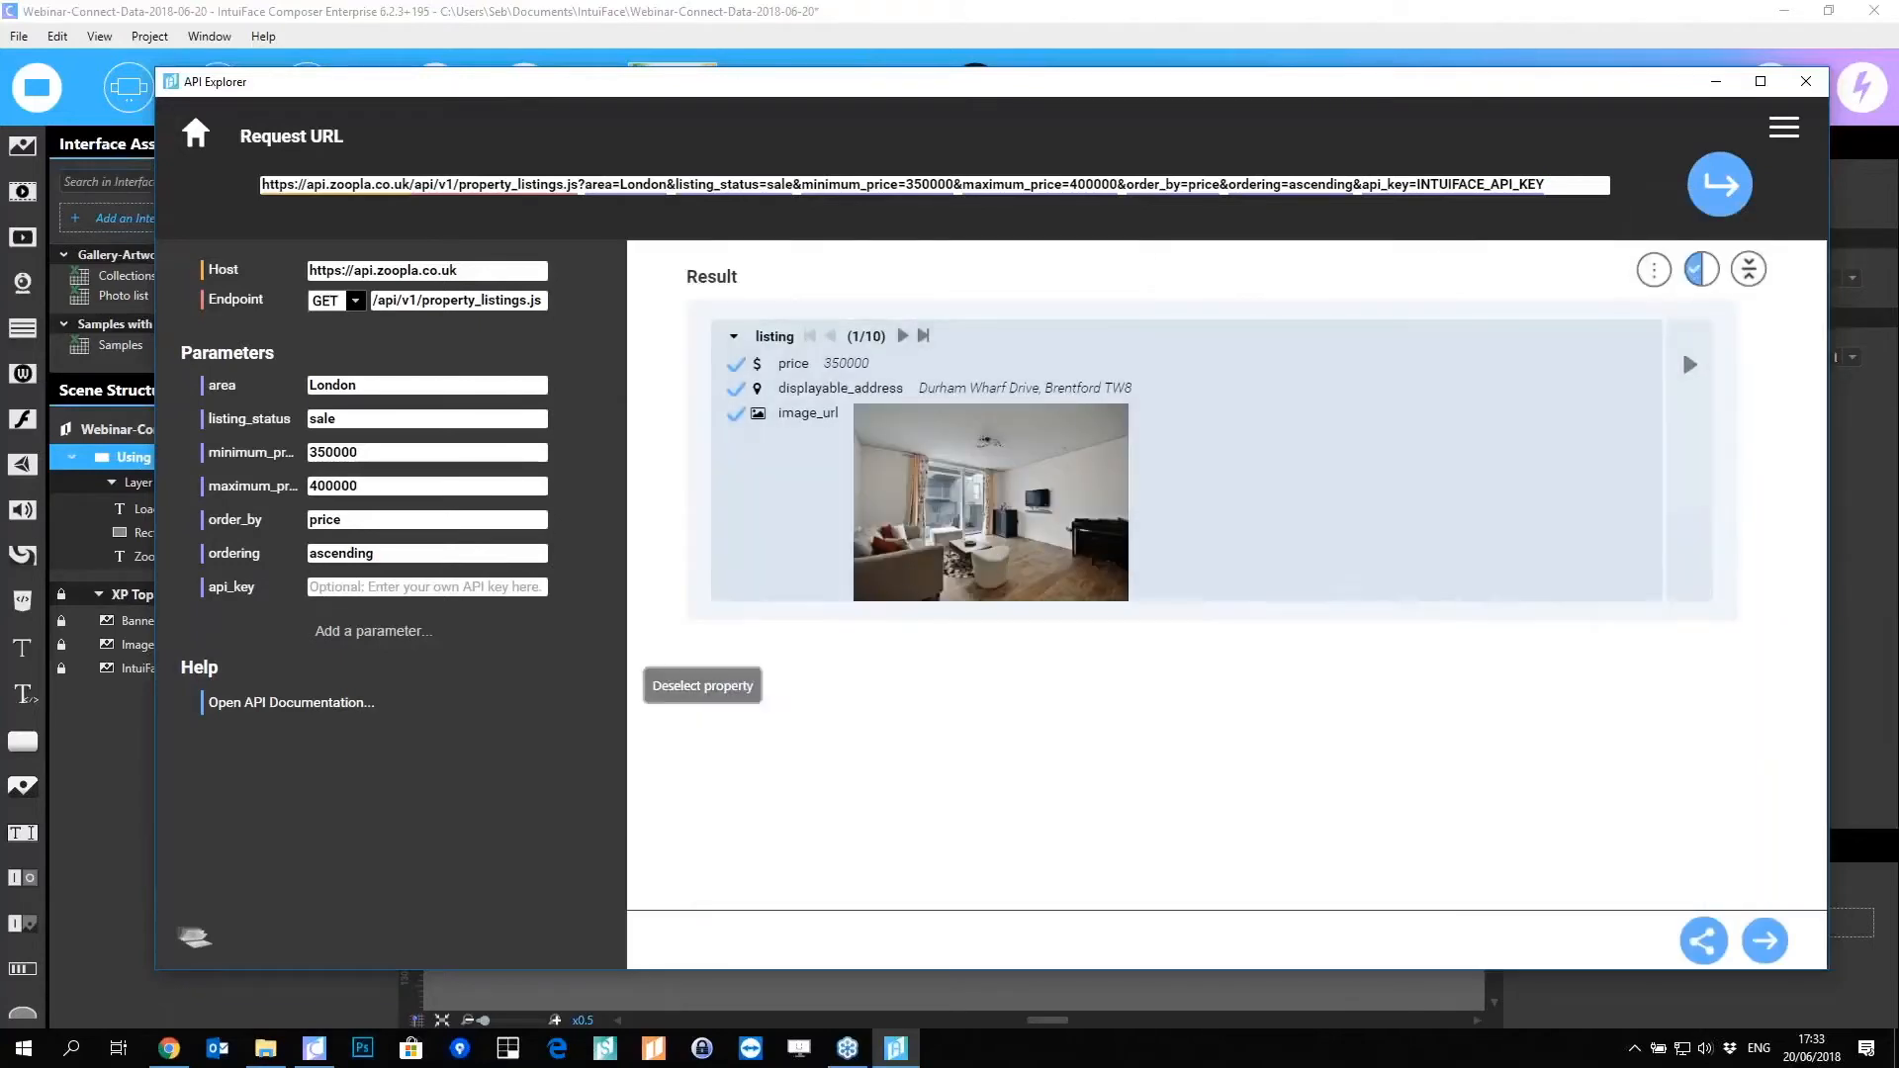
{"action": "left_click", "coordinate": [1764, 944]}
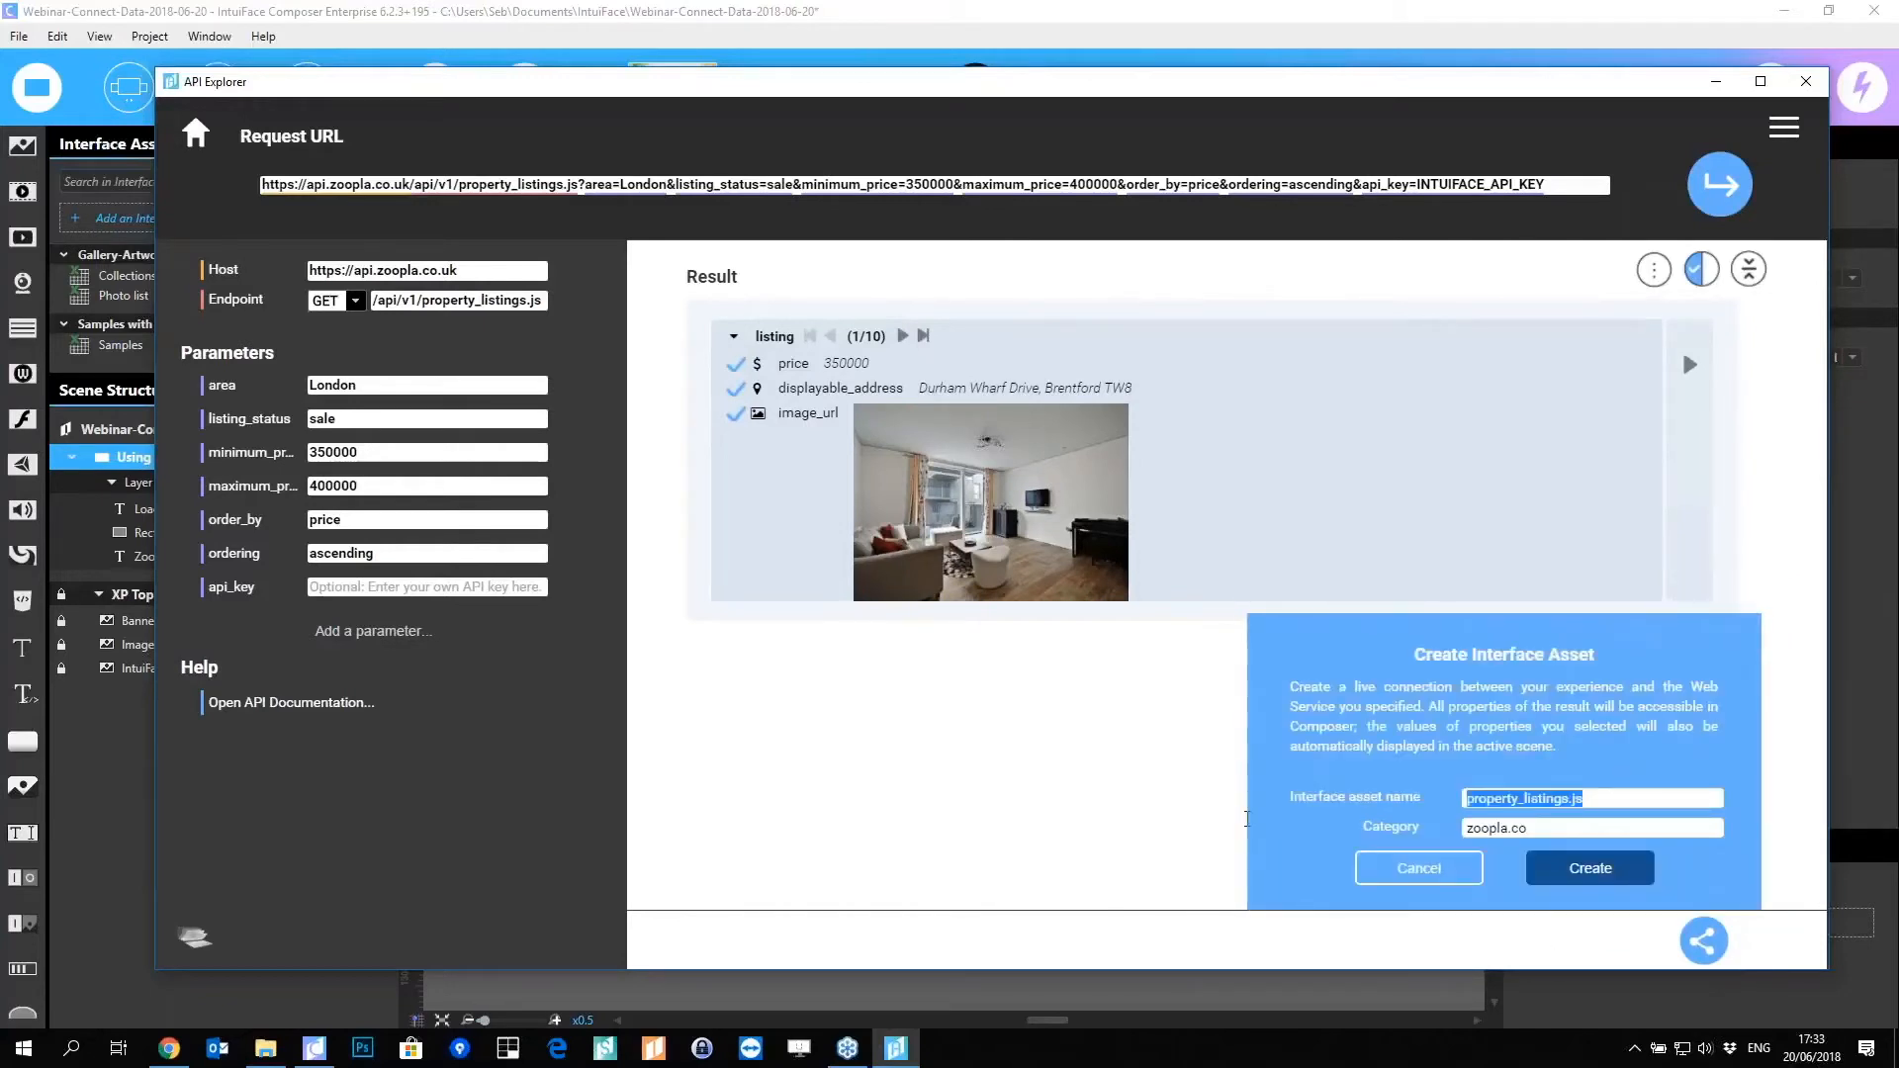
{"action": "type", "text": "Zoopla Listing"}
Step: Create the Zoopla Listing collection, move it lower, widen it, and select its listing template
{"action": "left_click", "coordinate": [1577, 870]}
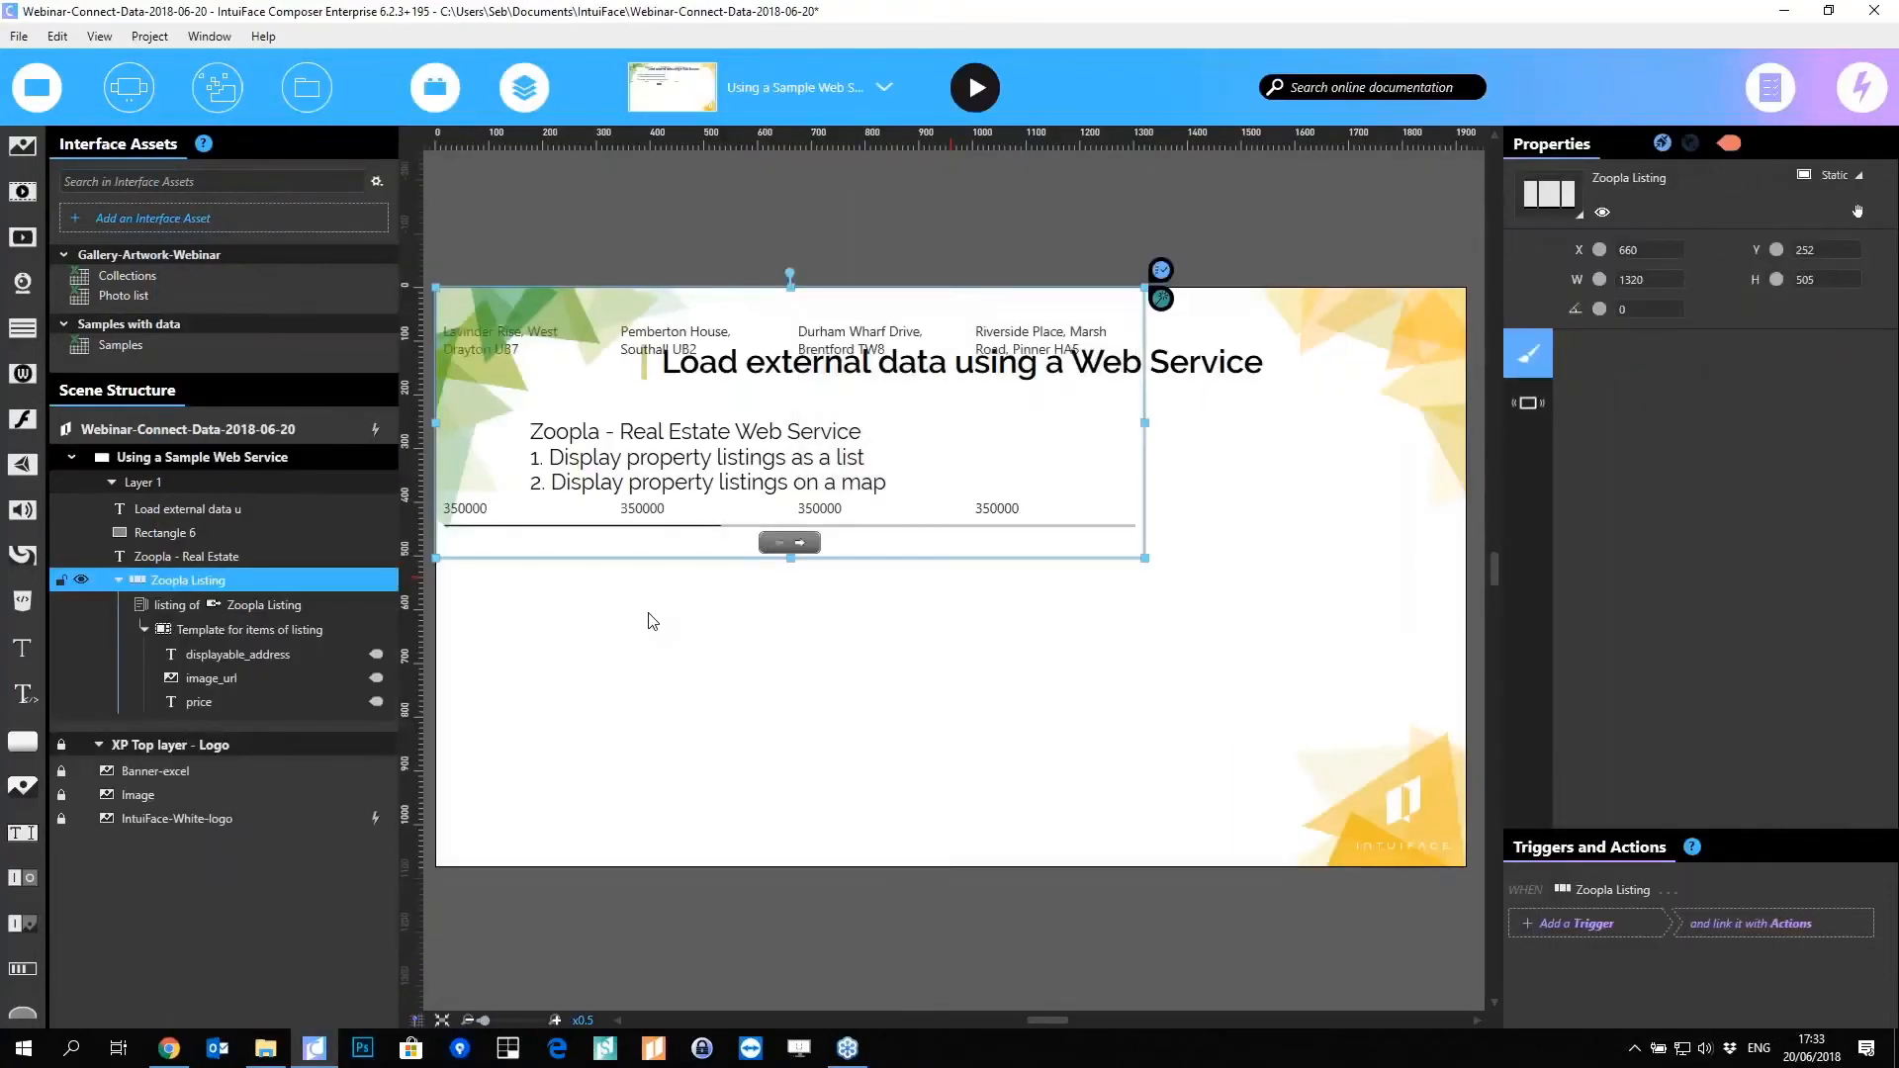
{"action": "left_click_drag", "start_coordinate": [708, 473], "coordinate": [785, 692]}
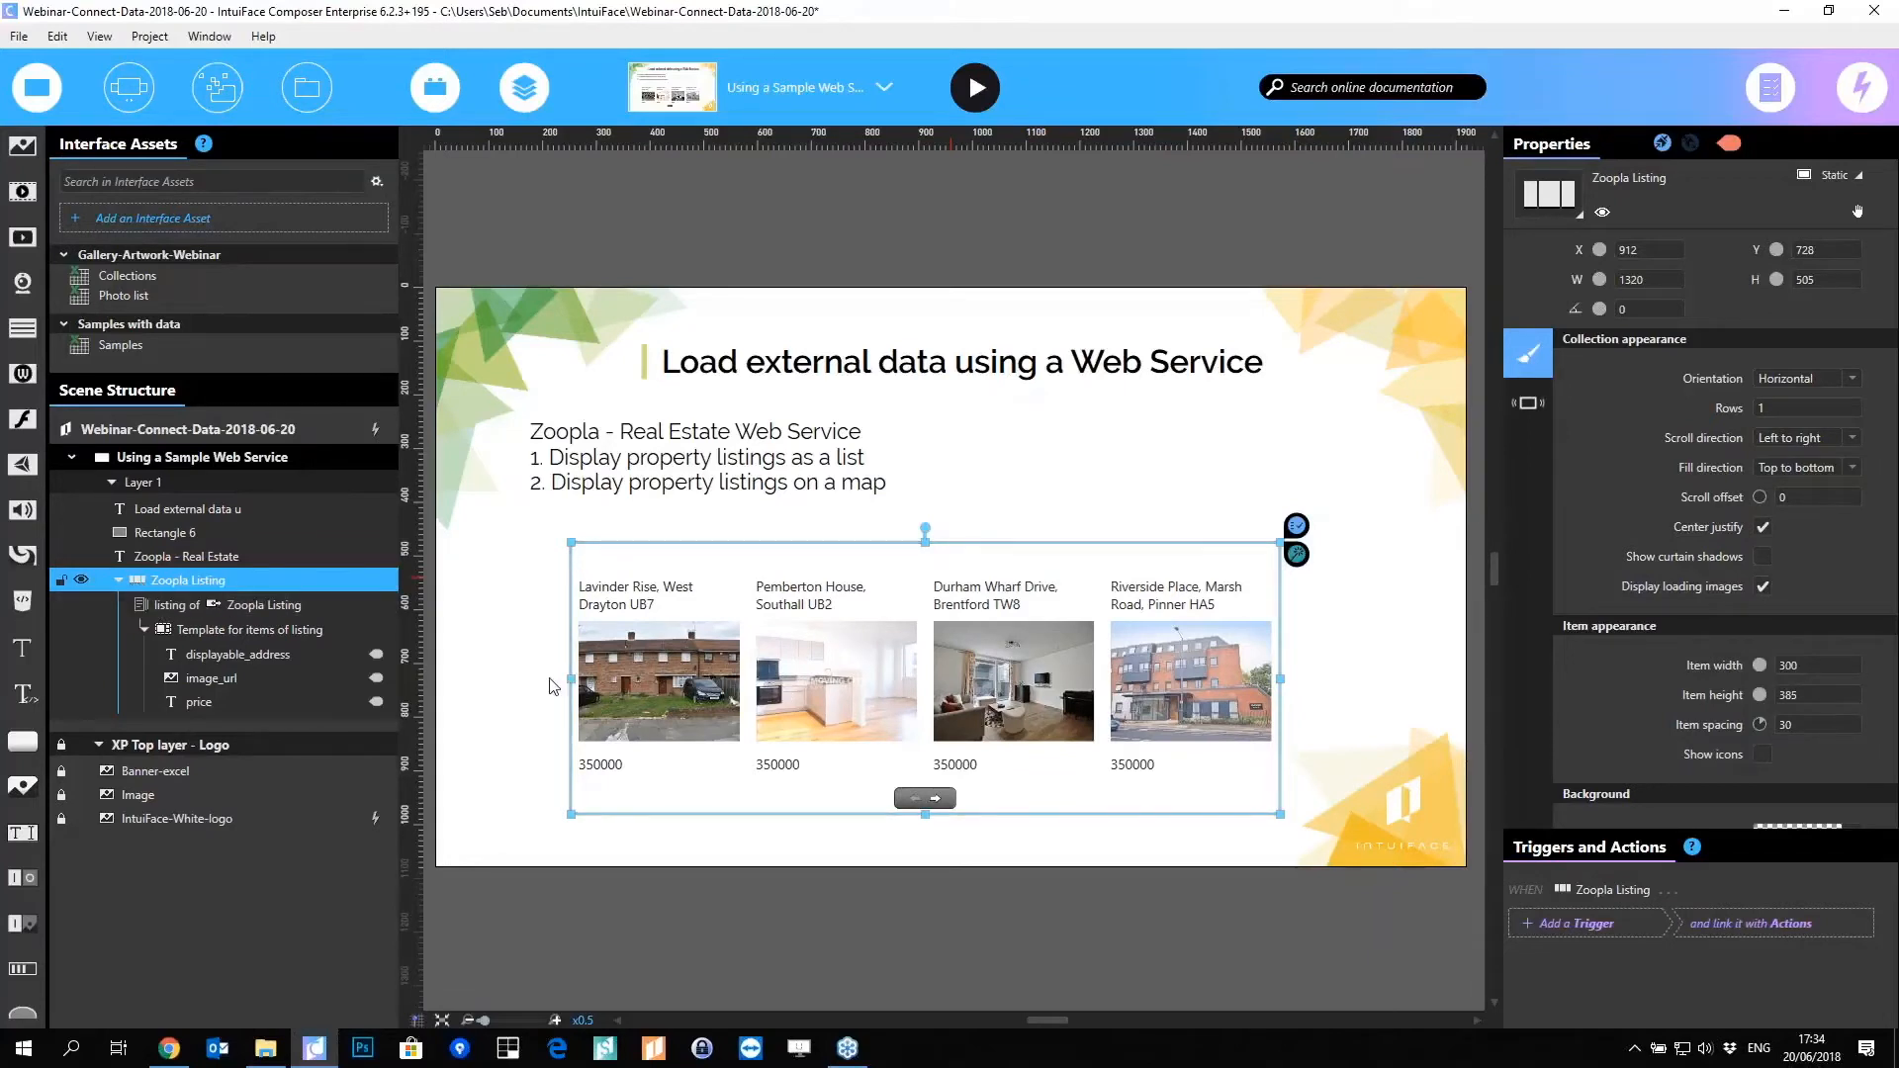
{"action": "left_click_drag", "start_coordinate": [570, 679], "coordinate": [517, 679]}
{"action": "double_click", "coordinate": [660, 745]}
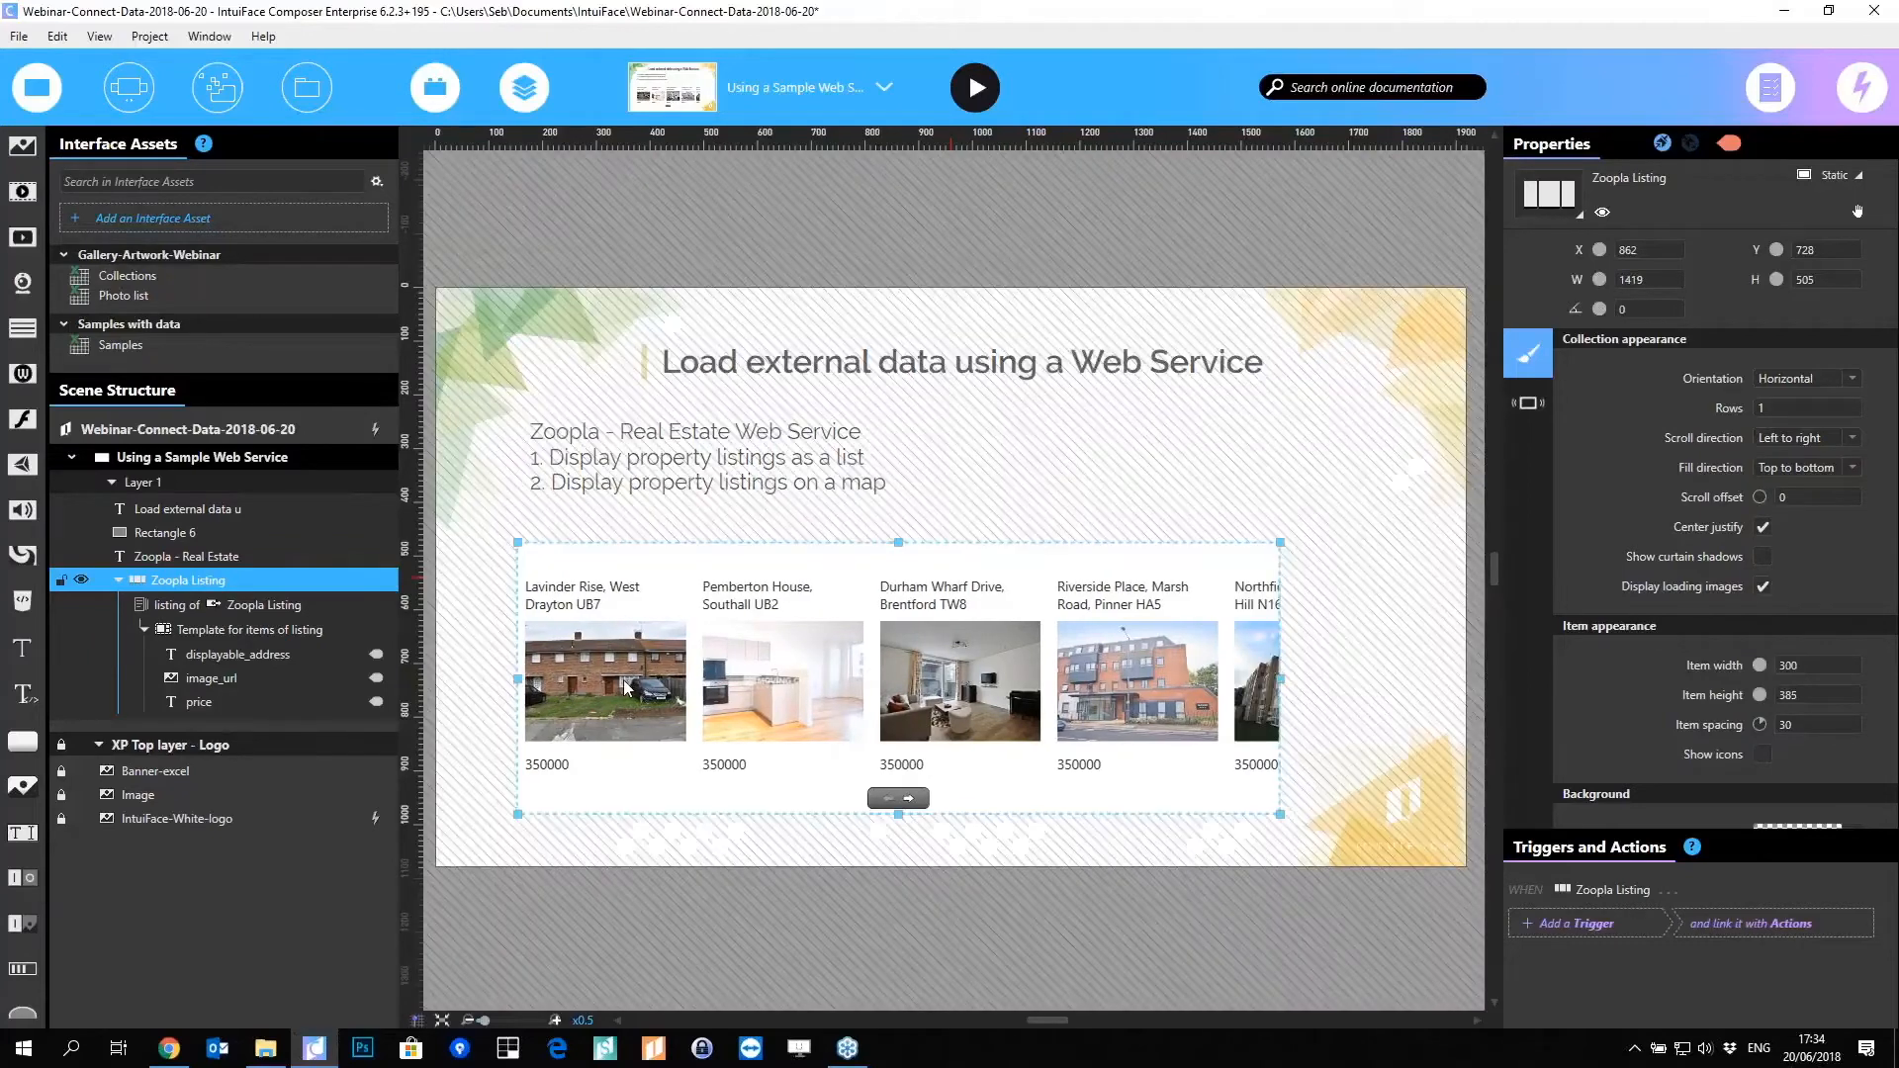
{"action": "left_click", "coordinate": [638, 708]}
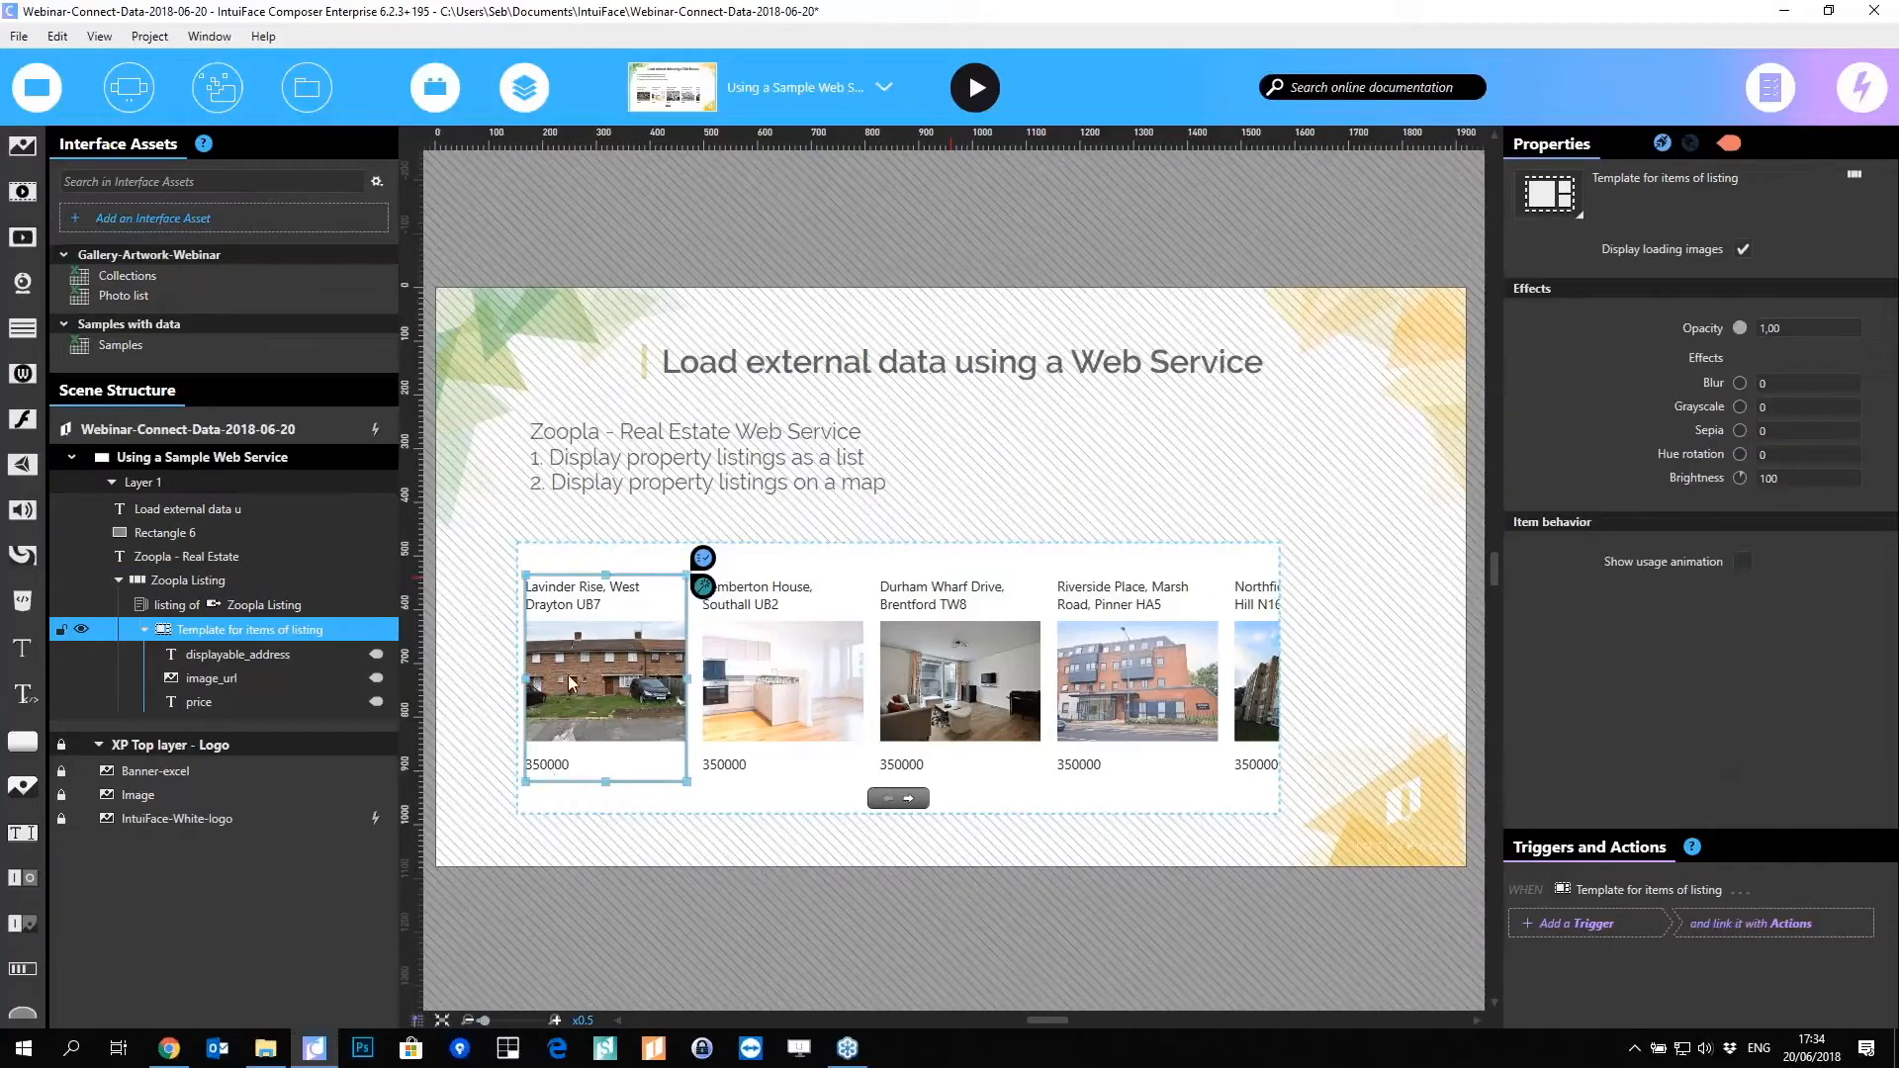
Step: Attach a Number Format > Format converter to the price text binding
{"action": "double_click", "coordinate": [554, 769]}
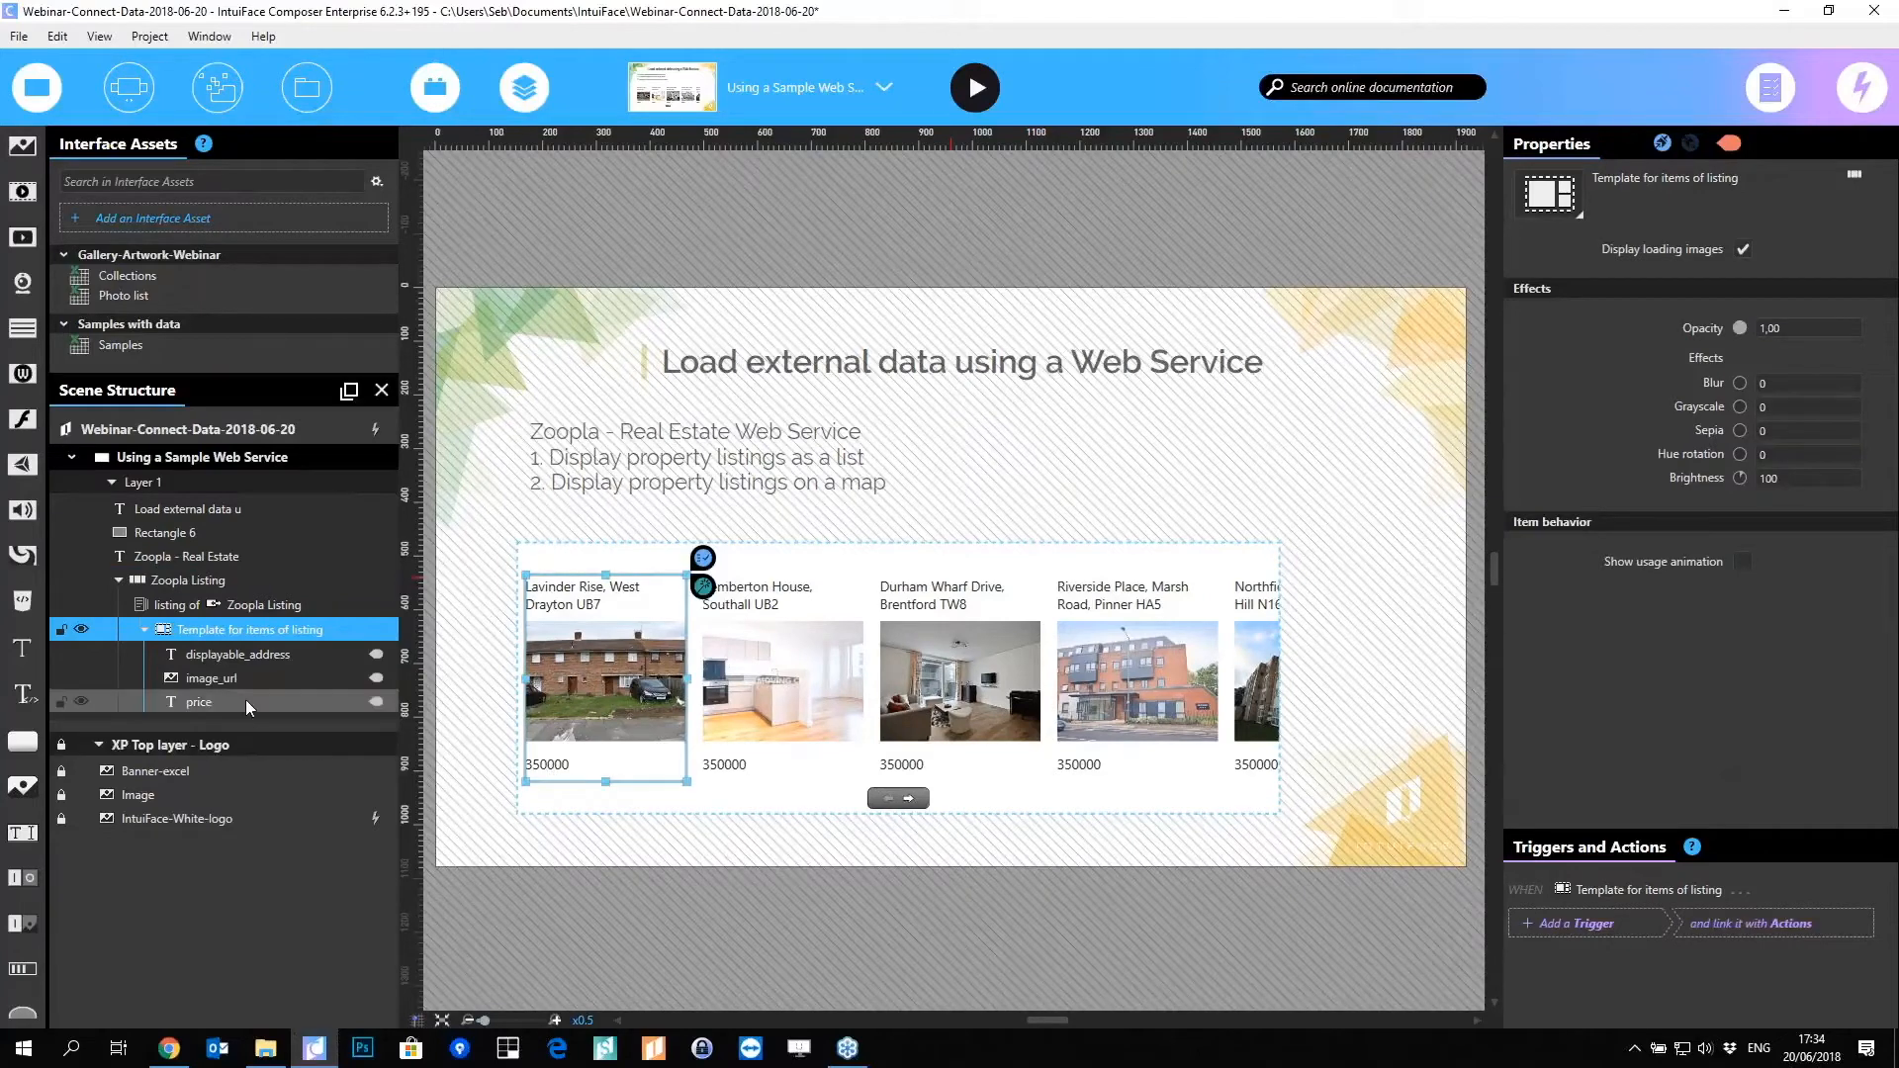
{"action": "scroll", "coordinate": [561, 783], "scroll_direction": "up", "scroll_amount": 5}
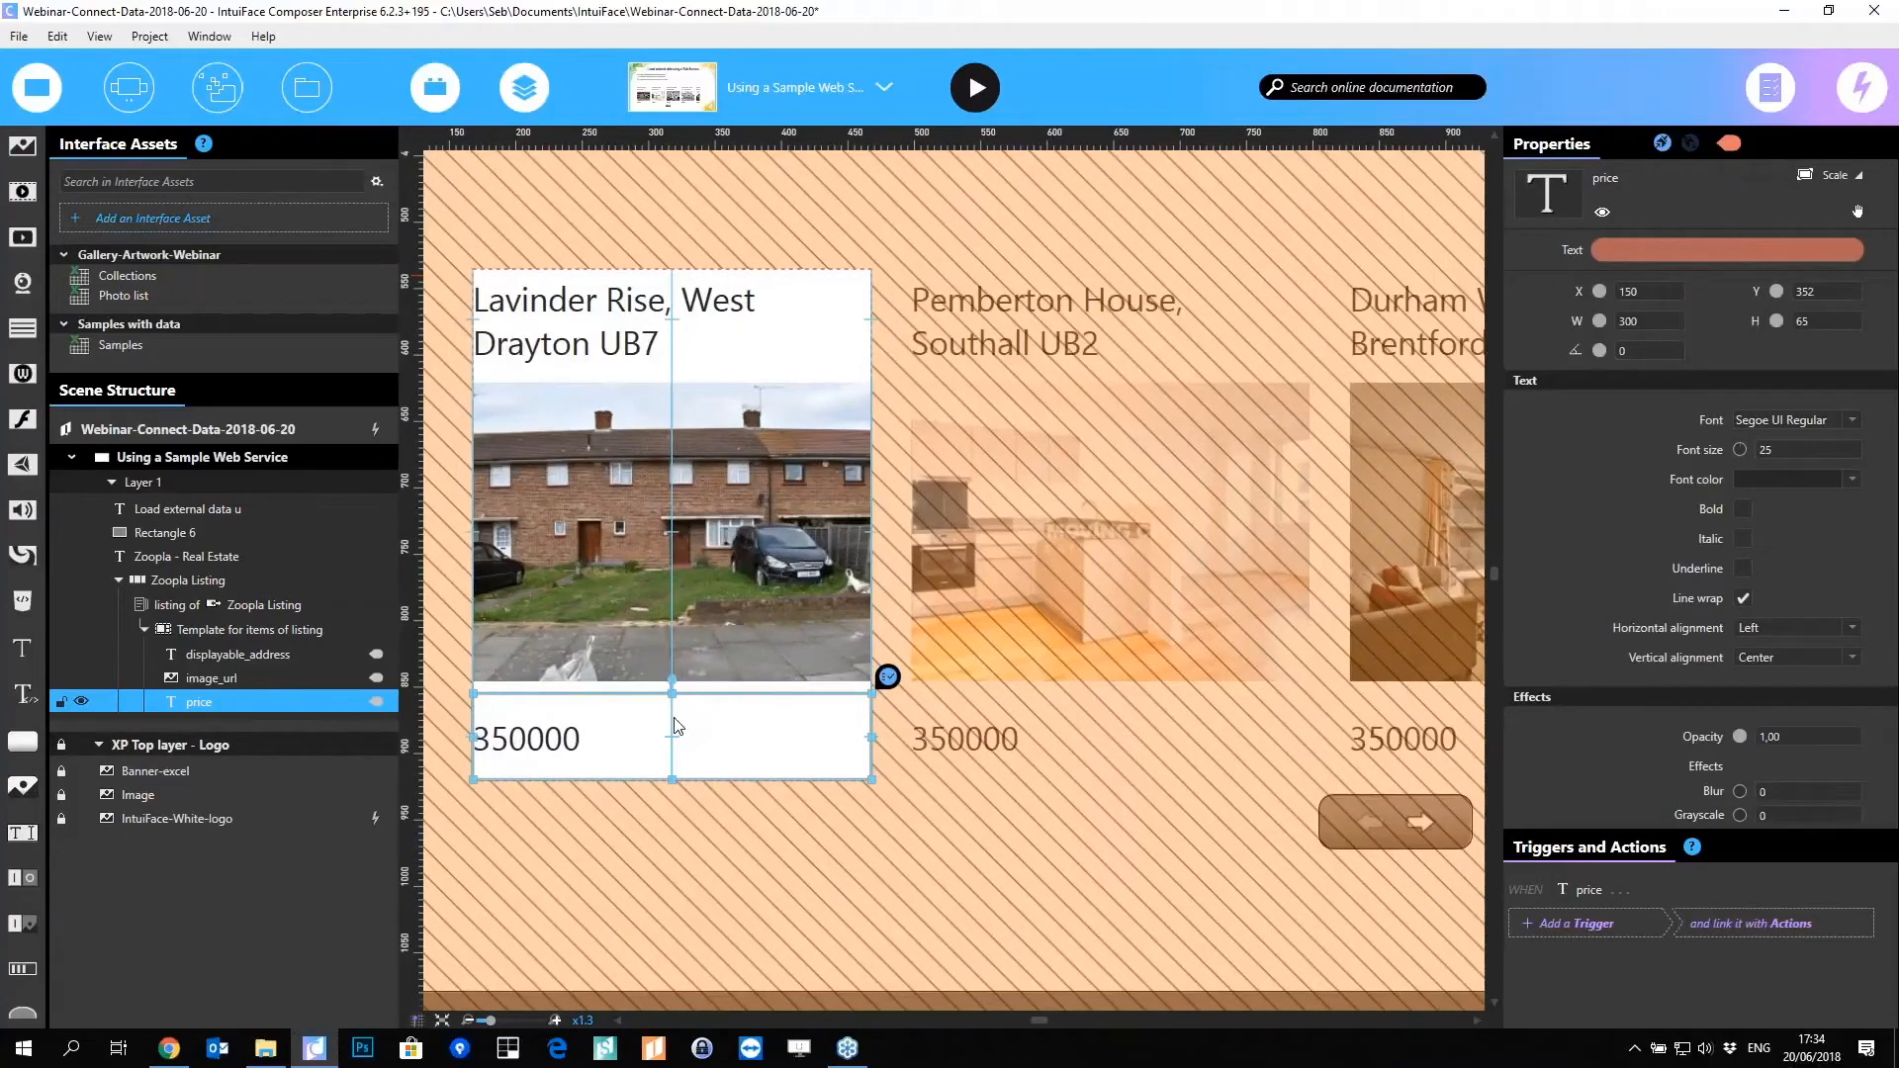
{"action": "left_click", "coordinate": [1850, 250]}
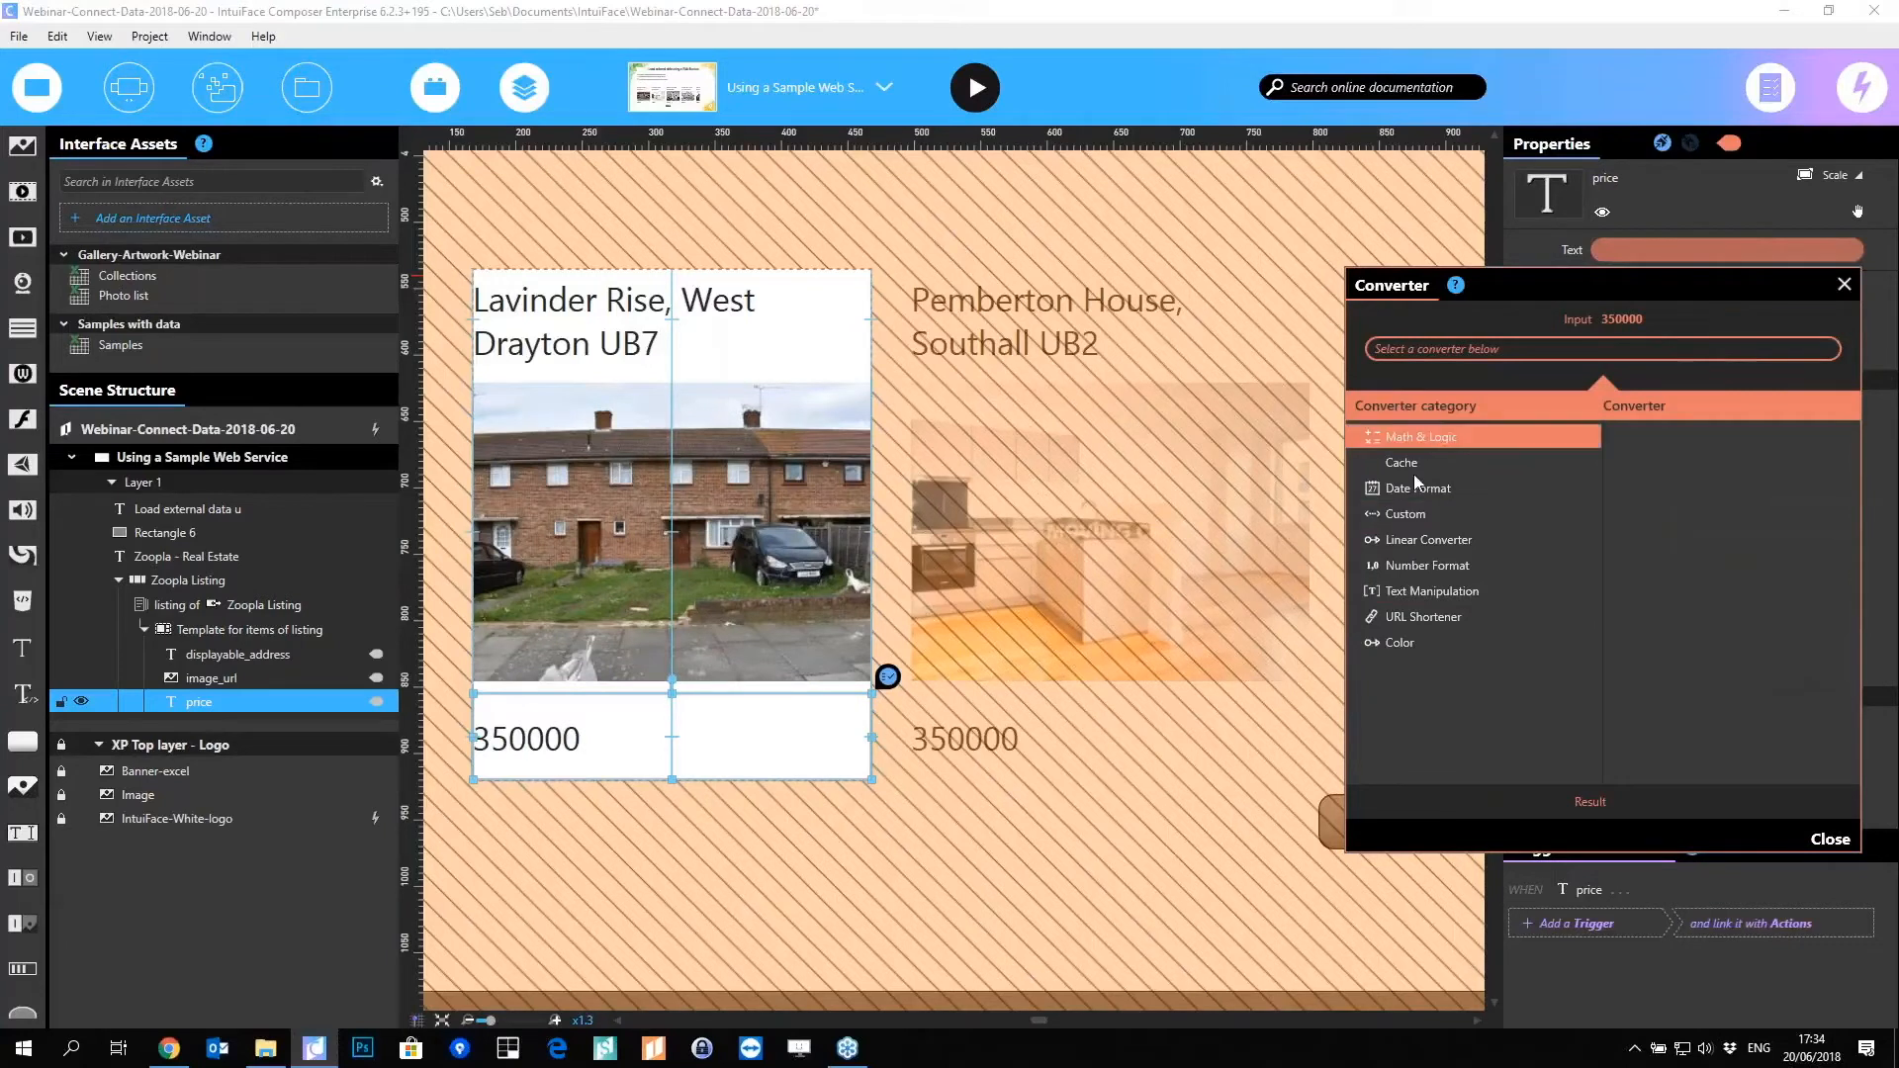
{"action": "left_click", "coordinate": [1419, 566]}
{"action": "left_click", "coordinate": [1644, 438]}
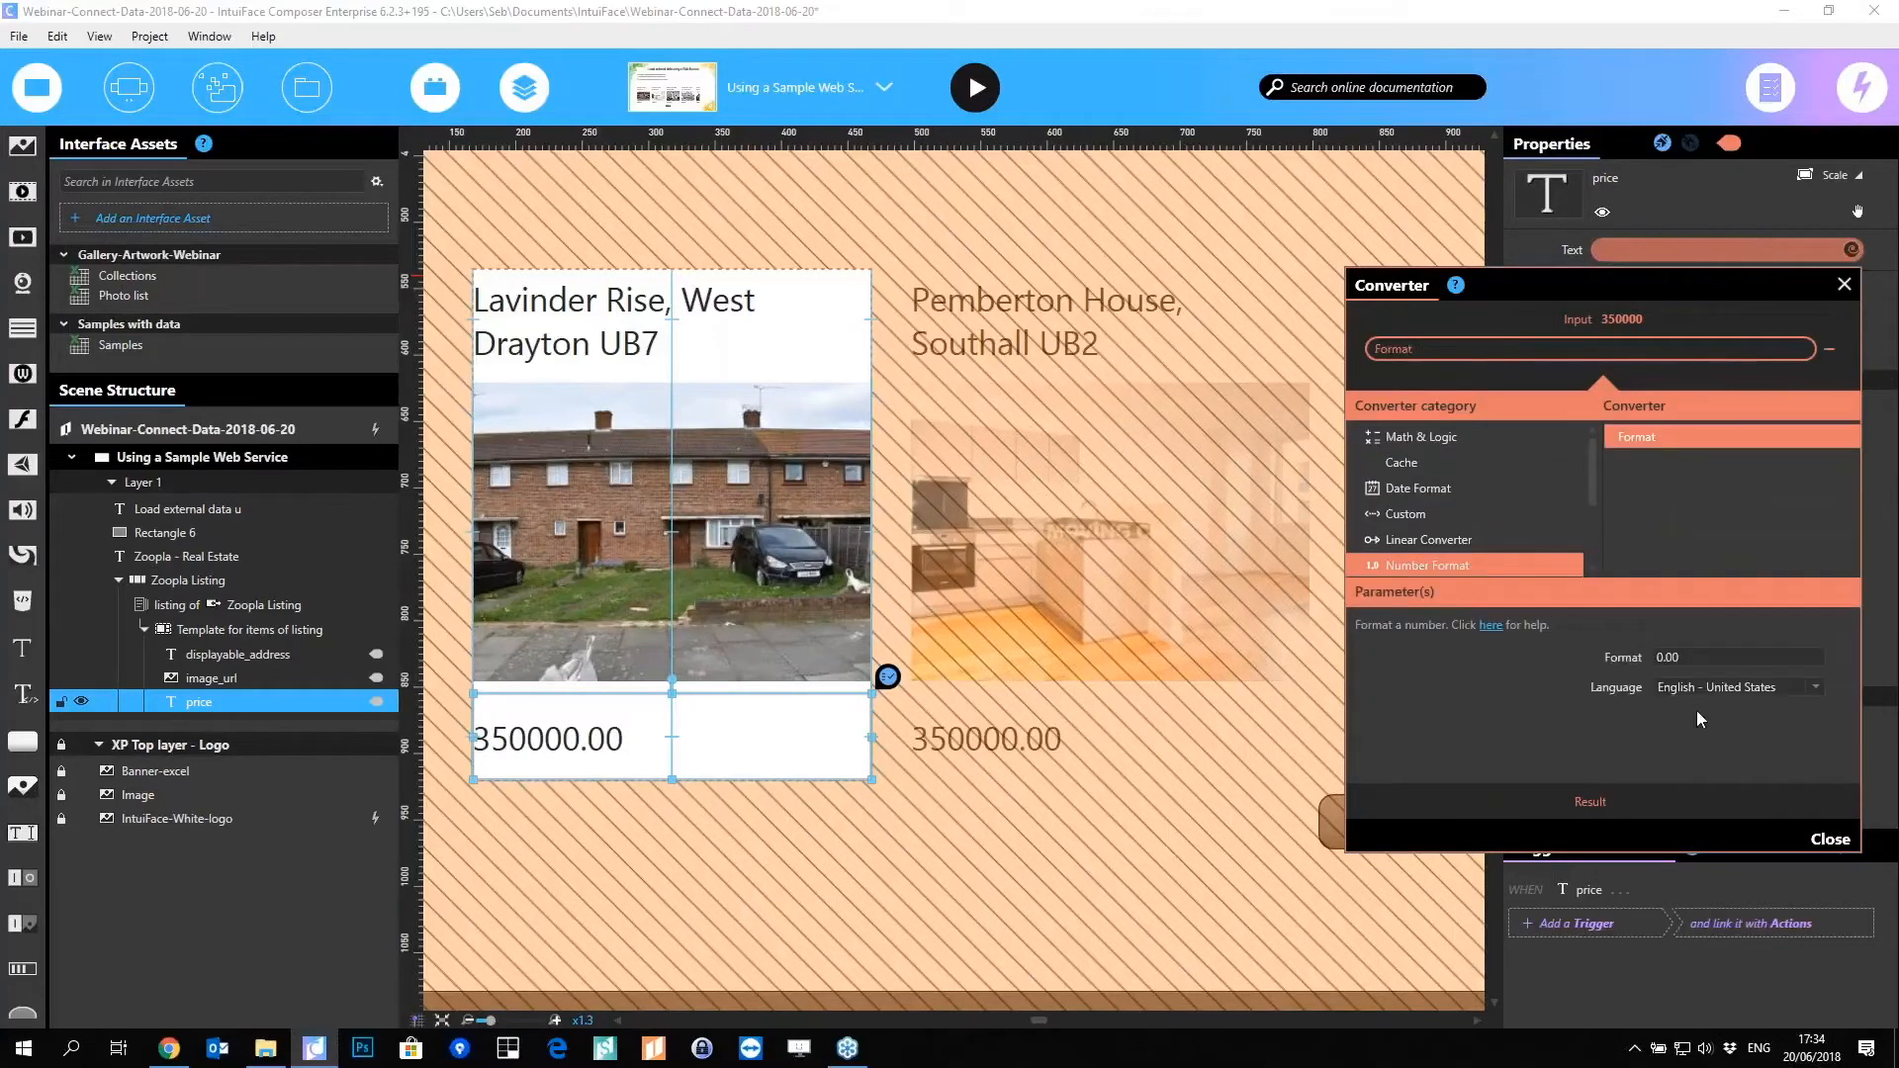
Step: Set the converter format to "$ 0,00" with language English - United Kingdom
{"action": "left_click", "coordinate": [1721, 655]}
{"action": "key", "text": "Home"}
{"action": "type", "text": "$"}
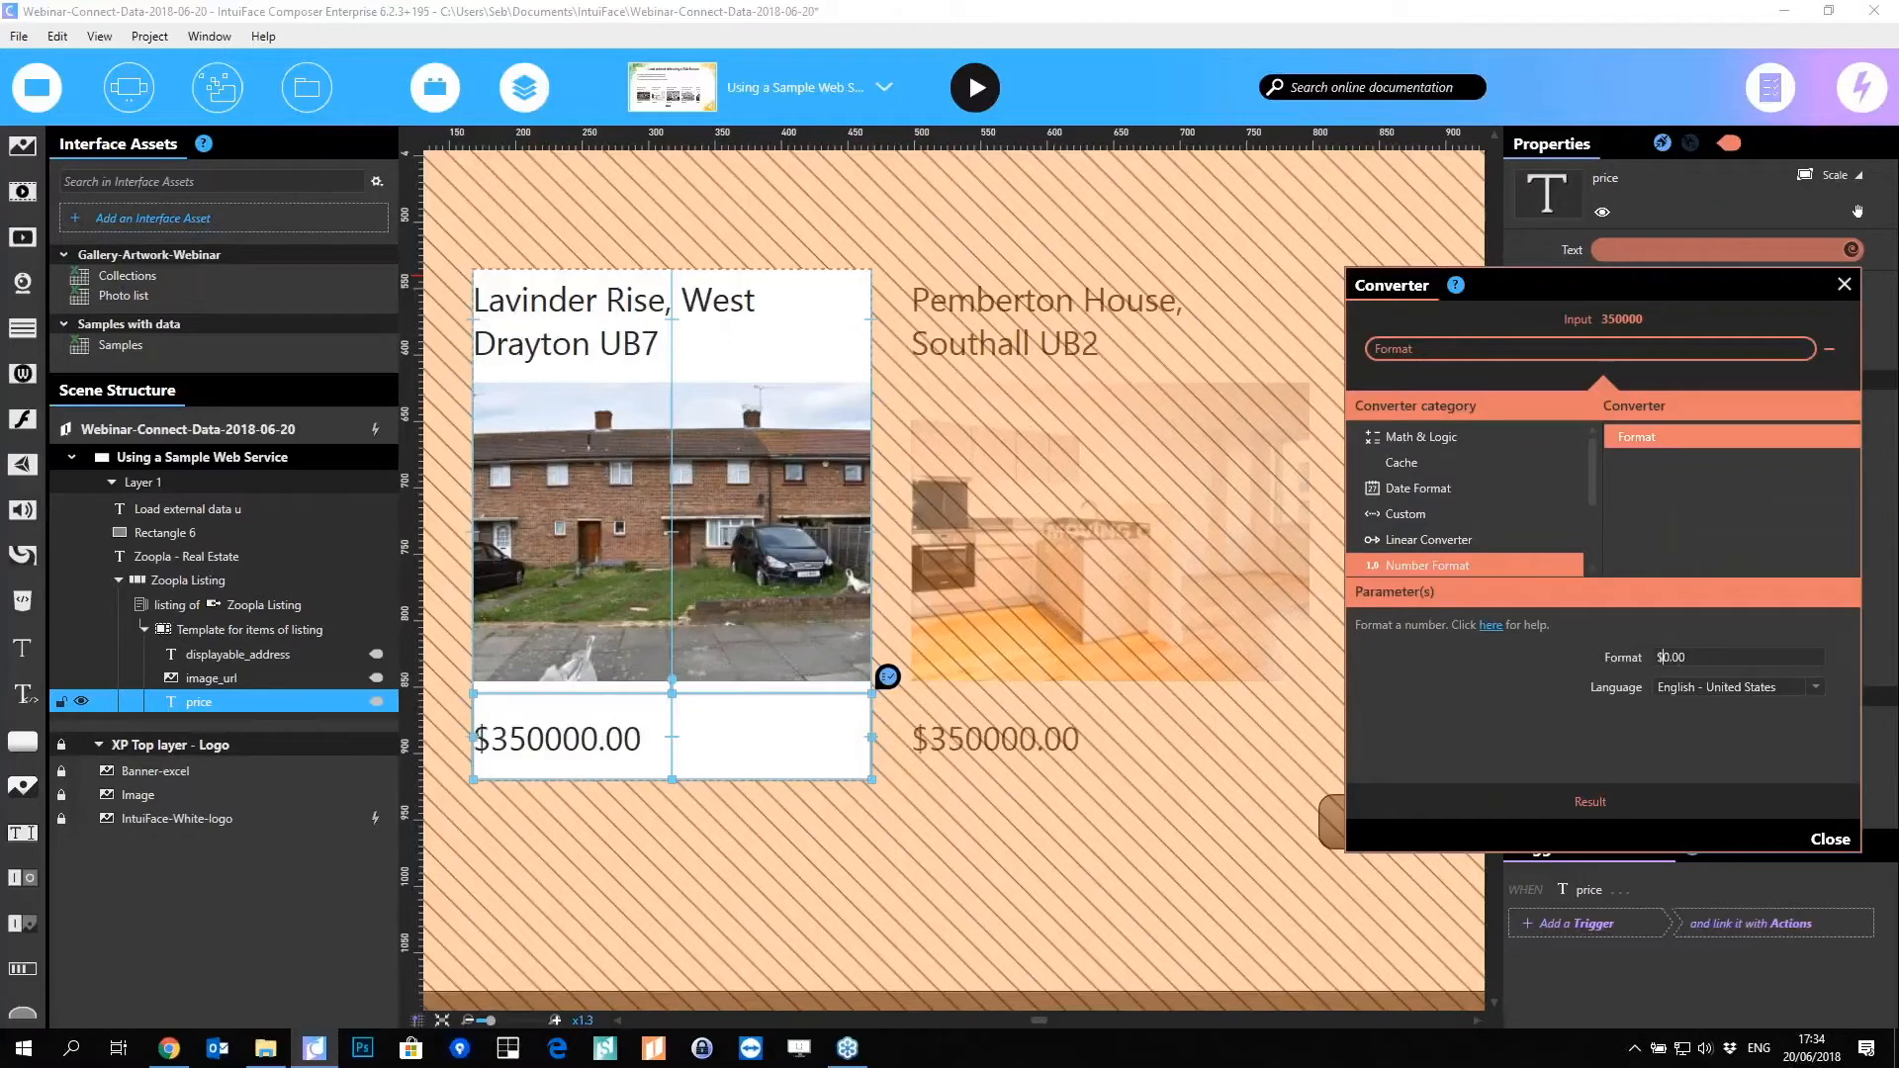
{"action": "key", "text": "BackSpace"}
{"action": "type", "text": ","}
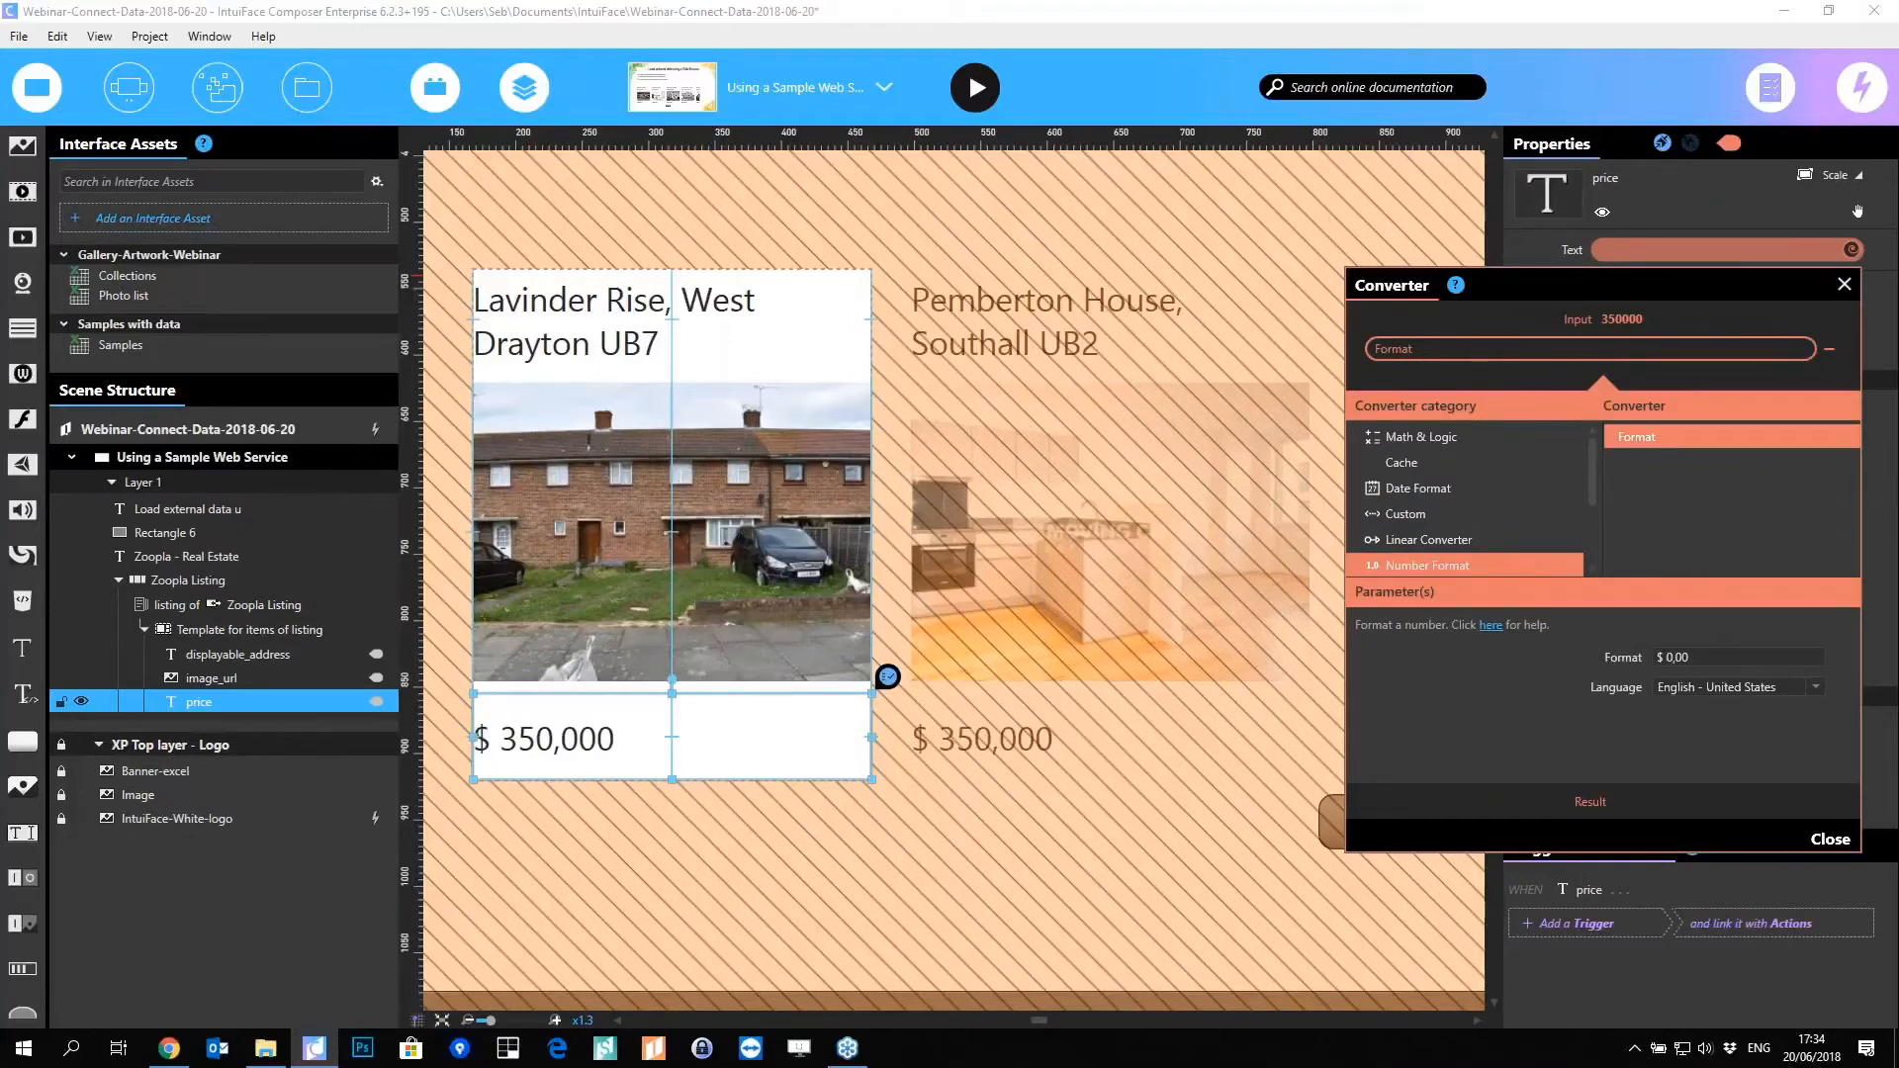
{"action": "left_click", "coordinate": [1777, 686]}
{"action": "scroll", "coordinate": [1818, 709], "scroll_direction": "up", "scroll_amount": 1}
{"action": "left_click", "coordinate": [1768, 710]}
{"action": "left_click", "coordinate": [1830, 841]}
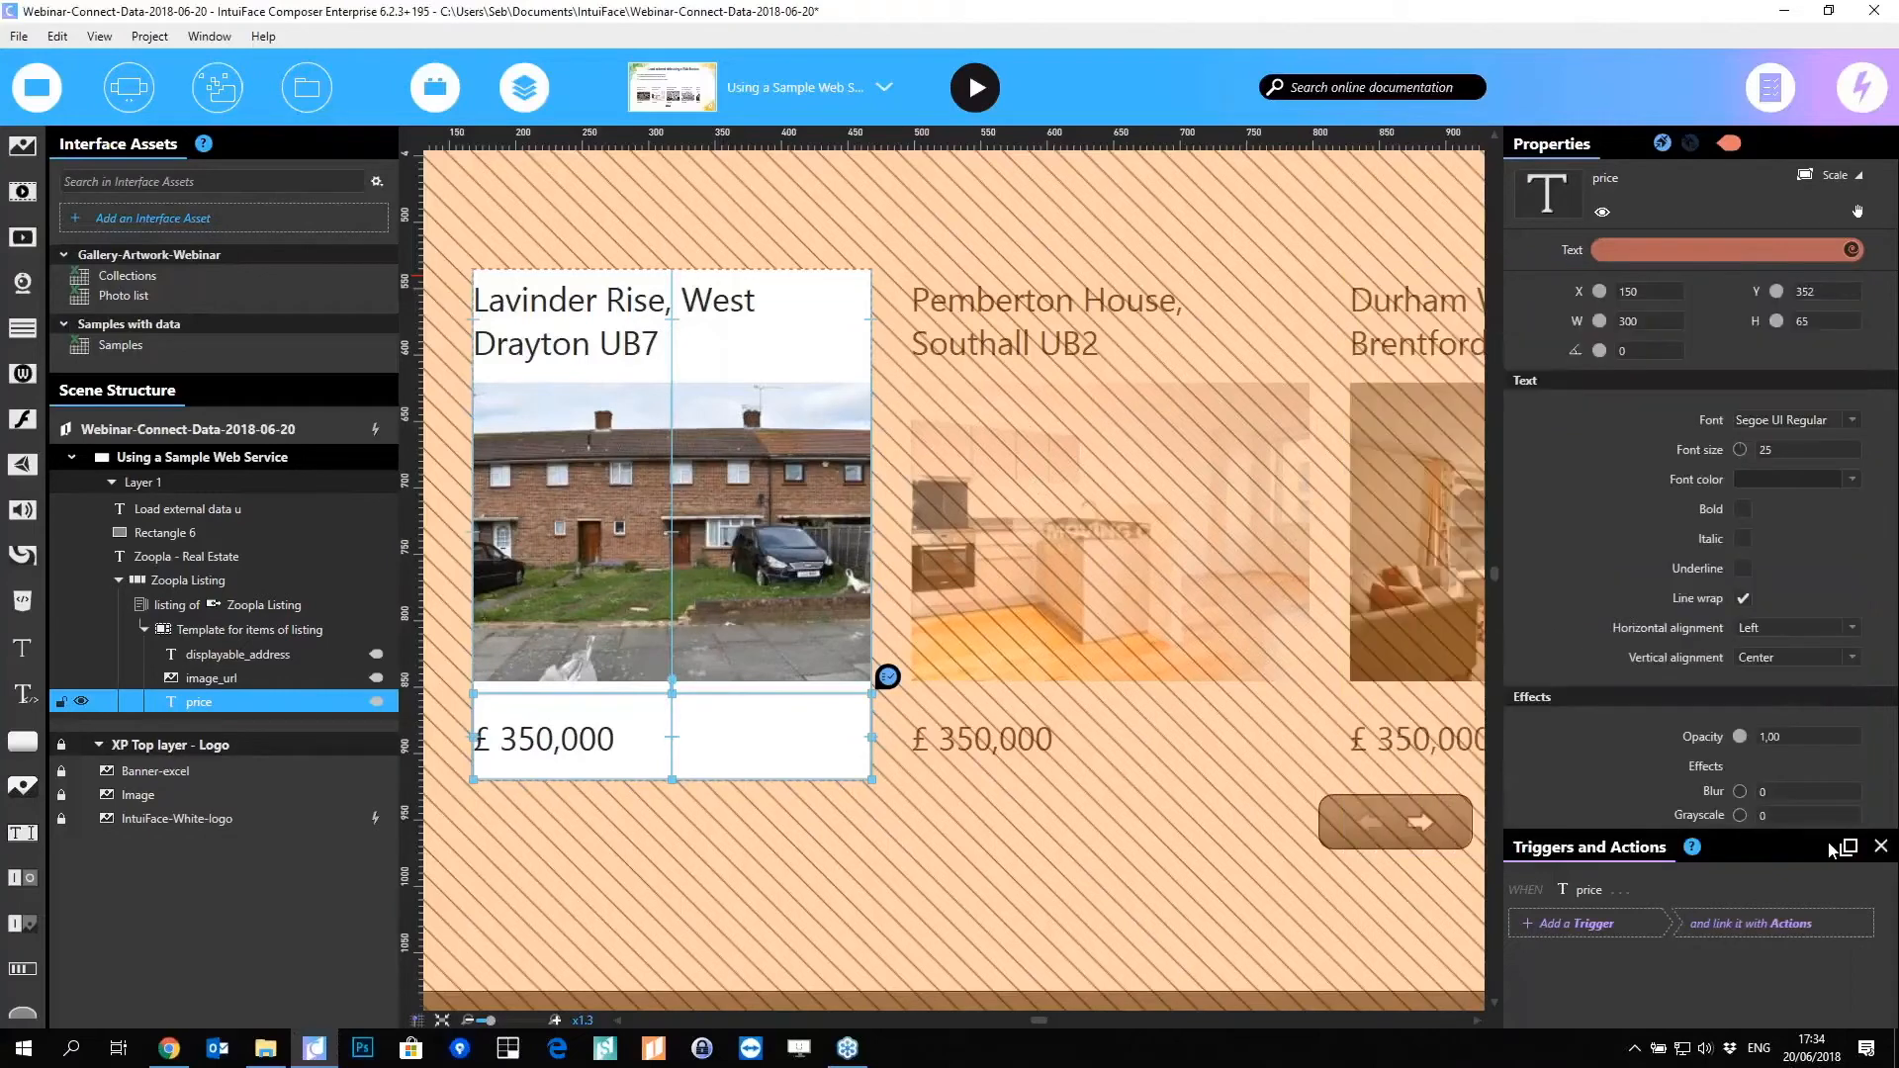
Step: Right-align the price, narrow its text box, and enlarge the listing item card
{"action": "left_click", "coordinate": [1798, 627]}
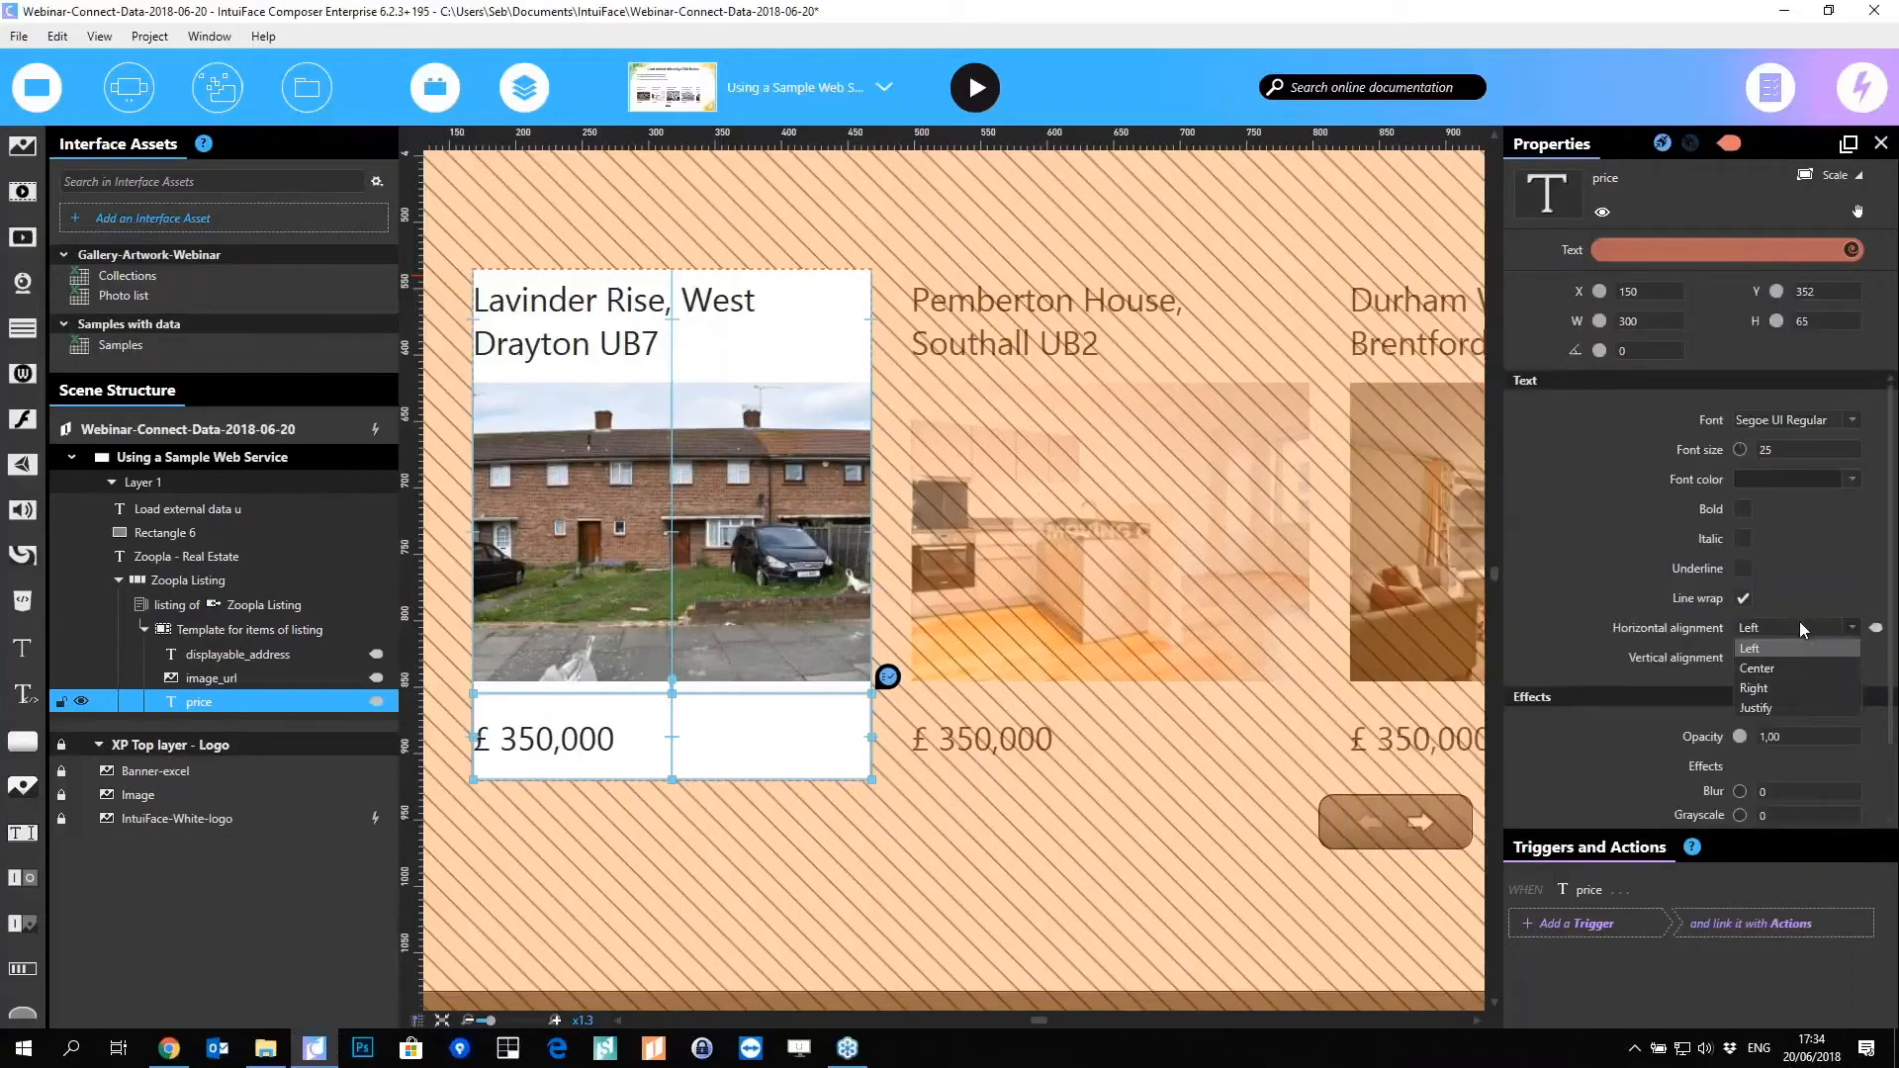
{"action": "left_click", "coordinate": [1780, 686]}
{"action": "left_click_drag", "start_coordinate": [872, 737], "coordinate": [849, 737]}
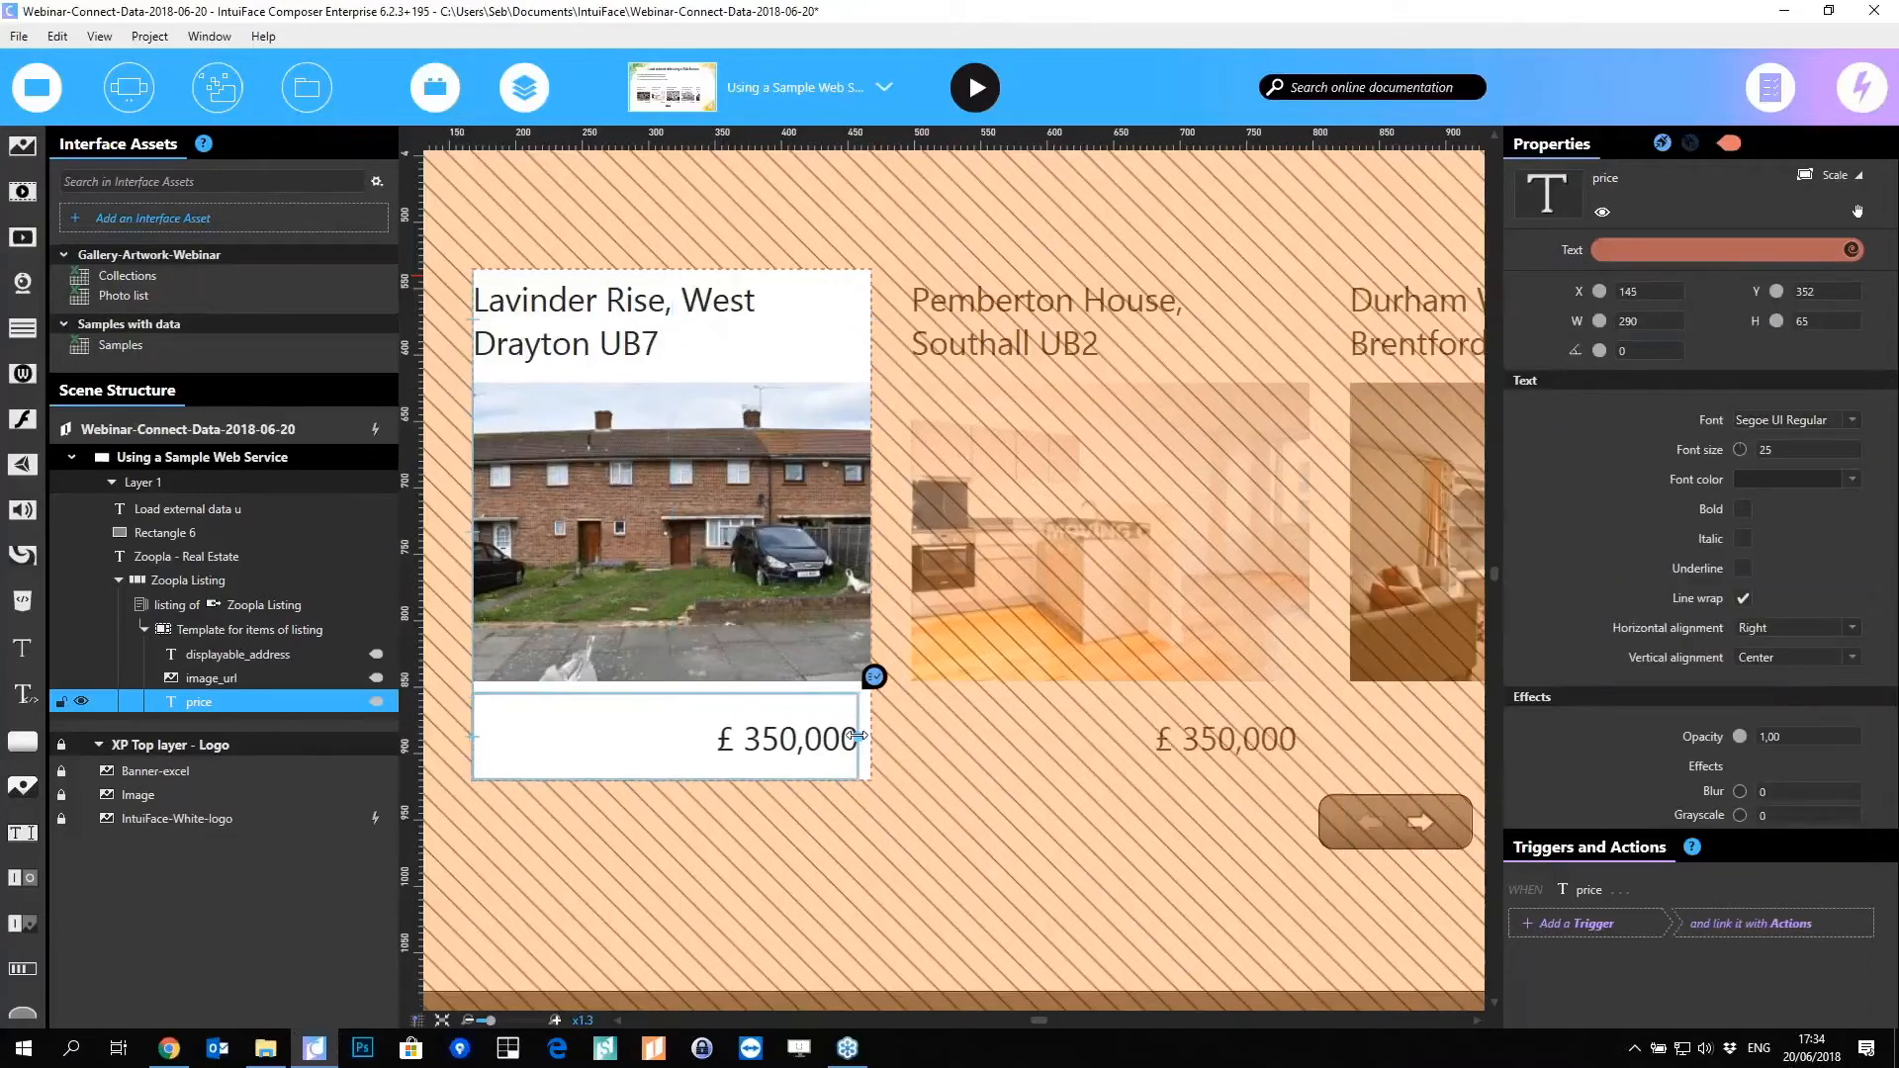
{"action": "left_click", "coordinate": [750, 922]}
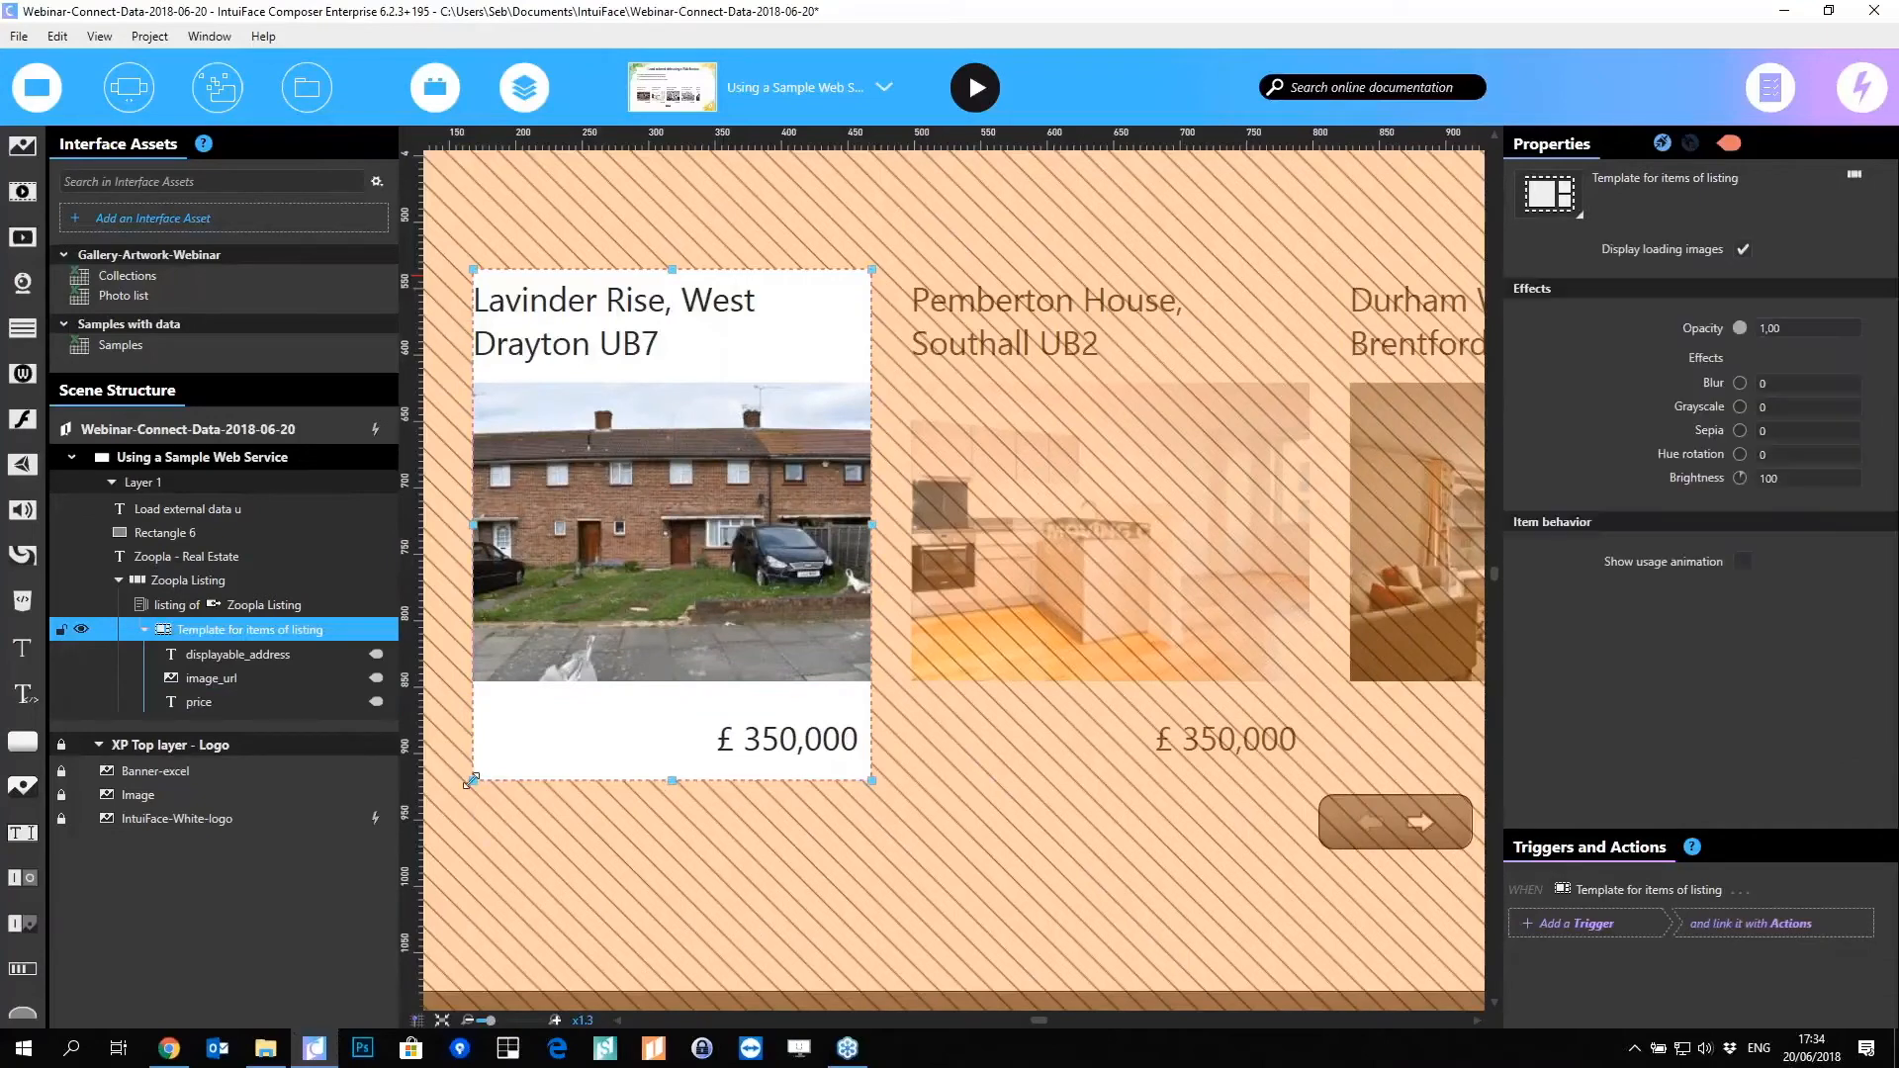
{"action": "left_click_drag", "start_coordinate": [470, 781], "coordinate": [445, 791]}
{"action": "left_click_drag", "start_coordinate": [903, 261], "coordinate": [937, 239]}
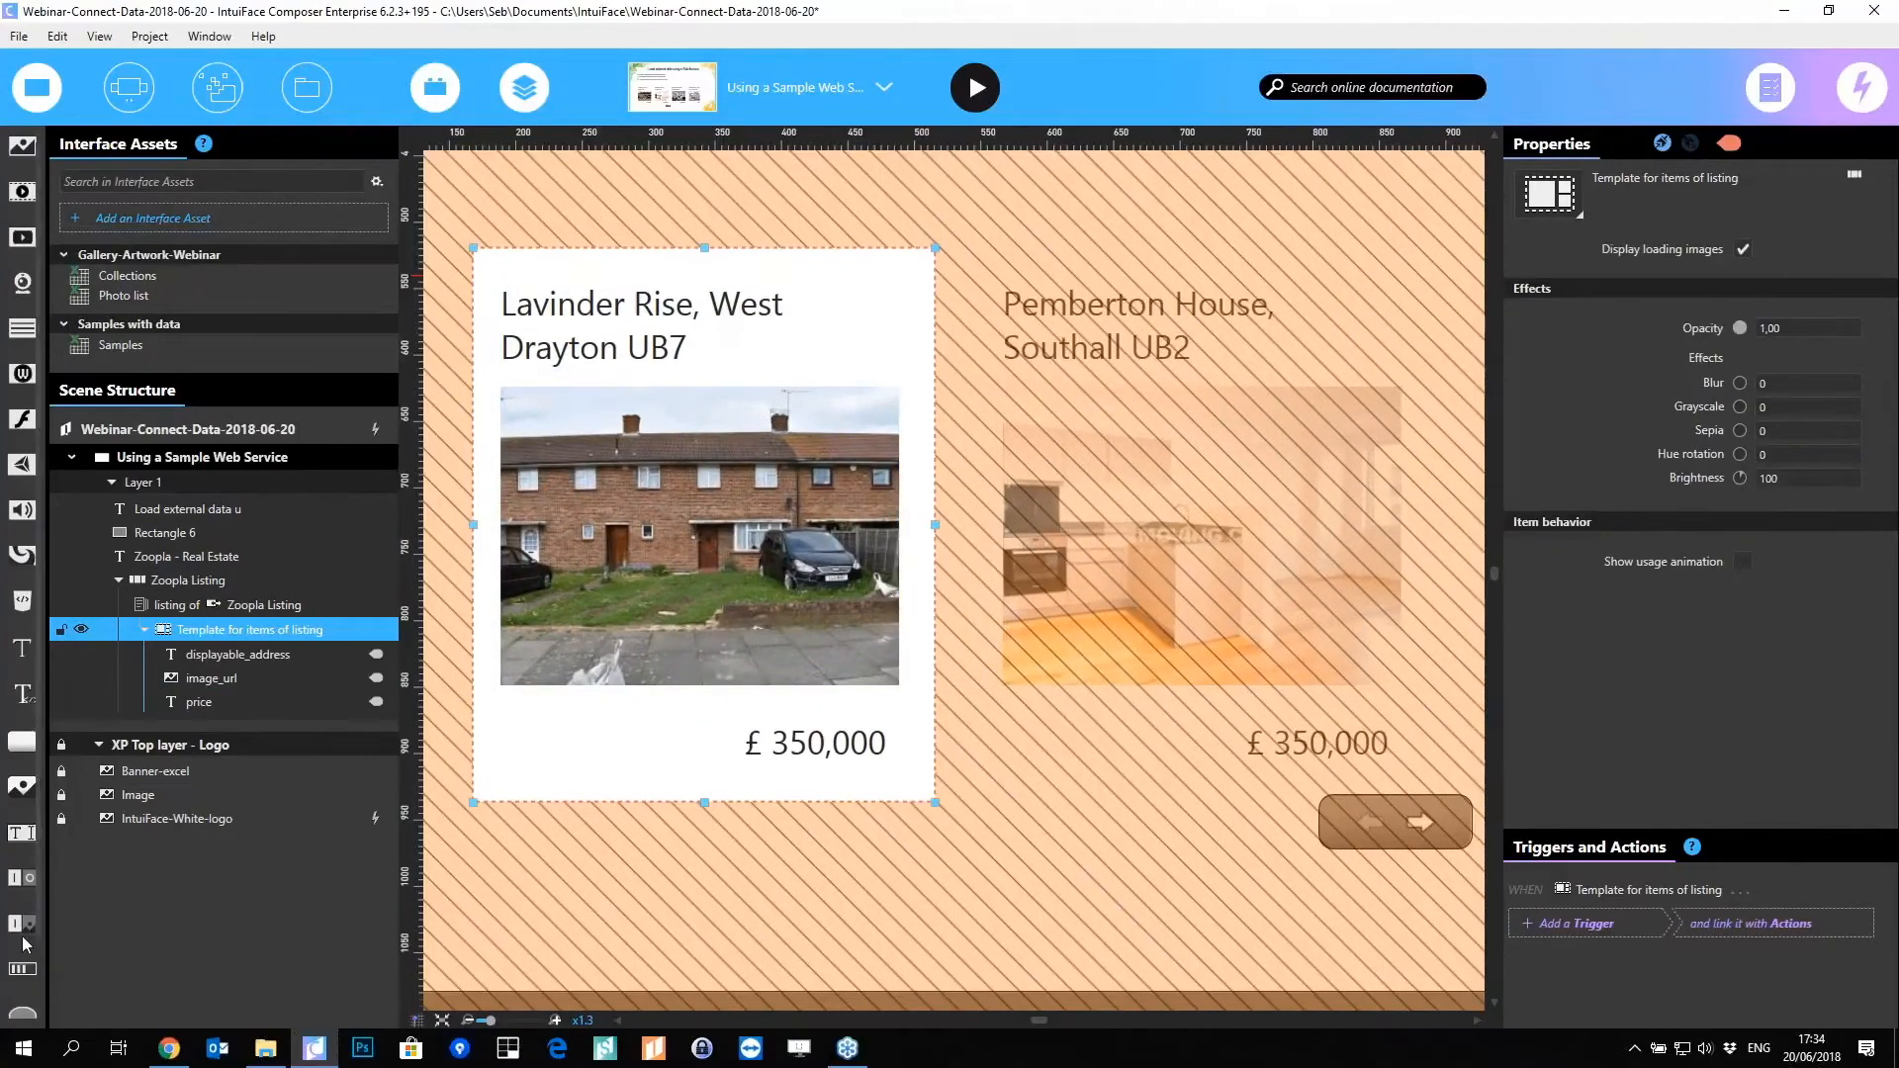
Step: Add a rectangle covering the card with white fill and an outline of thickness 2
{"action": "scroll", "coordinate": [26, 944], "scroll_direction": "down", "scroll_amount": 1}
{"action": "left_click_drag", "start_coordinate": [22, 991], "coordinate": [687, 420]}
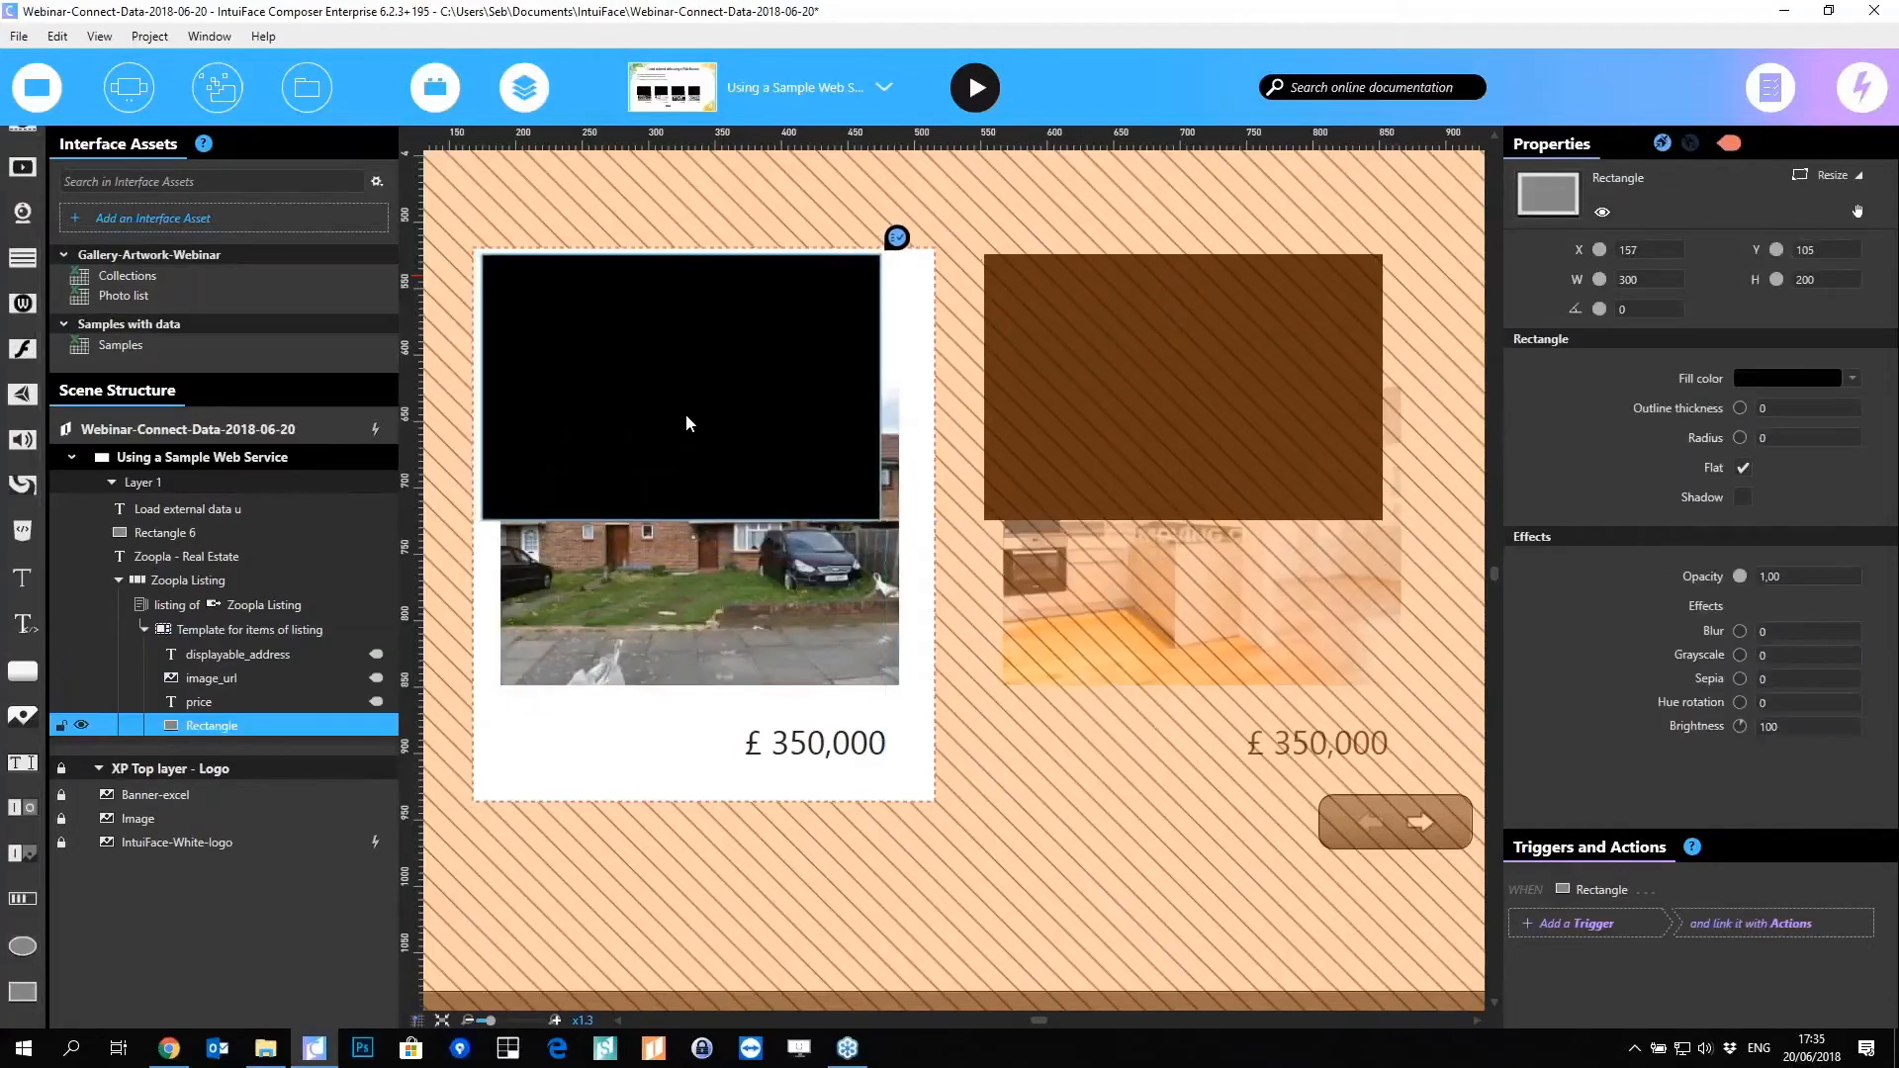
{"action": "left_click_drag", "start_coordinate": [880, 520], "coordinate": [925, 792]}
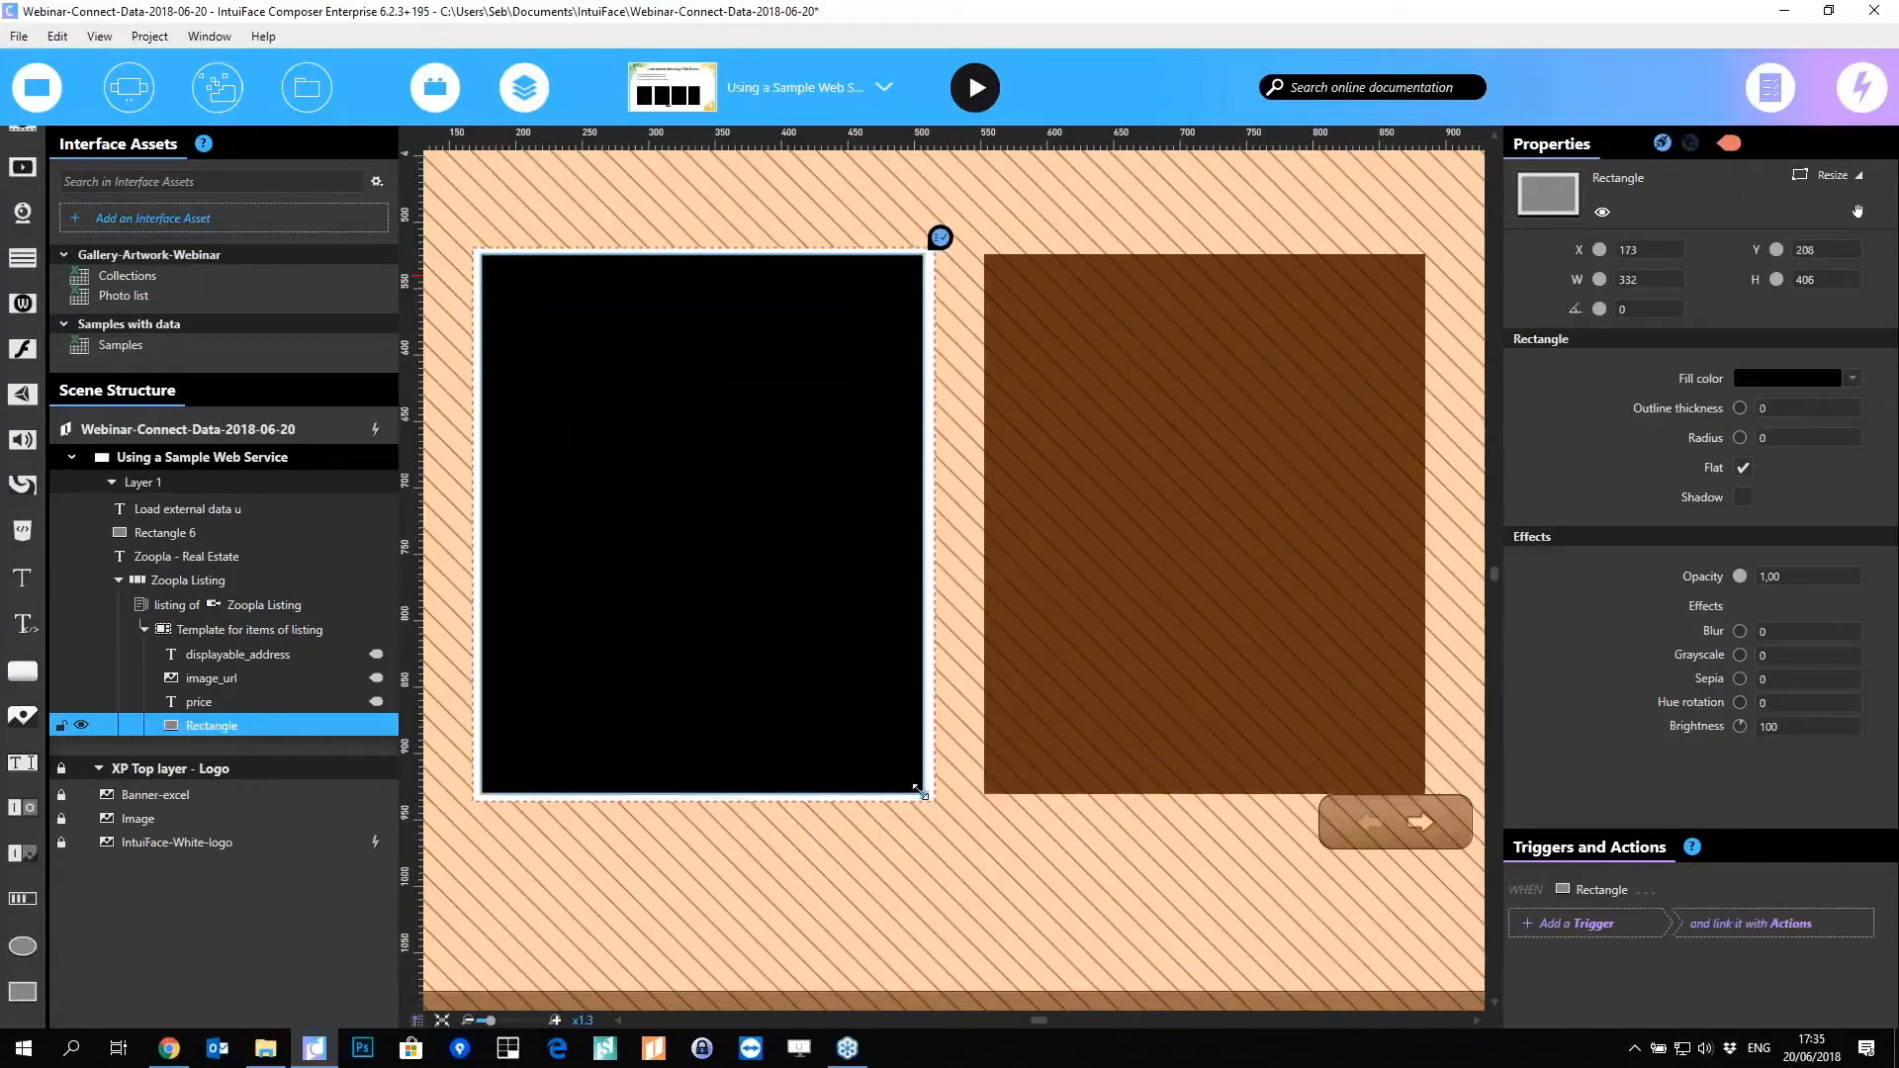
{"action": "left_click", "coordinate": [1763, 380]}
{"action": "left_click", "coordinate": [1409, 427]}
{"action": "left_click", "coordinate": [1630, 344]}
{"action": "left_click_drag", "start_coordinate": [1739, 409], "coordinate": [1744, 409]}
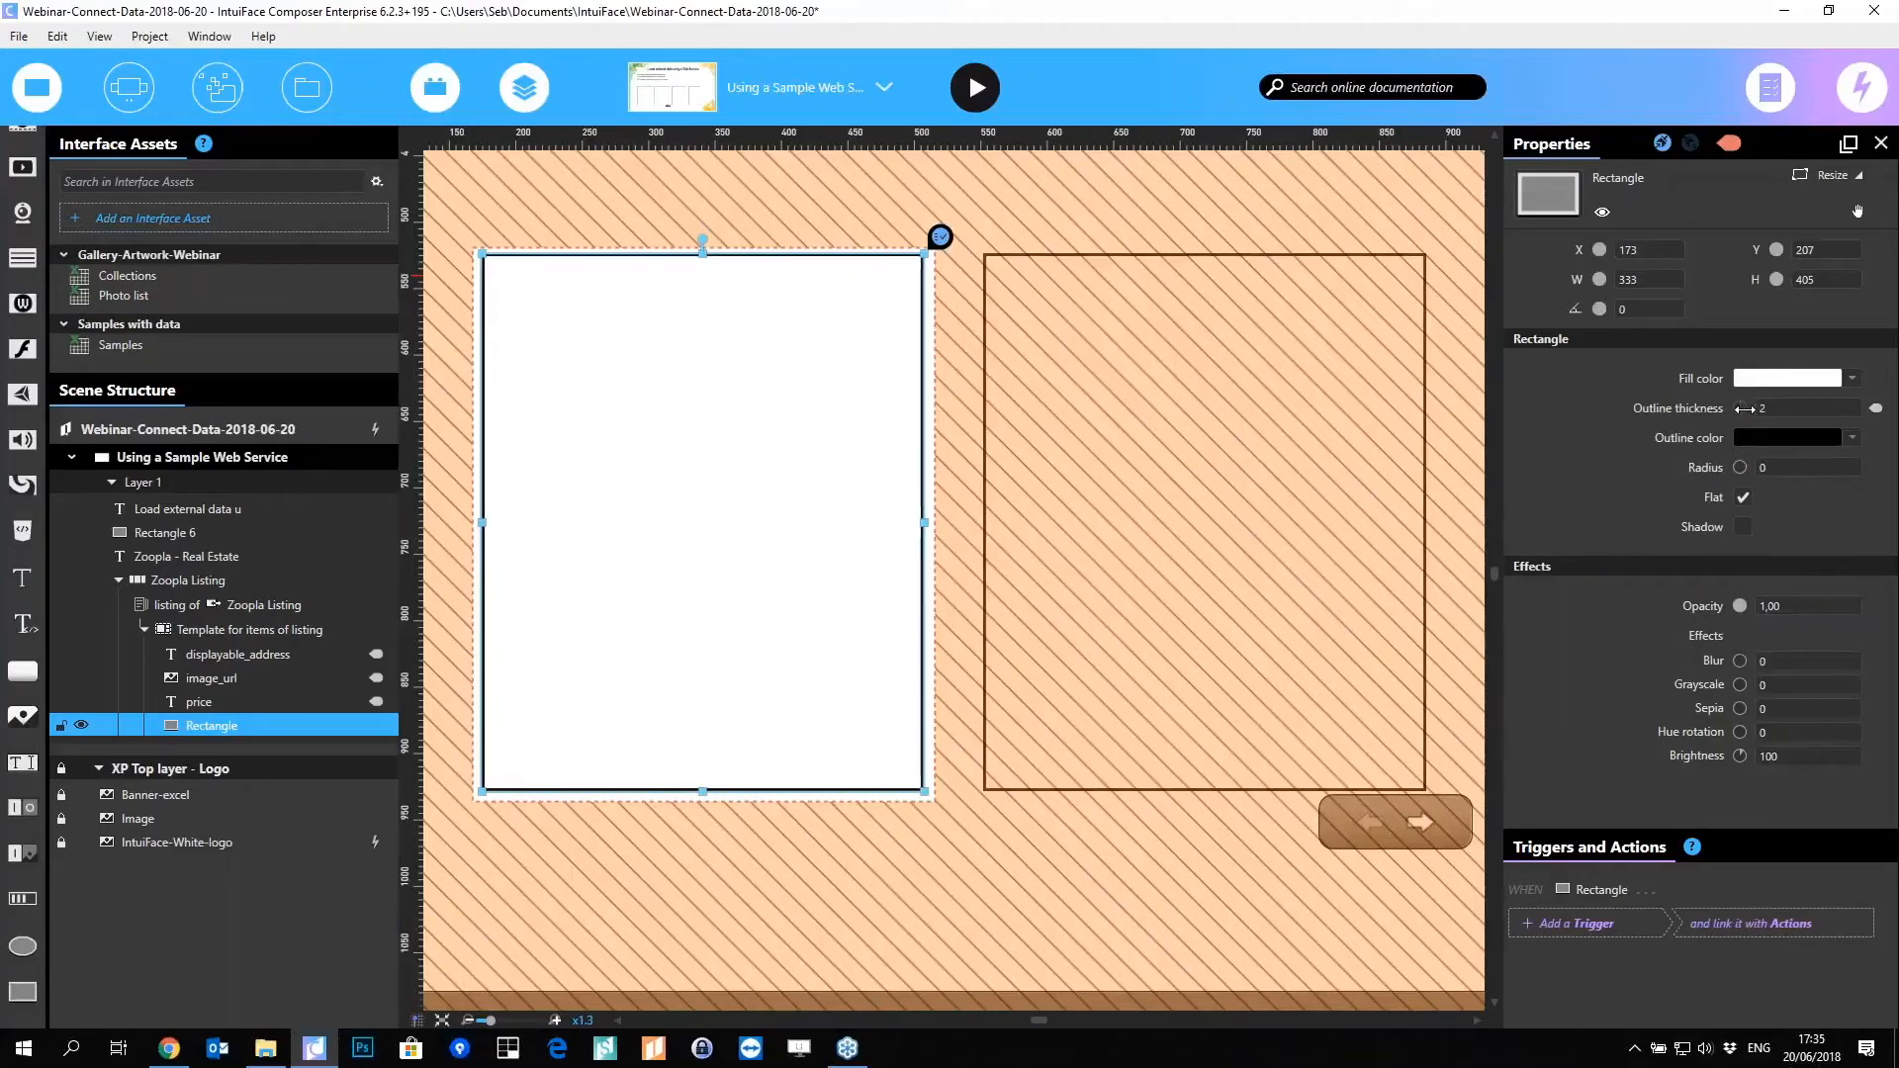
Step: Send the white rectangle behind the card contents and exit template editing
{"action": "right_click", "coordinate": [844, 539]}
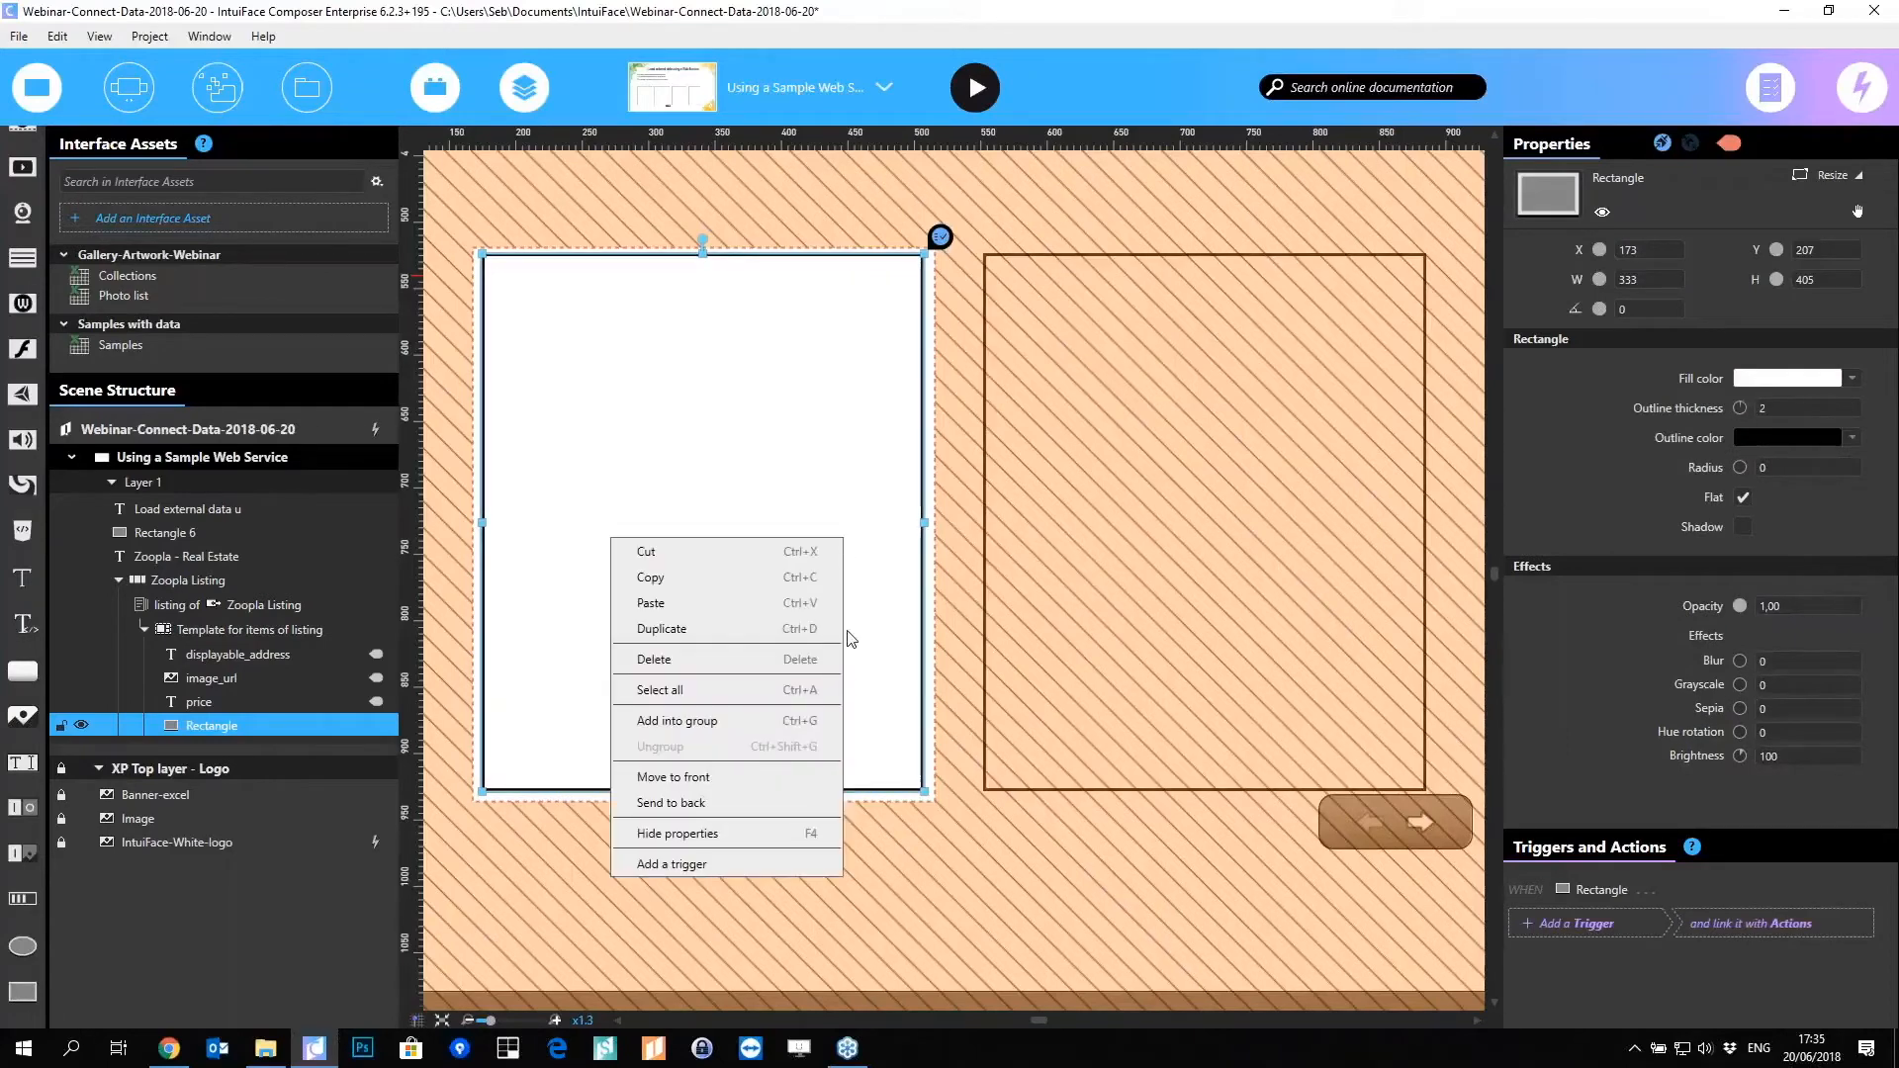
{"action": "left_click", "coordinate": [731, 803]}
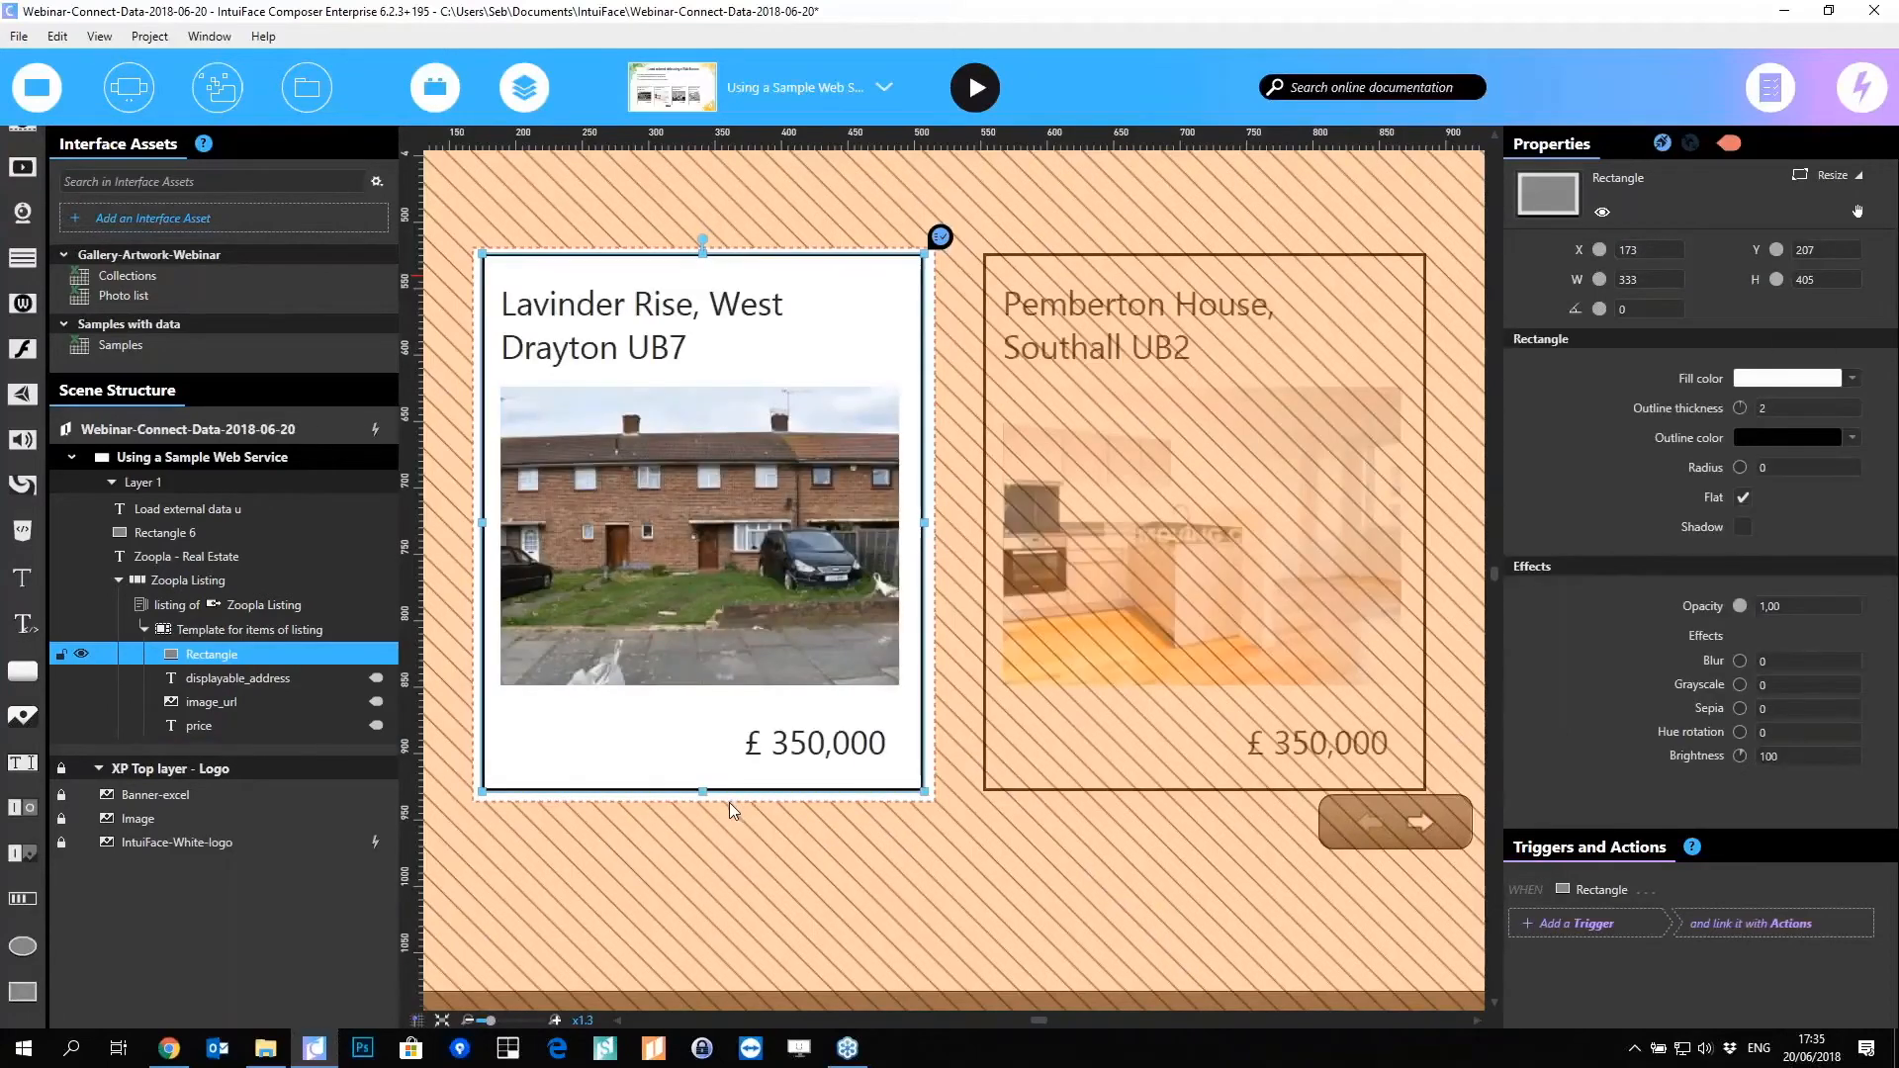
{"action": "left_click", "coordinate": [763, 852]}
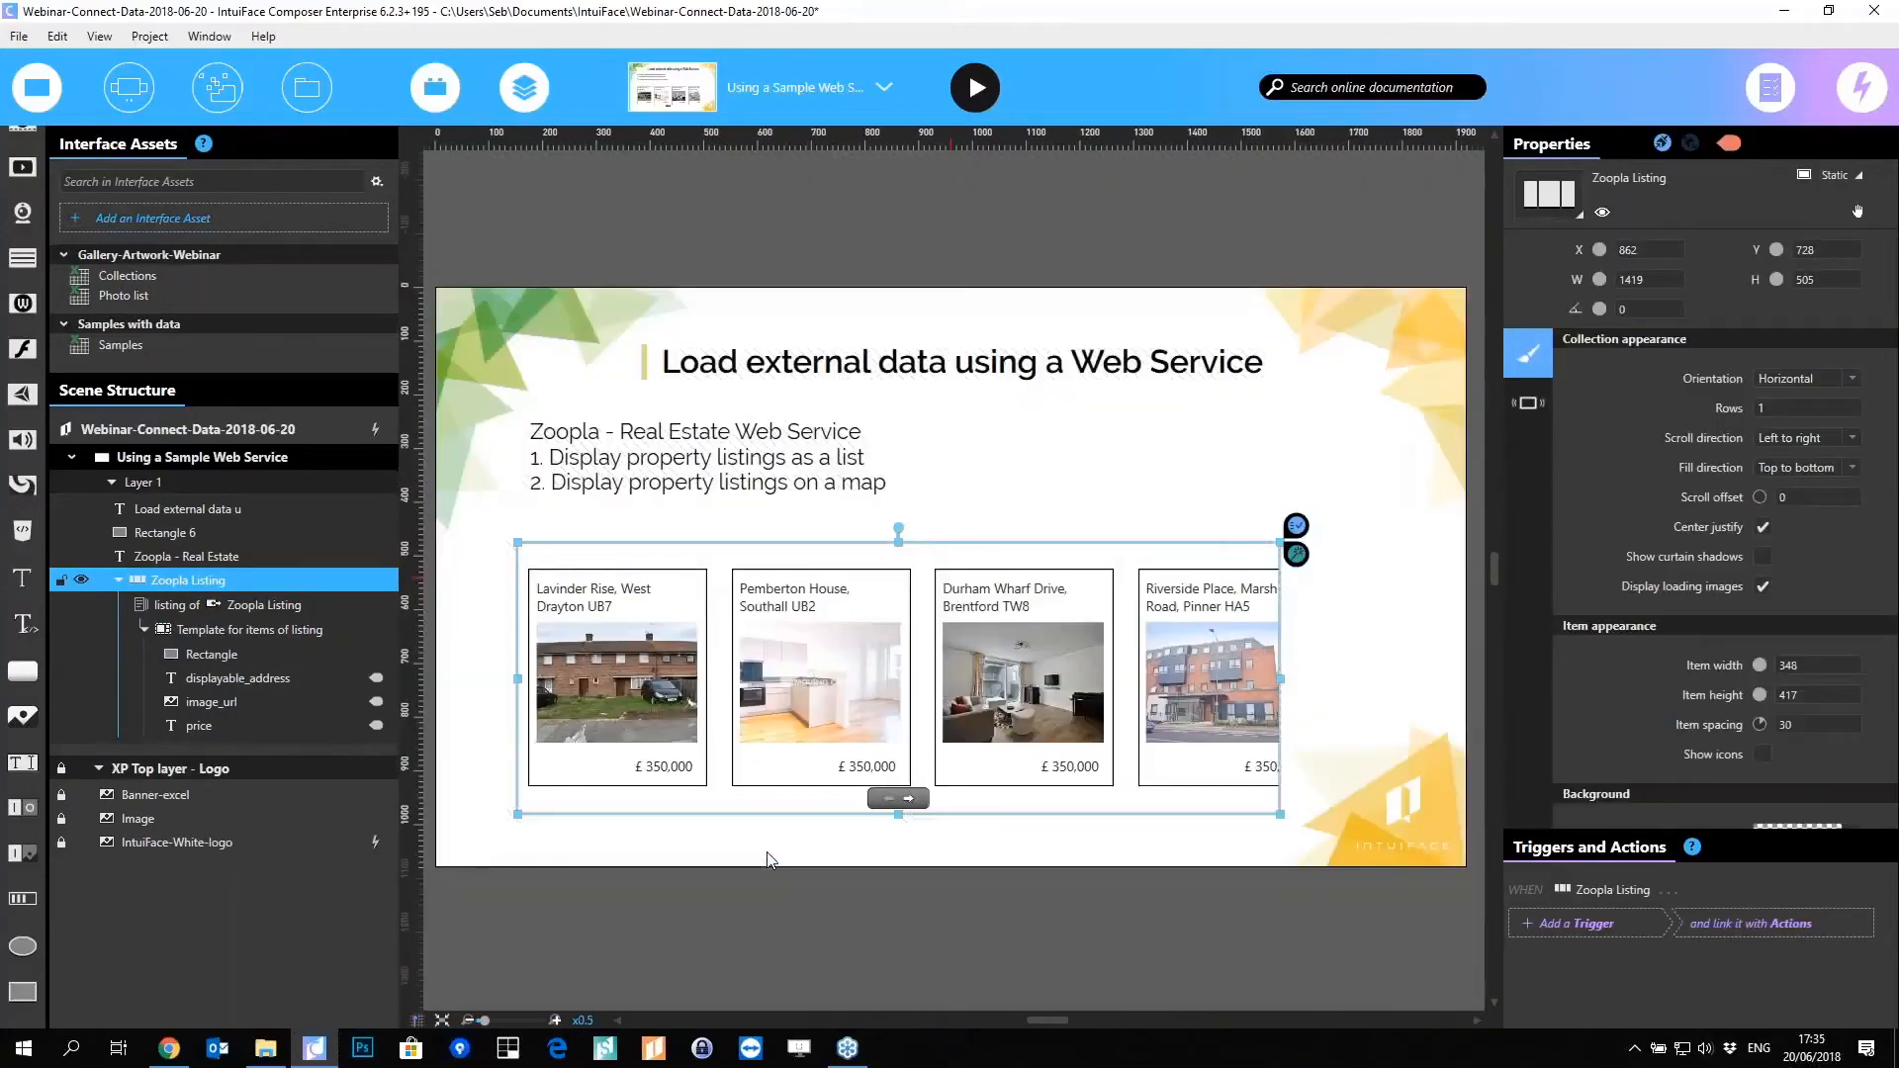
Step: Make the Zoopla Listing collection vertical and resize it into a narrow 381-wide column at the right edge
{"action": "left_click", "coordinate": [767, 858]}
{"action": "left_click", "coordinate": [1087, 605]}
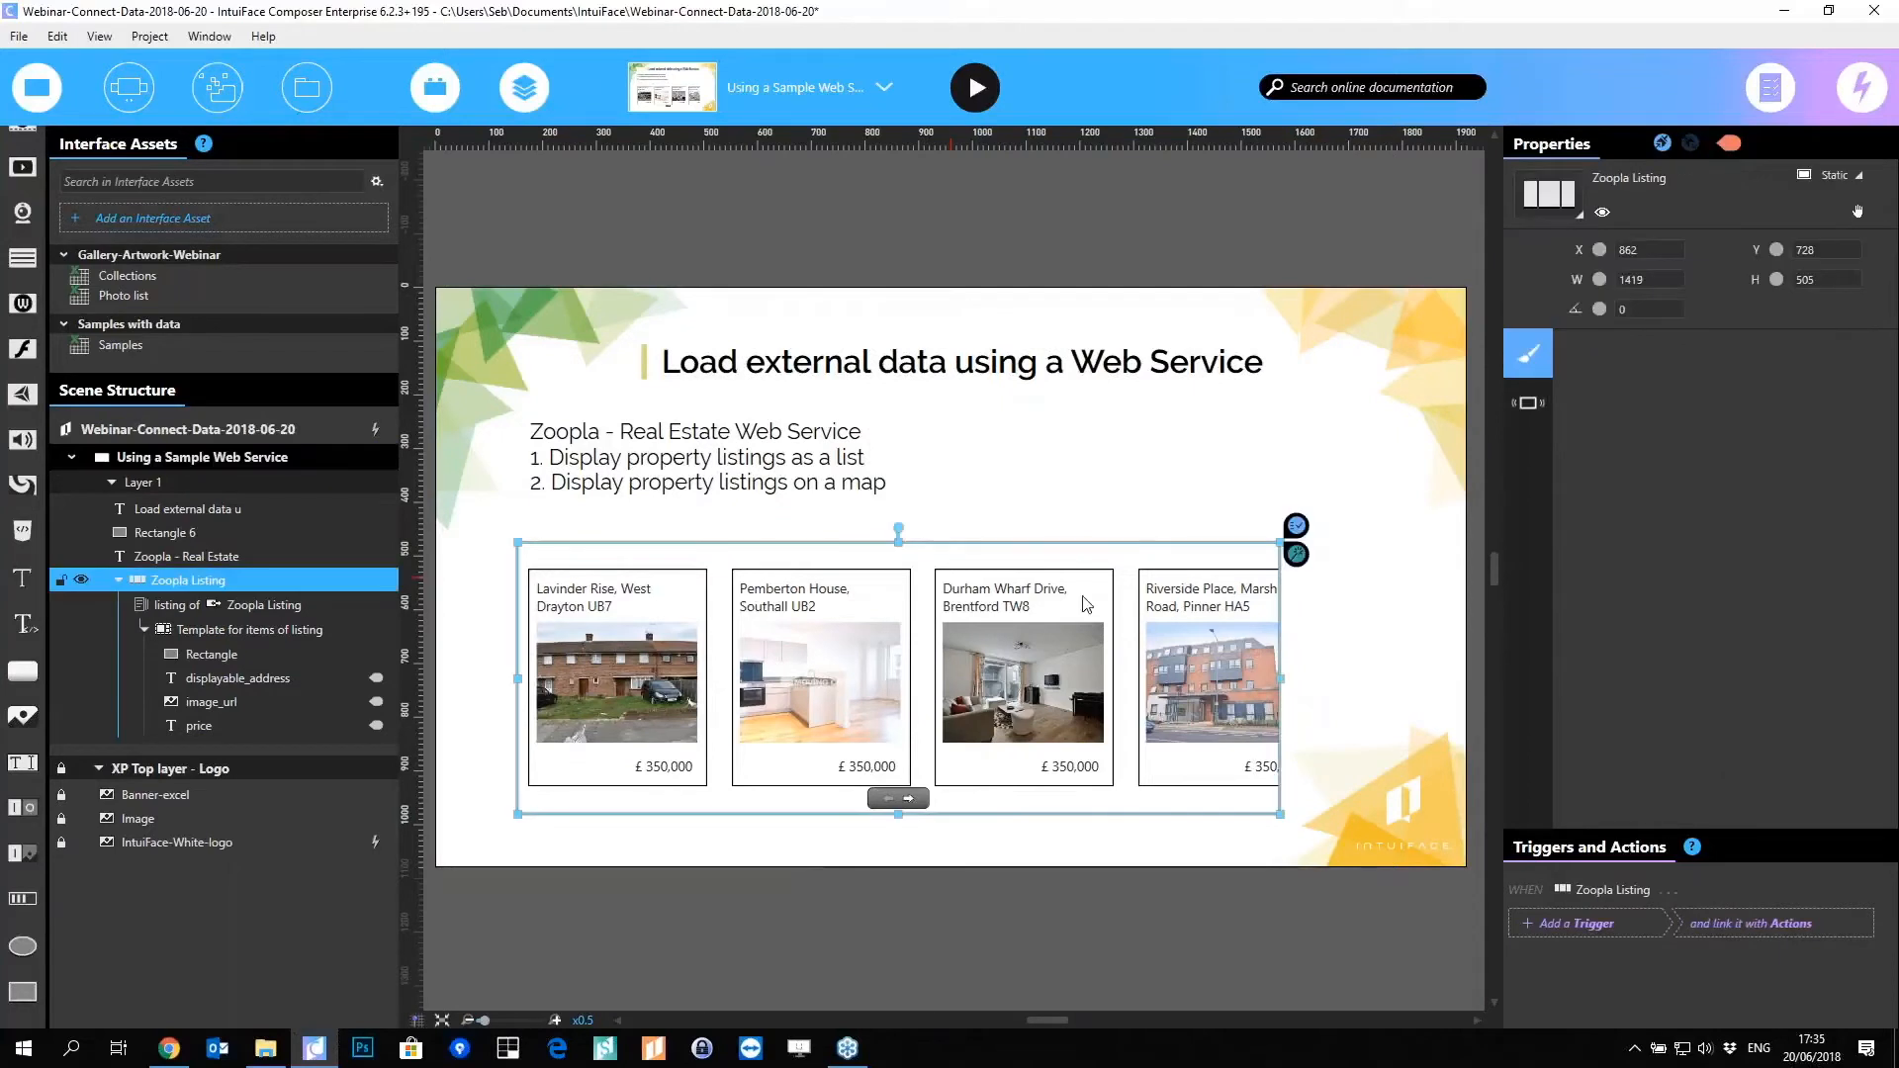
{"action": "left_click", "coordinate": [1579, 212]}
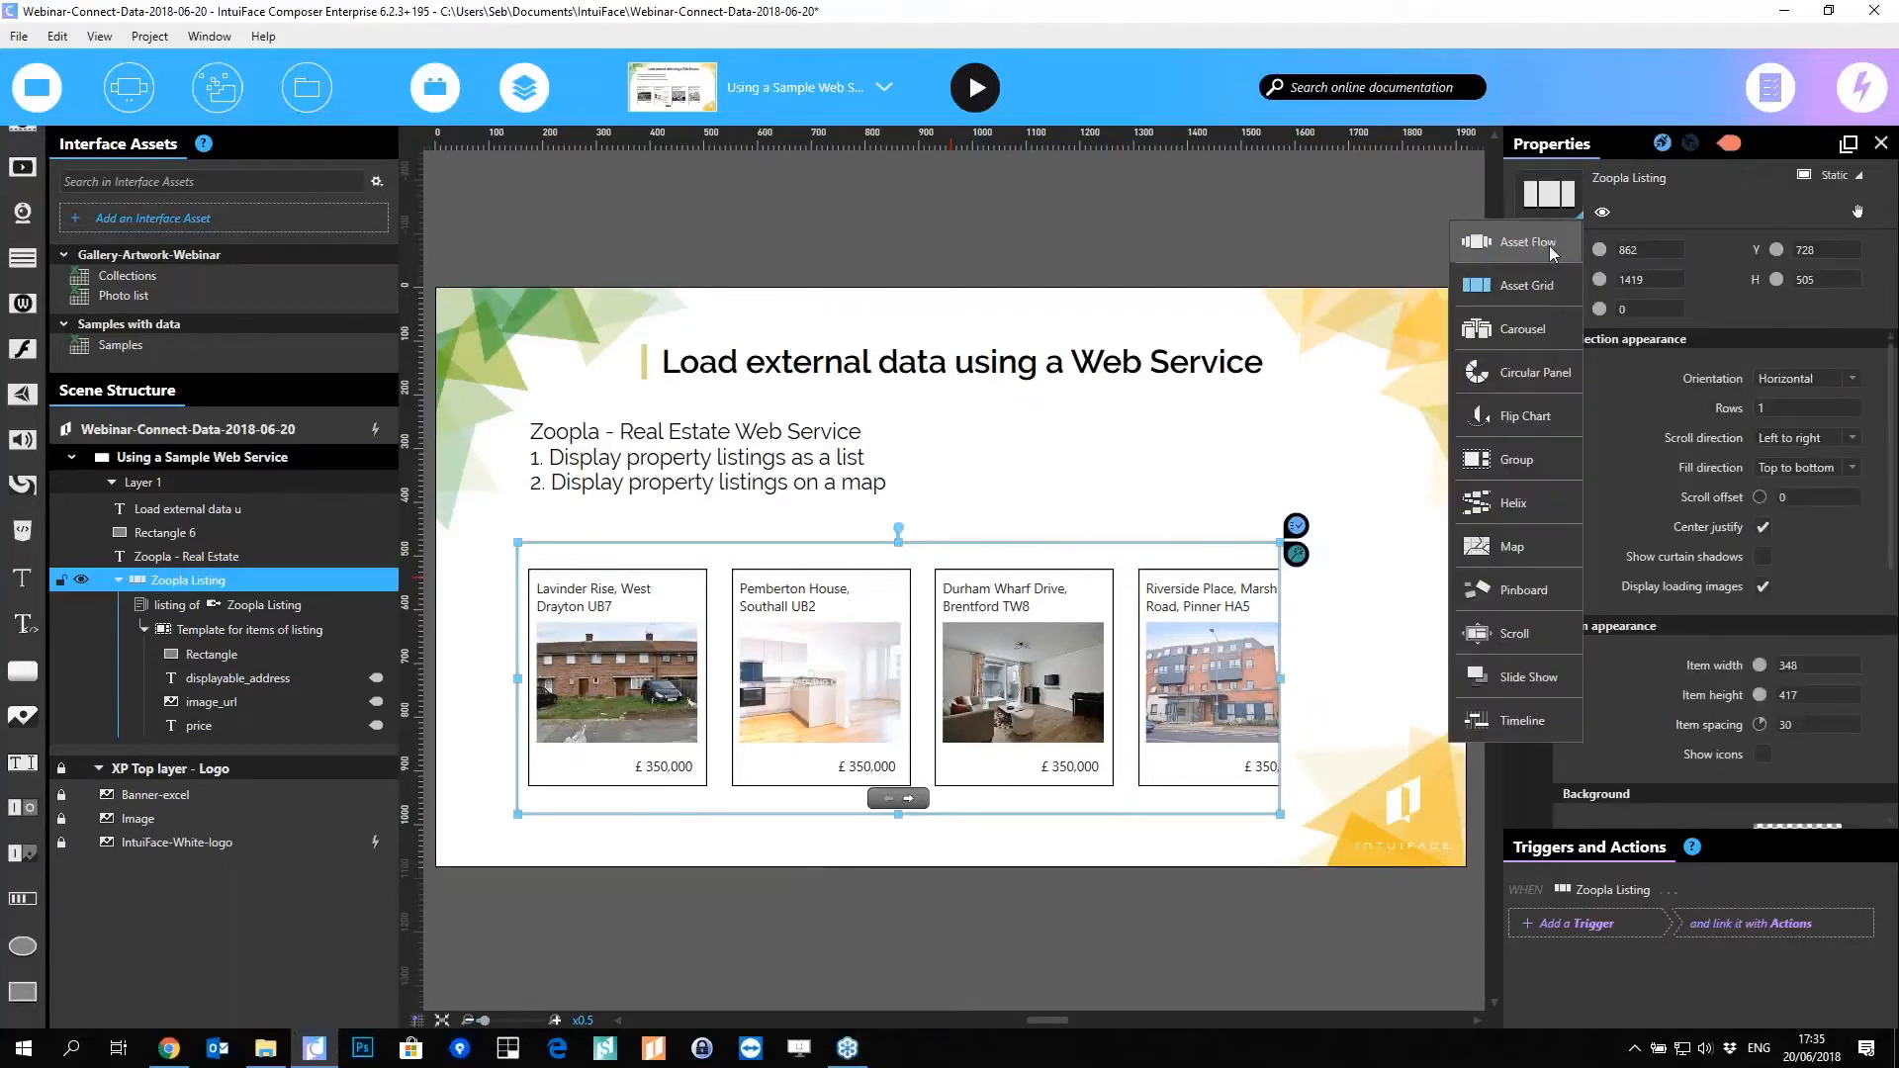
{"action": "left_click", "coordinate": [1850, 378]}
{"action": "left_click", "coordinate": [1800, 386]}
{"action": "left_click", "coordinate": [1778, 418]}
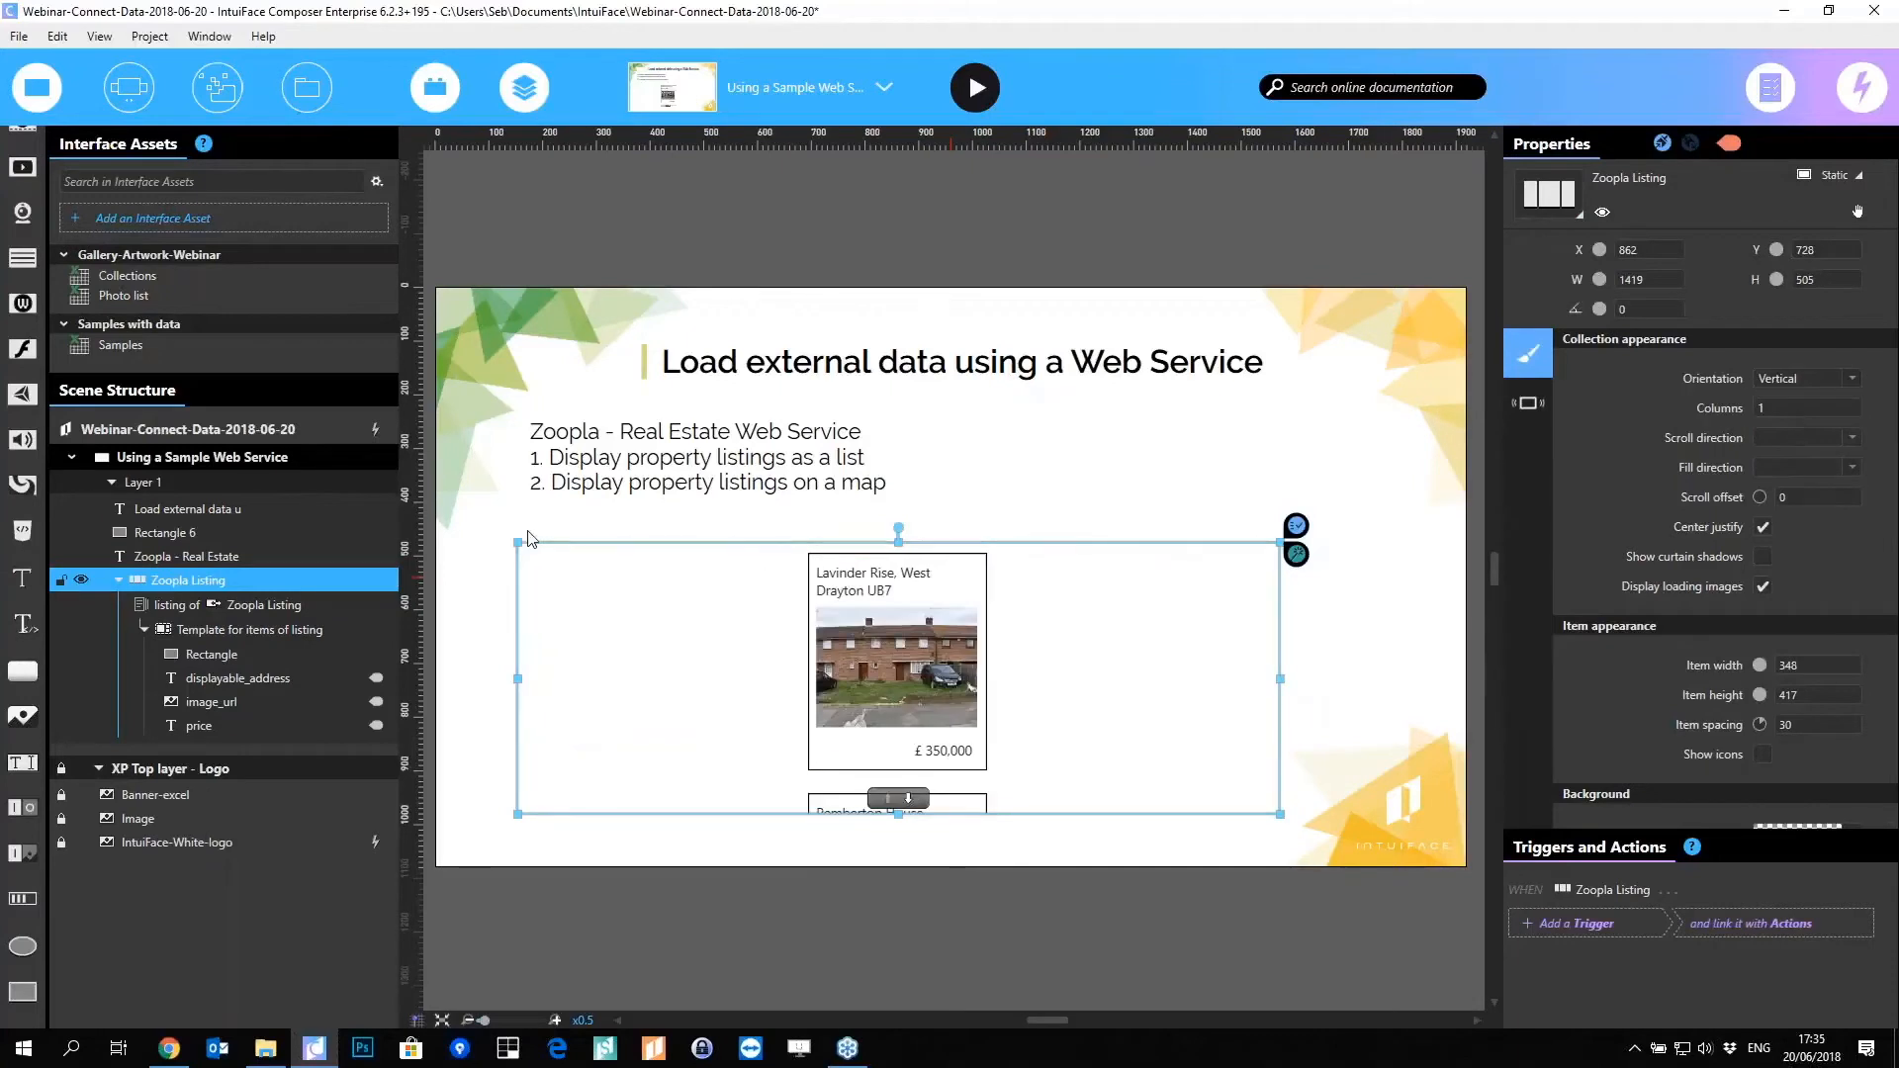
{"action": "left_click_drag", "start_coordinate": [1212, 485], "coordinate": [1395, 532]}
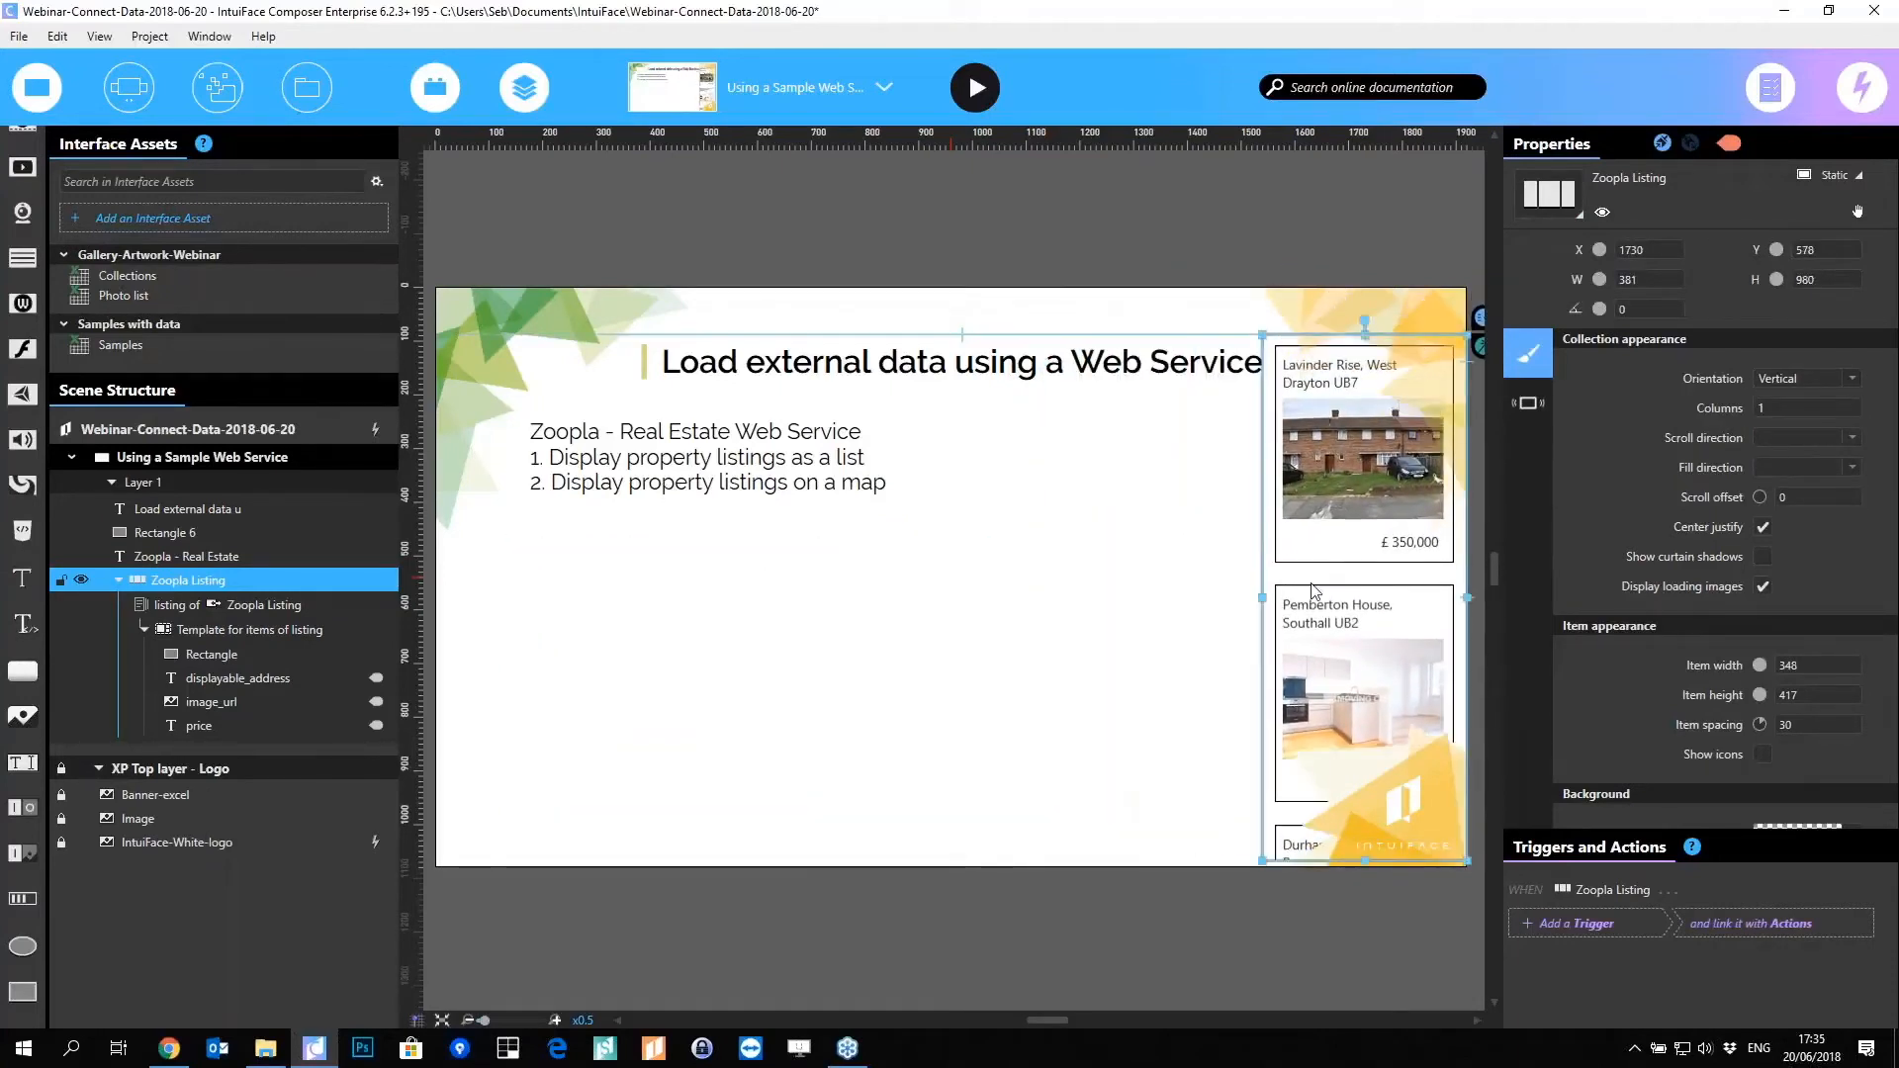
{"action": "left_click", "coordinate": [1124, 732]}
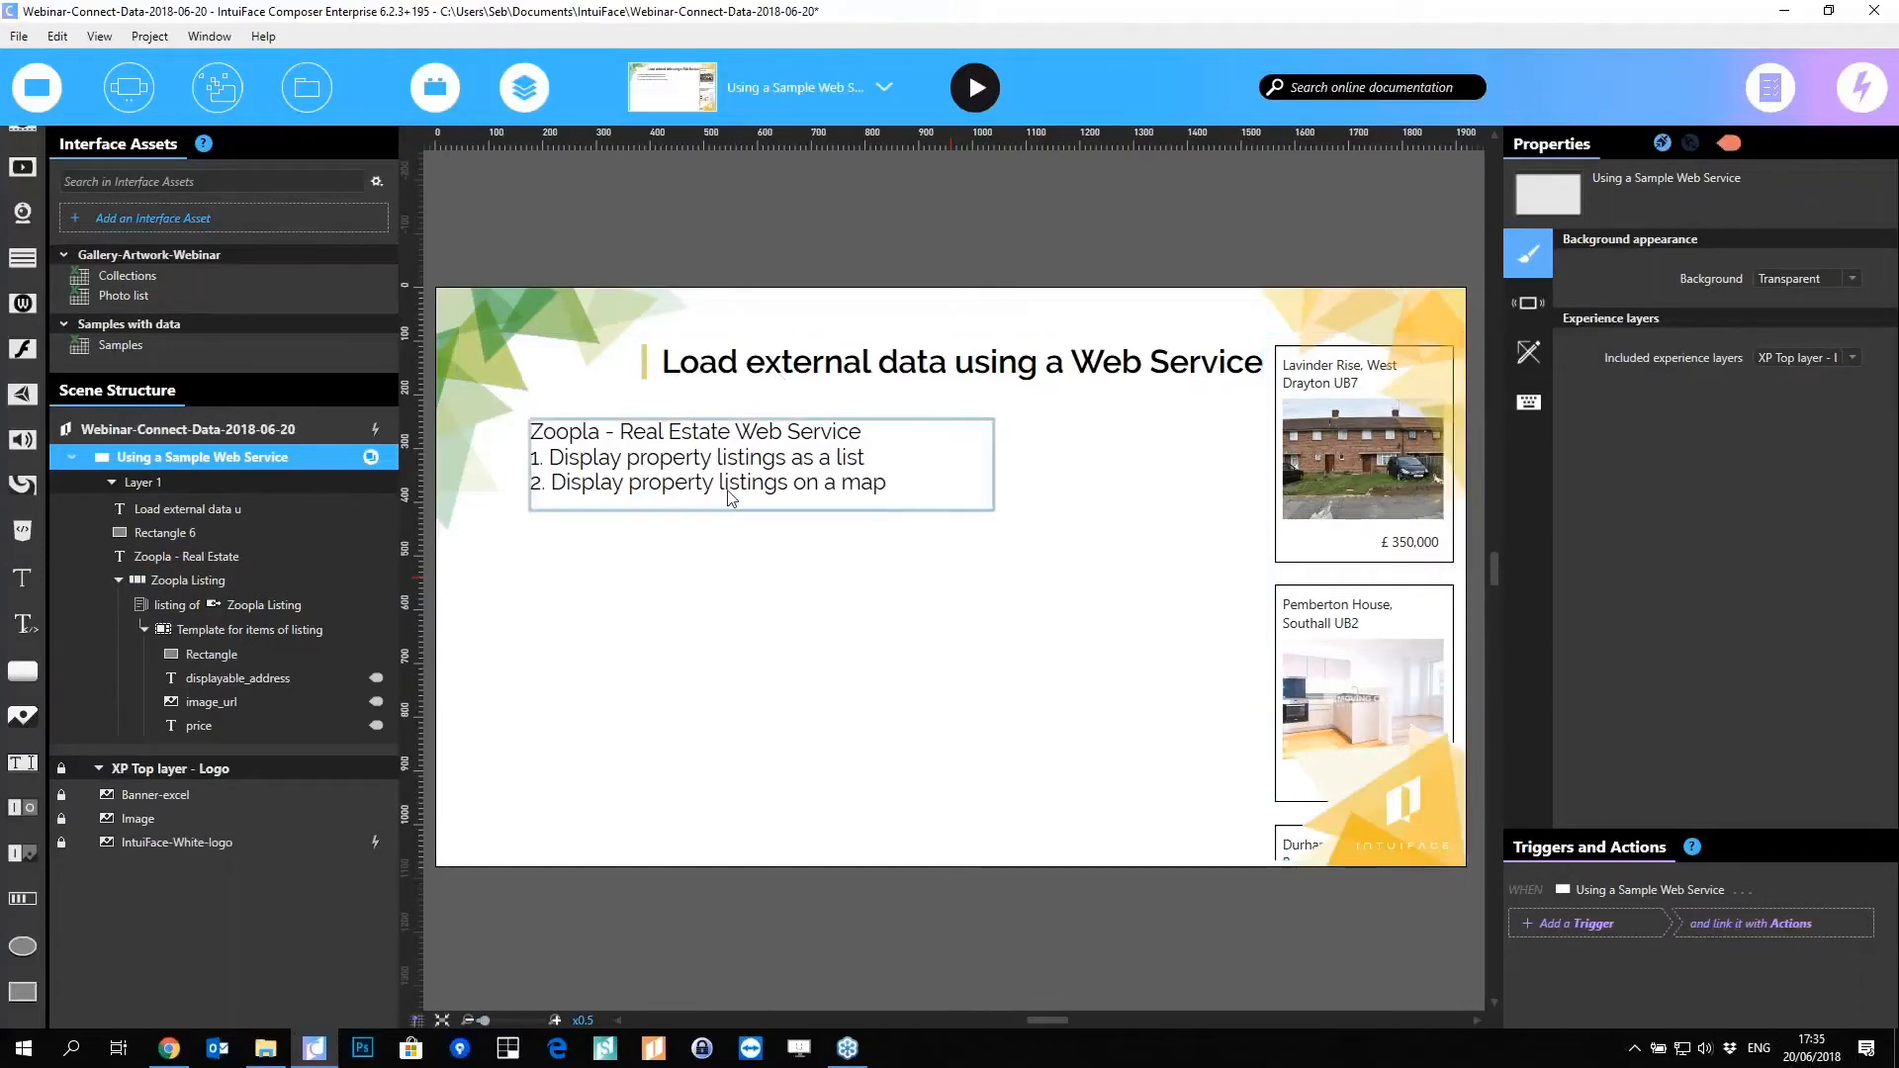
{"action": "left_click", "coordinate": [1383, 529]}
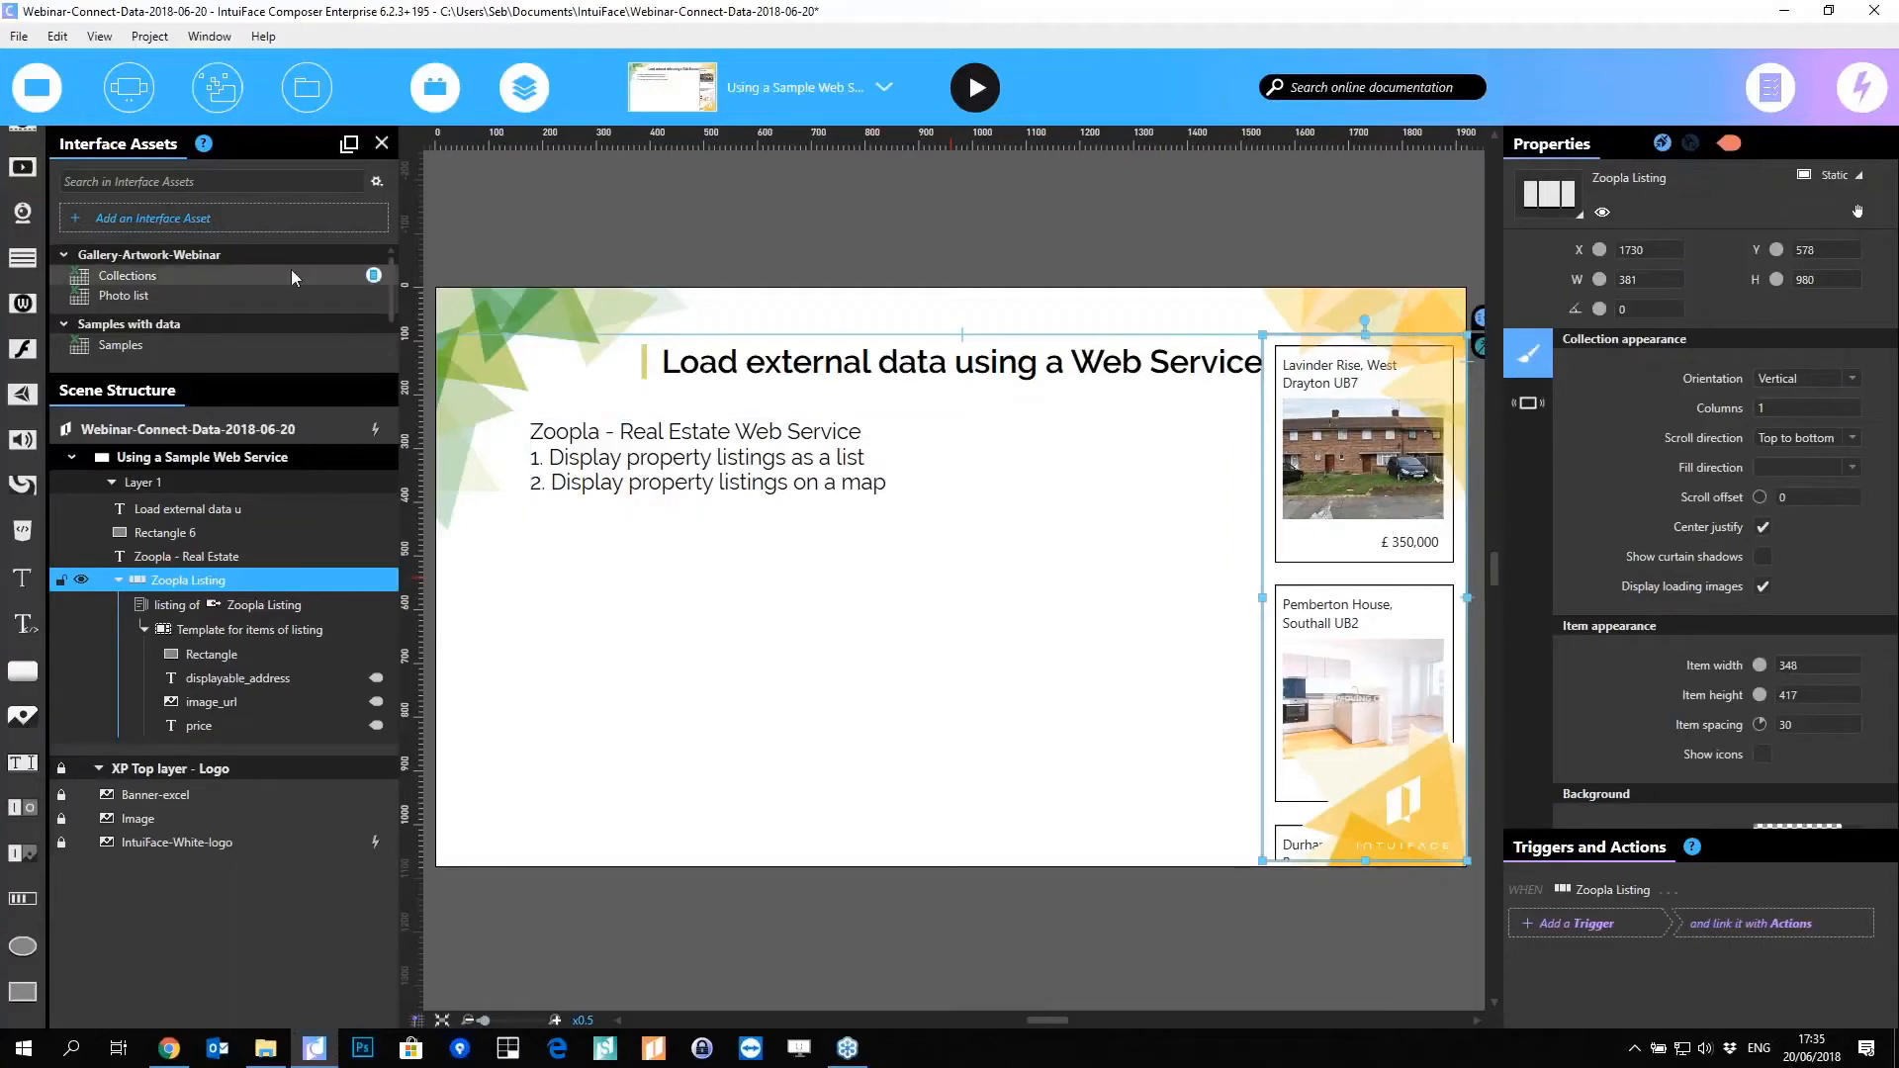
{"action": "scroll", "coordinate": [314, 363], "scroll_direction": "down", "scroll_amount": 1}
{"action": "left_click", "coordinate": [376, 347]}
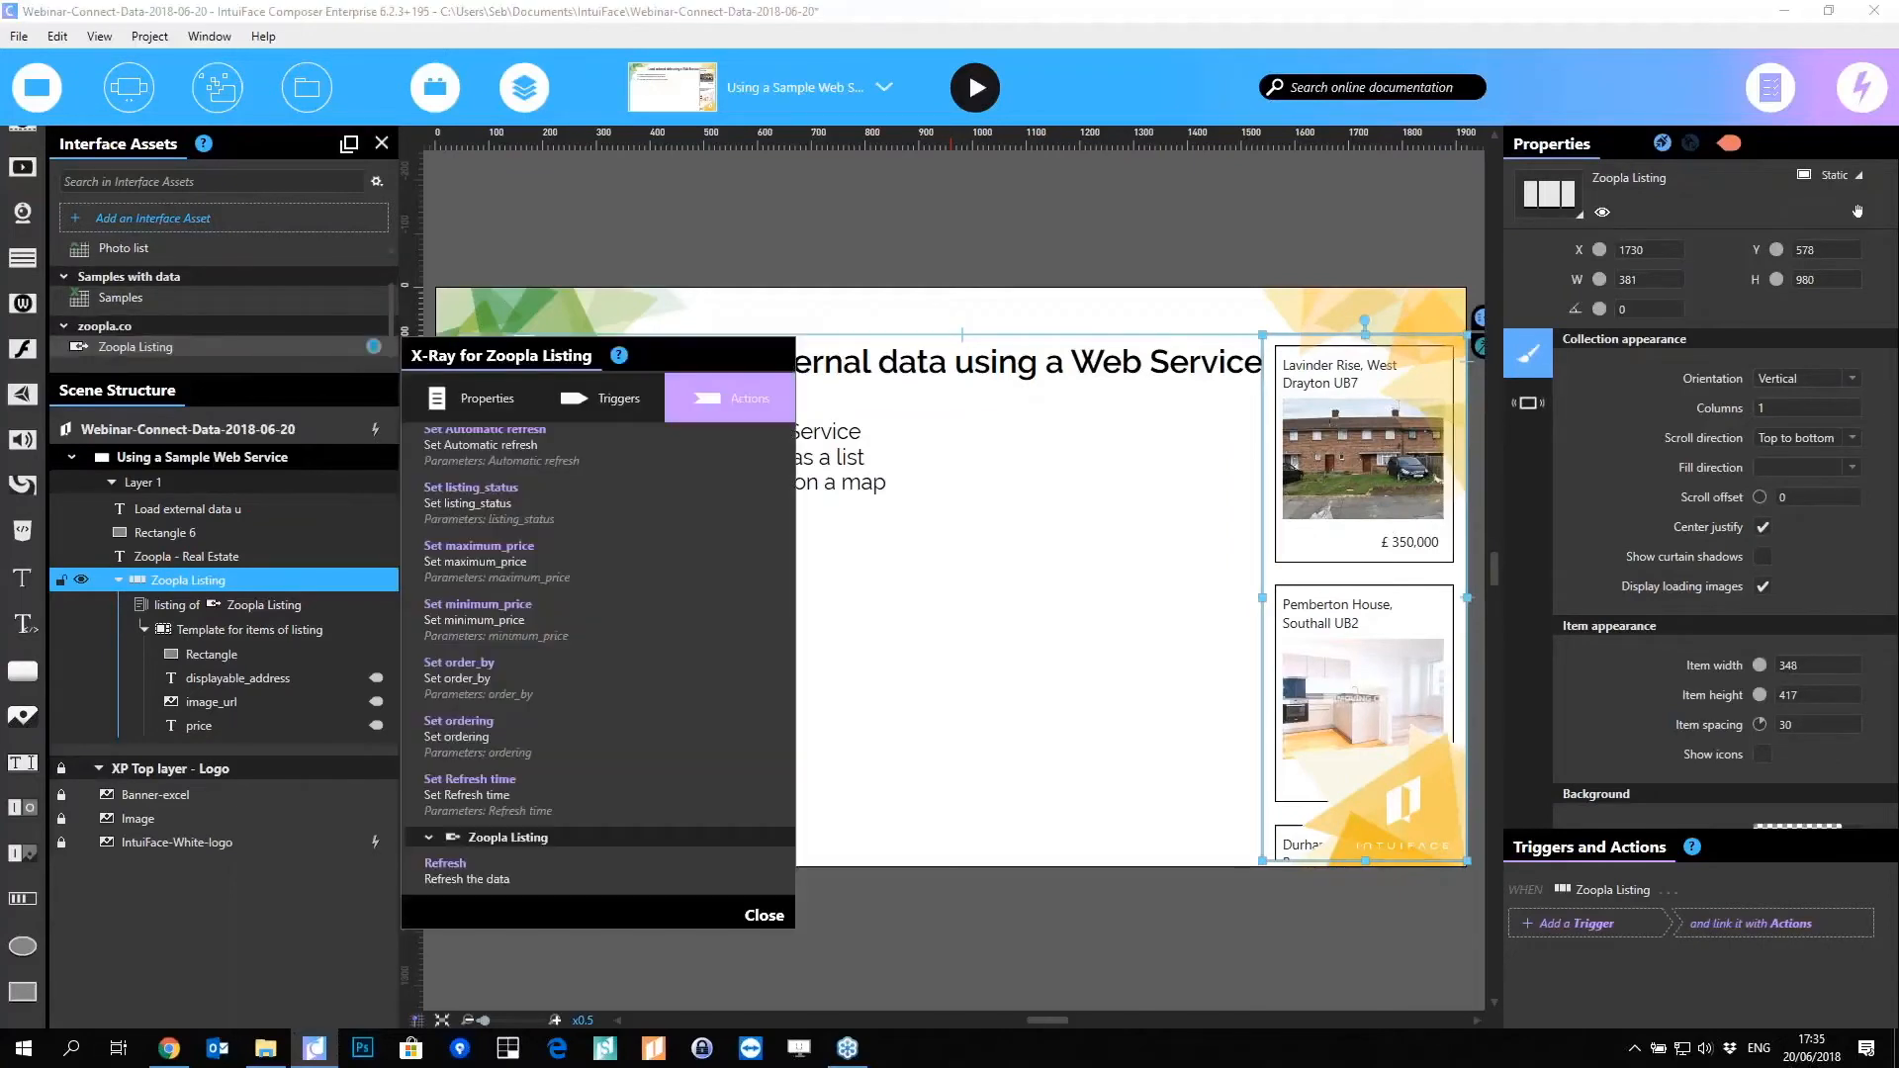
{"action": "left_click", "coordinate": [480, 399]}
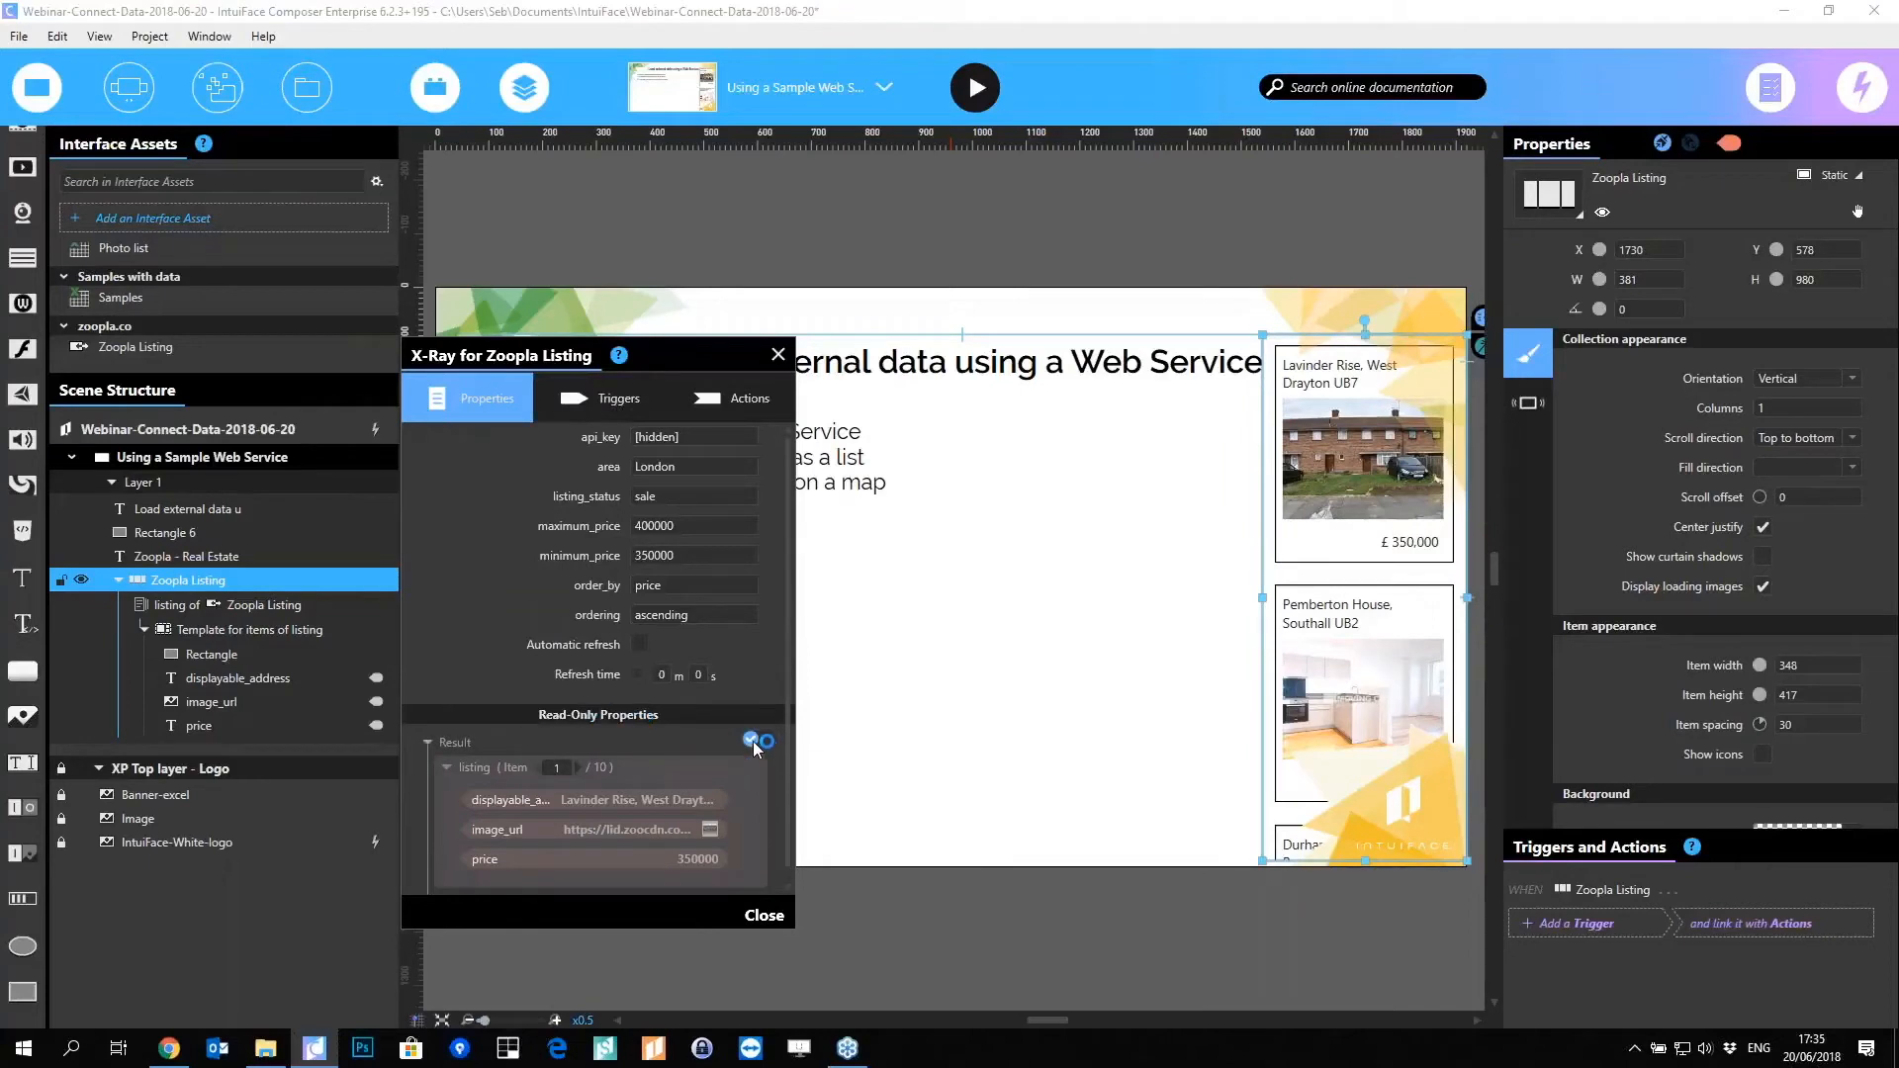
{"action": "left_click_drag", "start_coordinate": [648, 801], "coordinate": [613, 867]}
{"action": "left_click", "coordinate": [754, 741]}
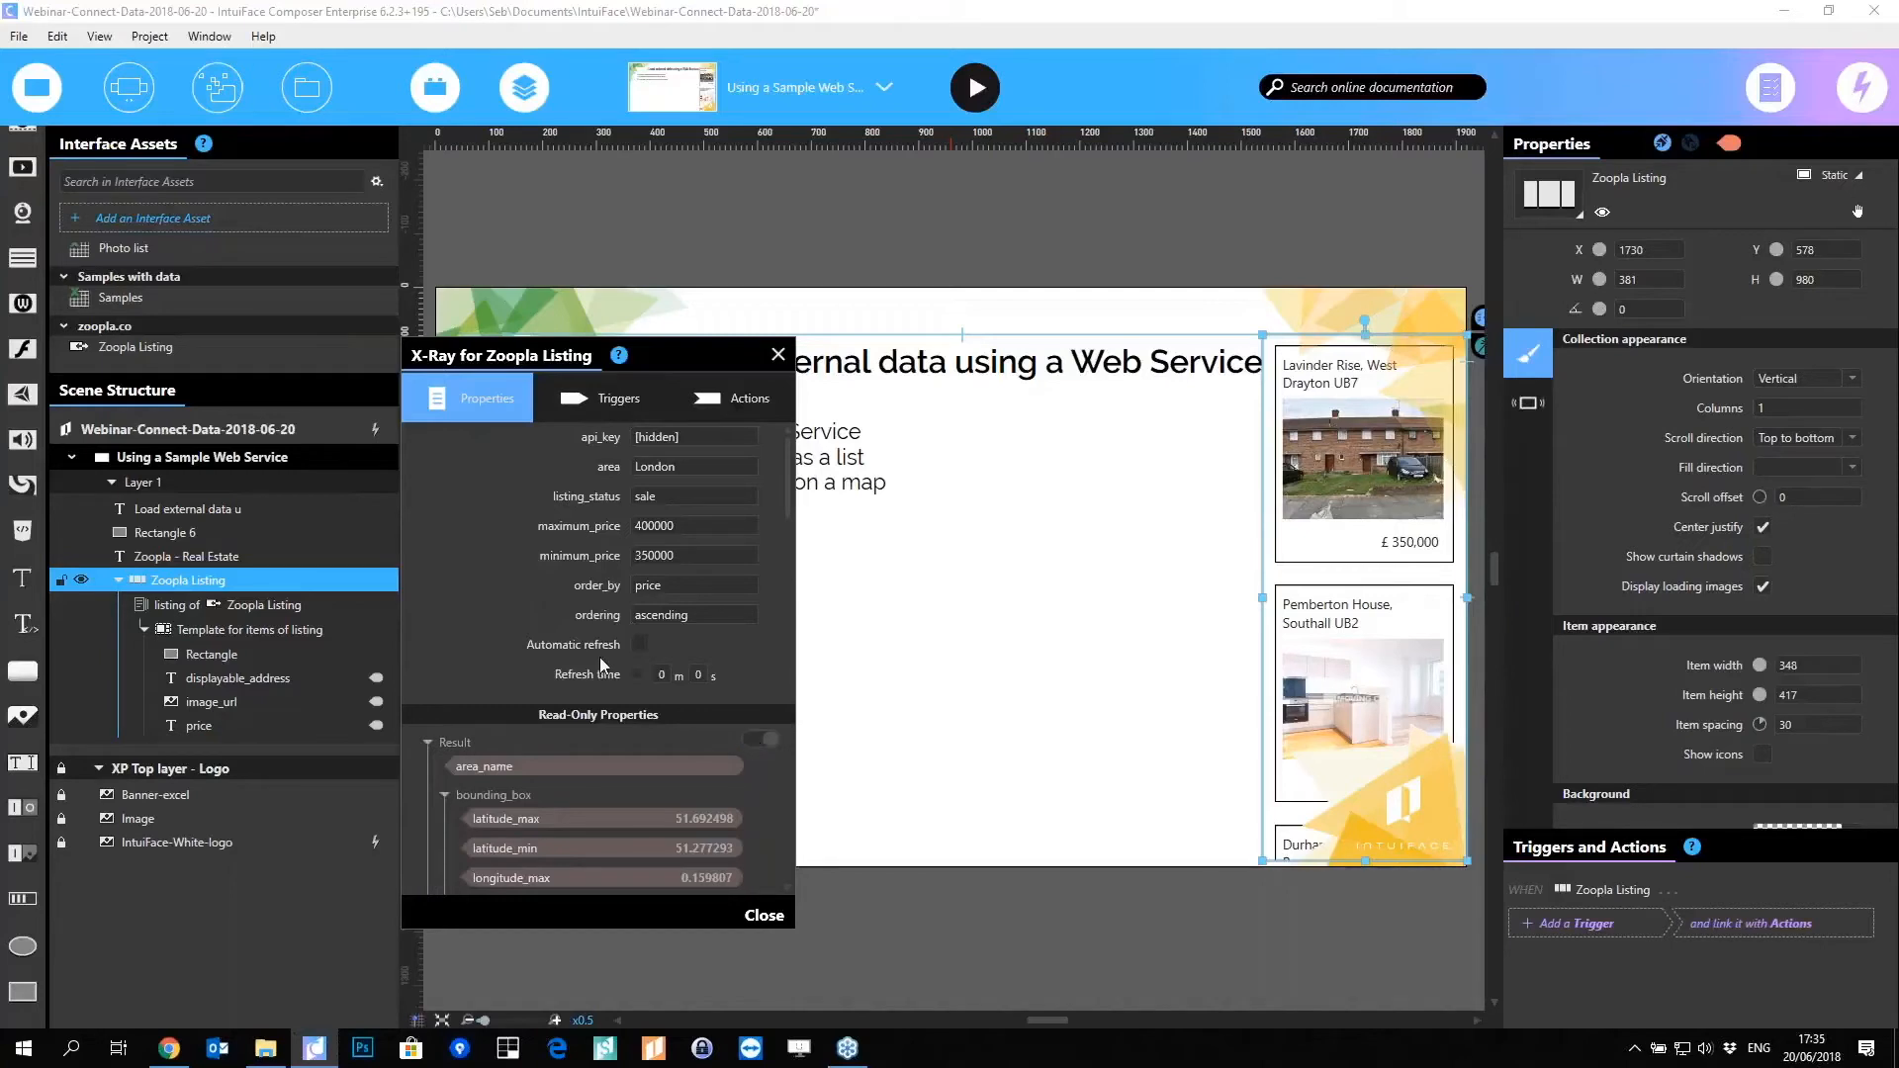
{"action": "left_click_drag", "start_coordinate": [728, 784], "coordinate": [728, 1011]}
{"action": "scroll", "coordinate": [747, 734], "scroll_direction": "down", "scroll_amount": 3}
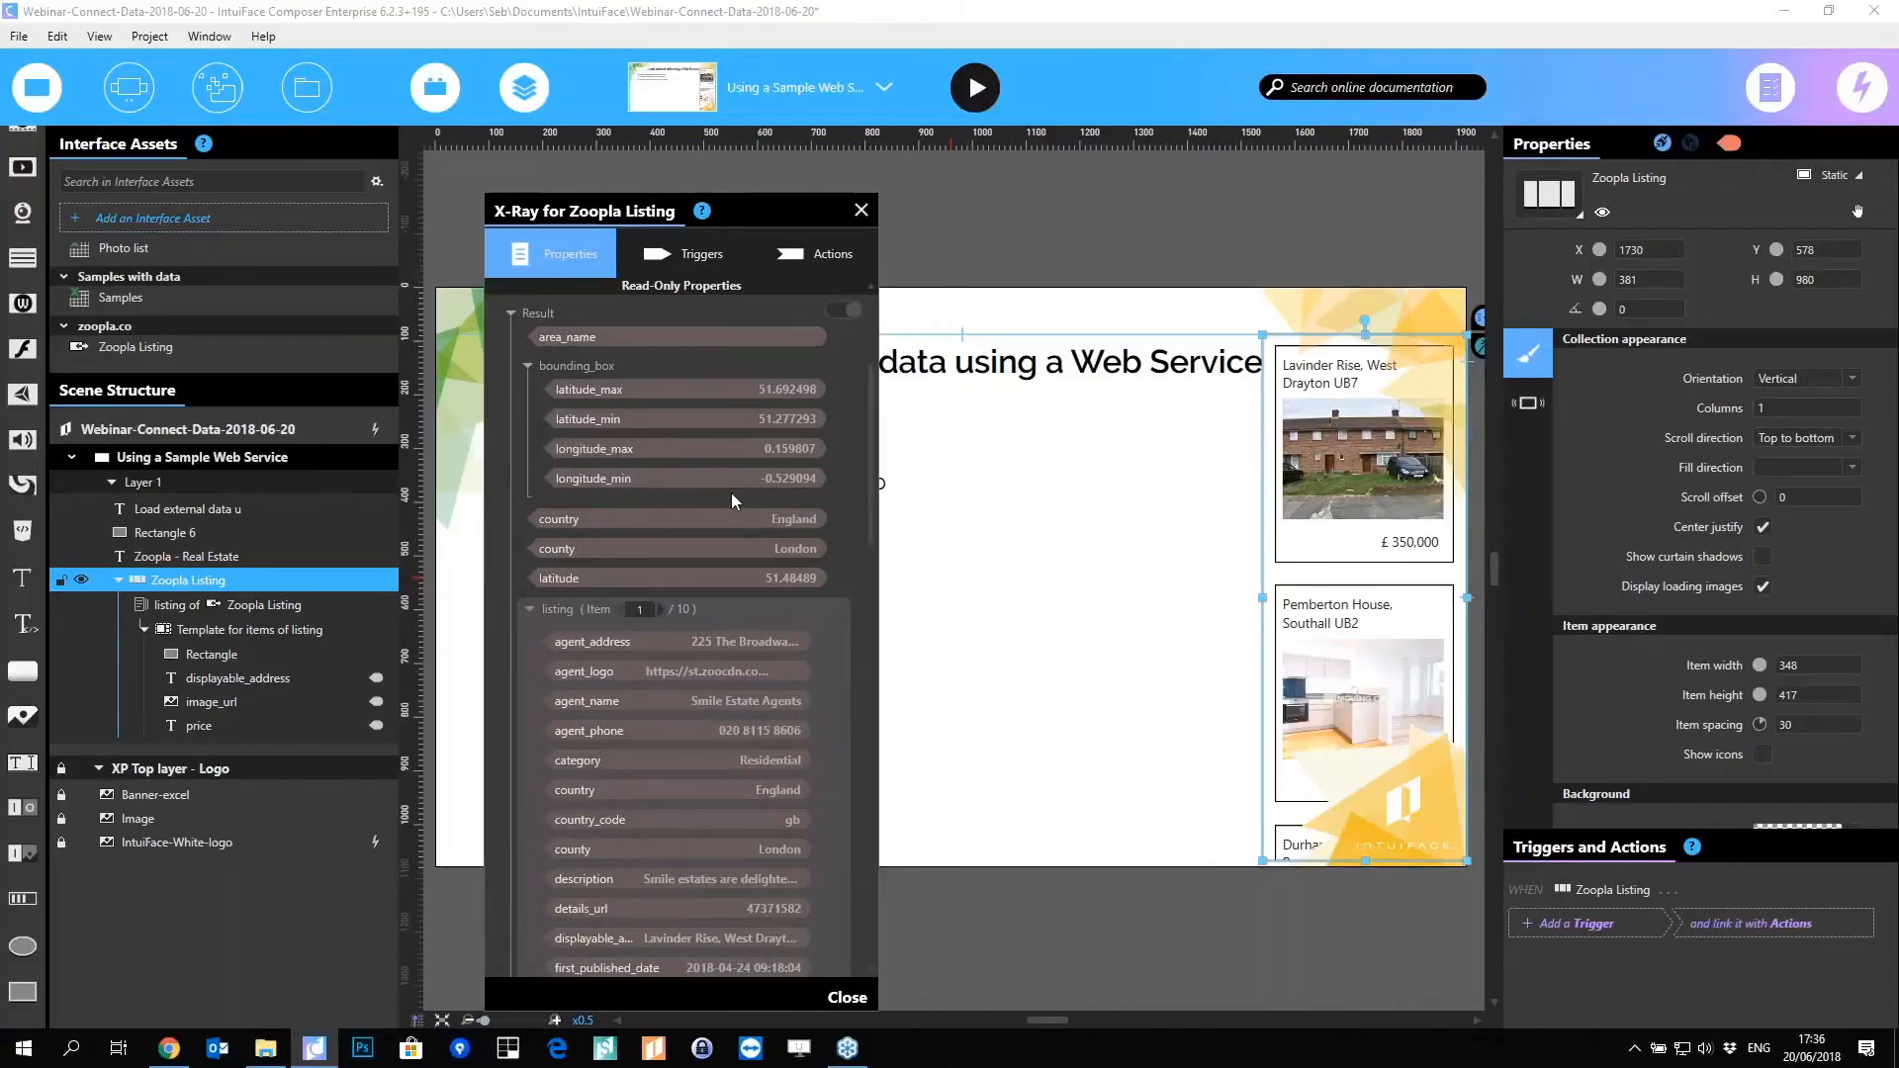
{"action": "left_click", "coordinate": [860, 210]}
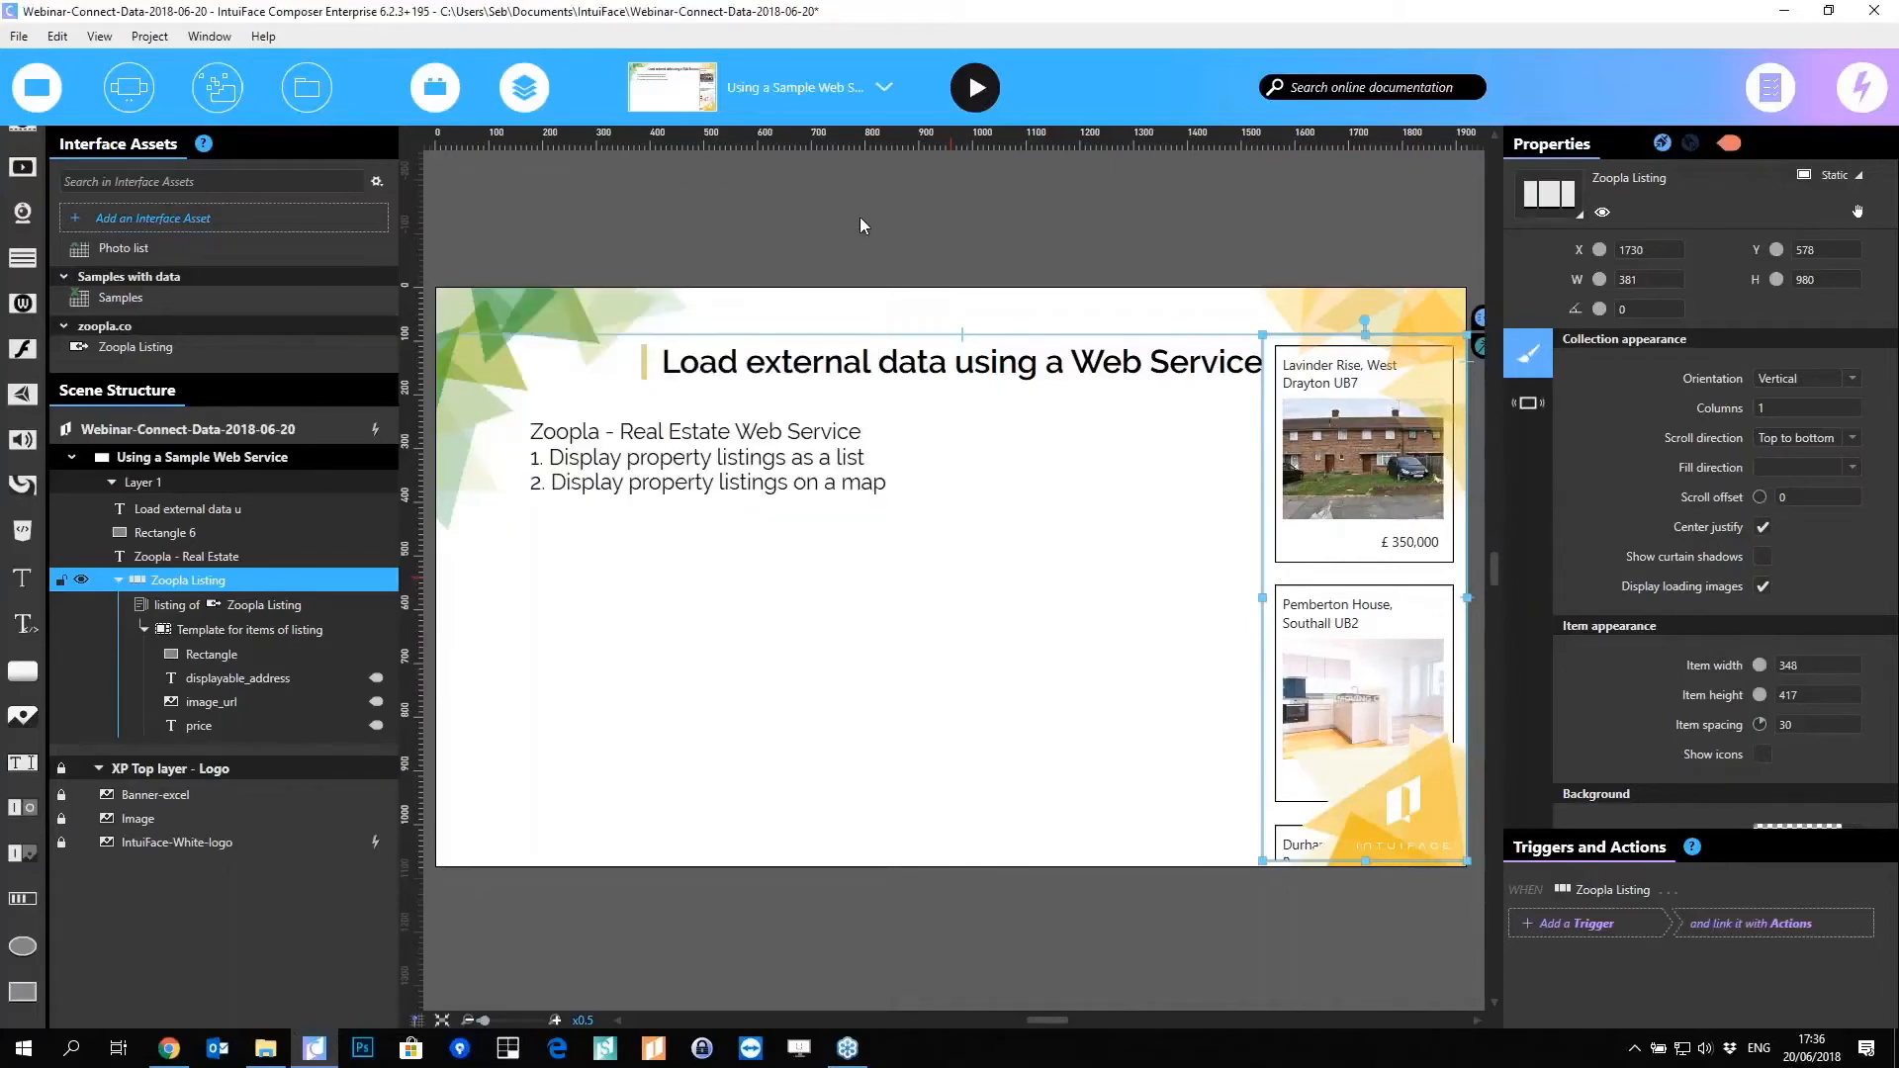
{"action": "left_click", "coordinate": [128, 87]}
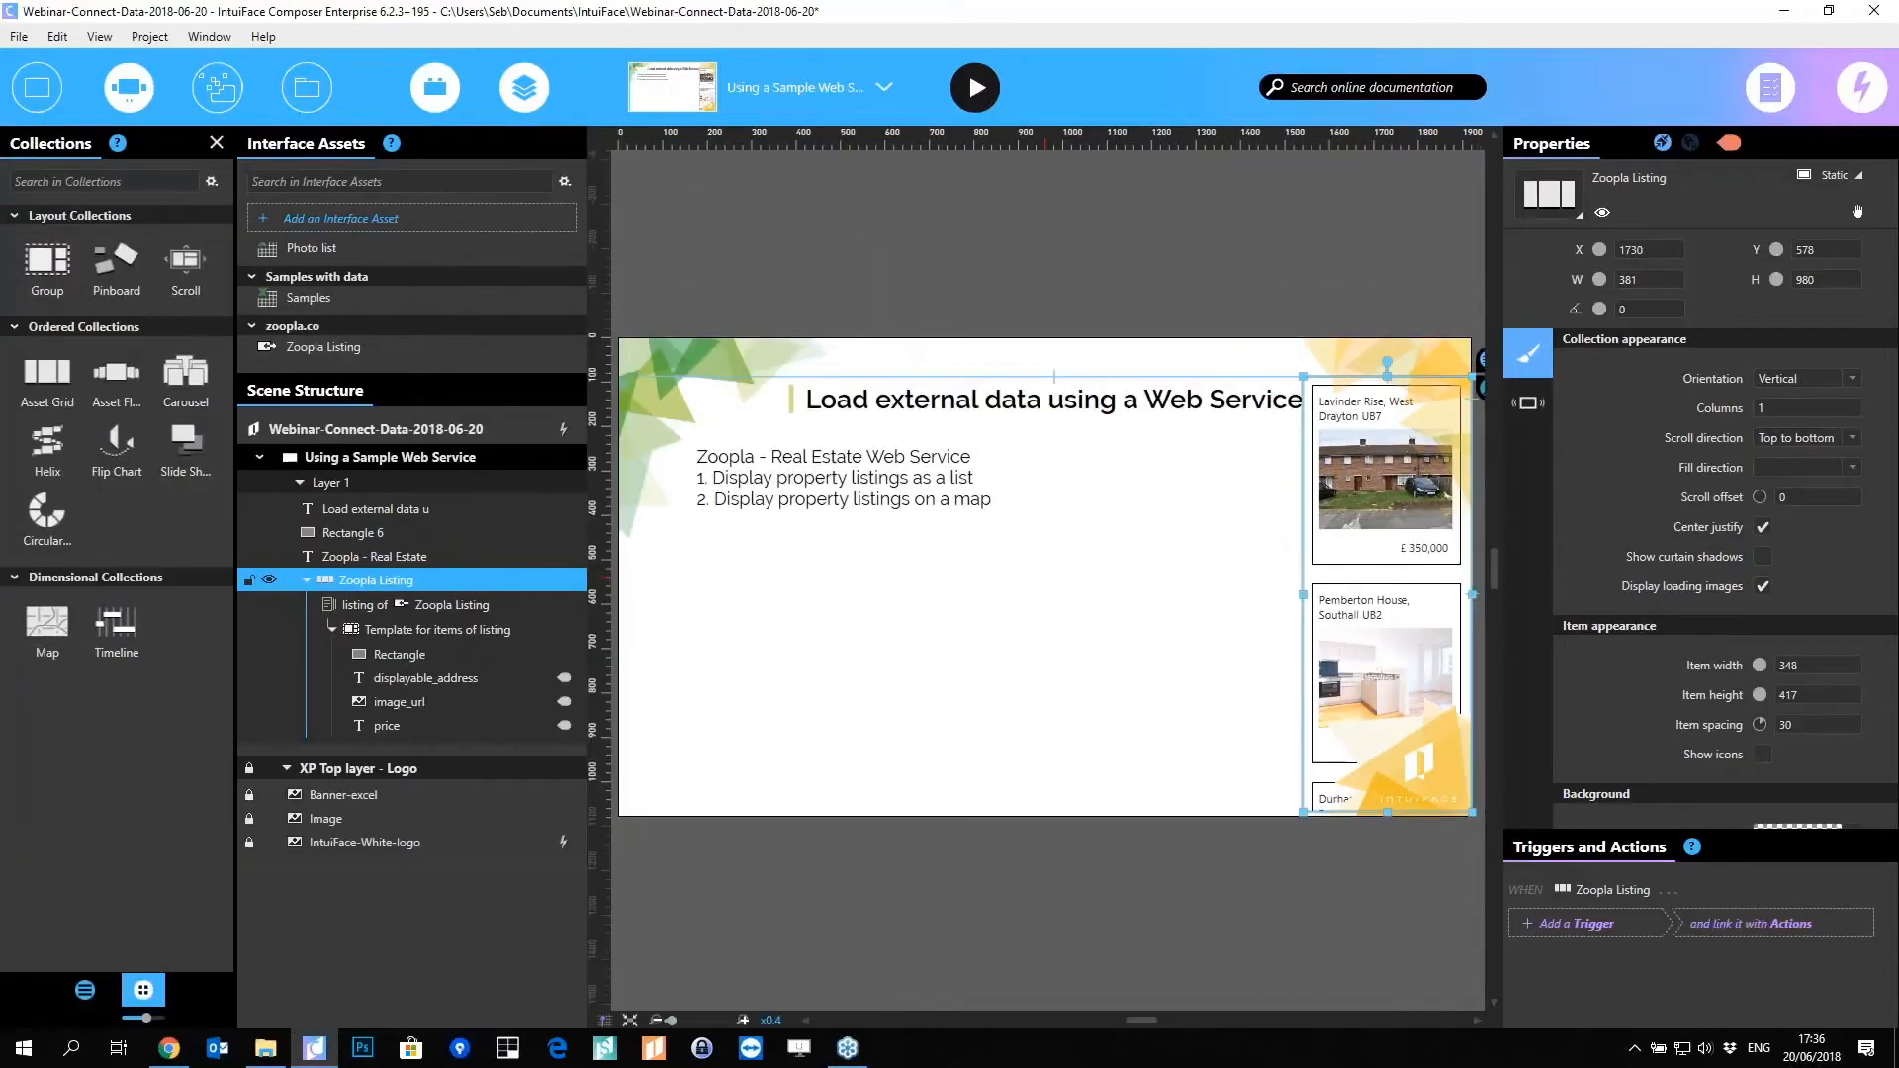
Step: Drop a Map onto the scene and give it a data feed sourced from the Zoopla Listing listing
{"action": "left_click_drag", "start_coordinate": [46, 631], "coordinate": [925, 670]}
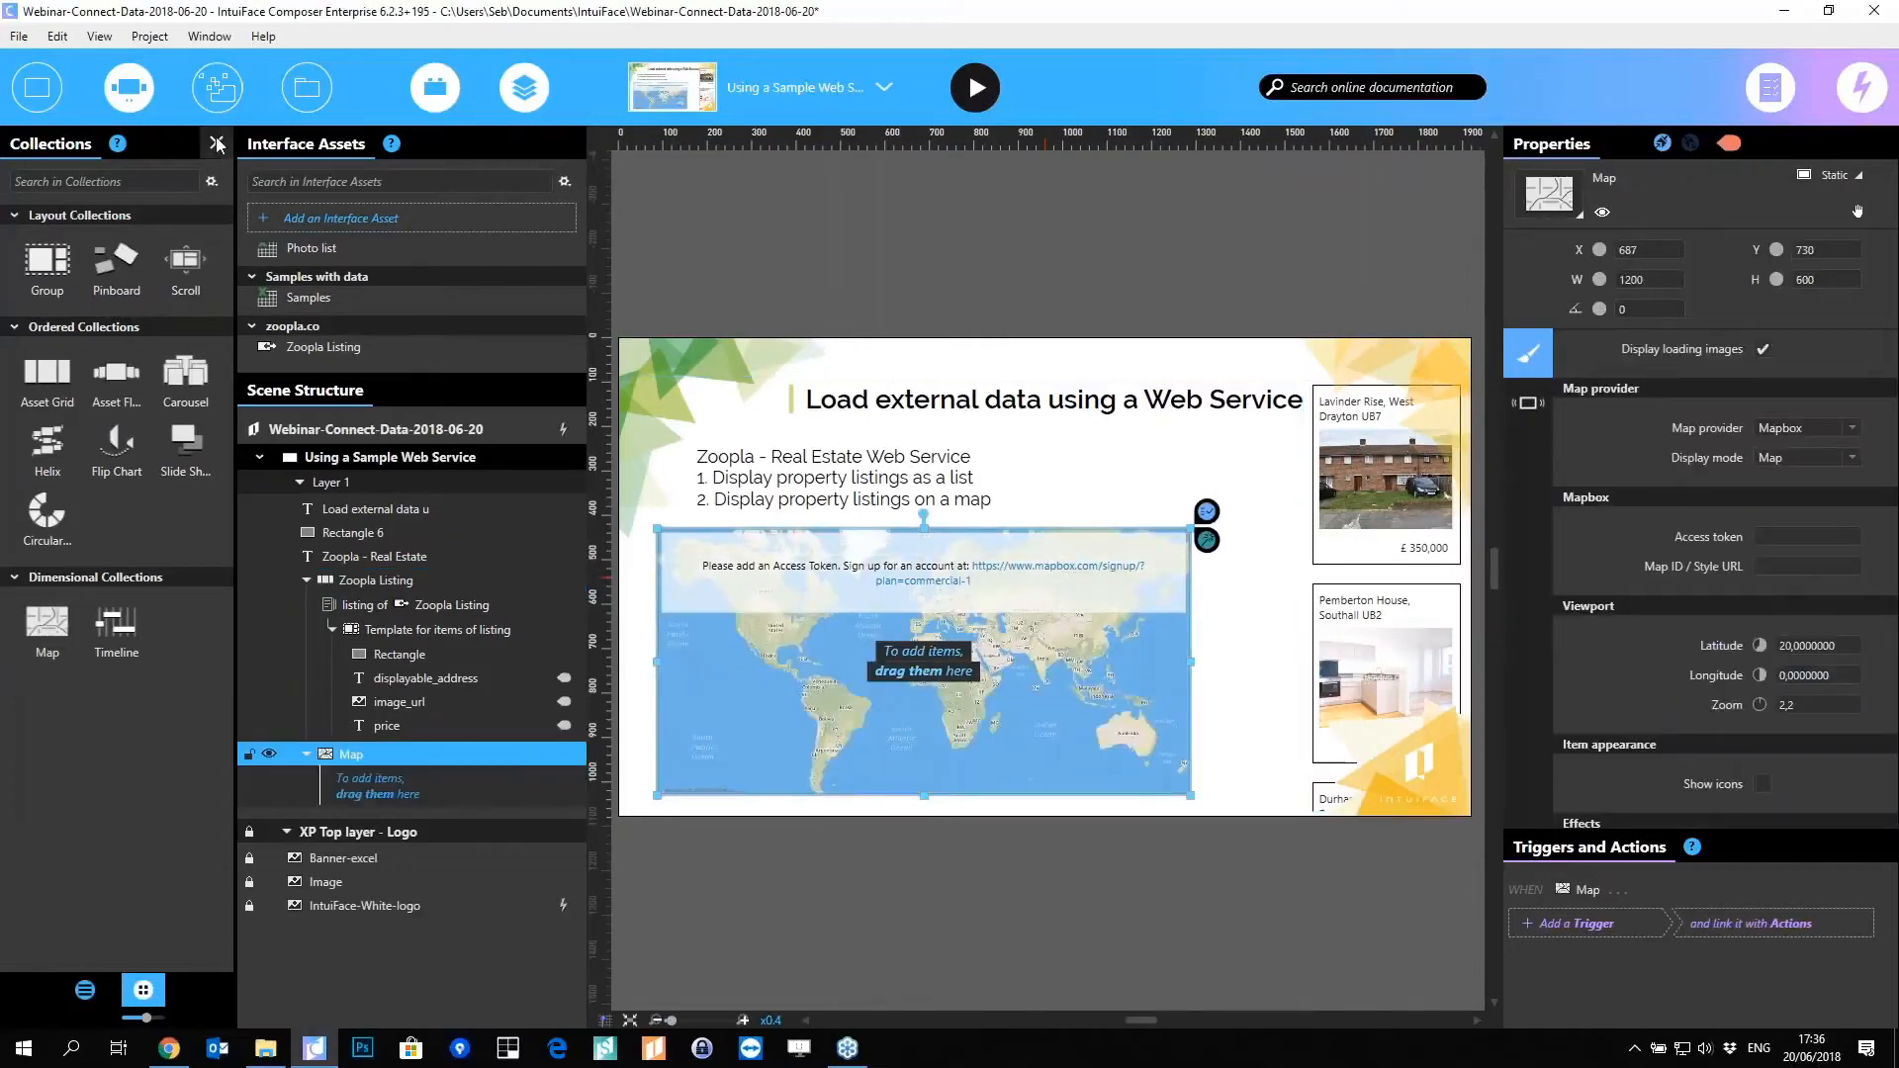
{"action": "left_click", "coordinate": [216, 144]}
{"action": "right_click", "coordinate": [587, 662]}
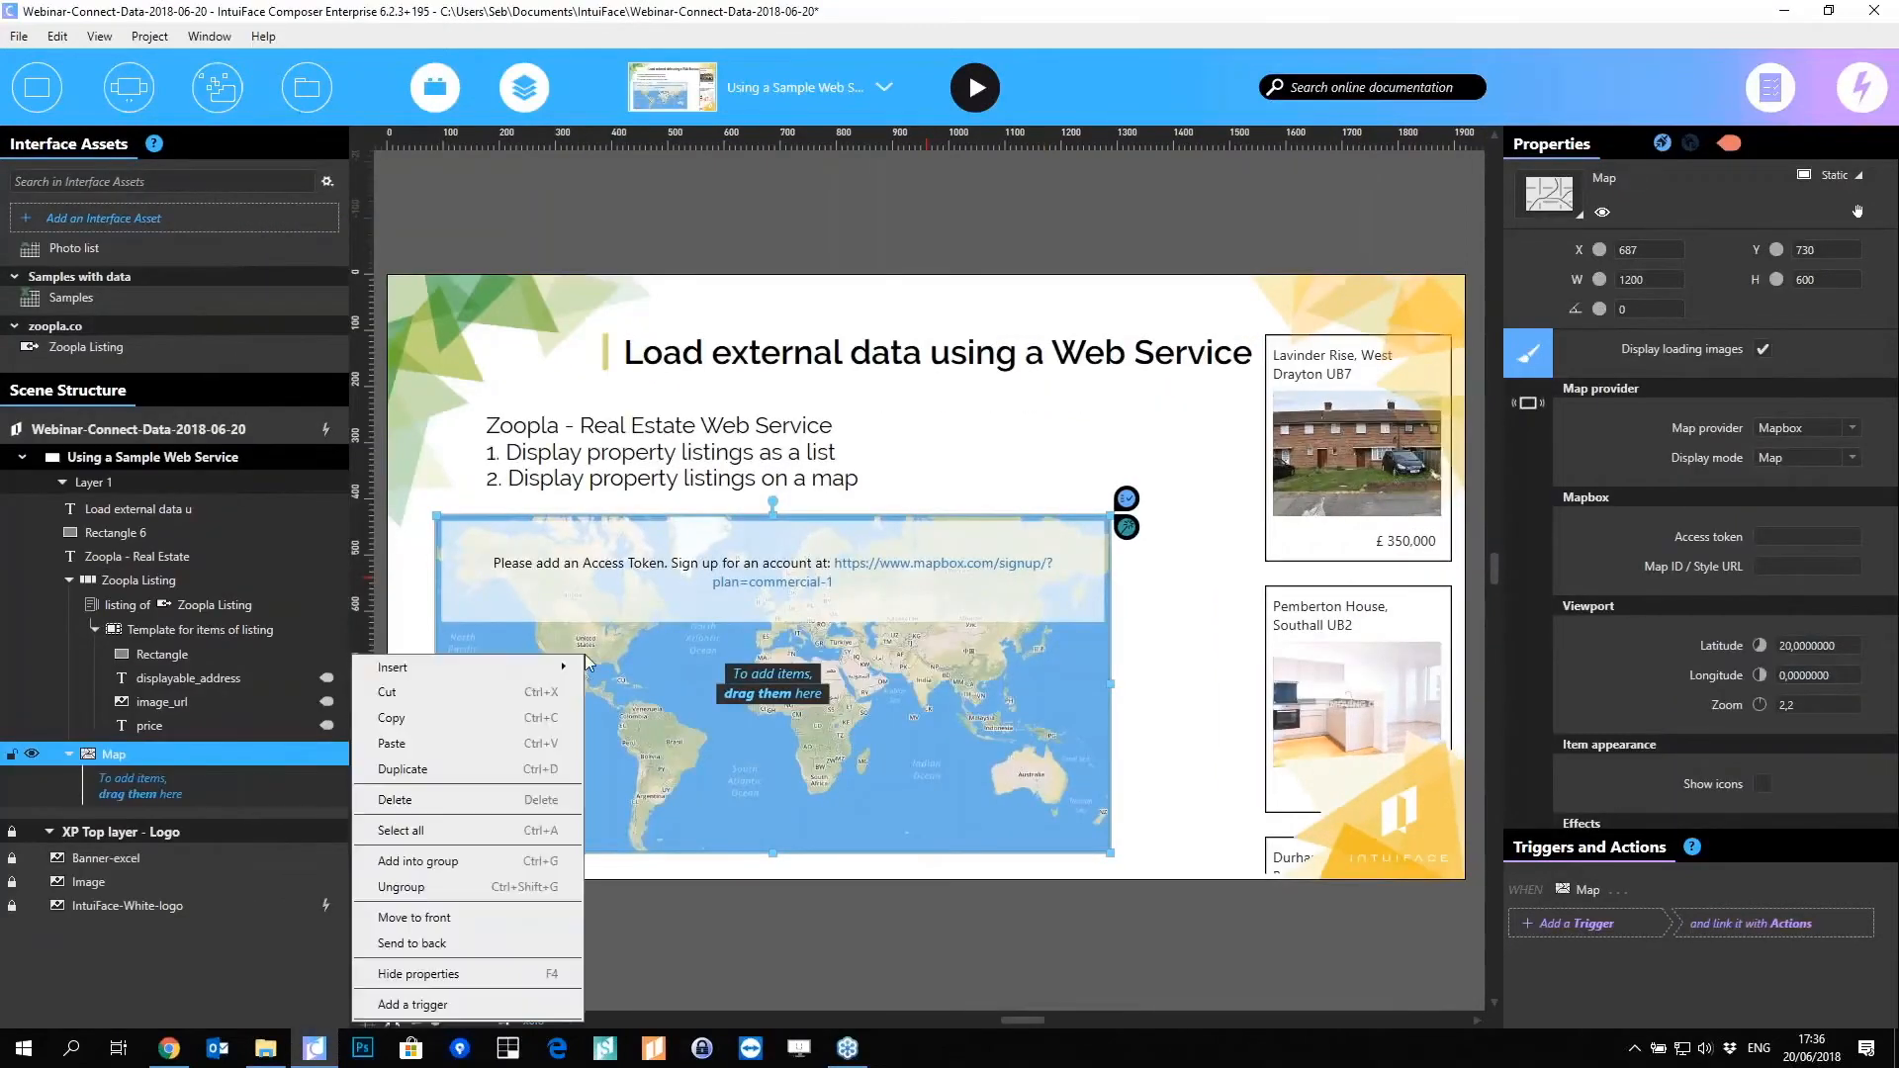
{"action": "mouse_move", "coordinate": [529, 664]}
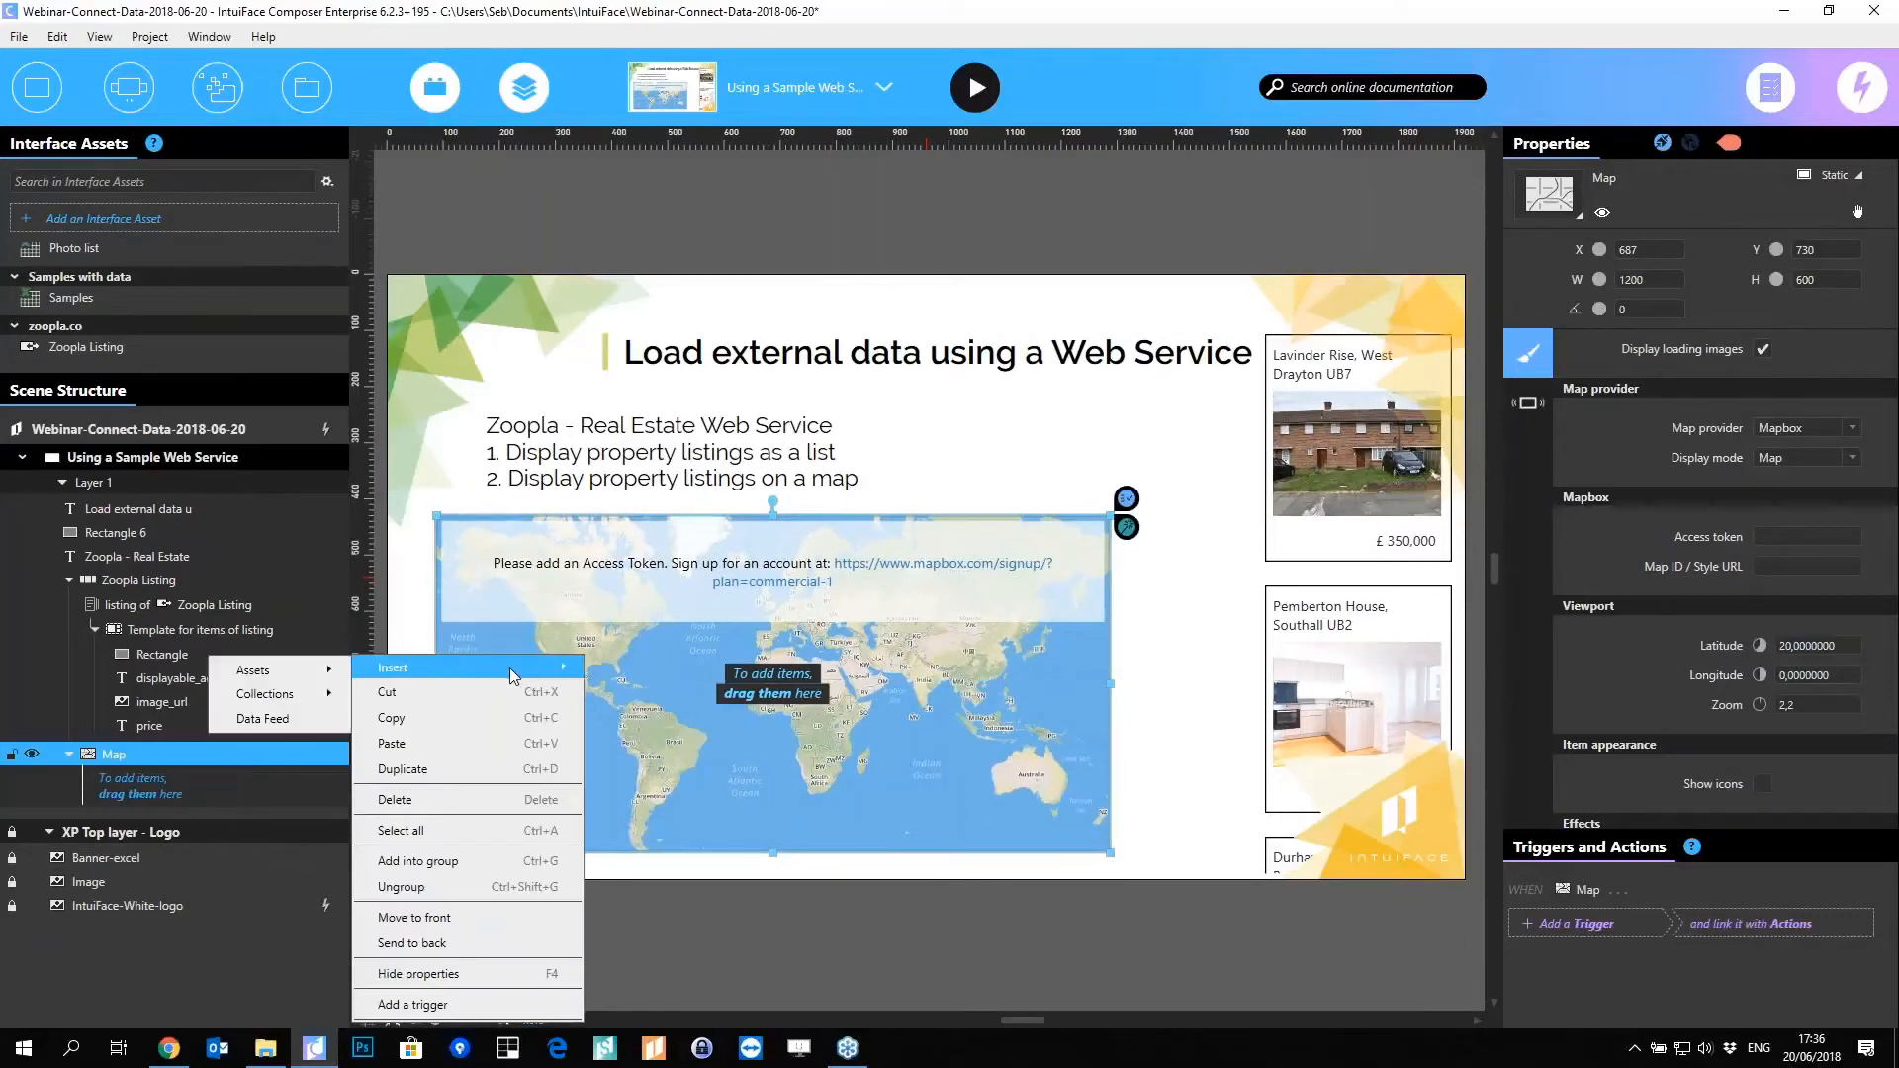
{"action": "left_click", "coordinate": [271, 721]}
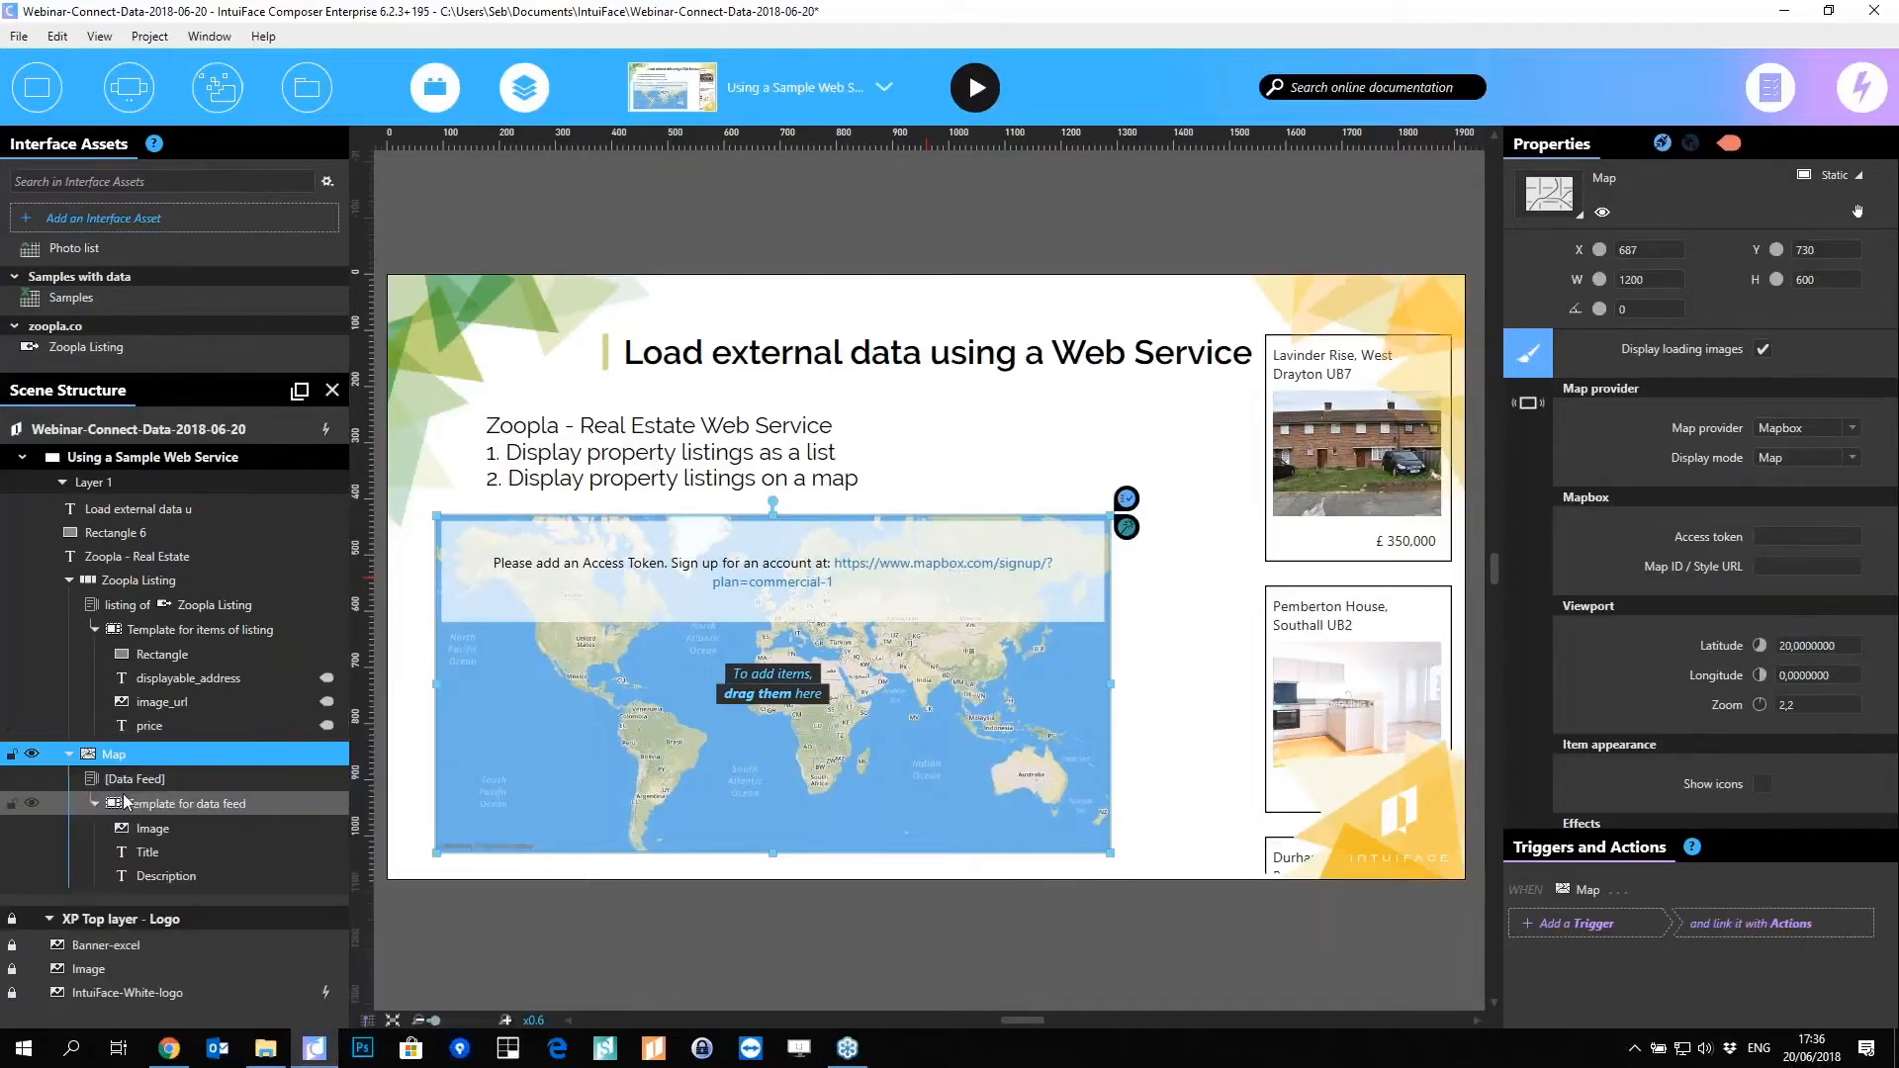
{"action": "left_click", "coordinate": [150, 782]}
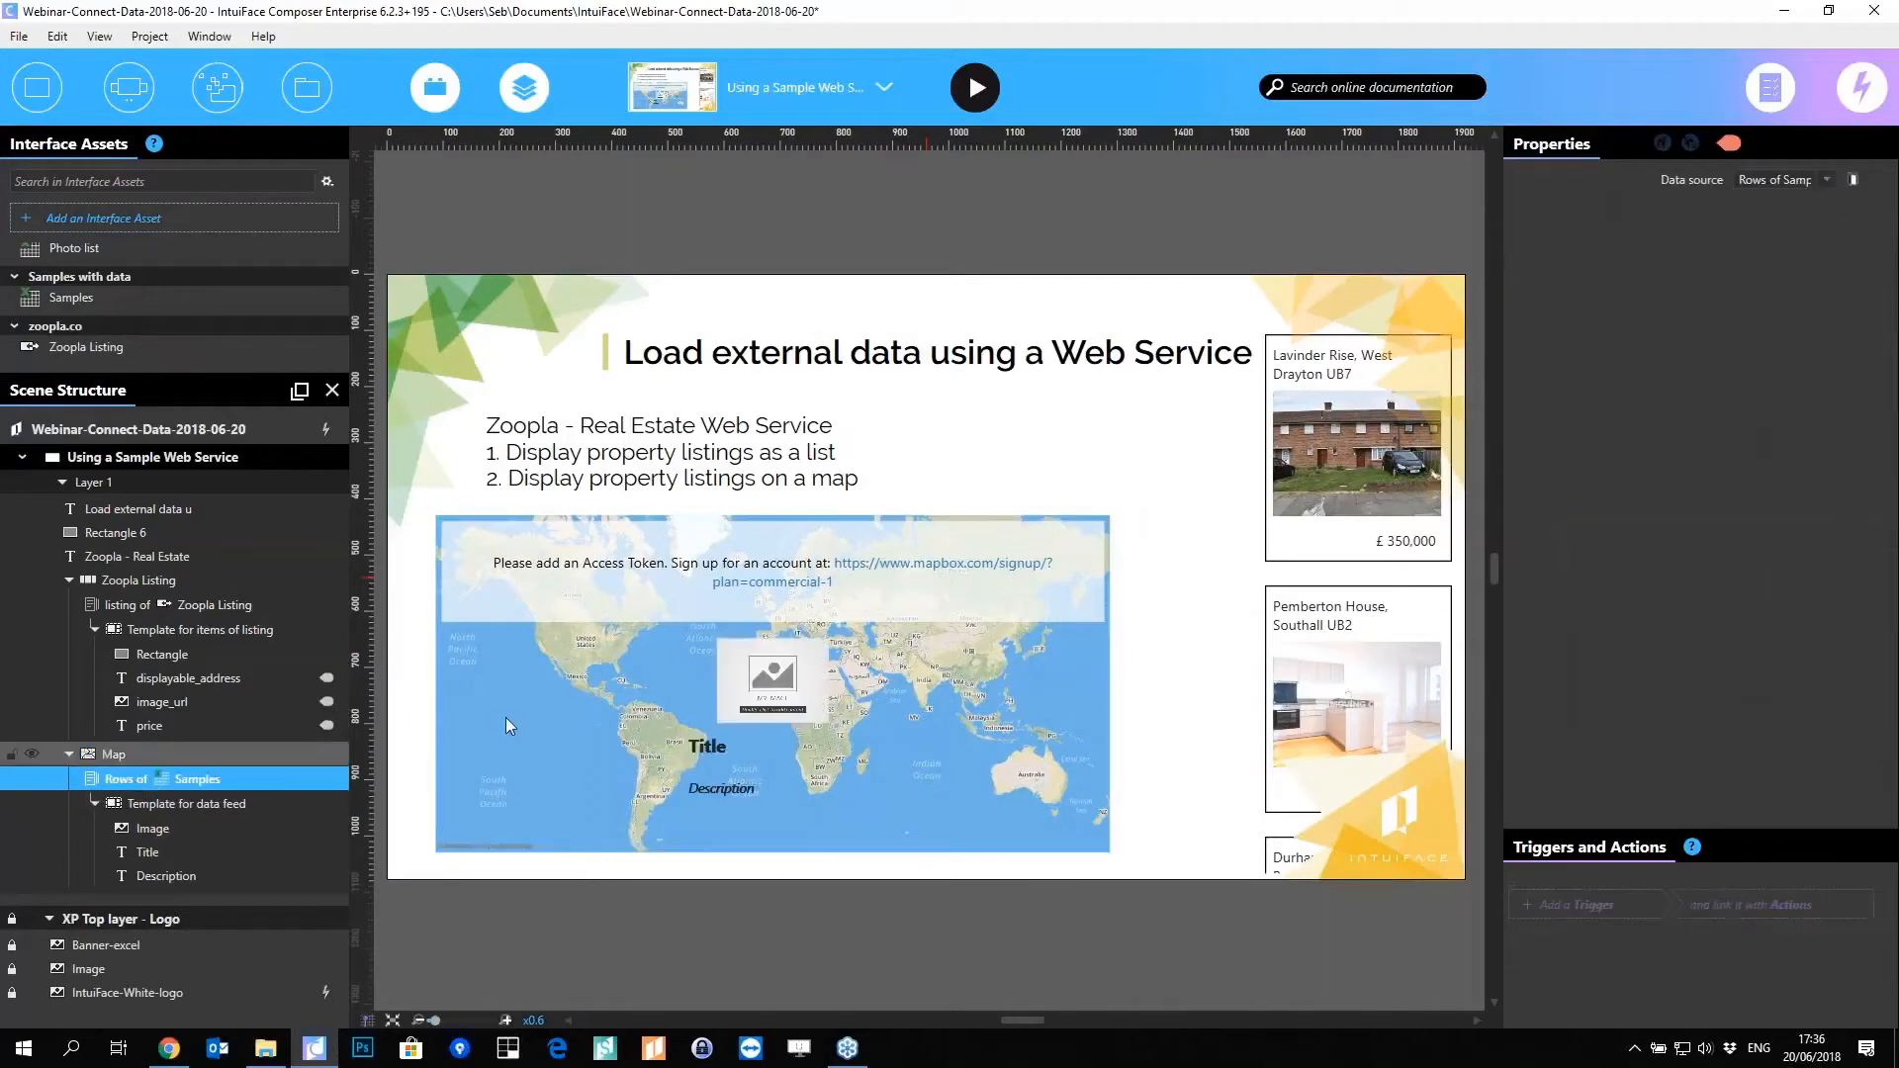
{"action": "left_click", "coordinate": [1827, 180]}
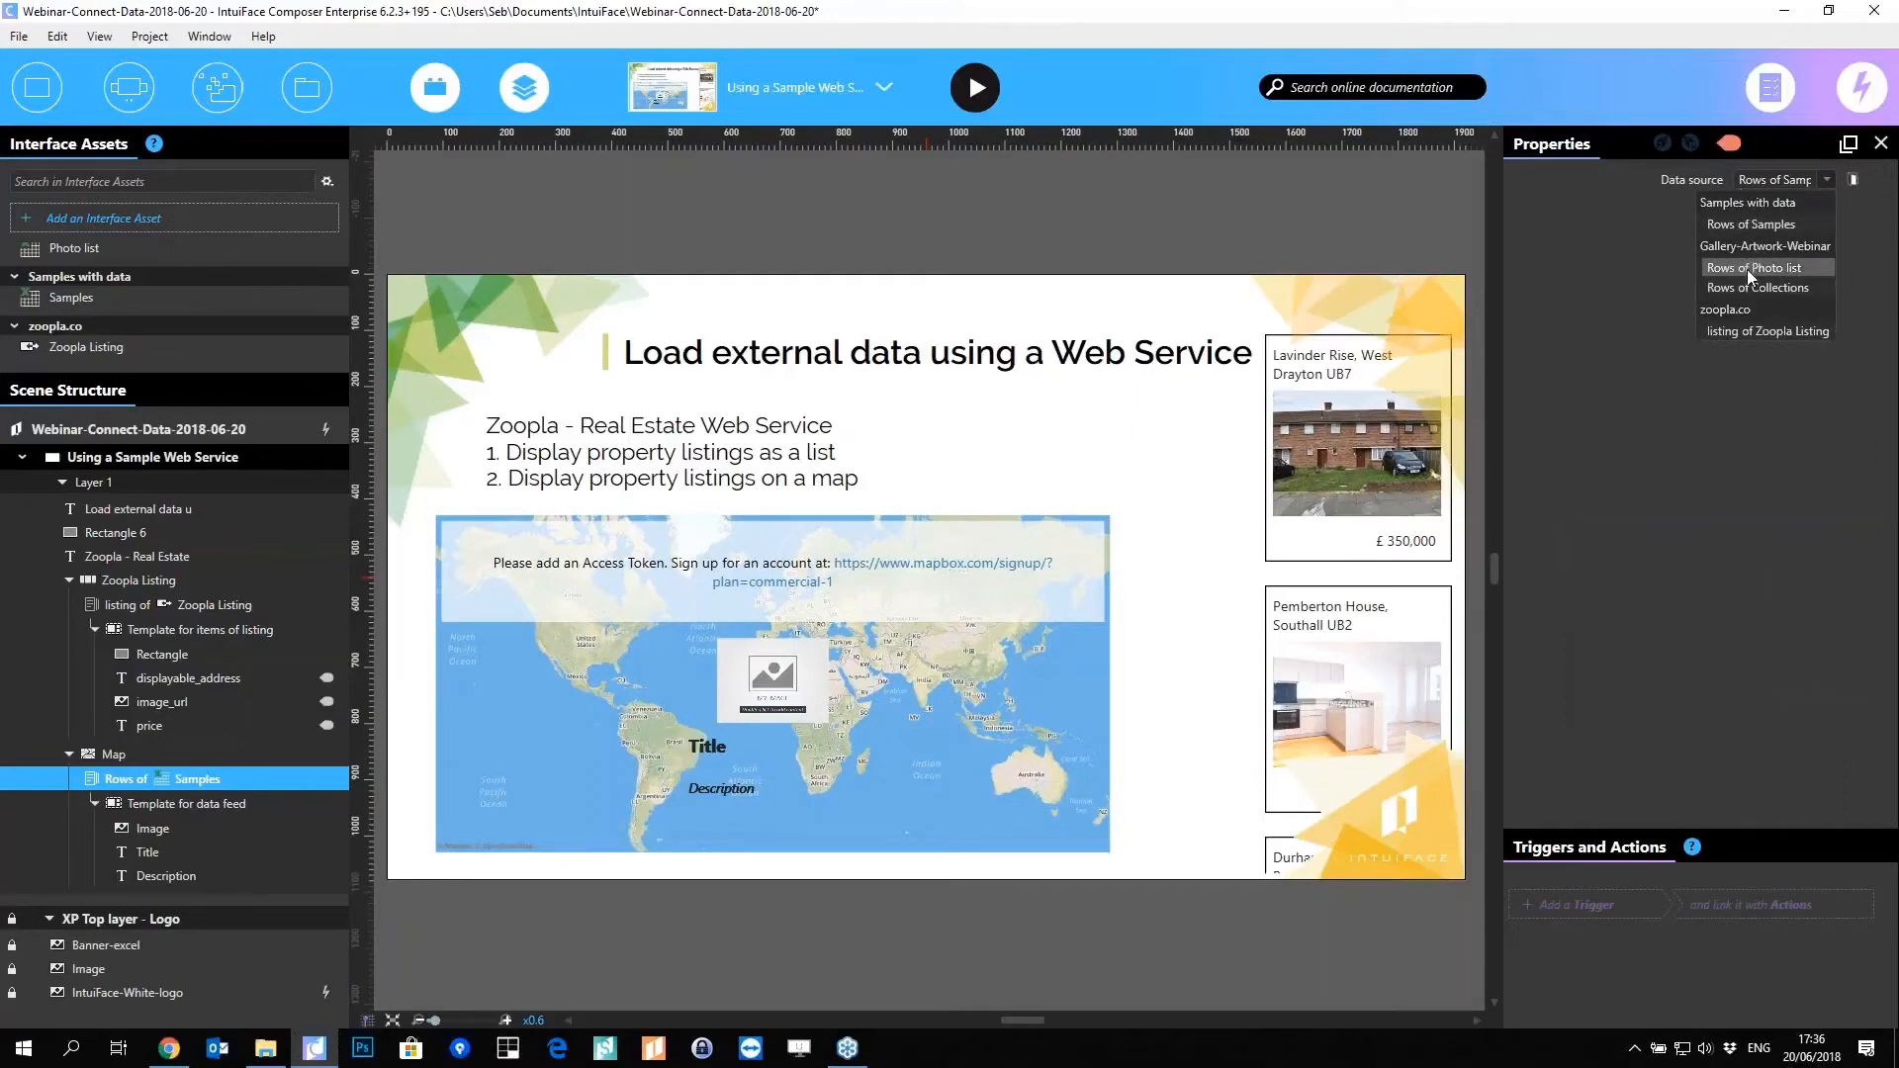
{"action": "left_click", "coordinate": [1788, 330]}
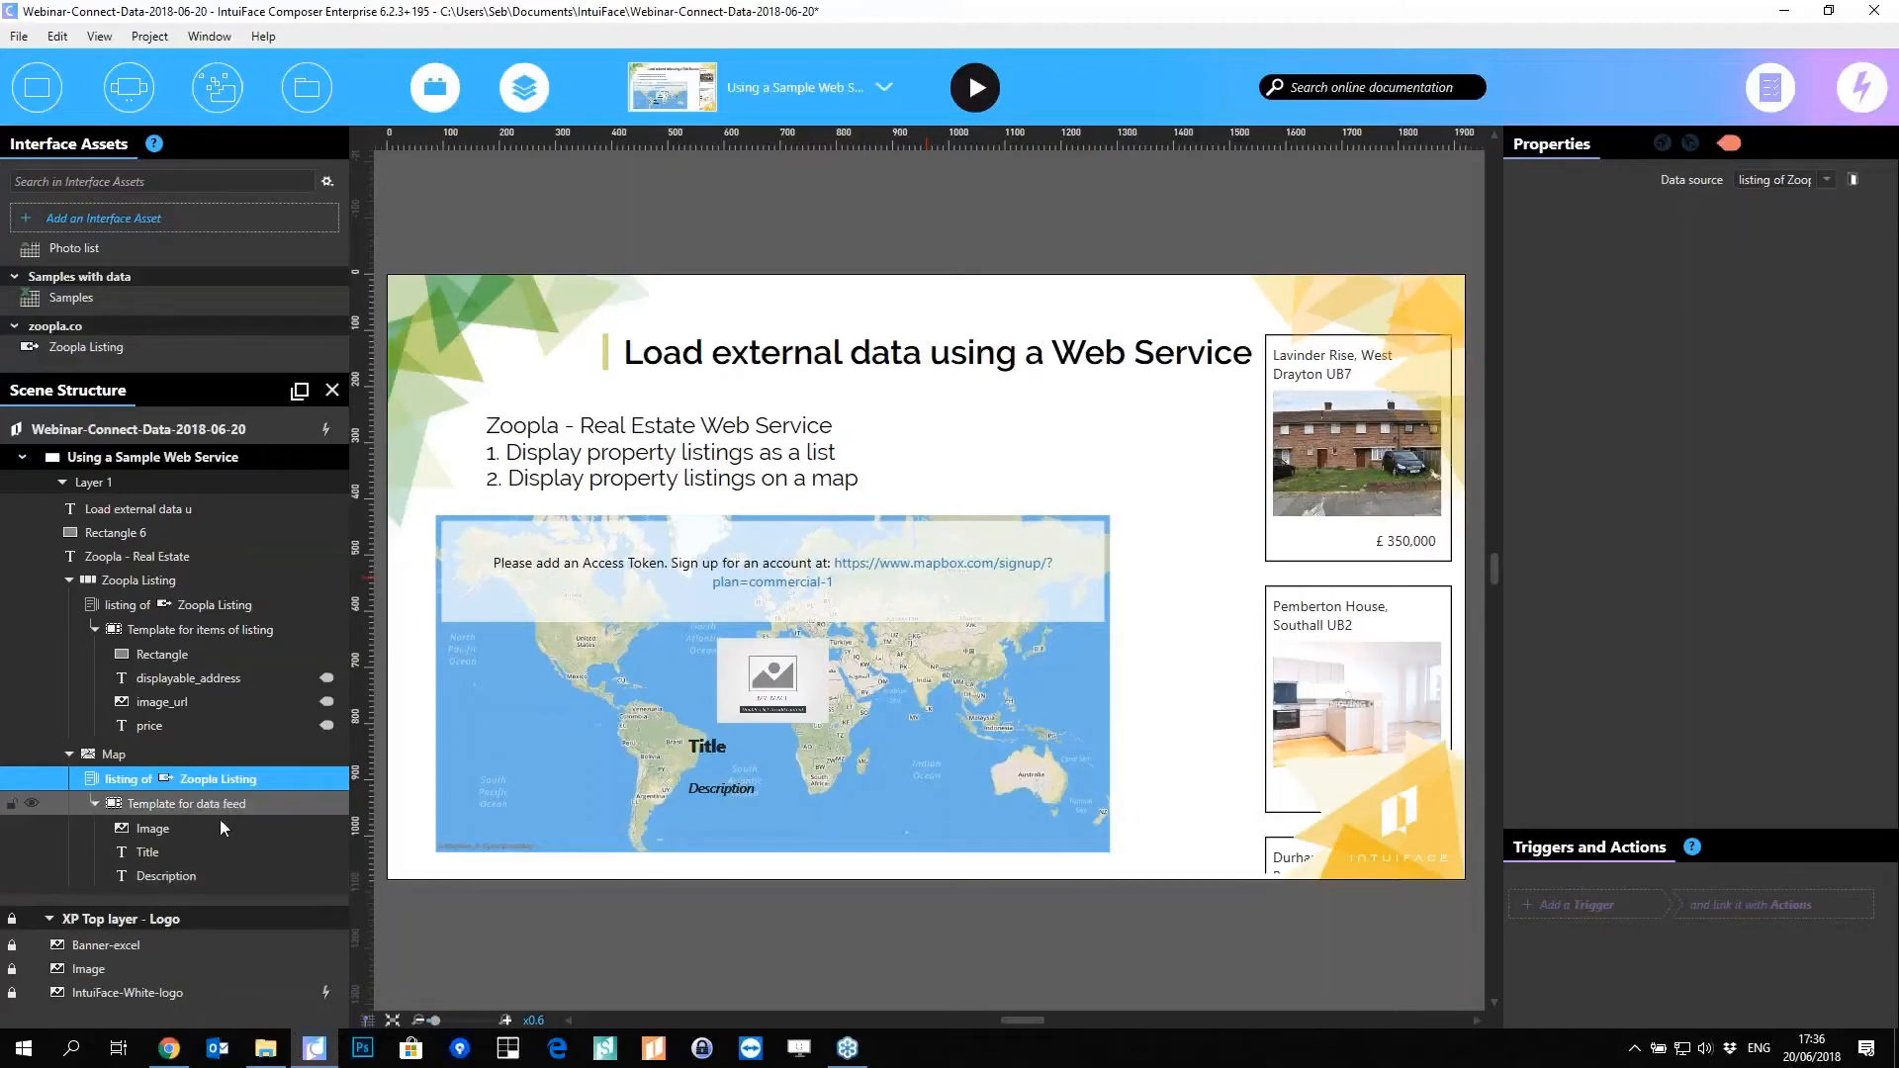
Step: Bring POI-Released.png into the scene and nest it under the map's data feed as the marker
{"action": "left_click", "coordinate": [265, 1047]}
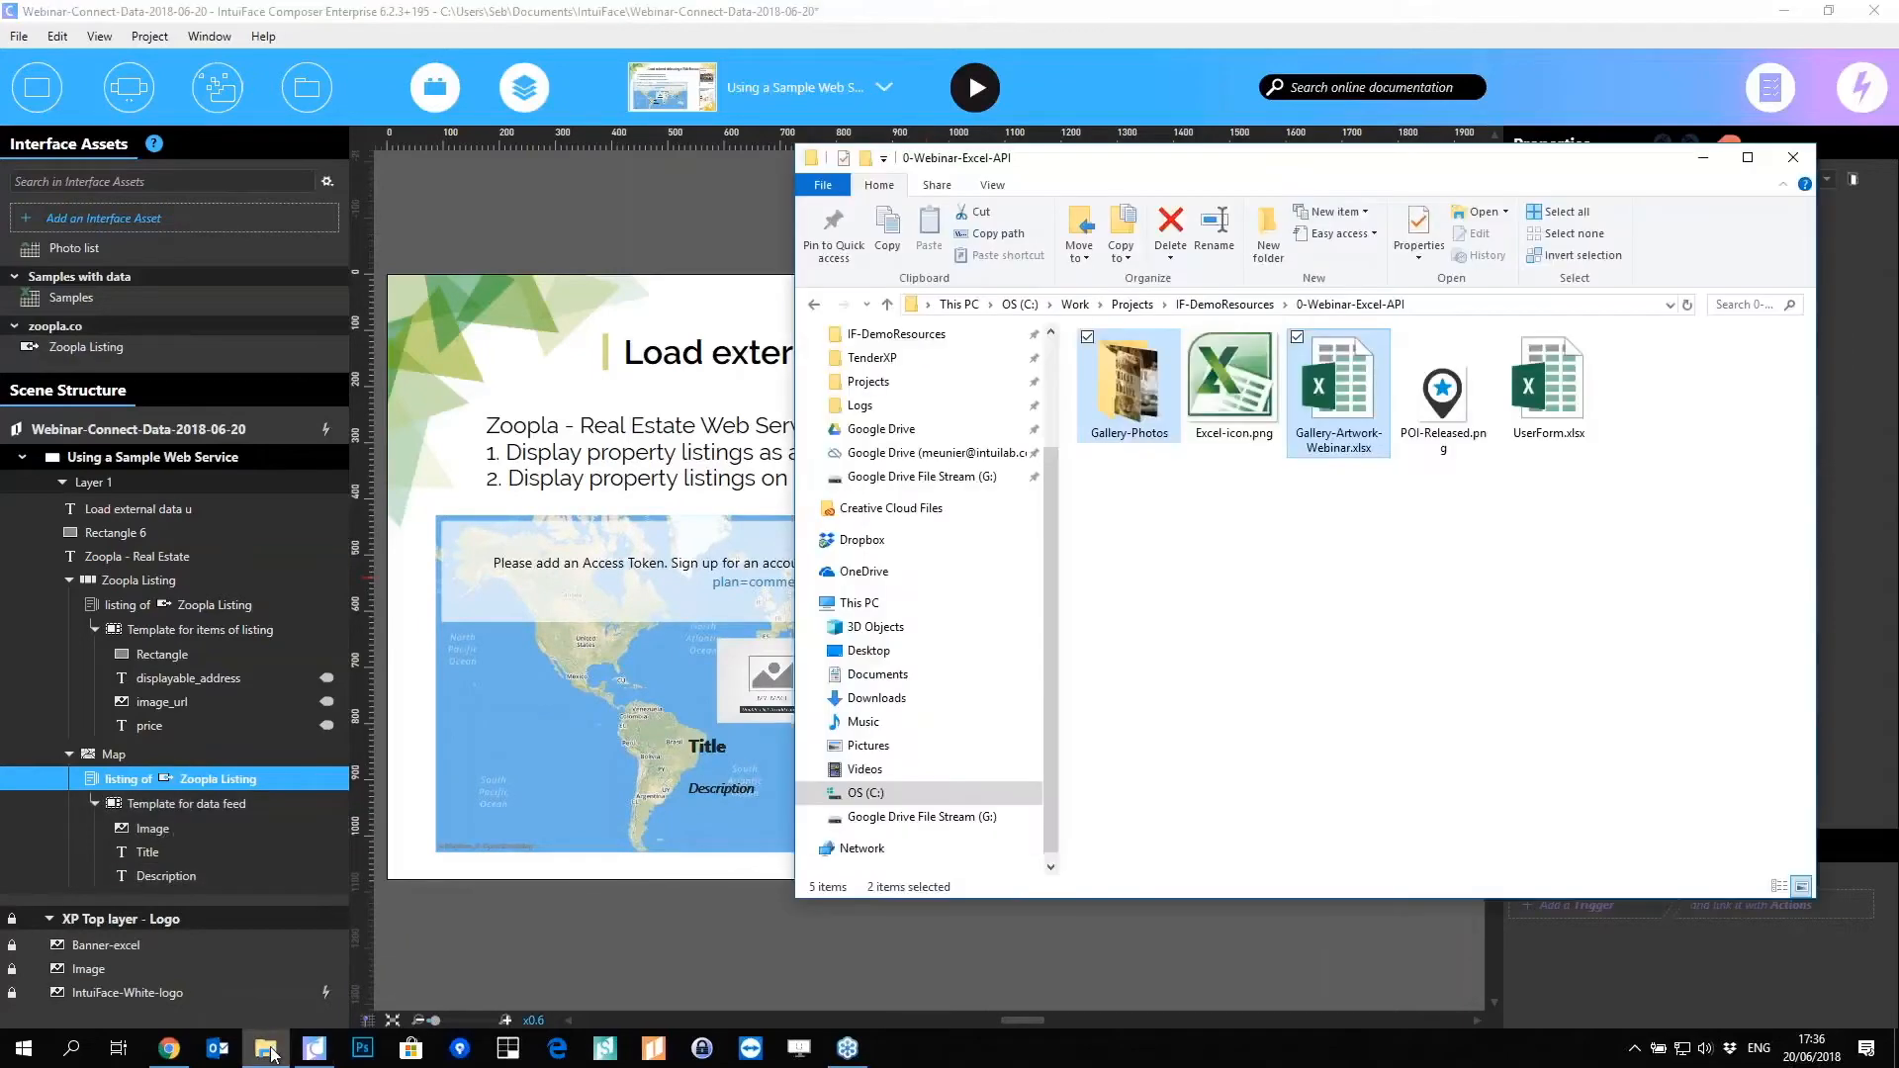
{"action": "left_click", "coordinate": [1457, 386]}
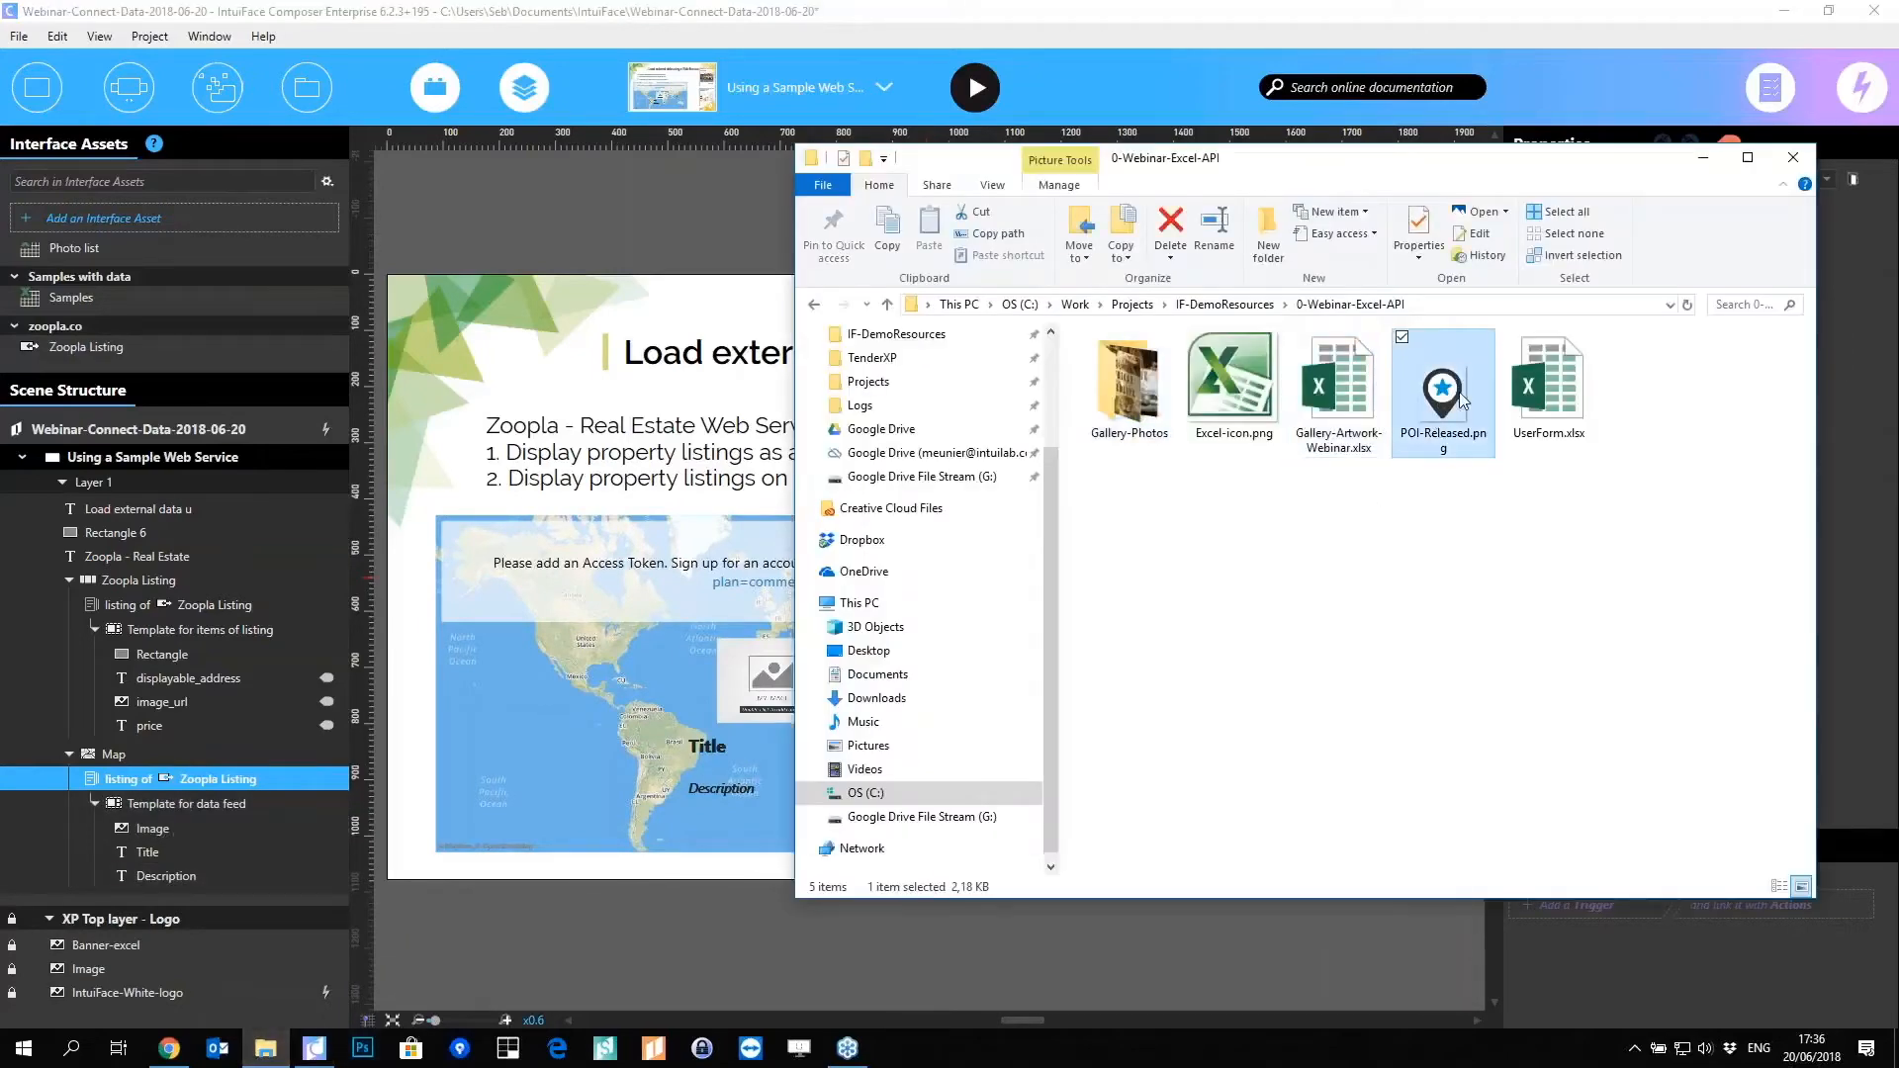
{"action": "left_click_drag", "start_coordinate": [611, 922], "coordinate": [612, 922]}
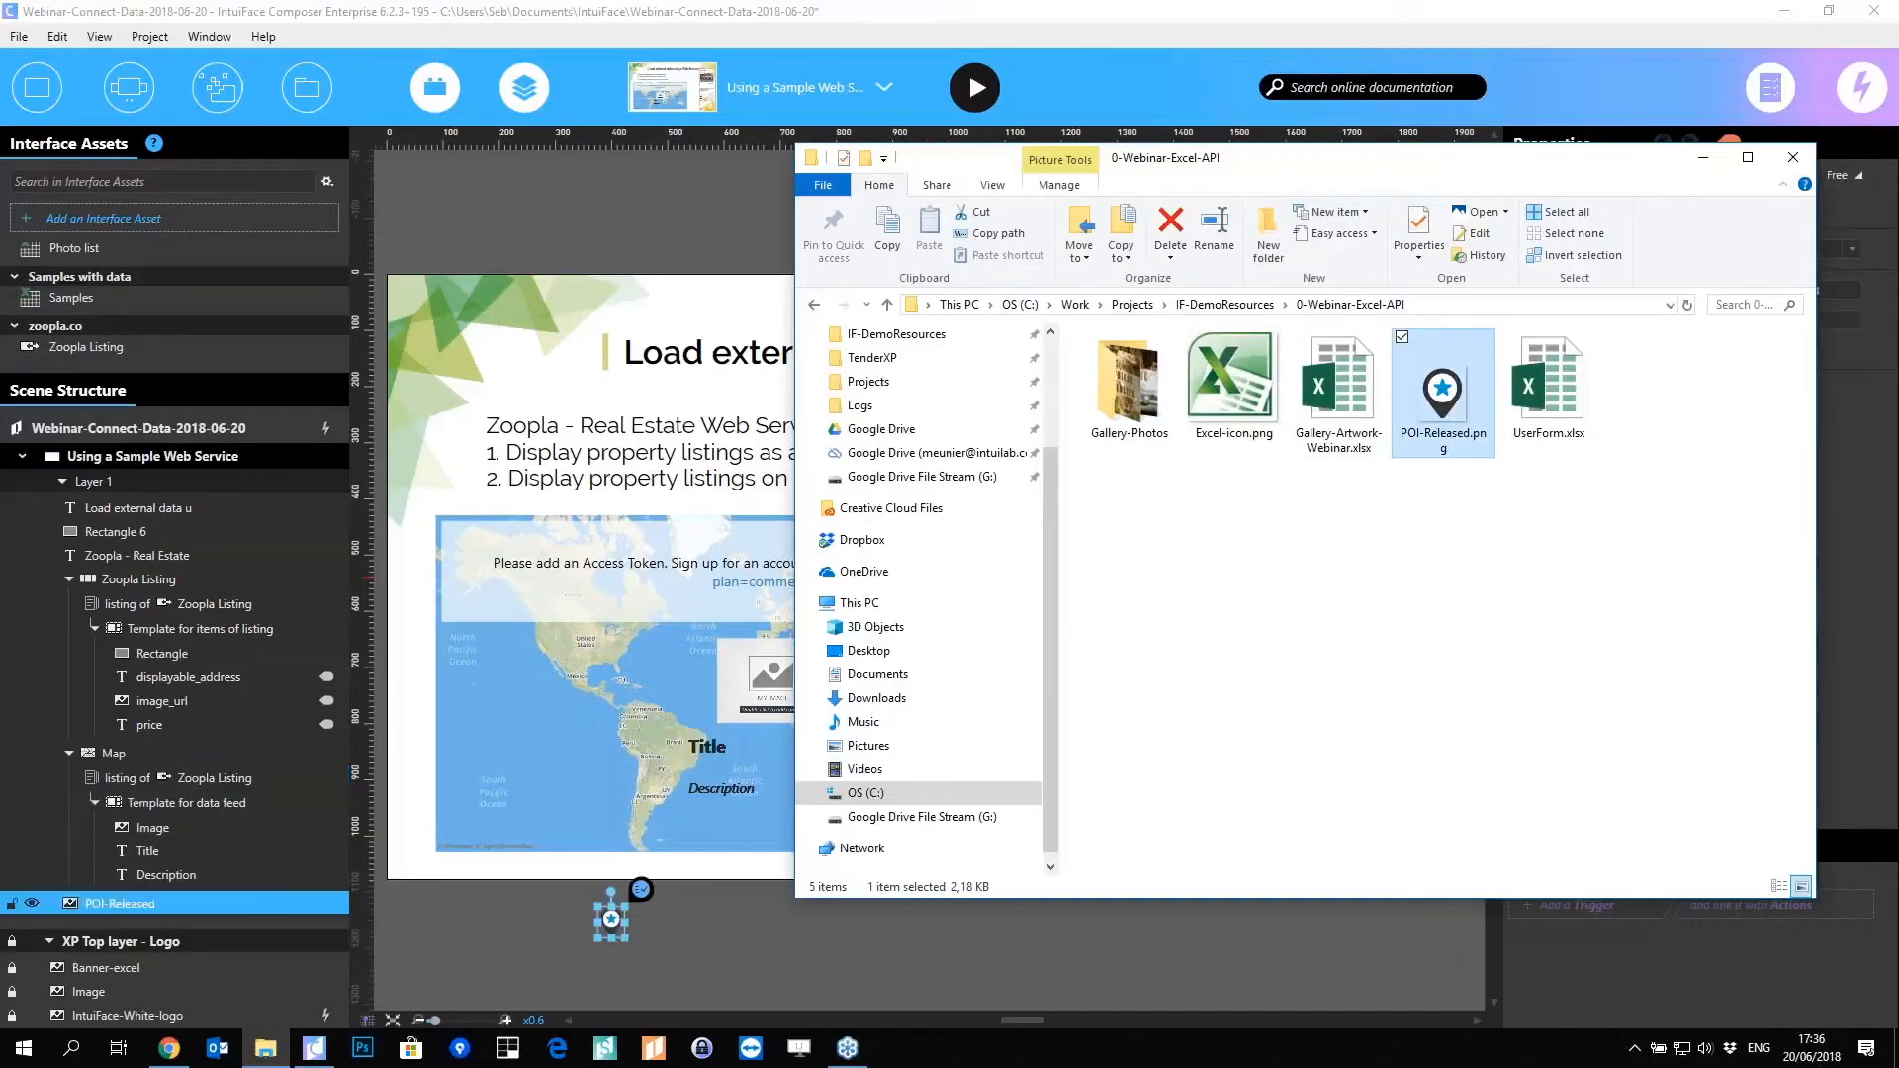
{"action": "left_click_drag", "start_coordinate": [119, 903], "coordinate": [186, 783]}
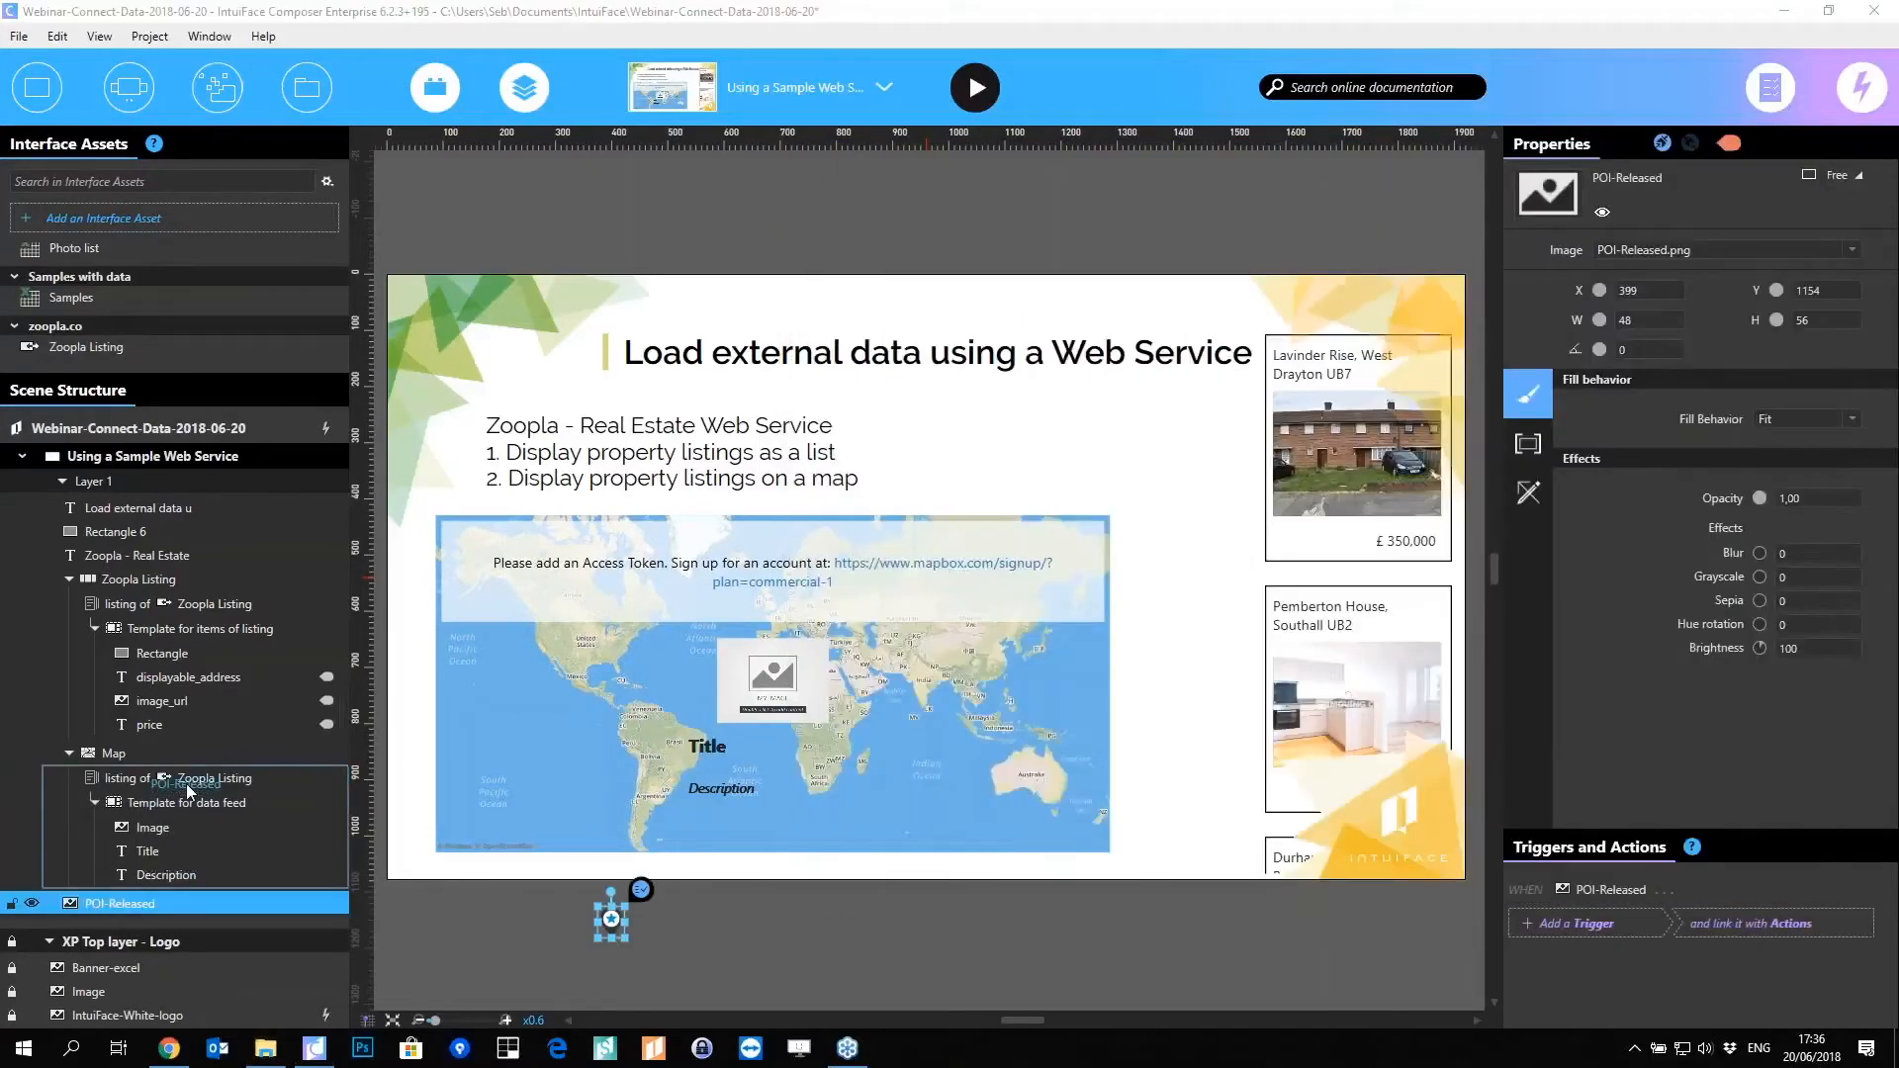
{"action": "left_click_drag", "start_coordinate": [208, 782], "coordinate": [205, 777]}
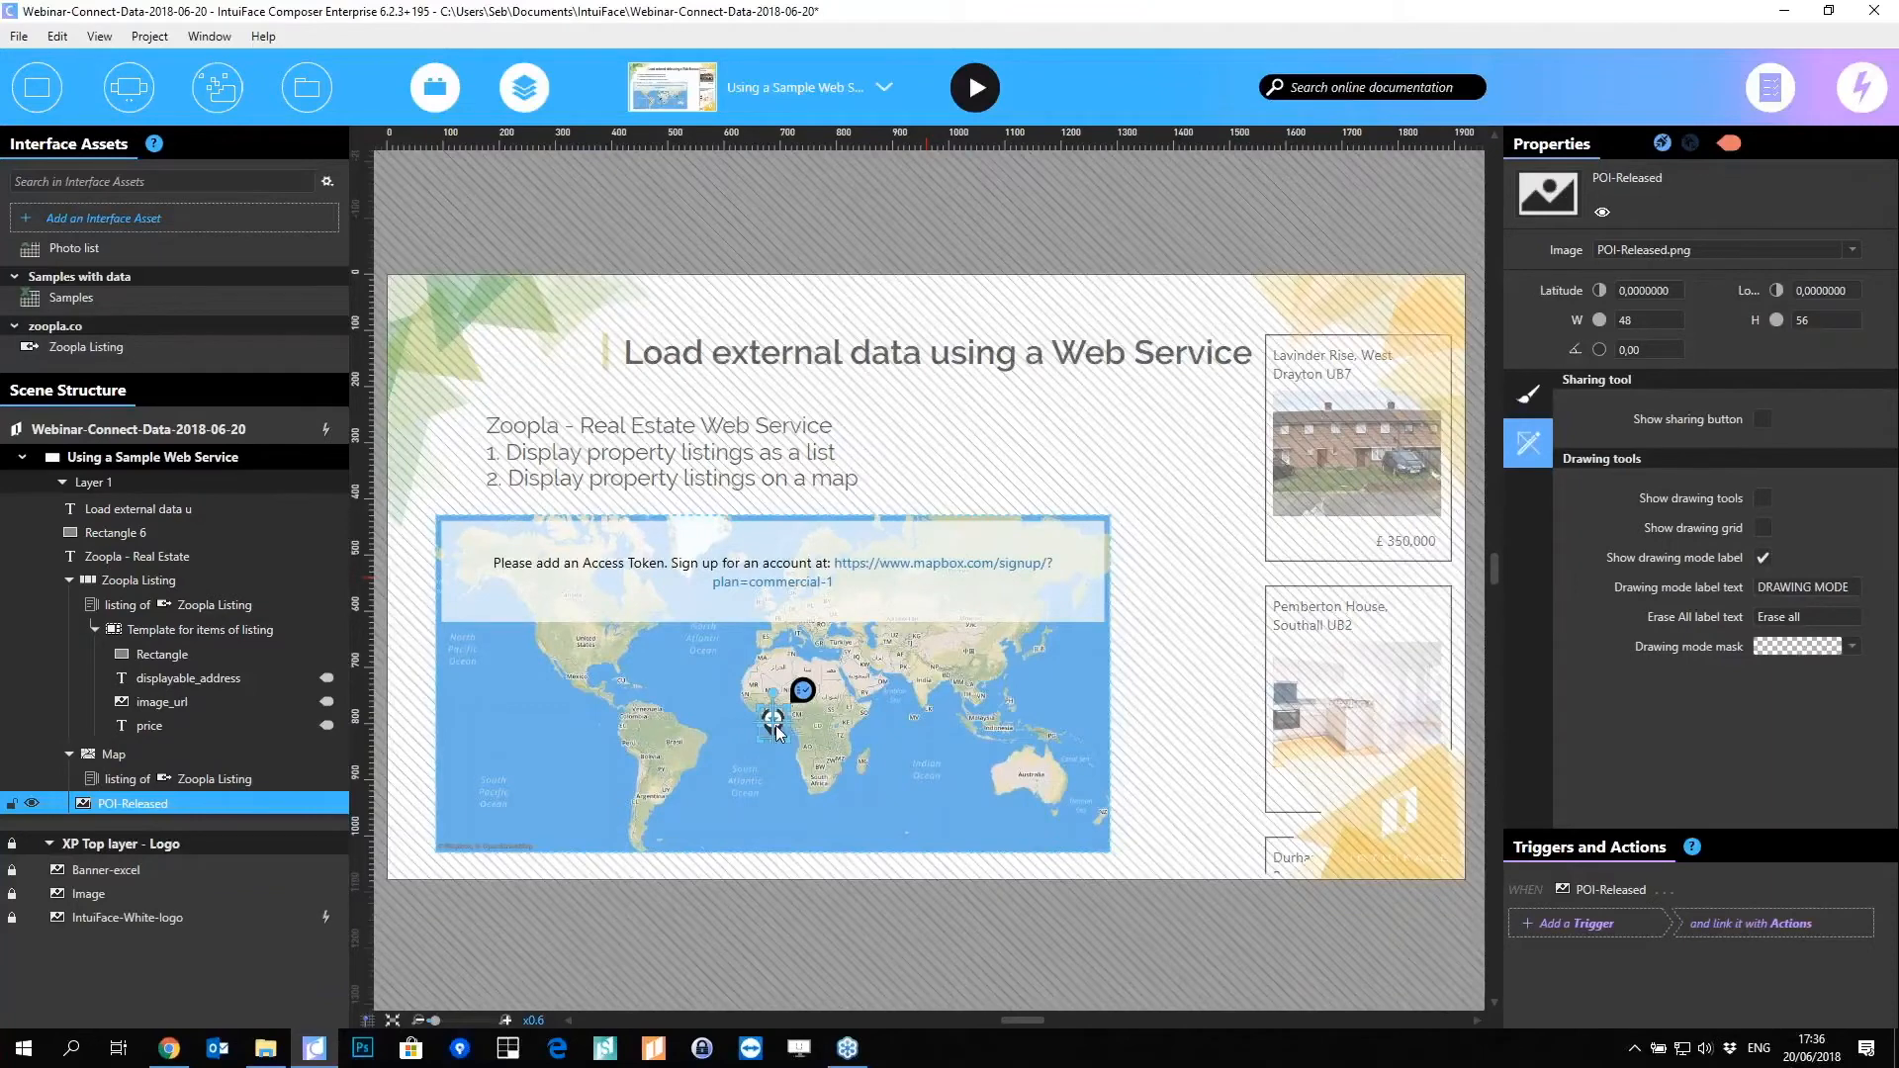
Step: Shift the pin marker west on the map and open its latitude property binding
{"action": "scroll", "coordinate": [777, 733], "scroll_direction": "up", "scroll_amount": 5}
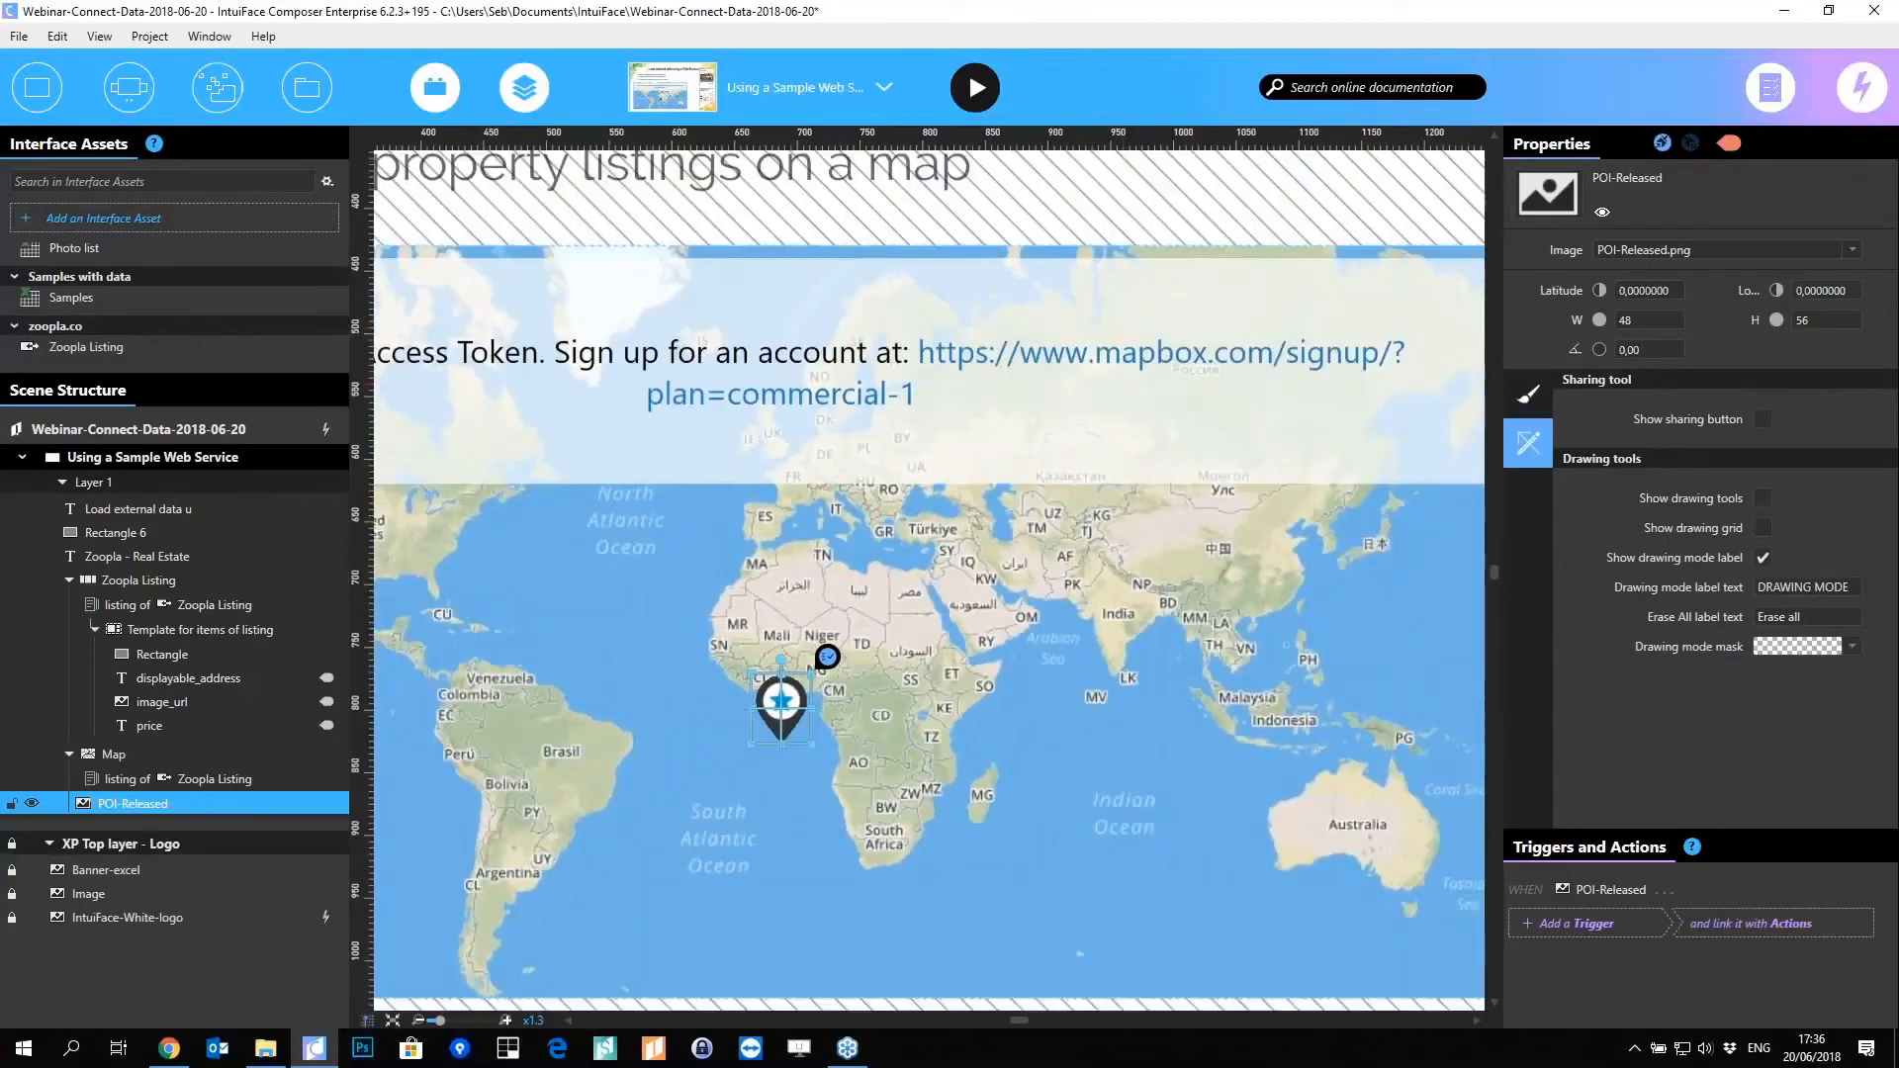
{"action": "scroll", "coordinate": [797, 740], "scroll_direction": "down", "scroll_amount": 1}
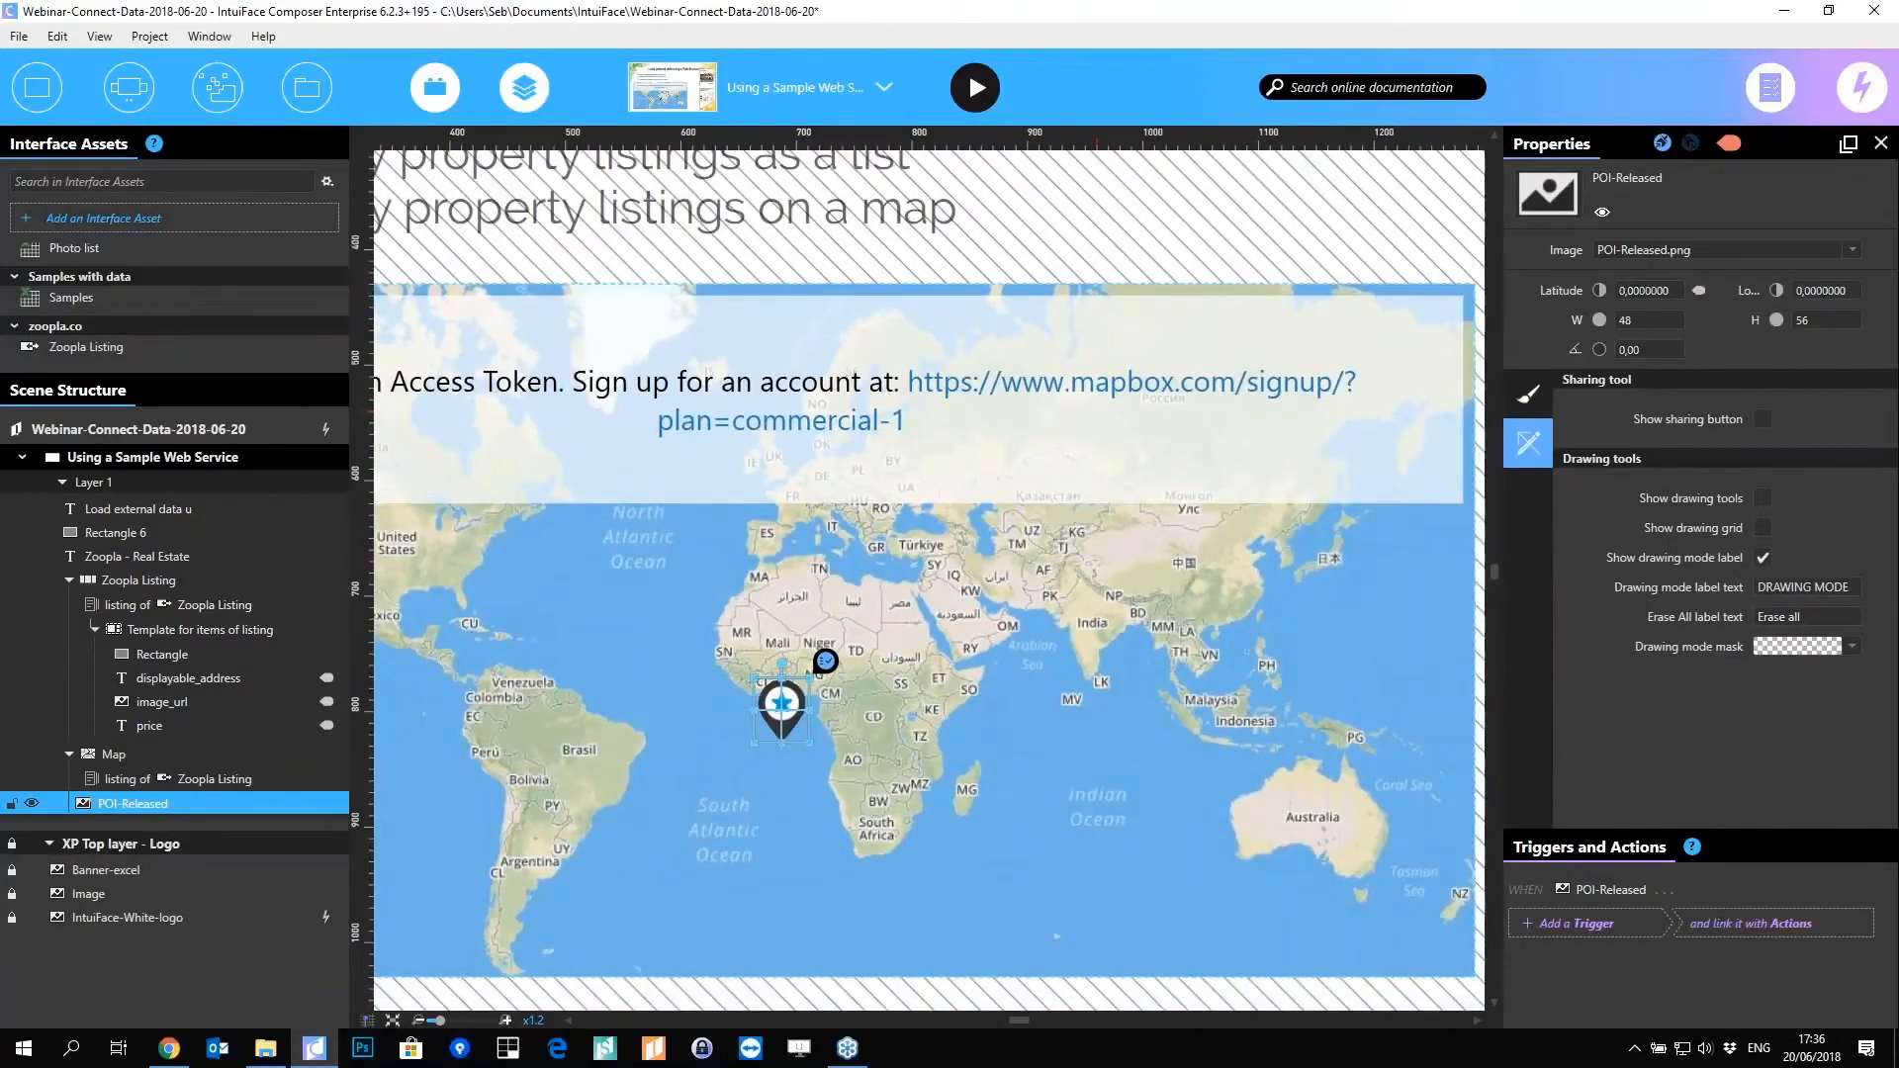
{"action": "mouse_move", "coordinate": [781, 704]}
{"action": "left_mouse_down"}
{"action": "mouse_move", "coordinate": [658, 704]}
{"action": "mouse_move", "coordinate": [744, 704]}
{"action": "left_mouse_up"}
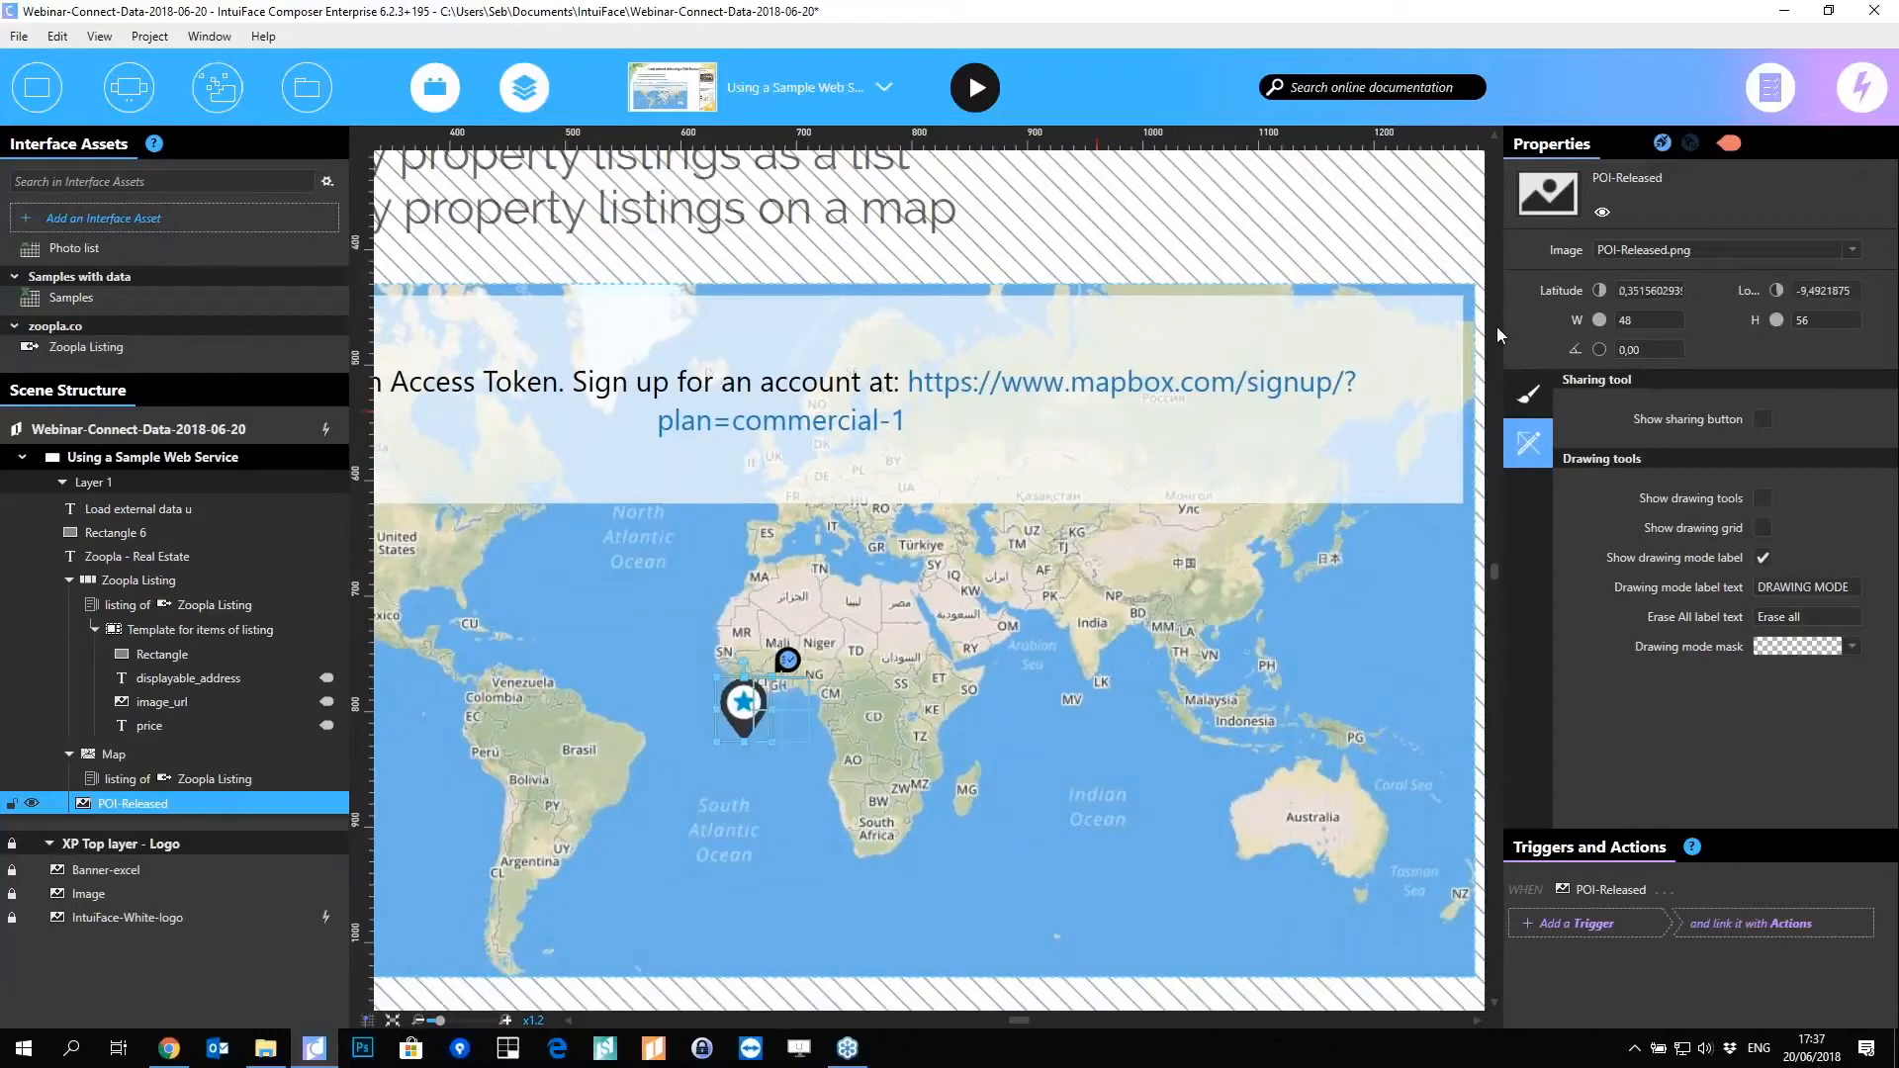
{"action": "mouse_move", "coordinate": [1703, 293]}
{"action": "left_click", "coordinate": [1731, 146]}
Step: Bind the marker's Latitude to each listing item's latitude field
{"action": "left_click", "coordinate": [1664, 220]}
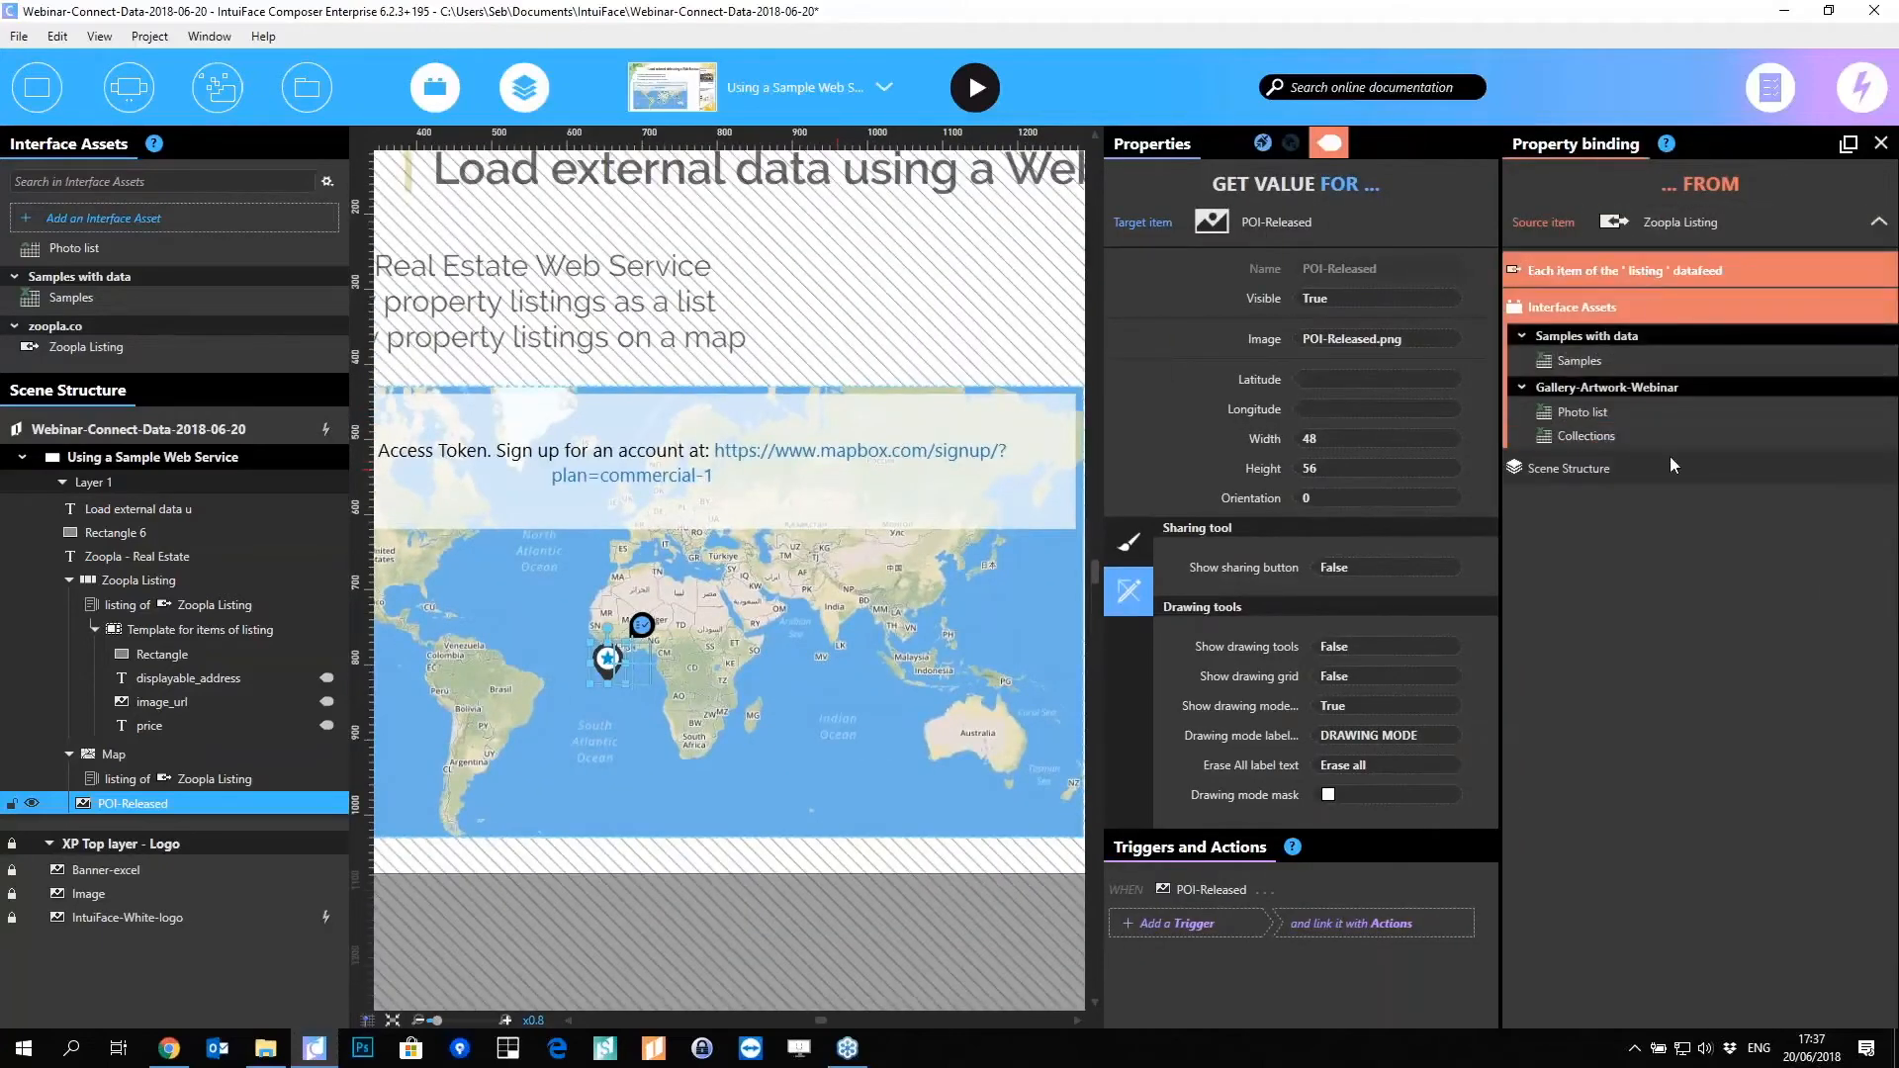
{"action": "left_click", "coordinate": [1606, 270]}
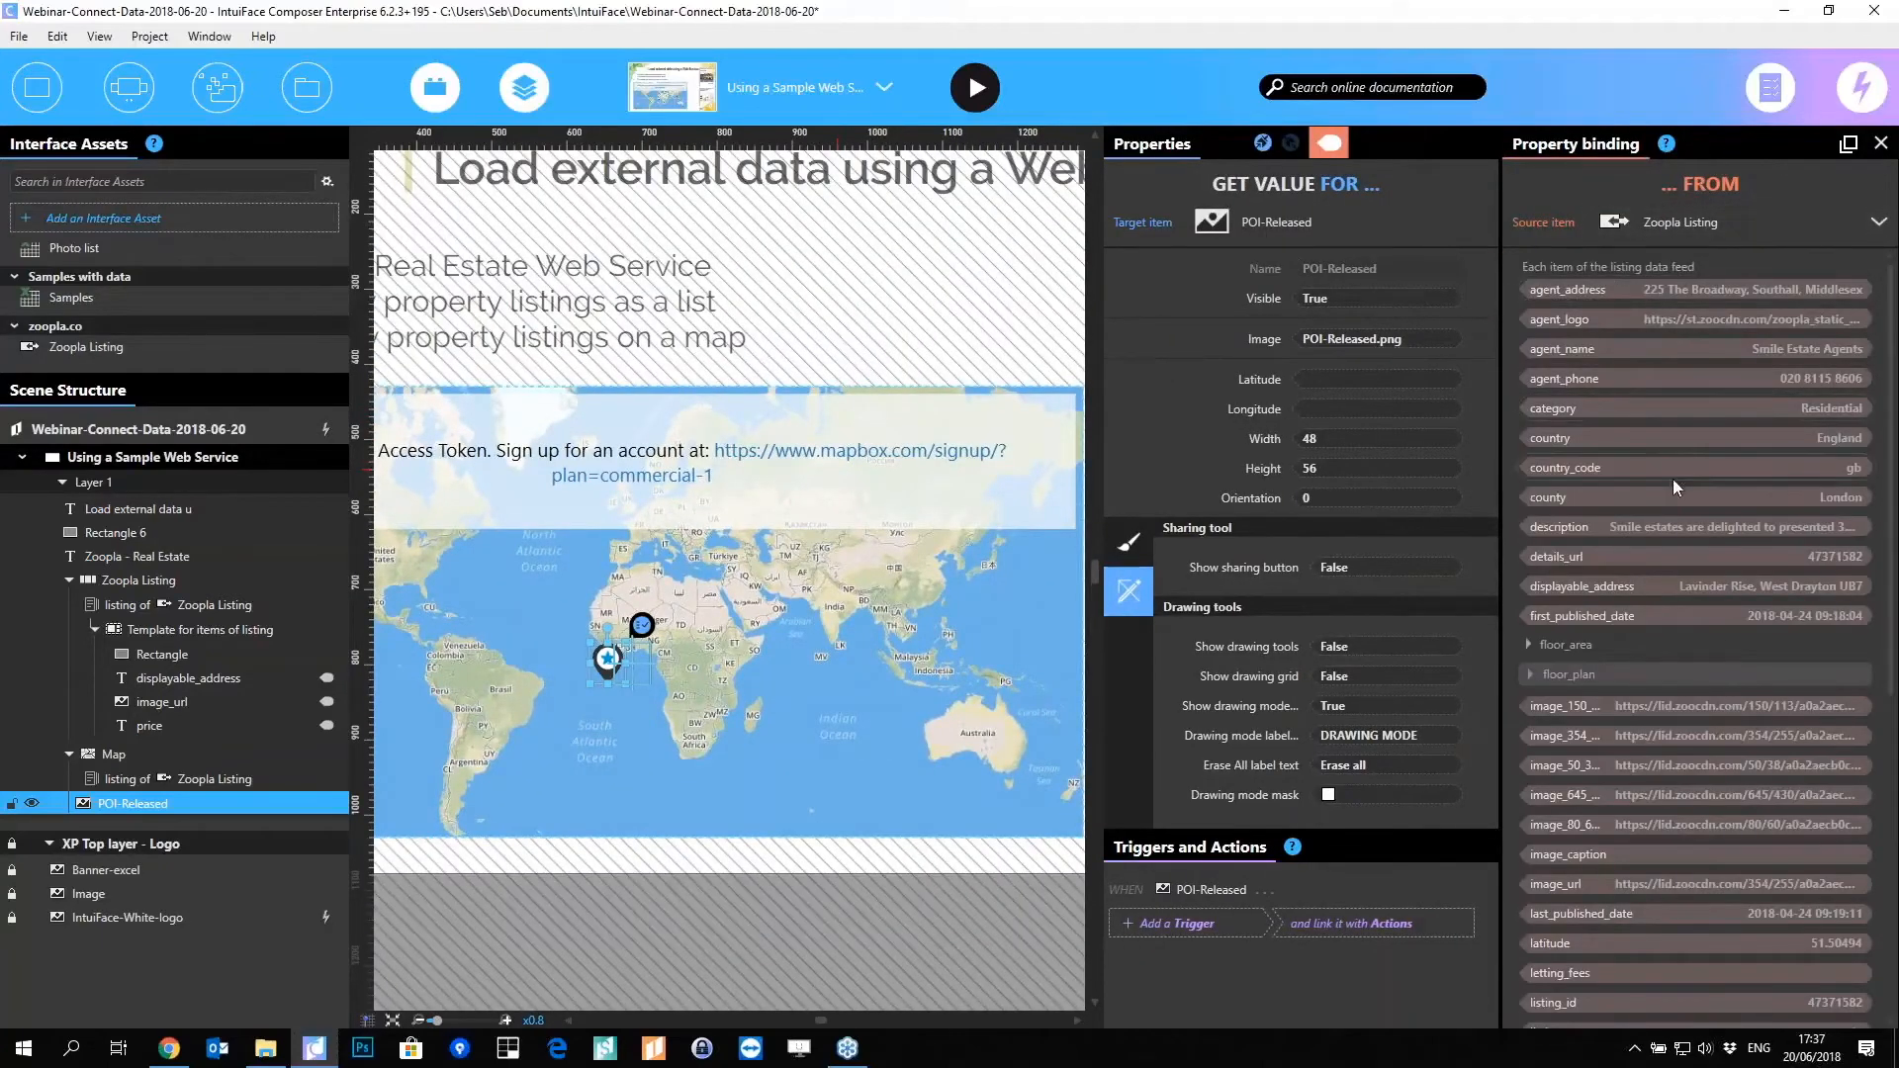
{"action": "scroll", "coordinate": [1666, 263], "scroll_direction": "down", "scroll_amount": 3}
{"action": "scroll", "coordinate": [1665, 258], "scroll_direction": "down", "scroll_amount": 2}
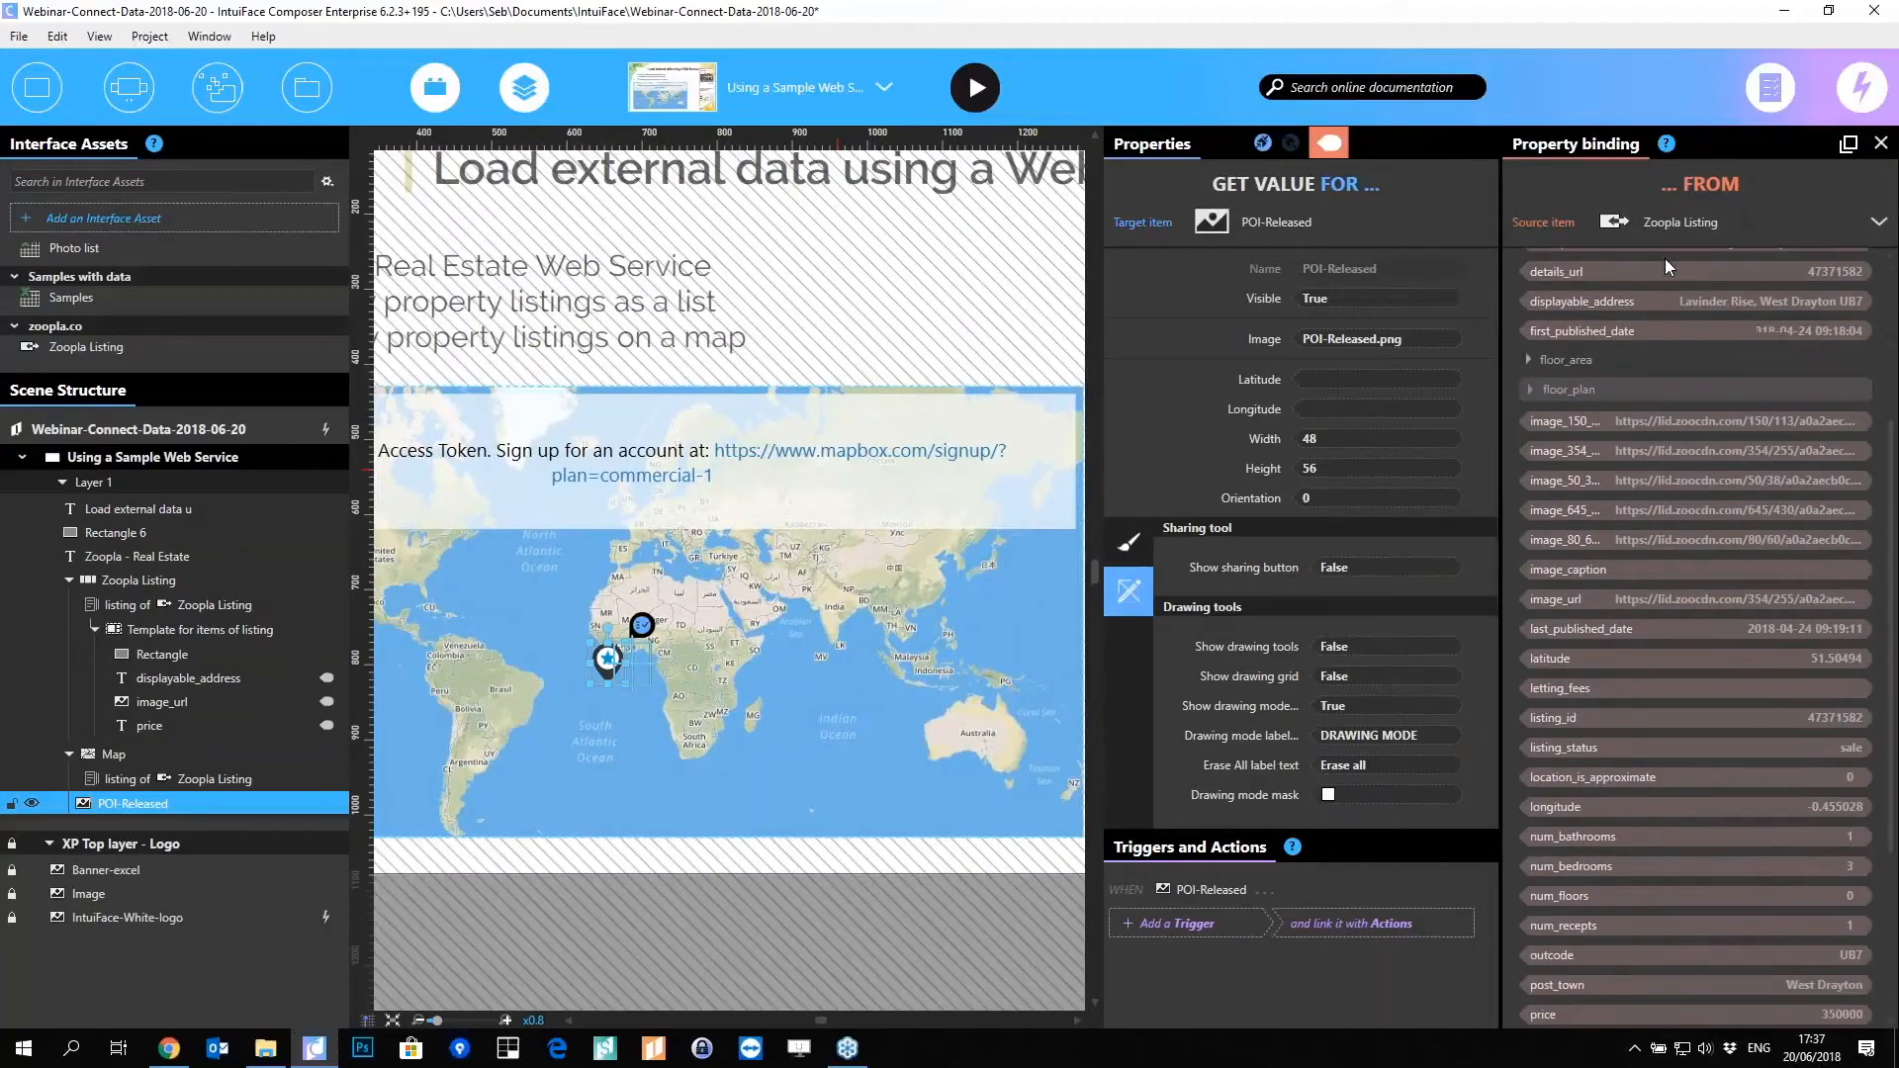
{"action": "left_click", "coordinate": [1694, 658]}
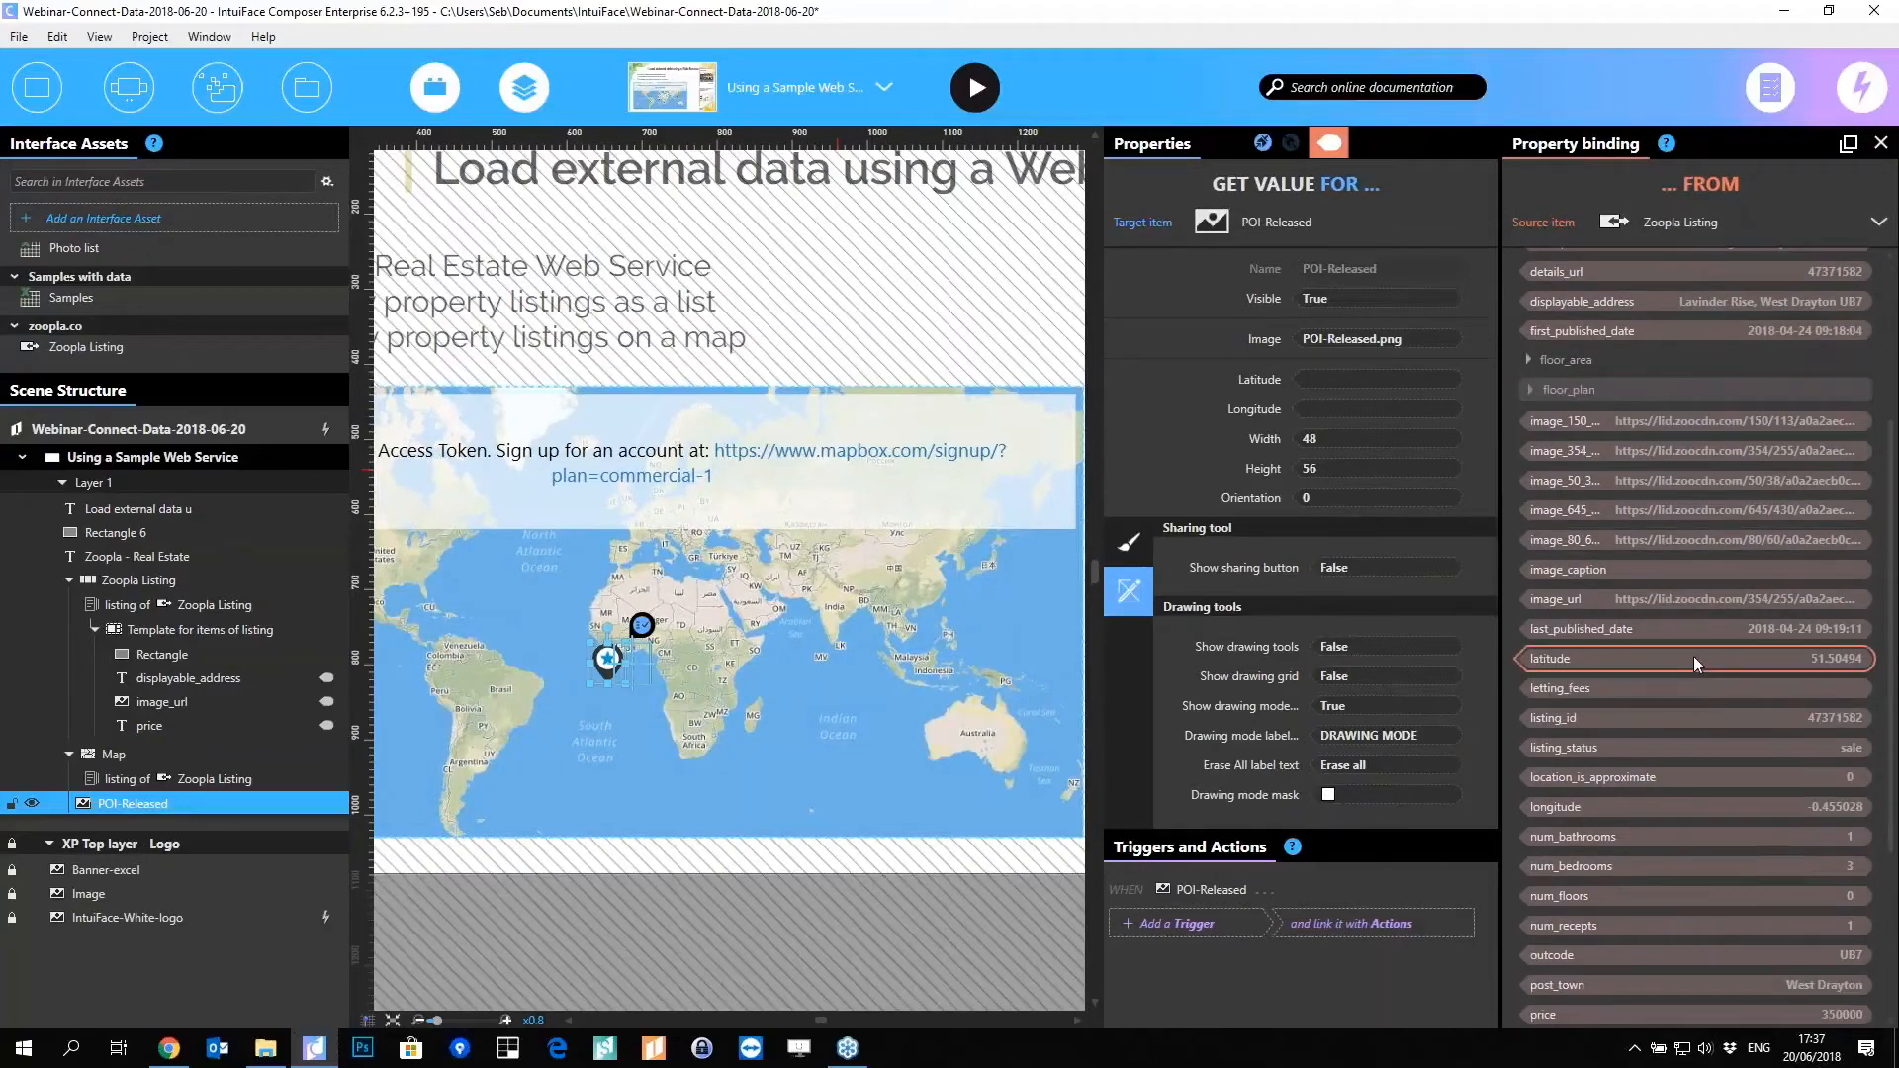
{"action": "left_click", "coordinate": [1339, 381]}
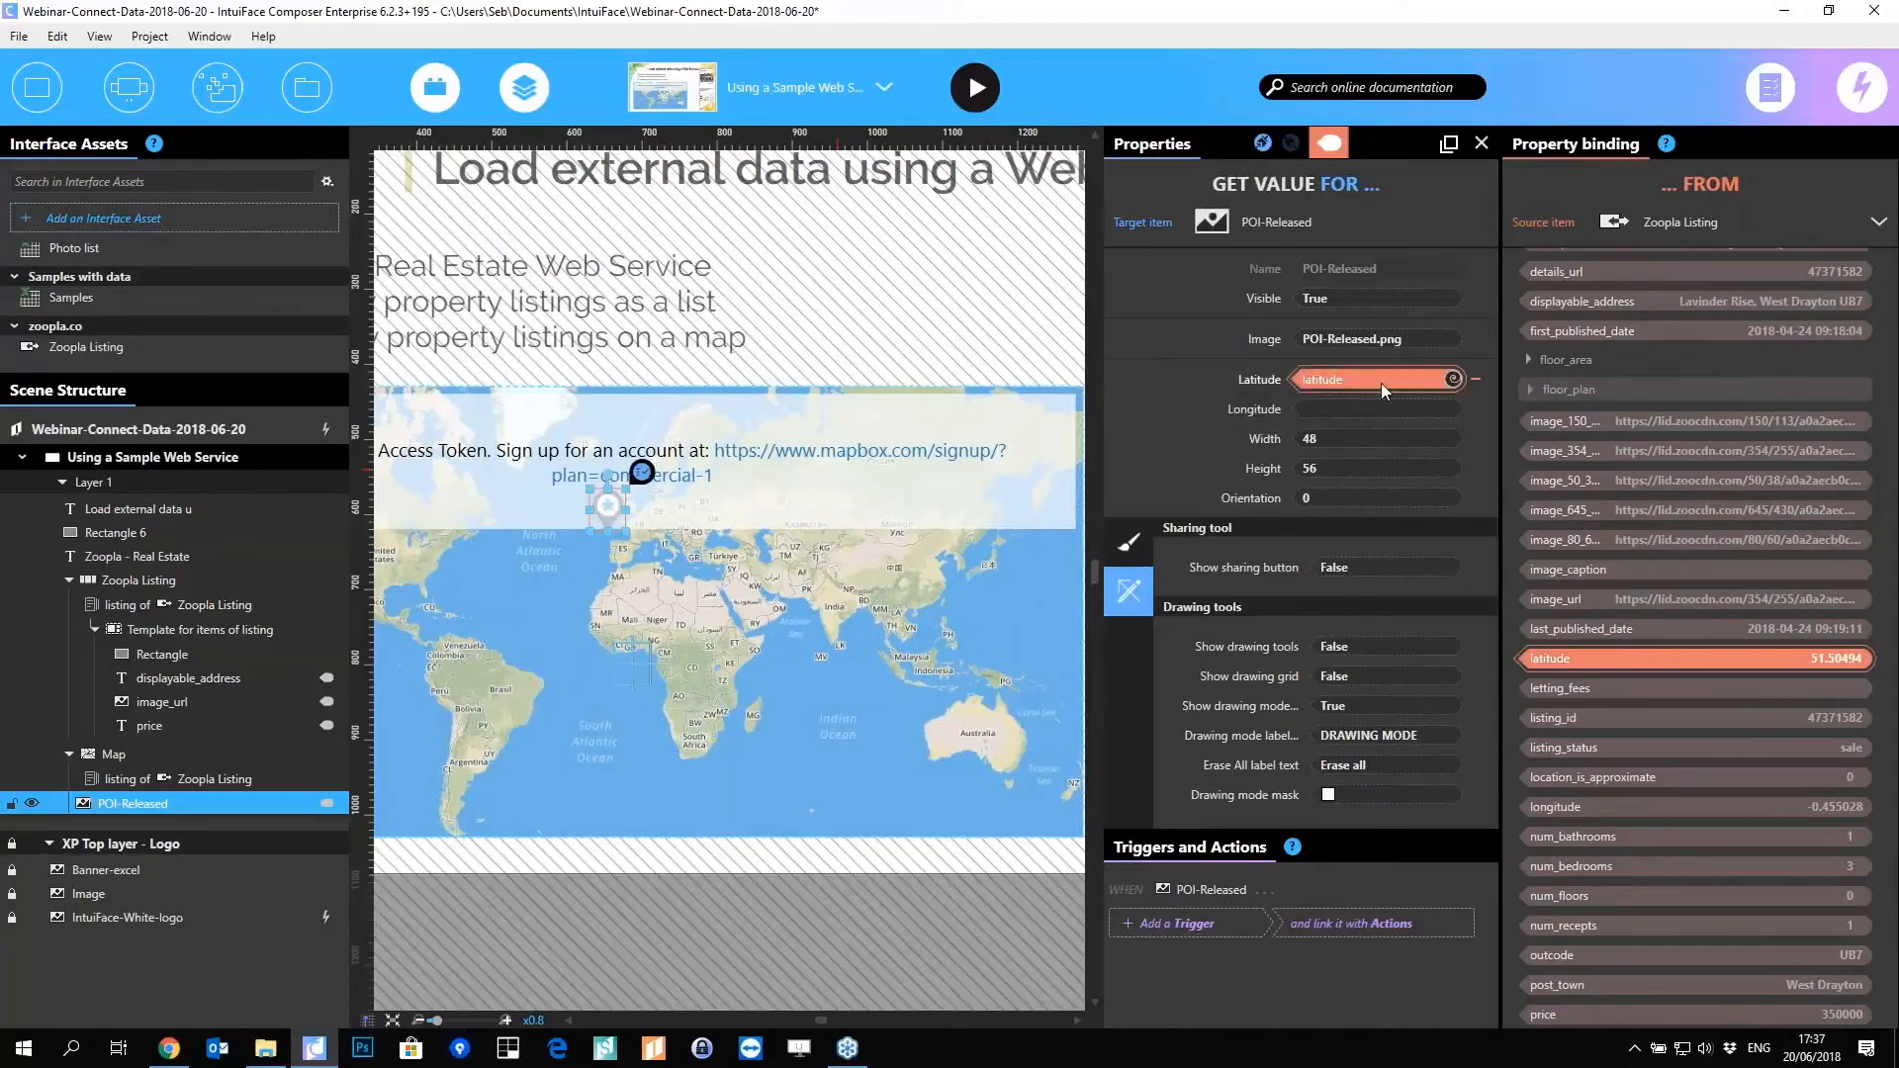
Step: Bind the marker's Longitude to the listing longitude, close the binding panel and select the Map
{"action": "scroll", "coordinate": [598, 559], "scroll_direction": "up", "scroll_amount": 5}
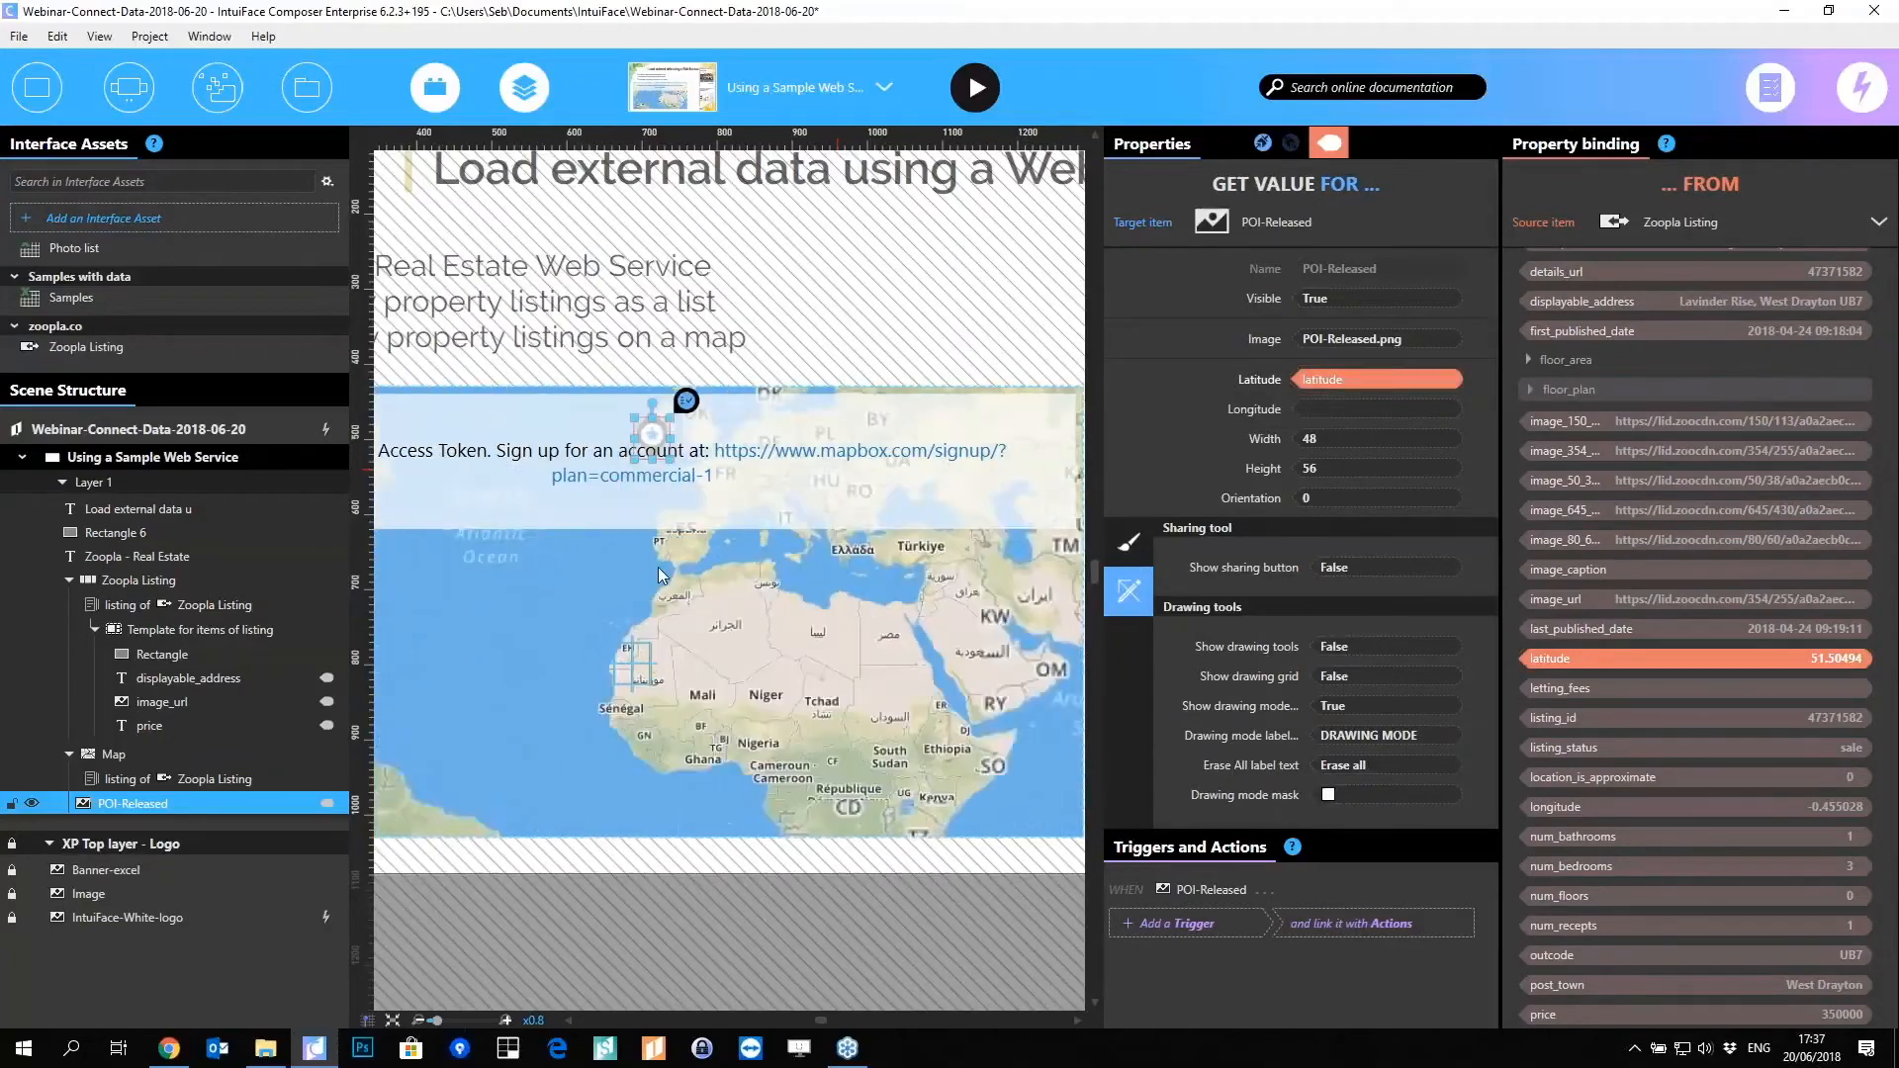
{"action": "scroll", "coordinate": [661, 582], "scroll_direction": "up", "scroll_amount": 5}
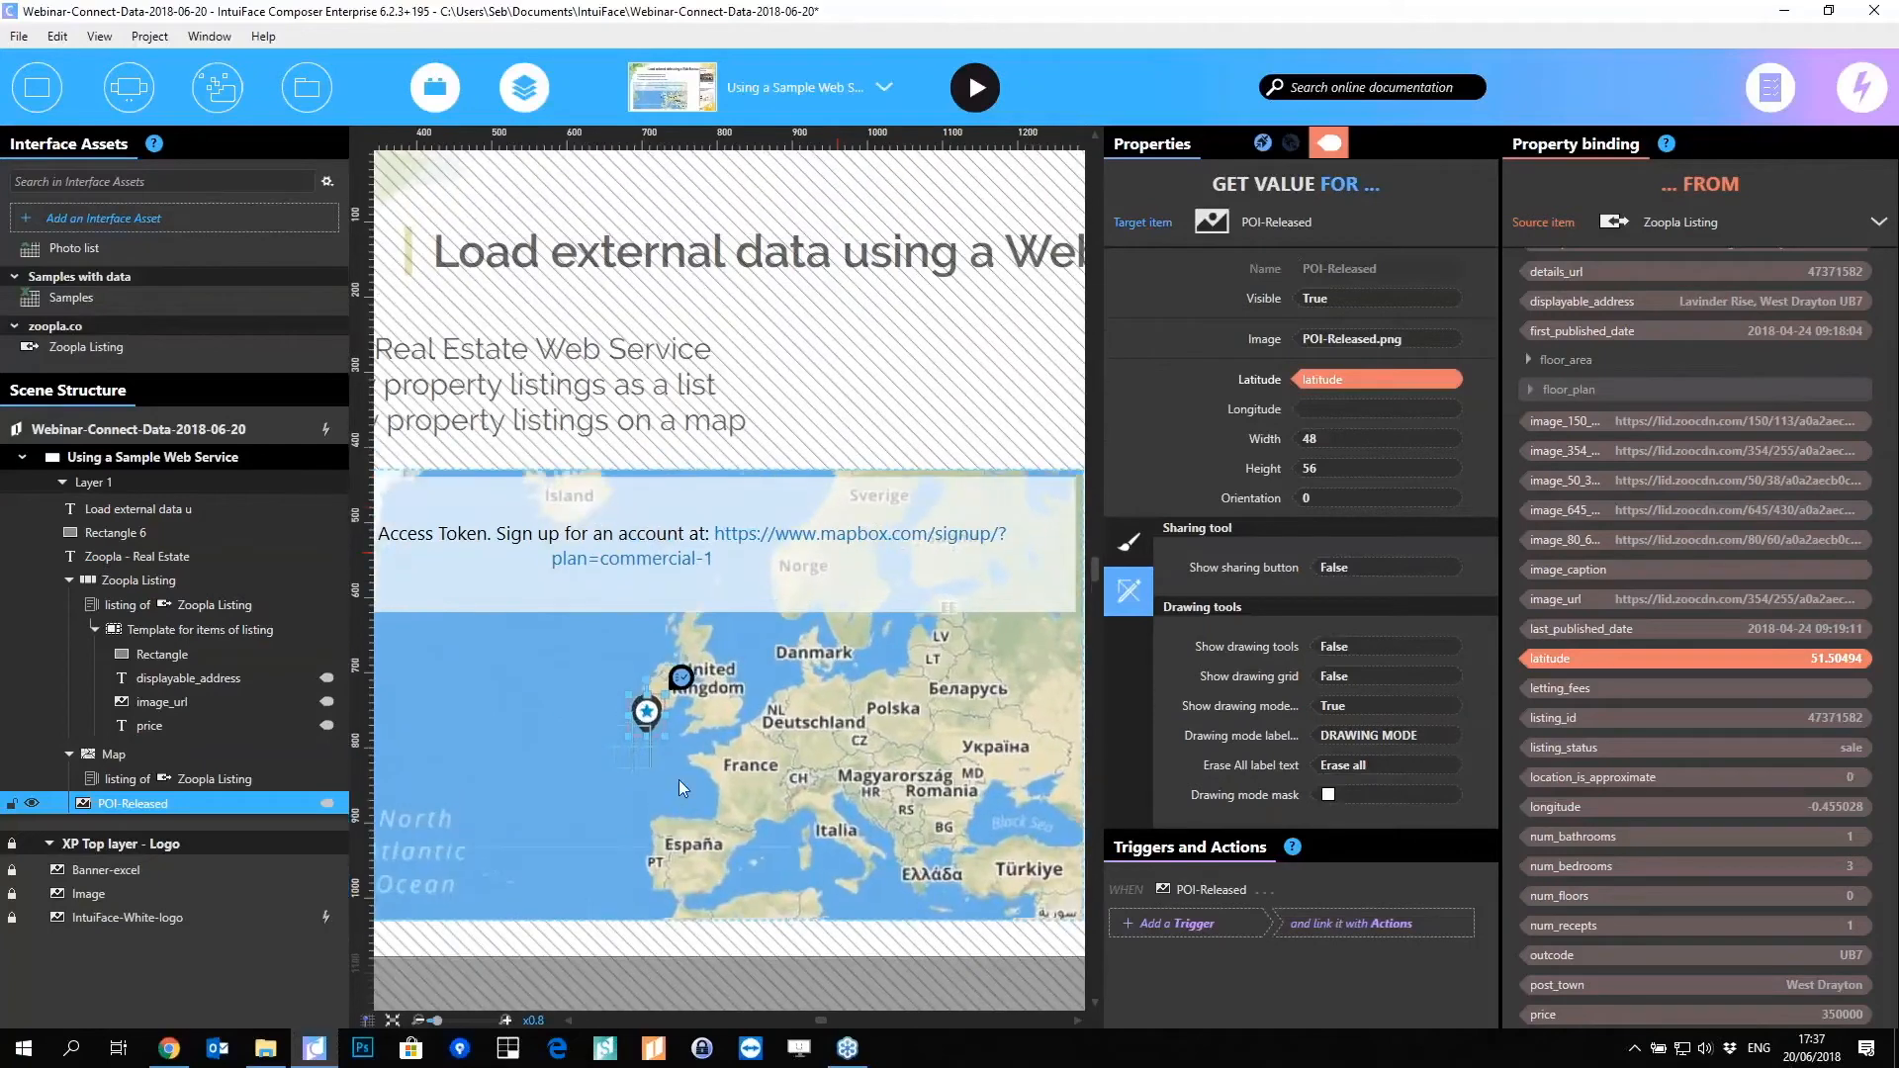
{"action": "scroll", "coordinate": [679, 781], "scroll_direction": "up", "scroll_amount": 5}
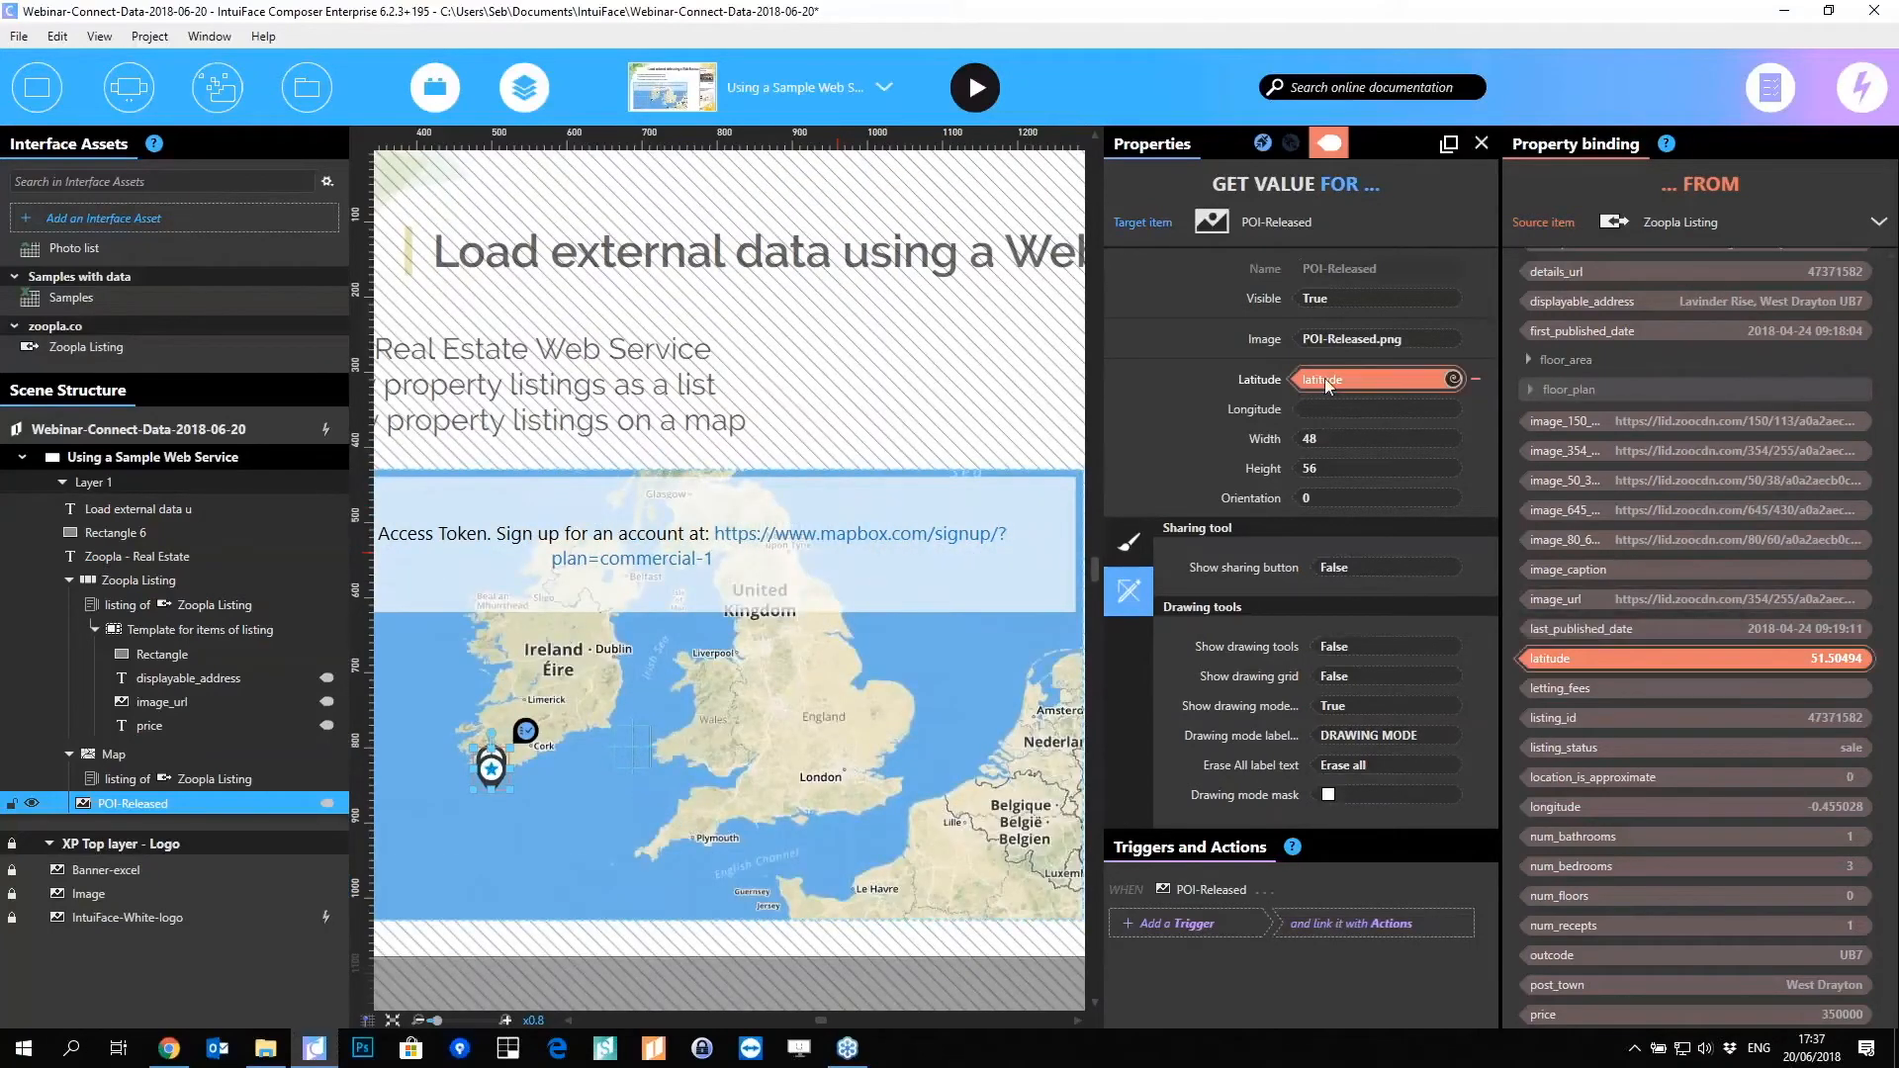
{"action": "mouse_move", "coordinate": [1696, 808]}
{"action": "left_mouse_down"}
{"action": "mouse_move", "coordinate": [1551, 762]}
{"action": "mouse_move", "coordinate": [1385, 389]}
{"action": "mouse_move", "coordinate": [1350, 408]}
{"action": "left_mouse_up"}
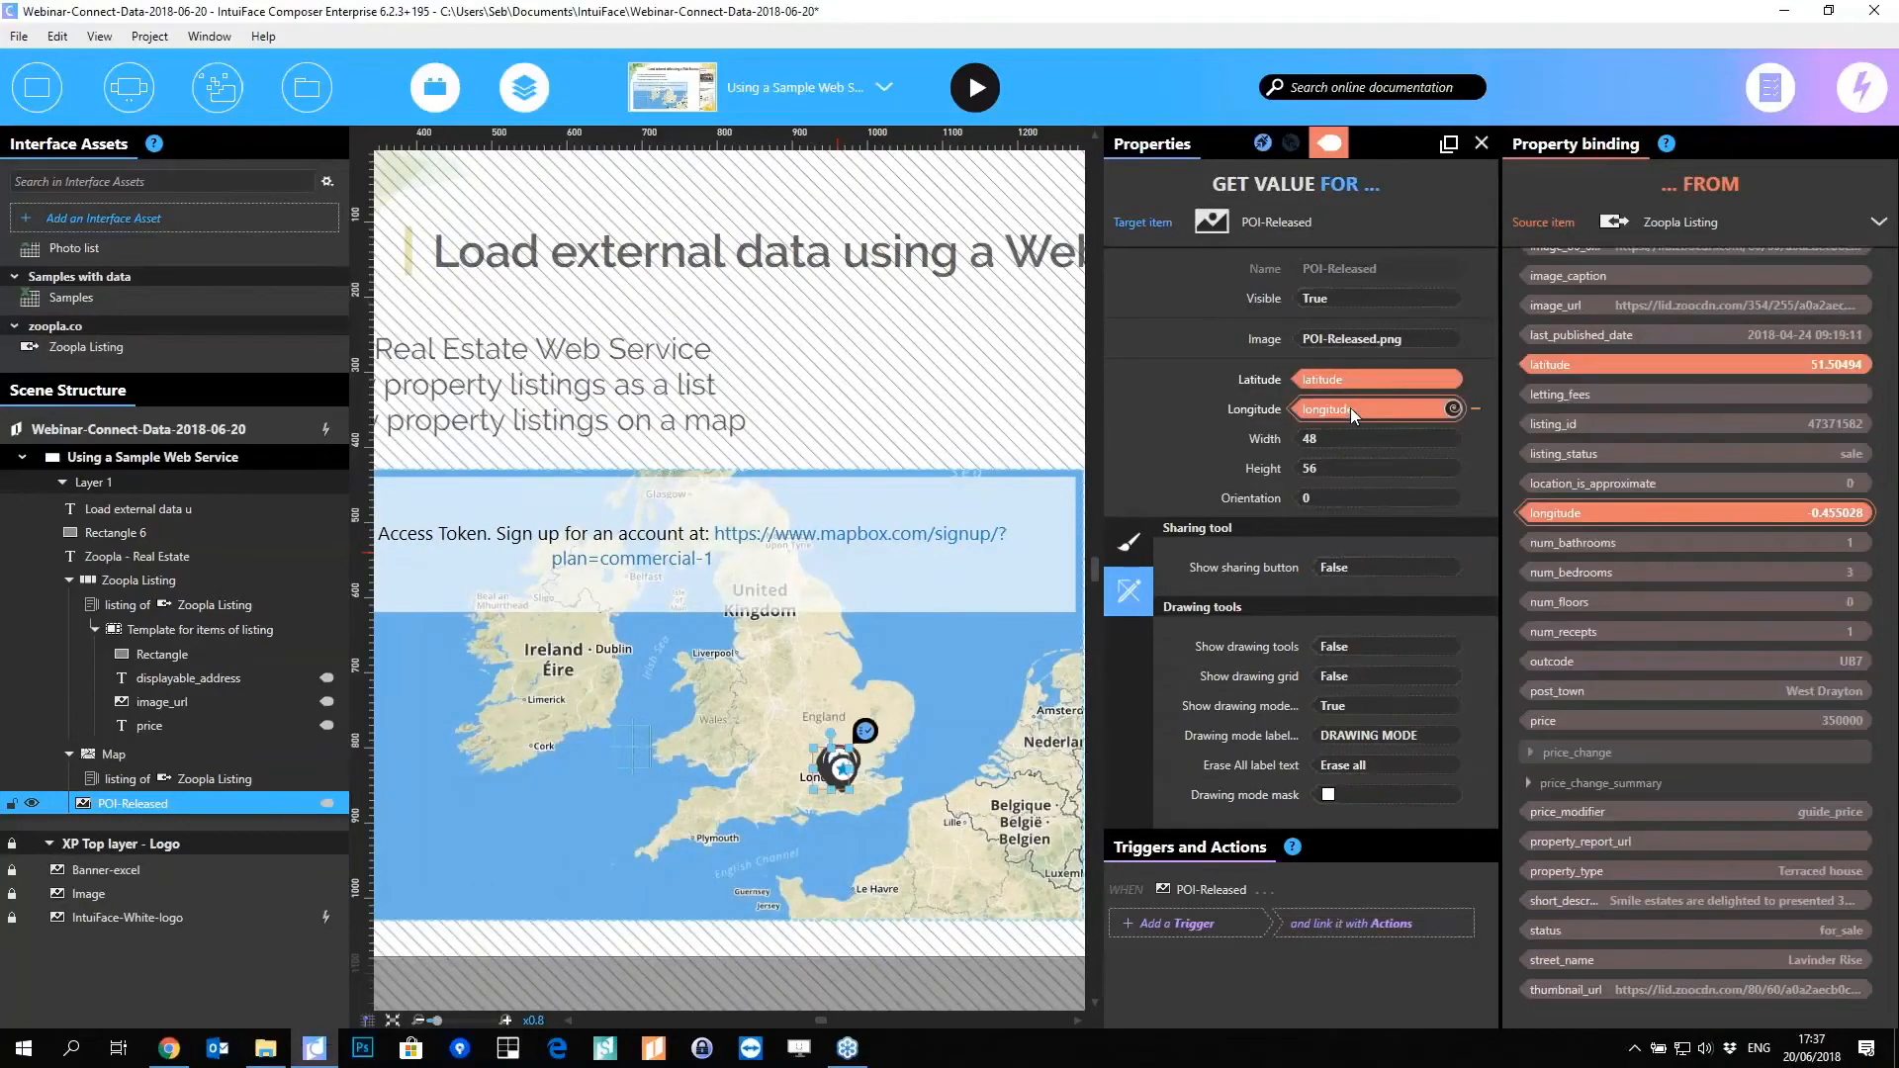
{"action": "left_click", "coordinate": [1332, 146]}
{"action": "scroll", "coordinate": [1206, 873], "scroll_direction": "up", "scroll_amount": 3}
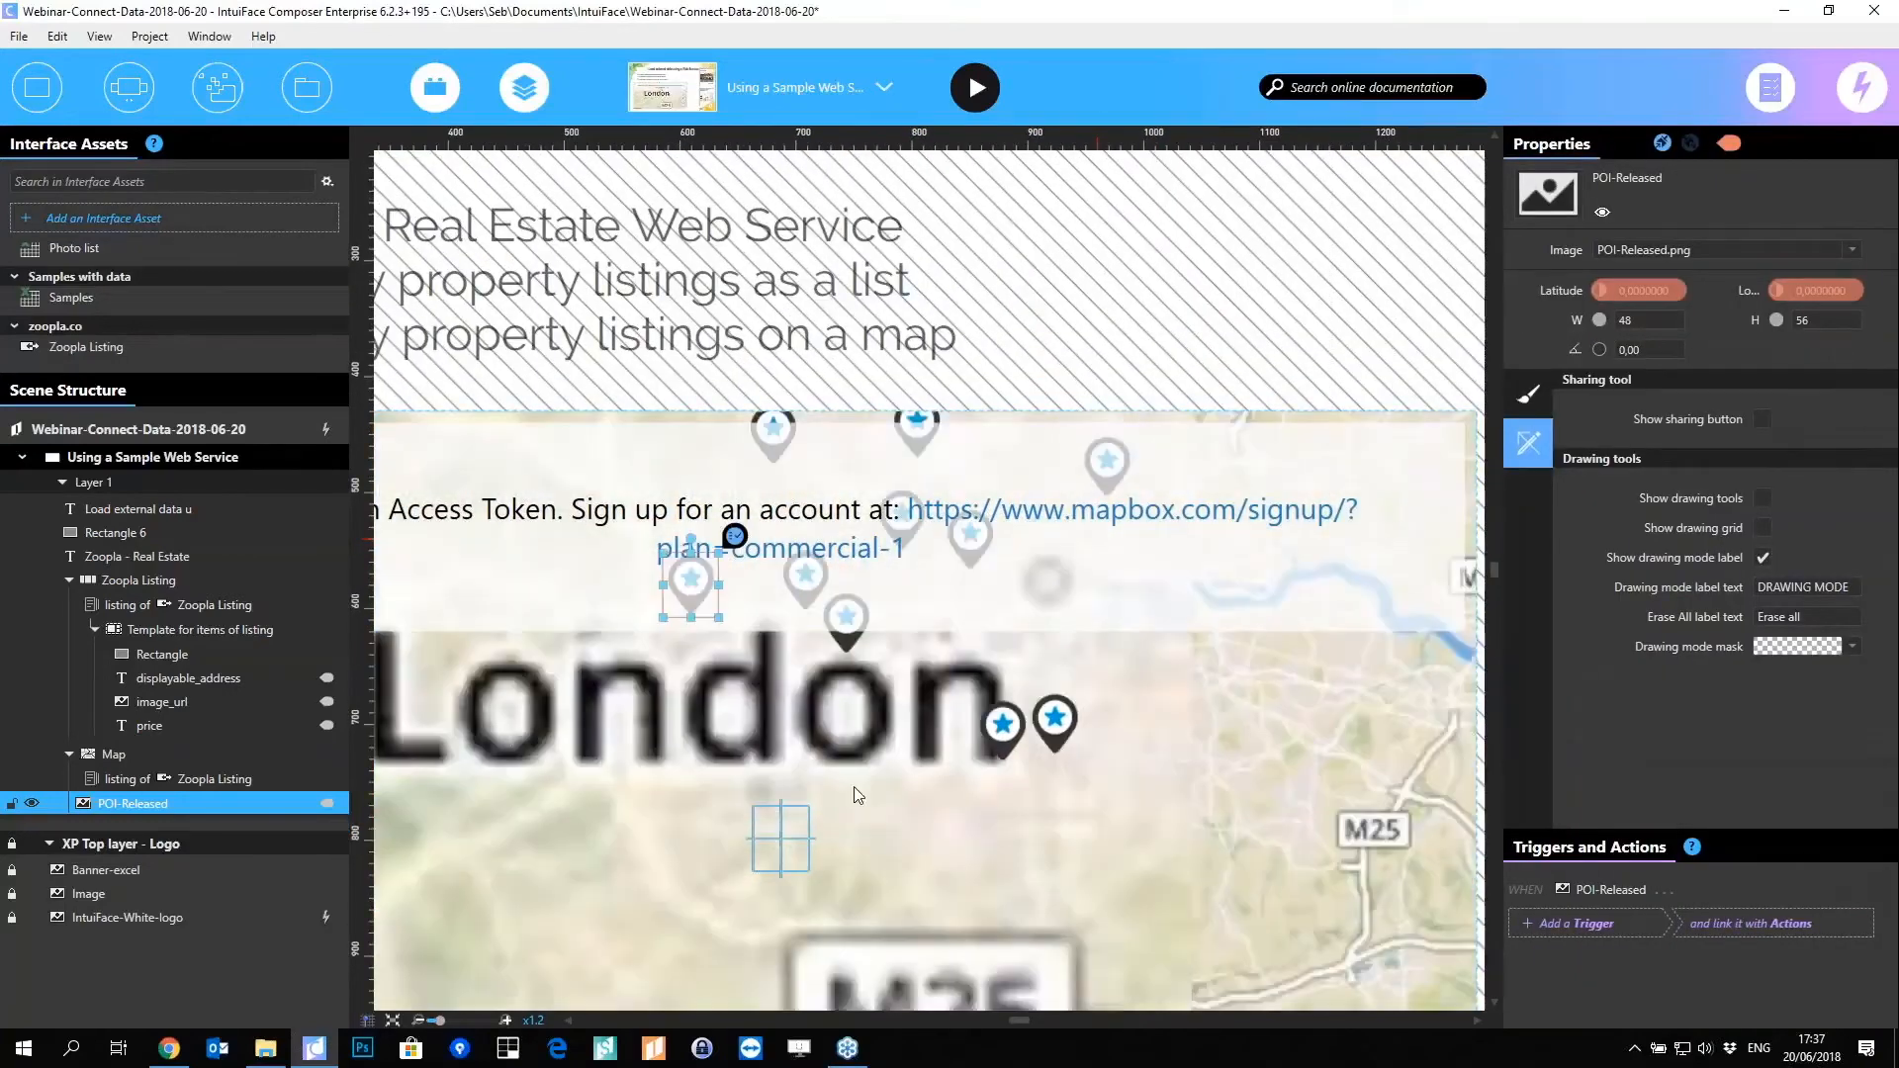
{"action": "scroll", "coordinate": [849, 852], "scroll_direction": "down", "scroll_amount": 3}
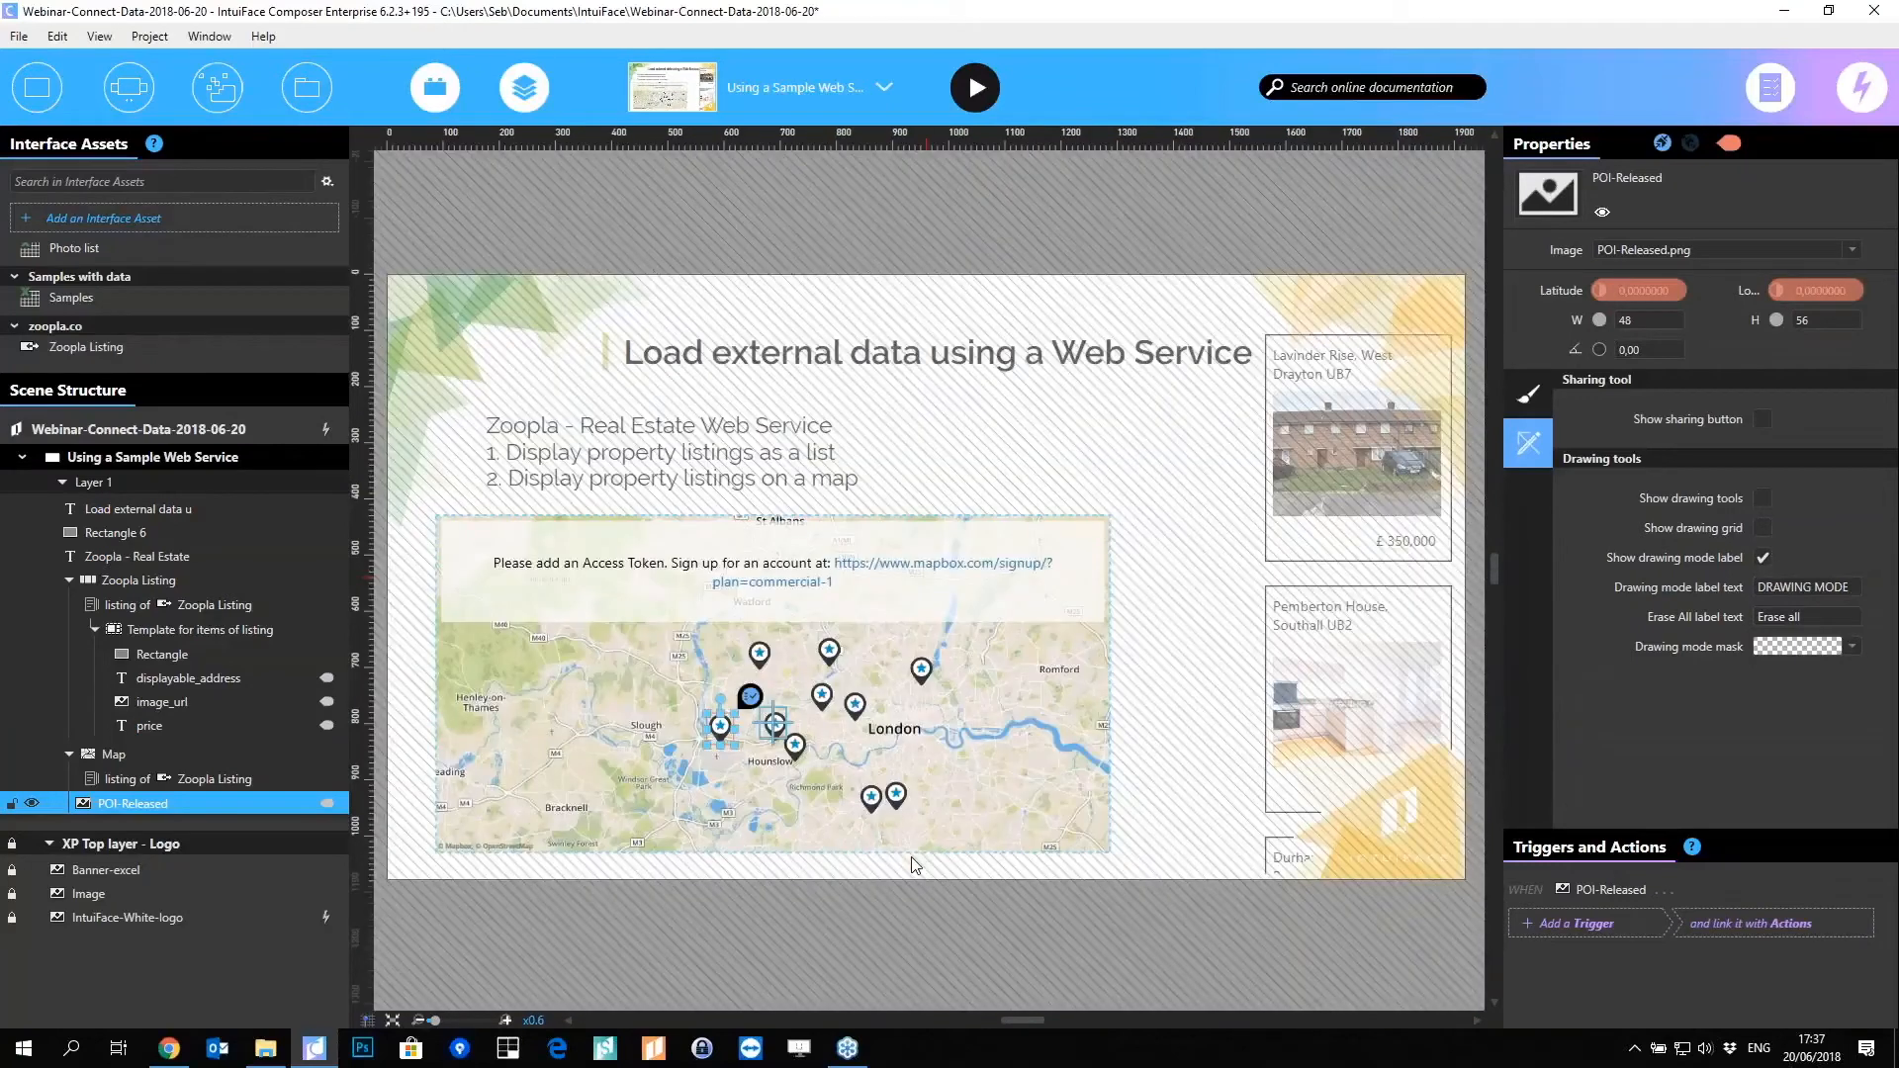
{"action": "key", "text": "Escape"}
Step: Change the Zoopla Listing minimum_price property from 350000 to 380000
{"action": "left_click", "coordinate": [1208, 549]}
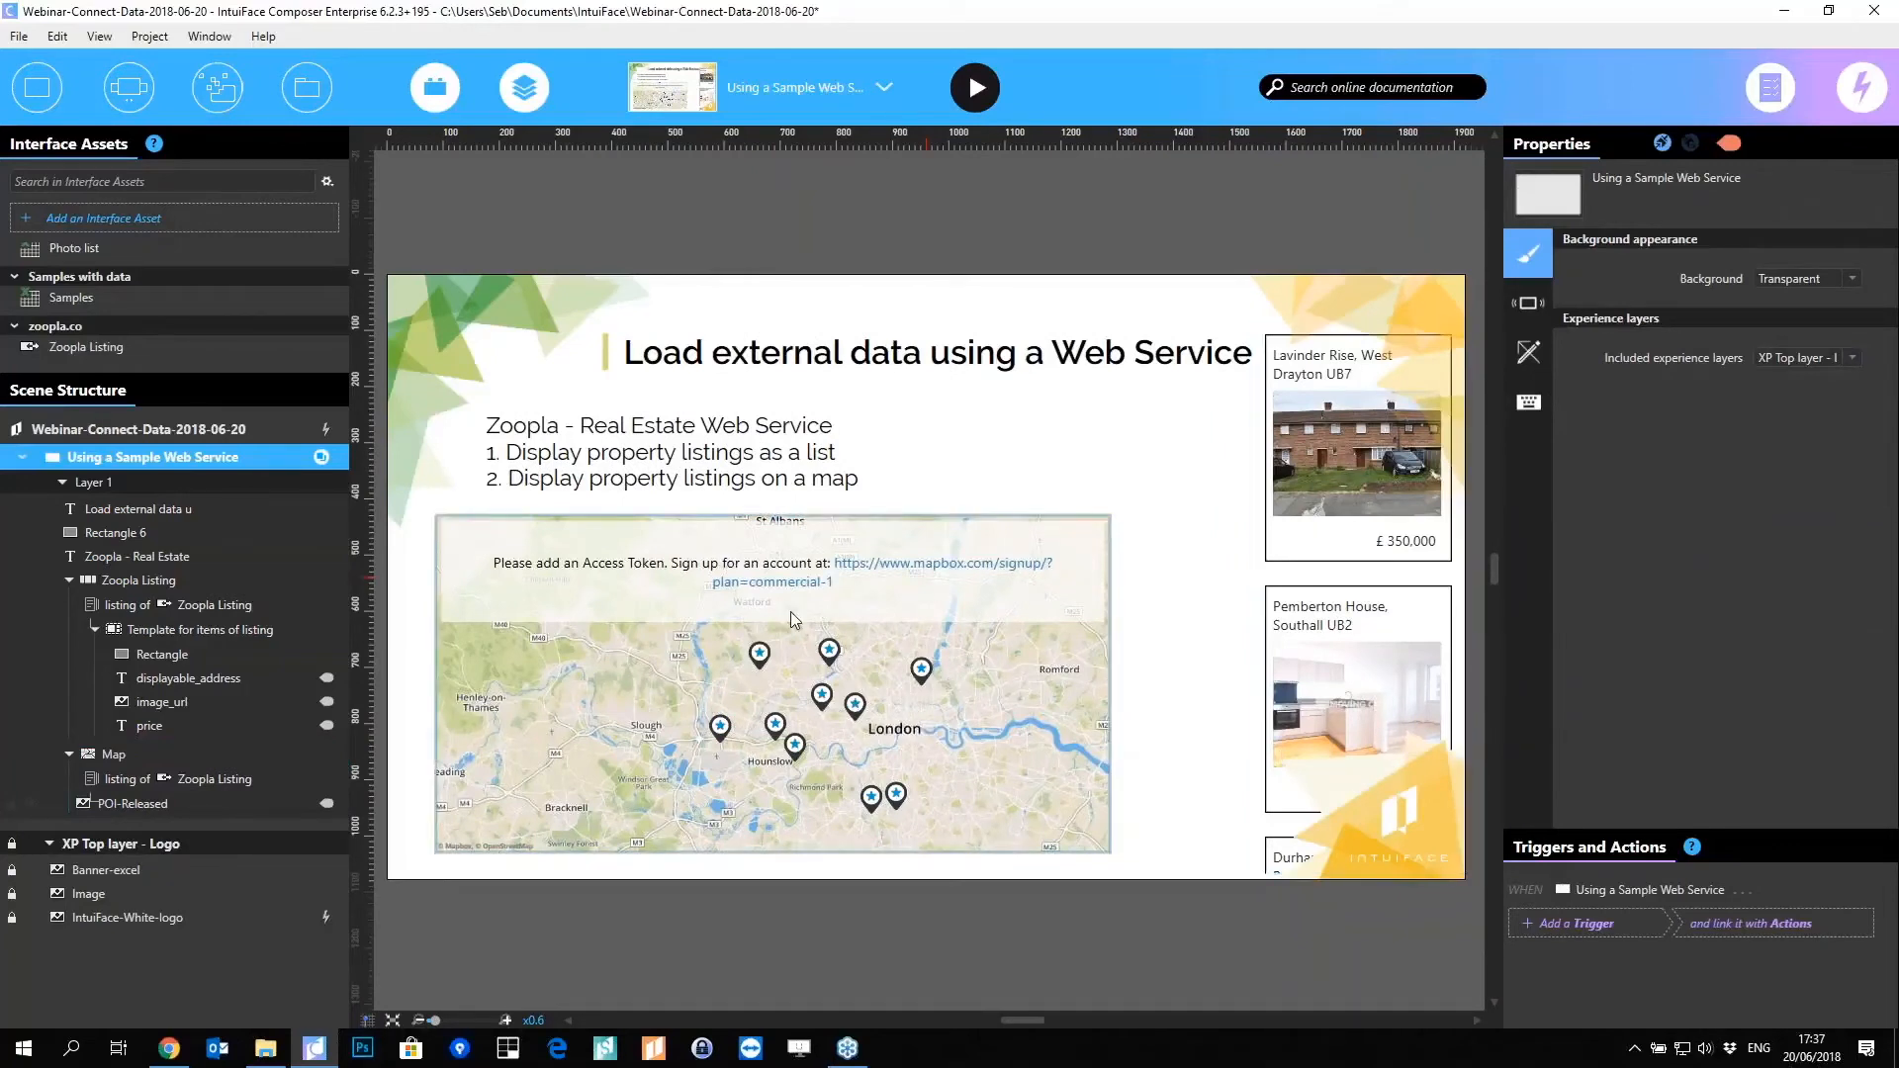
{"action": "left_click", "coordinate": [139, 354]}
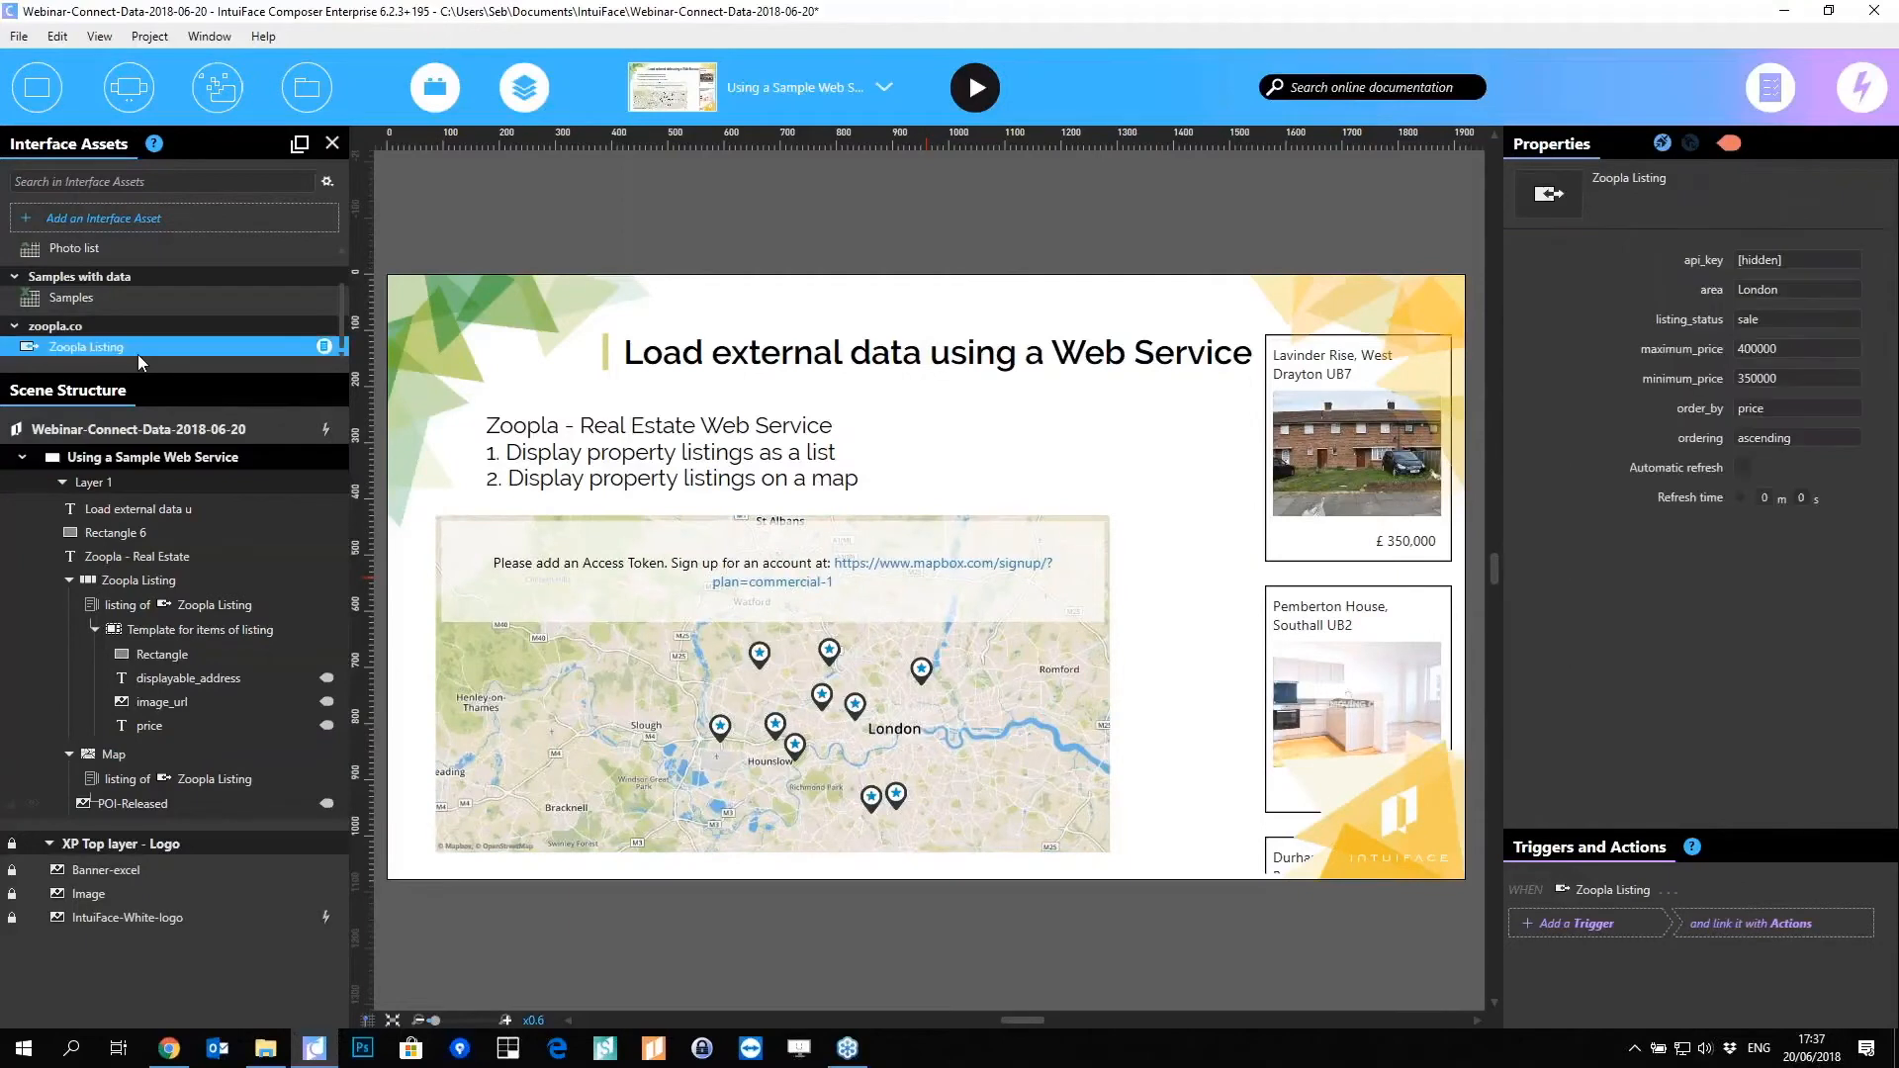
{"action": "left_click_drag", "start_coordinate": [1777, 382], "coordinate": [1516, 384]}
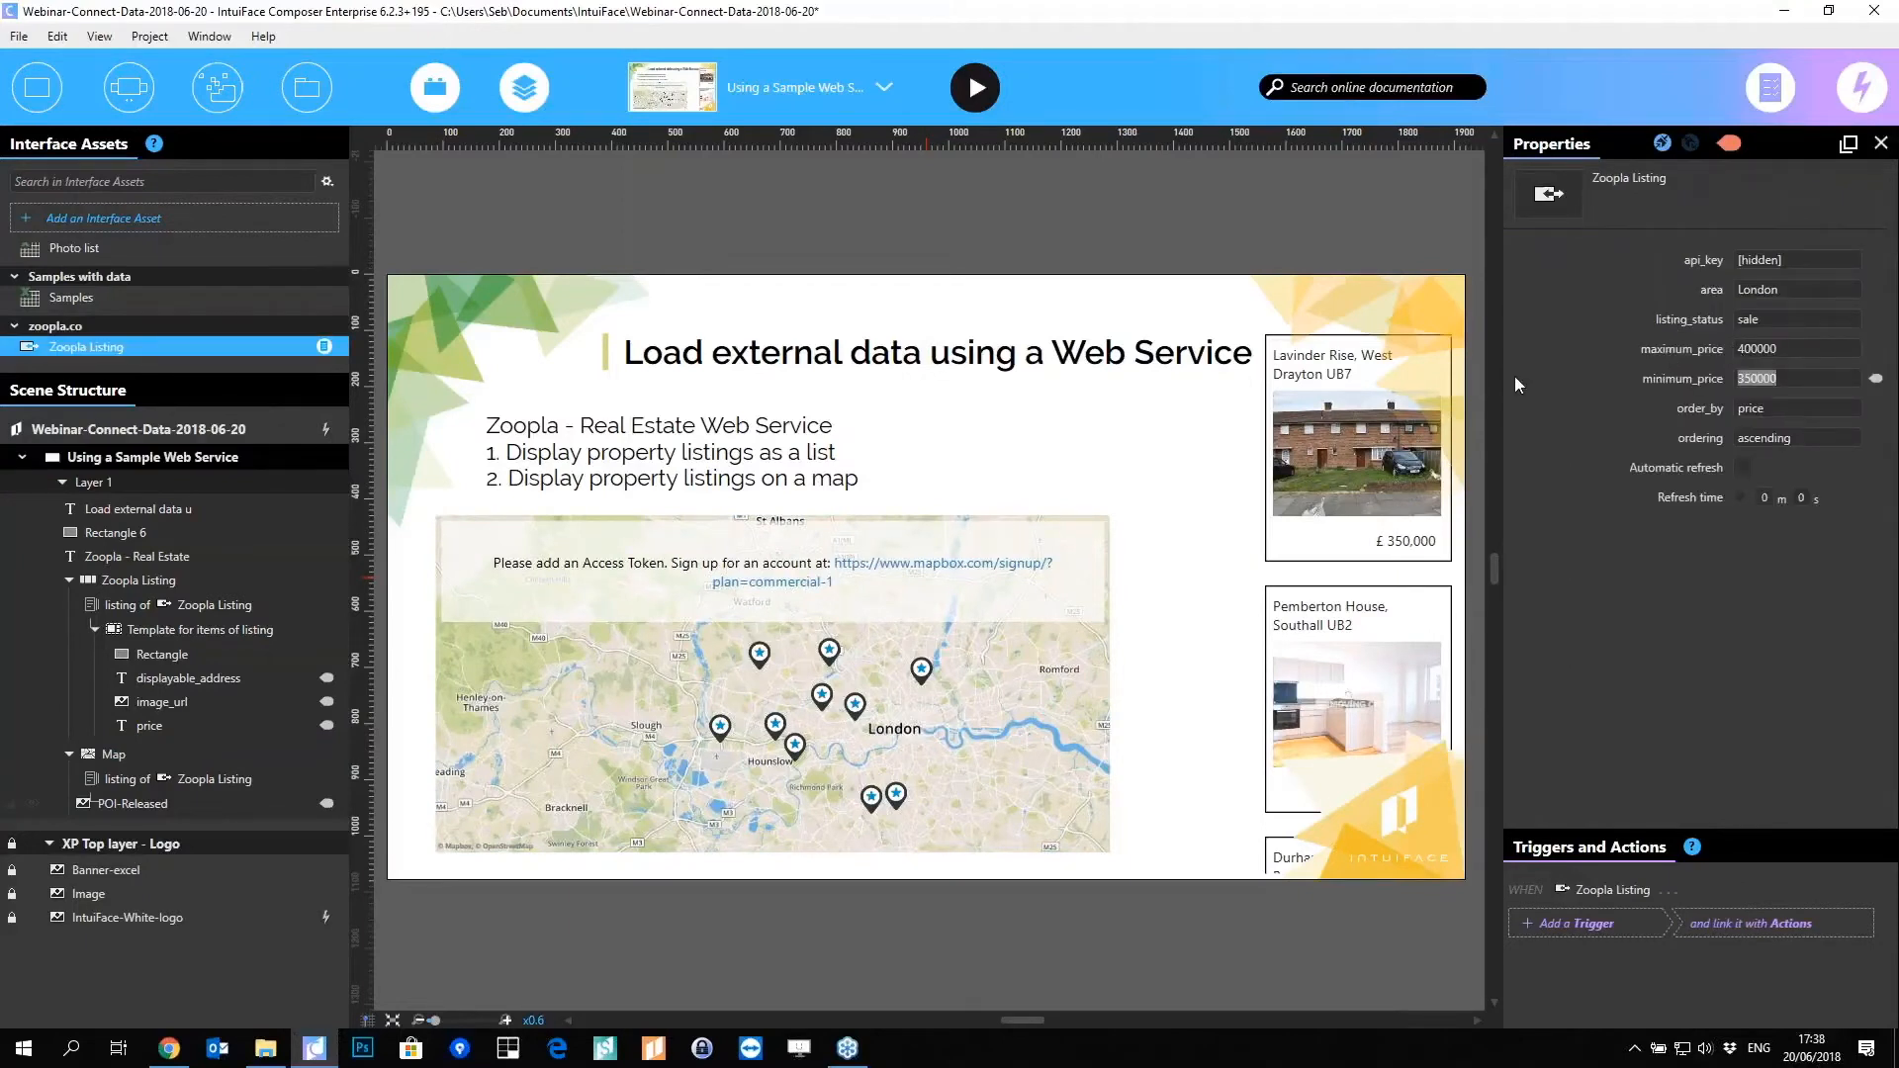
{"action": "type", "text": "380000"}
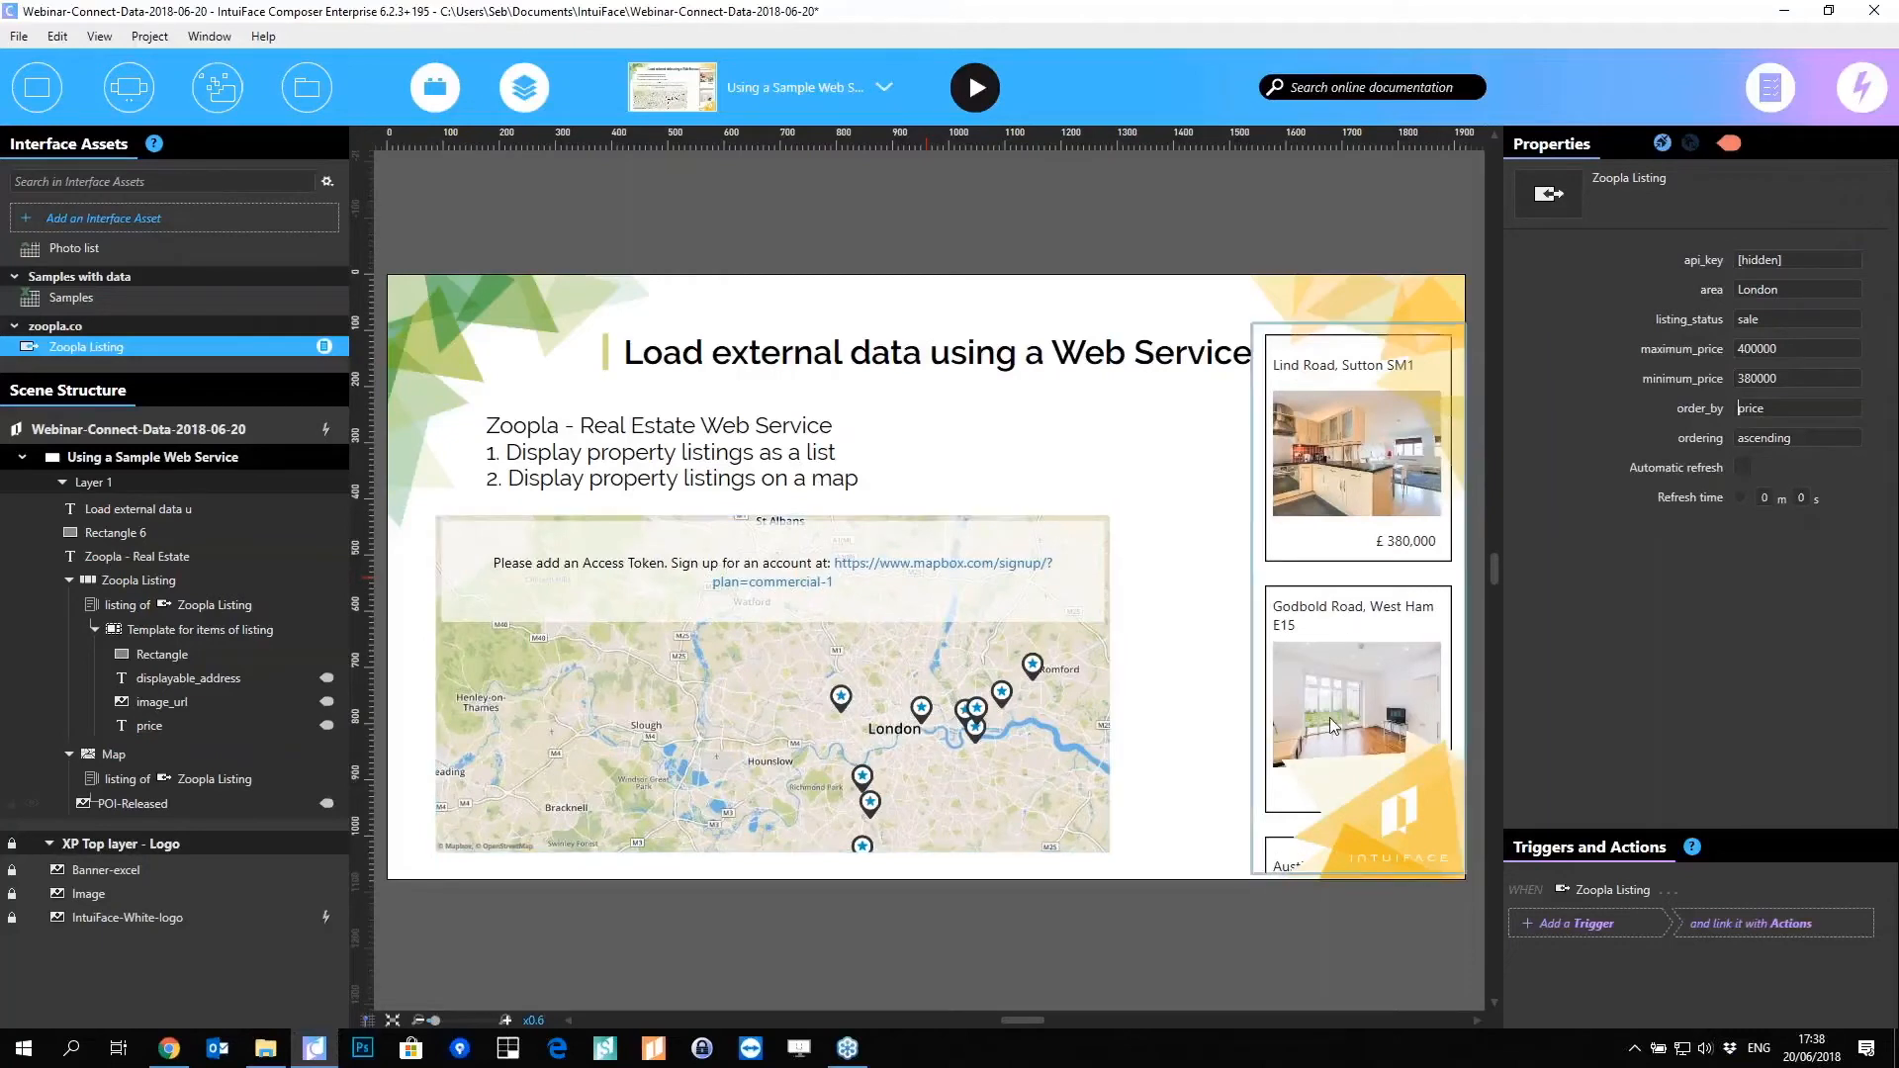
{"action": "left_click", "coordinate": [1741, 408]}
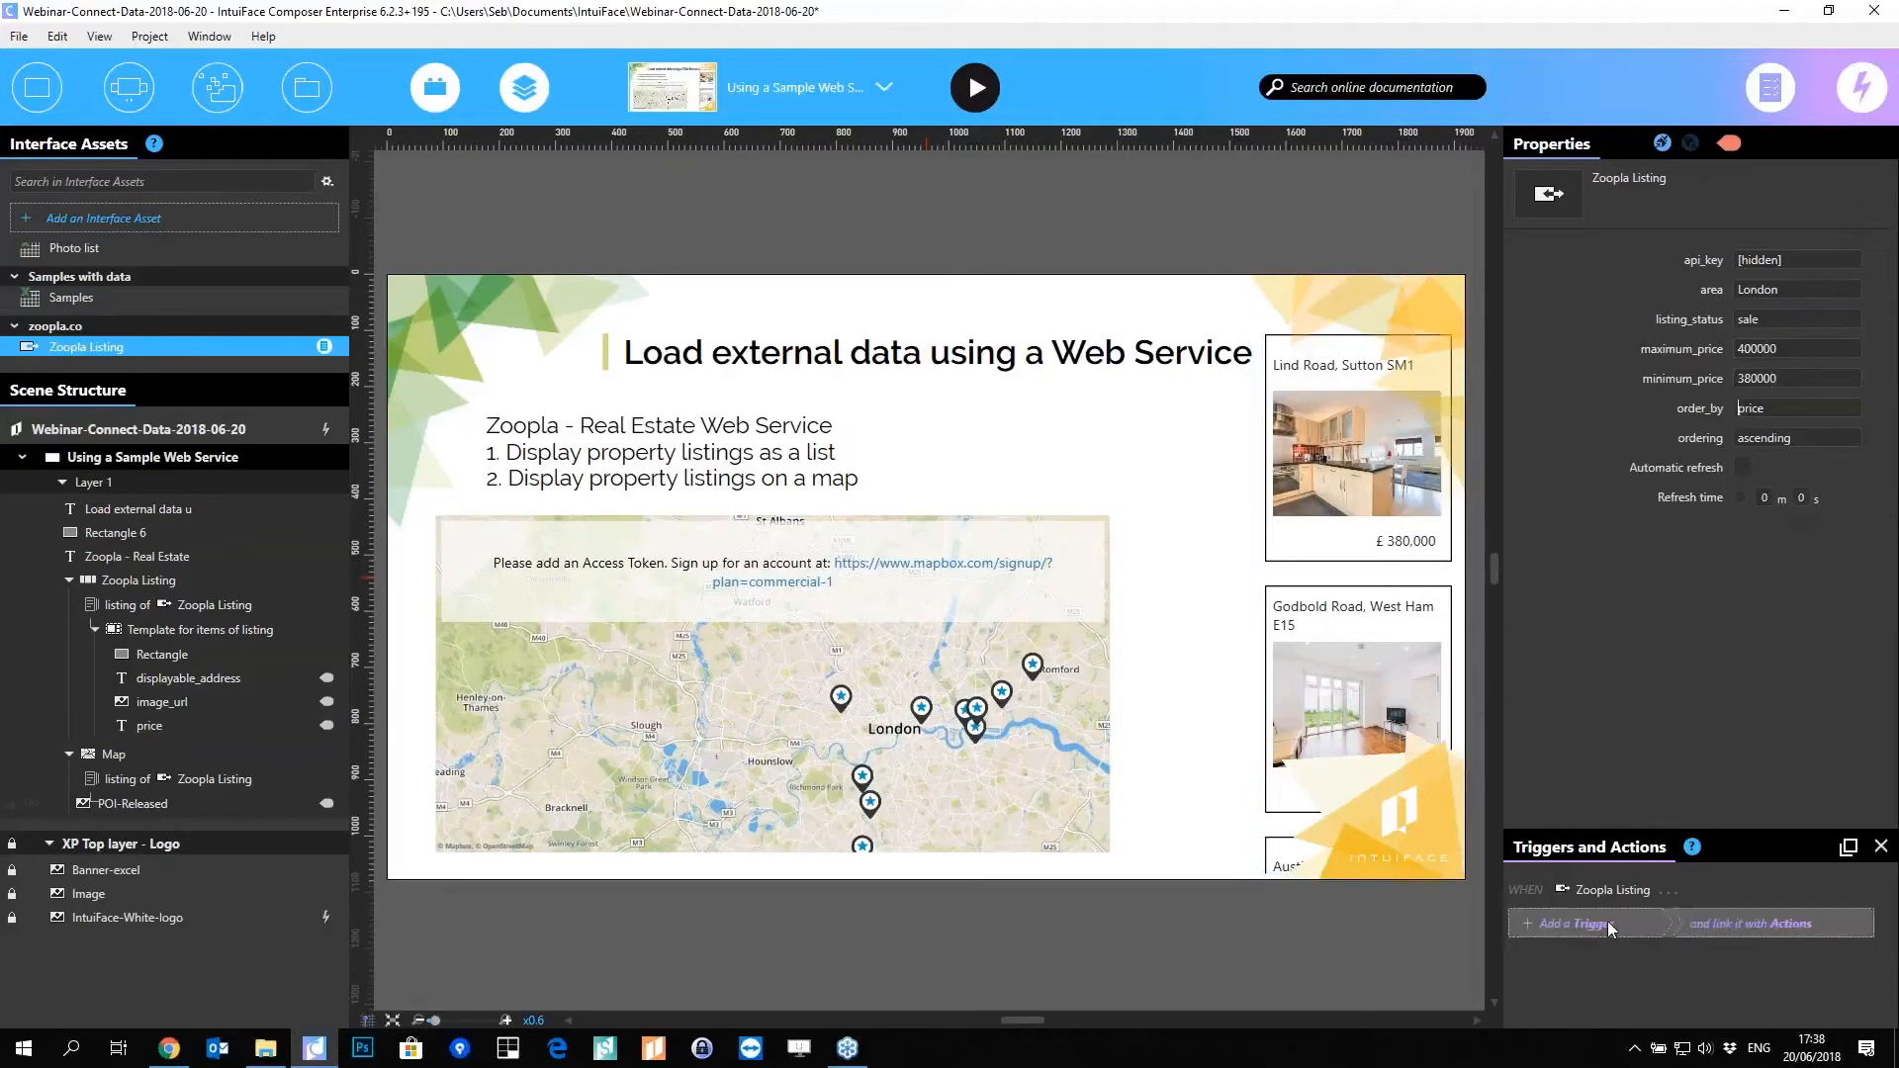
Step: Add a Zoopla Listing trigger that runs Zoopla Listing > Refresh when a request starts
{"action": "left_click", "coordinate": [1577, 923]}
{"action": "left_click", "coordinate": [1175, 300]}
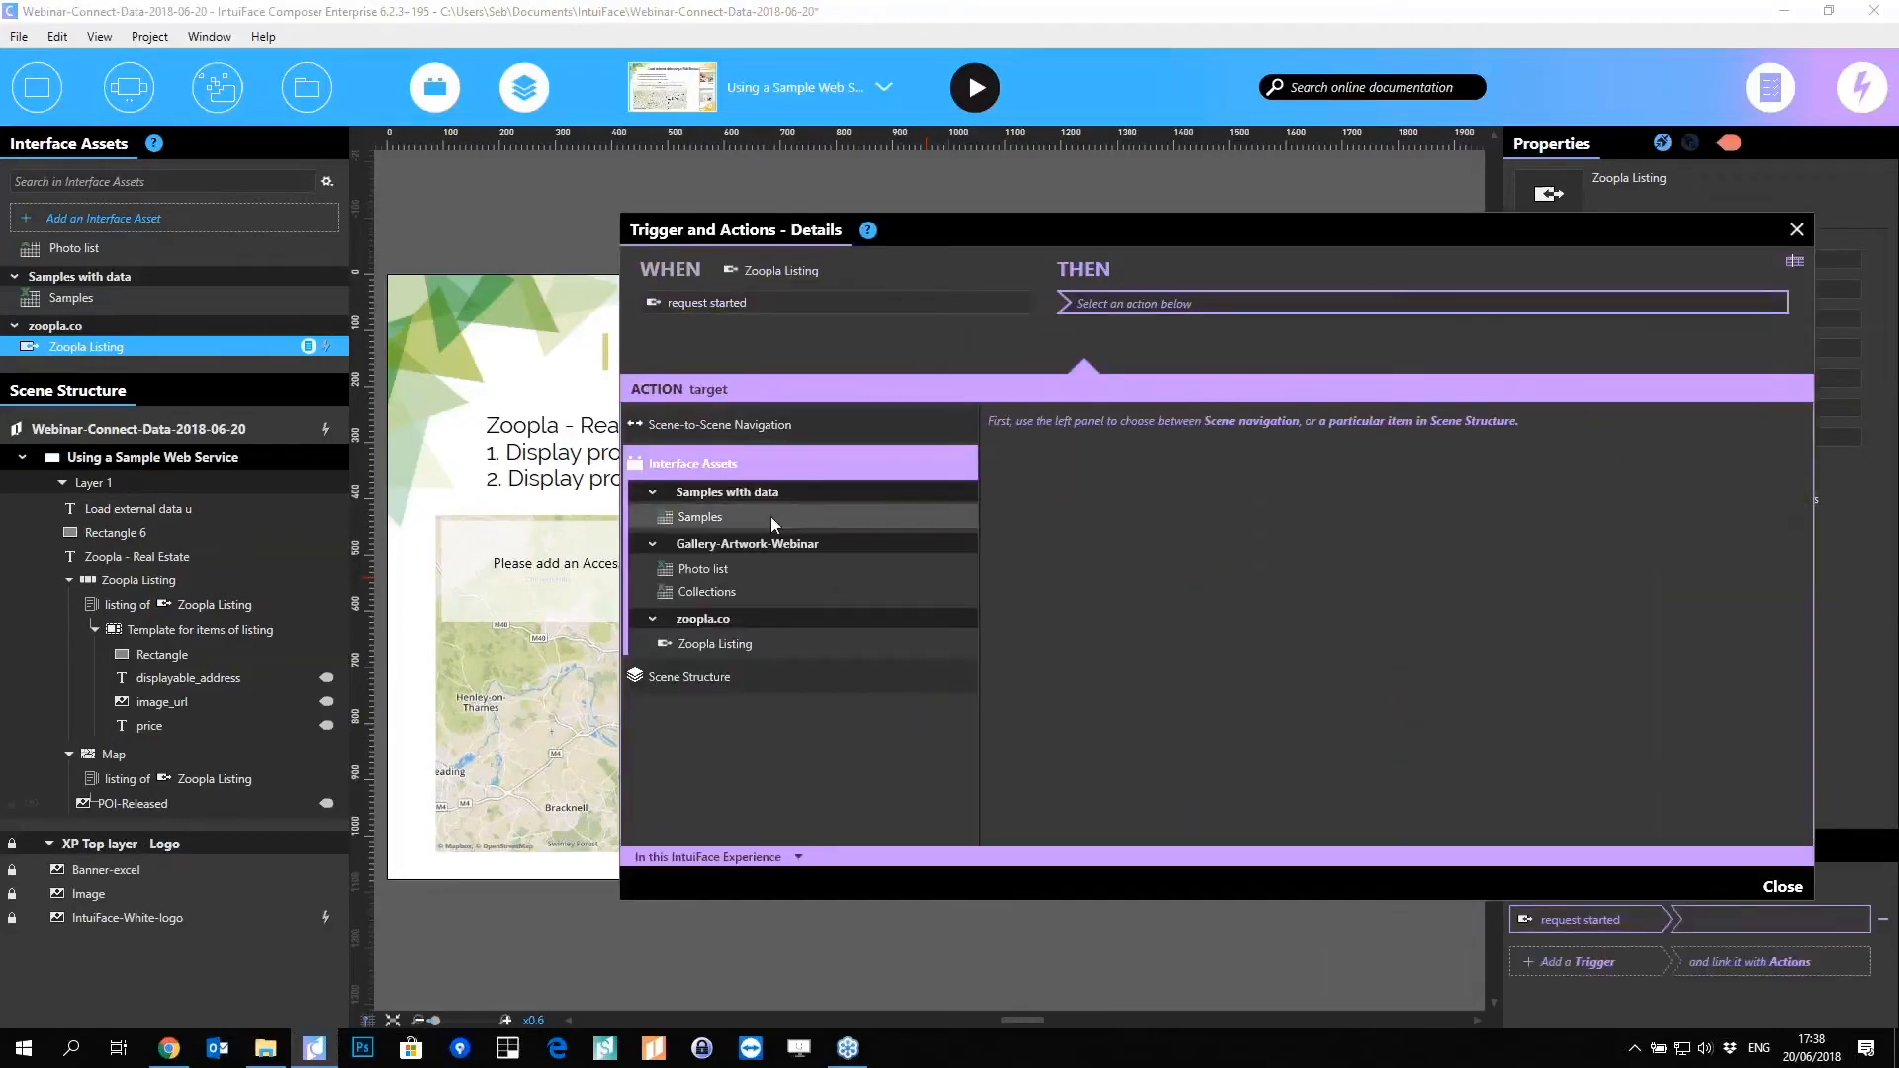
{"action": "left_click", "coordinate": [751, 644]}
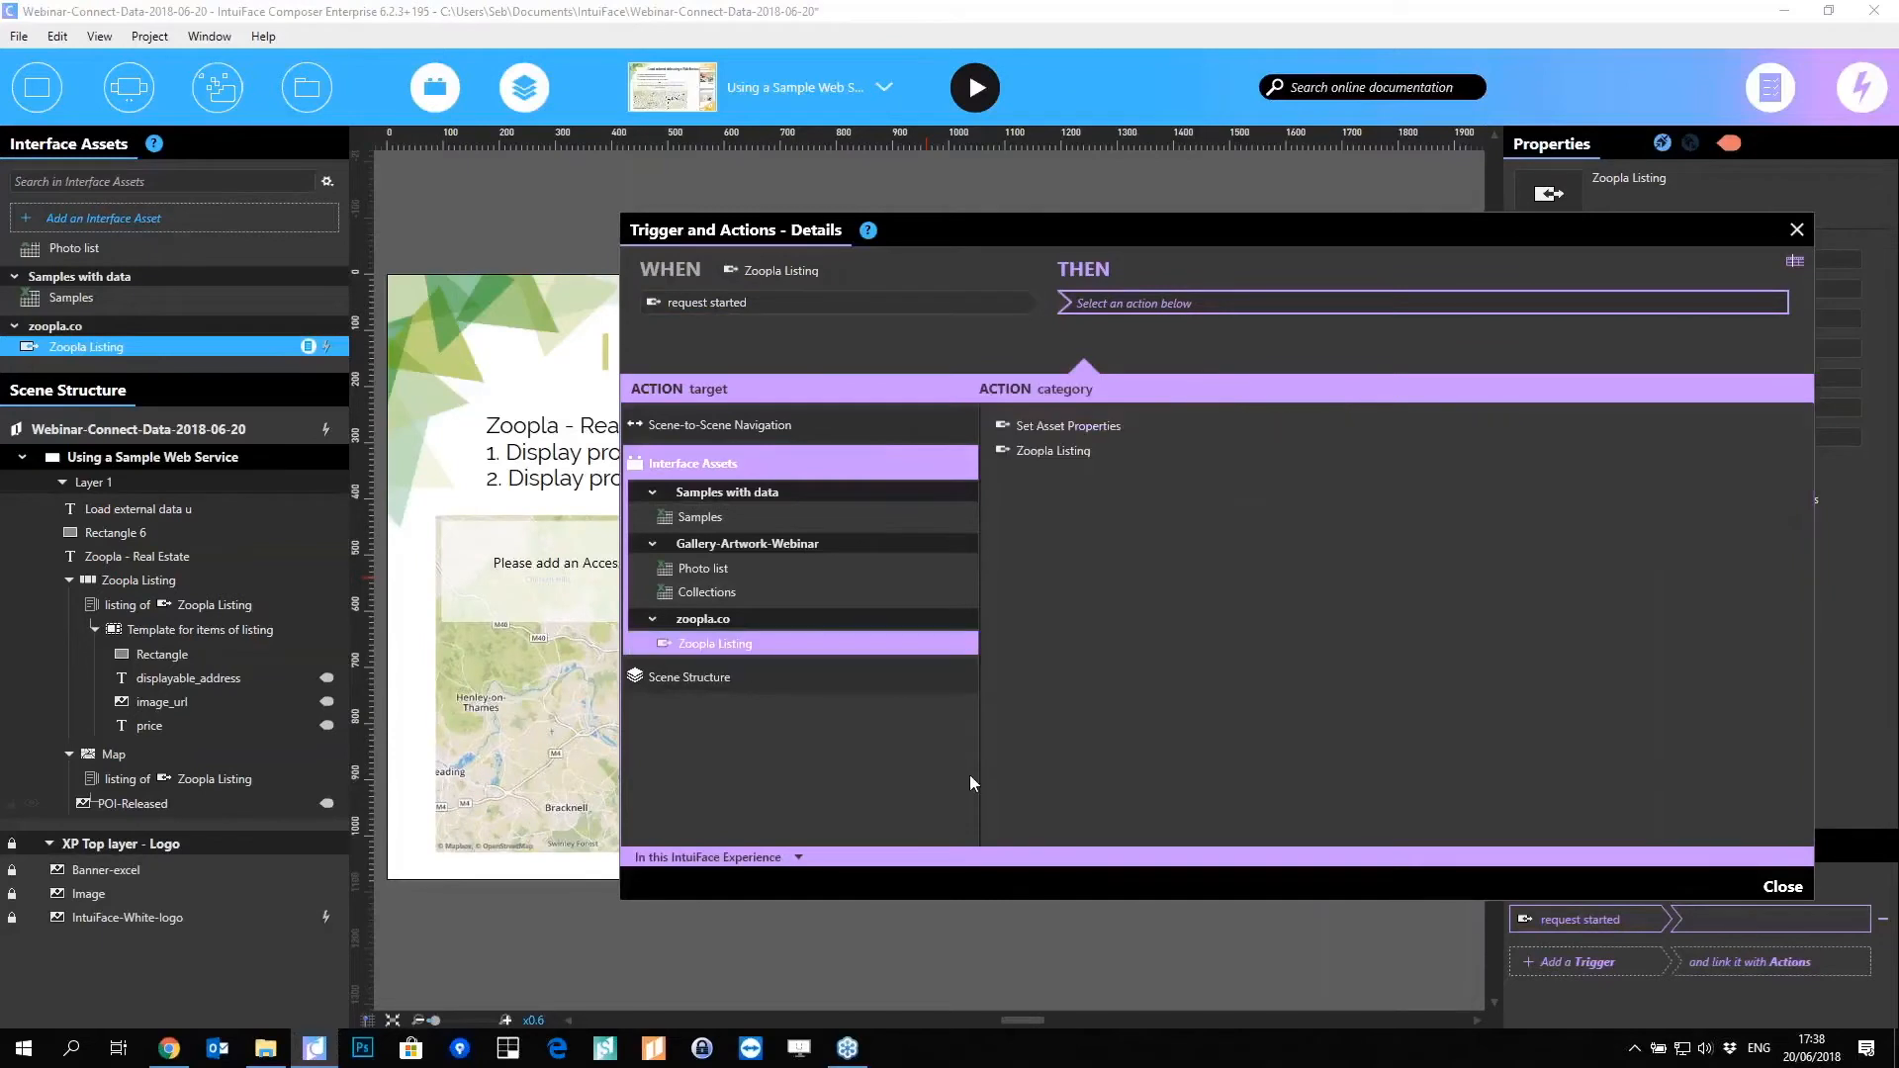
{"action": "left_click", "coordinate": [1074, 451]}
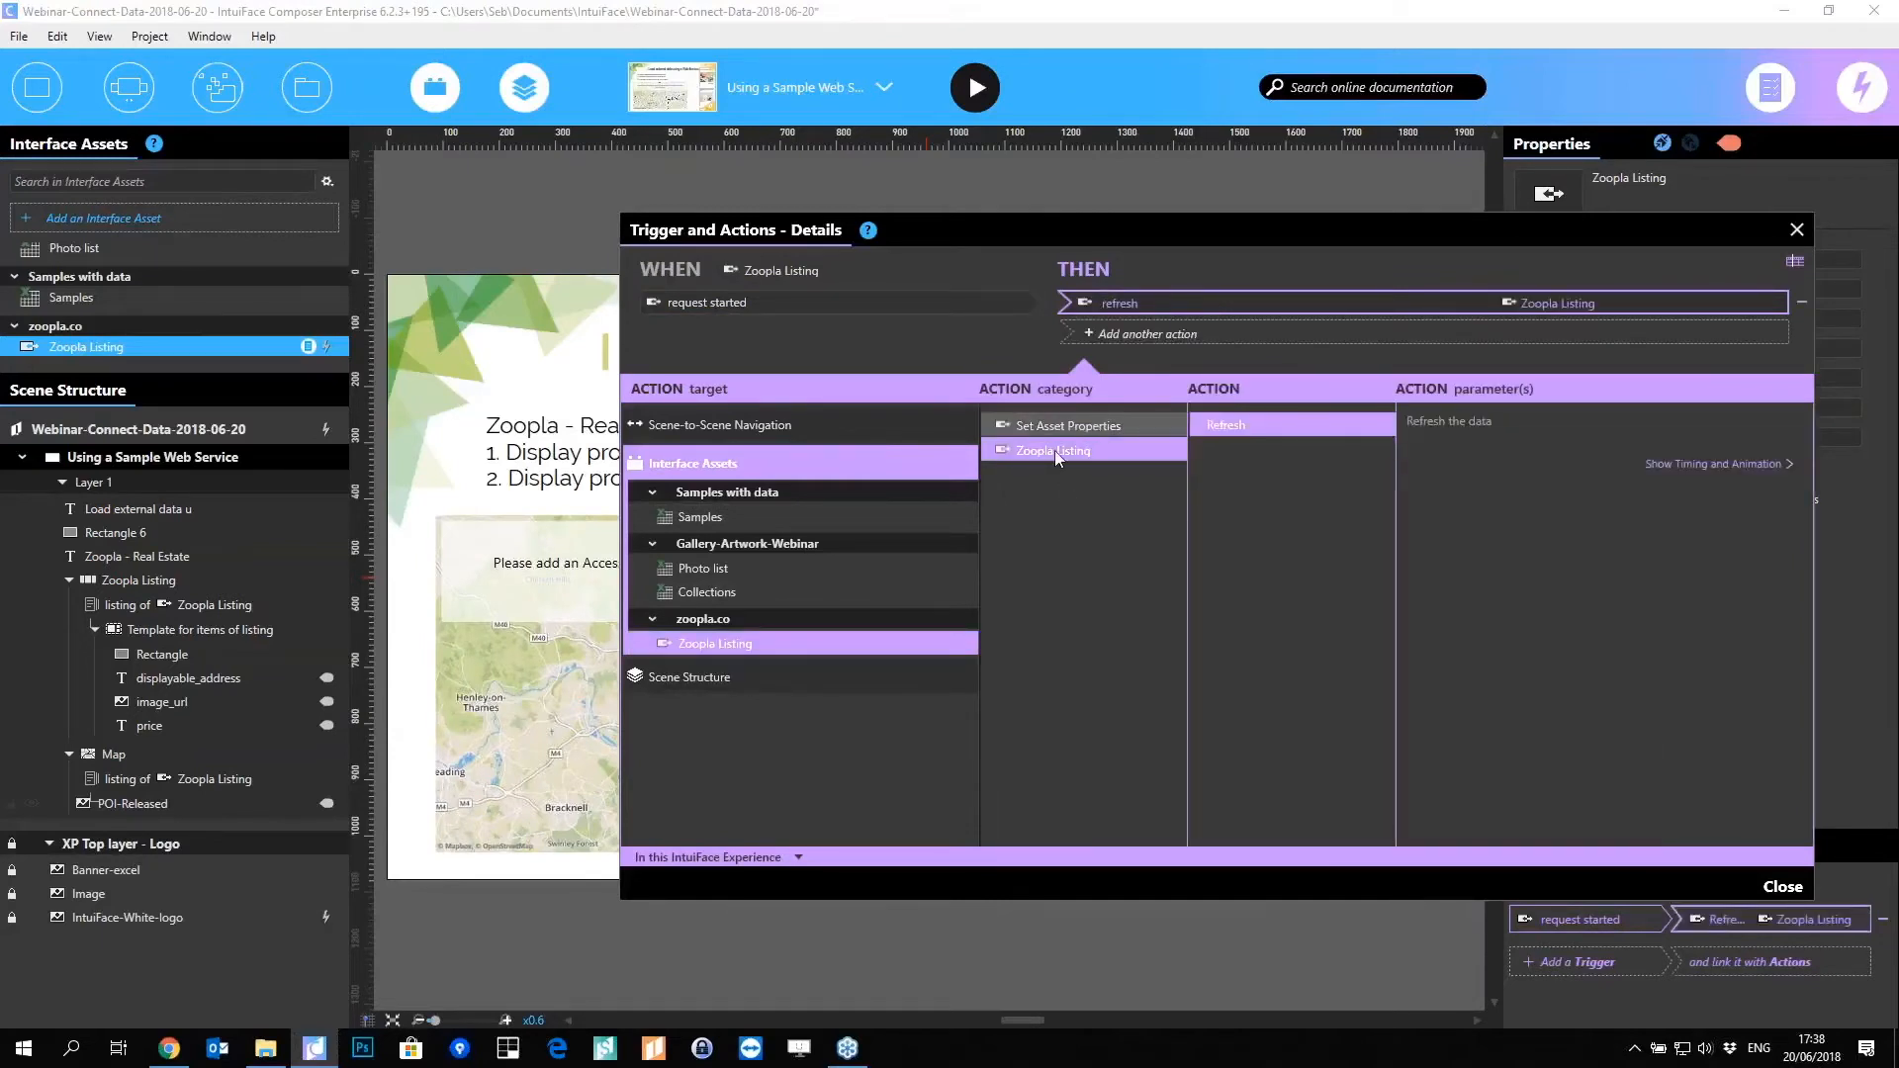
{"action": "left_click", "coordinate": [1096, 427]}
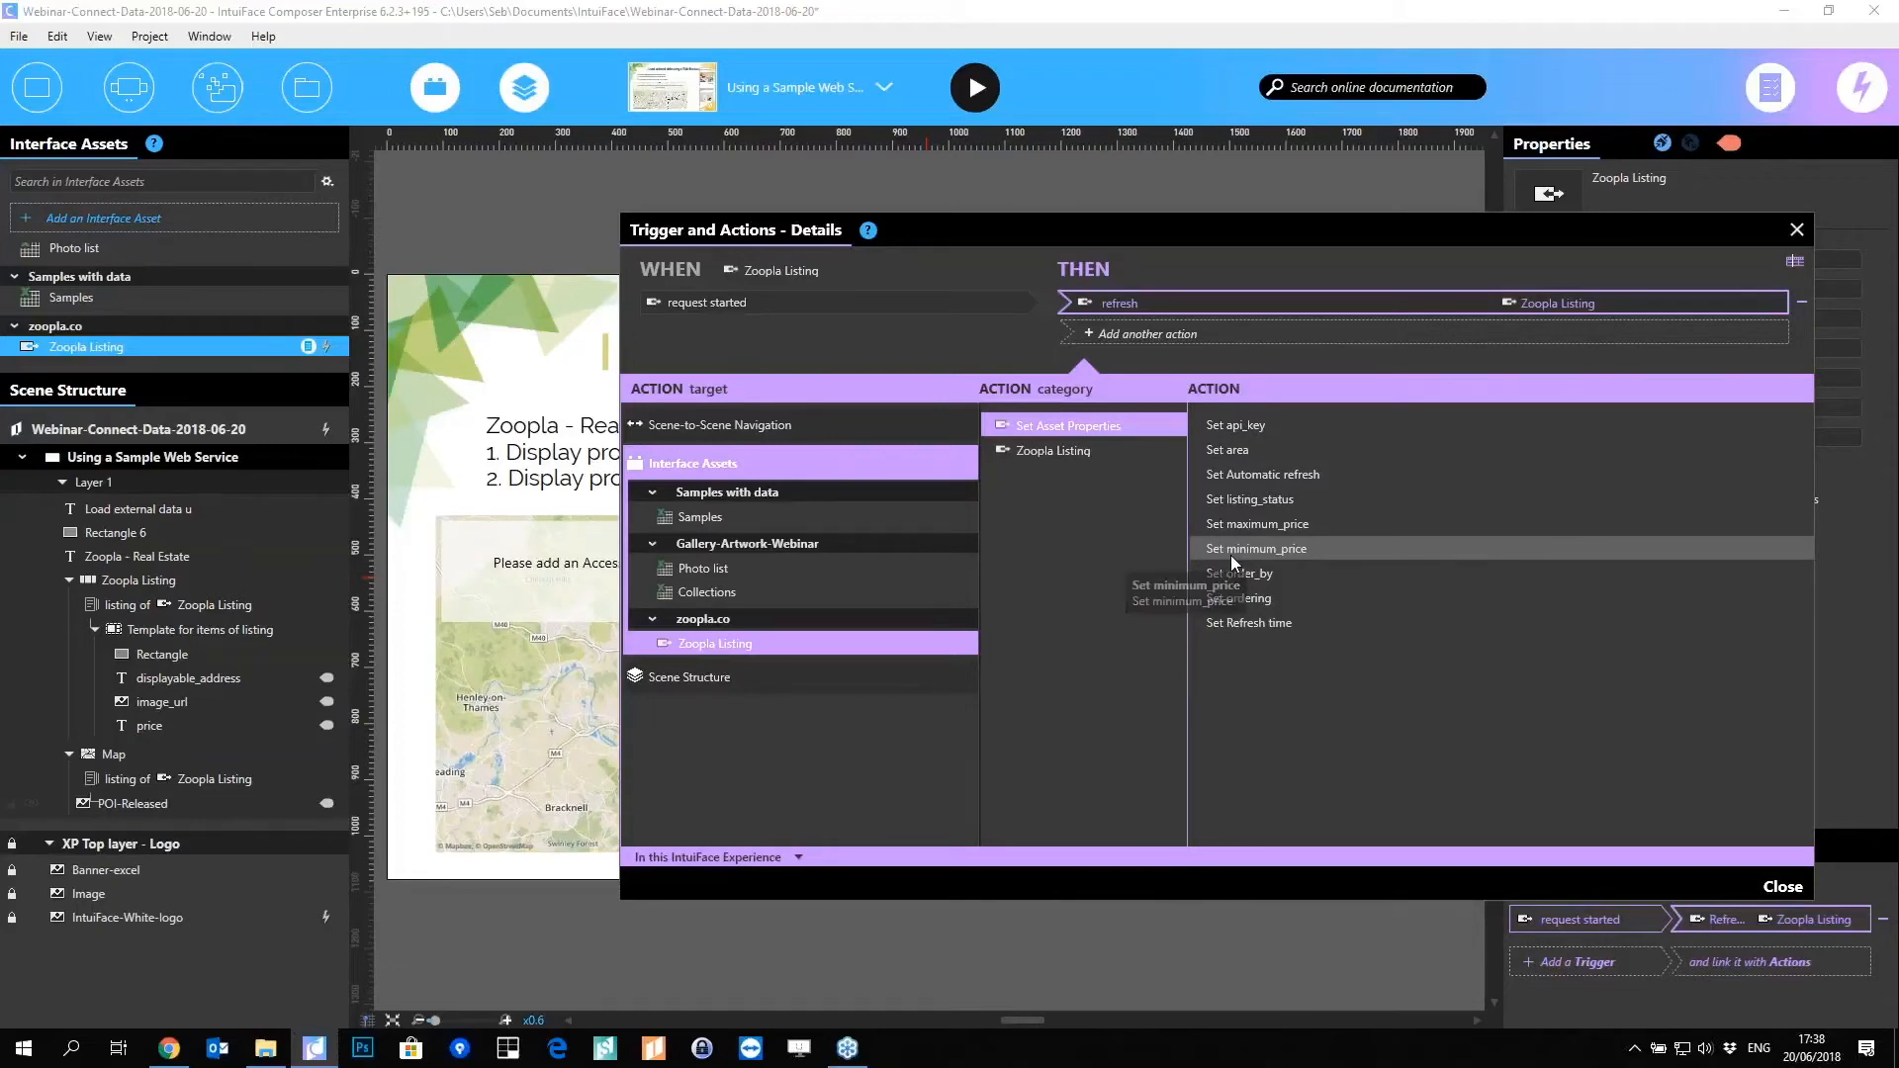
{"action": "left_click", "coordinate": [1797, 230]}
{"action": "left_click", "coordinate": [784, 274]}
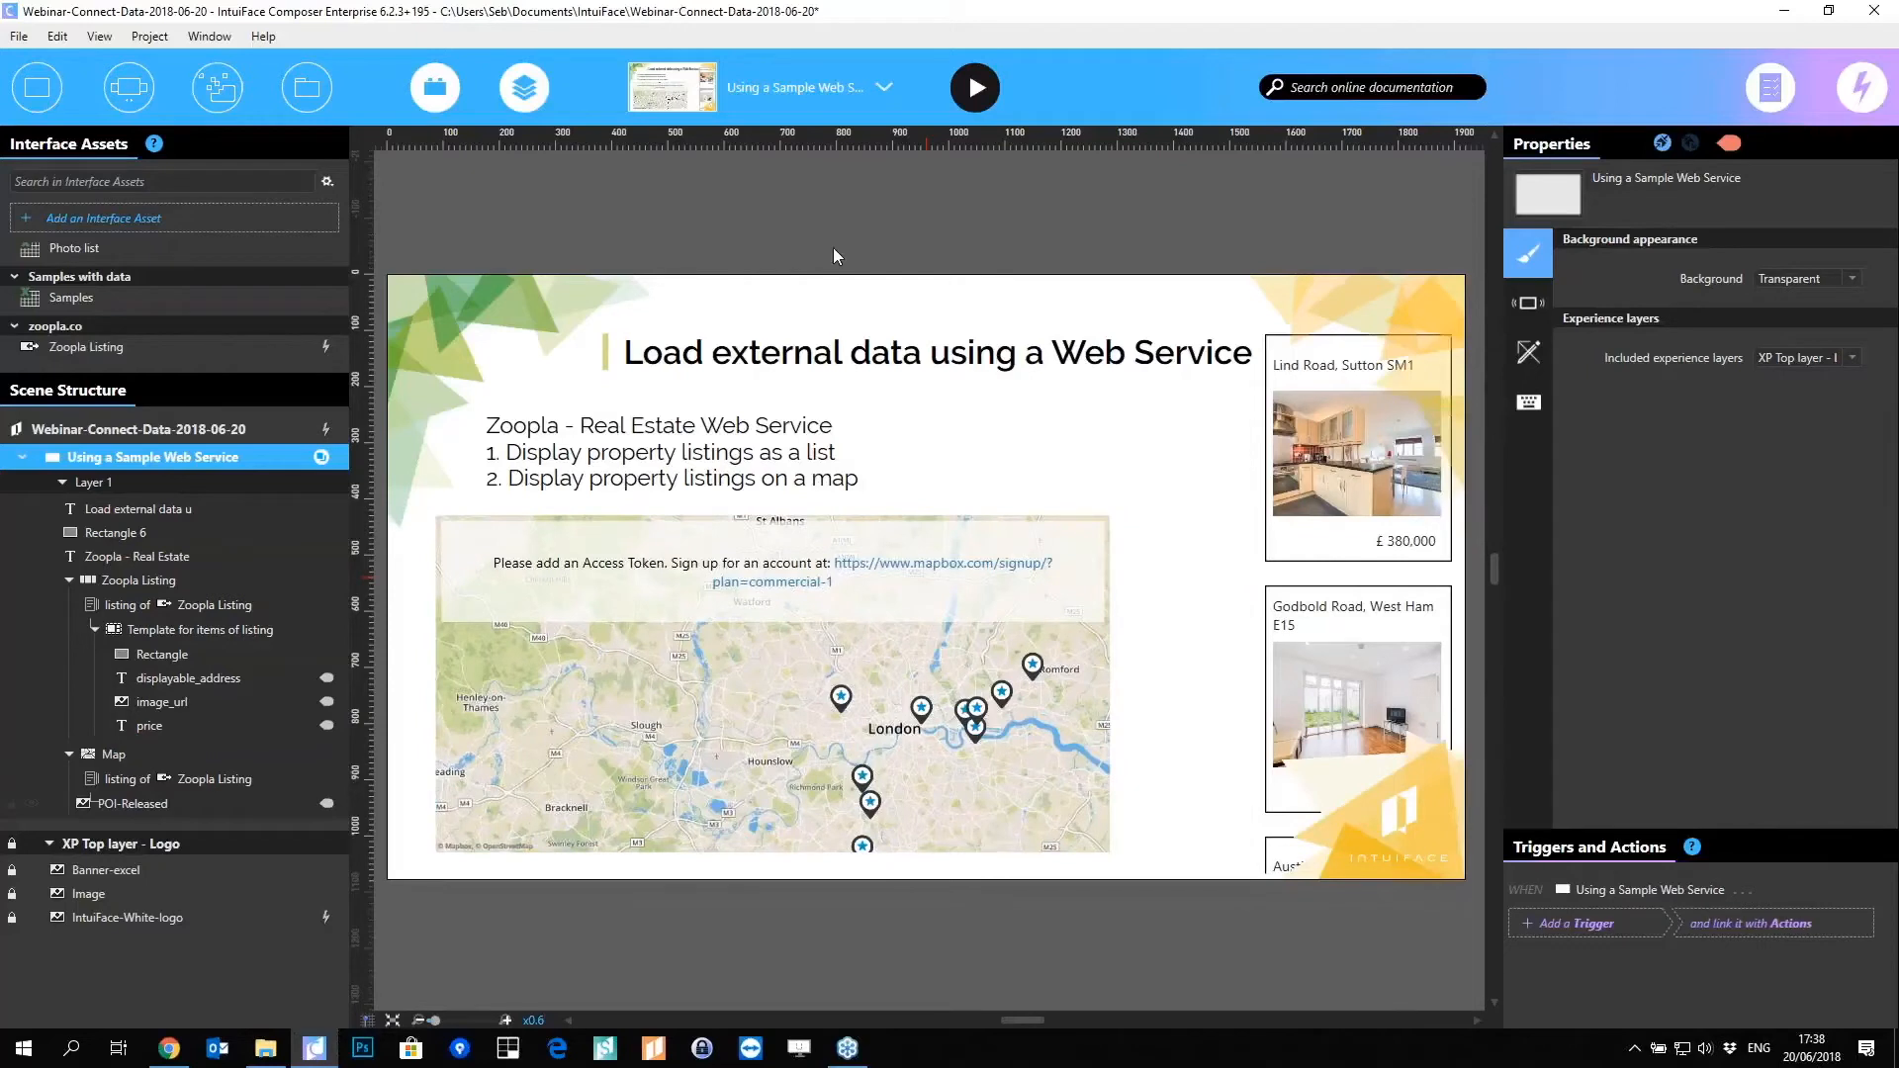
Step: Switch to the 'Using your own Web Service' scene from the scene list
{"action": "left_click", "coordinate": [835, 91]}
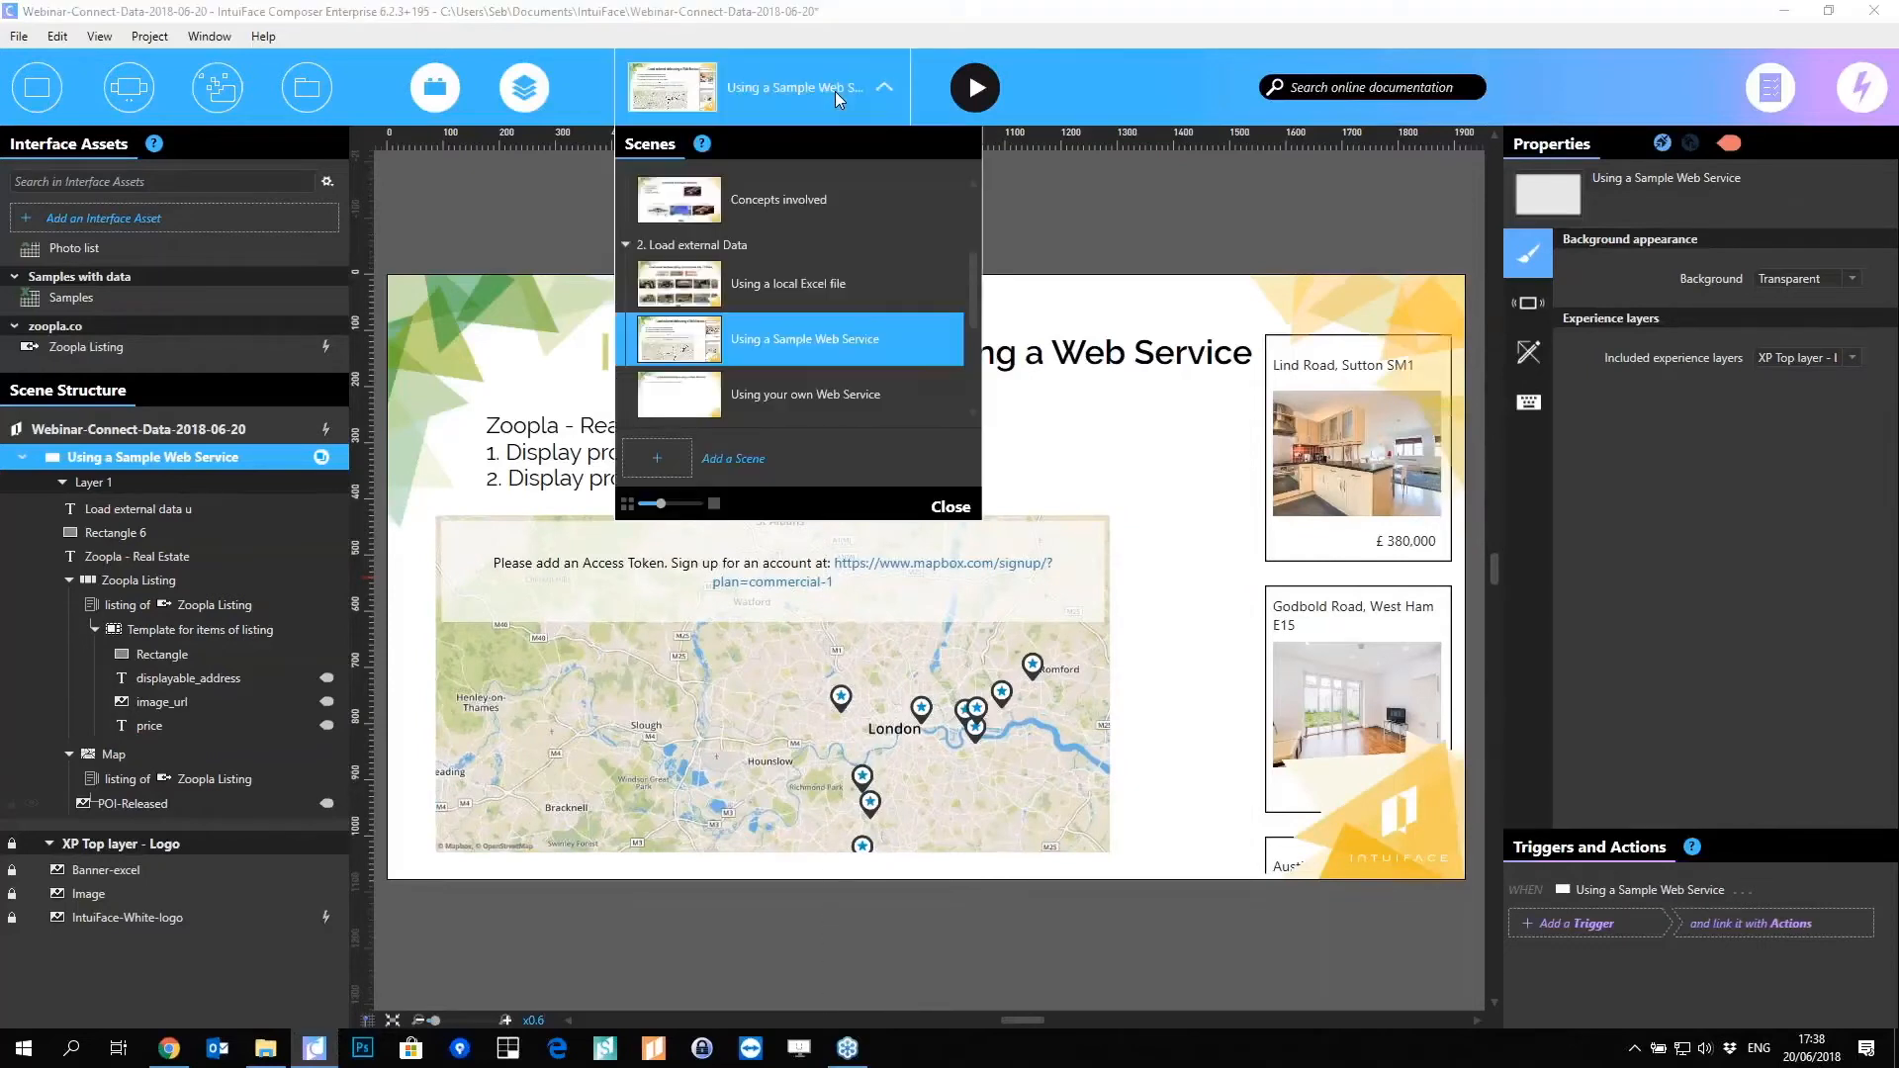
{"action": "left_click", "coordinate": [846, 410]}
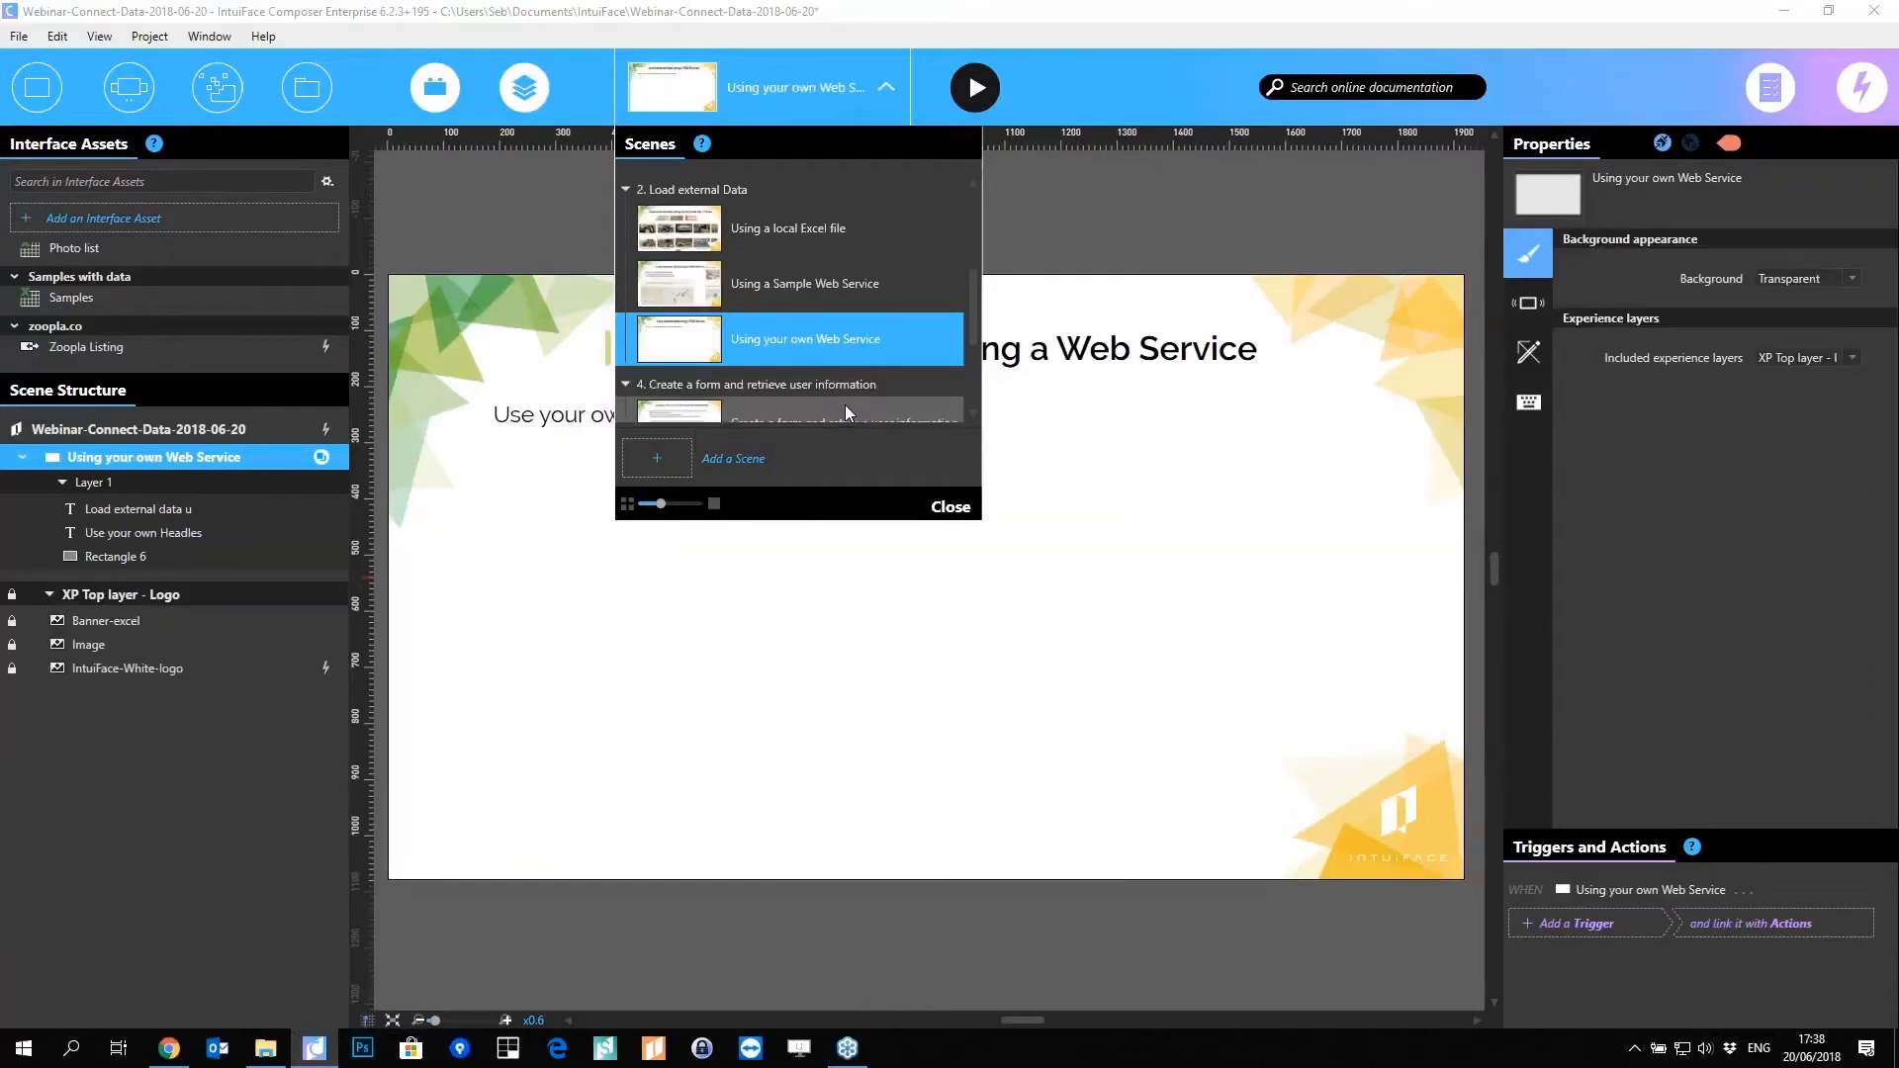
{"action": "left_click", "coordinate": [622, 625]}
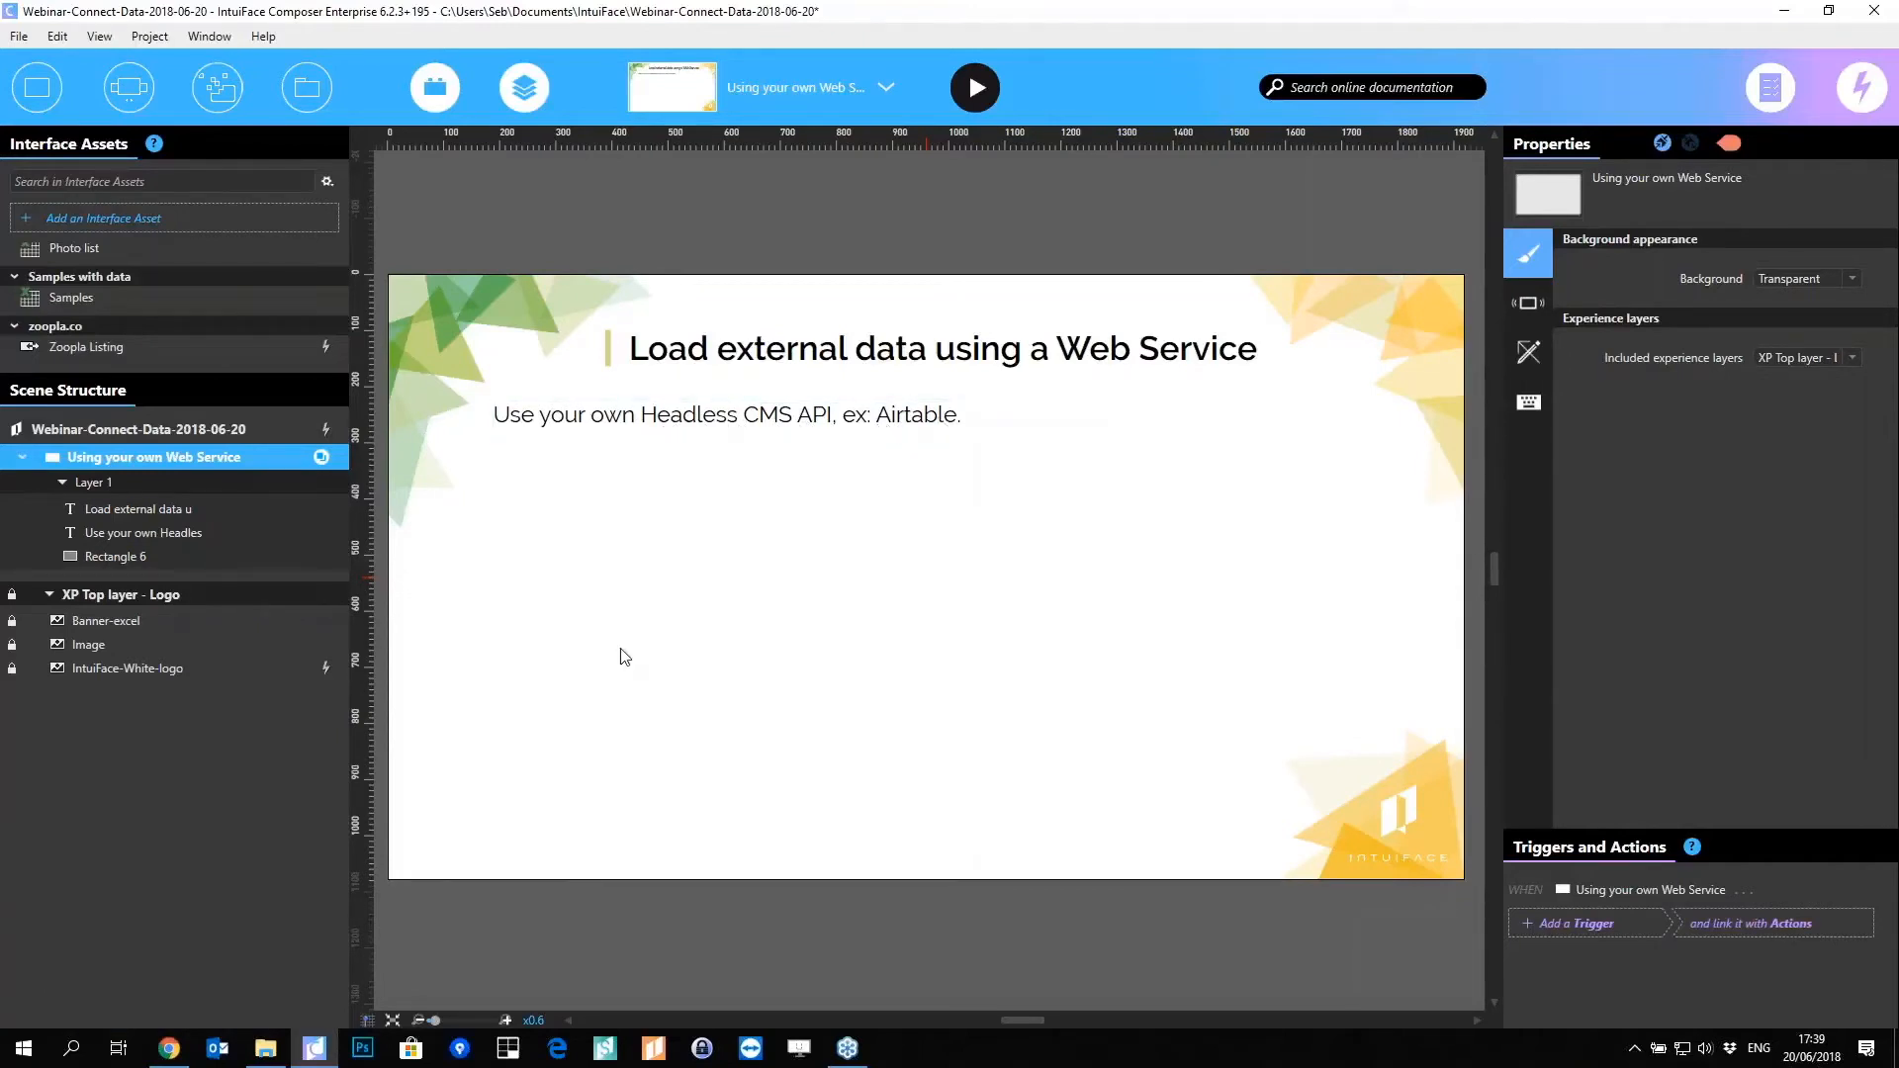
Step: Load airtable.com in a new tab, sign in with another account and open the Screensaver Demo base
{"action": "left_click", "coordinate": [169, 1047]}
{"action": "key", "text": "ctrl+t"}
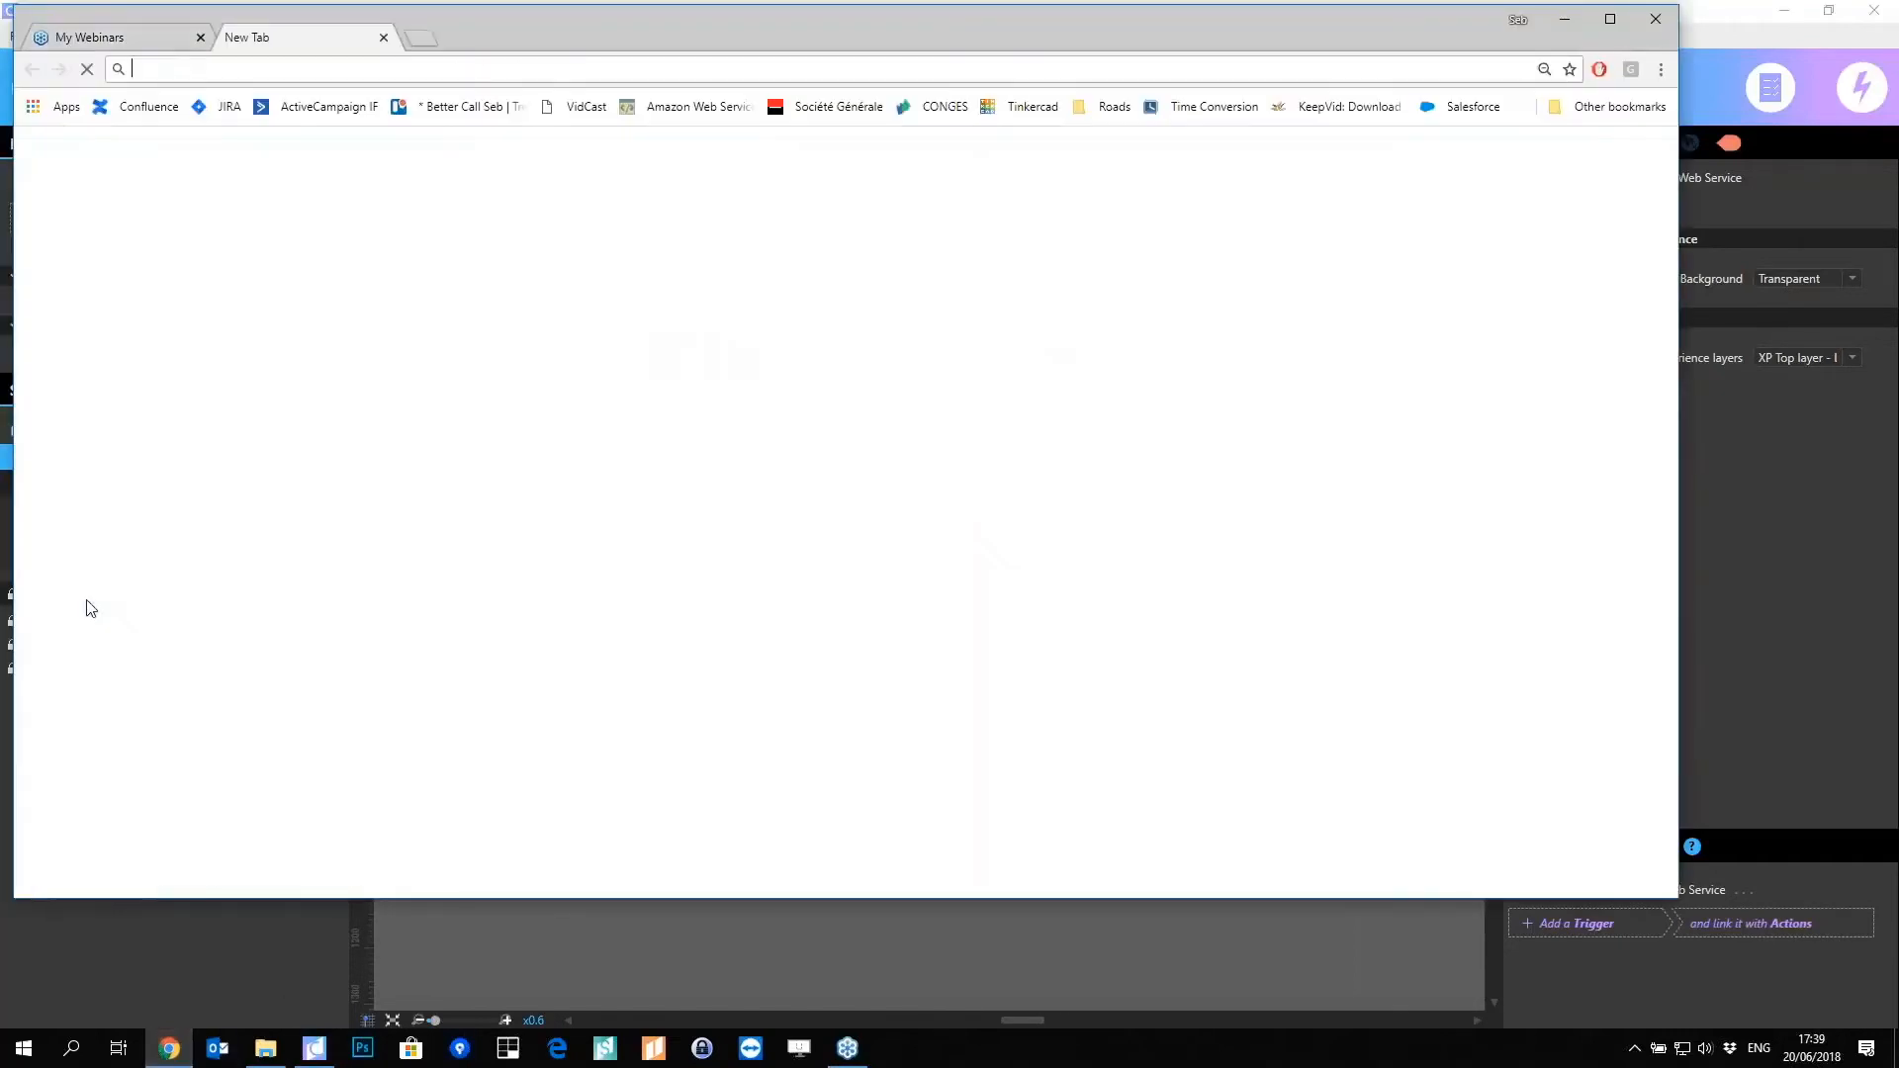
{"action": "type", "text": "airtable.com"}
{"action": "key", "text": "Return"}
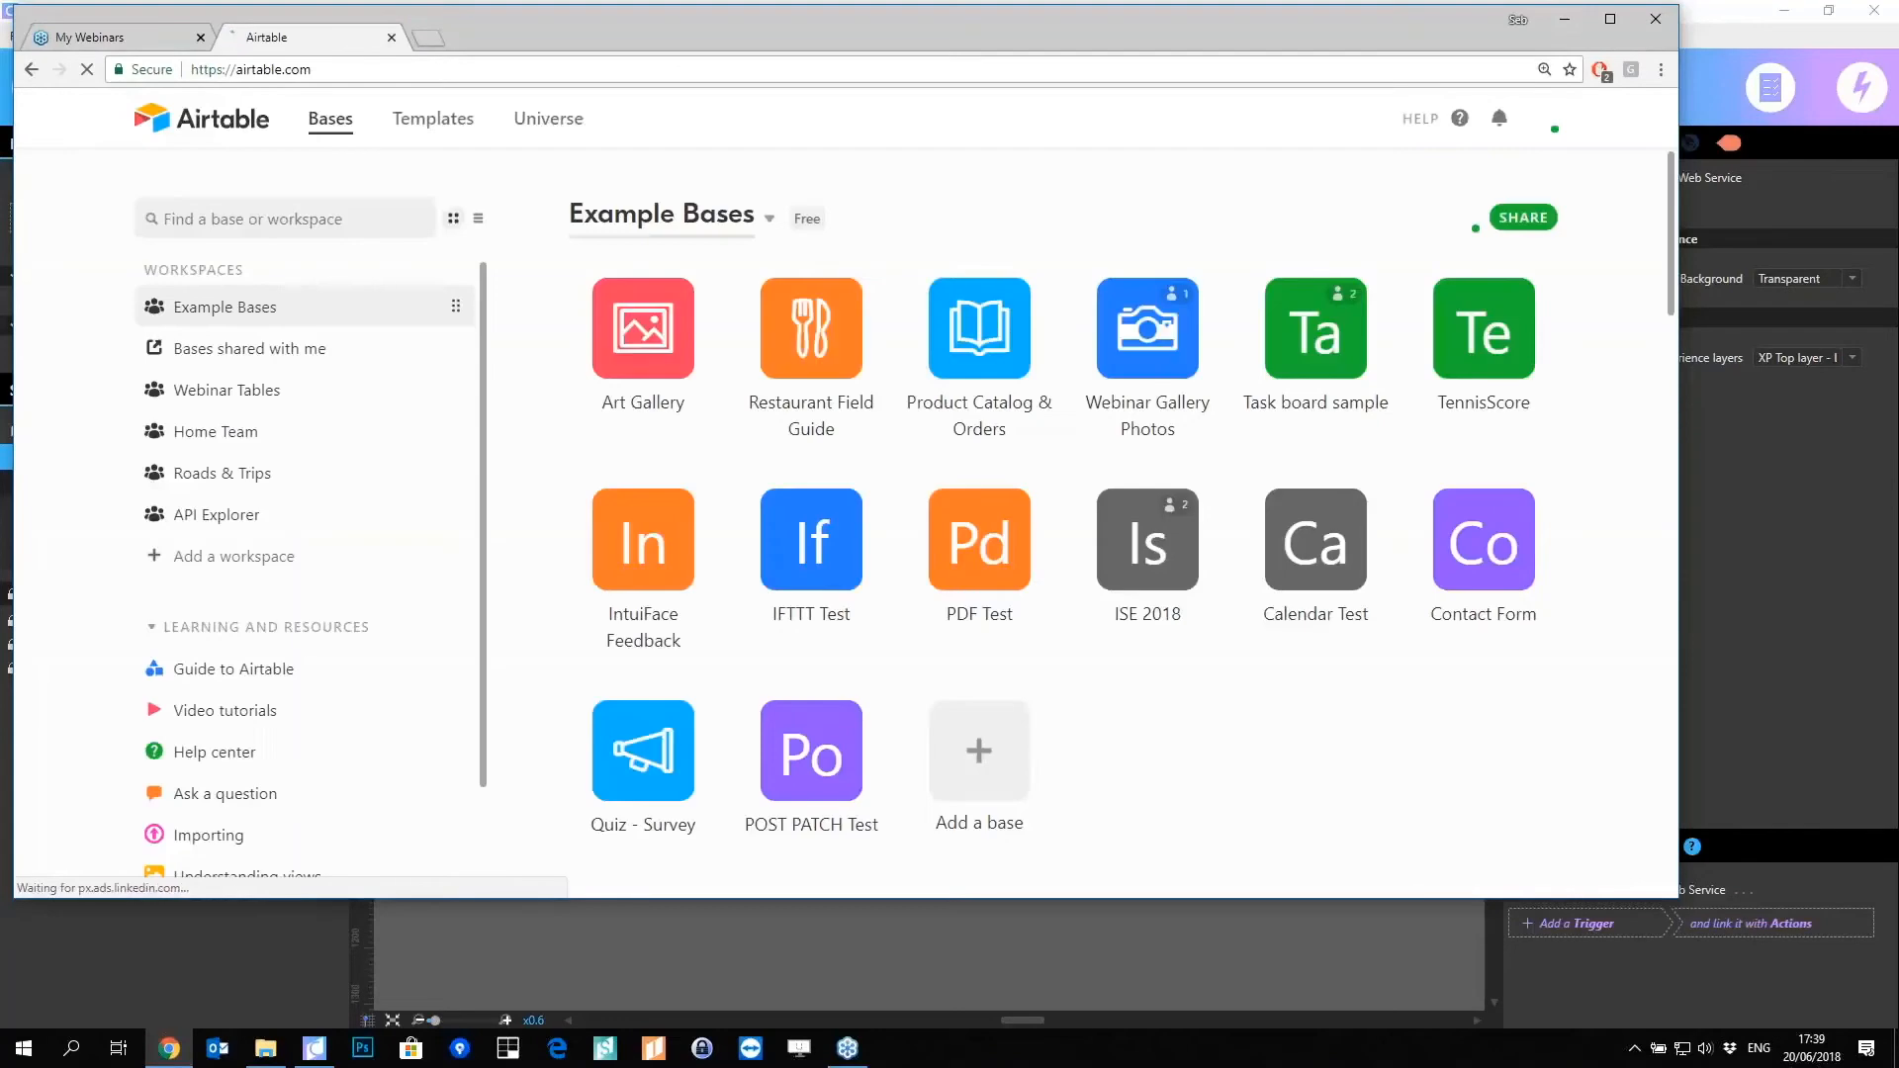
{"action": "left_click", "coordinate": [1543, 119]}
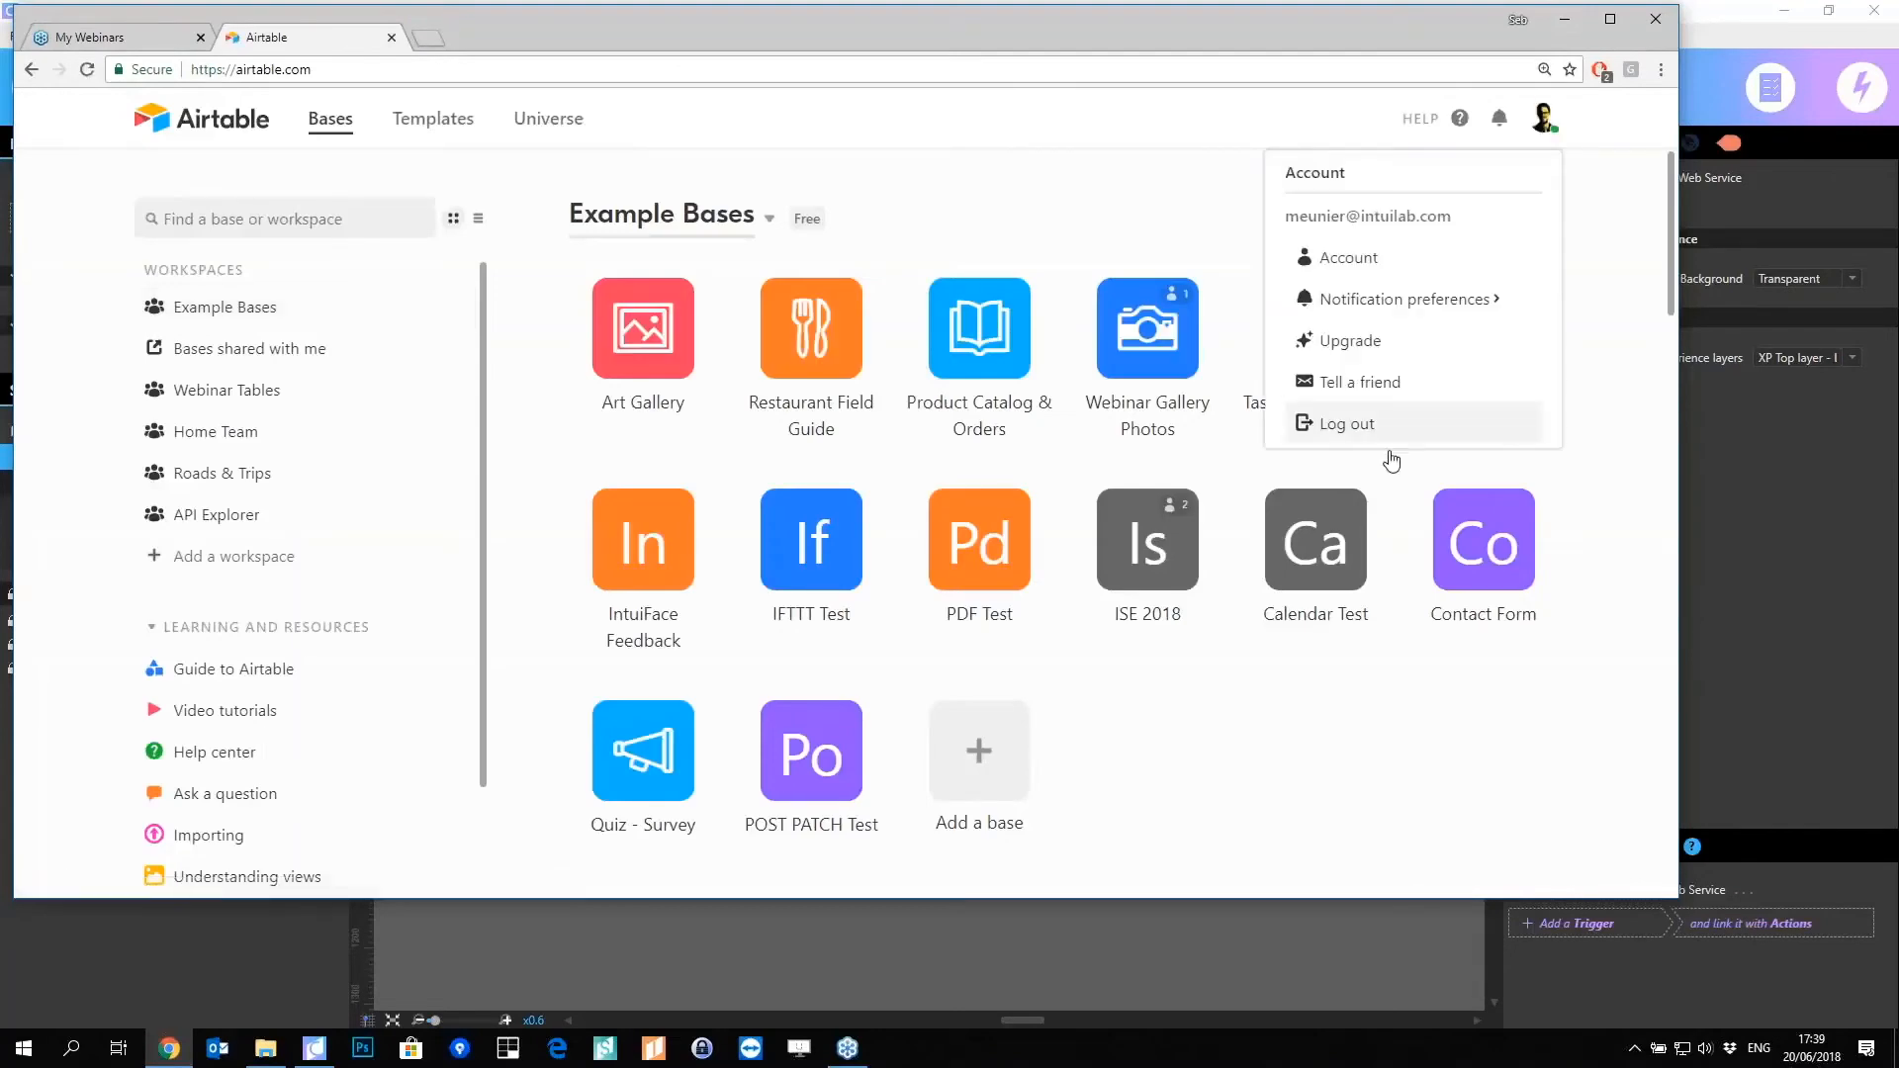
{"action": "left_click", "coordinate": [1375, 425]}
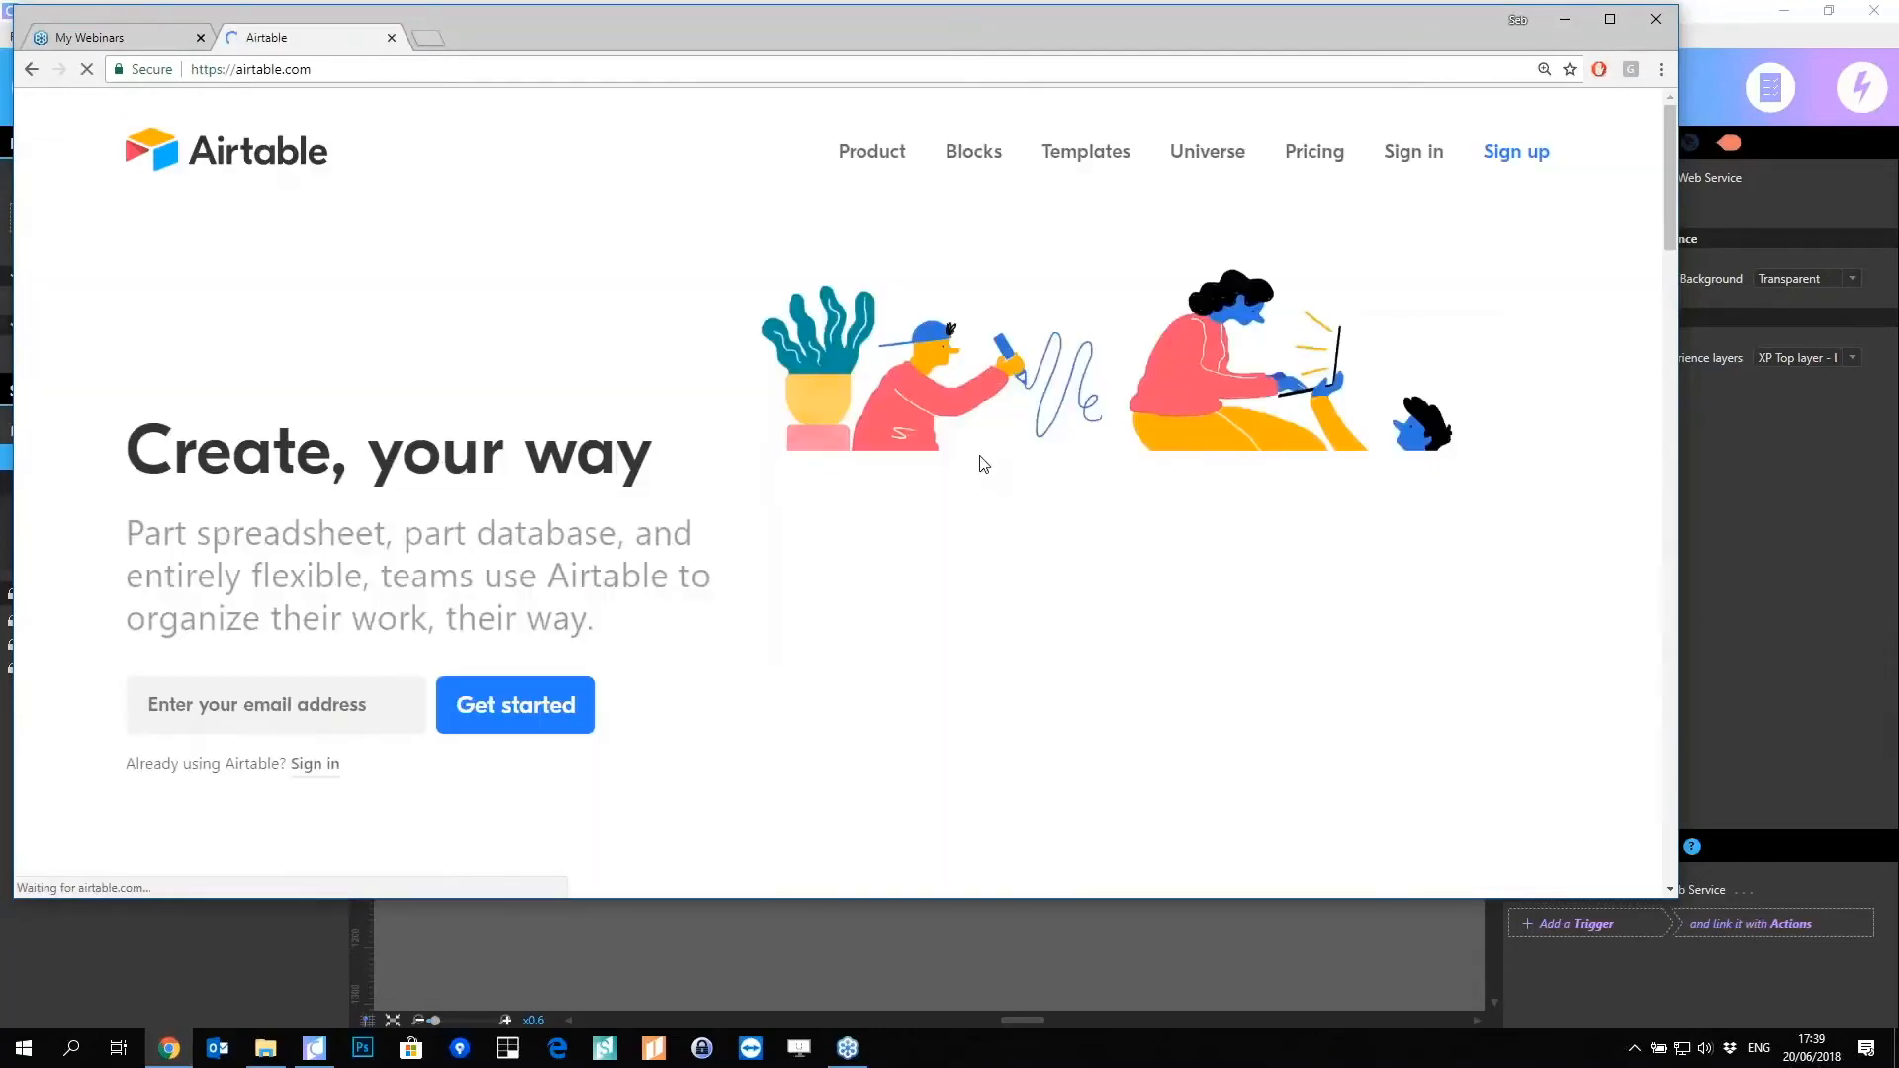
{"action": "left_click", "coordinate": [1414, 152]}
{"action": "key", "text": "ctrl+a"}
{"action": "type", "text": "we"}
{"action": "key", "text": "Return"}
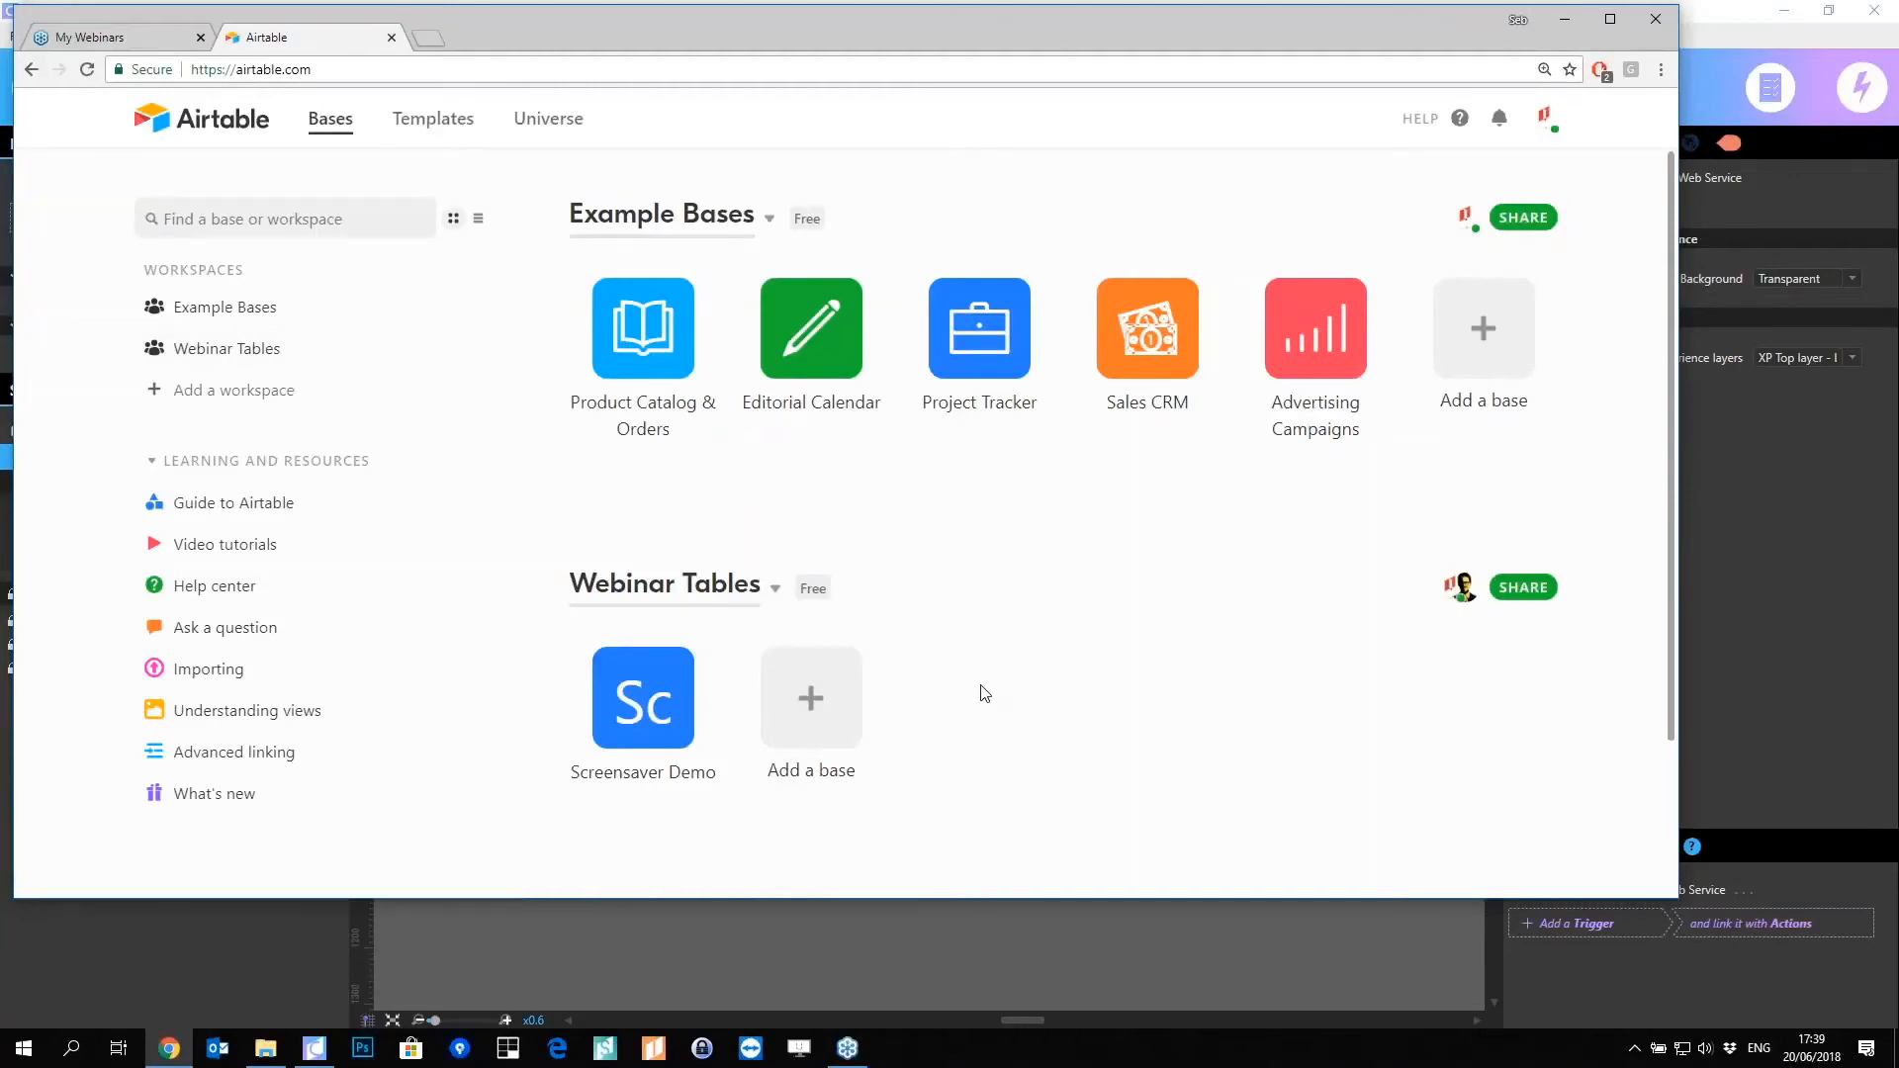
{"action": "scroll", "coordinate": [907, 709], "scroll_direction": "down", "scroll_amount": 1}
{"action": "left_click", "coordinate": [661, 608]}
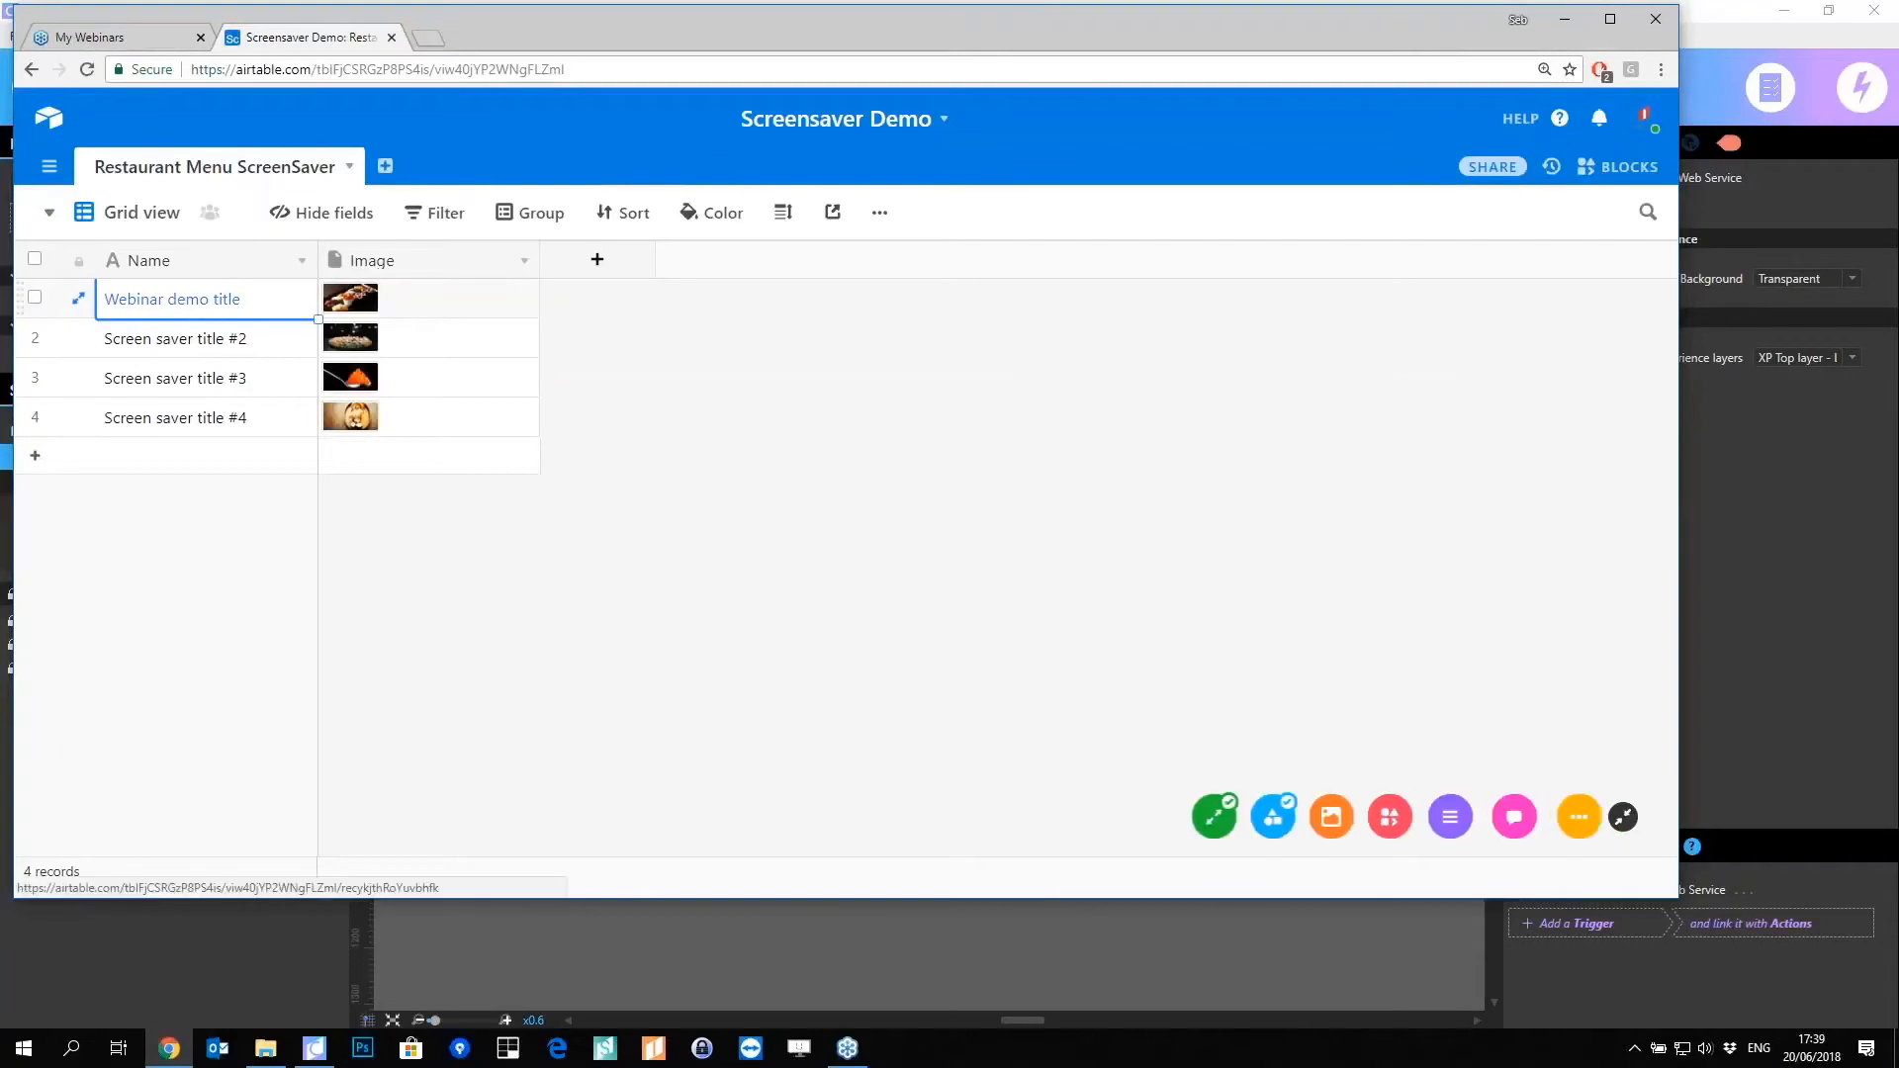
Step: Rename the first record's title to 'Screen saver title #1' using row 2's title
{"action": "left_click", "coordinate": [241, 337]}
{"action": "key", "text": "ctrl+c"}
{"action": "left_click", "coordinate": [230, 302]}
{"action": "key", "text": "ctrl+v"}
{"action": "double_click", "coordinate": [262, 297]}
{"action": "key", "text": "BackSpace"}
{"action": "left_click", "coordinate": [257, 579]}
Step: Dismiss the shortcuts tip, move the browser aside and open Airtable's HELP menu
{"action": "left_click", "coordinate": [1609, 488]}
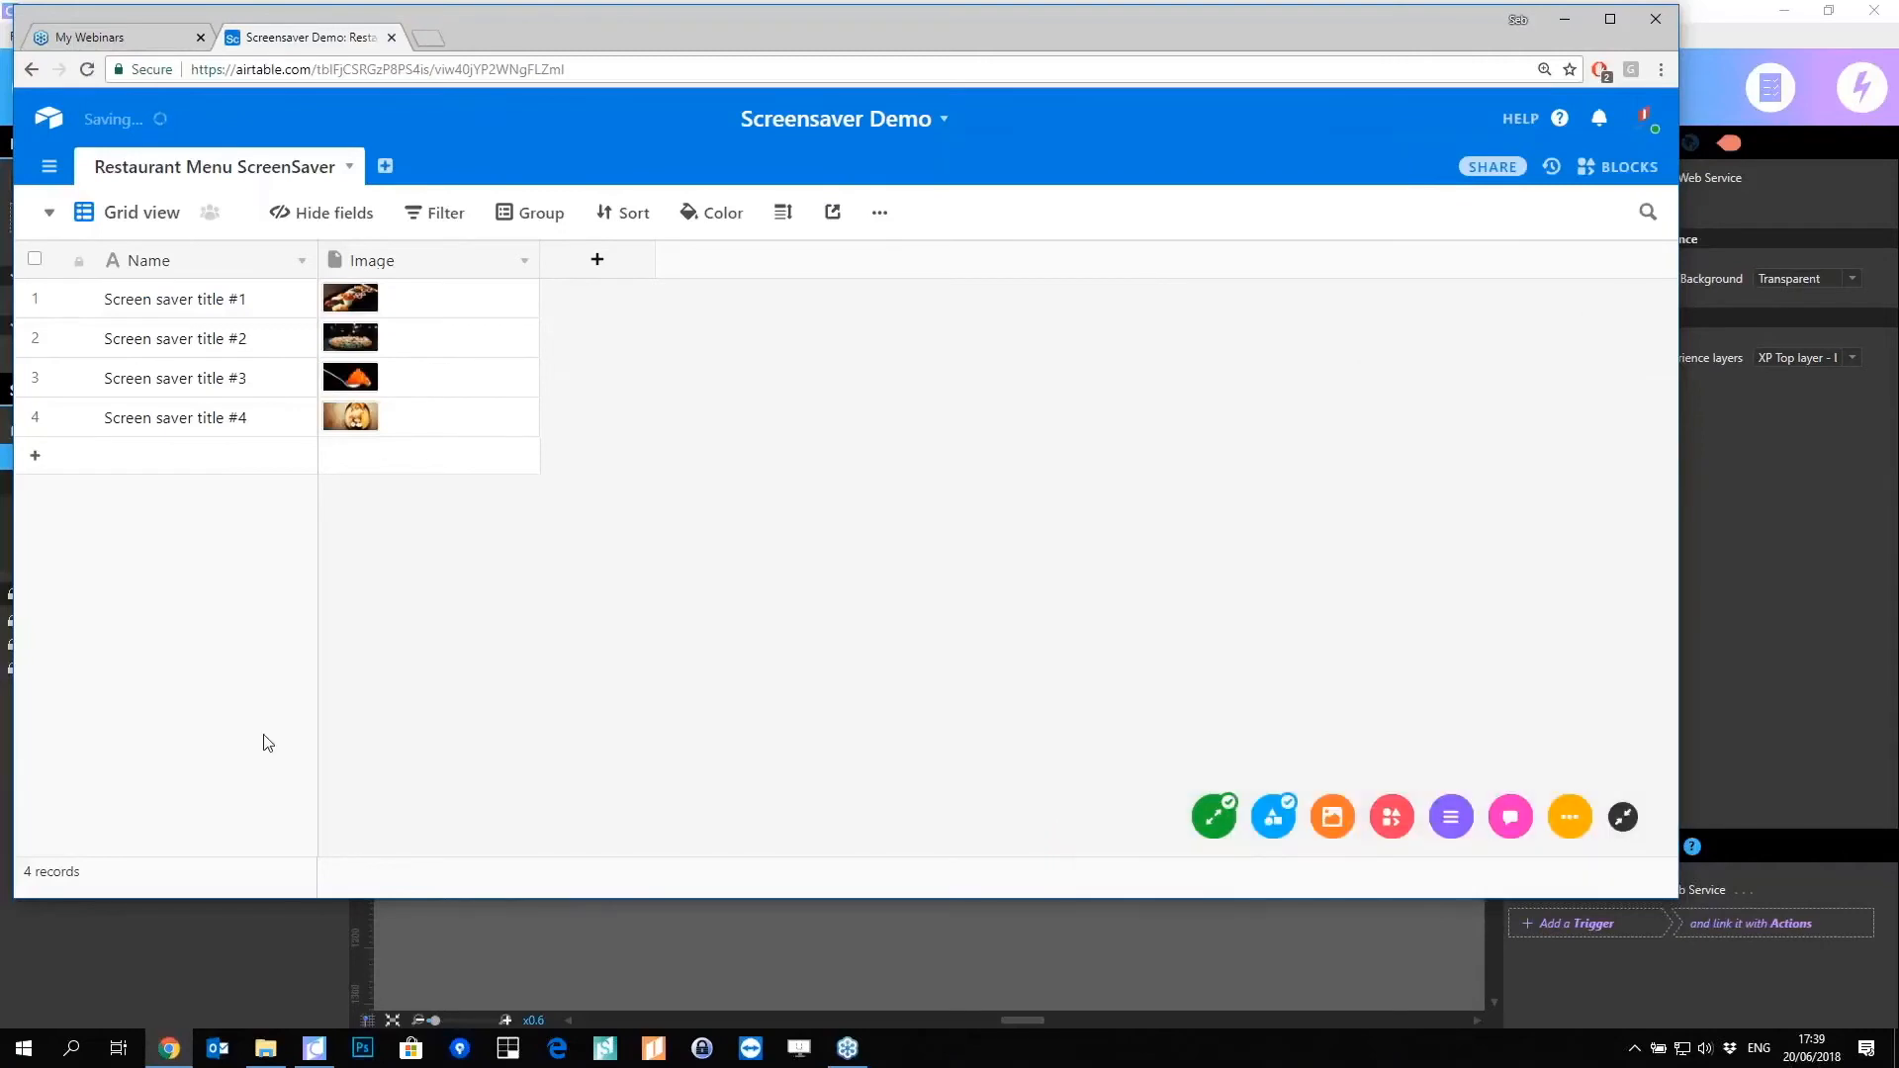
{"action": "left_click_drag", "start_coordinate": [485, 54], "coordinate": [643, 85]}
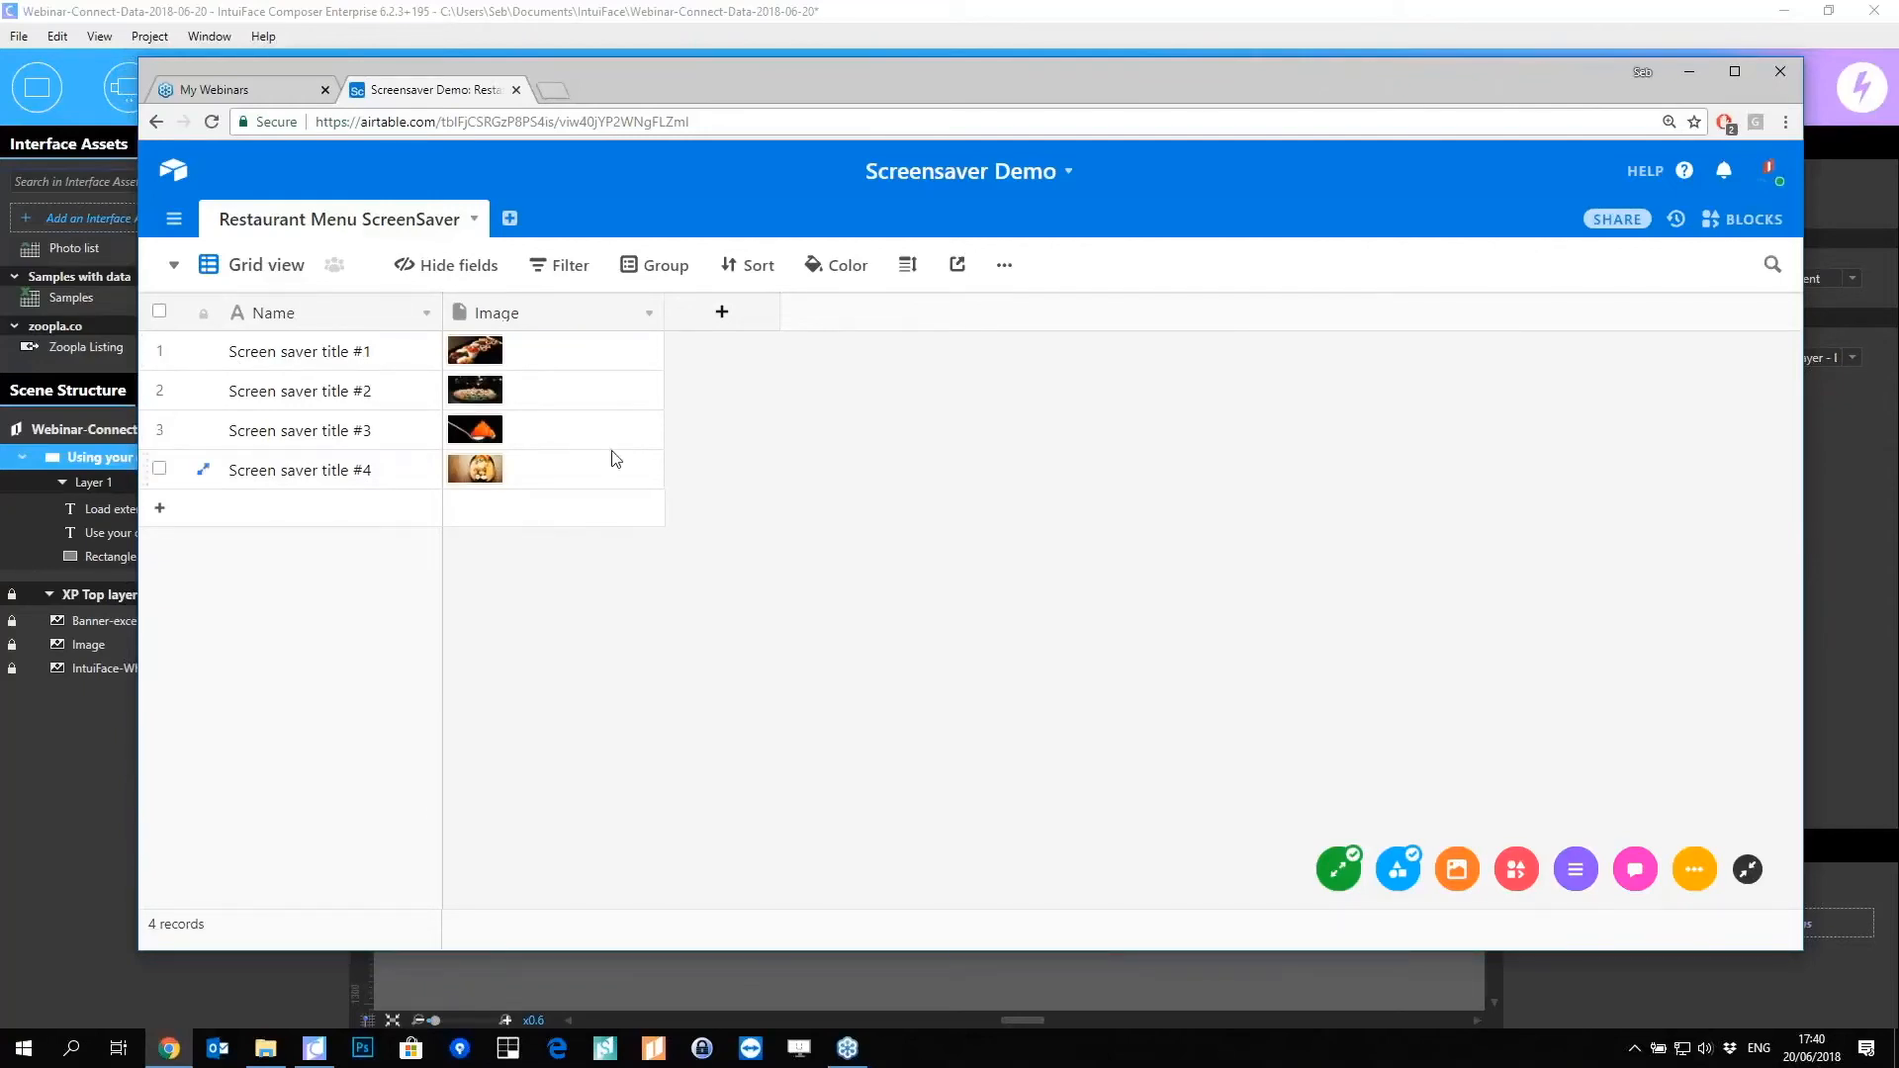
{"action": "left_click", "coordinate": [1687, 174]}
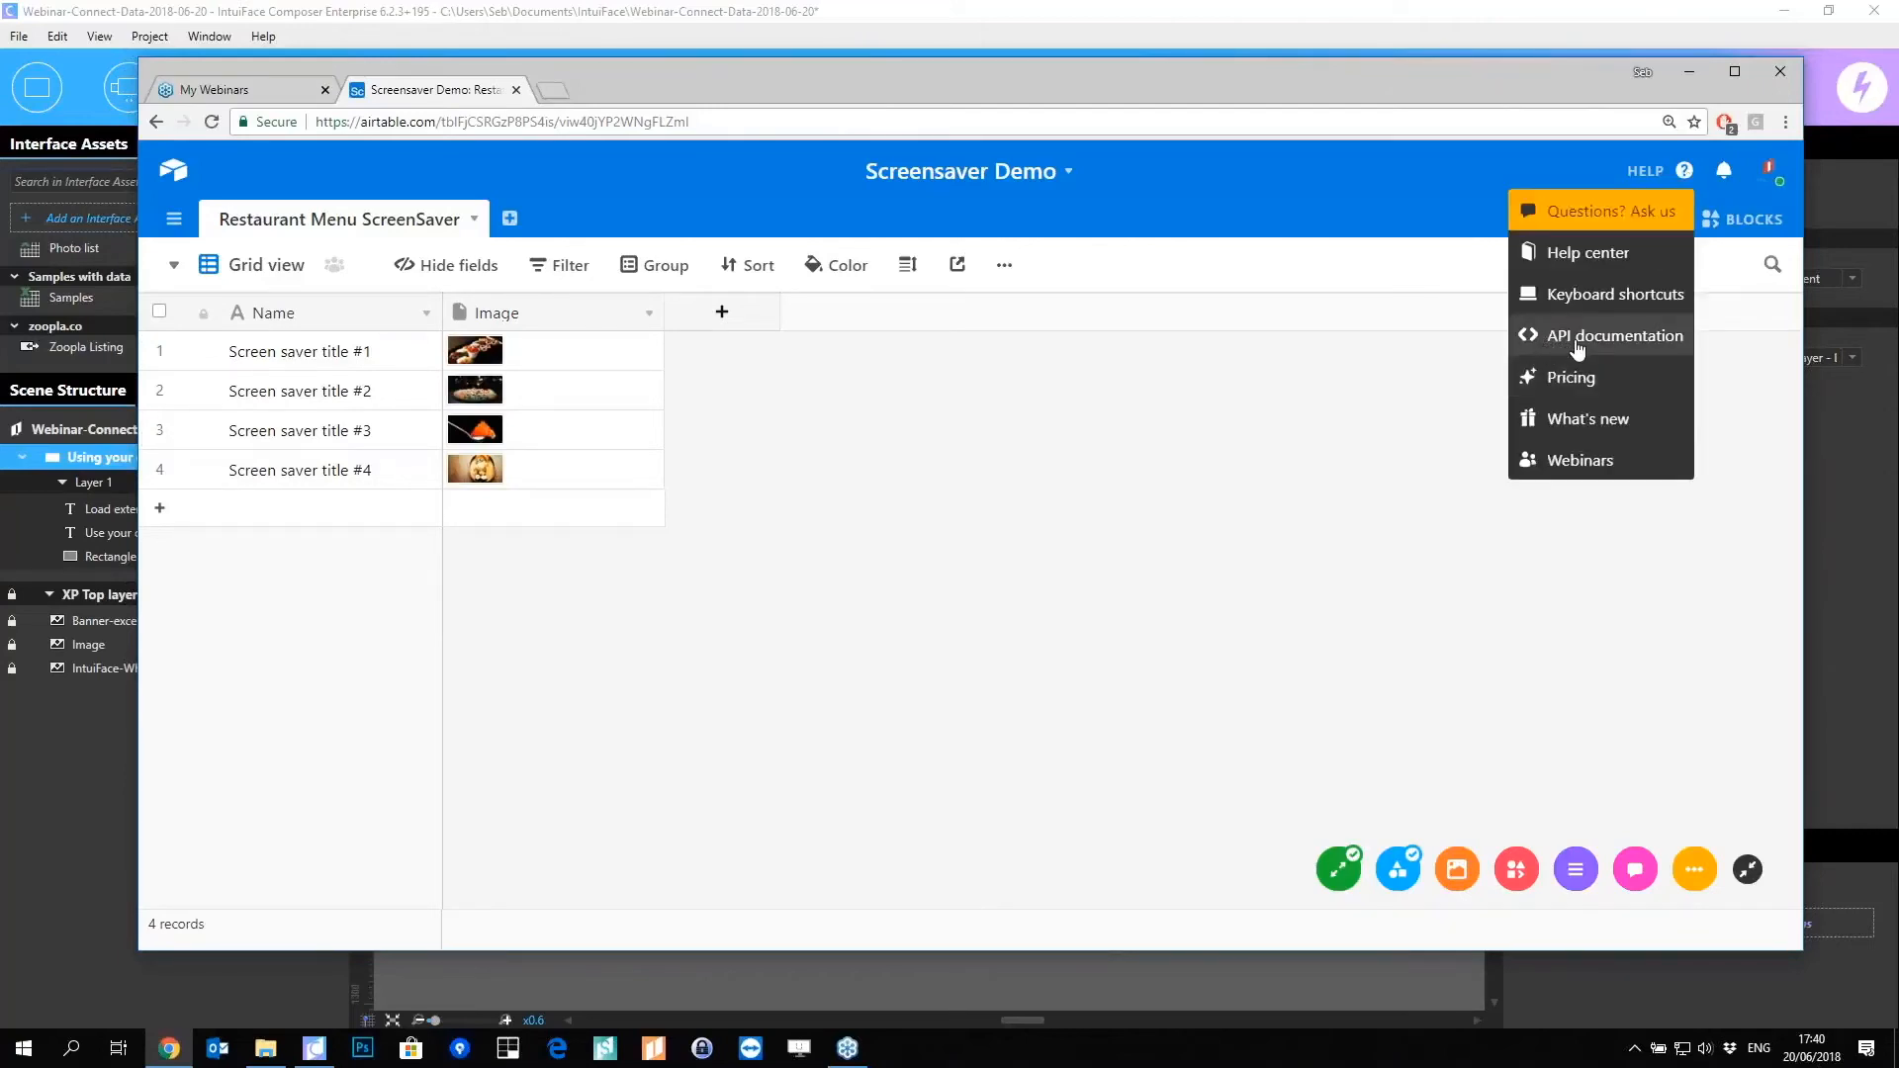
Step: Copy the Restaurant Menu ScreenSaver List records curl example, with API key shown, from the API docs
{"action": "left_click", "coordinate": [1678, 341]}
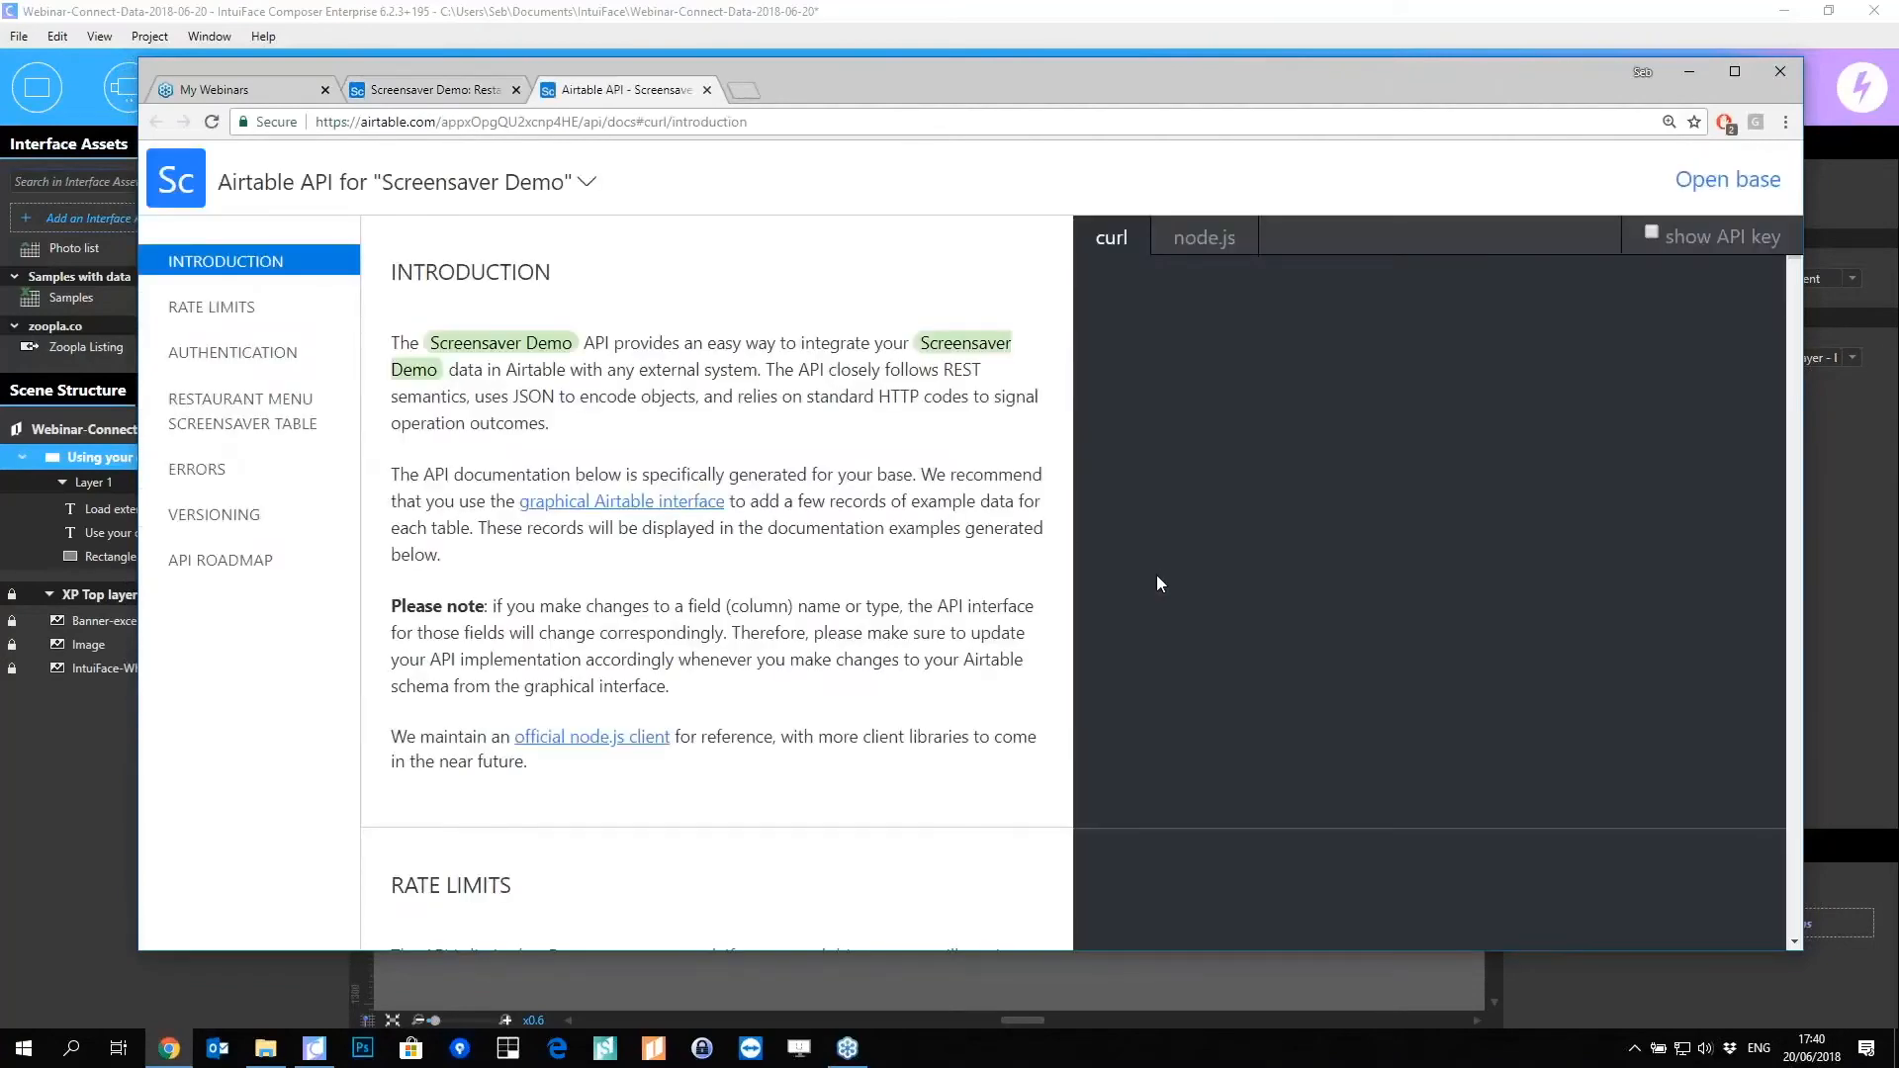
{"action": "left_click", "coordinate": [246, 424]}
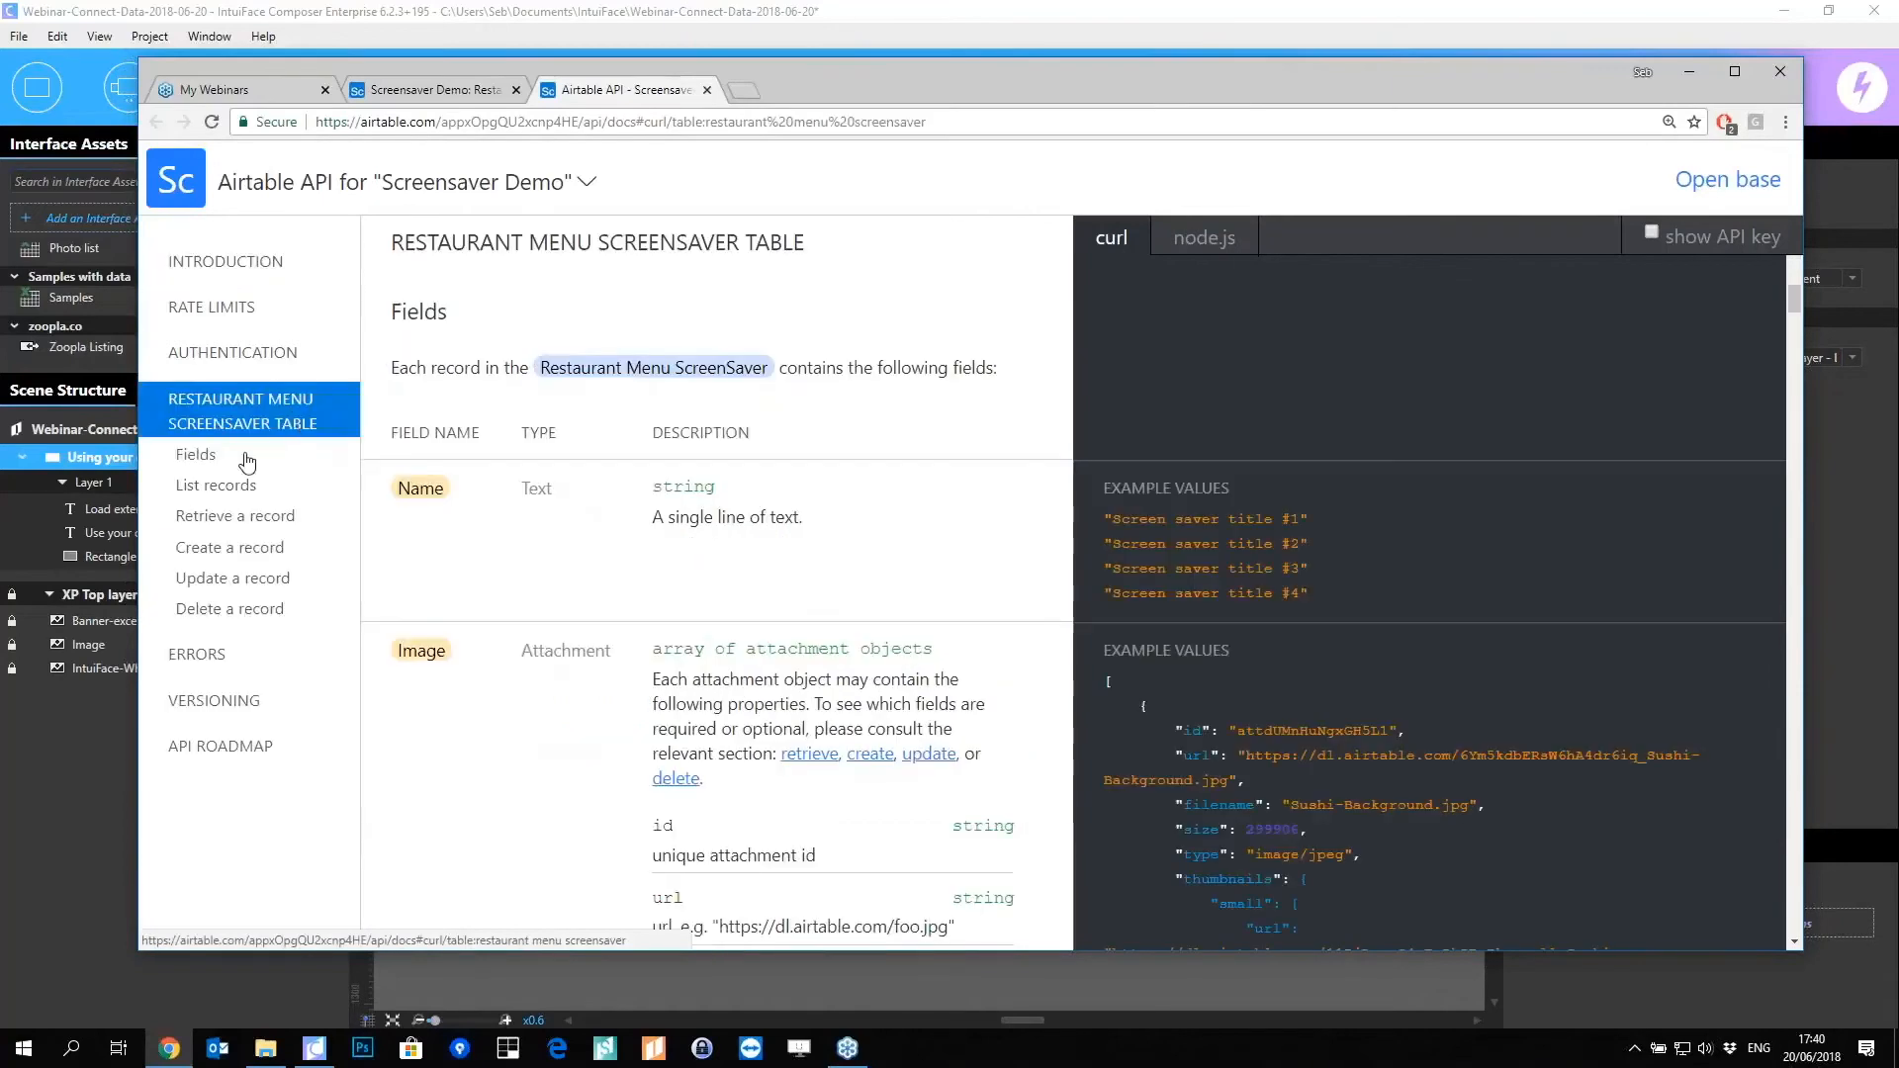
{"action": "left_click", "coordinate": [202, 489]}
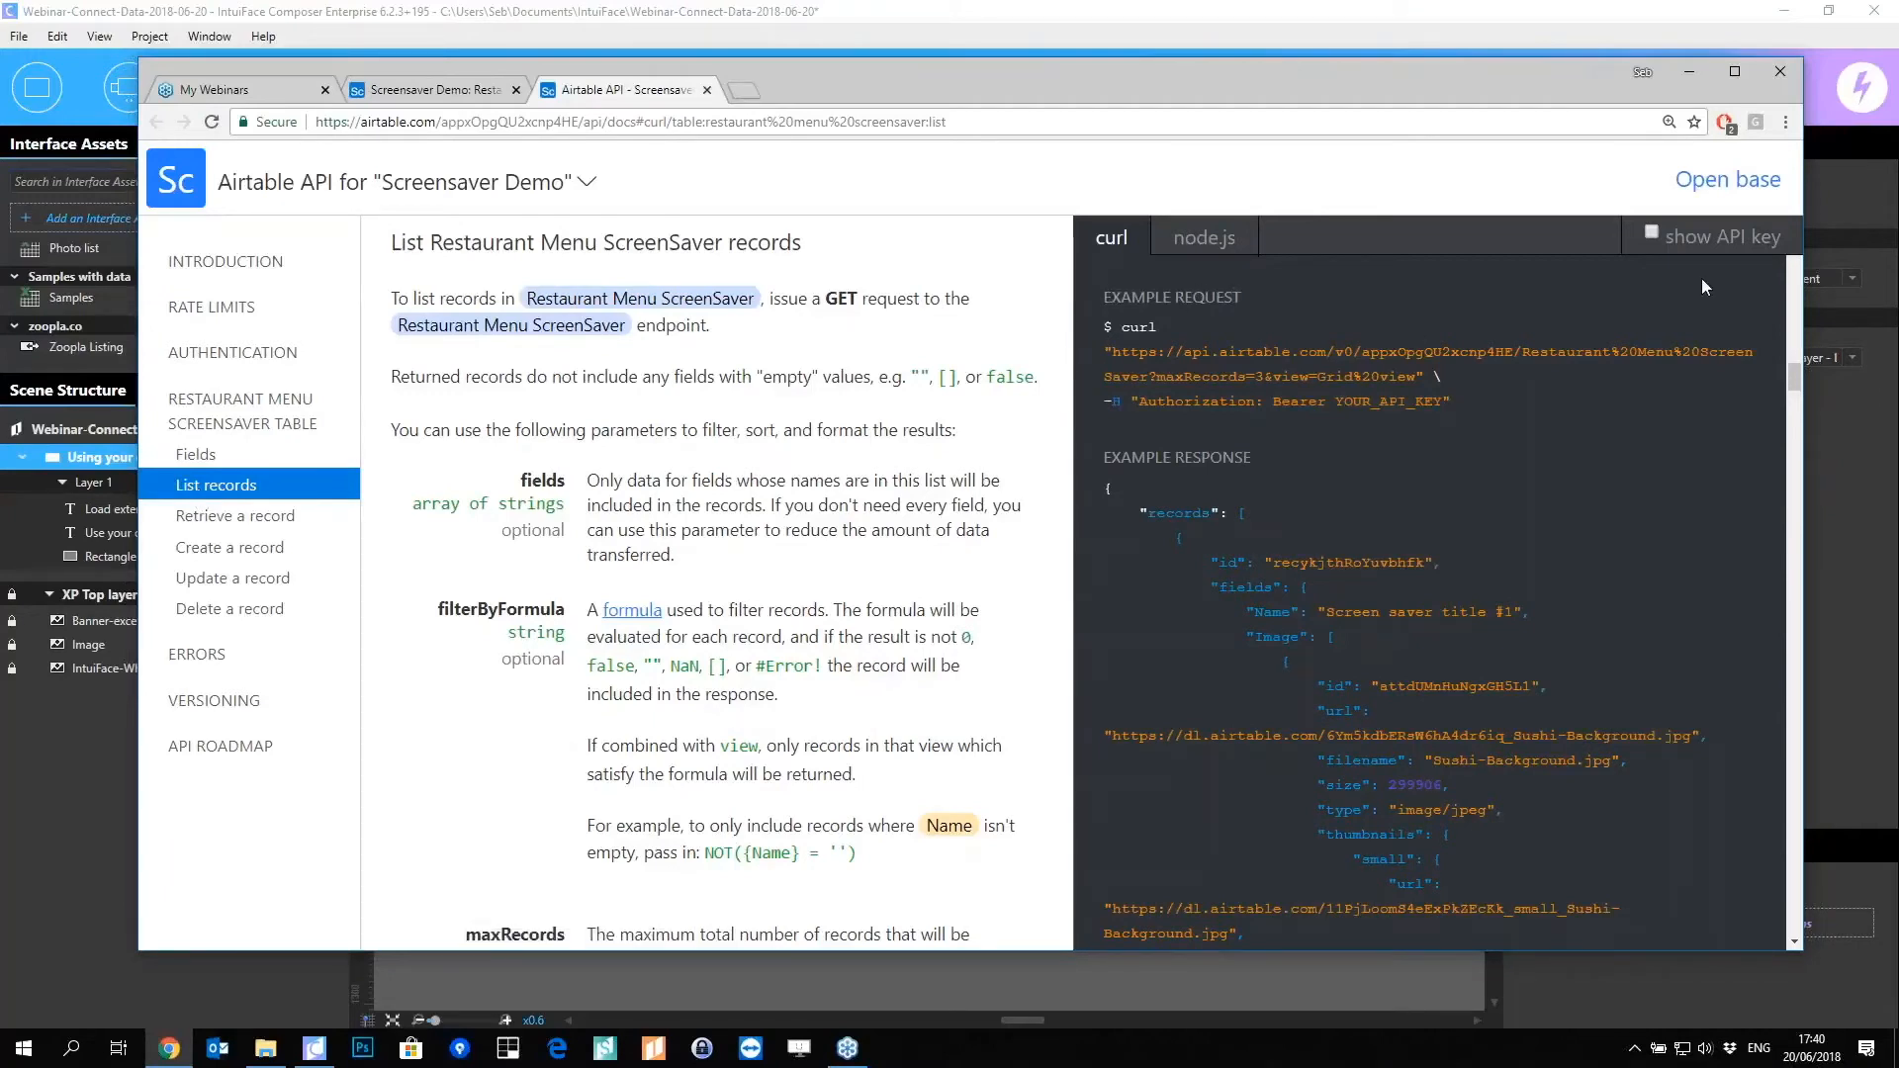
{"action": "left_click", "coordinate": [1651, 232]}
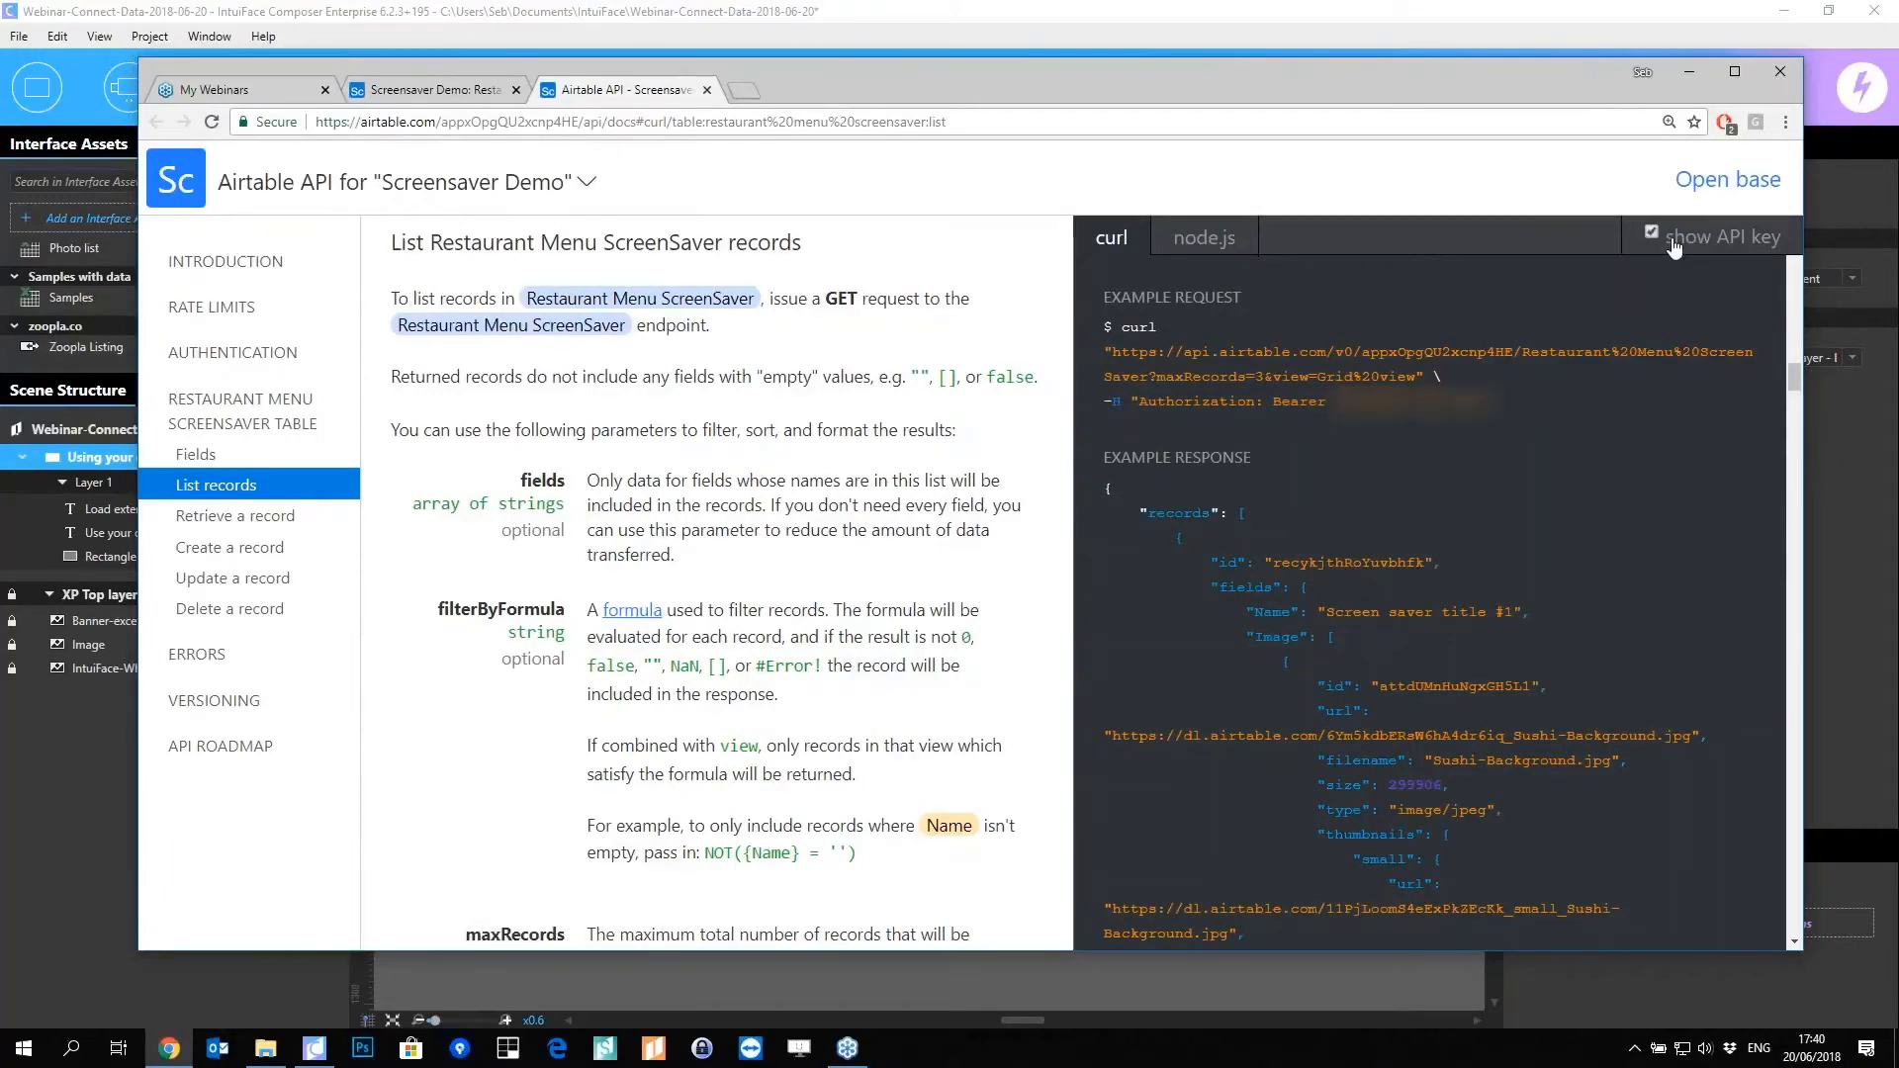
{"action": "left_click", "coordinate": [1124, 336]}
{"action": "right_click", "coordinate": [1329, 372]}
{"action": "left_click", "coordinate": [1161, 352]}
{"action": "left_click", "coordinate": [1110, 334]}
{"action": "key", "text": "ctrl+c"}
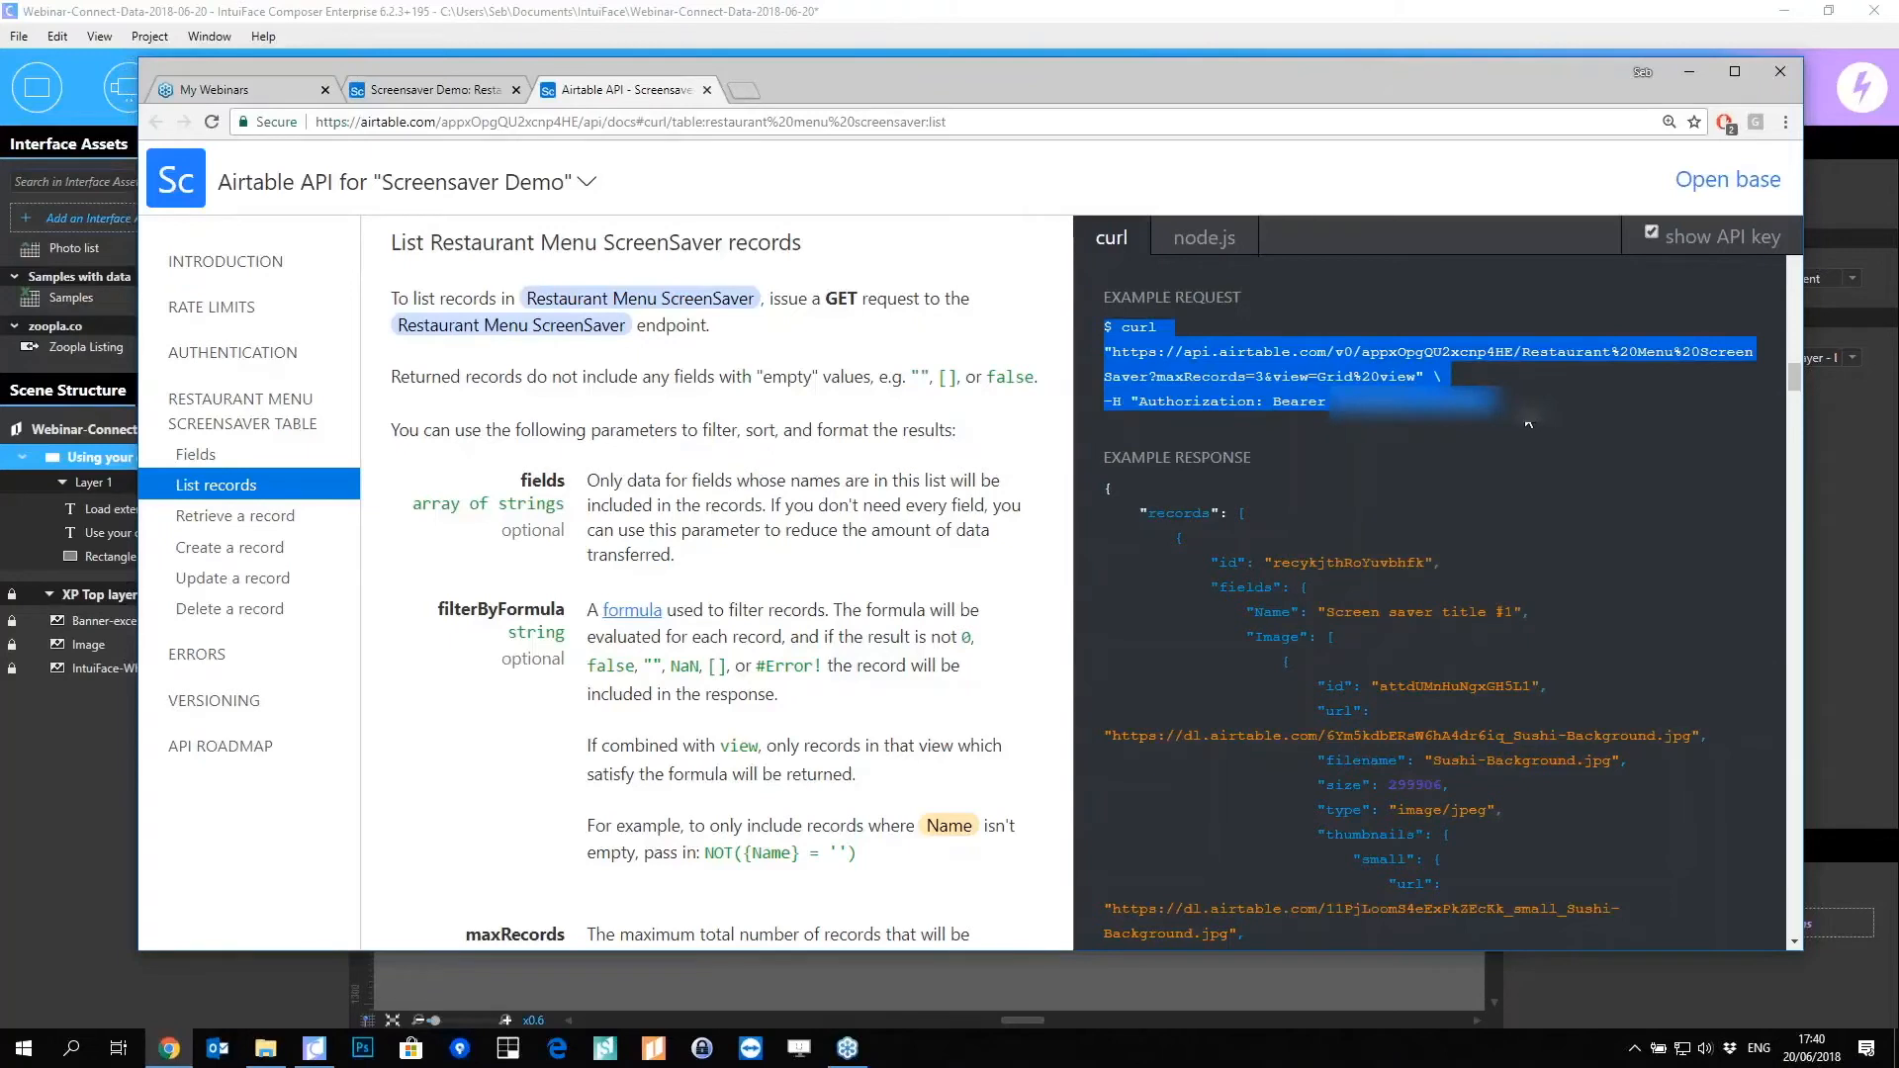
{"action": "left_click", "coordinate": [1690, 75]}
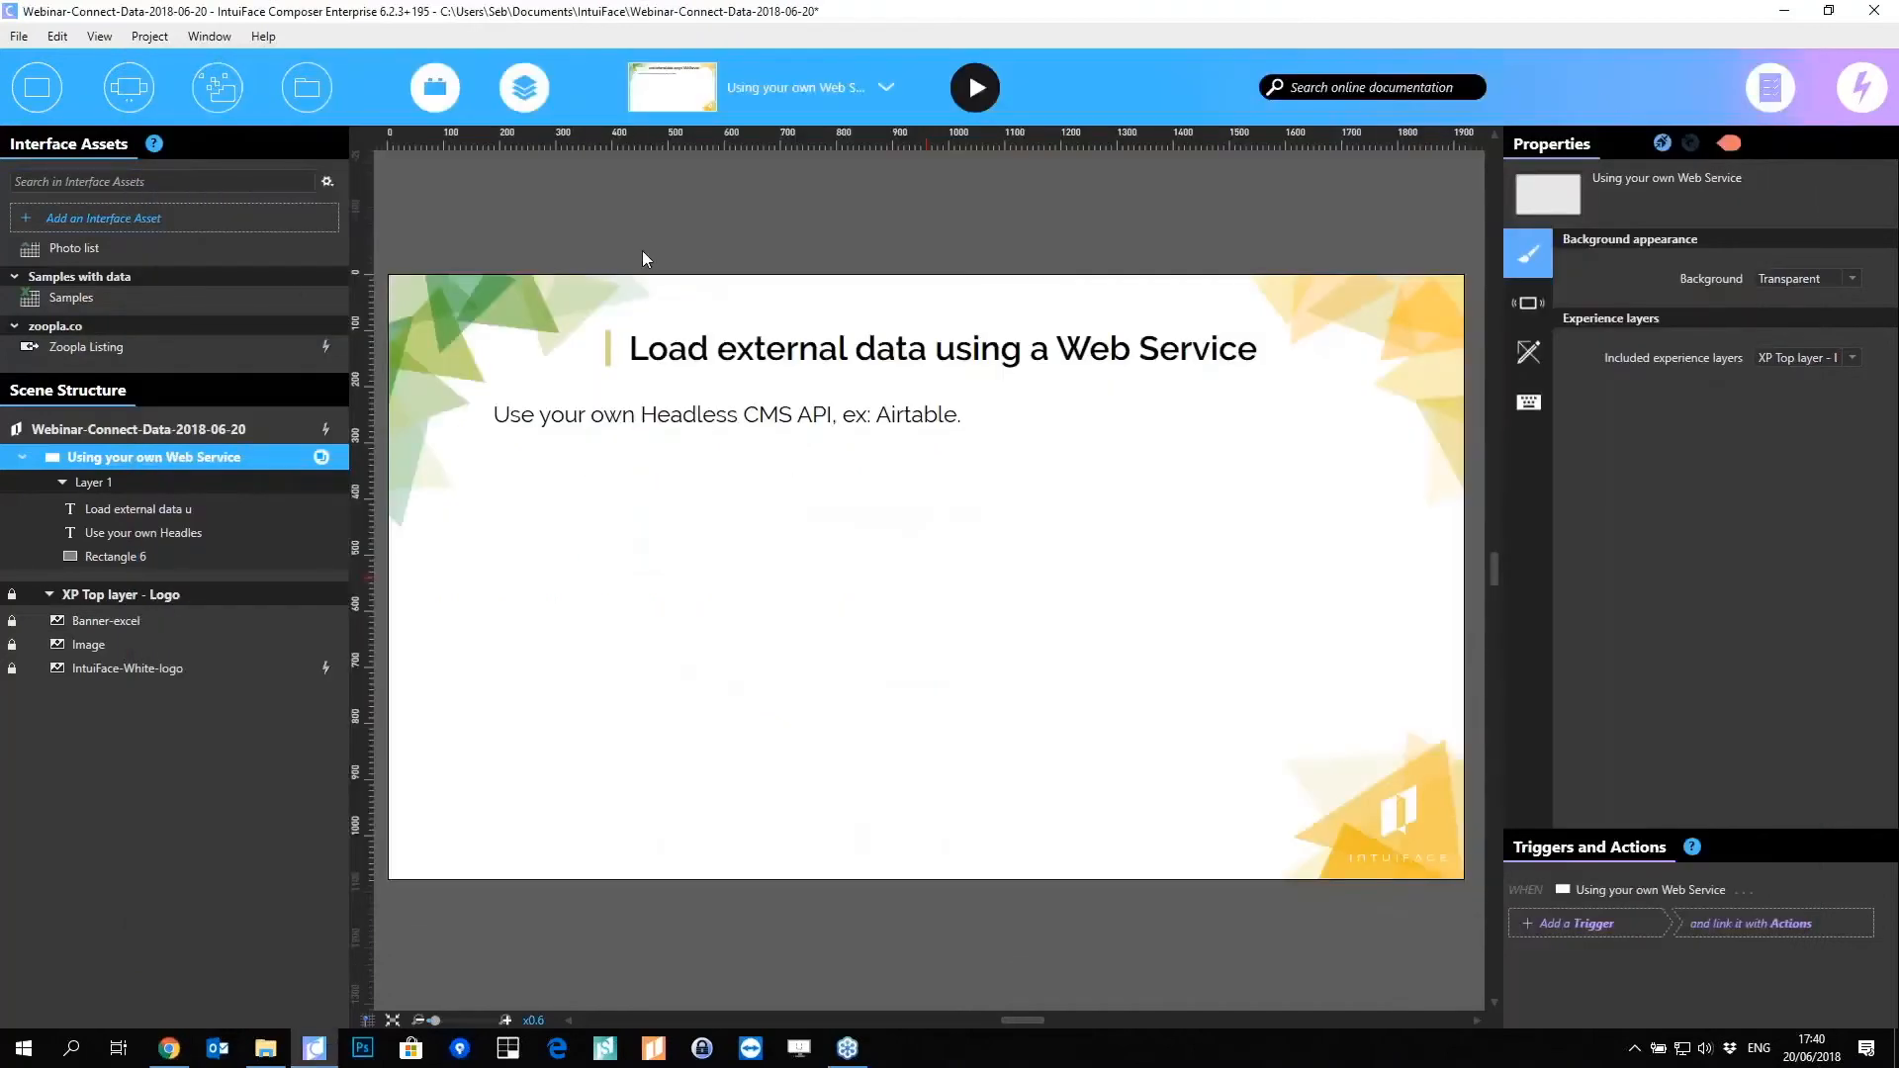
Step: Add an API Explorer asset with the pasted Airtable curl request, removing the maxRecords limit
{"action": "left_click", "coordinate": [97, 218]}
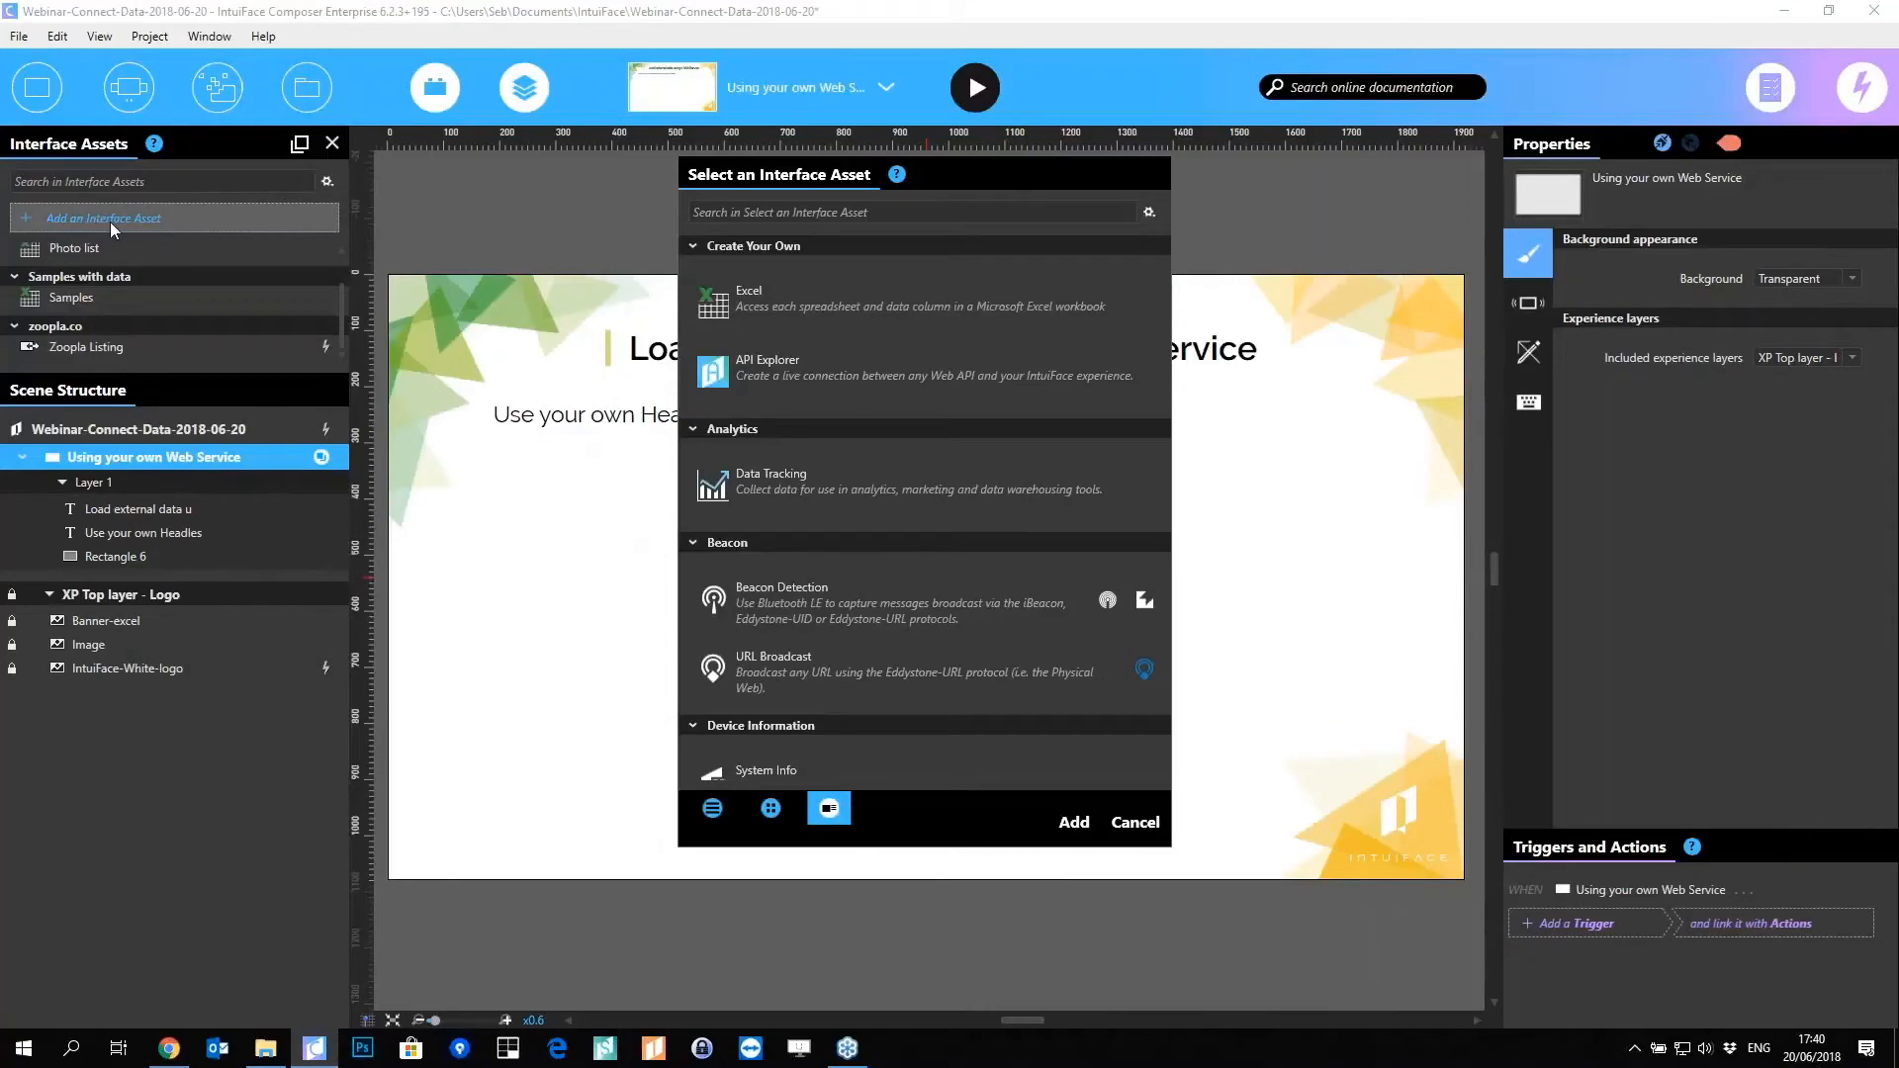
{"action": "double_click", "coordinate": [799, 364]}
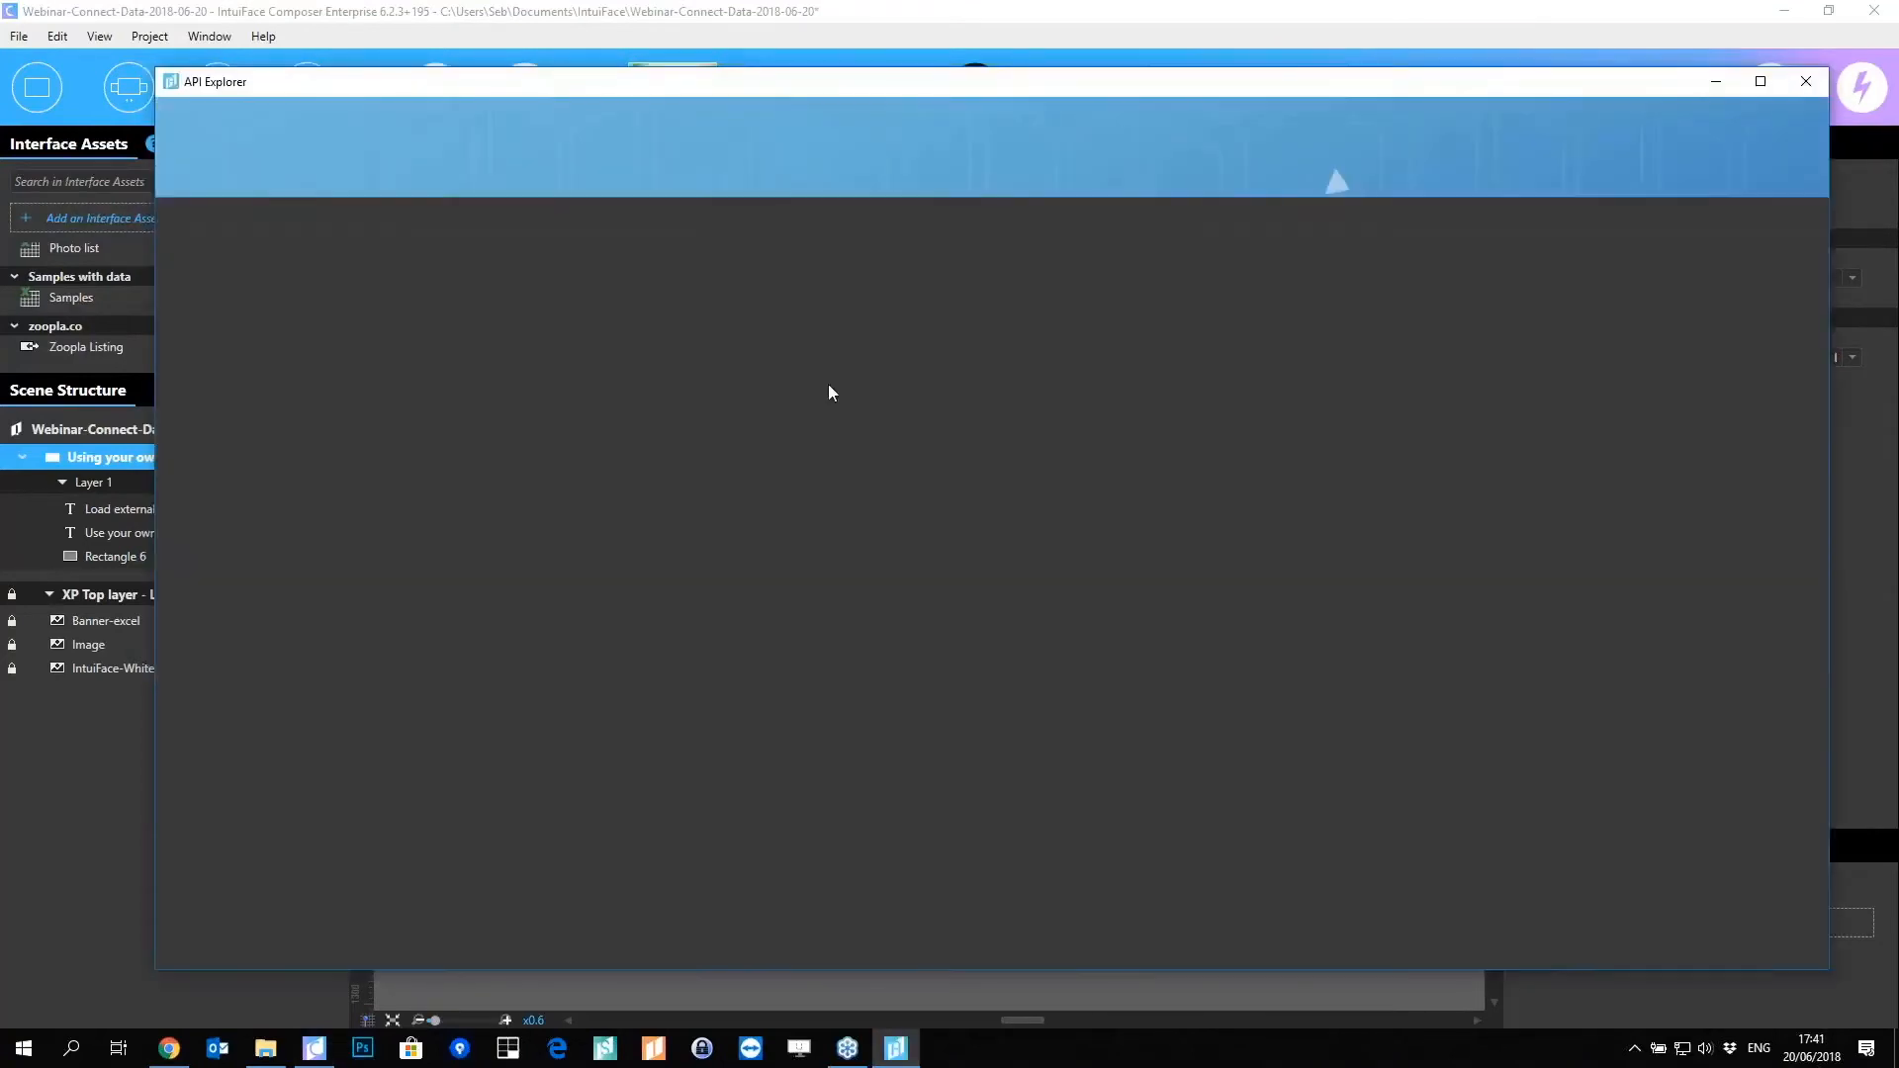
{"action": "key", "text": "ctrl+v"}
{"action": "key", "text": "Return"}
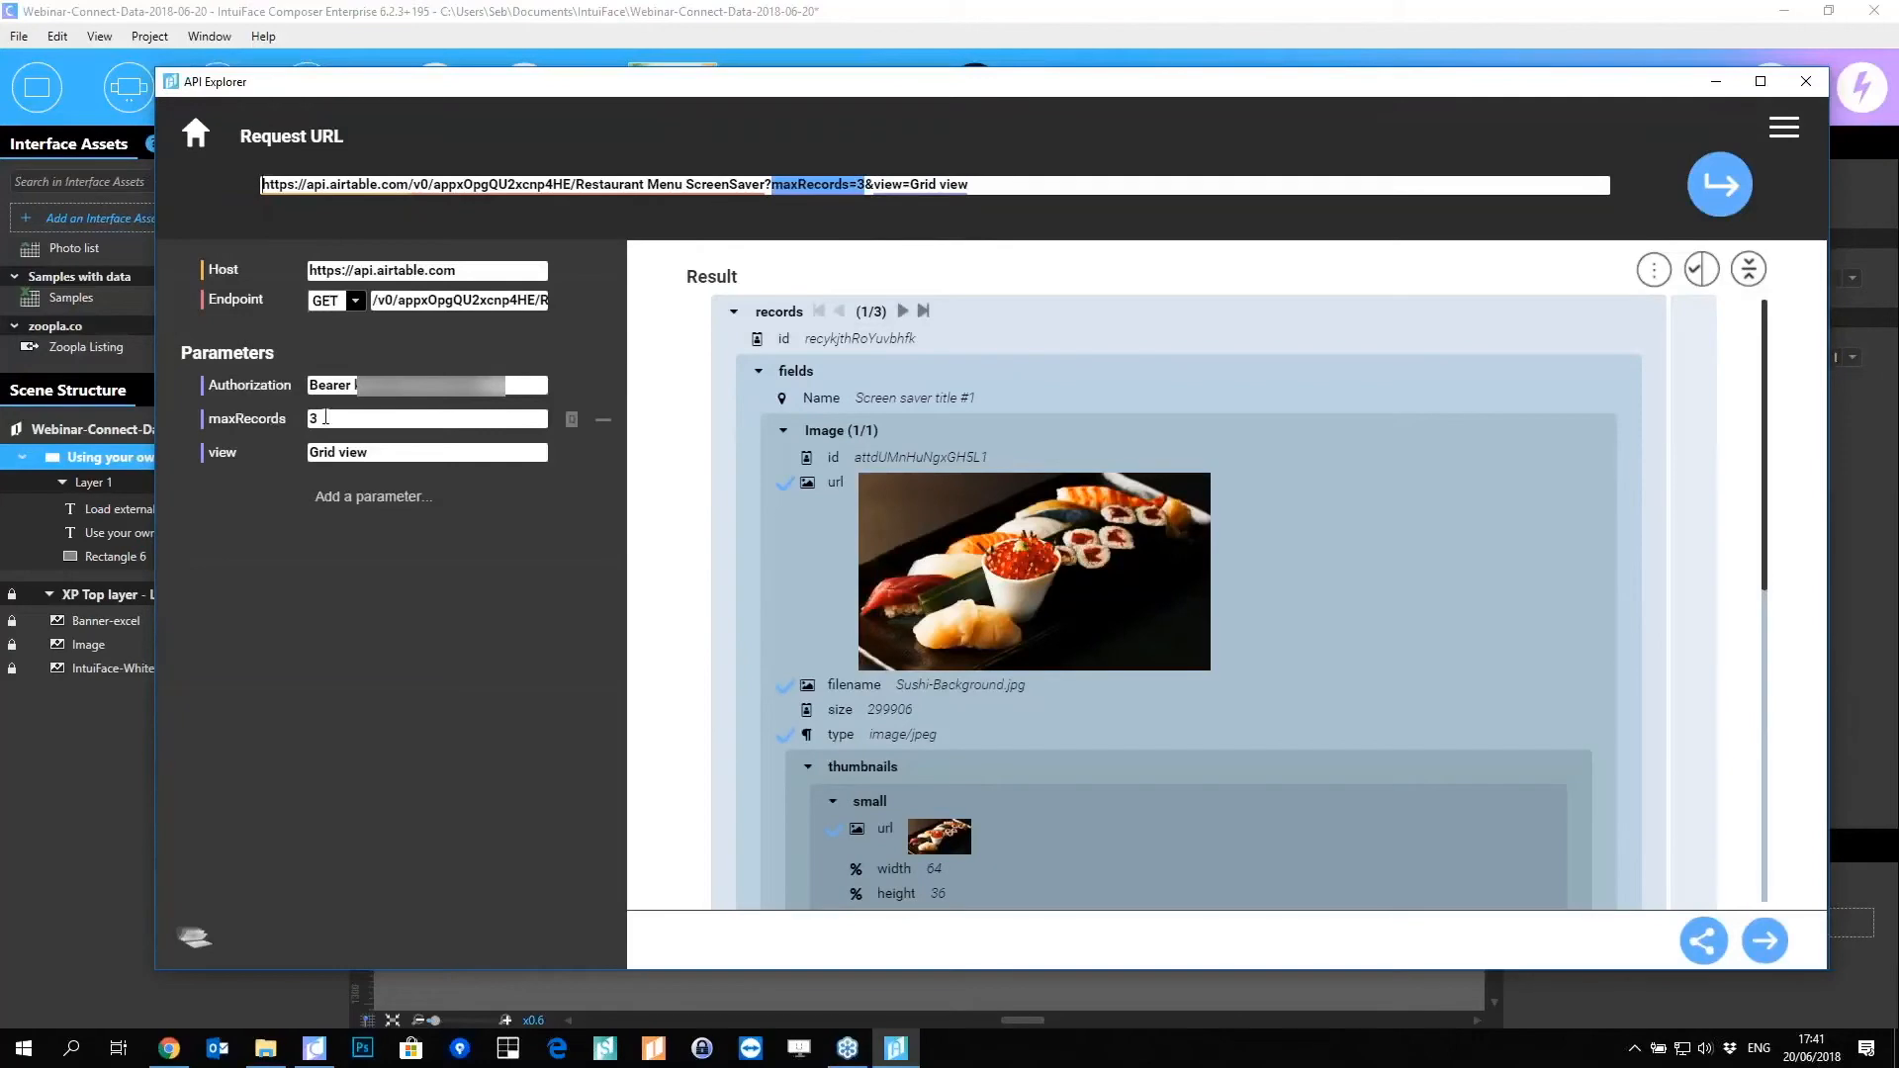
{"action": "left_click", "coordinate": [602, 419]}
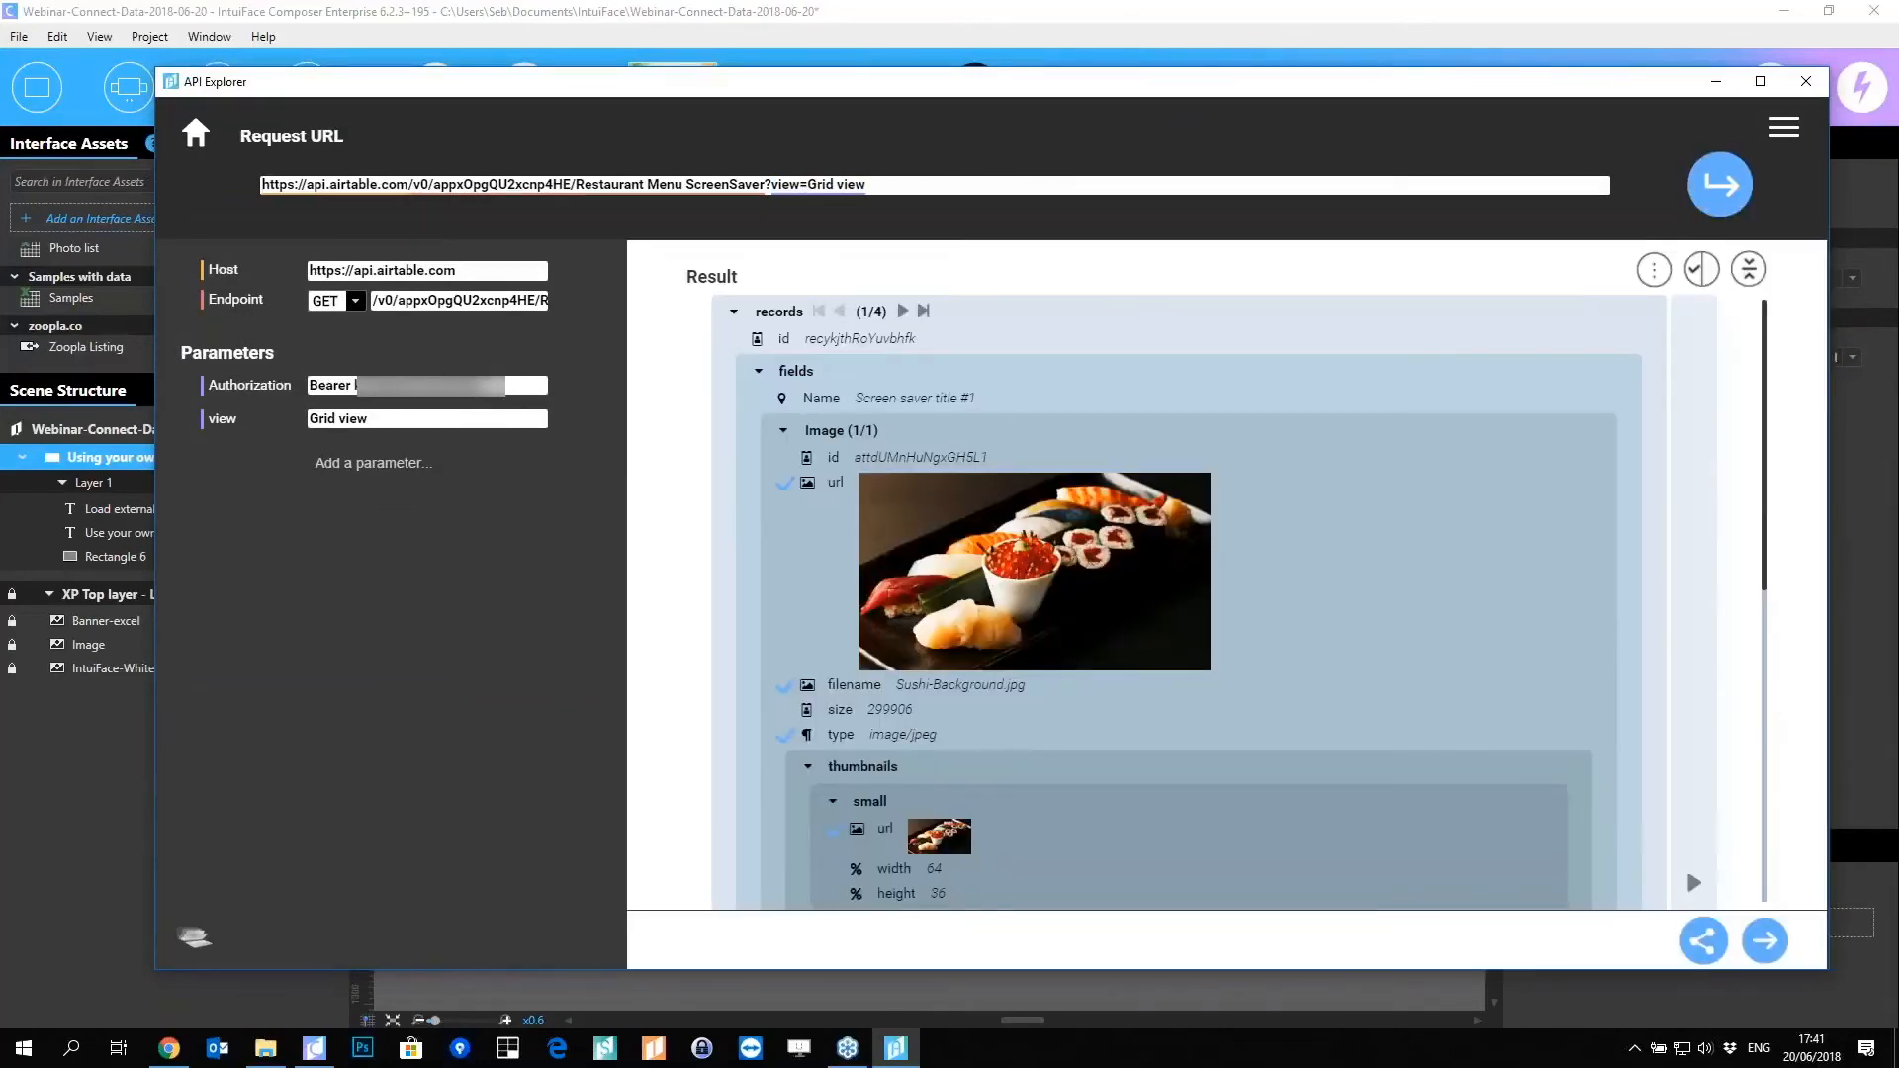
Step: Deselect the small, large and full thumbnail urls so only the image url remains
{"action": "left_click", "coordinate": [902, 310]}
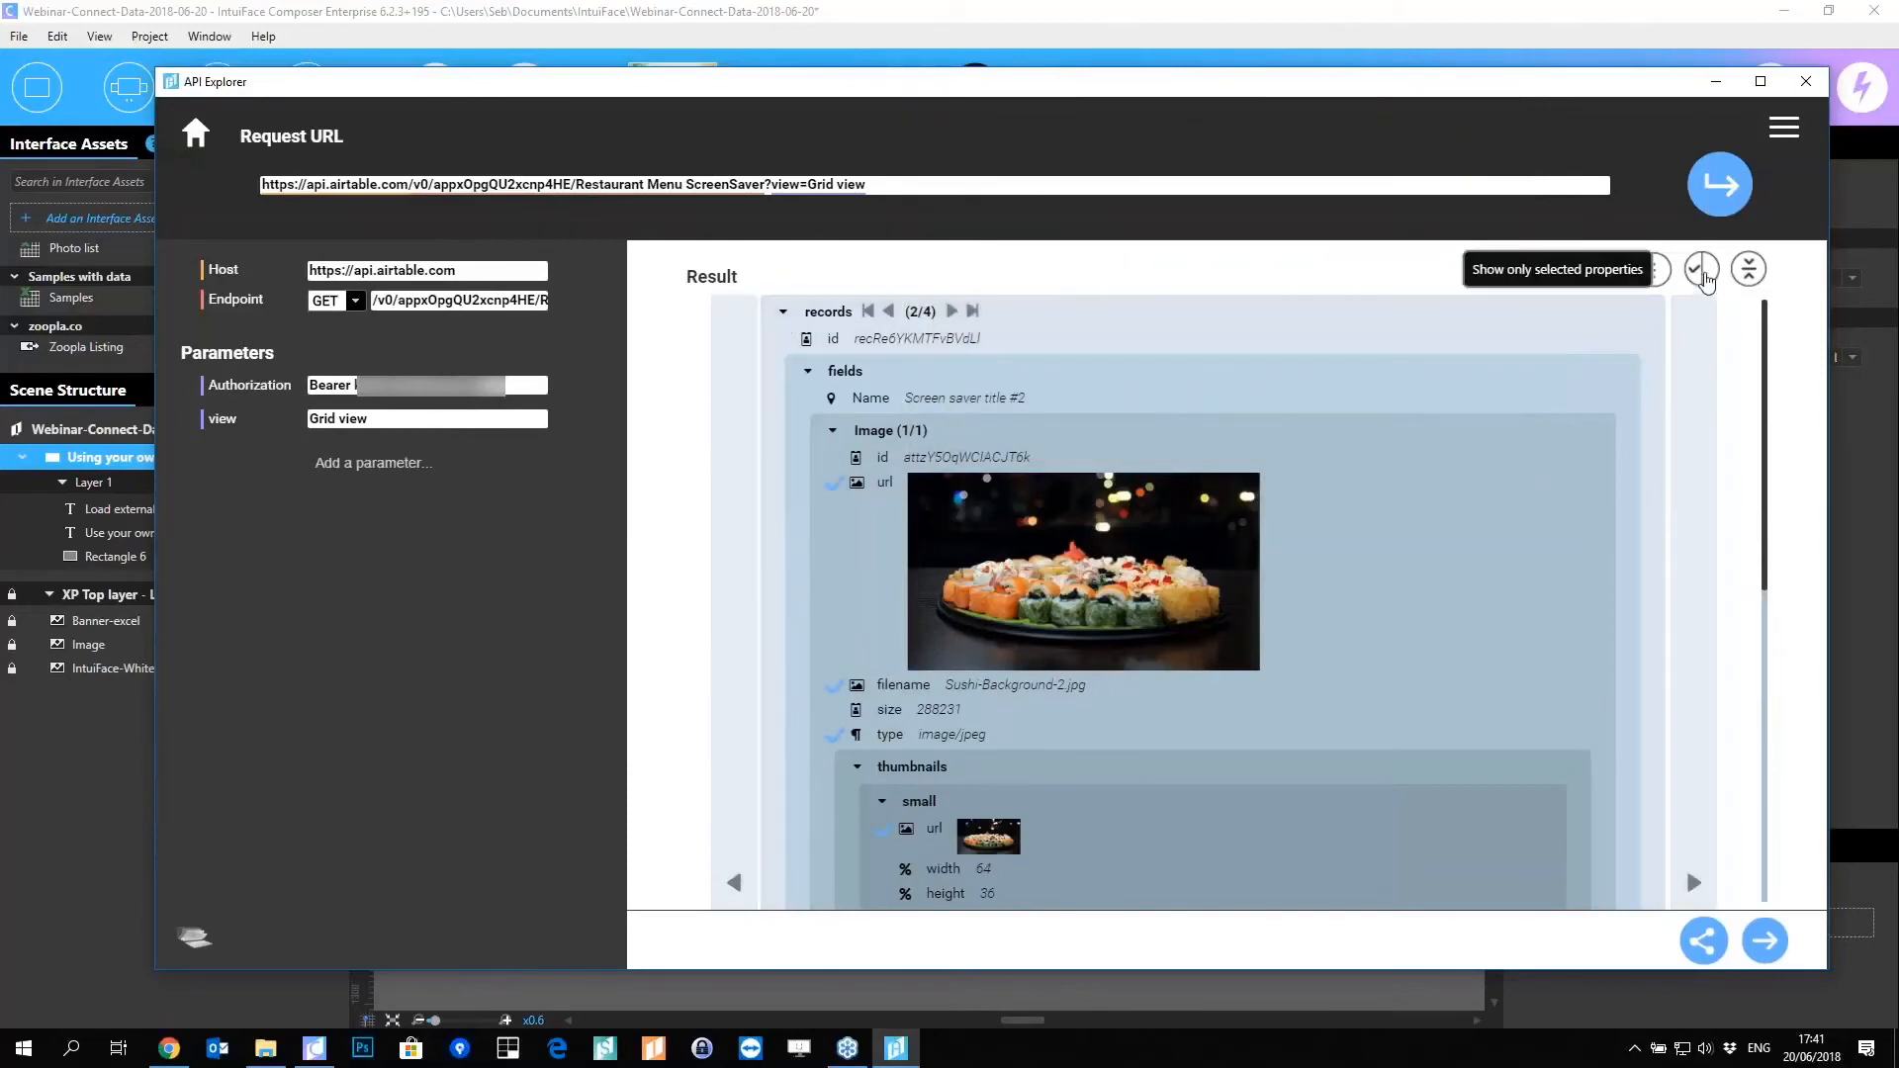
{"action": "left_click", "coordinate": [1701, 271]}
{"action": "mouse_move", "coordinate": [1472, 566]}
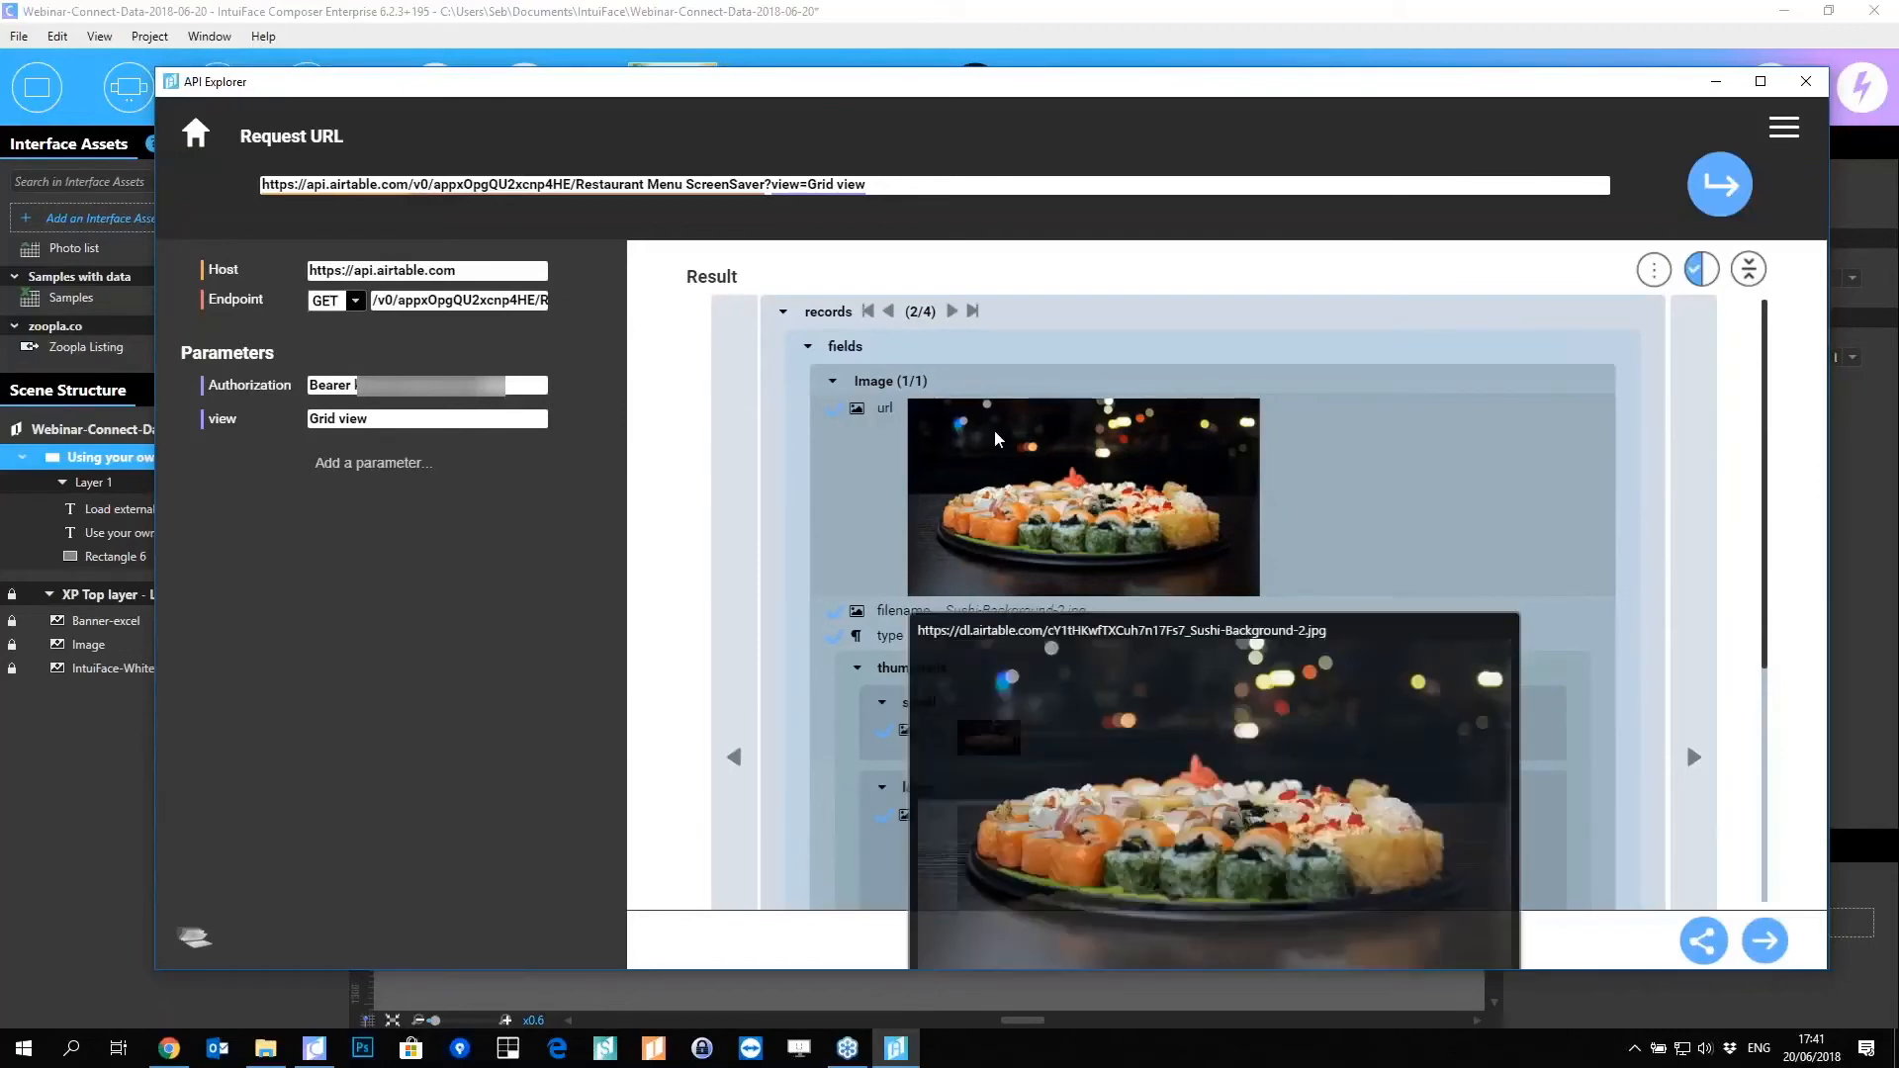
{"action": "scroll", "coordinate": [835, 534], "scroll_direction": "down", "scroll_amount": 1}
{"action": "scroll", "coordinate": [870, 554], "scroll_direction": "down", "scroll_amount": 2}
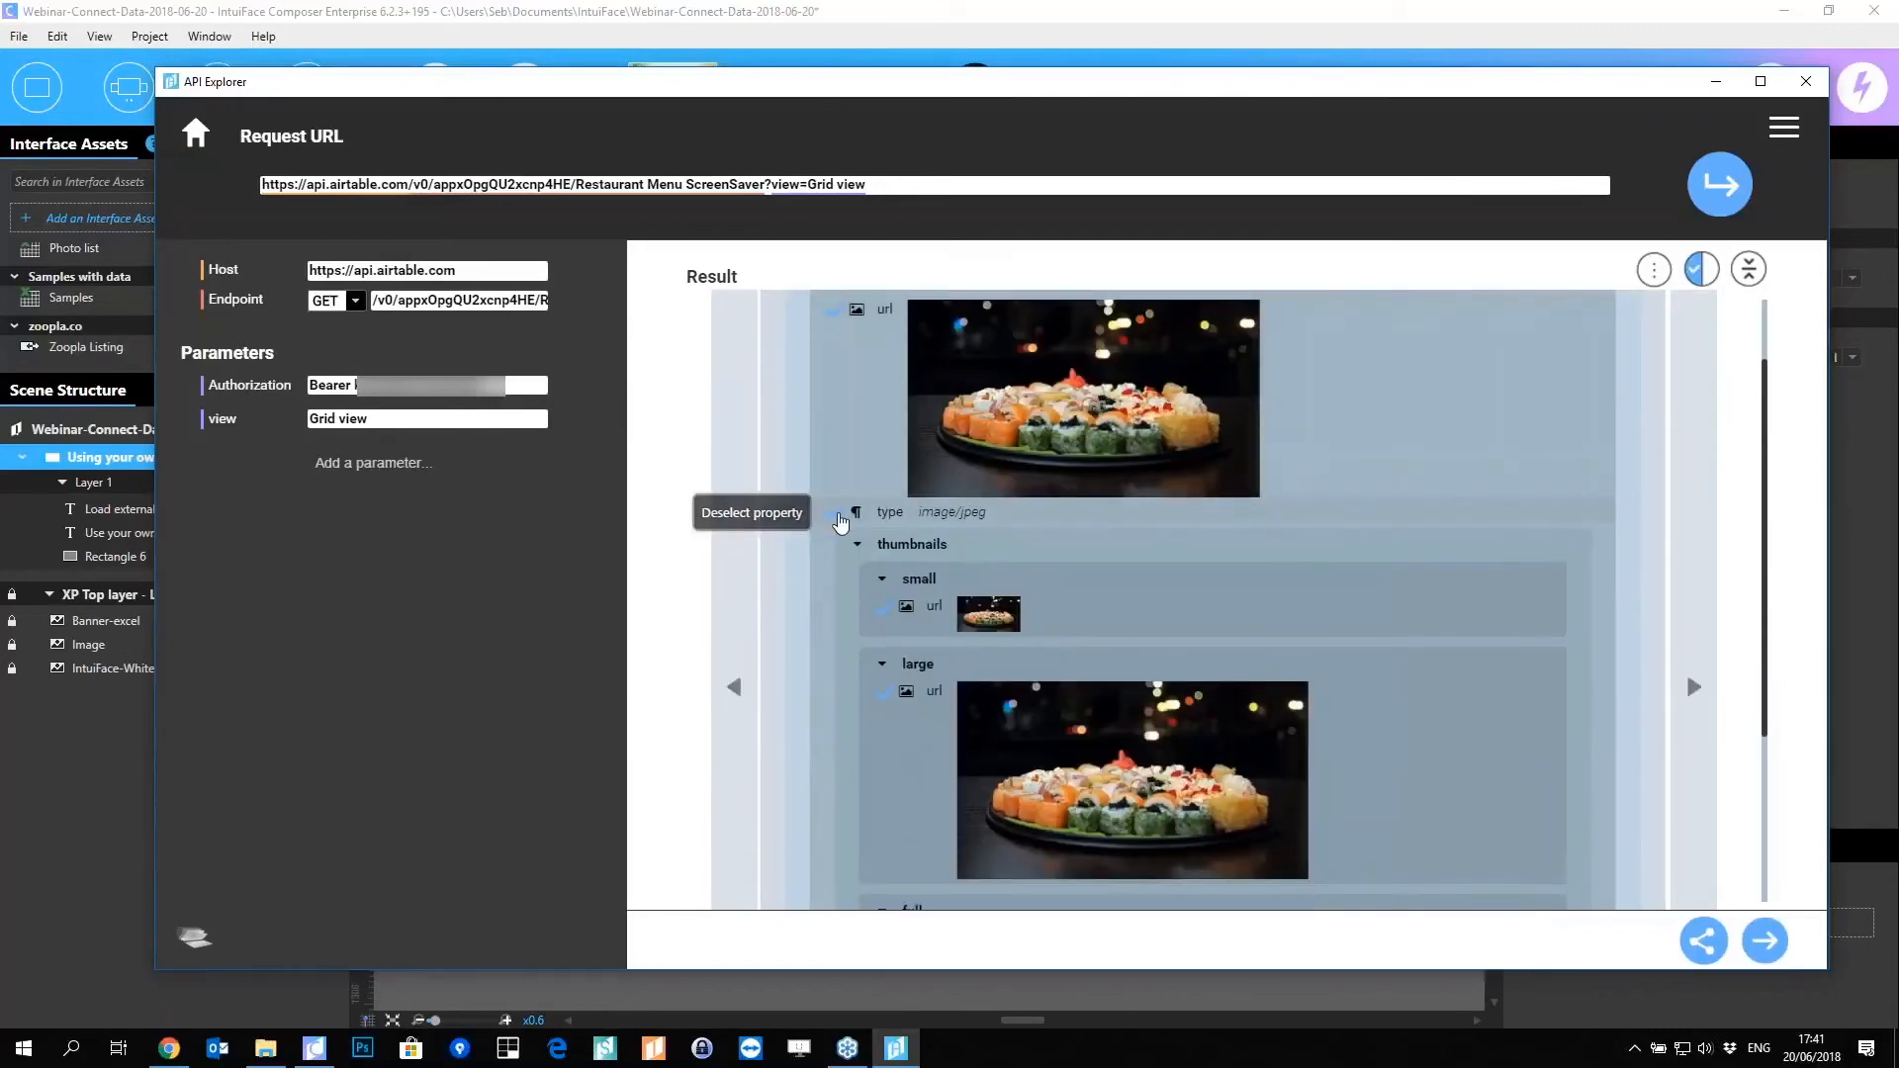
{"action": "left_click", "coordinate": [883, 597]}
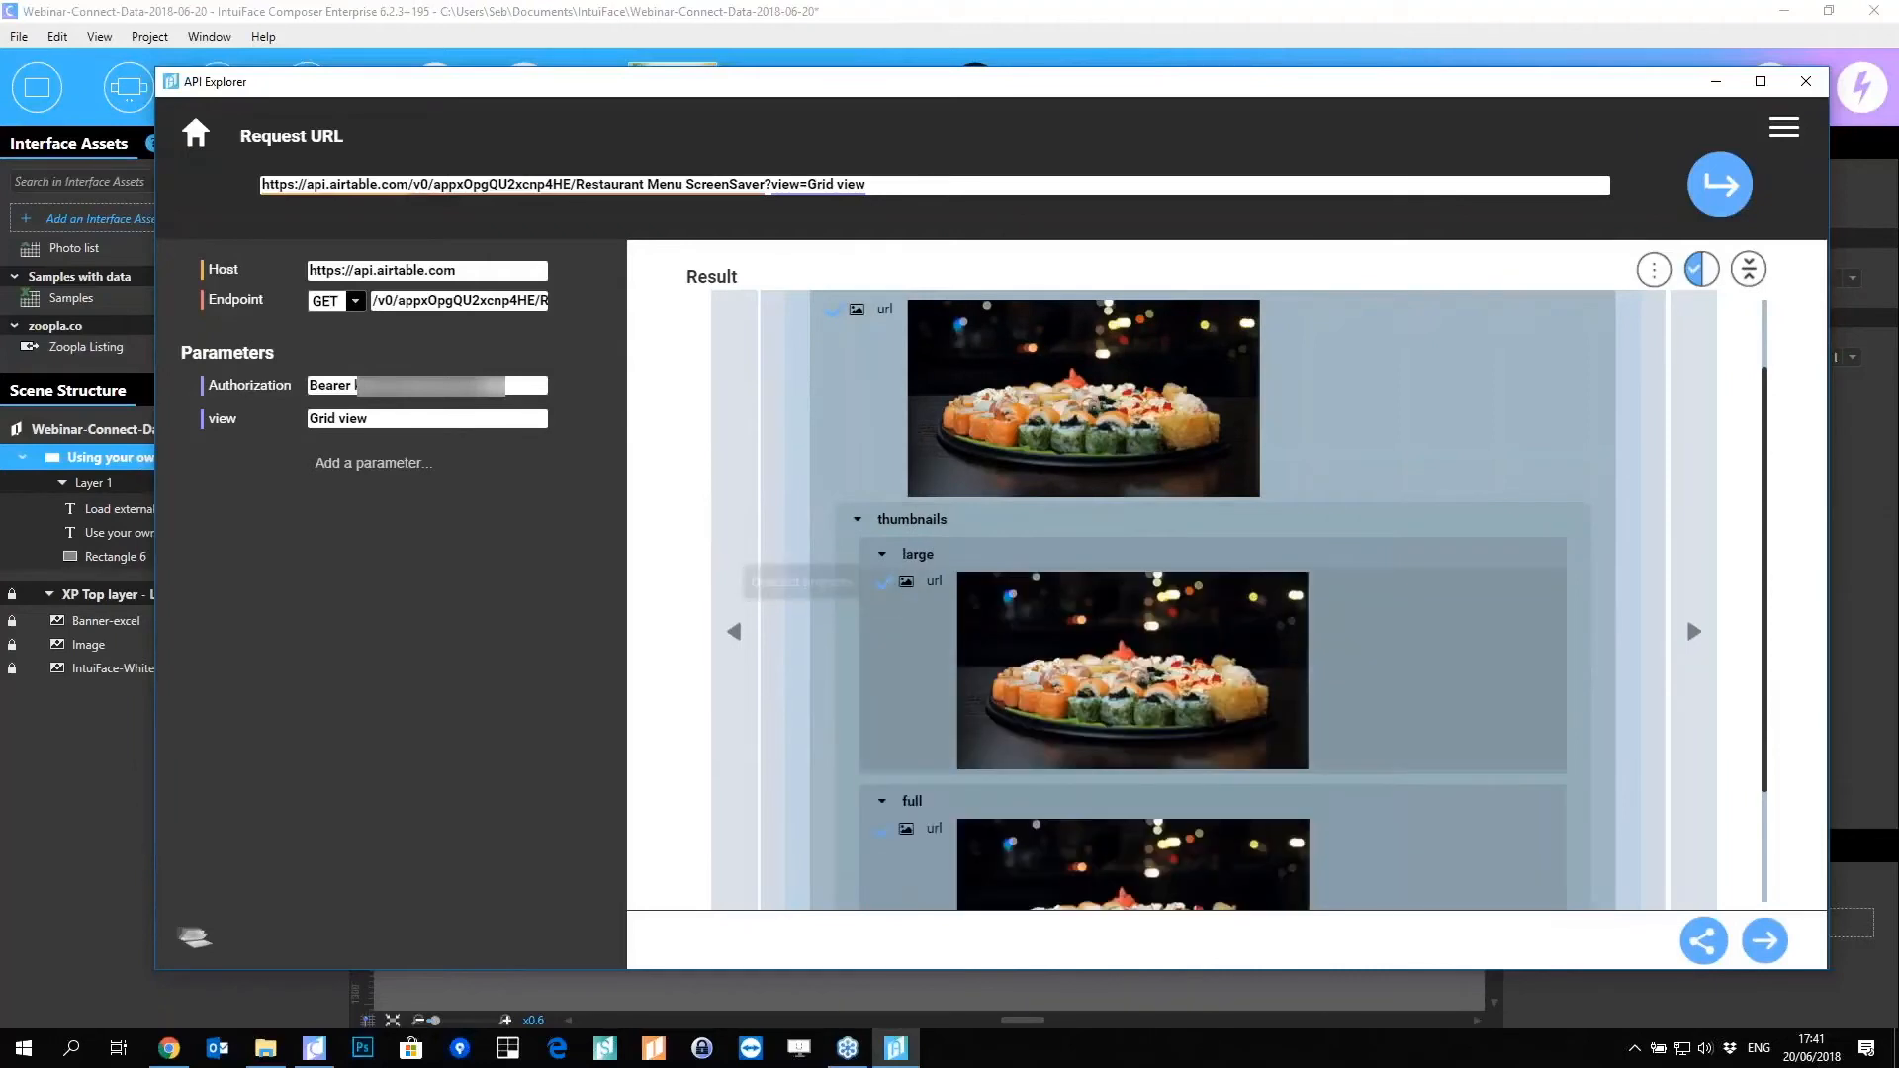
{"action": "left_click", "coordinate": [883, 591]}
{"action": "left_click", "coordinate": [884, 680]}
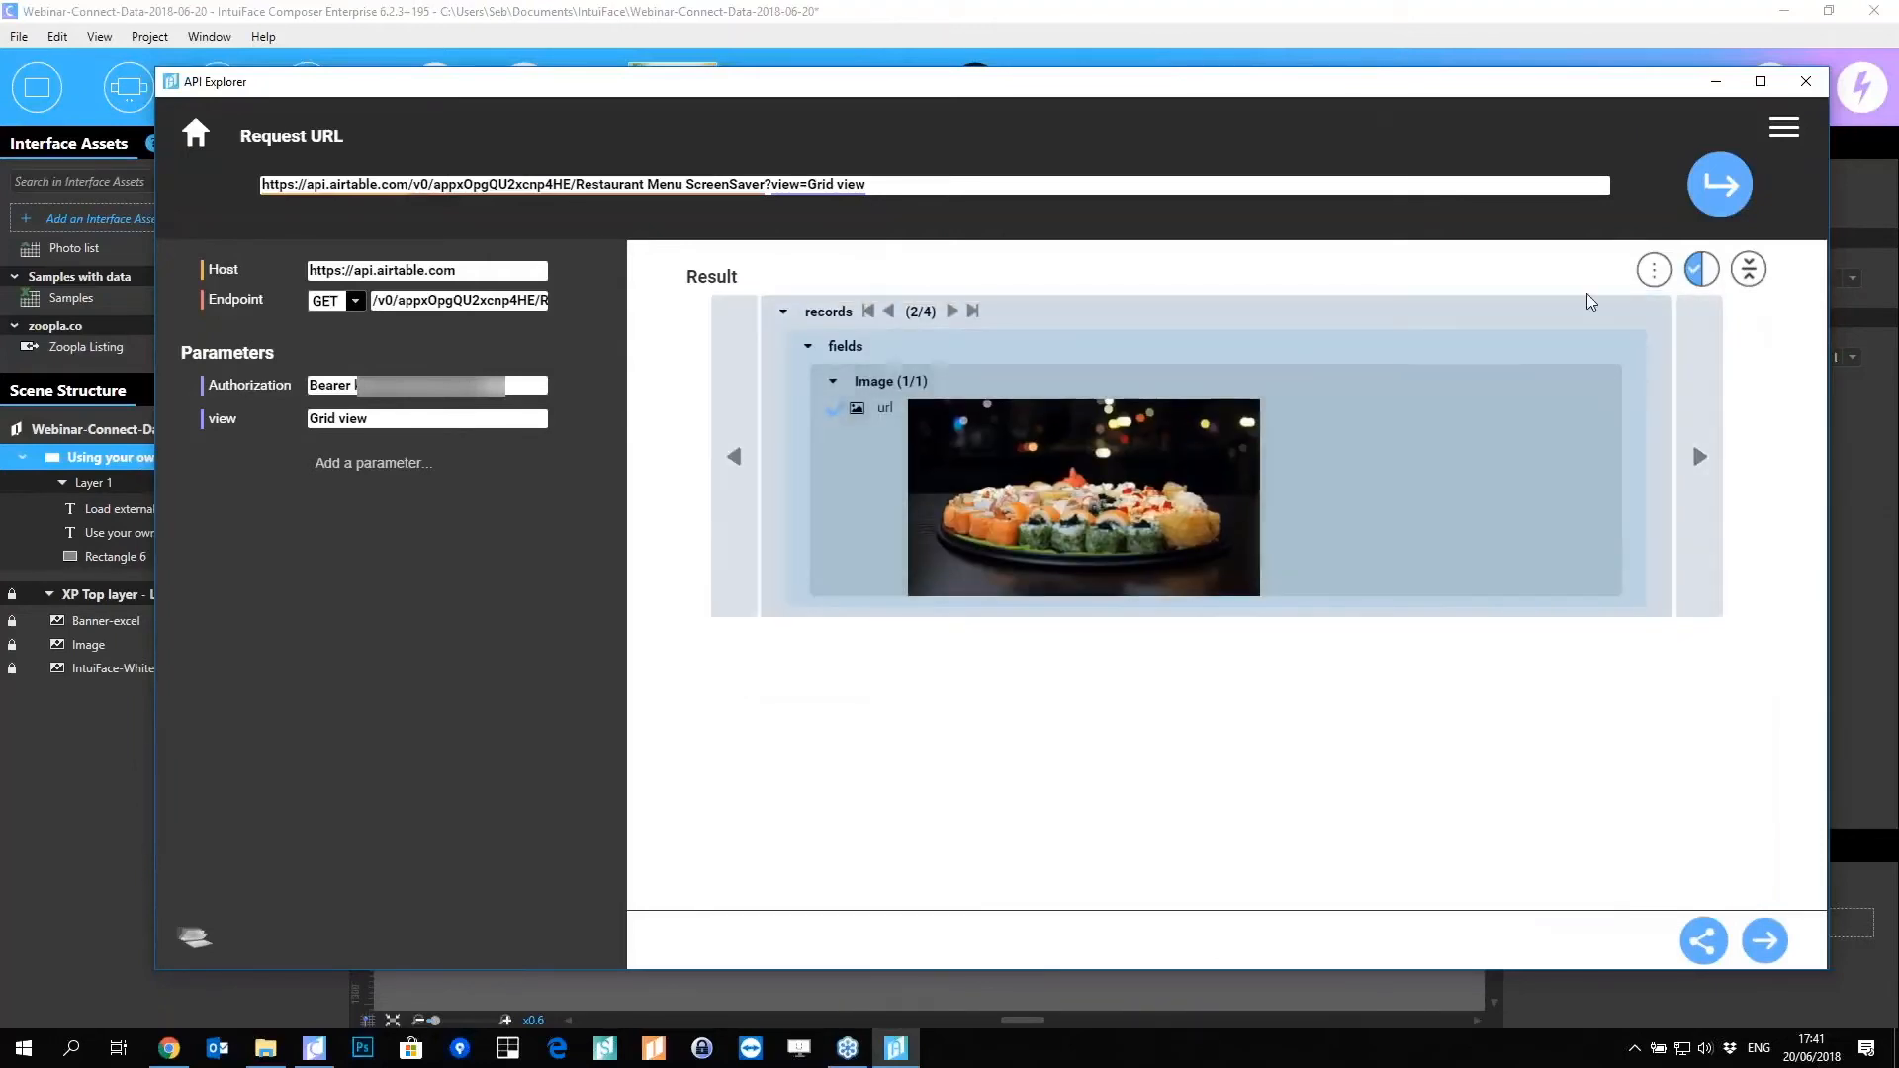
{"action": "left_click", "coordinate": [1700, 269]}
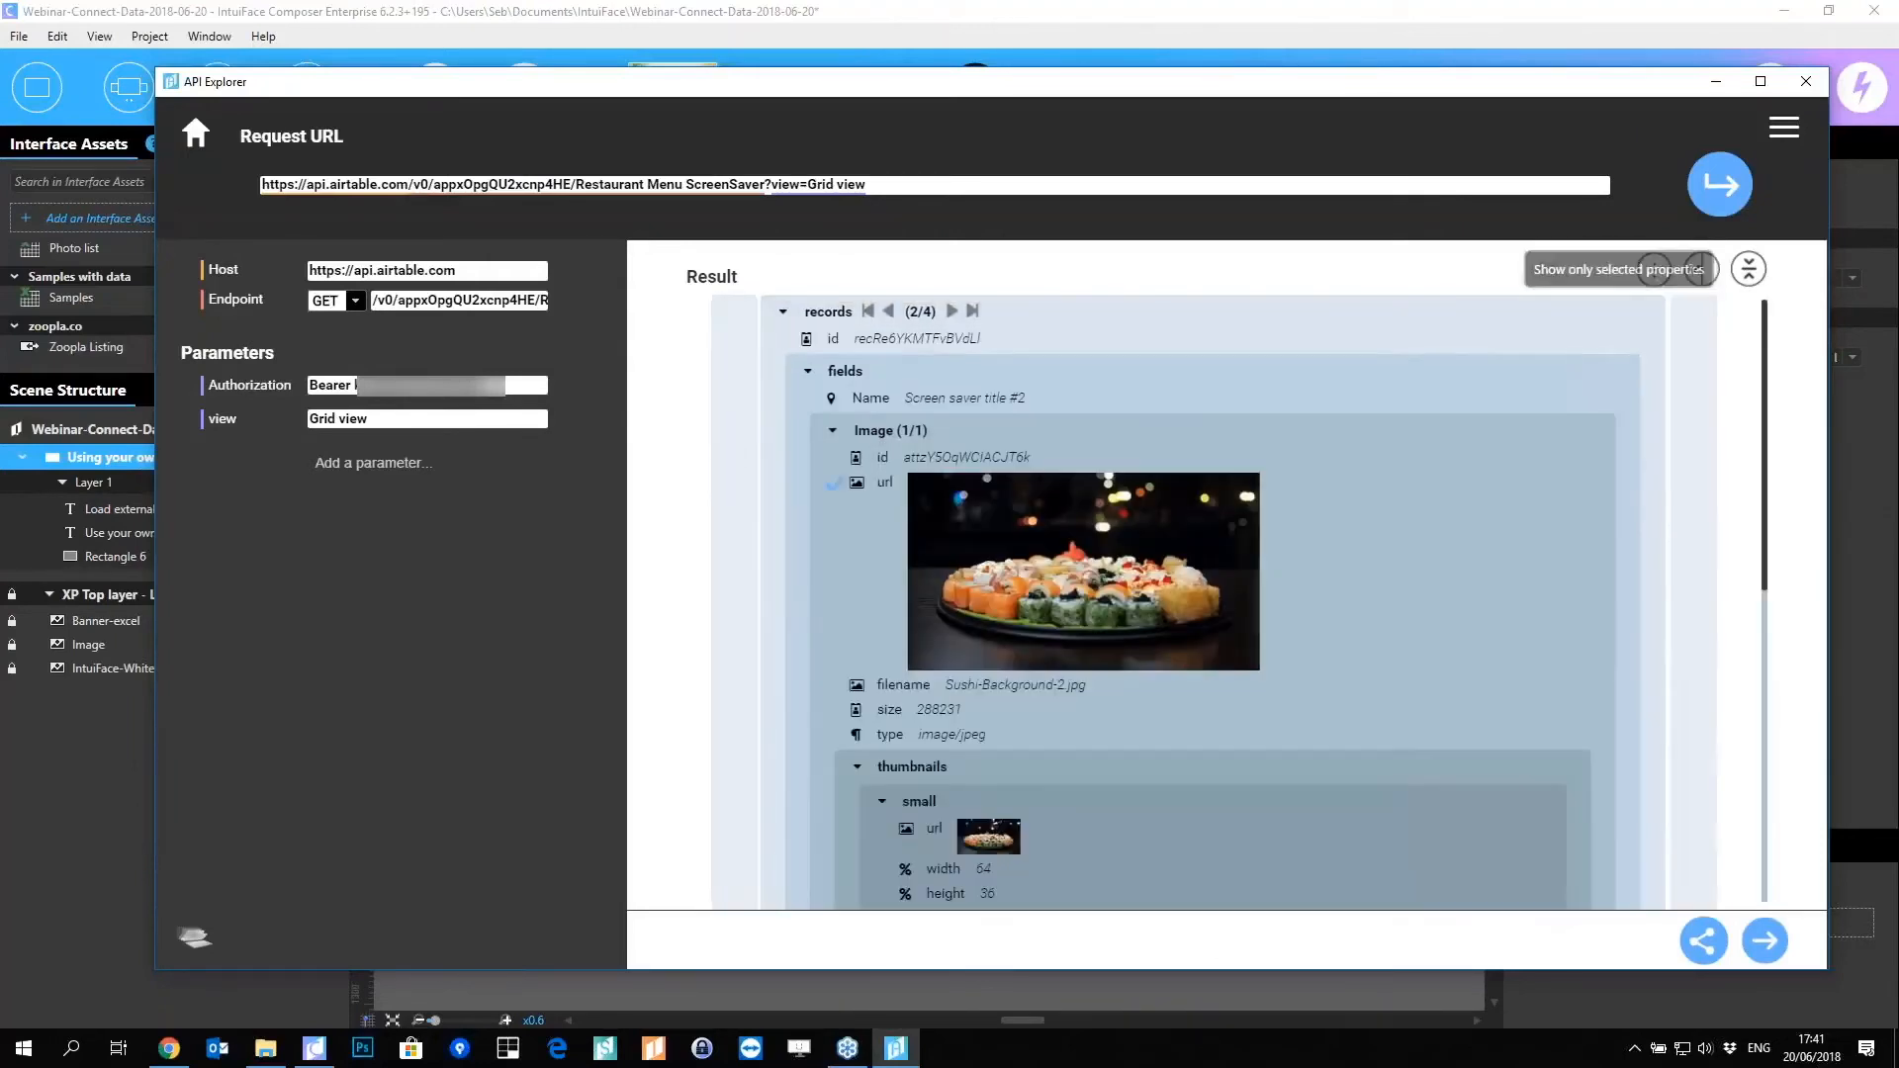
Step: Select Name as Proper Noun text and create the Restaurant Menu ScreenSaver interface asset
{"action": "left_click", "coordinate": [809, 399]}
{"action": "mouse_move", "coordinate": [979, 451]}
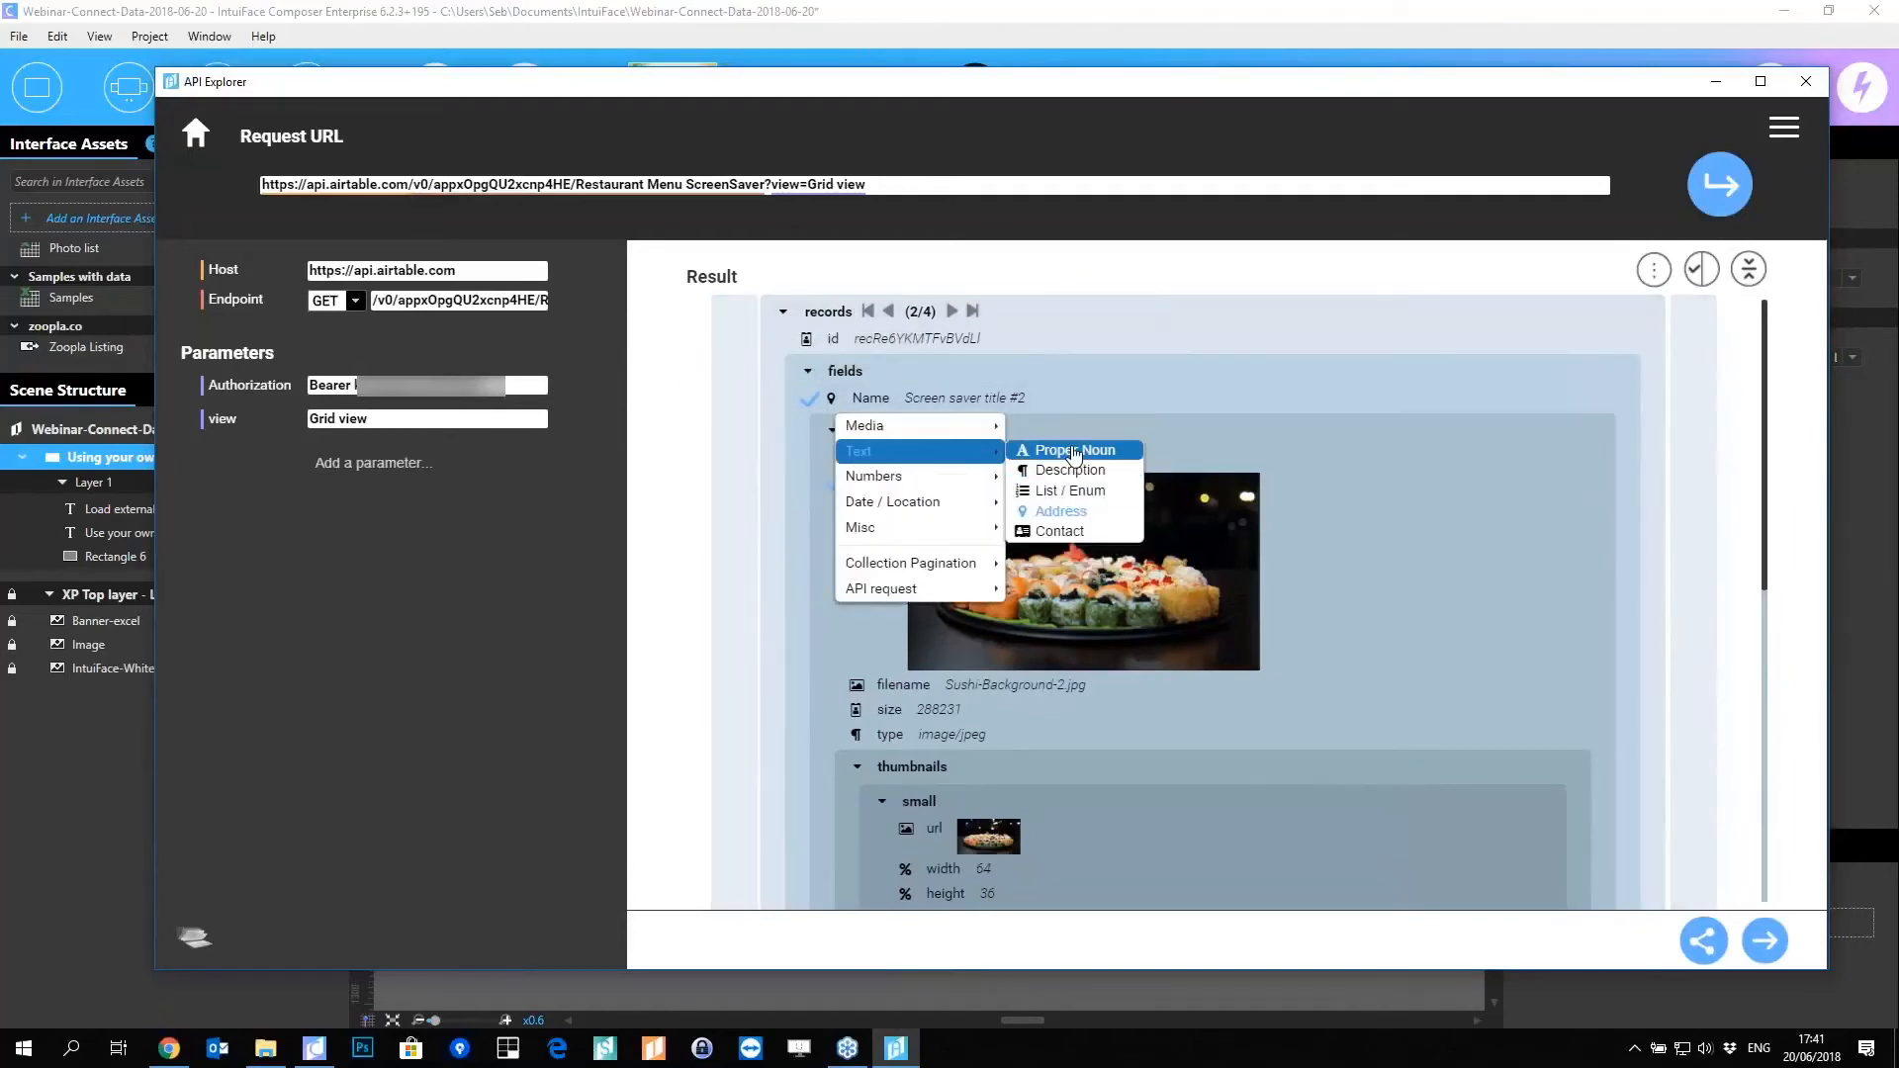
{"action": "left_click", "coordinate": [1078, 451]}
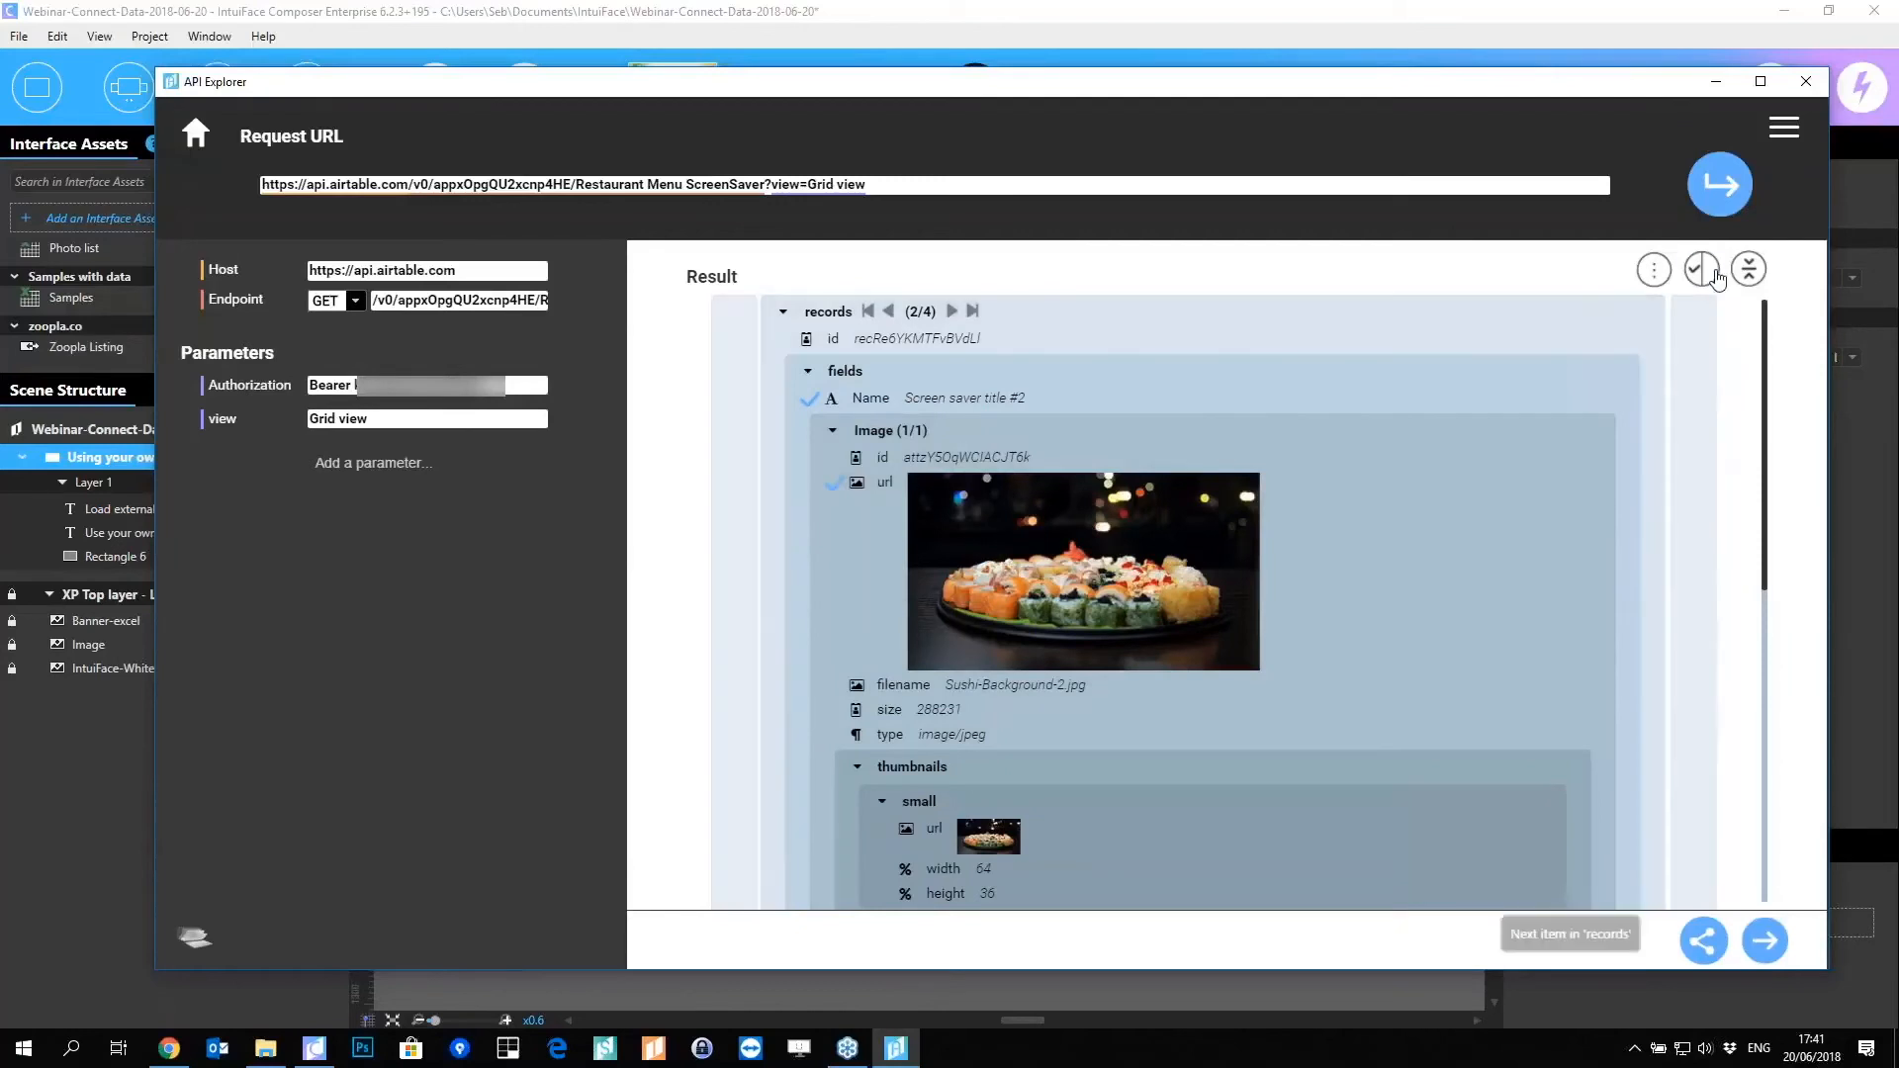
{"action": "left_click", "coordinate": [1702, 269]}
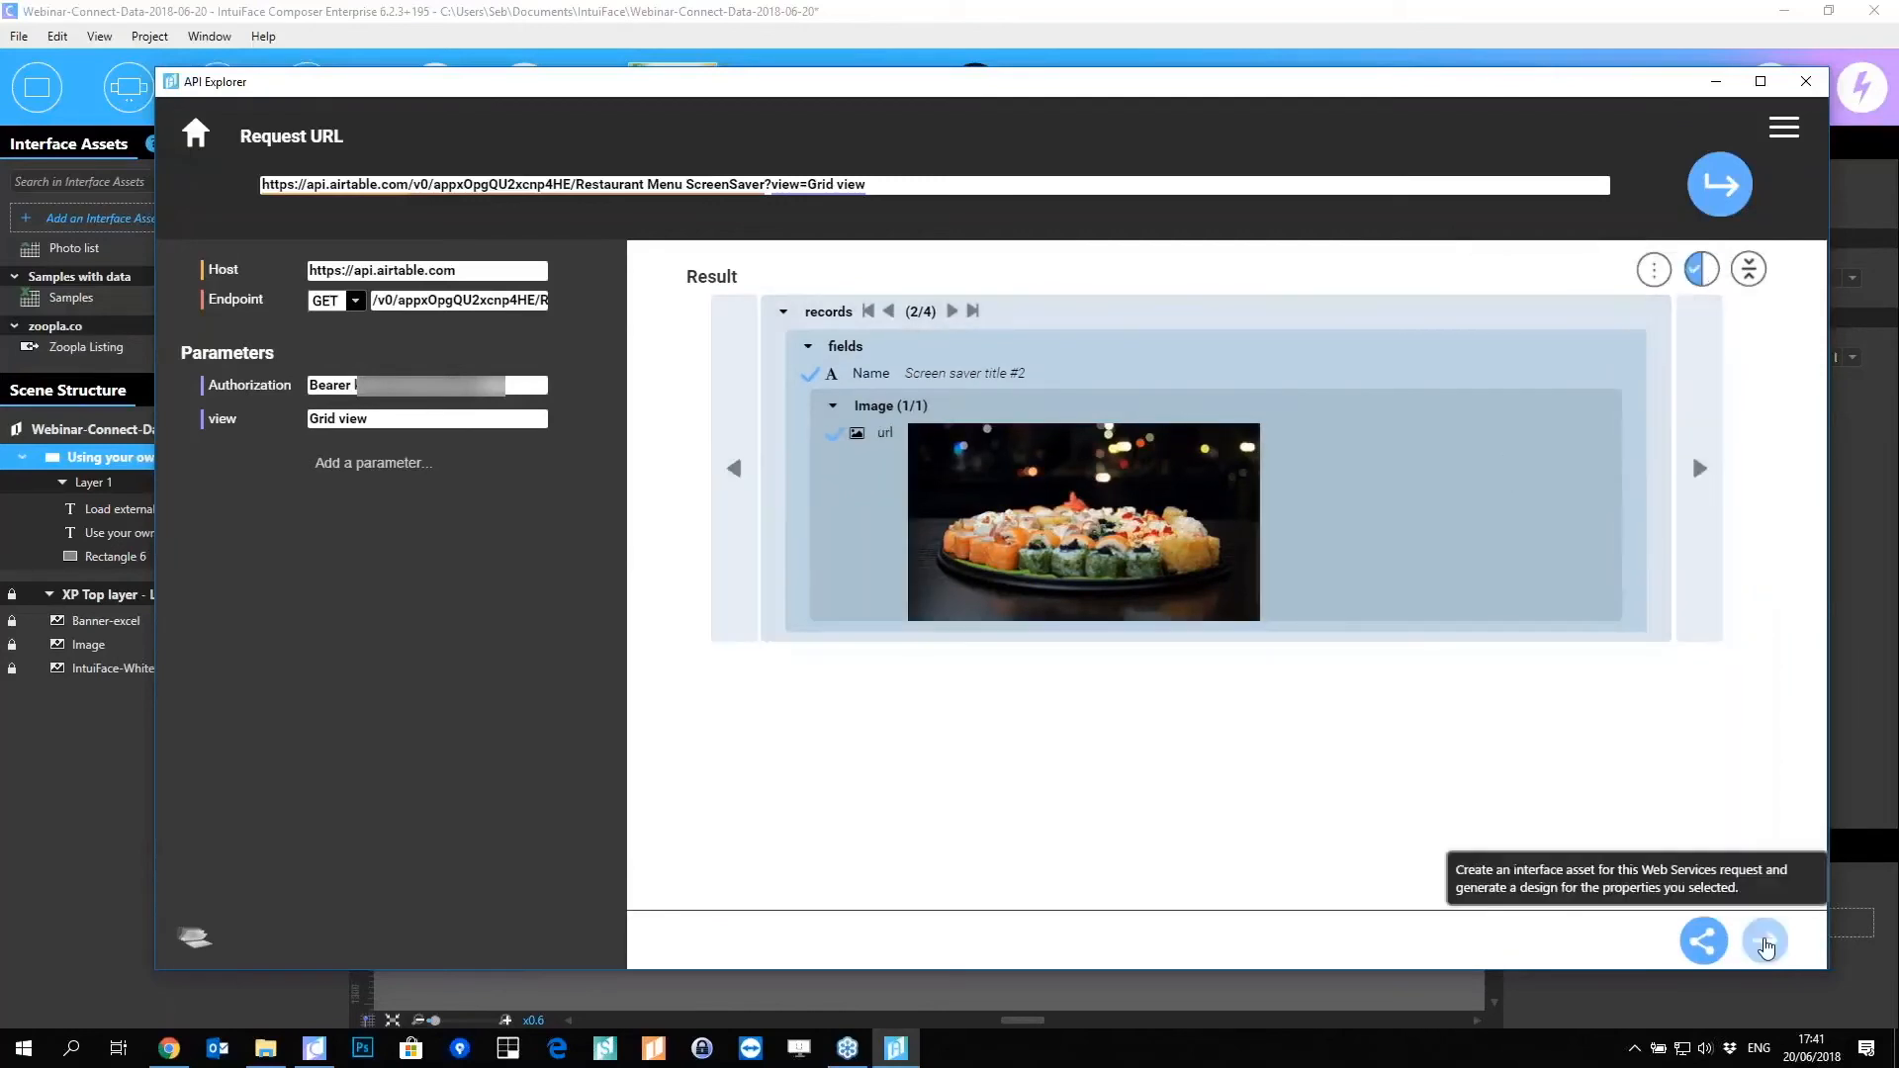
{"action": "left_click", "coordinate": [1766, 945]}
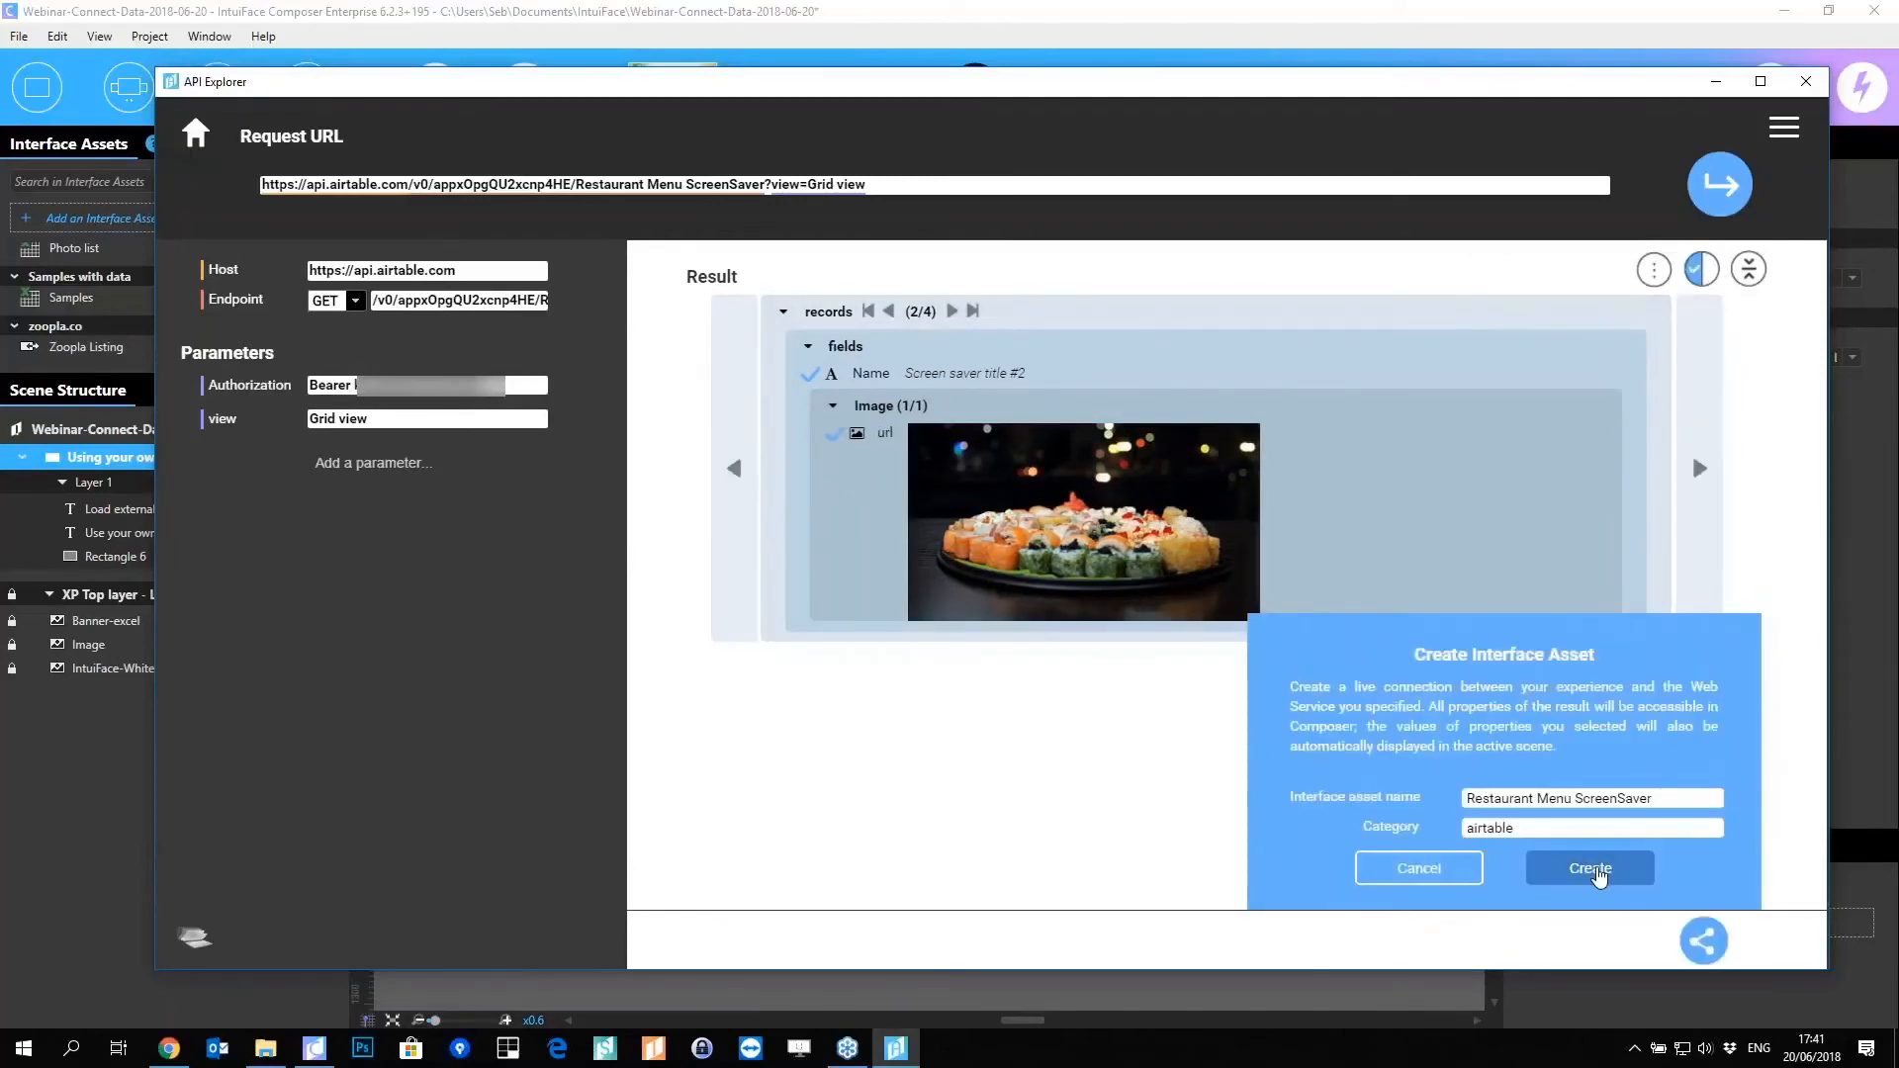
{"action": "left_click", "coordinate": [1591, 869]}
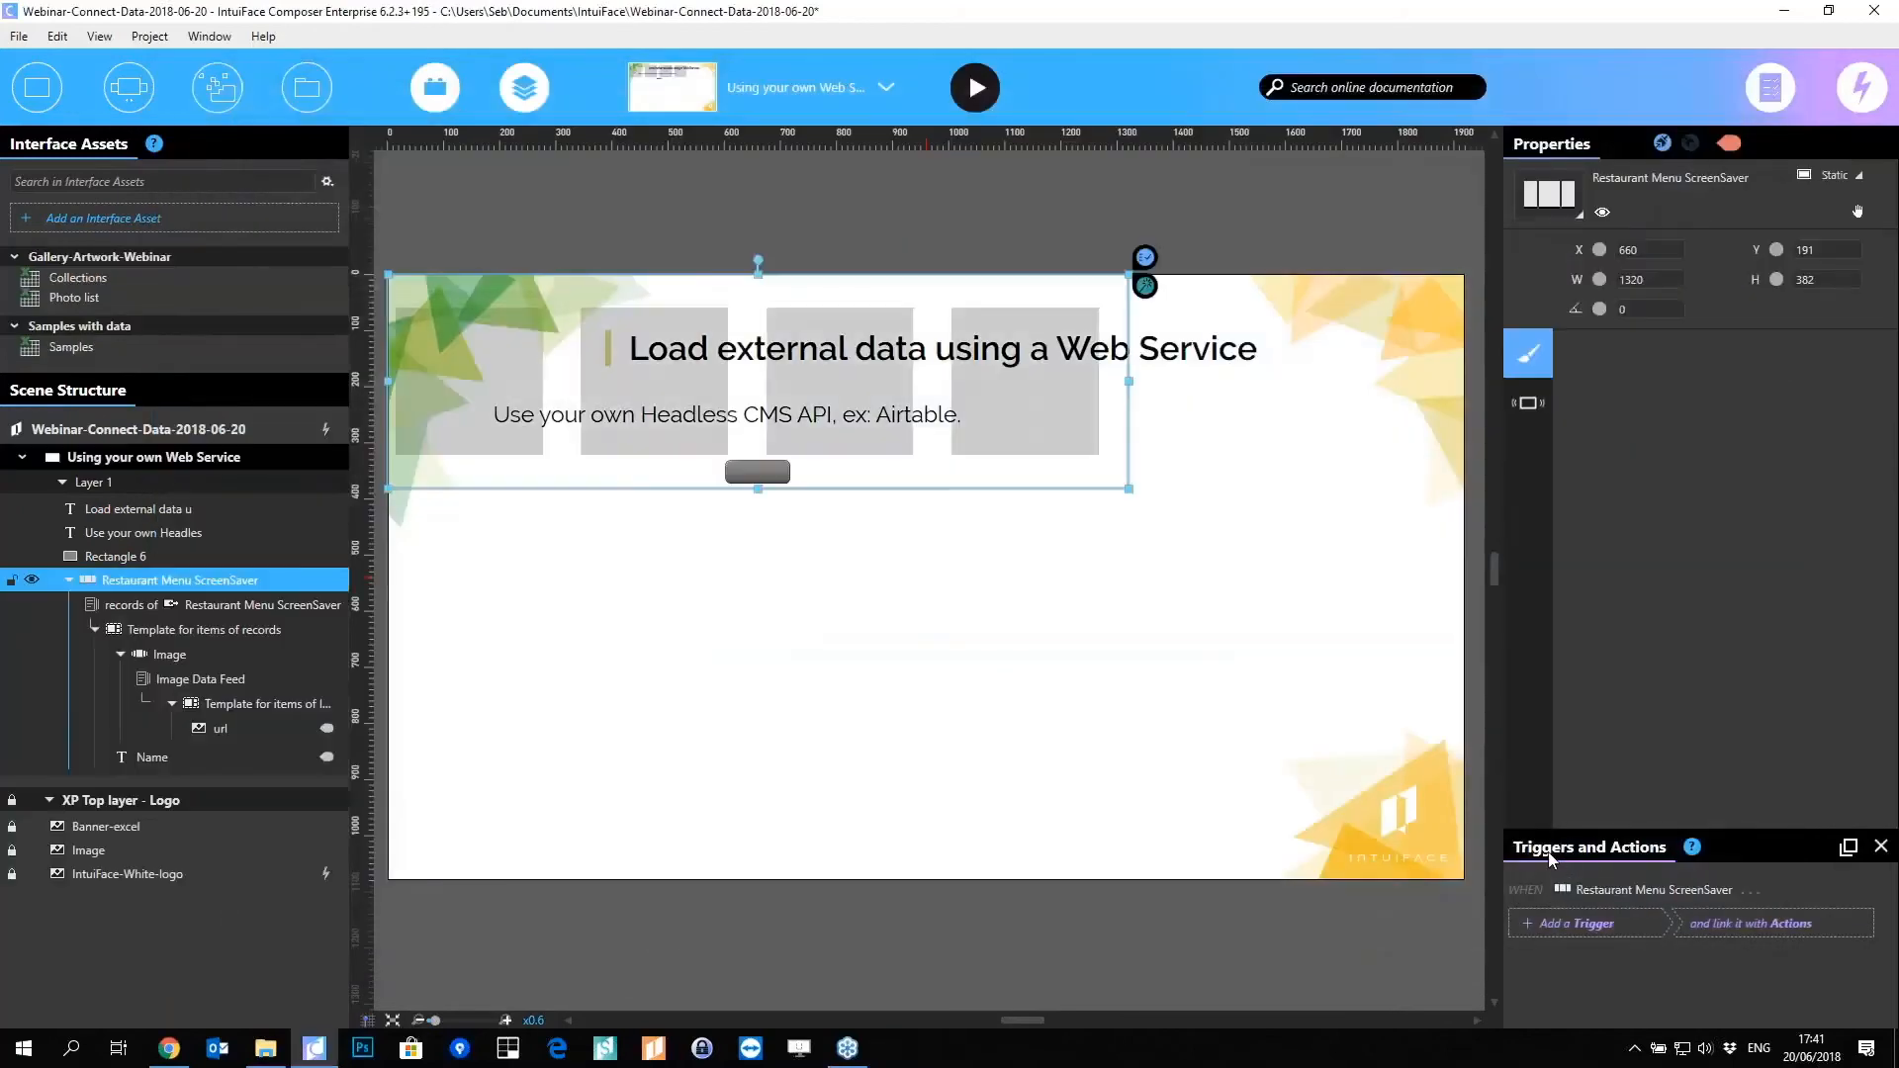
Step: Flatten the template: move url out, delete the nested Image collection, and put Name in the item template
{"action": "left_click_drag", "start_coordinate": [568, 465], "coordinate": [757, 702]}
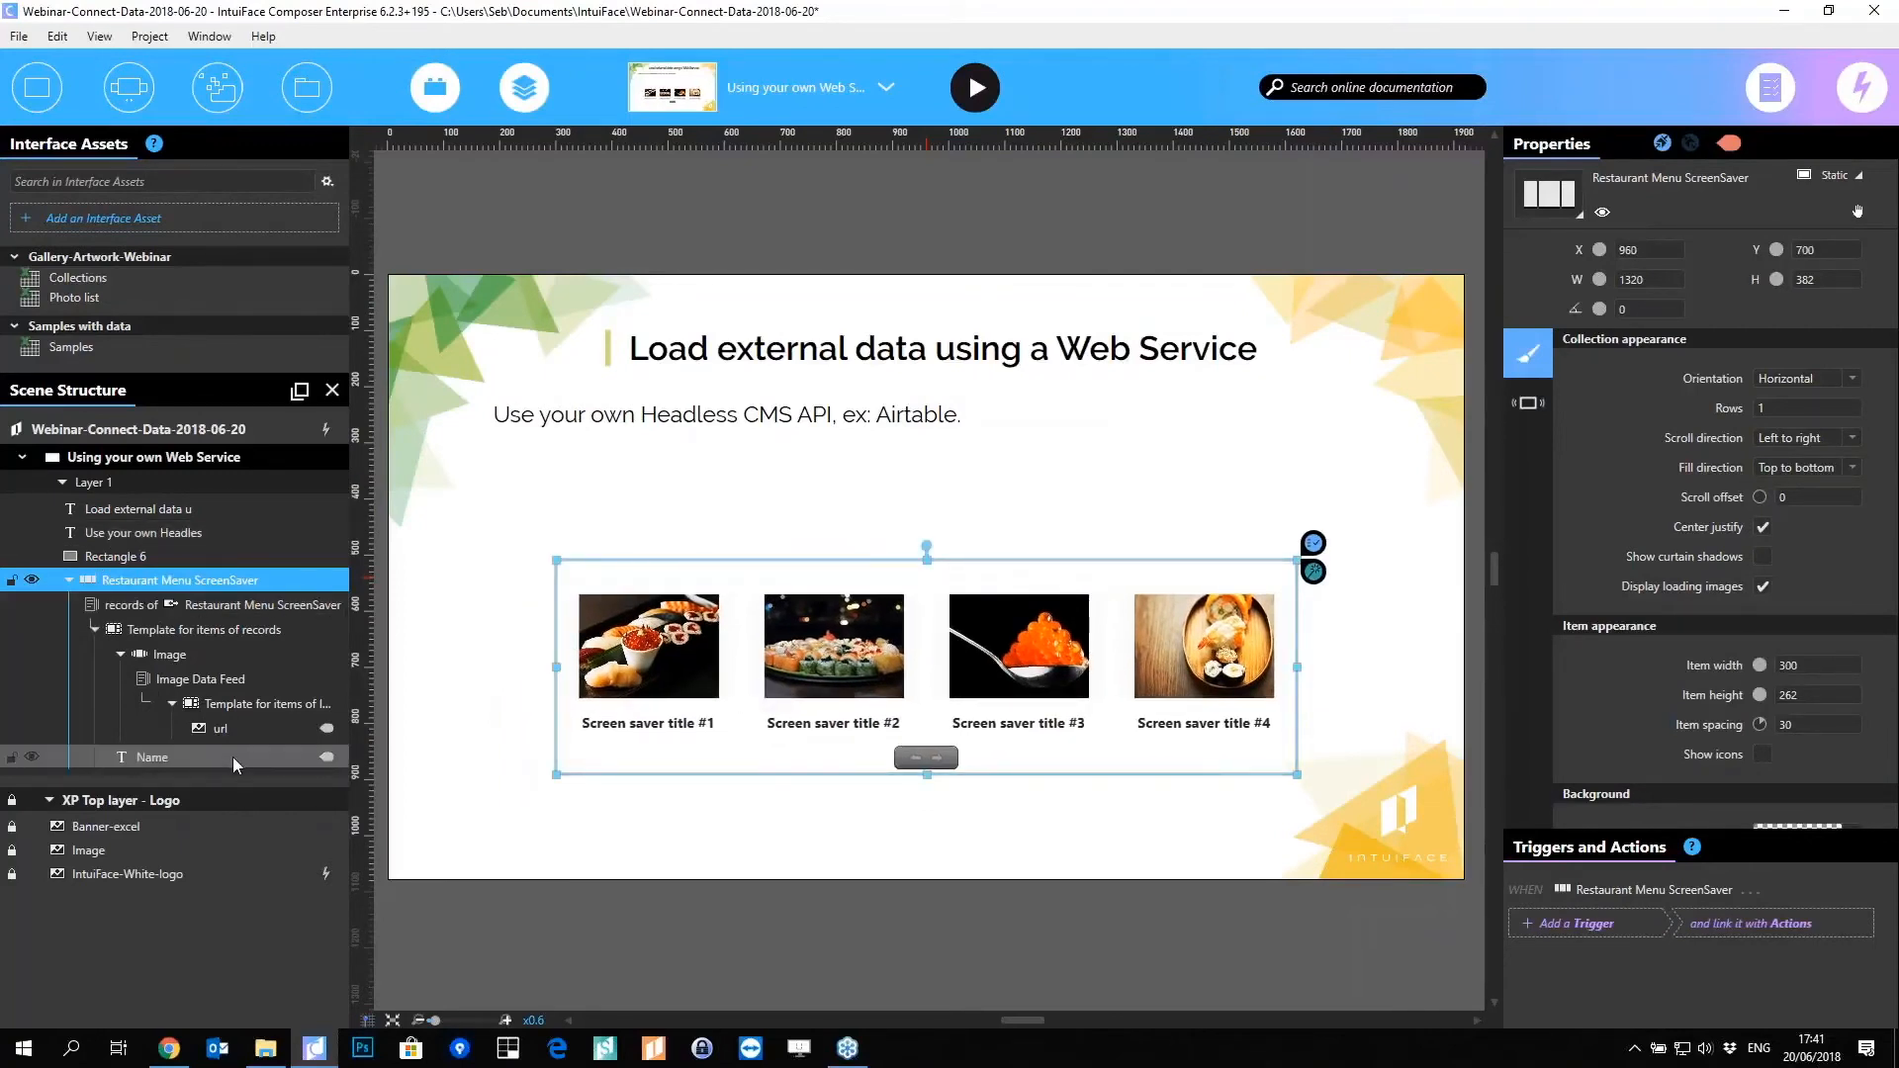
{"action": "left_click", "coordinate": [211, 730]}
{"action": "left_click_drag", "start_coordinate": [226, 728], "coordinate": [226, 769]}
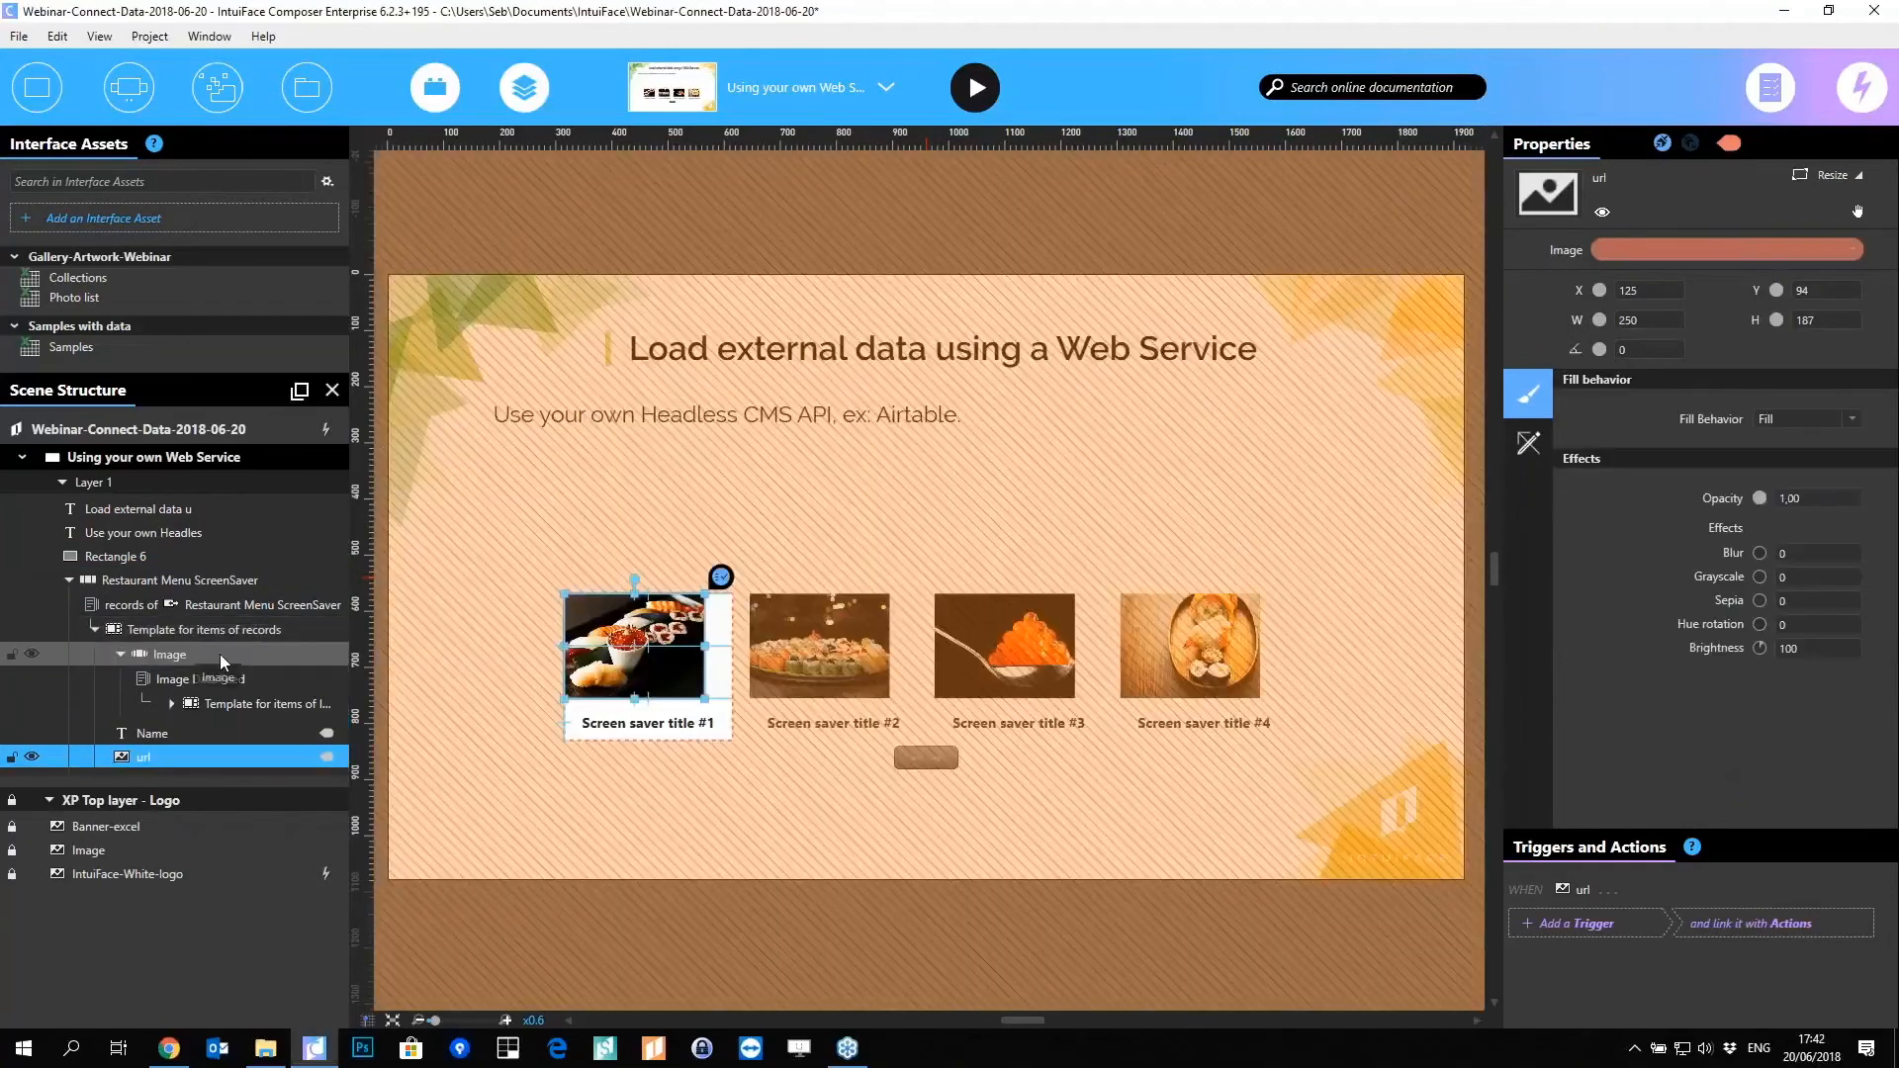
{"action": "left_click", "coordinate": [222, 659]}
{"action": "key", "text": "Delete"}
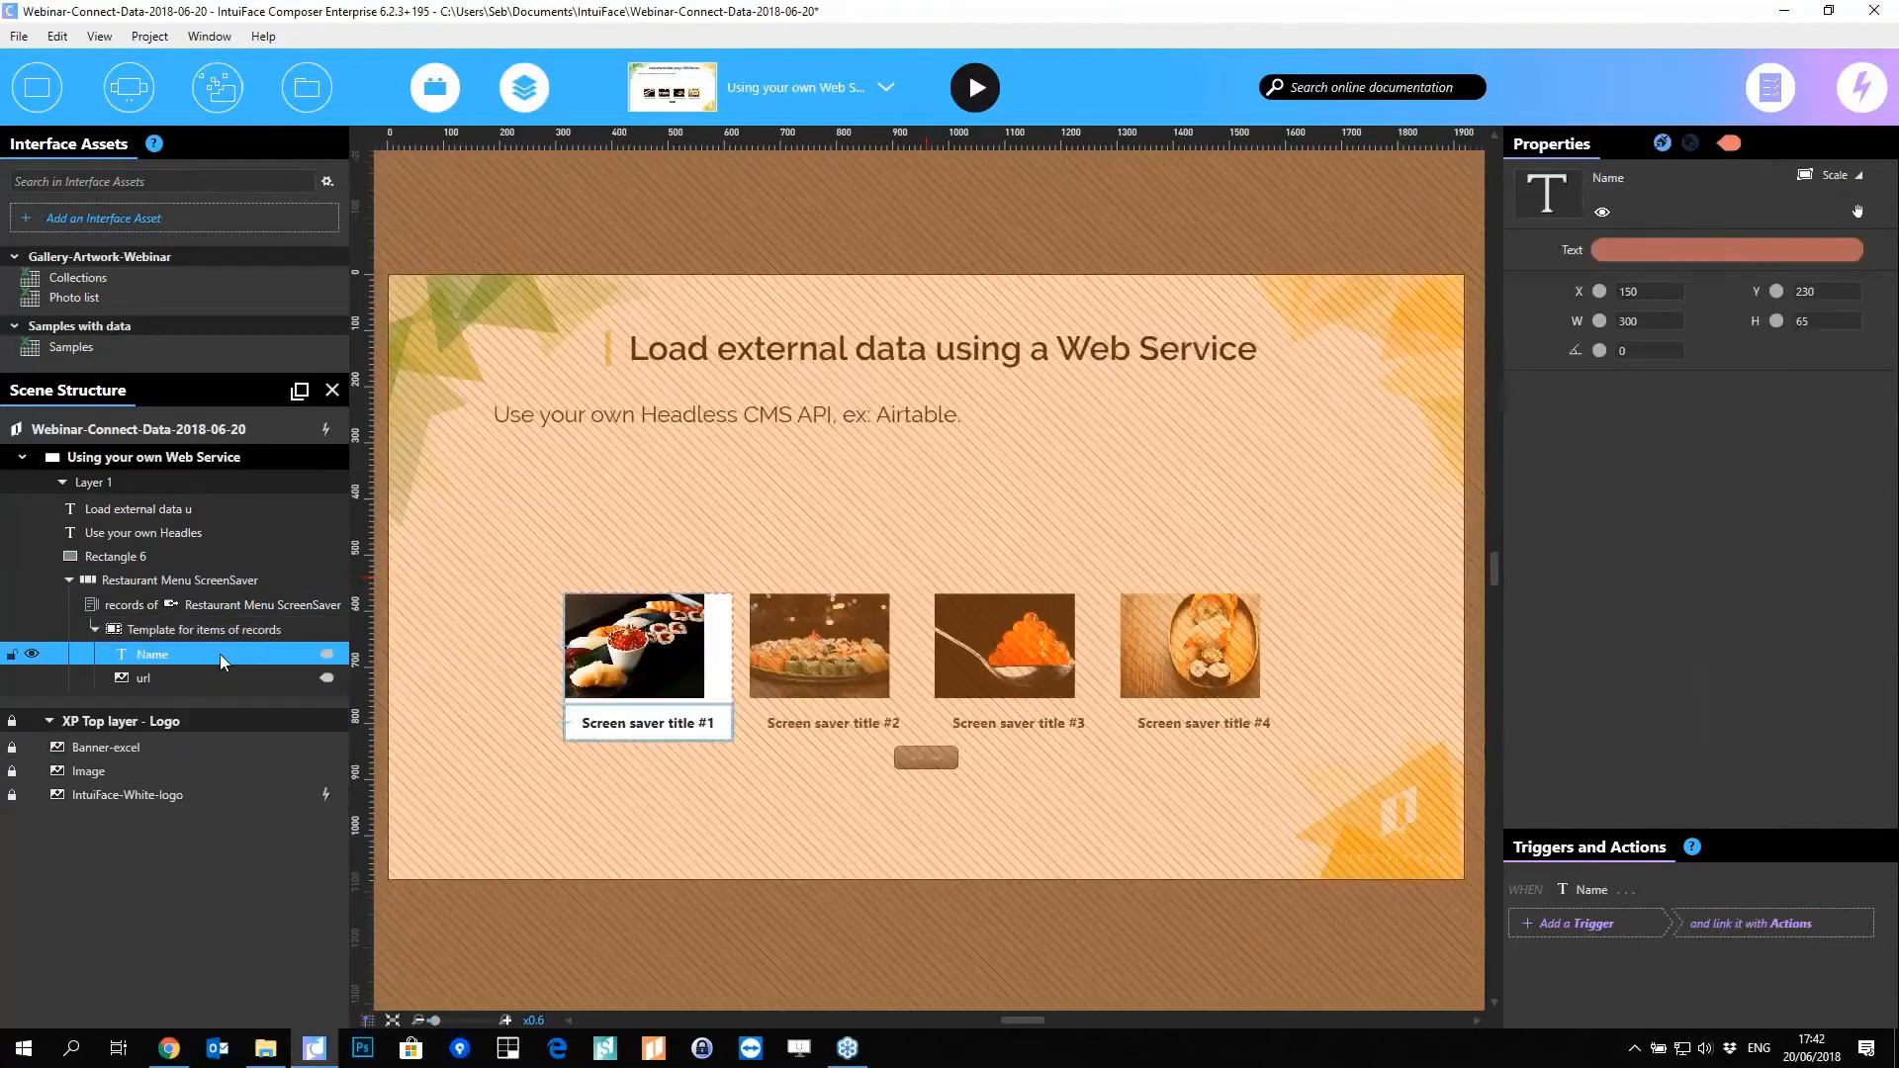
{"action": "left_click", "coordinate": [138, 633]}
{"action": "left_click_drag", "start_coordinate": [138, 654], "coordinate": [172, 638]}
{"action": "left_click", "coordinate": [649, 695]}
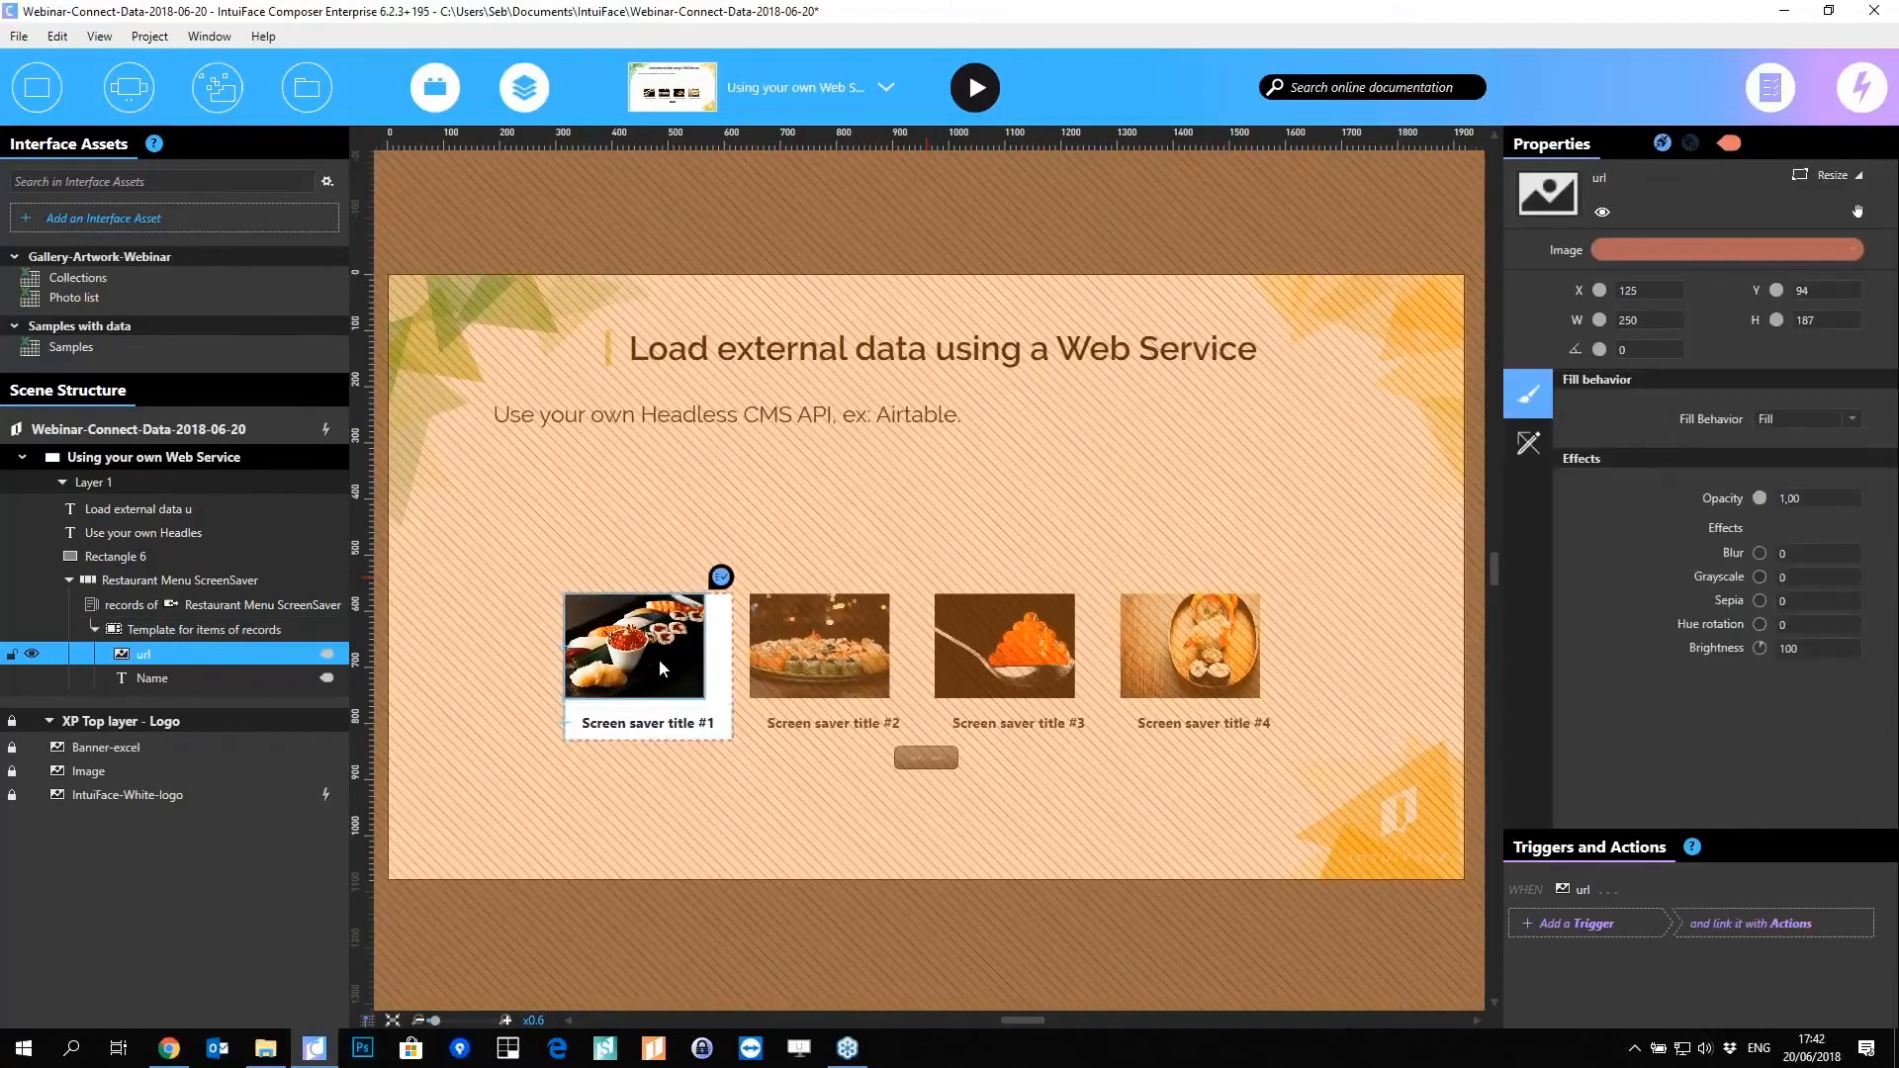
{"action": "left_click_drag", "start_coordinate": [659, 668], "coordinate": [673, 668]}
Step: Move the record template item to the top-left and stretch it to fill the scene
{"action": "left_click", "coordinate": [667, 864]}
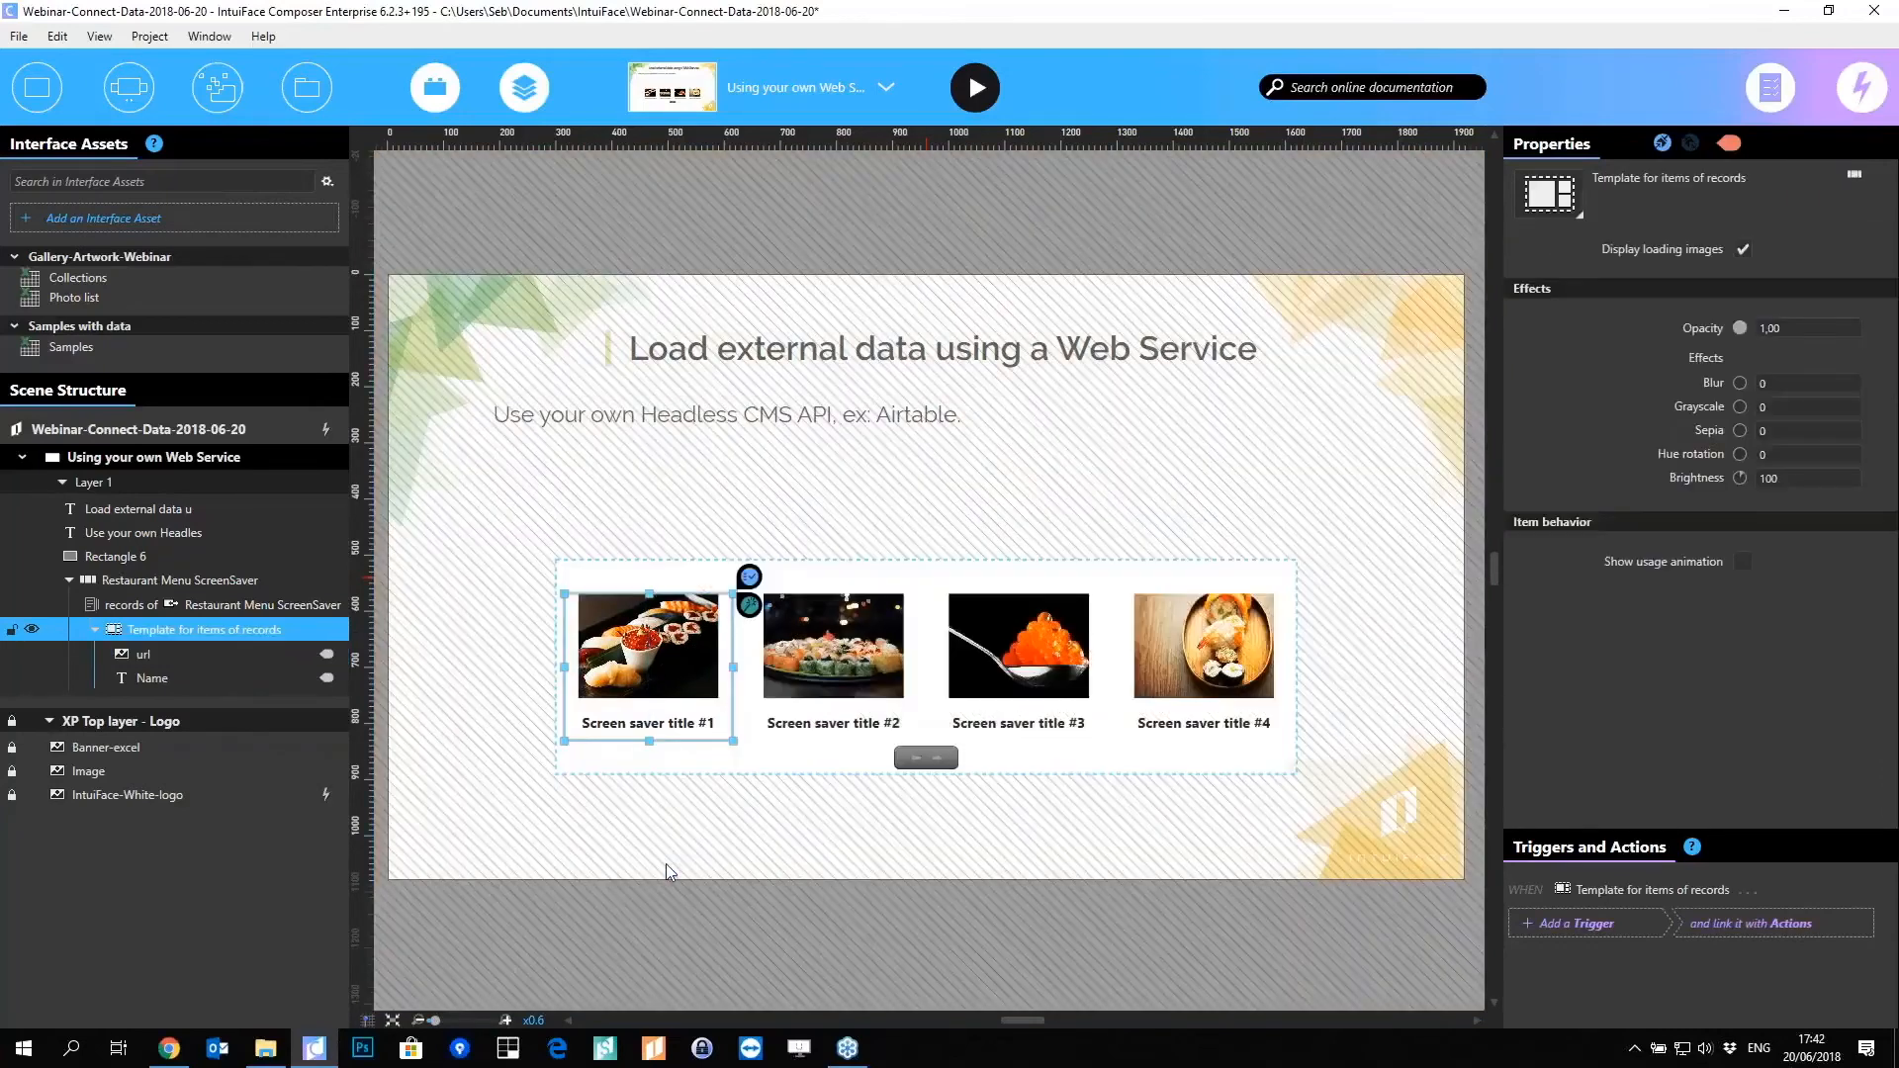
{"action": "left_click", "coordinate": [586, 863]}
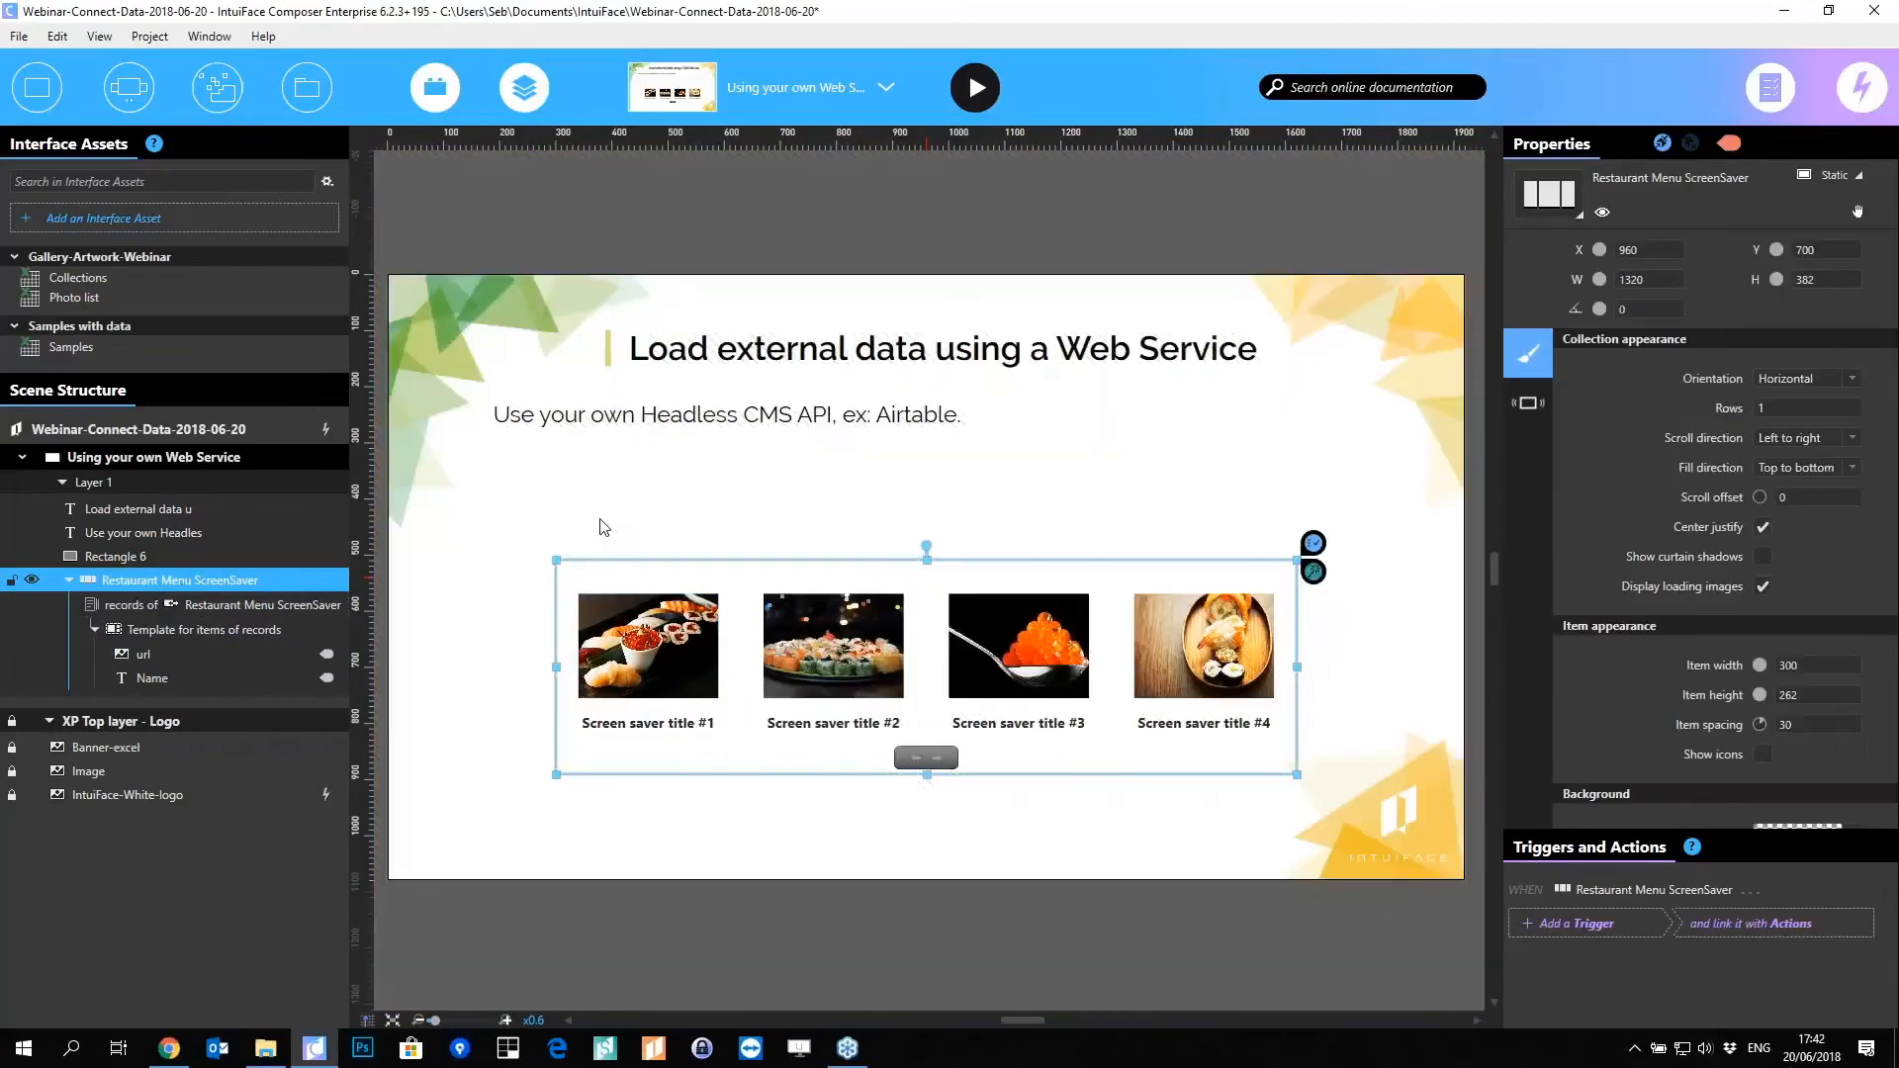
{"action": "left_click", "coordinate": [164, 631]}
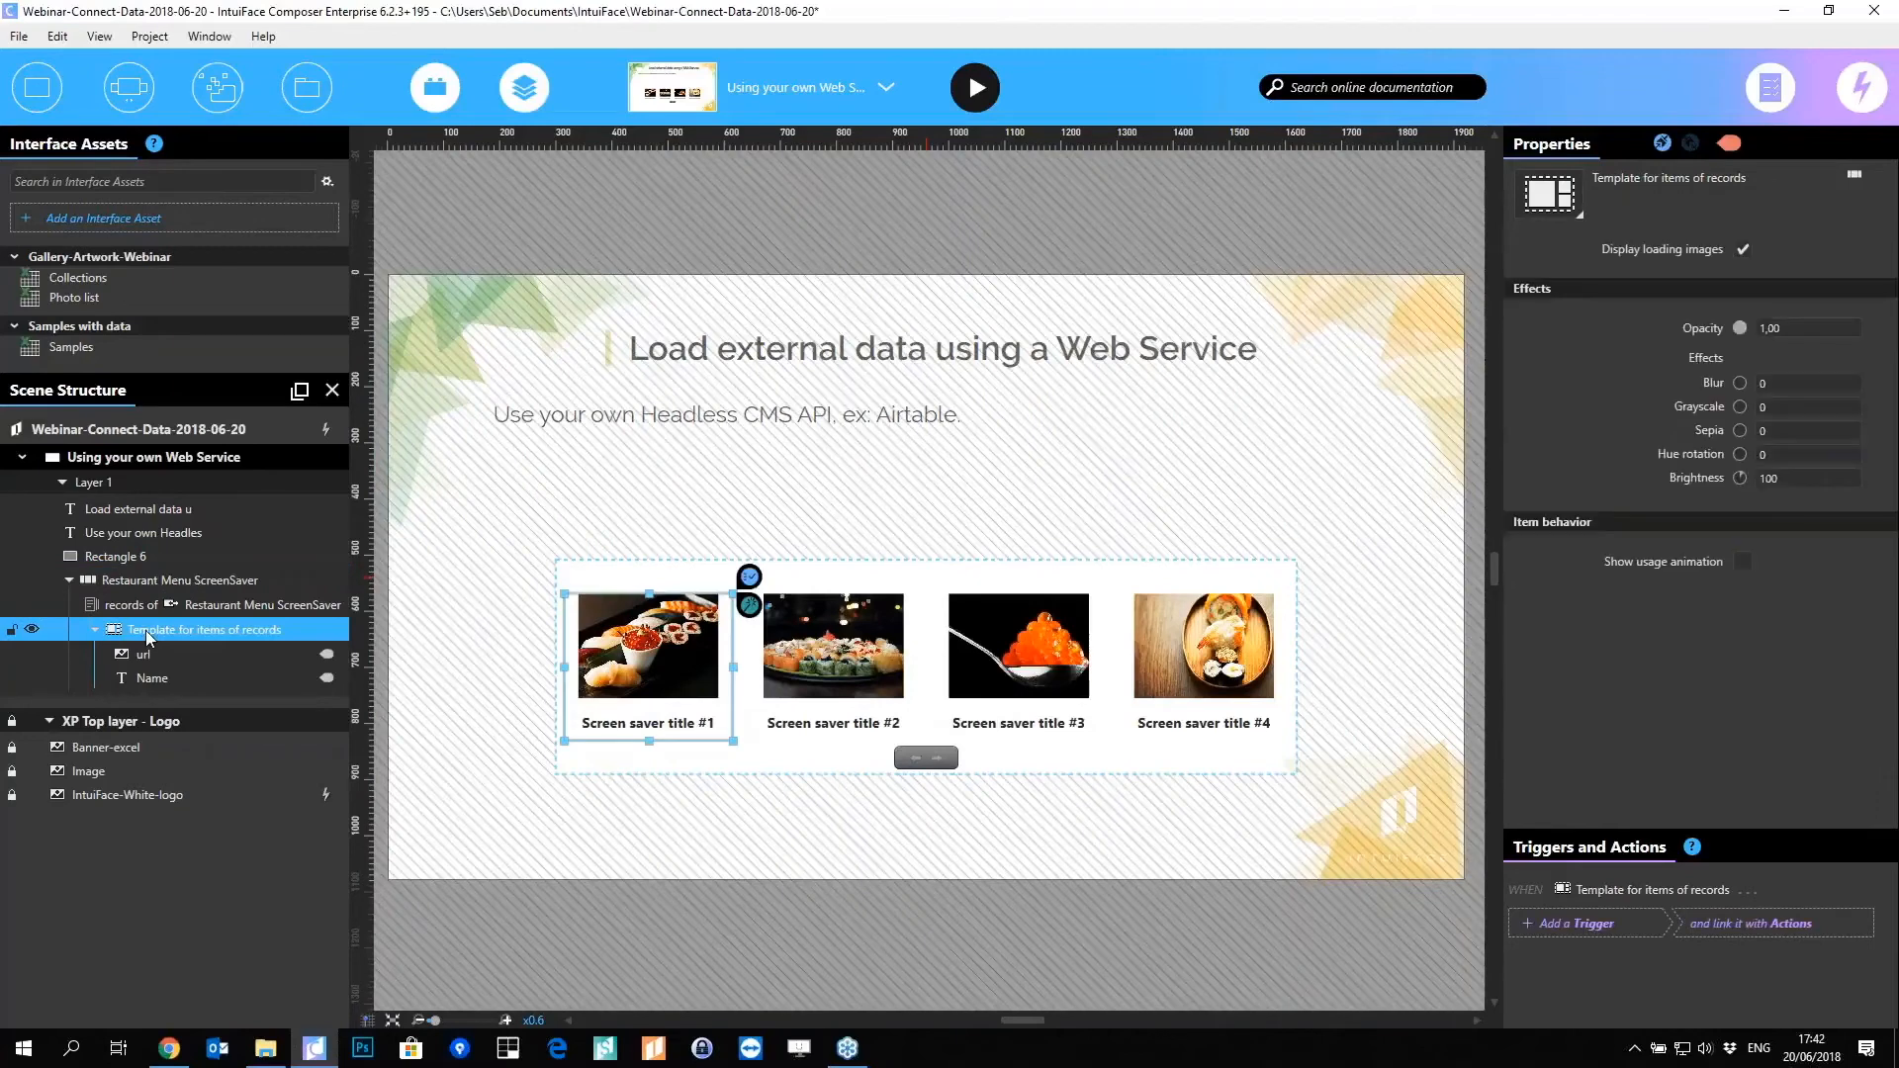
{"action": "left_click_drag", "start_coordinate": [653, 607], "coordinate": [435, 332]}
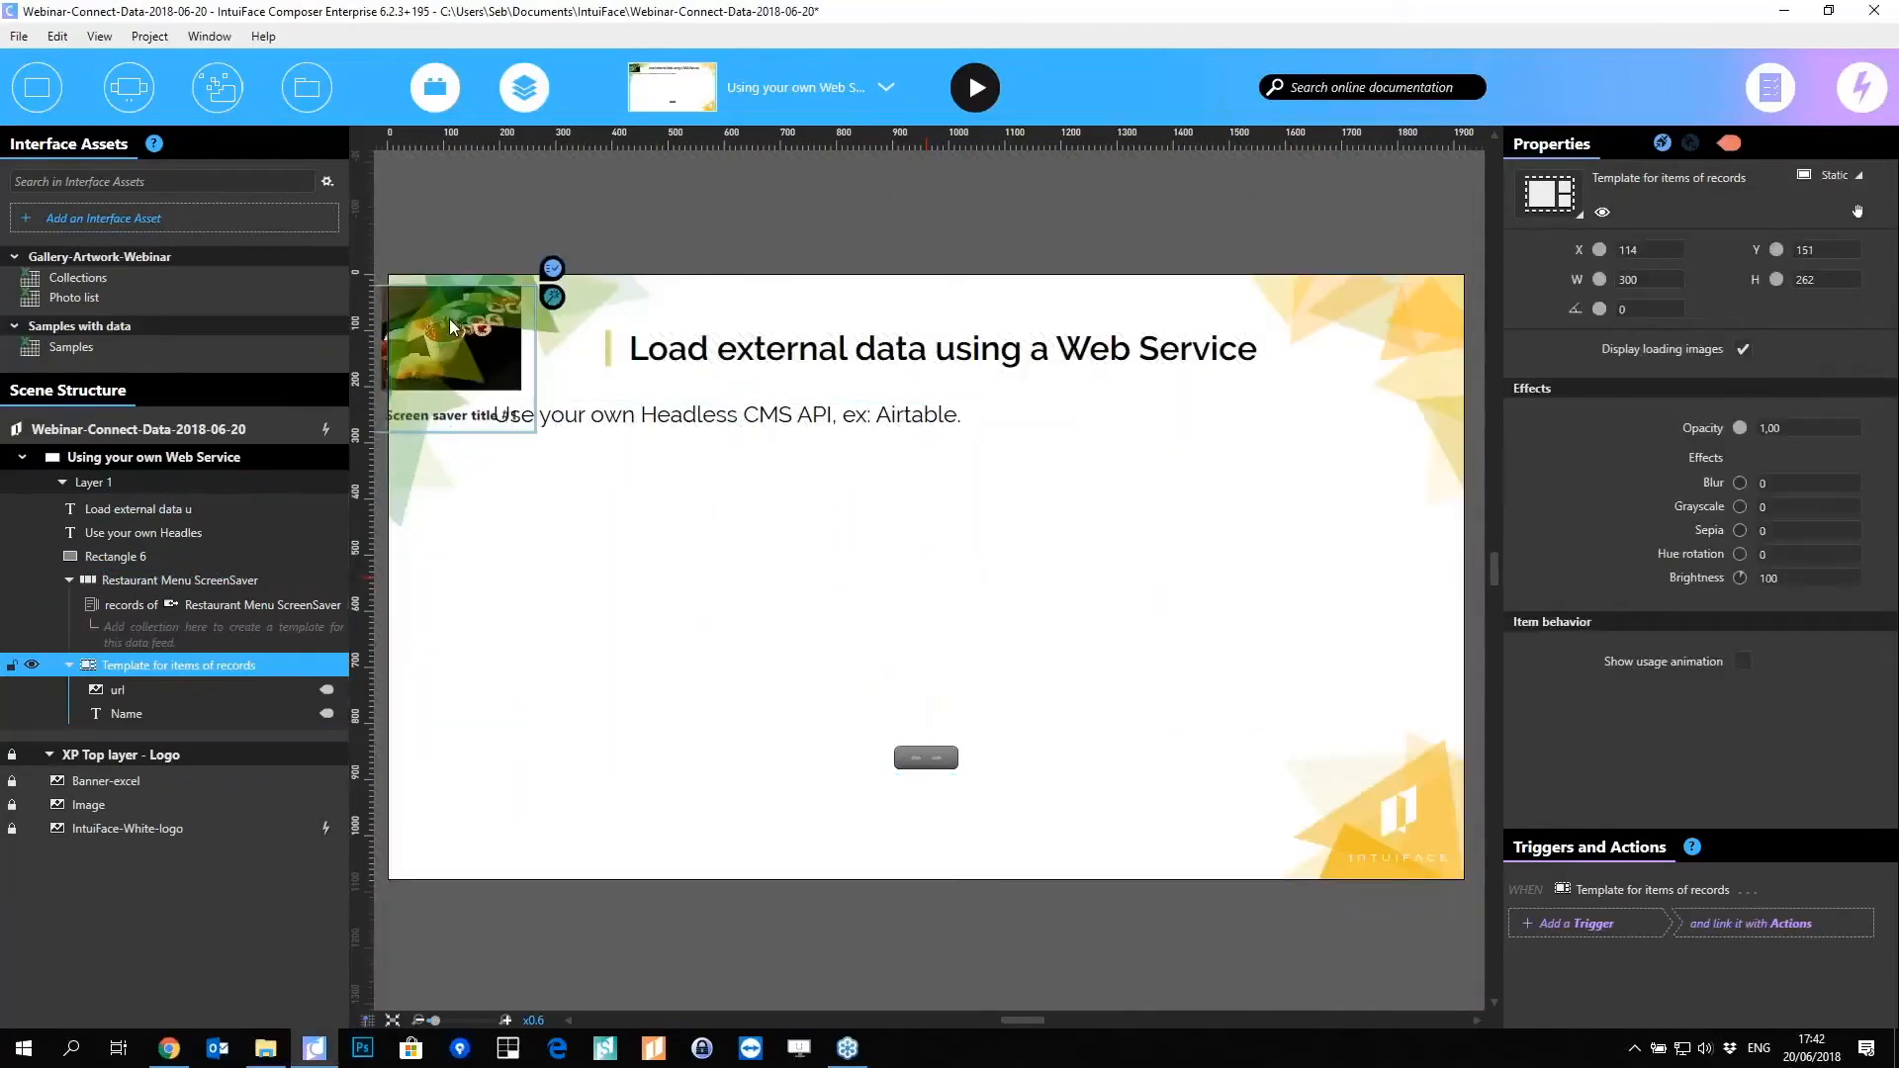
{"action": "left_click_drag", "start_coordinate": [554, 425], "coordinate": [1464, 879]}
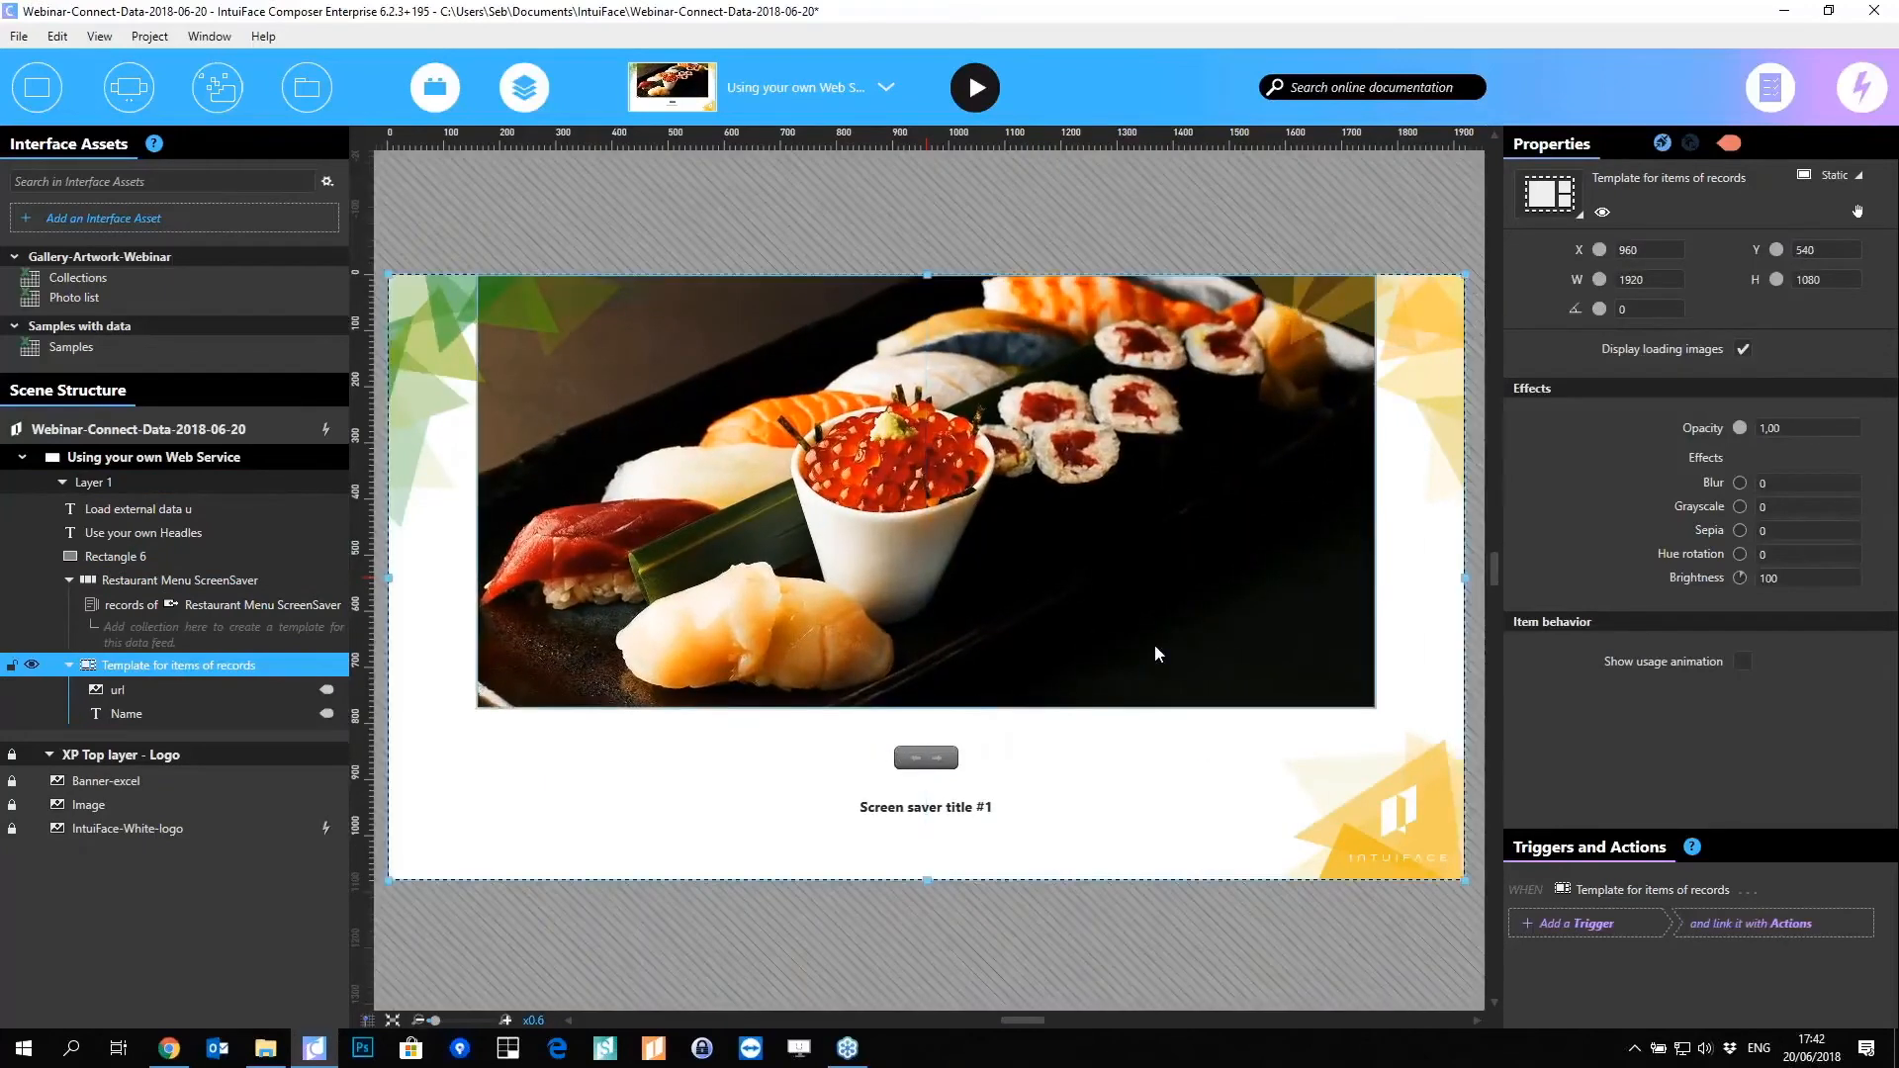
Step: Stretch the url image over the whole template and make the Name title white, size 70, near the bottom
{"action": "left_click", "coordinate": [1132, 633]}
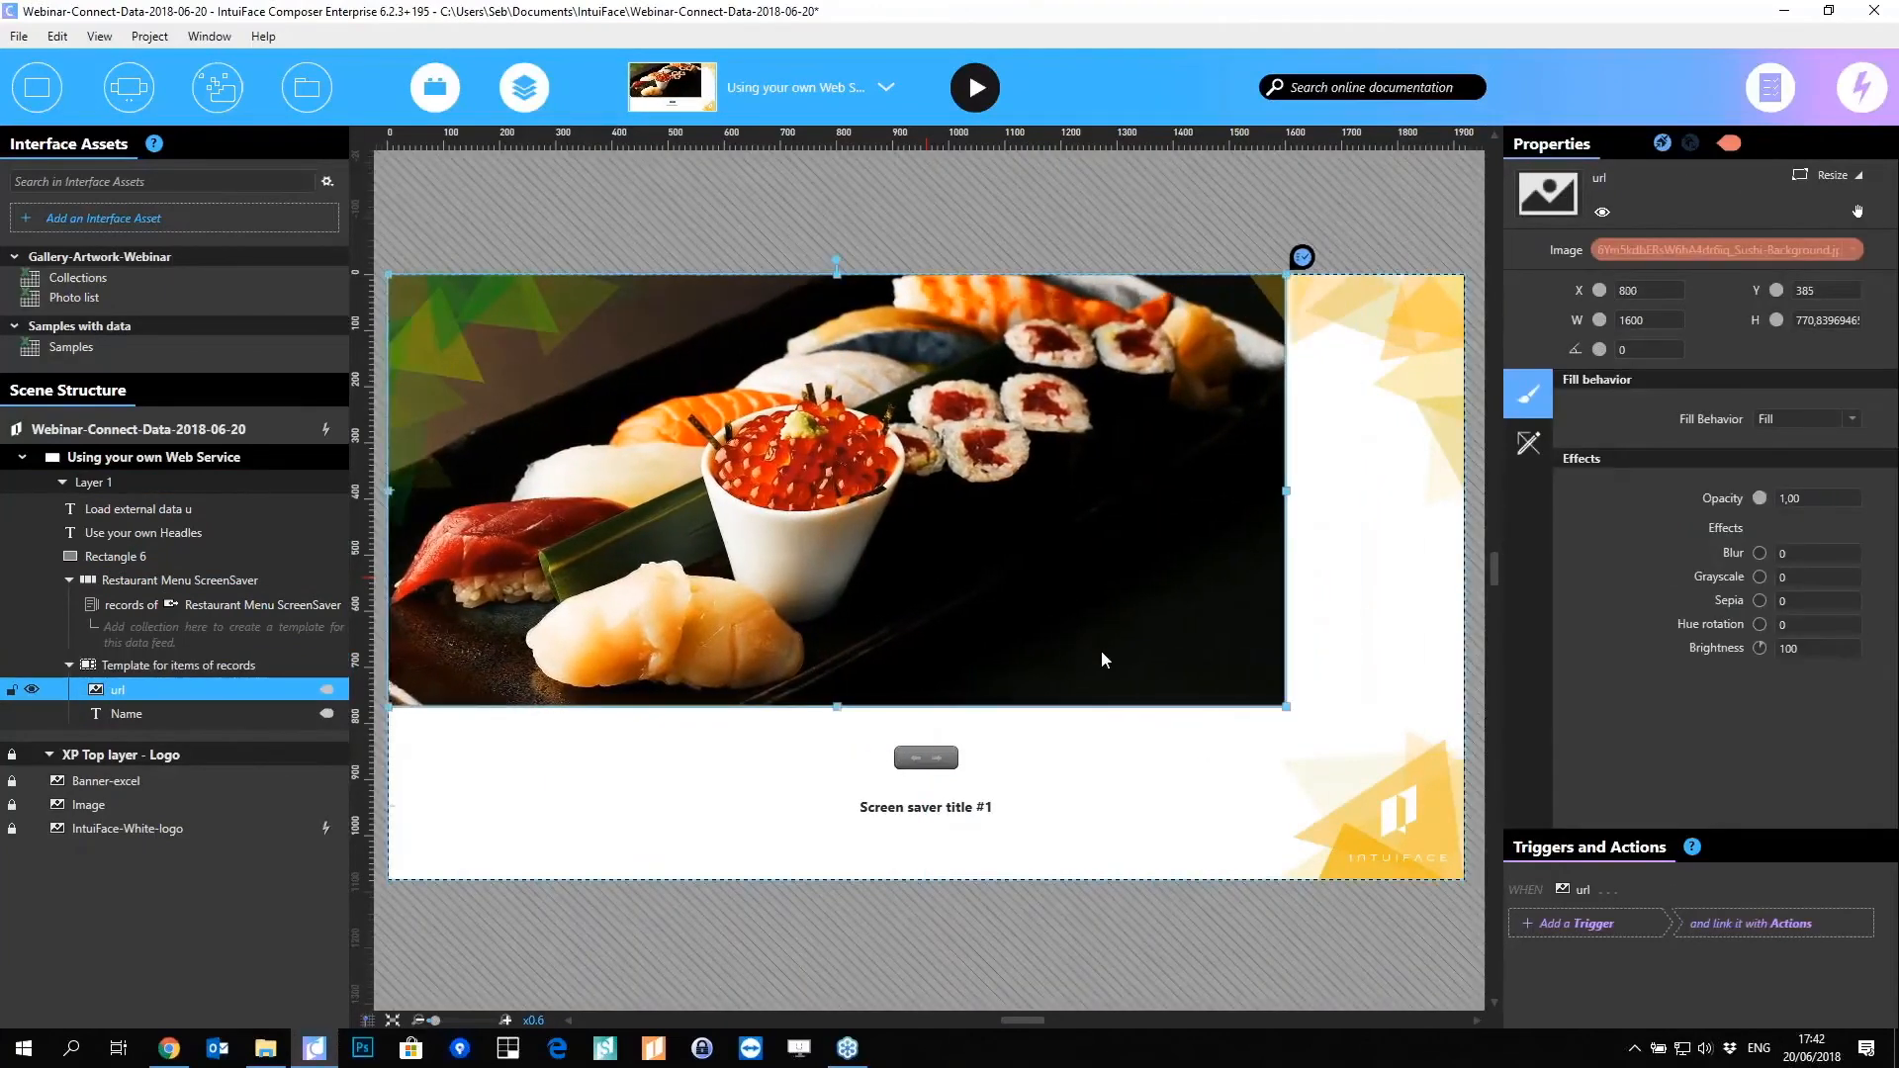
{"action": "left_click_drag", "start_coordinate": [1286, 706], "coordinate": [1464, 878]}
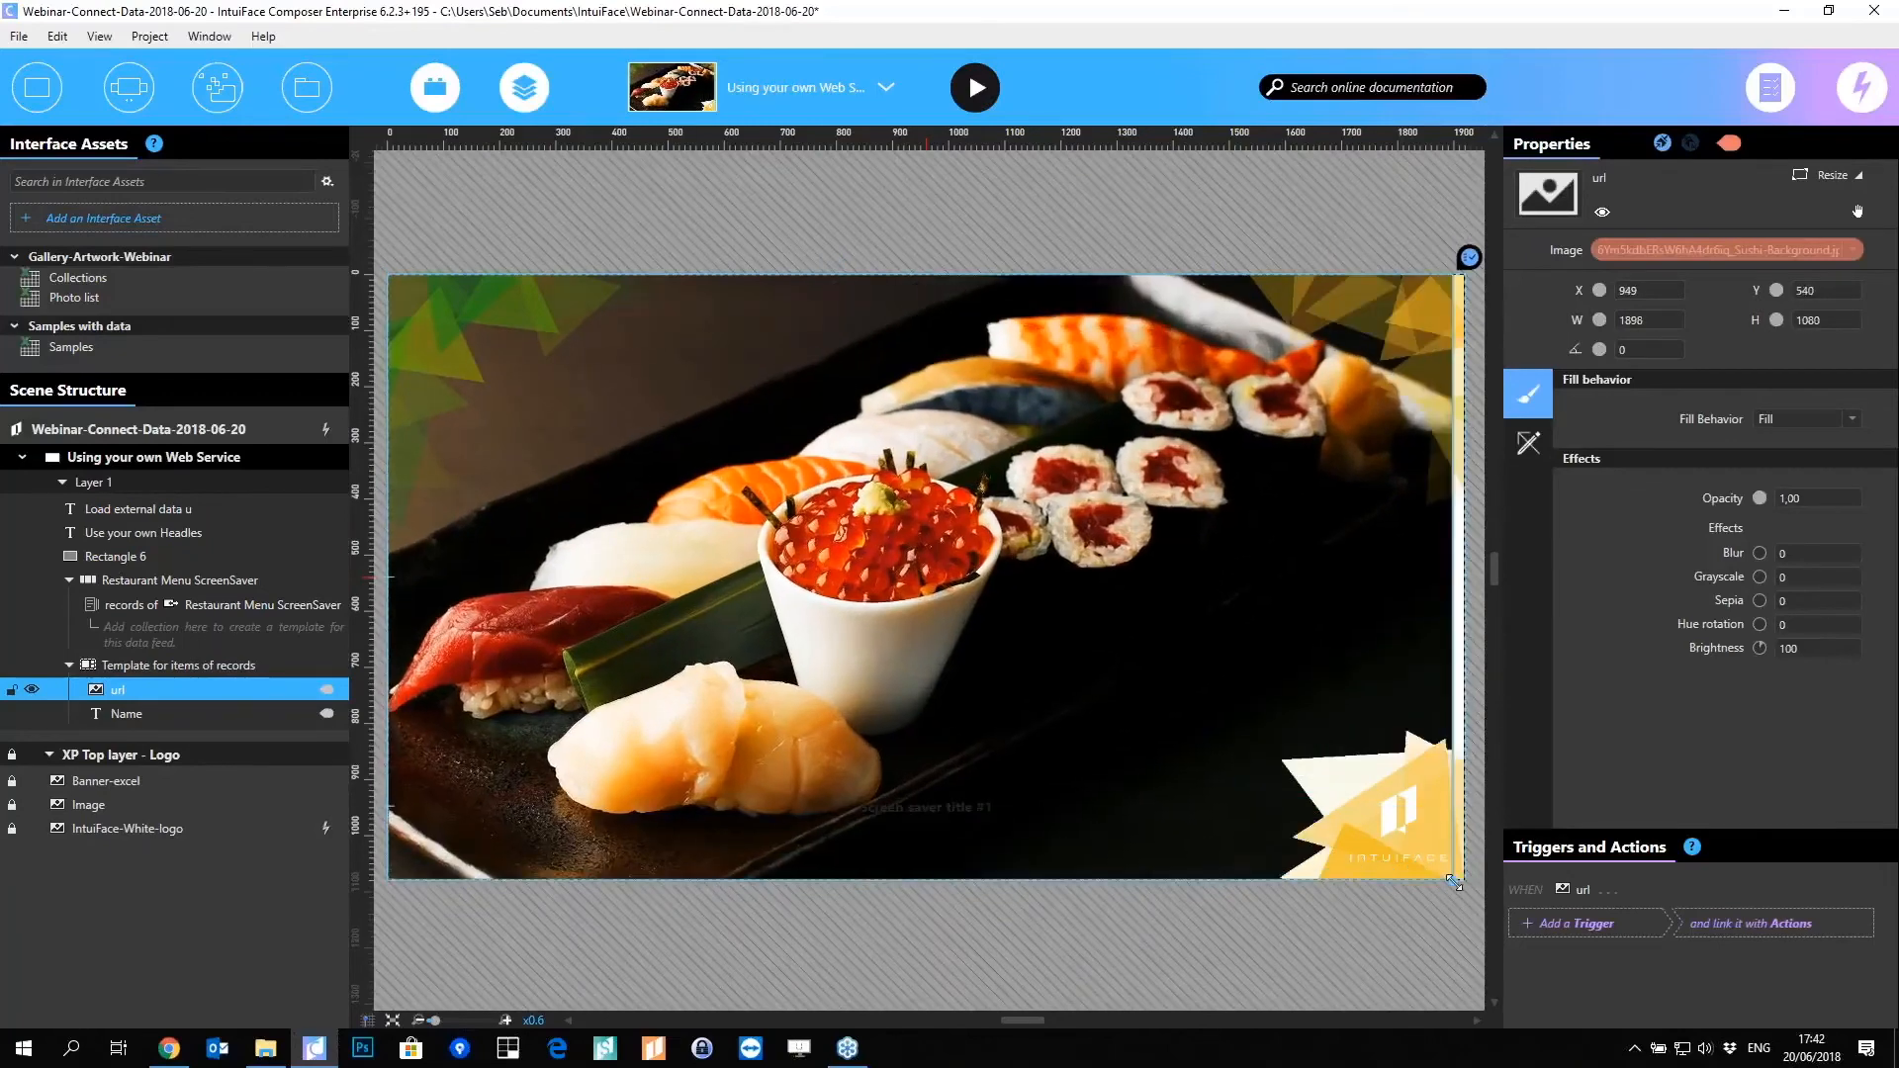
{"action": "left_click", "coordinate": [893, 809]}
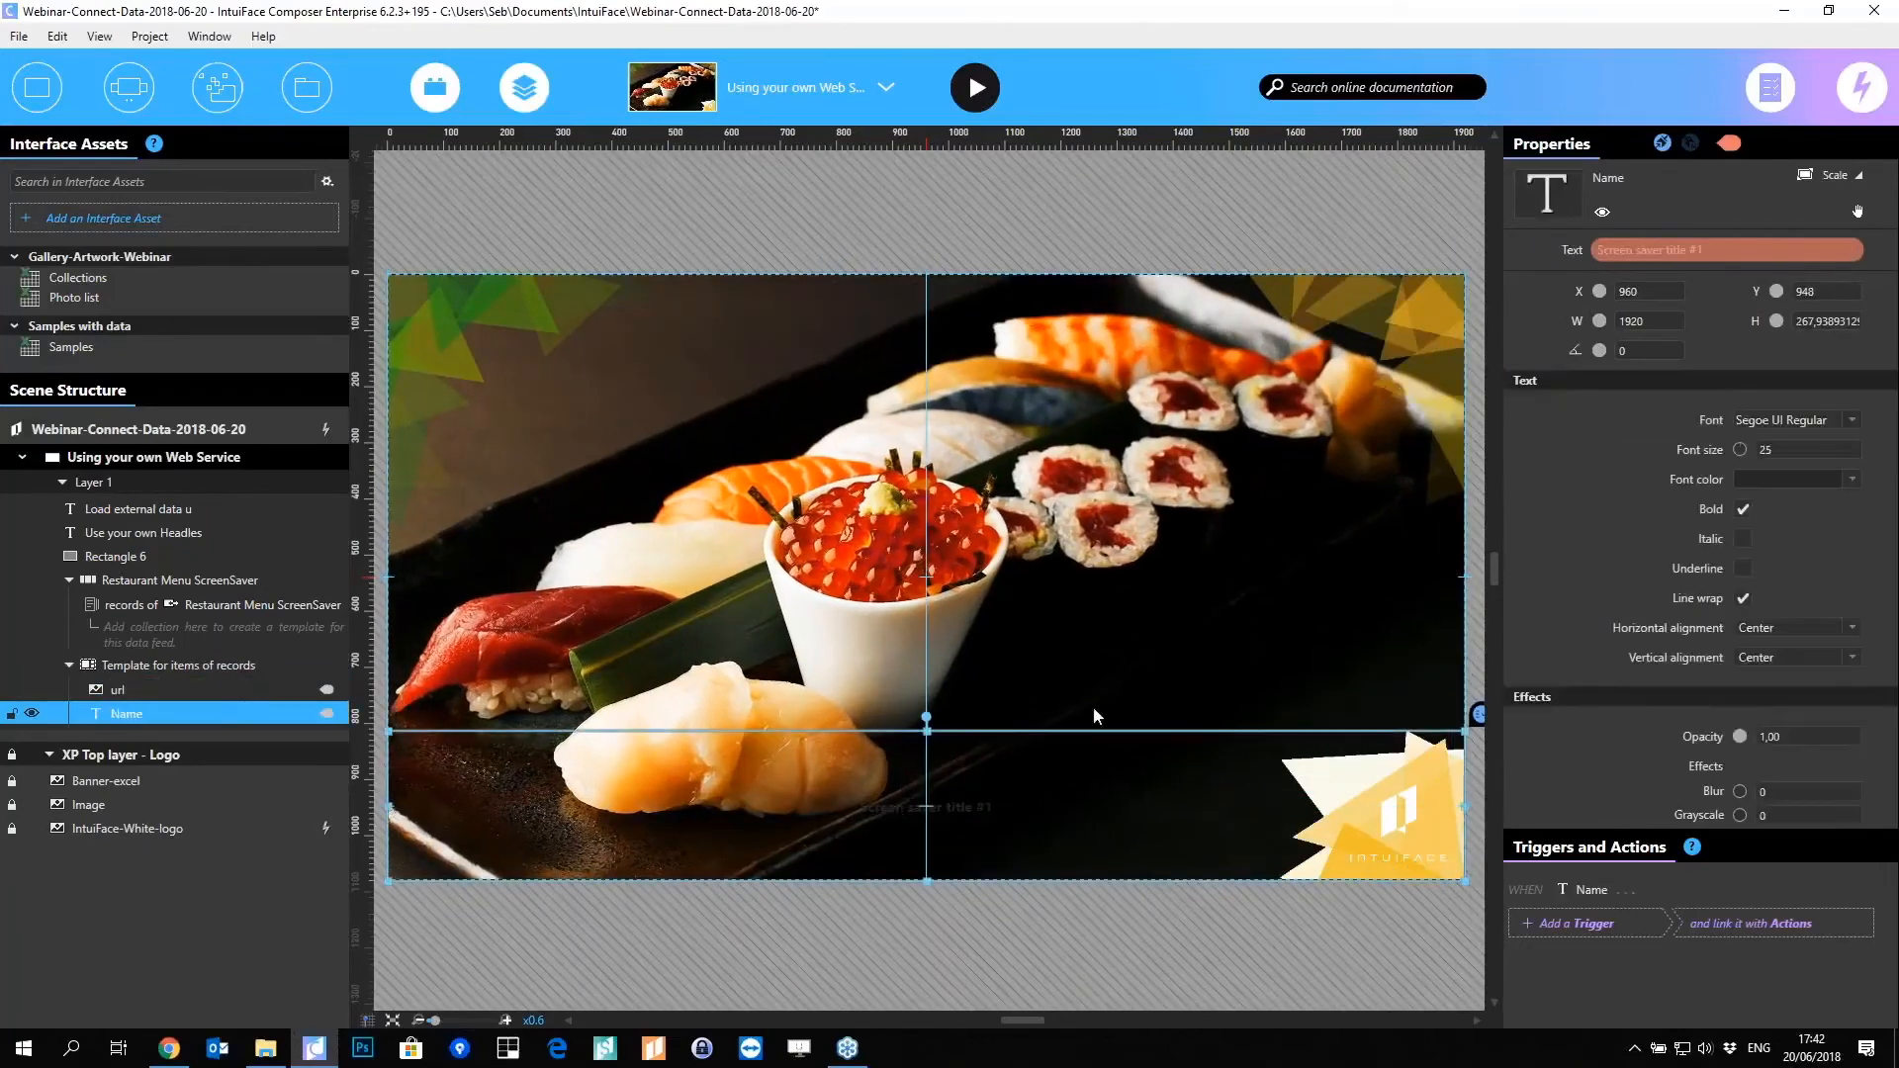
{"action": "left_click", "coordinate": [1753, 480]}
{"action": "left_click_drag", "start_coordinate": [1531, 579], "coordinate": [1402, 536]}
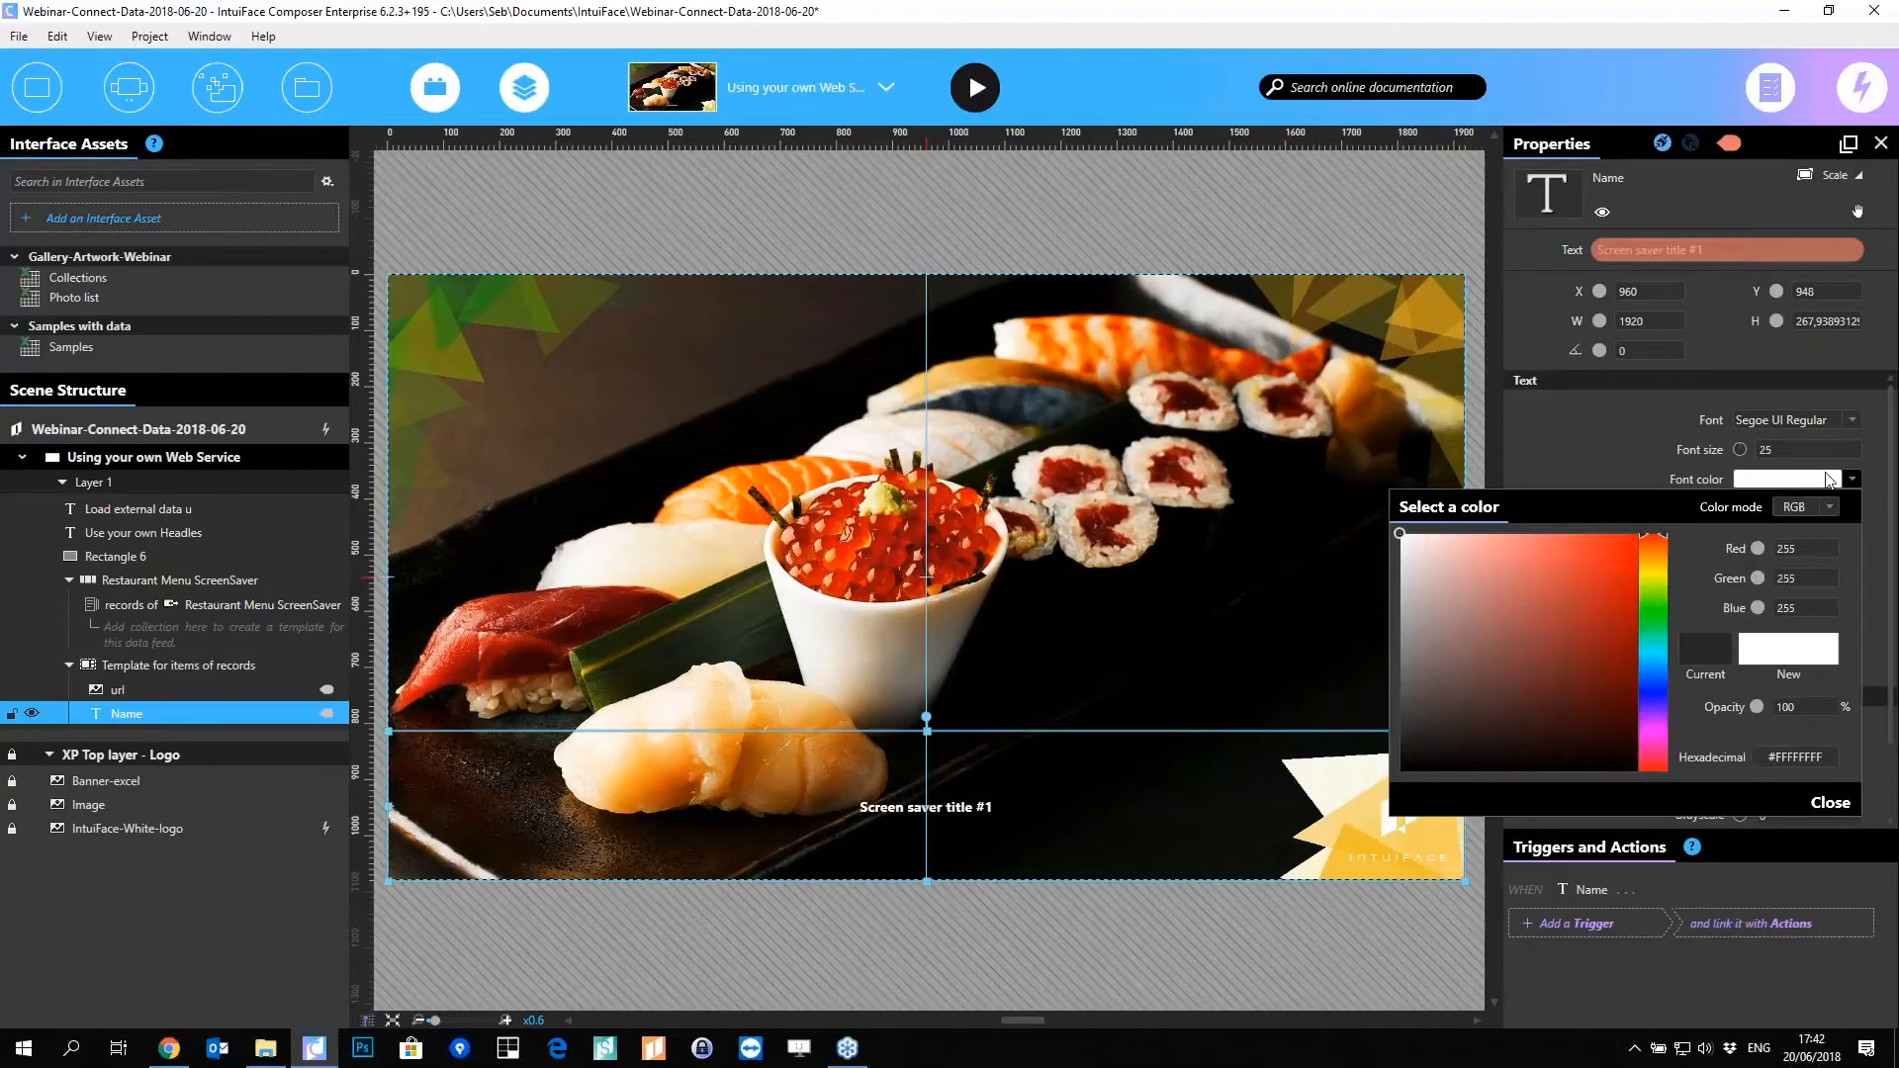
{"action": "left_click", "coordinate": [1370, 534]}
{"action": "type", "text": "70"}
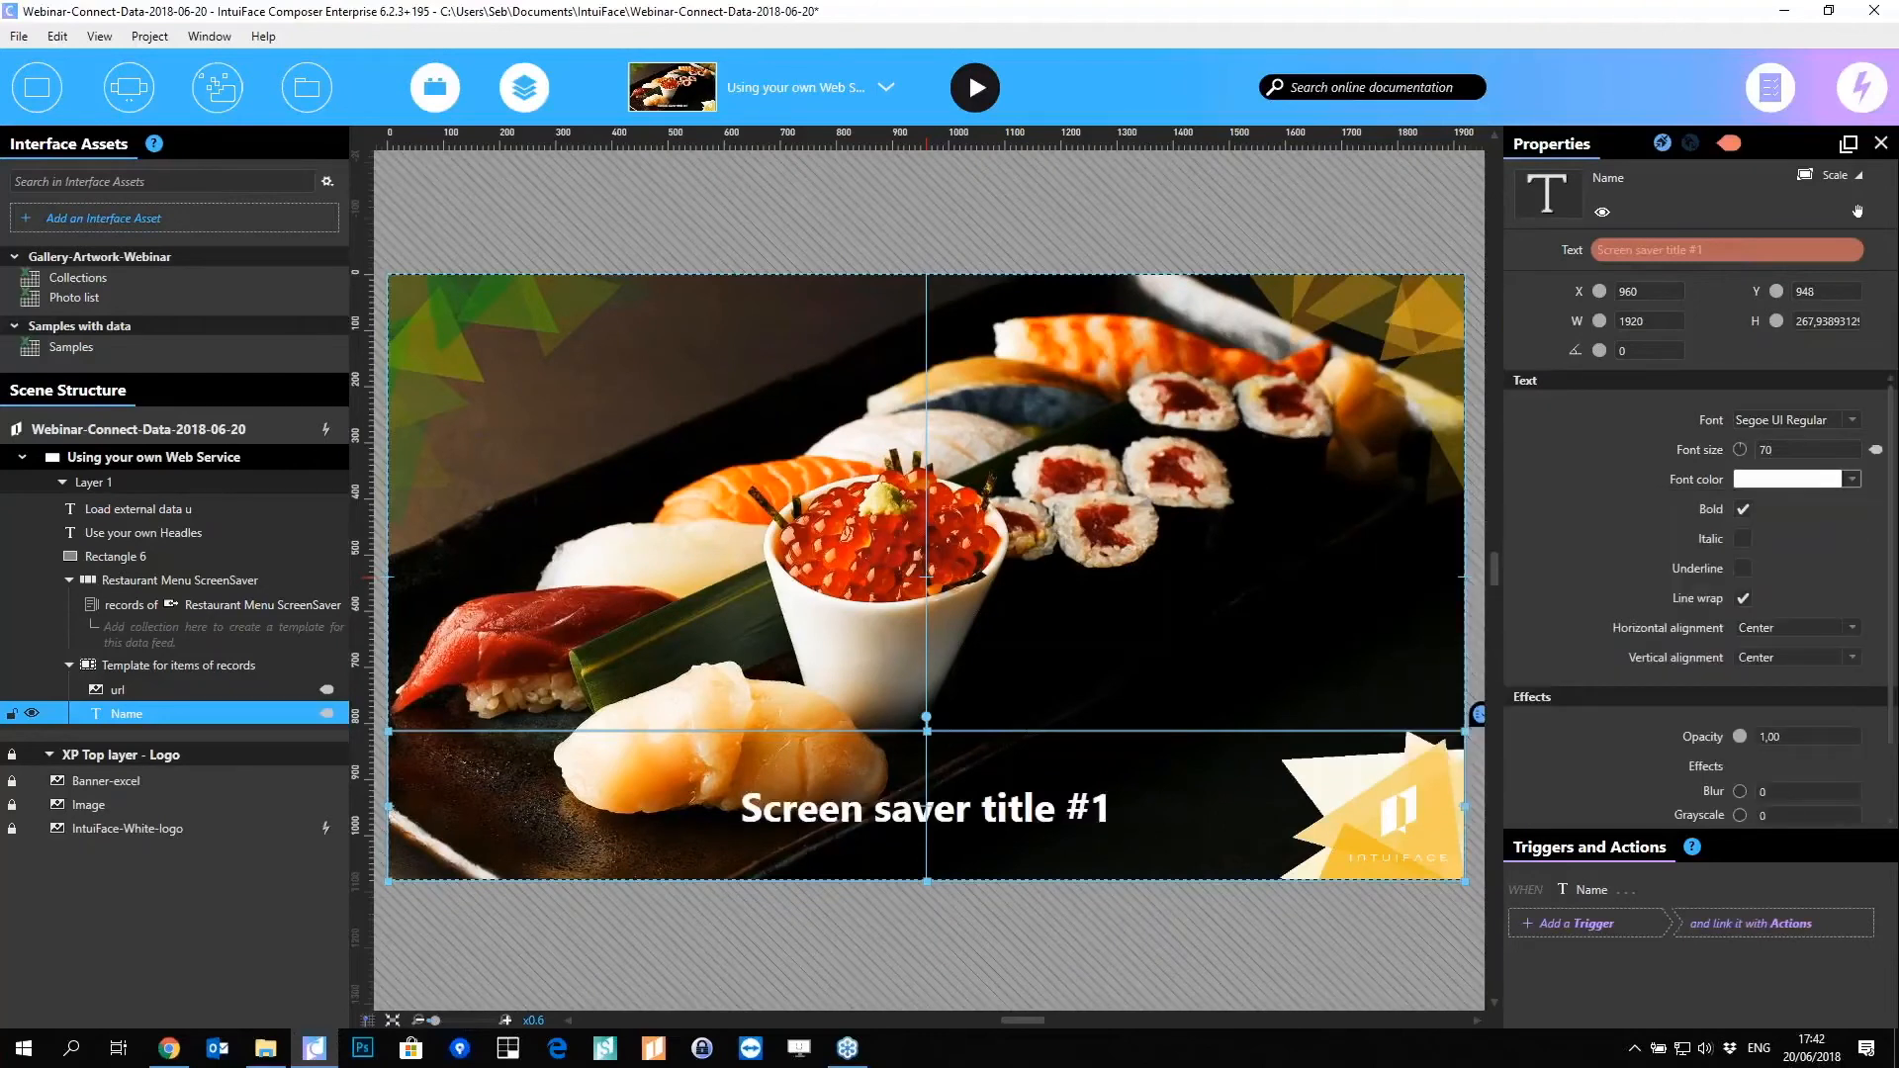
{"action": "left_click_drag", "start_coordinate": [927, 733], "coordinate": [921, 793]}
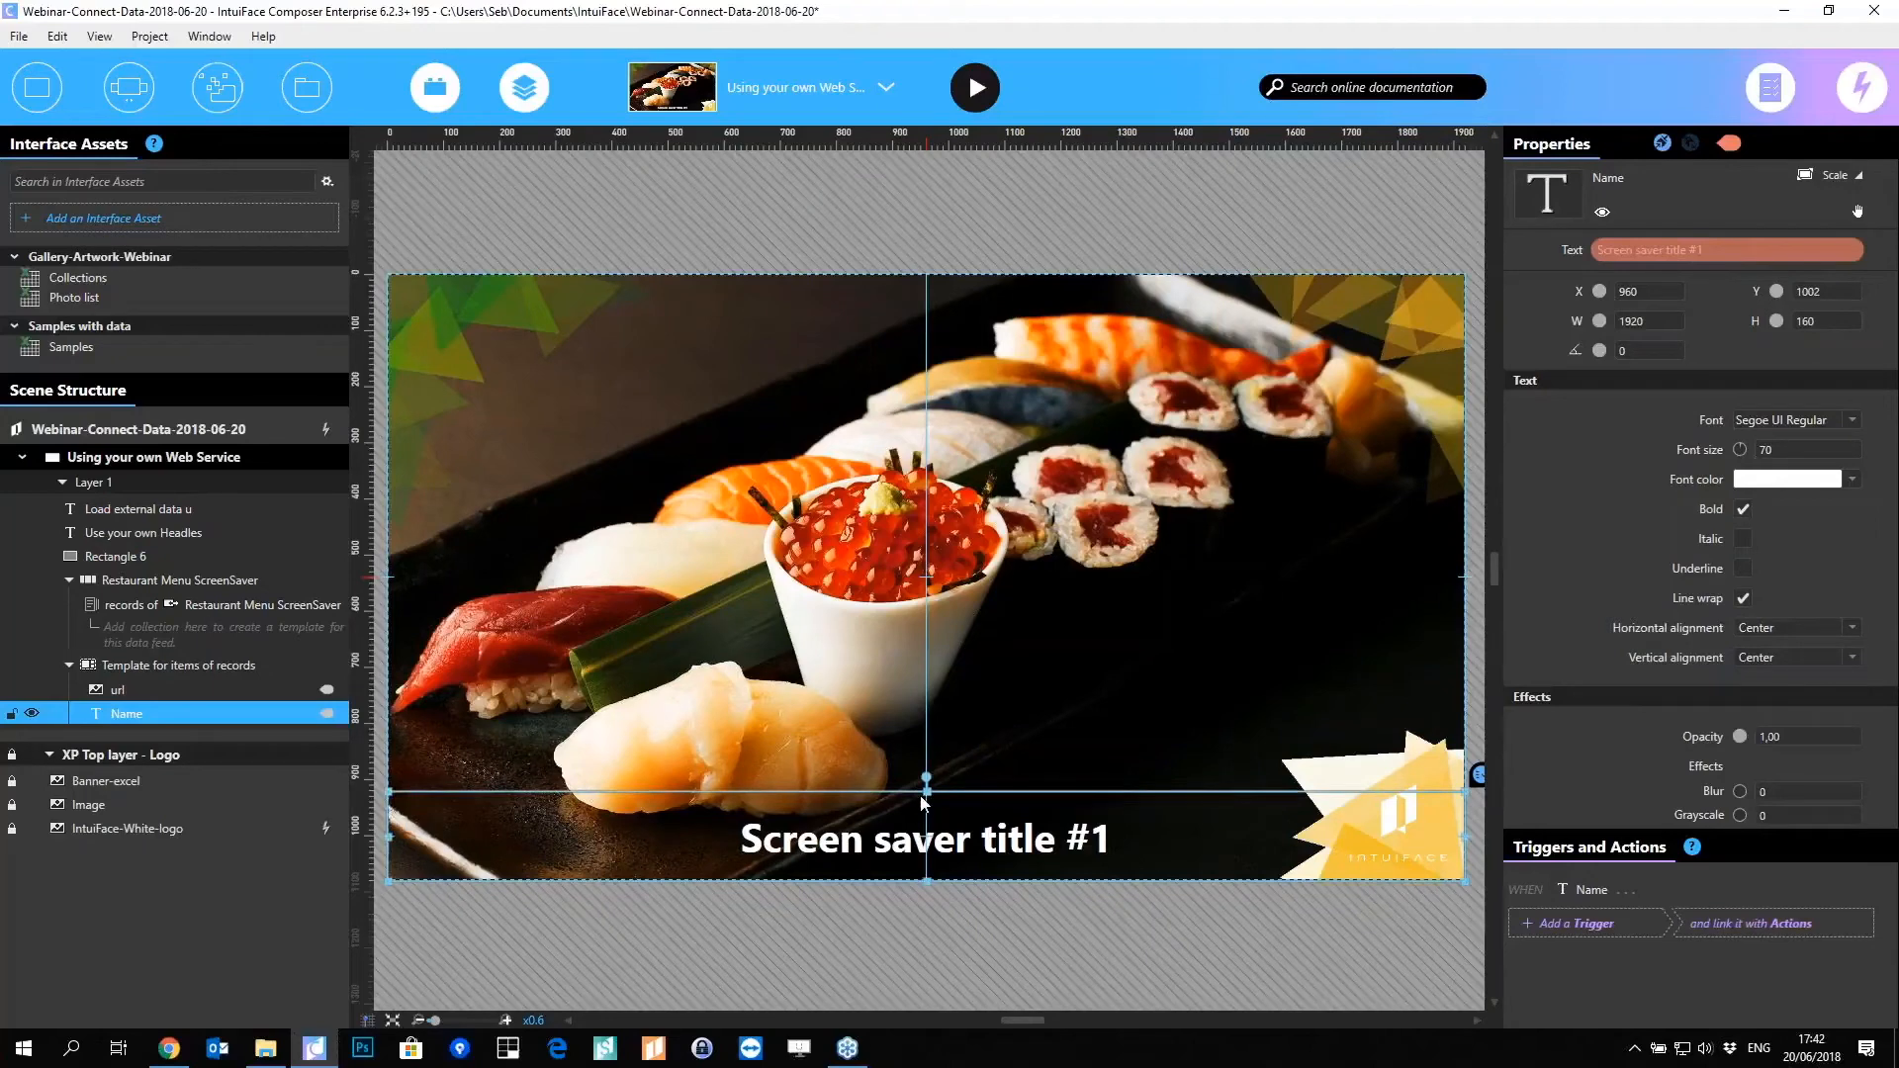
{"action": "left_click", "coordinate": [129, 665]}
Step: Stretch the Restaurant Menu ScreenSaver collection to fill the scene and make it a Slide Show
{"action": "left_click", "coordinate": [141, 585]}
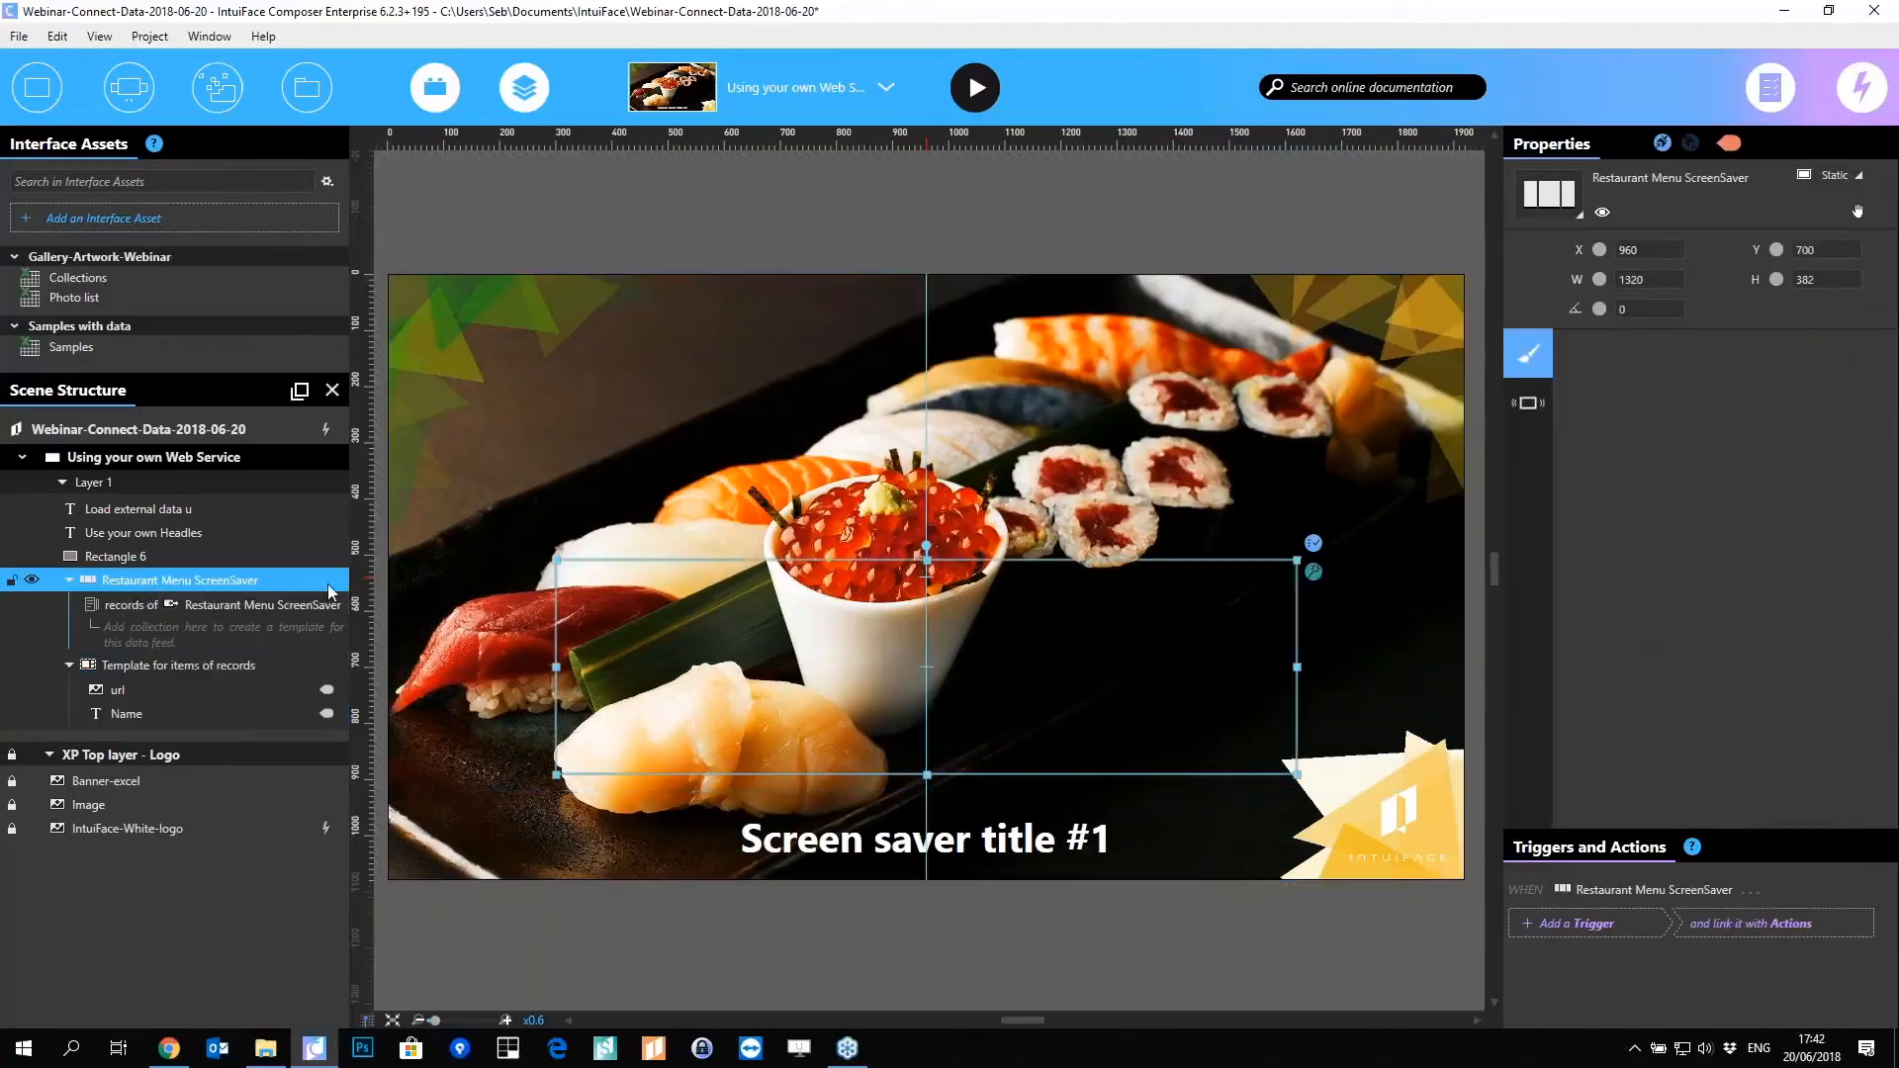
{"action": "left_click_drag", "start_coordinate": [557, 561], "coordinate": [388, 274]}
{"action": "left_click_drag", "start_coordinate": [1298, 773], "coordinate": [1466, 881]}
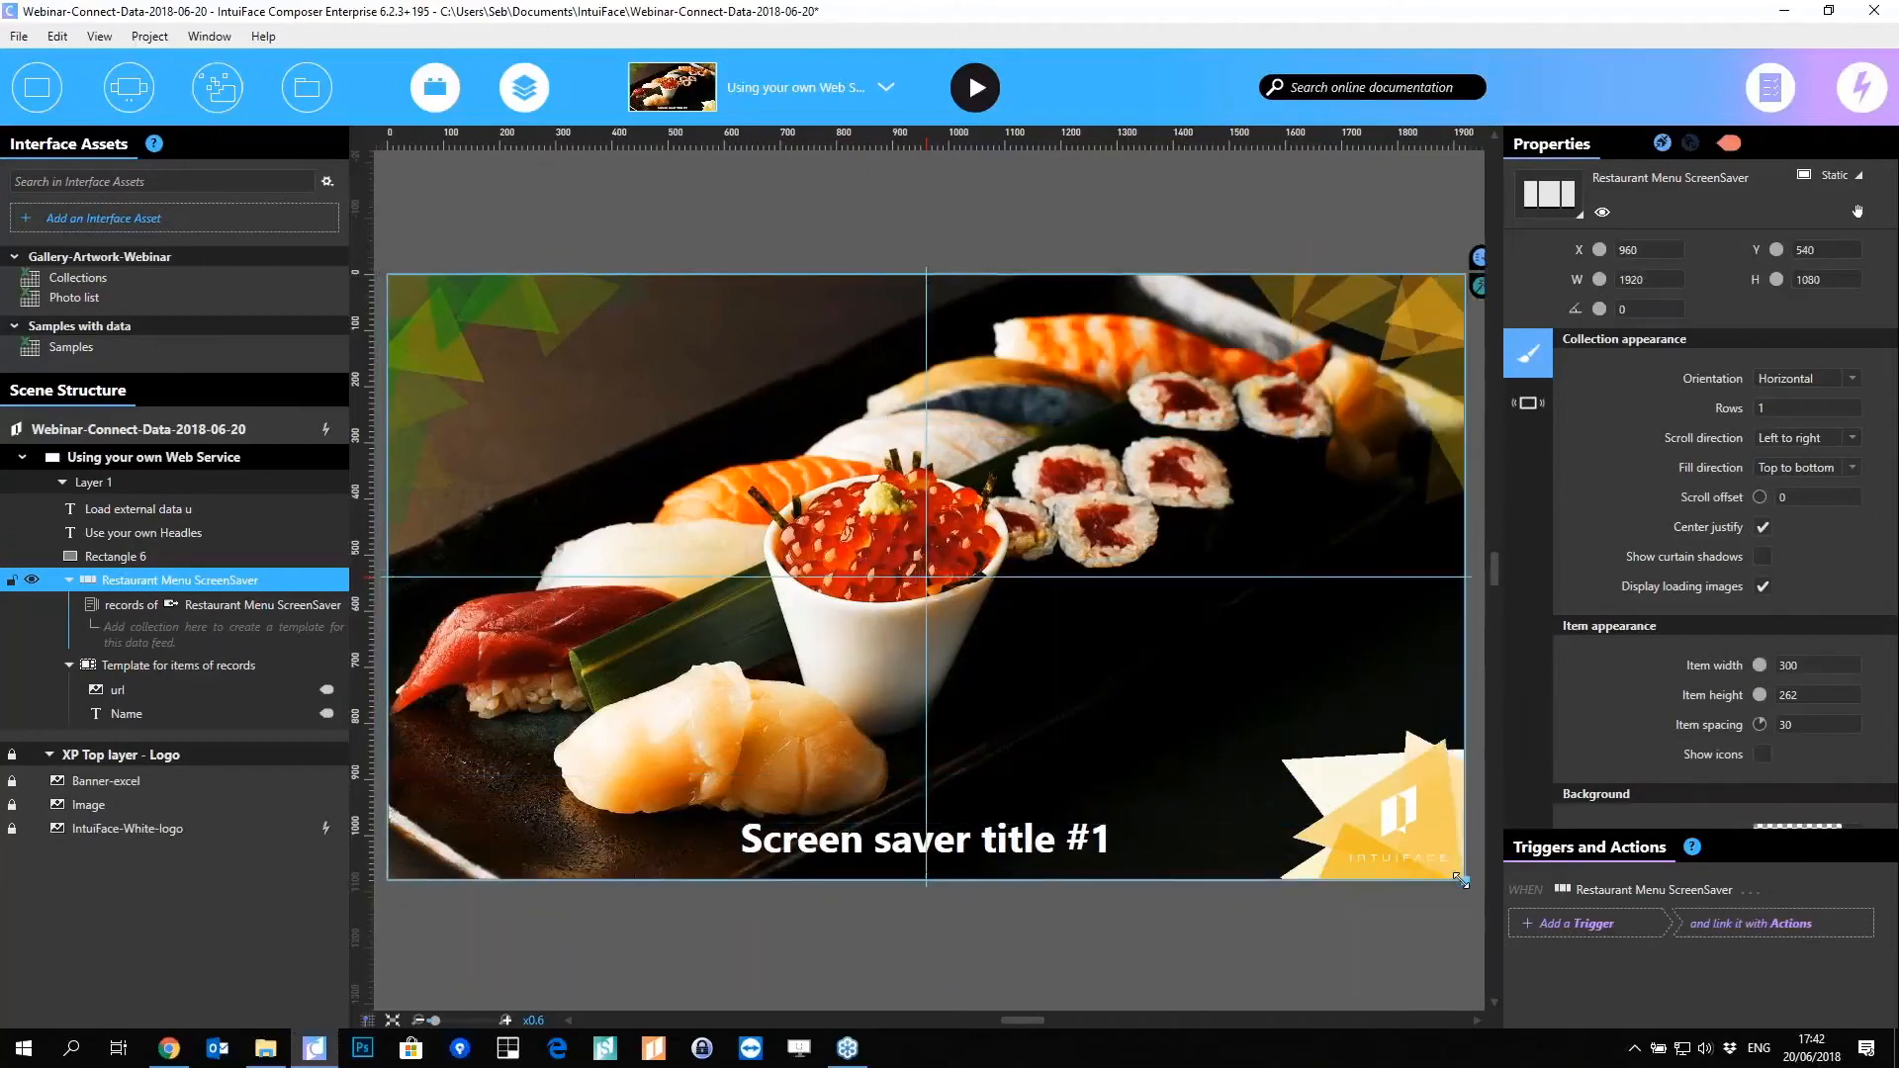
{"action": "left_click", "coordinate": [1550, 191]}
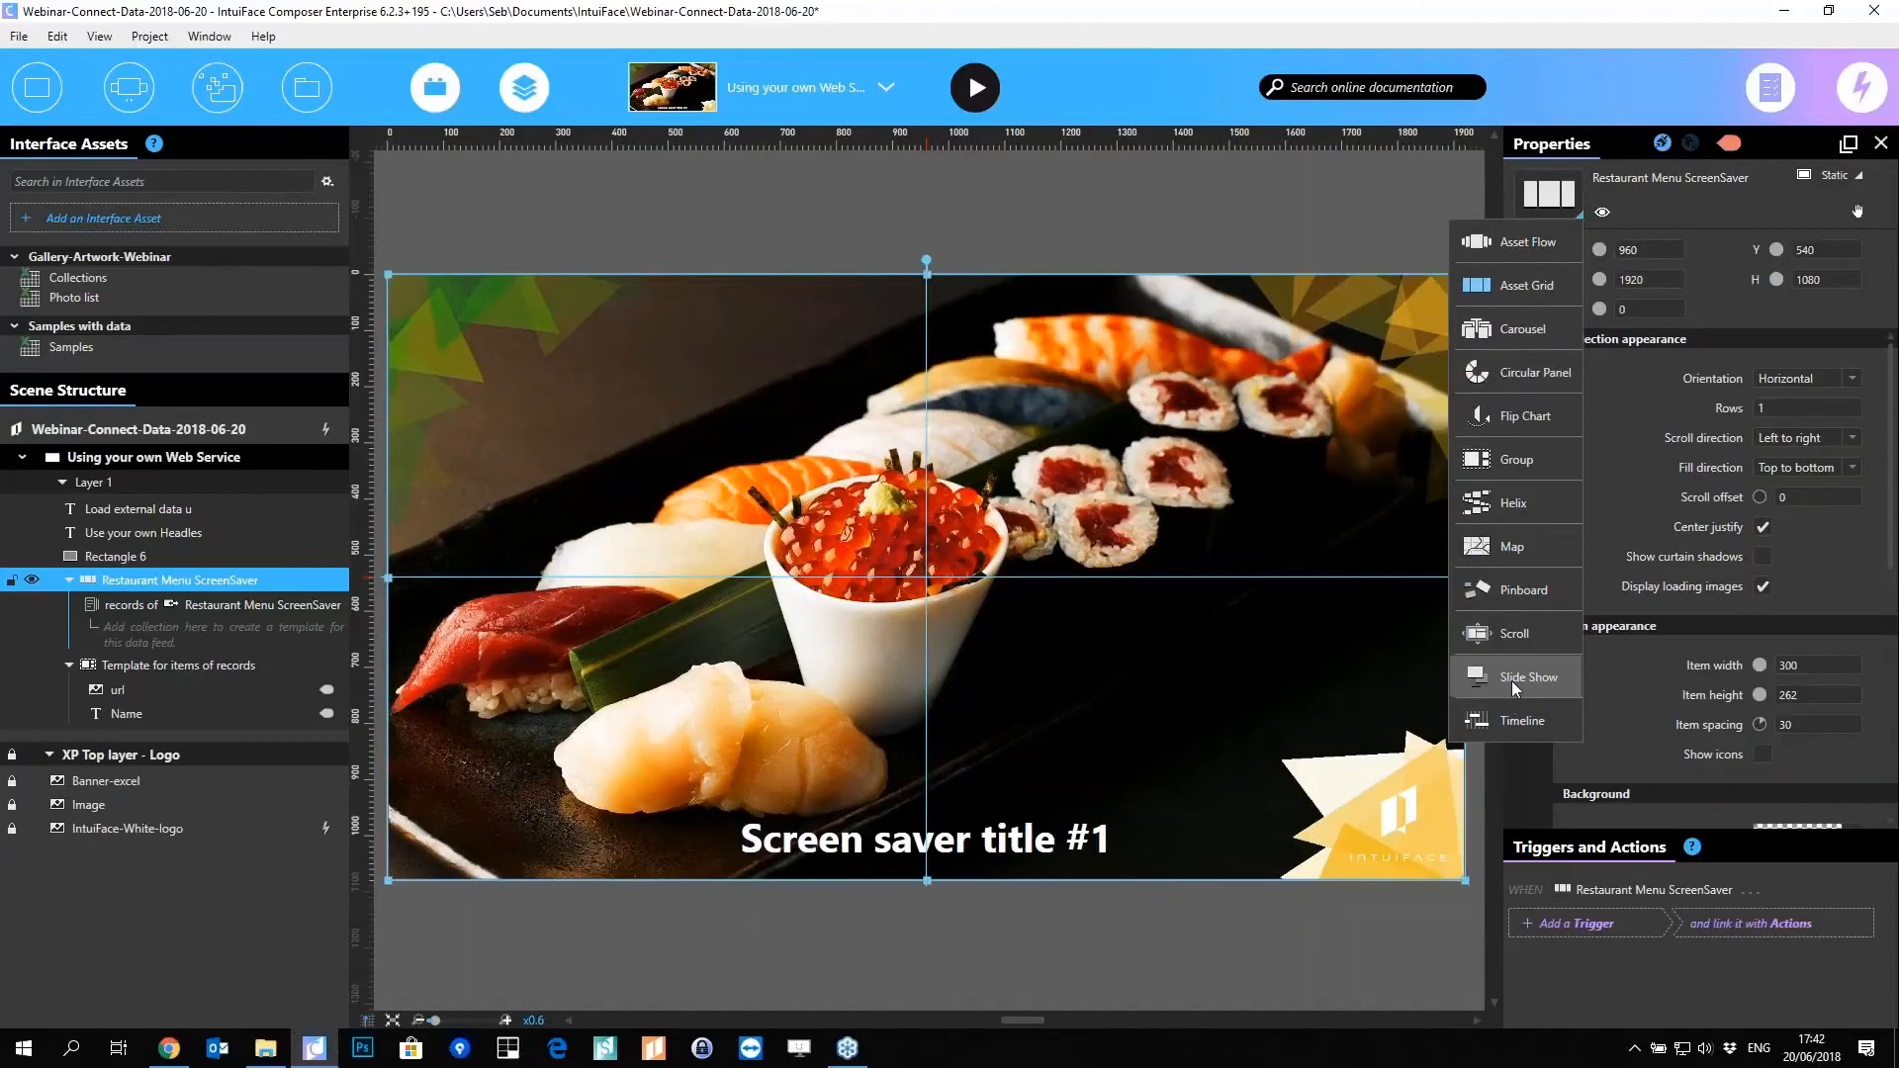
{"action": "left_click", "coordinate": [1511, 681]}
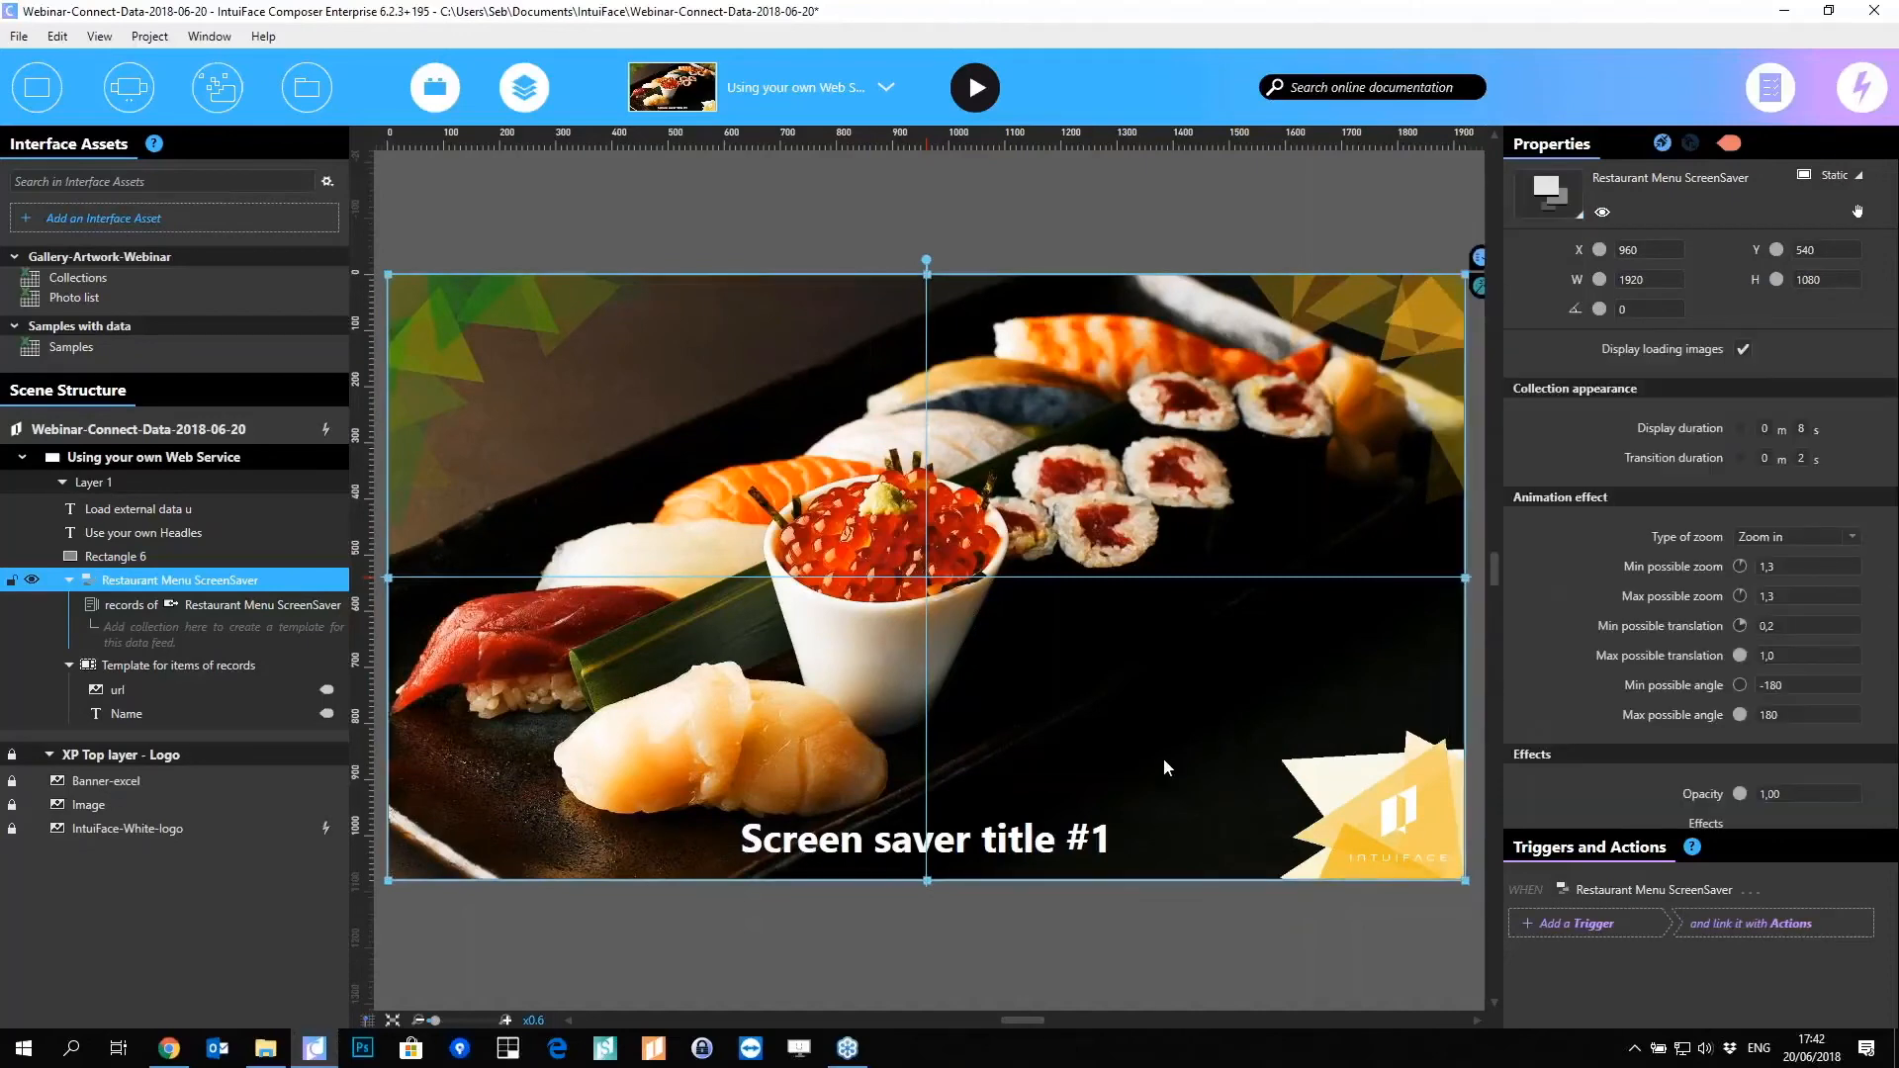
Step: Set the collection's minimum and maximum possible zoom both to 1
{"action": "left_click", "coordinate": [96, 669]}
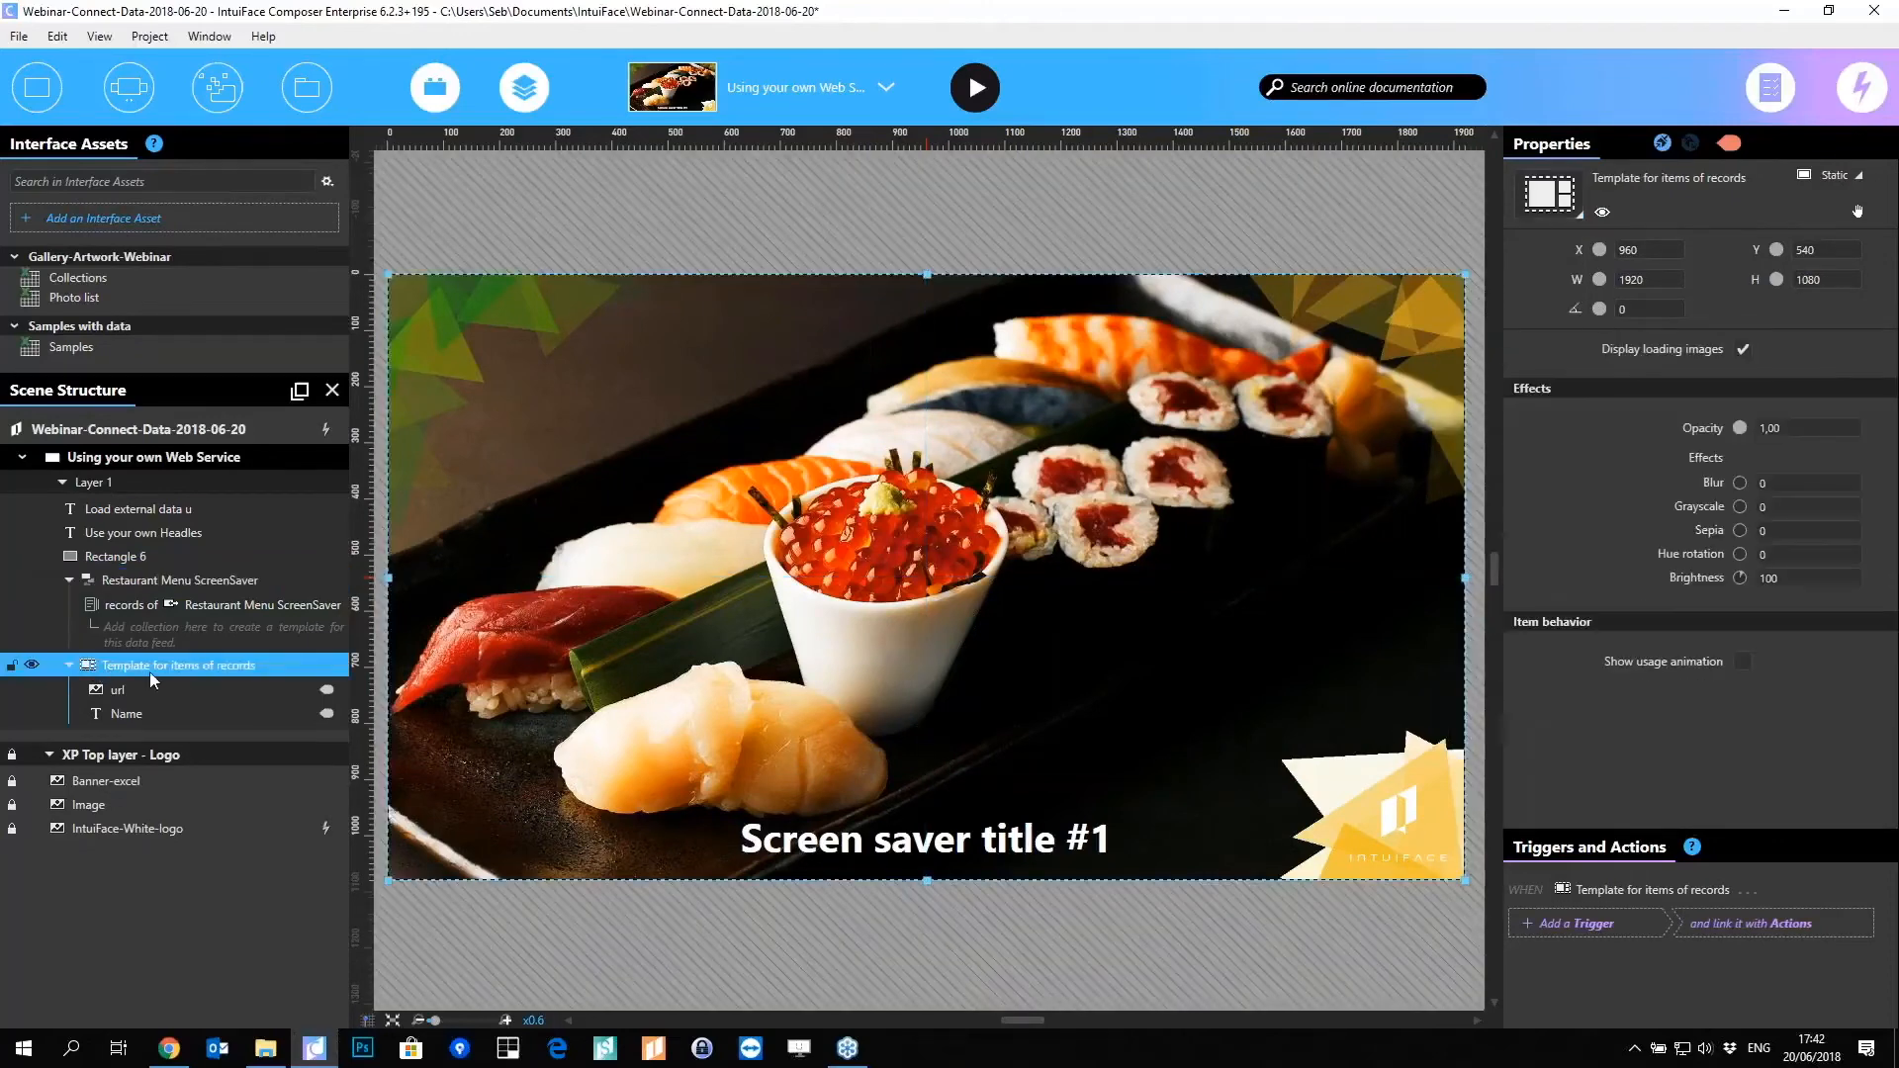
{"action": "left_click_drag", "start_coordinate": [123, 669], "coordinate": [160, 634]}
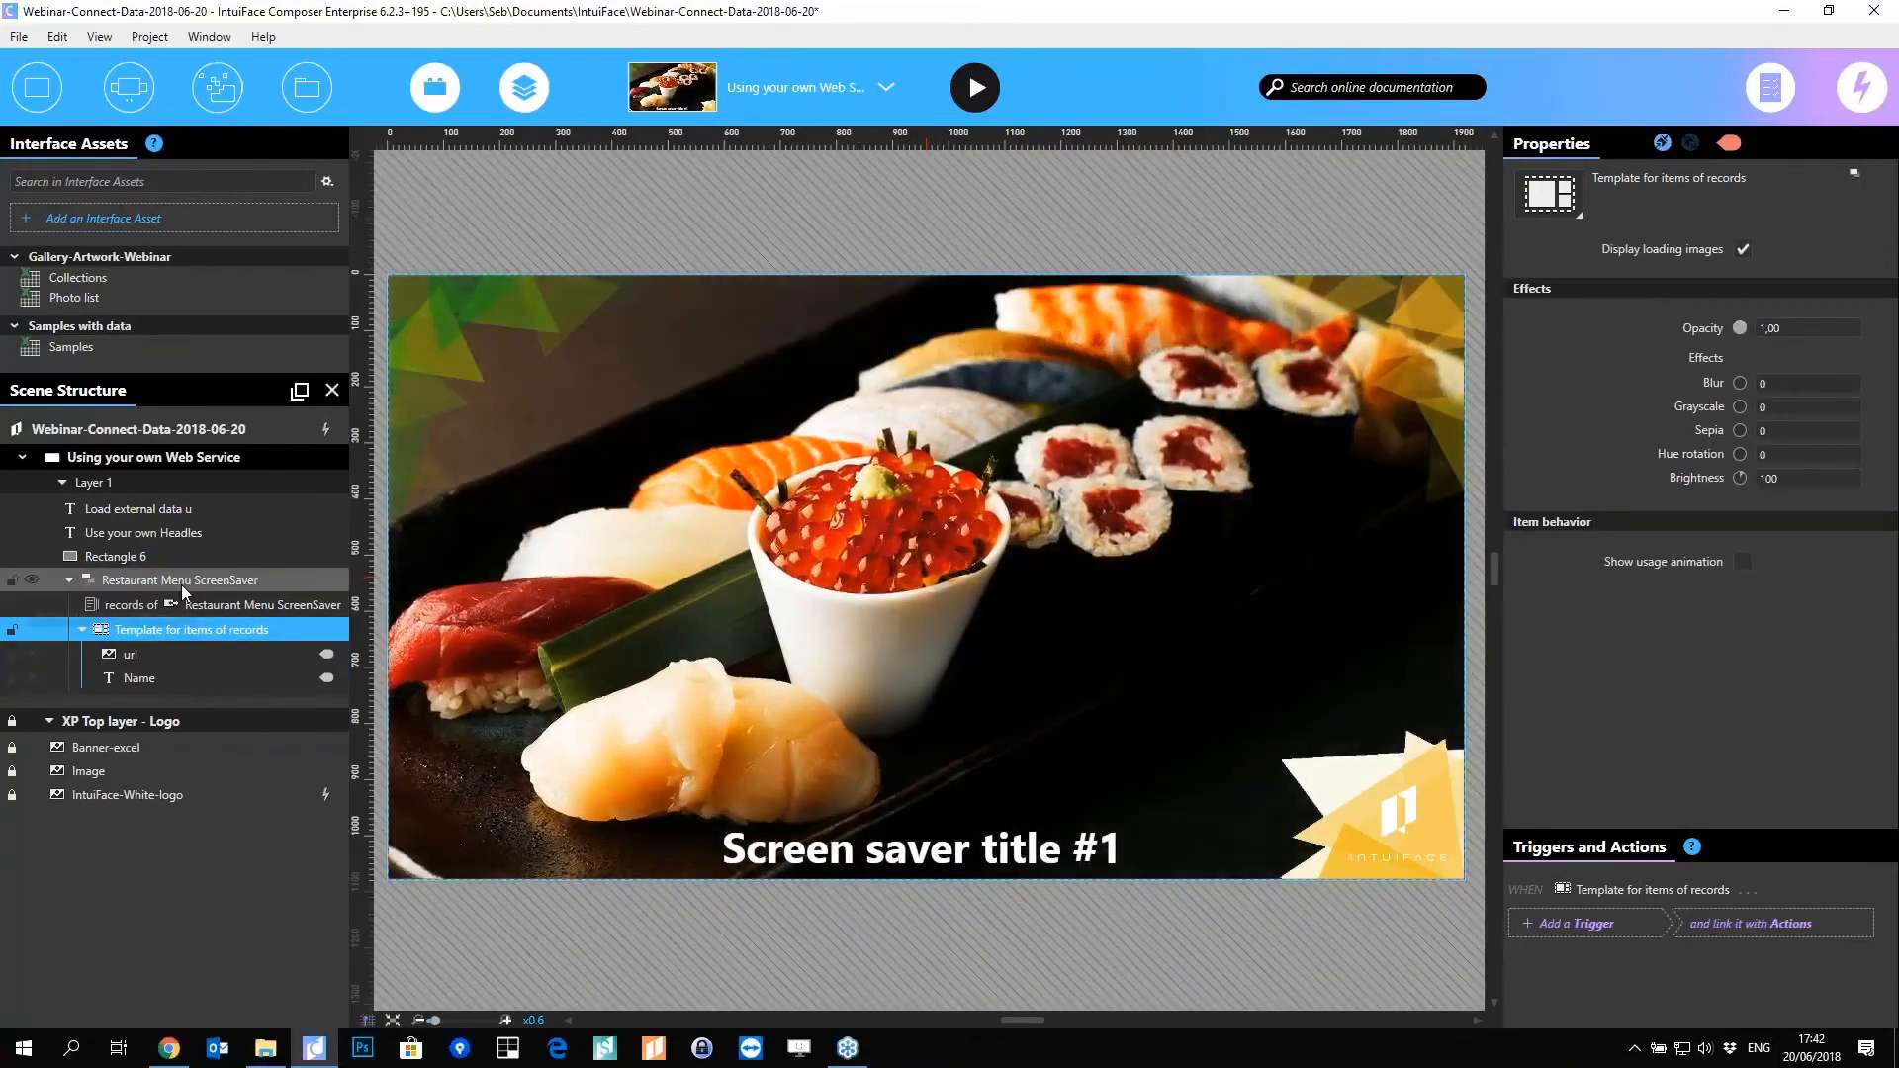
{"action": "left_click", "coordinate": [181, 585]}
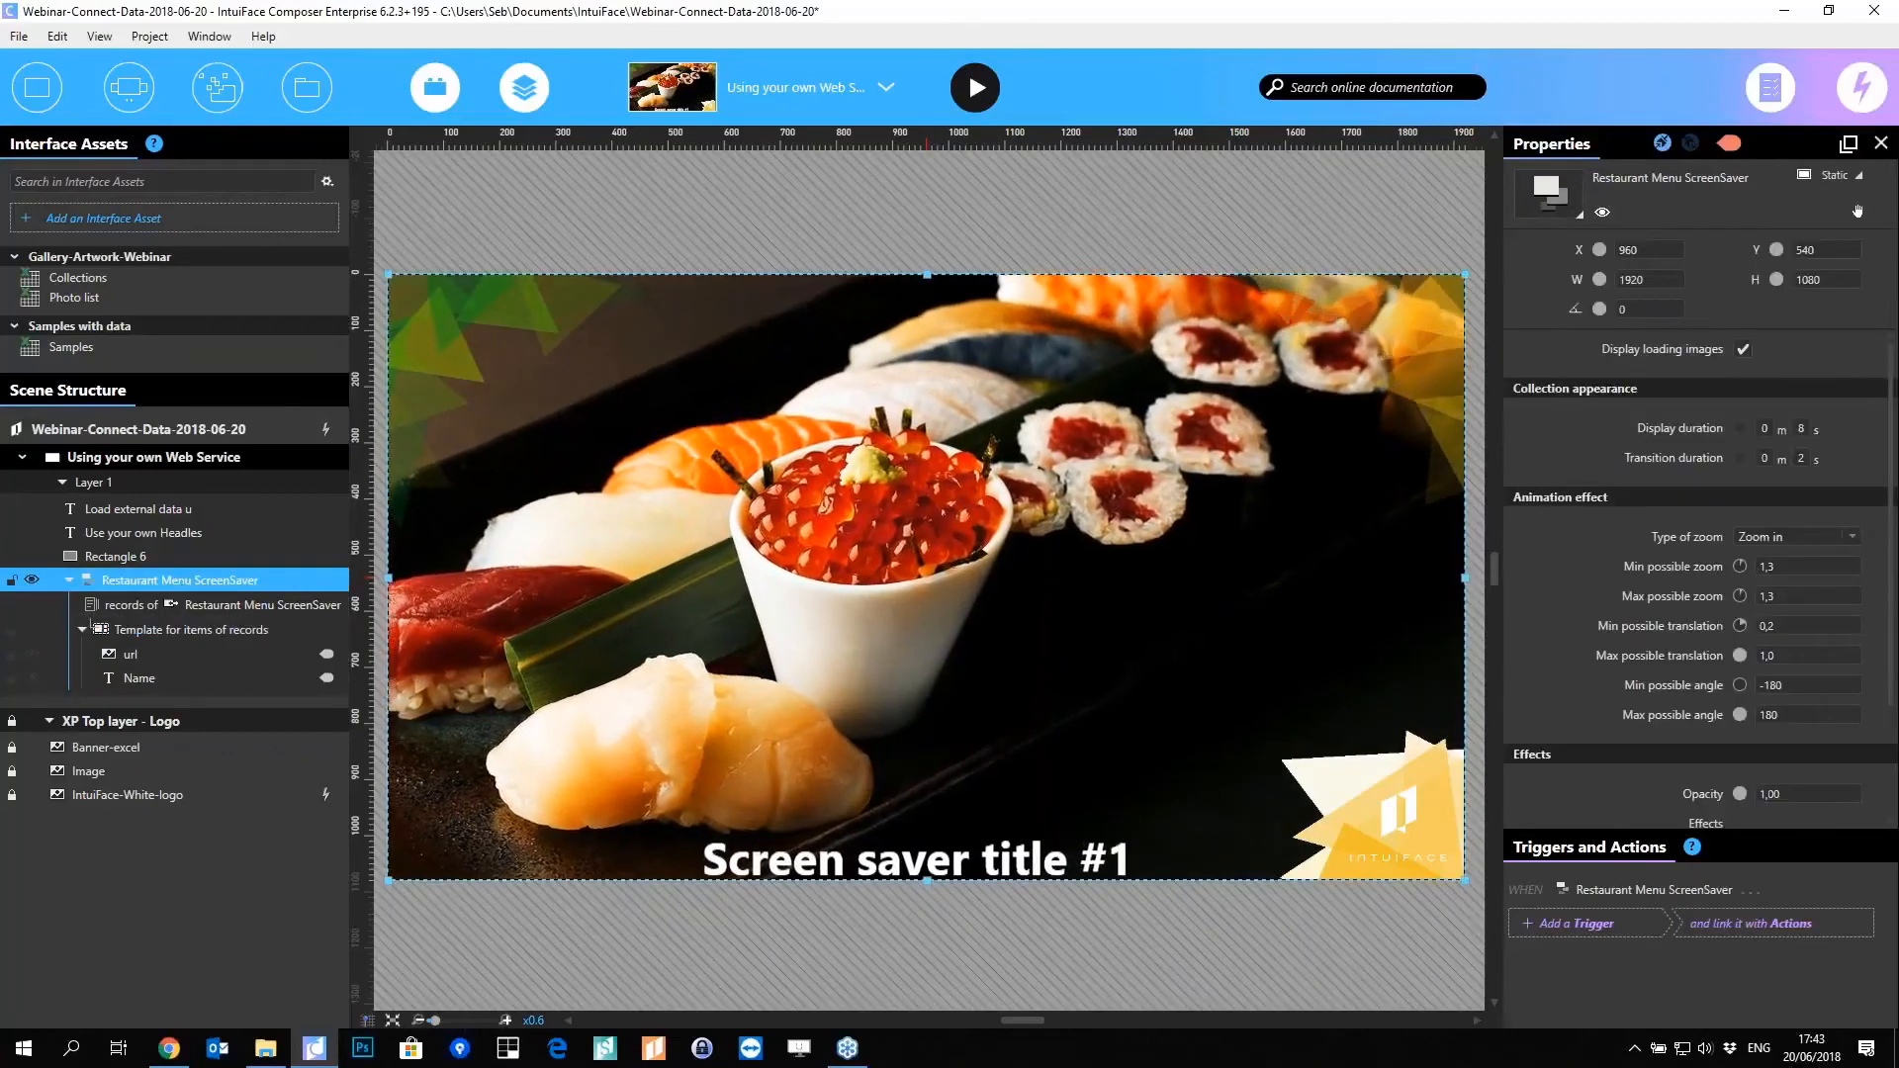
{"action": "type", "text": "1"}
{"action": "key", "text": "Tab"}
{"action": "type", "text": "1"}
{"action": "key", "text": "Tab"}
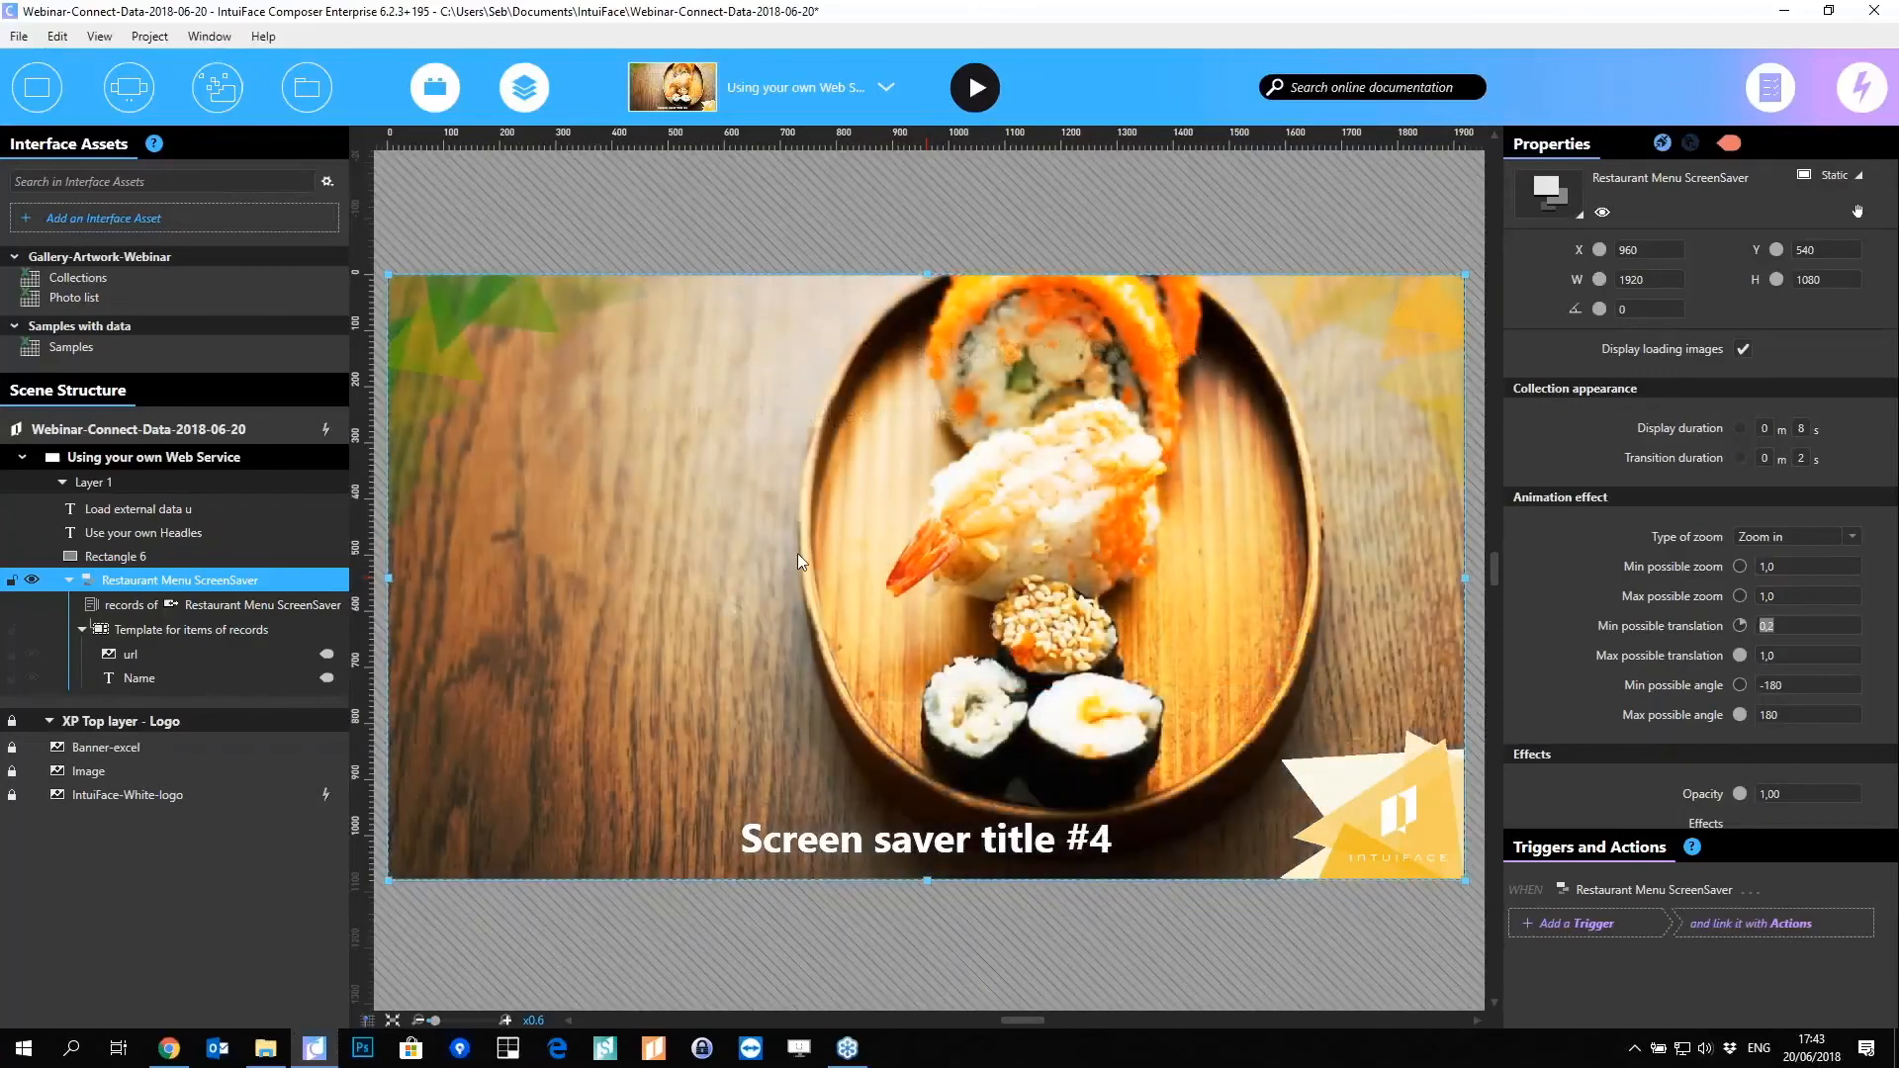
Step: In Airtable's Screensaver Demo base, change the first record's Name to 'Webinar title demo'
{"action": "left_click", "coordinate": [169, 1048]}
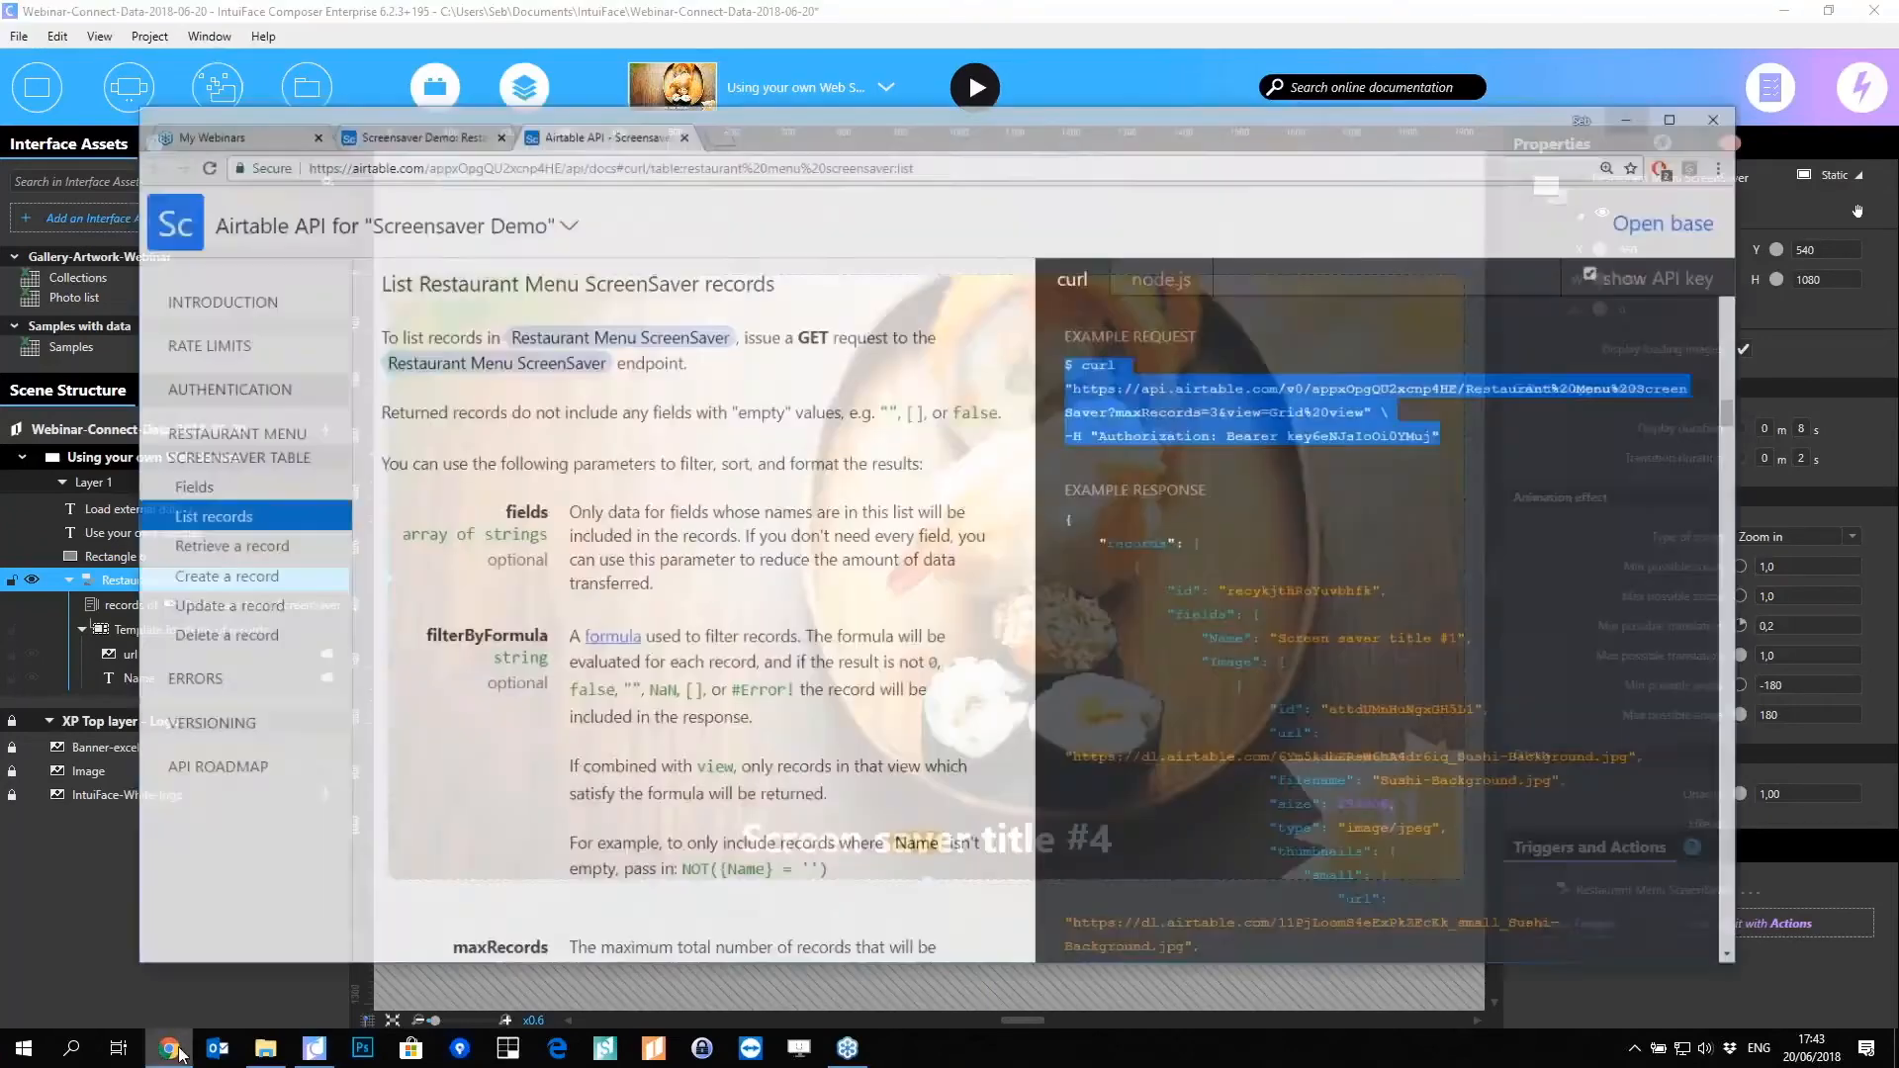
{"action": "left_click", "coordinate": [435, 90]}
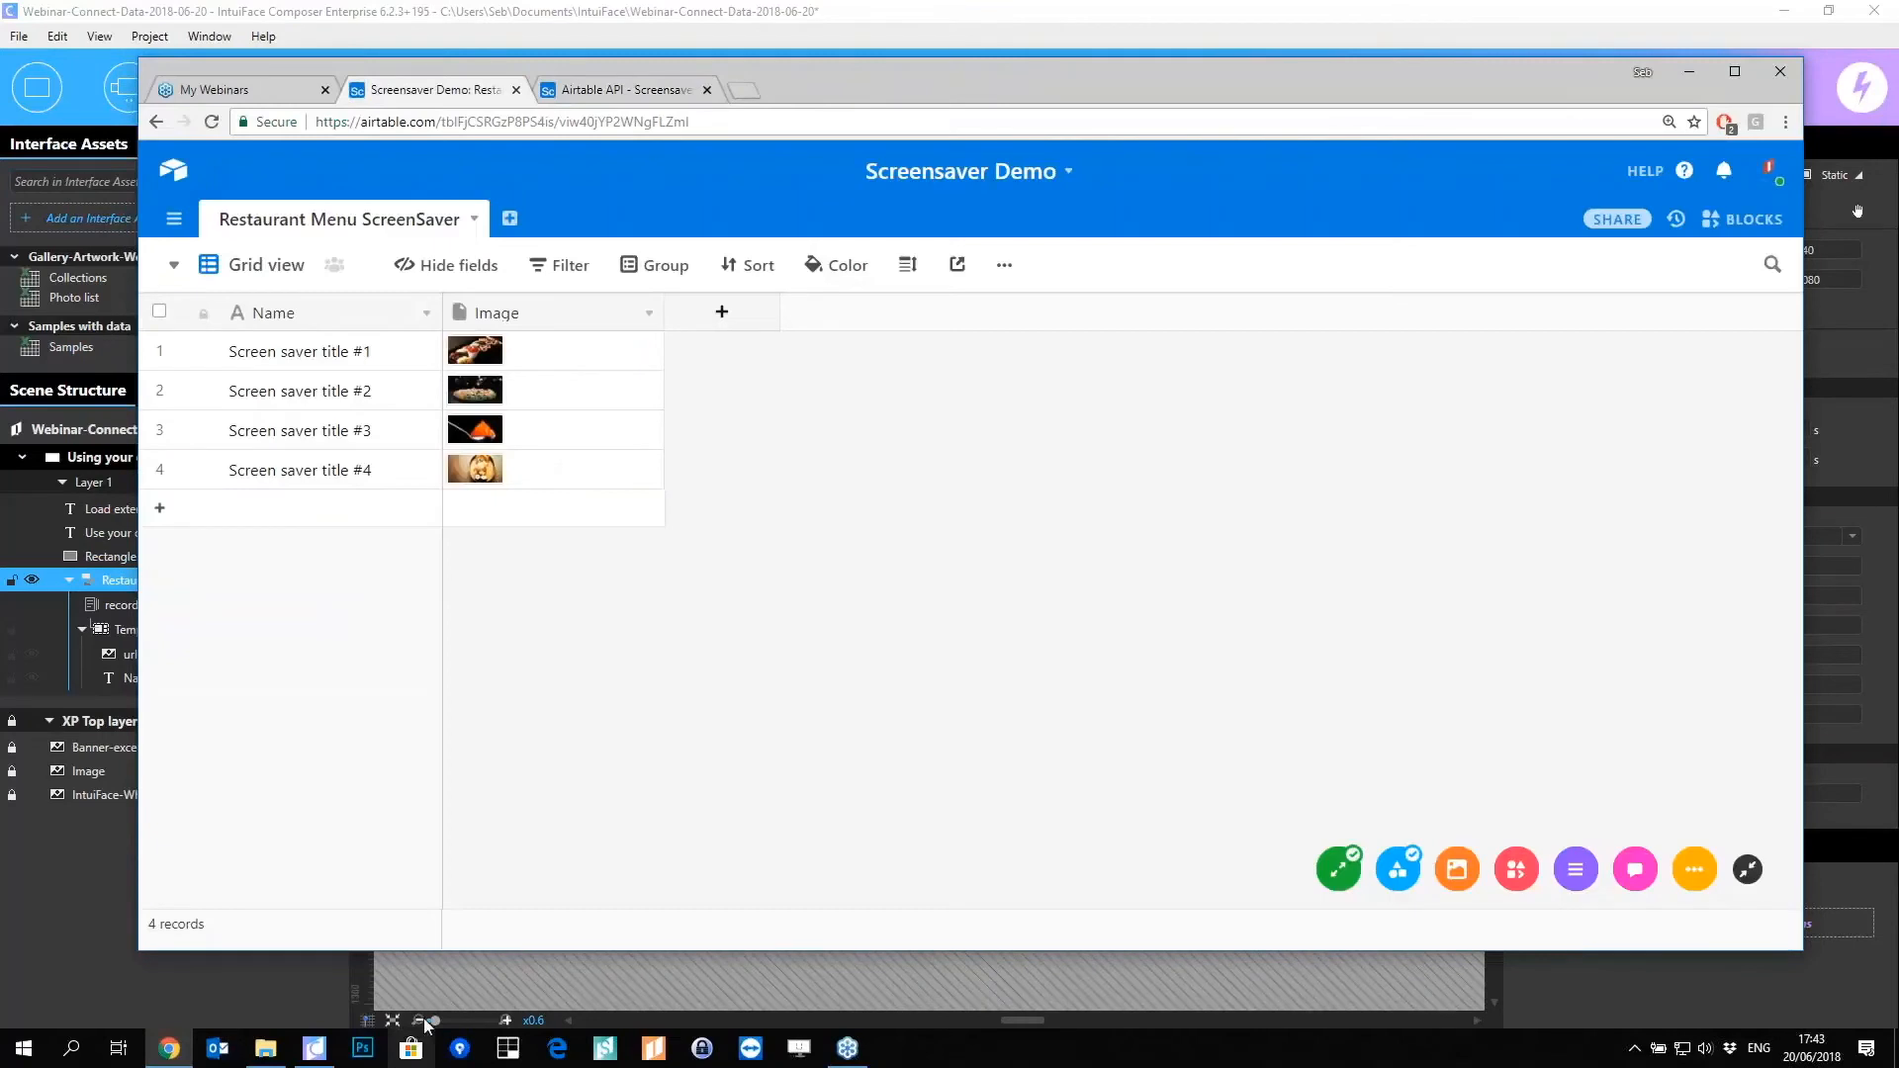
{"action": "left_click", "coordinate": [374, 368]}
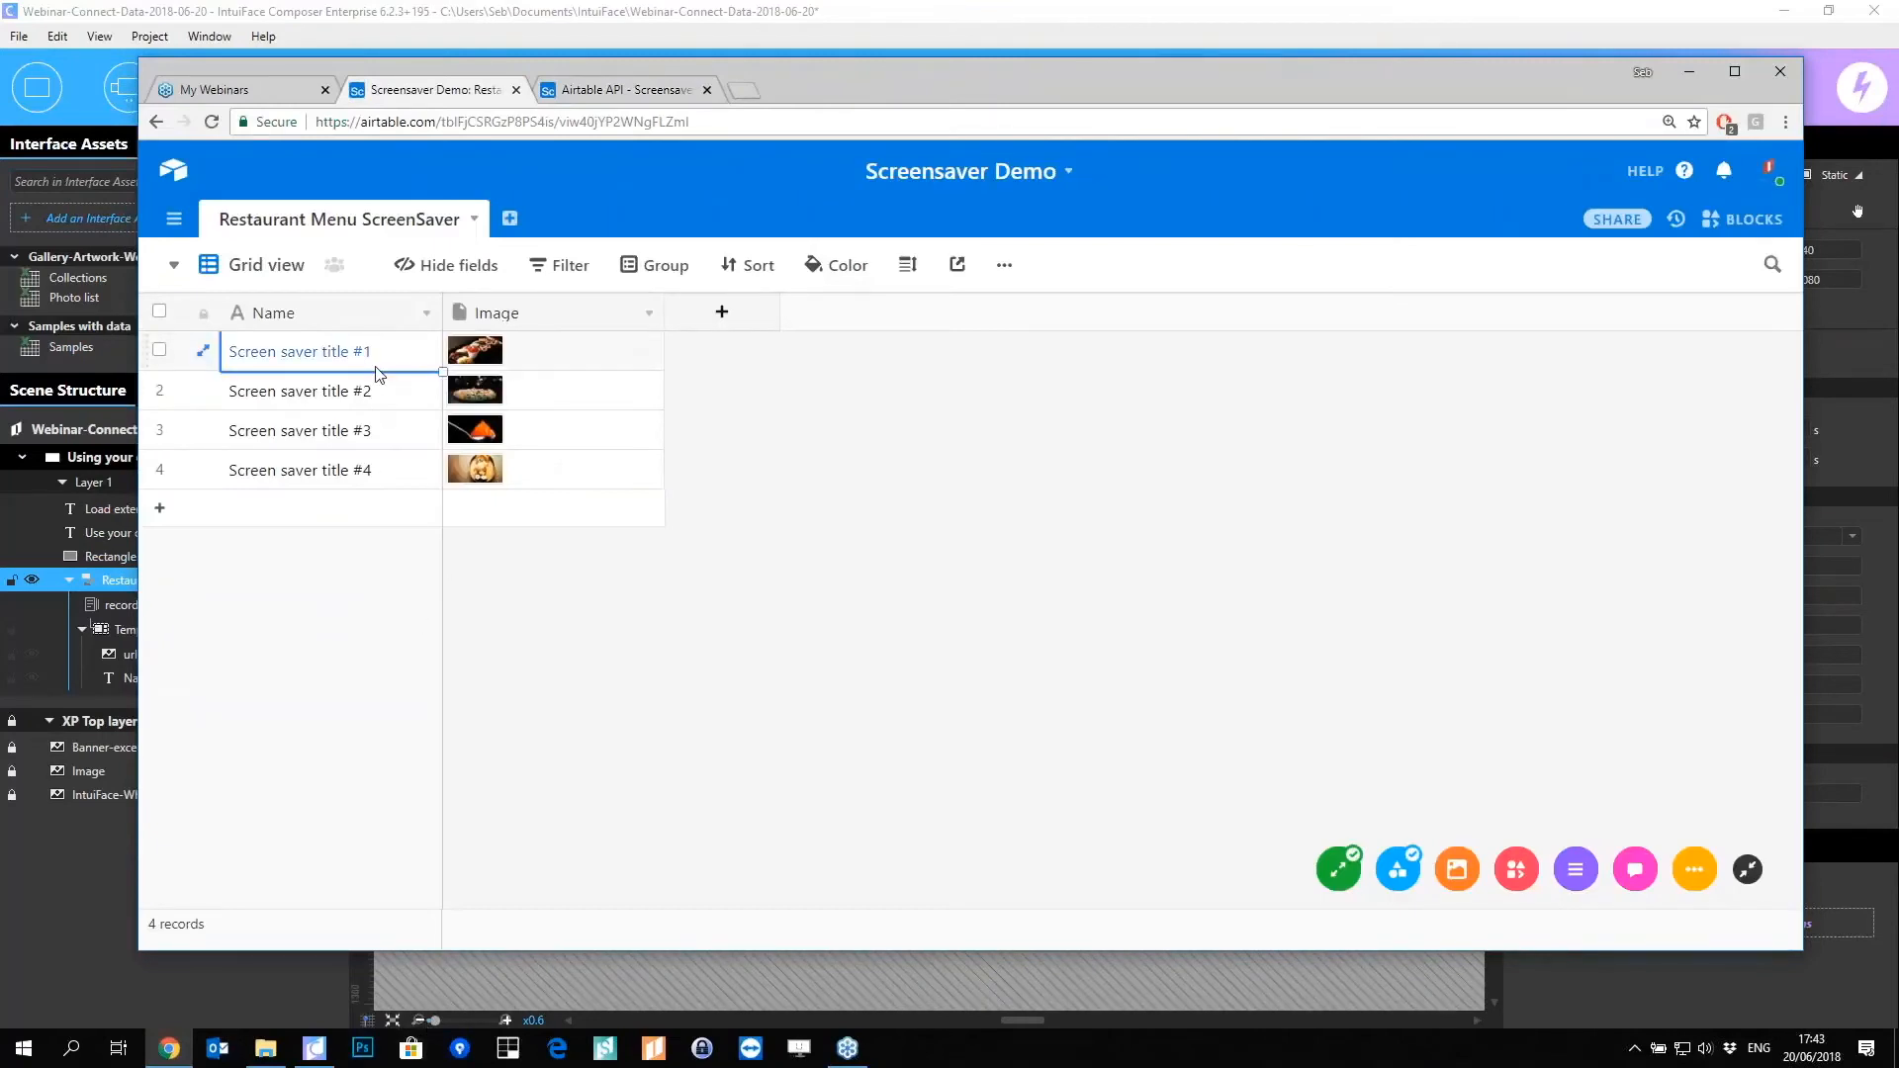
{"action": "type", "text": "Webi"}
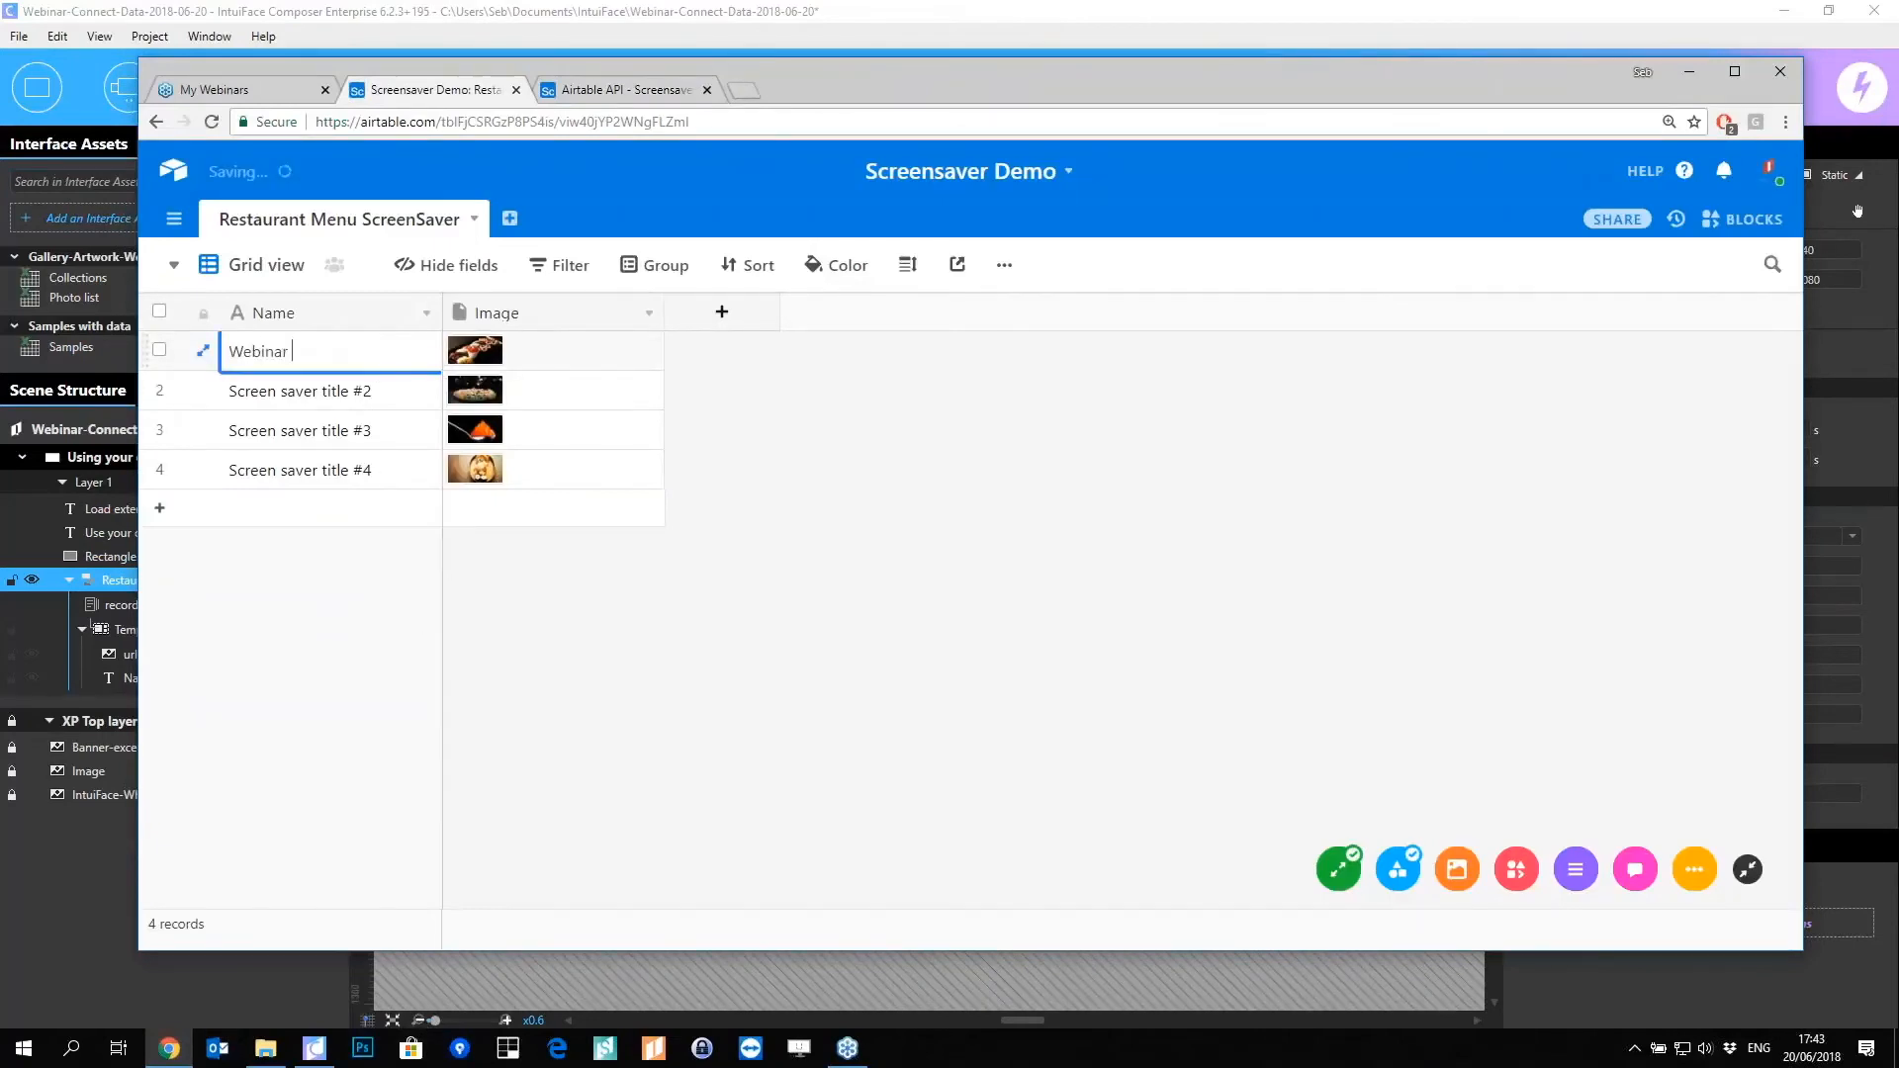
{"action": "key", "text": "Return"}
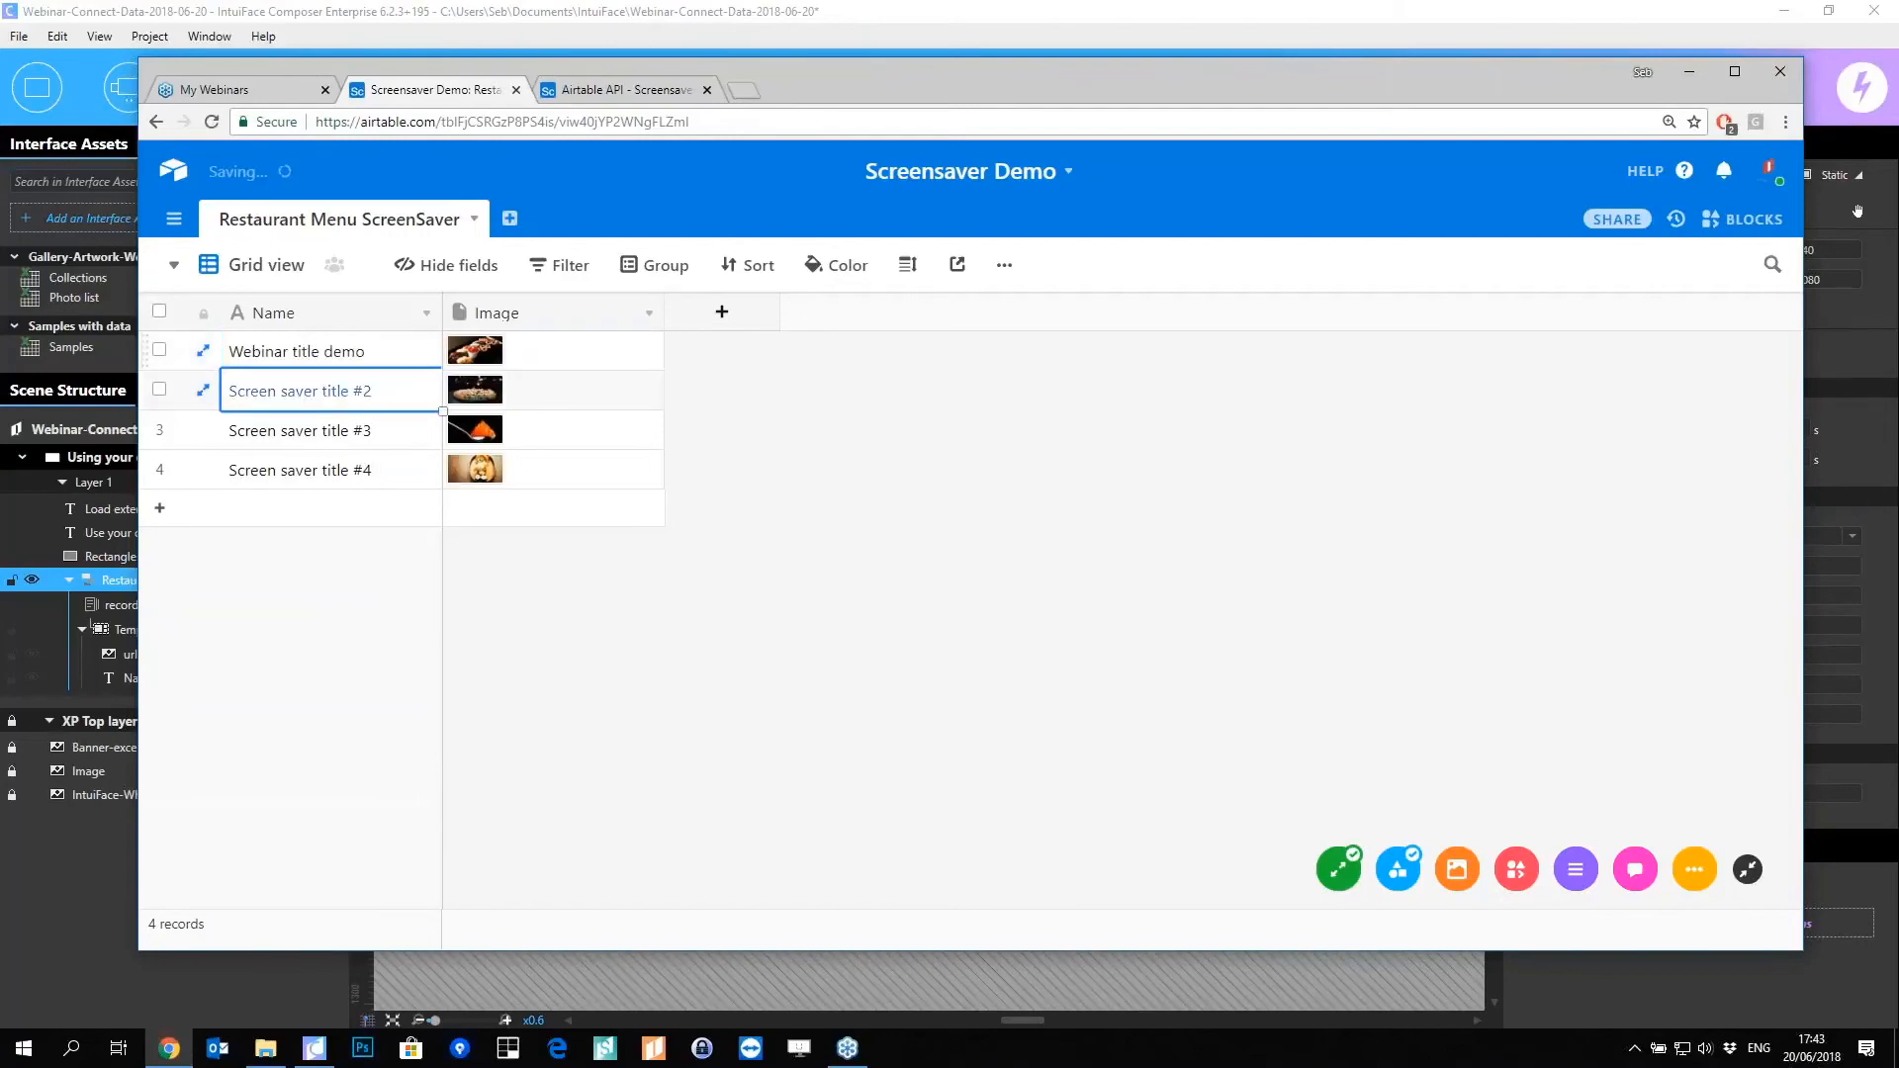
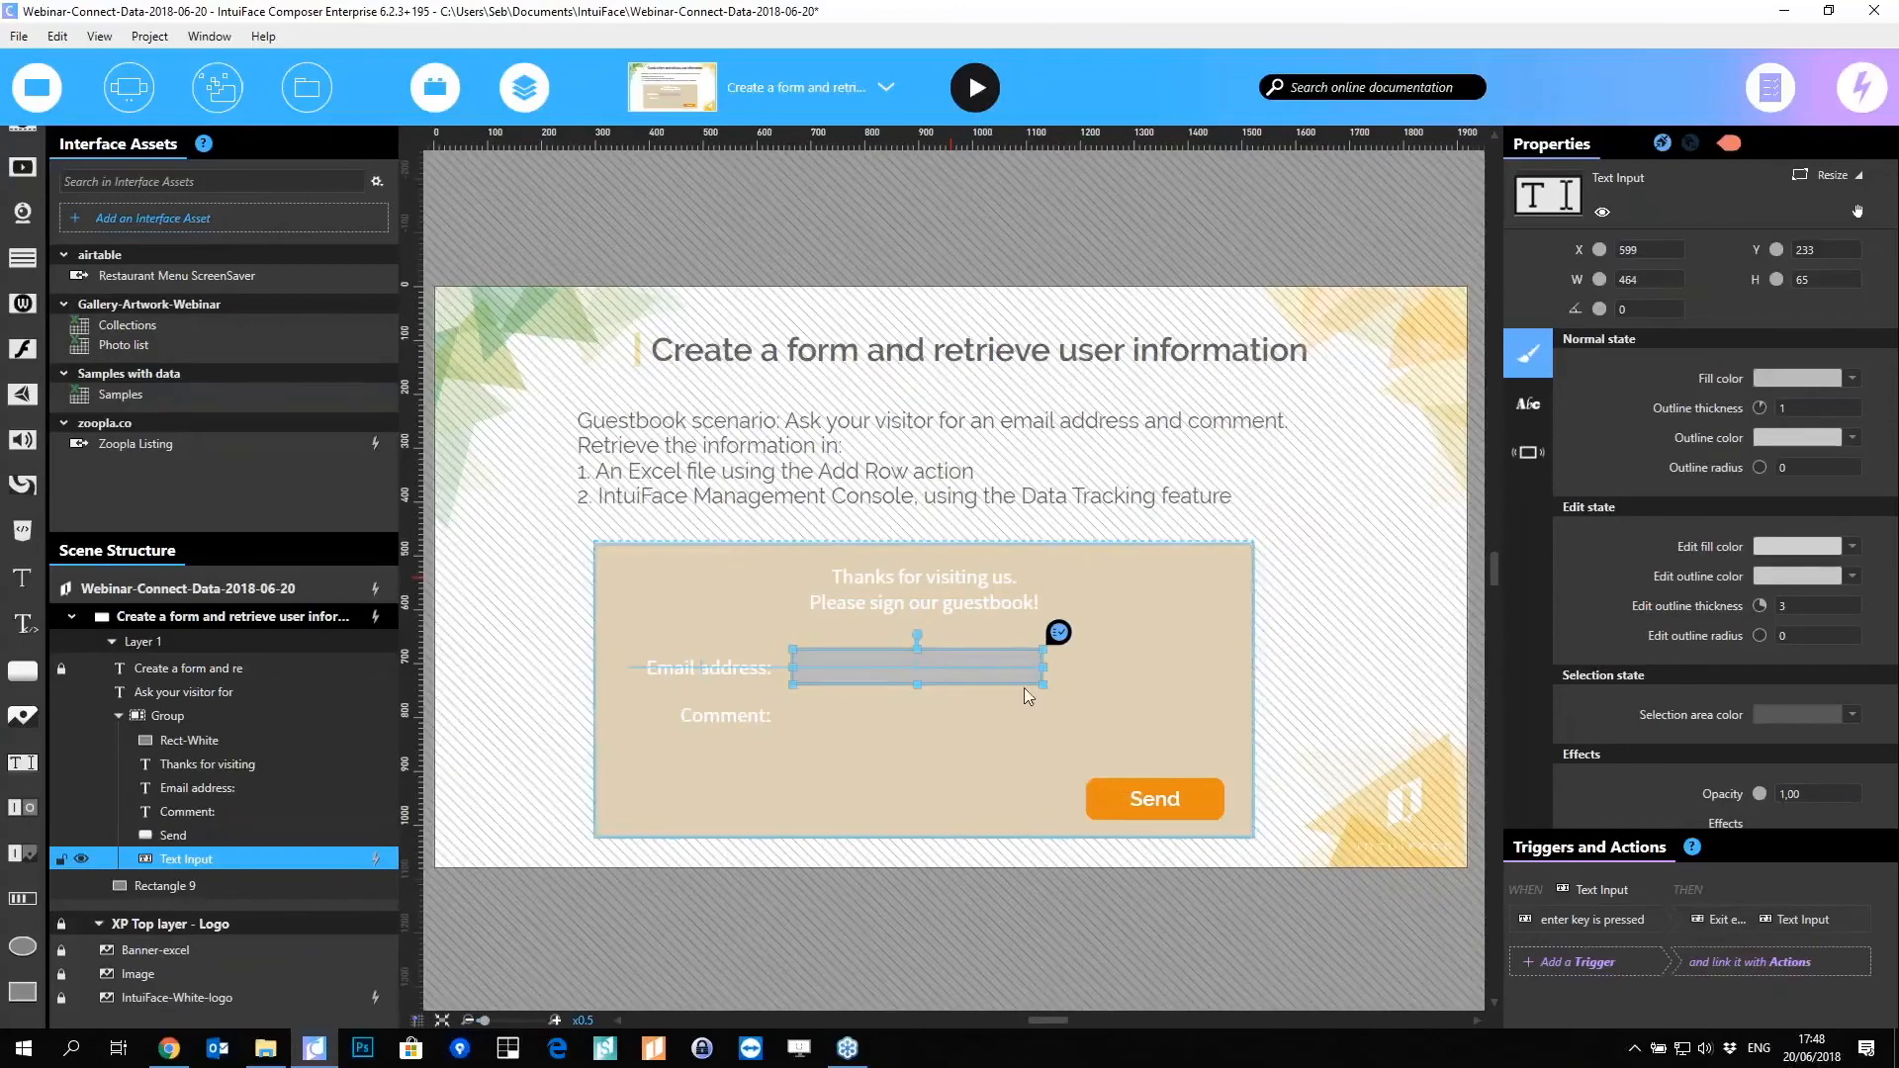
Step: Duplicate the email text input and give the copy top vertical alignment with line wrap
{"action": "key", "text": "ctrl+d"}
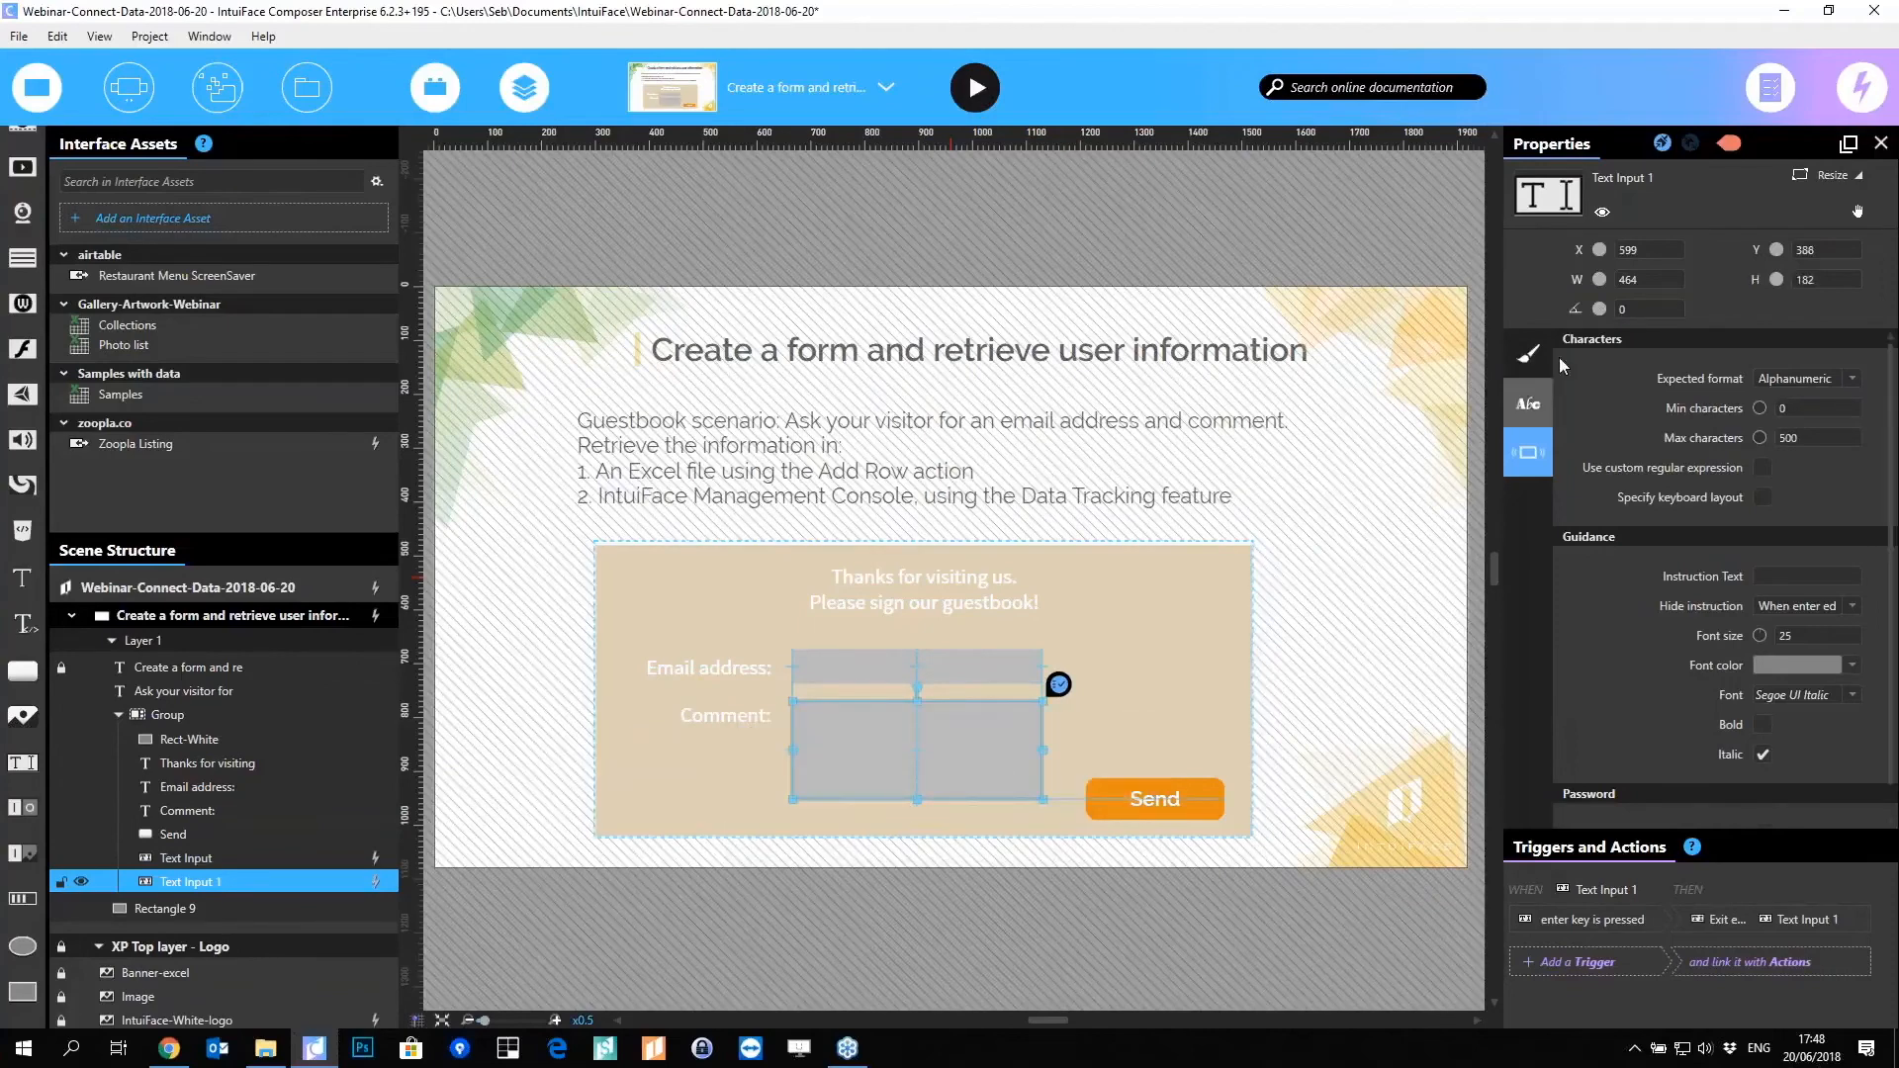
{"action": "left_click", "coordinate": [1521, 396]}
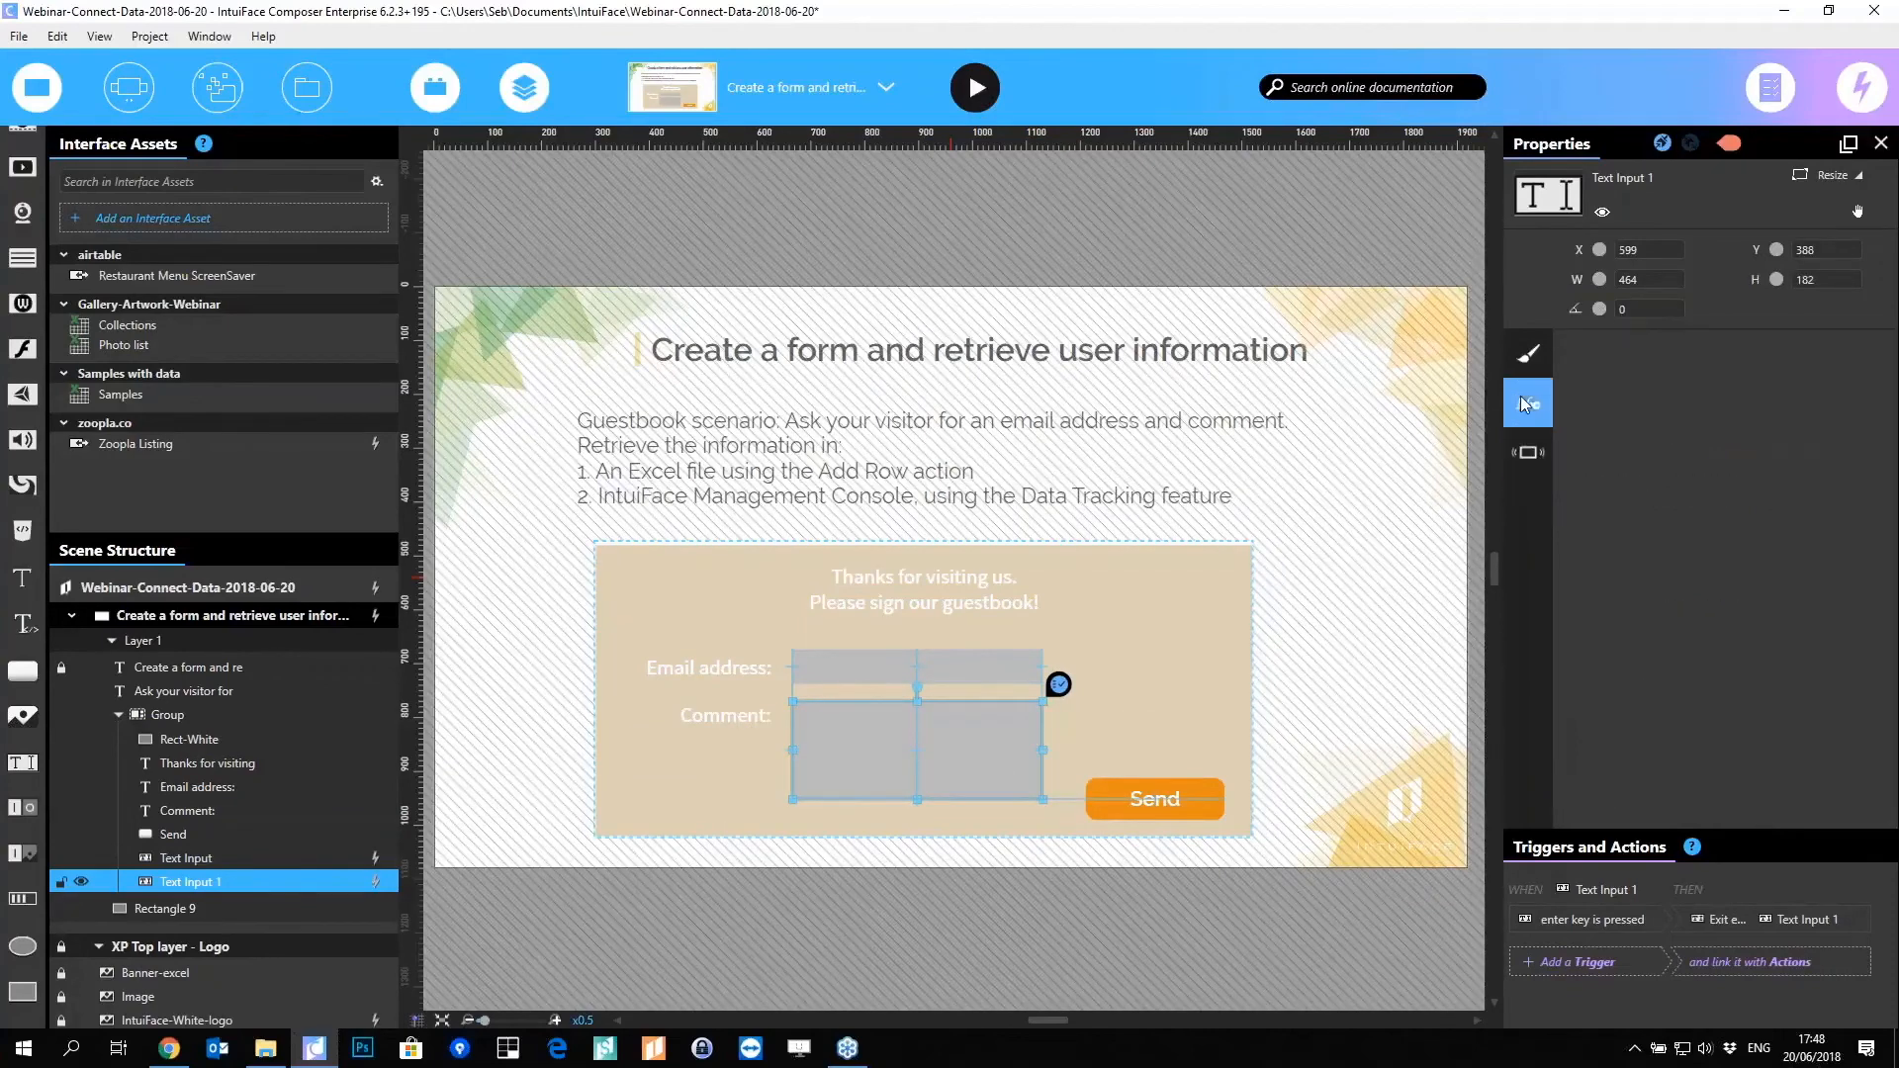
{"action": "left_click", "coordinate": [1786, 618]}
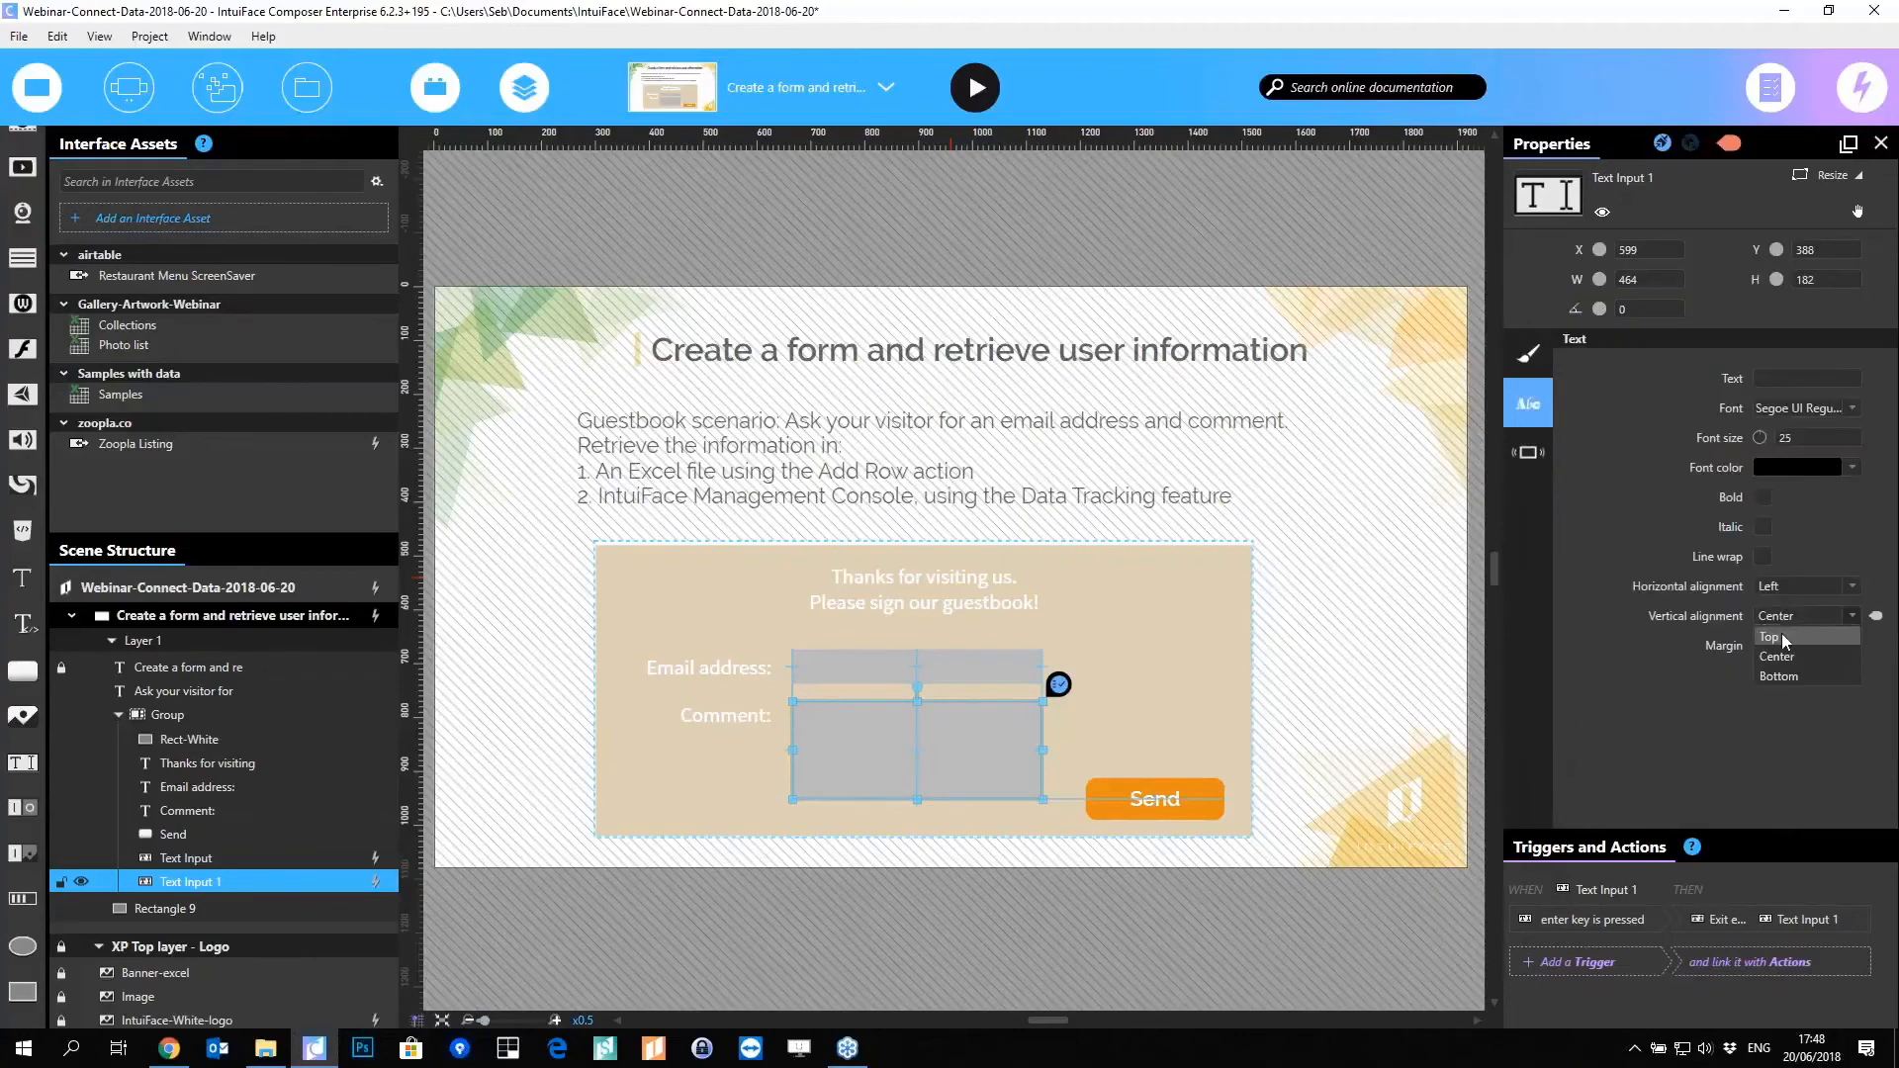
{"action": "left_click", "coordinate": [1782, 633]}
{"action": "left_click", "coordinate": [1762, 556]}
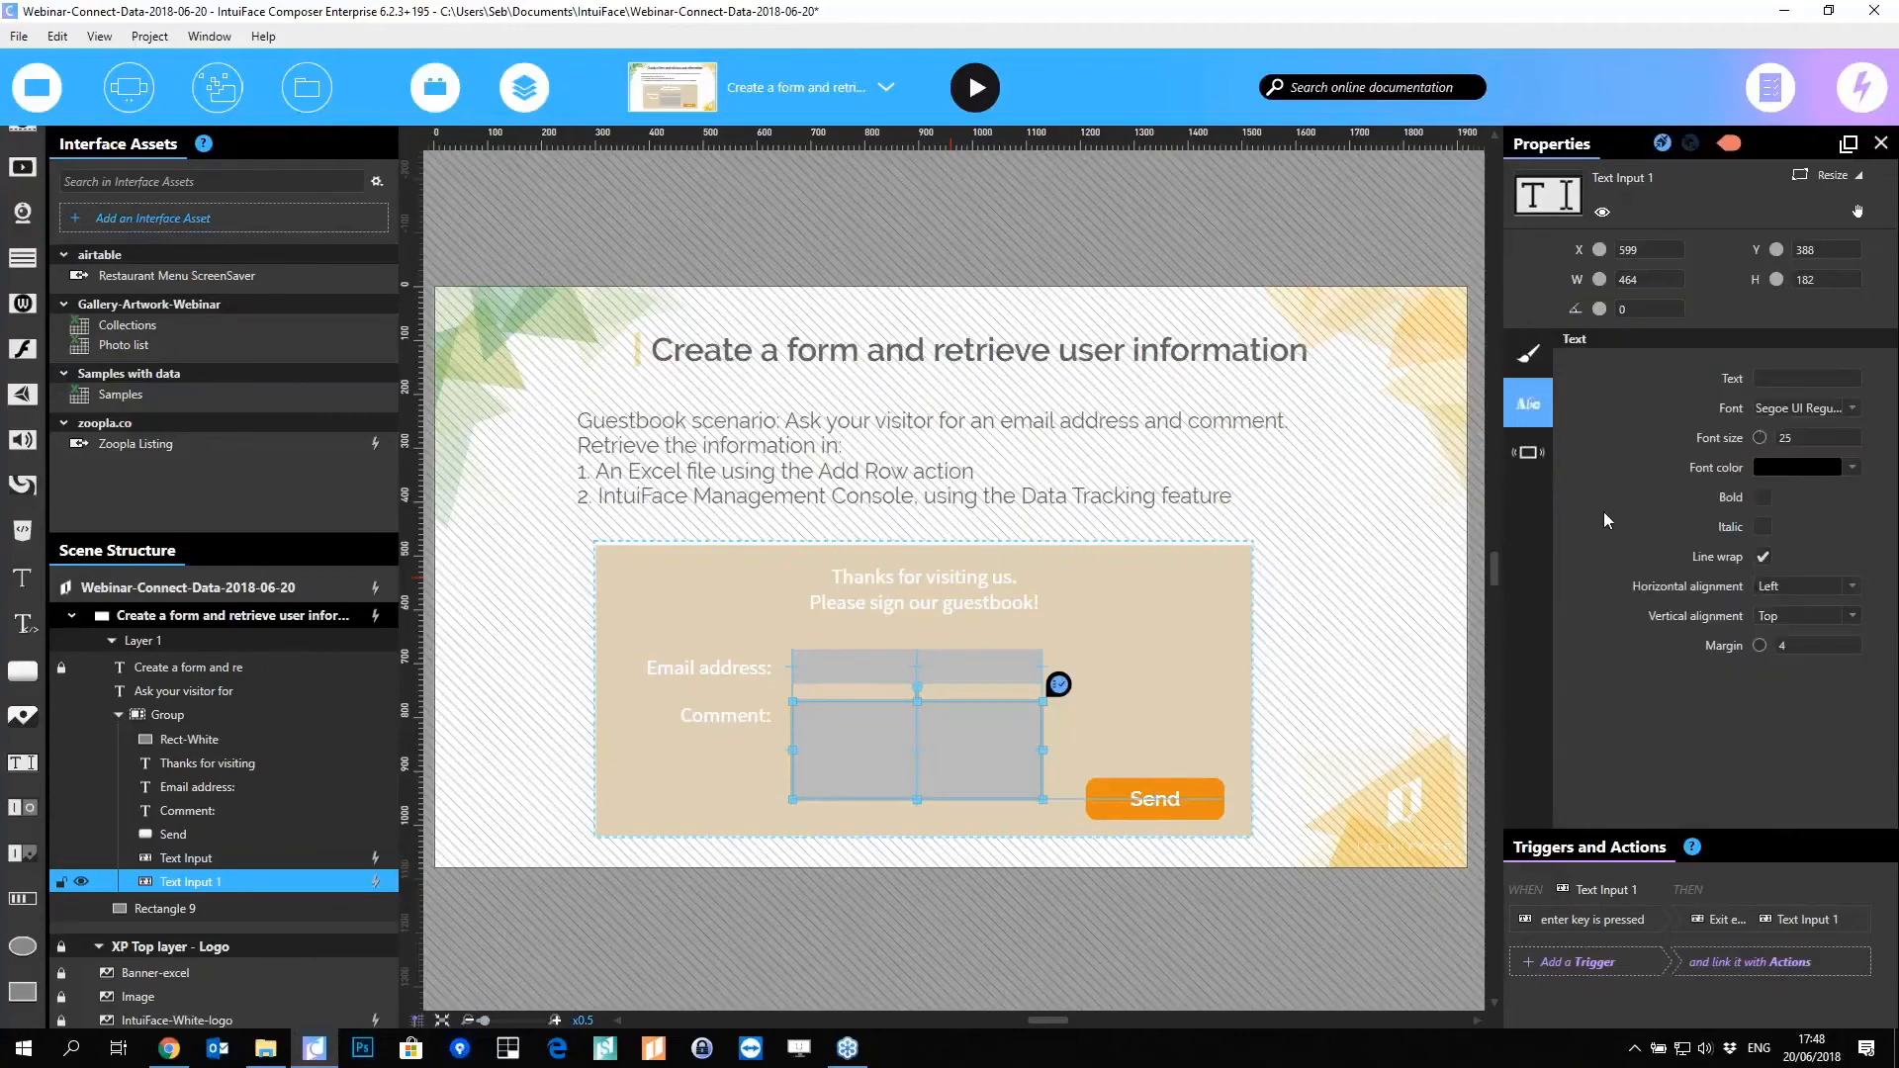
Step: Hide and lock the instructions paragraph, move the form up under the title, and nudge Send up
{"action": "left_click", "coordinate": [615, 514]}
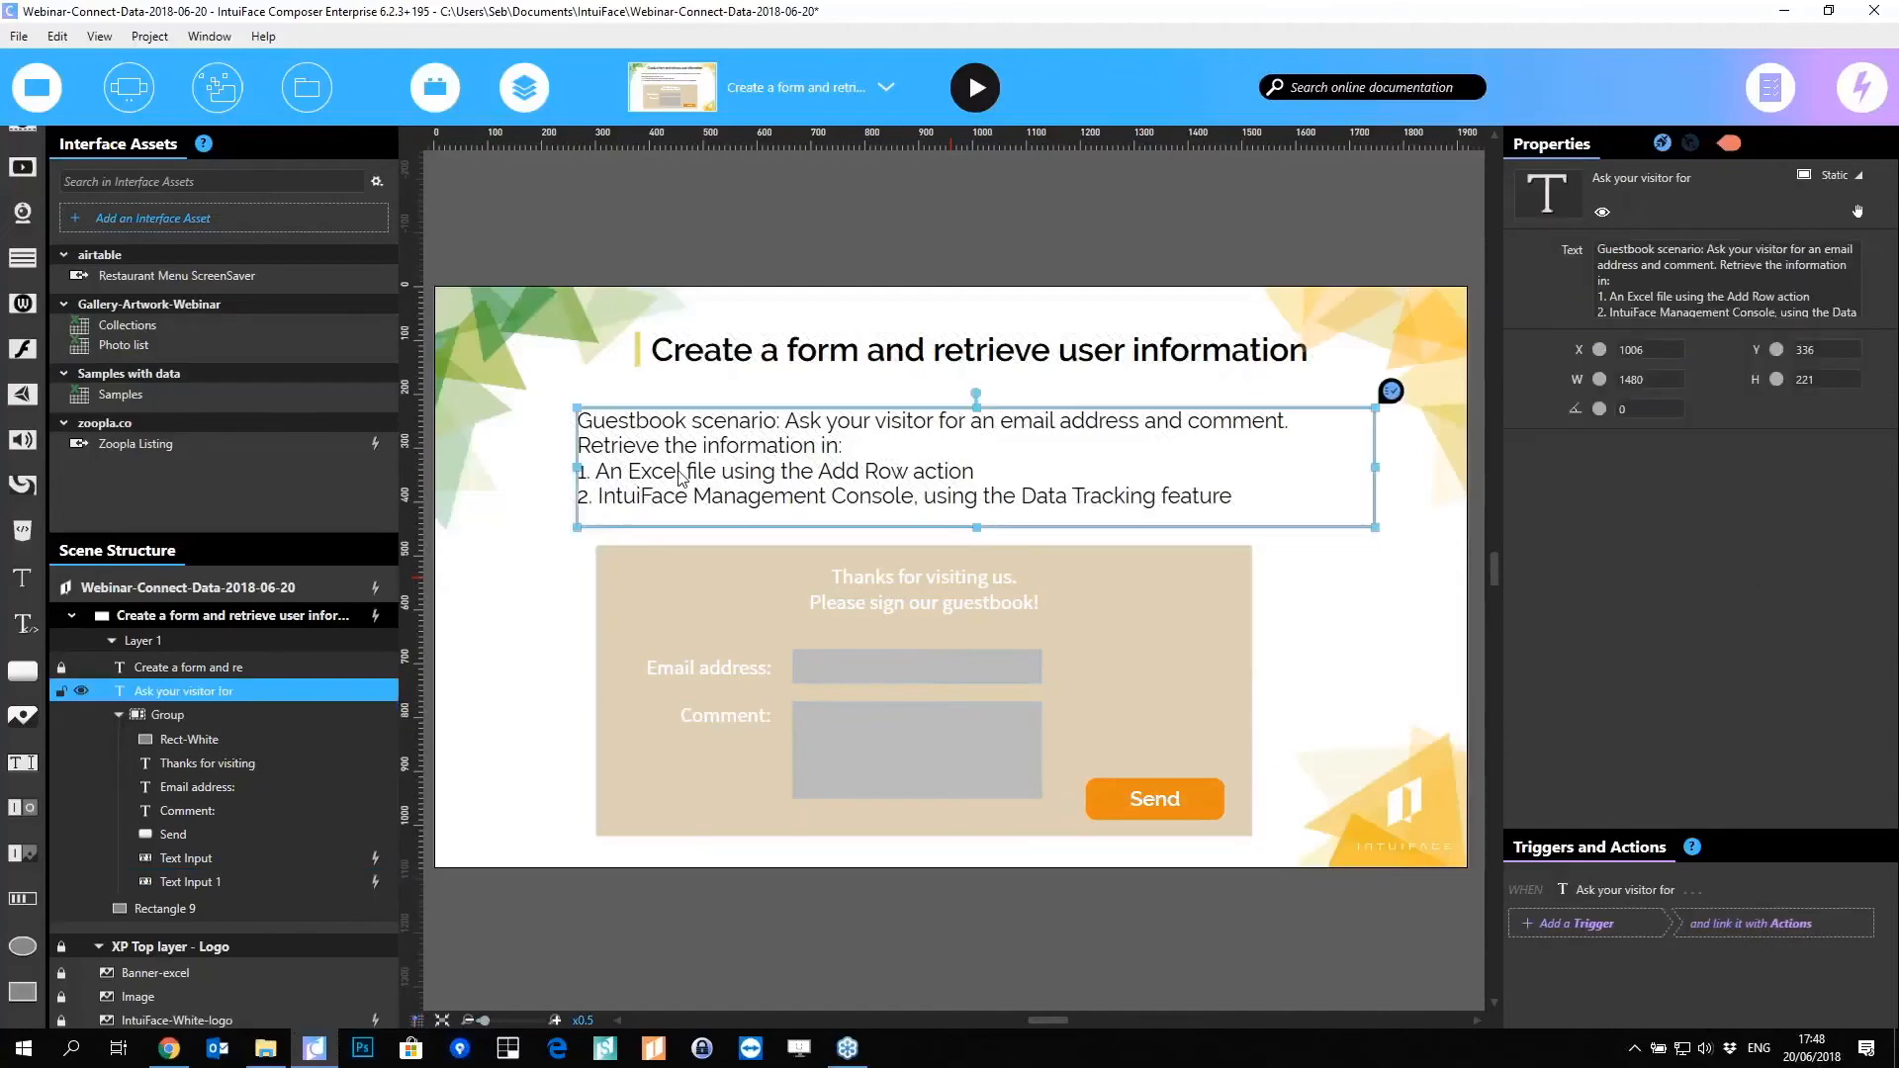
{"action": "left_click", "coordinate": [81, 690]}
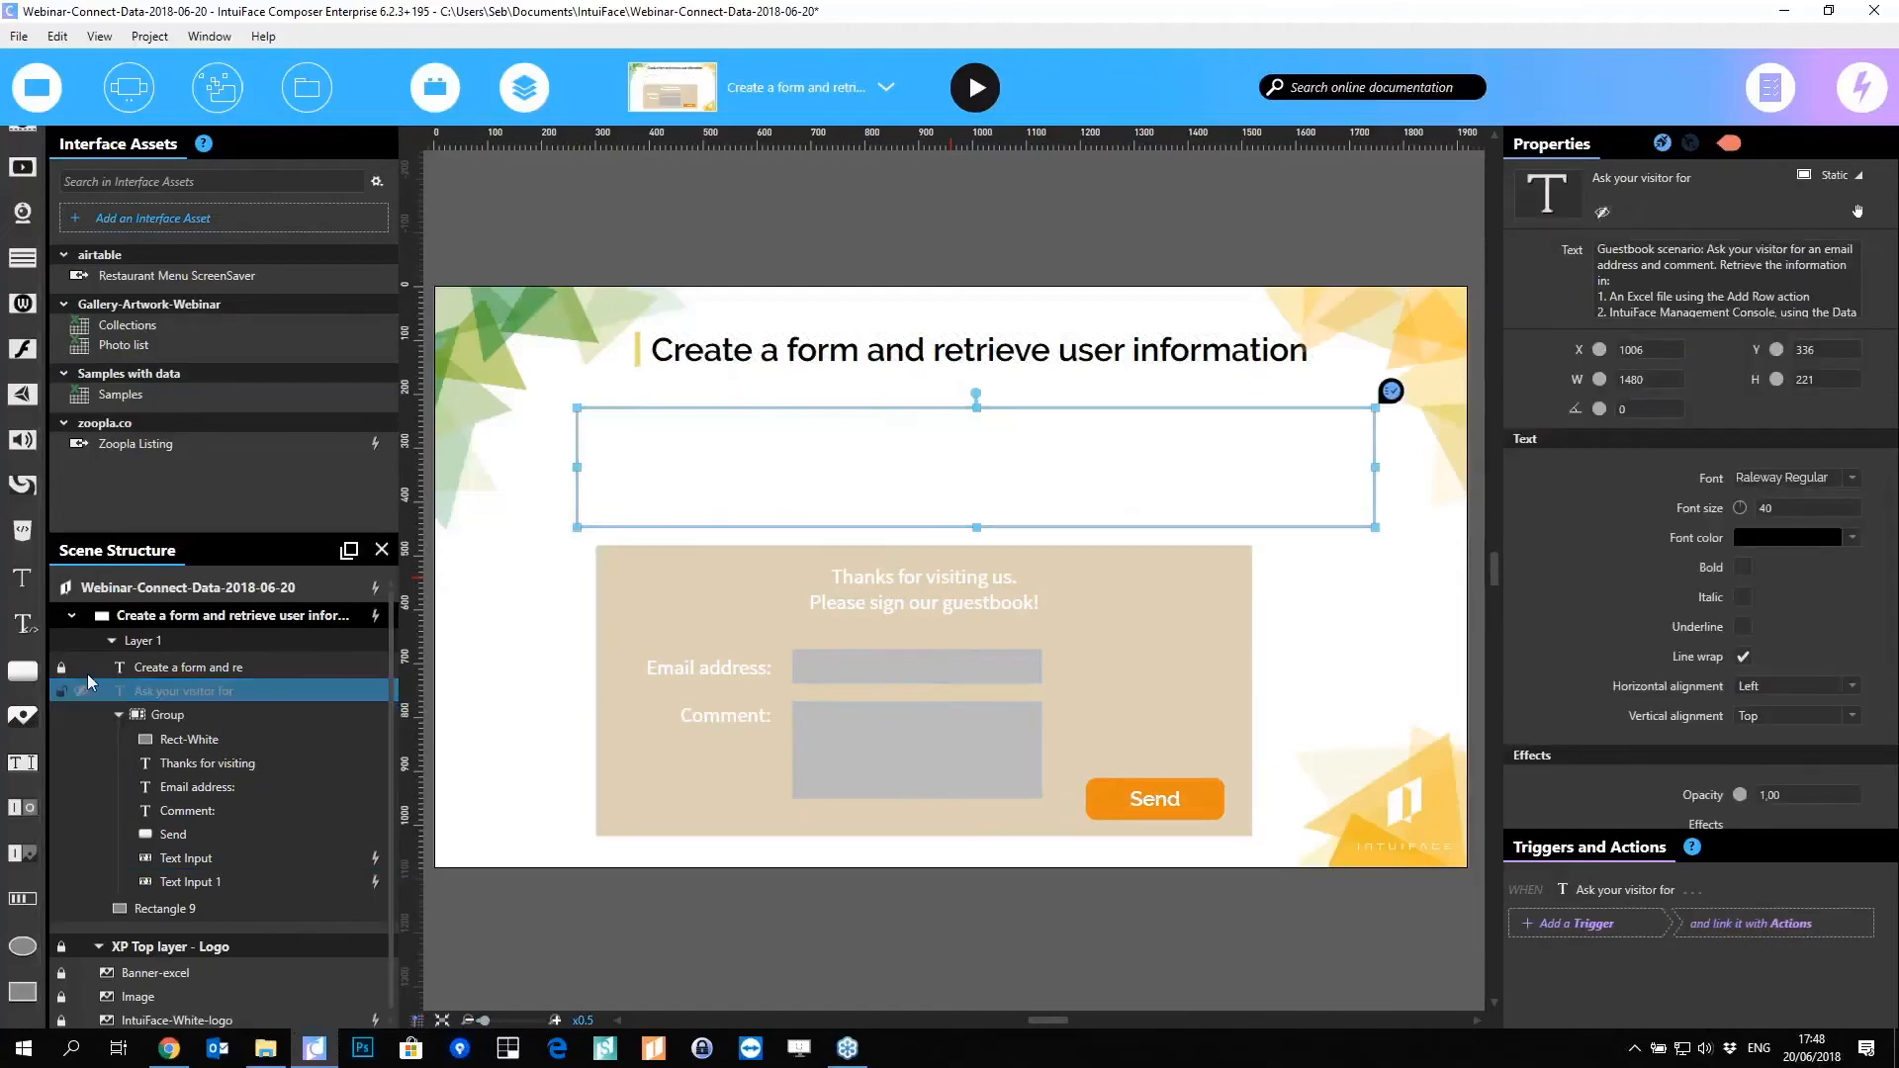
{"action": "left_click", "coordinate": [59, 691]}
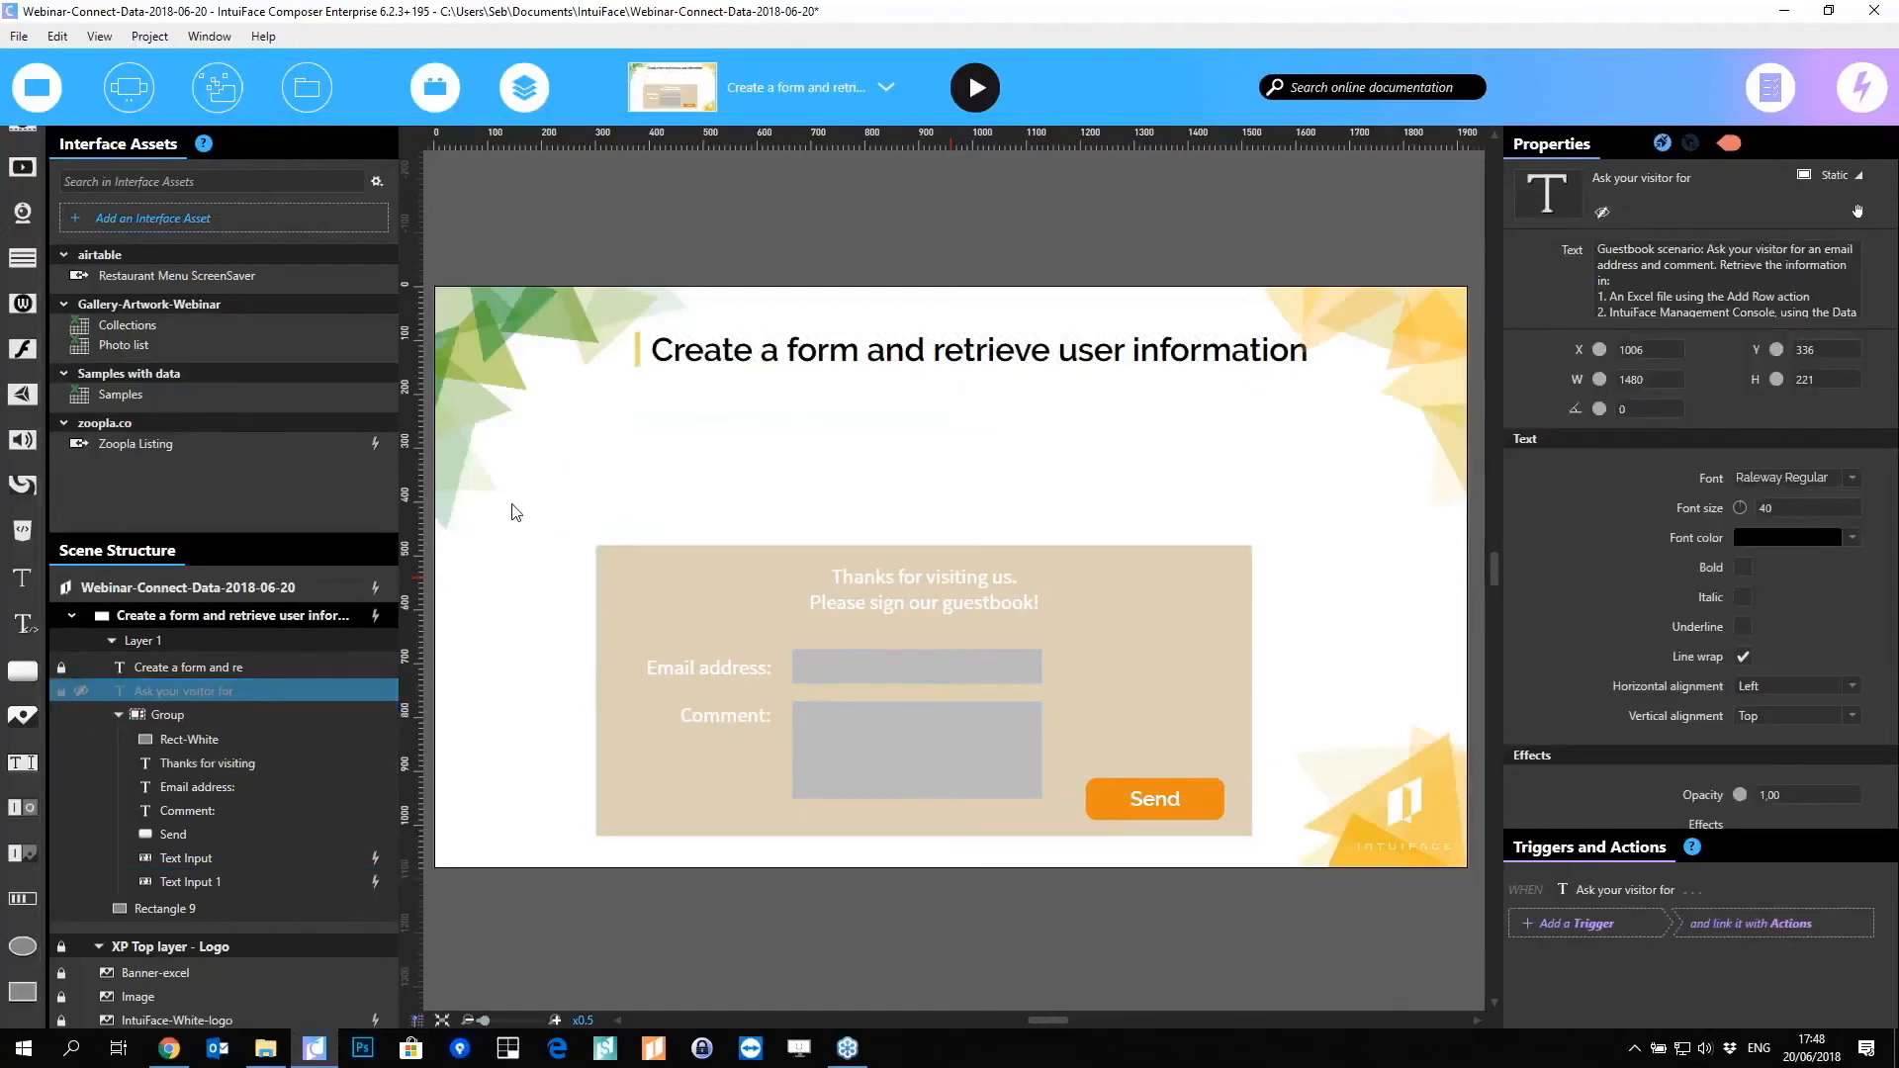
{"action": "left_click", "coordinate": [710, 590]}
{"action": "left_click_drag", "start_coordinate": [722, 615], "coordinate": [720, 460]}
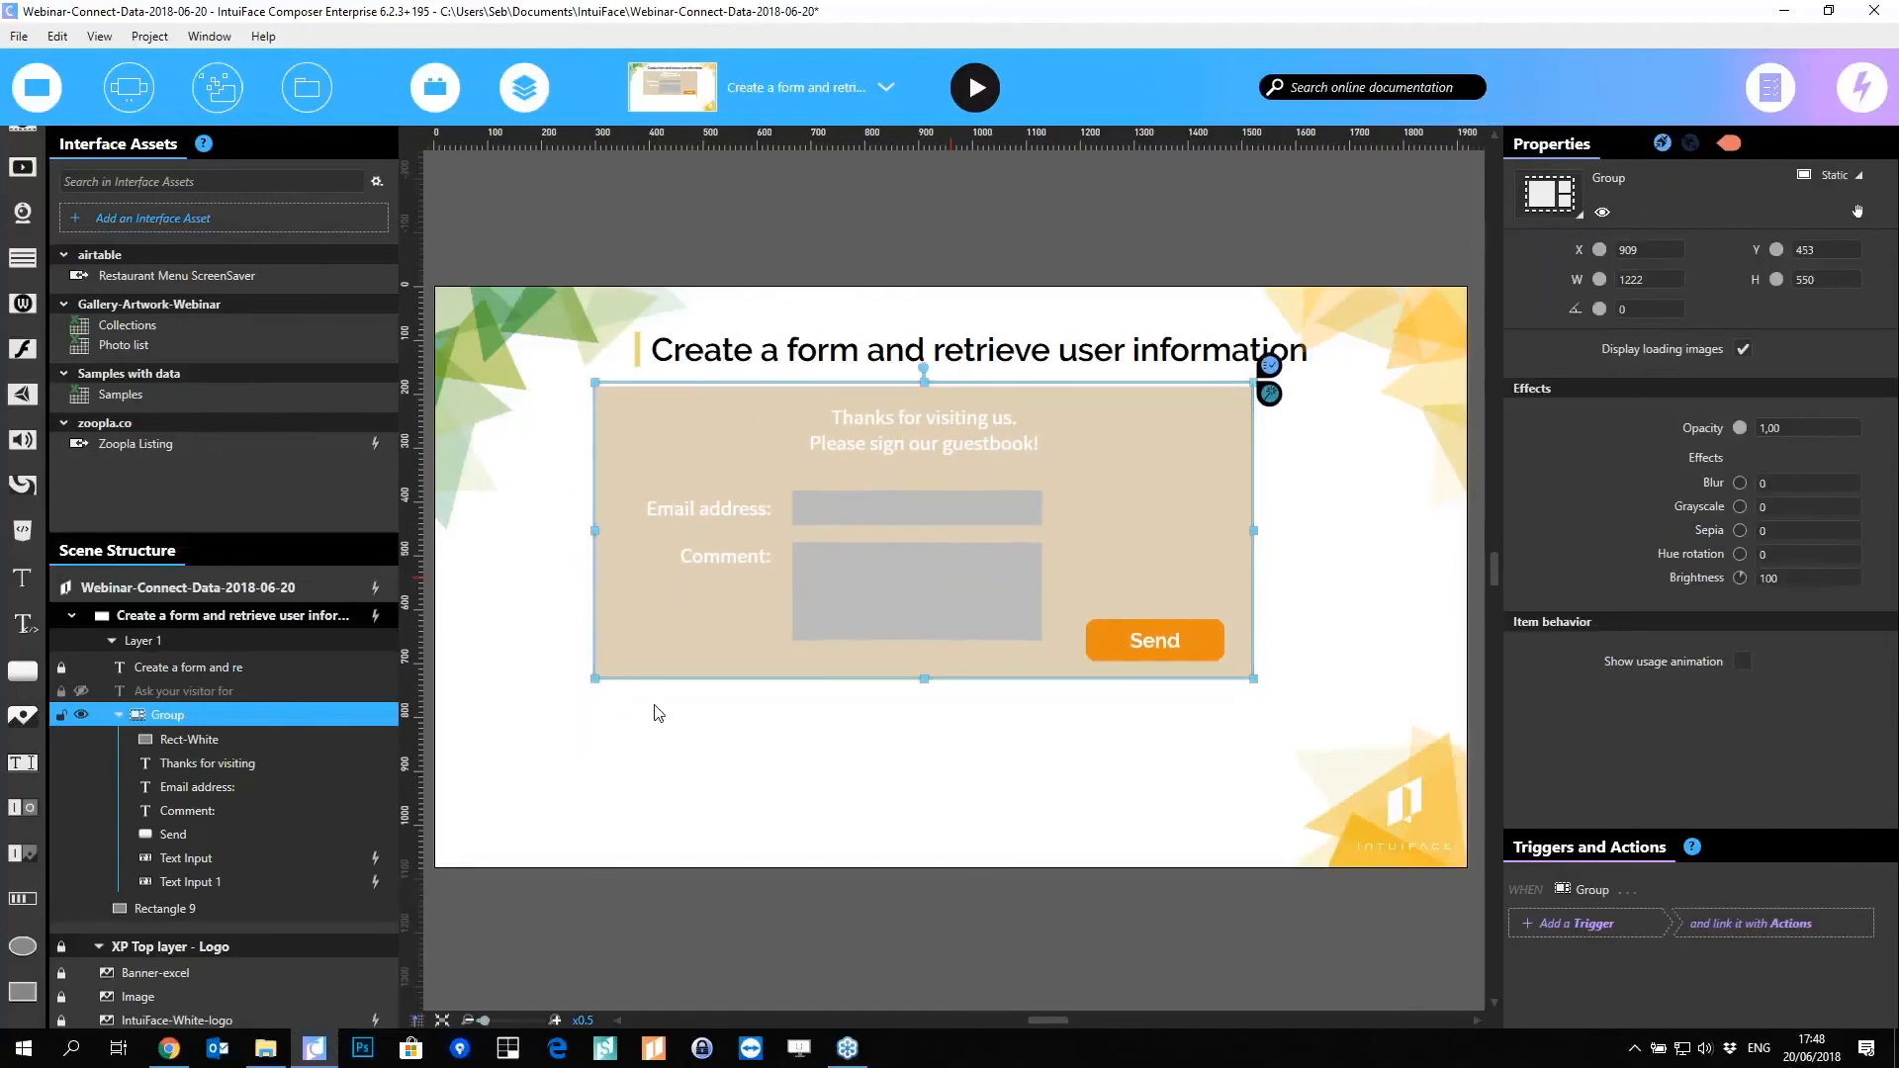
{"action": "left_click", "coordinate": [883, 789]}
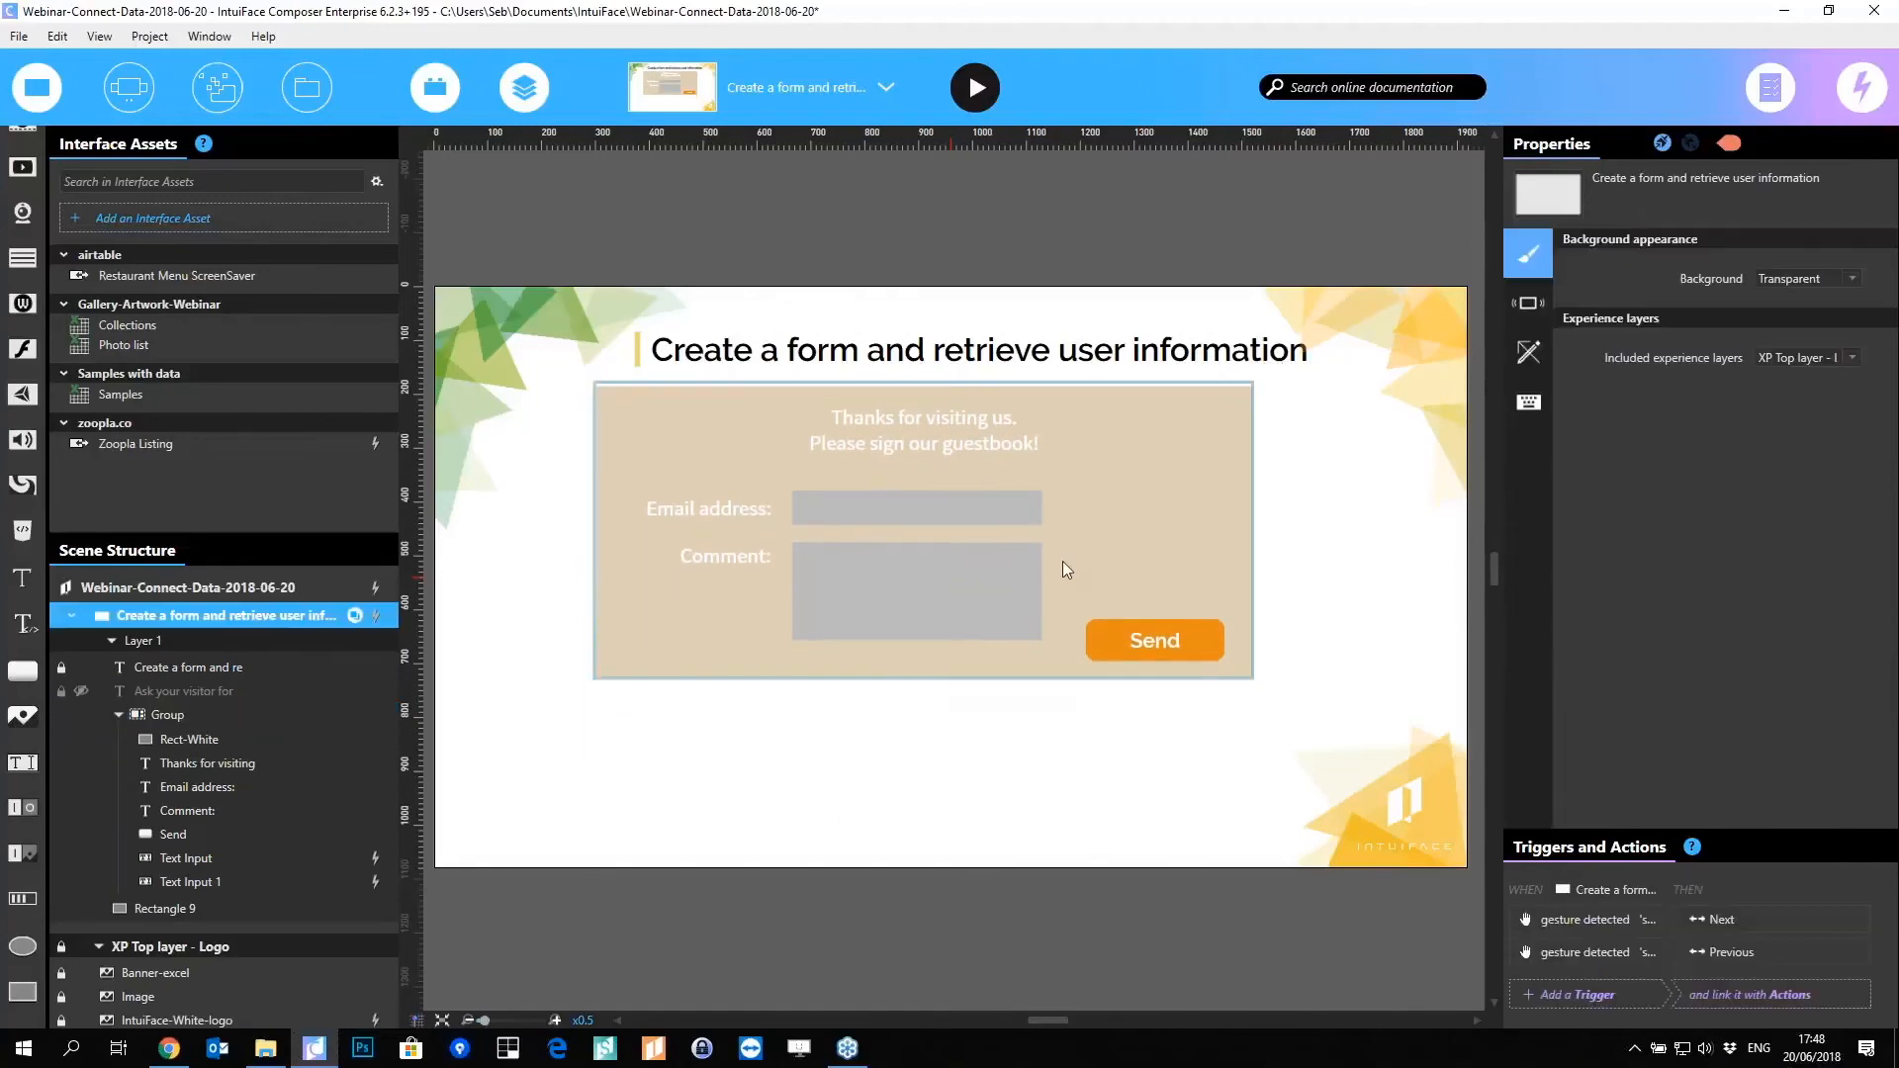
{"action": "left_click", "coordinate": [1124, 641]}
{"action": "left_click_drag", "start_coordinate": [1125, 641], "coordinate": [1125, 621]}
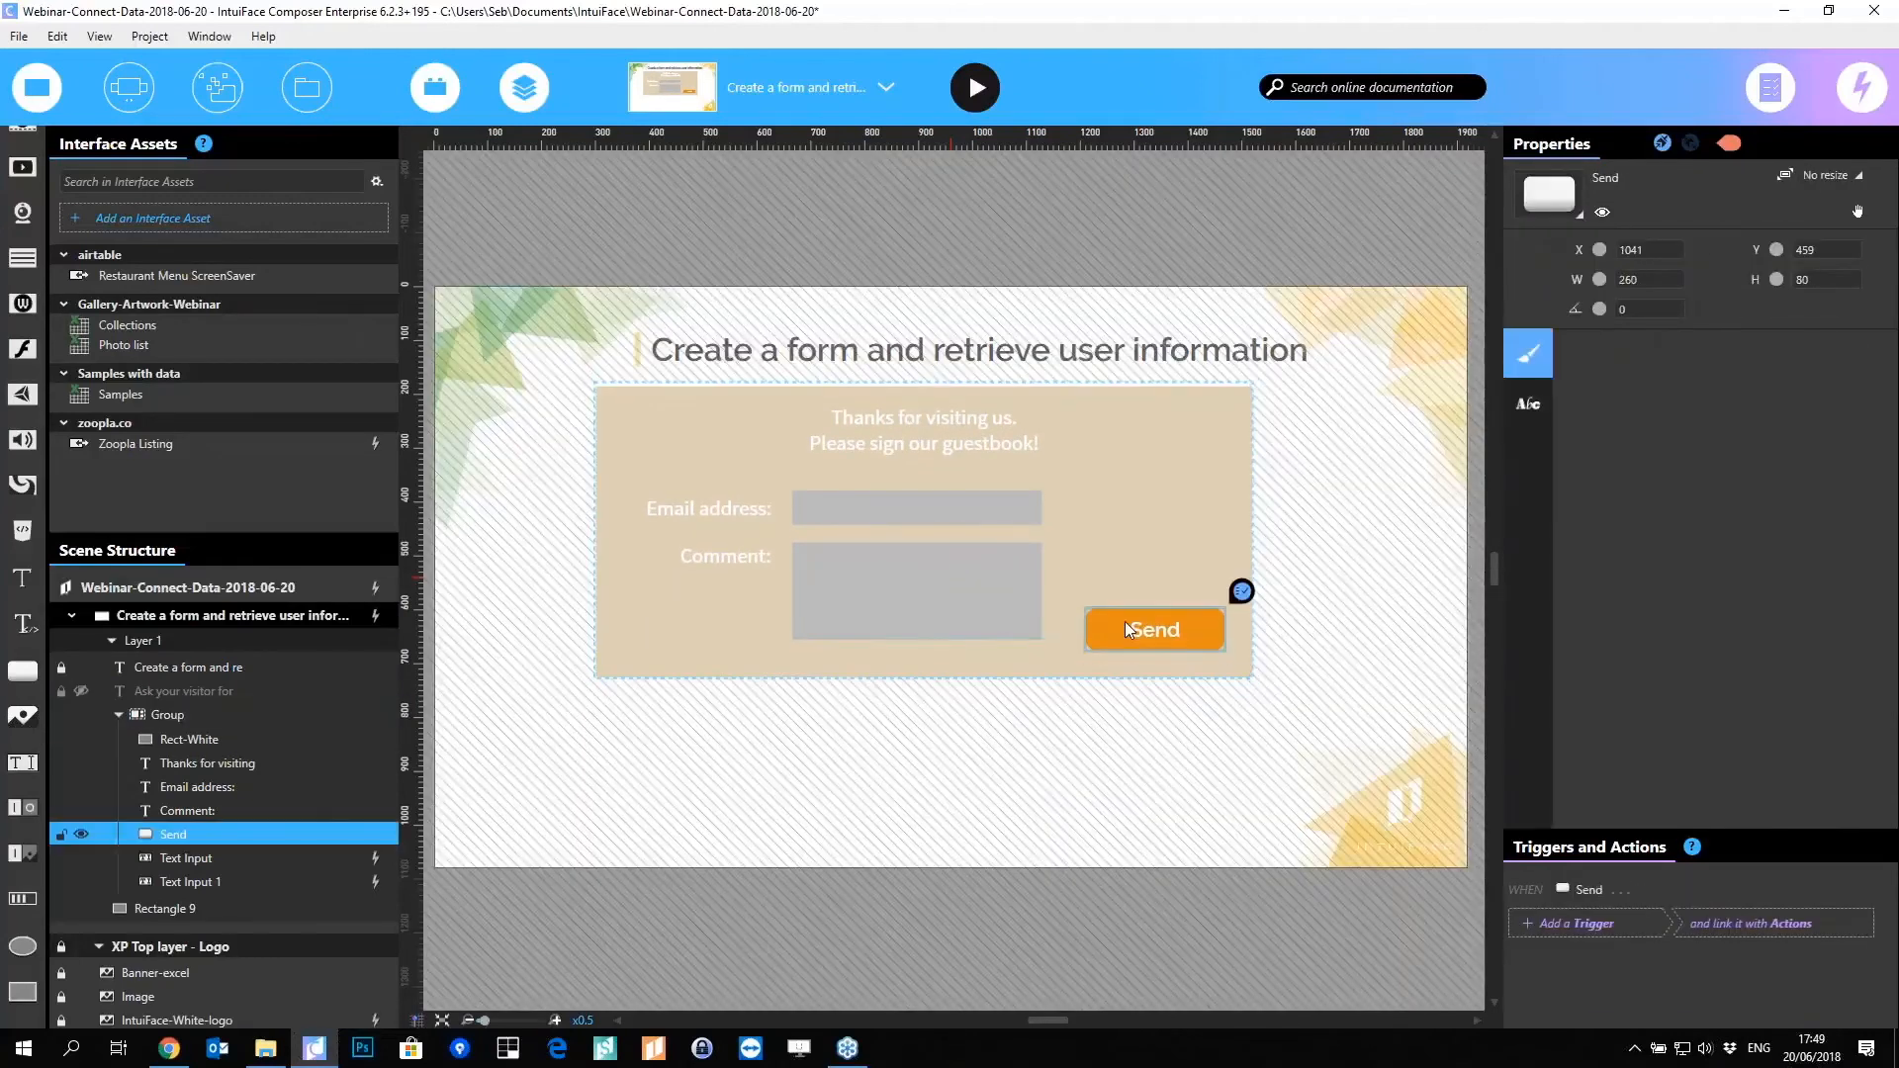
Step: Rename the two inputs to Email Text Input and Comment Text Input
{"action": "left_click", "coordinate": [829, 500]}
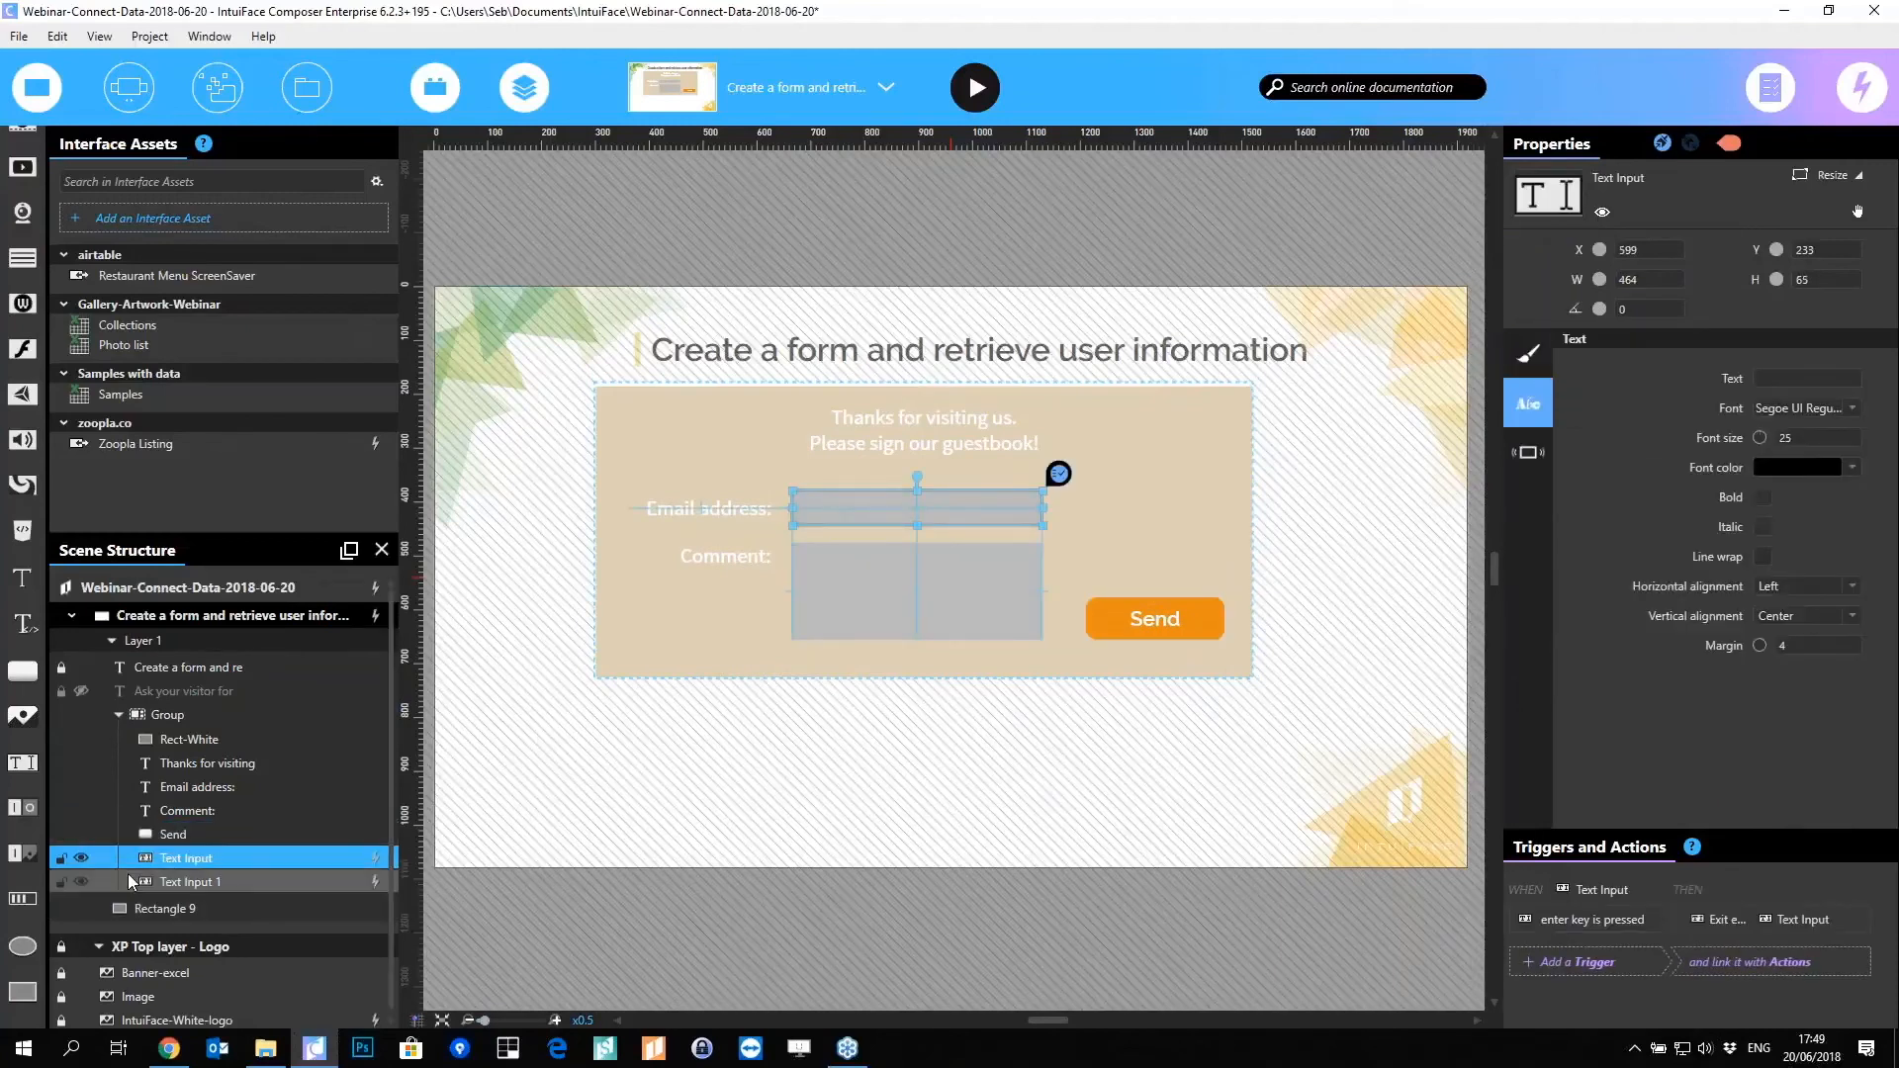
{"action": "double_click", "coordinate": [178, 858]}
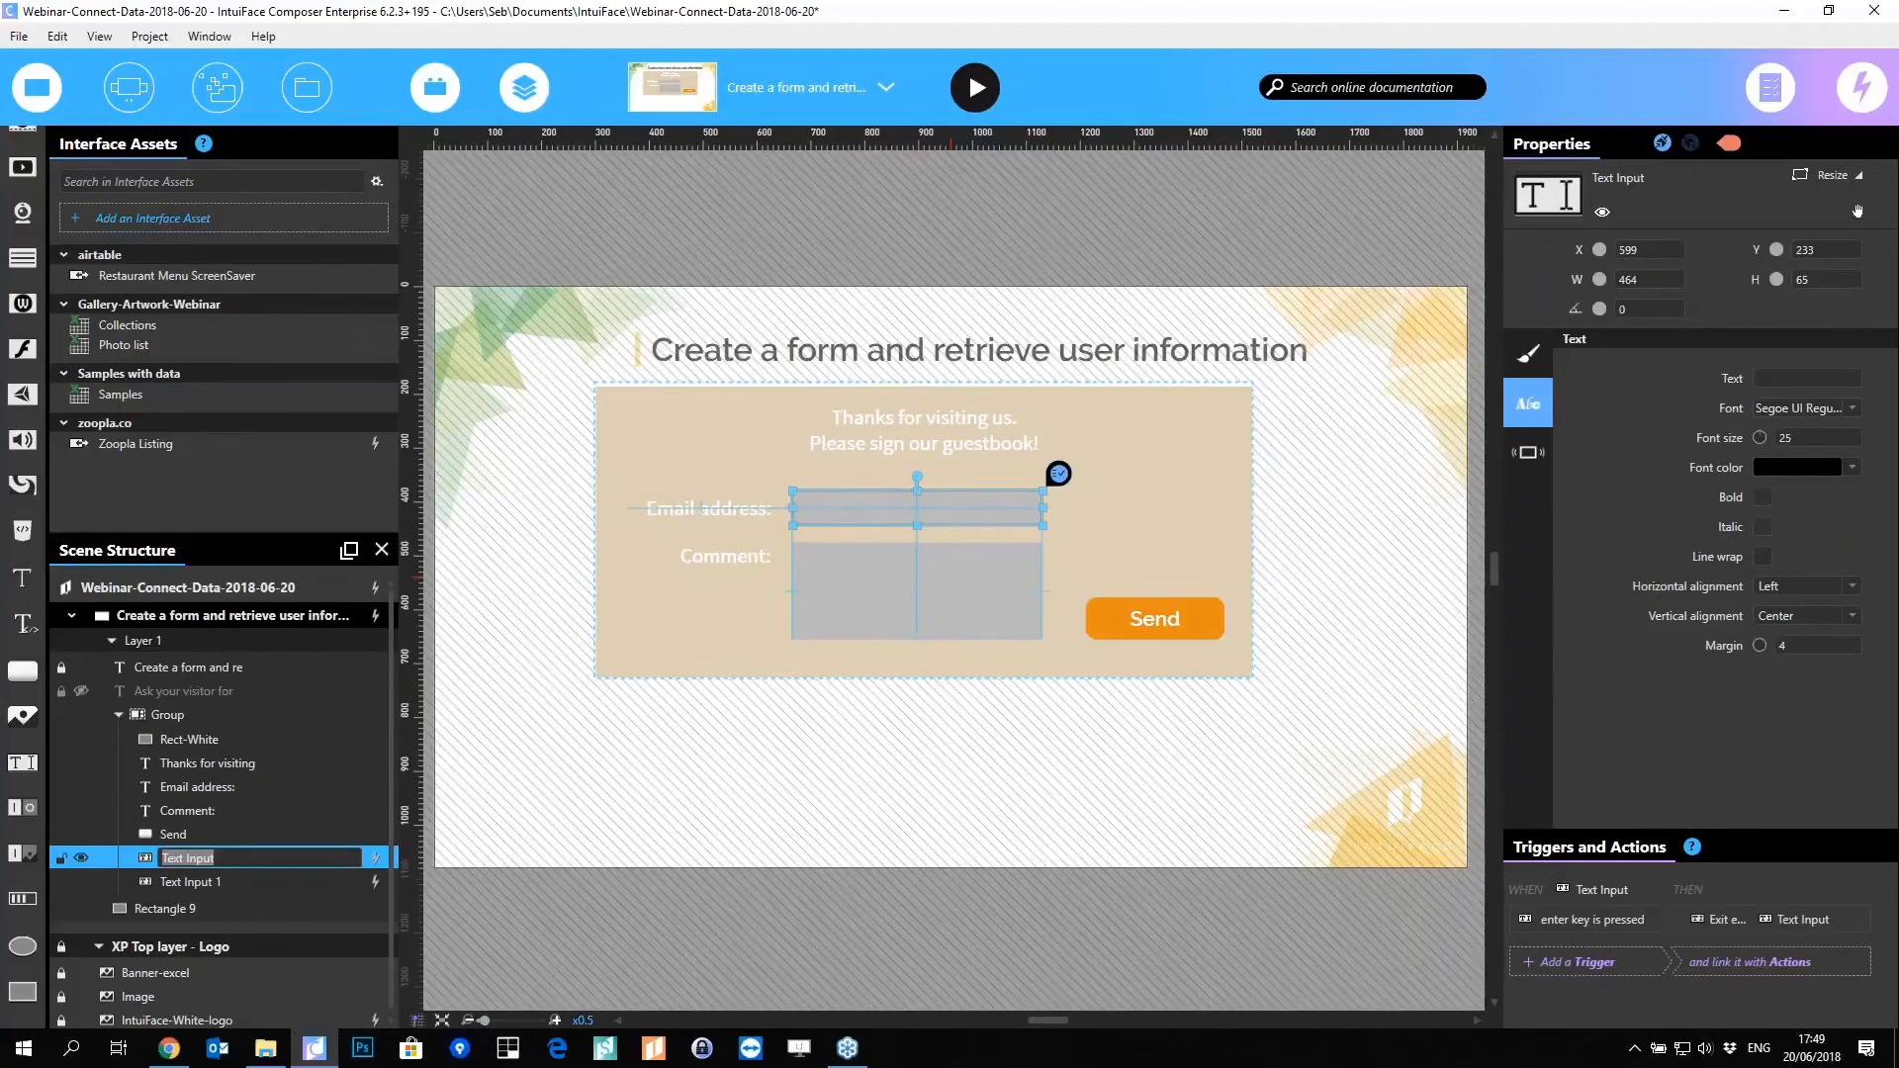
{"action": "type", "text": "Email"}
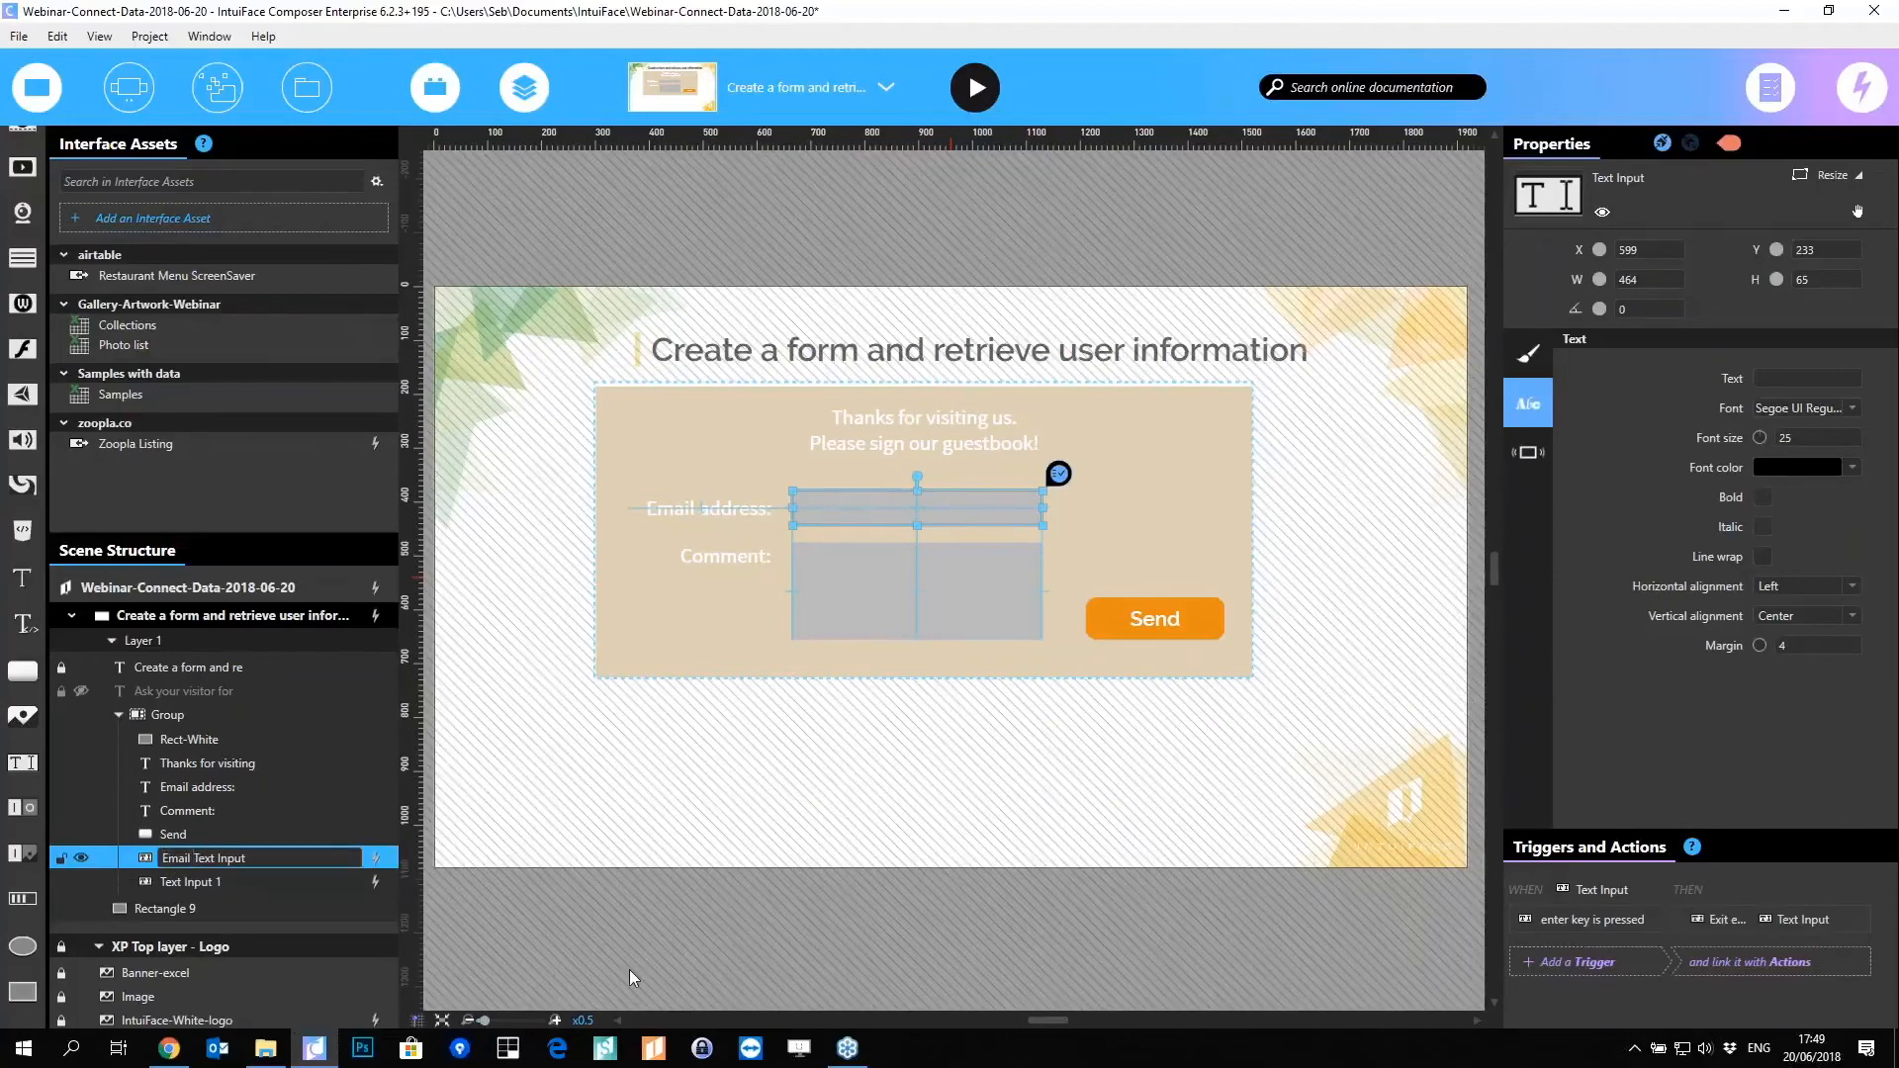
{"action": "key", "text": "Return"}
{"action": "double_click", "coordinate": [188, 882]}
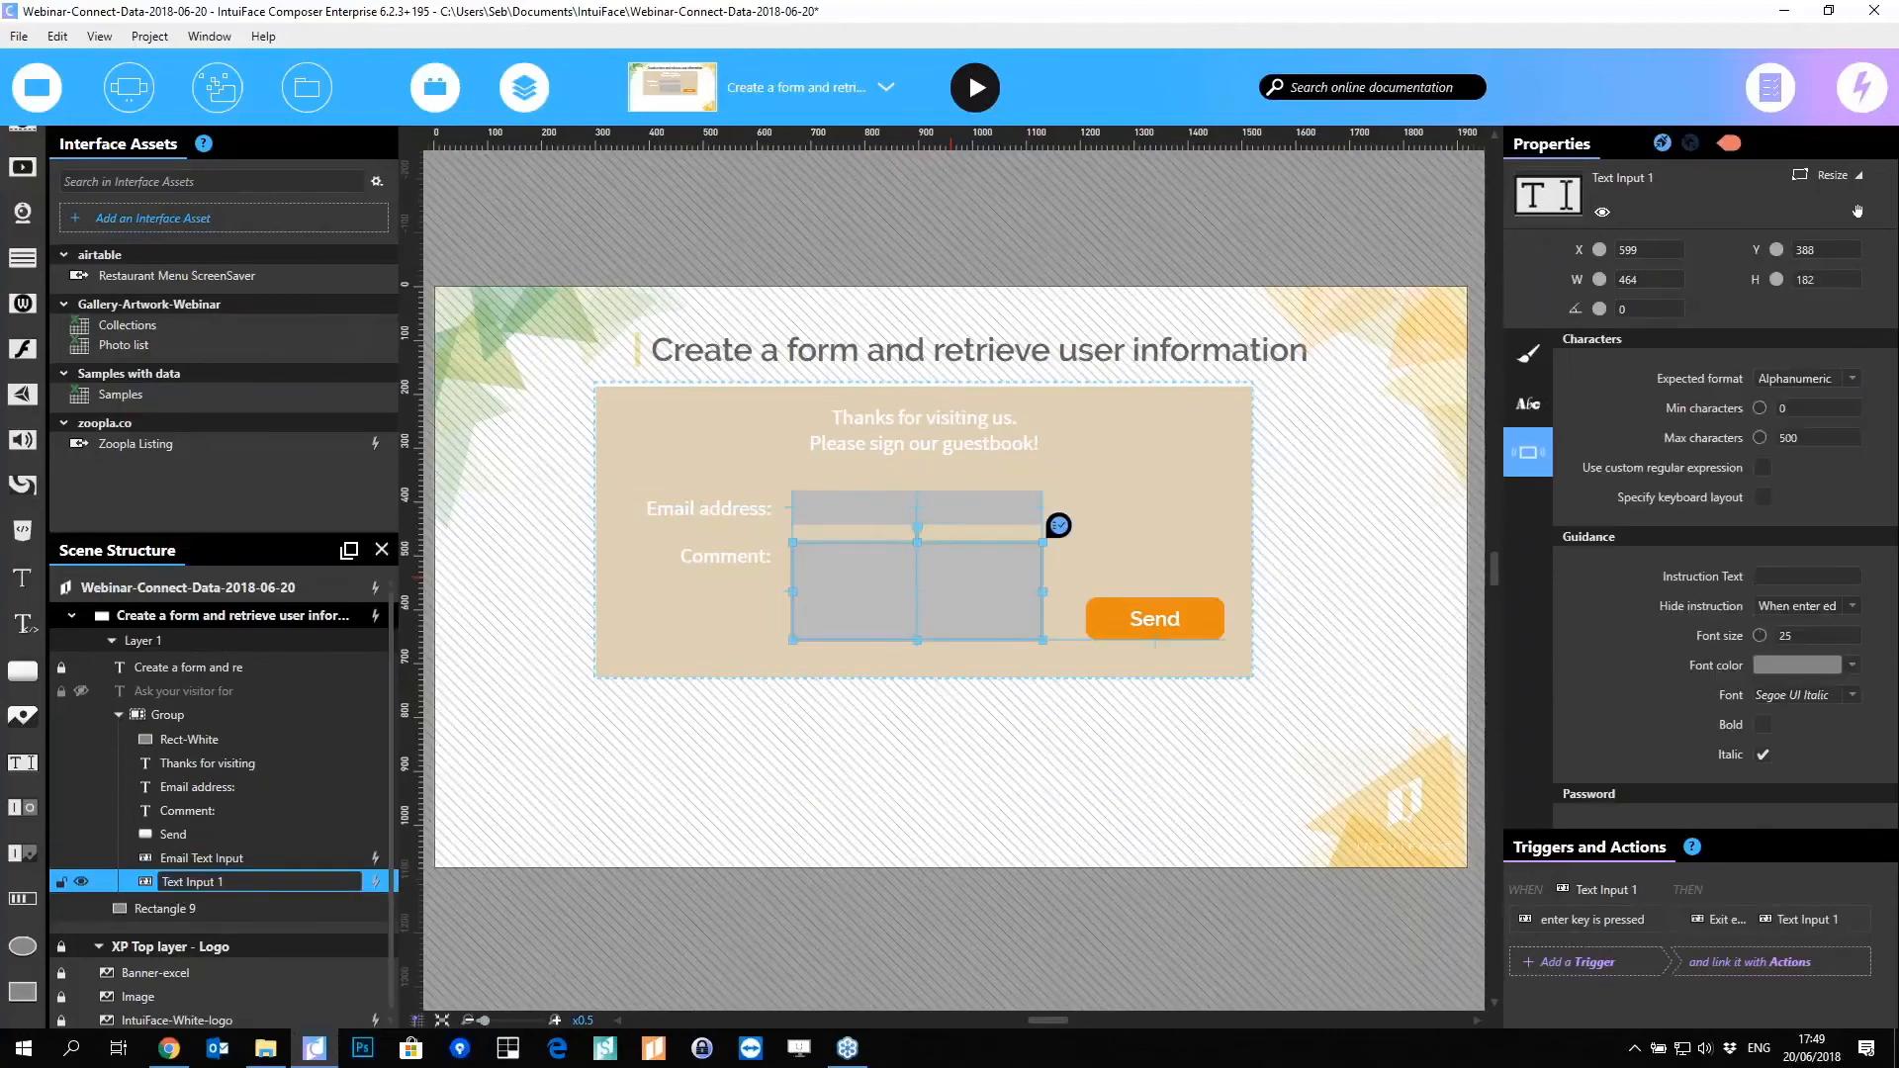
{"action": "key", "text": "Home"}
{"action": "type", "text": "Comment"}
{"action": "key", "text": "Return"}
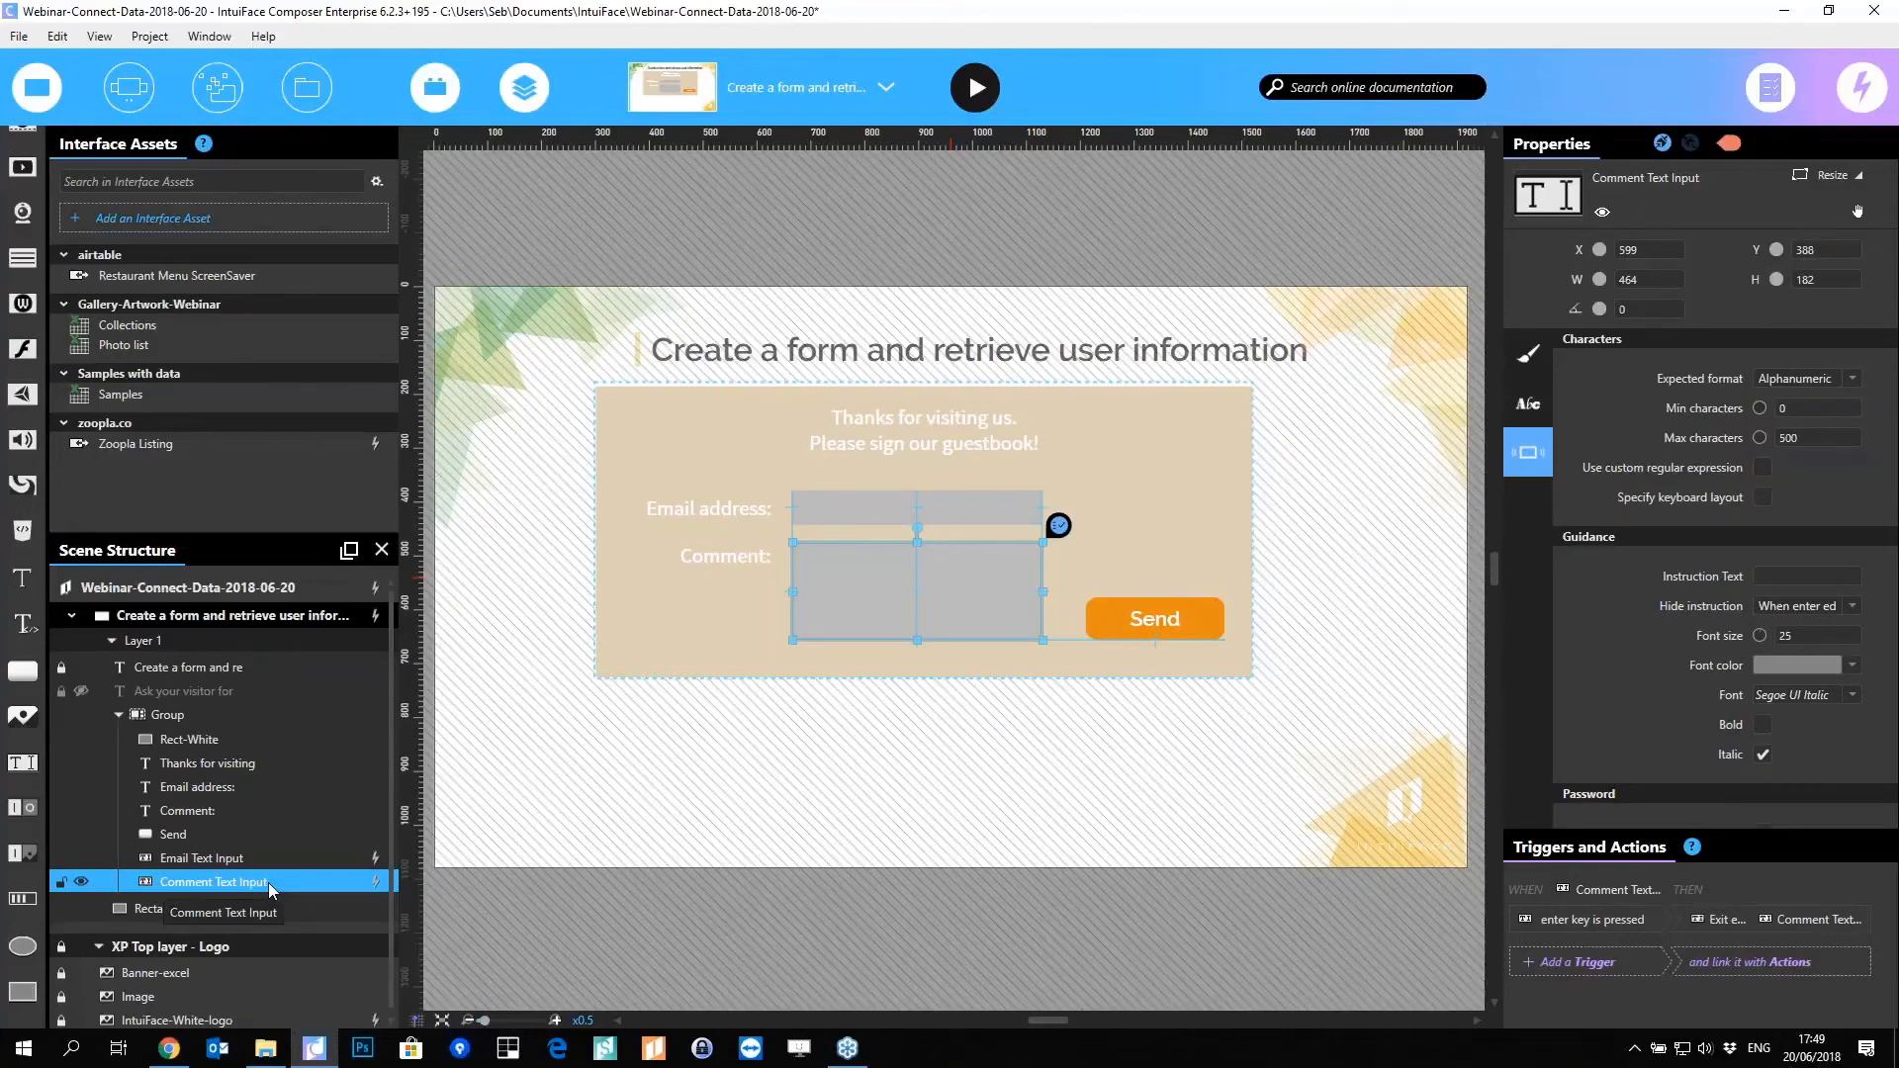
{"action": "left_click", "coordinate": [613, 733]}
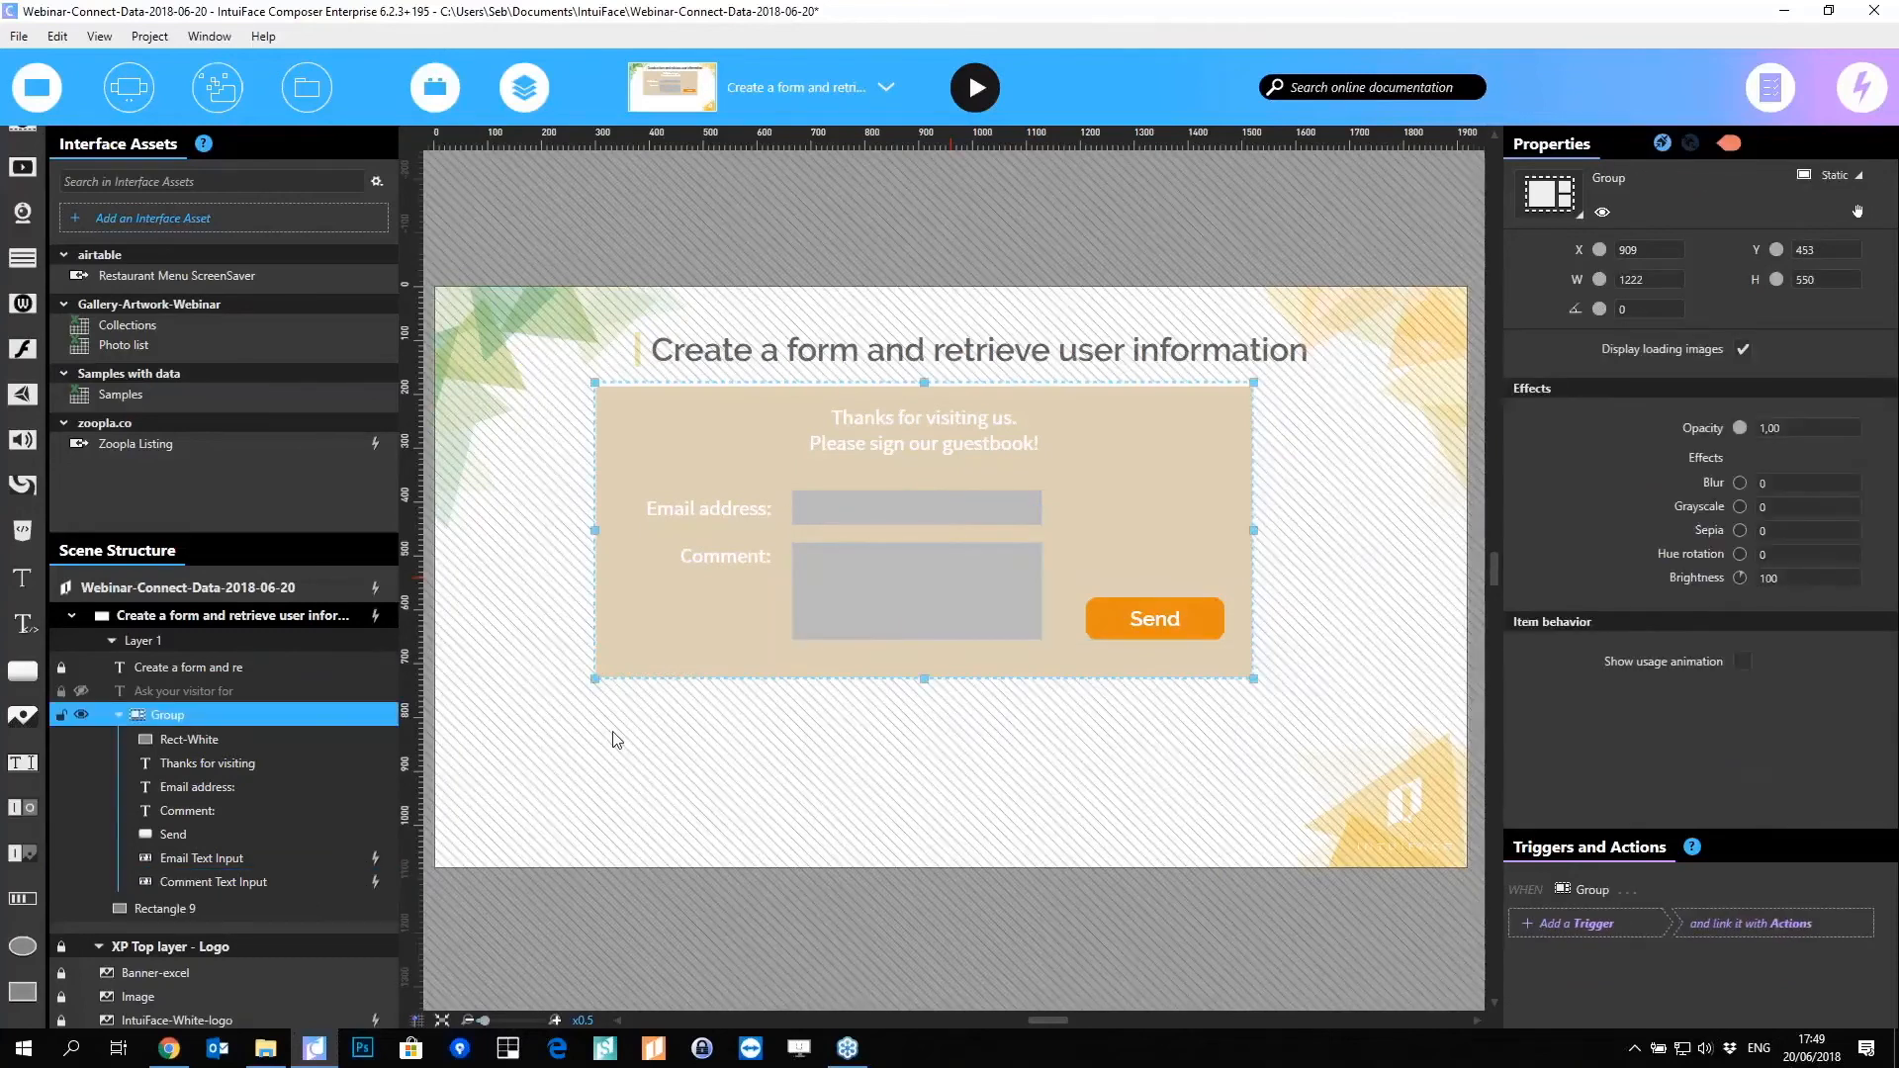
{"action": "left_click", "coordinate": [613, 739]}
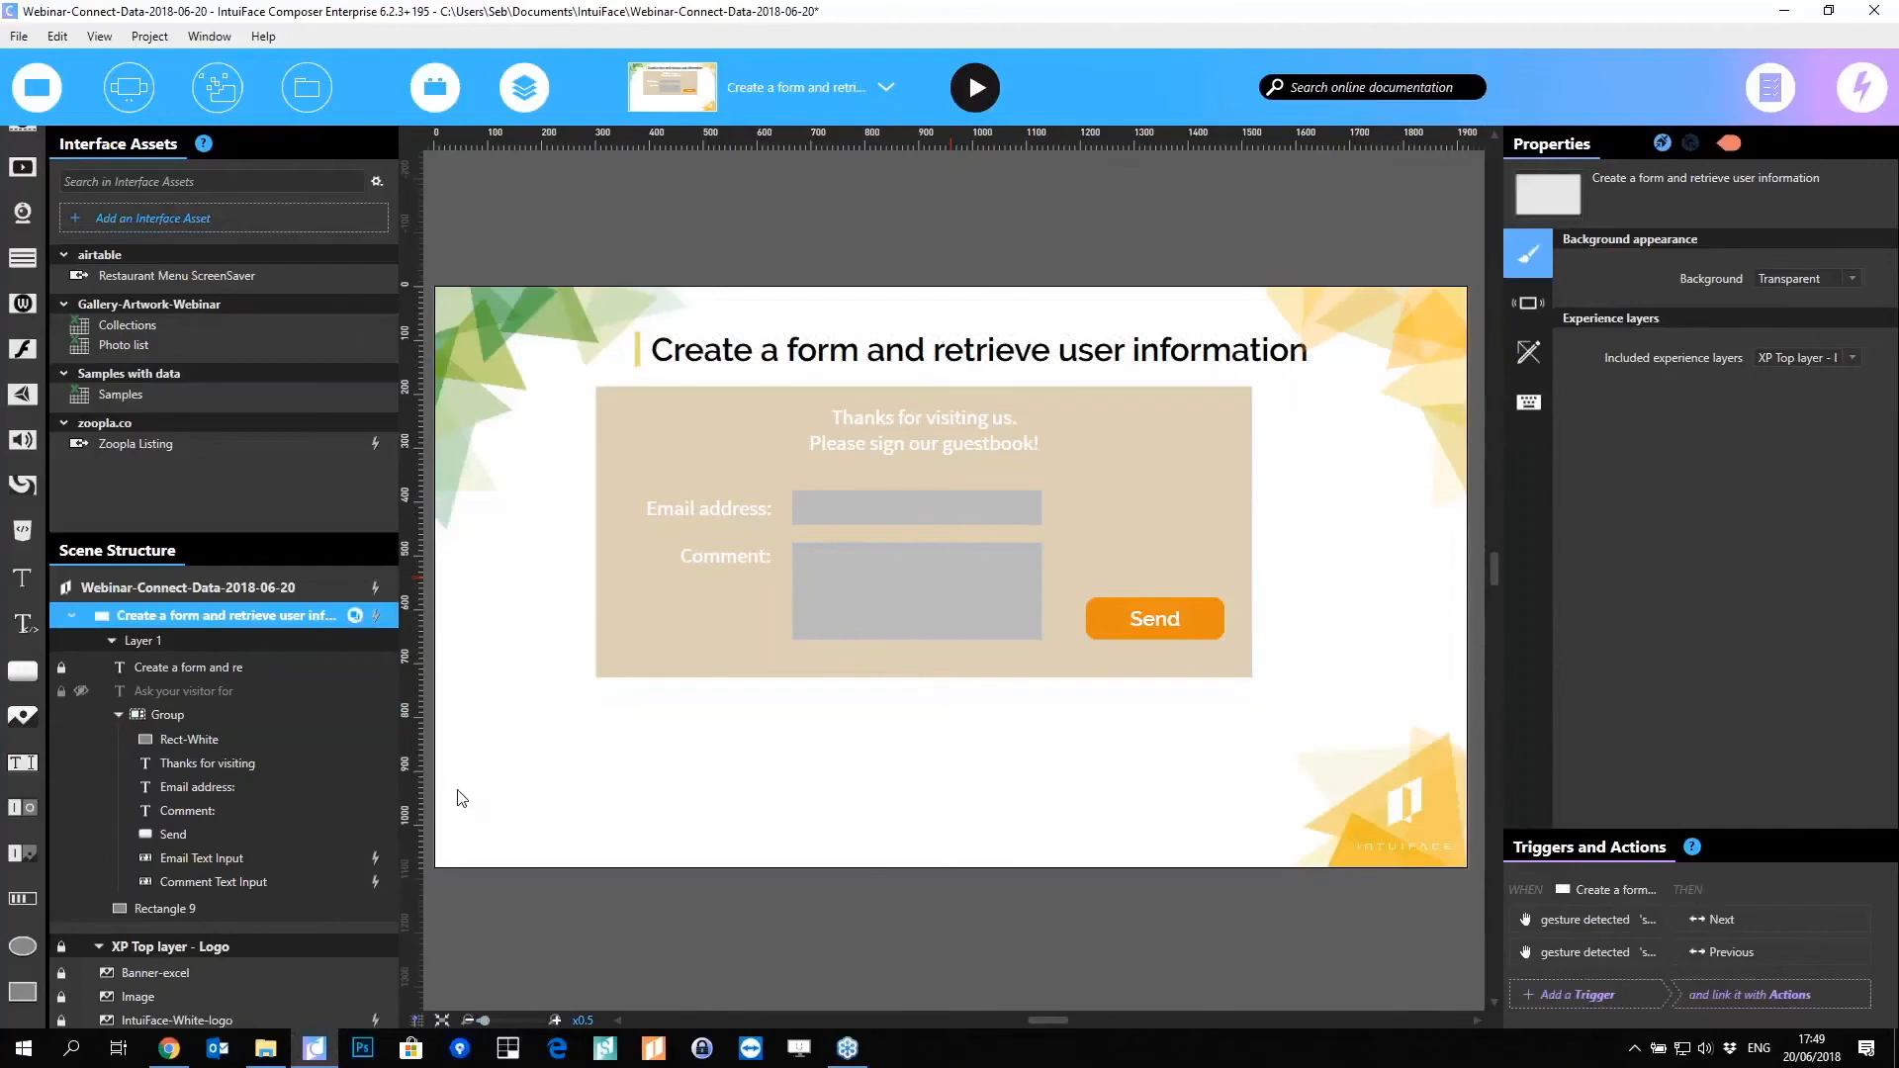
Step: Open UserForm.xlsx in Excel and check its Email and Comment header row
{"action": "left_click", "coordinate": [265, 1048]}
{"action": "left_click", "coordinate": [1561, 424]}
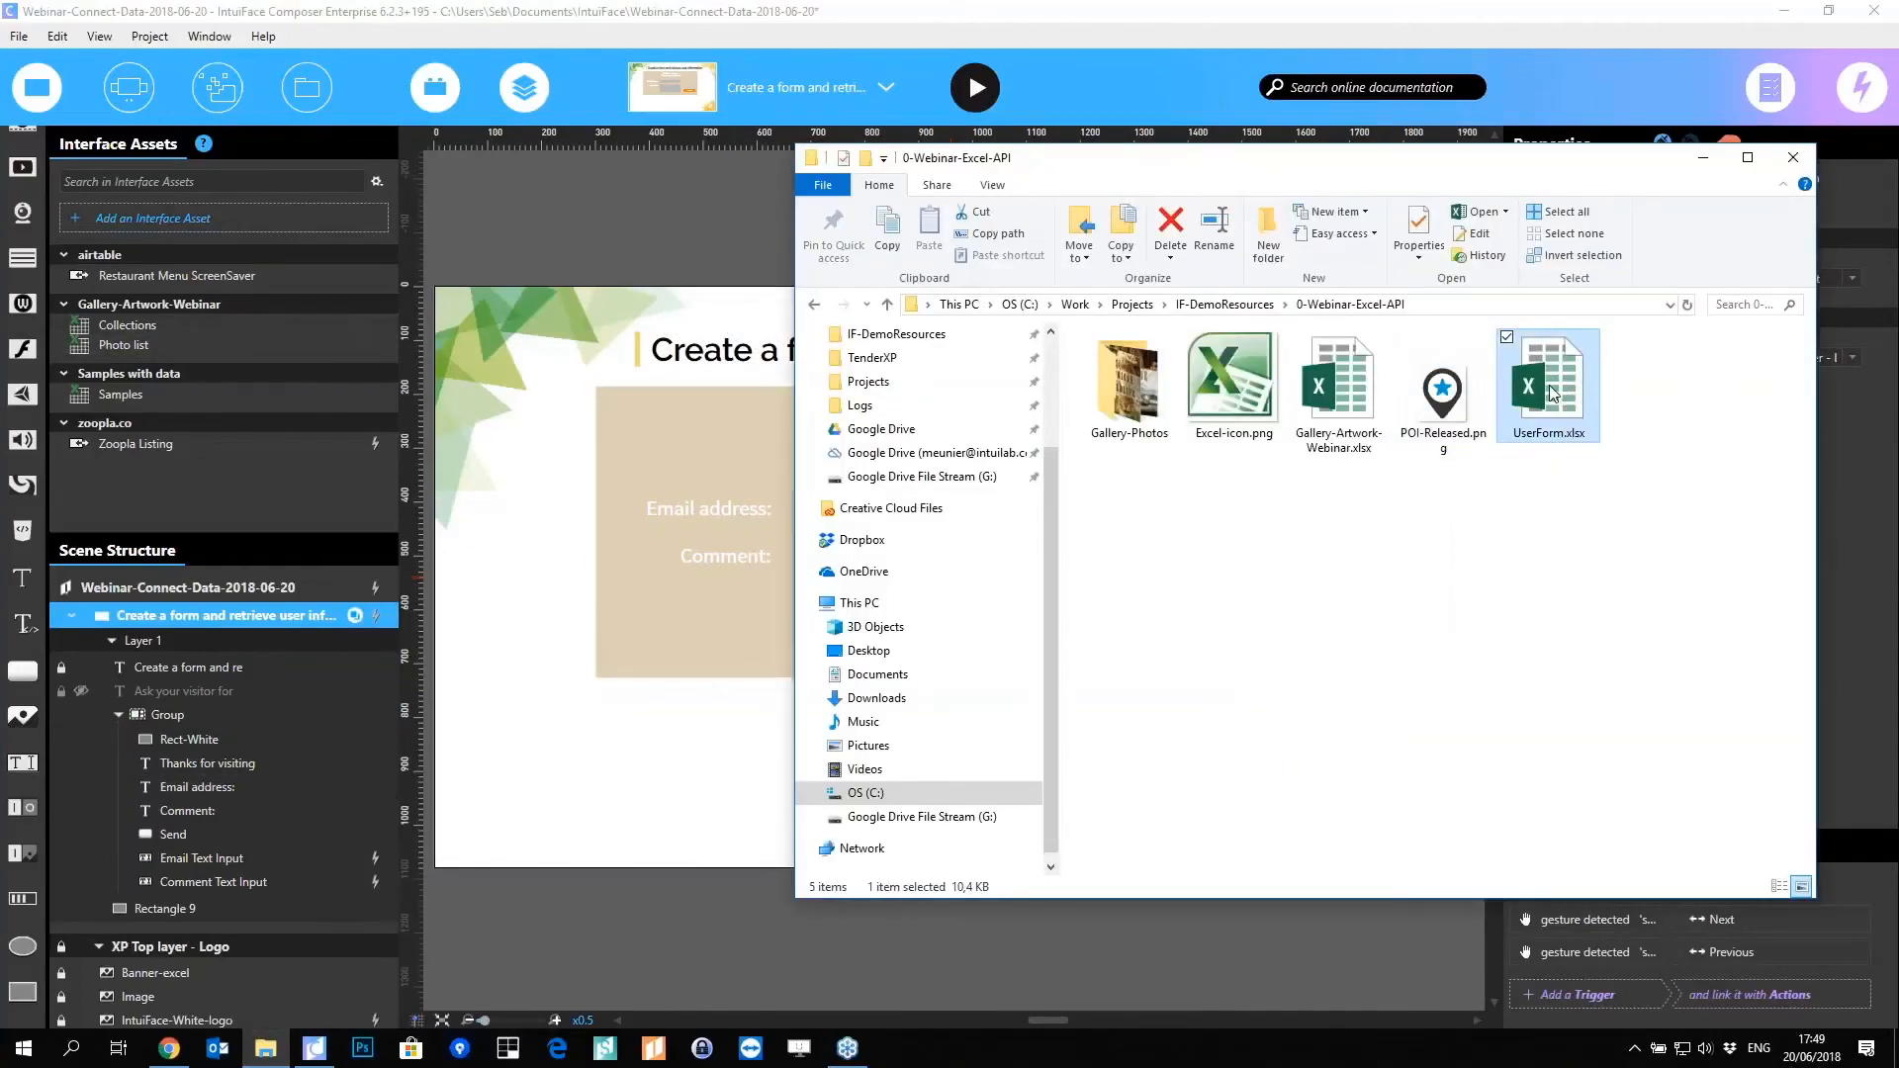
{"action": "double_click", "coordinate": [1552, 393]}
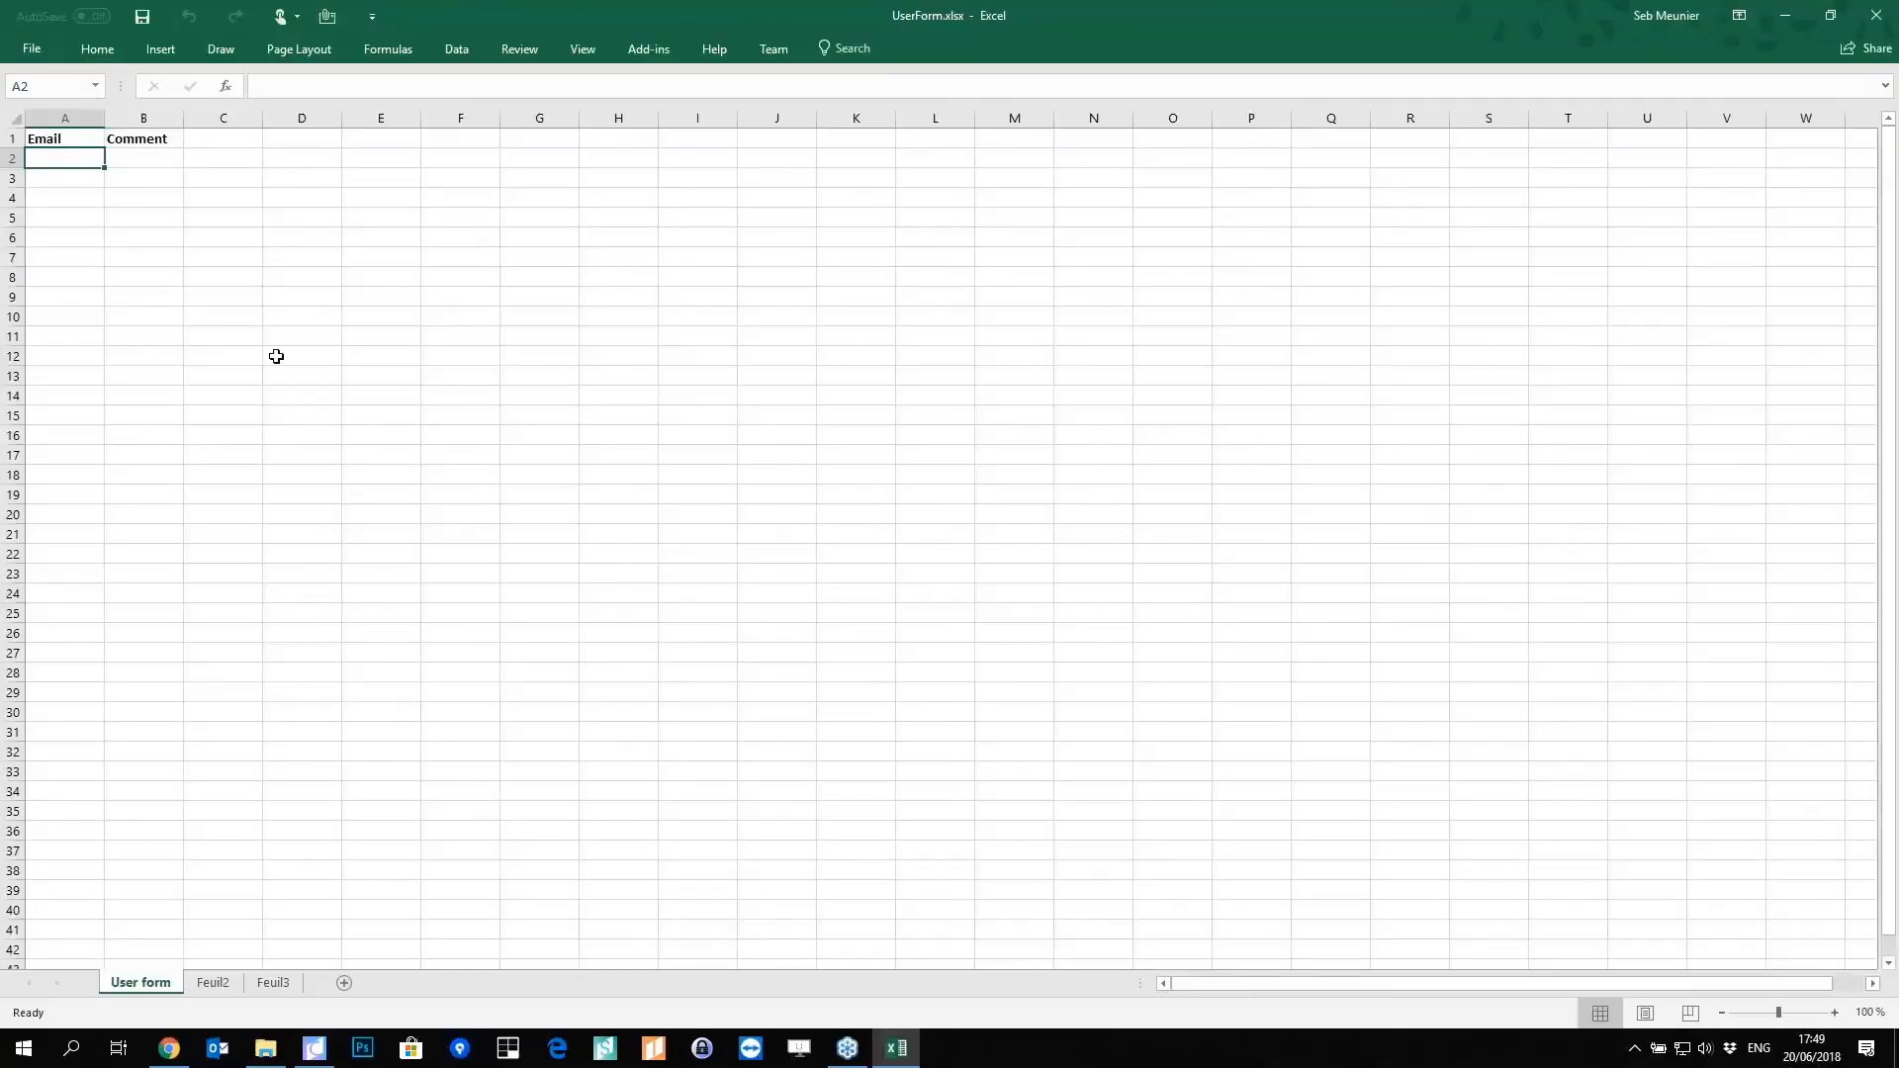
{"action": "scroll", "coordinate": [950, 540], "scroll_direction": "up", "scroll_amount": 8}
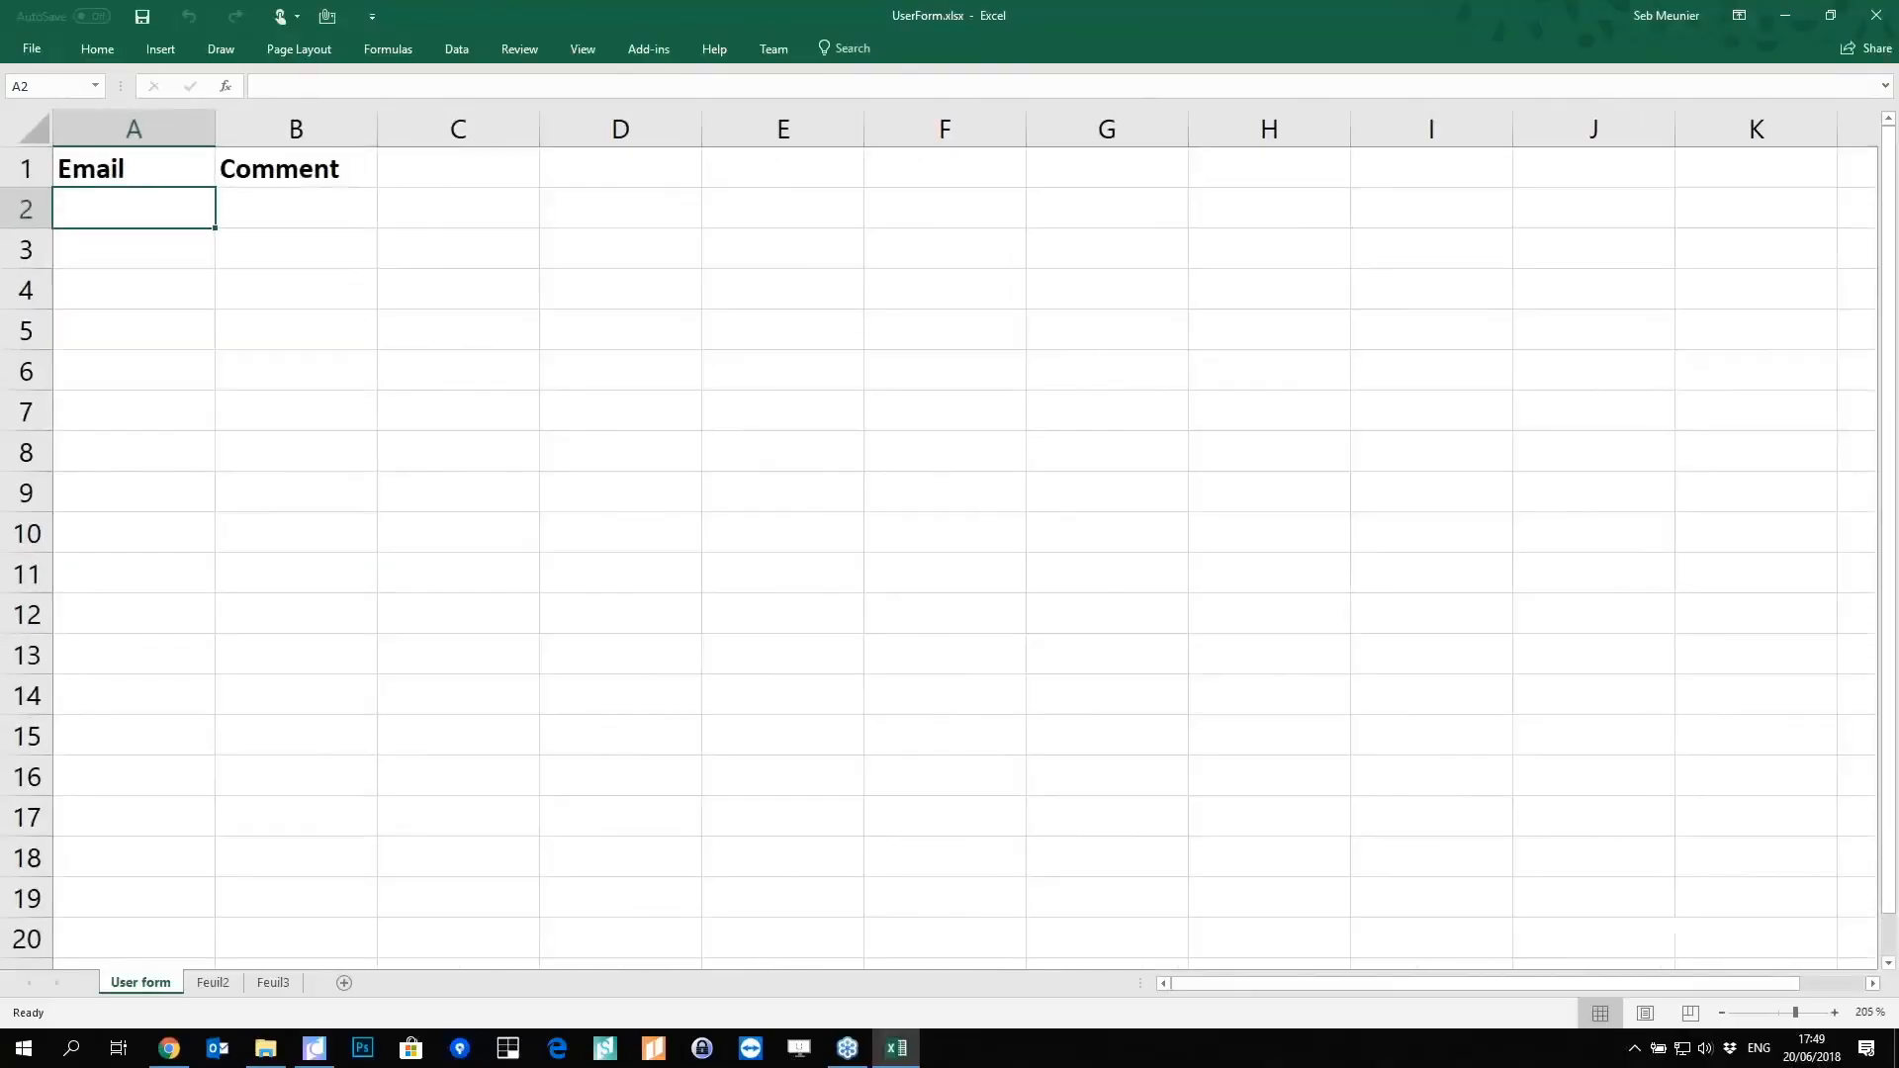
{"action": "left_click", "coordinate": [143, 174]}
{"action": "left_click", "coordinate": [28, 173]}
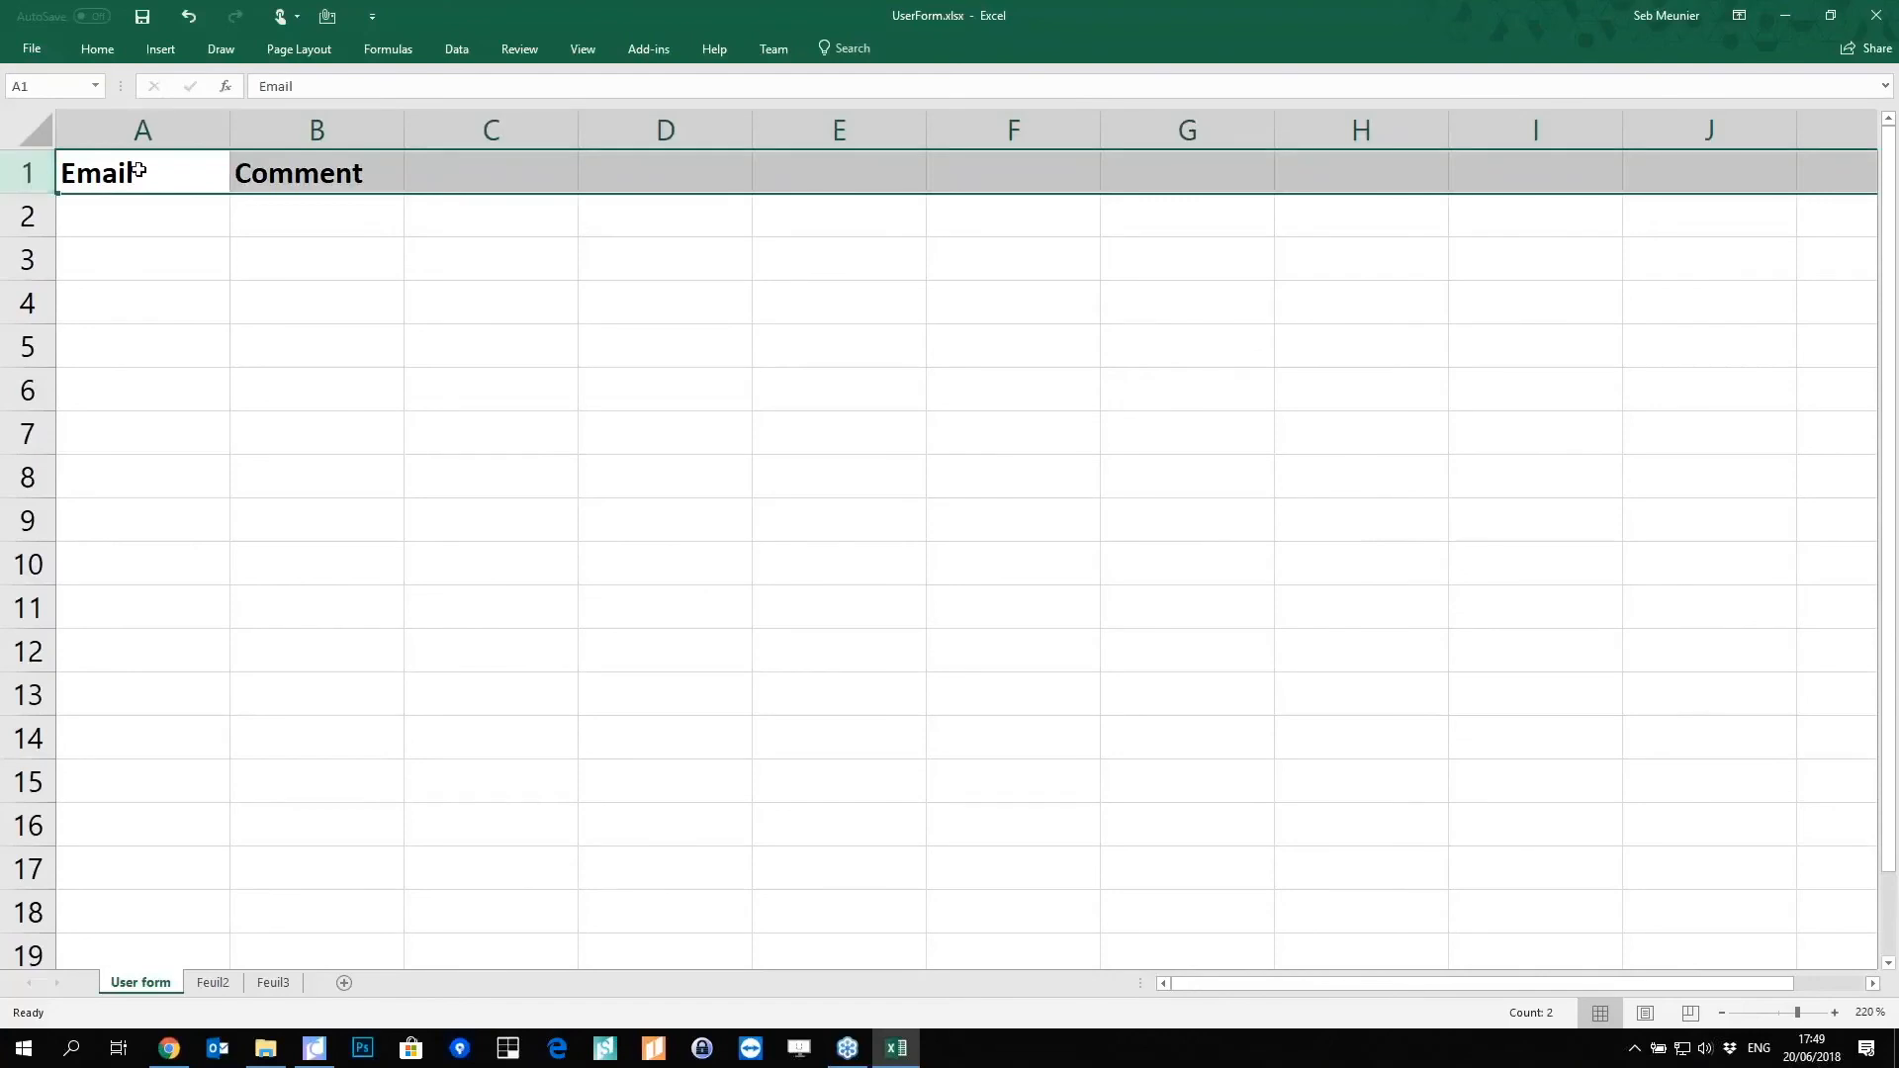
{"action": "left_click", "coordinate": [139, 170]}
{"action": "left_click", "coordinate": [332, 176]}
{"action": "left_click", "coordinate": [161, 175]}
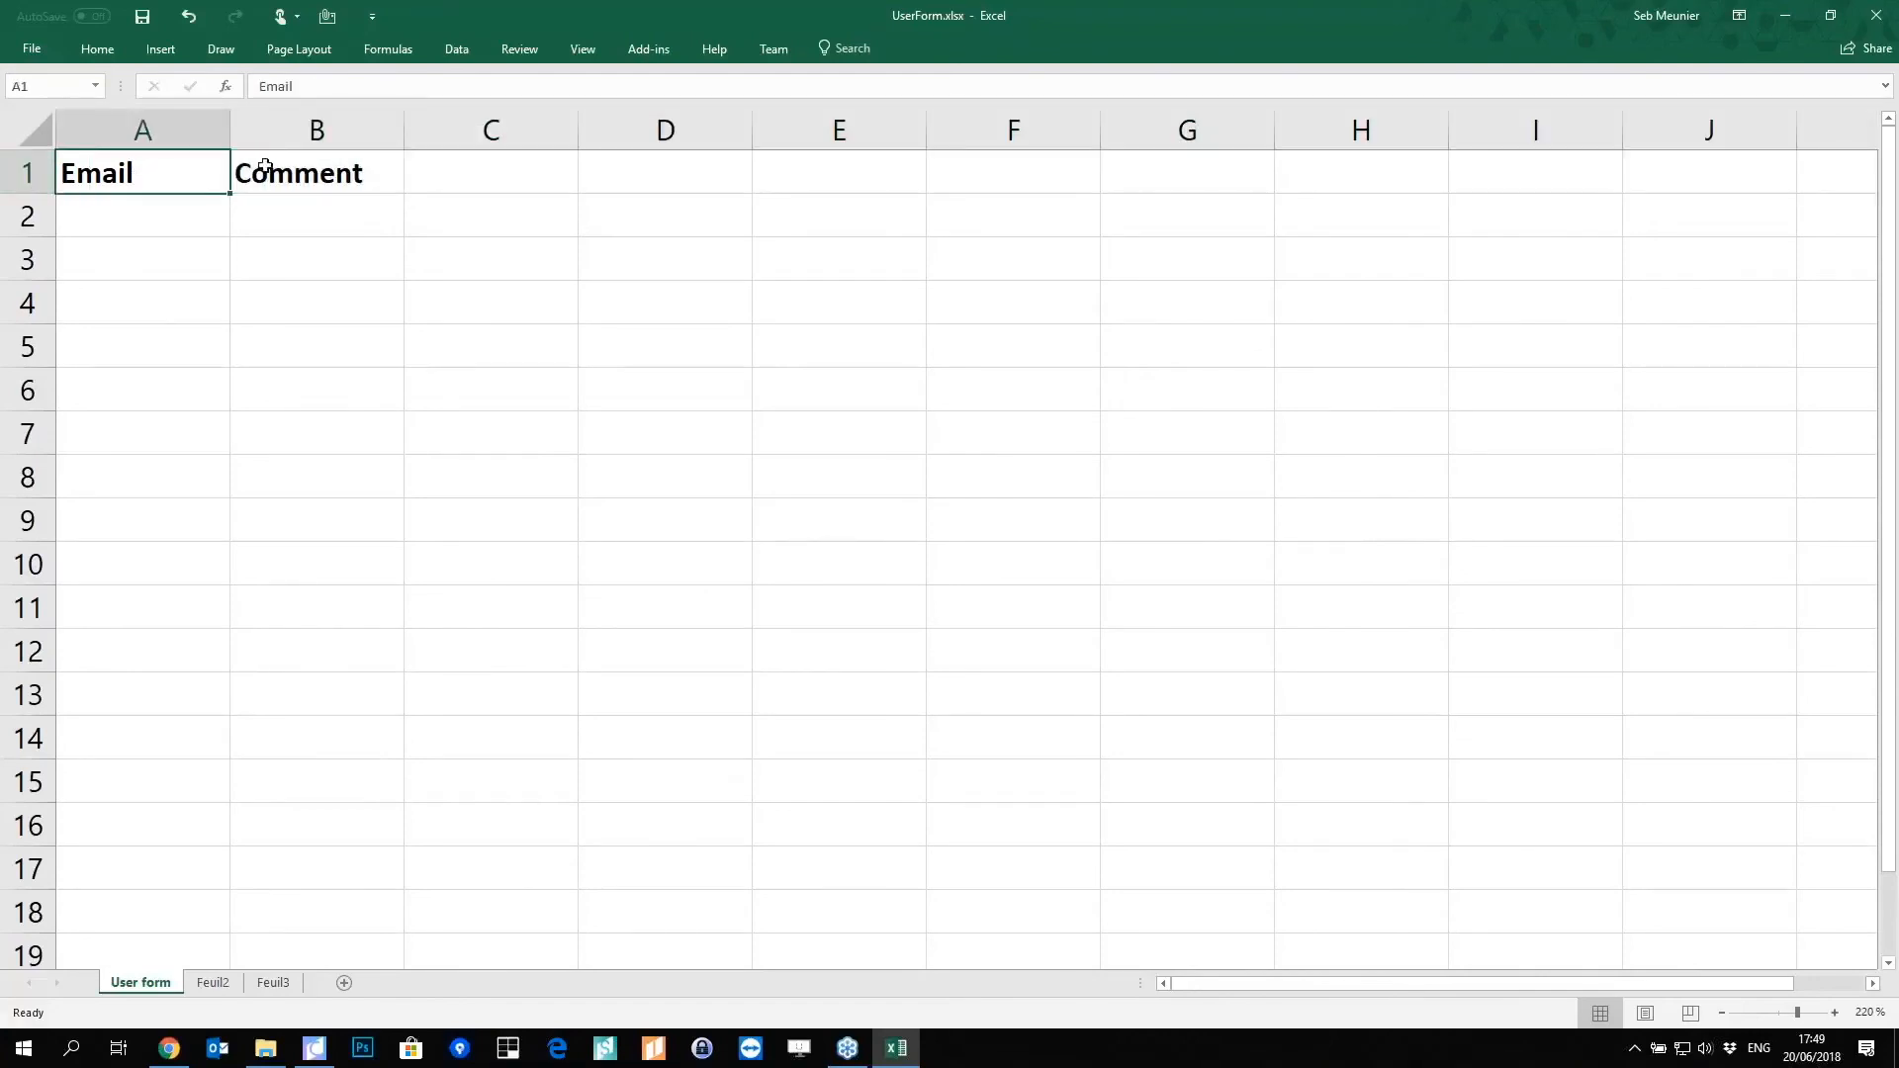
{"action": "left_click", "coordinate": [279, 178]}
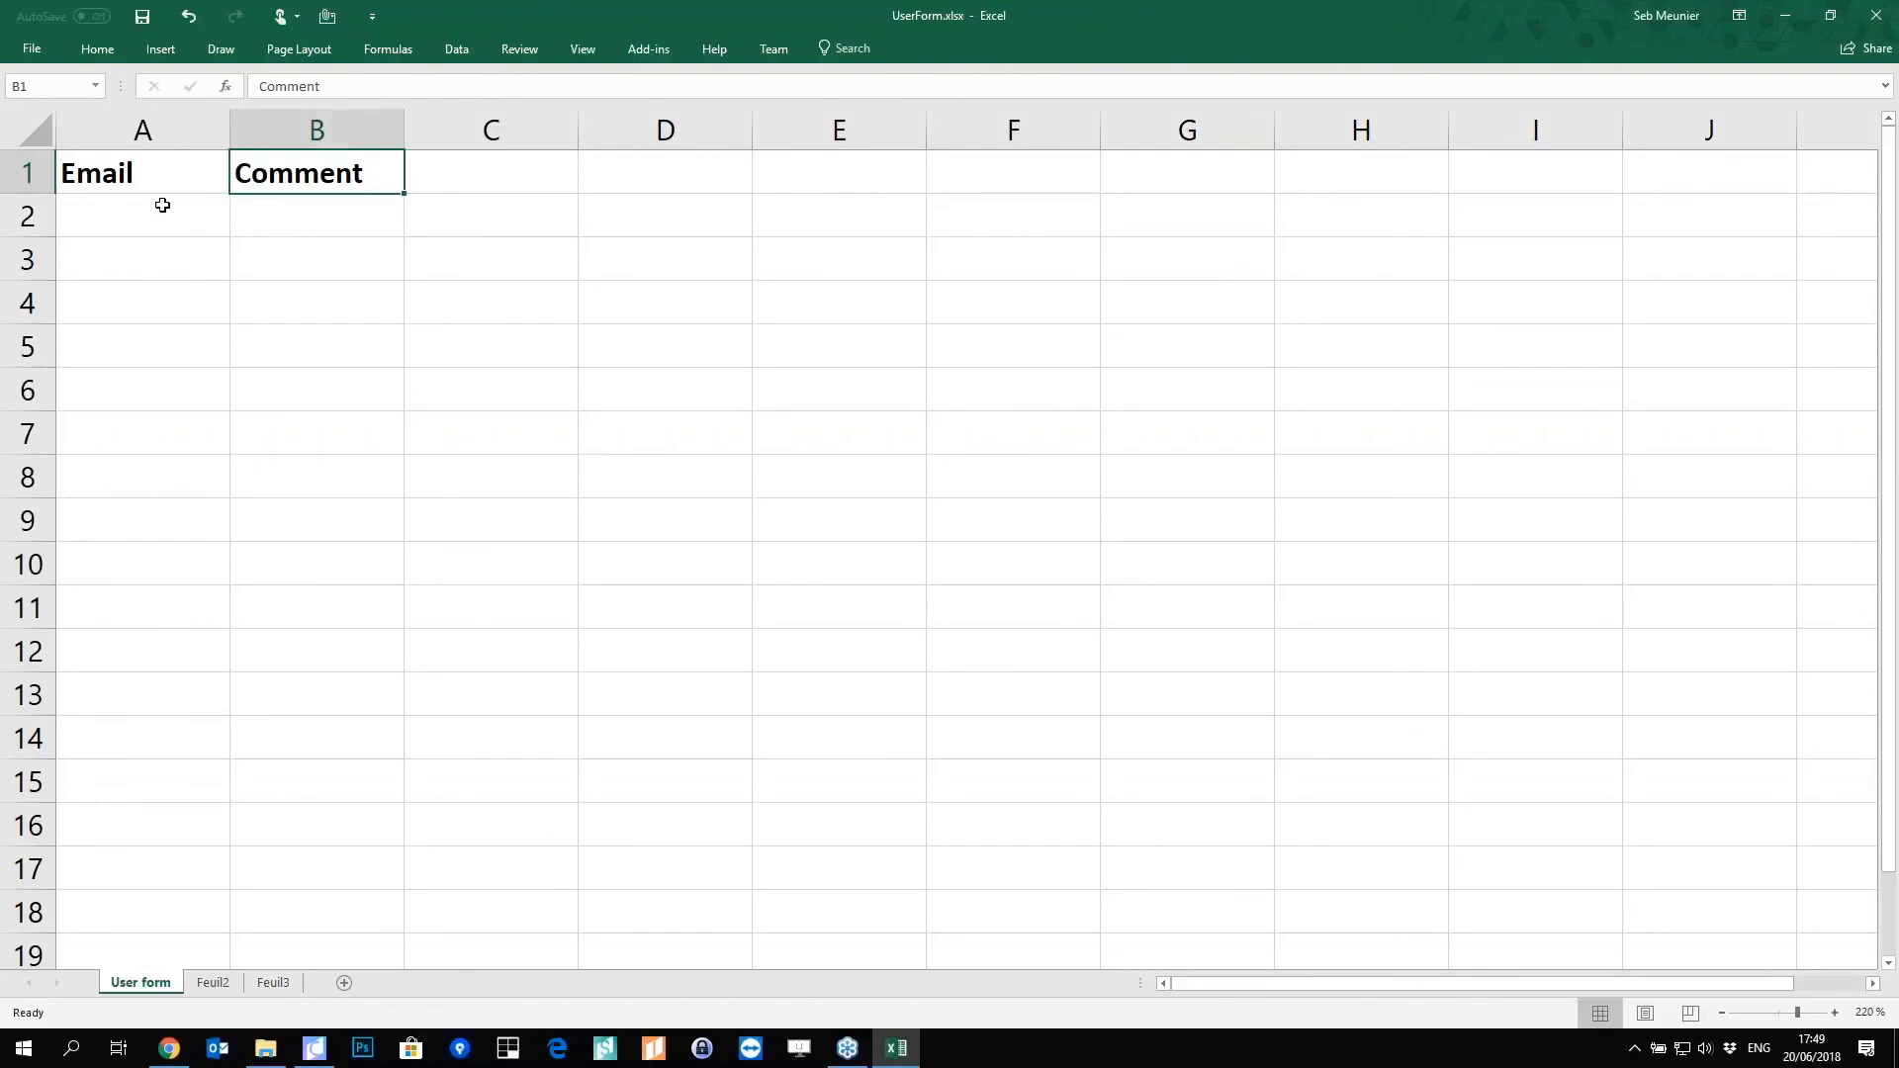
{"action": "left_click_drag", "start_coordinate": [161, 199], "coordinate": [259, 294]}
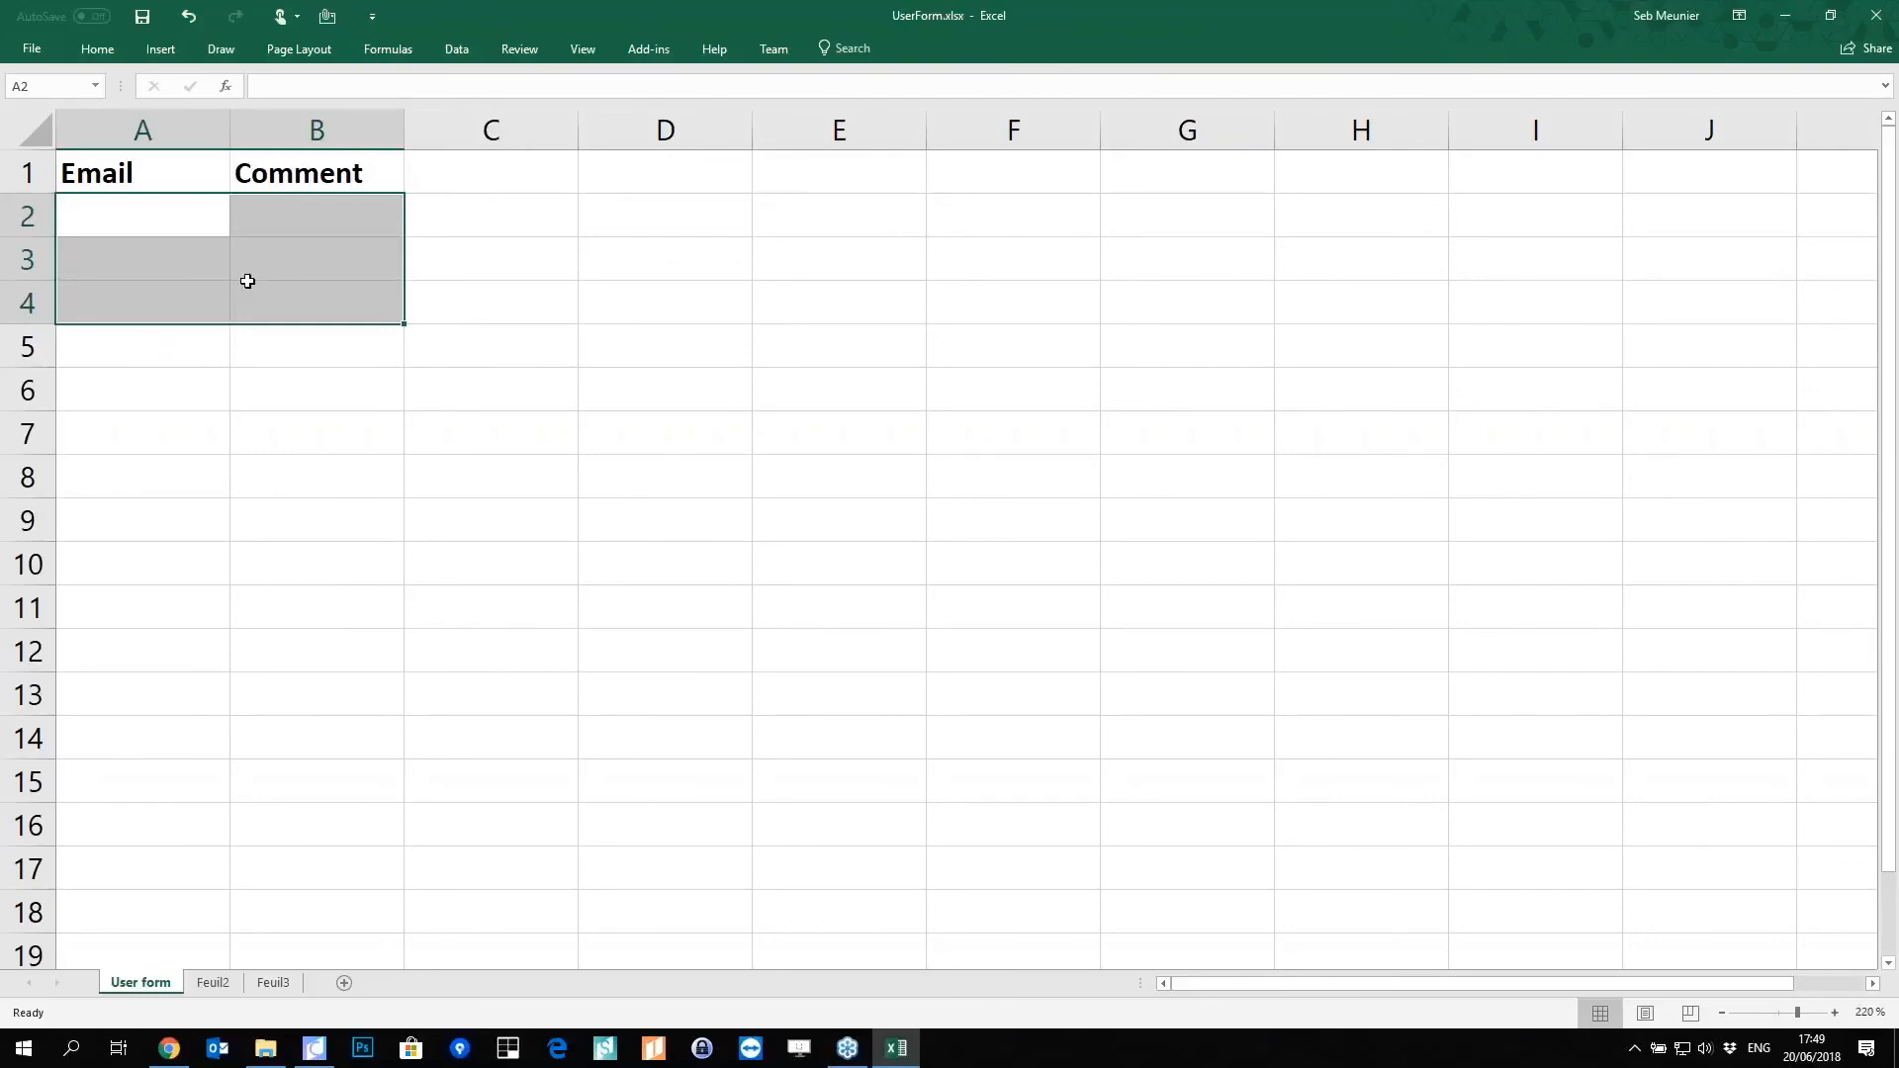
{"action": "left_click", "coordinate": [237, 258]}
Step: Close Excel and import UserForm.xlsx into Composer's interface assets
{"action": "left_click", "coordinate": [1875, 15]}
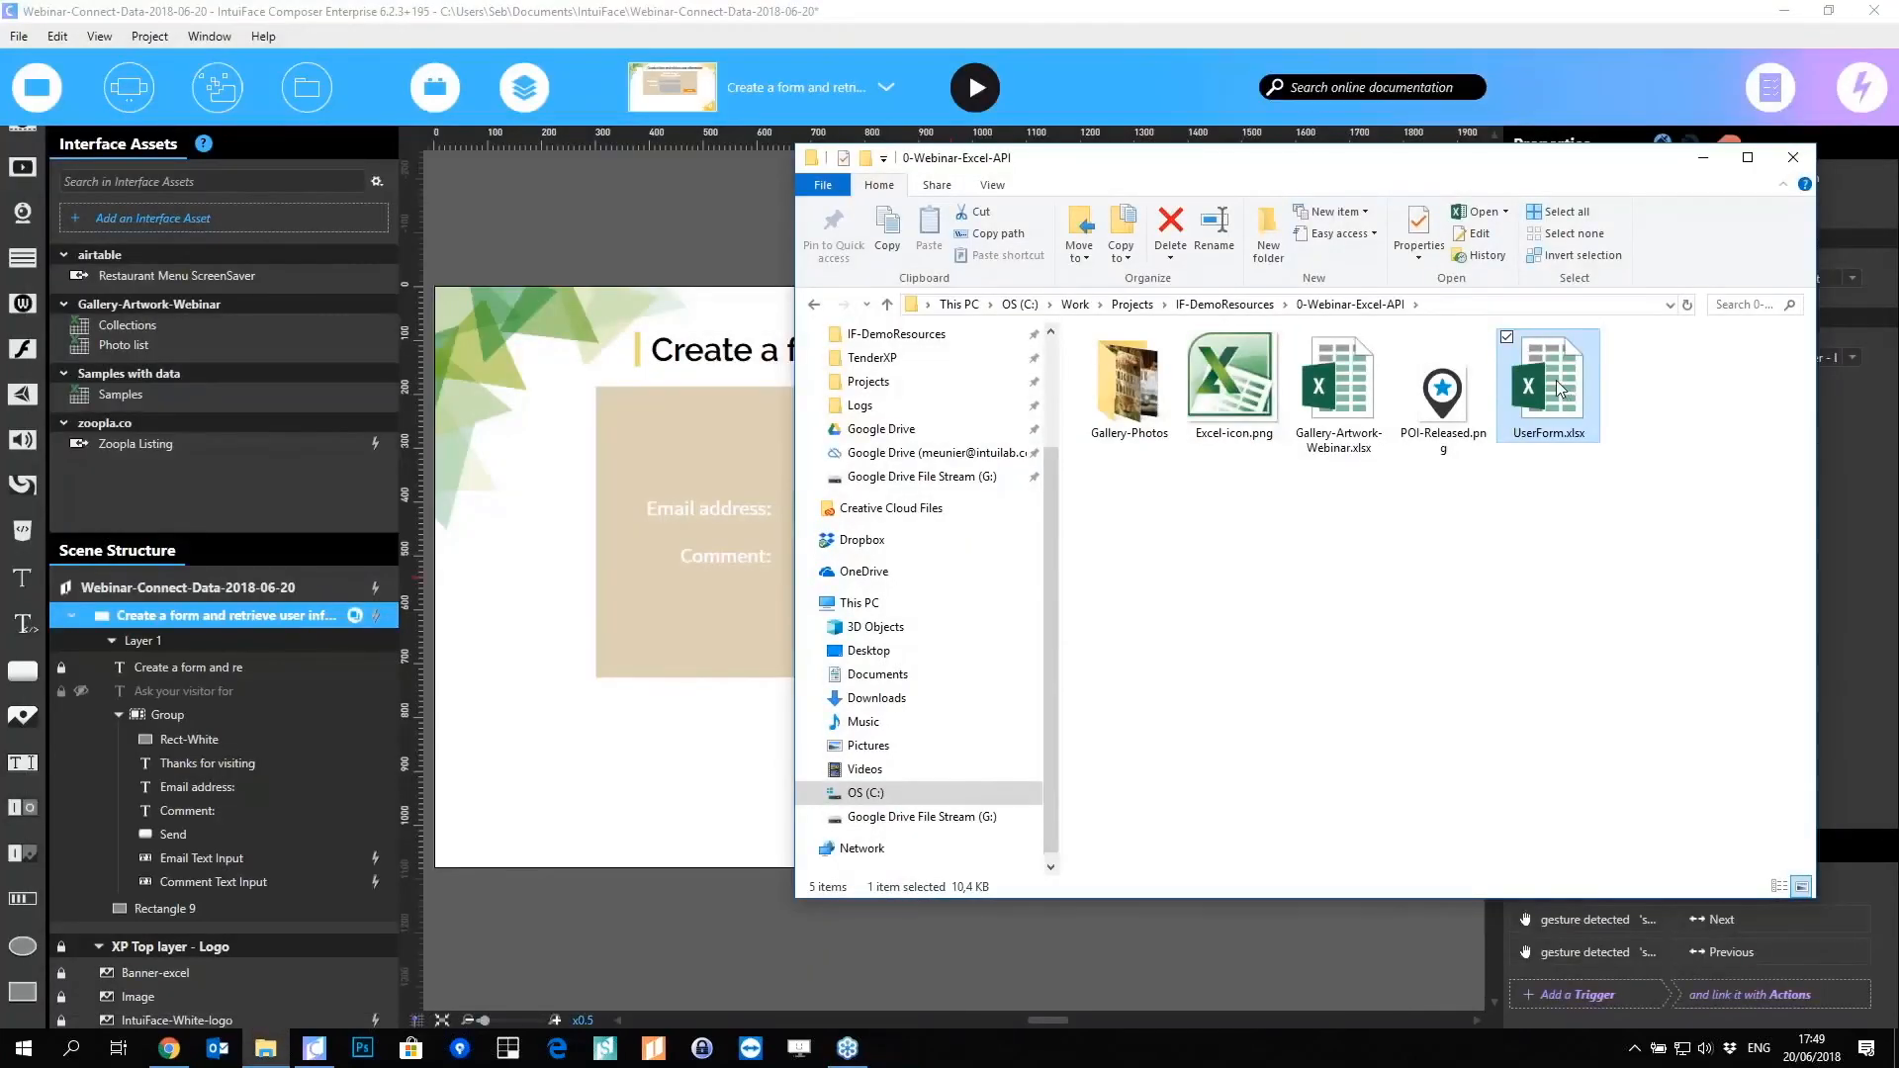
{"action": "left_click_drag", "start_coordinate": [1553, 396], "coordinate": [223, 465]}
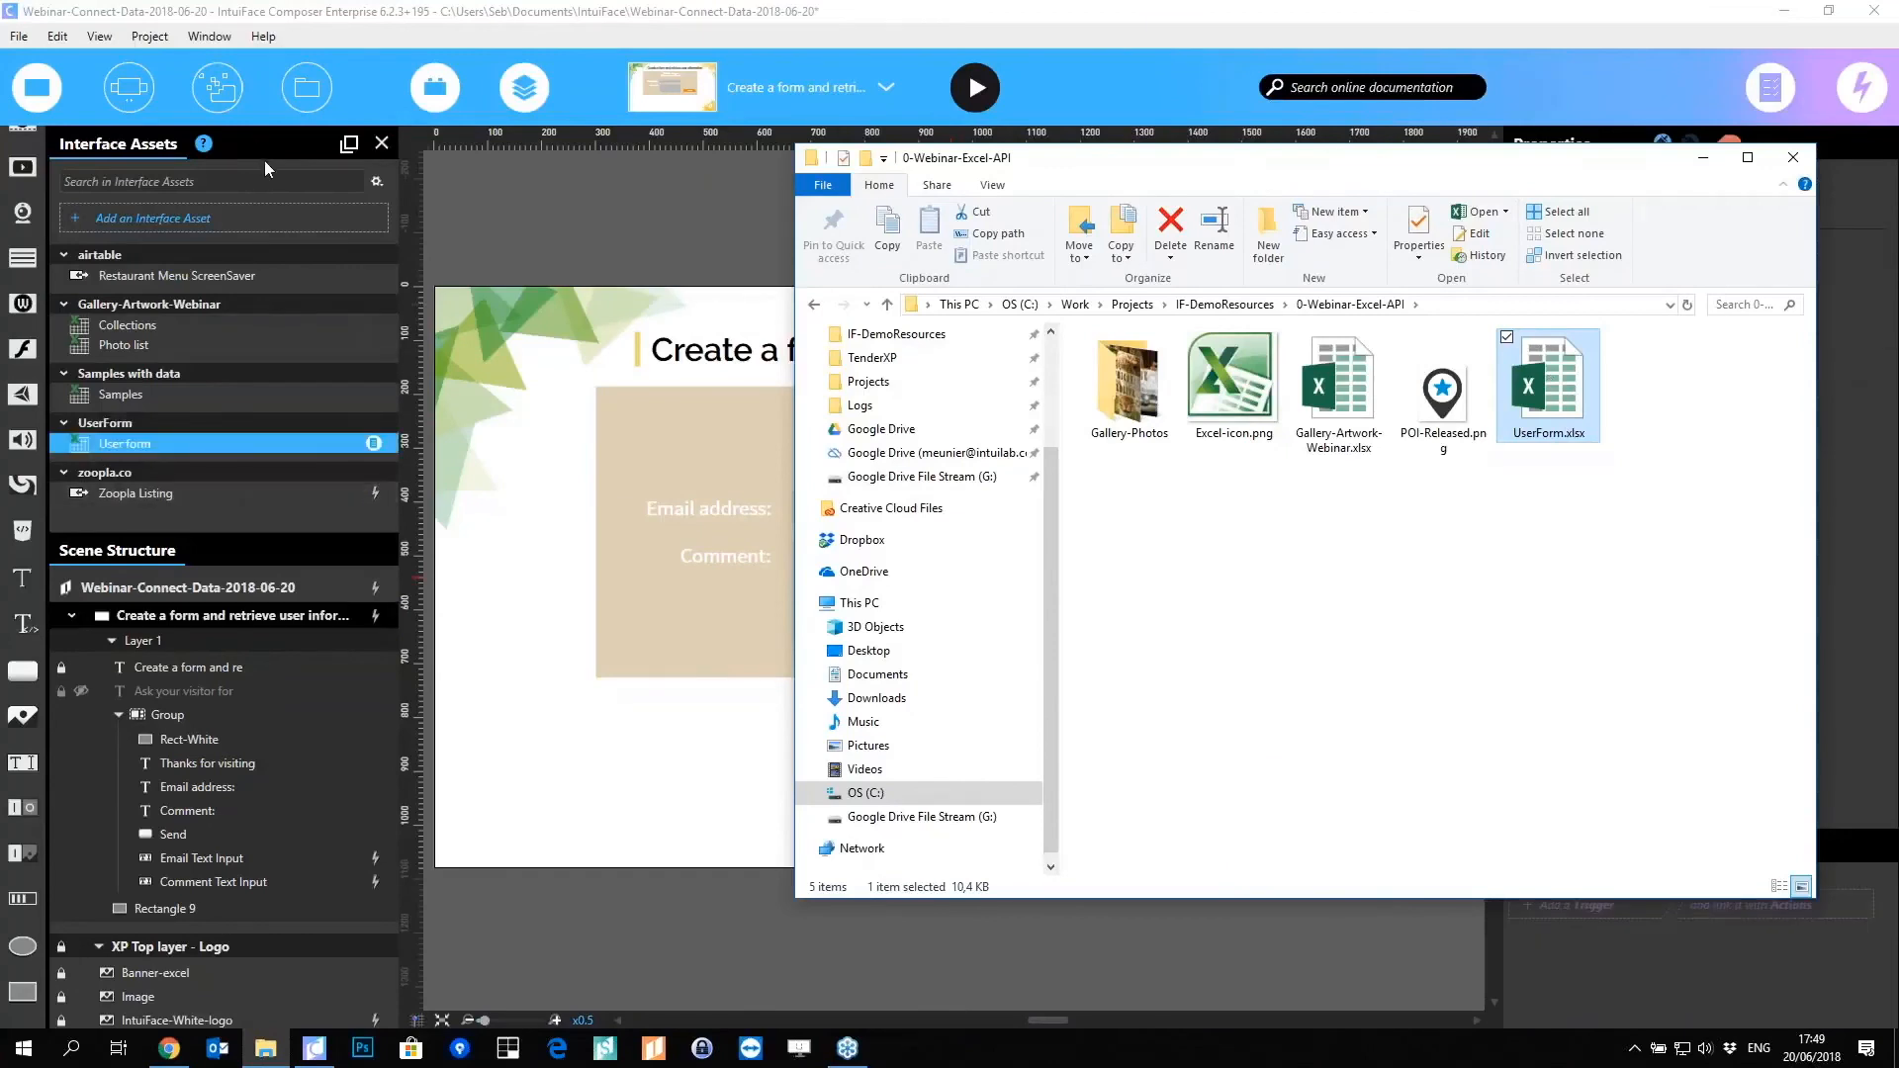
{"action": "left_click", "coordinate": [276, 135]}
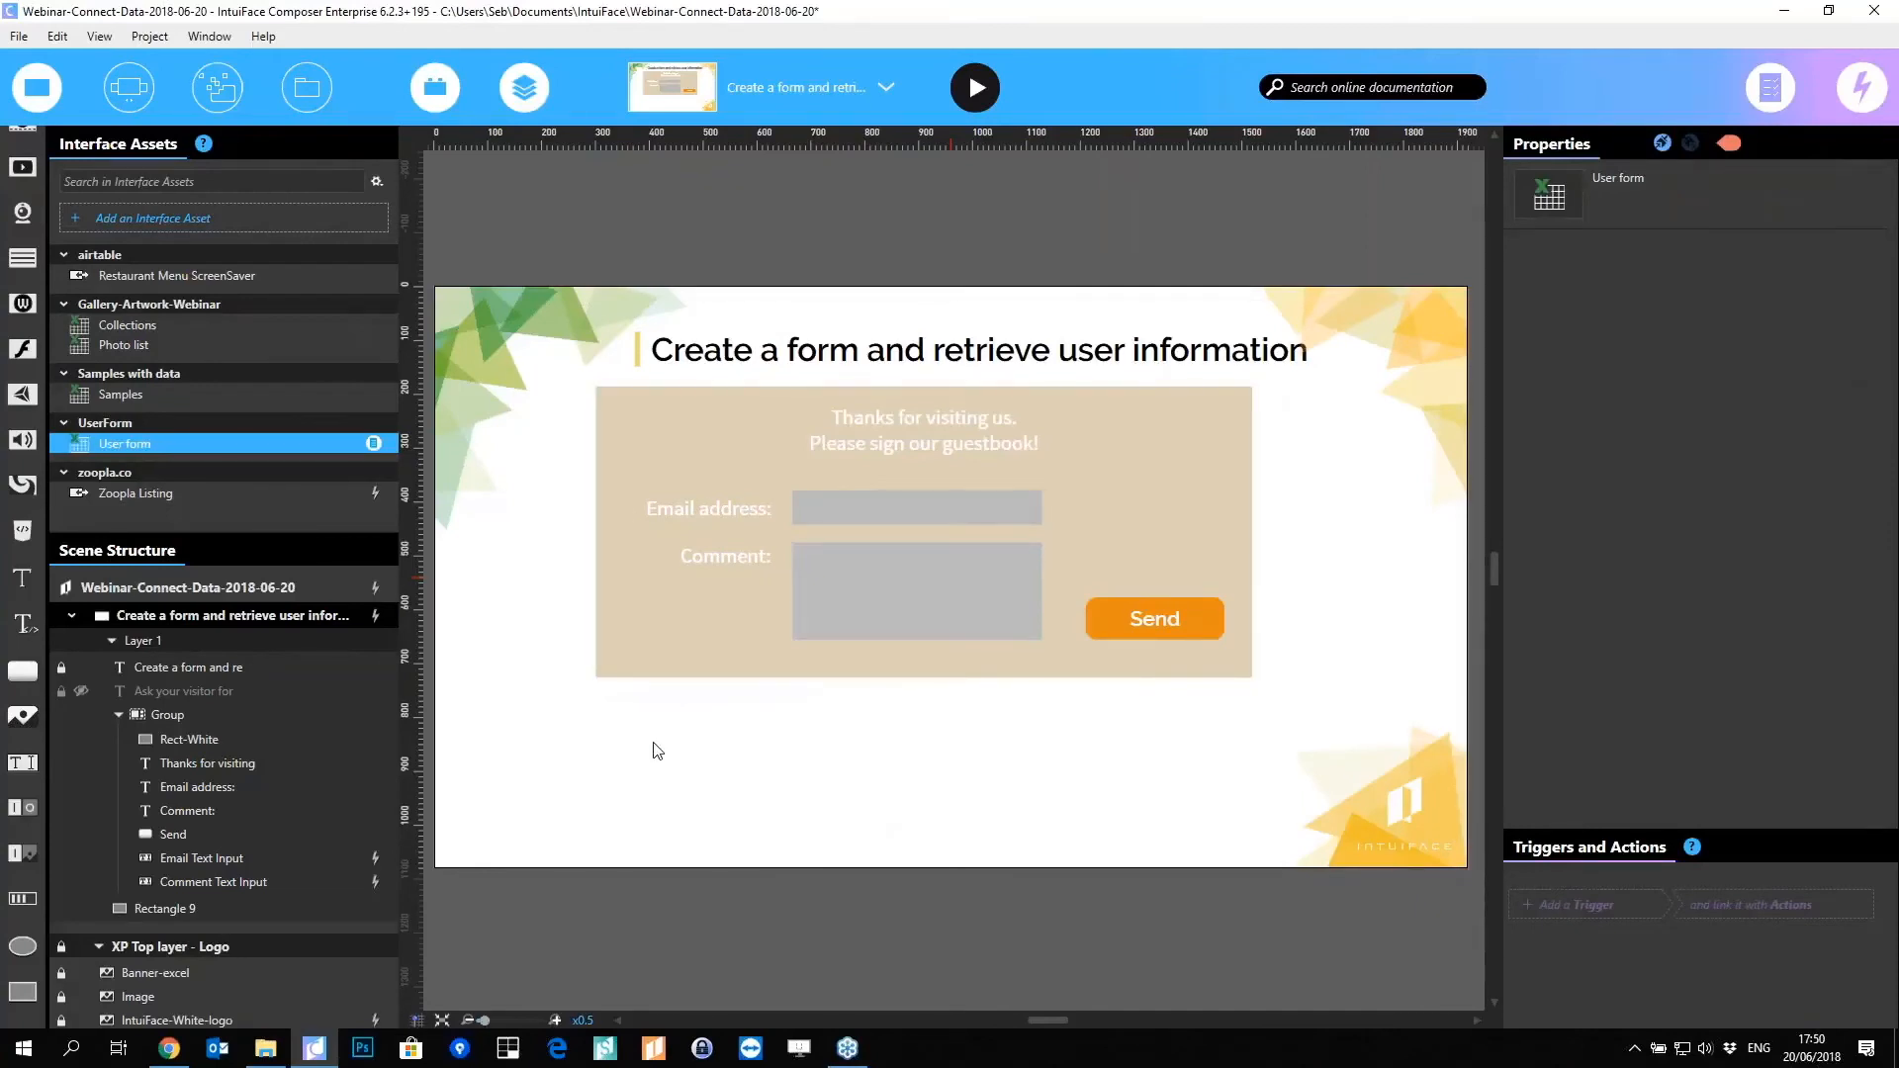
Step: Inspect the Excel actions offered by the User form asset in X-Ray
{"action": "left_click", "coordinate": [372, 443]}
{"action": "left_click", "coordinate": [715, 241]}
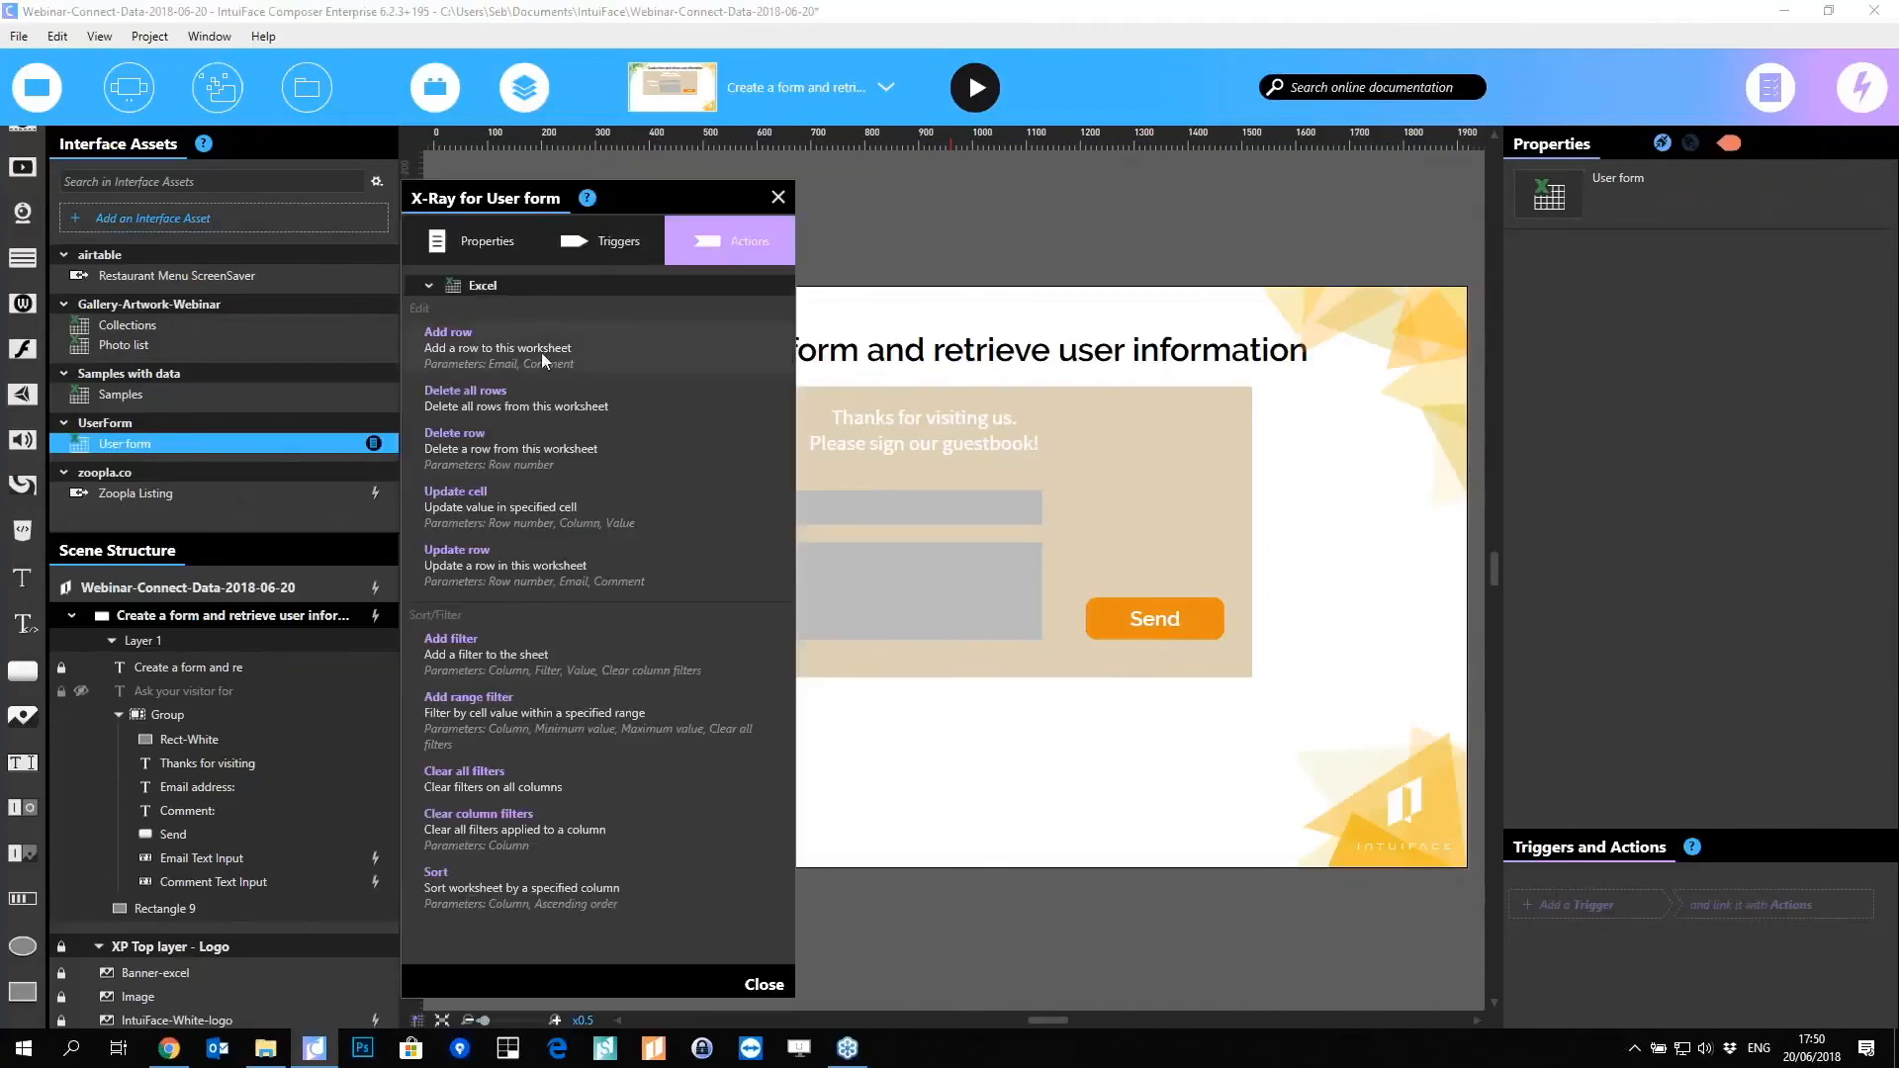
{"action": "left_click", "coordinate": [777, 196]}
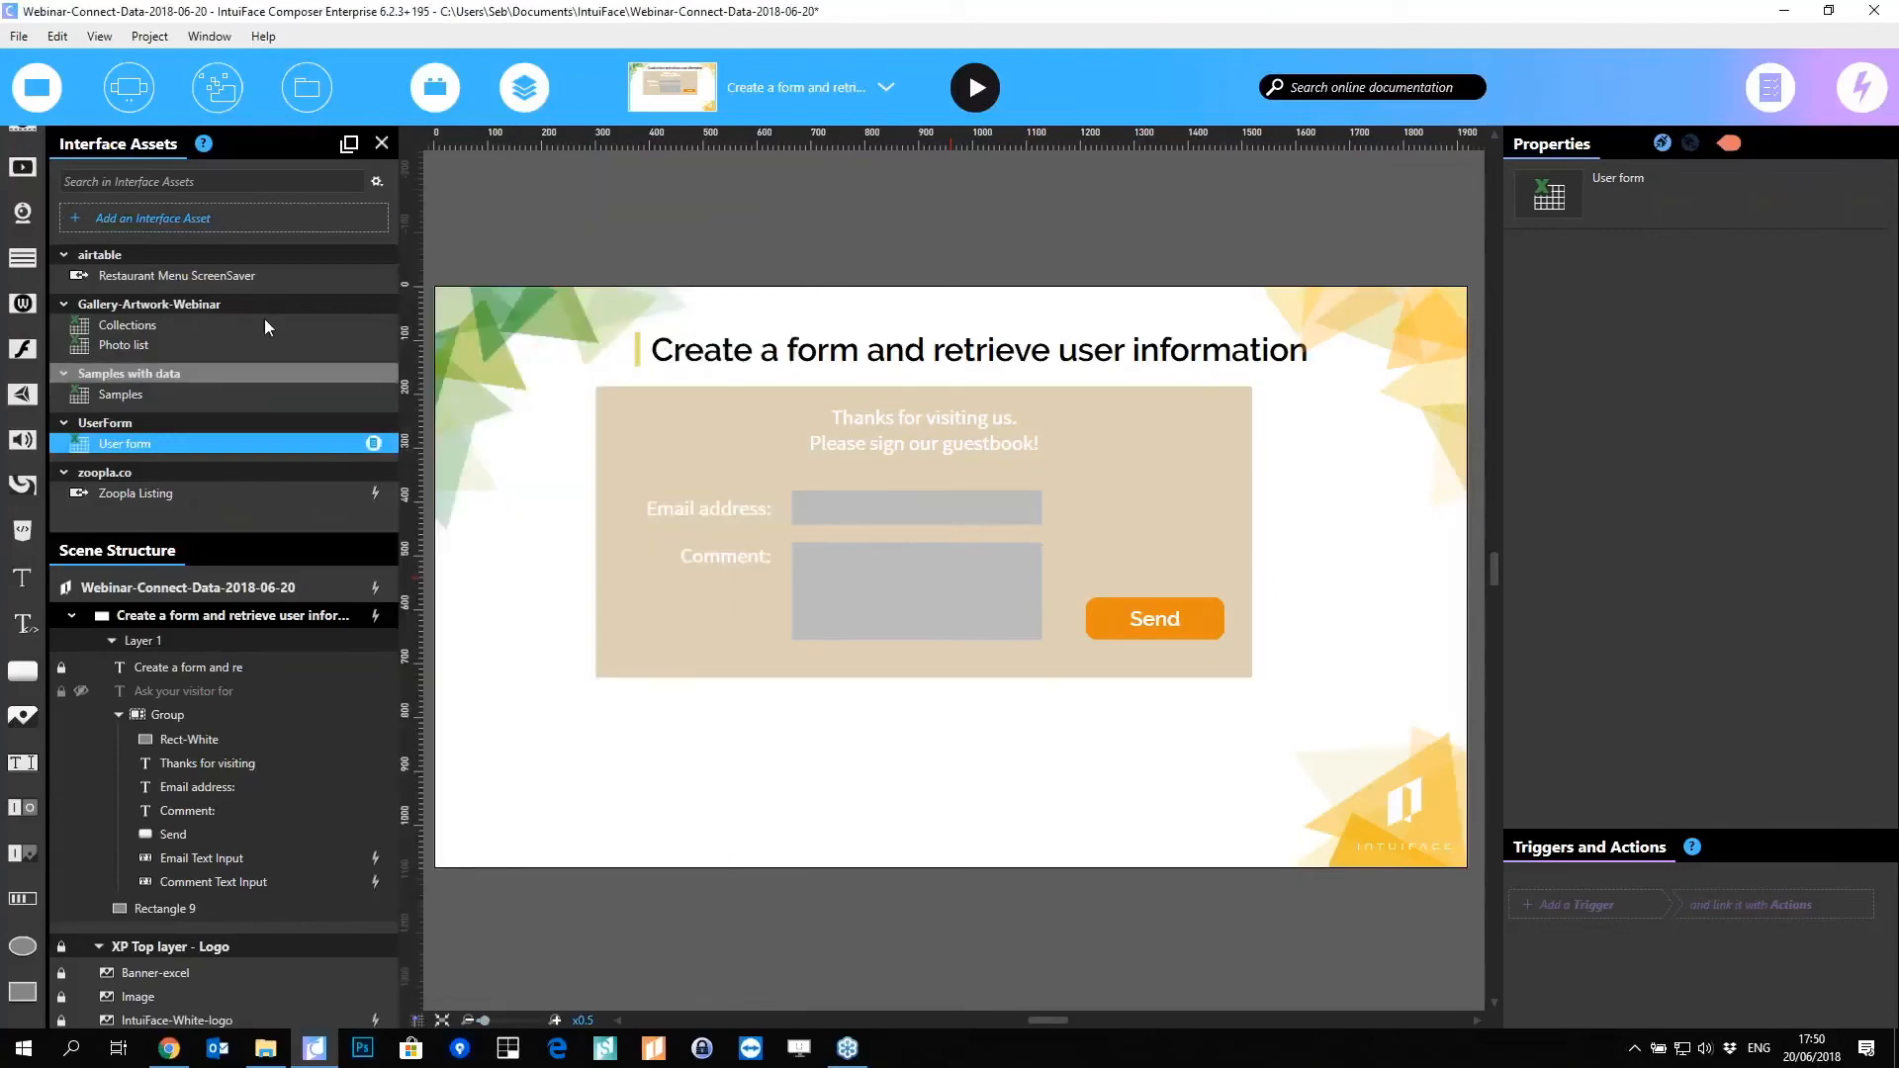
Step: Add a Data Tracking interface asset to the experience
{"action": "left_click", "coordinate": [251, 225]}
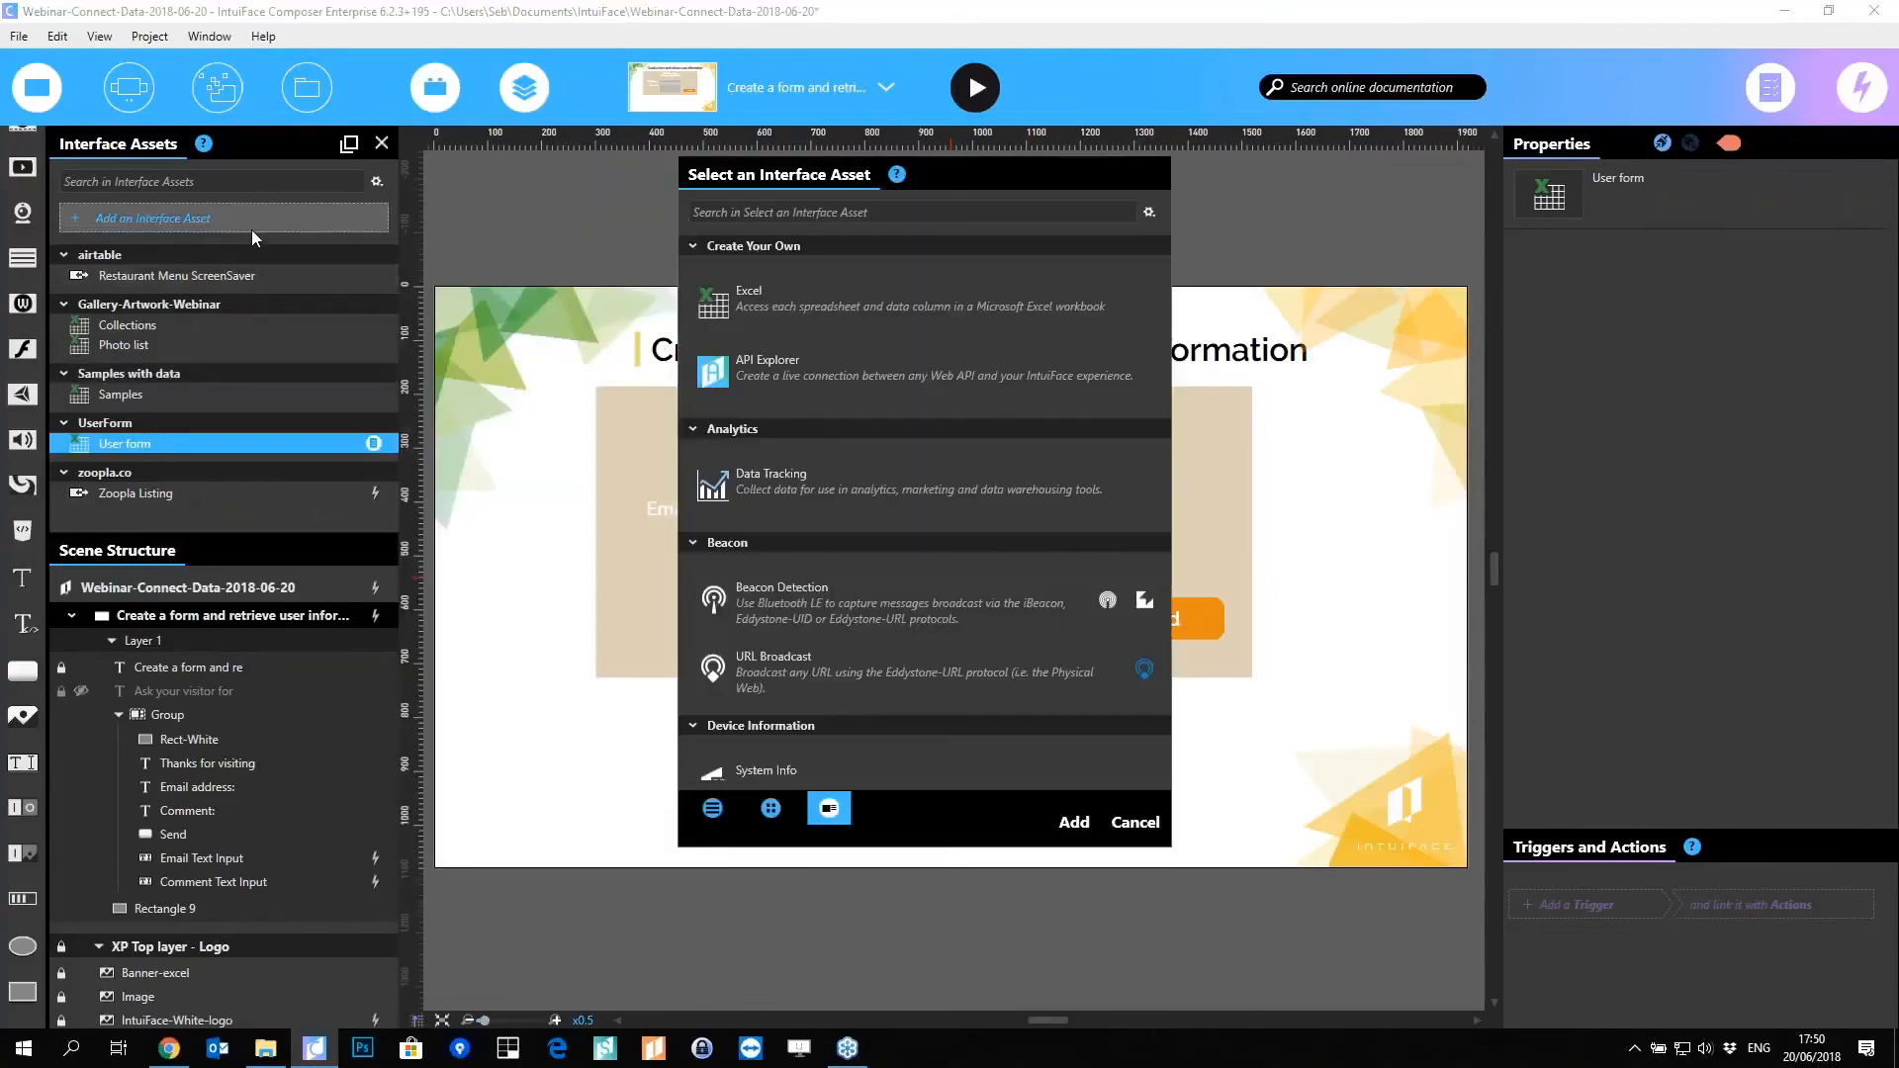
{"action": "left_click", "coordinate": [733, 489]}
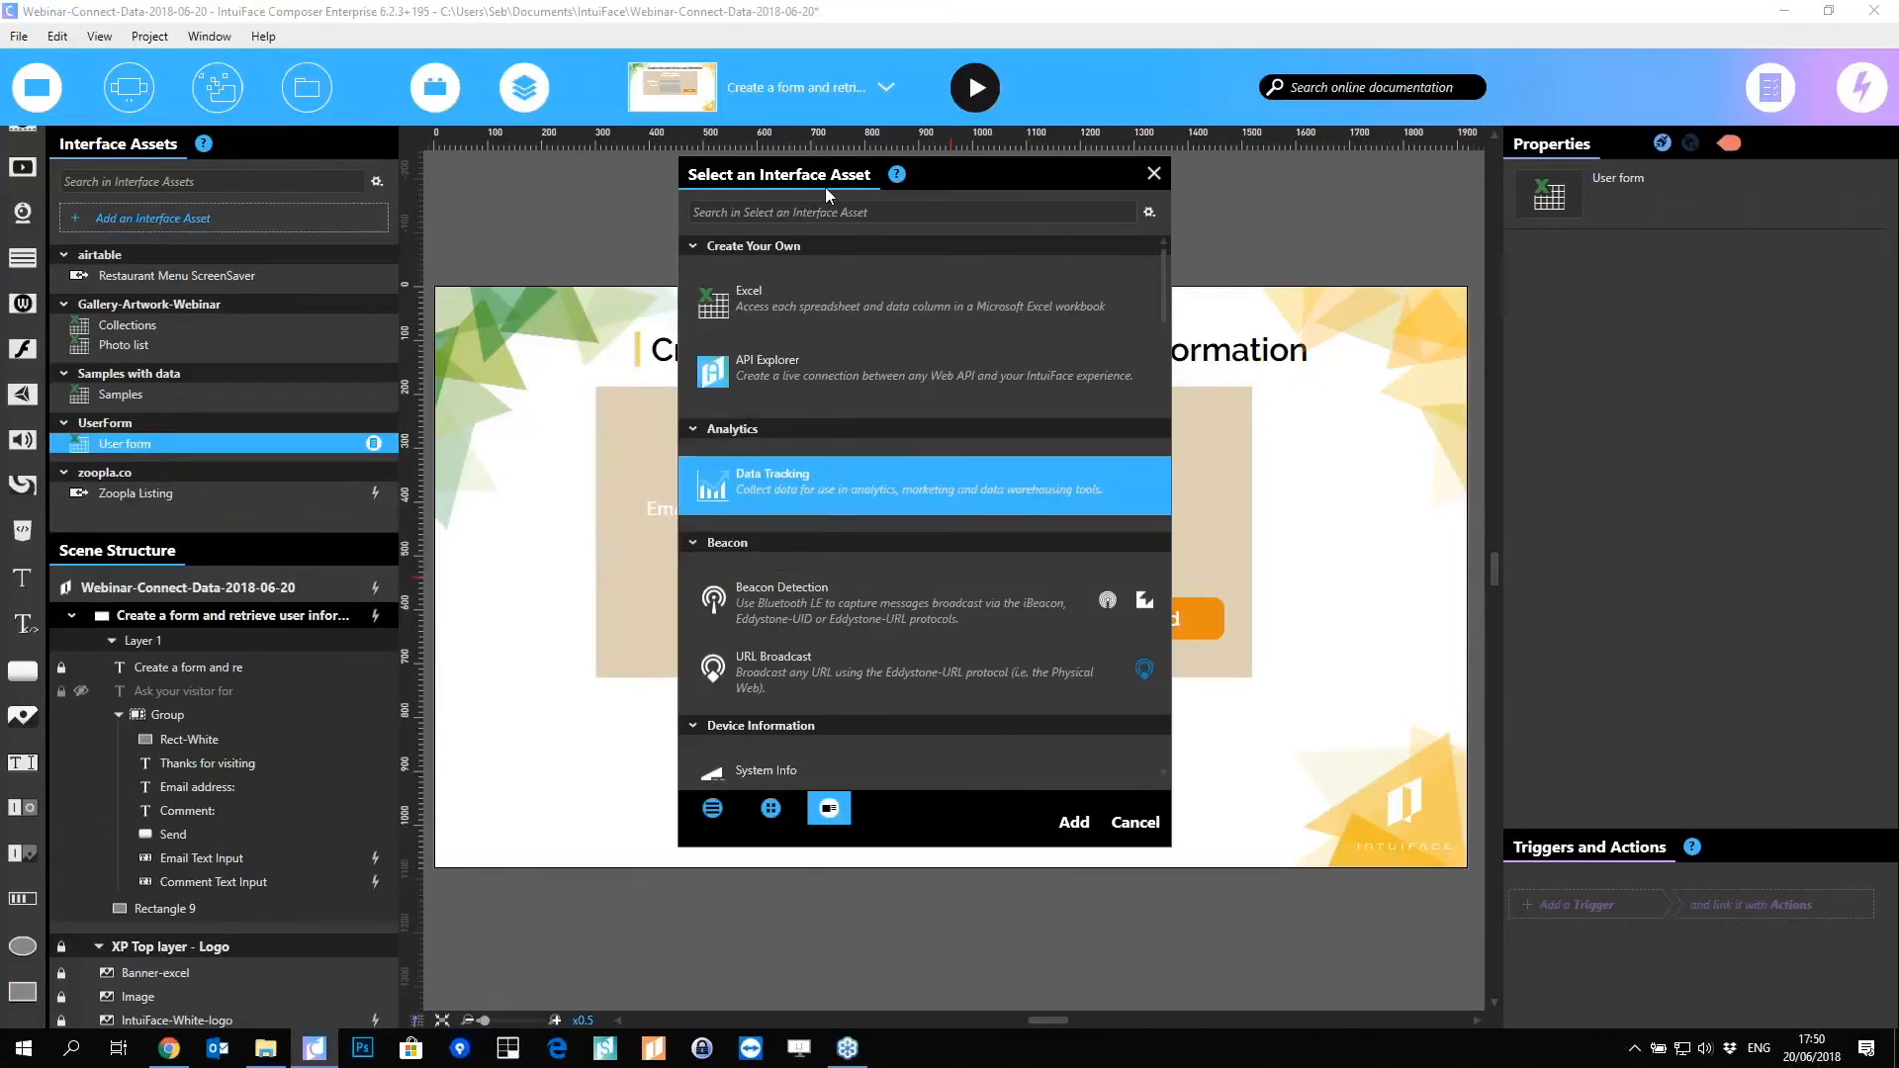
{"action": "left_click", "coordinate": [1075, 822]}
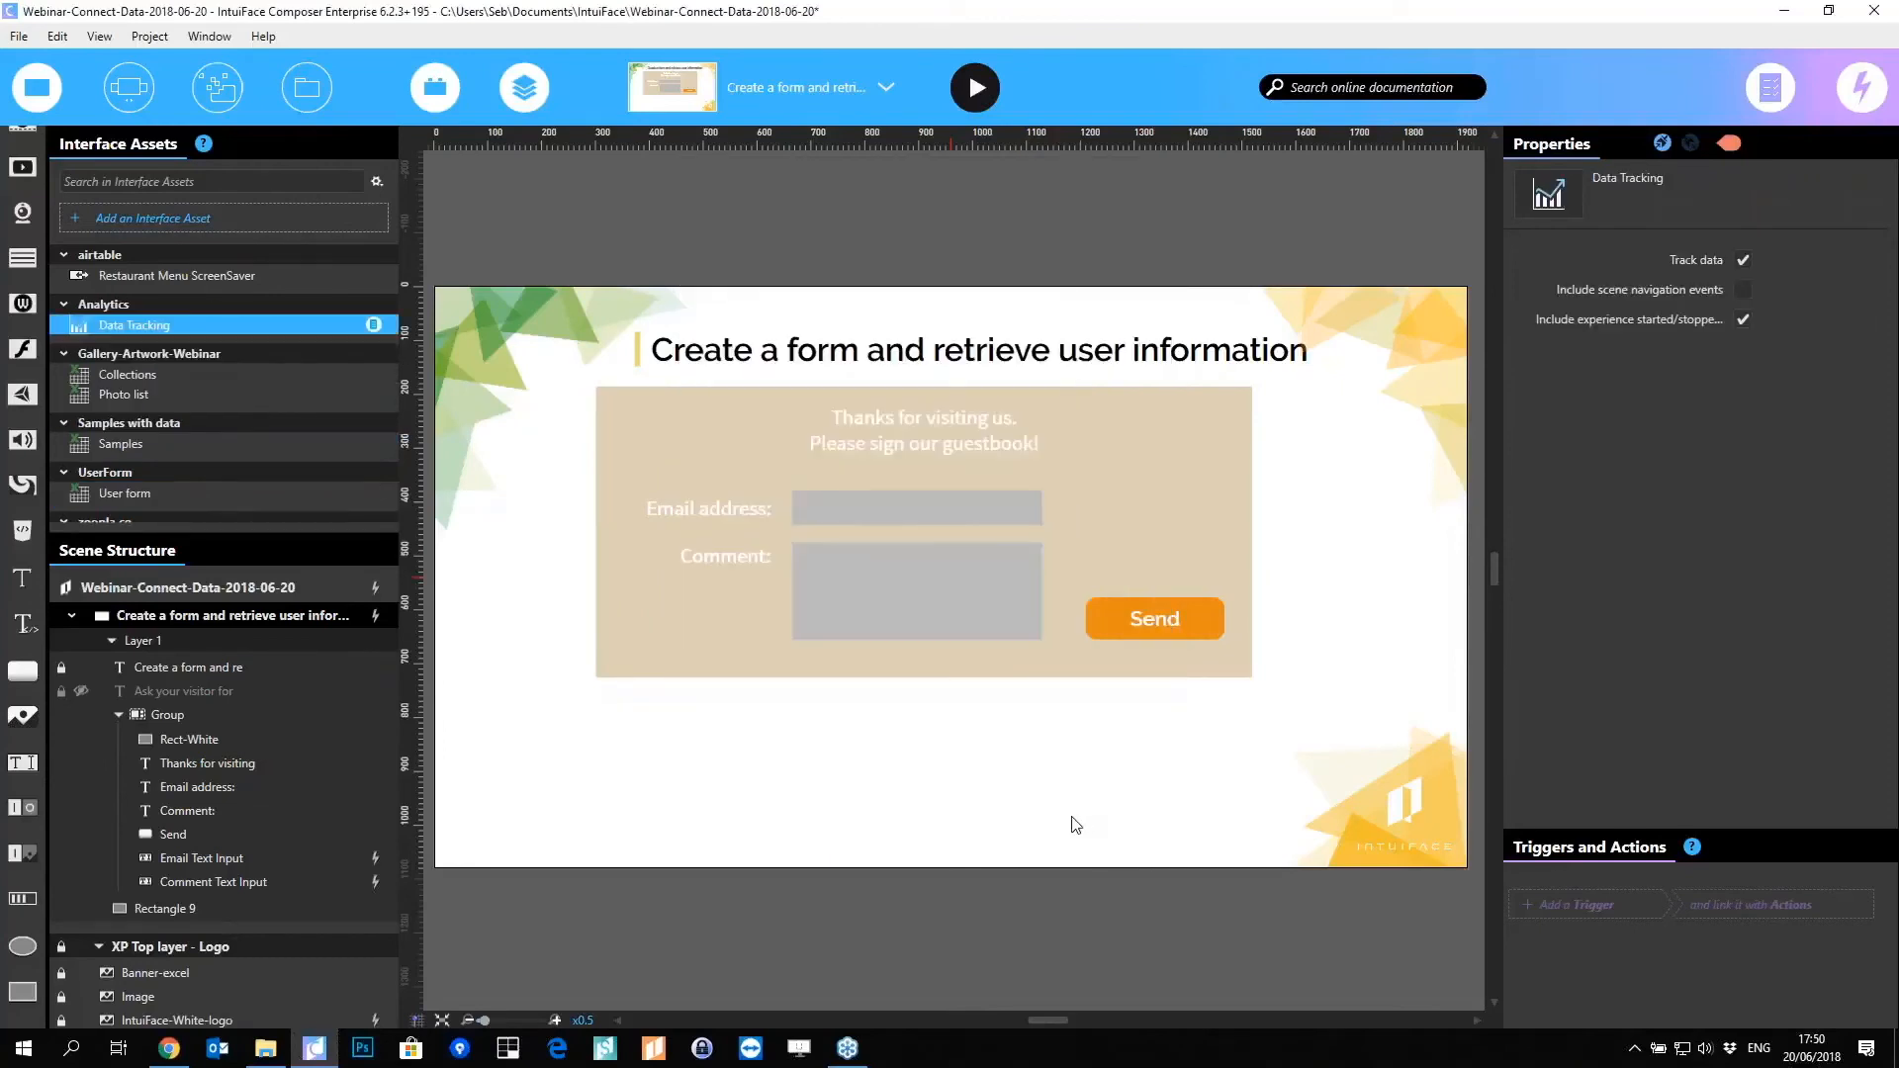
{"action": "left_click", "coordinate": [969, 743]}
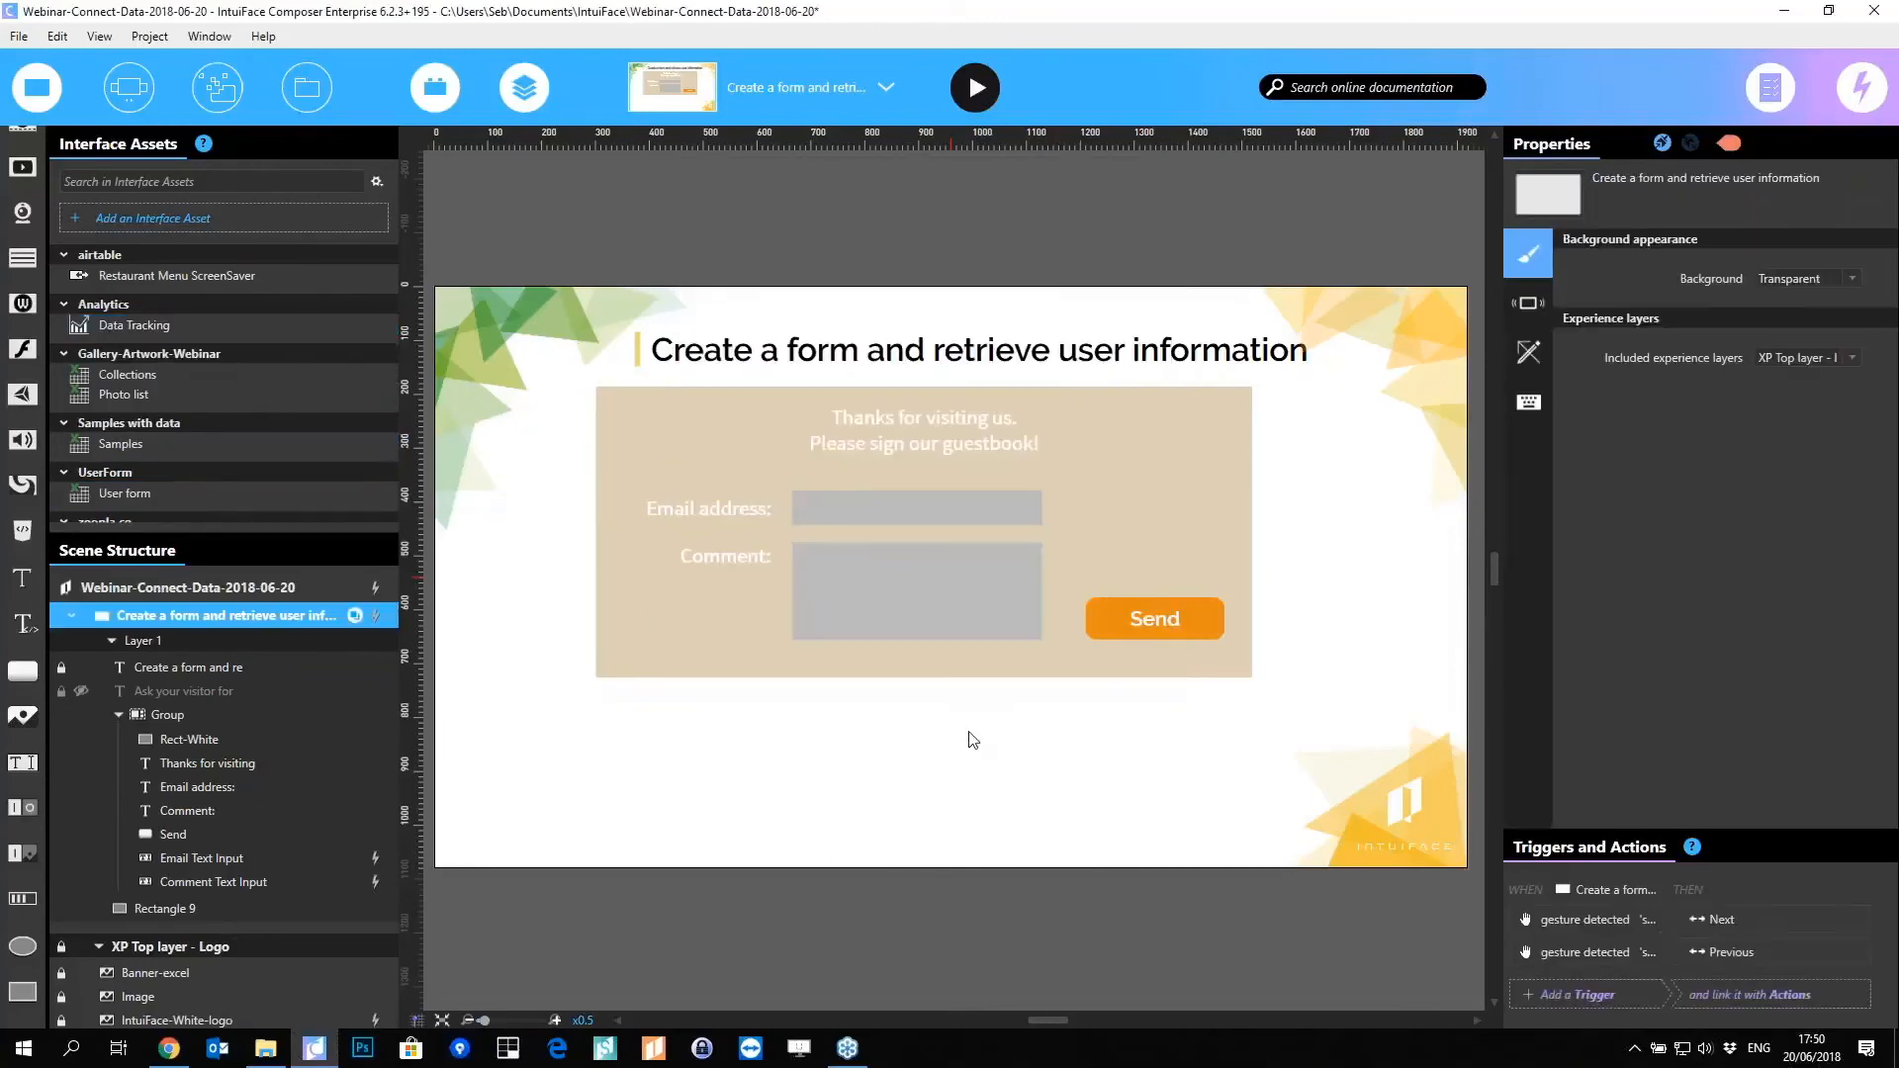
Step: Give the Send button an is released trigger running User form's Excel Add row action
{"action": "left_click", "coordinate": [1158, 625]}
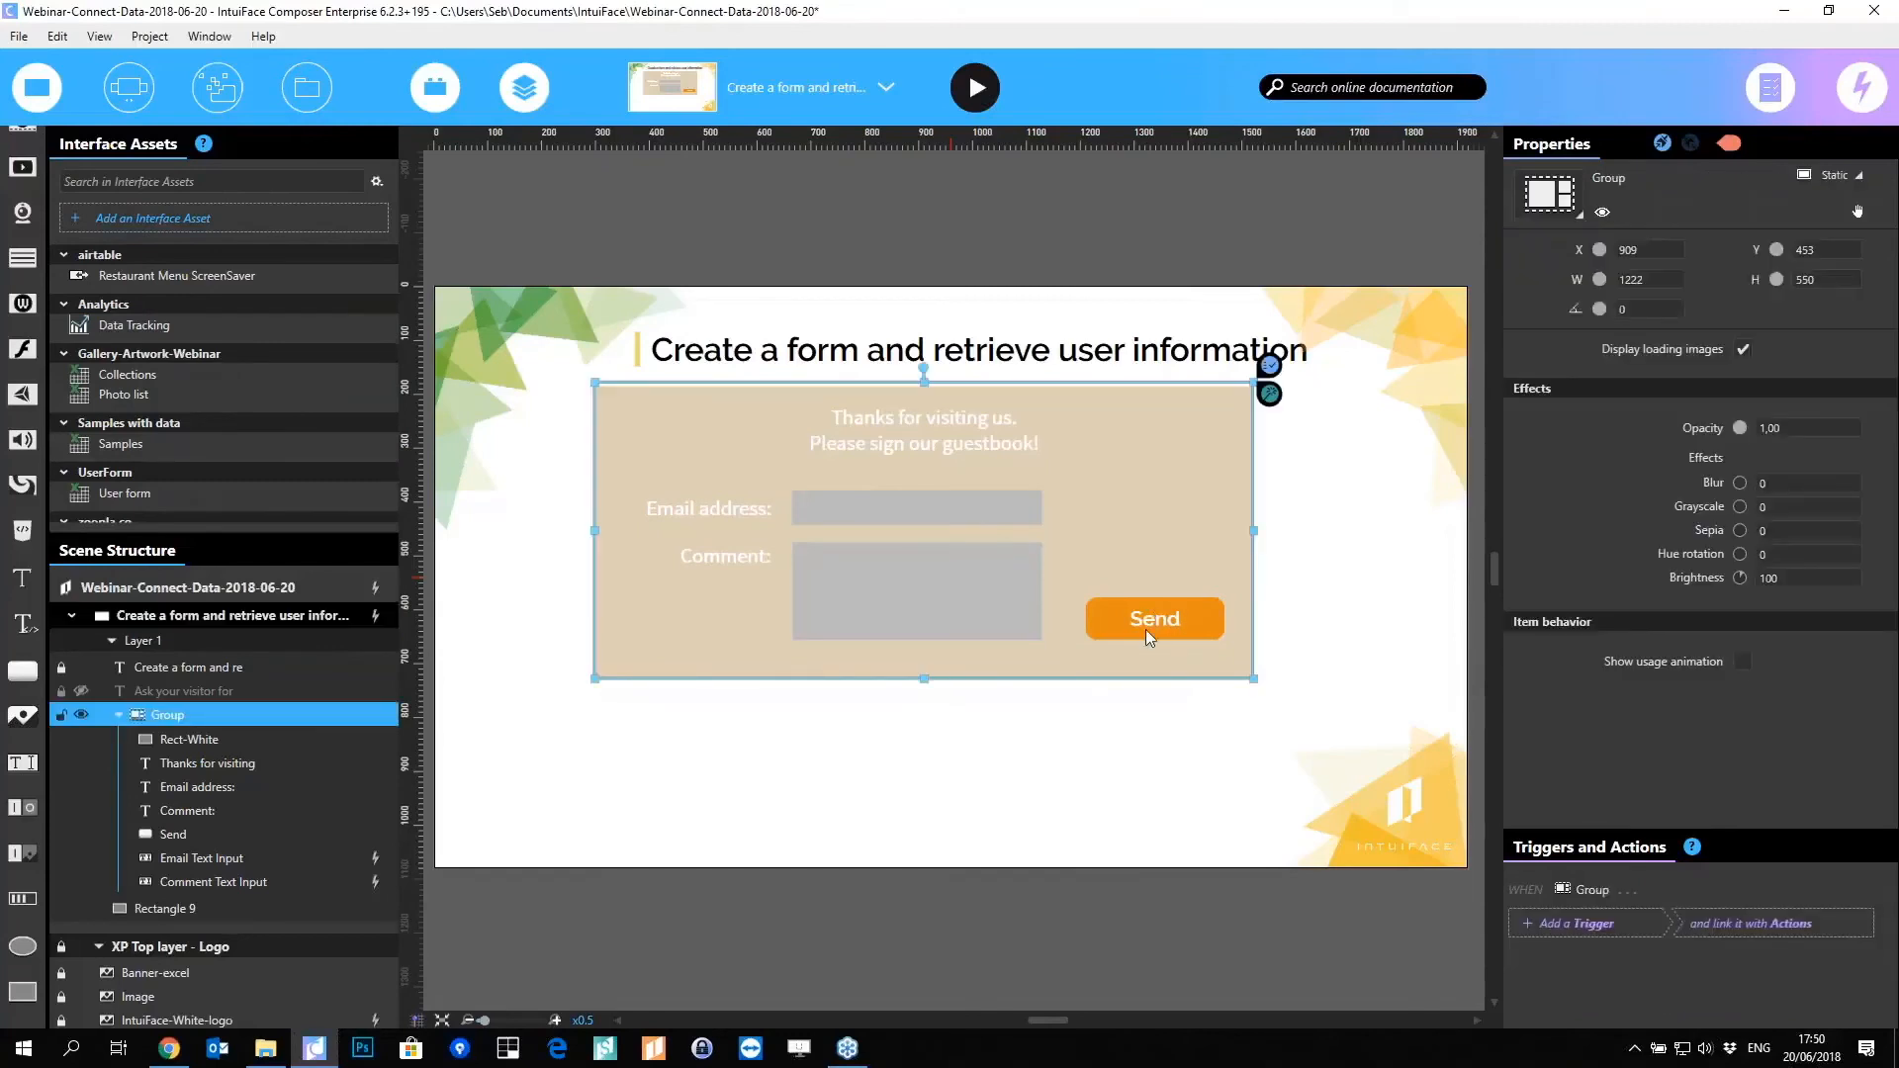
{"action": "double_click", "coordinate": [1145, 629]}
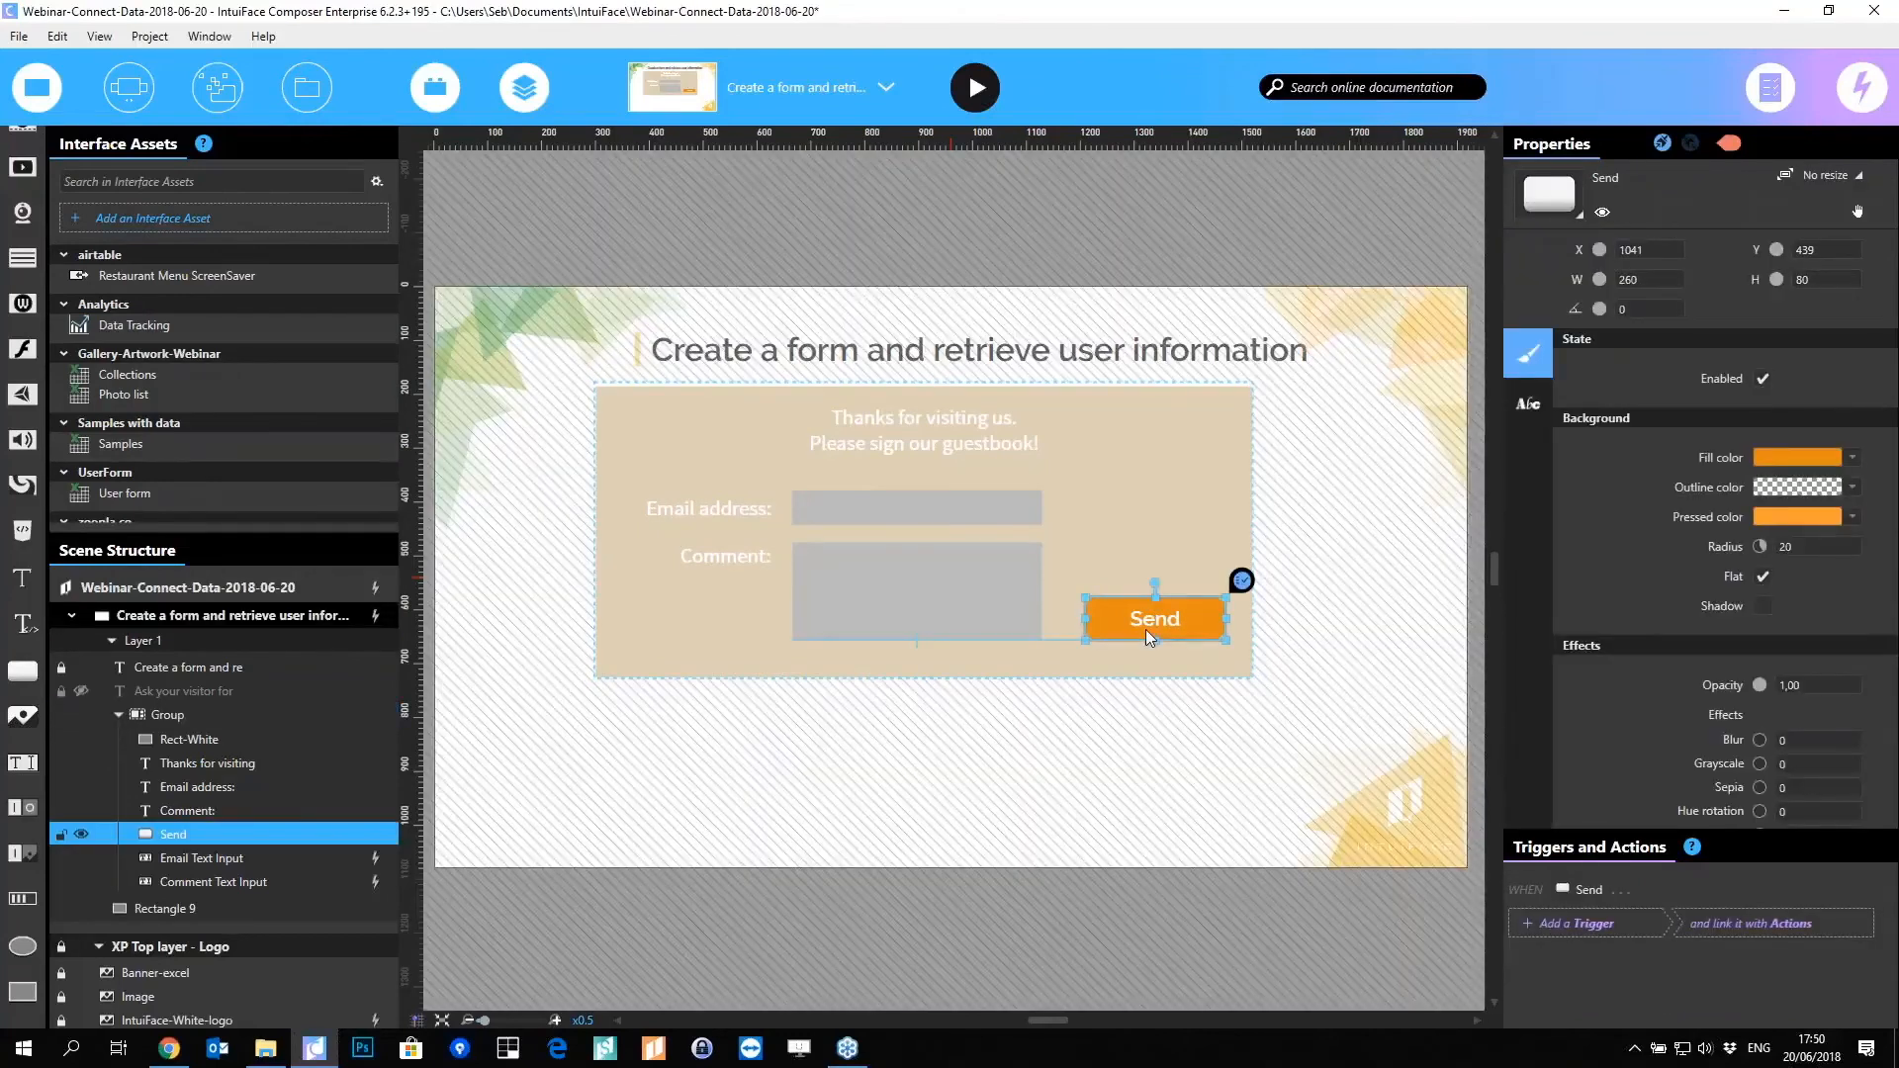
{"action": "left_click", "coordinate": [1605, 924]}
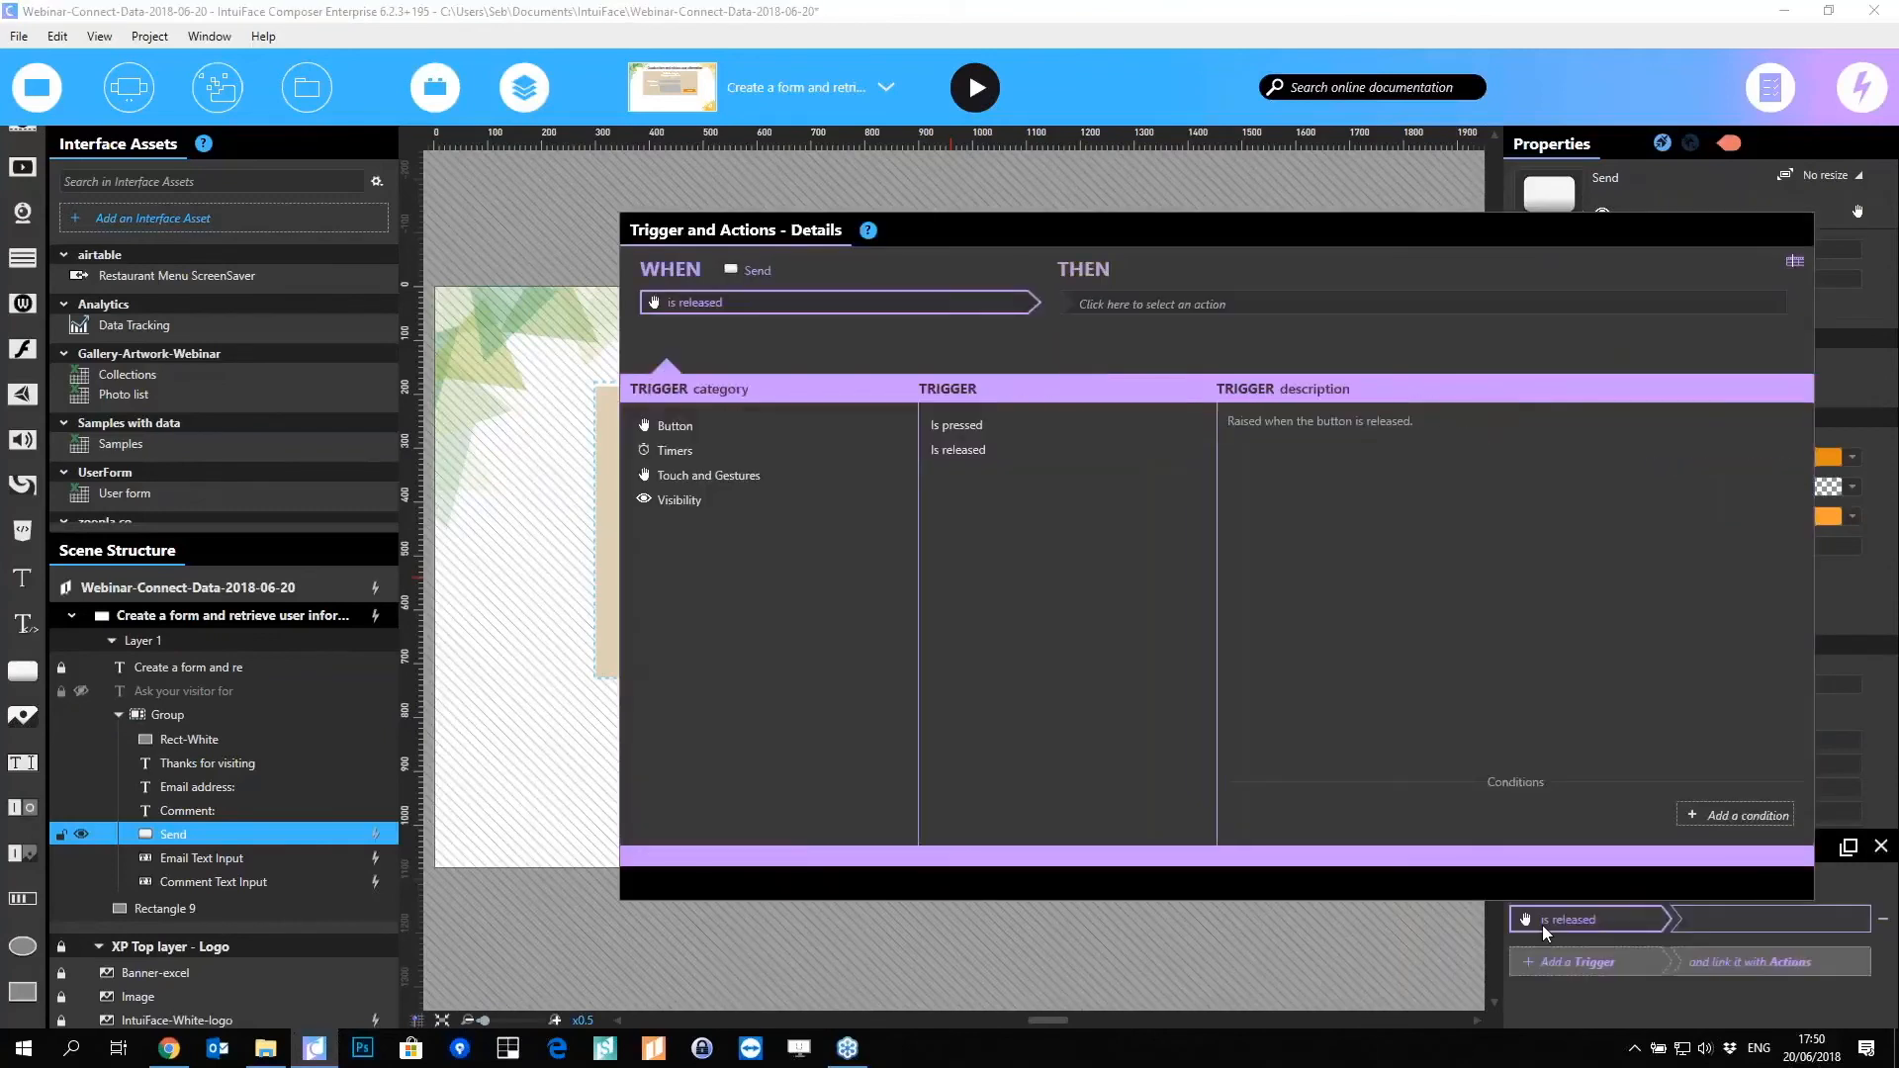
{"action": "left_click_drag", "start_coordinate": [1181, 240], "coordinate": [1058, 176]}
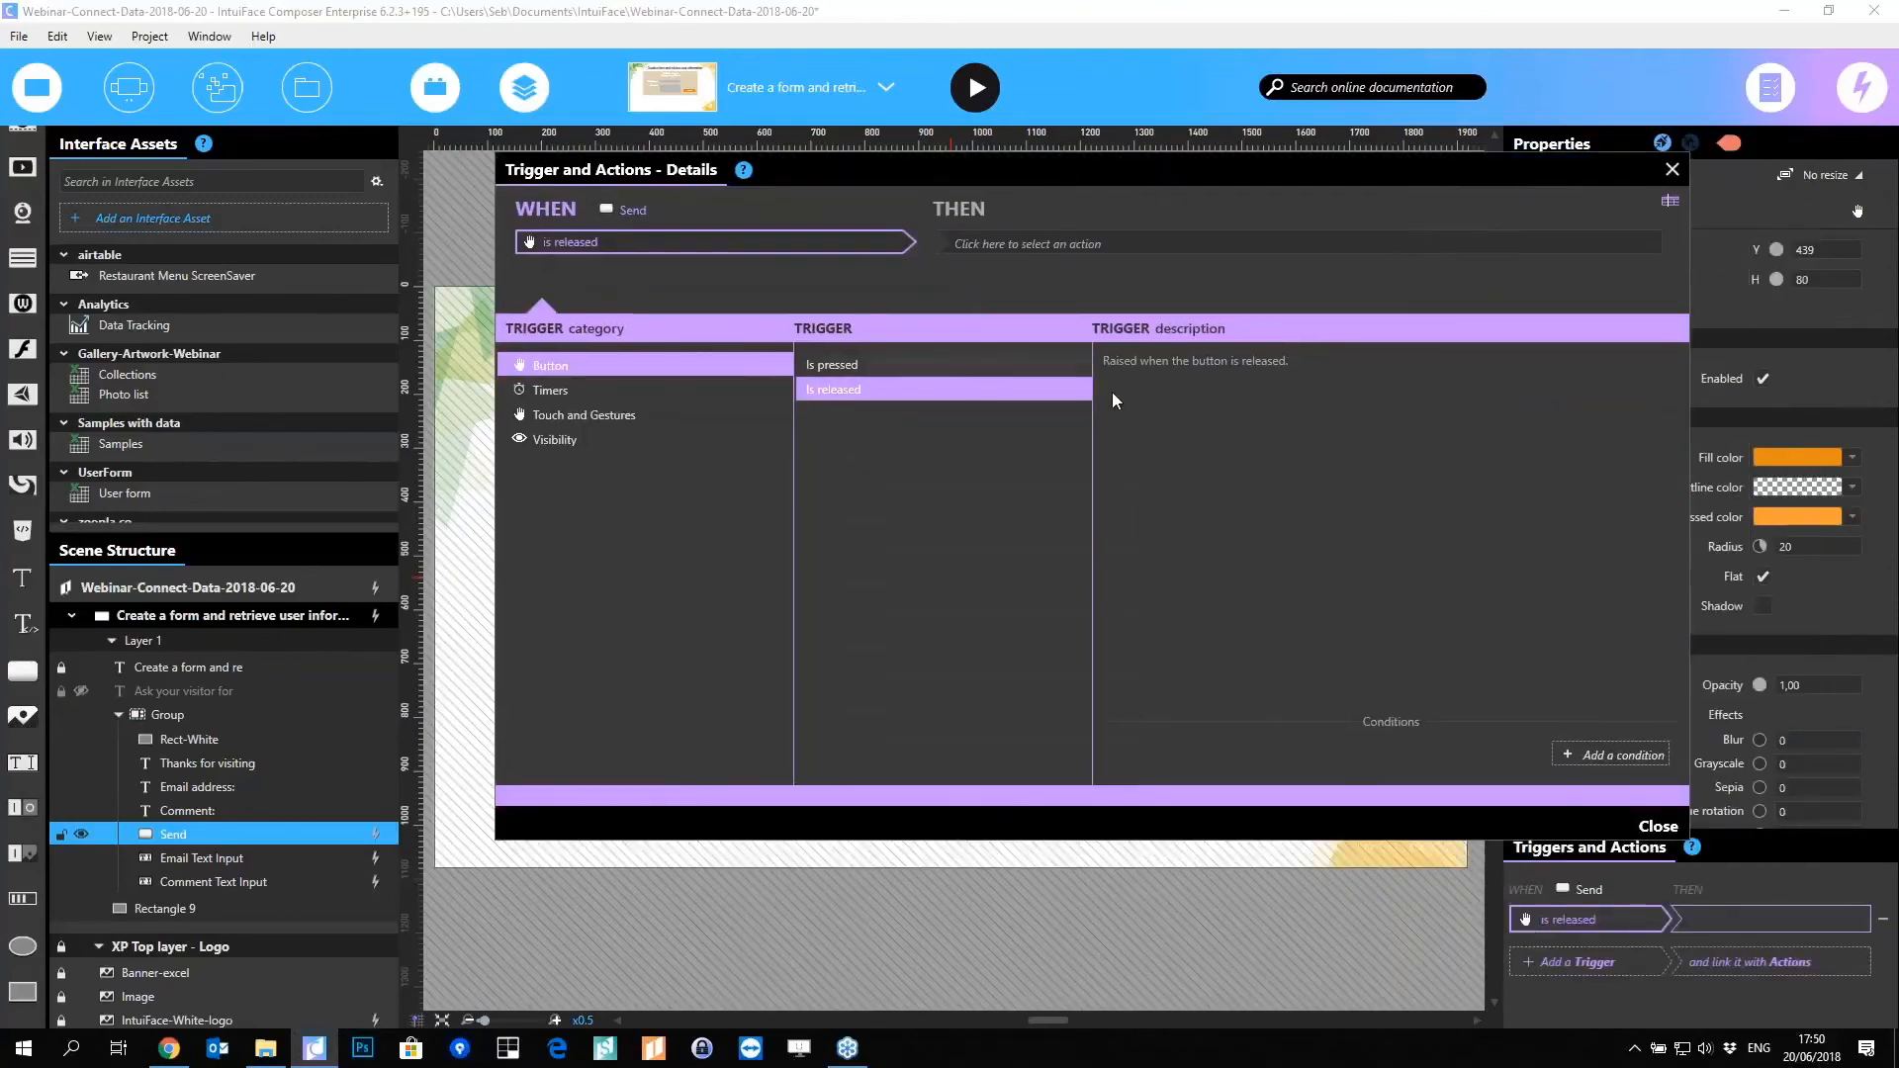
{"action": "left_click", "coordinate": [1066, 242]}
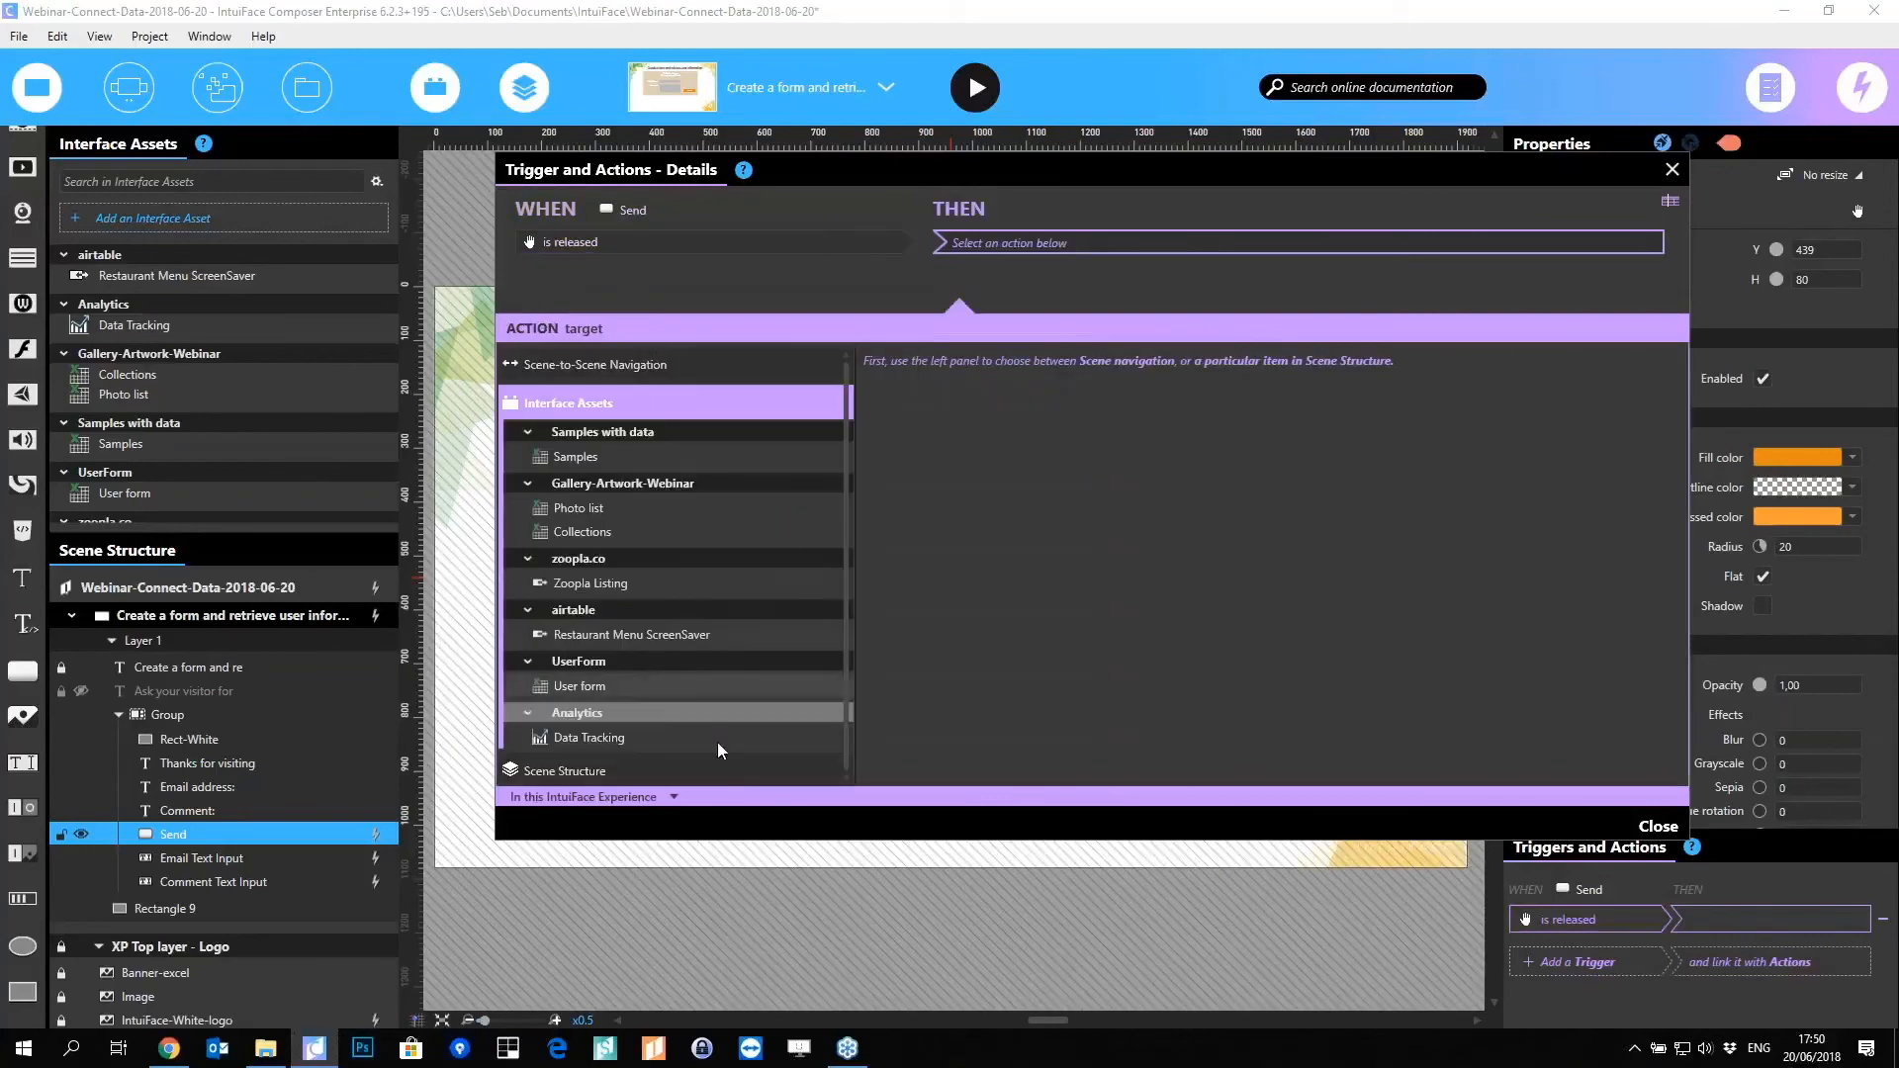
{"action": "left_click", "coordinate": [562, 689]}
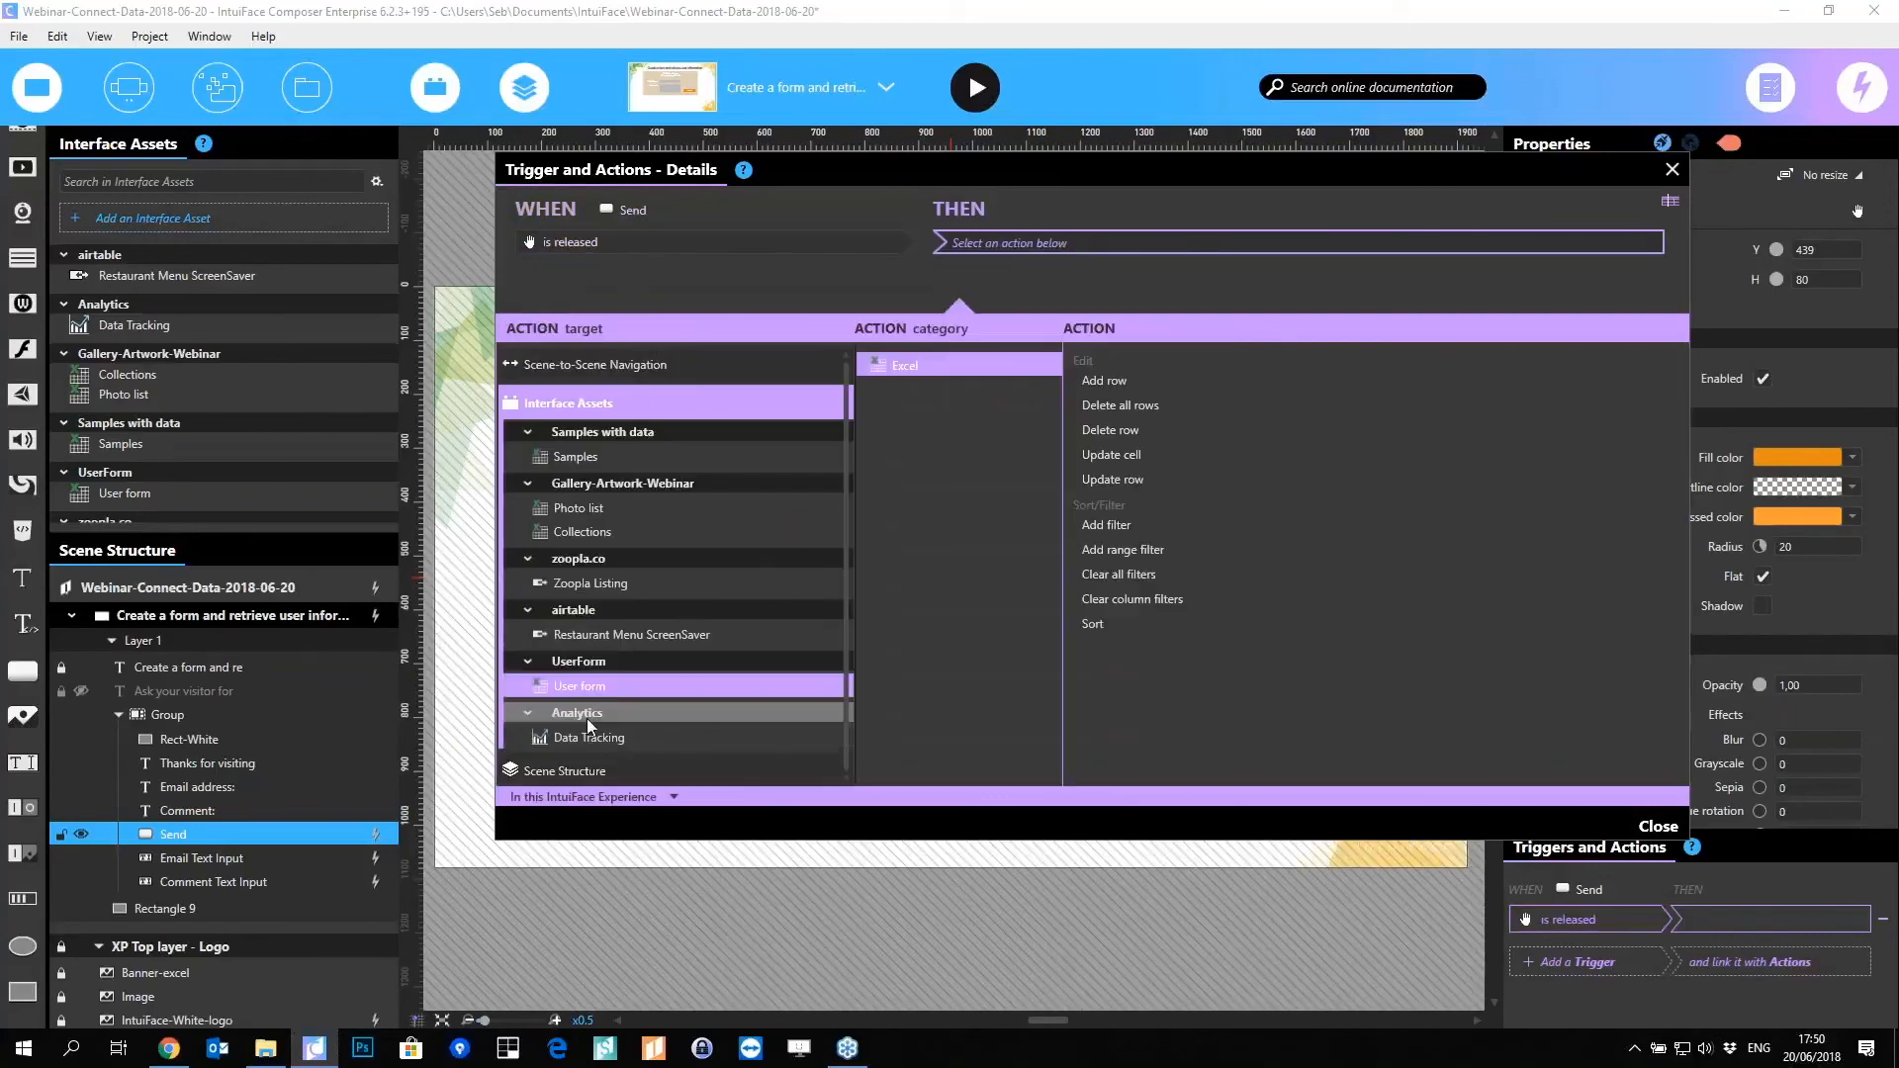
{"action": "left_click", "coordinate": [1116, 384]}
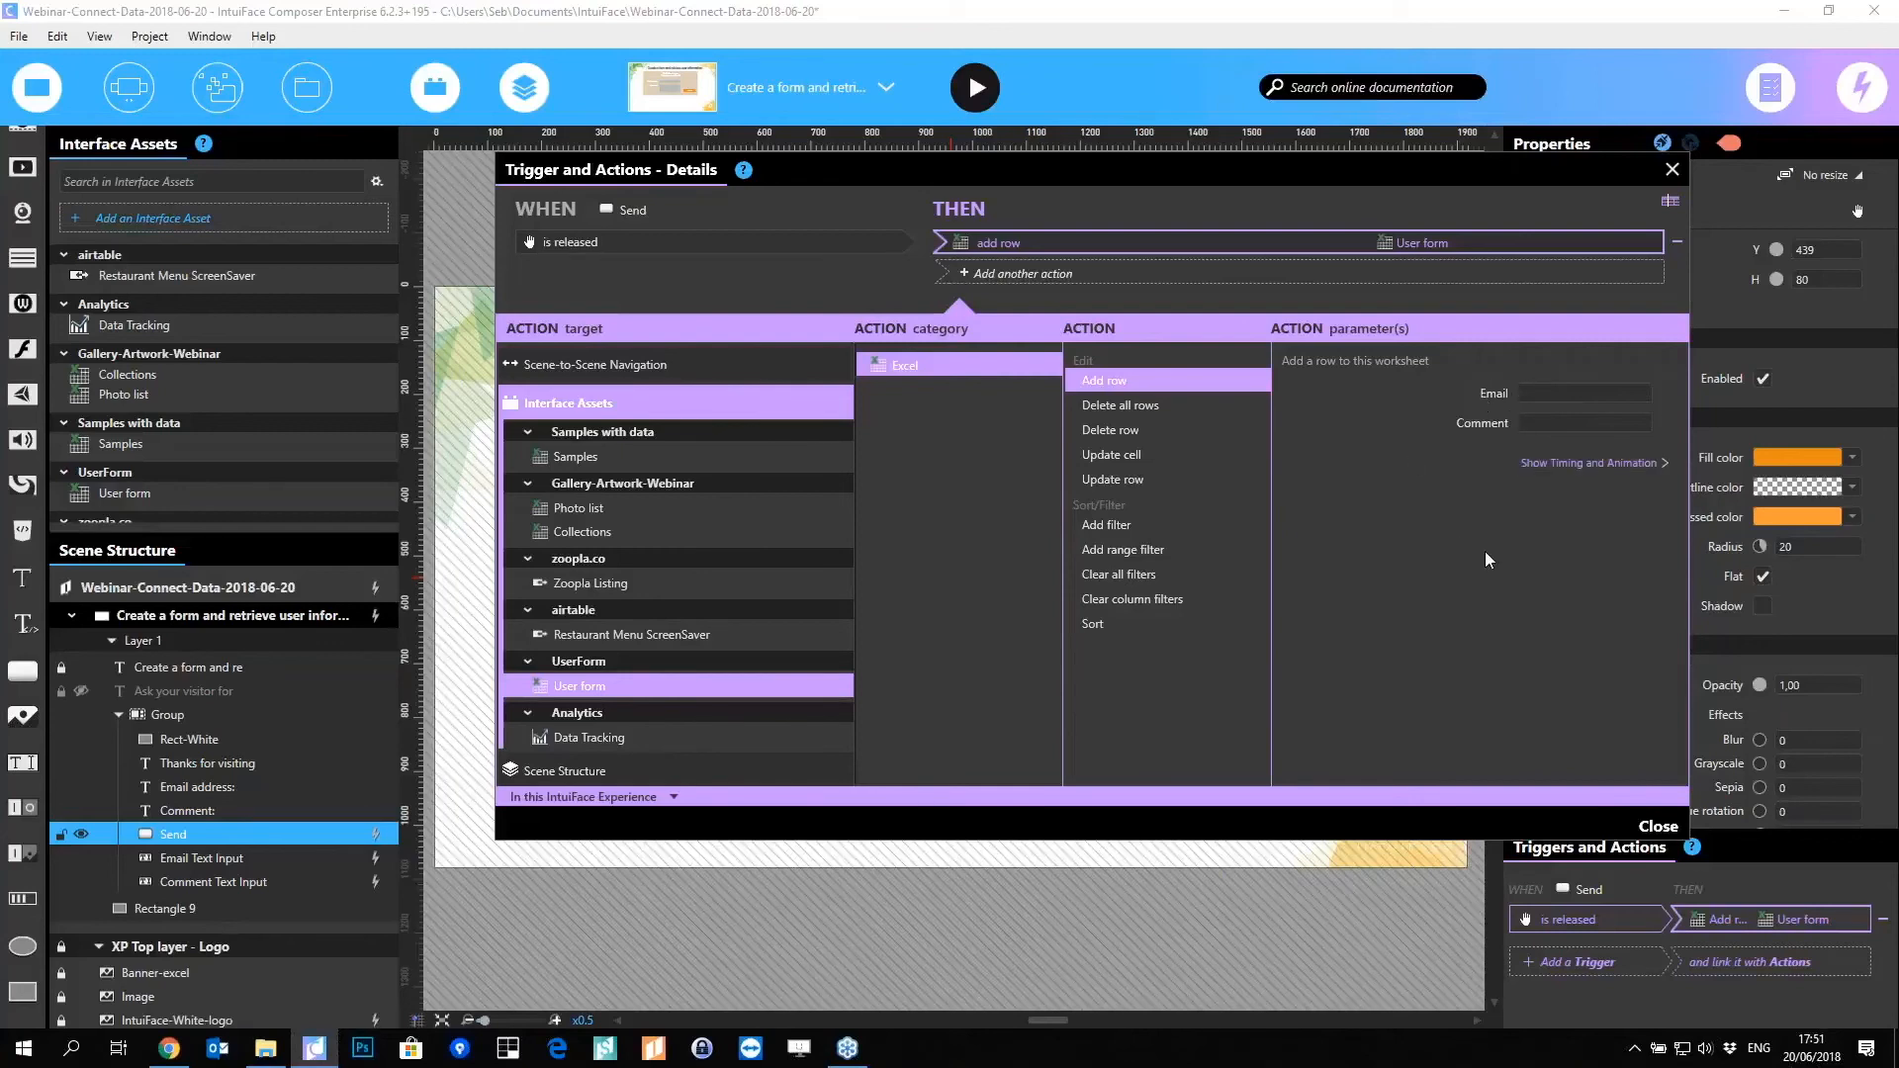
{"action": "left_click", "coordinate": [1582, 393]}
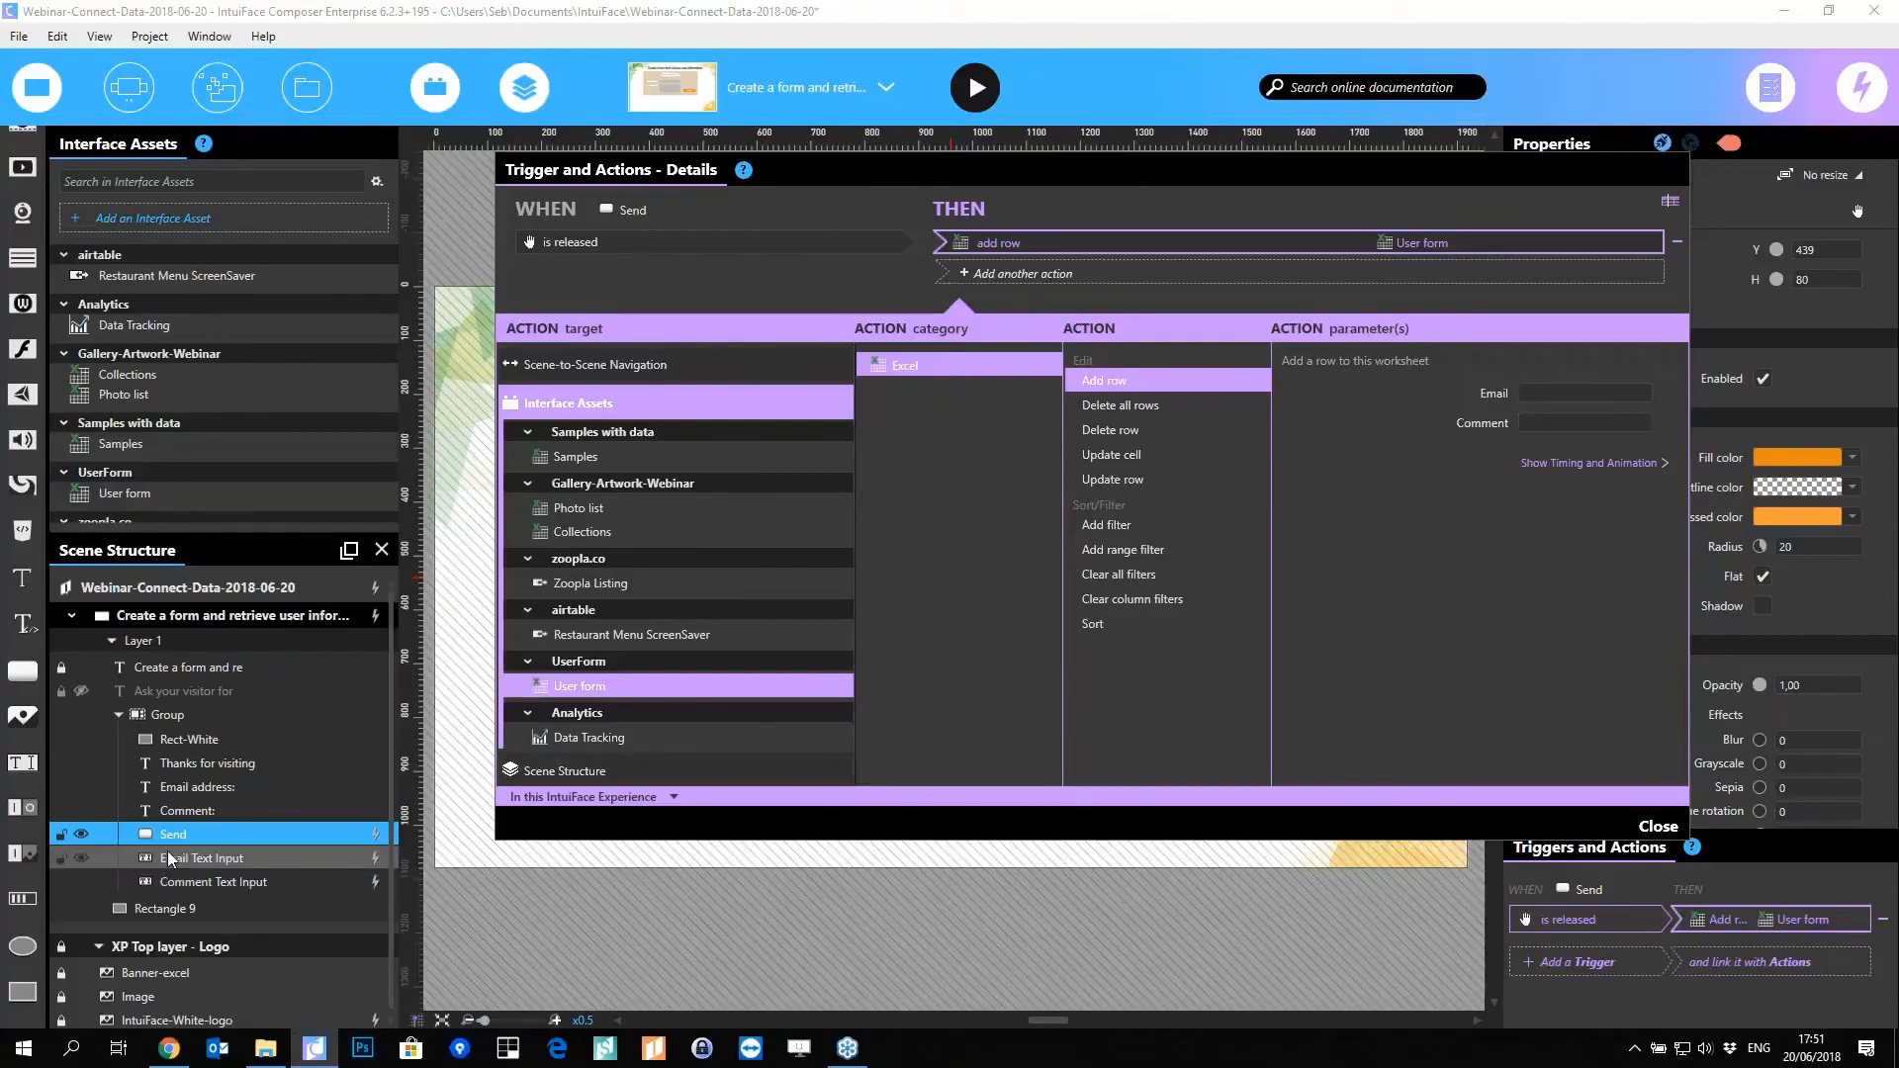
Step: Bind the Email parameter to Email Text Input's Text property
{"action": "left_click_drag", "start_coordinate": [243, 868], "coordinate": [1669, 396]}
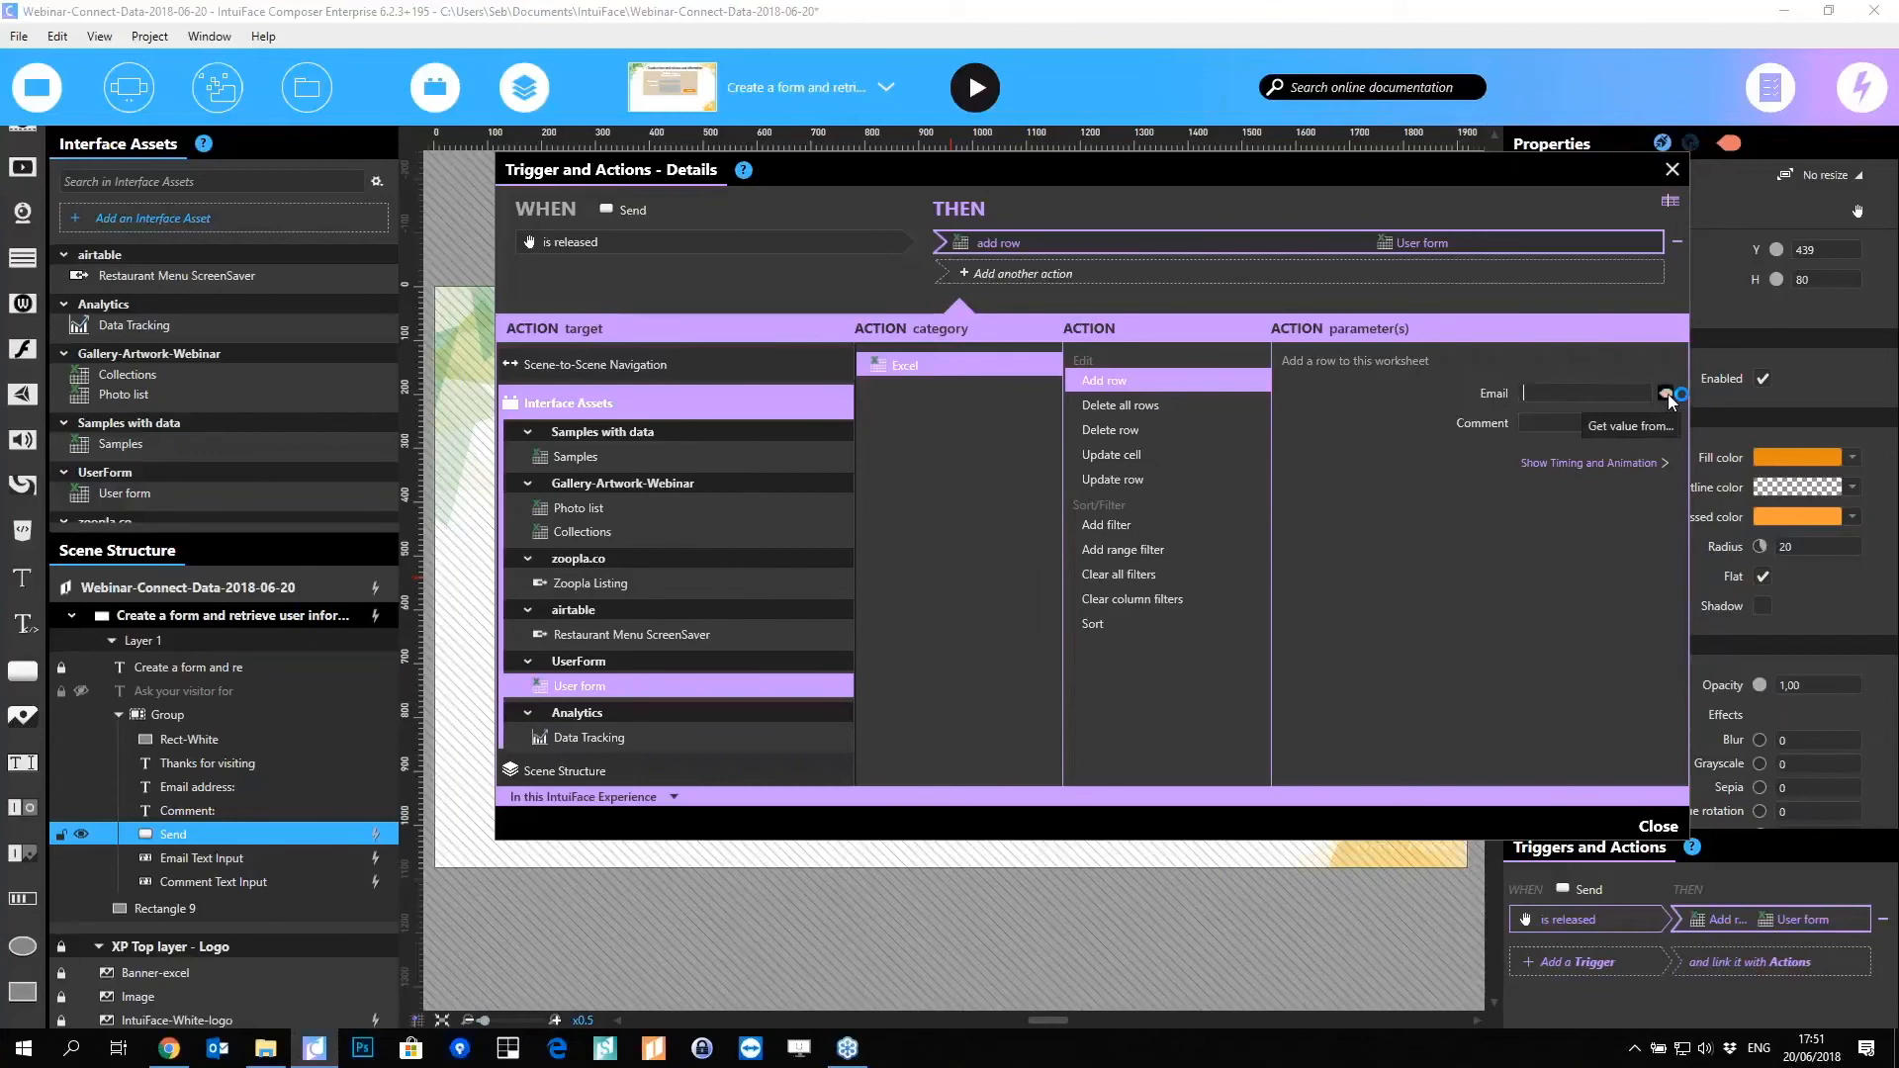
{"action": "left_click", "coordinate": [1668, 395]}
{"action": "left_click", "coordinate": [1619, 394]}
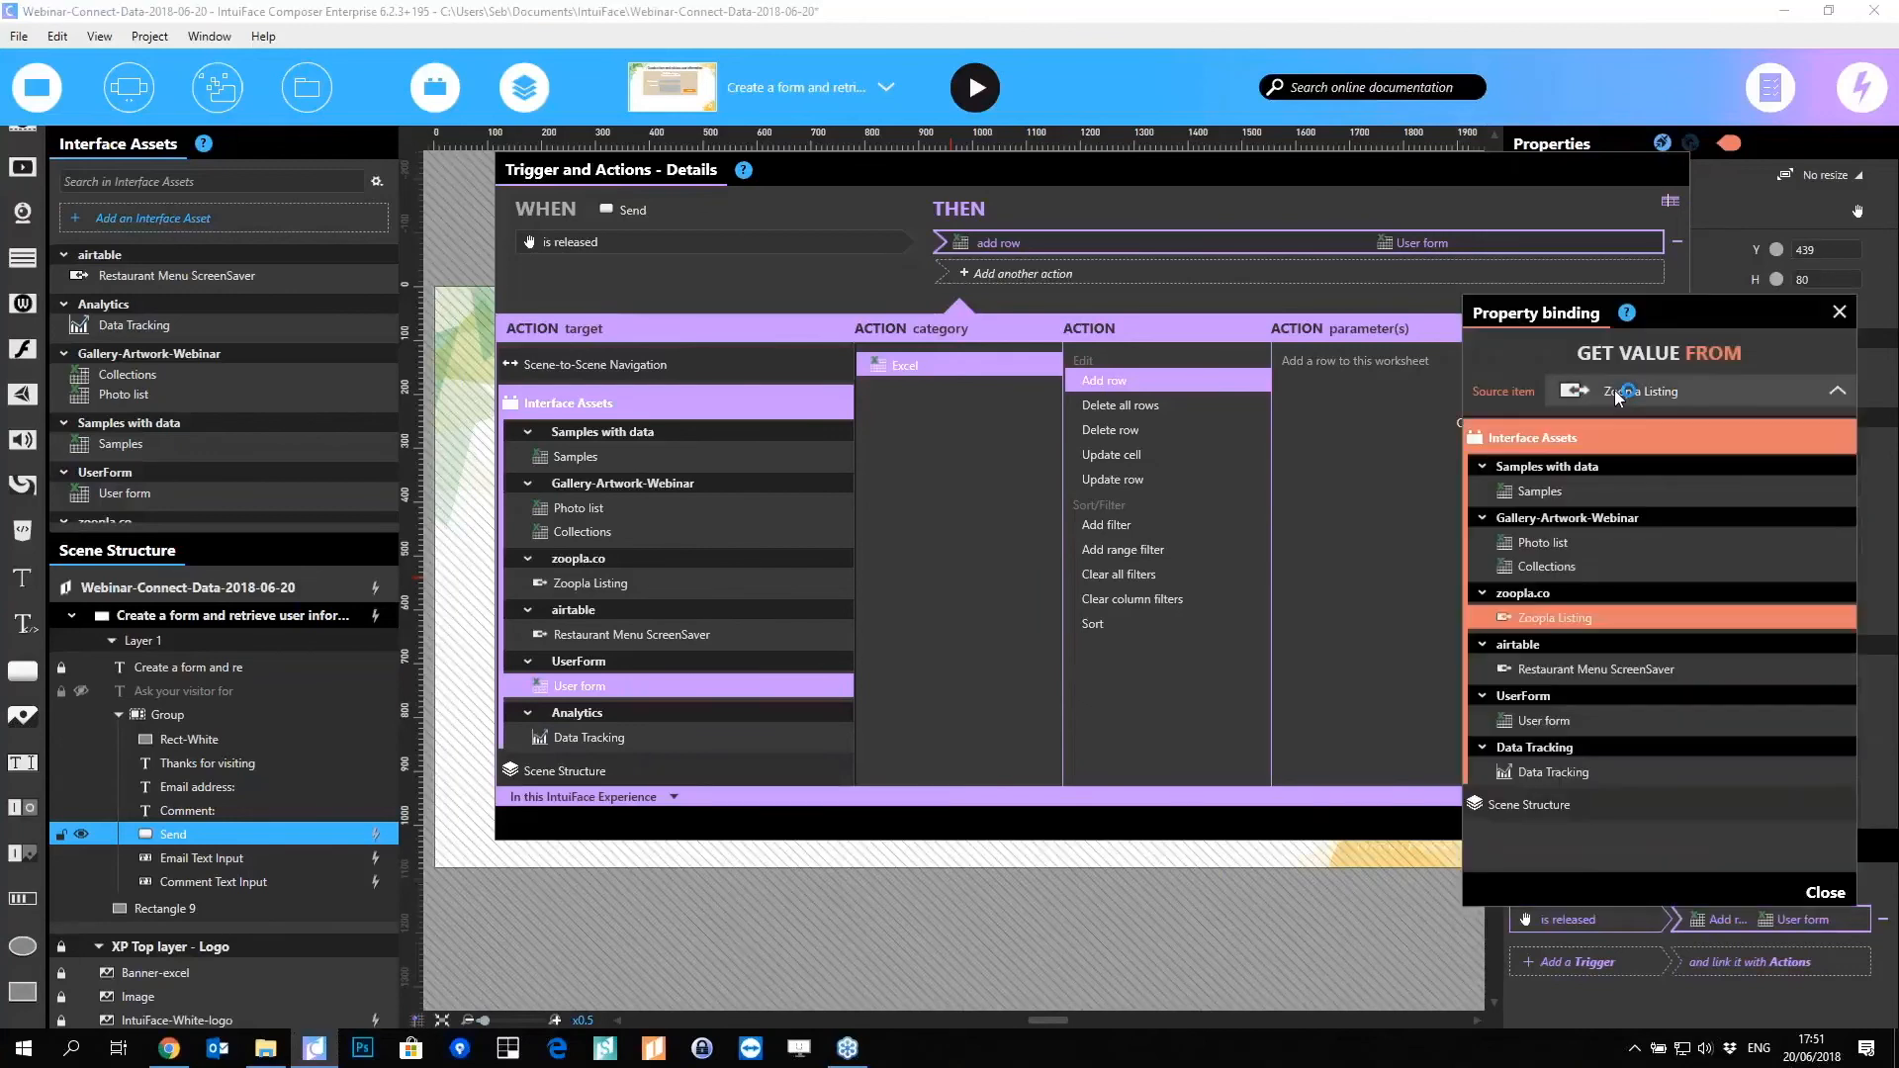
{"action": "left_click", "coordinate": [1604, 441]}
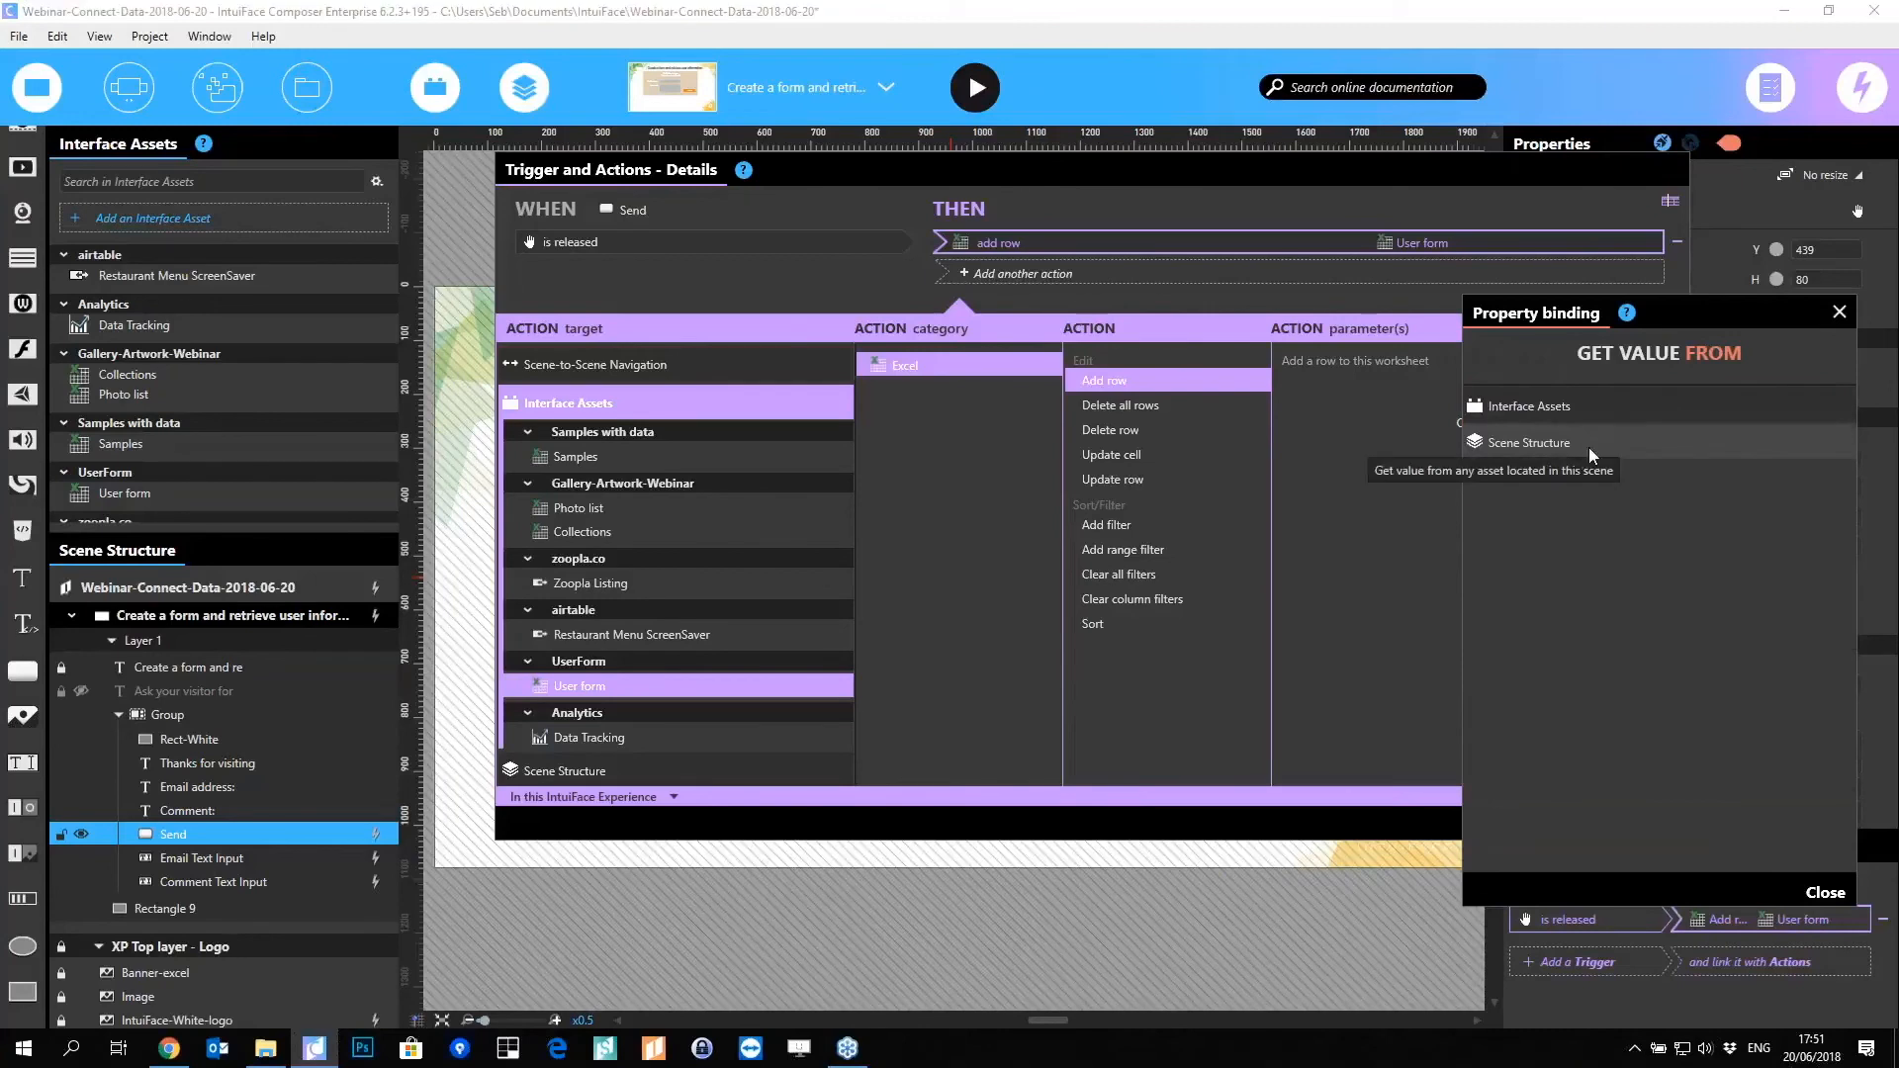
{"action": "left_click", "coordinate": [1589, 445]}
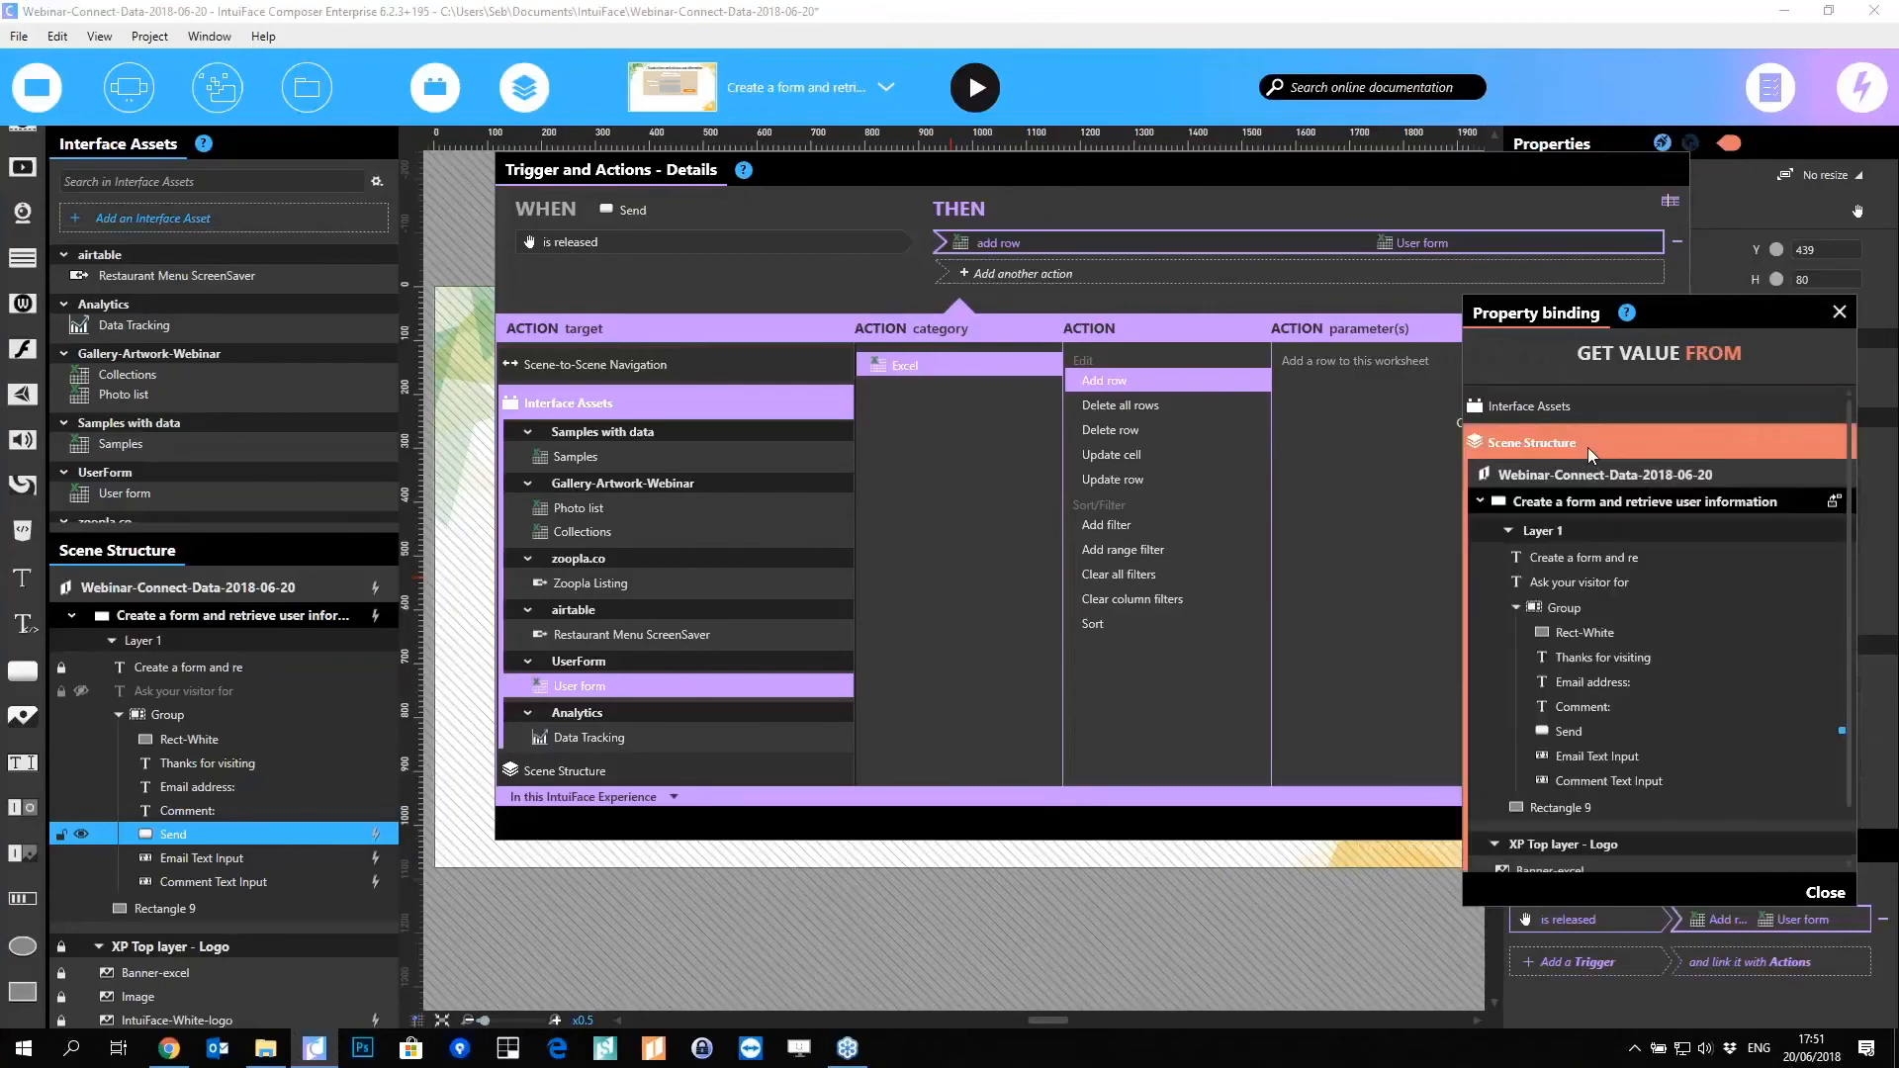
{"action": "left_click", "coordinate": [1628, 756]}
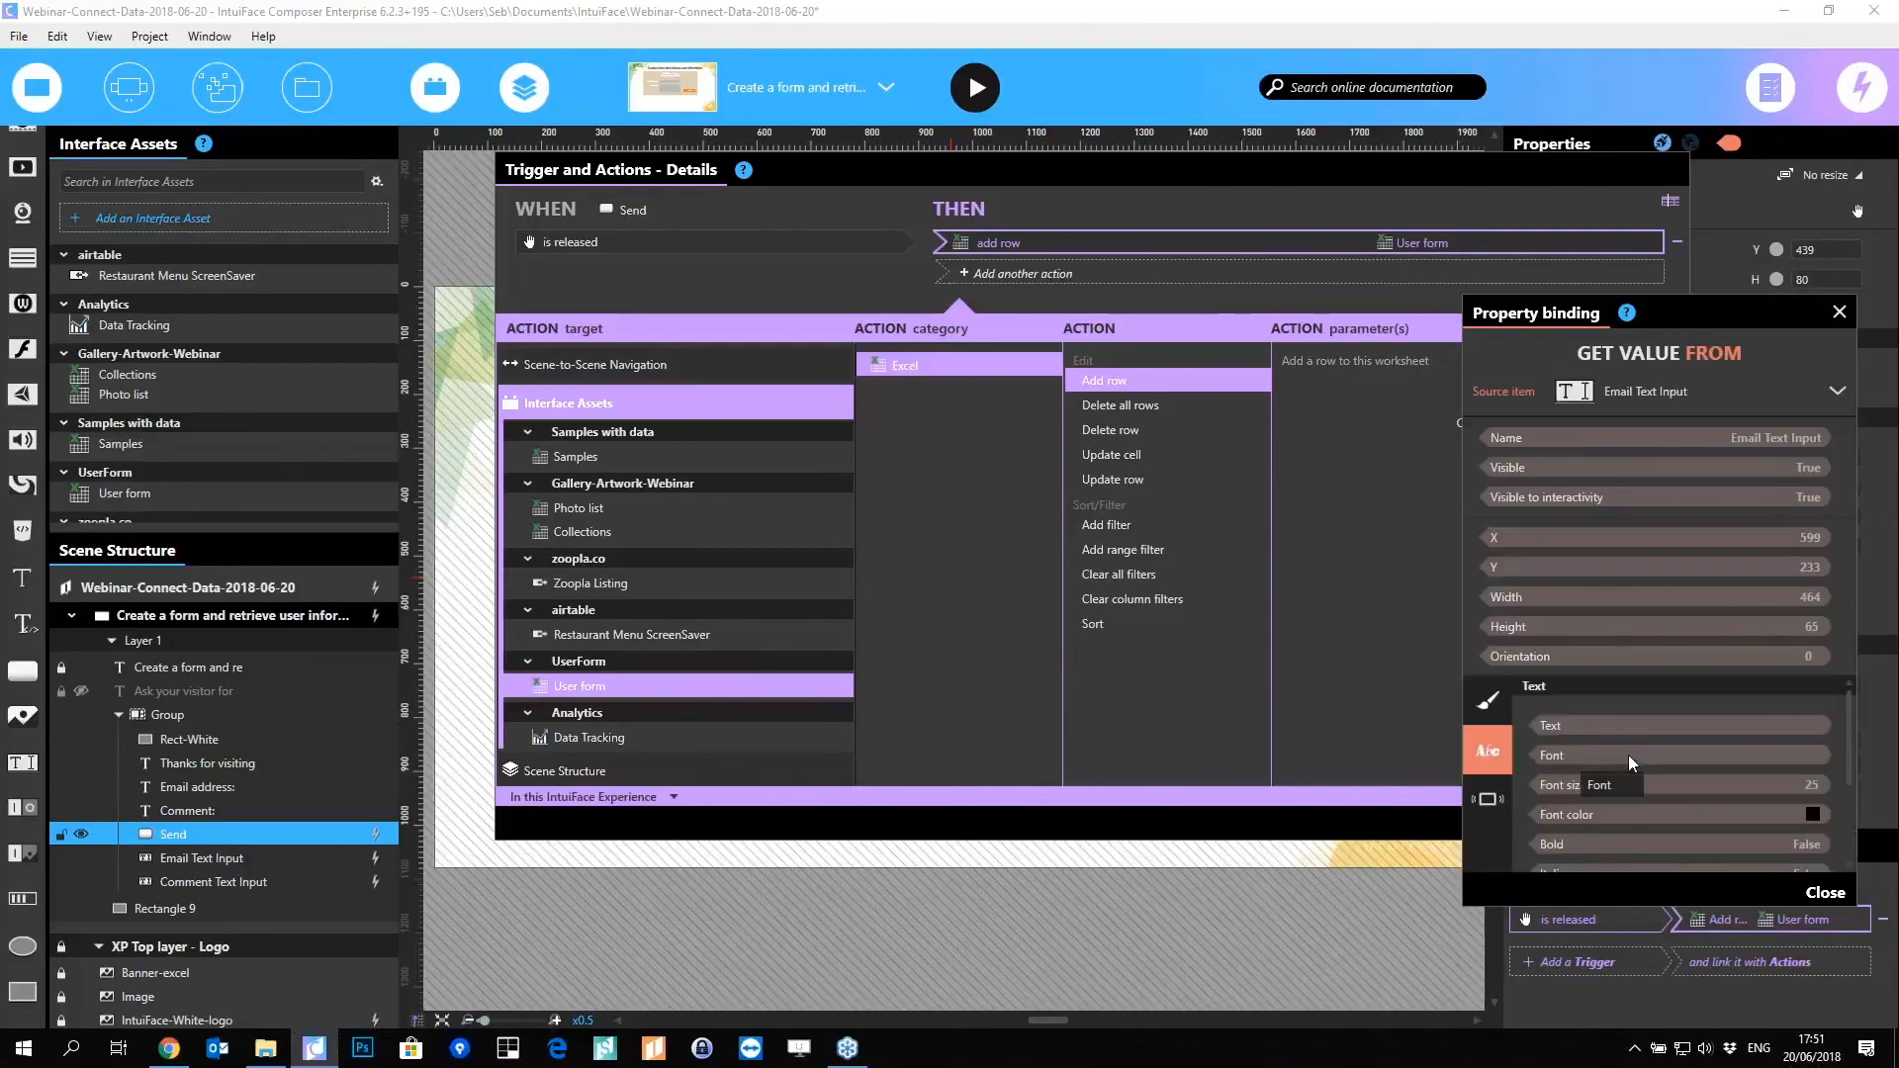
{"action": "left_click", "coordinate": [1570, 723]}
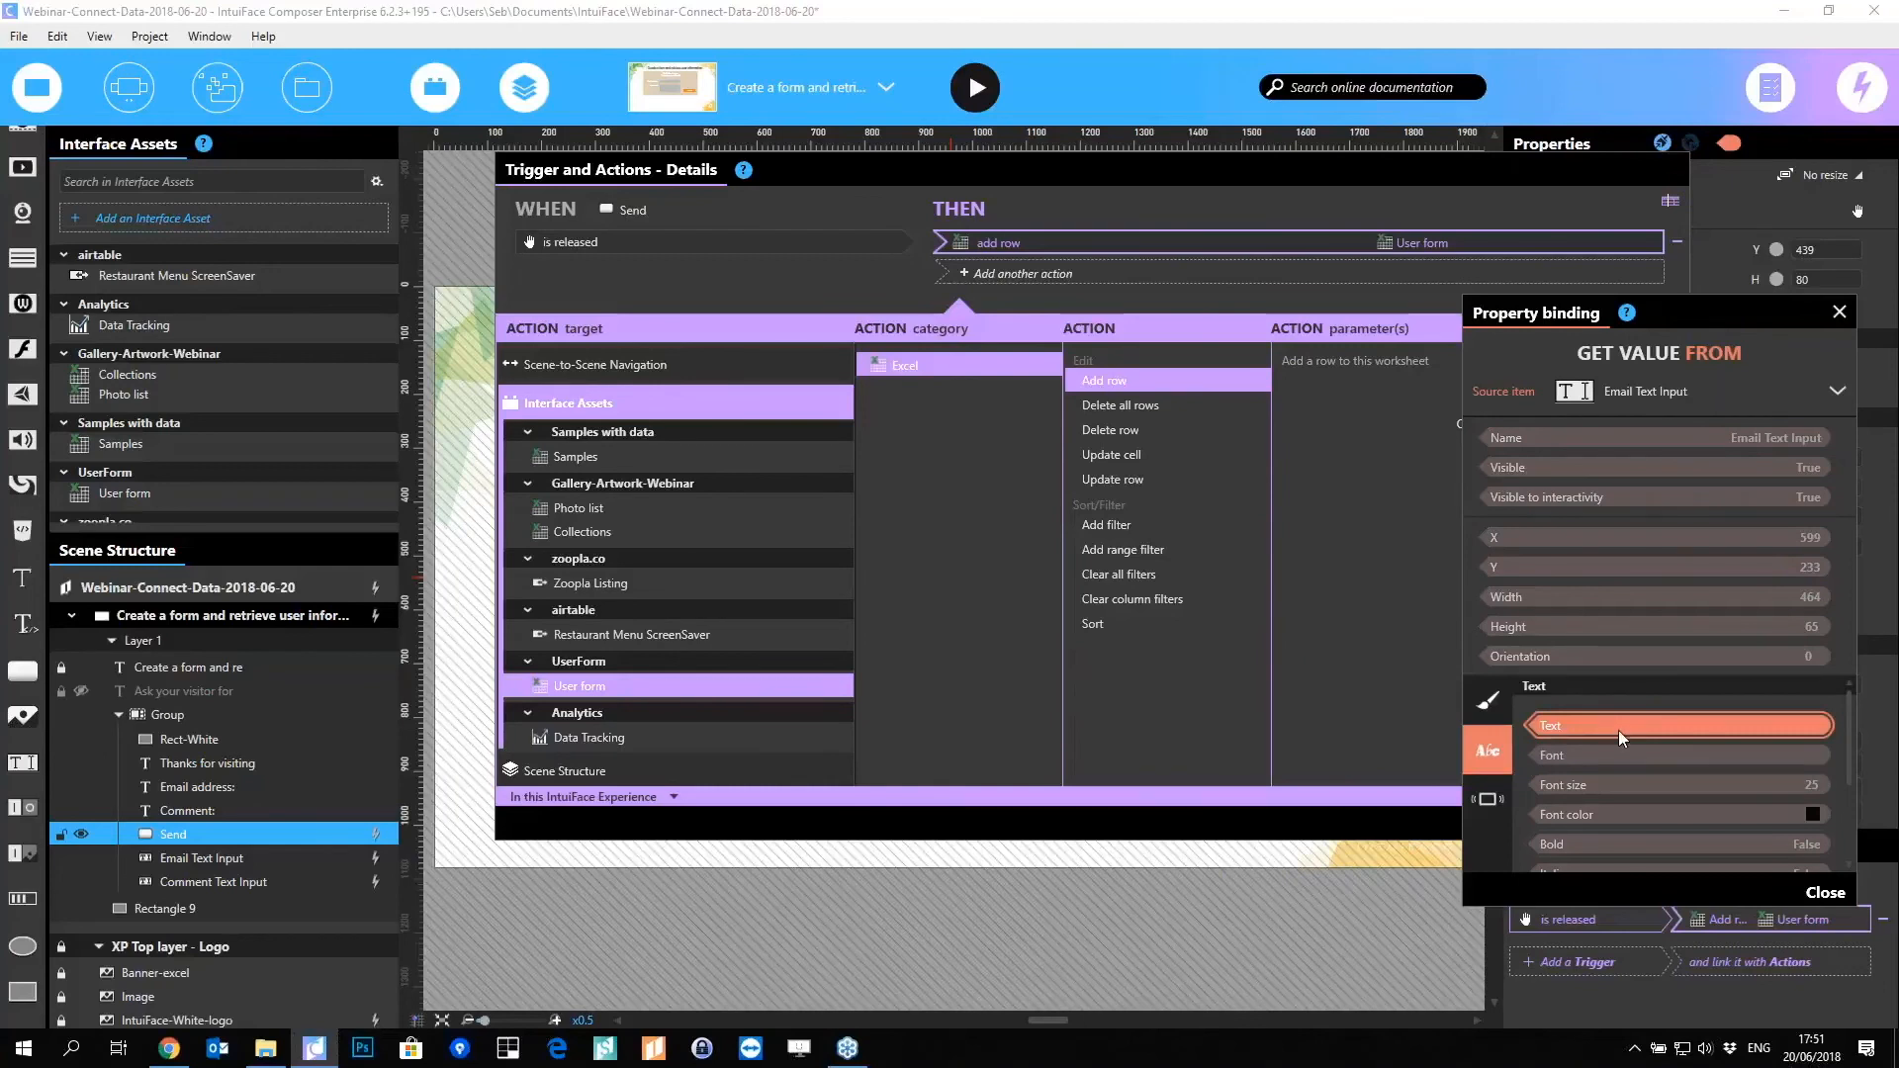
{"action": "left_click", "coordinate": [1825, 893]}
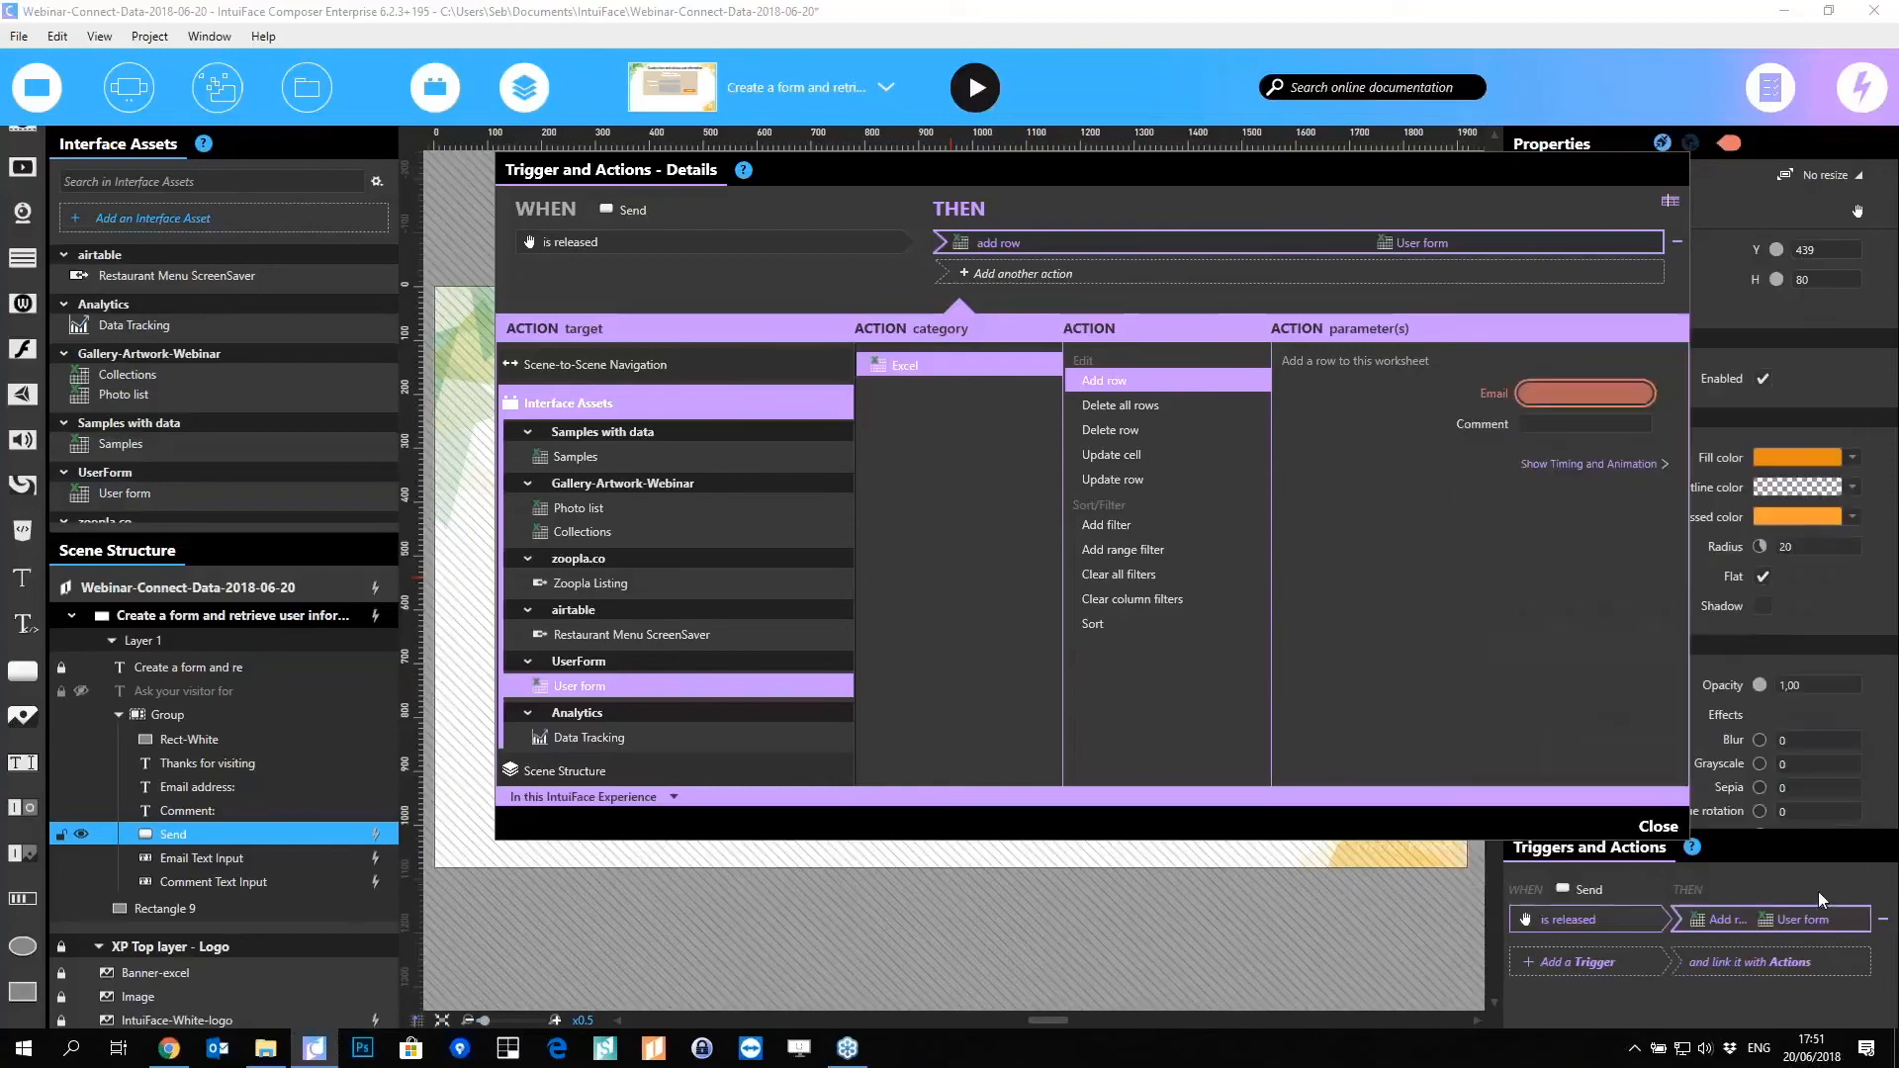
Step: Bind the Comment parameter to Comment Text Input's Text property
{"action": "left_click", "coordinate": [1657, 417]}
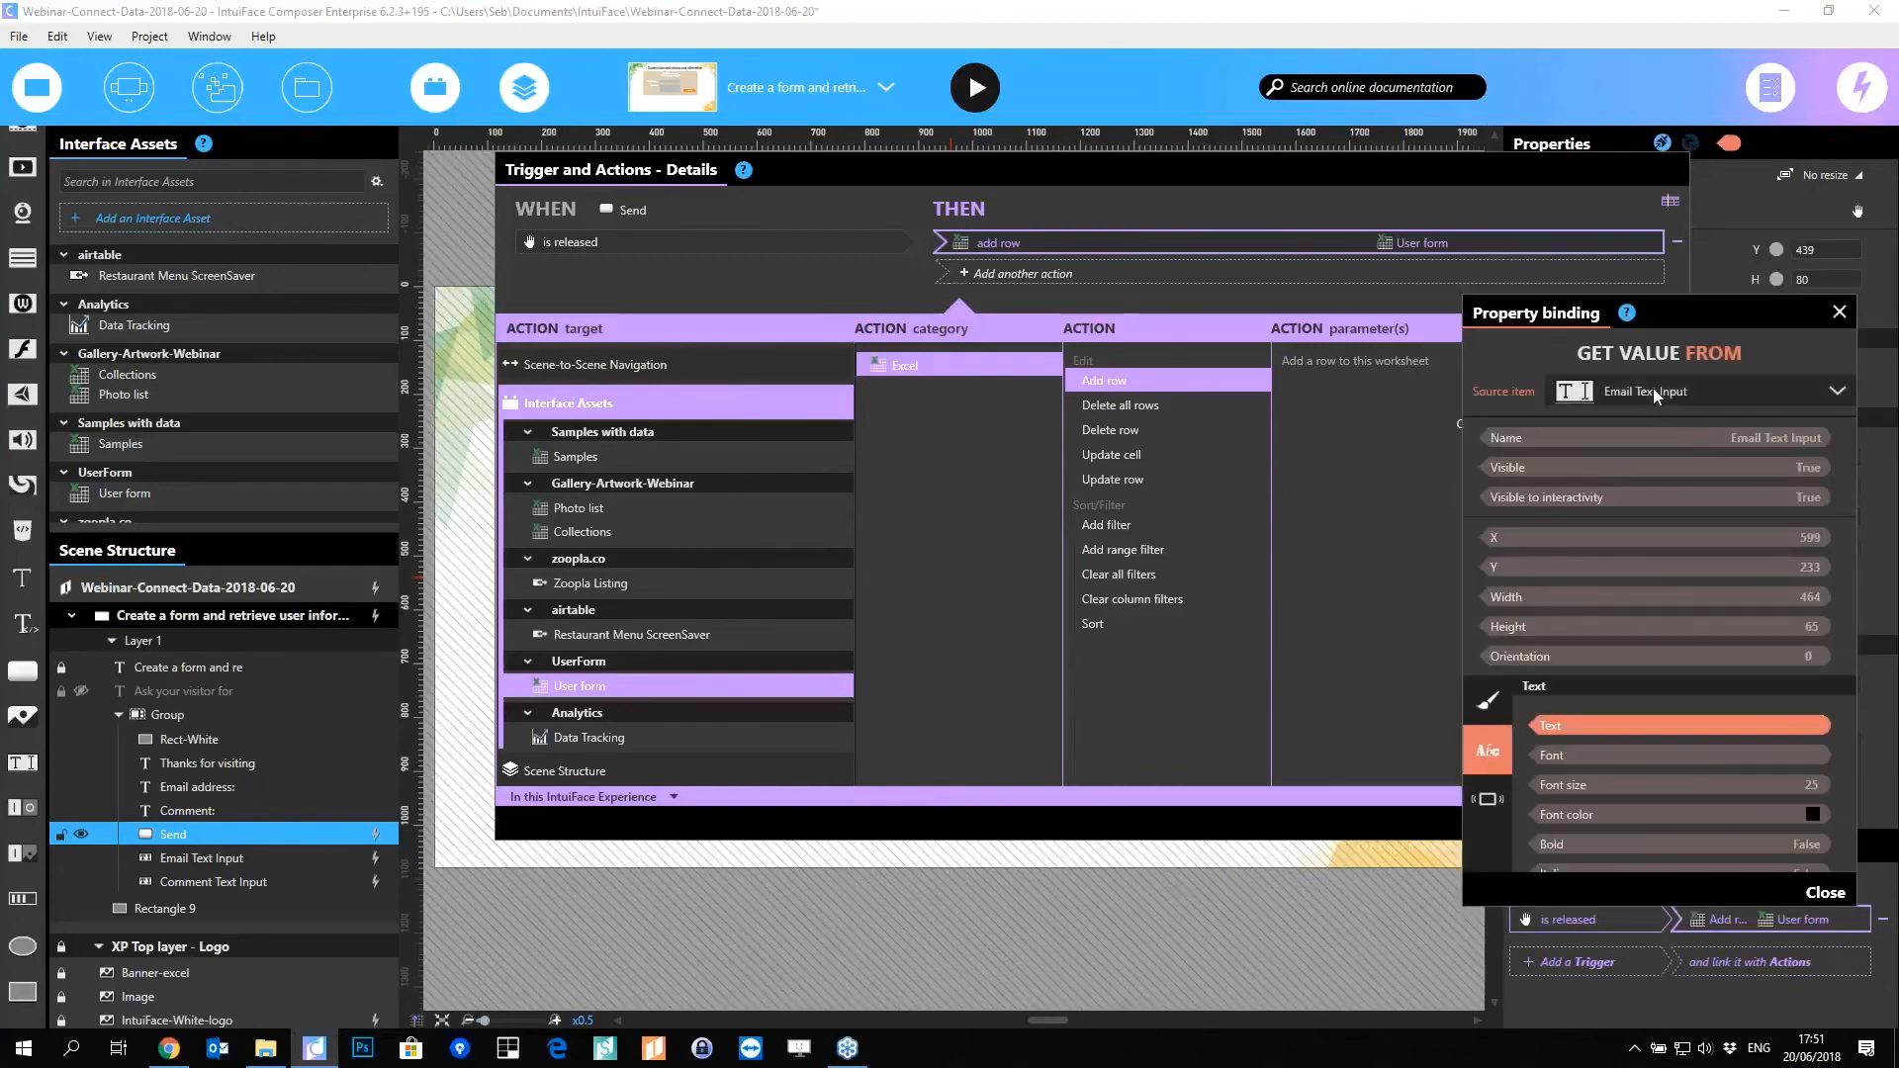
{"action": "left_click", "coordinate": [1653, 388]}
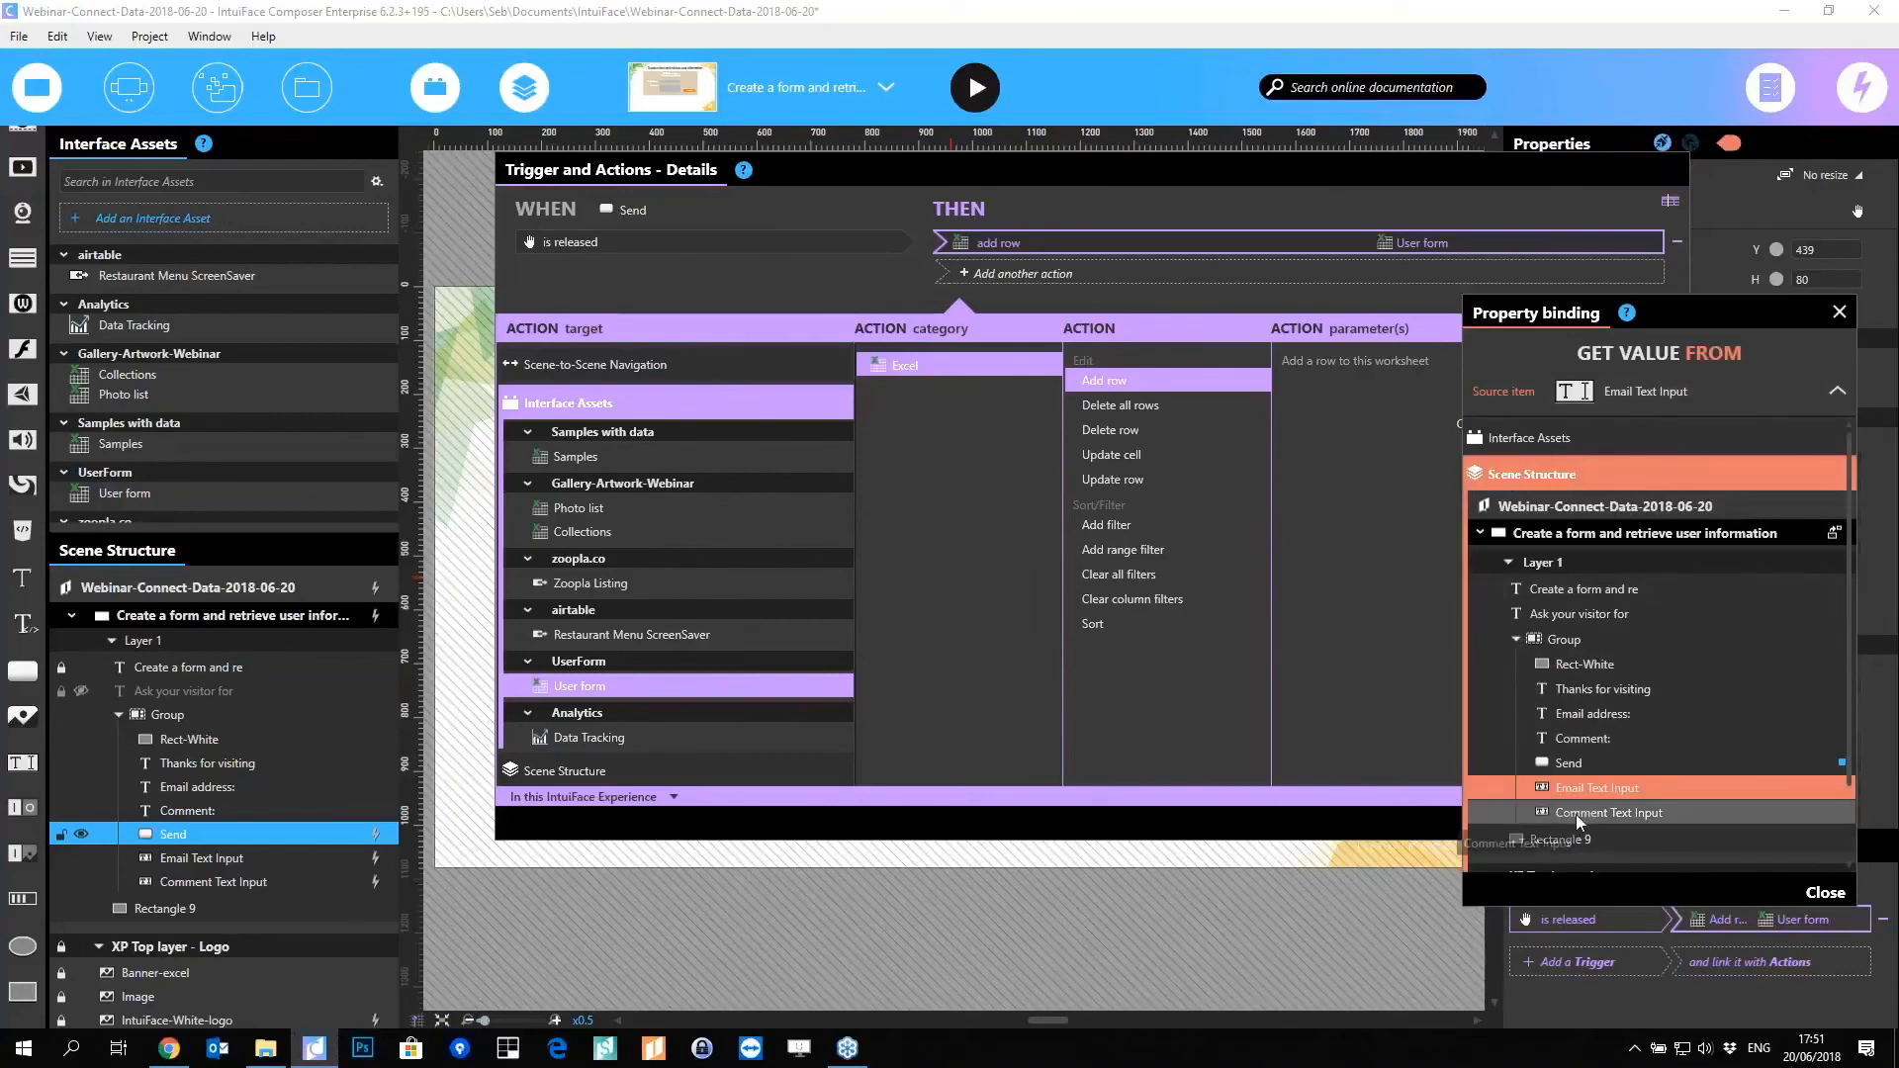
{"action": "left_click", "coordinate": [1664, 813]}
{"action": "left_click", "coordinate": [1483, 742]}
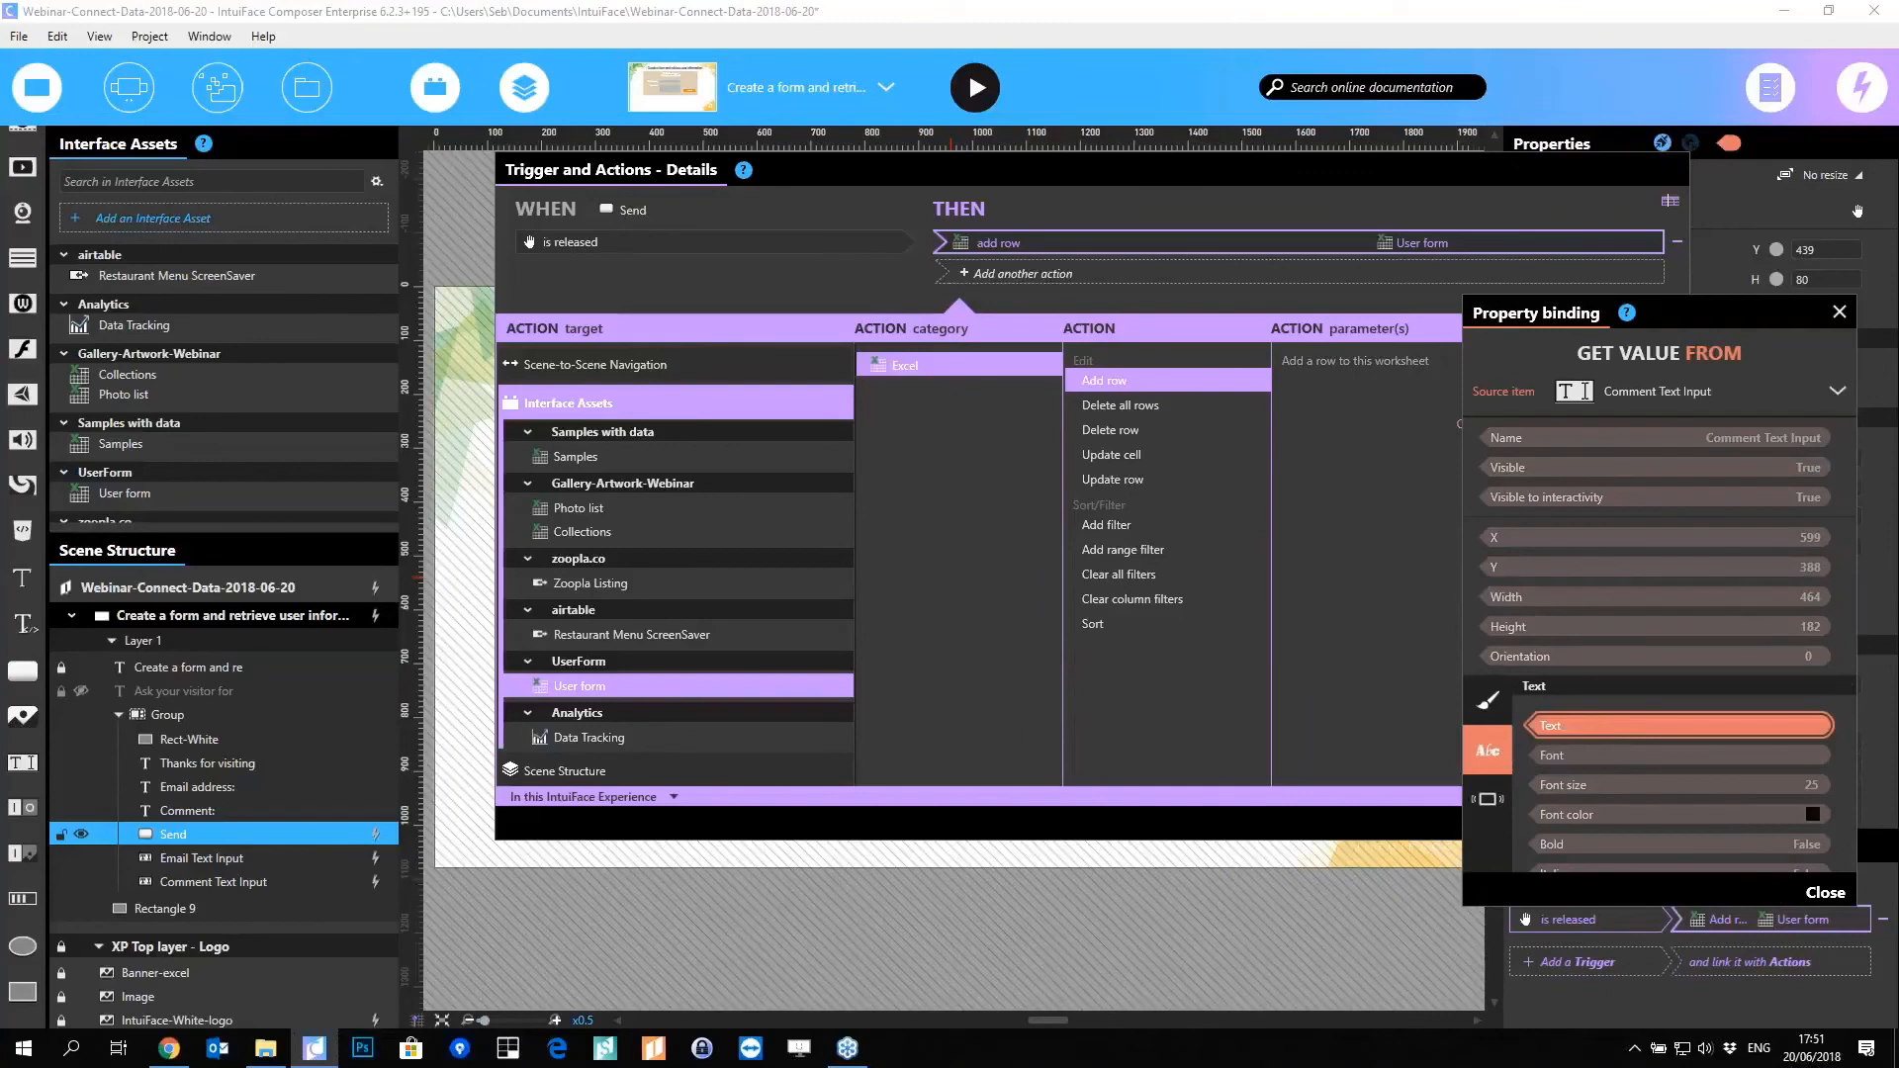
{"action": "left_click", "coordinate": [1825, 890]}
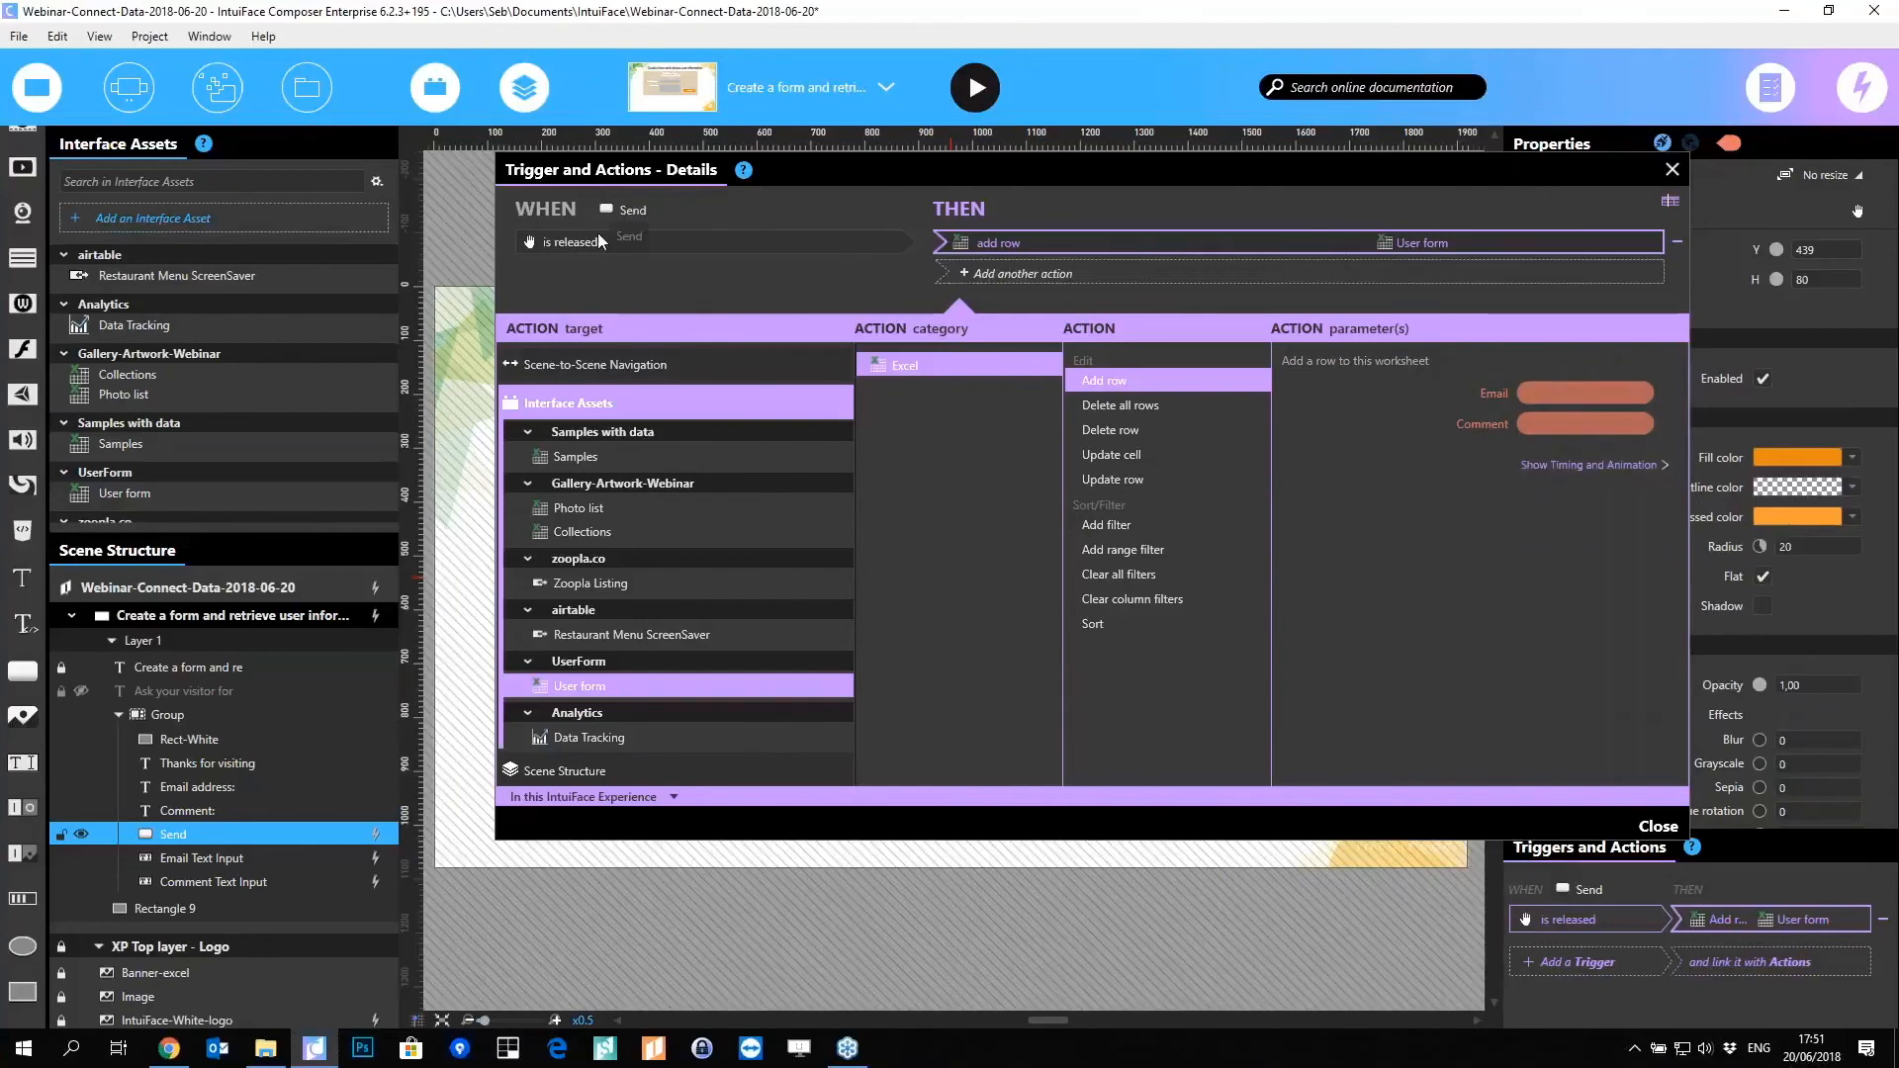
Step: Add a Data Tracking Log event action named 'Guestbook signed' to the Send trigger
{"action": "left_click", "coordinate": [1268, 279]}
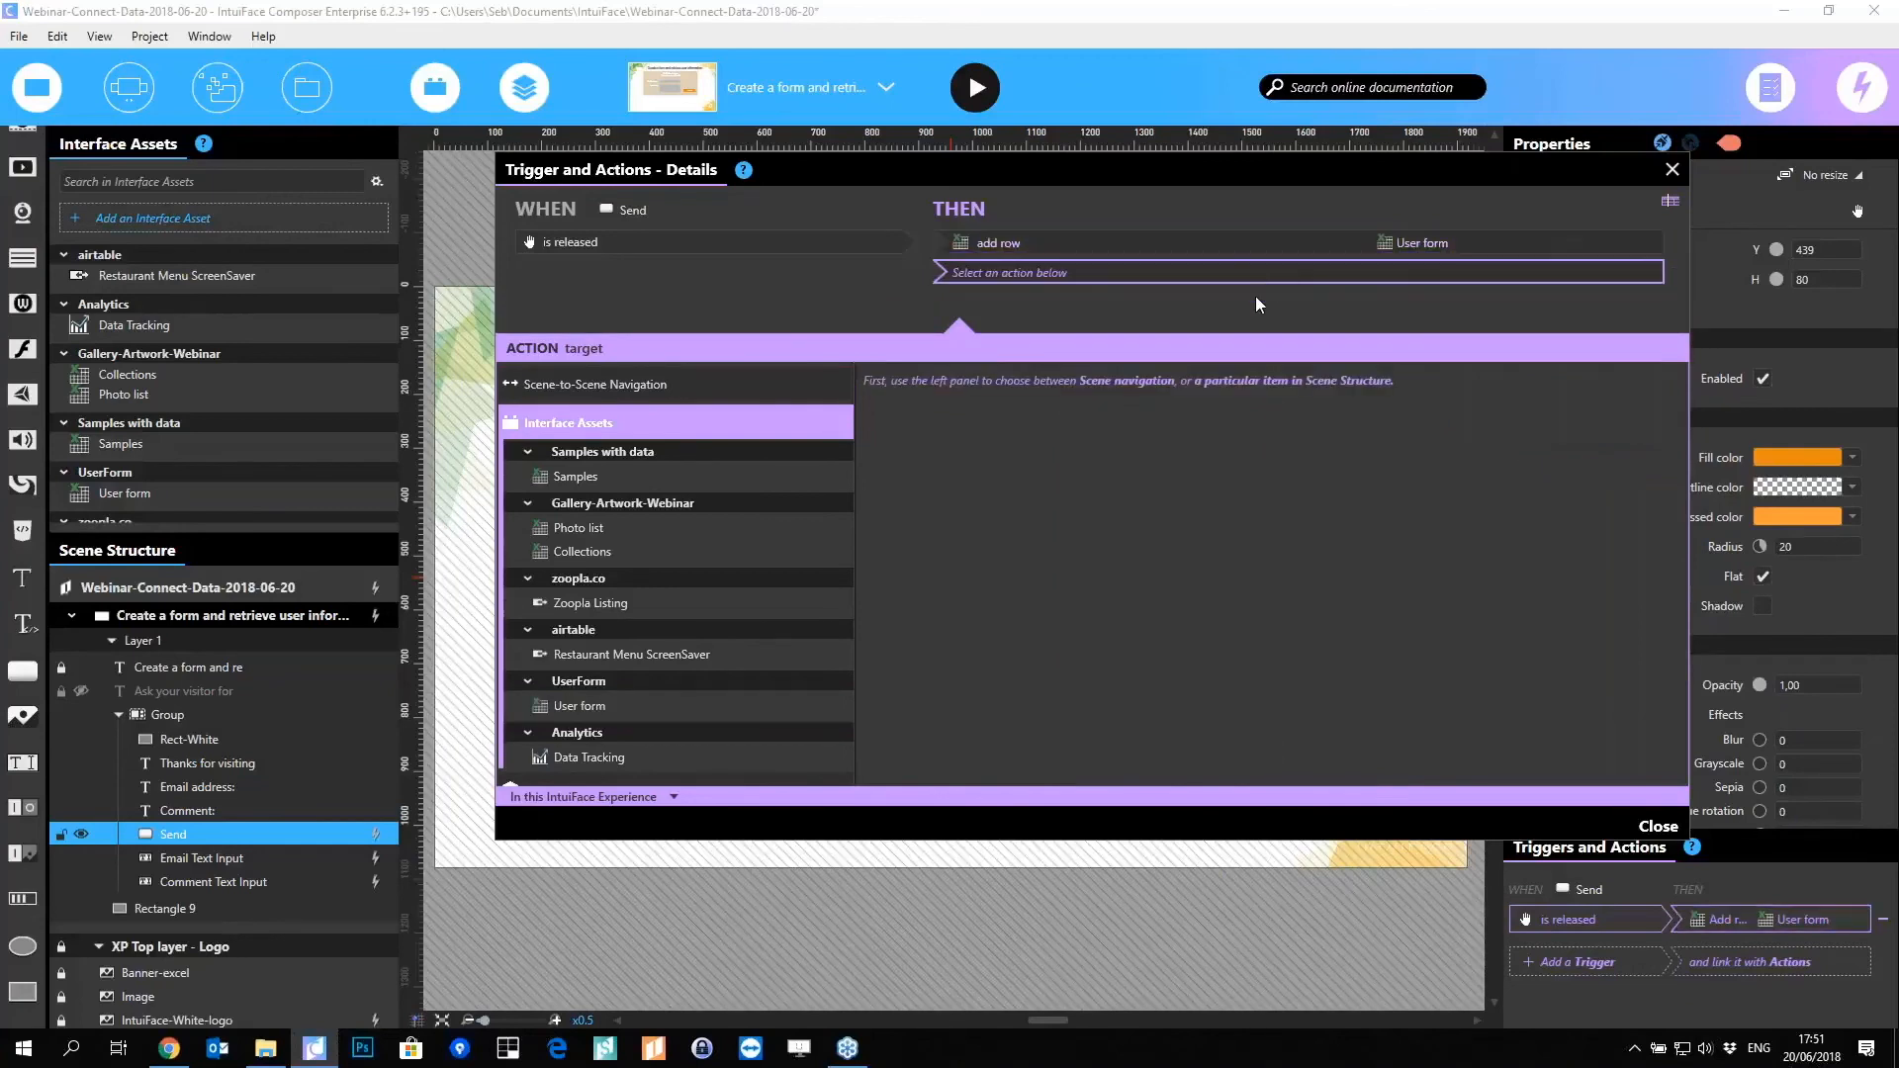
{"action": "left_click", "coordinate": [597, 758]}
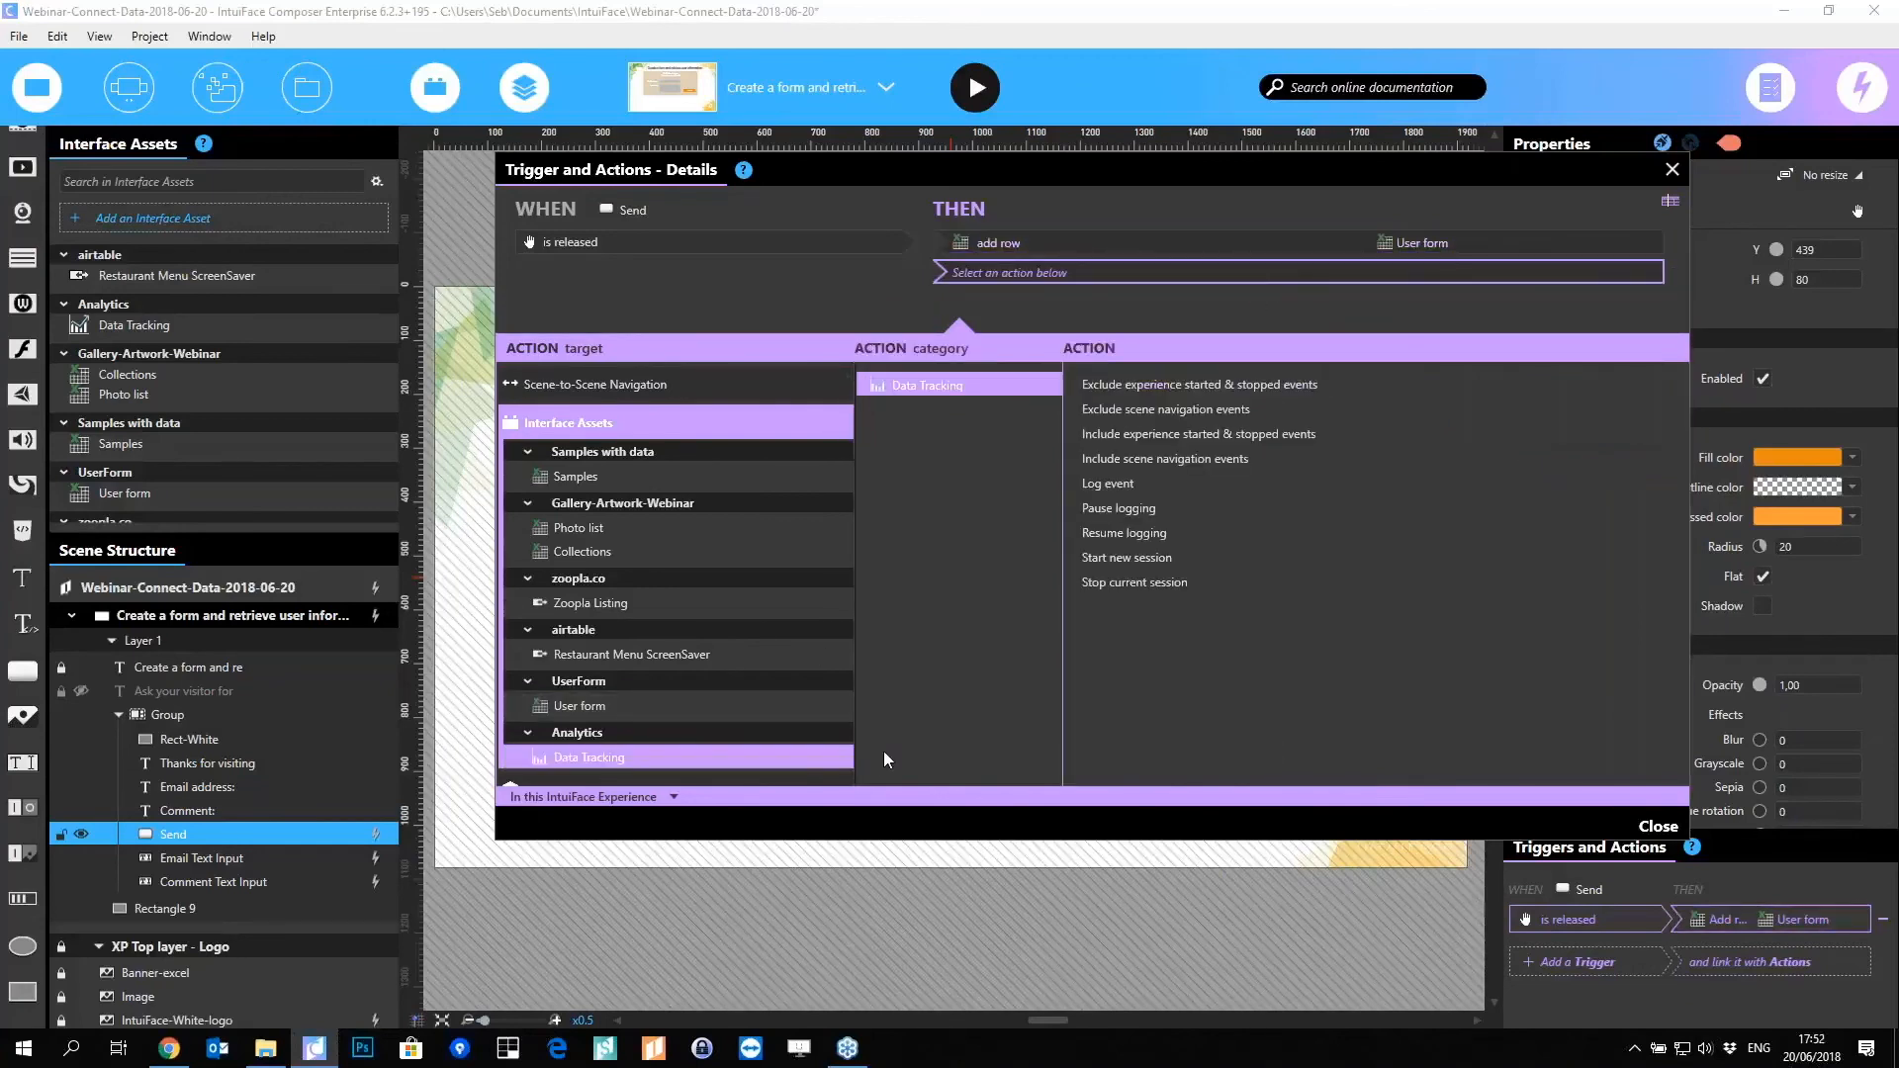
{"action": "left_click", "coordinate": [1101, 486]}
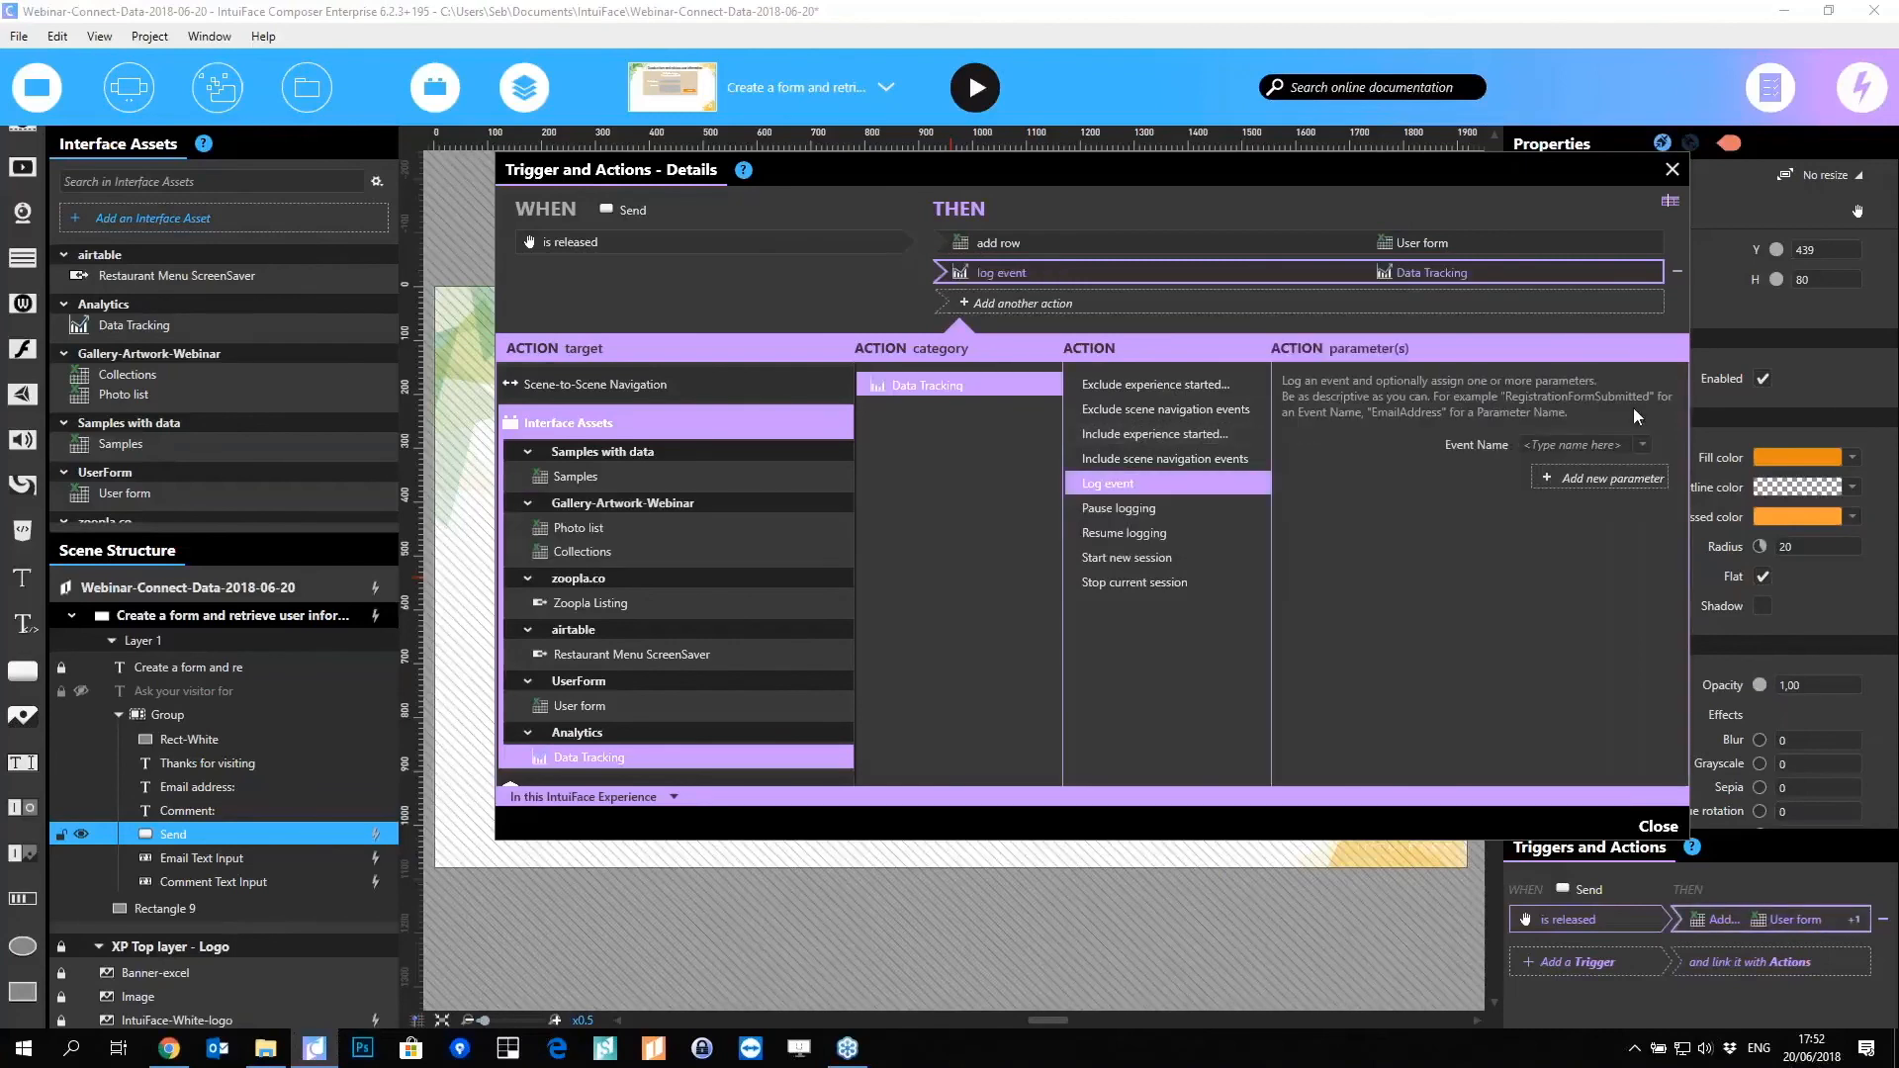
{"action": "left_click", "coordinate": [1539, 447]}
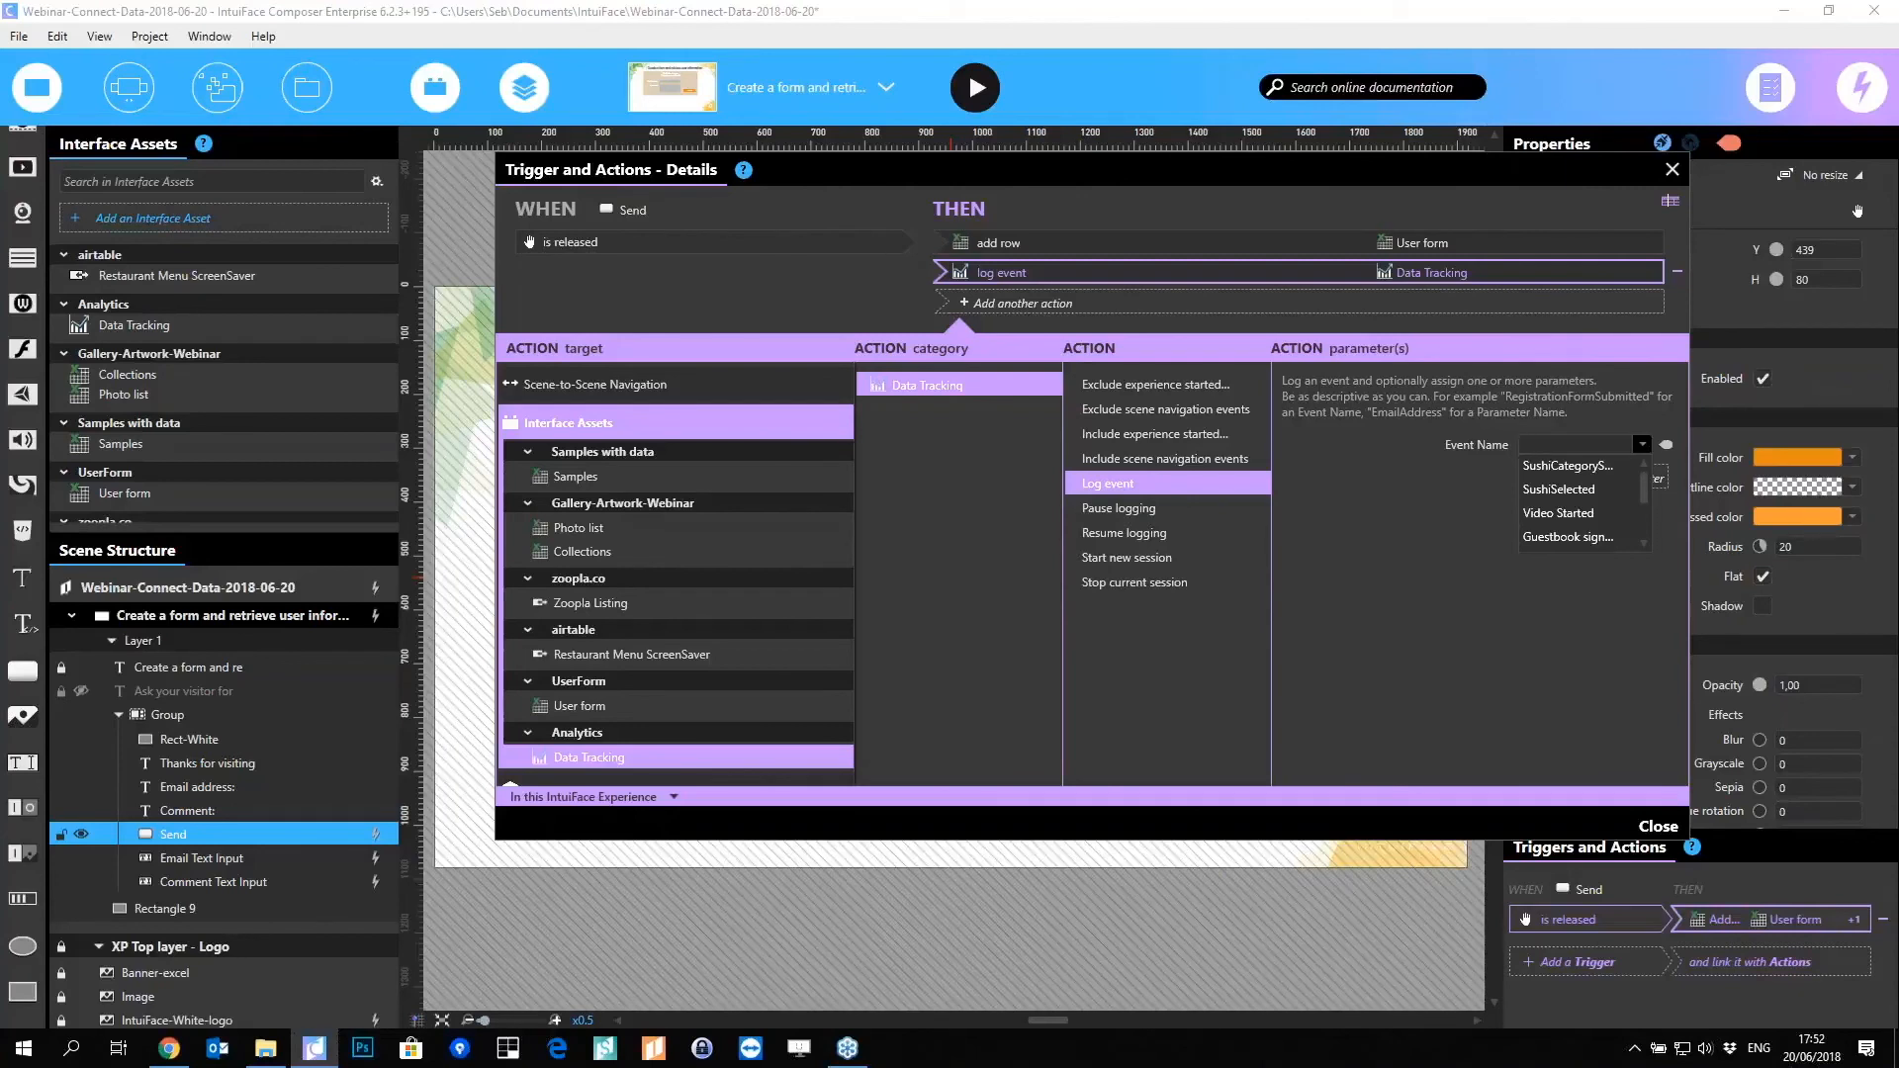
{"action": "type", "text": "Gues"}
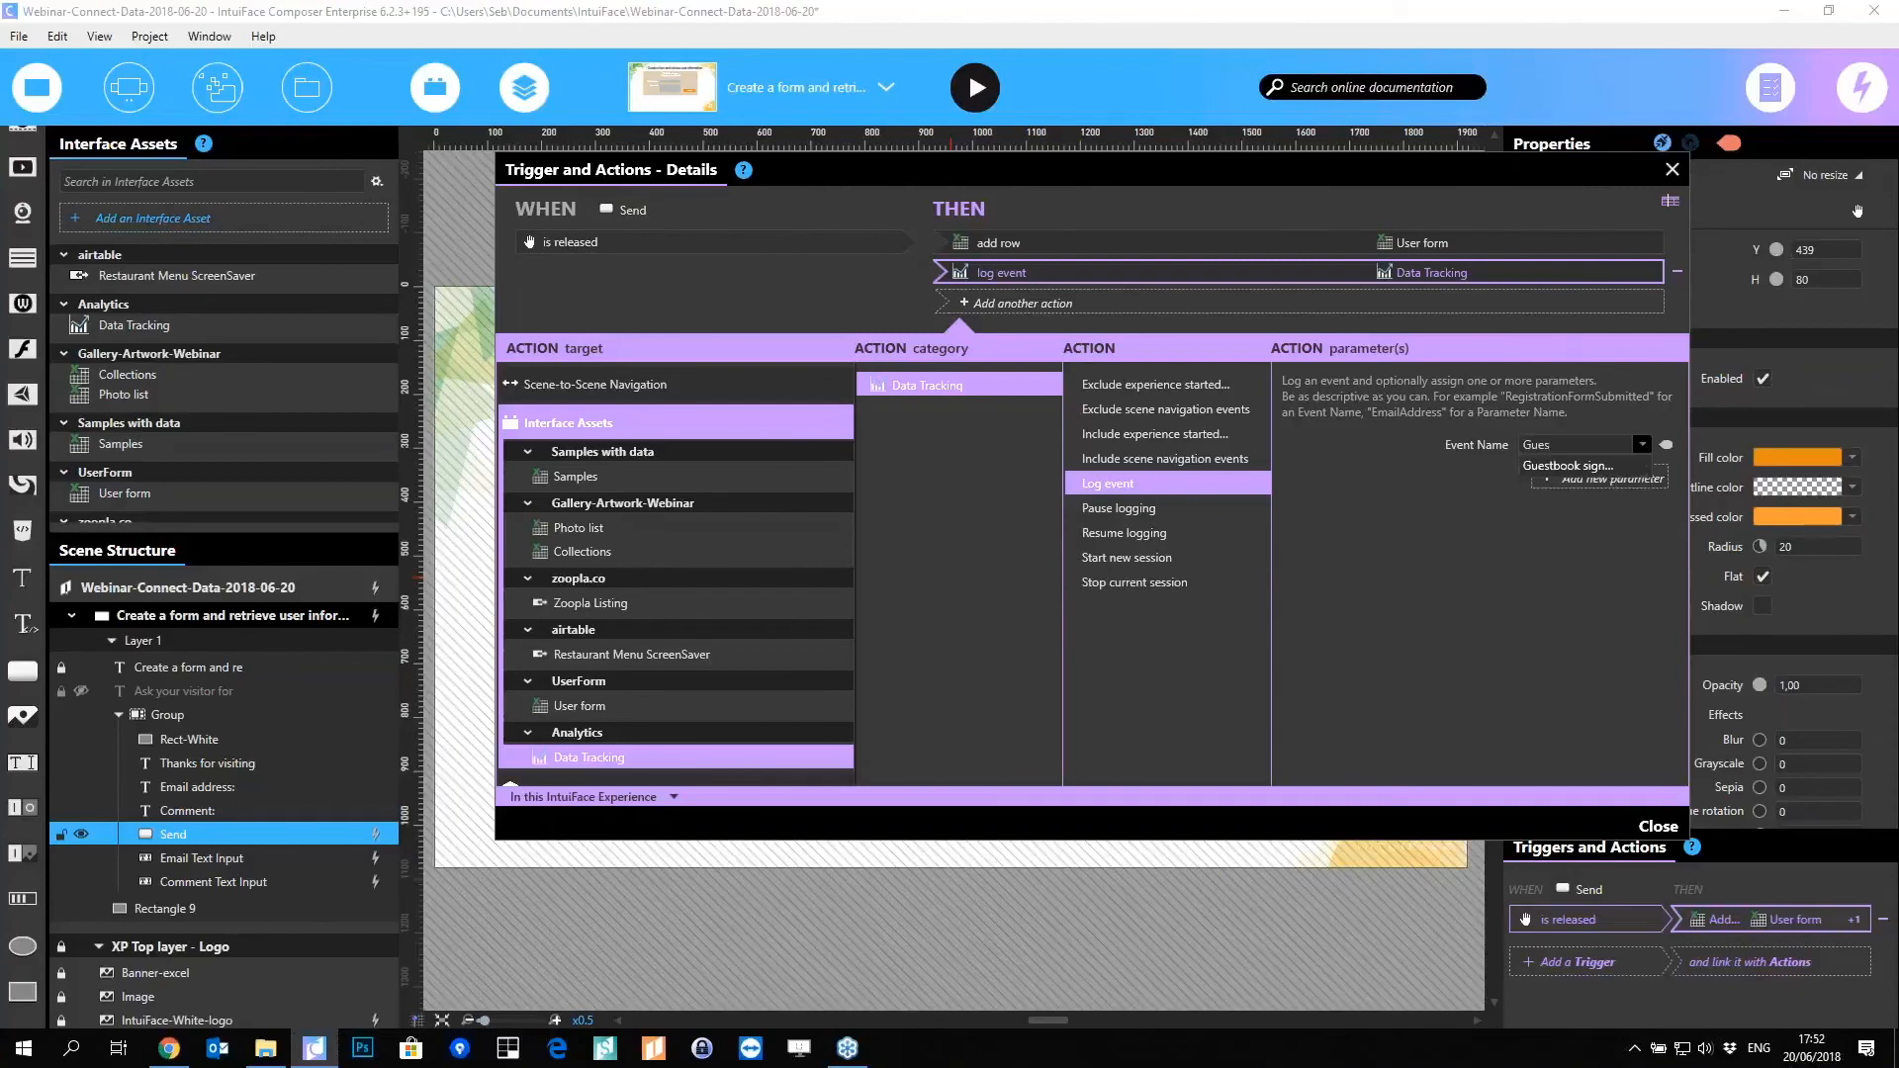
{"action": "left_click", "coordinate": [1606, 461]}
Step: Add two event parameters named Email and Comment
{"action": "left_click", "coordinate": [1582, 476]}
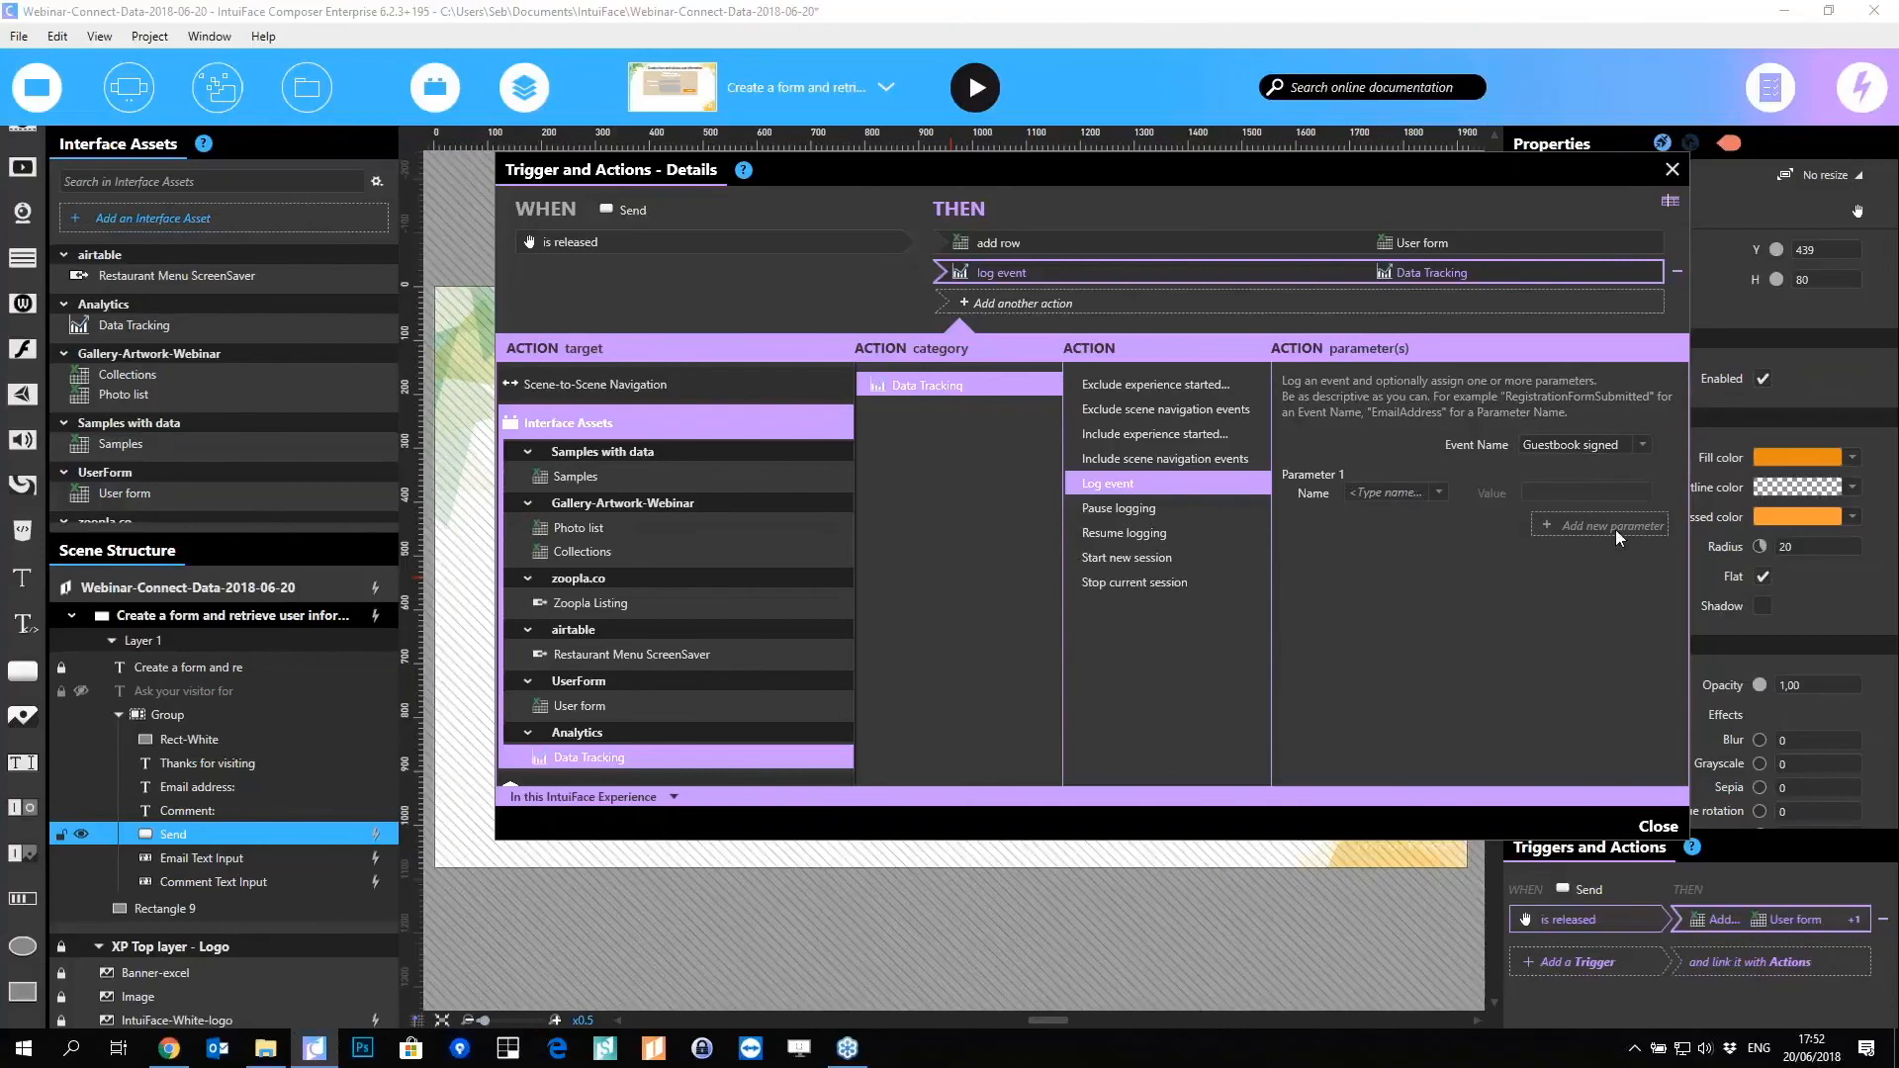
{"action": "left_click", "coordinate": [1421, 495]}
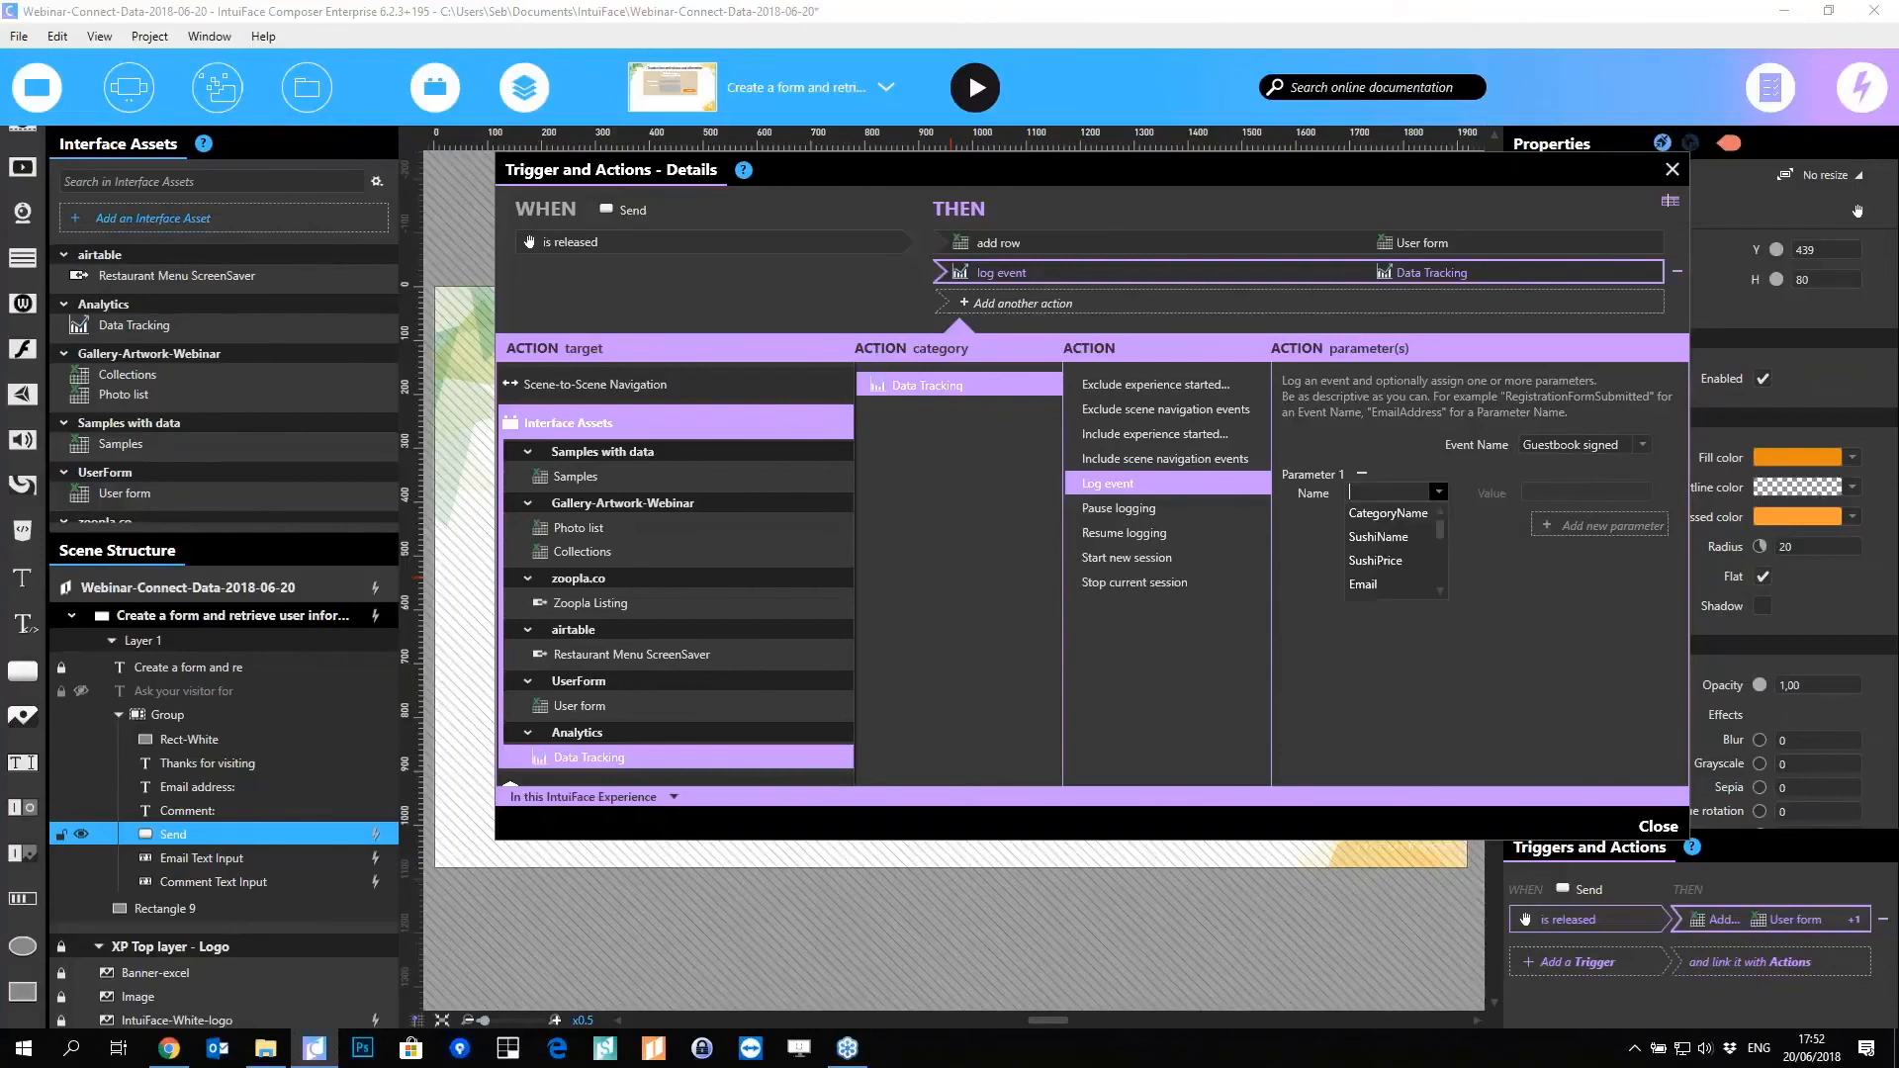
{"action": "type", "text": "Email"}
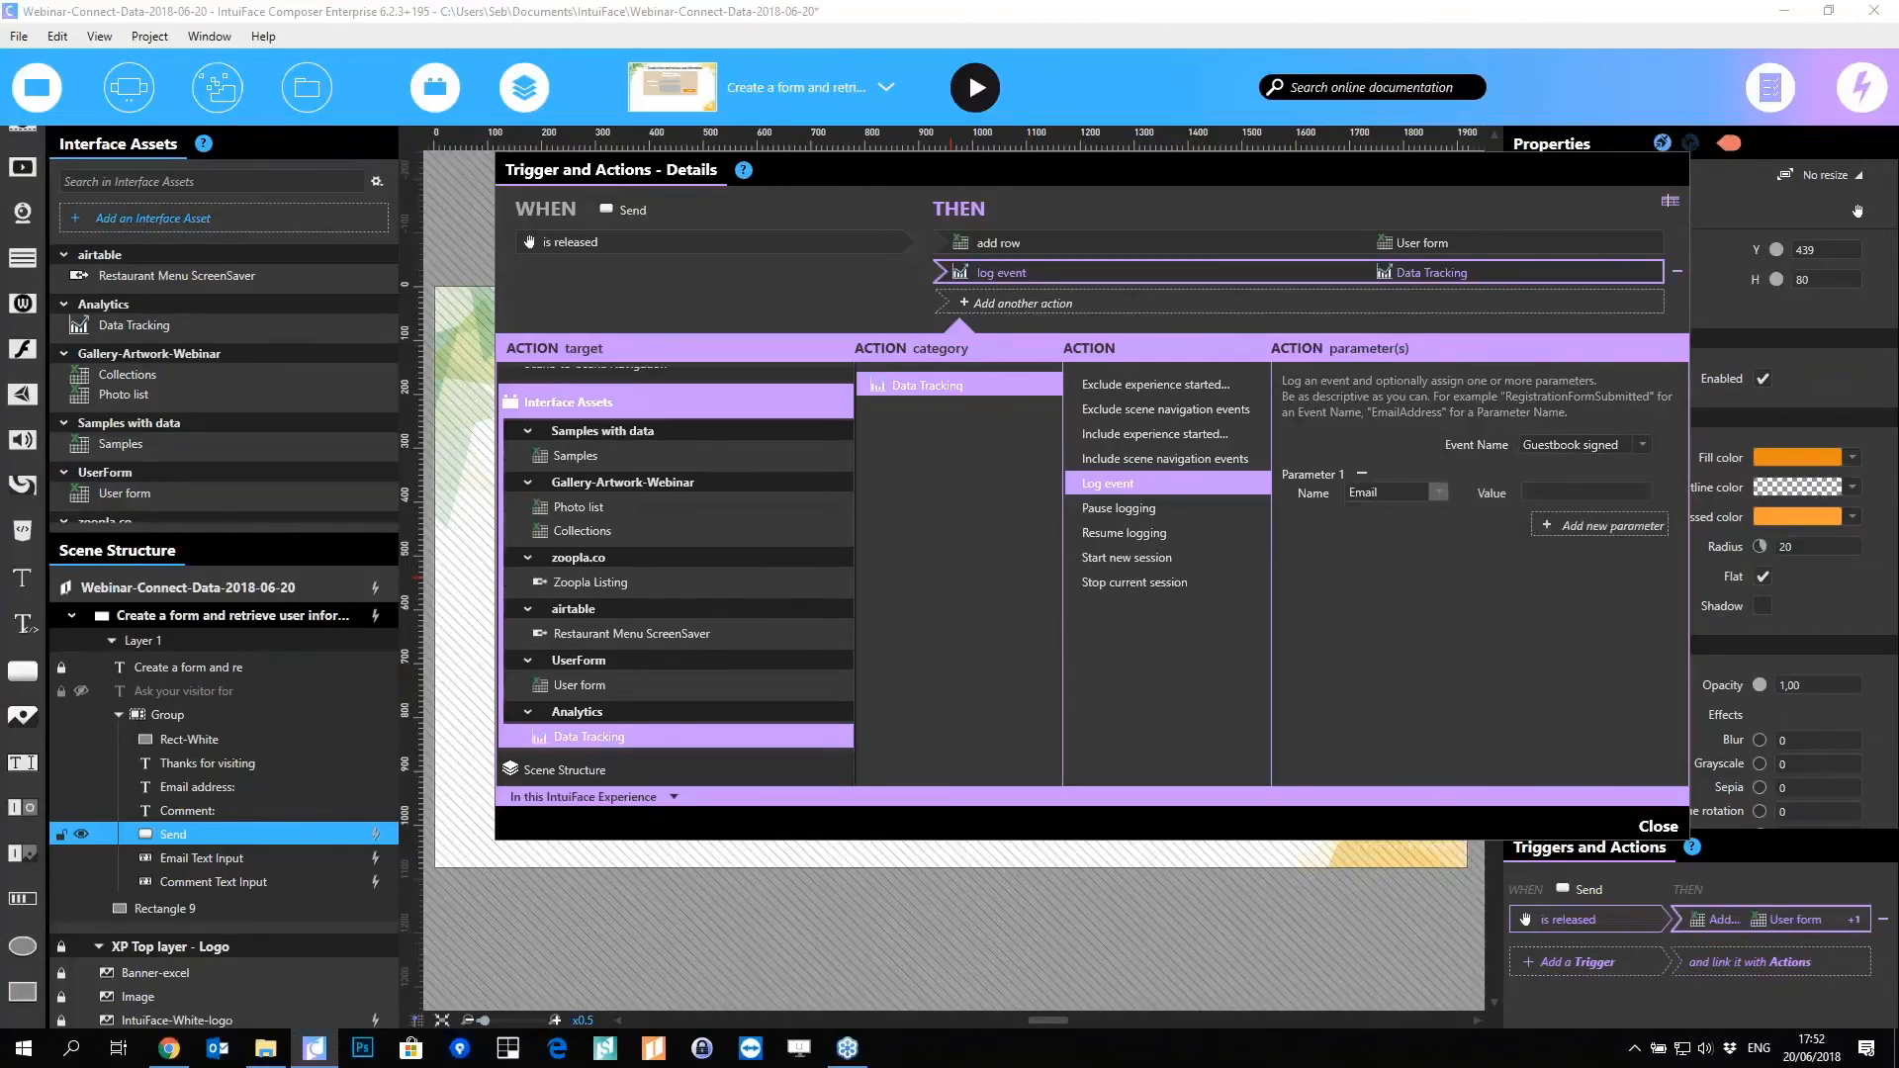
{"action": "left_click", "coordinate": [1589, 524]}
{"action": "left_click", "coordinate": [1390, 540]}
{"action": "type", "text": "Com"}
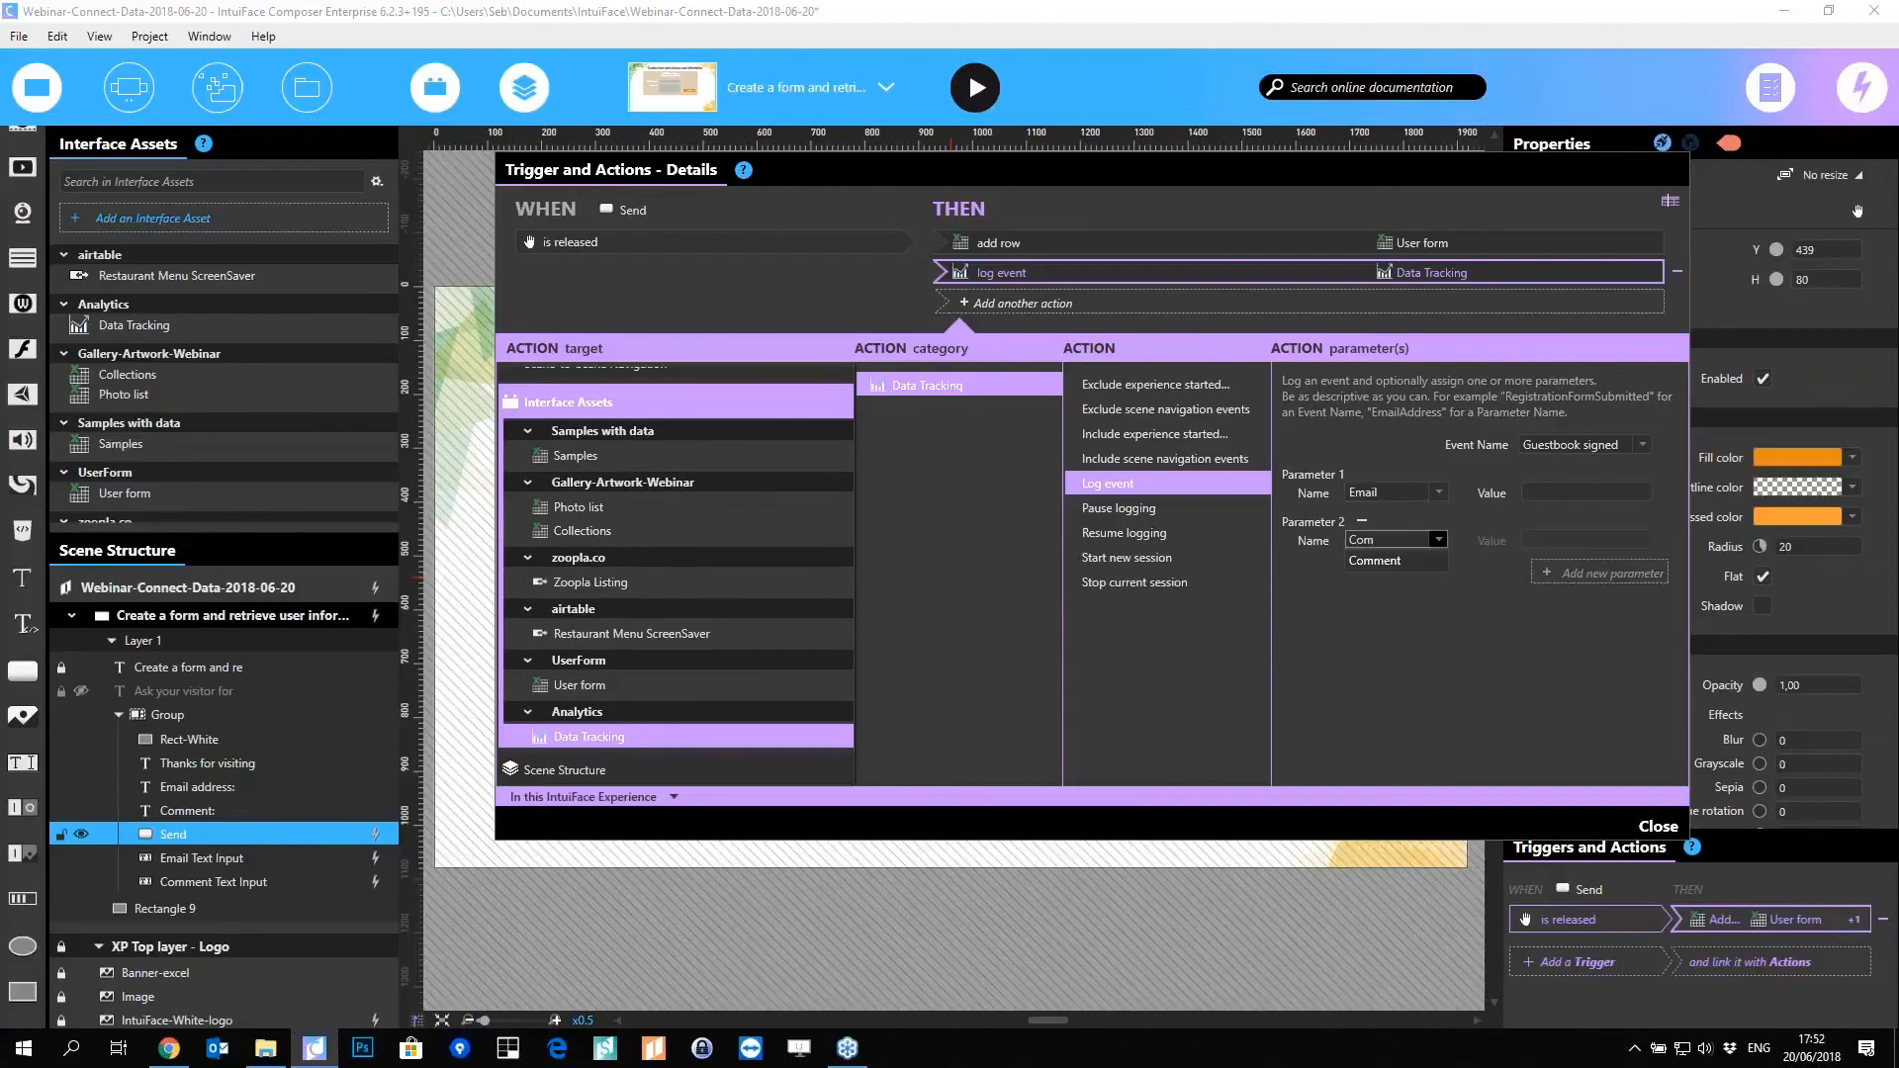
{"action": "left_click", "coordinate": [1384, 560]}
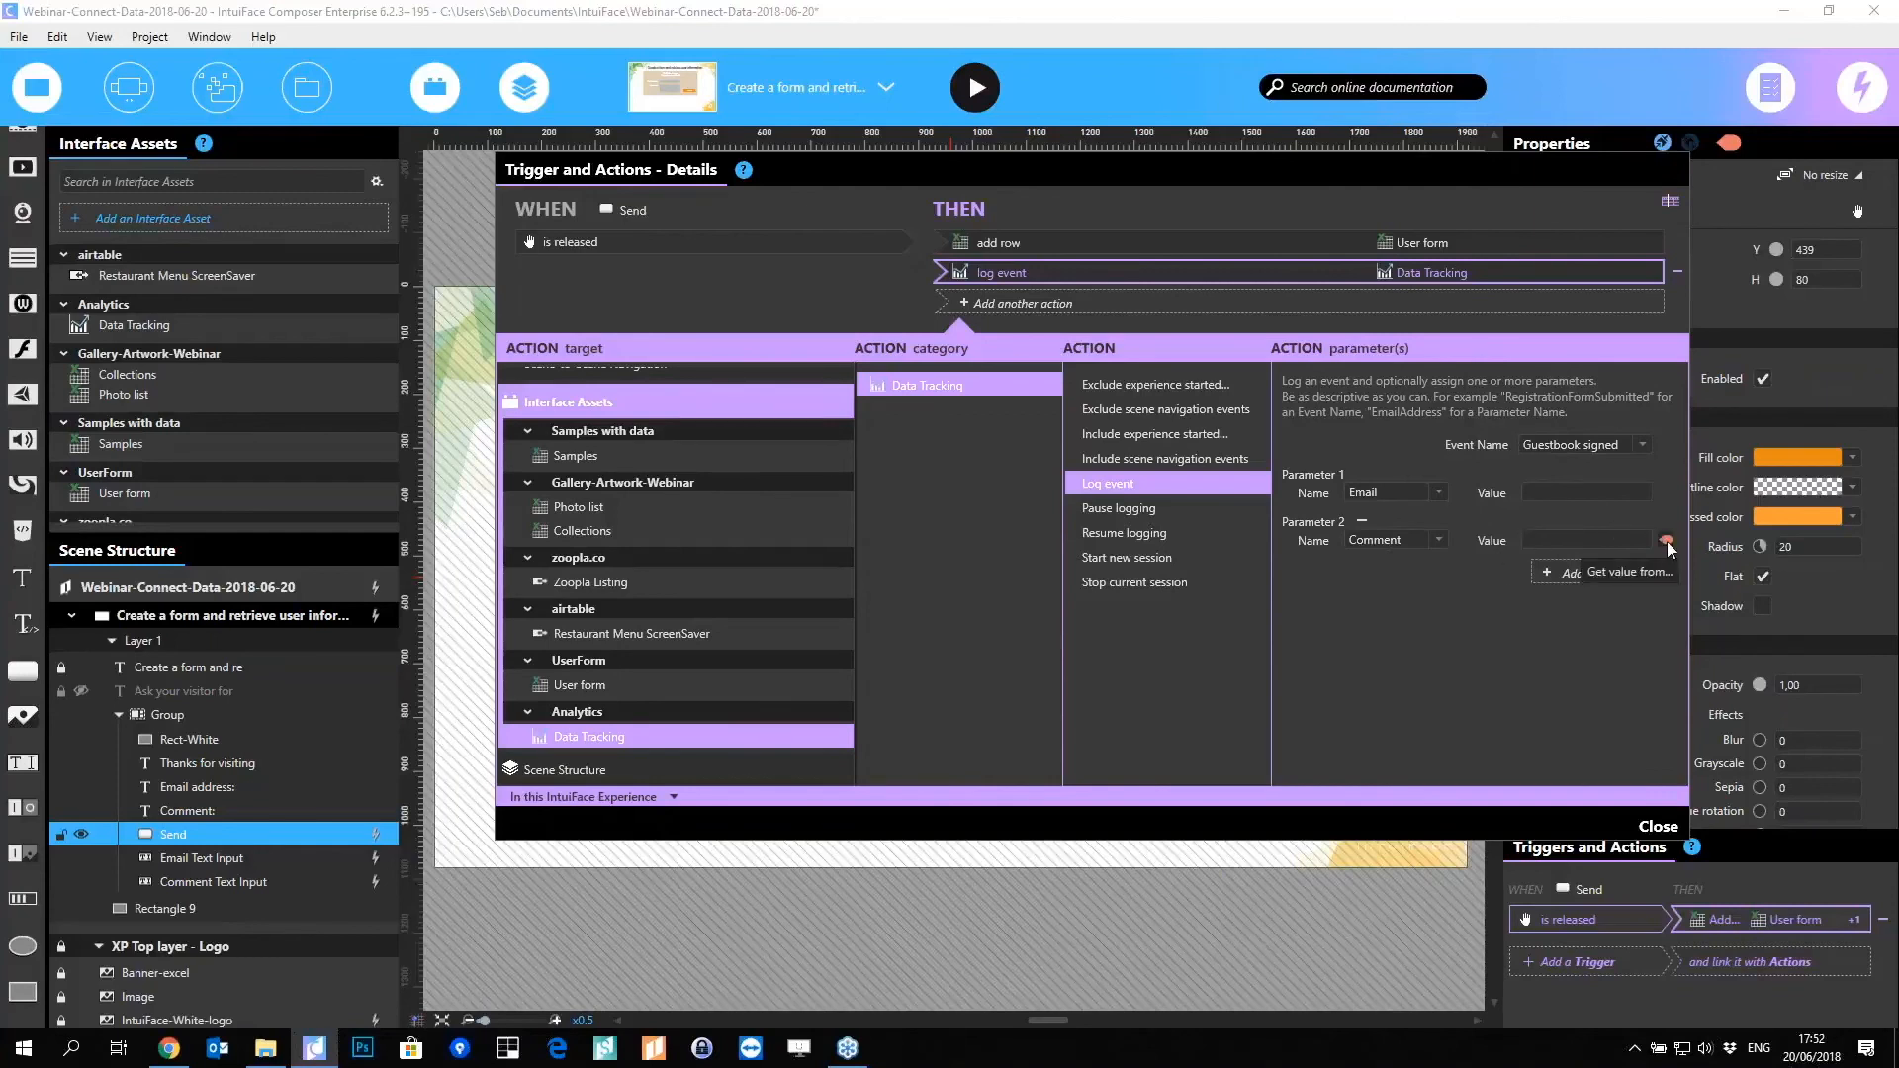
Step: Bind the Comment and Email event parameters to the Text of their matching text inputs
{"action": "left_click", "coordinate": [1669, 547]}
{"action": "left_click", "coordinate": [1708, 399]}
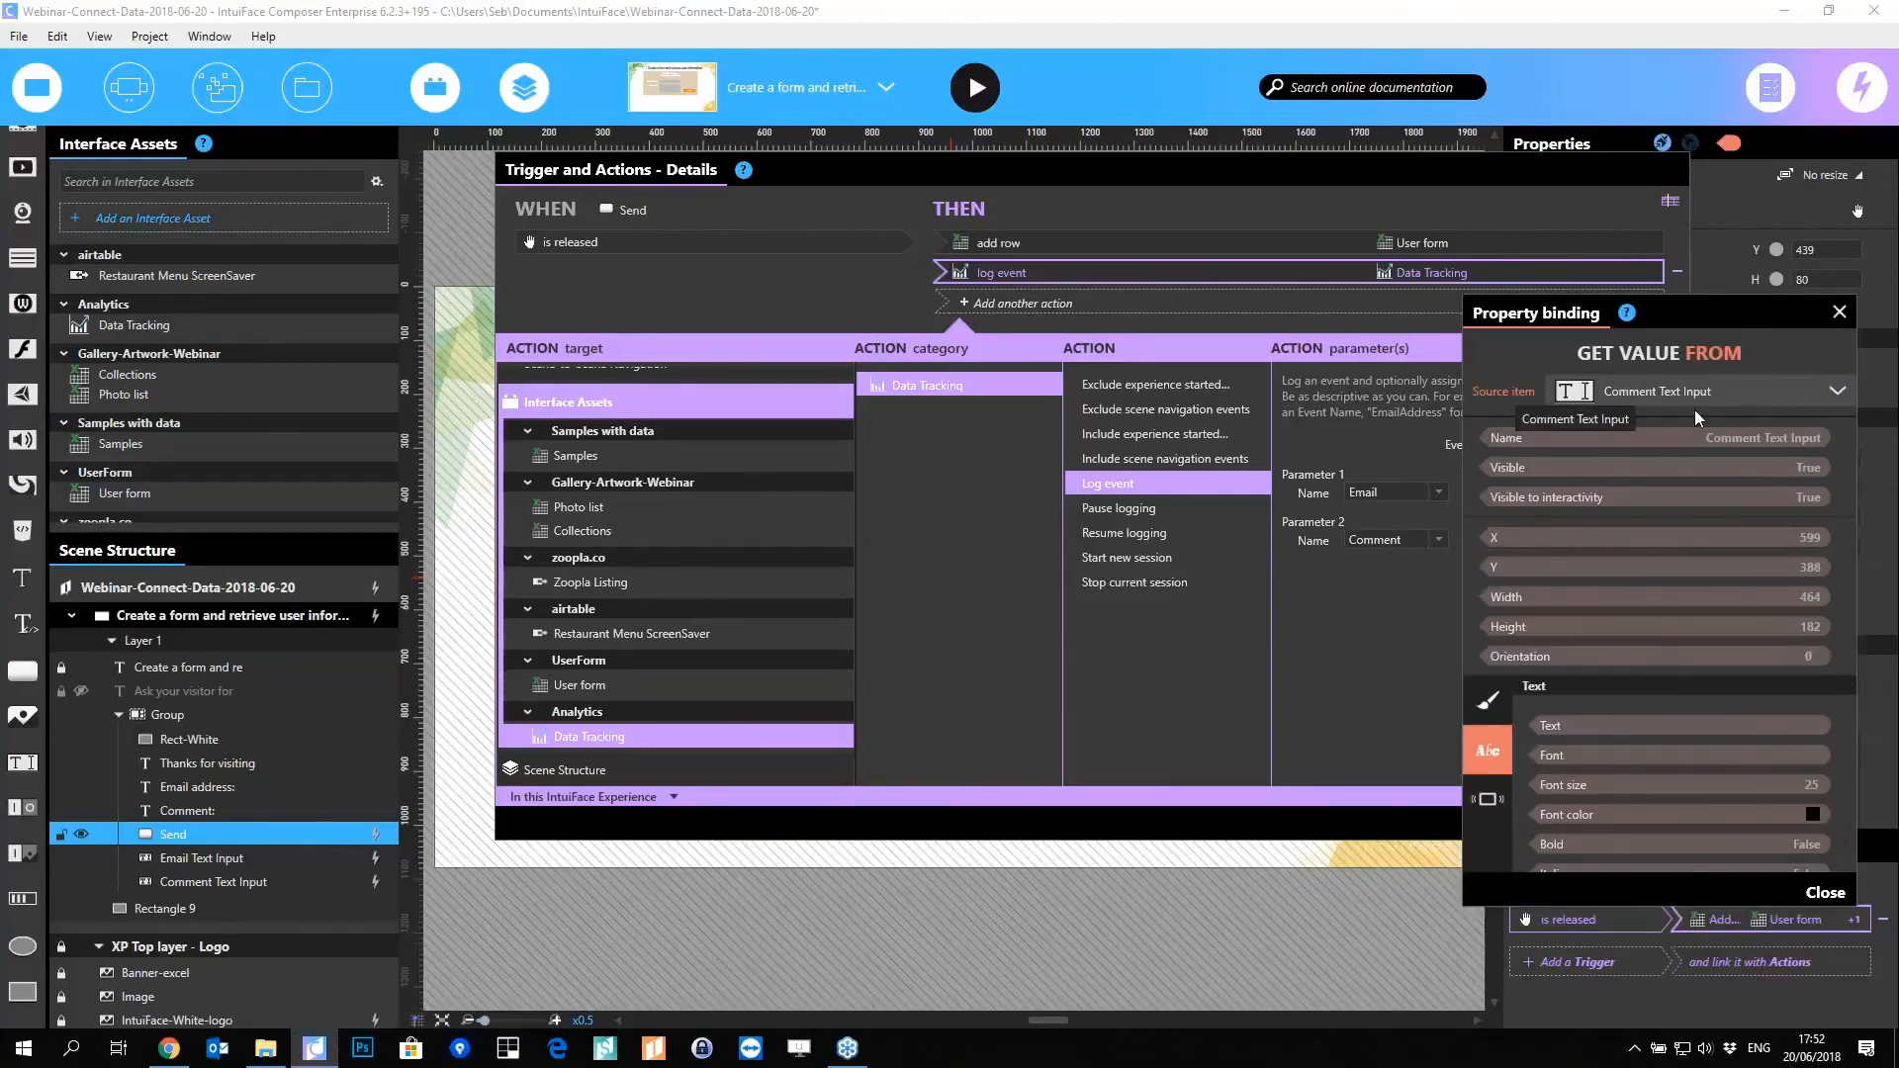
{"action": "left_click", "coordinate": [1700, 420]}
{"action": "left_click", "coordinate": [1559, 731]}
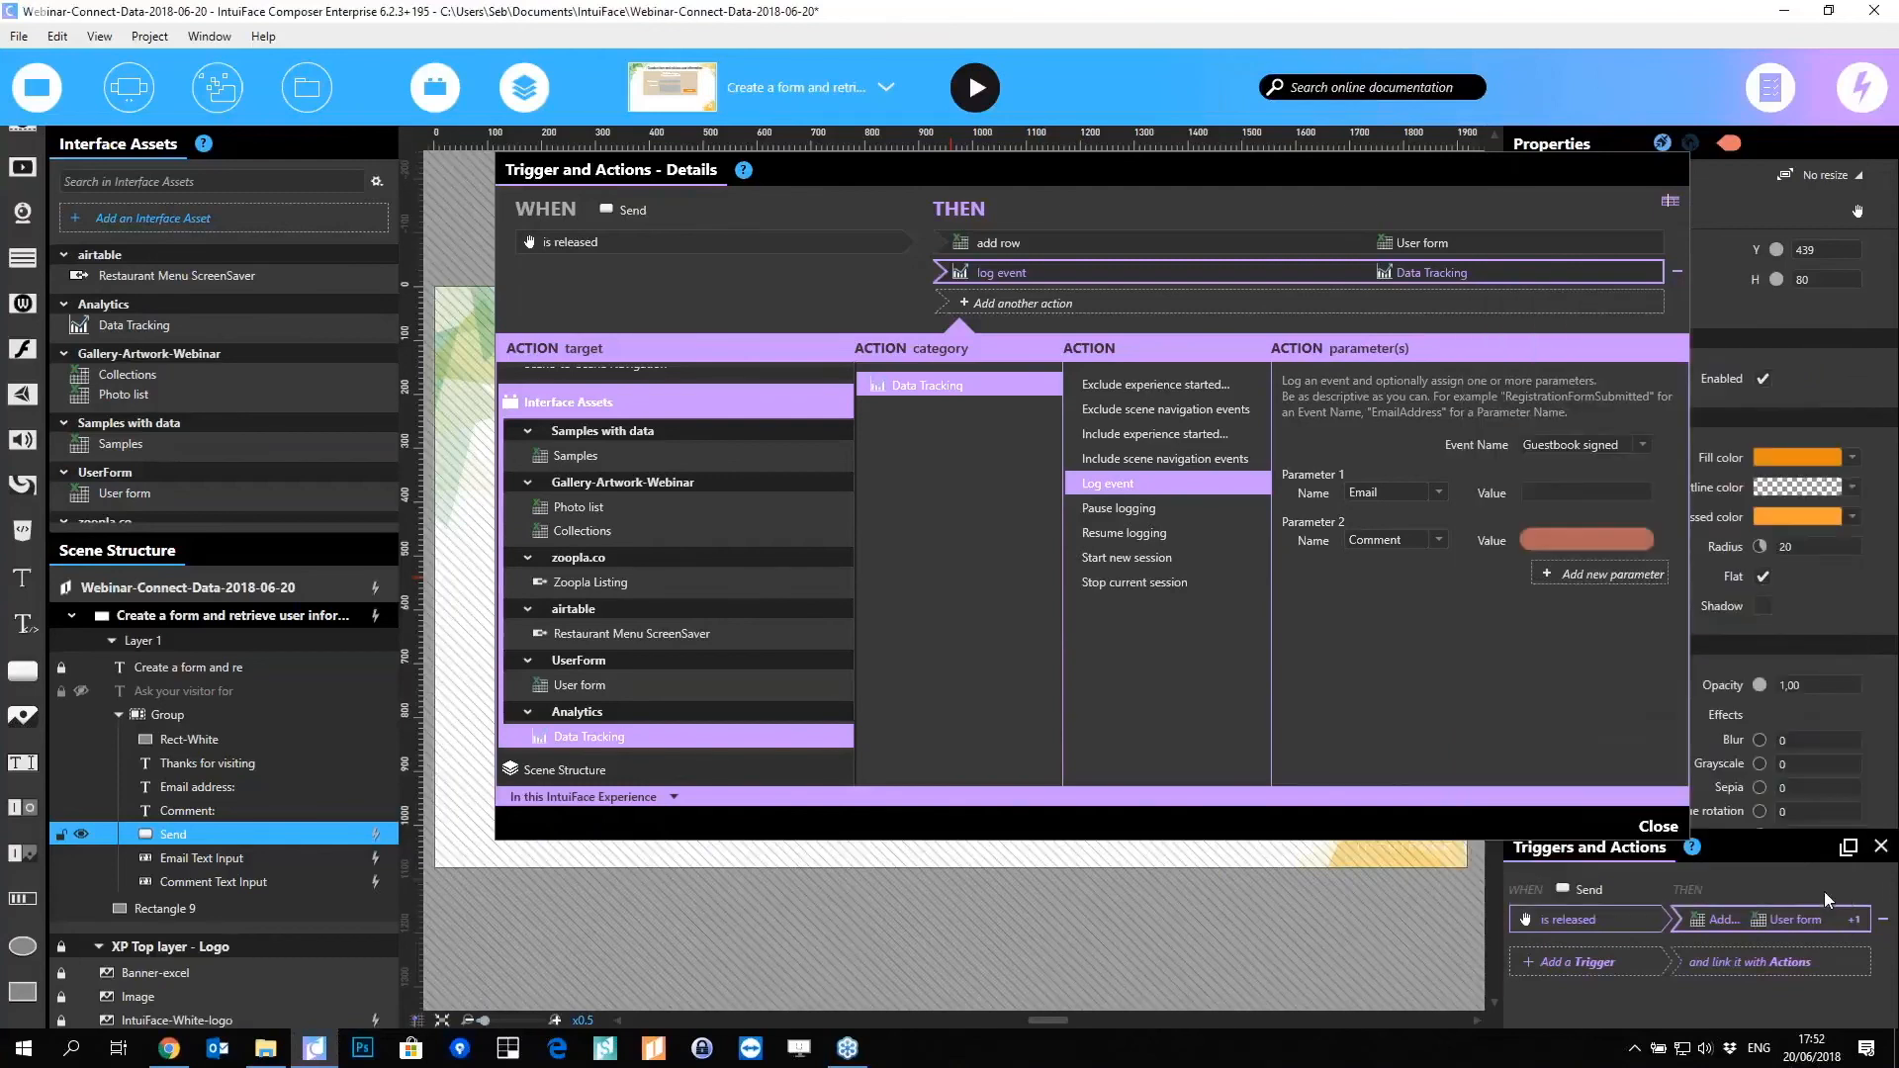
{"action": "left_click", "coordinate": [1824, 892]}
{"action": "left_click", "coordinate": [1664, 491]}
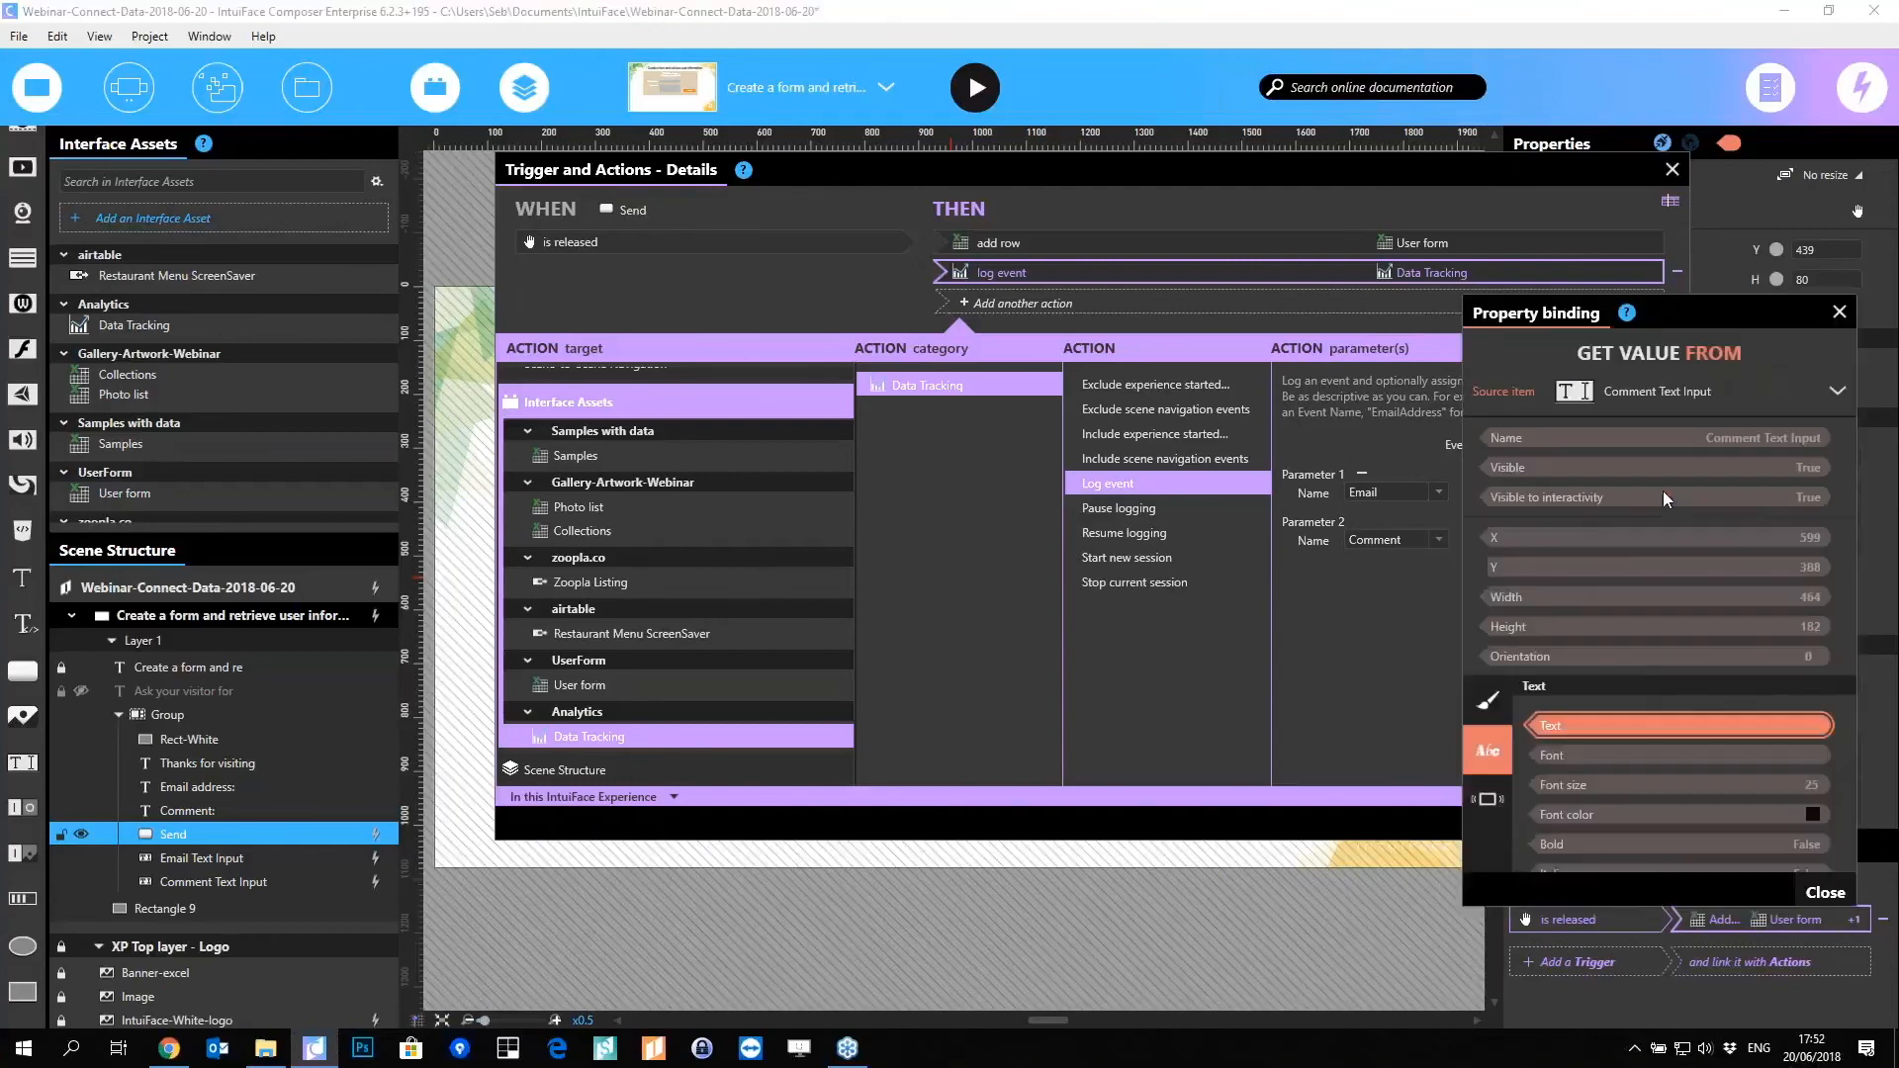
{"action": "left_click", "coordinate": [1635, 393]}
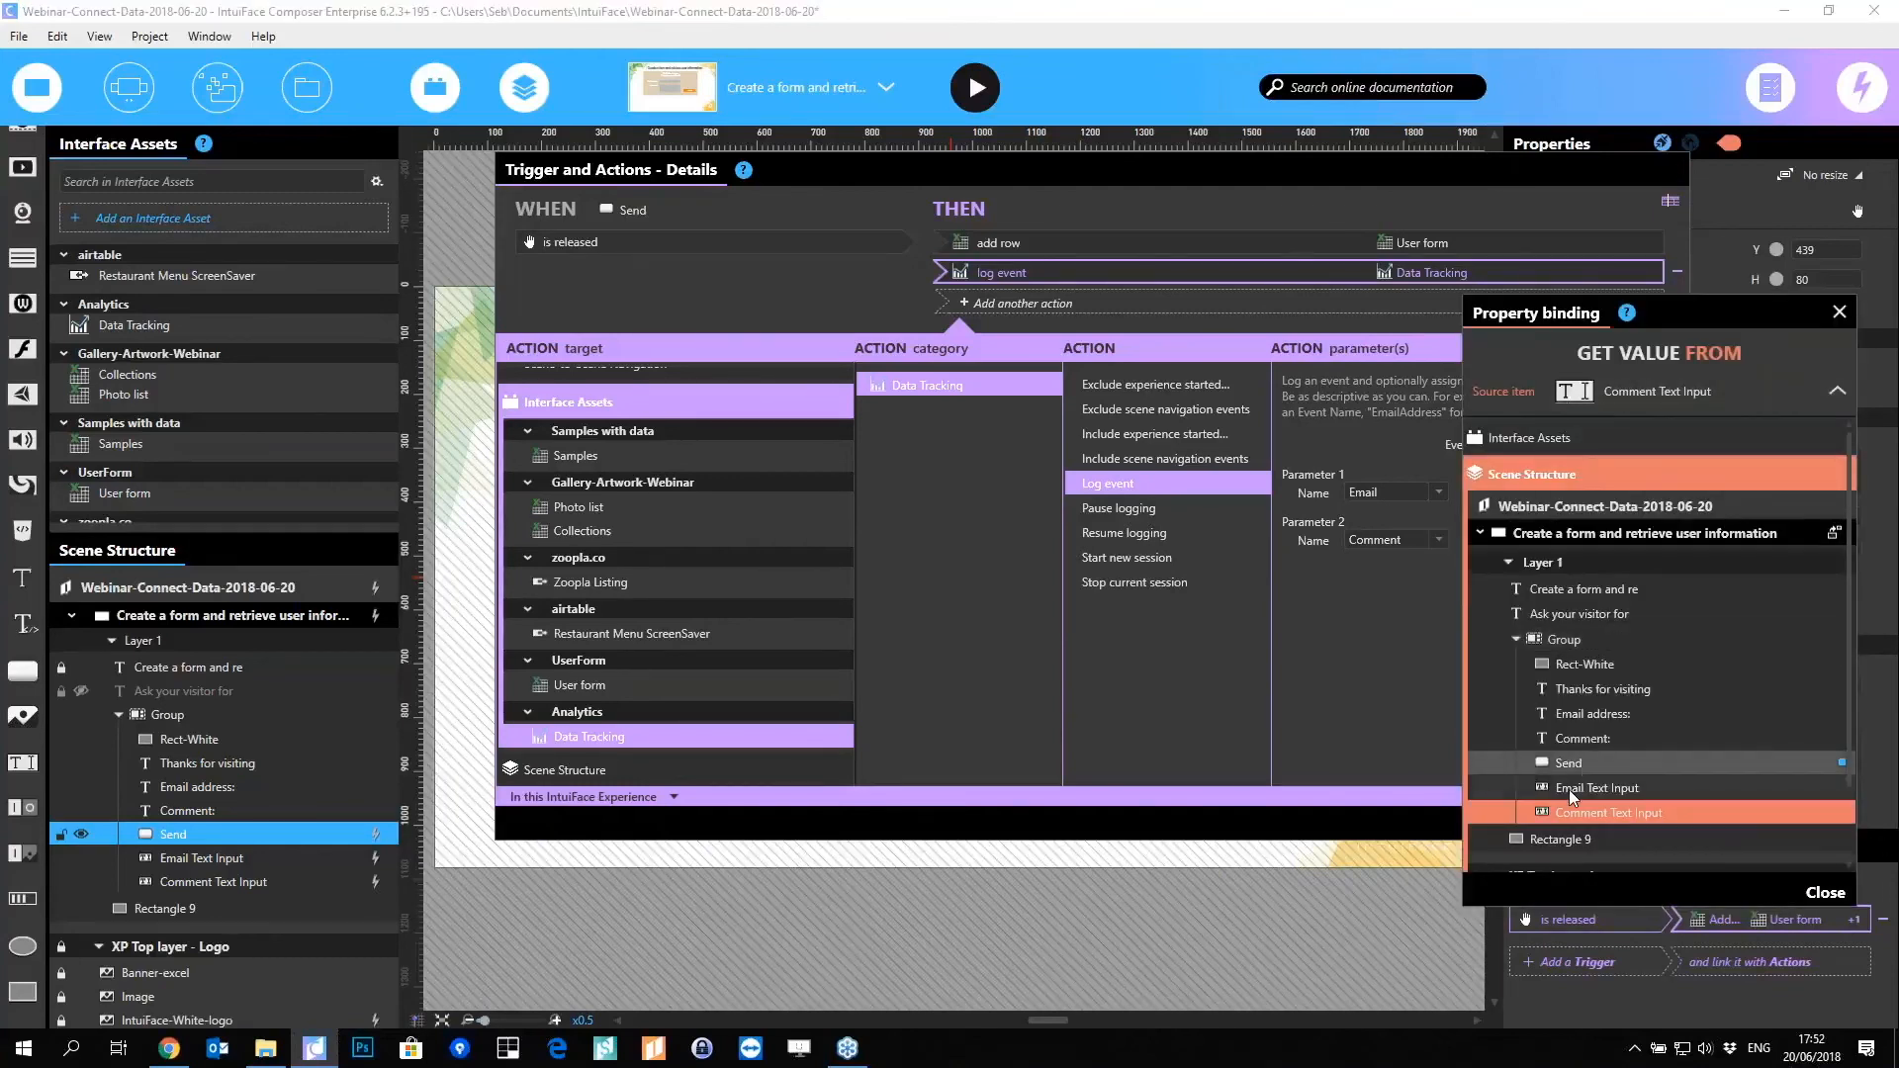
{"action": "left_click", "coordinate": [1623, 792]}
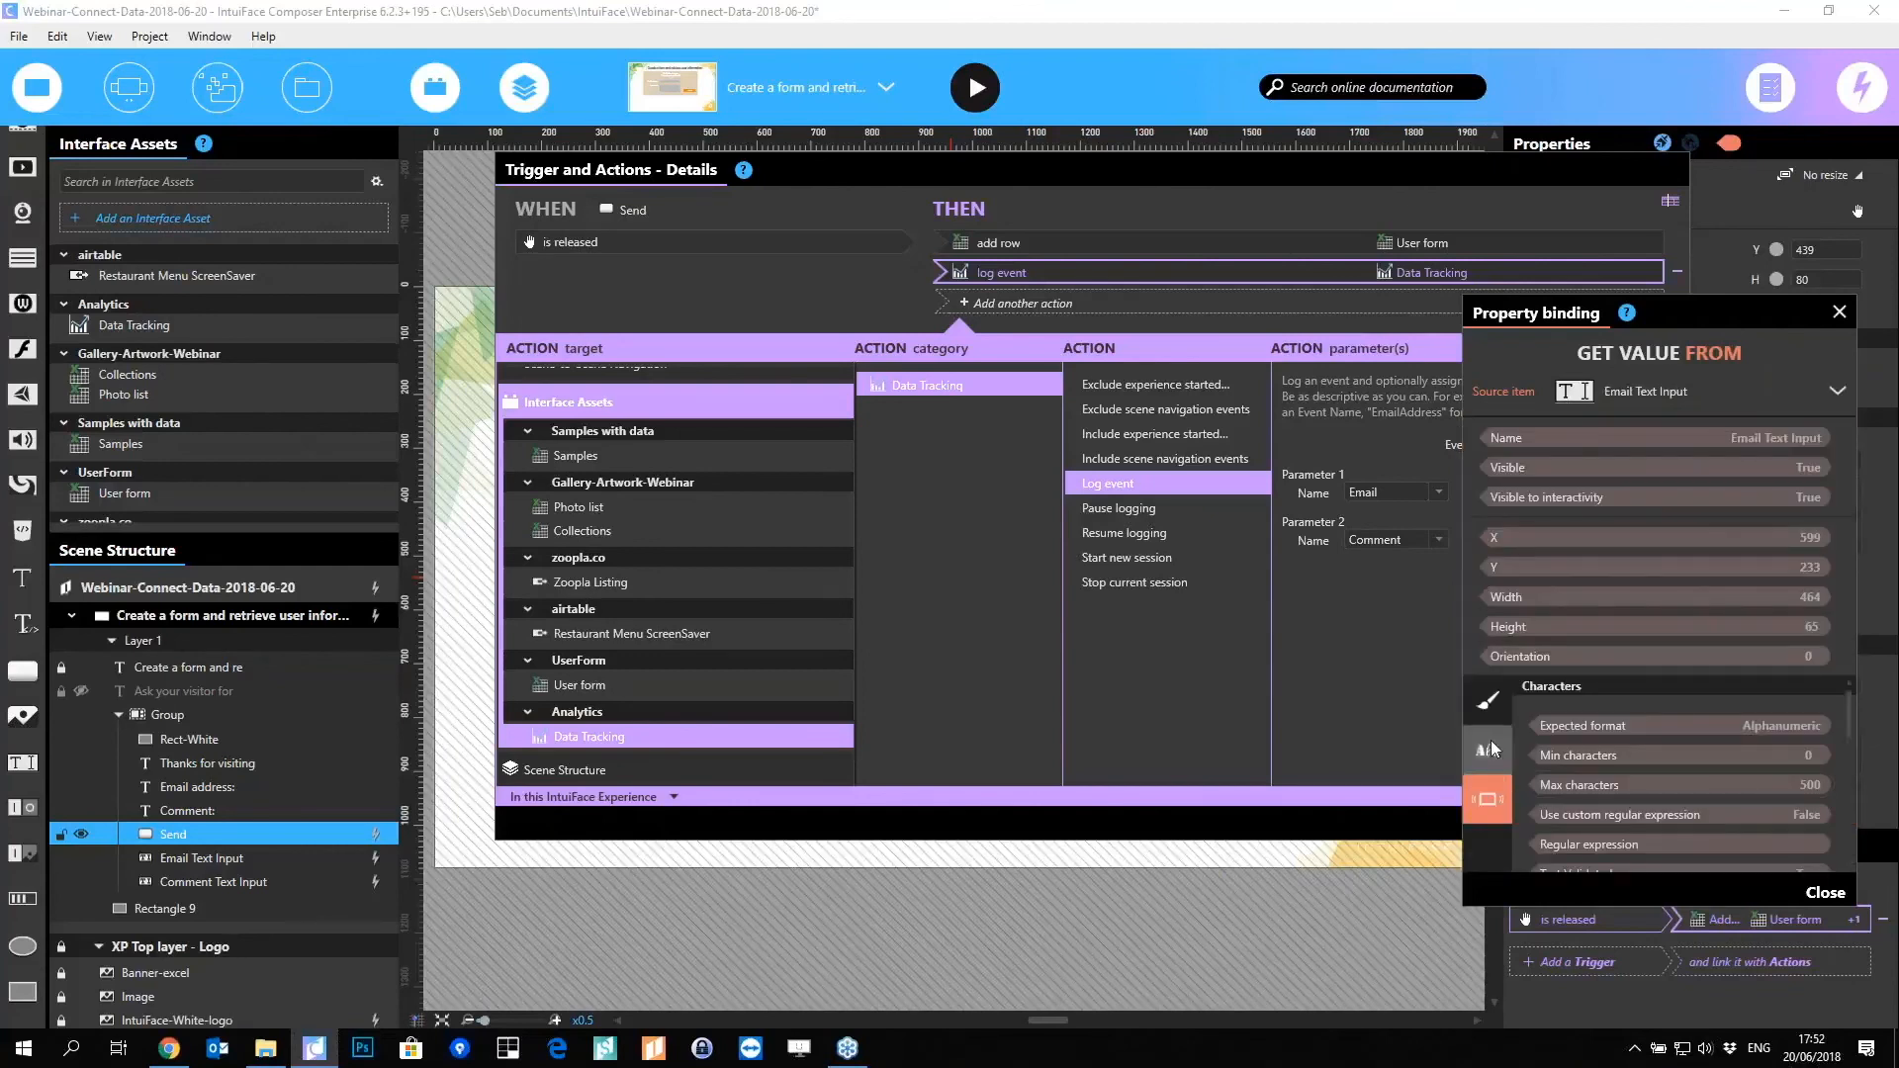
{"action": "left_click", "coordinate": [1551, 727]}
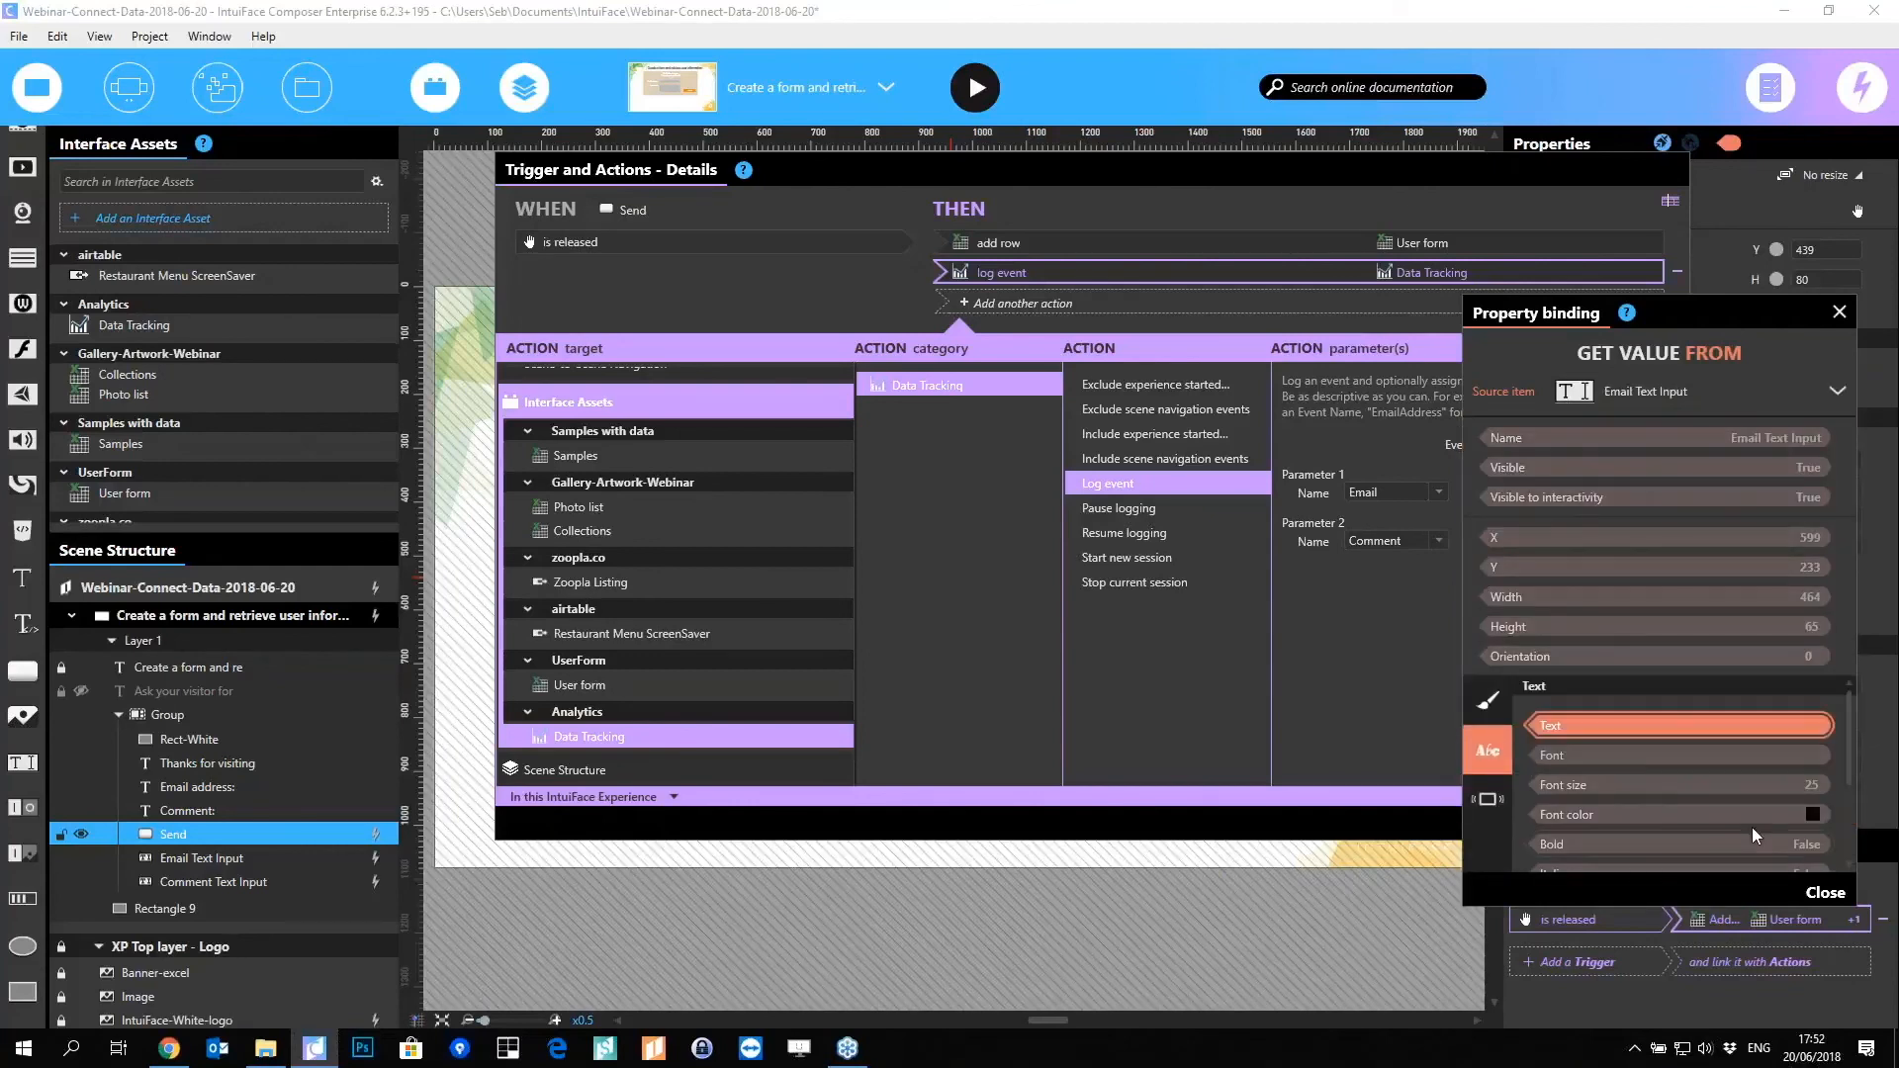
{"action": "left_click", "coordinate": [1825, 892]}
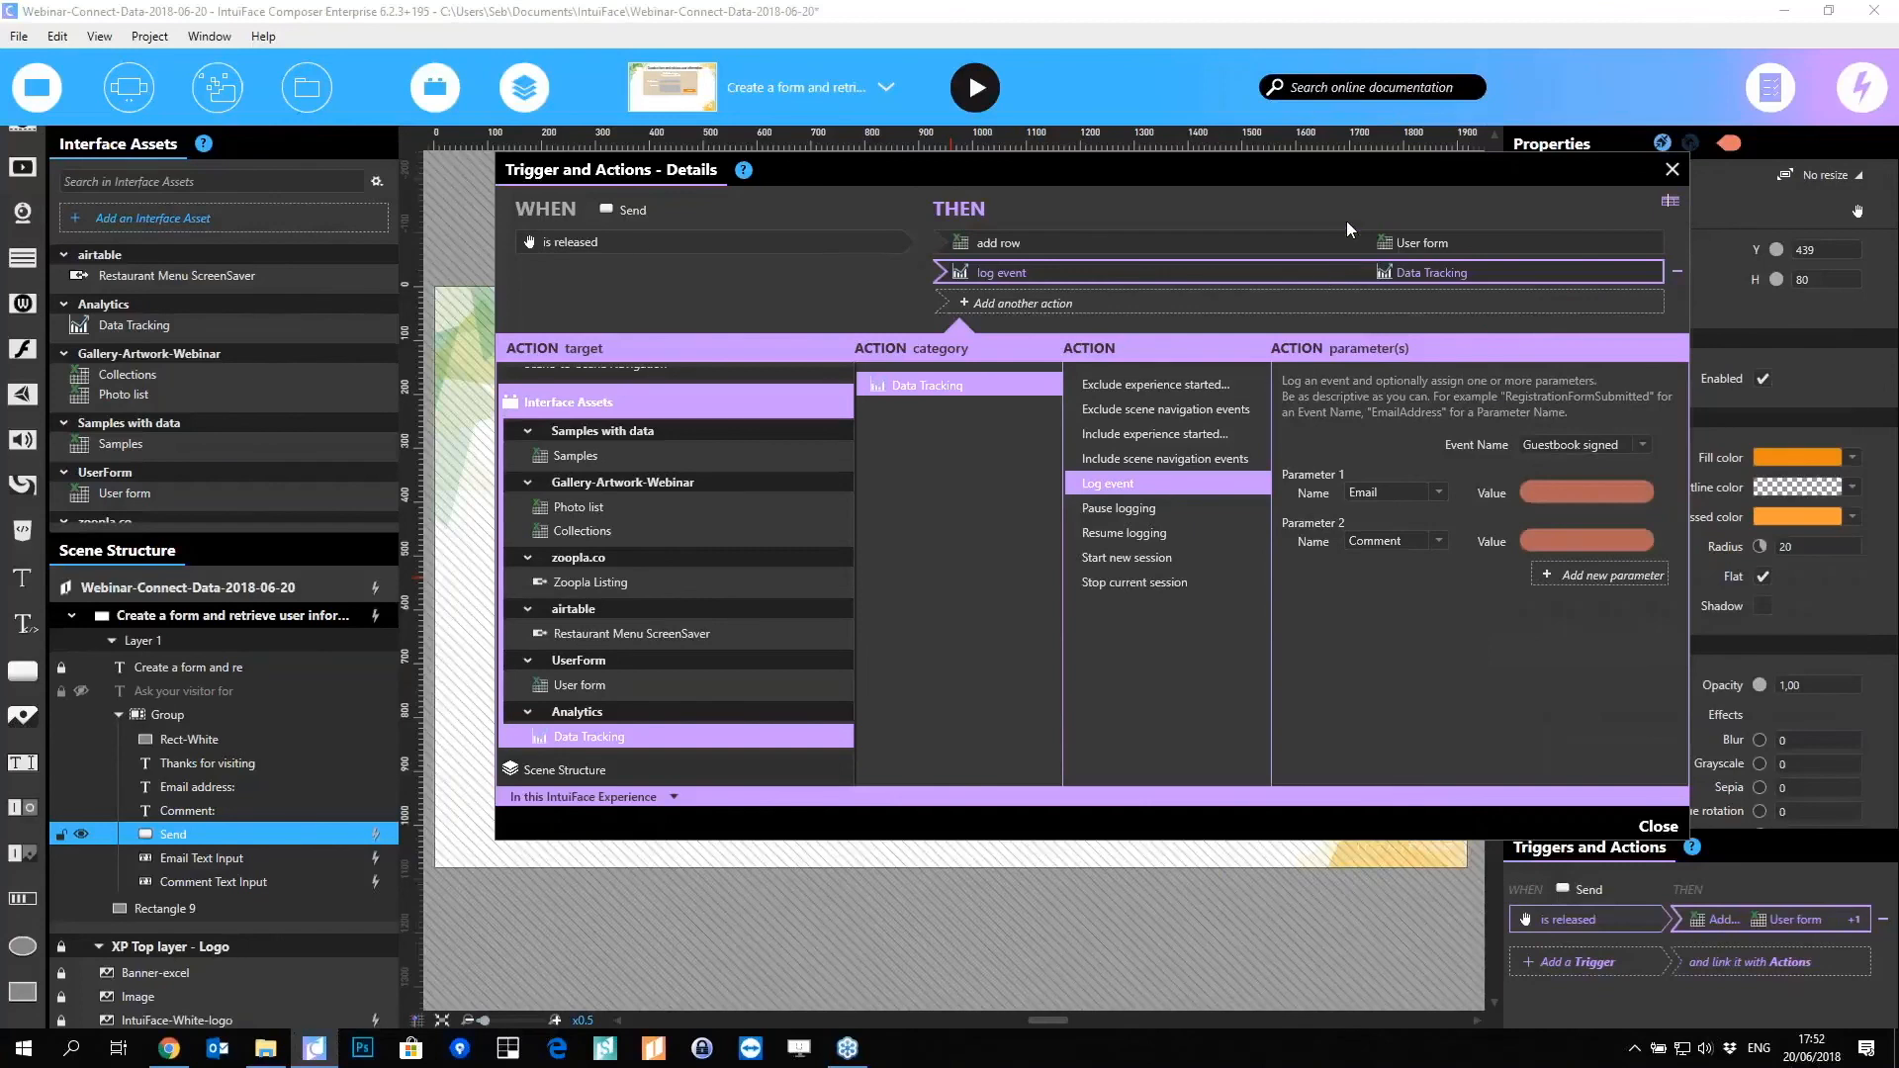
{"action": "left_click_drag", "start_coordinate": [1351, 253], "coordinate": [1436, 275]}
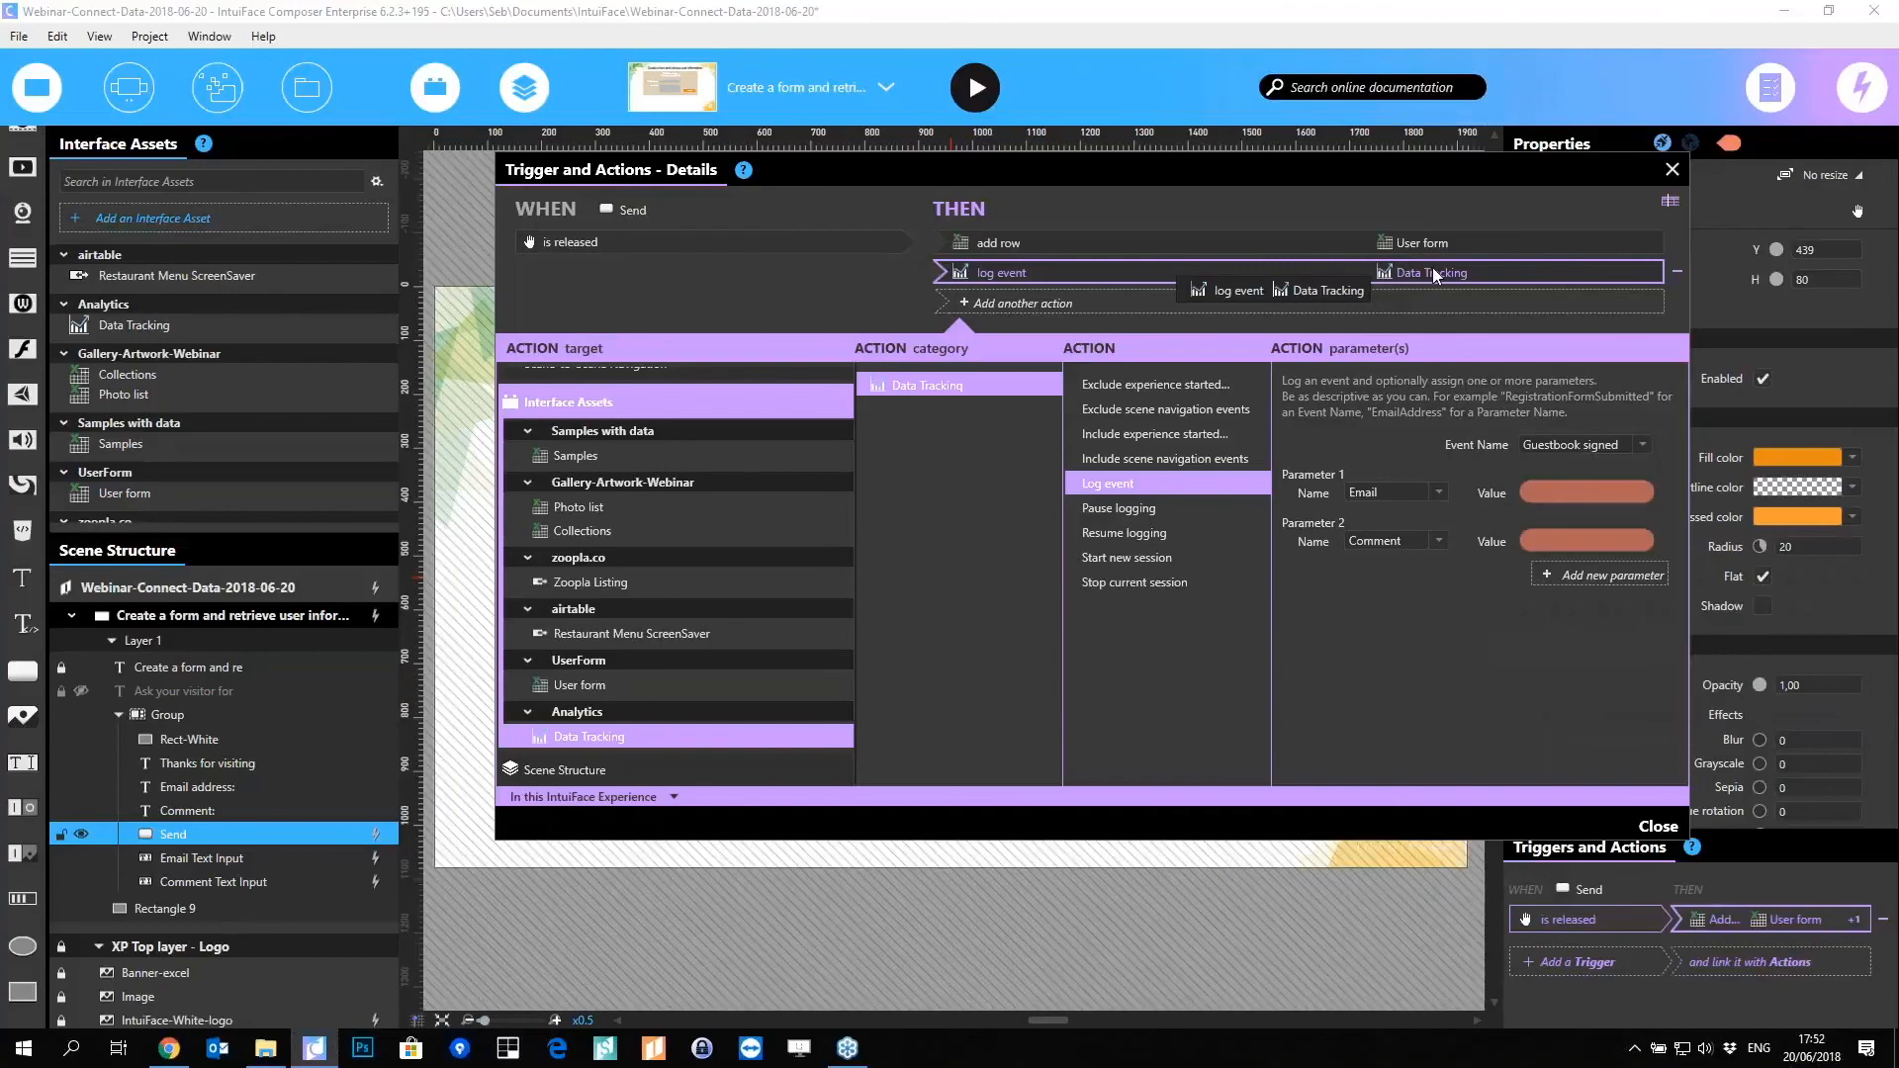
{"action": "left_click_drag", "start_coordinate": [1436, 275], "coordinate": [1435, 275]}
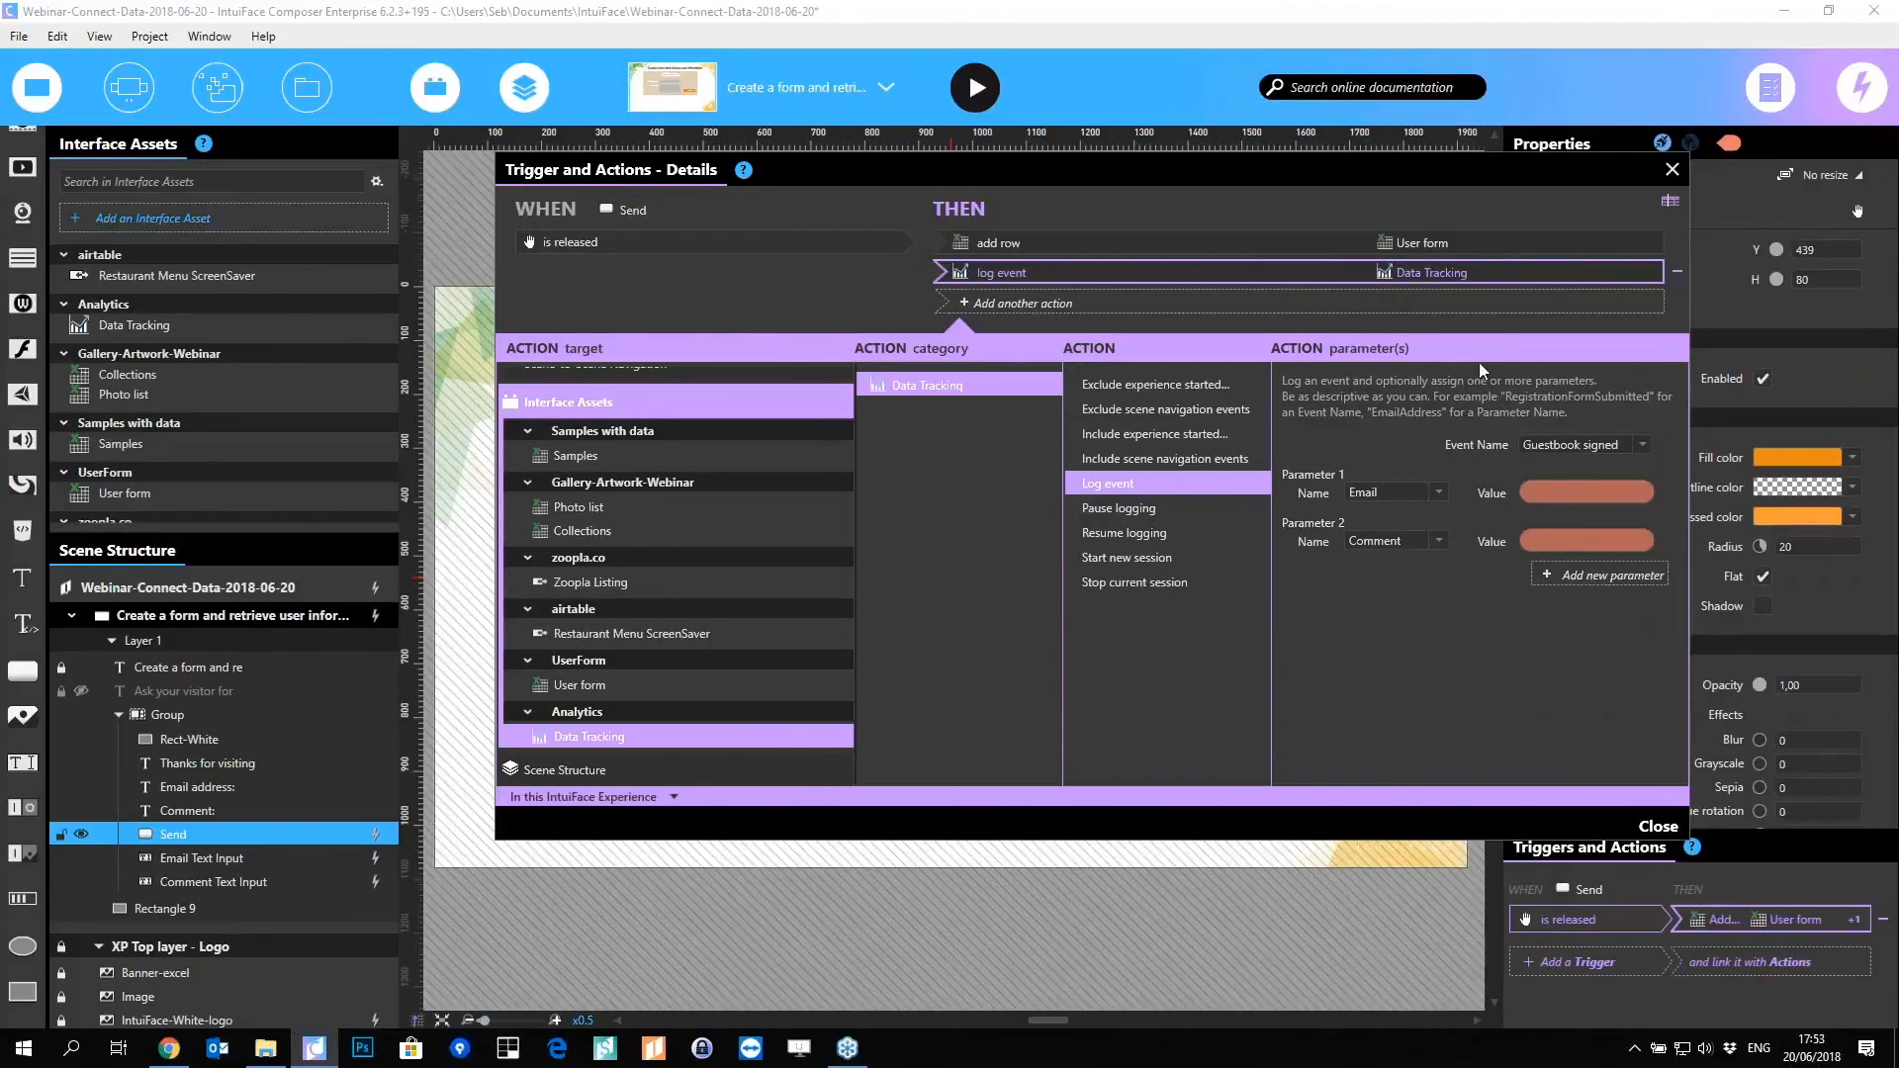
Step: Add a Go to Scene action targeting Thank you scene with a Cross fade transition
{"action": "left_click", "coordinate": [1539, 300]}
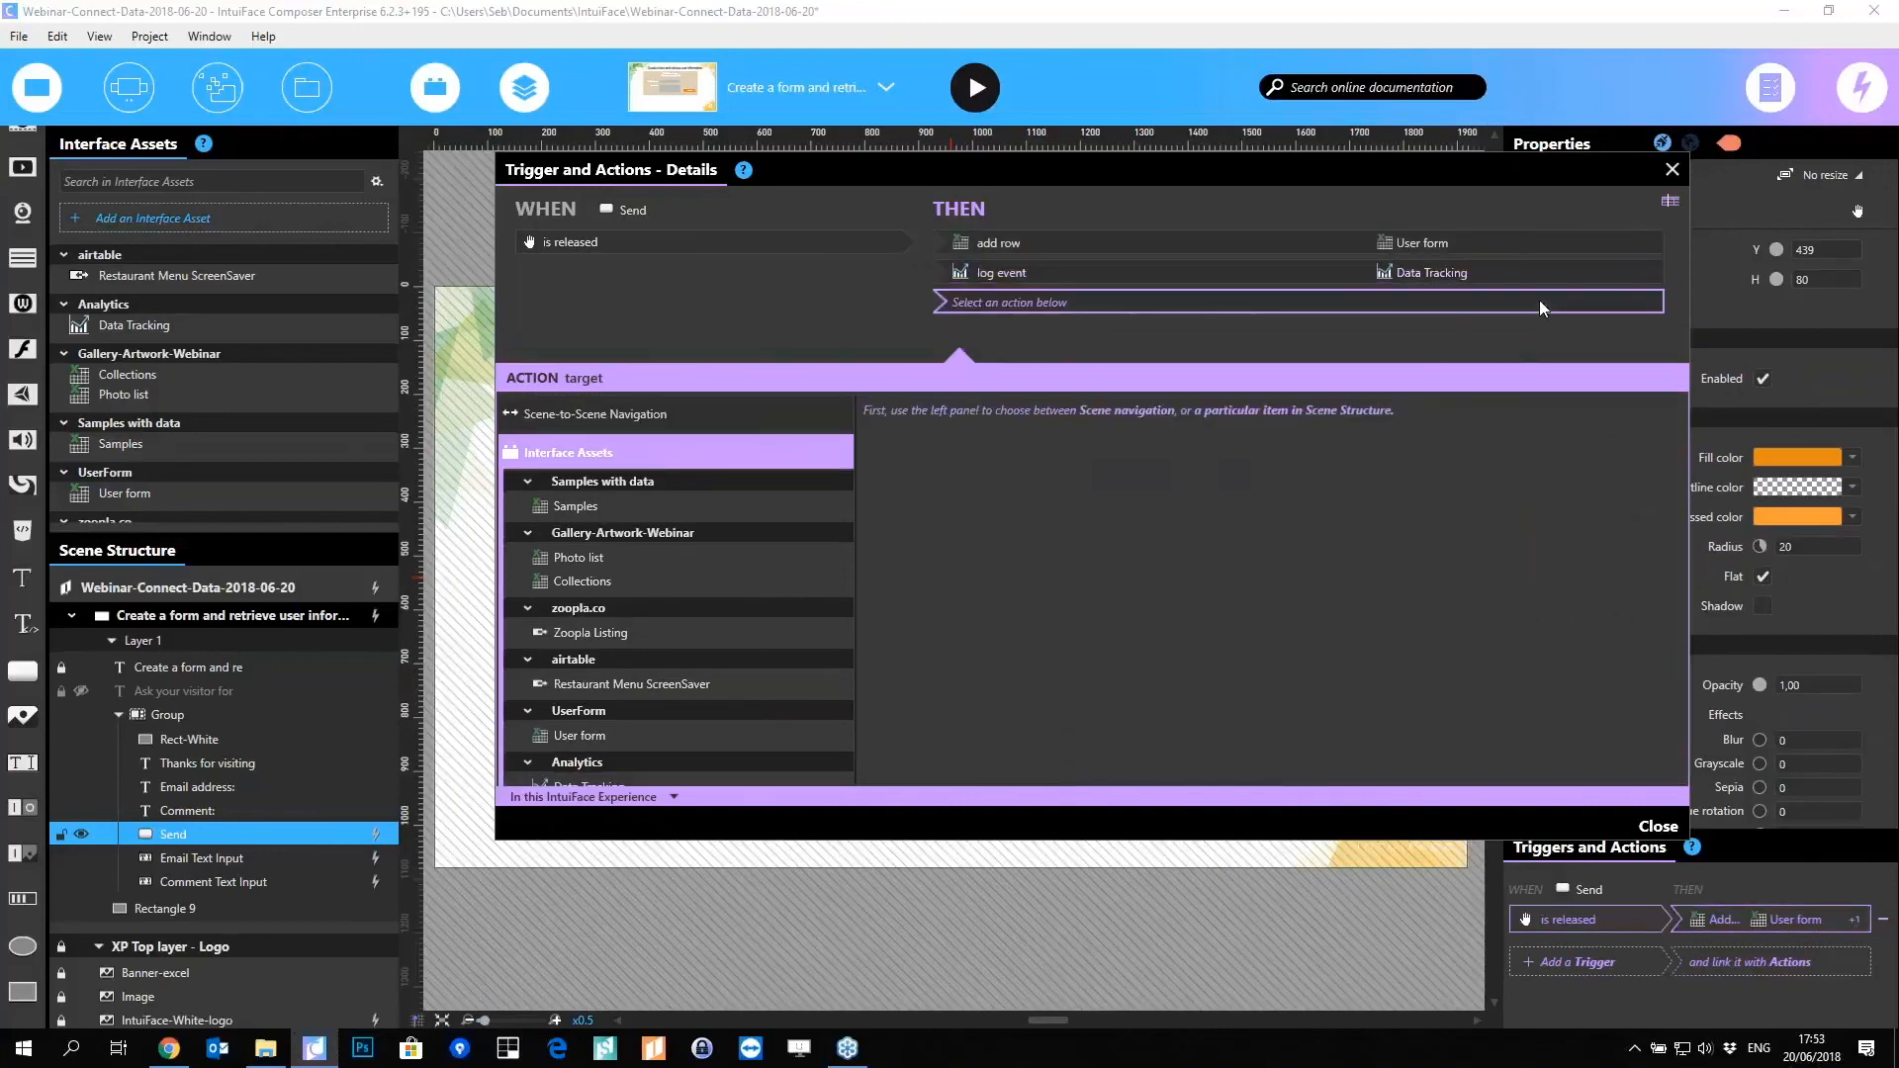
{"action": "left_click", "coordinate": [714, 420]}
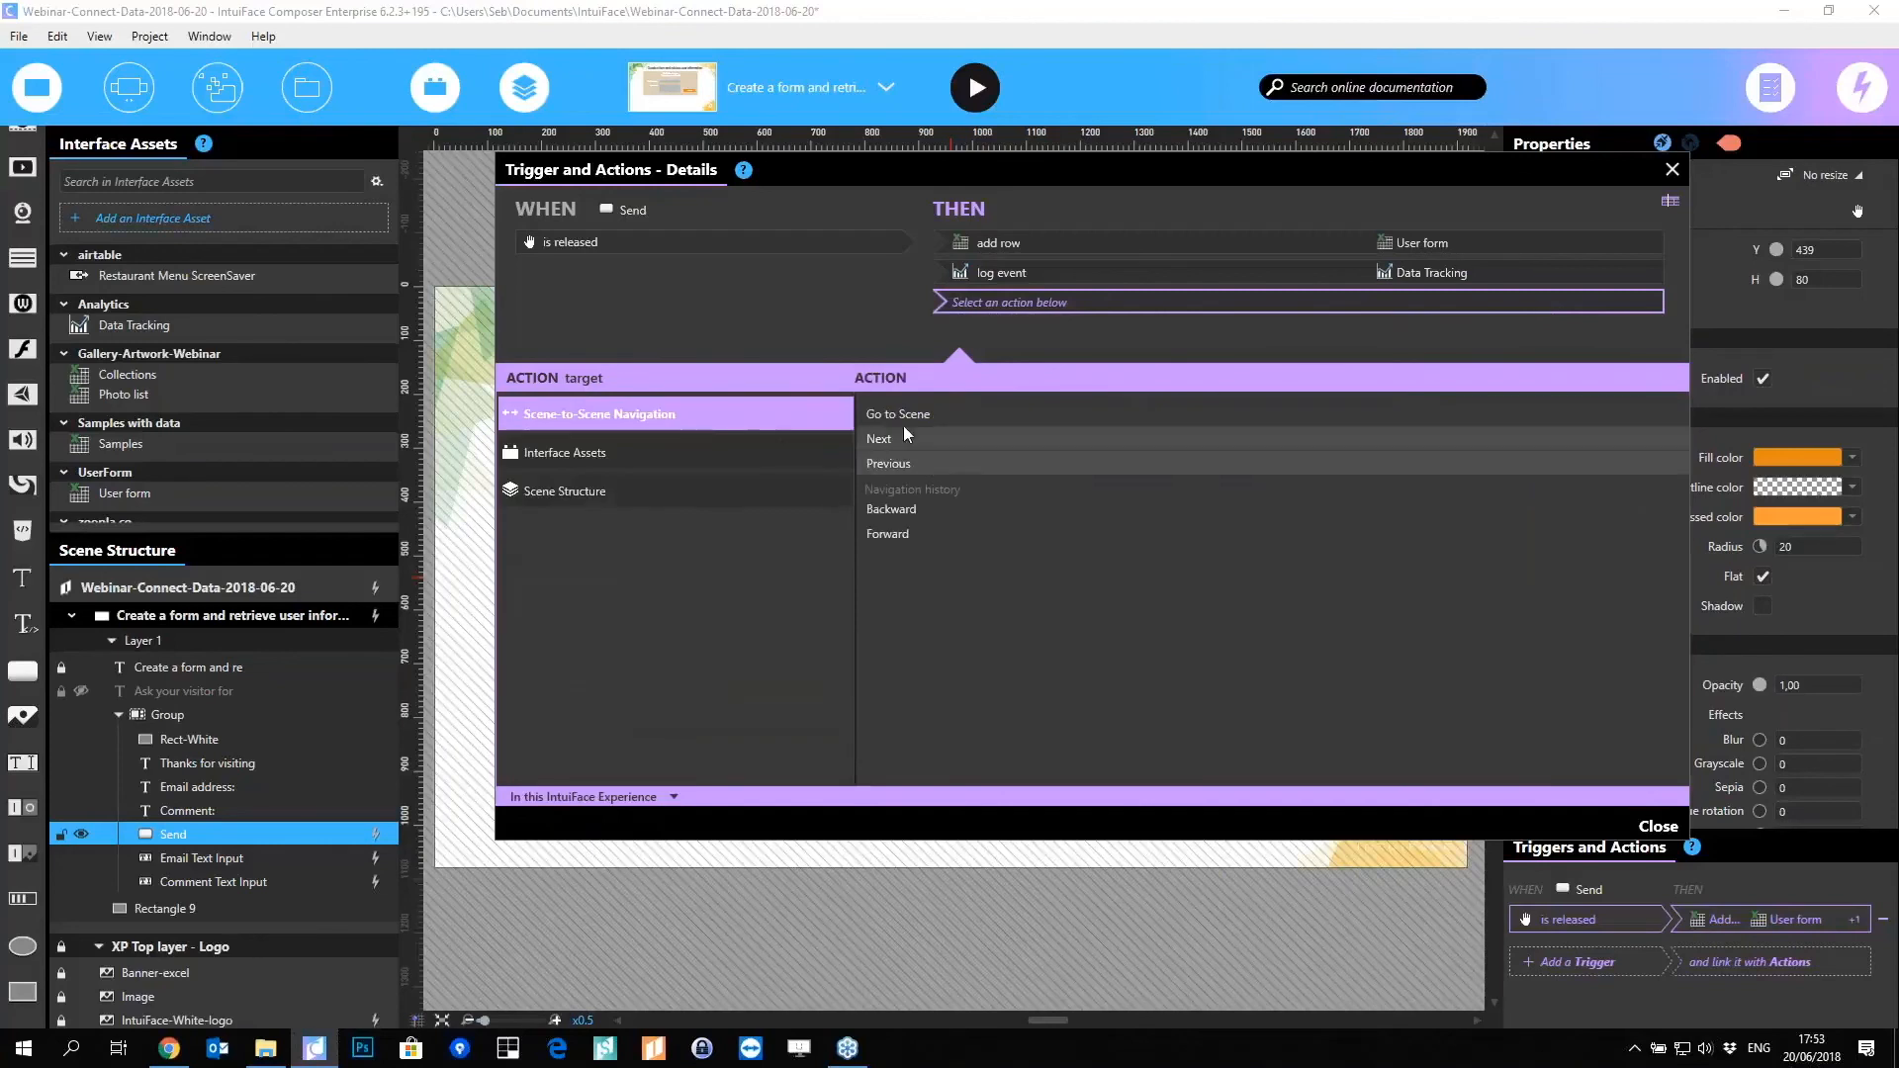
{"action": "left_click", "coordinate": [1524, 445]}
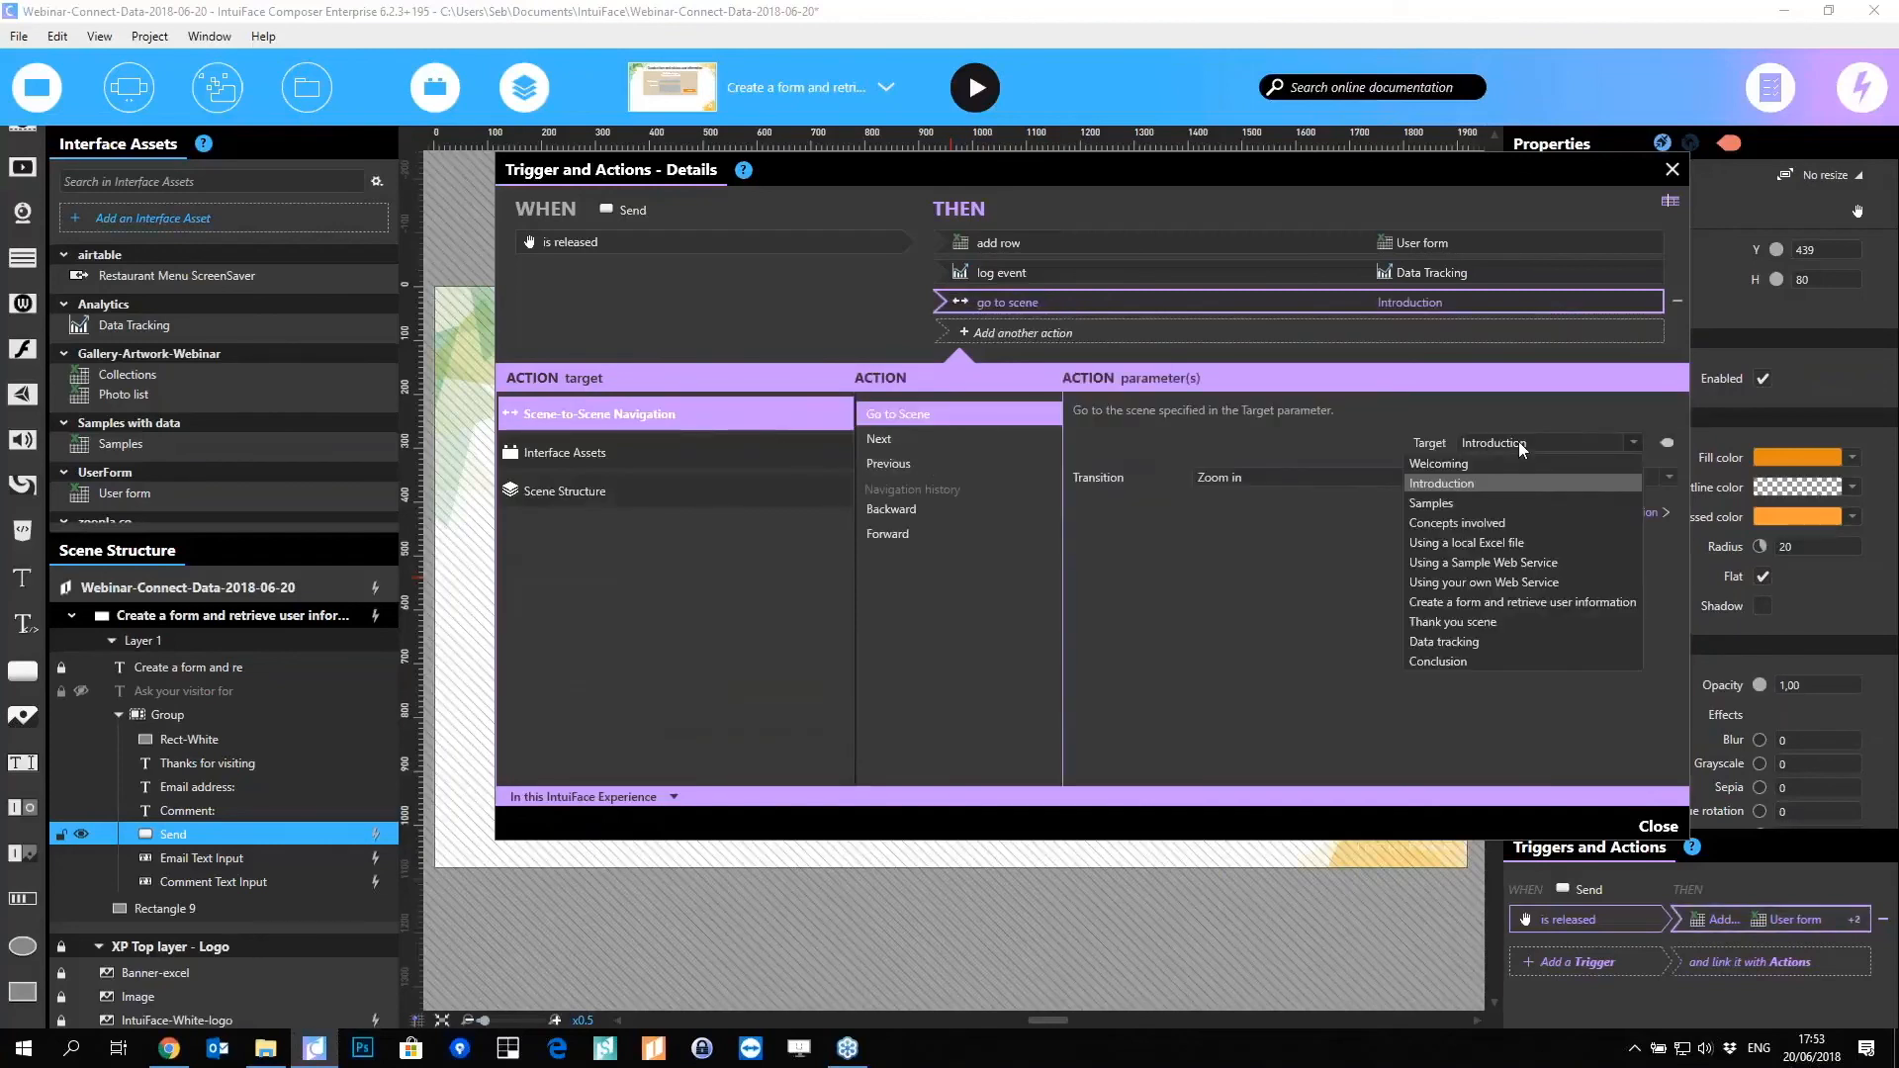
{"action": "left_click", "coordinate": [1426, 621]}
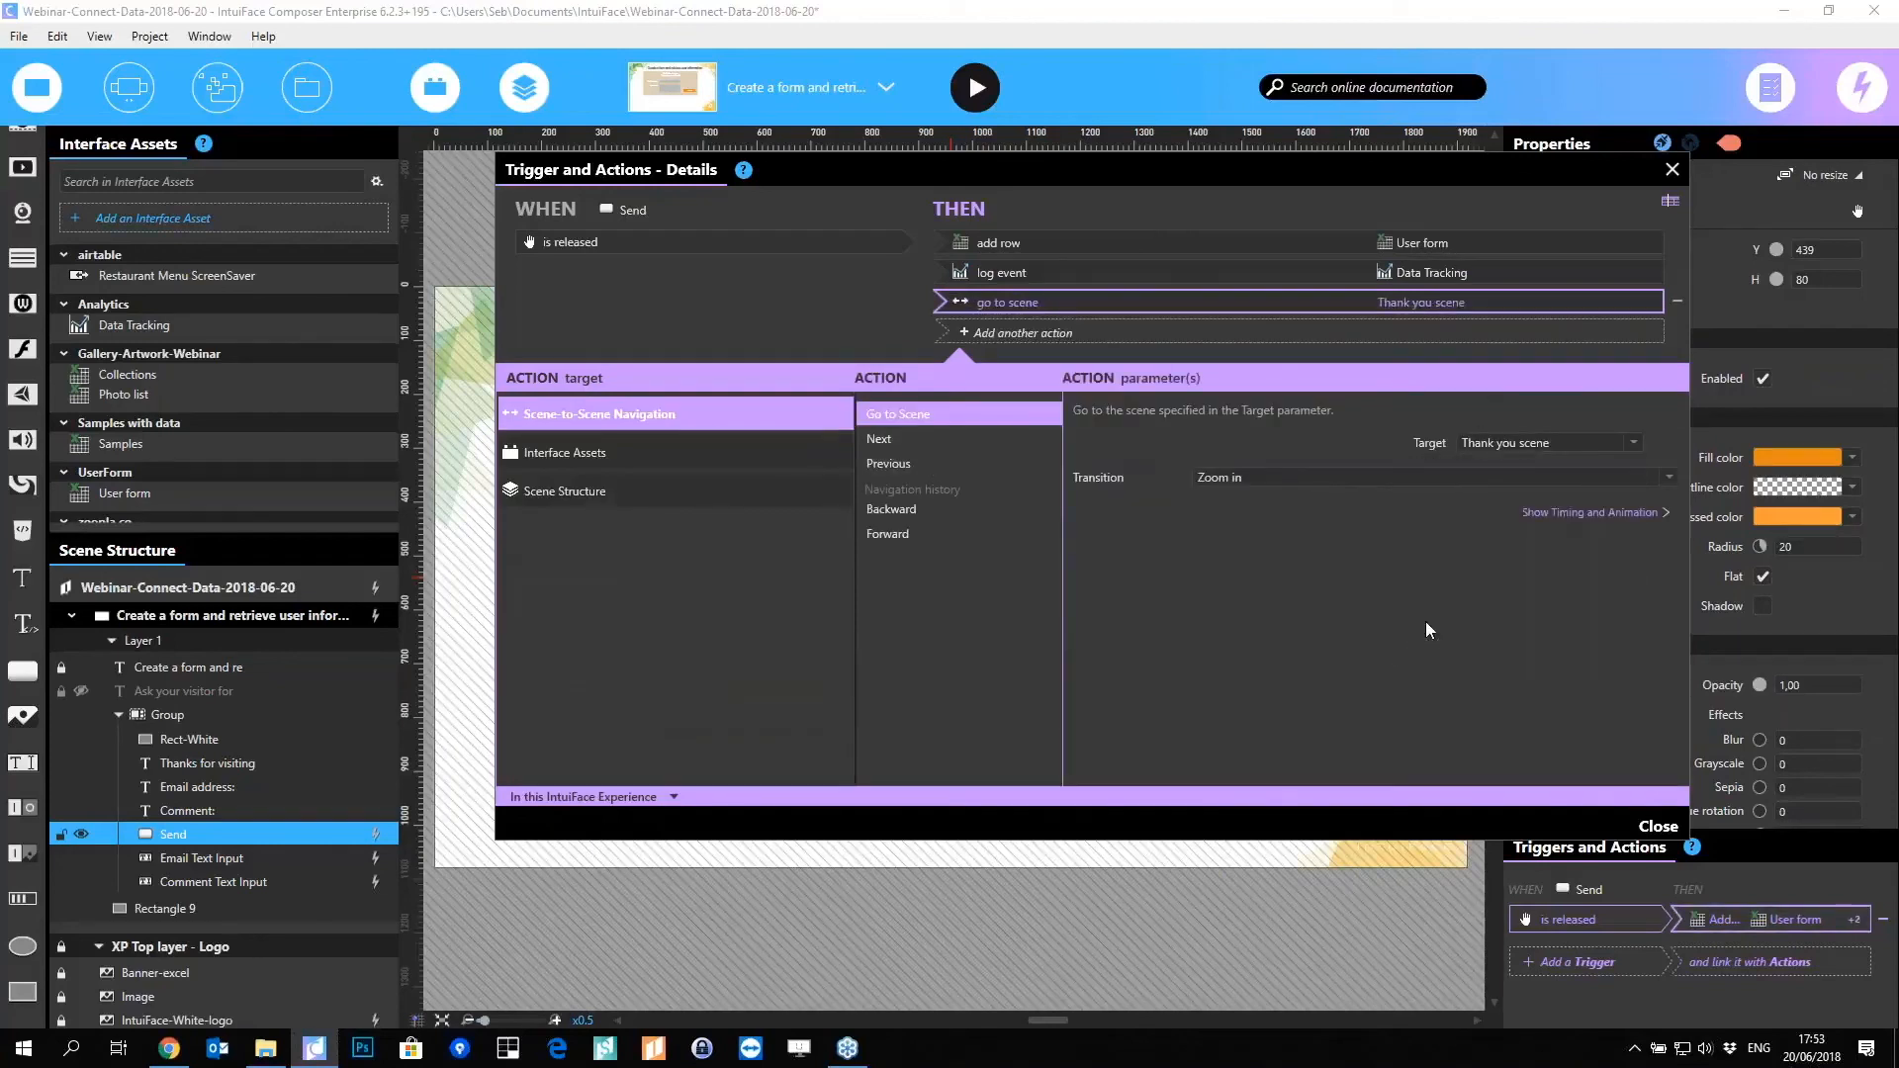
{"action": "left_click", "coordinate": [1340, 475]}
{"action": "left_click", "coordinate": [1258, 562]}
Step: Close the trigger editor and run the experience in Play mode
{"action": "left_click", "coordinate": [1656, 826]}
{"action": "left_click", "coordinate": [951, 267]}
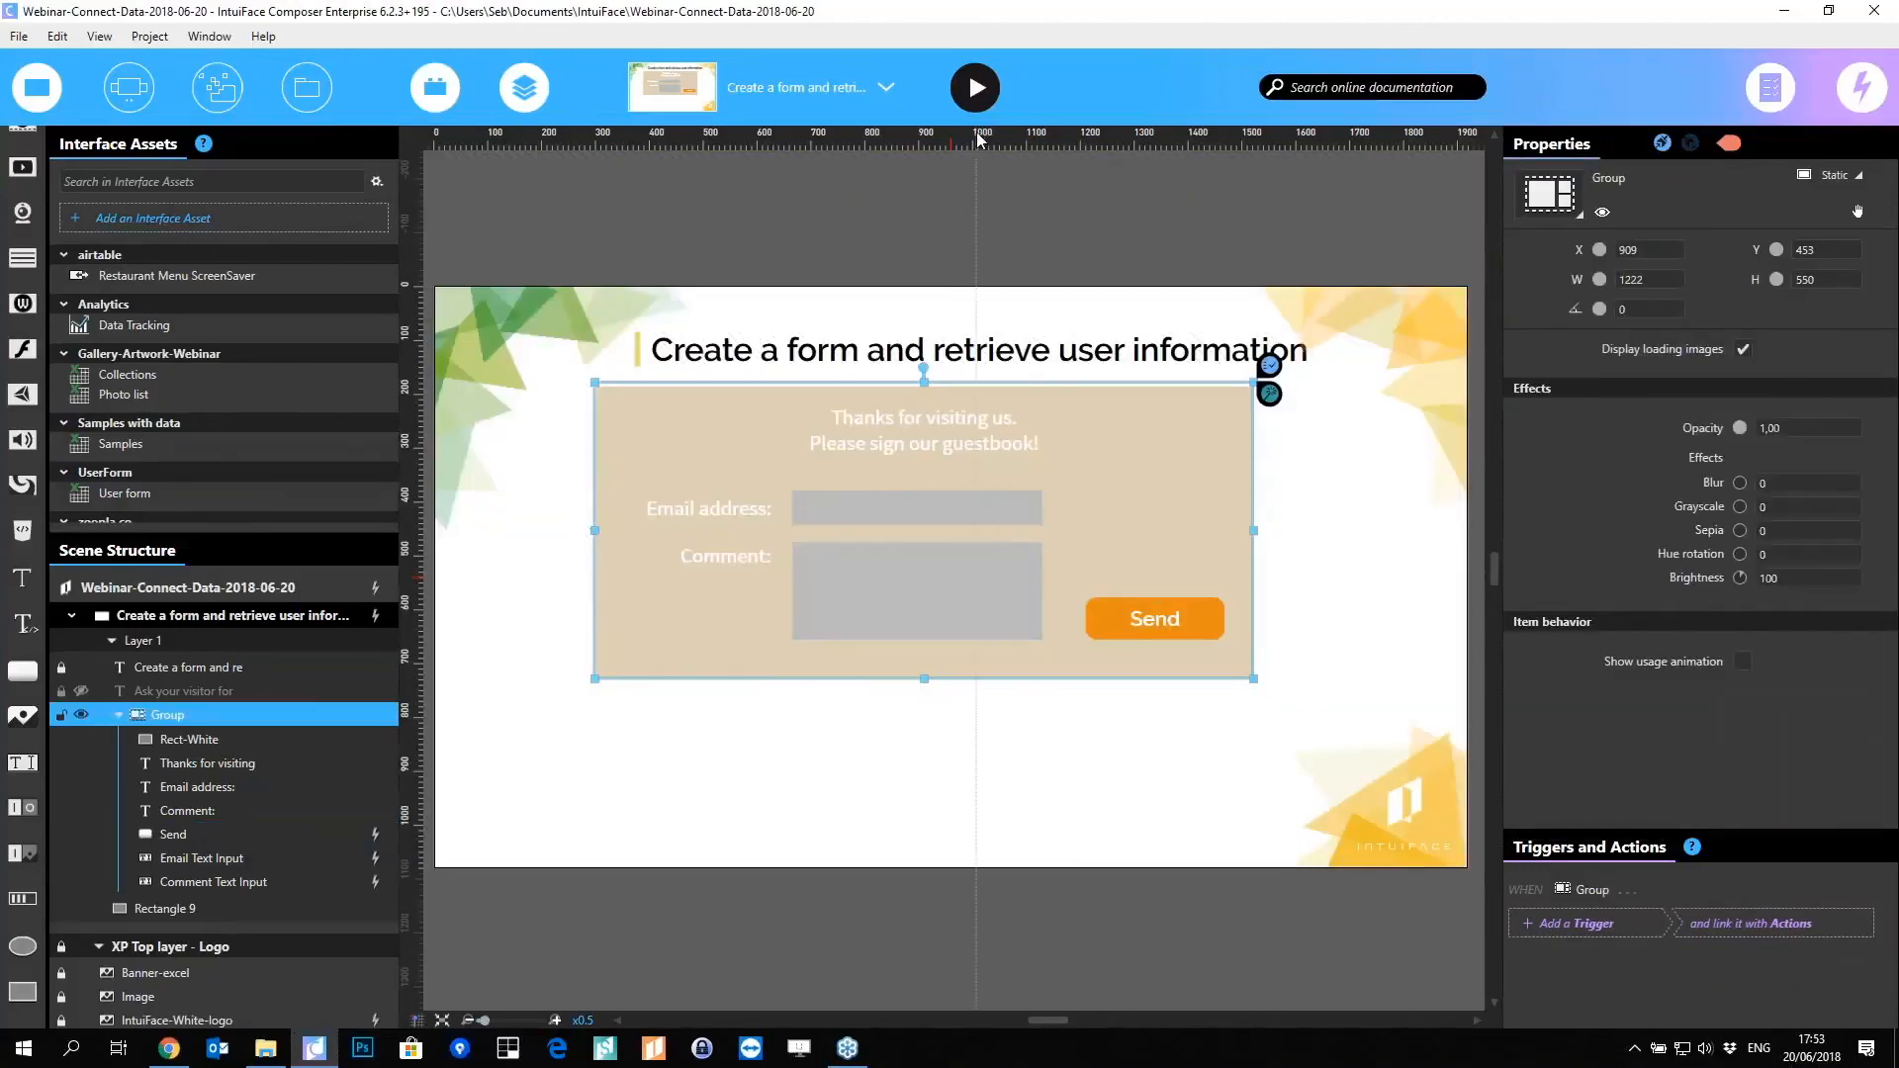
{"action": "left_click", "coordinate": [976, 91]}
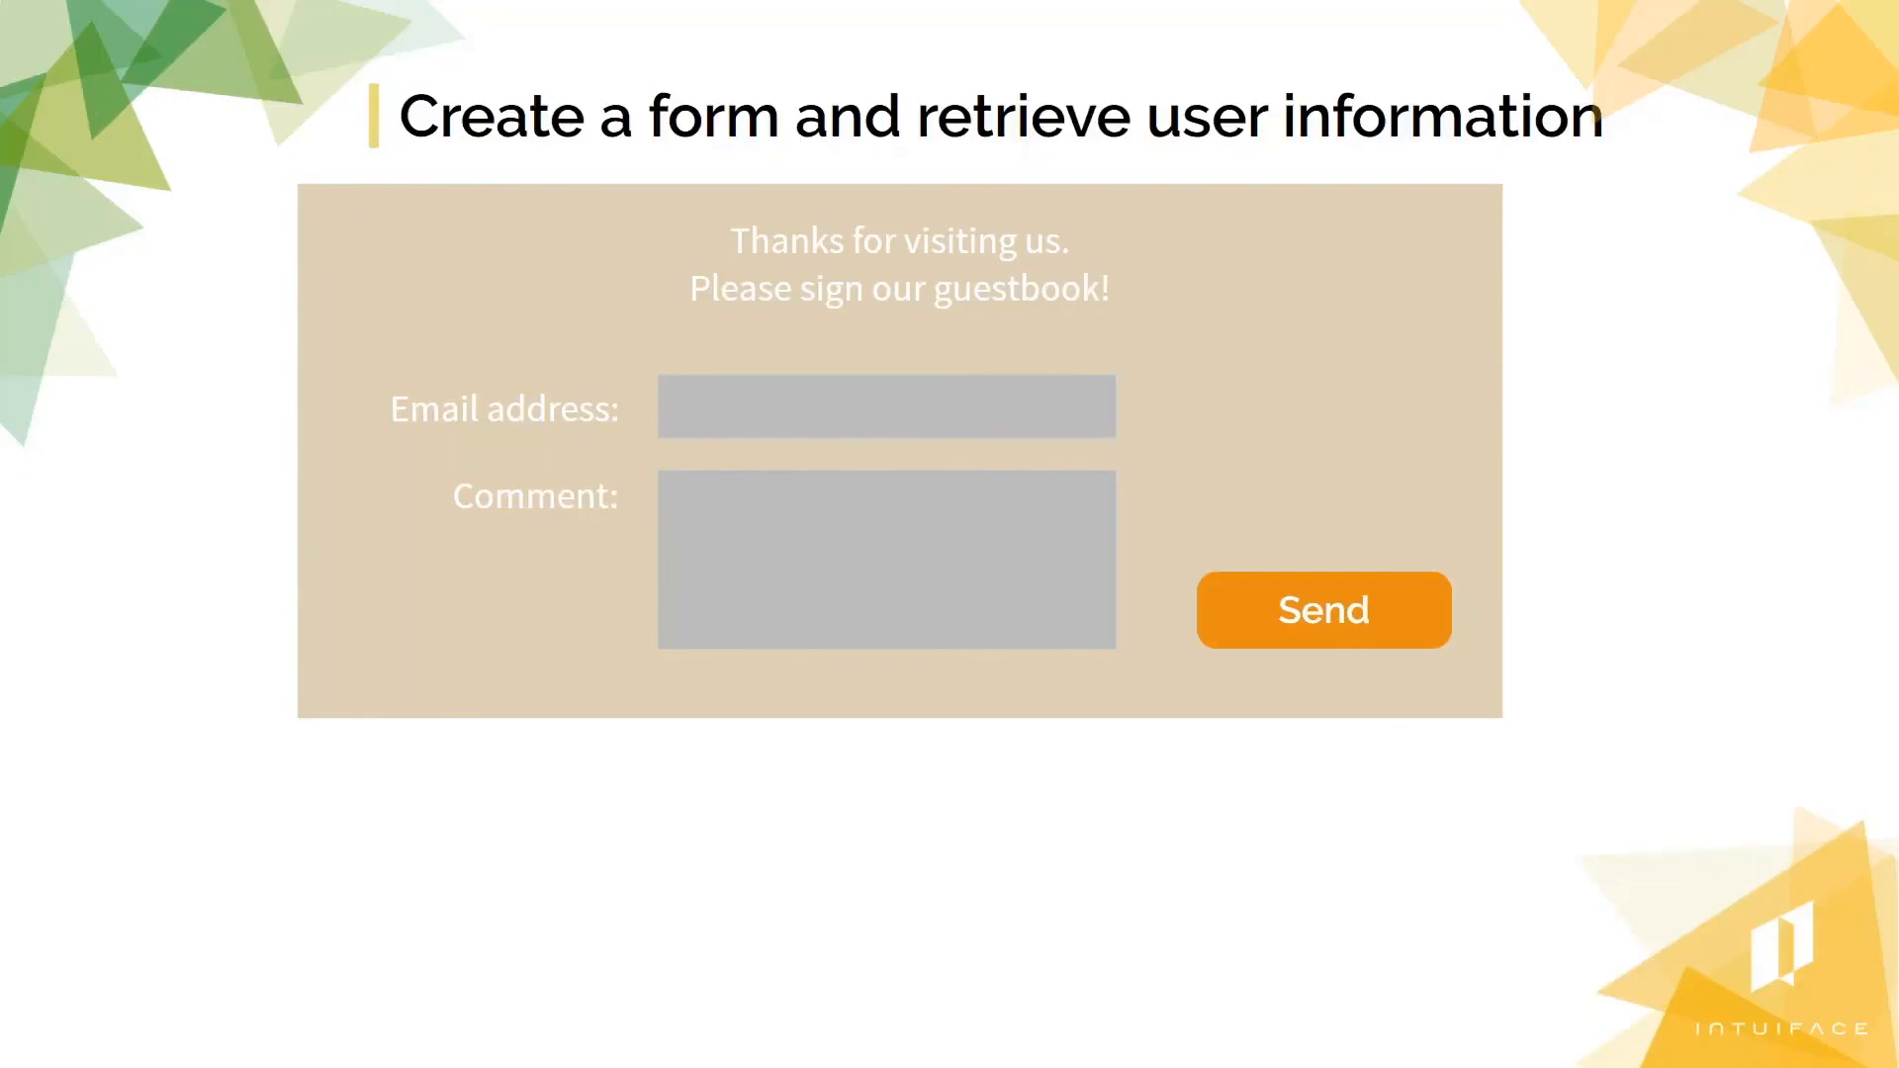
Step: Enter a test e-mail address and the comment 'my super comment for this great webinar!'
{"action": "left_click", "coordinate": [664, 406]}
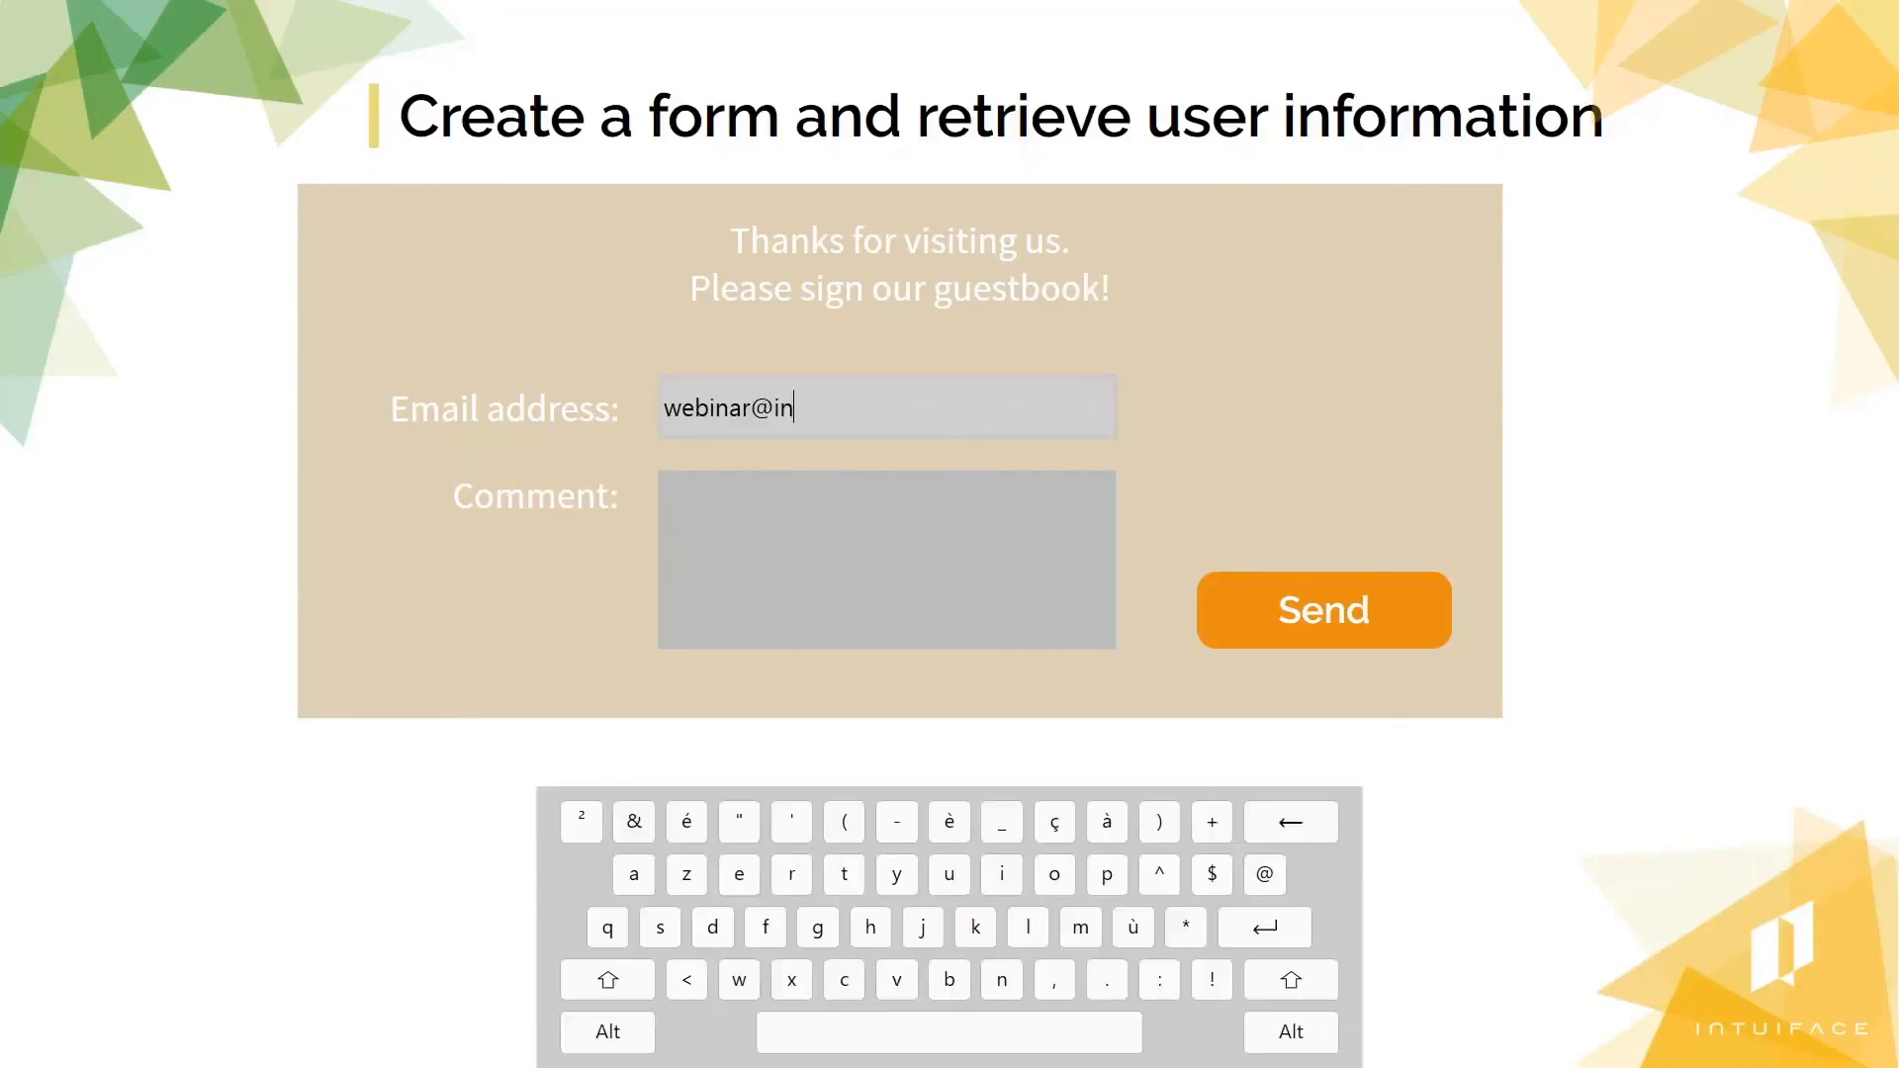
{"action": "left_click", "coordinate": [692, 489]}
{"action": "type", "text": "my super comment for"}
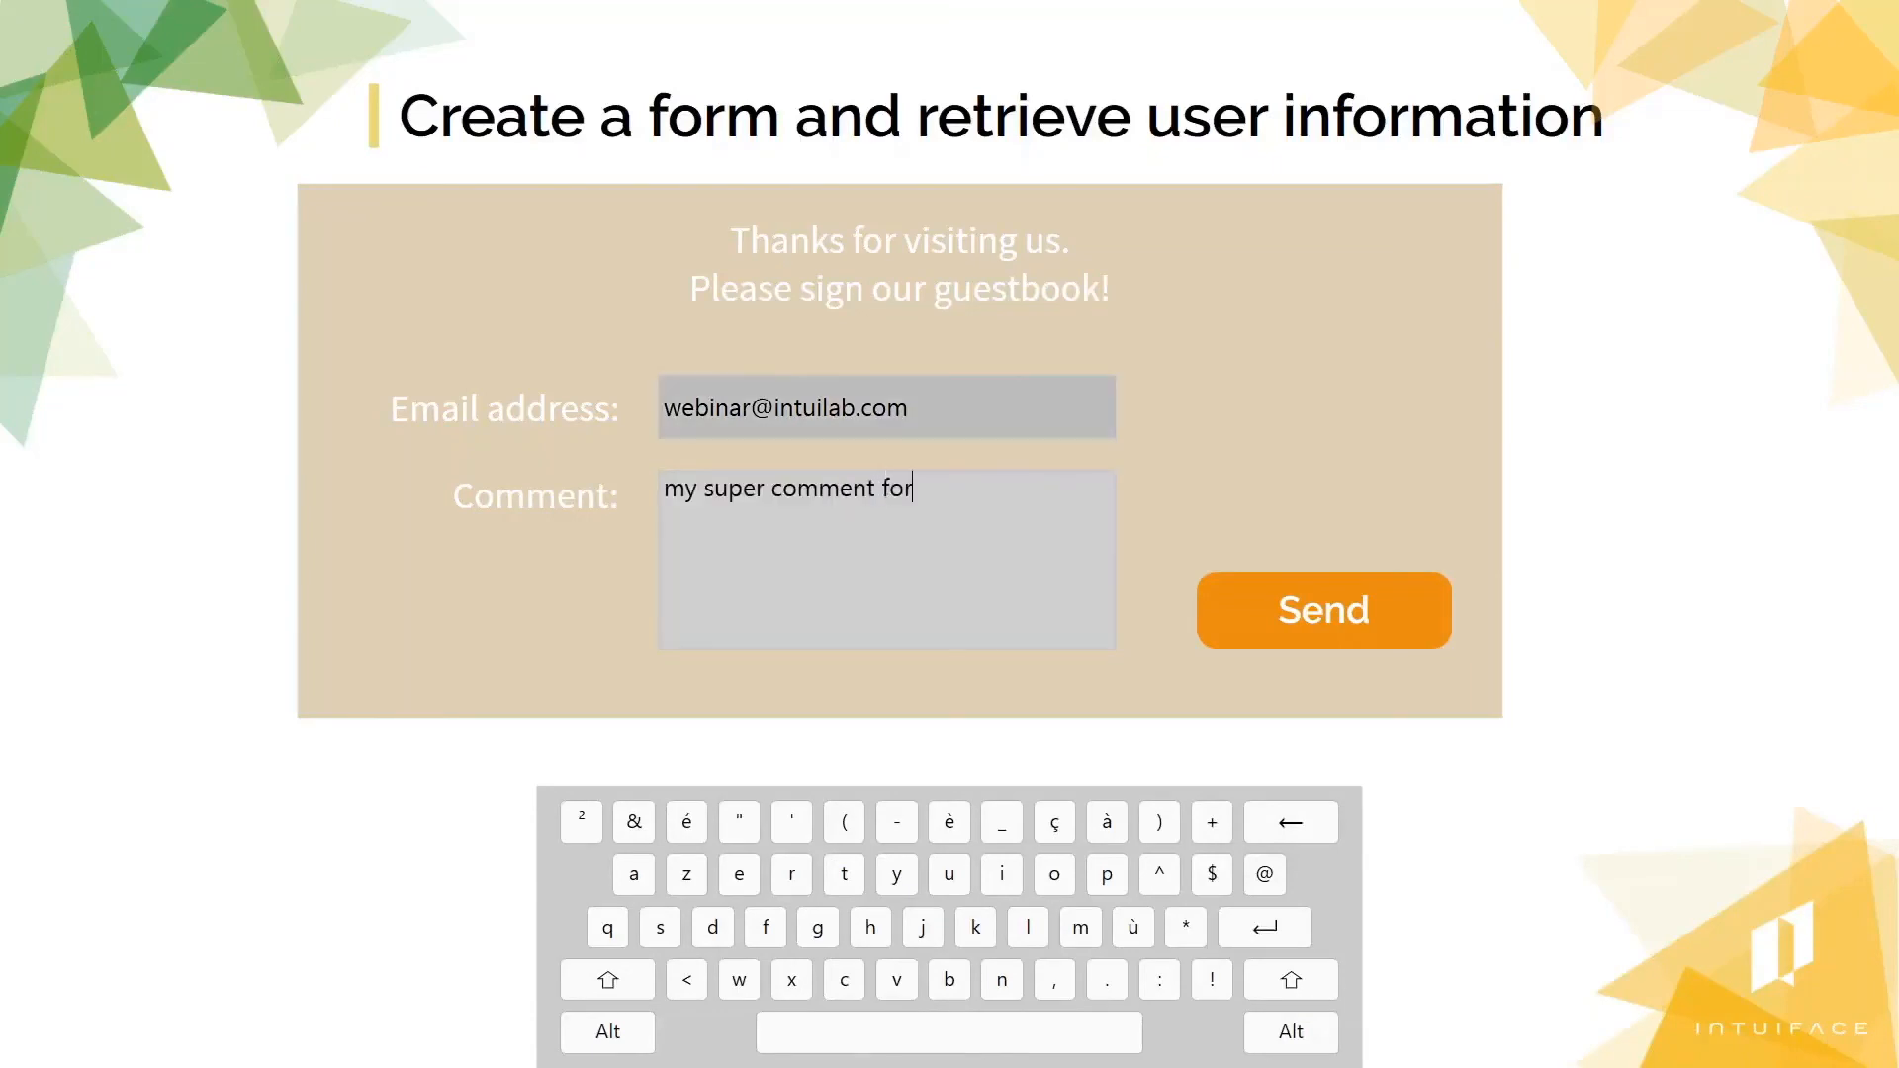
{"action": "type", "text": " this great webinar!"}
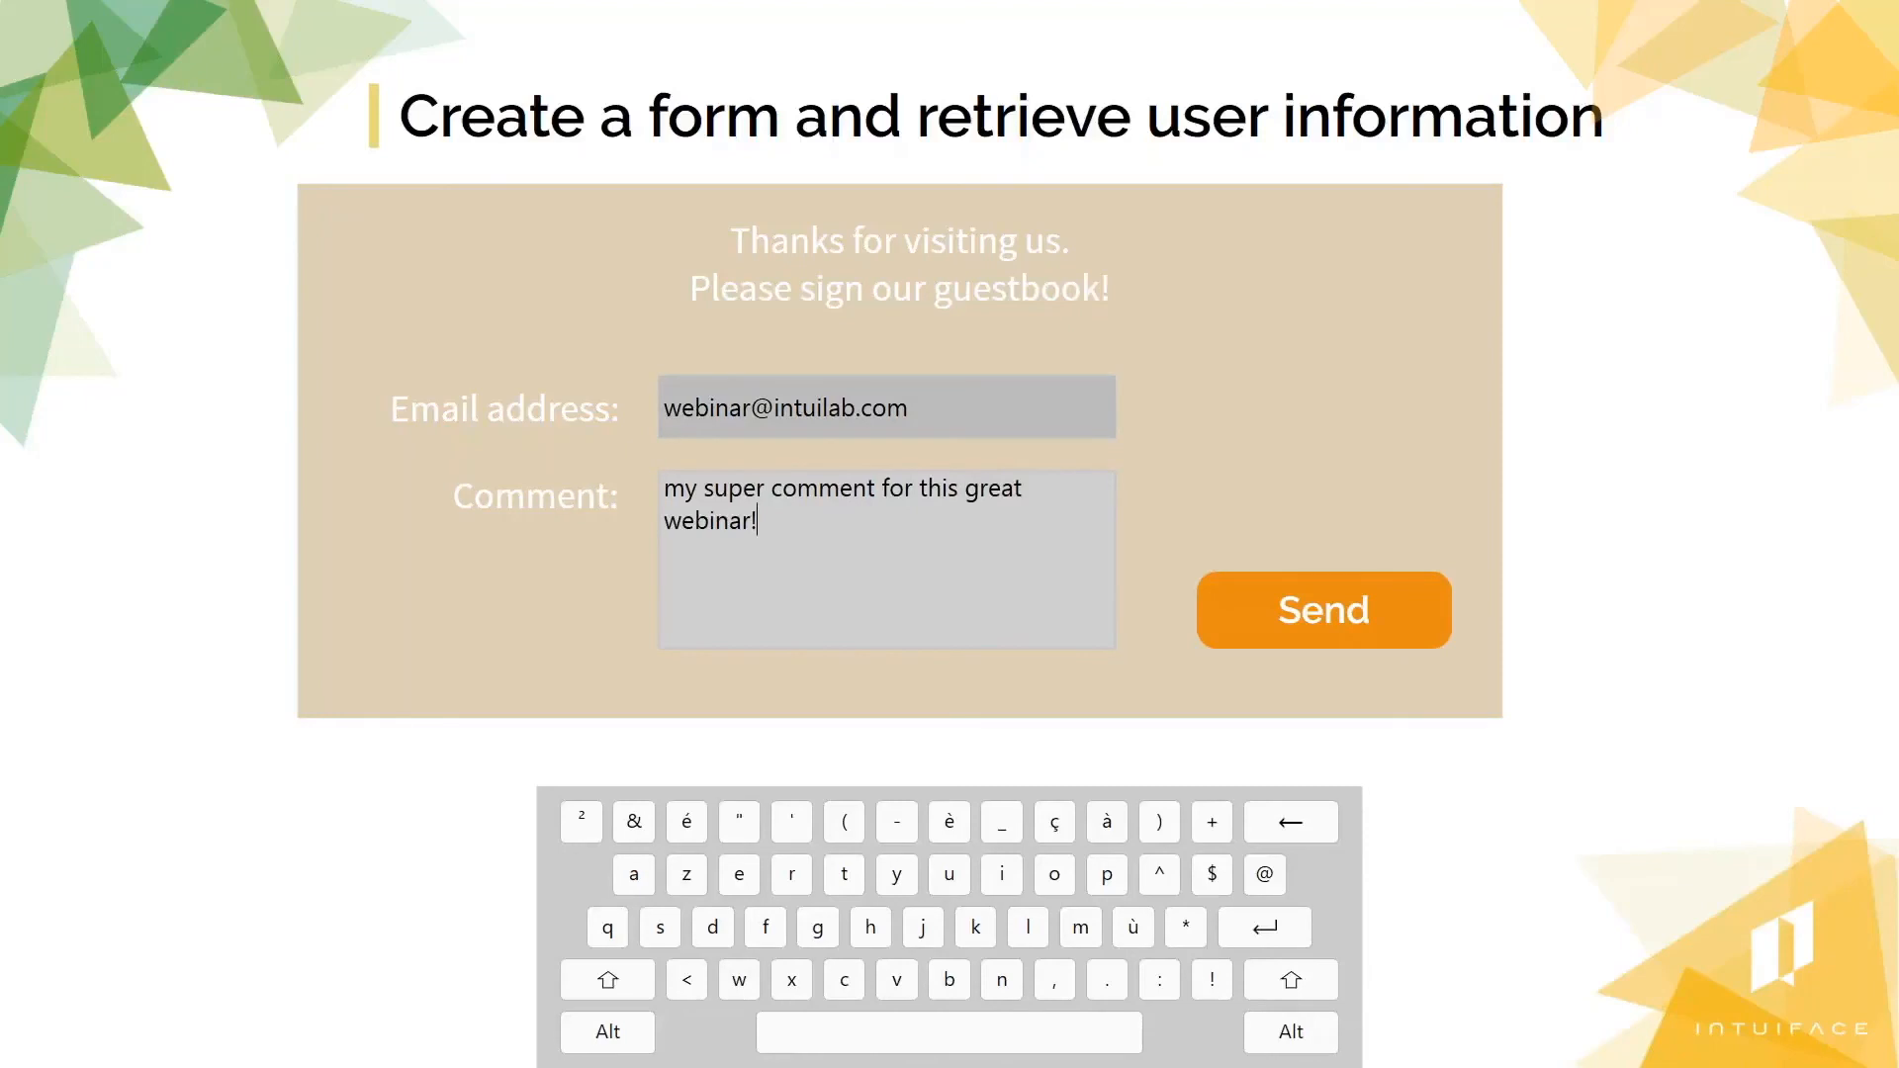